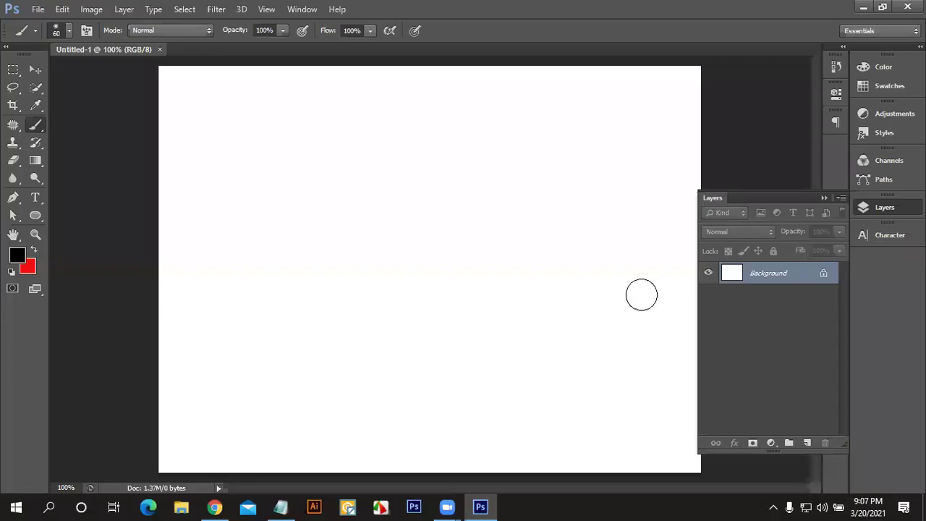
Step: Switch to the Move tool and back to the Brush, then undo a black test stroke
right_click(34, 126)
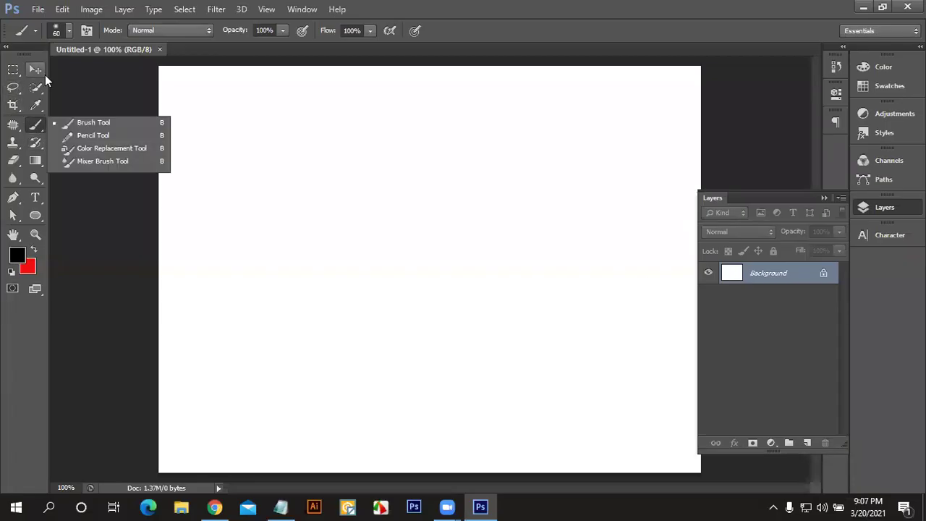
left_click(38, 76)
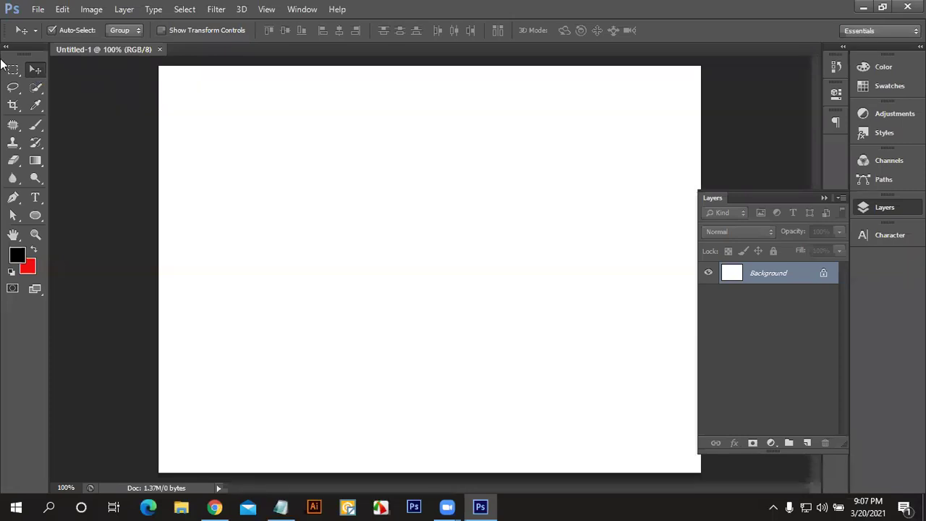
left_click(35, 125)
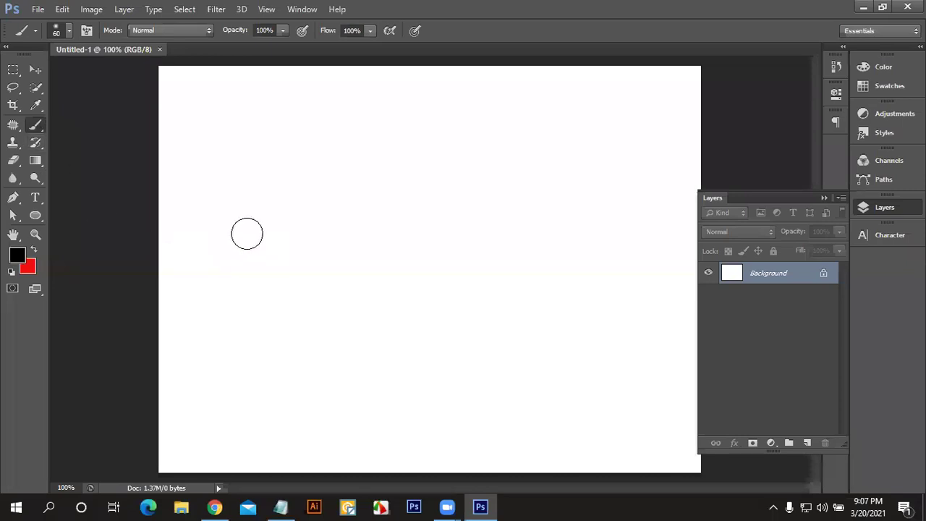
left_click_drag(213, 215, 473, 189)
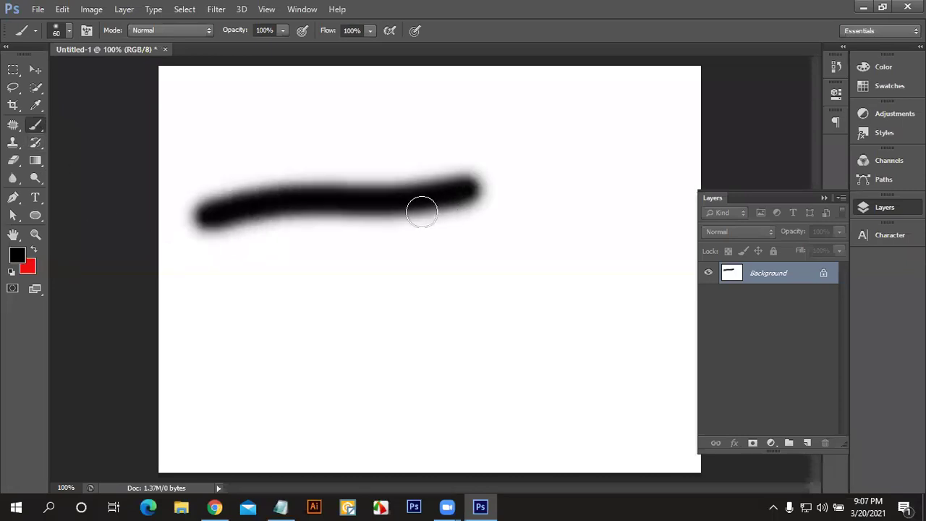
key("ctrl+z")
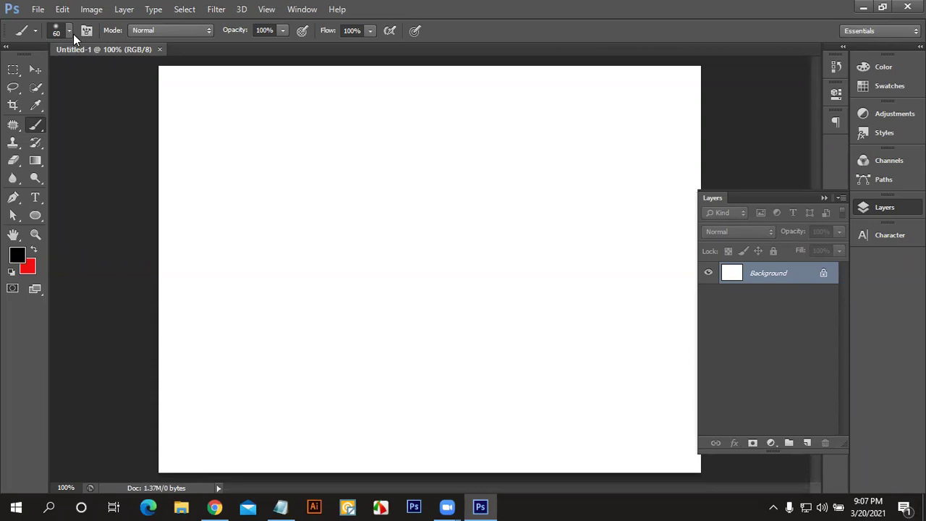
Step: Enlarge the brush through 176 and 288 px up to 5000 px
left_click(70, 32)
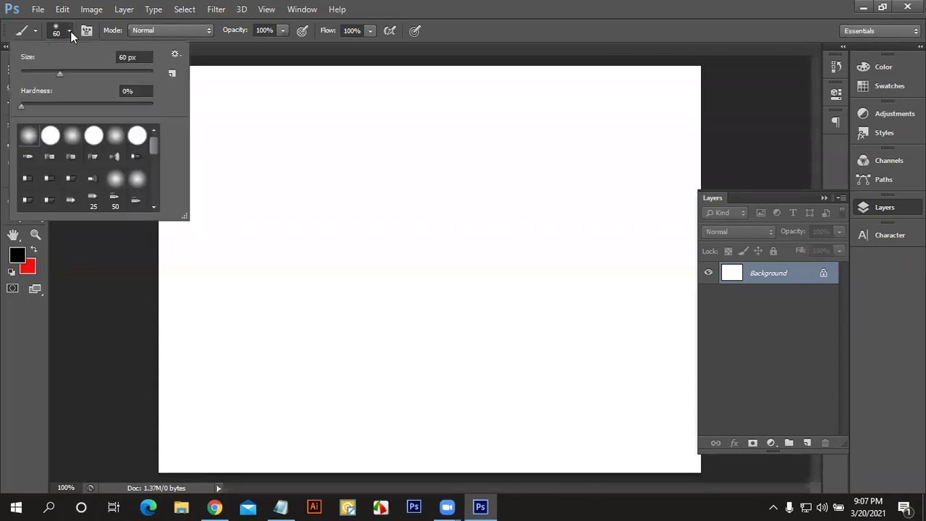
left_click_drag(73, 72, 144, 71)
left_click(112, 72)
left_click(126, 73)
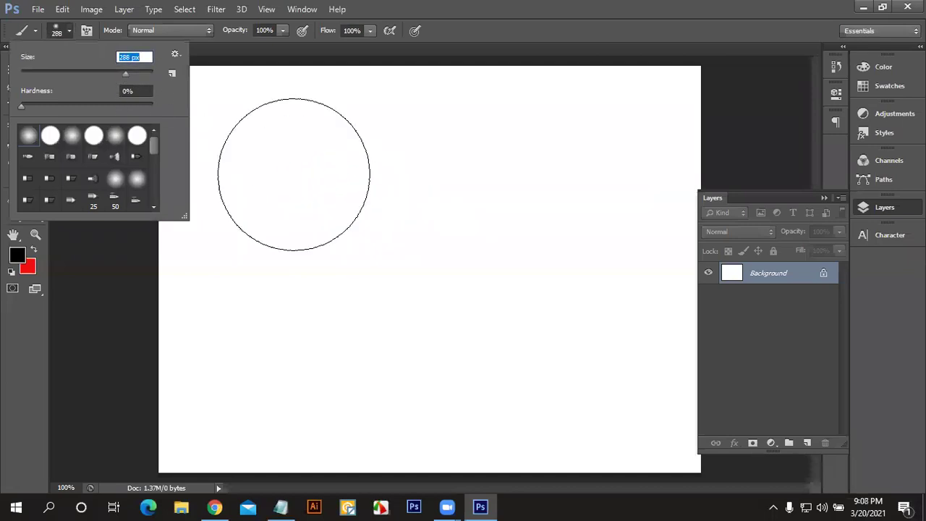
left_click_drag(127, 72, 167, 74)
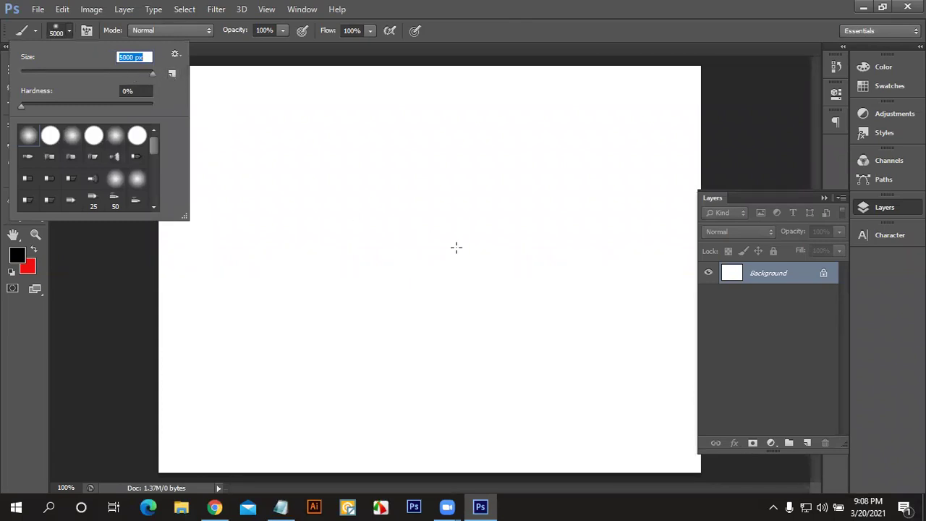
key("Return")
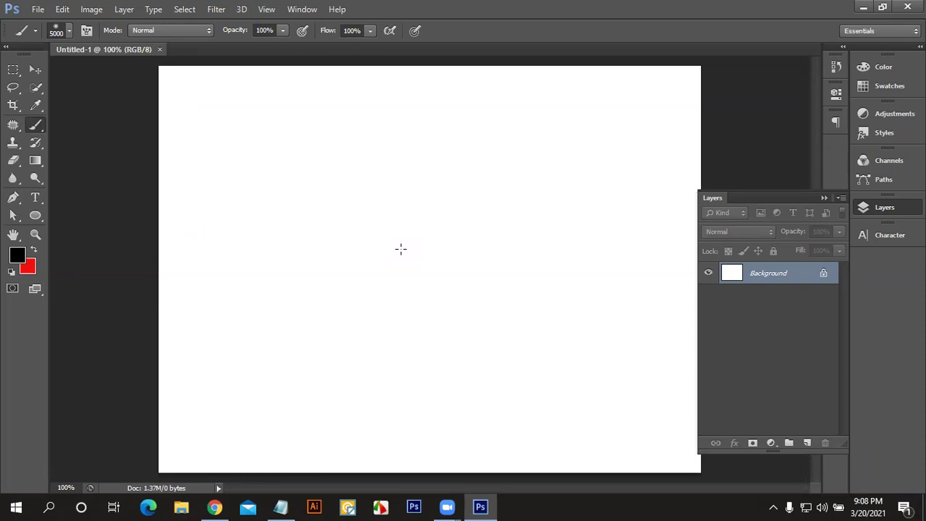
Step: Blacken the whole canvas with one 5000 px dab, then undo it
left_click(173, 128)
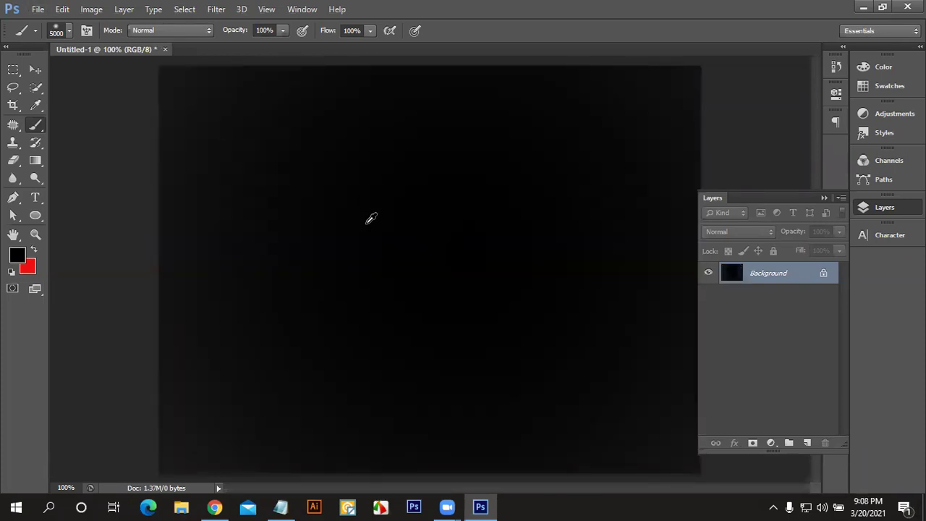
scroll(371, 219, "down", 3)
scroll(369, 217, "down", 2)
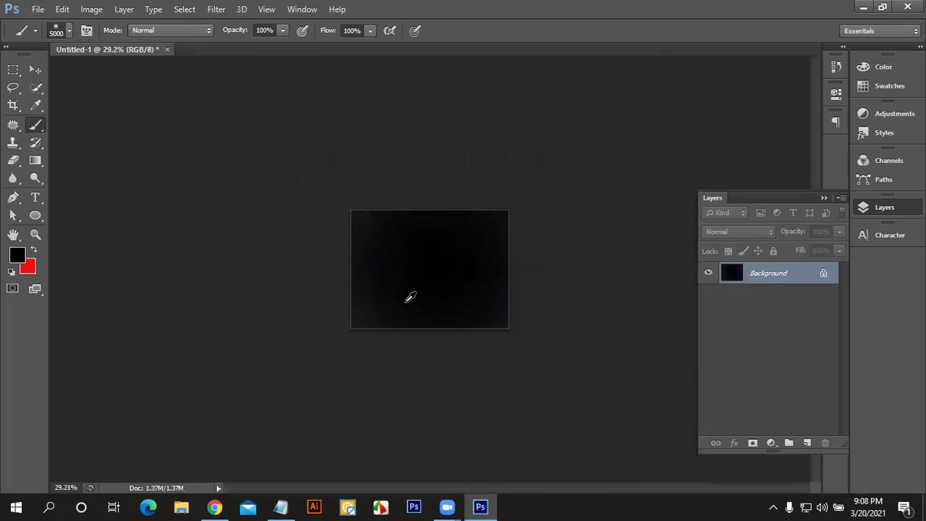
scroll(429, 297, "down", 1)
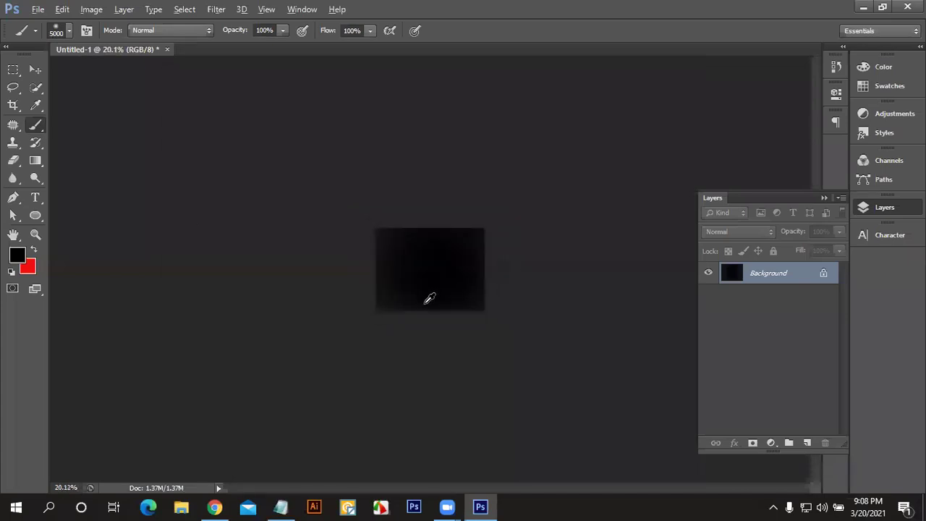
scroll(428, 296, "down", 1)
scroll(429, 297, "down", 1)
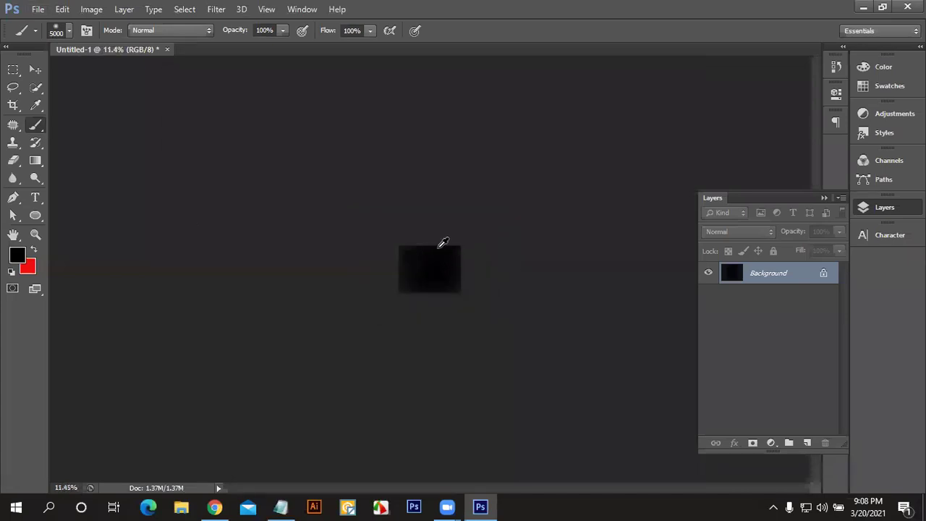
key("ctrl+z")
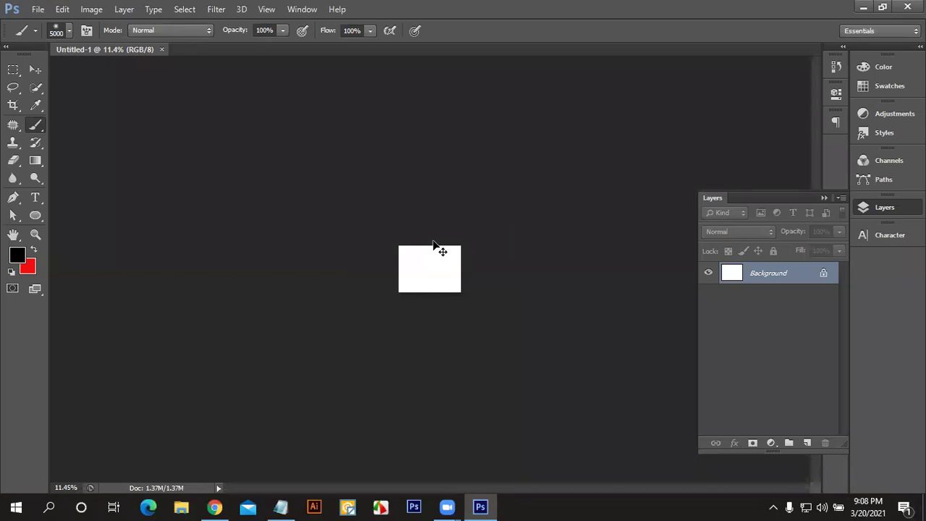
Step: Enter a 200 px brush size and zoom the blank canvas back in to 70%
left_click(71, 29)
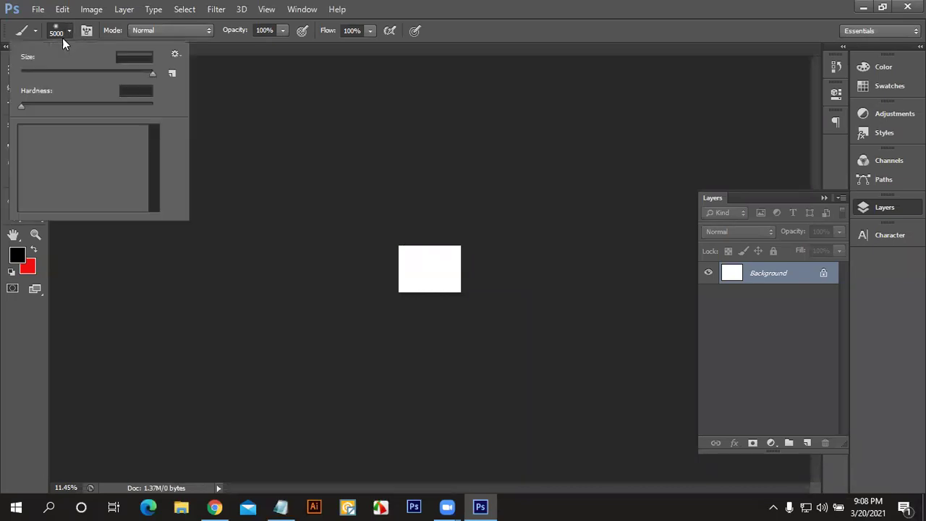
left_click(80, 74)
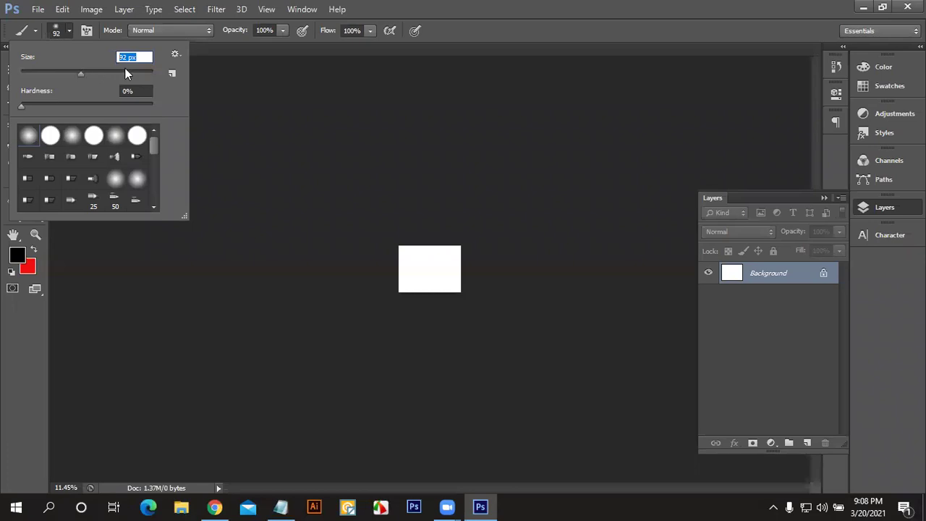
type("200")
key("Return")
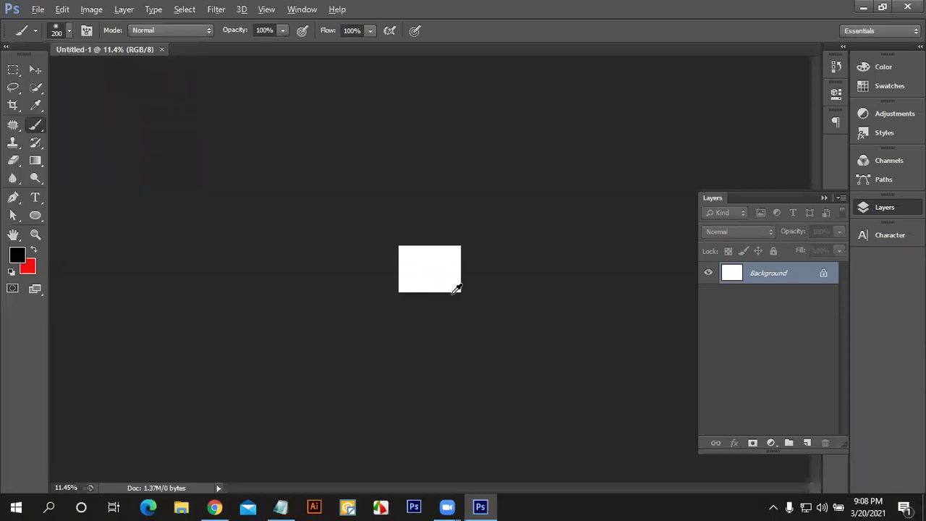
scroll(442, 275, "up", 1)
scroll(440, 264, "up", 1)
scroll(443, 262, "up", 1)
scroll(443, 262, "up", 1)
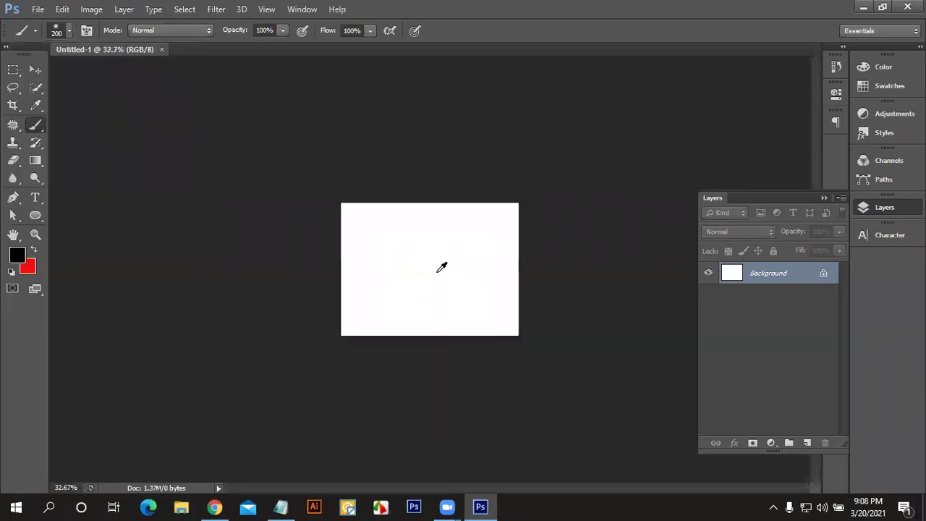
scroll(443, 264, "up", 1)
scroll(441, 268, "up", 1)
scroll(441, 268, "up", 1)
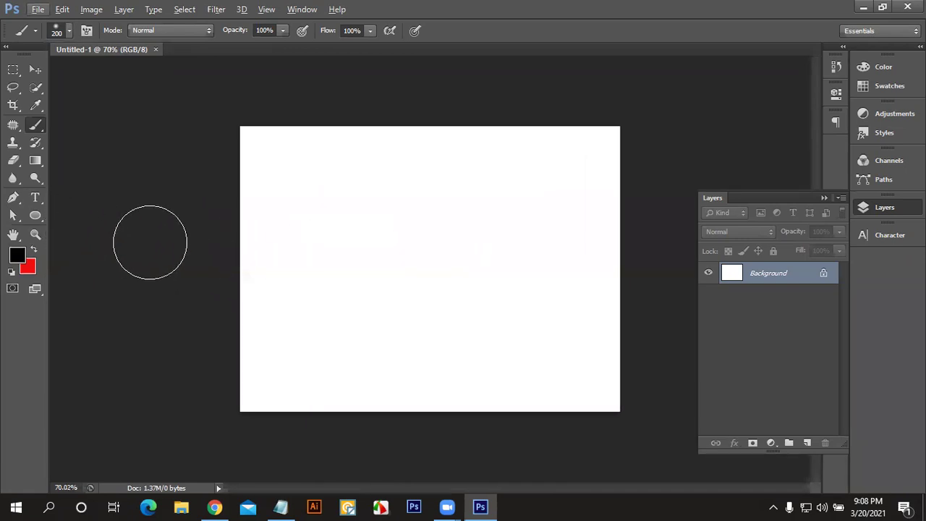
Step: Shrink and enlarge the brush with the bracket keys, ending at 50 px
key("bracketleft")
key("bracketleft")
key("bracketleft")
key("bracketleft")
key("bracketleft")
key("bracketleft")
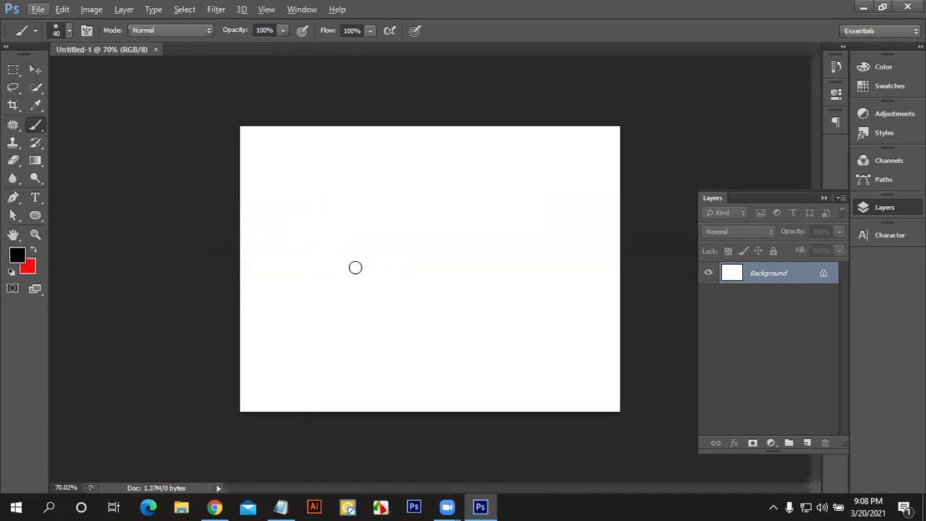
key("bracketleft")
key("bracketright")
key("bracketright")
key("bracketright")
key("bracketright")
key("bracketright")
key("bracketright")
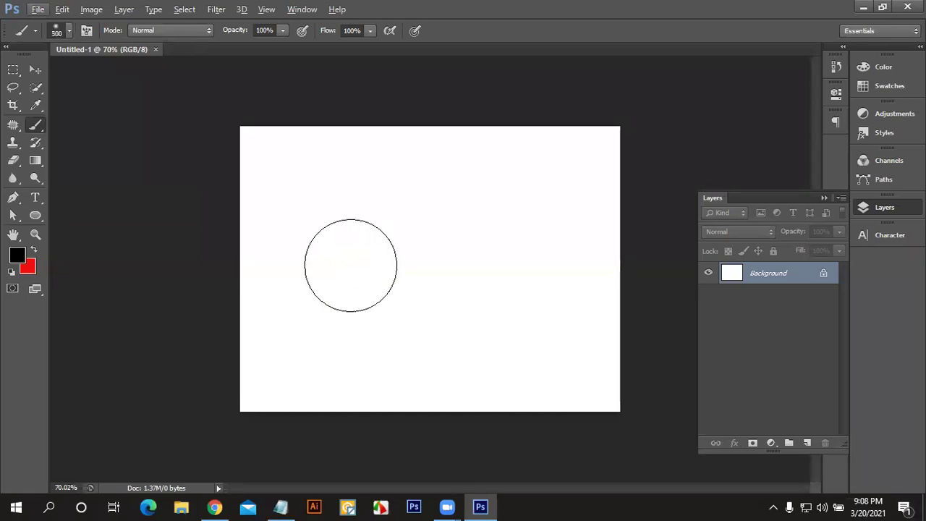
key("bracketright")
key("bracketright")
key("bracketleft")
key("bracketleft")
key("bracketleft")
key("bracketleft")
key("bracketleft")
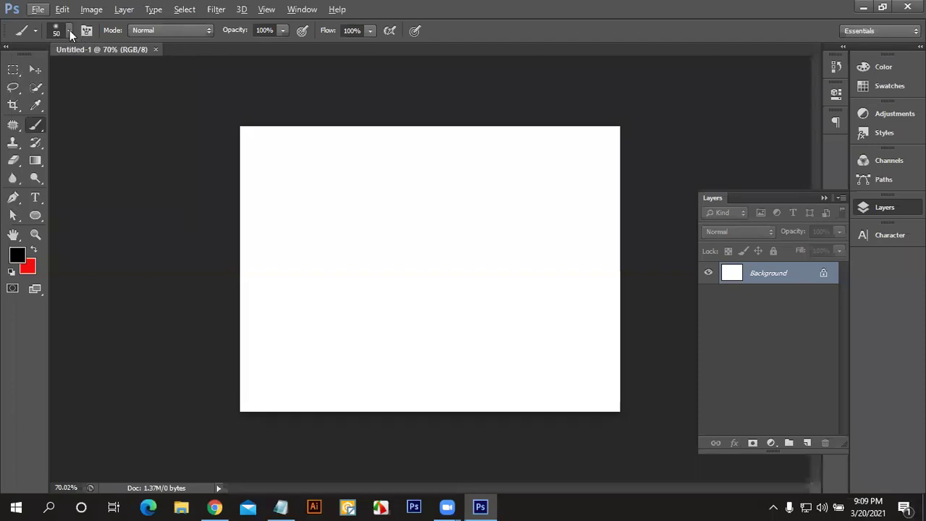
Step: Browse the brush presets and paint a soft black 50 px stroke across the upper canvas
left_click(69, 30)
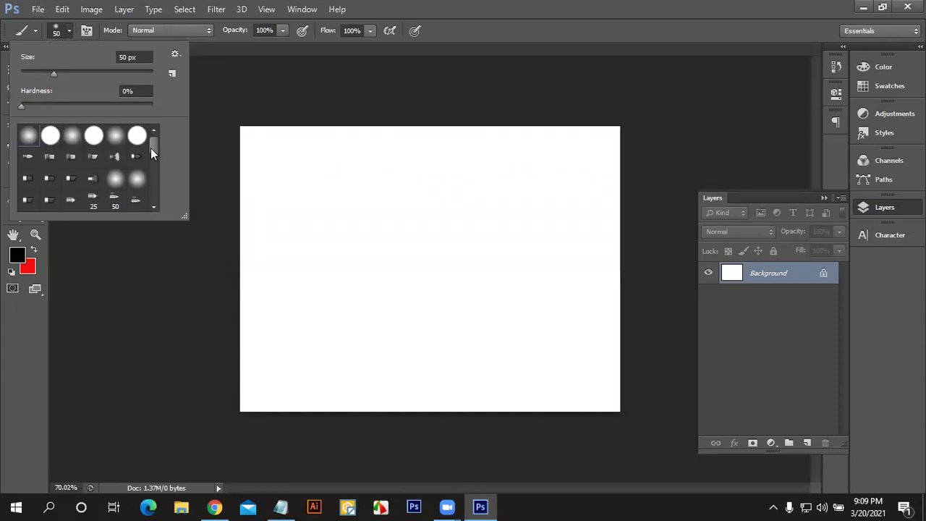
mouse_move(151, 148)
left_mouse_down()
mouse_move(152, 210)
mouse_move(155, 169)
mouse_move(203, 271)
mouse_move(211, 329)
left_mouse_up()
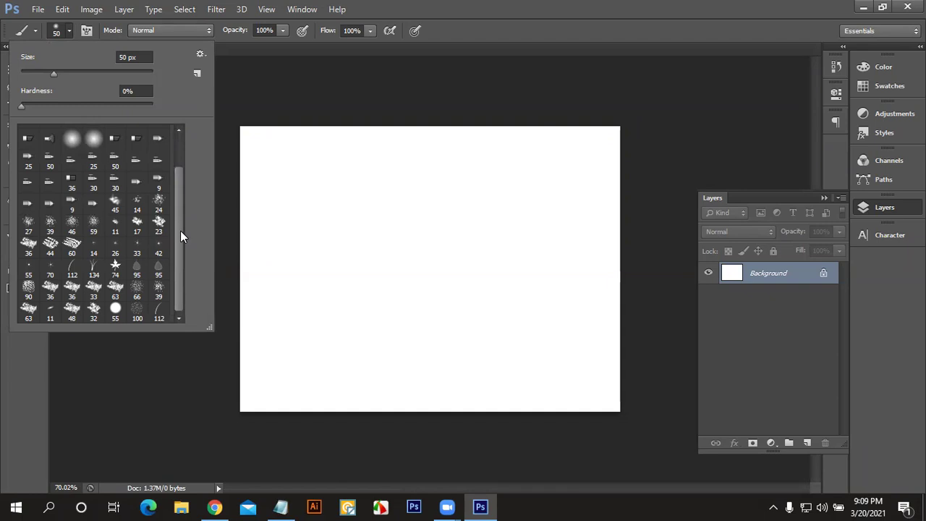
scroll(186, 167, "up", 2)
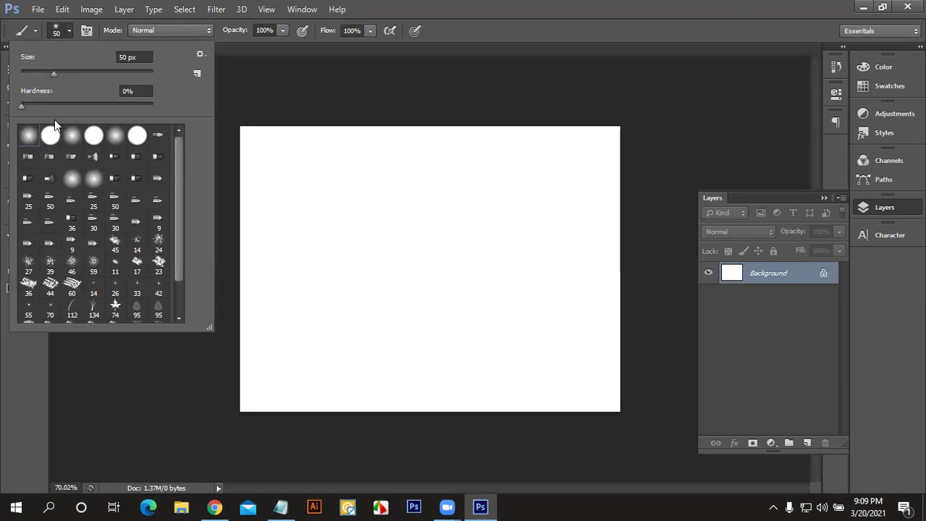
left_click_drag(294, 215, 590, 197)
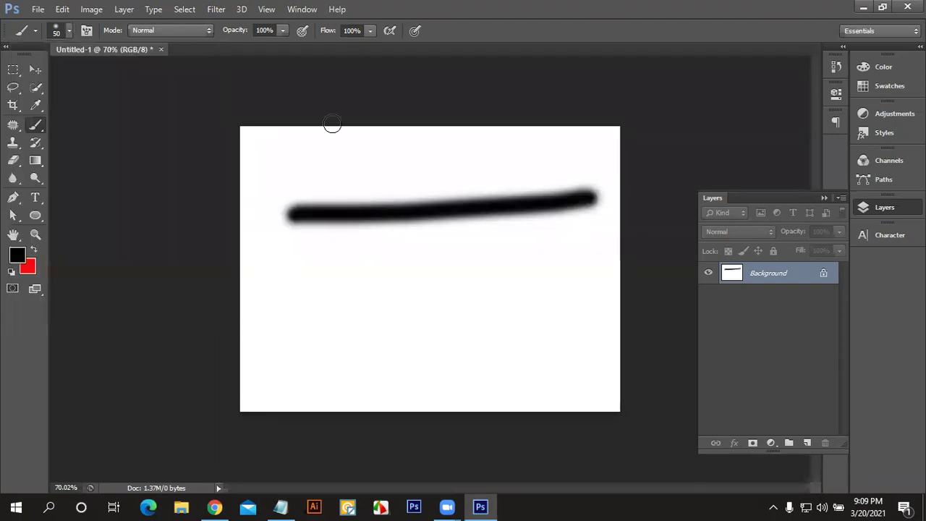
Step: Pick the hard round brush, paint a test stroke across the lower canvas, then undo it
left_click(68, 29)
left_click(50, 136)
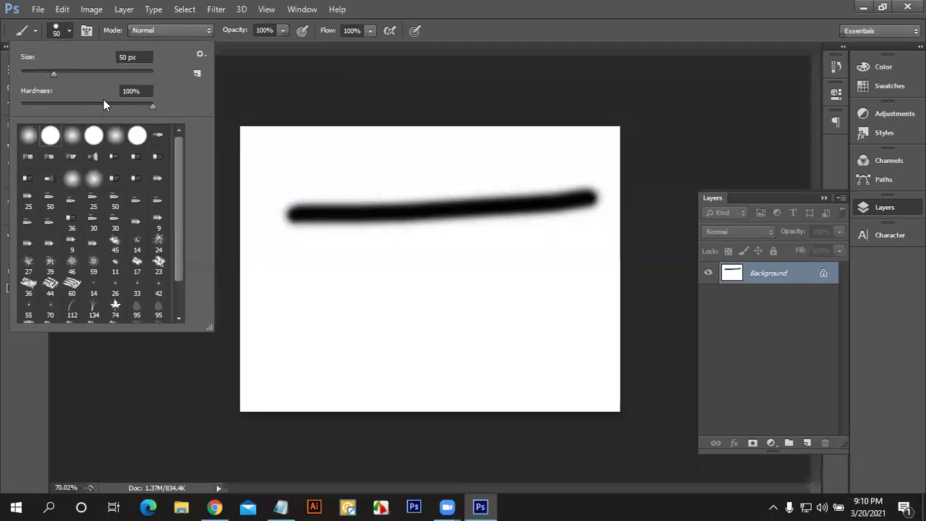
left_click_drag(252, 297, 602, 301)
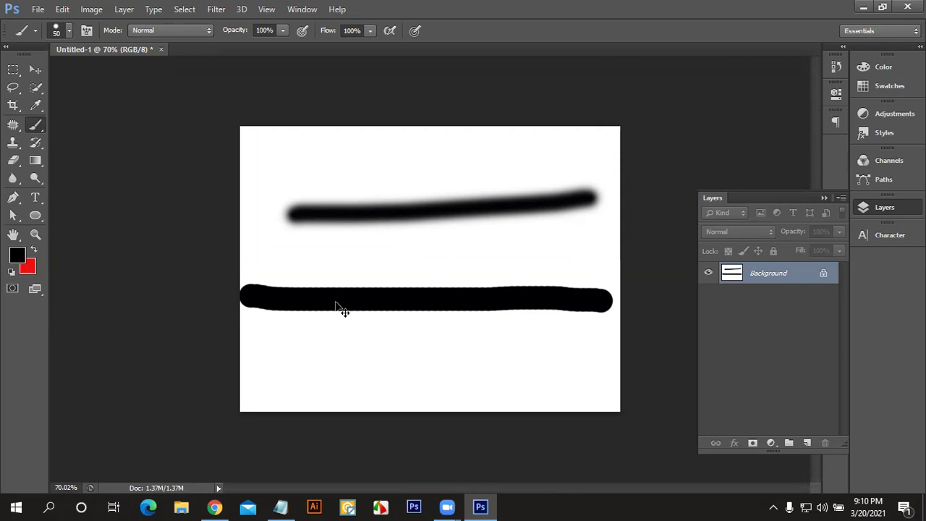
key("ctrl+alt+z")
key("ctrl+alt+z")
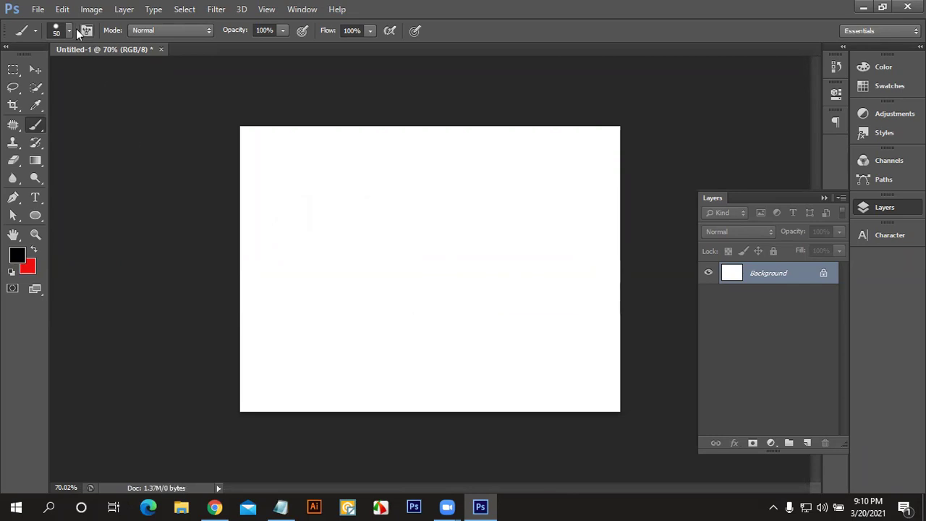
Step: Set brush hardness to 100% and undo a test stroke across the upper canvas
left_click(69, 30)
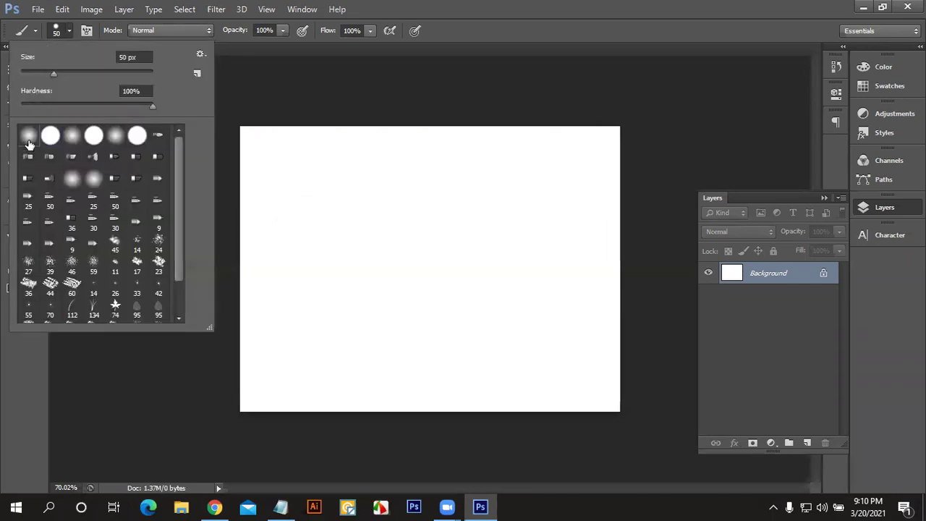
left_click(135, 91)
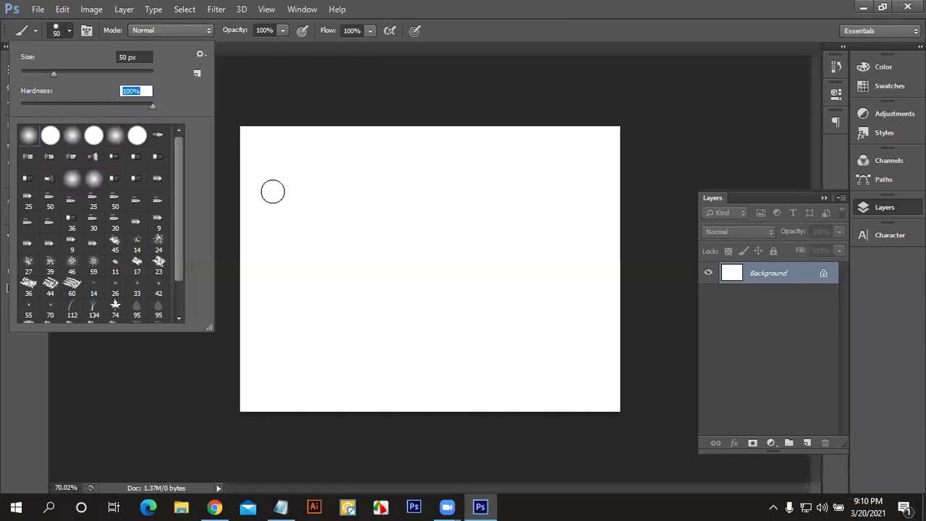
left_click_drag(272, 192, 590, 209)
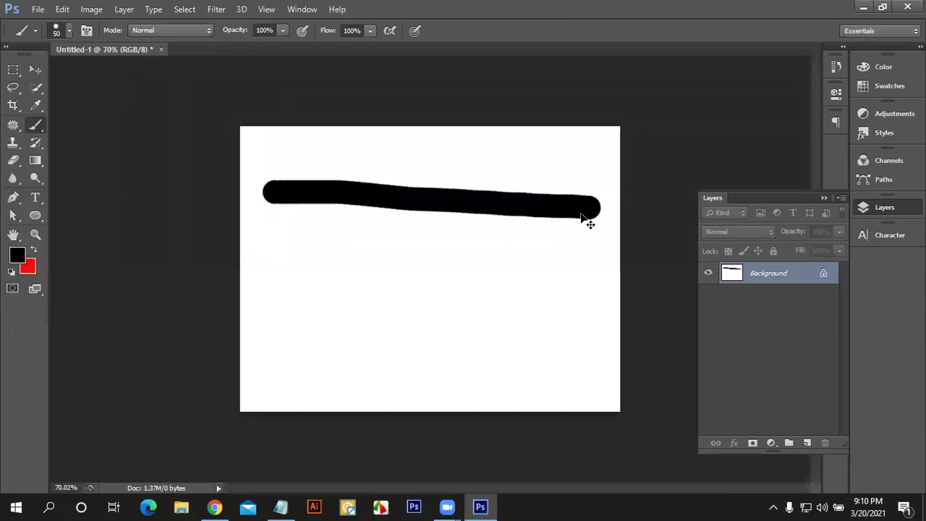
key("ctrl+z")
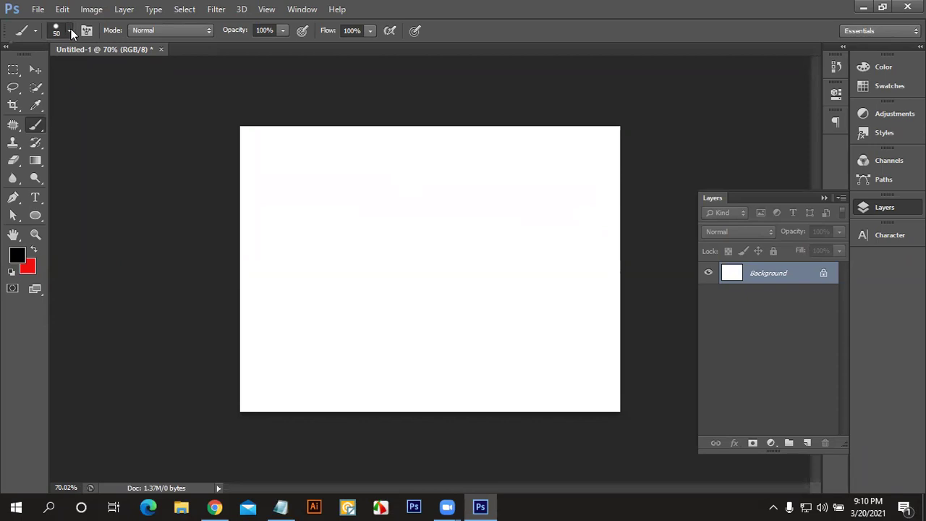
left_click(70, 30)
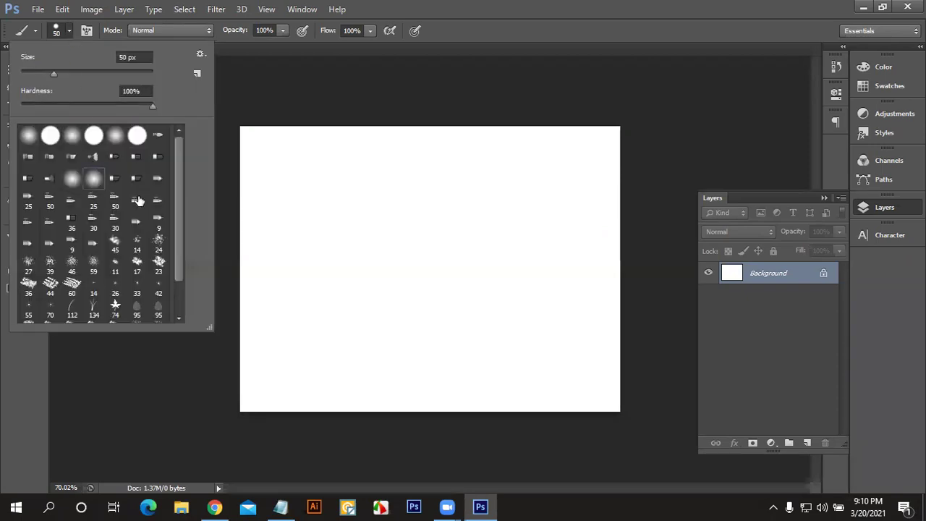
Step: Try a soft angled brush preset with several test strokes, undoing each of them
double_click(138, 200)
left_click_drag(253, 207, 425, 192)
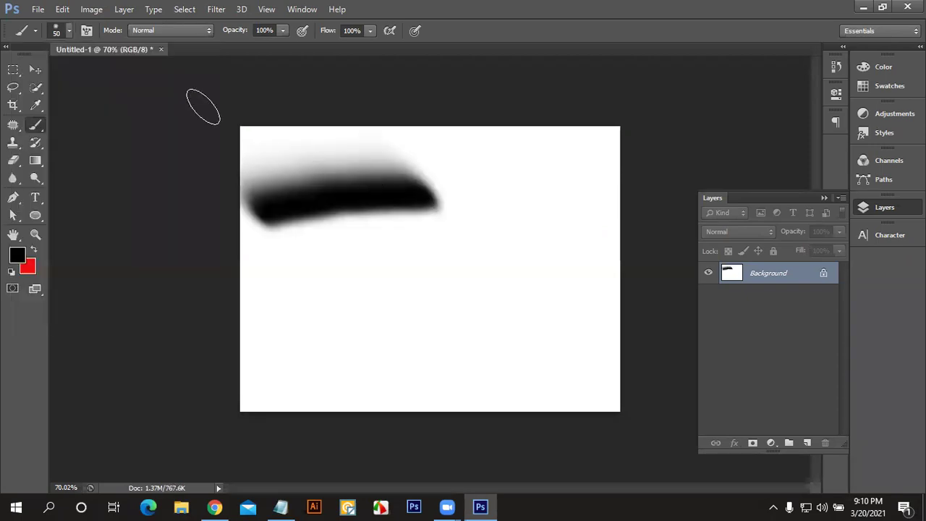
key("ctrl+z")
left_click(70, 30)
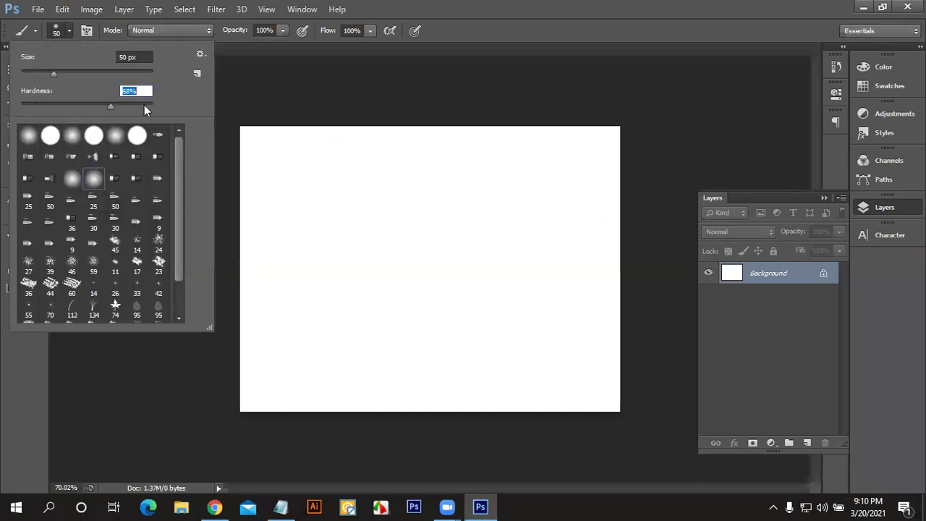
left_click_drag(399, 250, 633, 232)
mouse_move(271, 373)
left_mouse_down()
mouse_move(310, 248)
mouse_move(572, 258)
mouse_move(598, 199)
mouse_move(499, 157)
left_mouse_up()
left_click_drag(344, 271, 356, 304)
key("ctrl+z")
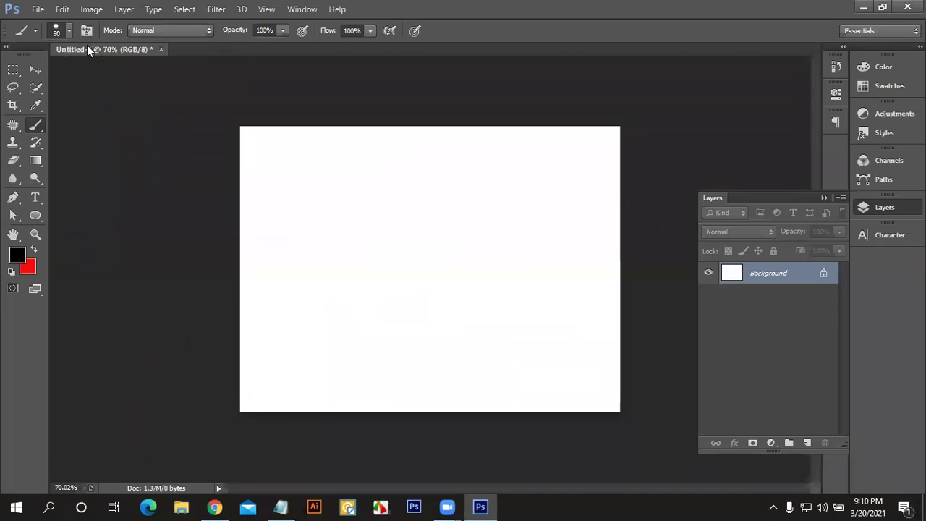
Step: Pick the 45 scatter brush and paint a wavy stroke across the canvas
left_click(68, 31)
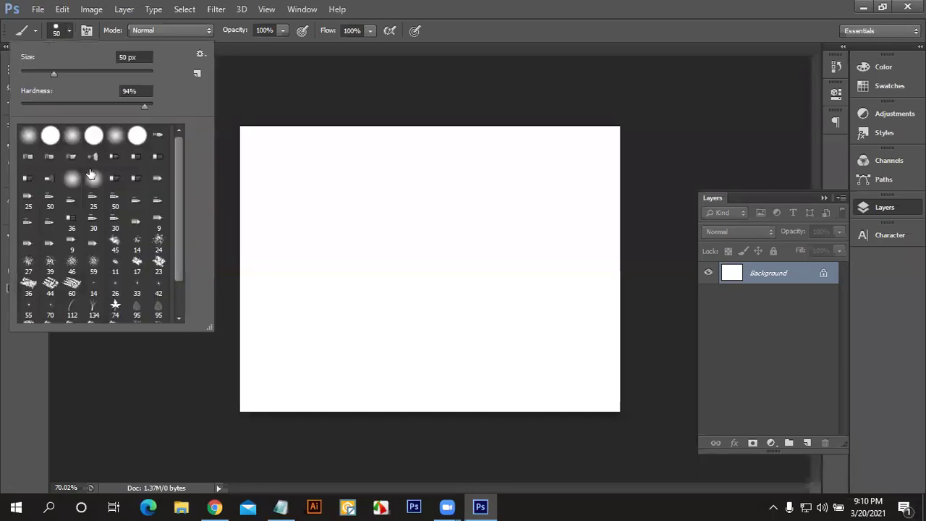
scroll(128, 212, "down", 1)
scroll(129, 210, "down", 1)
left_click(115, 209)
mouse_move(362, 233)
left_mouse_down()
mouse_move(376, 214)
mouse_move(561, 208)
left_mouse_up()
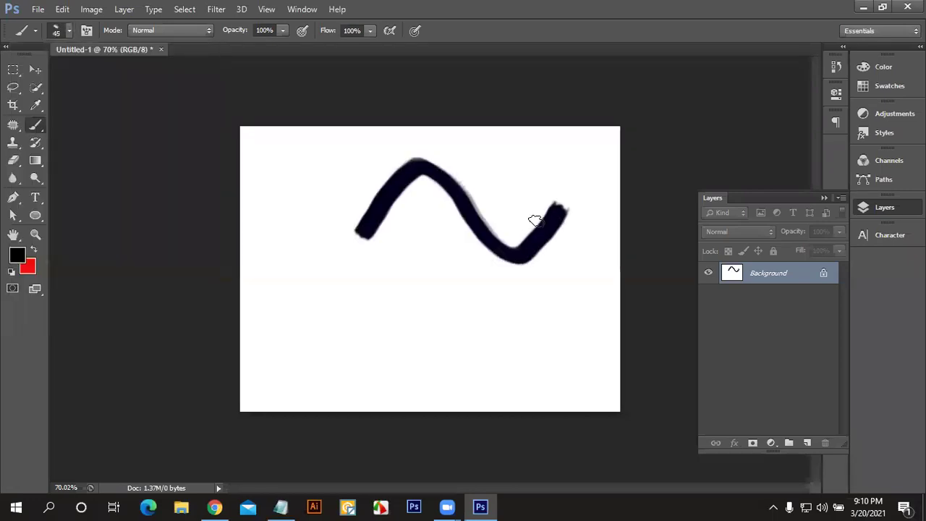
Step: Undo the wave, then try the 134 grass brush with a stroke and undo it
key("ctrl+z")
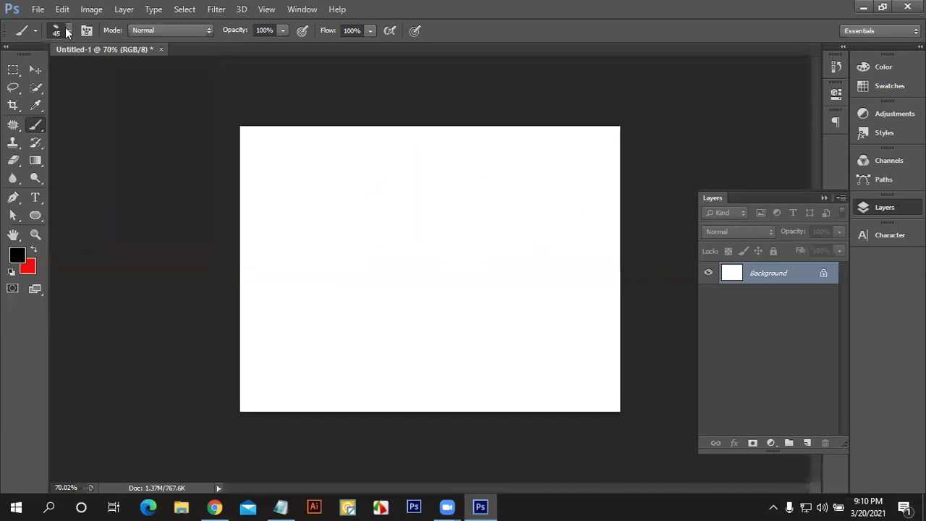
left_click(57, 31)
scroll(102, 275, "down", 1)
left_click(93, 268)
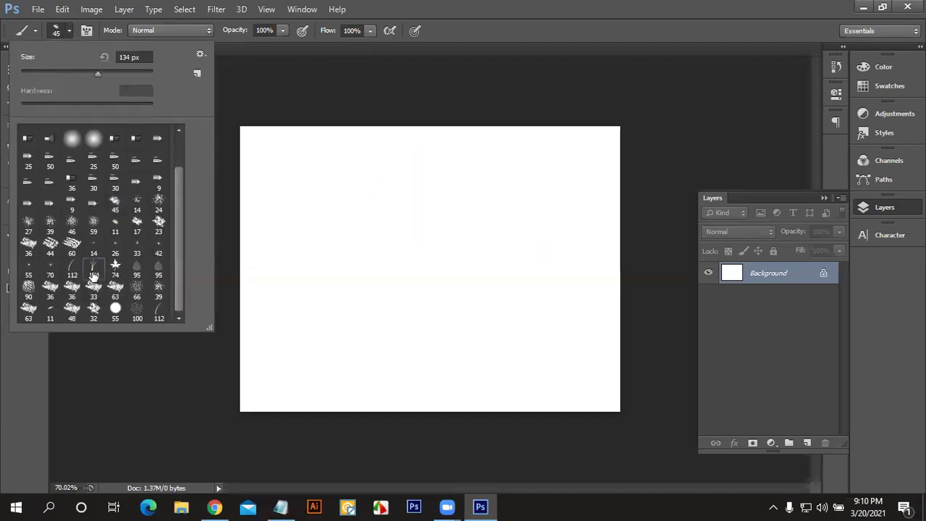
left_click_drag(286, 279, 409, 304)
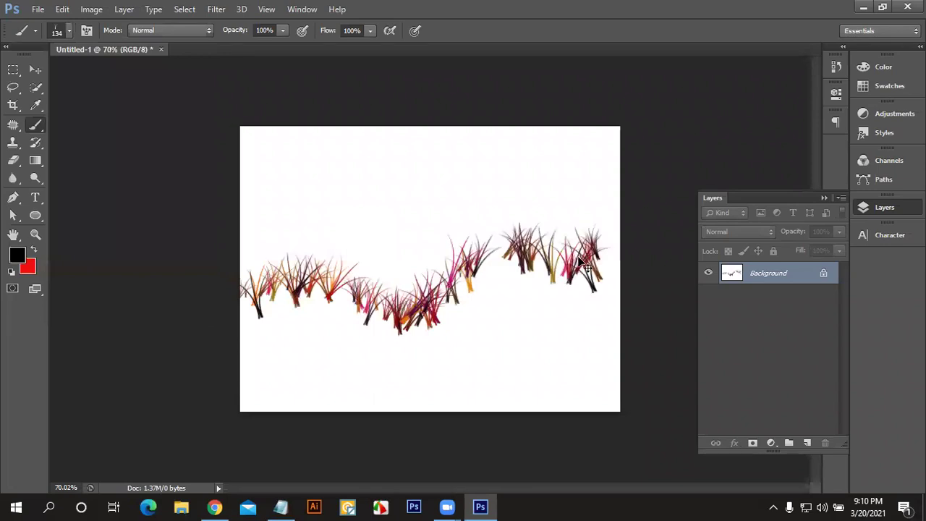
key("ctrl+z")
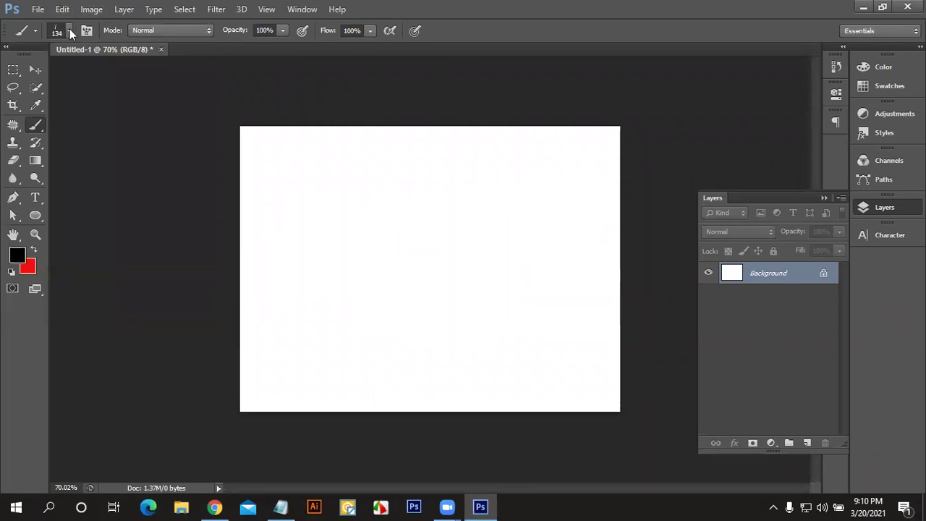
Step: Switch to the soft round brush at 134 px
left_click(69, 30)
scroll(167, 211, "up", 2)
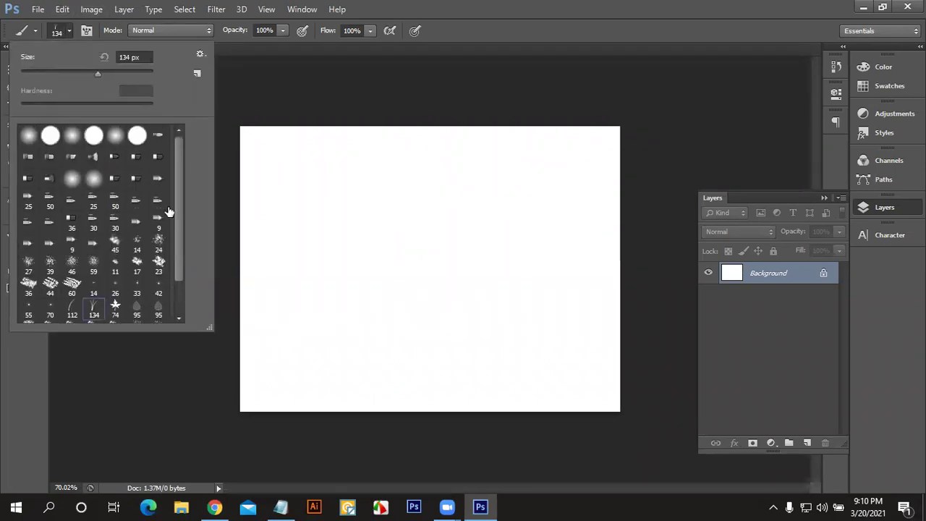
left_click(136, 135)
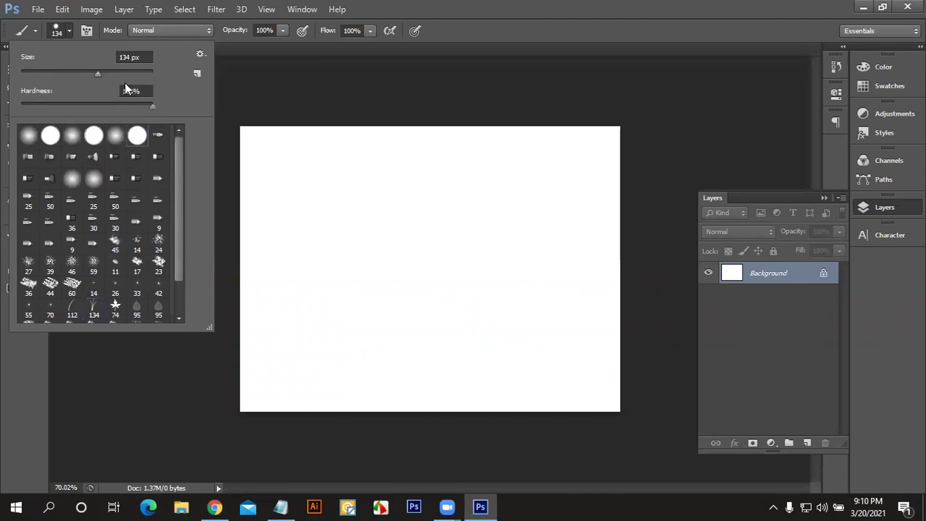
left_click(29, 136)
Step: Make red the foreground colour after undoing black and red test strokes
left_click(69, 32)
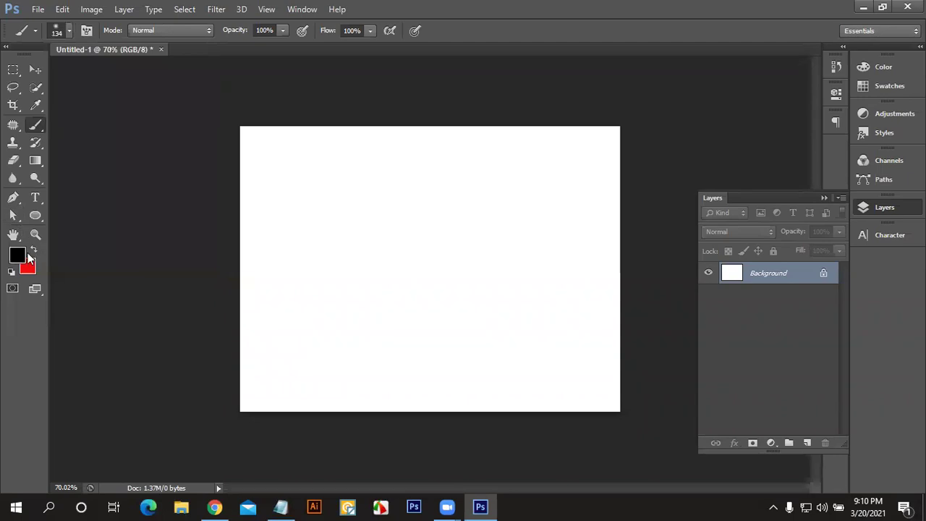
left_click_drag(384, 208, 471, 182)
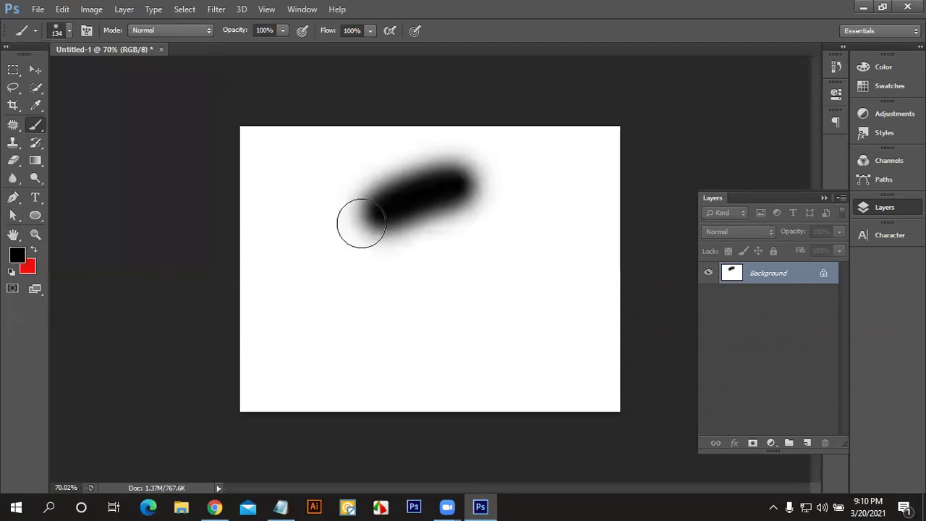
key("ctrl+z")
key("x")
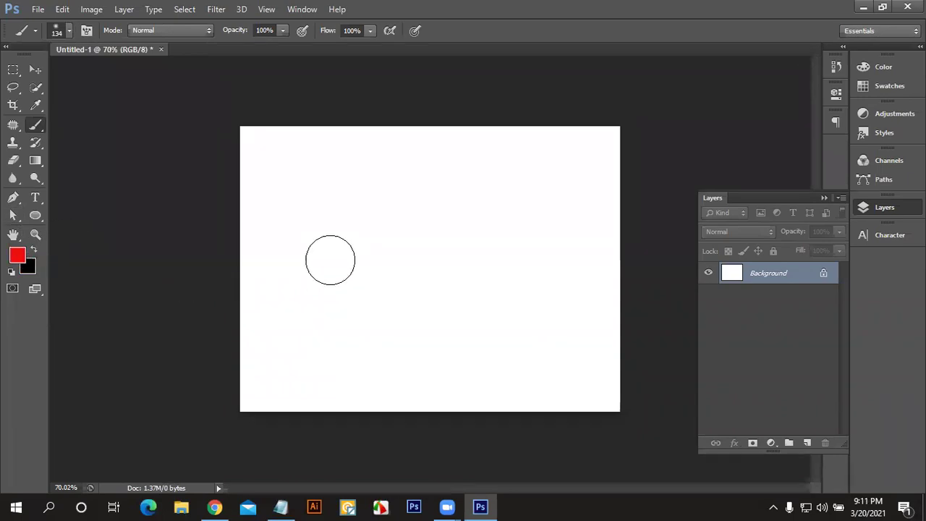
left_click(334, 226)
left_click_drag(528, 218, 572, 208)
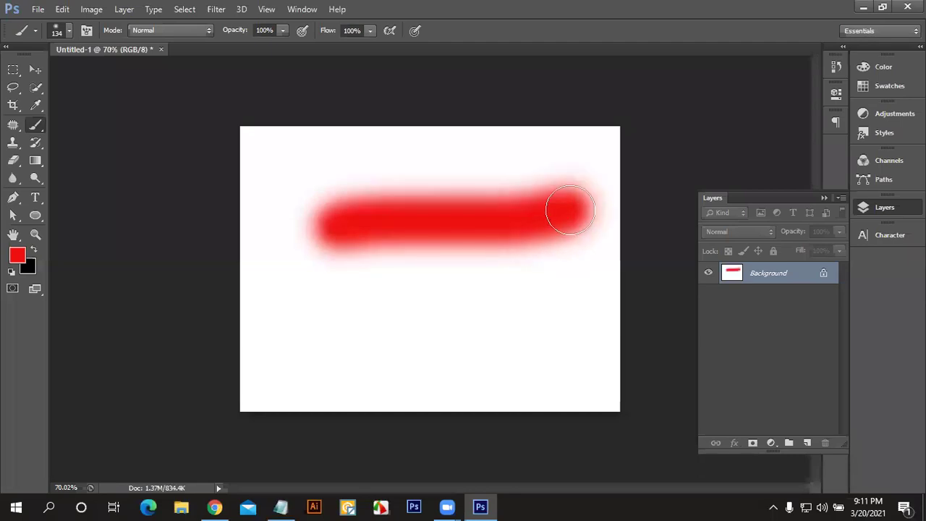
key("ctrl+z")
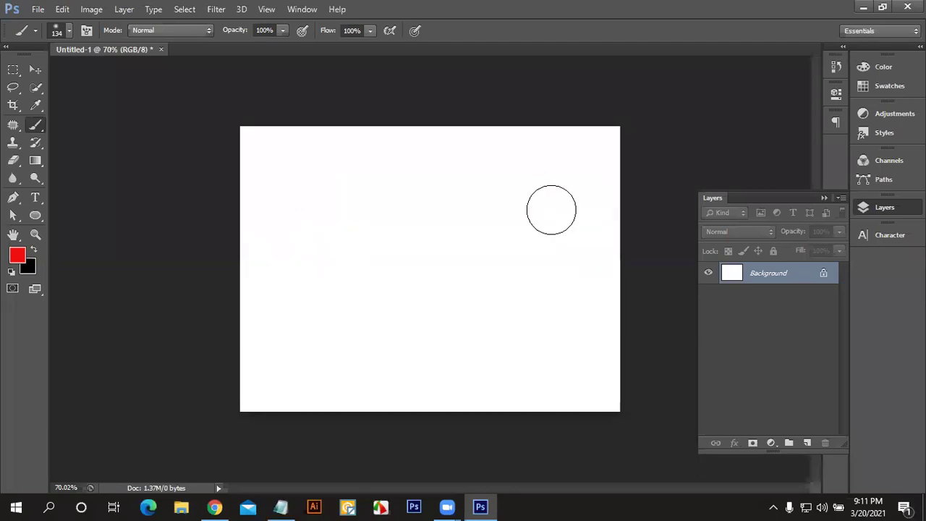
Step: At 55% opacity, paint a pale red band across the top of the canvas
left_click(282, 31)
left_click_drag(269, 45, 251, 45)
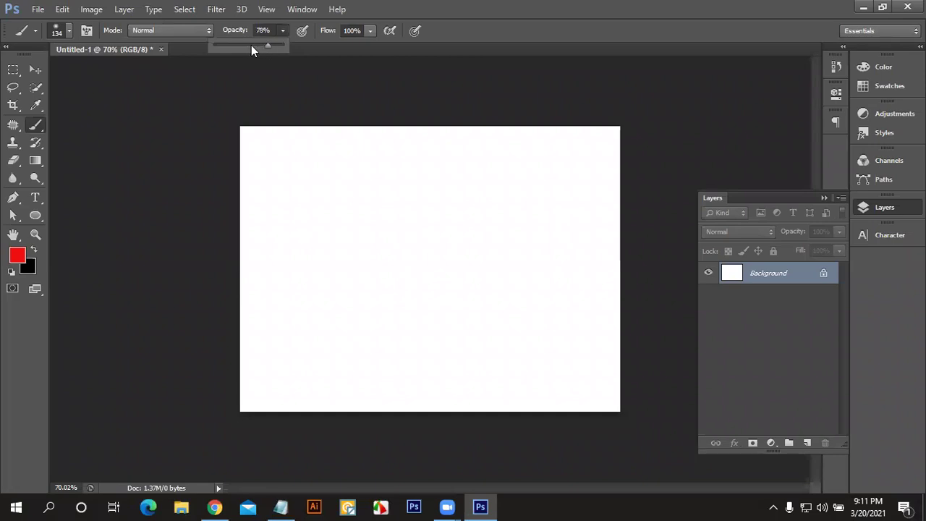
left_click_drag(285, 187, 319, 189)
left_click_drag(483, 196, 606, 174)
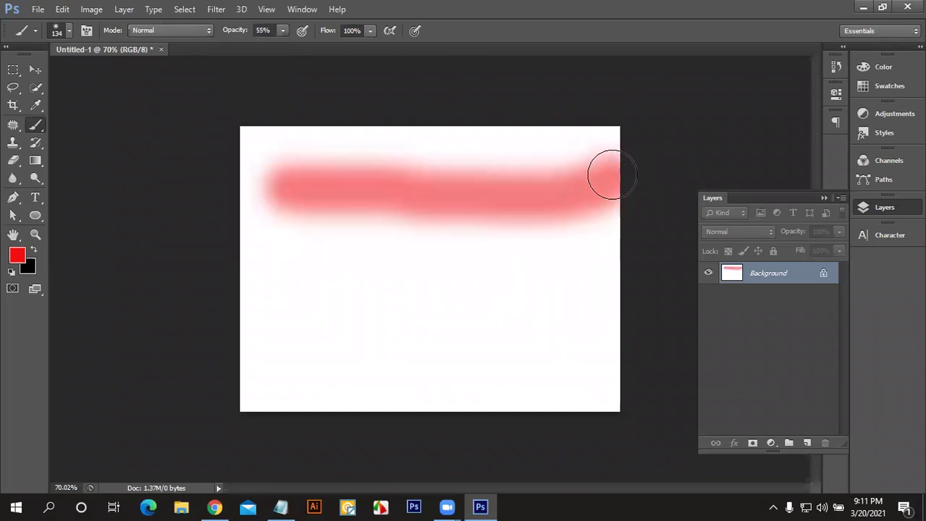
key("ctrl+z")
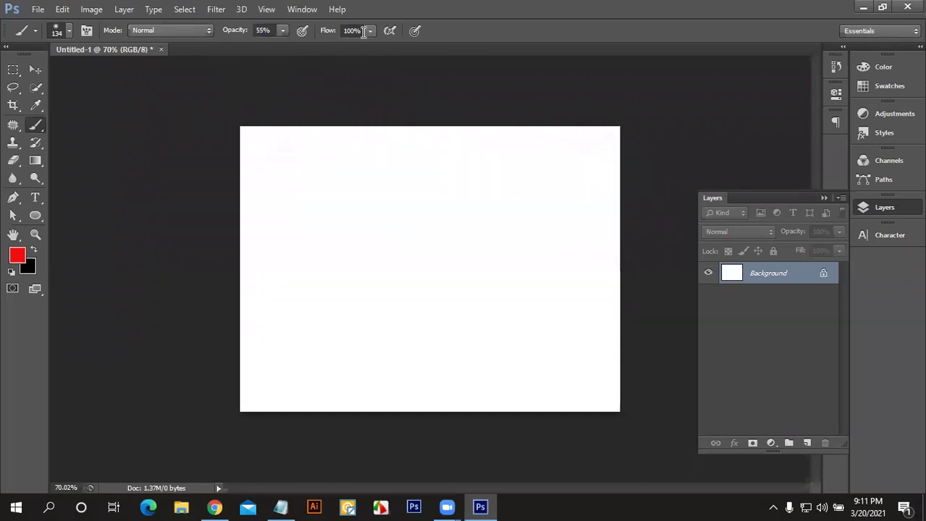
left_click_drag(306, 174, 516, 176)
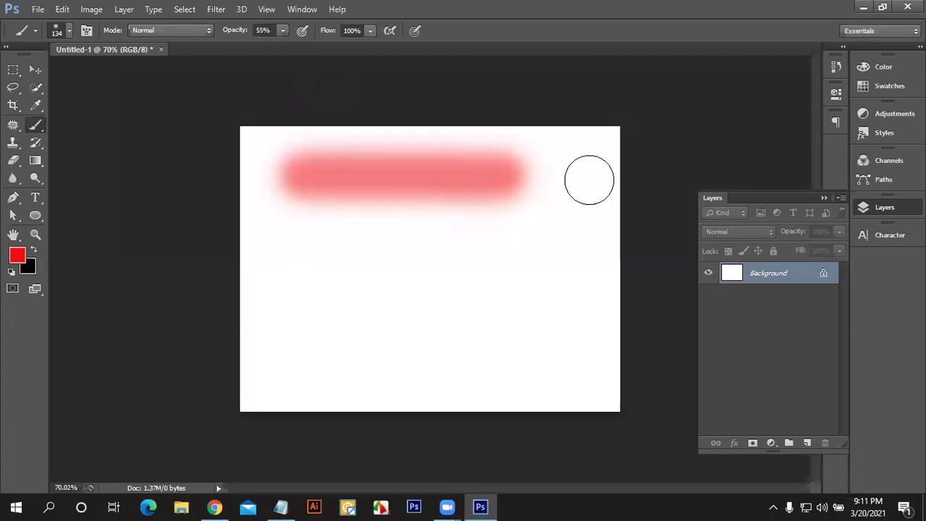
left_click_drag(589, 180, 615, 176)
Step: At 100% opacity and 51% flow, paint a strong red band across the middle
left_click(283, 31)
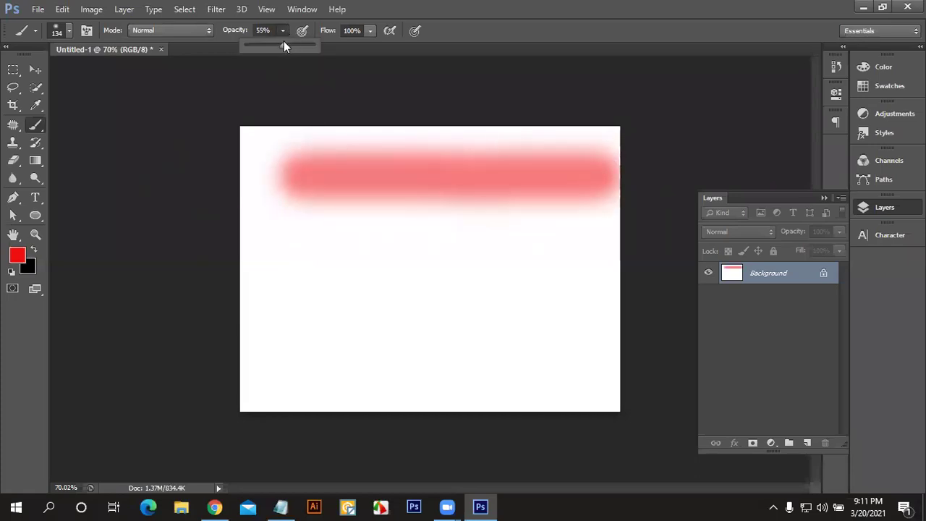
left_click_drag(370, 31, 336, 45)
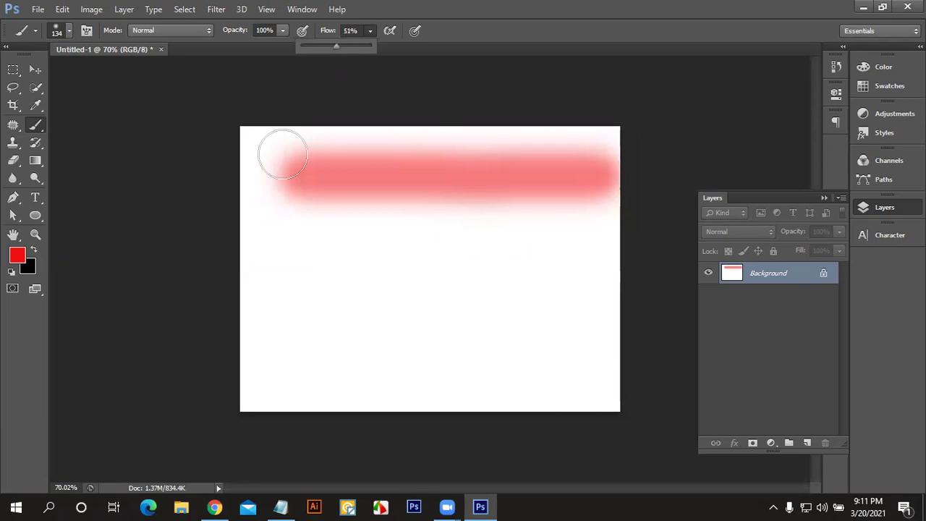
left_click_drag(293, 252, 600, 265)
left_click_drag(289, 267, 562, 273)
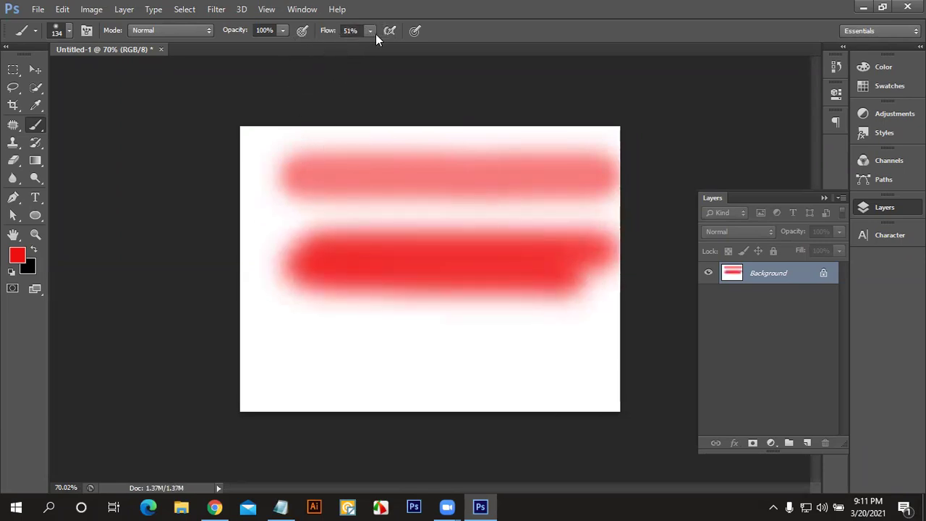
Step: At 49% opacity, paint faint red bands across the lower canvas
left_click_drag(283, 31, 249, 45)
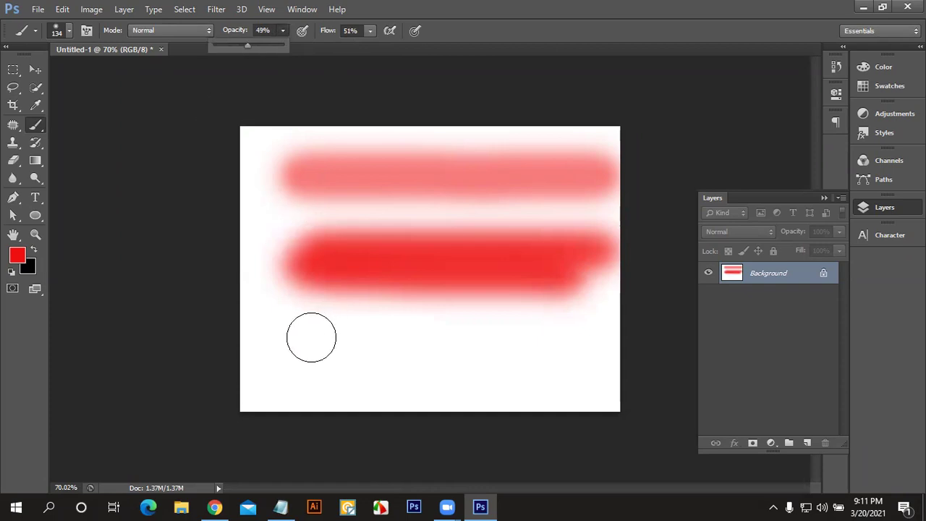
mouse_move(293, 362)
left_mouse_down()
mouse_move(552, 362)
mouse_move(533, 352)
left_mouse_up()
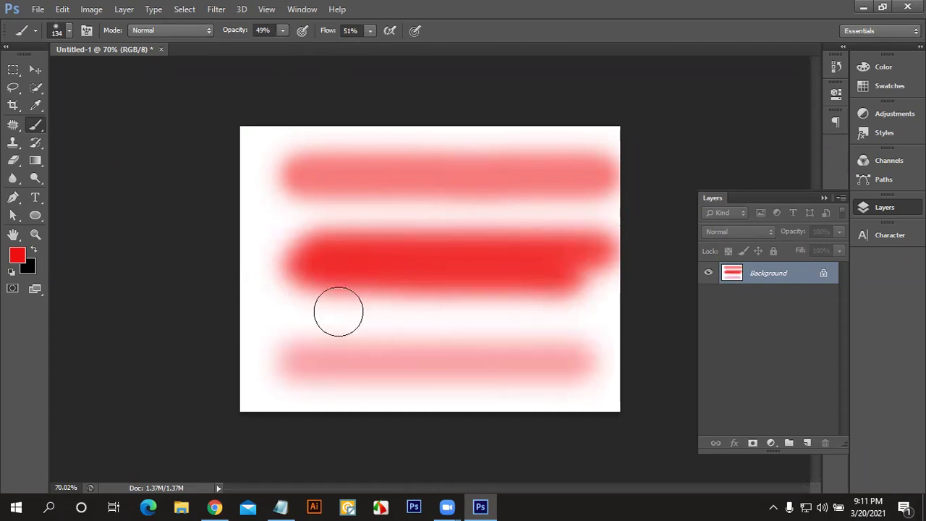
left_click_drag(337, 311, 458, 305)
scroll(463, 285, "up", 3)
Step: Reset colours to black and white, clear the canvas, and undo a 54% opacity test stroke
scroll(463, 285, "up", 3)
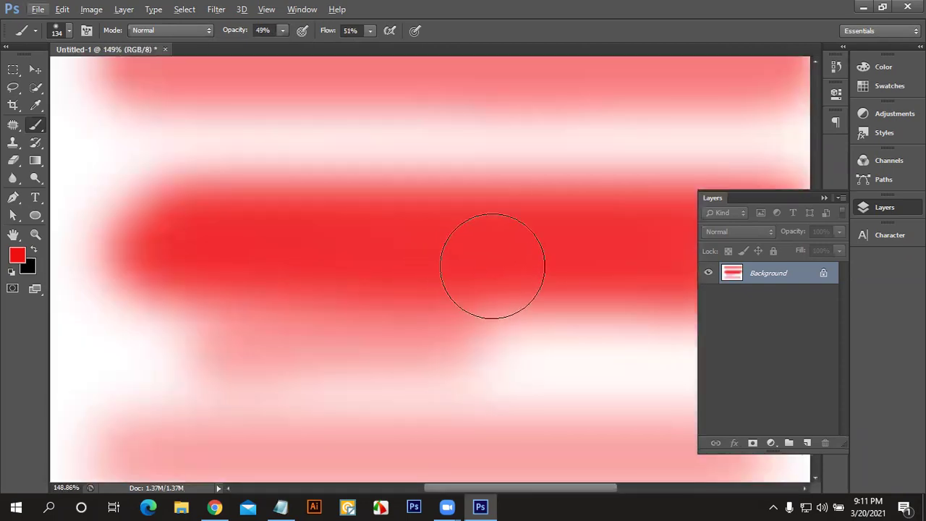
left_click(11, 272)
key("ctrl+BackSpace")
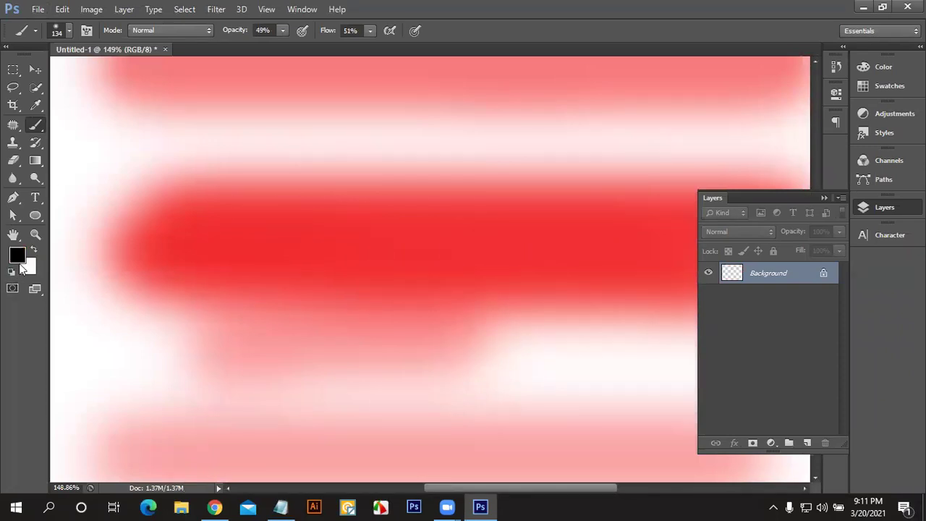
scroll(217, 130, "down", 2)
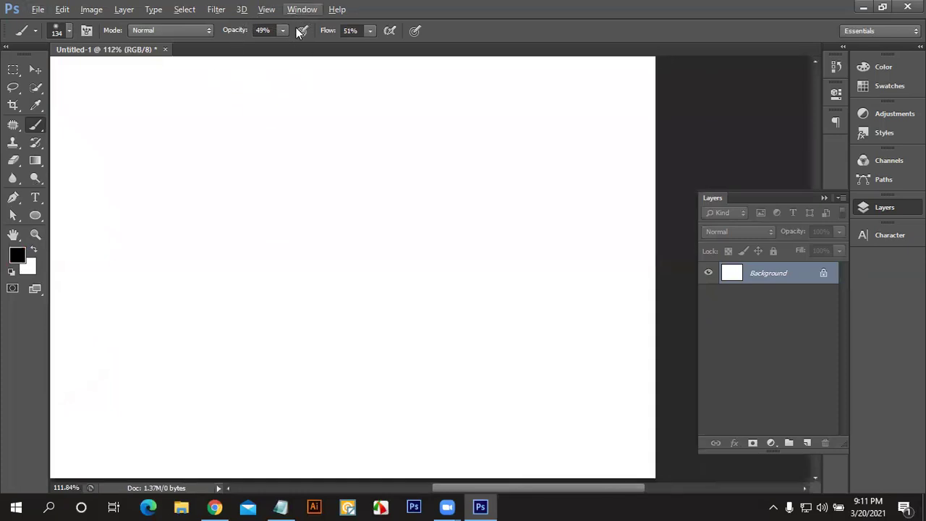
left_click(285, 31)
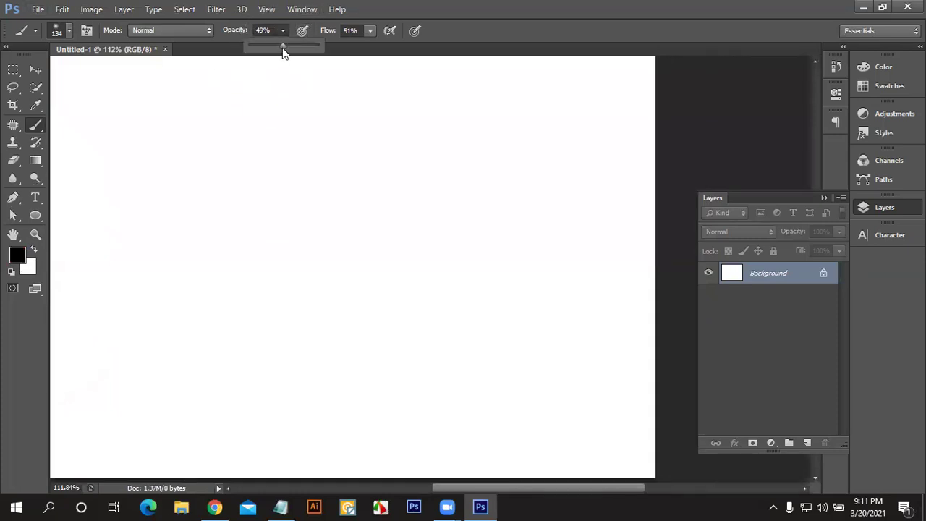
left_click_drag(283, 49, 287, 49)
left_click_drag(209, 161, 354, 168)
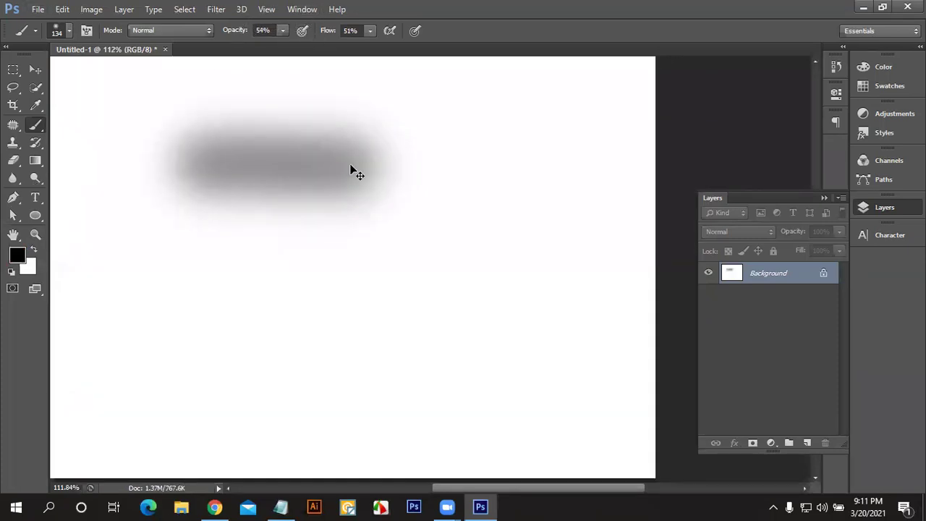
key("ctrl+z")
Step: Paint a grey stroke across the upper canvas, then a solid one below it at 100% flow
right_click(77, 73)
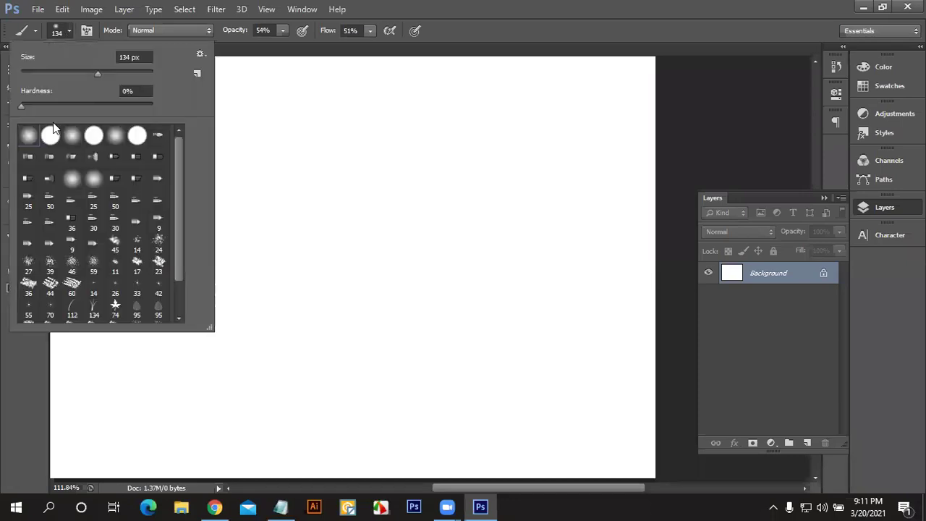
left_click_drag(256, 155, 558, 145)
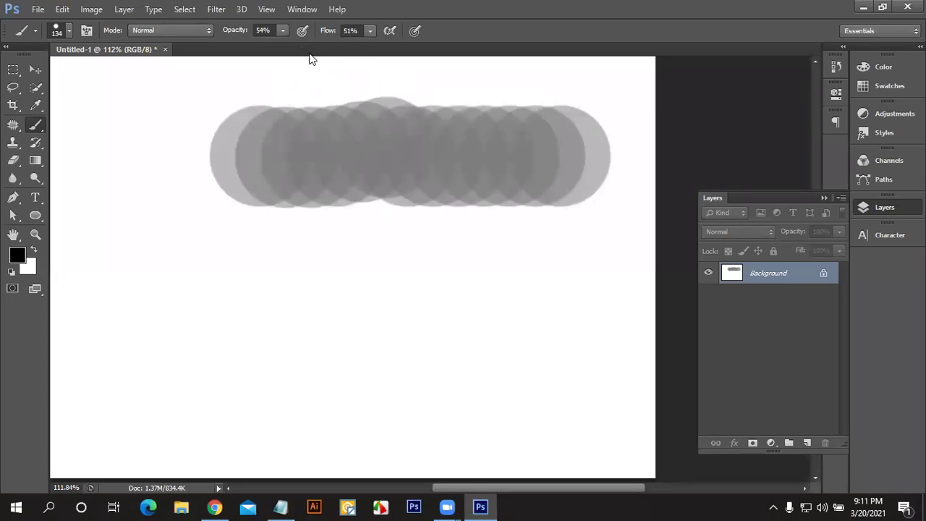
left_click(370, 31)
left_click_drag(371, 46, 434, 45)
left_click_drag(255, 302, 560, 297)
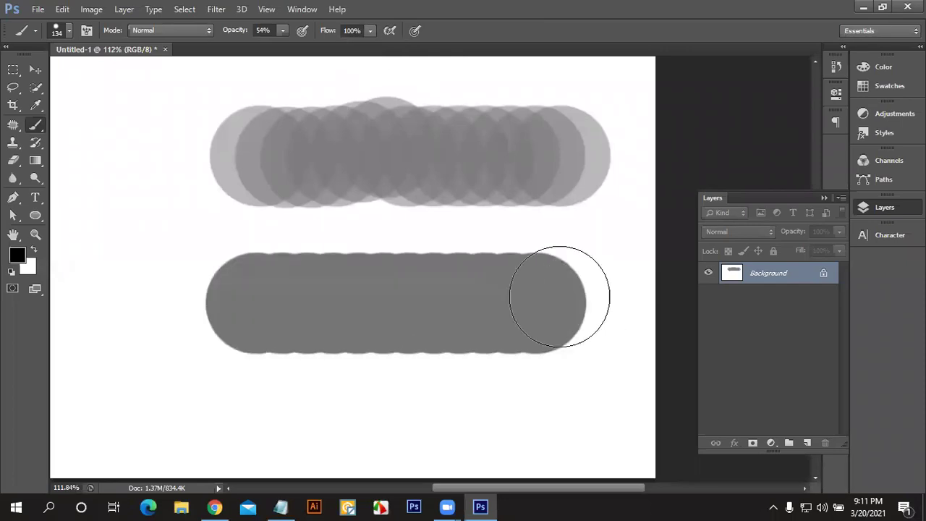
Step: Set opacity to 100% and flow to 42%, then paint a stroke along the bottom
left_click(281, 31)
mouse_move(284, 46)
left_mouse_down()
mouse_move(388, 45)
mouse_move(330, 45)
left_mouse_up()
left_click(369, 31)
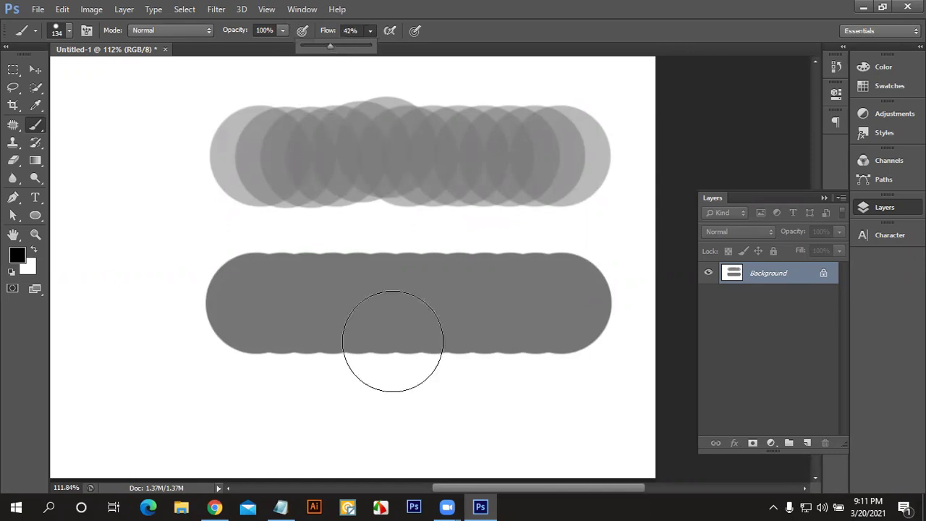
scroll(348, 355, "down", 2)
left_click_drag(288, 362, 635, 353)
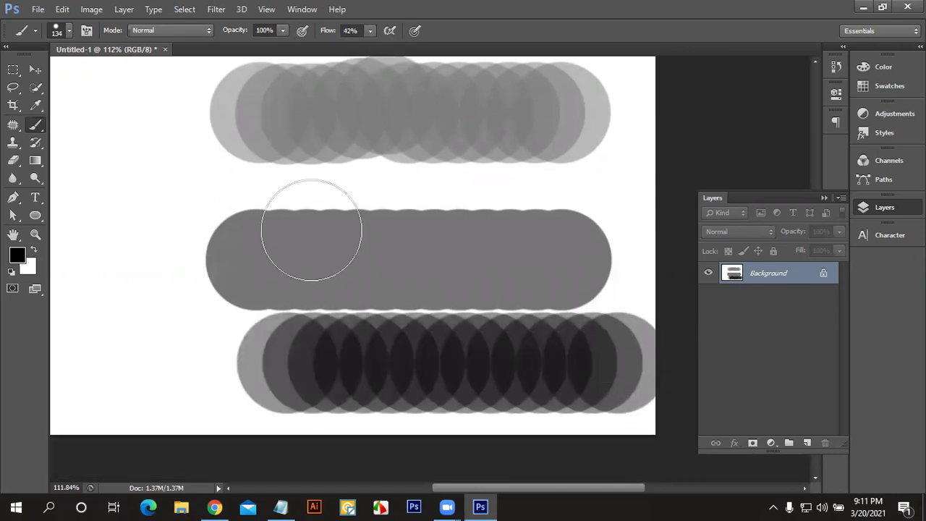
scroll(362, 268, "up", 1)
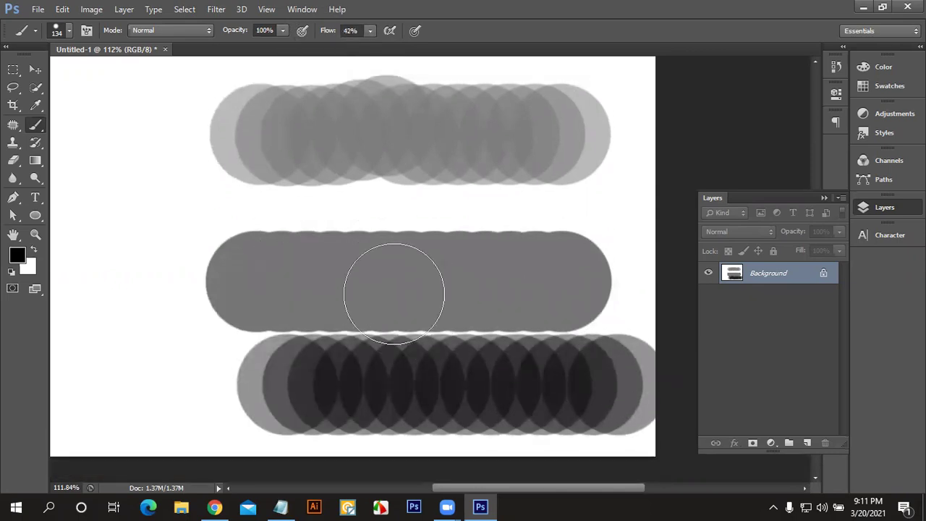
Step: Stamp nine overlapping grey dabs from the upper left across the middle stroke
left_click(151, 181)
left_click(200, 195)
left_click(260, 211)
left_click(293, 203)
left_click(355, 233)
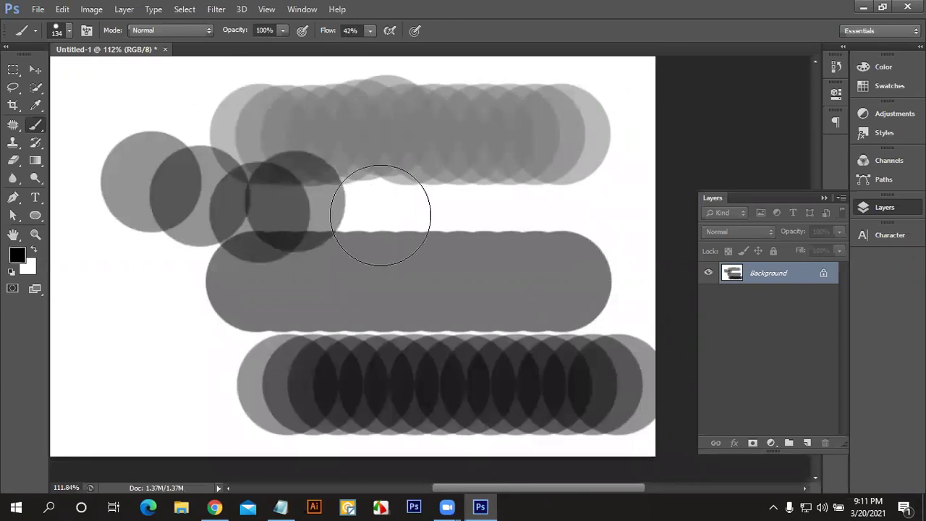
left_click(436, 265)
left_click(465, 225)
left_click(520, 253)
left_click(586, 227)
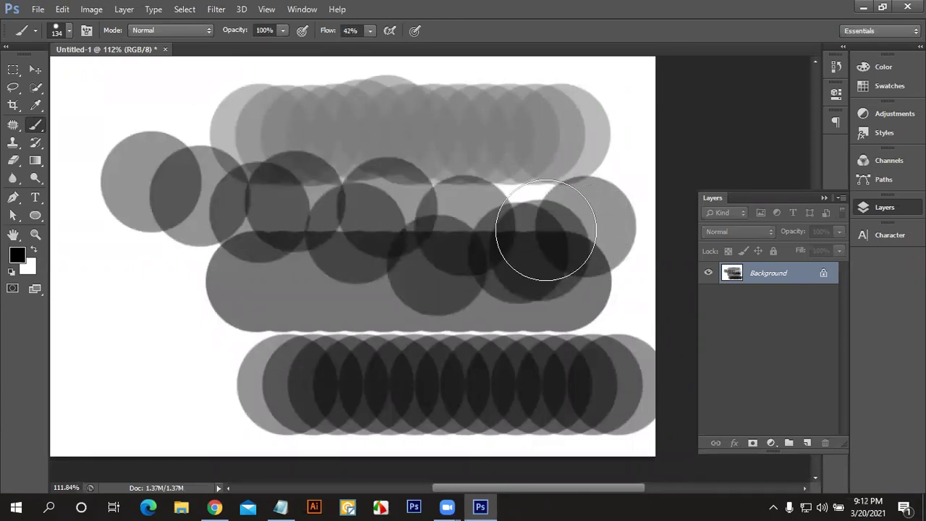
Step: Undo the grey test dabs step by step
key("ctrl+alt+z")
key("ctrl+alt+z")
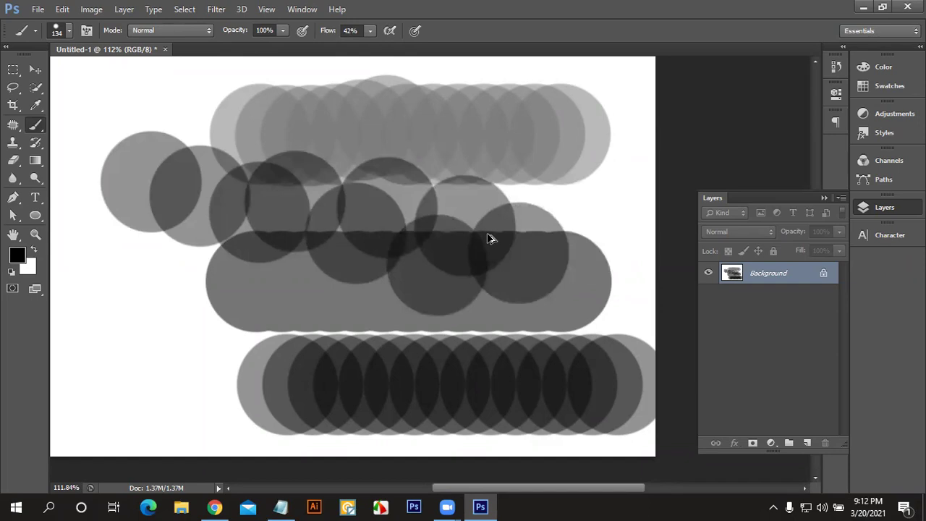
key("ctrl+alt+z")
key("ctrl+alt+z")
key("ctrl+alt+z")
key("ctrl+alt+z")
key("ctrl+alt+z")
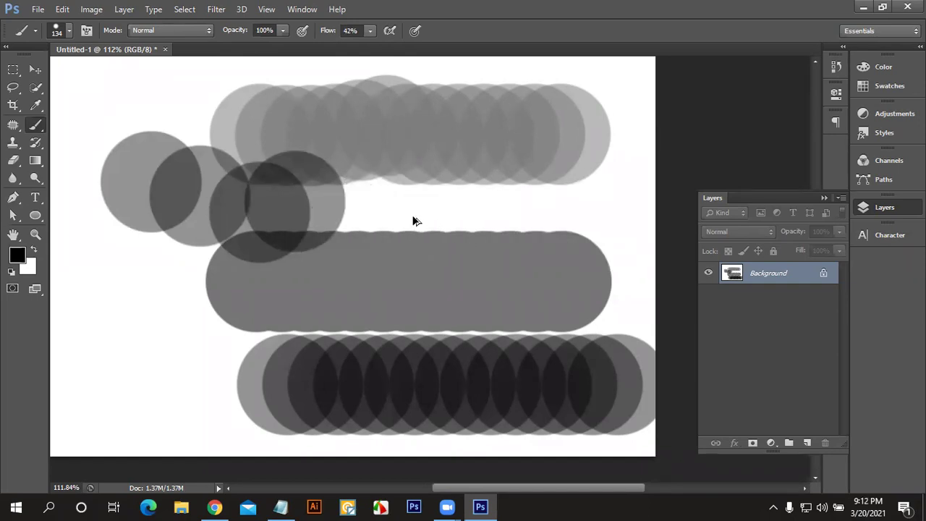
key("ctrl+alt+z")
key("ctrl+alt+z")
key("ctrl+alt+z")
key("ctrl+alt+z")
key("ctrl+alt+z")
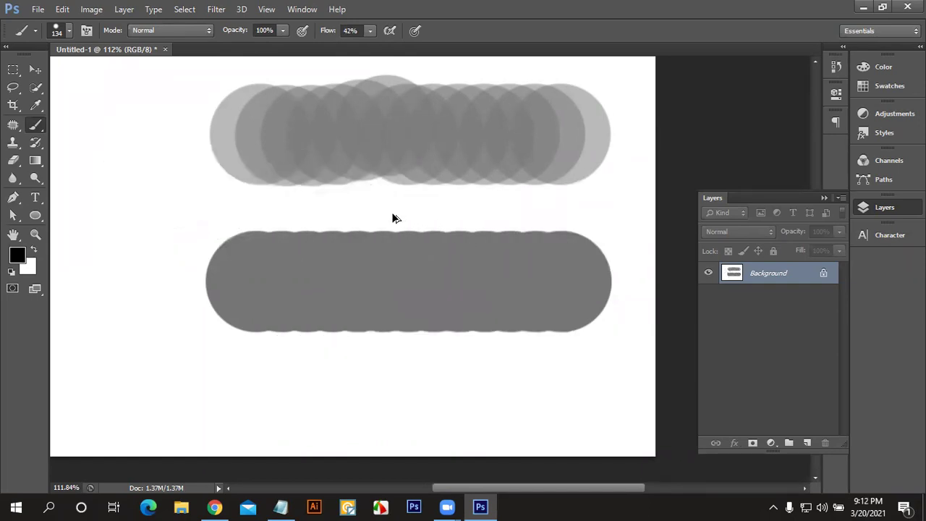
key("ctrl+alt+z")
key("ctrl+alt+z")
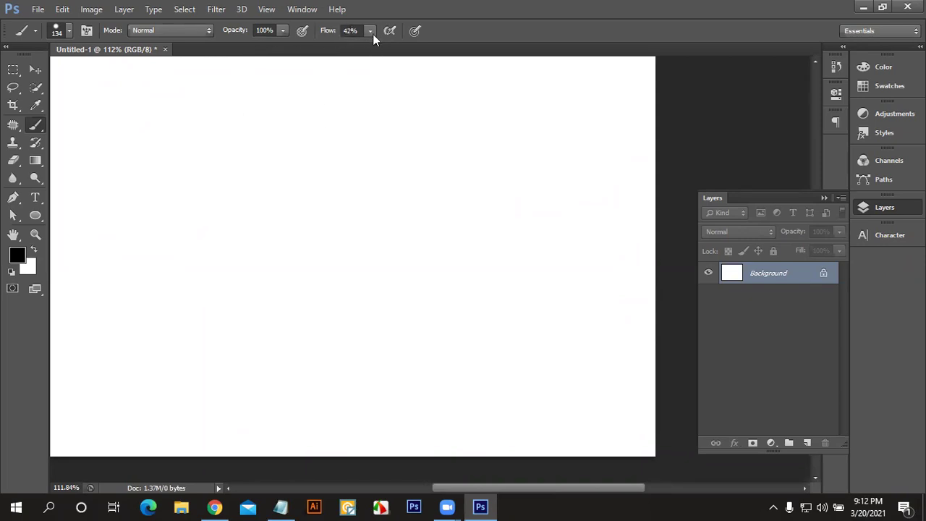
Step: Restore flow and opacity to 100%, then undo a black test stroke
left_click(373, 34)
left_click_drag(369, 44, 437, 54)
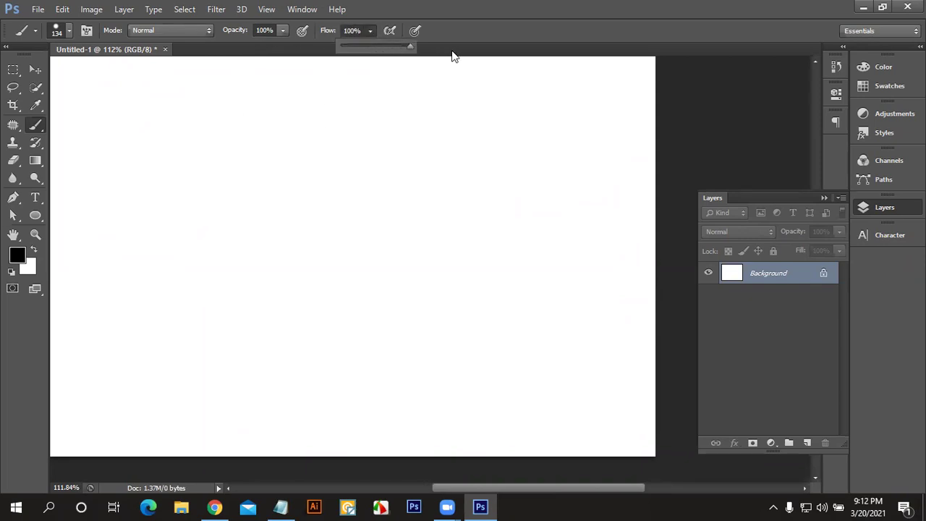
left_click(278, 33)
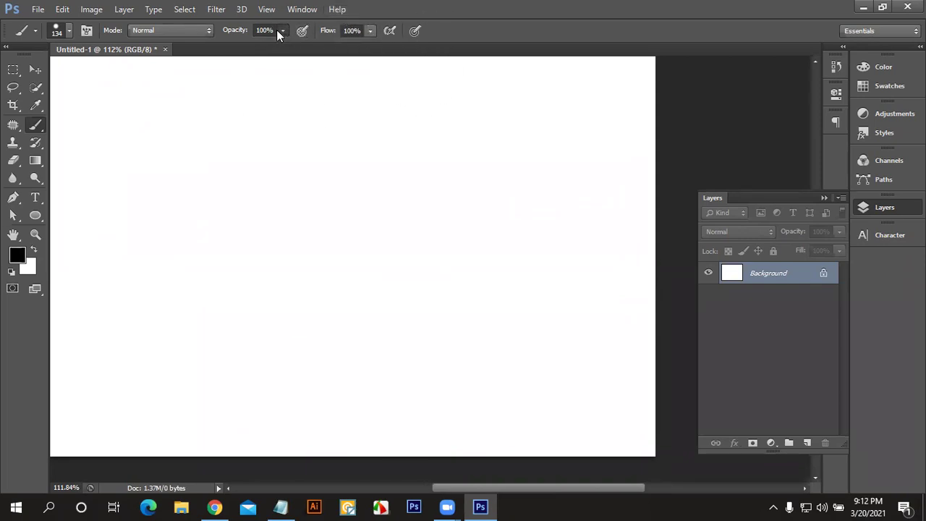
left_click(282, 30)
left_click(236, 46)
left_click_drag(304, 54, 307, 55)
left_click(231, 155)
left_click(524, 155, "shift")
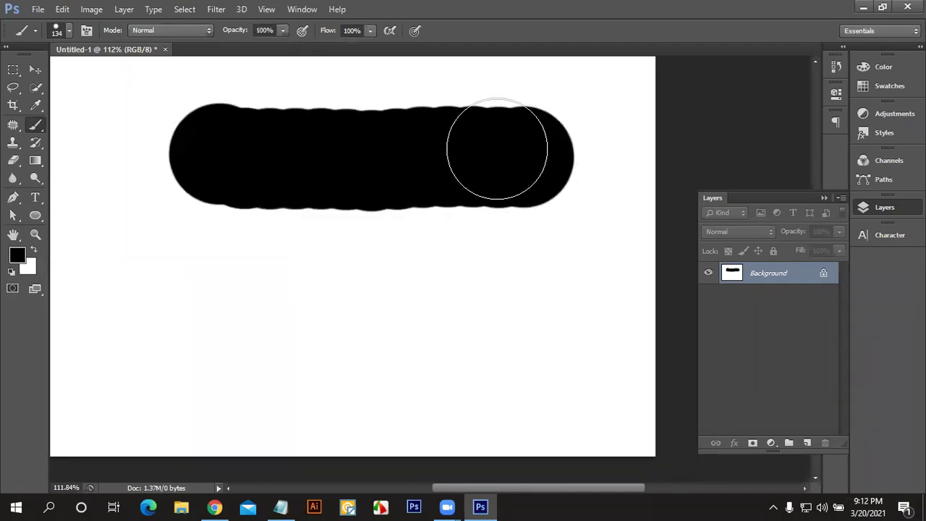
key("ctrl+alt+z")
key("ctrl+alt+z")
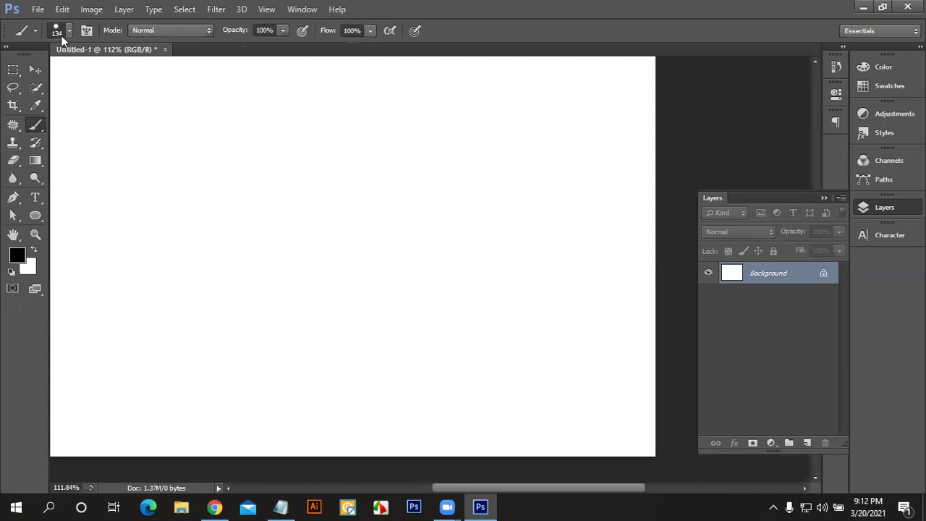
Step: Pick the 74 px leaf brush and paint scattered maple leaves, undoing the last stroke
left_click(70, 31)
scroll(124, 239, "down", 1)
scroll(124, 261, "down", 1)
left_click(122, 262)
left_click_drag(382, 174, 178, 287)
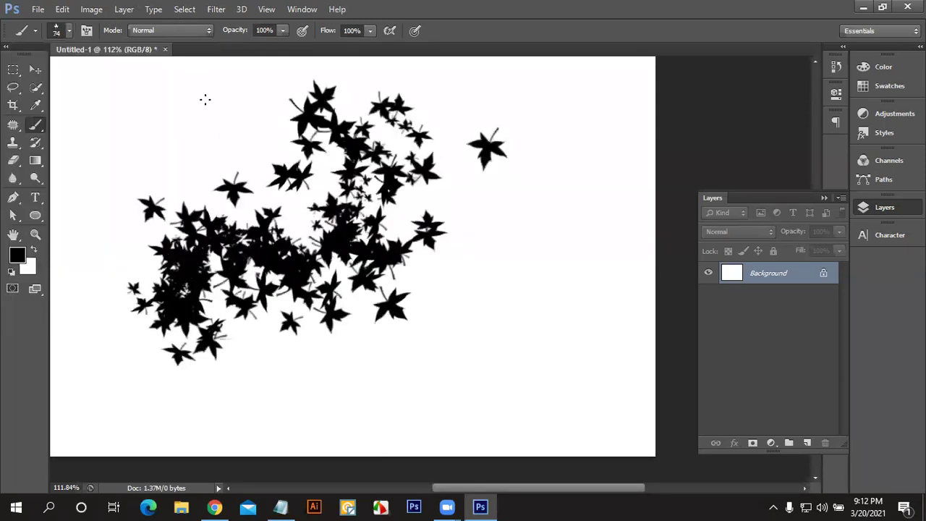
left_click_drag(204, 99, 507, 190)
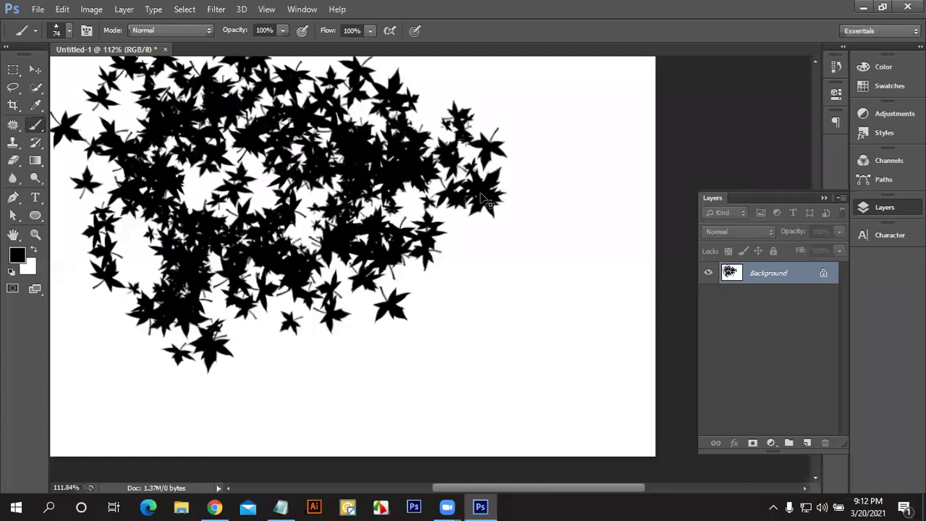
key("ctrl+z")
Step: Browse the Brush Preset picker and choose the 45 px scattered brush preset
left_click(63, 32)
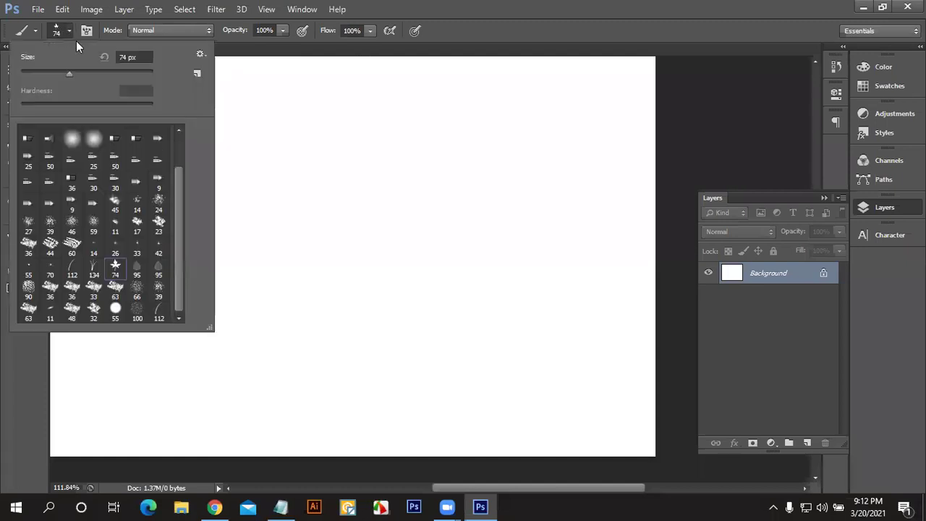
scroll(142, 174, "up", 1)
scroll(140, 172, "up", 1)
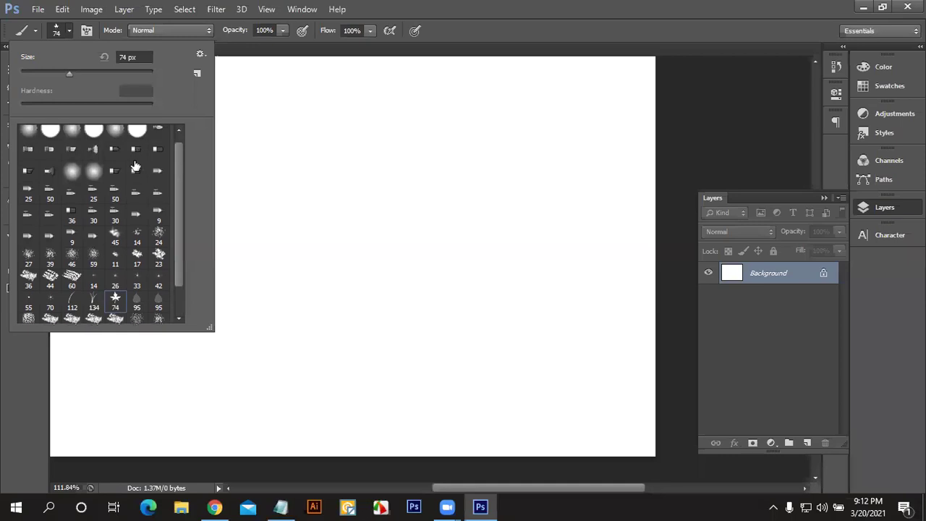
scroll(135, 165, "up", 1)
scroll(135, 166, "down", 1)
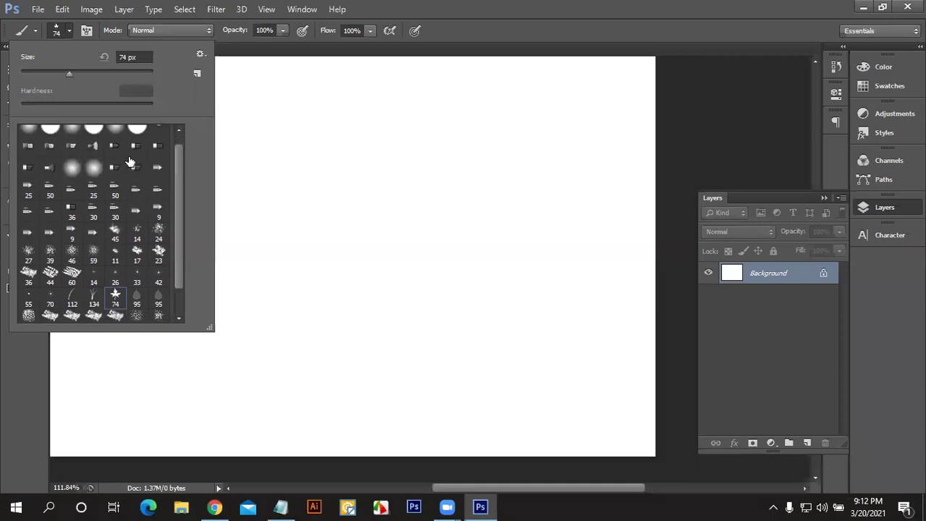
scroll(129, 162, "down", 1)
scroll(89, 151, "up", 1)
scroll(83, 151, "up", 1)
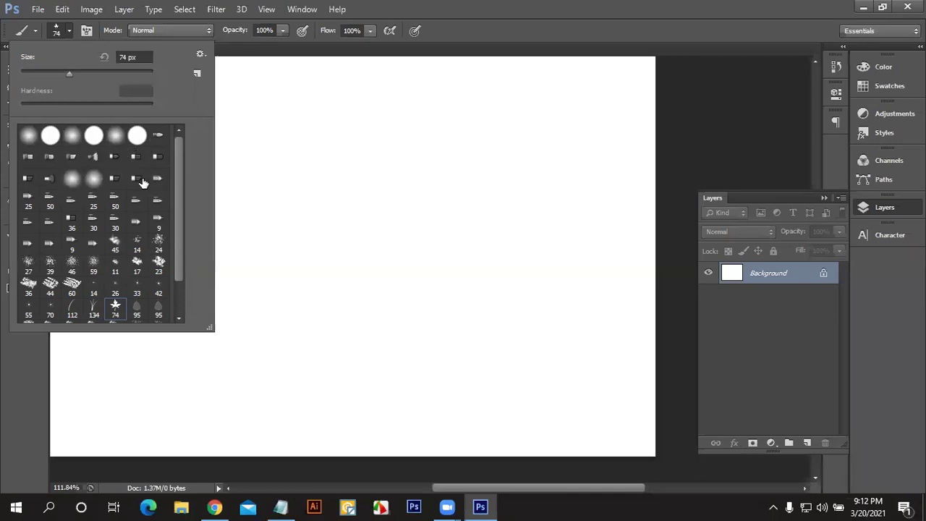
scroll(136, 180, "down", 1)
scroll(135, 181, "down", 1)
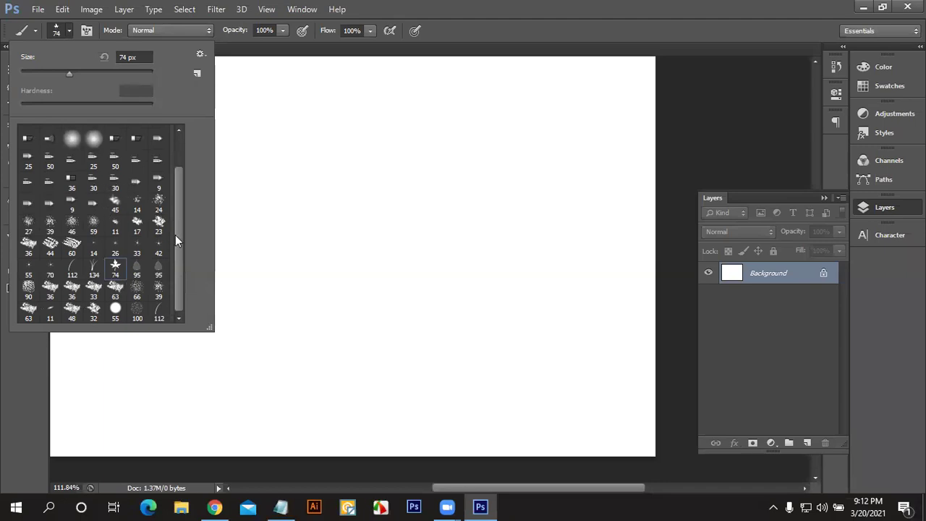
left_click_drag(178, 240, 181, 180)
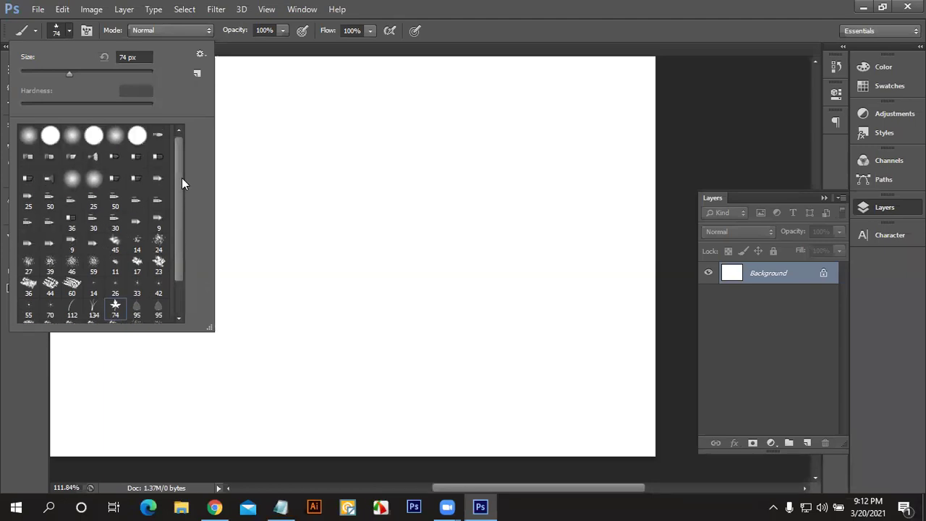
scroll(97, 190, "down", 1)
scroll(98, 199, "down", 1)
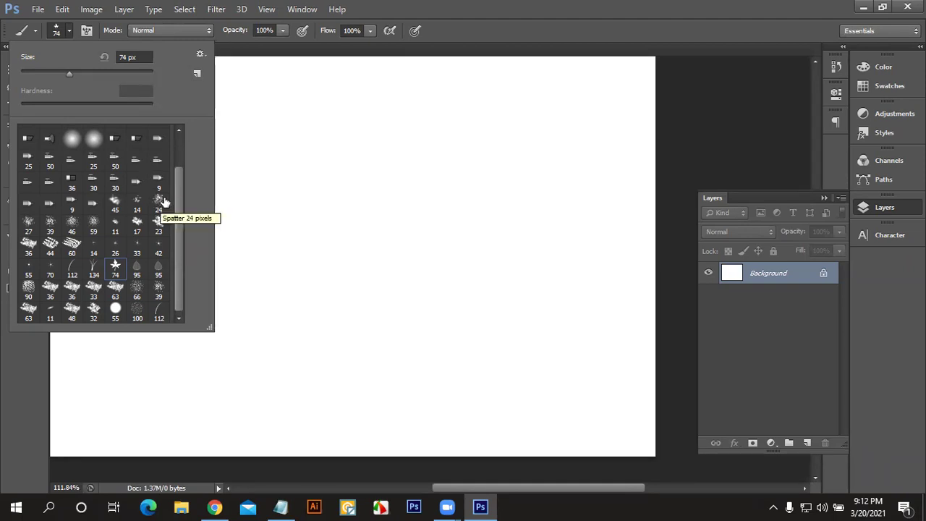
left_click(115, 203)
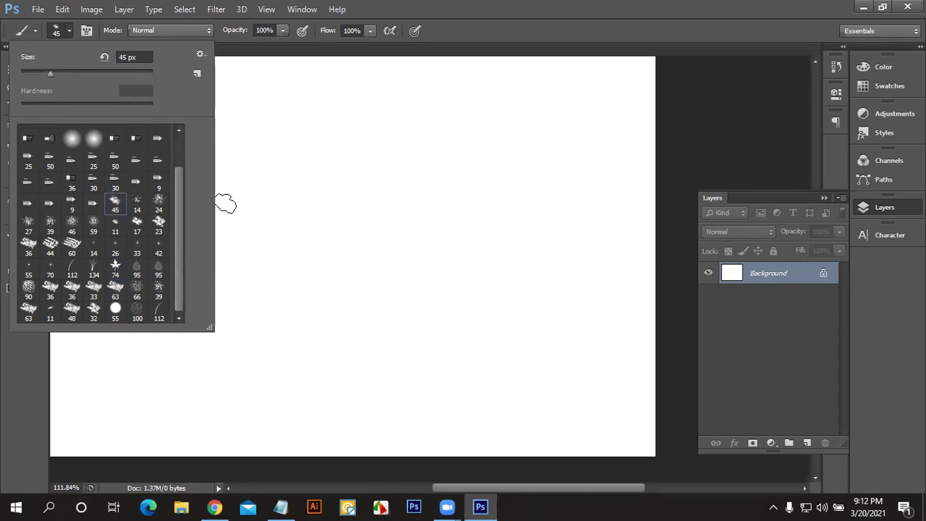
Step: Scroll back up the preset list and bring up the picker's gear menu
scroll(217, 225, "down", 1)
scroll(165, 230, "up", 1)
scroll(185, 230, "up", 1)
scroll(188, 229, "up", 1)
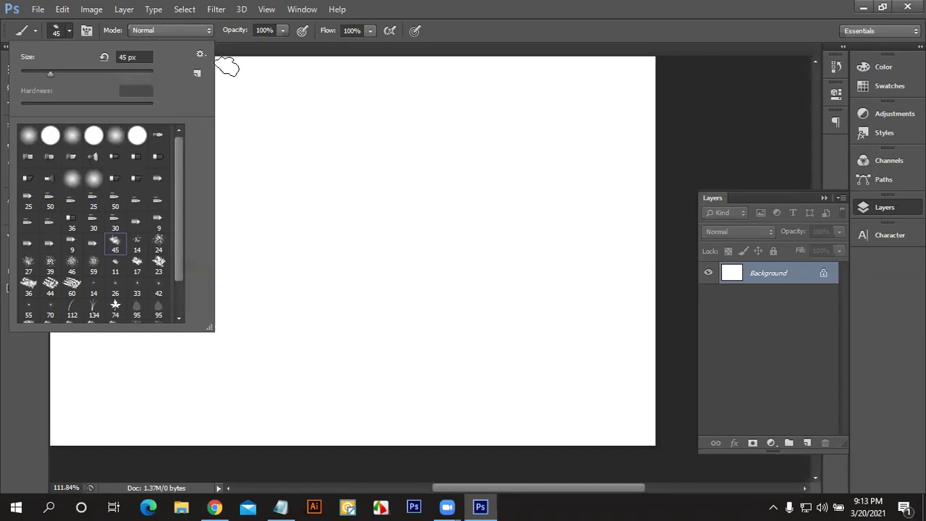
left_click(200, 56)
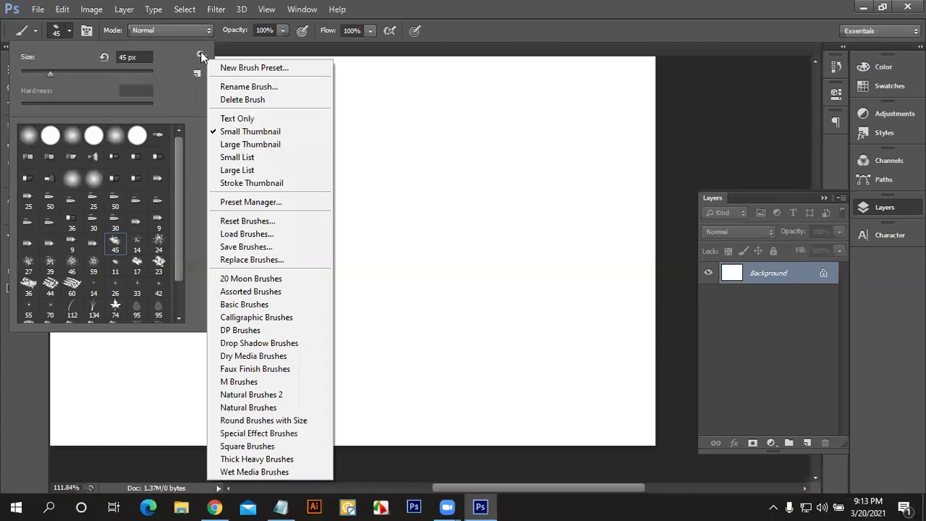
Step: Save the hard round brush as a new preset named Hard Round 45 1
left_click(200, 54)
left_click(93, 138)
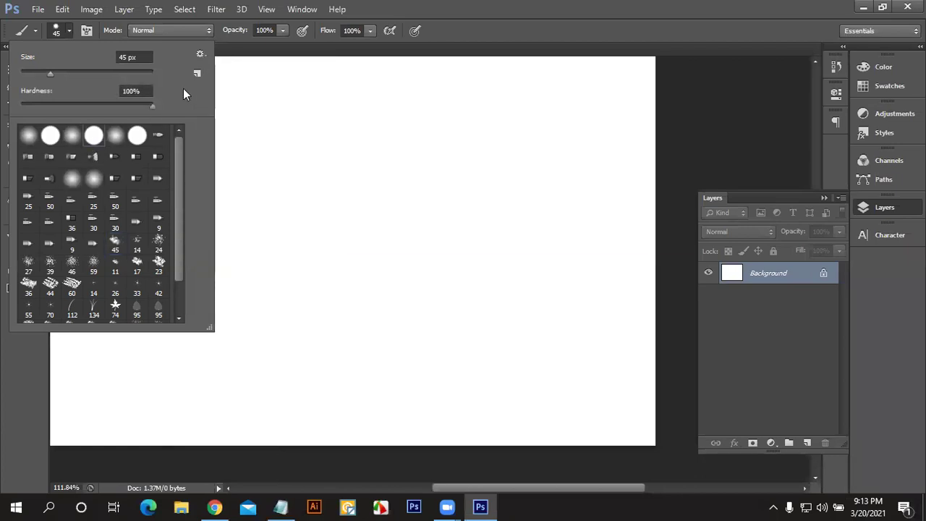
left_click(197, 74)
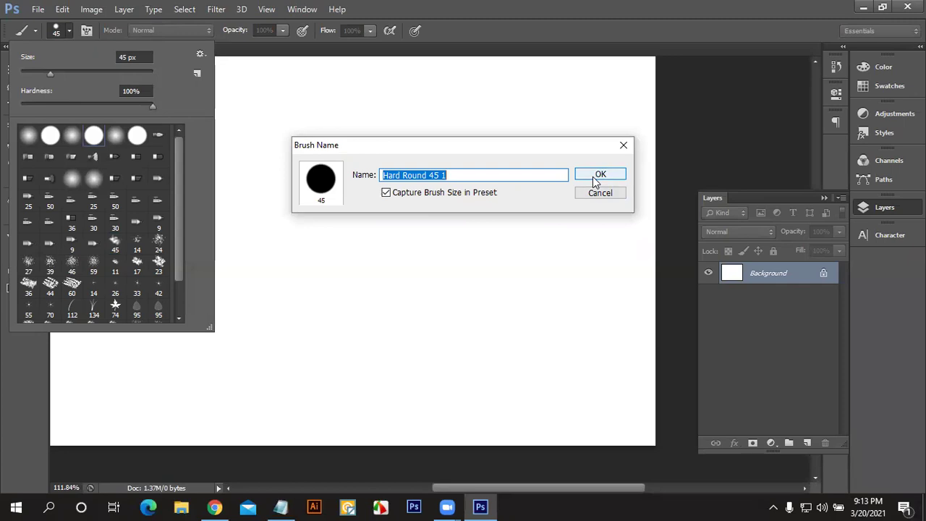
left_click(592, 179)
Step: Save the 23 px chalk and round fan brushes as presets Chalk 23 pixels 1 and Round Fan 1
left_click(159, 204)
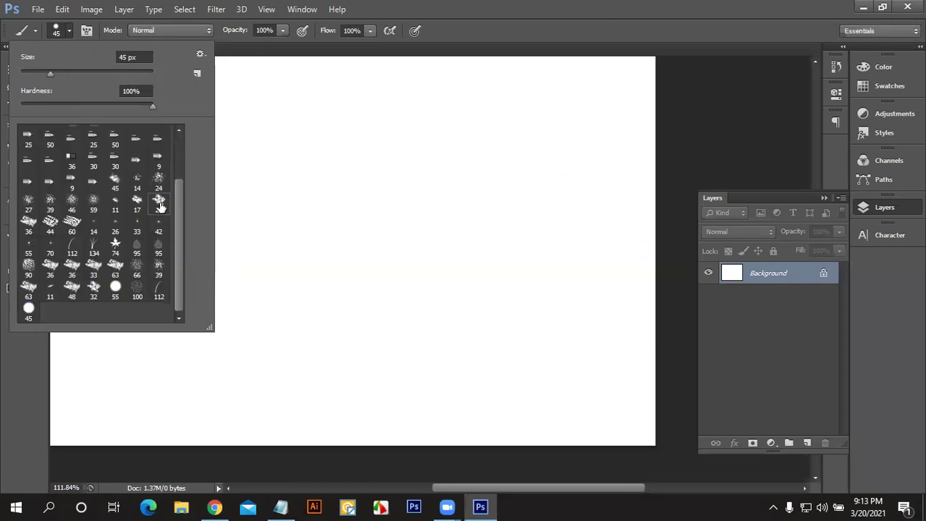
left_click(197, 73)
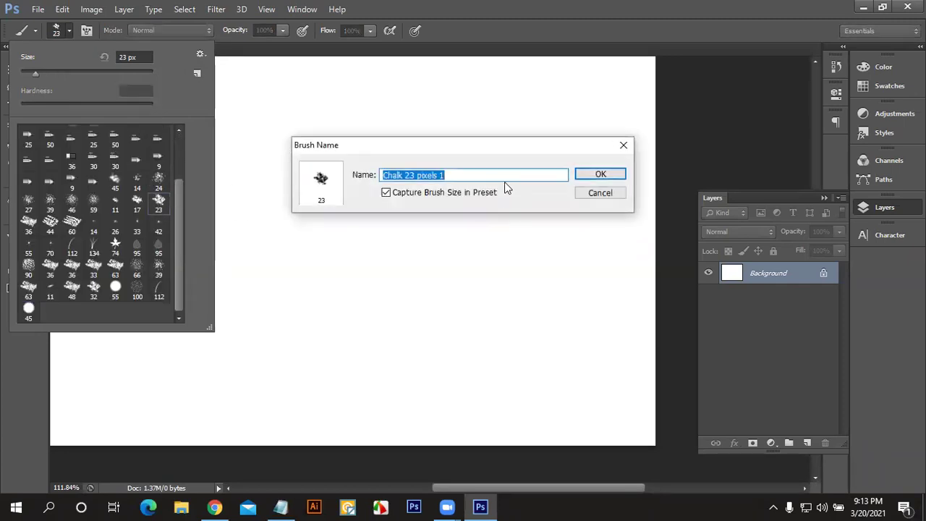
left_click(595, 178)
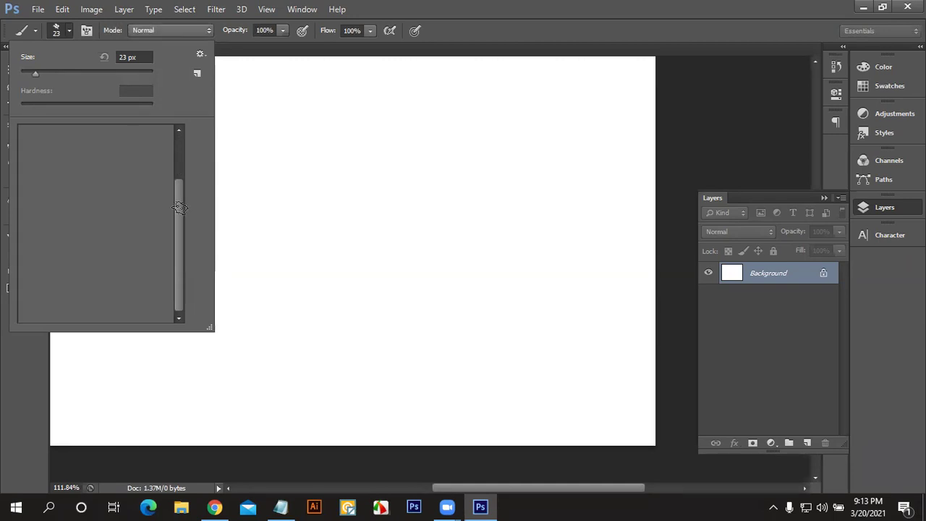
scroll(132, 203, "up", 3)
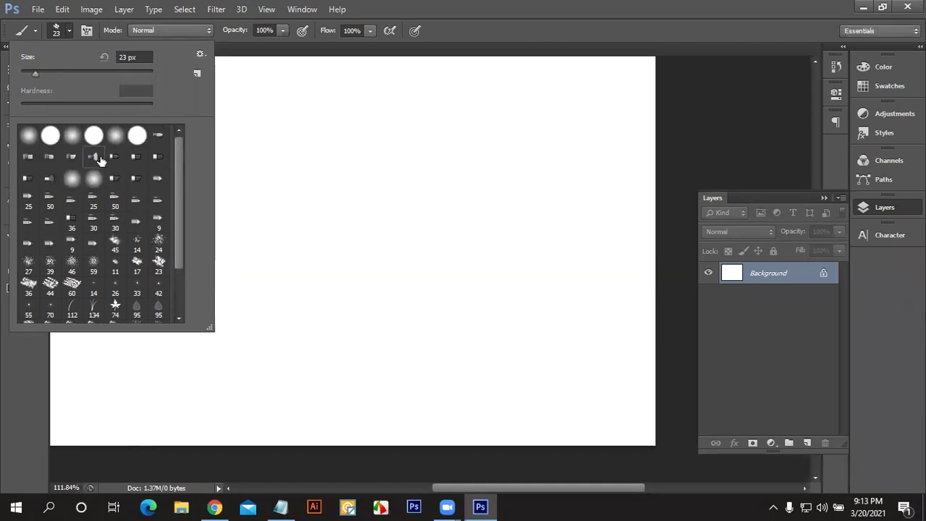
left_click(198, 74)
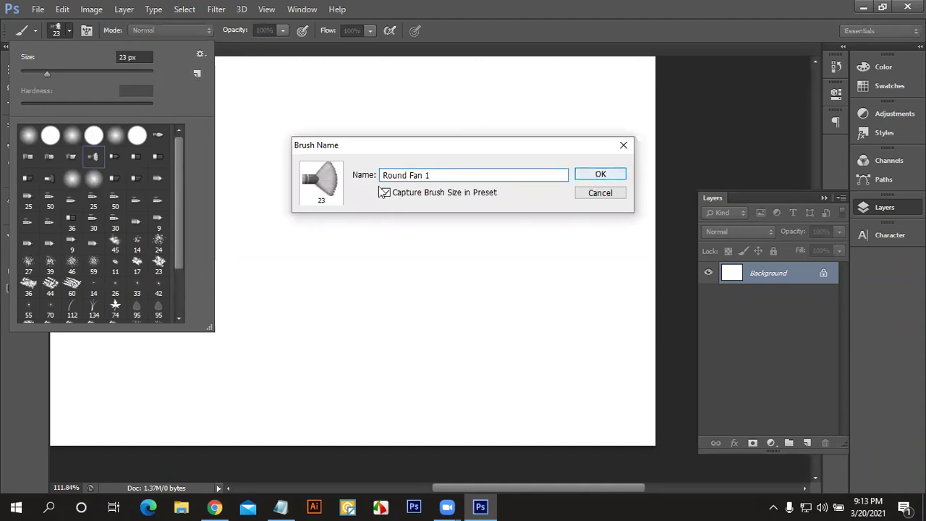
left_click(598, 179)
Step: Paint curved test strokes with the round fan brush, then undo them all
left_click(303, 187)
left_click_drag(292, 187, 500, 201)
left_click_drag(549, 161, 510, 207)
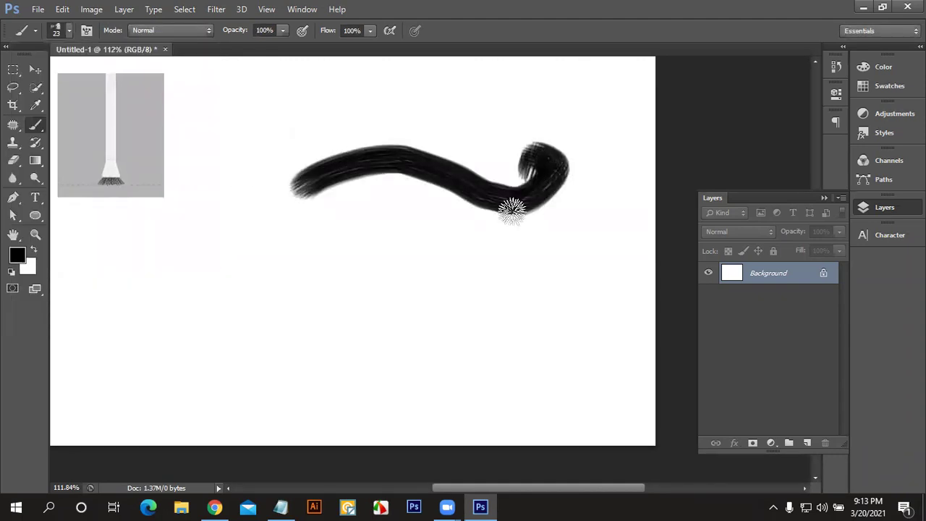
left_click_drag(319, 290, 155, 235)
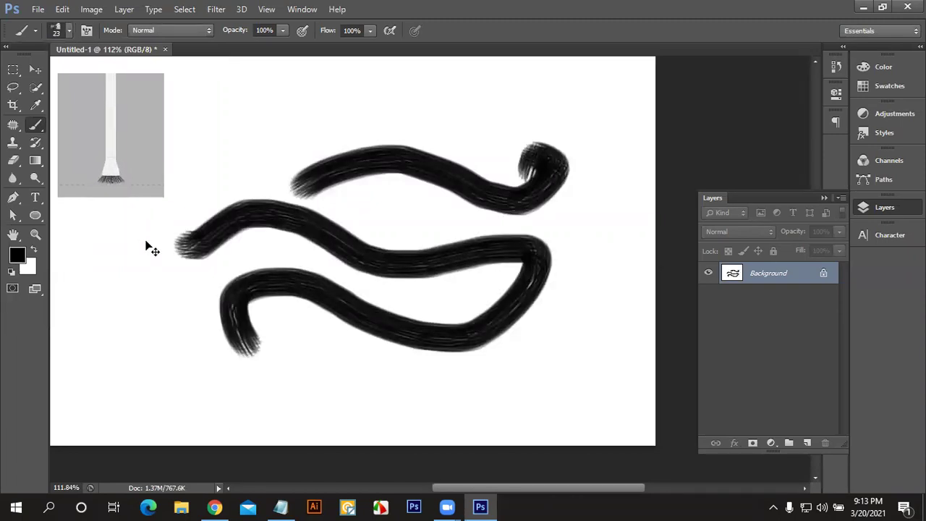
key("ctrl+z")
key("ctrl+z")
key("ctrl+z")
key("ctrl+alt+z")
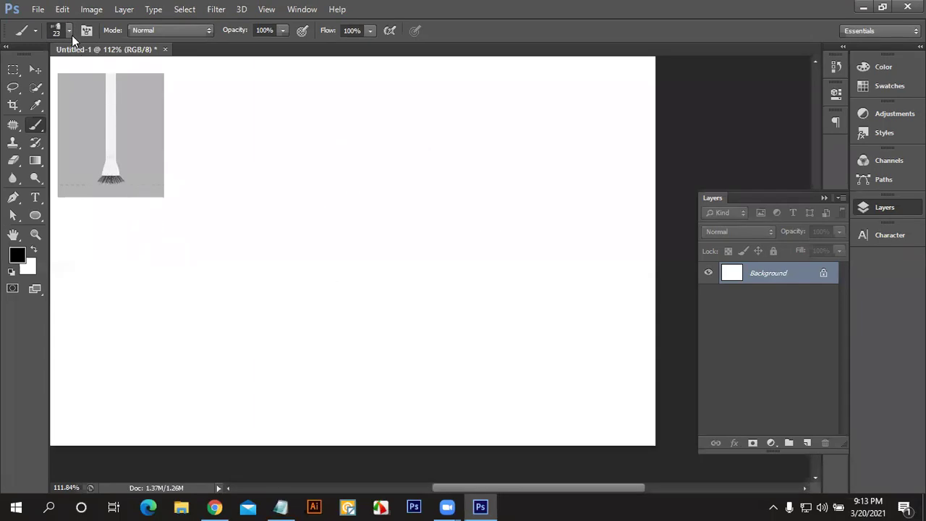
Step: Append the 20 Moon Brushes library to the existing brush presets
left_click(72, 35)
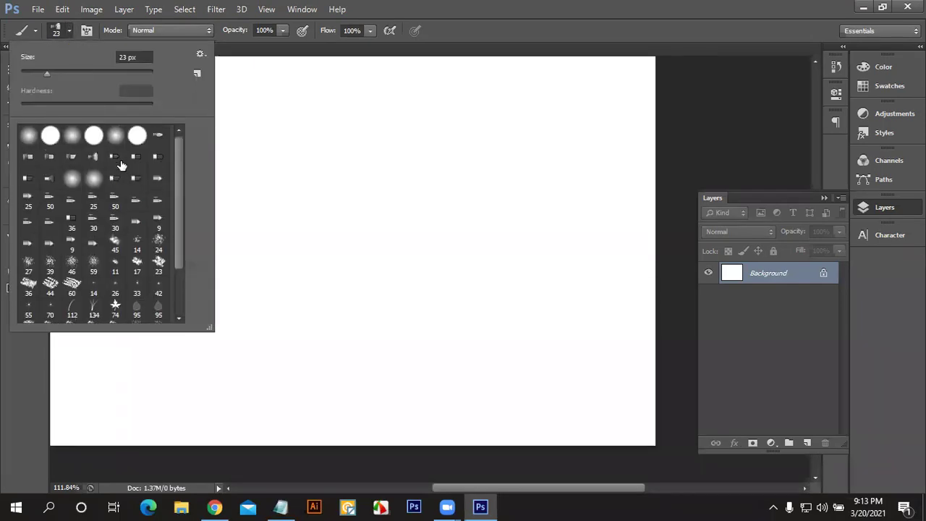
left_click(101, 139)
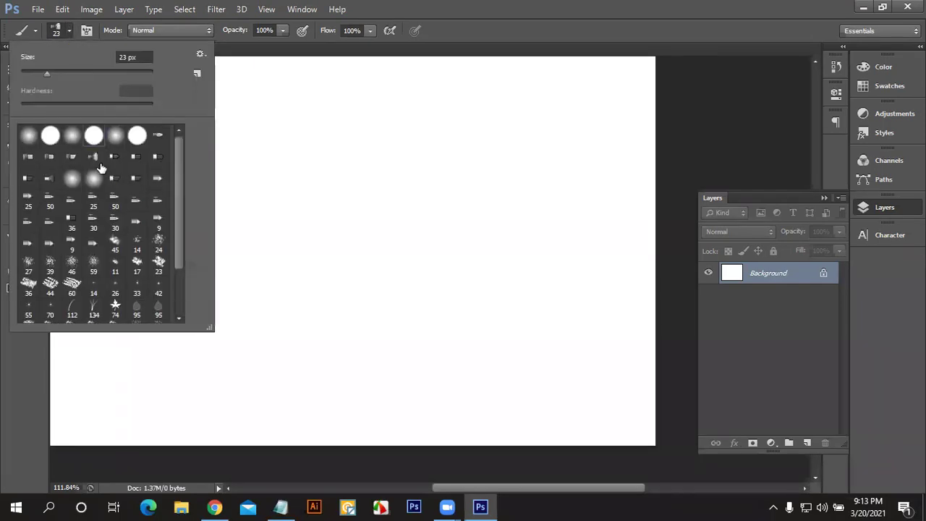
left_click(200, 56)
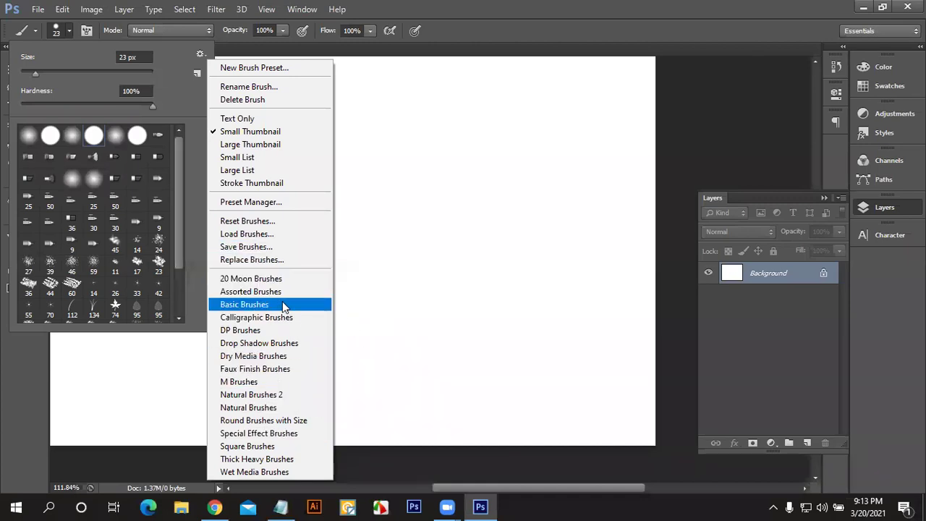
left_click(252, 280)
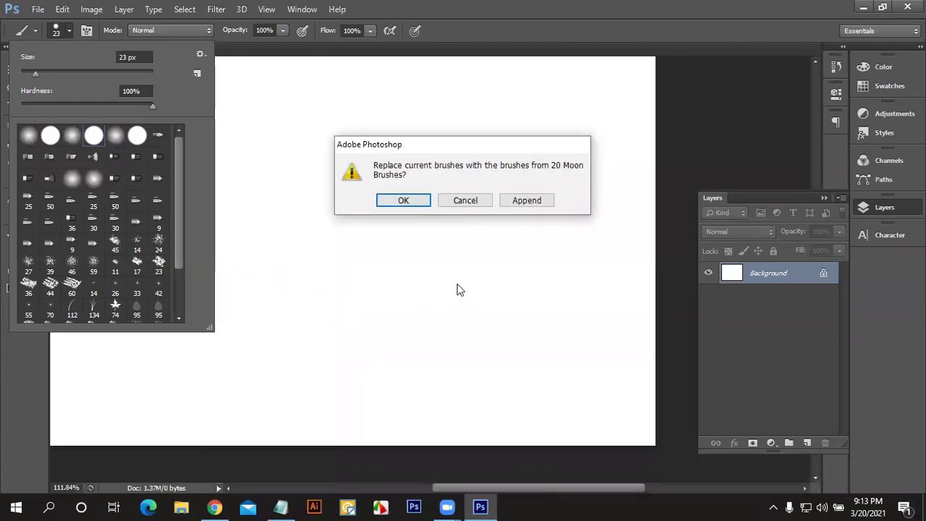
left_click_drag(469, 140, 427, 87)
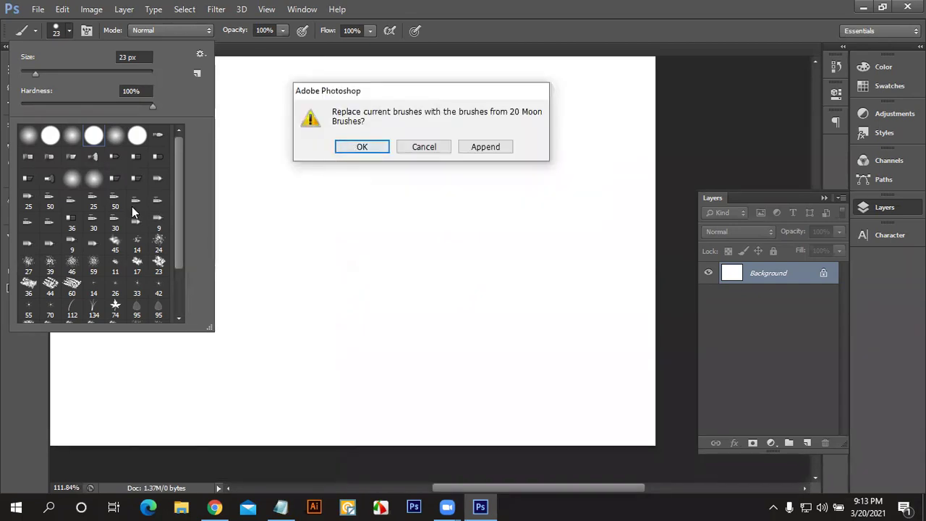
scroll(143, 191, "down", 3)
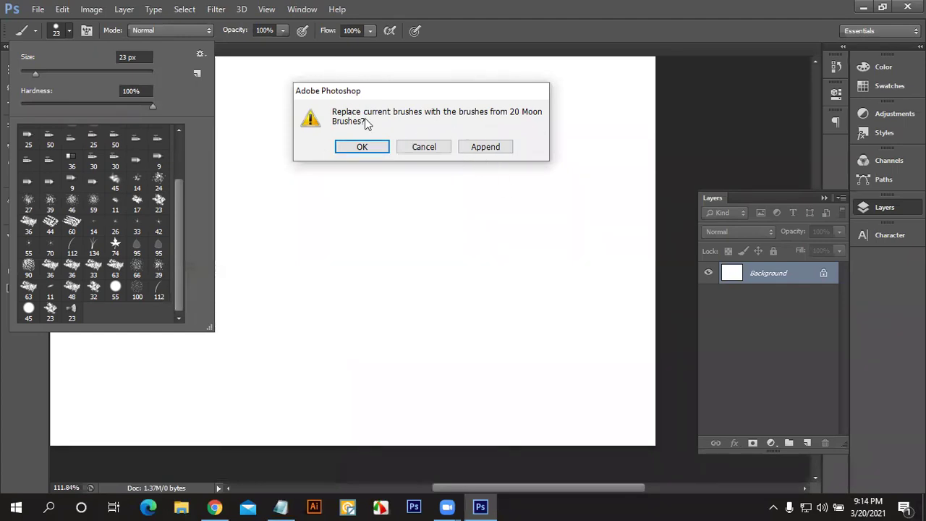
left_click(483, 150)
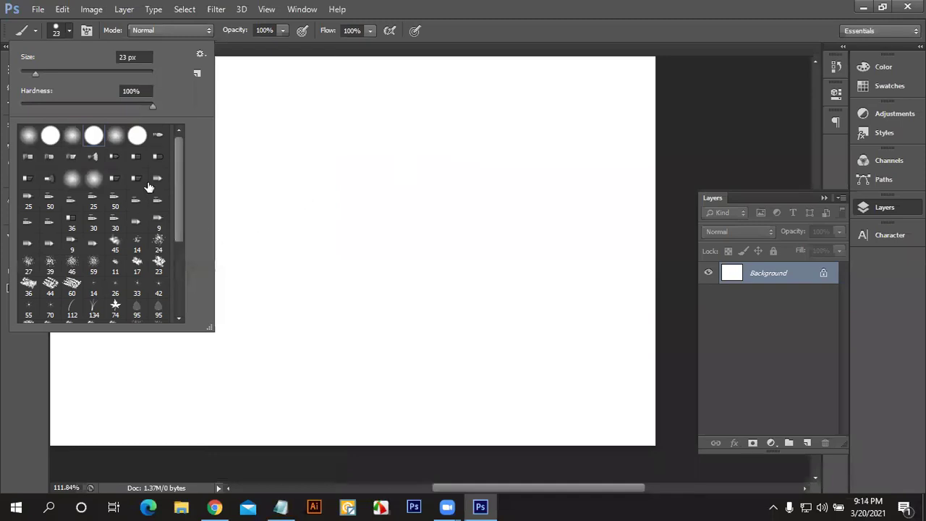
Step: Scroll to the new moon brushes and select a 2500 px one
scroll(138, 157, "down", 2)
scroll(138, 157, "down", 2)
scroll(134, 188, "down", 1)
scroll(126, 225, "down", 1)
scroll(116, 274, "down", 2)
scroll(116, 273, "down", 1)
left_click(139, 247)
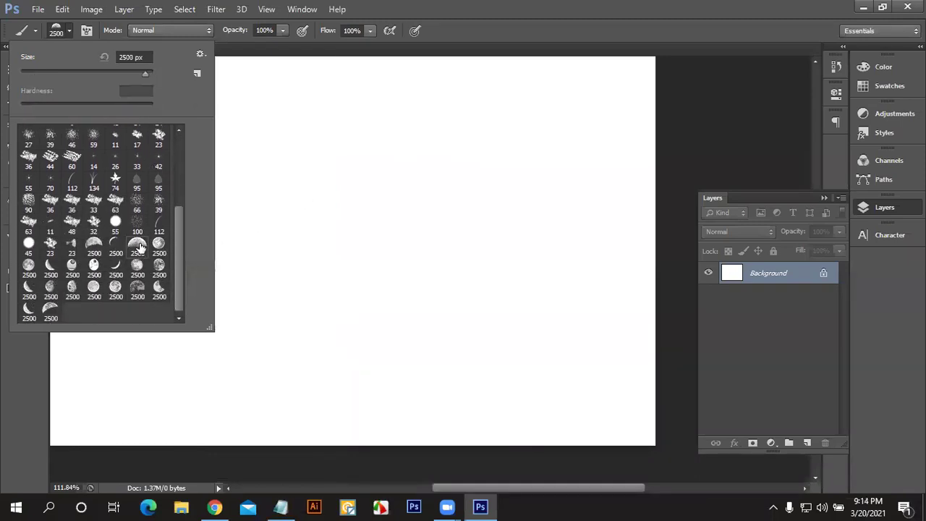
Step: Test-stamp the moon brush, shrink it to 200 px with [, and undo extra stamps
left_click(389, 210)
left_click(397, 191)
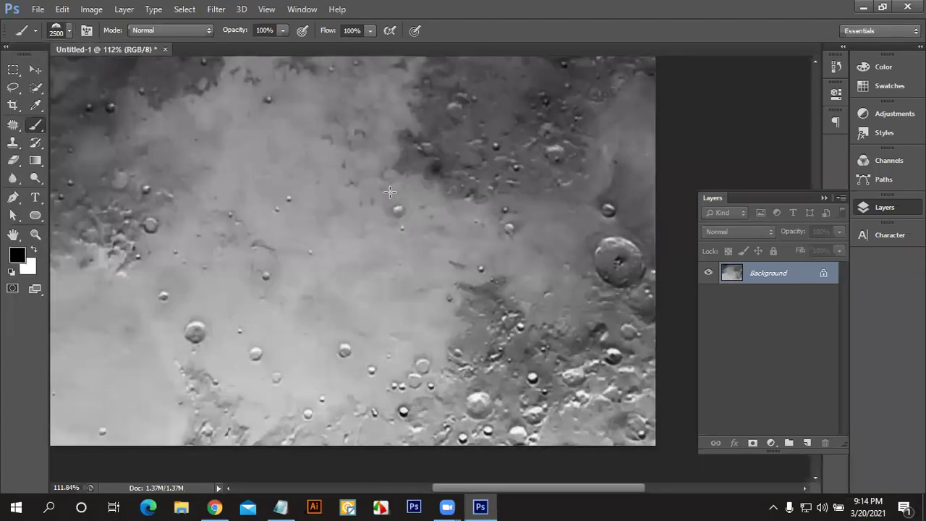
key("ctrl+z")
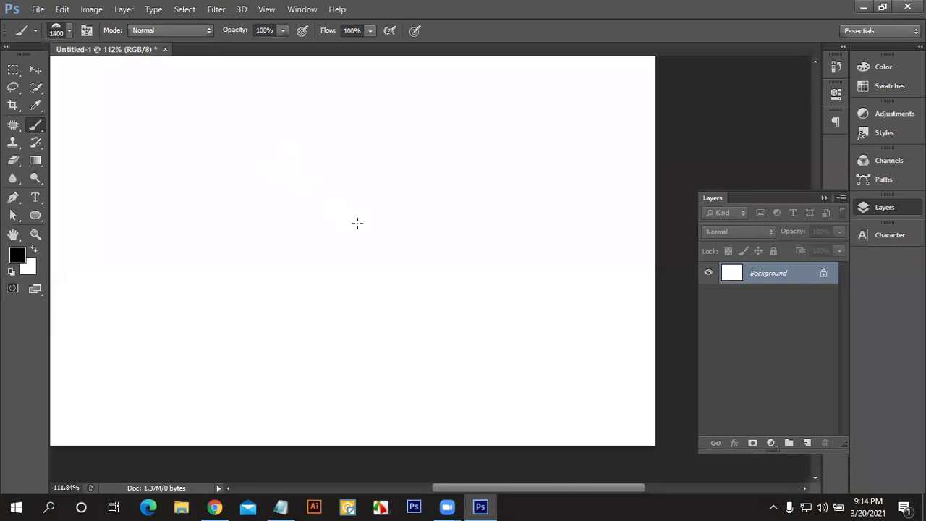
key("bracketleft")
key("bracketleft")
key("bracketleft")
left_click(395, 160)
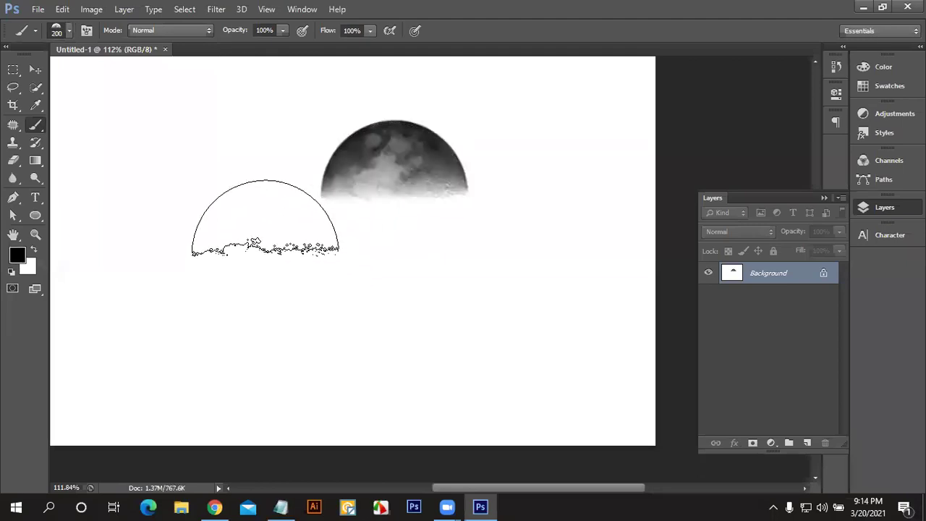
left_click(265, 217)
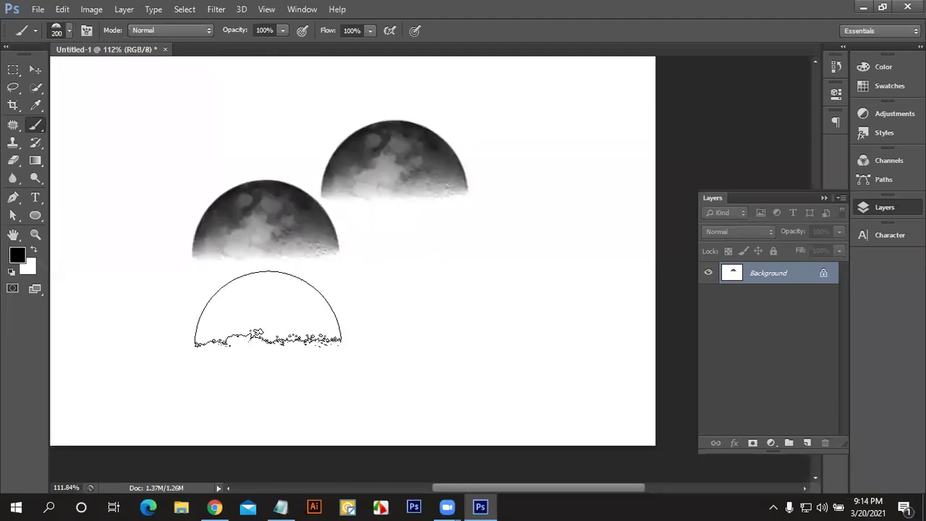
key("ctrl+z")
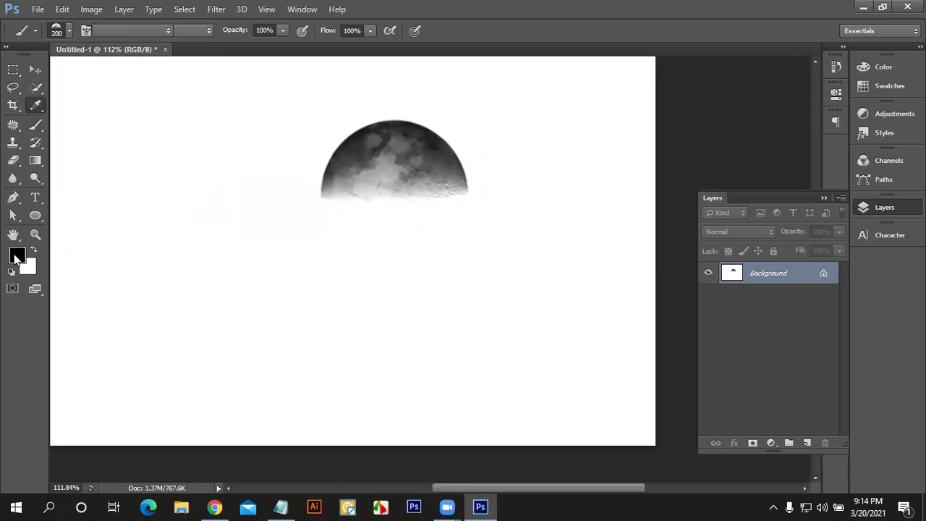
Step: Set the foreground colour to red, stamp a red moon, then undo all test stamps
left_click(16, 256)
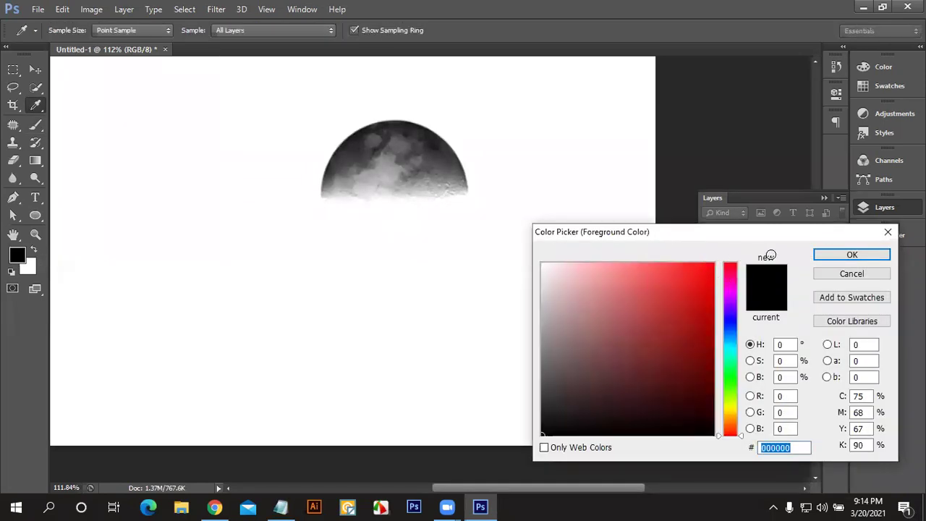
left_click(706, 264)
left_click(852, 255)
key("b")
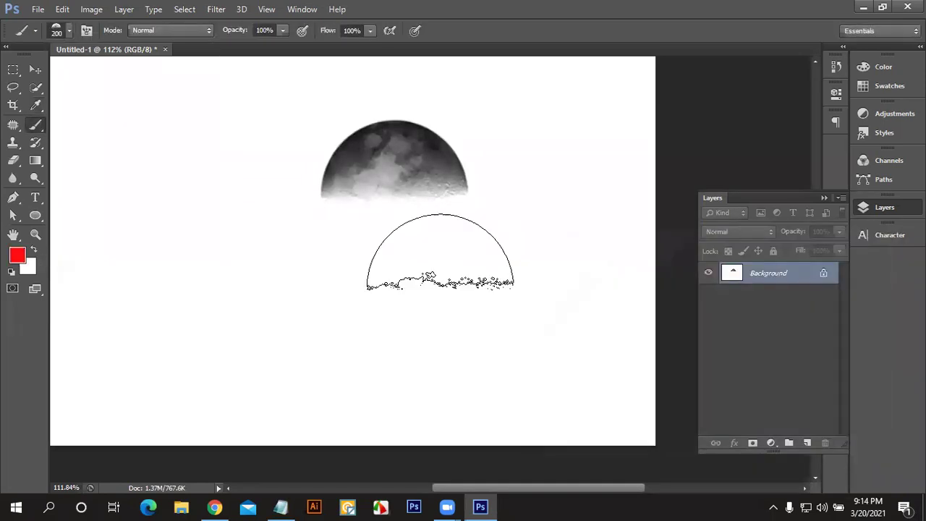
left_click(440, 252)
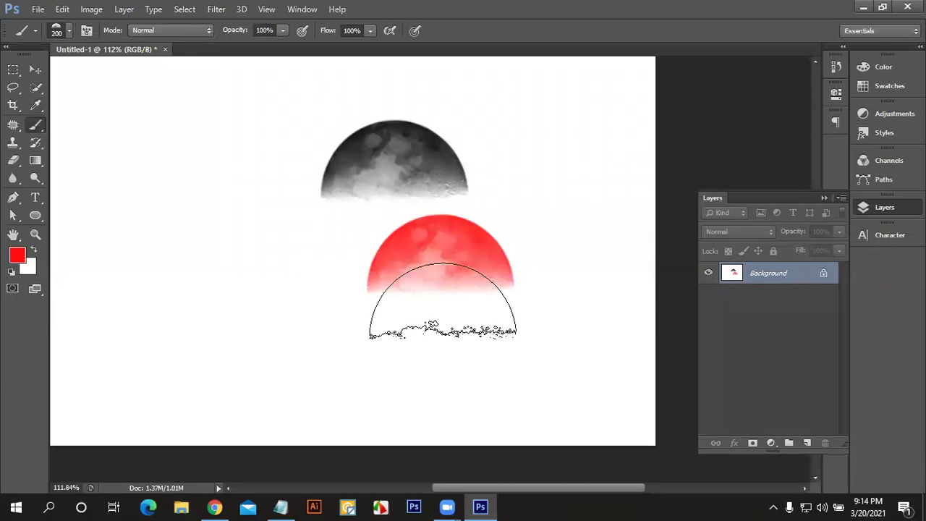
scroll(474, 259, "up", 2)
scroll(470, 254, "up", 2)
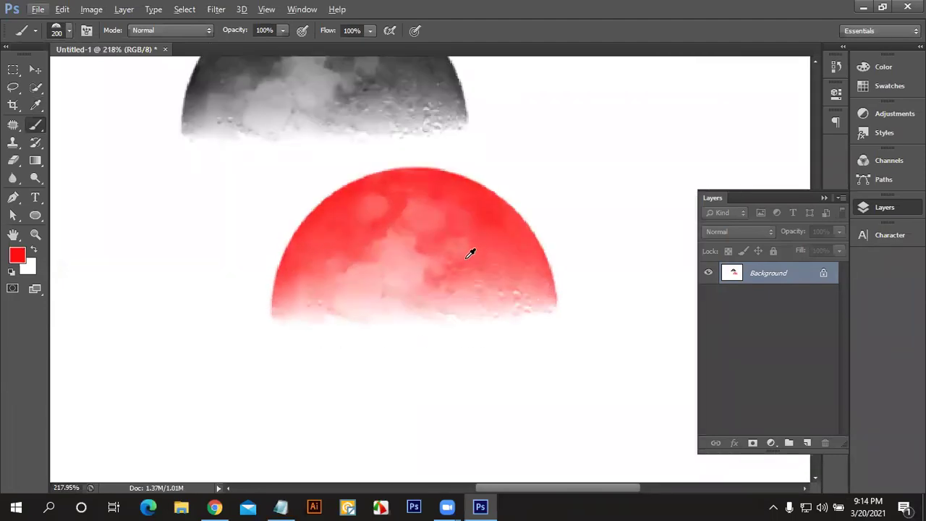
key("ctrl+alt+z")
key("ctrl+alt+z")
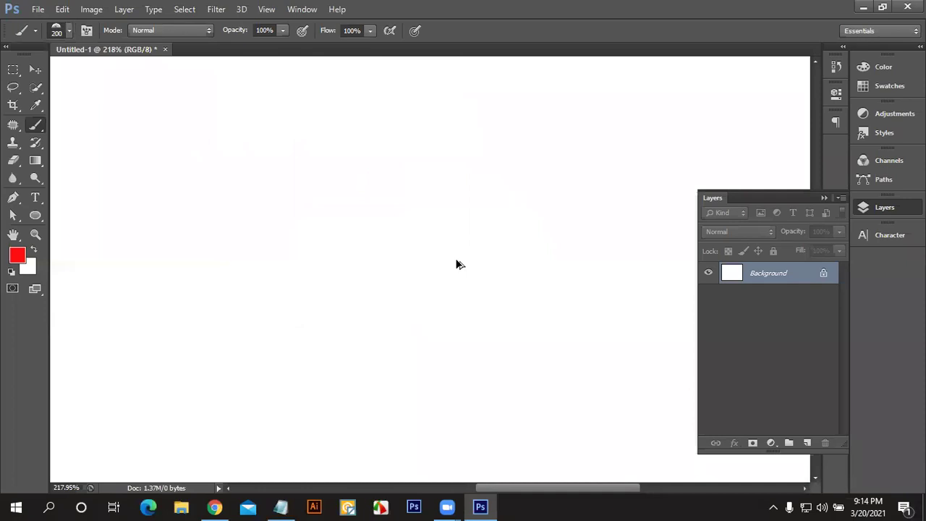
Step: Replace the brush presets with Natural Brushes without saving the current set
scroll(497, 291, "down", 1)
scroll(497, 291, "down", 1)
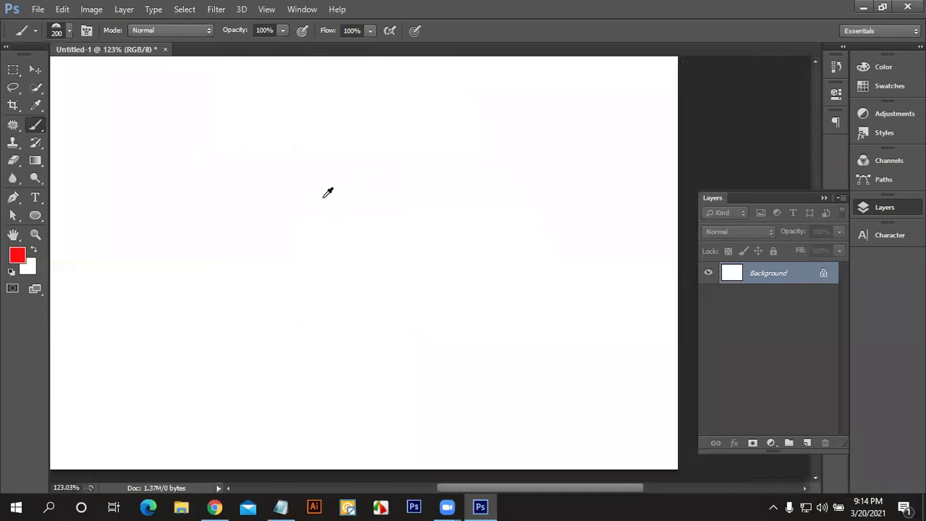
left_click(68, 29)
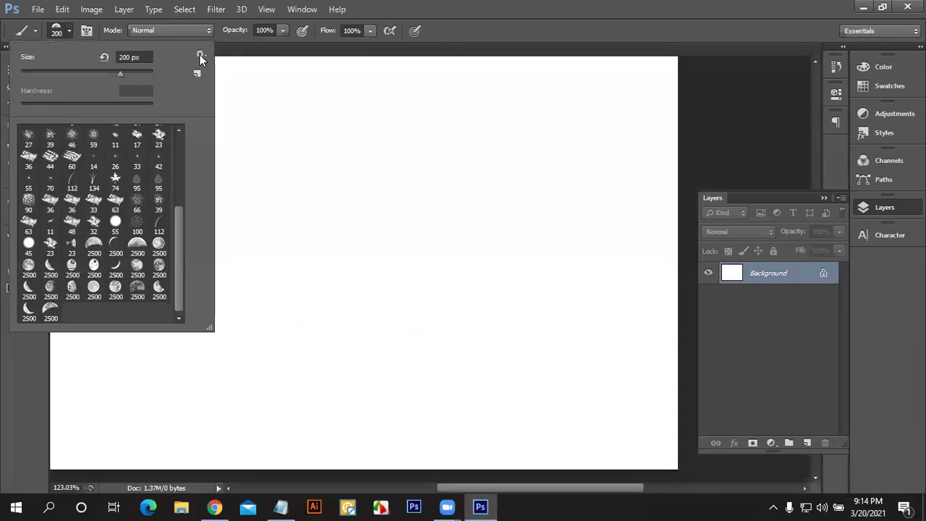
left_click(201, 55)
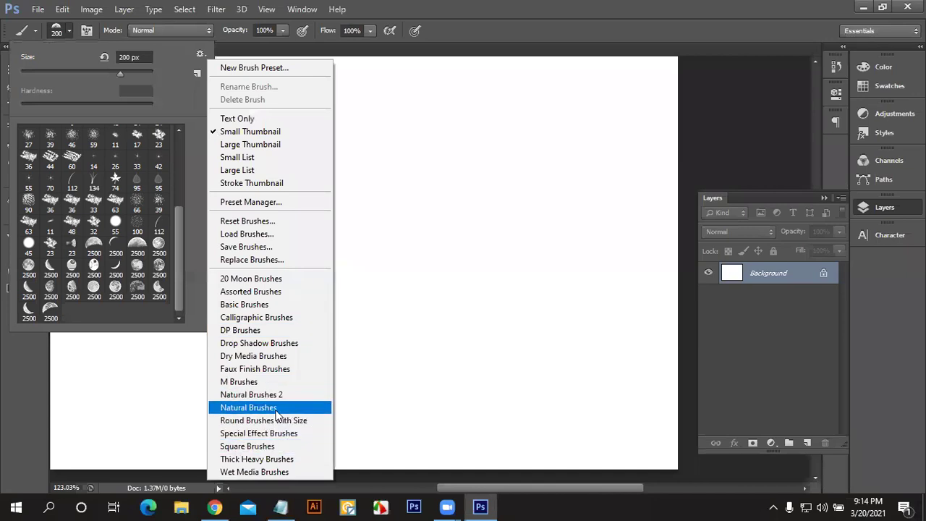
left_click(277, 409)
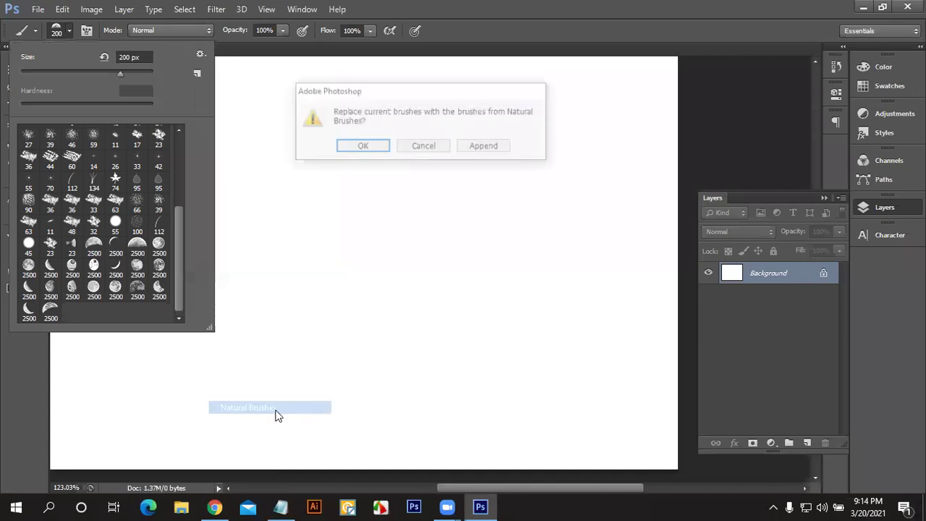
left_click(353, 149)
left_click(418, 149)
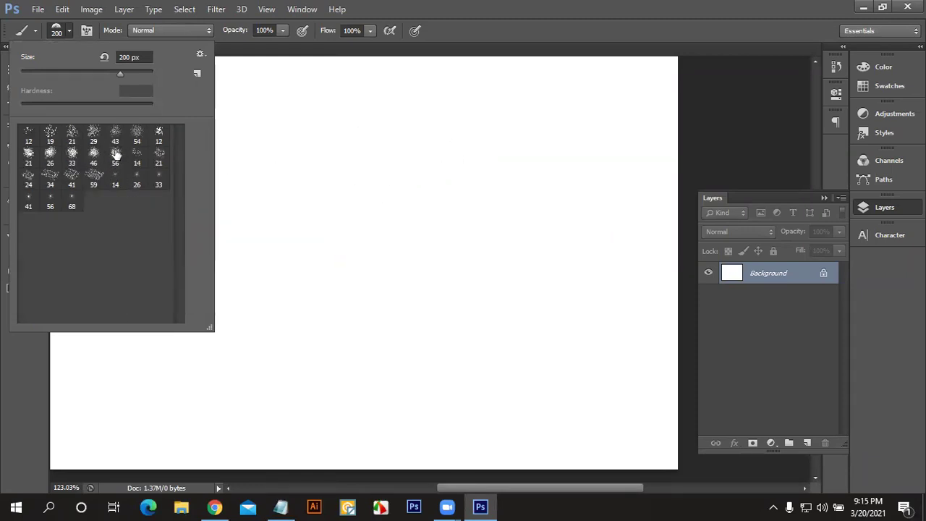
Step: Paint red test strokes and dabs with the 43 px natural brush, then undo them
left_click(115, 133)
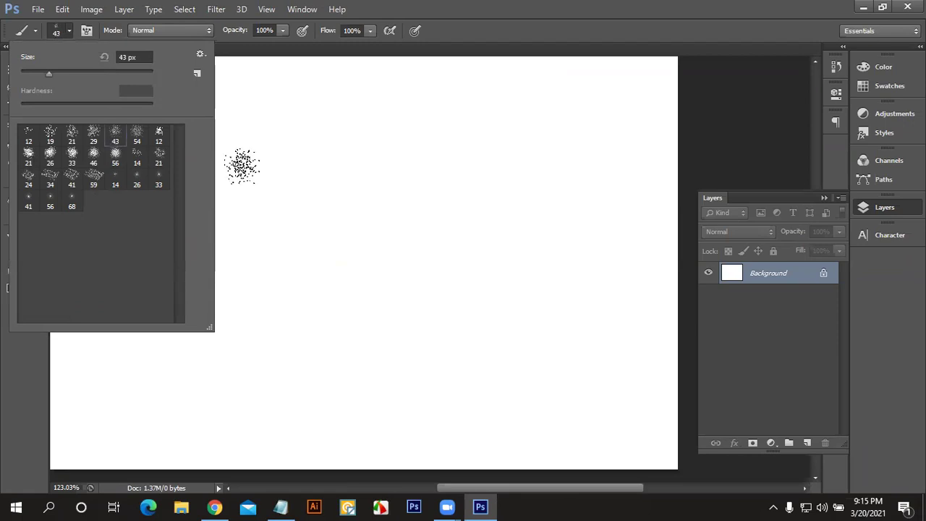
left_click(417, 163)
left_click_drag(438, 240, 178, 136)
left_click(222, 361)
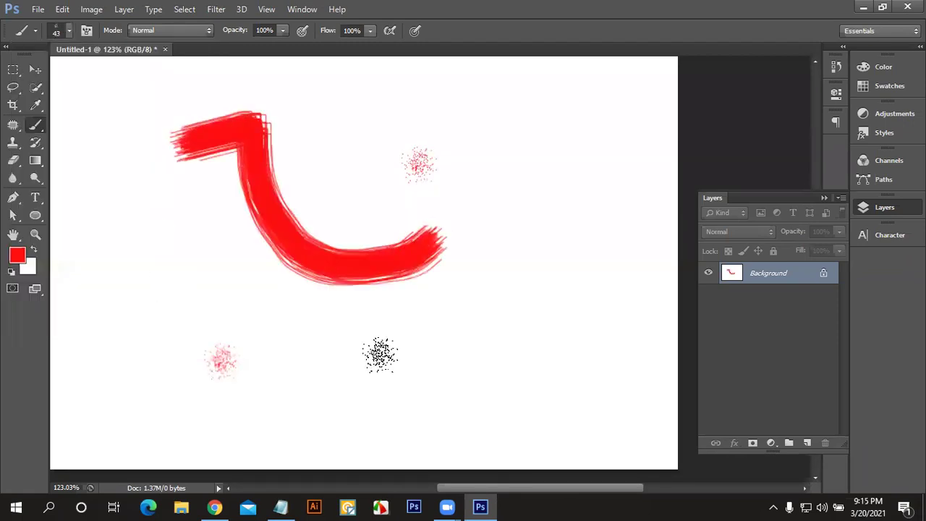
left_click(222, 360)
left_click_drag(550, 283, 551, 322)
left_click(496, 130)
mouse_move(343, 155)
left_mouse_down()
mouse_move(161, 198)
mouse_move(679, 211)
left_mouse_up()
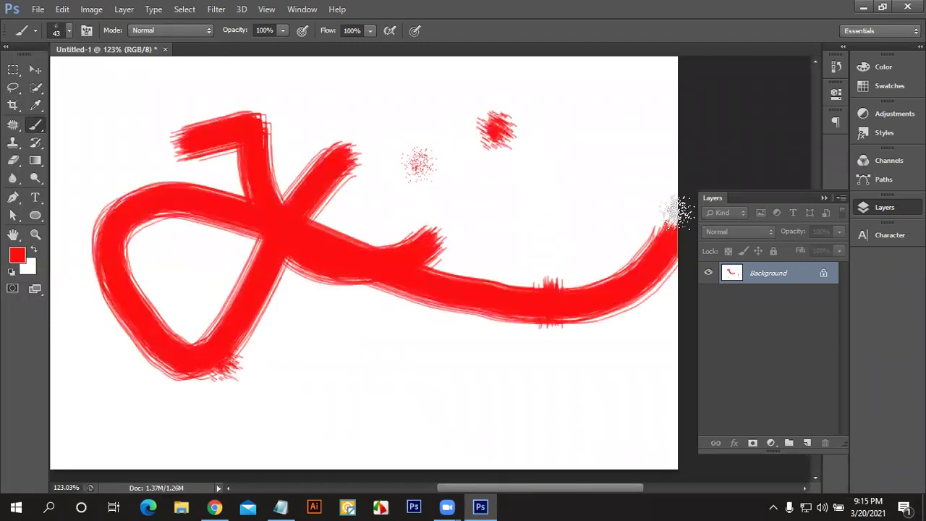
key("ctrl+z")
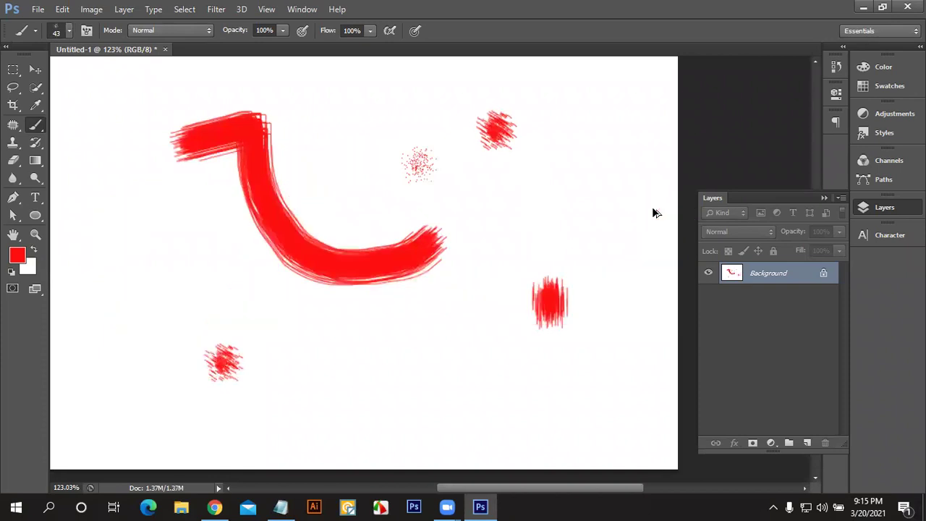
key("ctrl+alt+z")
key("ctrl+alt+z")
key("ctrl+alt+z")
key("ctrl+alt+z")
key("ctrl+alt+z")
key("ctrl+alt+z")
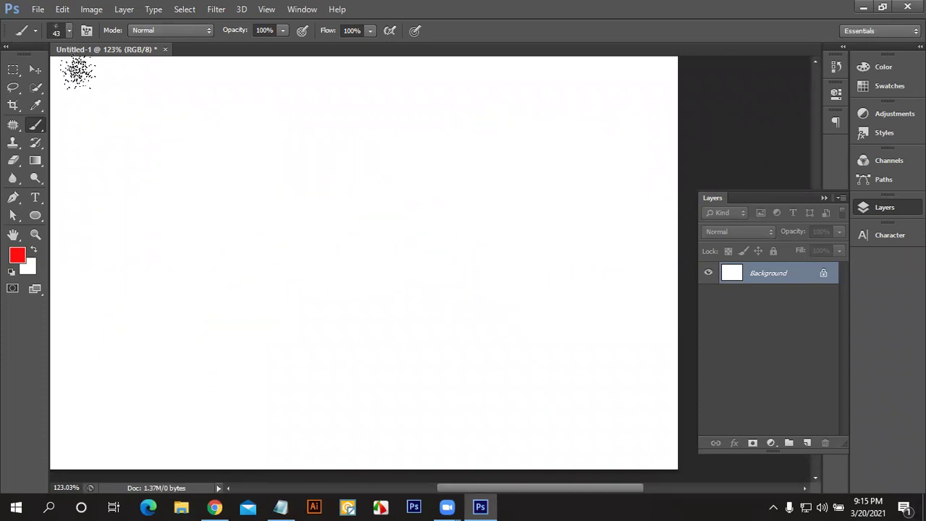
Step: Replace the presets with M Brushes, then with Dry Media Brushes
left_click(69, 31)
left_click(200, 55)
left_click(268, 382)
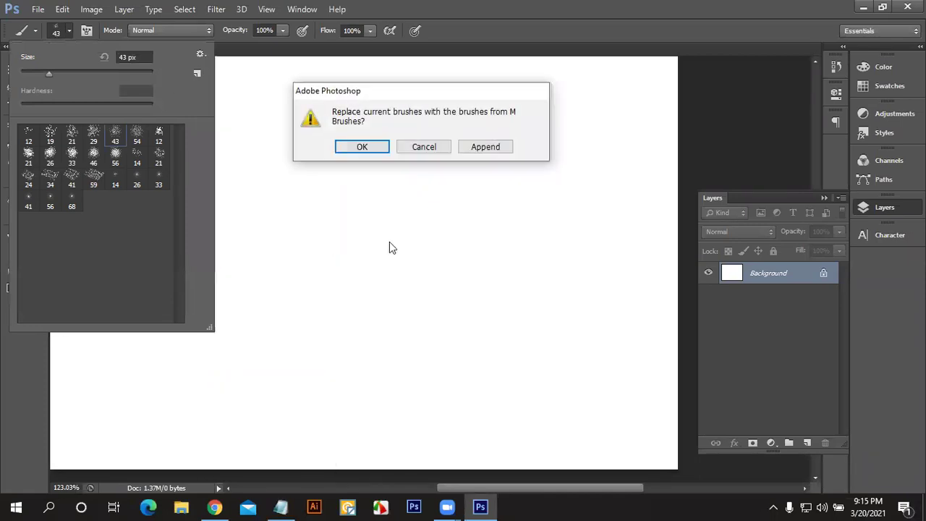
left_click(363, 147)
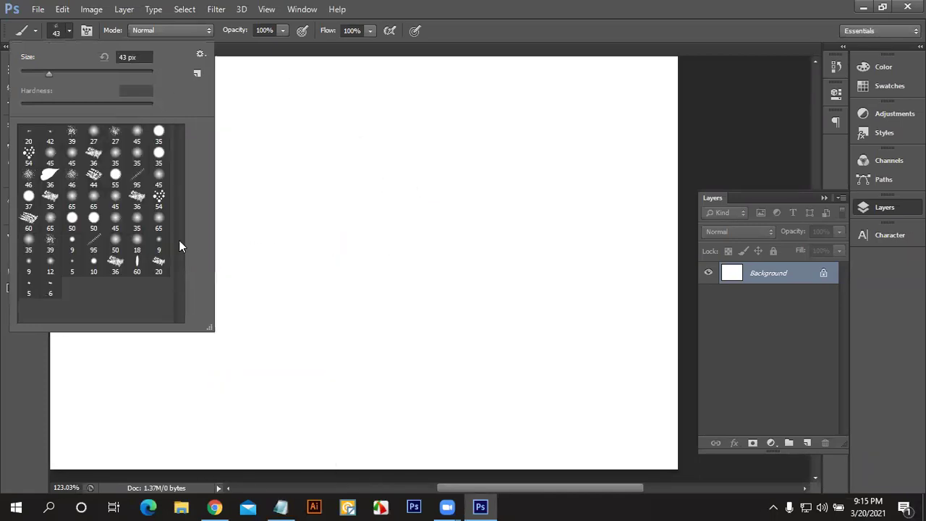
left_click(202, 55)
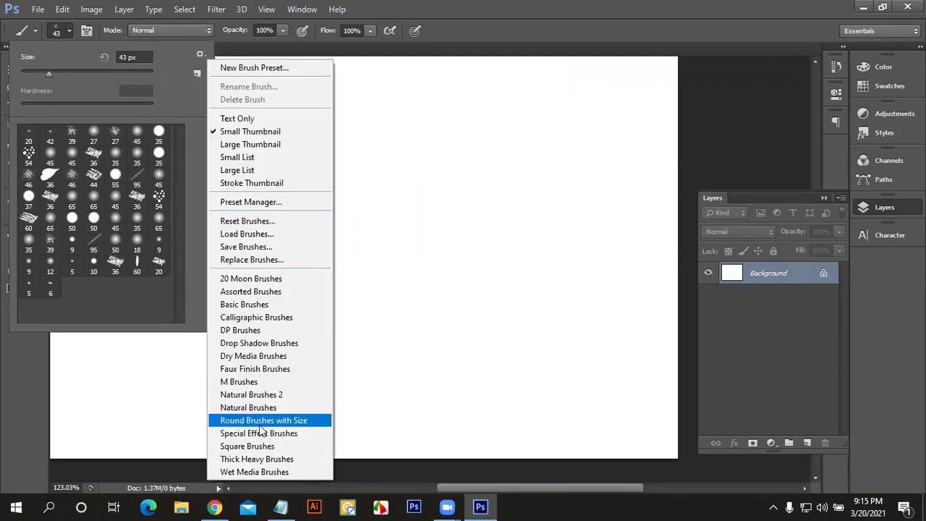
left_click(260, 356)
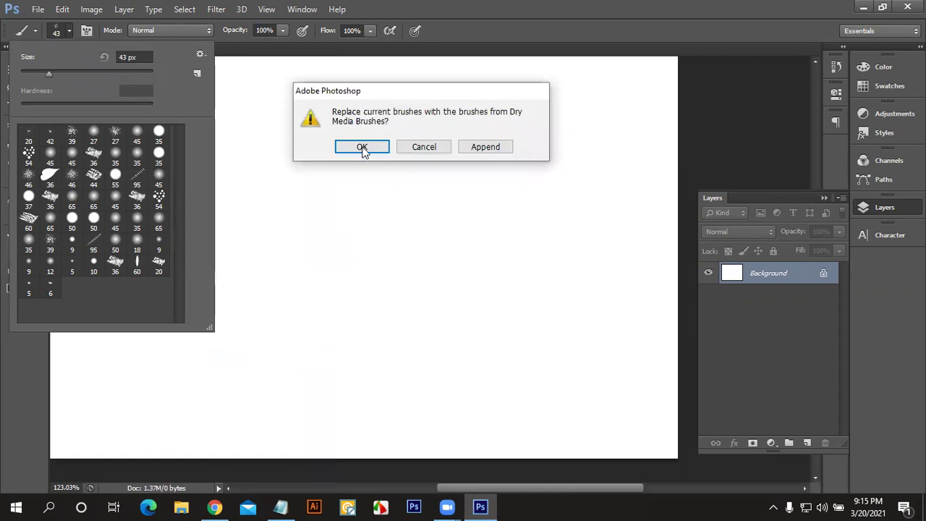
left_click(362, 147)
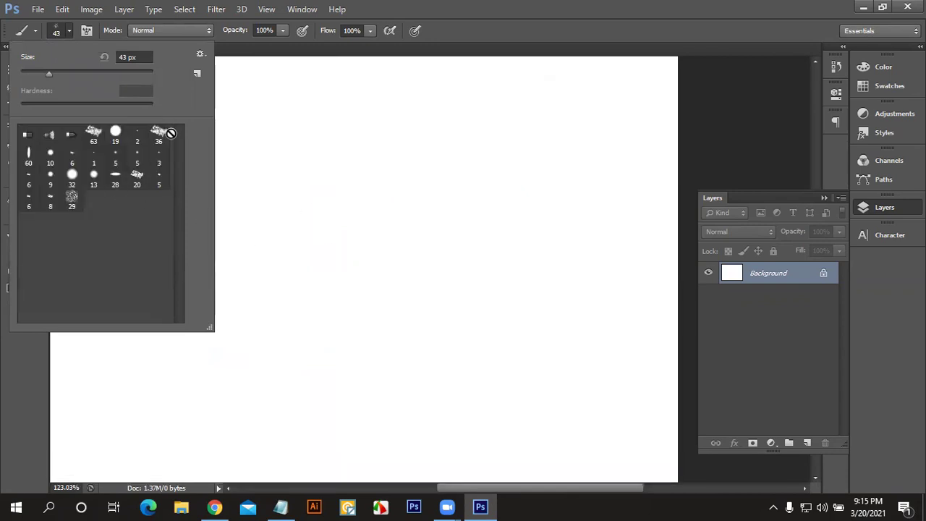
Step: Append Square Brushes and paint a red test stroke with the 20 px square brush
left_click(200, 55)
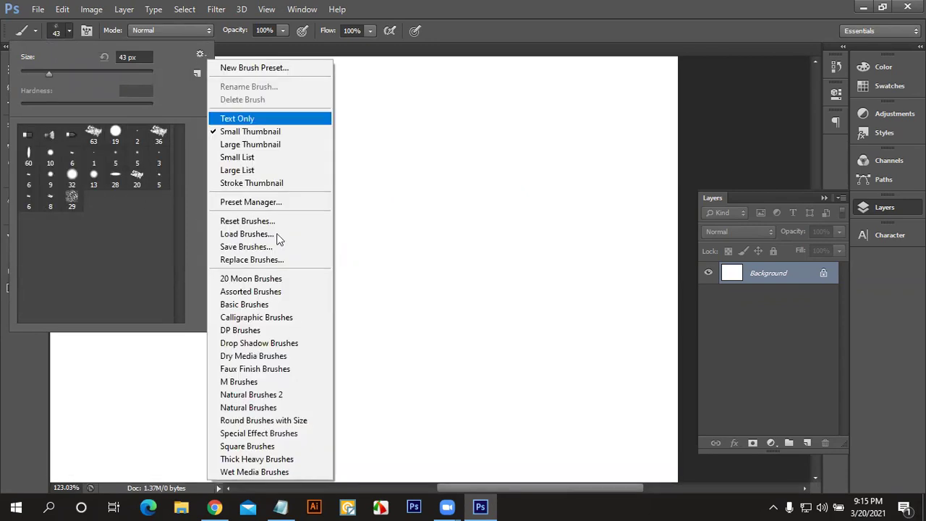
left_click(274, 447)
left_click(492, 149)
left_click(115, 239)
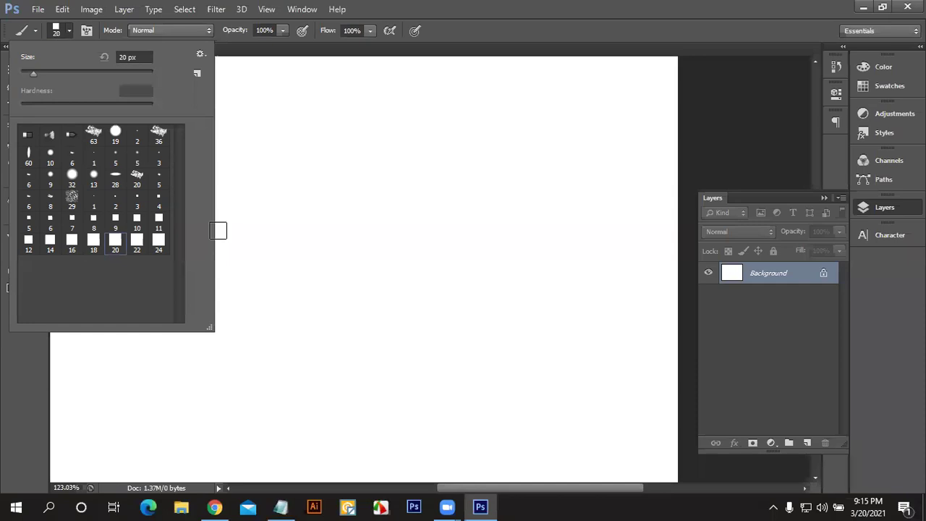
left_click_drag(219, 229, 368, 264)
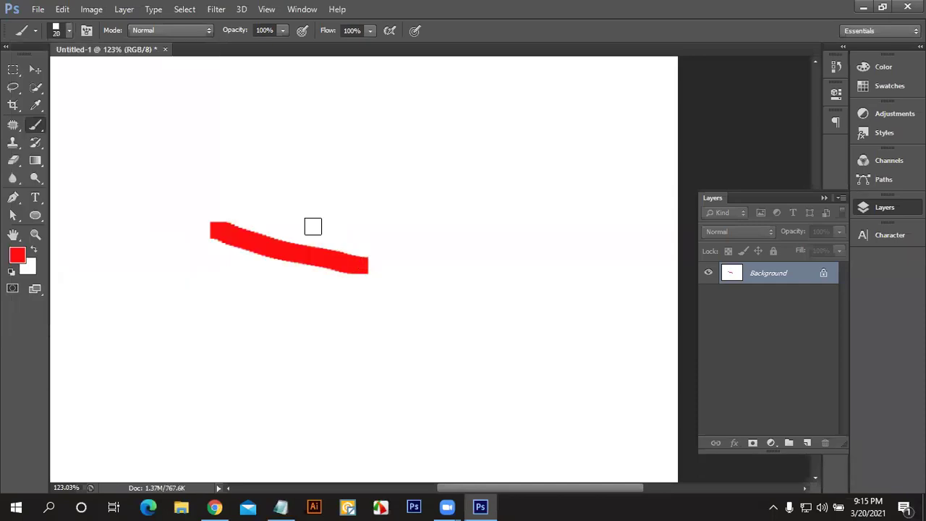
Step: Undo the square-brush stroke and append Photoshop's default brushes to the current presets
key("ctrl+z")
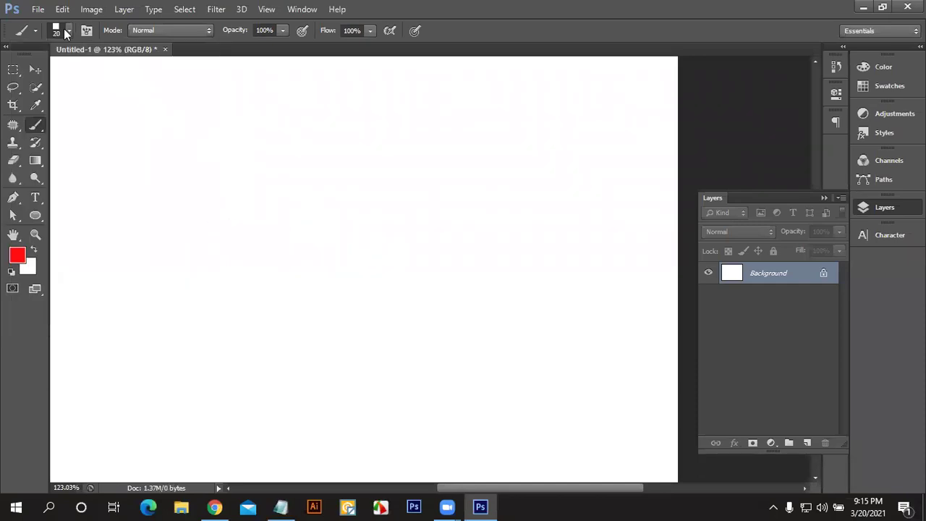
left_click(69, 28)
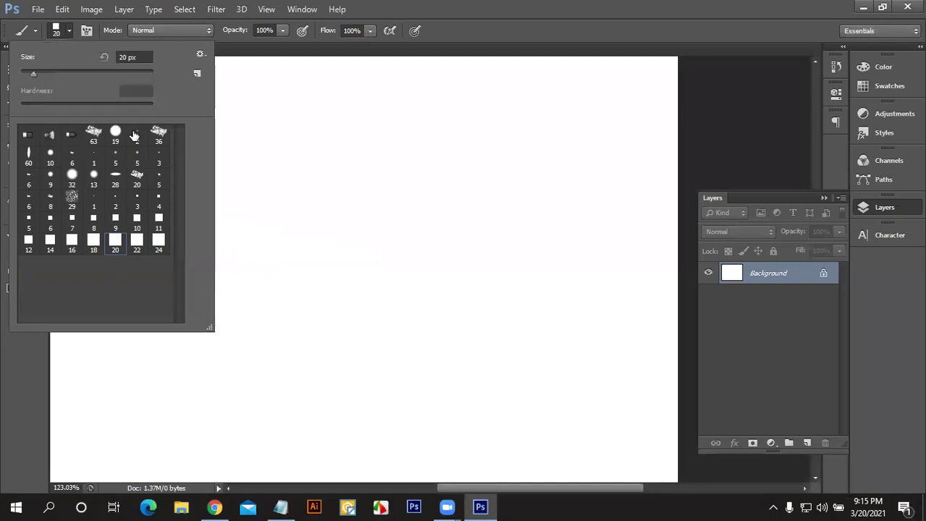
left_click(201, 54)
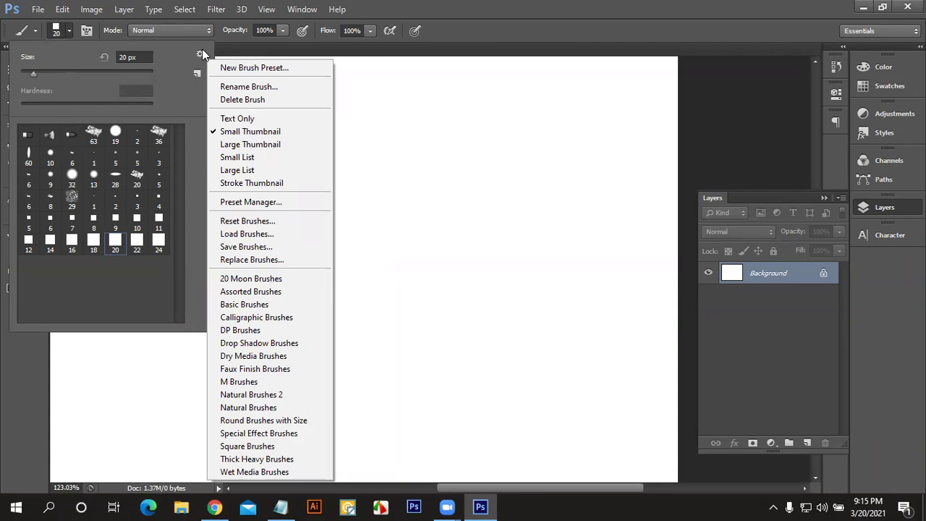
left_click(244, 221)
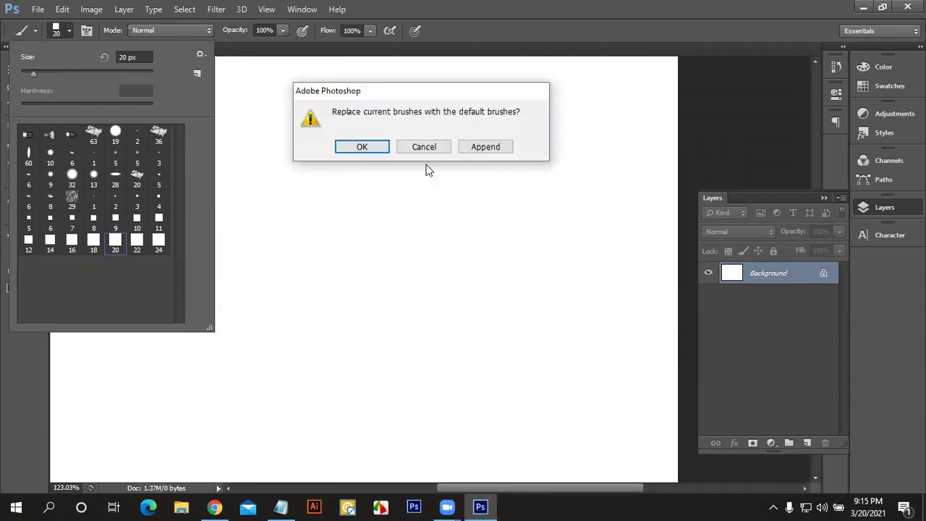
left_click(474, 148)
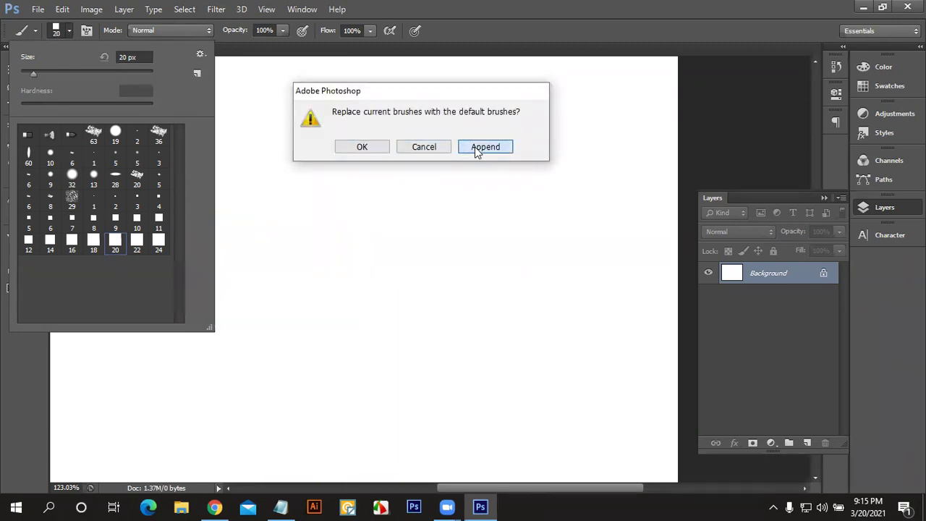
scroll(151, 212, "down", 2)
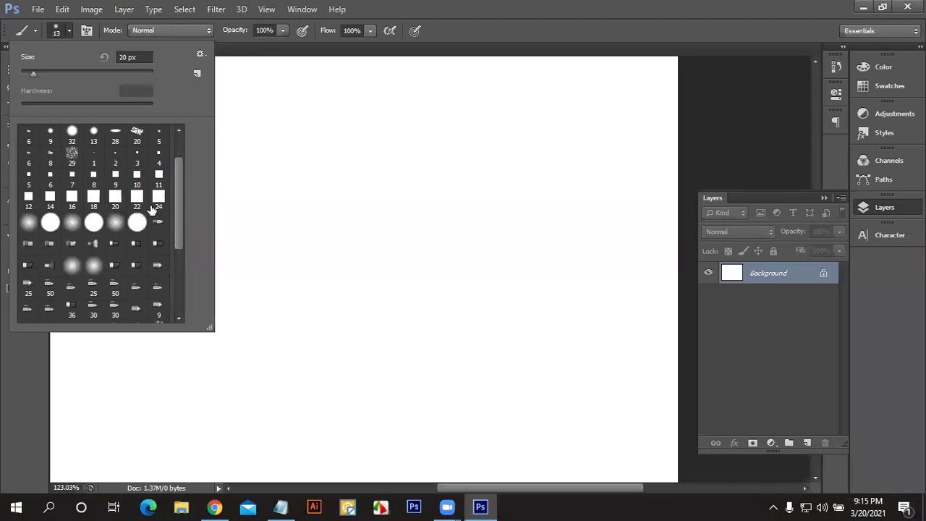
scroll(150, 215, "down", 3)
scroll(149, 218, "down", 3)
scroll(149, 219, "up", 4)
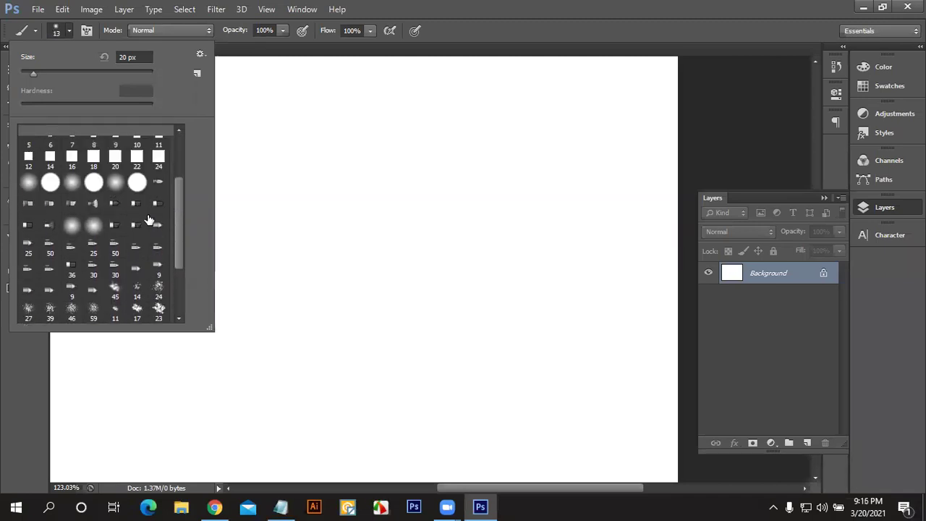
scroll(130, 189, "up", 4)
scroll(93, 181, "down", 2)
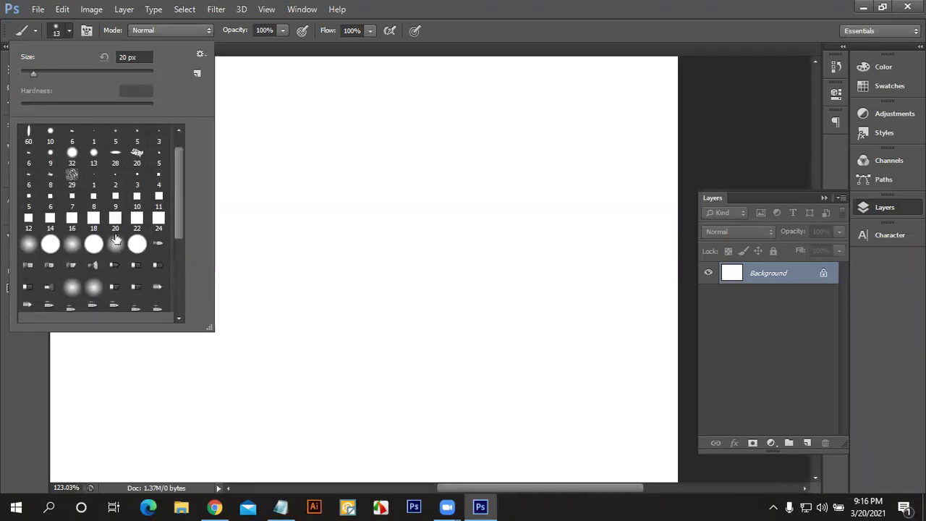
scroll(97, 202, "down", 3)
scroll(102, 227, "down", 3)
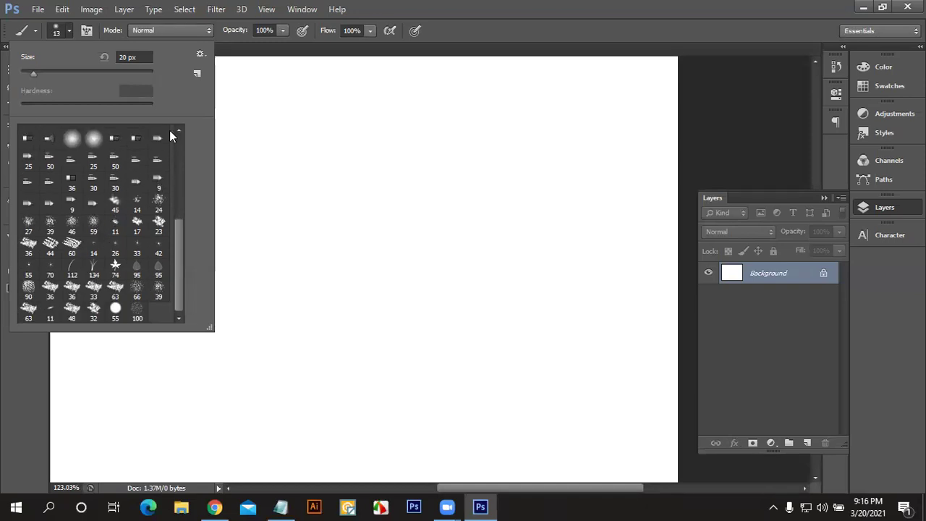
Step: Replace the presets with the default brushes without saving the current set
left_click(200, 54)
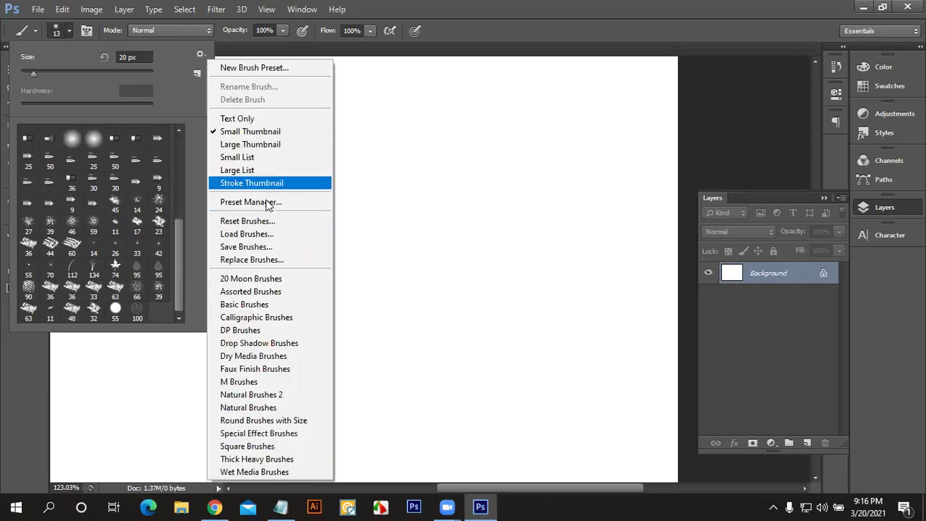
left_click(262, 226)
left_click(360, 148)
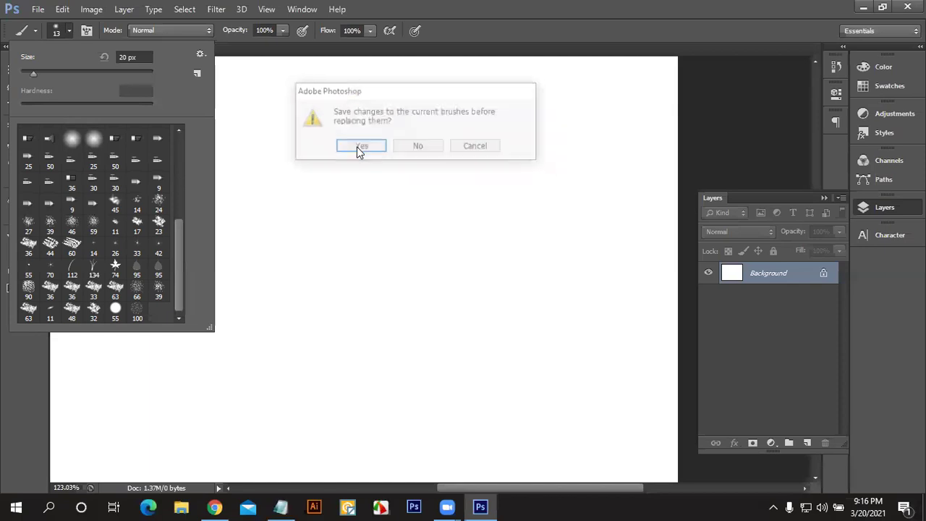
left_click(417, 149)
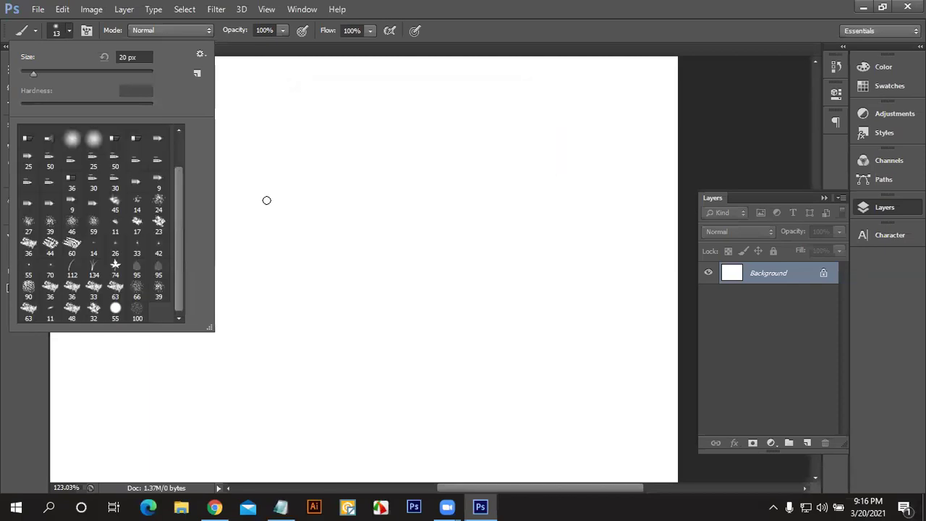
scroll(153, 251, "up", 2)
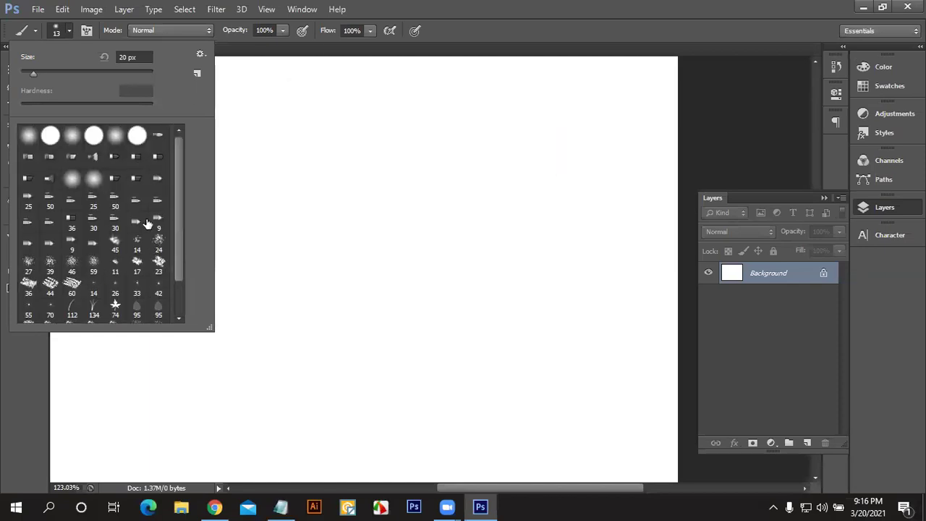
scroll(86, 130, "down", 2)
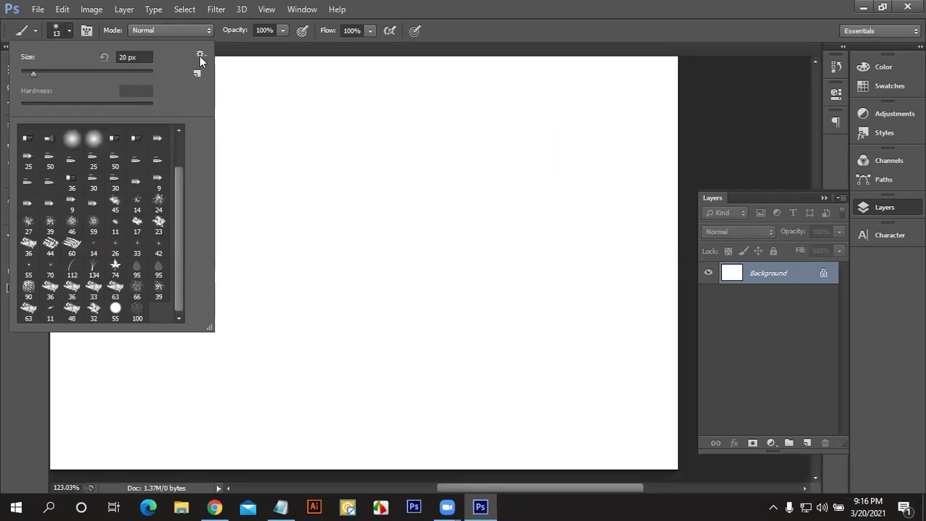
Step: Reset the brushes to defaults once more and scroll up through the list
left_click(201, 56)
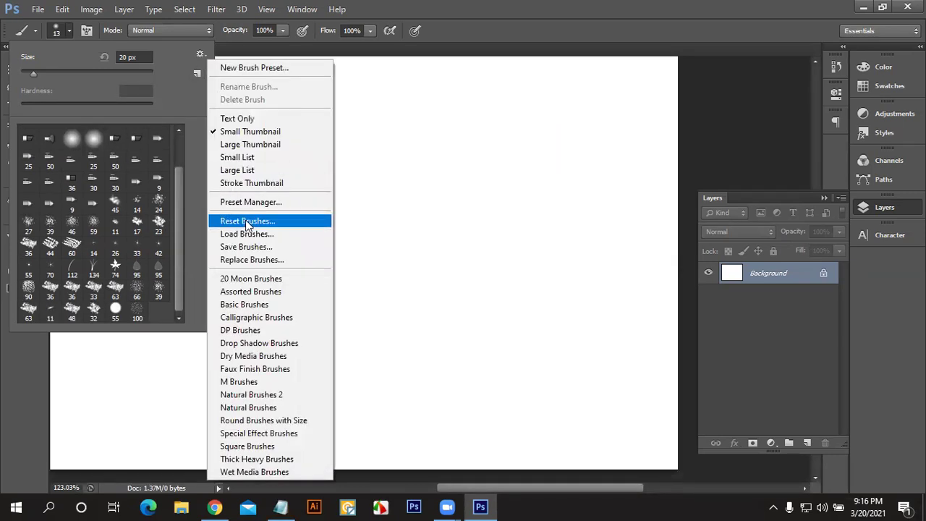
left_click(247, 222)
left_click(369, 147)
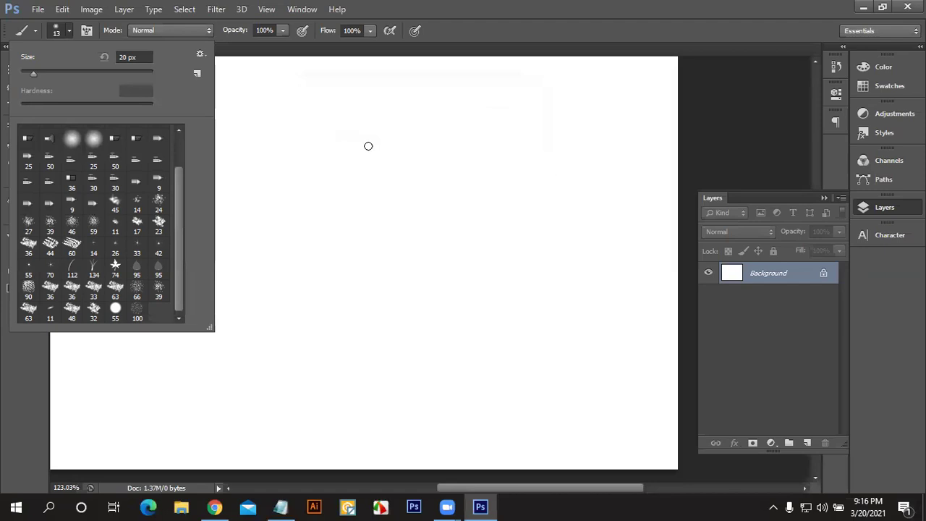
scroll(141, 200, "up", 1)
scroll(141, 200, "up", 1)
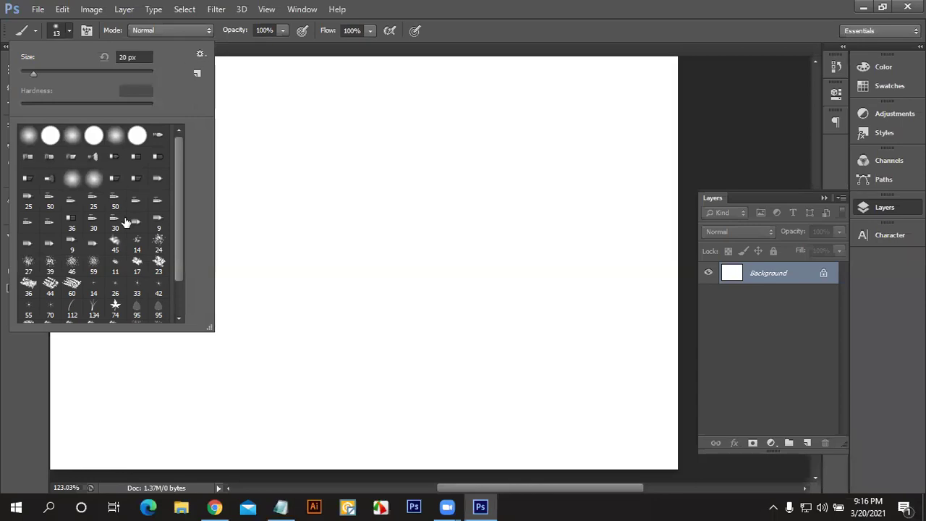
Step: Review the brush presets, close the picker, fit the canvas with Ctrl+0, and switch to Chrome
scroll(102, 231, "down", 2)
scroll(137, 218, "up", 2)
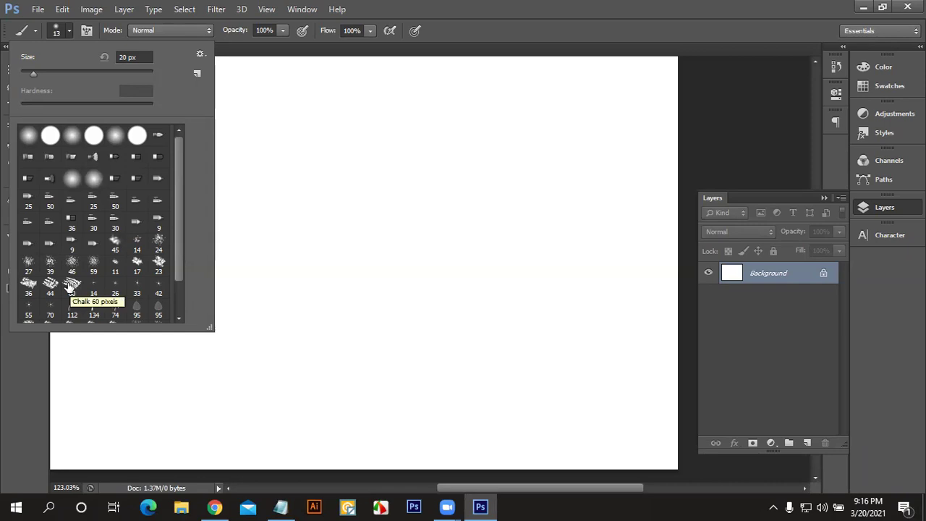
scroll(50, 286, "down", 2)
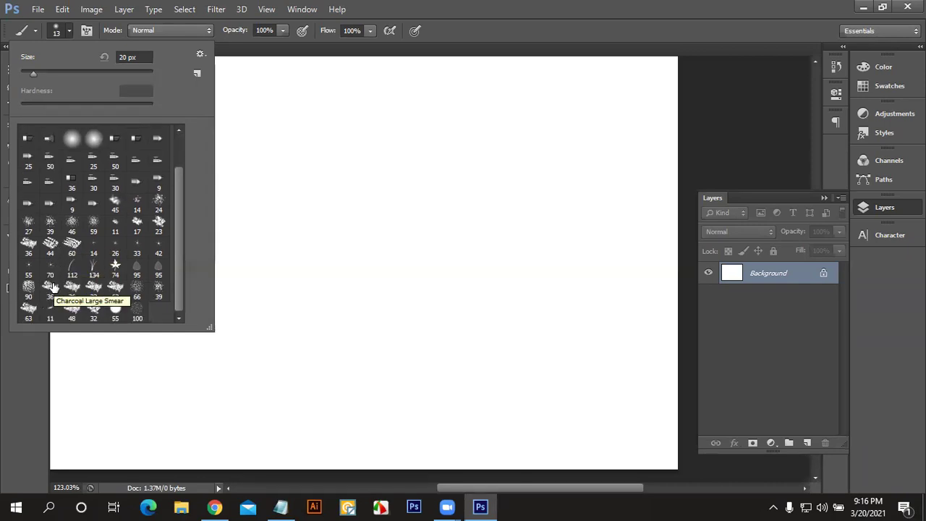
left_click(201, 56)
left_click(202, 55)
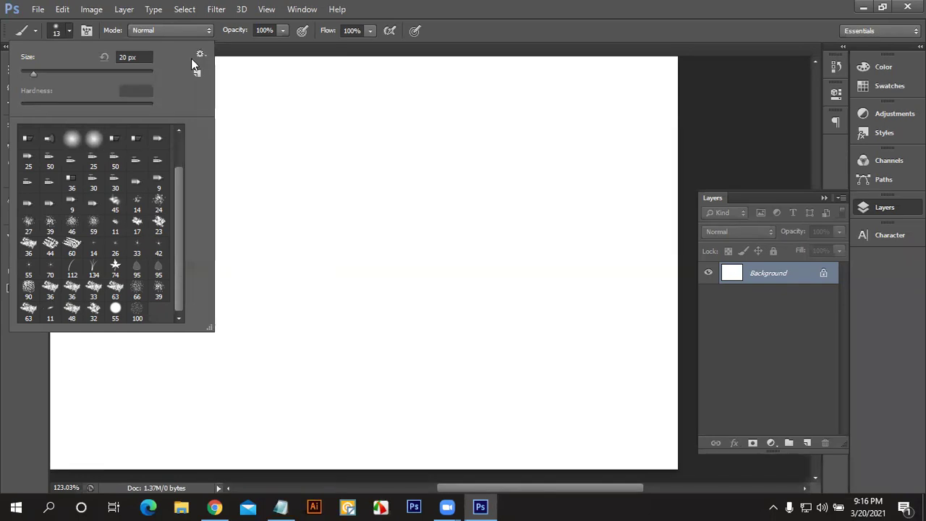
left_click(69, 32)
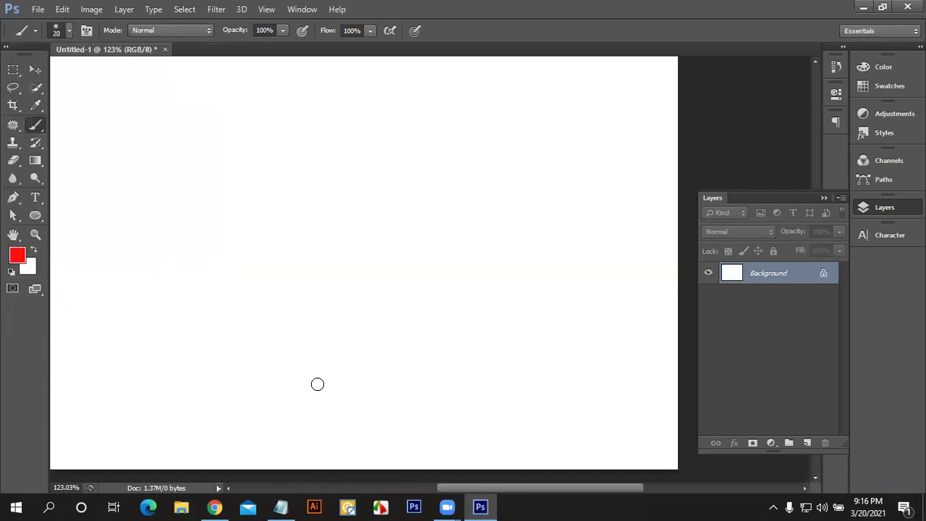
key("ctrl+0")
left_click(215, 506)
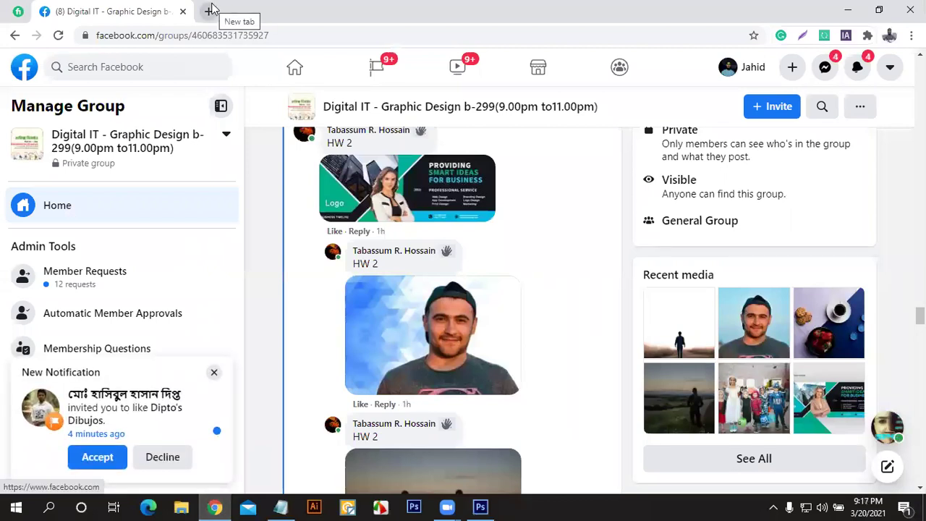
Step: Load brusheezy.com and brushking.eu in new tabs, then return to the Brusheezy tab
left_click(210, 10)
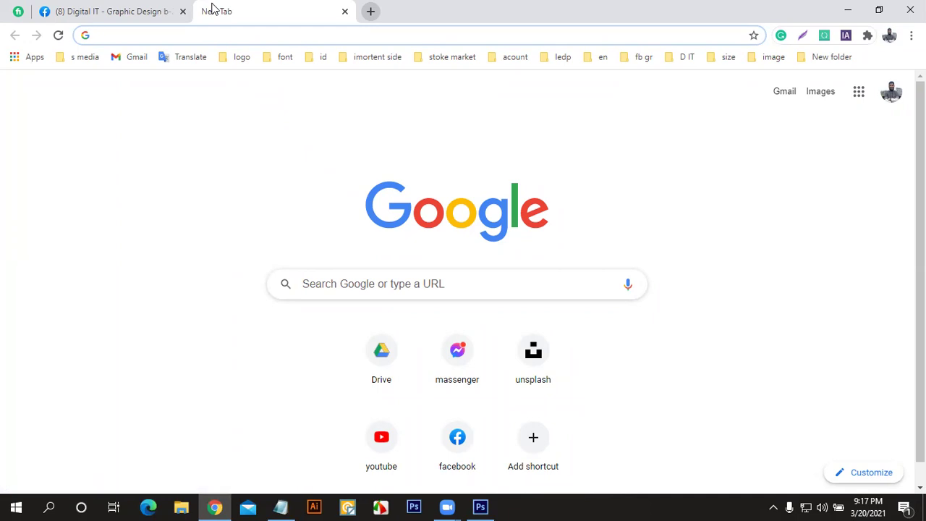
type("br")
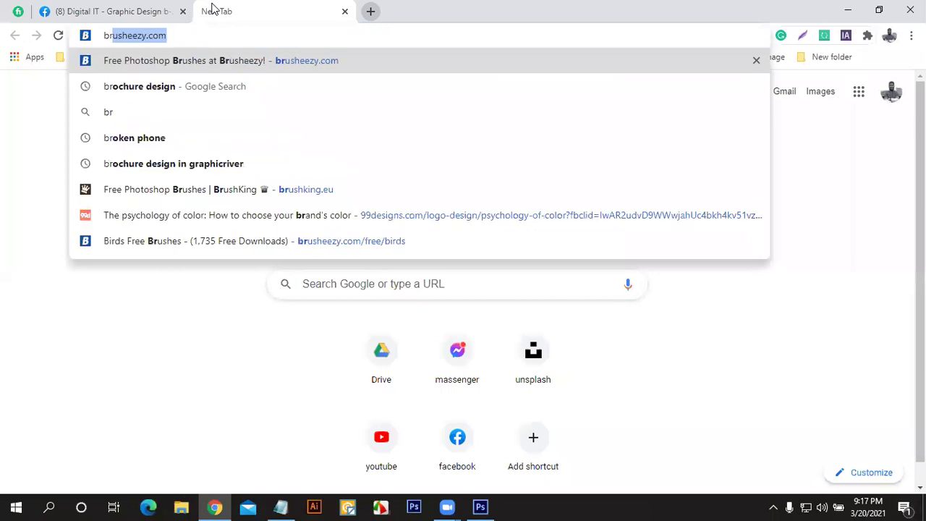
key("Return")
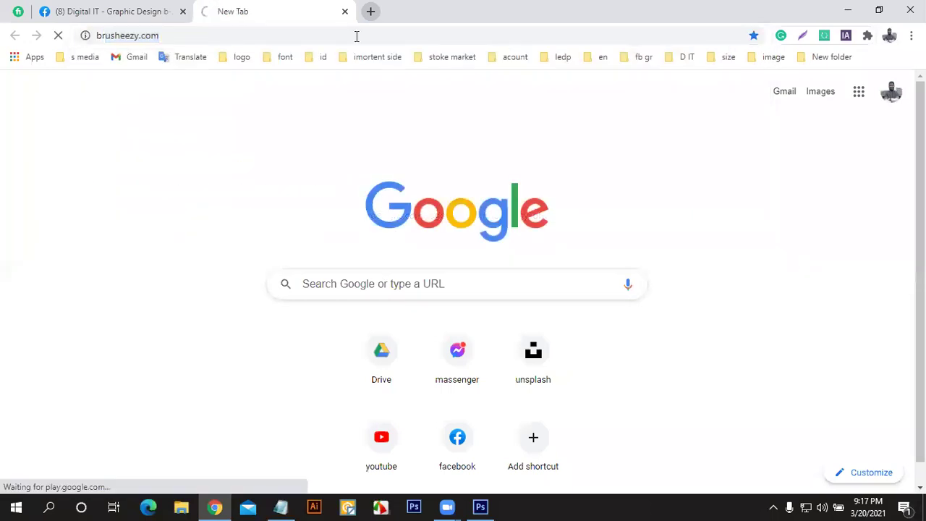
left_click(370, 11)
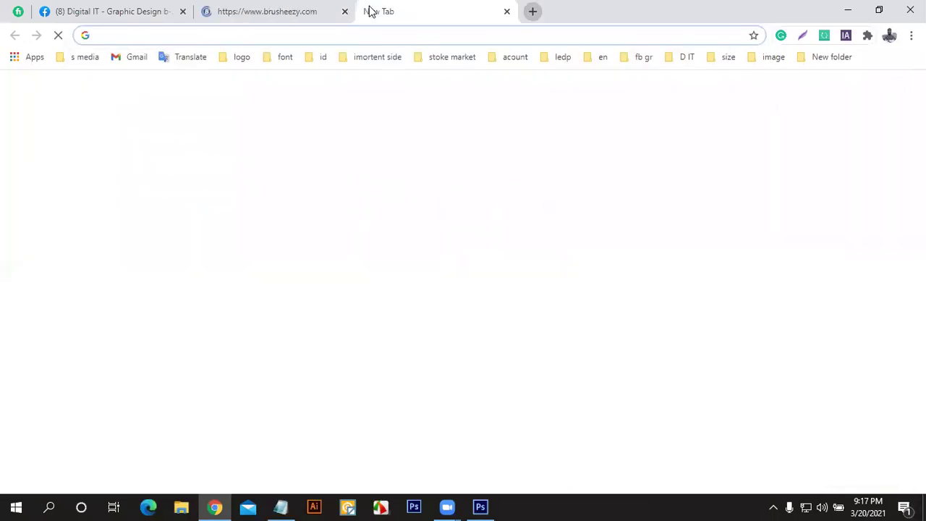
type("br")
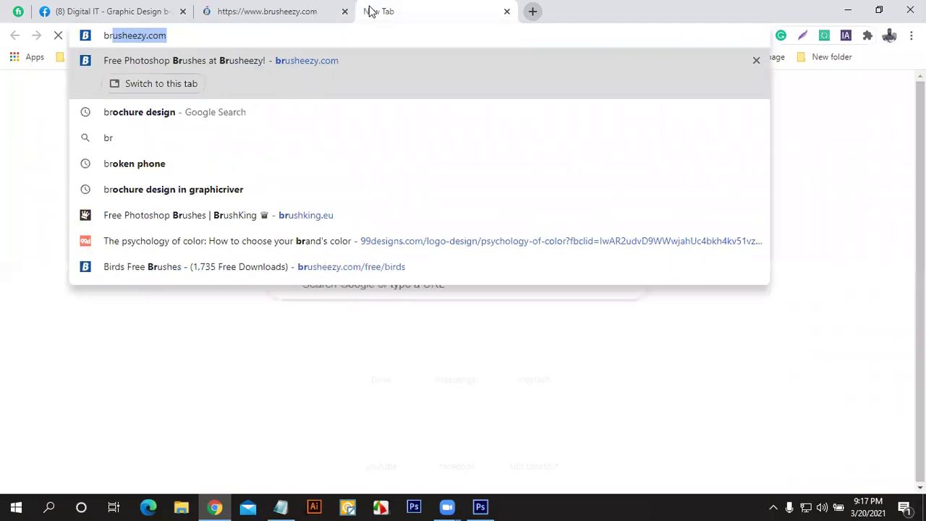
left_click(320, 217)
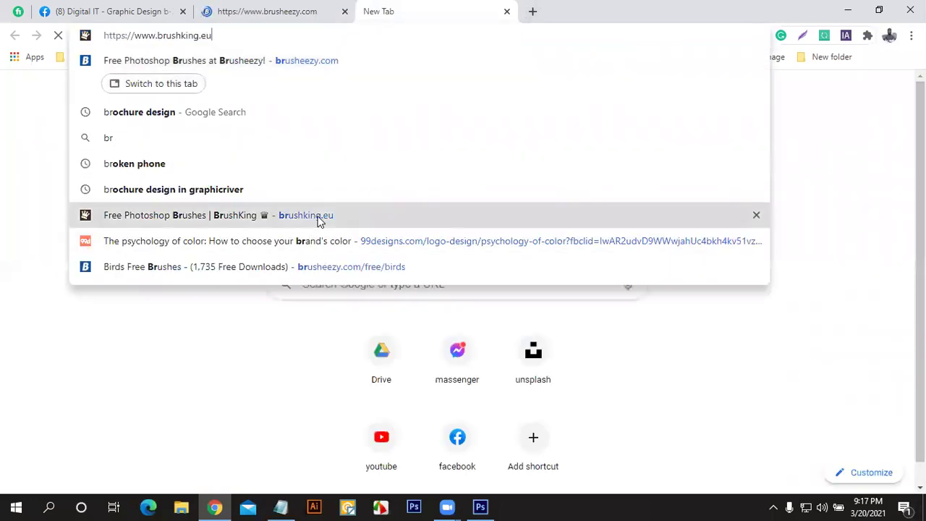
left_click(307, 6)
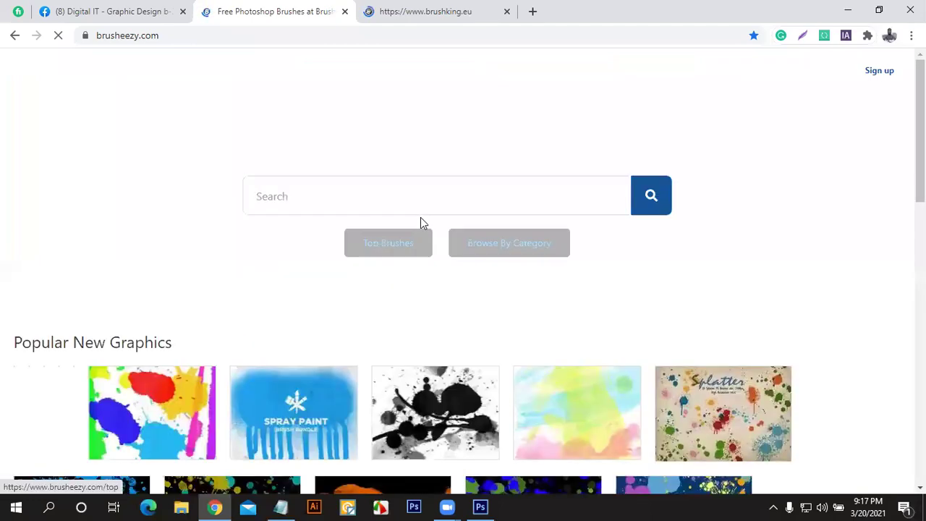
Step: Browse Brusheezy's homepage brush and graphics collections, then switch to the BrushKing tab
scroll(423, 225, "down", 5)
scroll(423, 227, "down", 2)
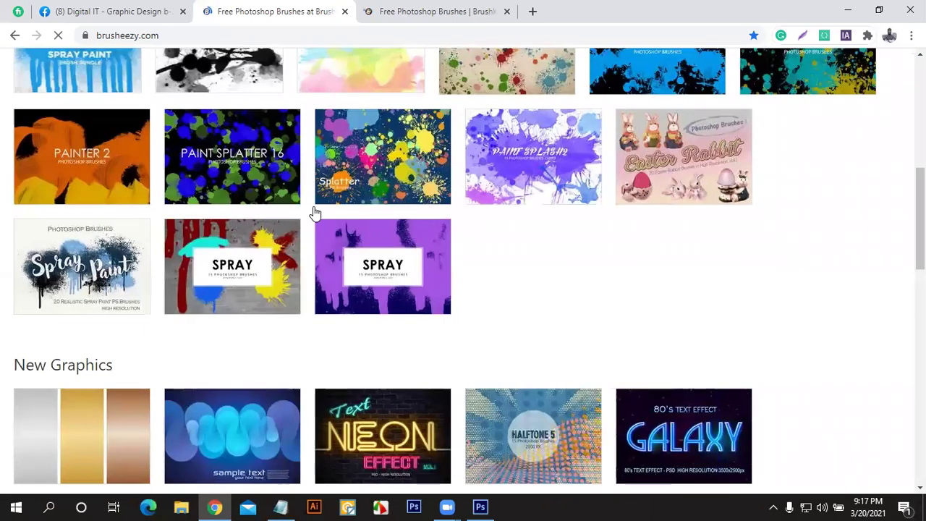
scroll(311, 210, "up", 1)
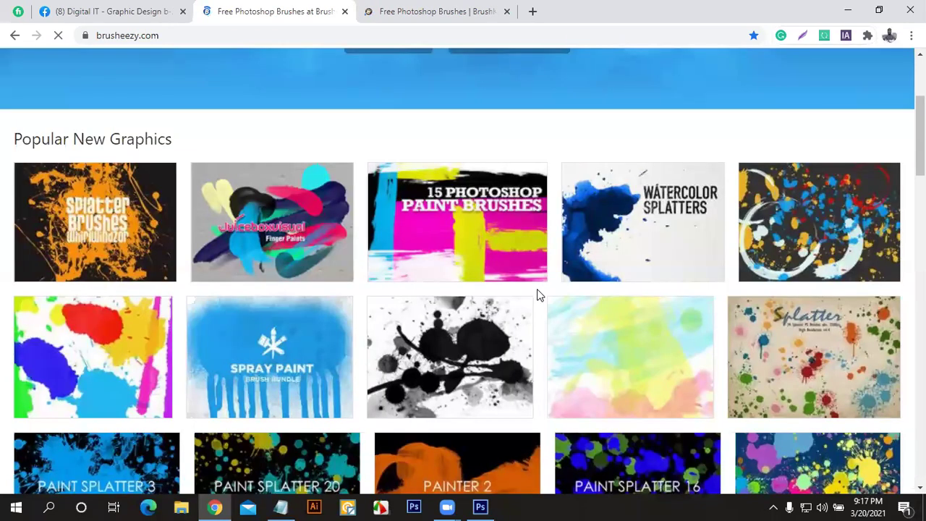
scroll(618, 304, "down", 2)
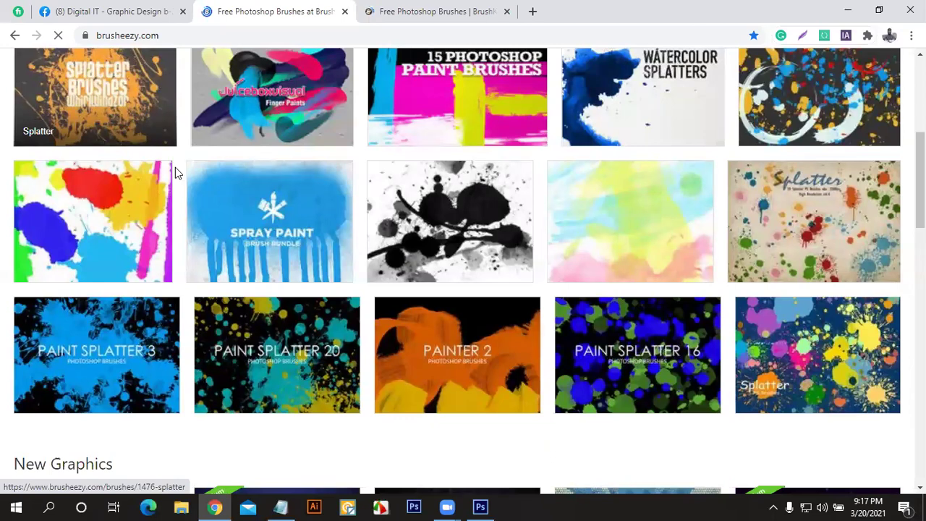
scroll(479, 282, "down", 3)
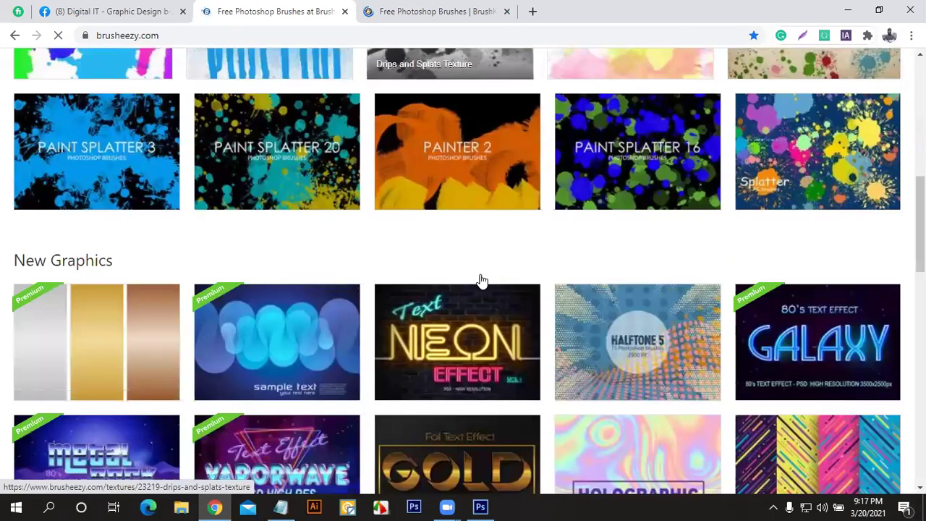
scroll(483, 281, "down", 3)
scroll(483, 280, "down", 2)
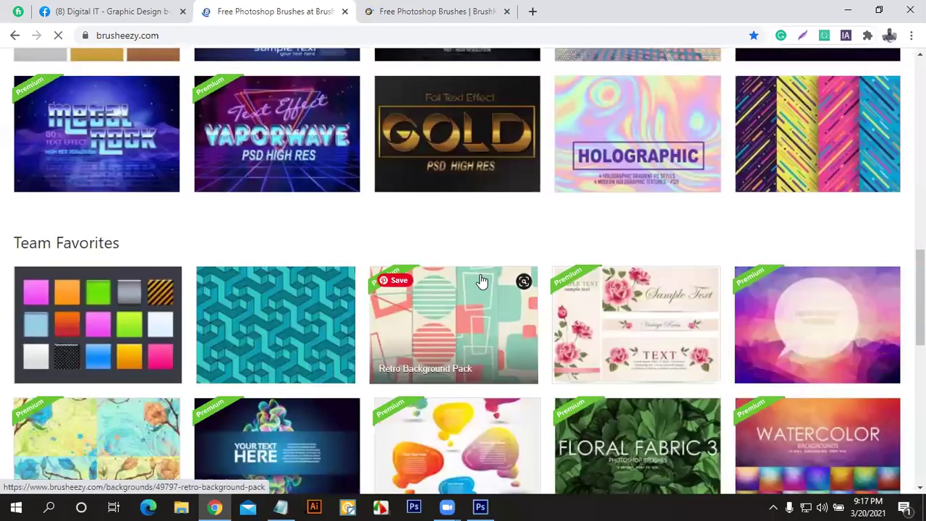
scroll(482, 281, "down", 3)
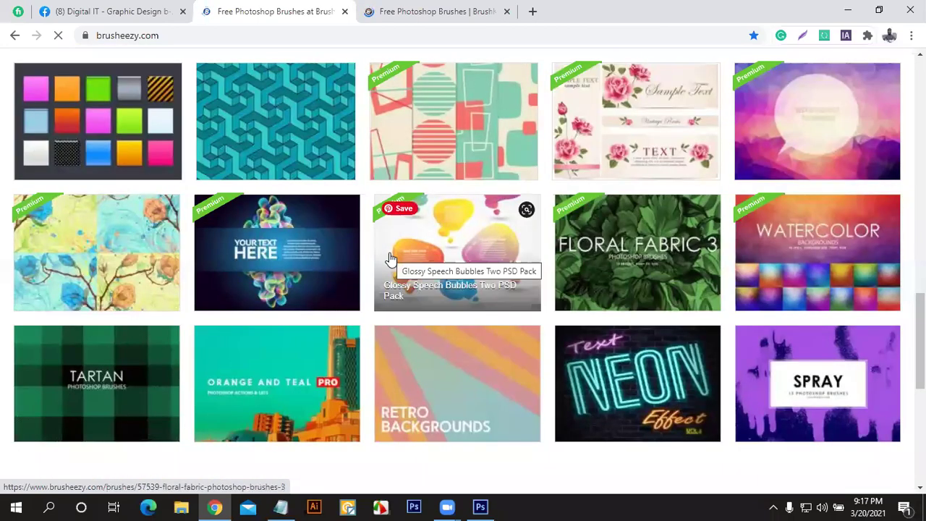
scroll(301, 180, "up", 1)
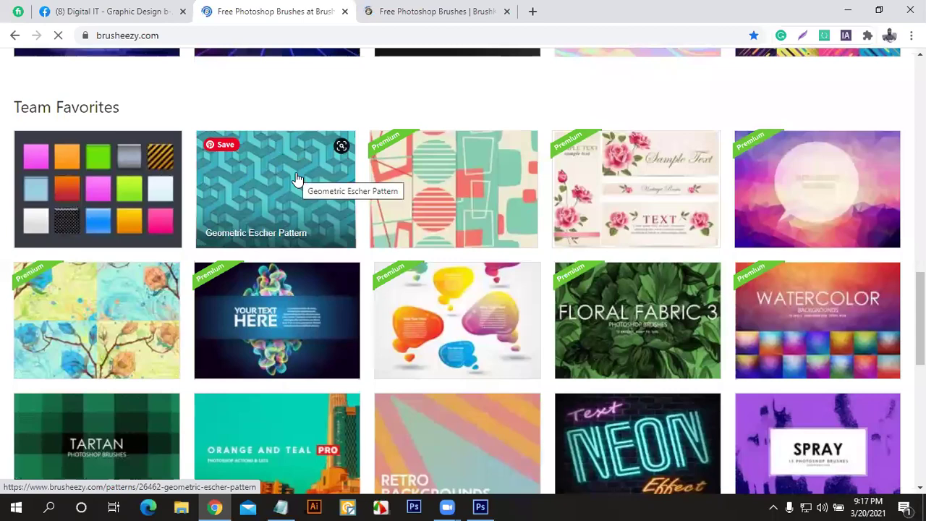
scroll(297, 179, "down", 1)
scroll(296, 182, "up", 1)
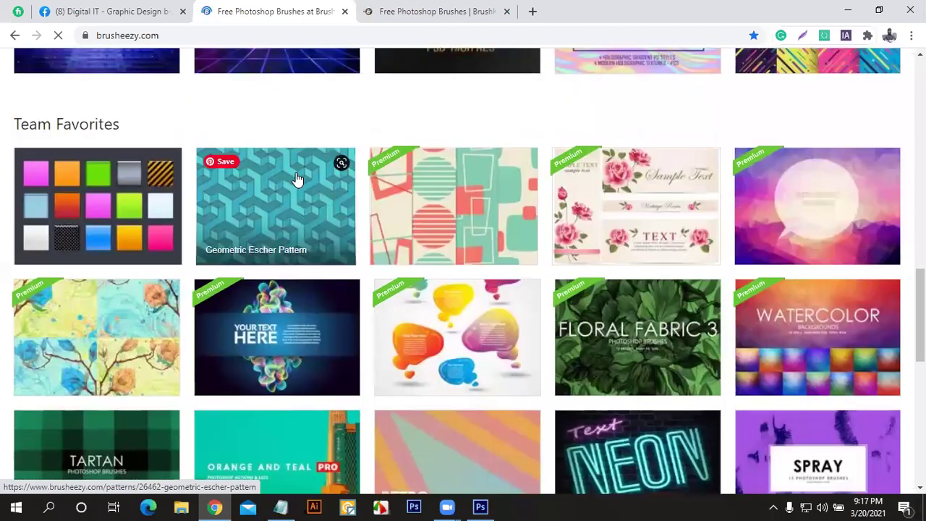
scroll(296, 182, "up", 1)
scroll(325, 235, "down", 5)
scroll(325, 235, "down", 2)
scroll(323, 232, "up", 1)
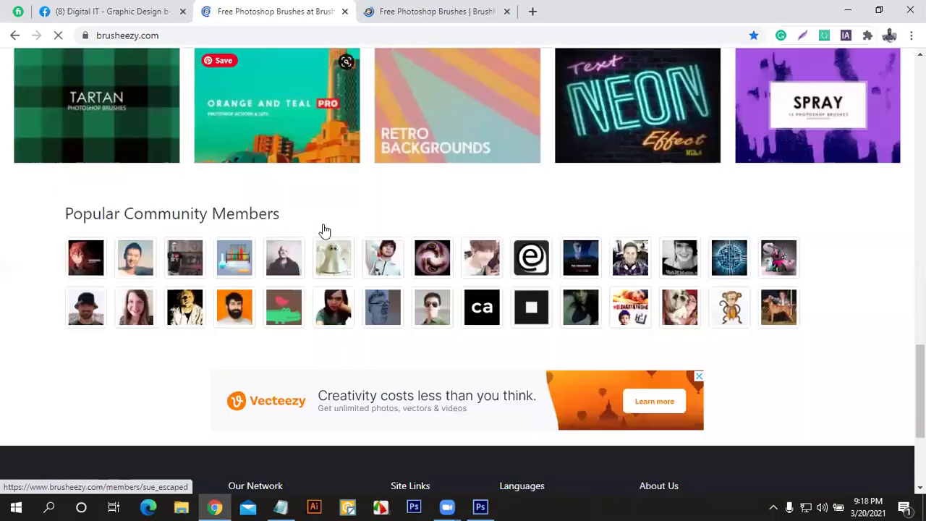
scroll(325, 230, "up", 1)
scroll(325, 230, "up", 3)
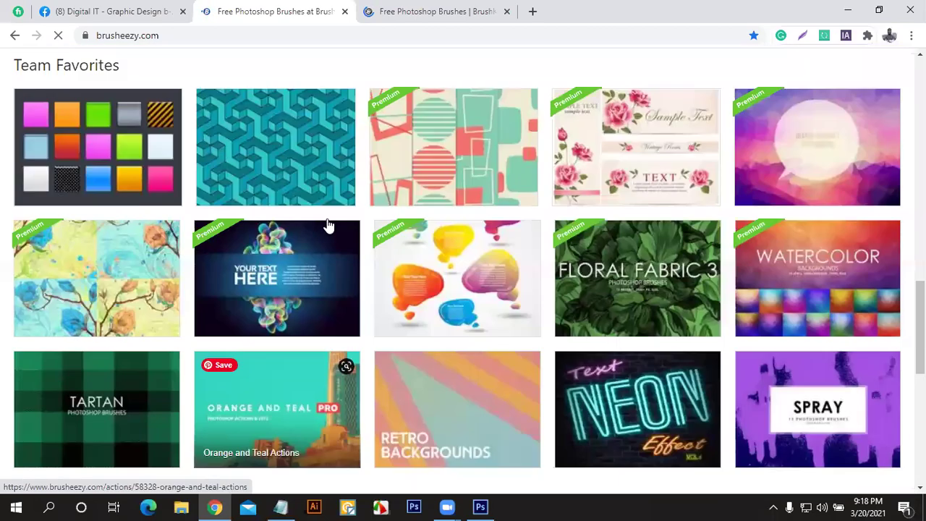
scroll(326, 227, "up", 10)
scroll(329, 226, "up", 5)
scroll(289, 233, "up", 1)
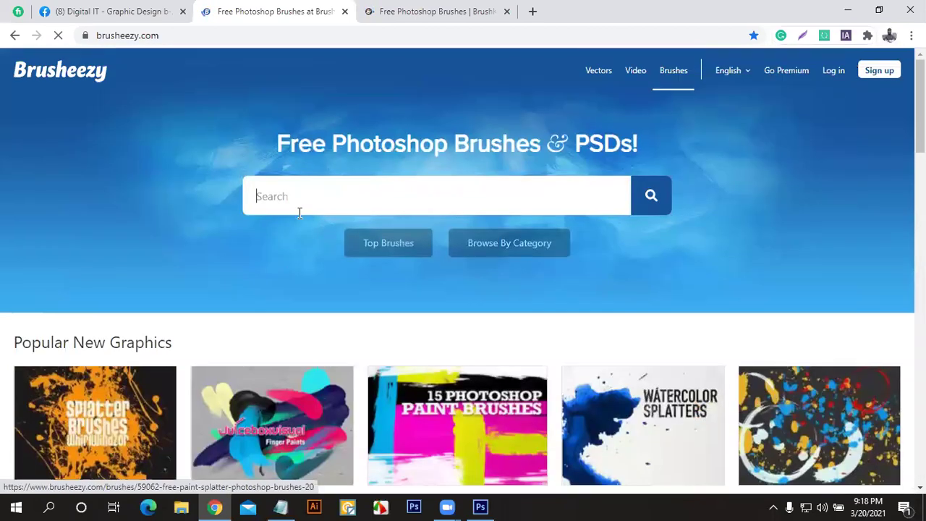
left_click(397, 7)
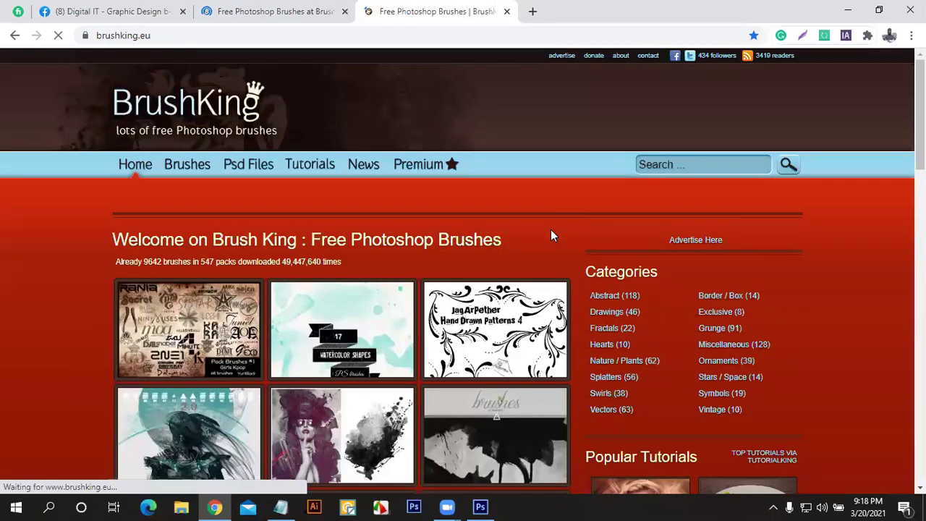
Step: Skim BrushKing's homepage brush packs, then return to Brusheezy and bring up its search suggestions
scroll(551, 236, "down", 4)
scroll(551, 236, "down", 3)
scroll(549, 237, "down", 5)
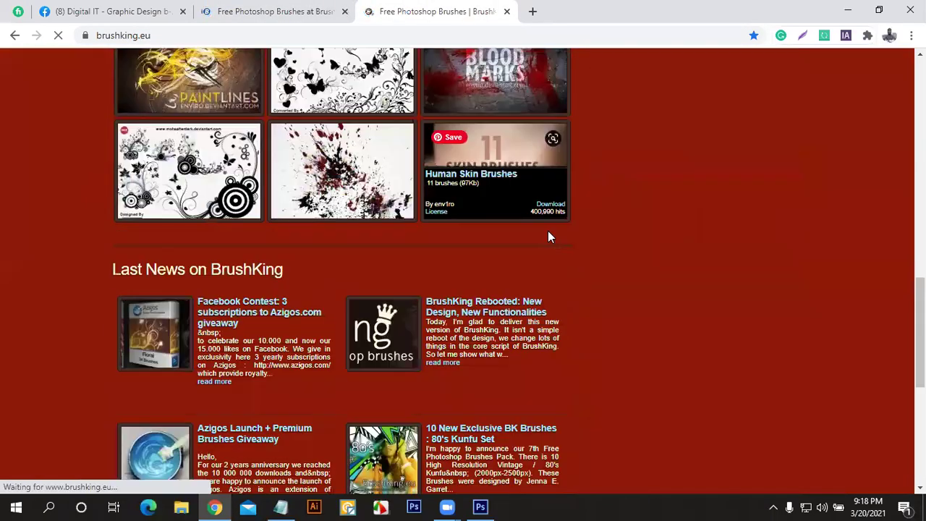
scroll(548, 231, "down", 3)
scroll(548, 231, "up", 5)
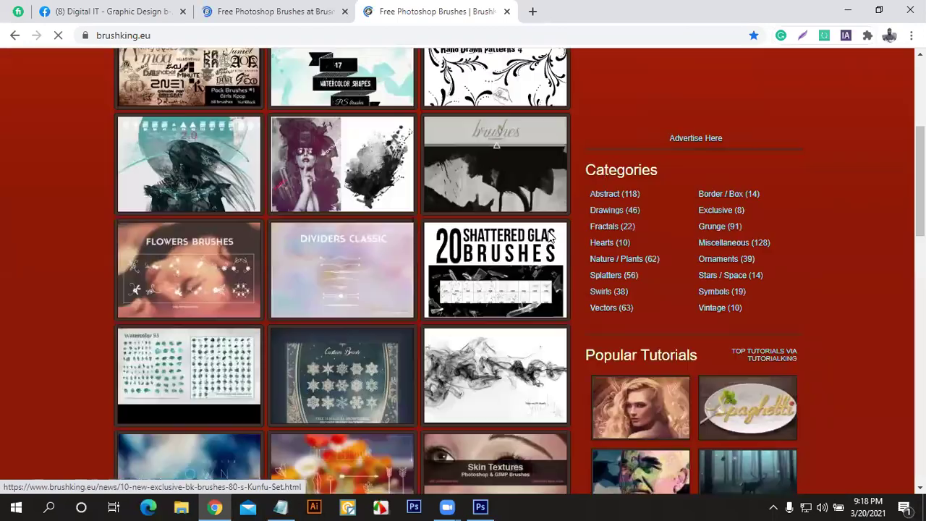
scroll(549, 234, "up", 4)
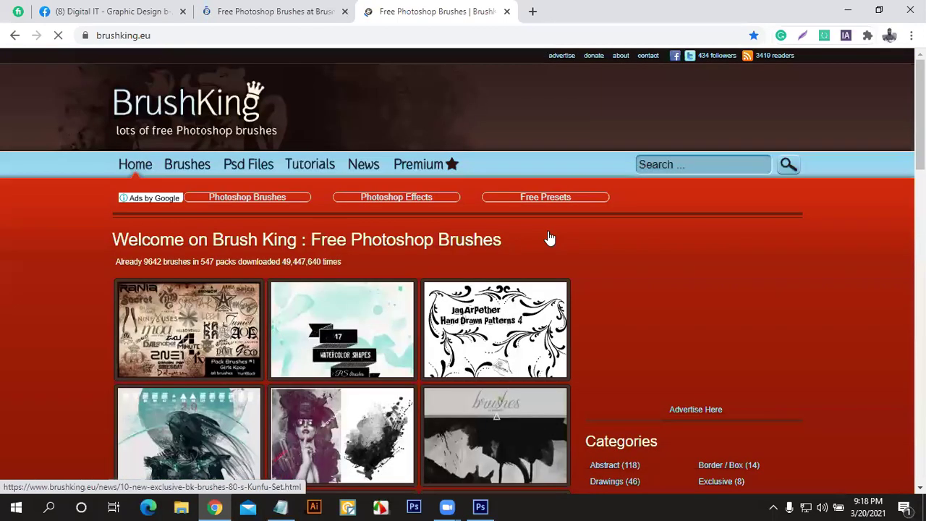
key("ctrl+shift+Tab")
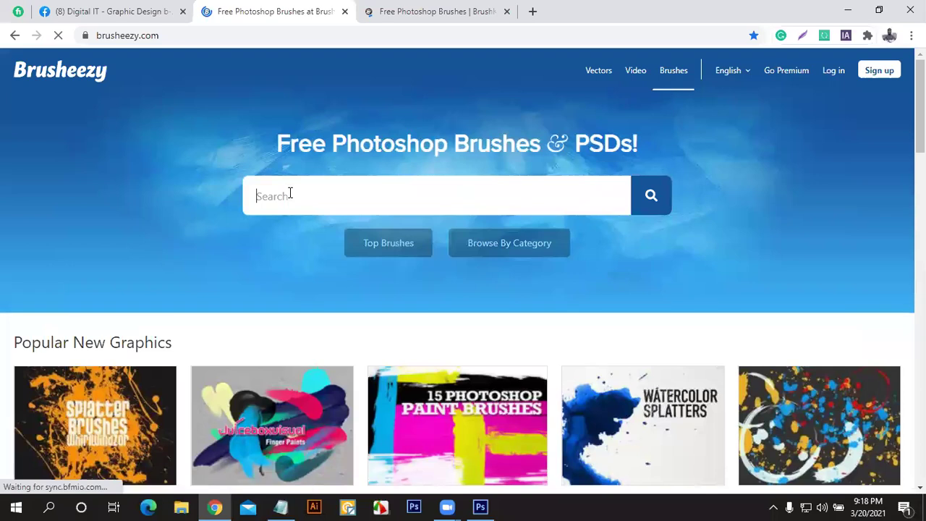
left_click(289, 194)
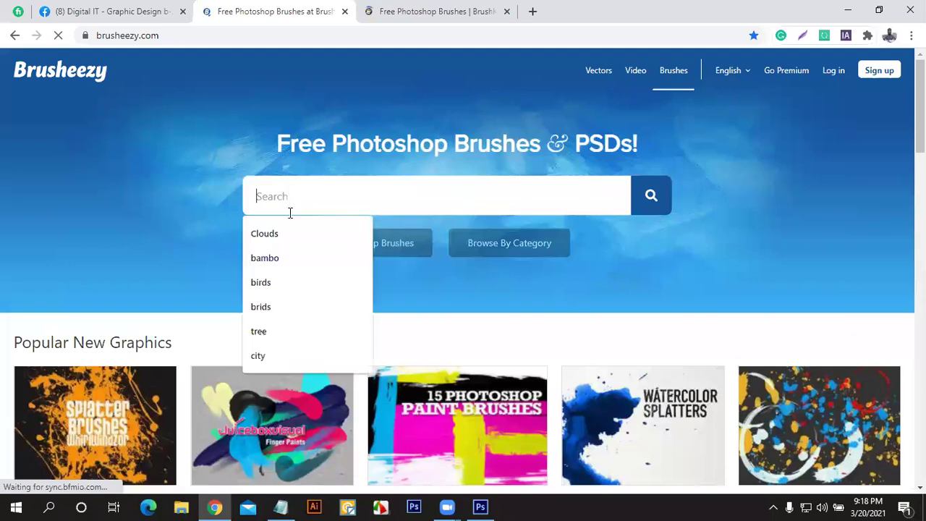
Step: Search Brusheezy for 'clouds' and scan the 574 cloud brush and sky results
left_click(264, 234)
left_click(650, 206)
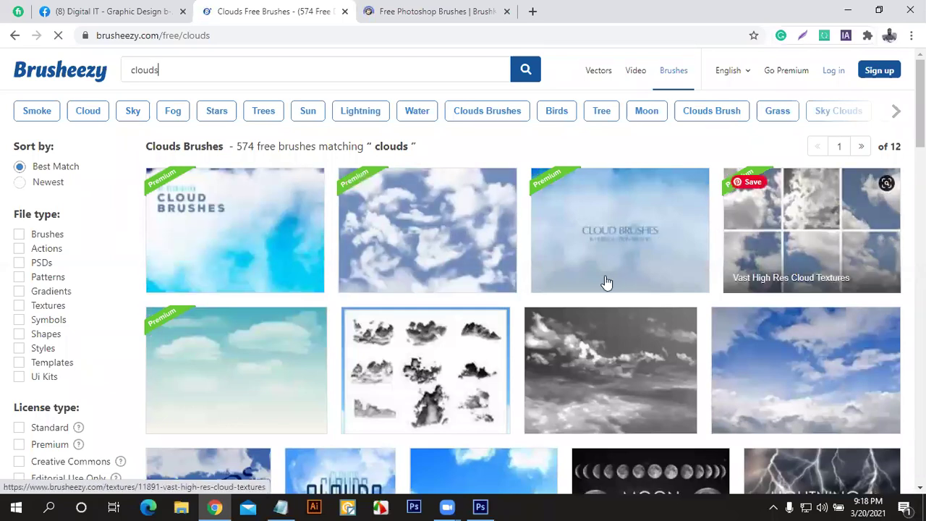
mouse_move(620, 231)
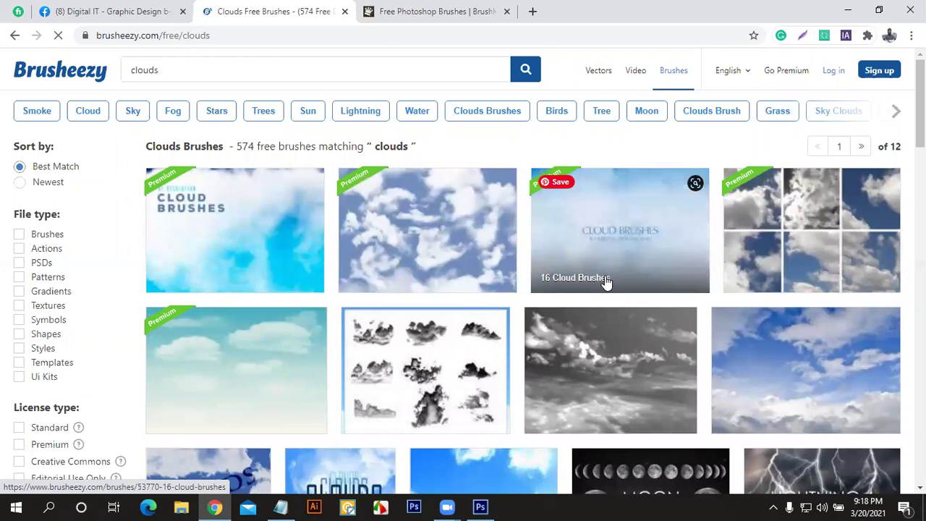
scroll(676, 283, "down", 3)
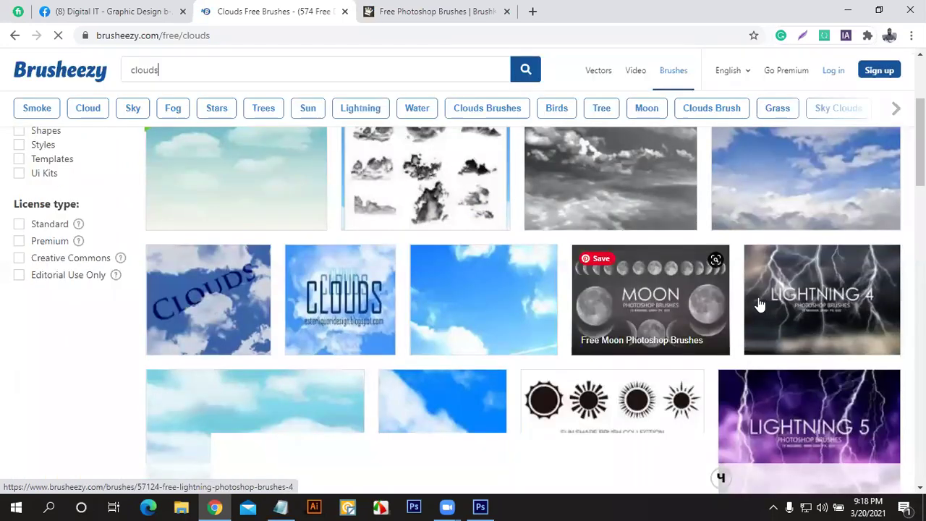
scroll(608, 300, "down", 3)
scroll(607, 301, "down", 2)
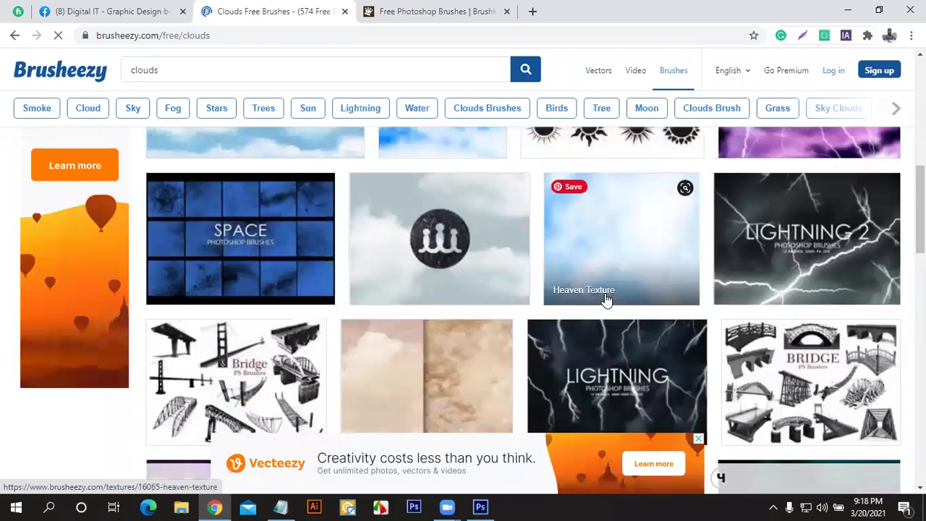
scroll(607, 301, "down", 3)
scroll(607, 301, "down", 2)
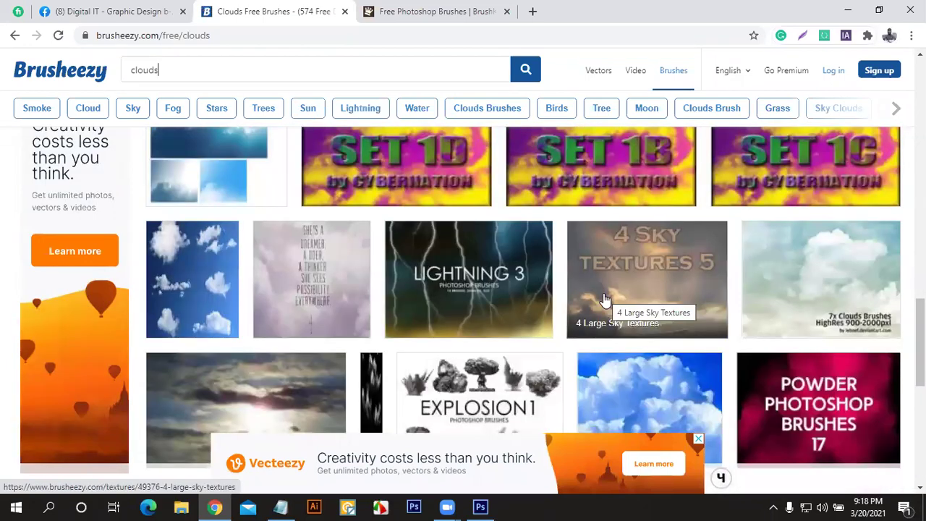
scroll(606, 300, "down", 2)
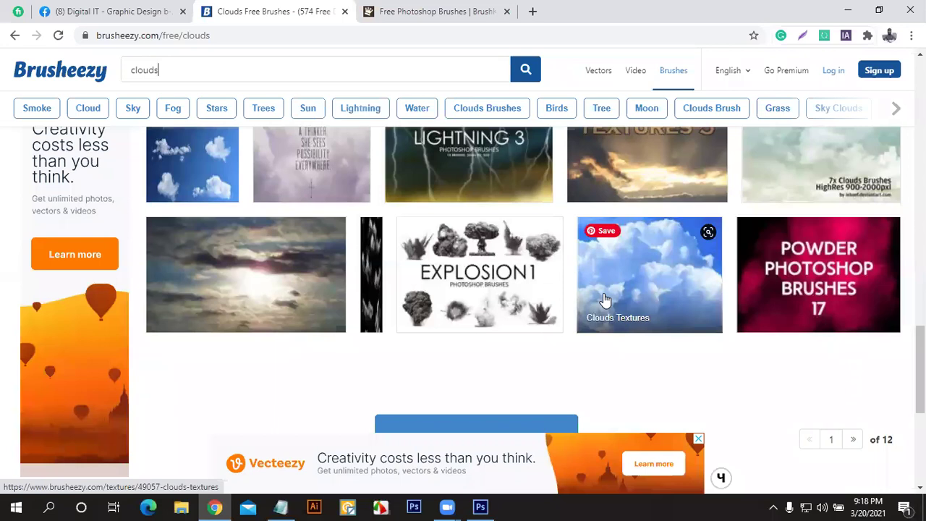
scroll(606, 301, "up", 1)
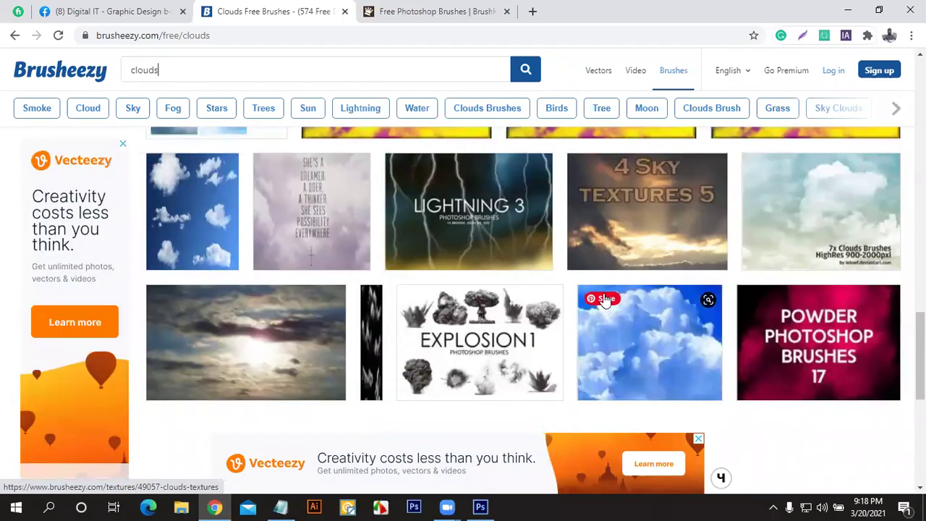
scroll(607, 300, "up", 5)
mouse_move(637, 259)
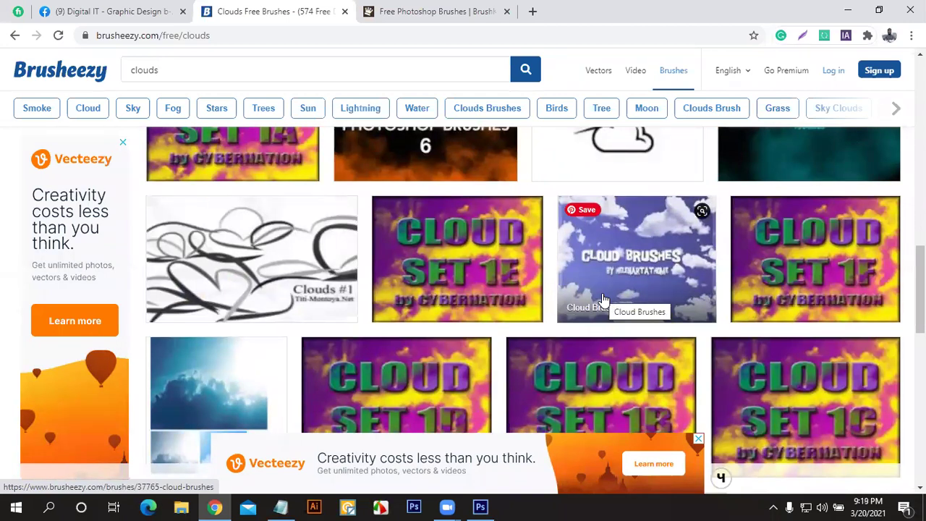
scroll(637, 335, "up", 3)
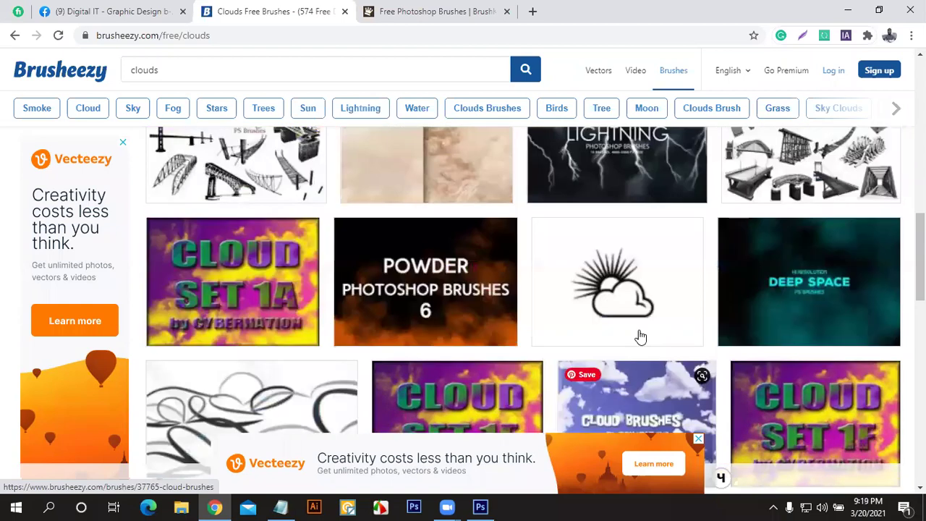
scroll(637, 335, "up", 3)
scroll(447, 340, "up", 3)
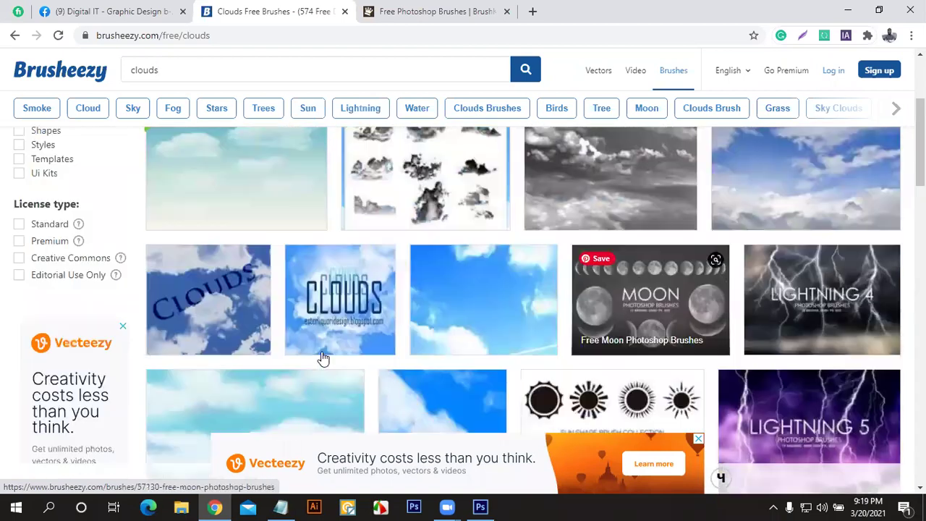
scroll(417, 309, "up", 1)
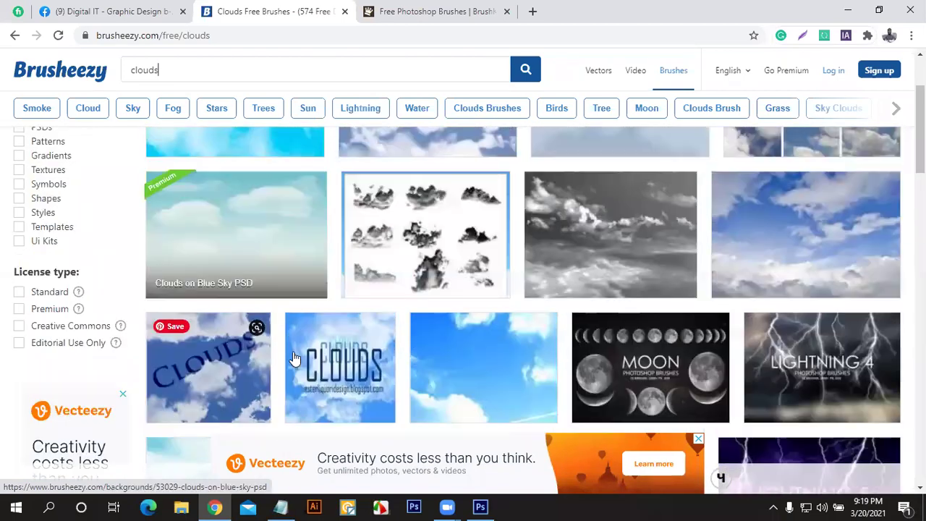
Step: Download the Clouds brush pack, saving the clouds ZIP archive to the Desktop
left_click(210, 379)
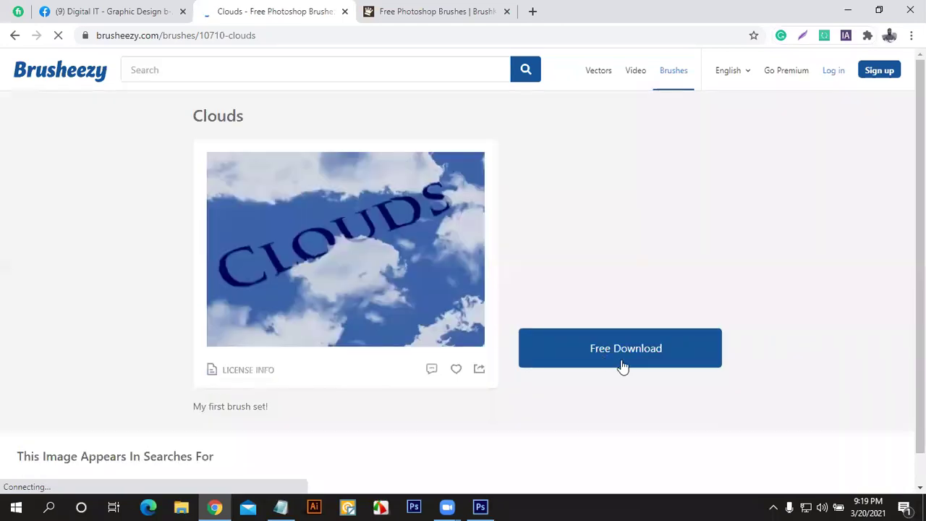
left_click(616, 362)
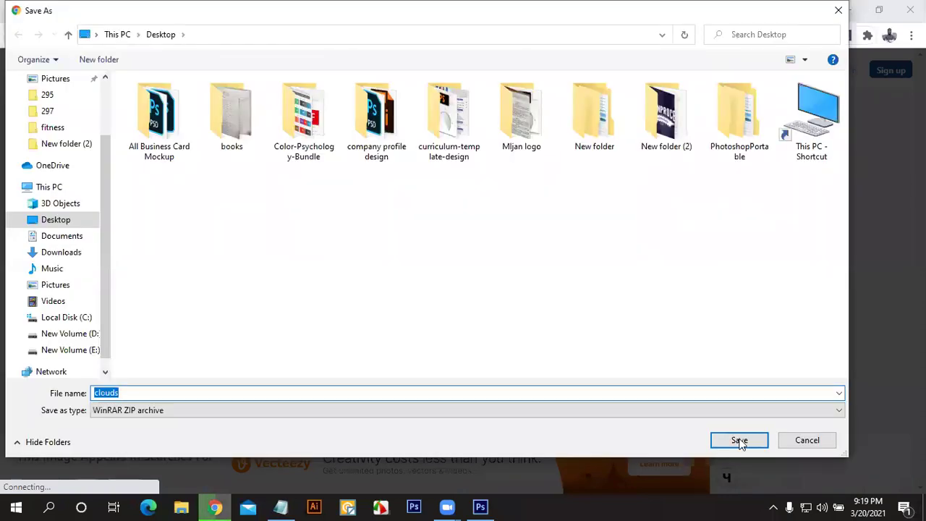
left_click(739, 441)
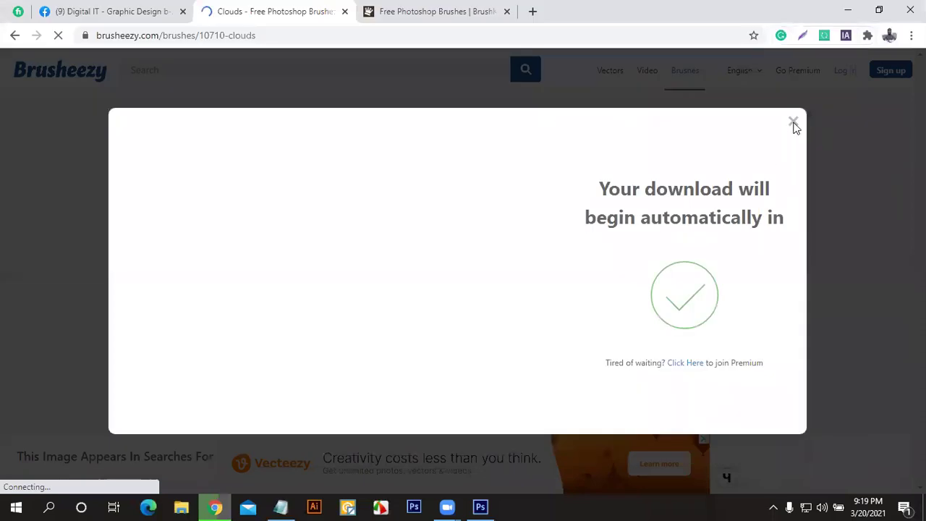
left_click(794, 123)
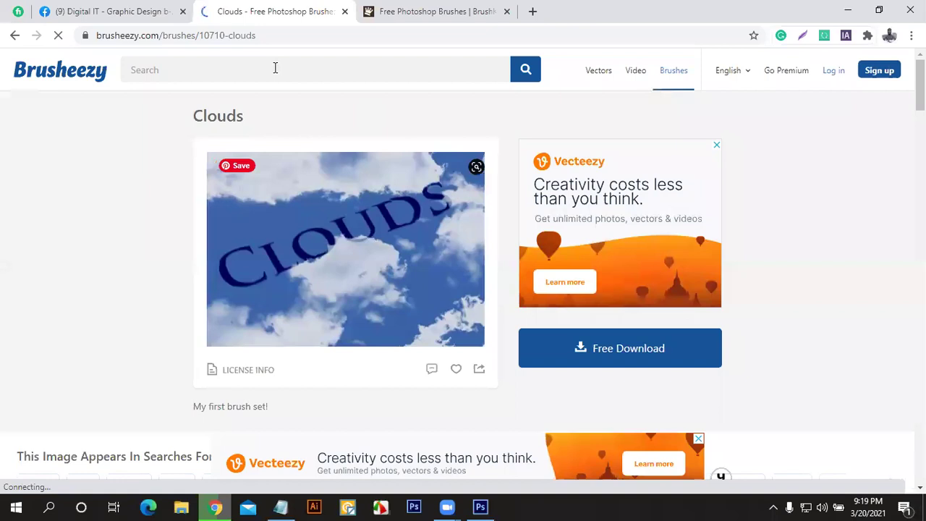
Step: Start a Brusheezy search and type 'birds', correcting the 'brids' typo
left_click(275, 68)
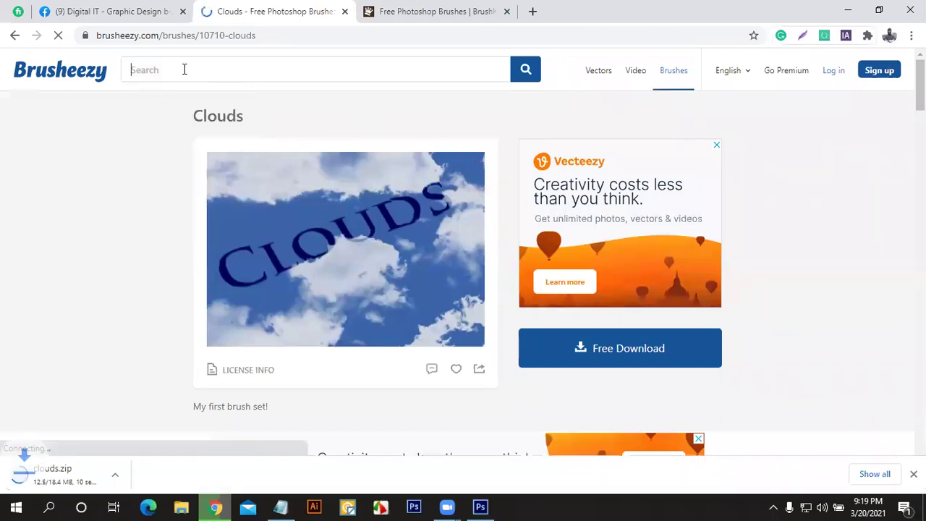
left_click(175, 69)
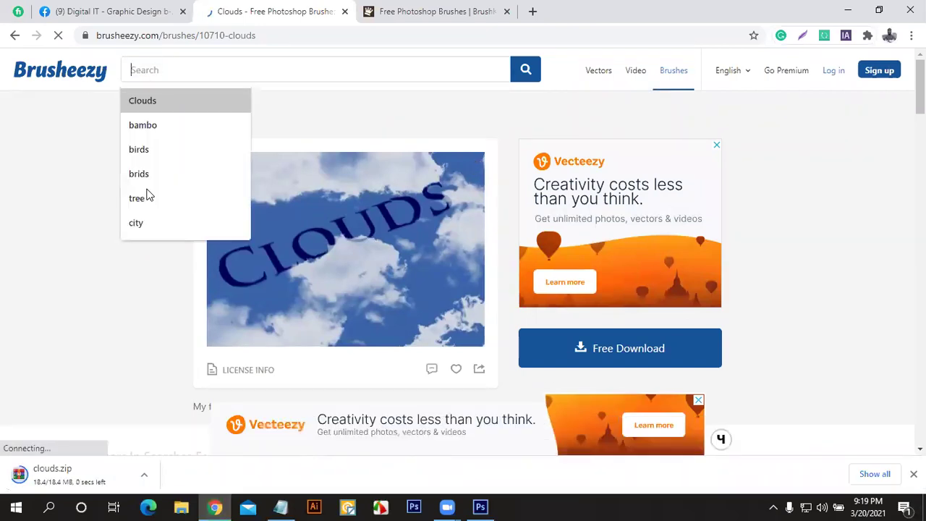
type("brids")
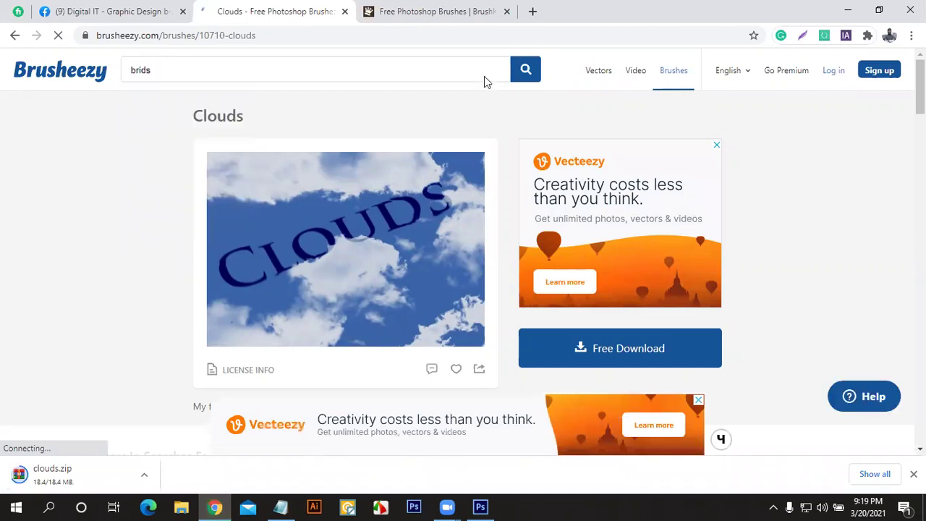
key("BackSpace")
key("BackSpace")
key("BackSpace")
type("irds")
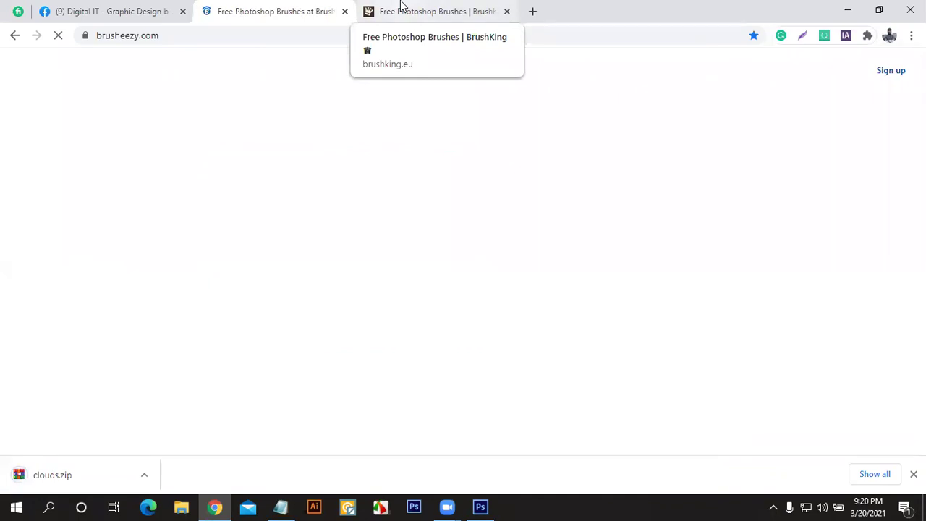
scroll(335, 184, "down", 2)
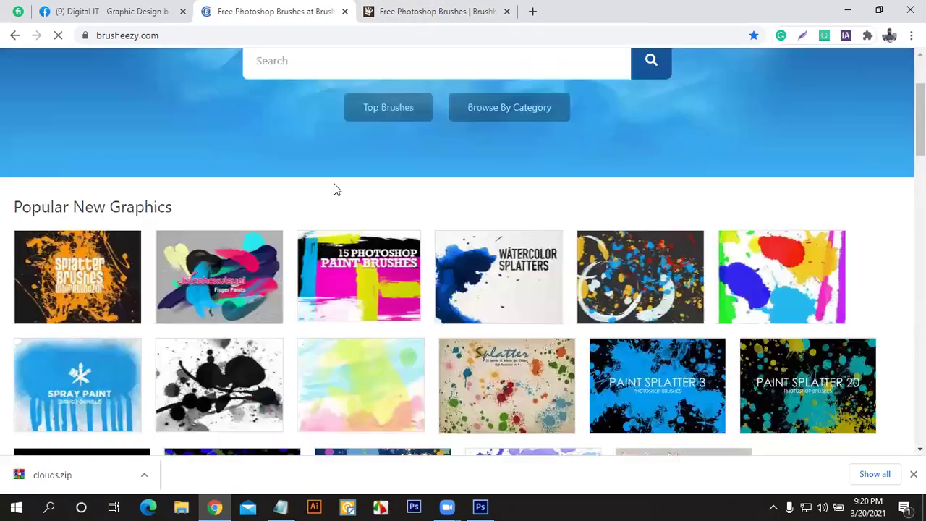
scroll(293, 196, "up", 2)
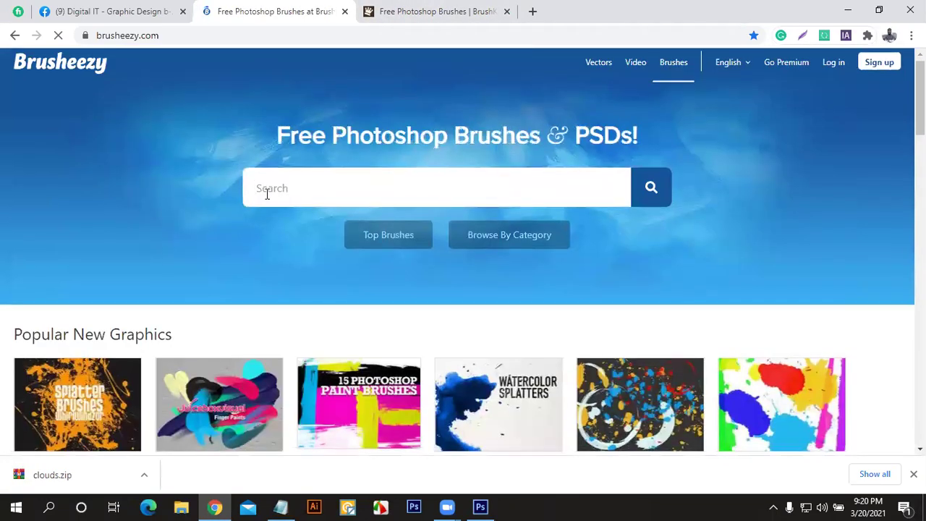
Step: Retry the search from past suggestions on the reloaded homepage, entering 'brids' again
left_click(266, 189)
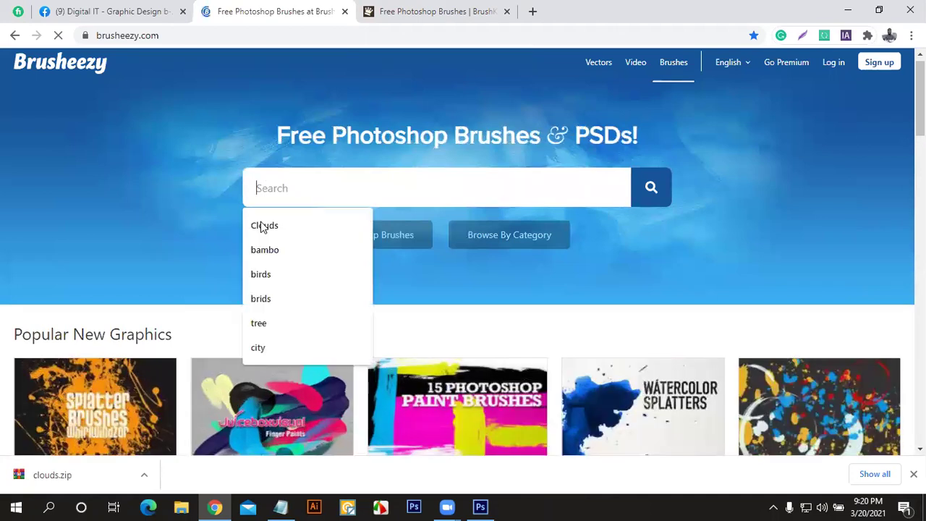
key("Down")
key("Return")
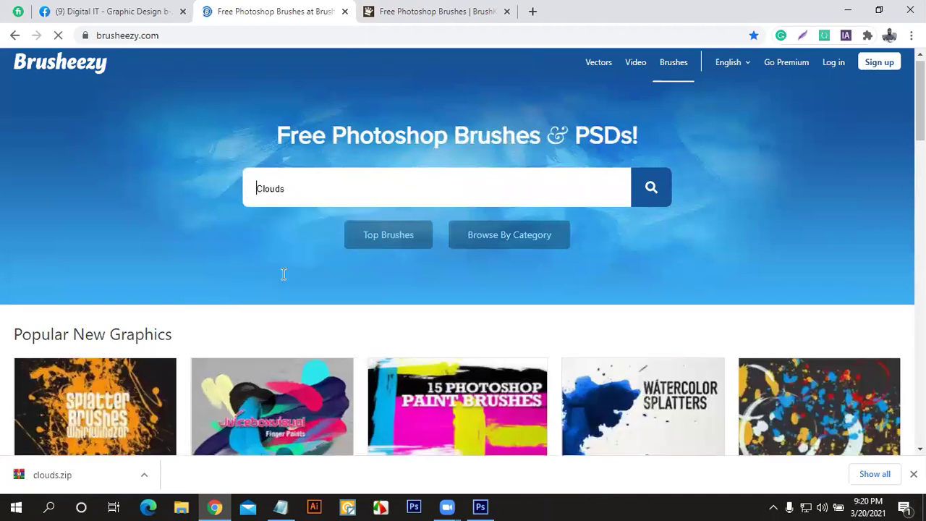
key("Down")
key("Down")
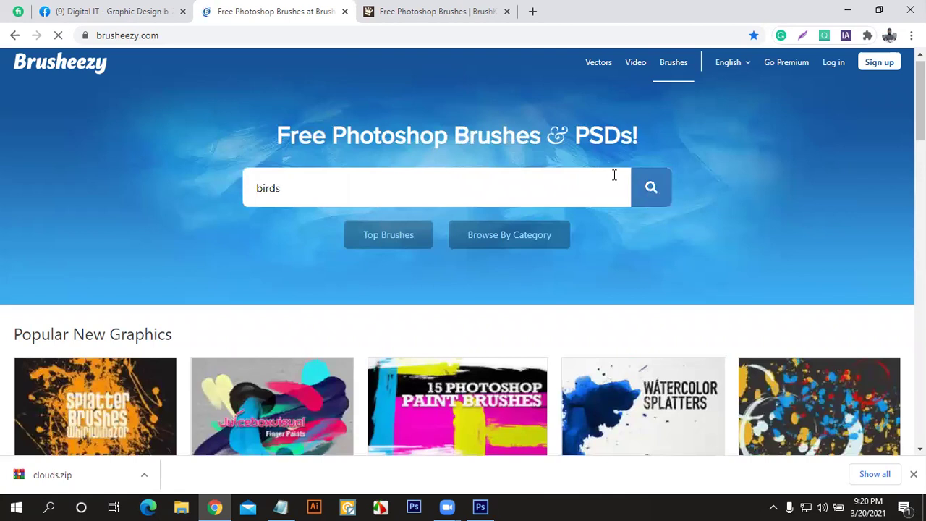
scroll(614, 176, "down", 1)
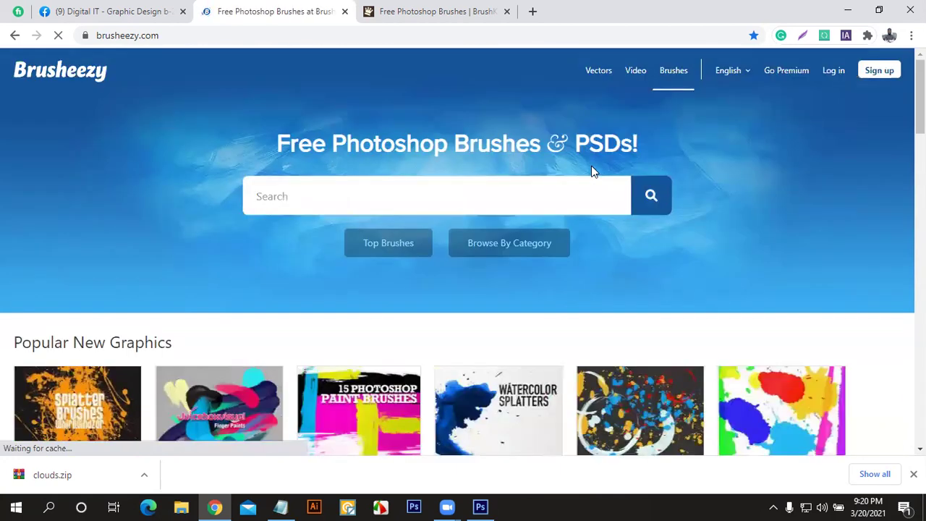
left_click(341, 192)
left_click(341, 191)
type("Clouds")
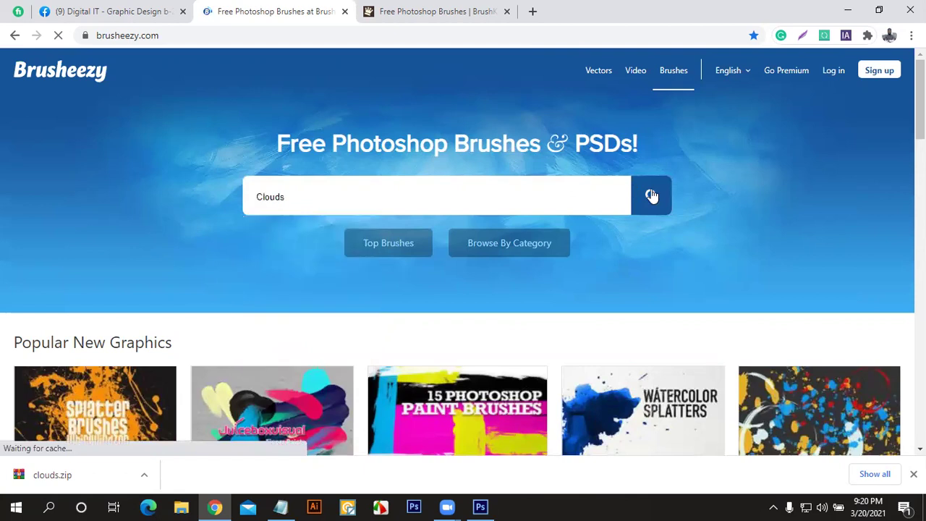
type("brids")
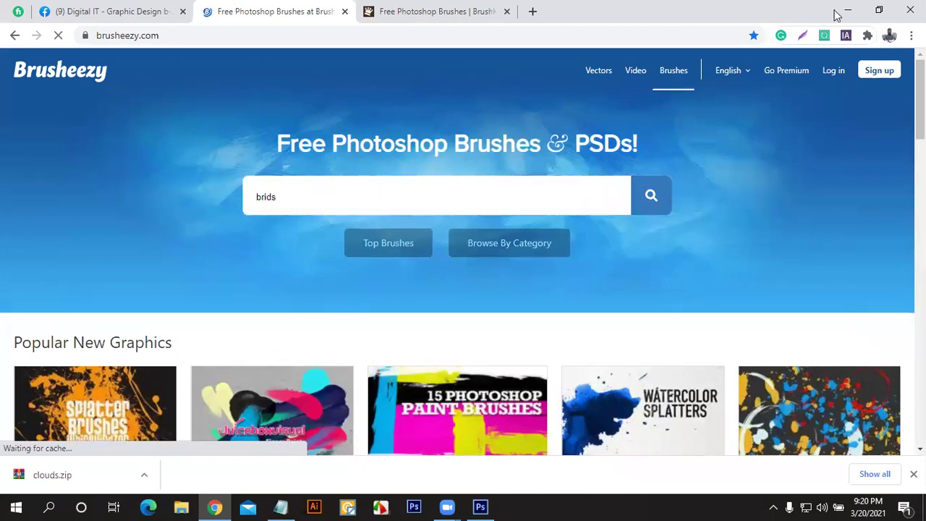
Step: Show the desktop and move the clouds archive to its upper middle
key("super+d")
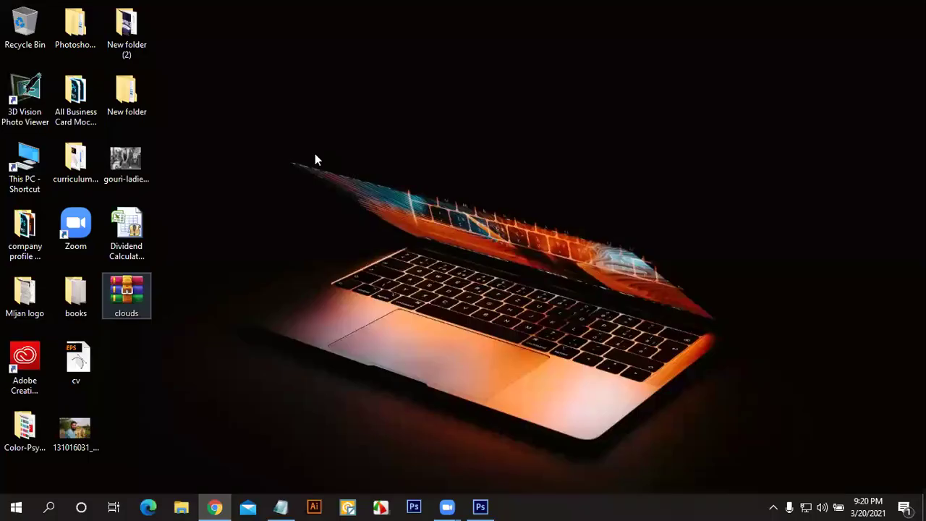
left_click(329, 95)
left_click_drag(126, 293, 331, 93)
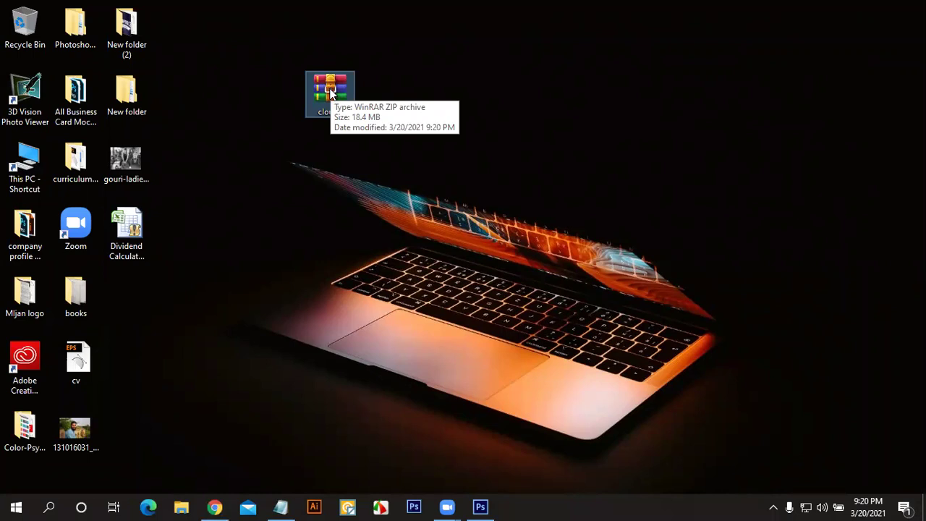
double_click(331, 93)
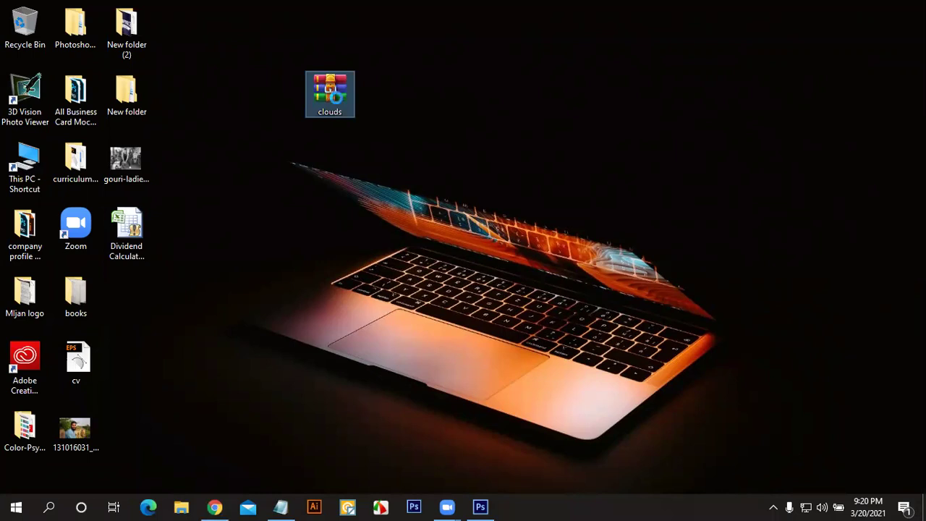
Step: Extract clouds.zip with WinRAR into a Desktop\clouds folder
key("shift+F10")
left_click(388, 154)
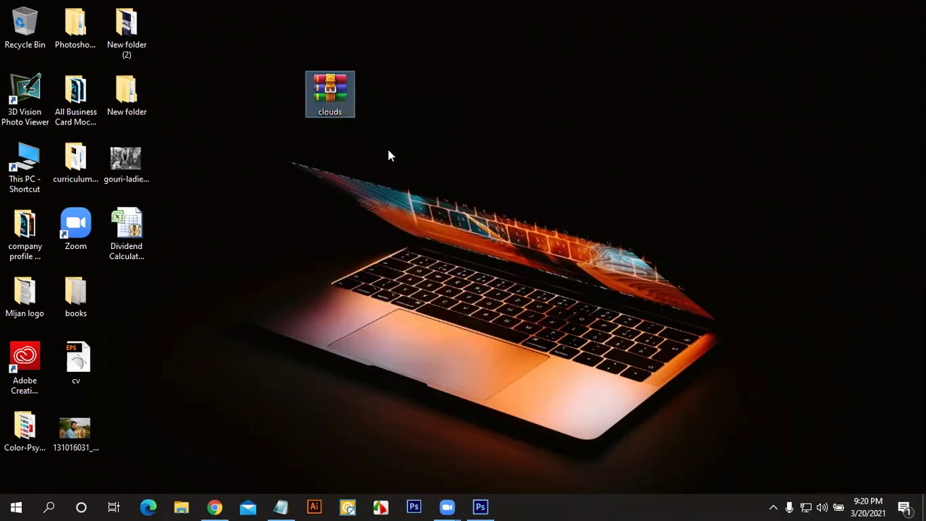
left_click(389, 152)
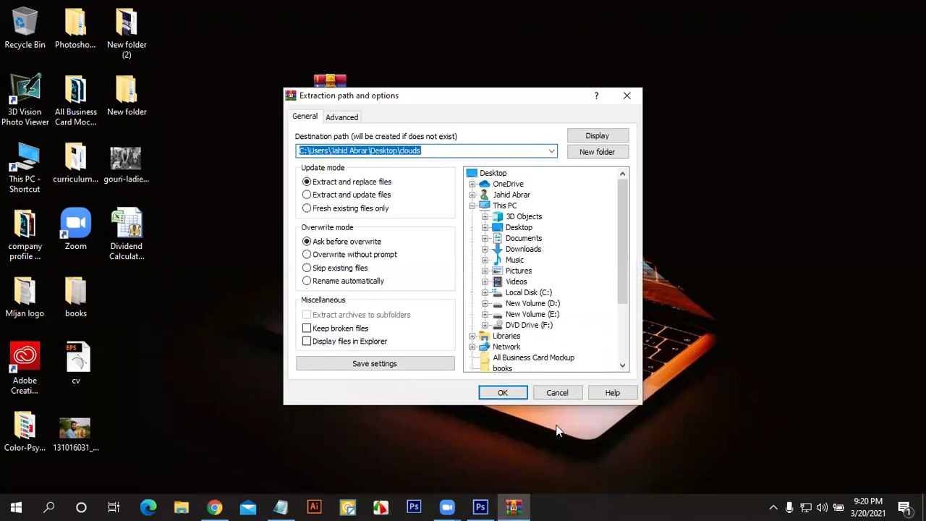
left_click(492, 395)
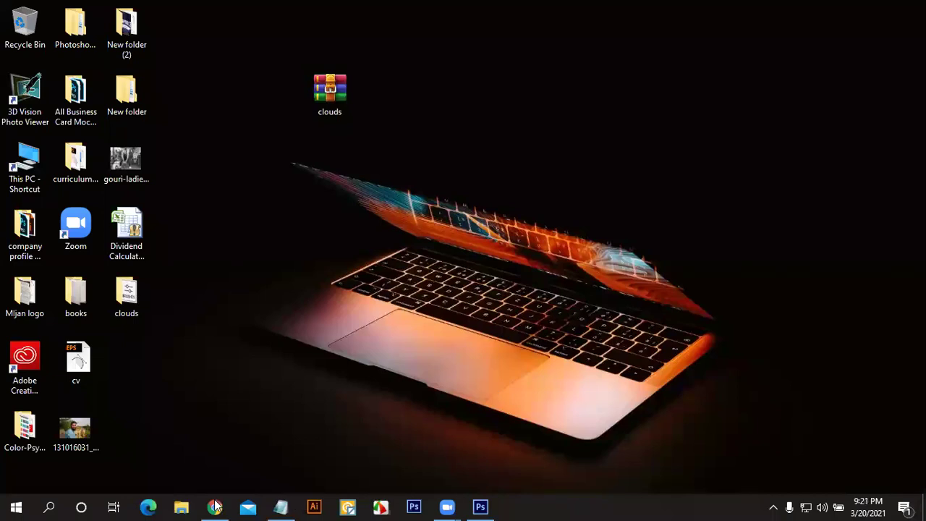
Step: Return to Brusheezy and run the earlier 'birds' search
key("alt+Tab")
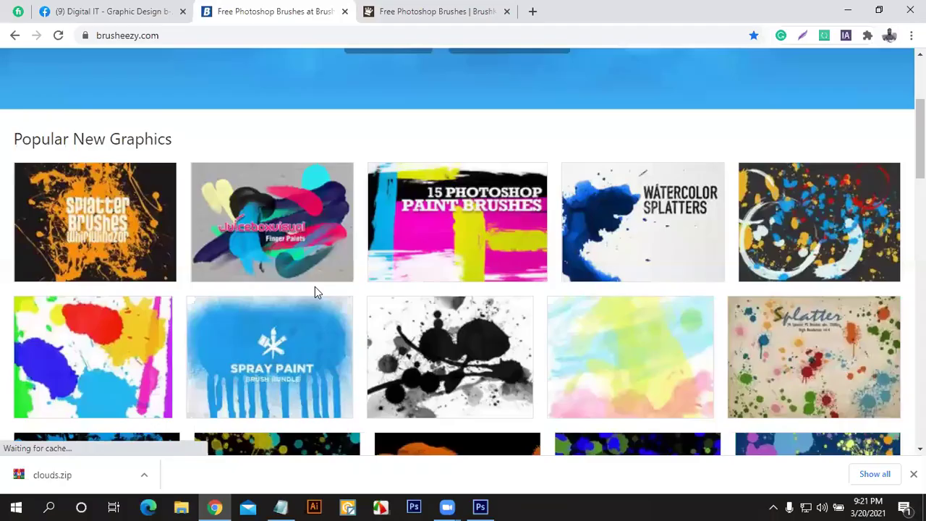
scroll(315, 292, "up", 2)
scroll(293, 196, "up", 1)
left_click(292, 199)
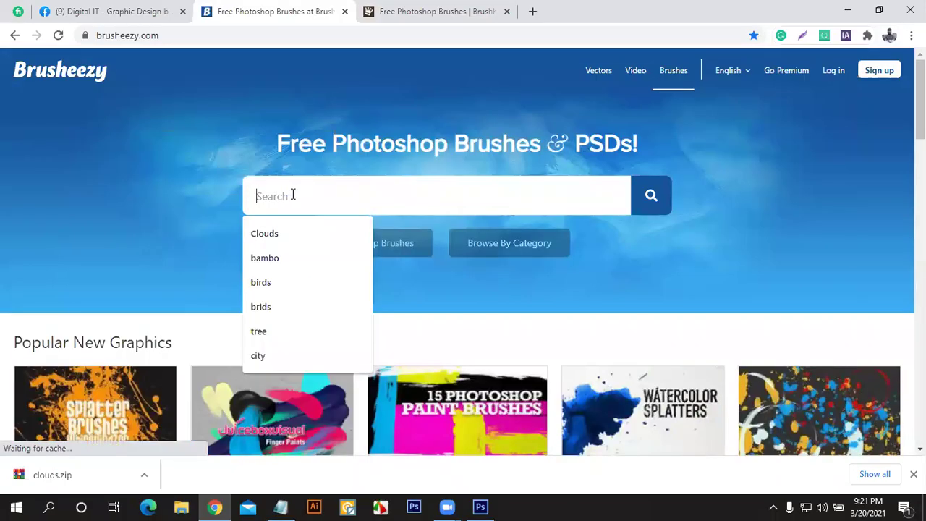
left_click(278, 284)
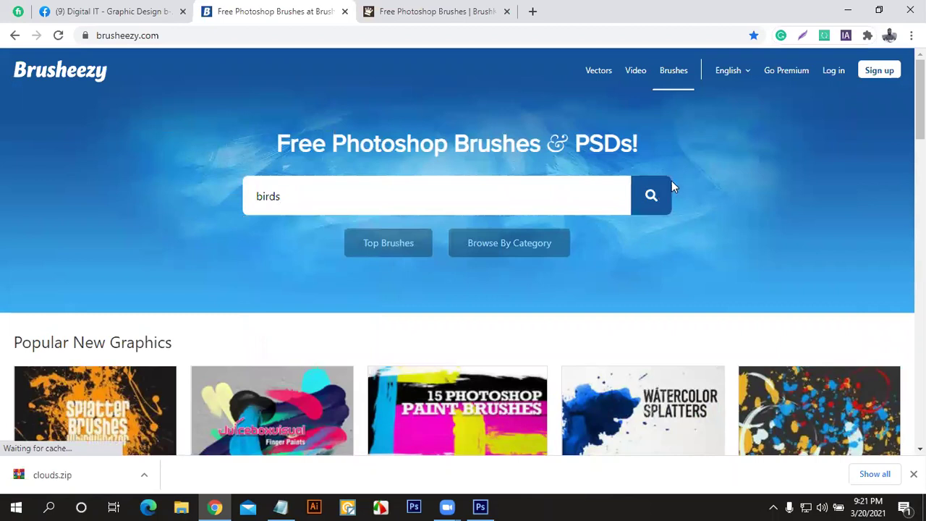
left_click(657, 196)
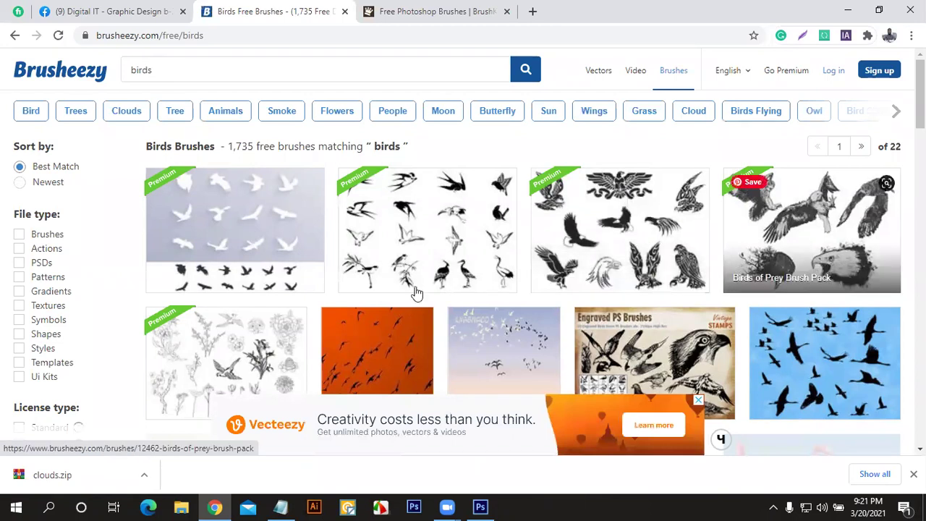
Step: Scroll the birds results and open the 30 Flying Birds pack
scroll(550, 250, "down", 4)
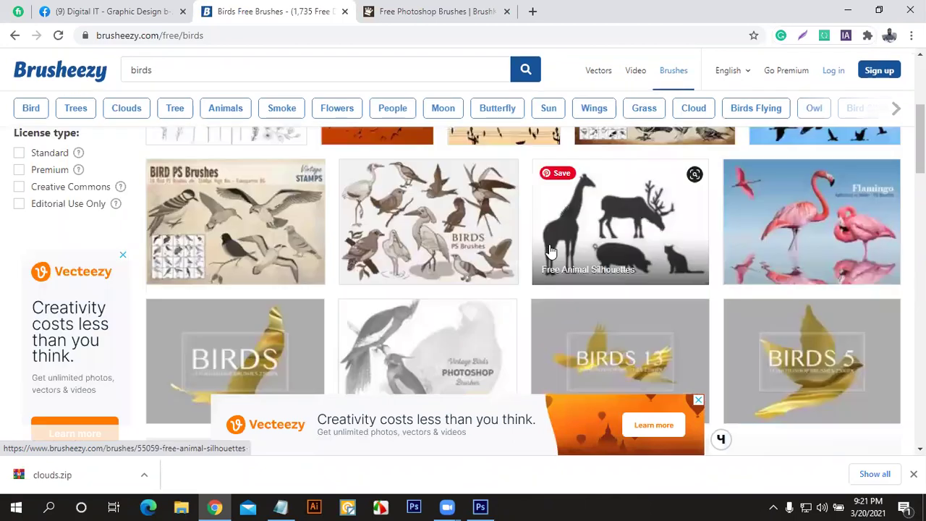
scroll(550, 250, "down", 3)
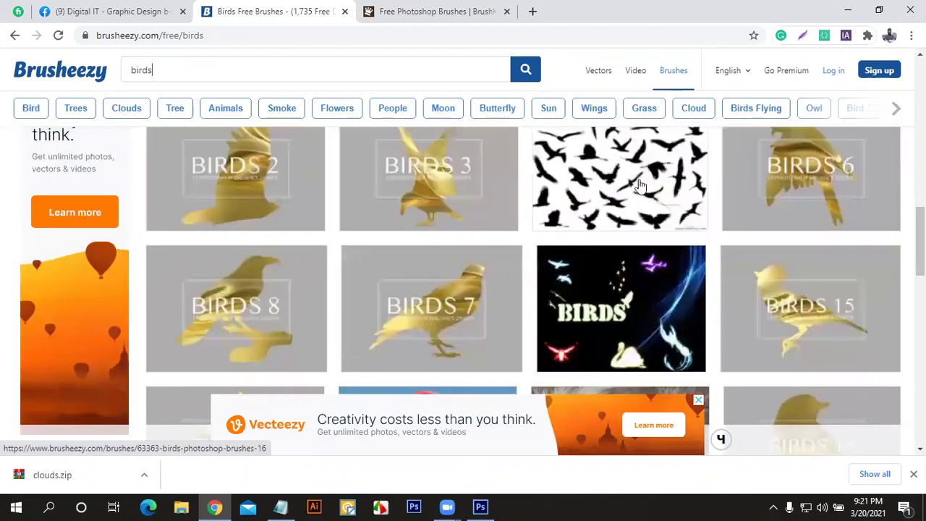
left_click(641, 186)
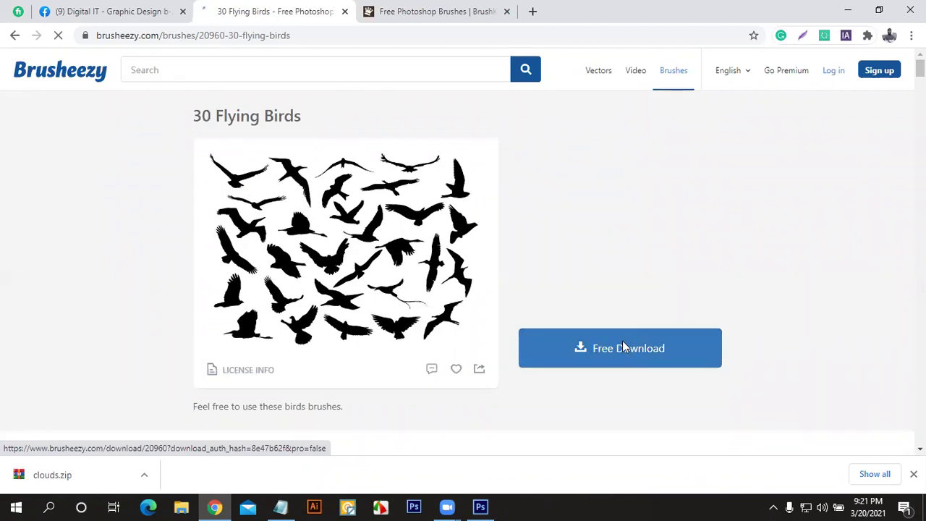
Step: Save the 30_flying_birds_by_idealhut ZIP to the Desktop and enter 'tree' in the site search
left_click(622, 343)
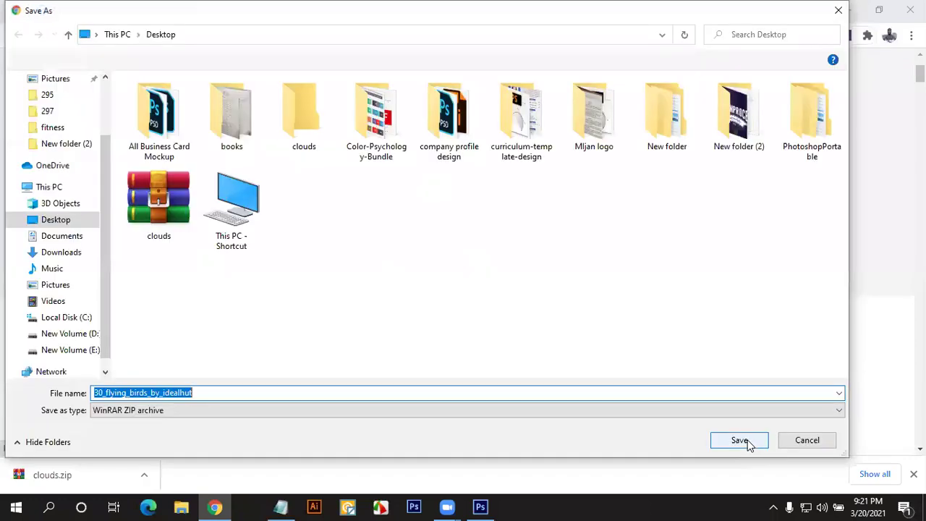
left_click(740, 441)
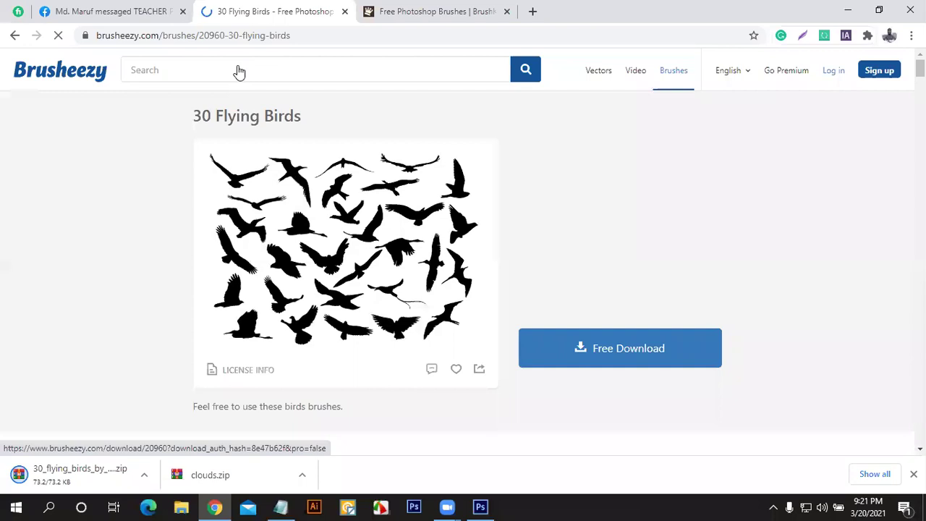
left_click(144, 73)
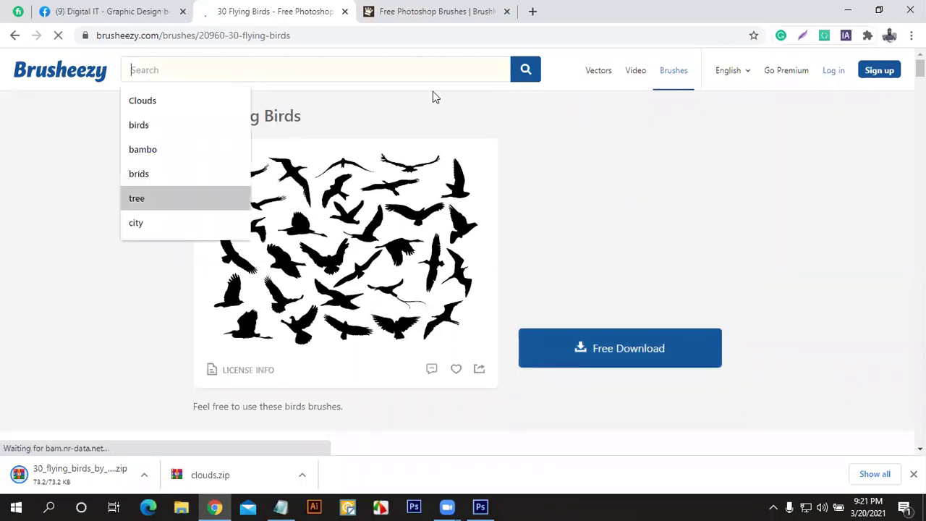
key("Return")
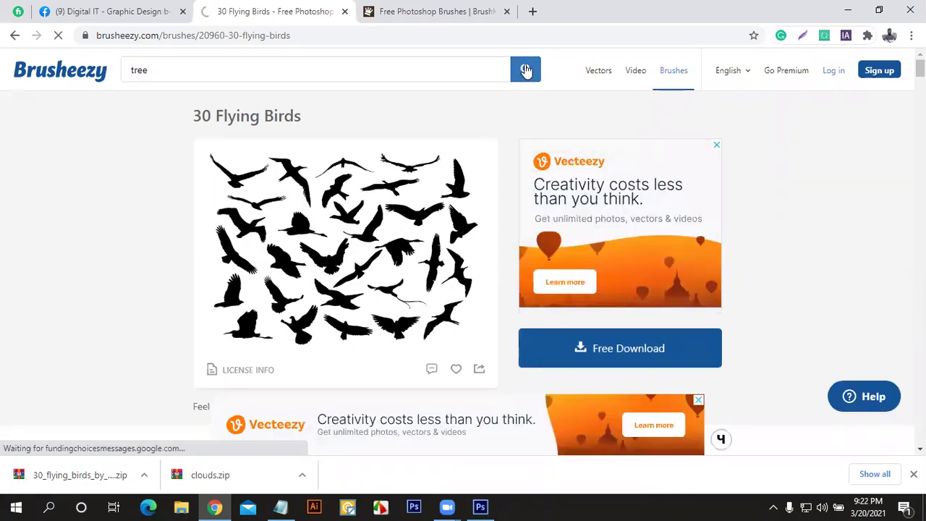
Step: Run the 'tree' search and open the 9 High Resolution Tree Brushes pack
left_click(526, 70)
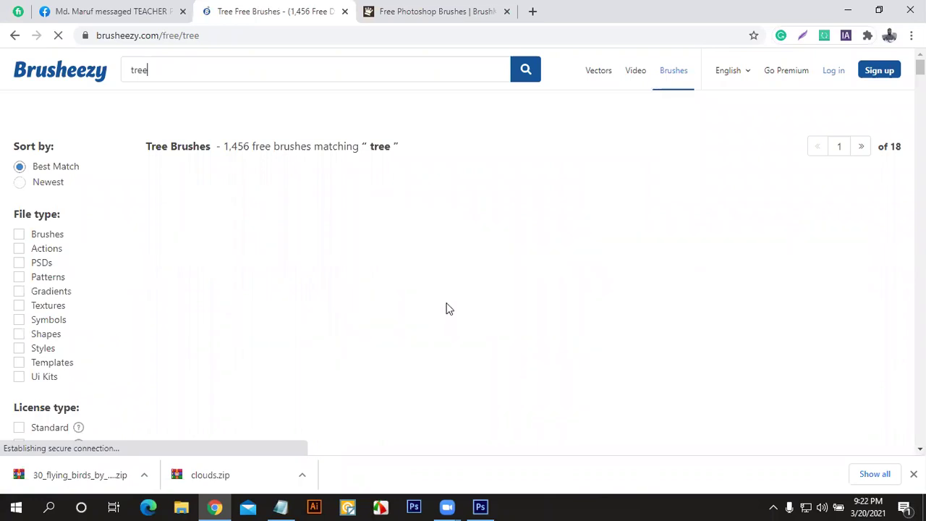
scroll(499, 181, "down", 3)
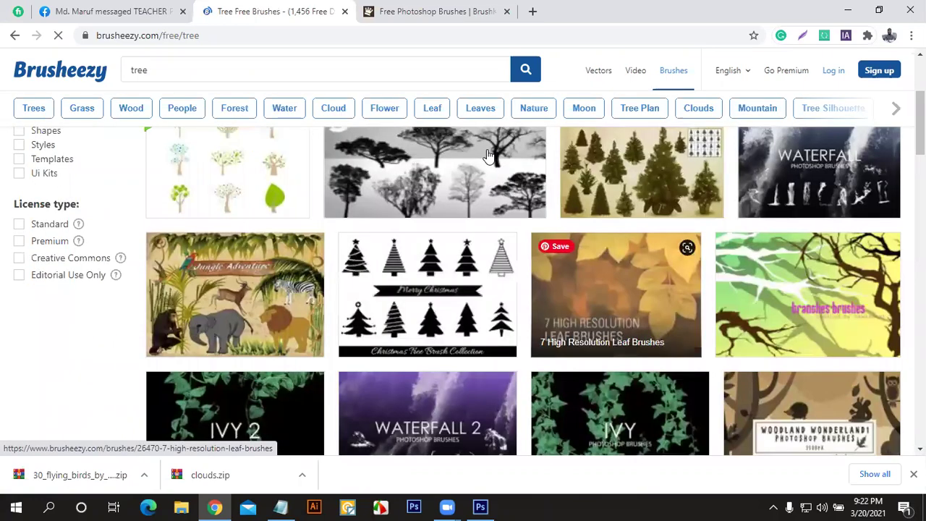
left_click(445, 168)
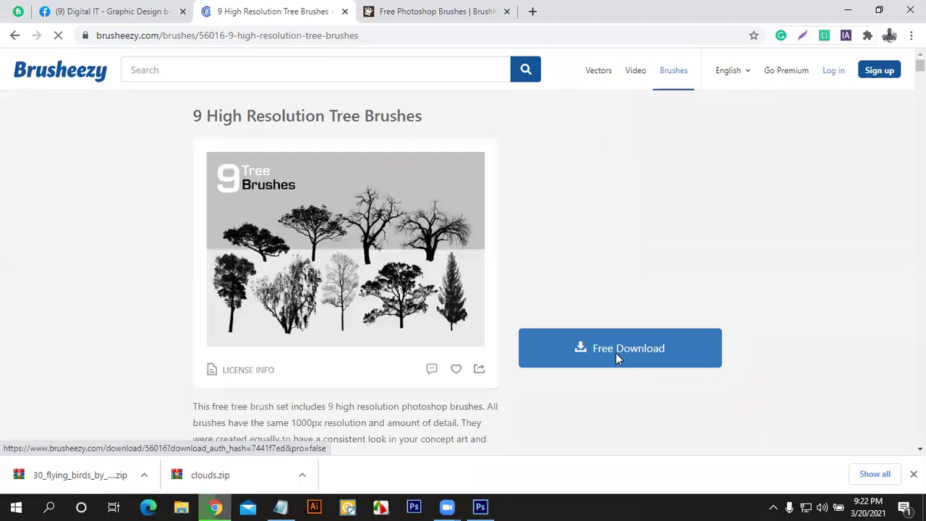
Step: Download and save the 1,332 KB conceptart_tree_br… ZIP of tree brushes
left_click(617, 354)
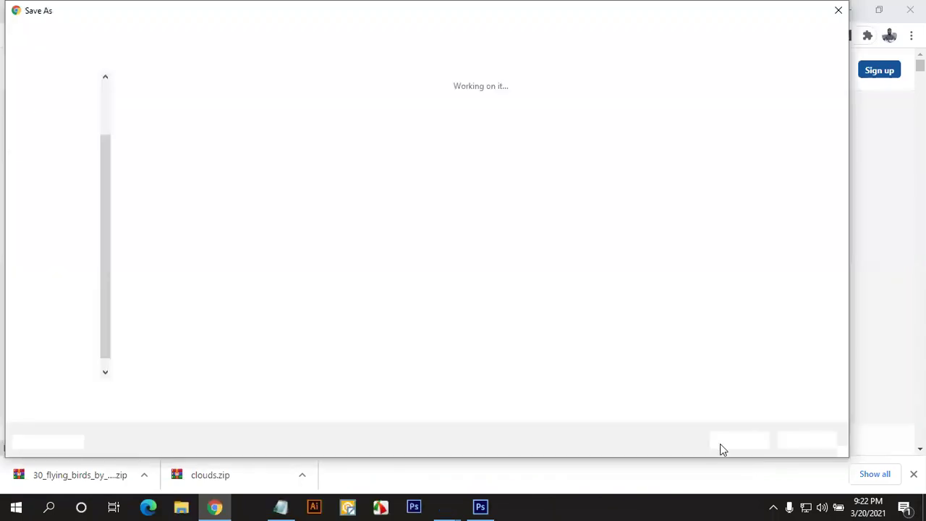
left_click(724, 442)
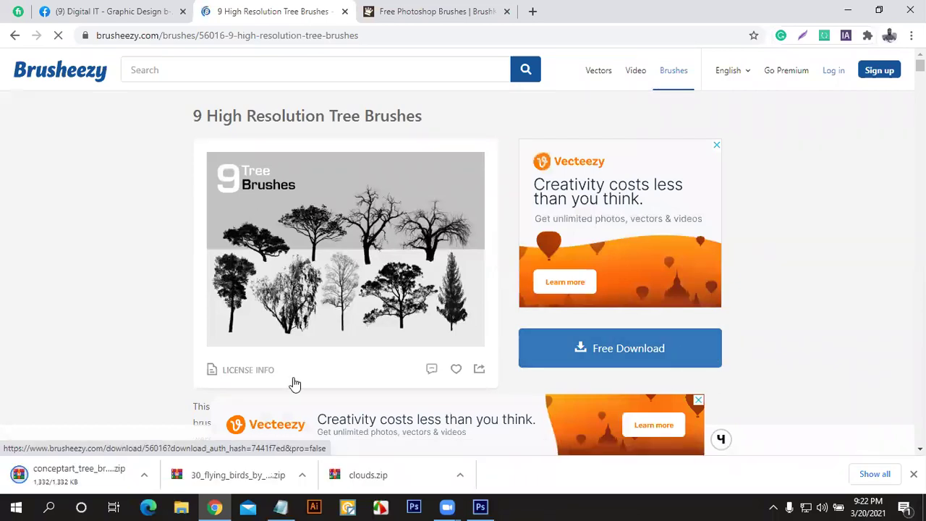
Step: Remove every cookie stored for the Brusheezy site from the site info panel
left_click(85, 38)
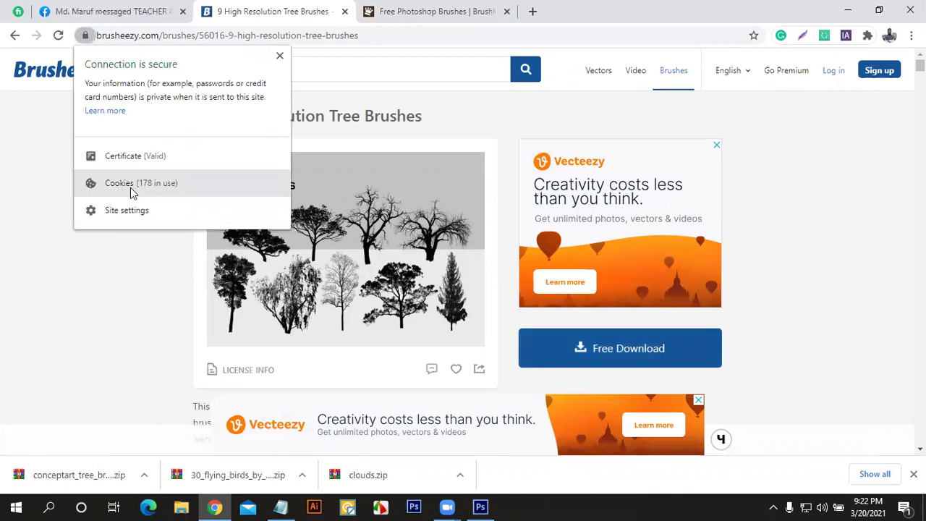
left_click(132, 187)
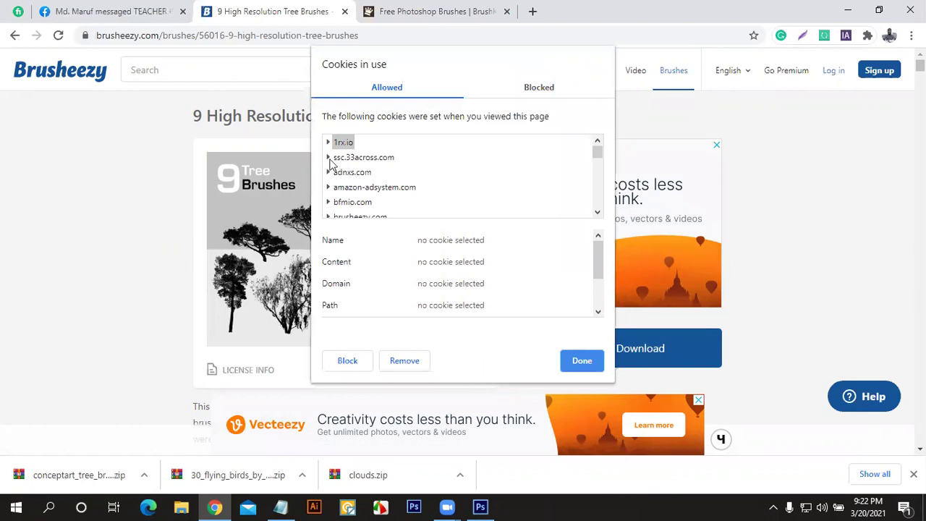
left_click(401, 368)
left_click(399, 365)
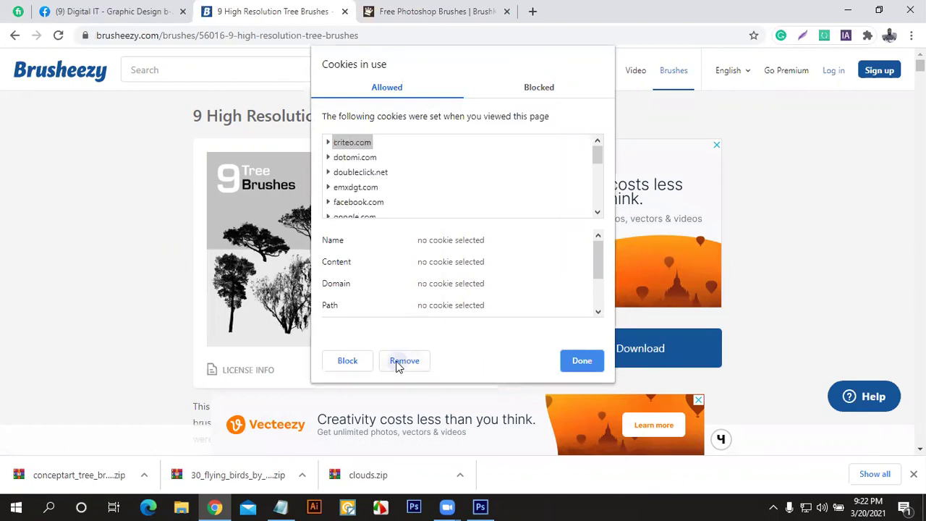
left_click(397, 366)
left_click(398, 367)
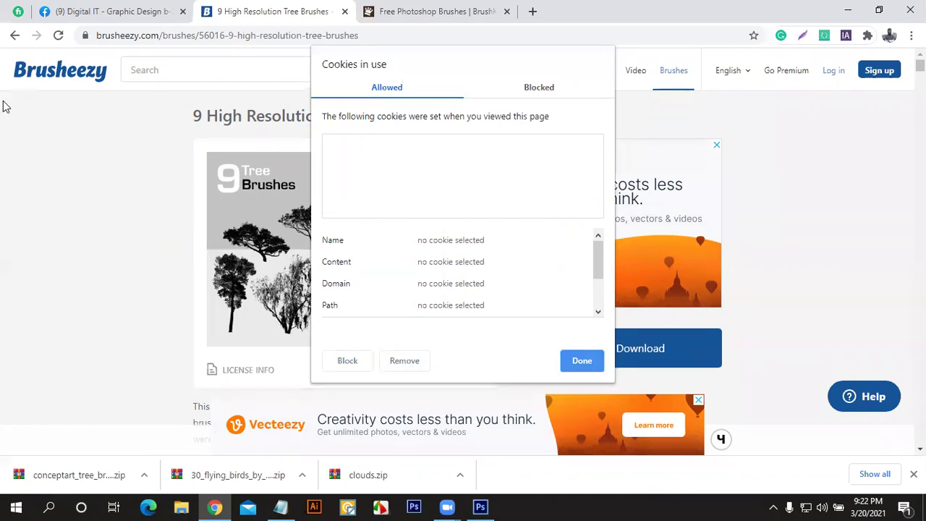
left_click(60, 37)
Step: Reload the page, close the Brusheezy tab and minimize Chrome
left_click(60, 37)
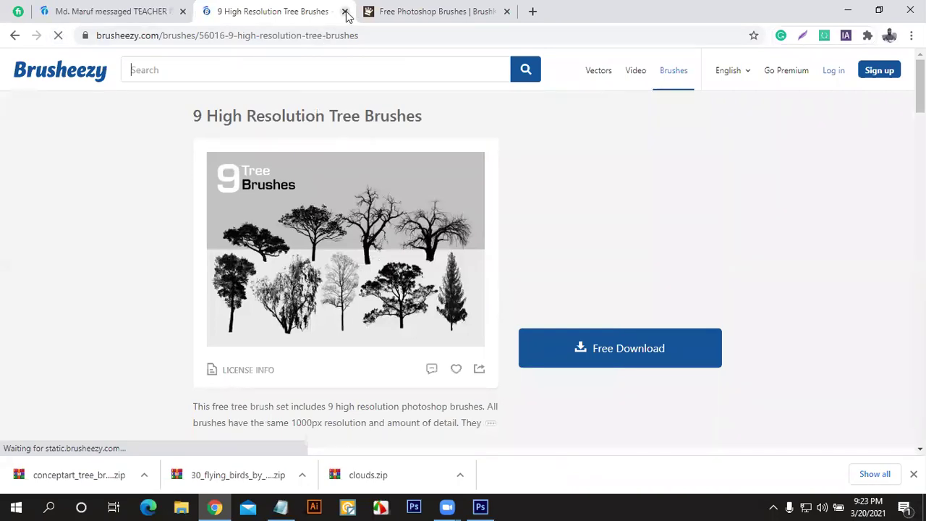
key("ctrl+w")
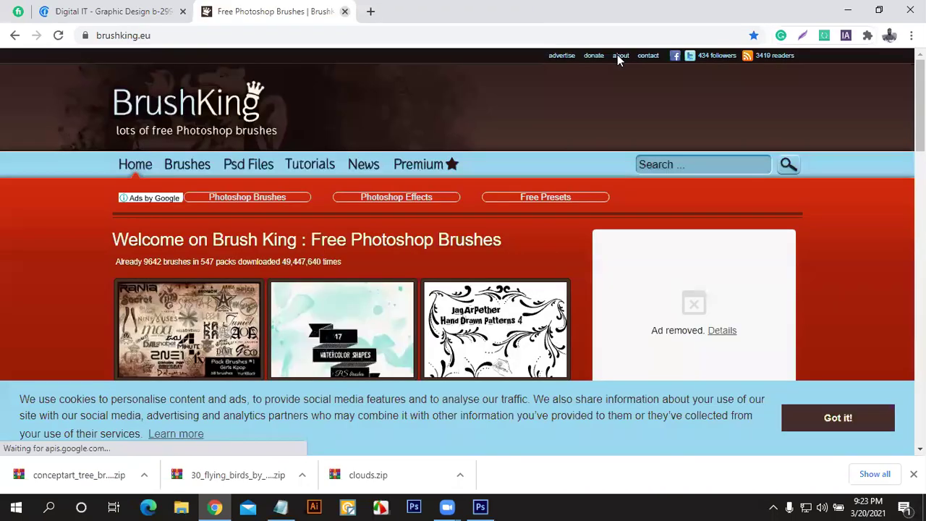
left_click(618, 54)
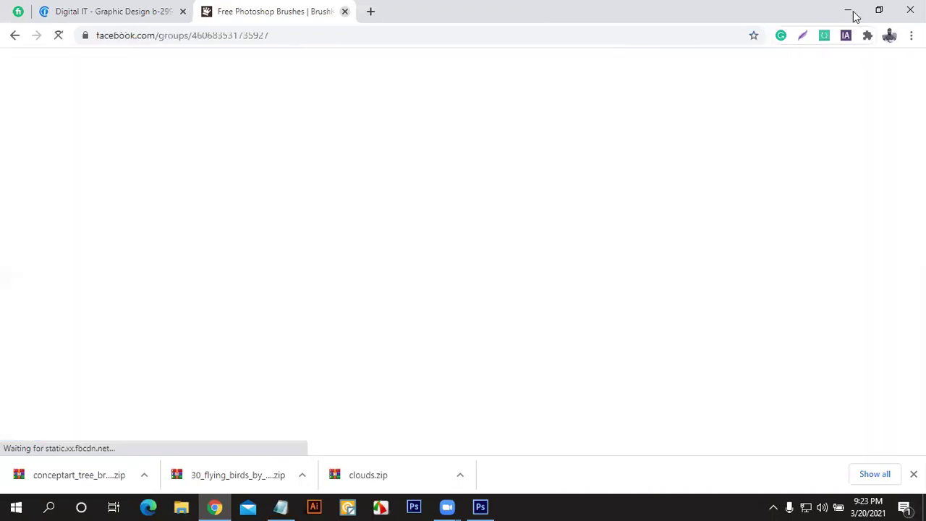
Step: Extract the flying birds brush archive into its own desktop folder
key("super+d")
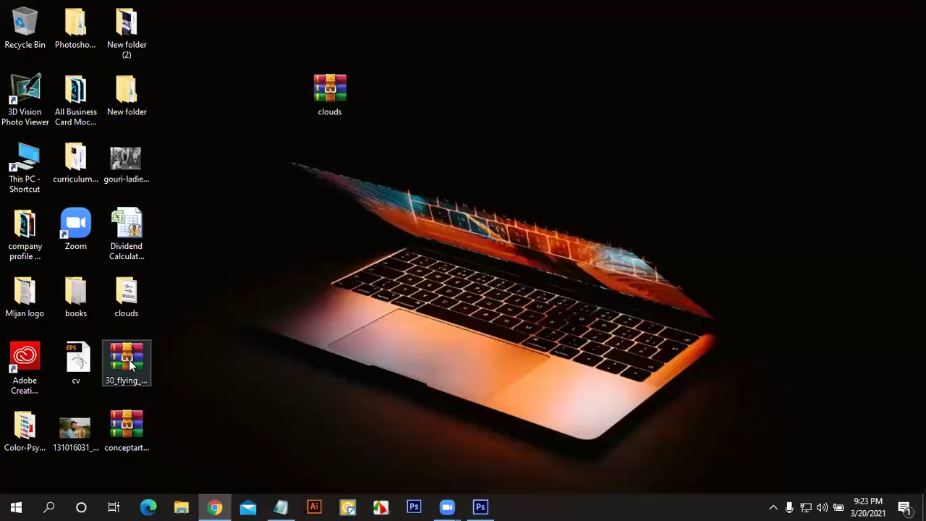
right_click(149, 366)
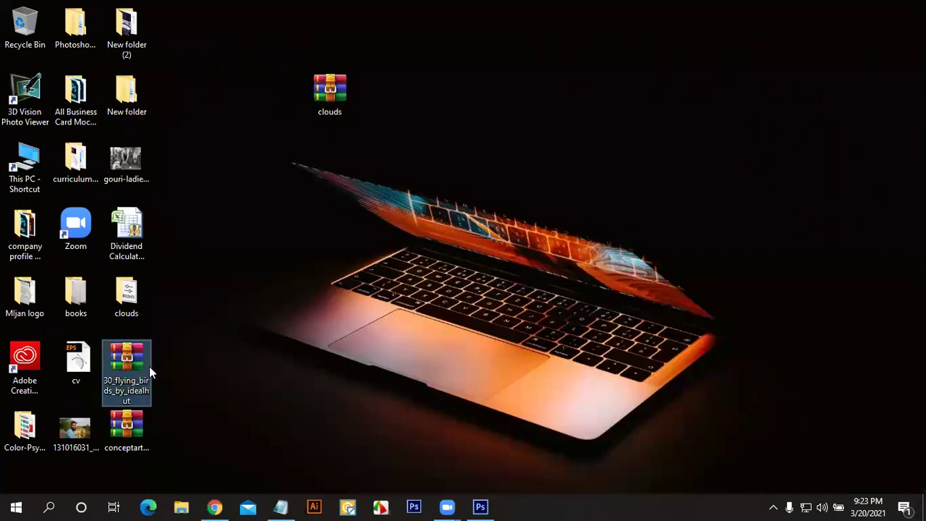
left_click(173, 116)
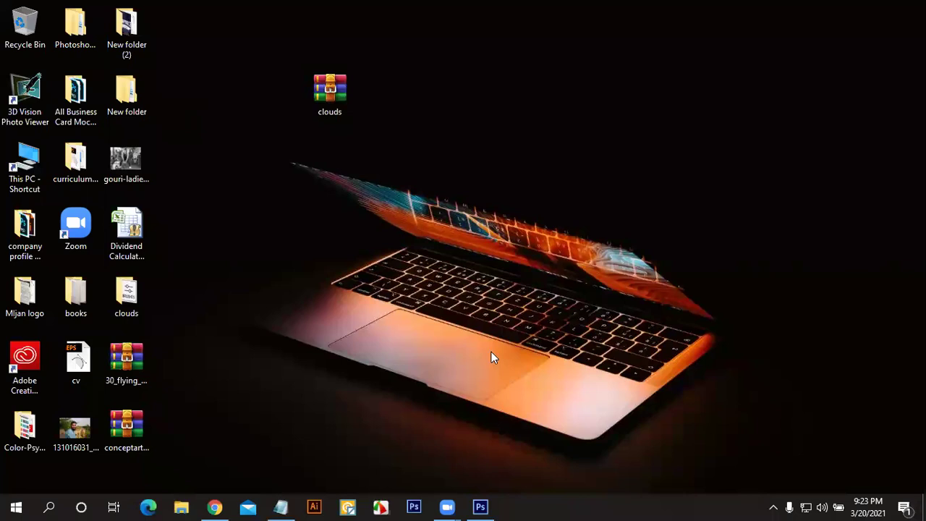
key("Return")
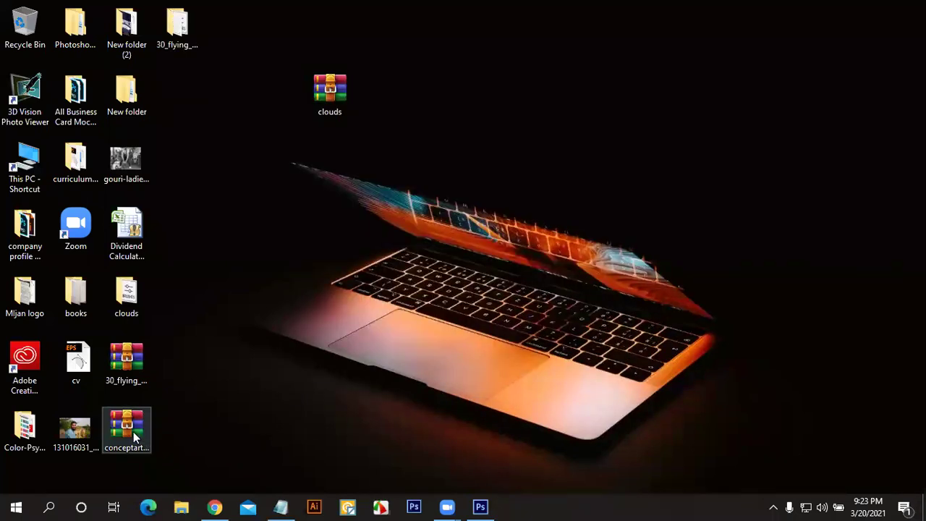
Step: Extract the tree brushes archive, then move all three zip files to the Recycle Bin
double_click(133, 432)
right_click(133, 431)
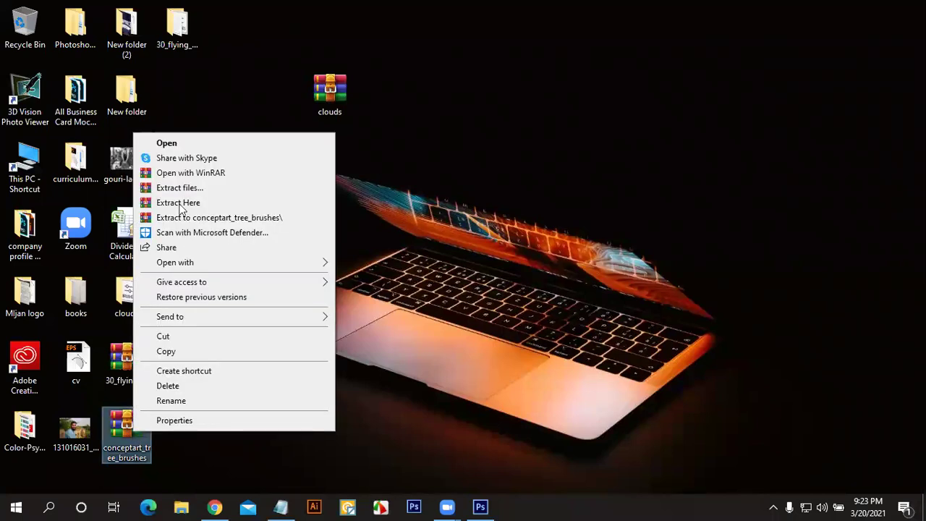
left_click(312, 373)
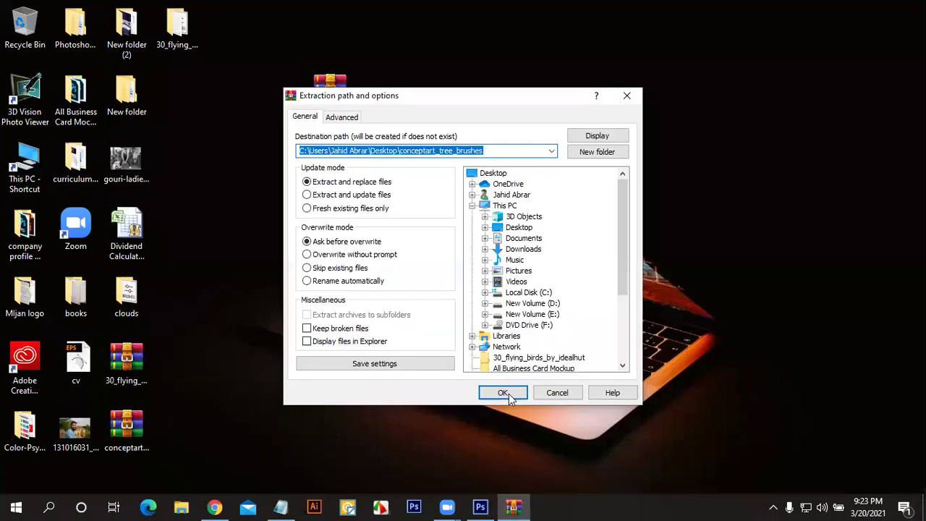
key("Return")
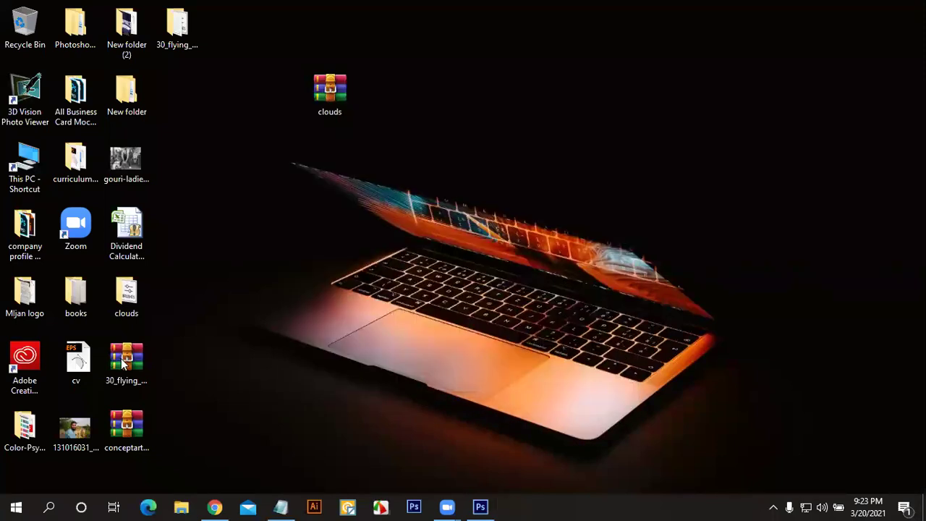
left_click_drag(40, 196, 18, 20)
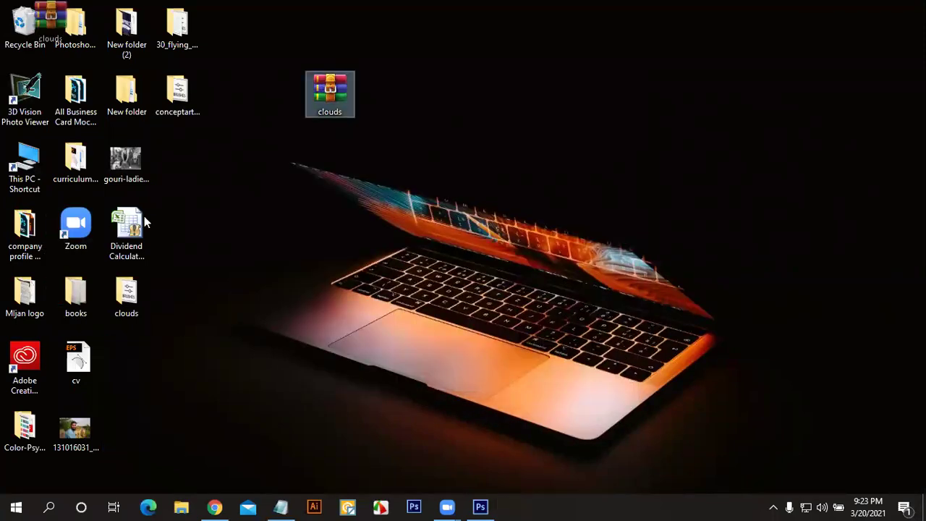
Step: Search Google in a new tab for 'landscape design by brush tool photoshop'
left_click(215, 507)
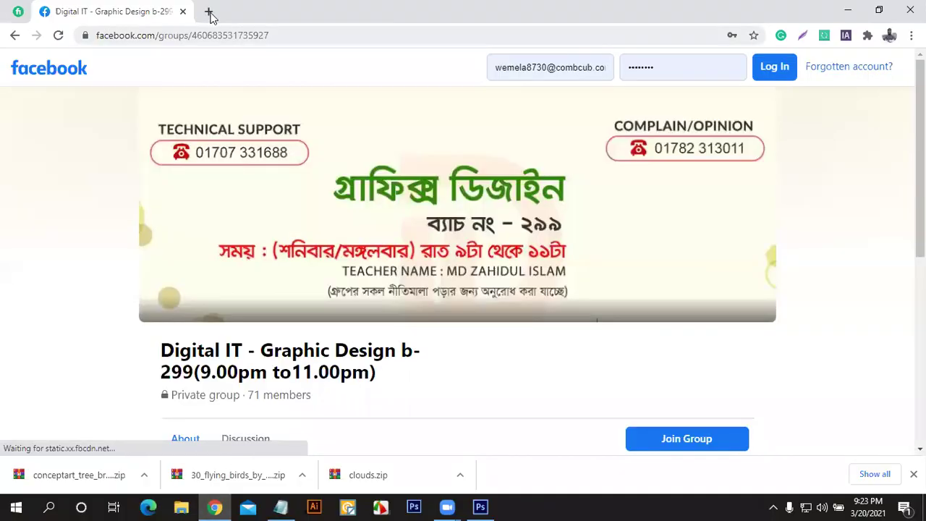
left_click(208, 11)
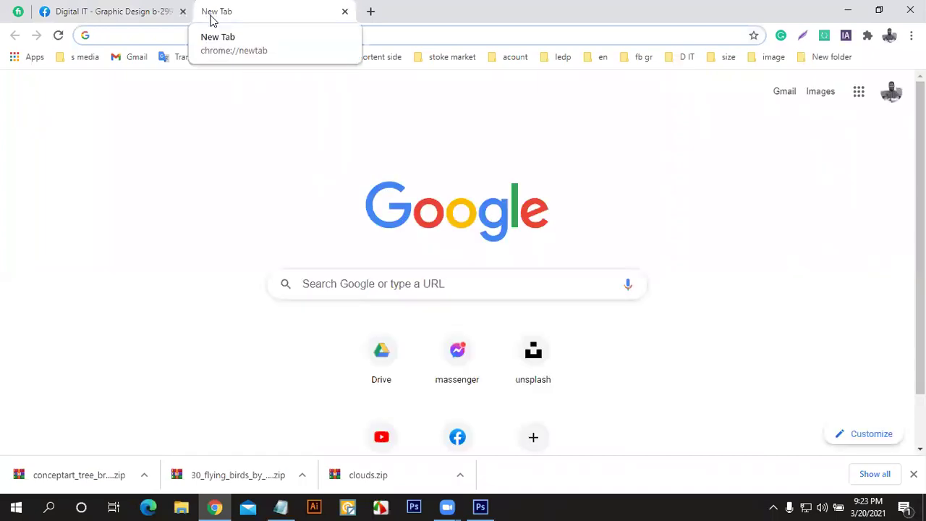
type("la")
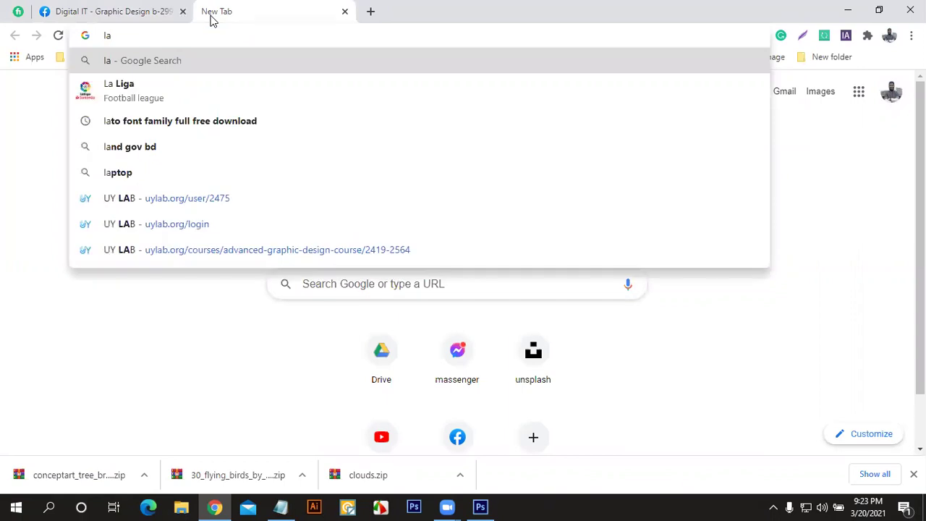
type("nd")
key("Down")
key("Down")
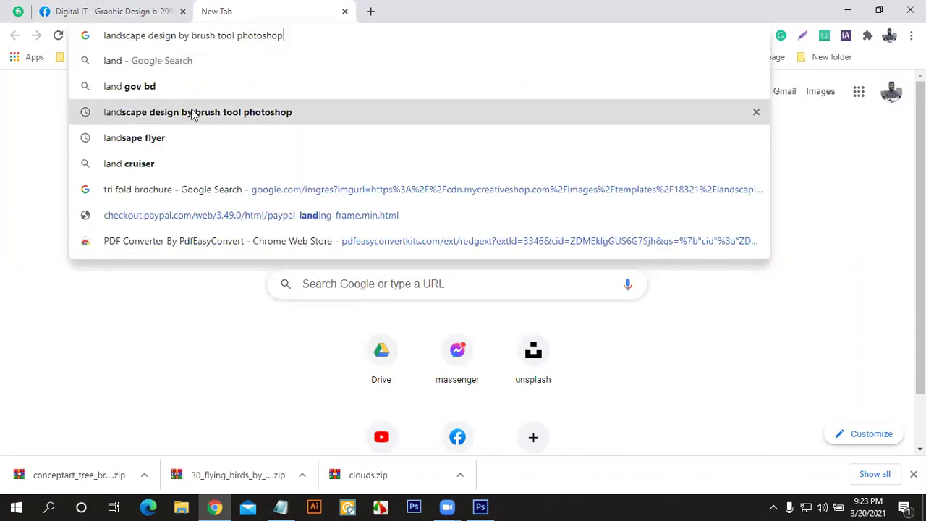
key("Return")
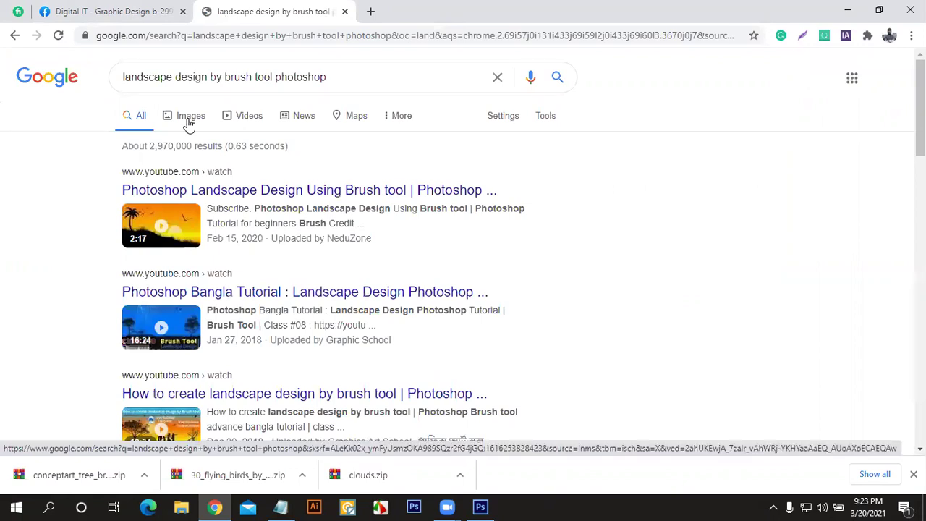
Step: Browse the image results, then switch back to Photoshop's blank canvas
left_click(188, 125)
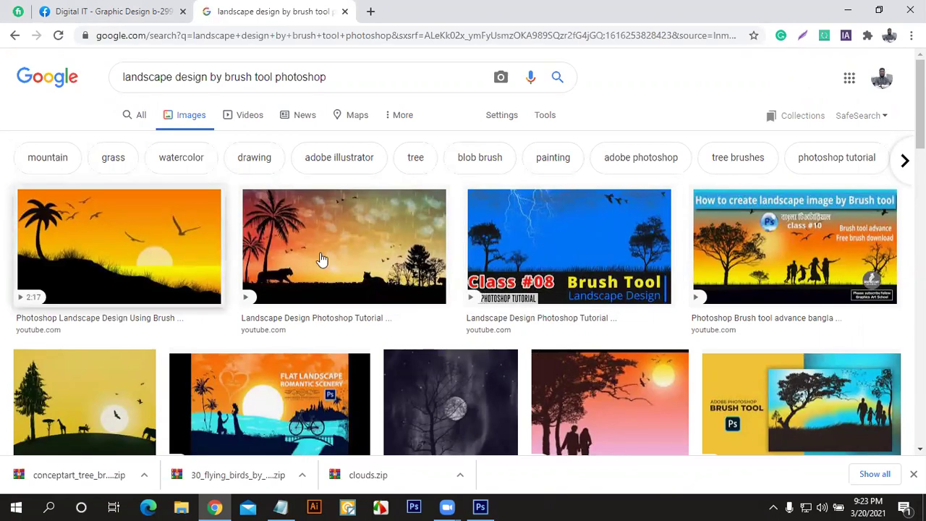
mouse_move(344, 246)
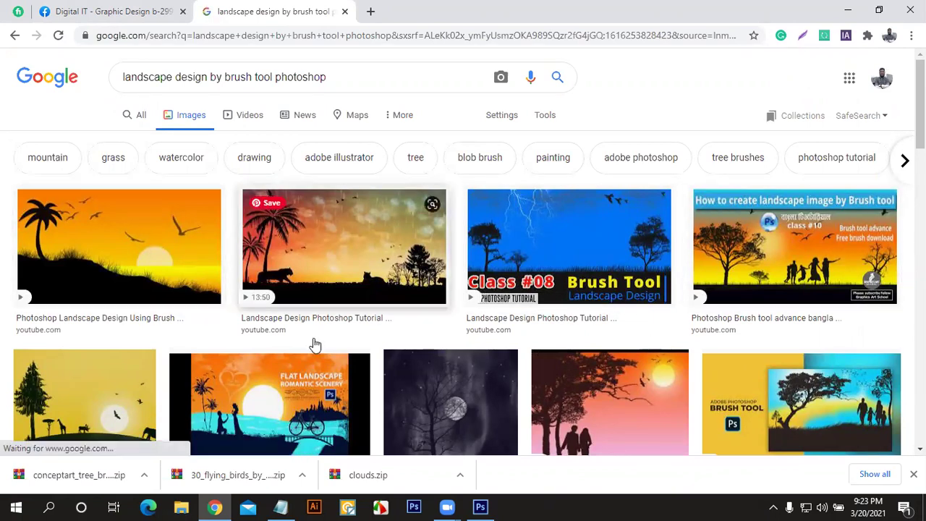
scroll(311, 332, "down", 3)
scroll(643, 296, "down", 4)
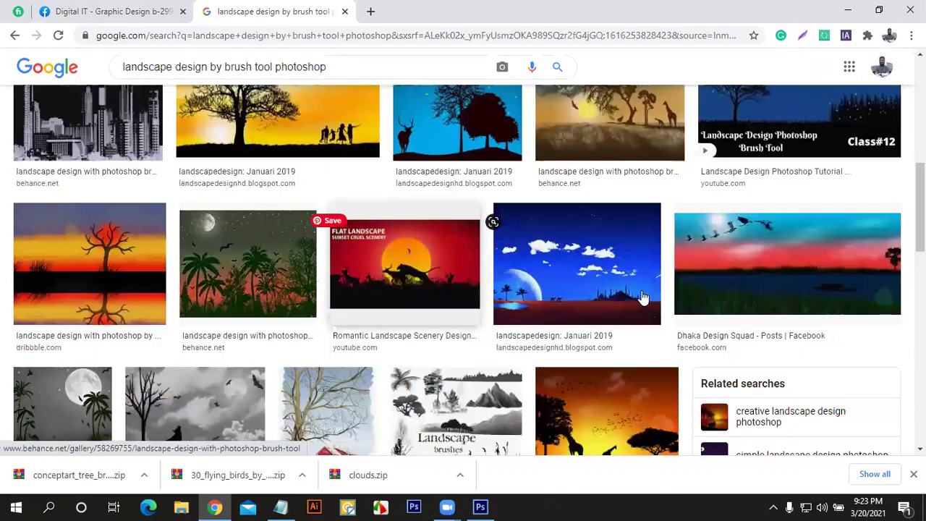
scroll(275, 229, "down", 5)
scroll(416, 334, "up", 4)
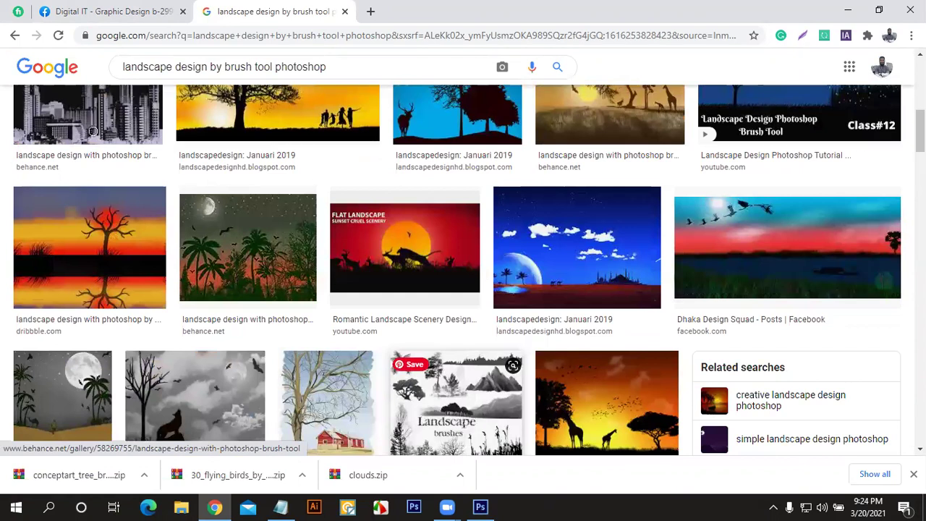
key("alt+Tab")
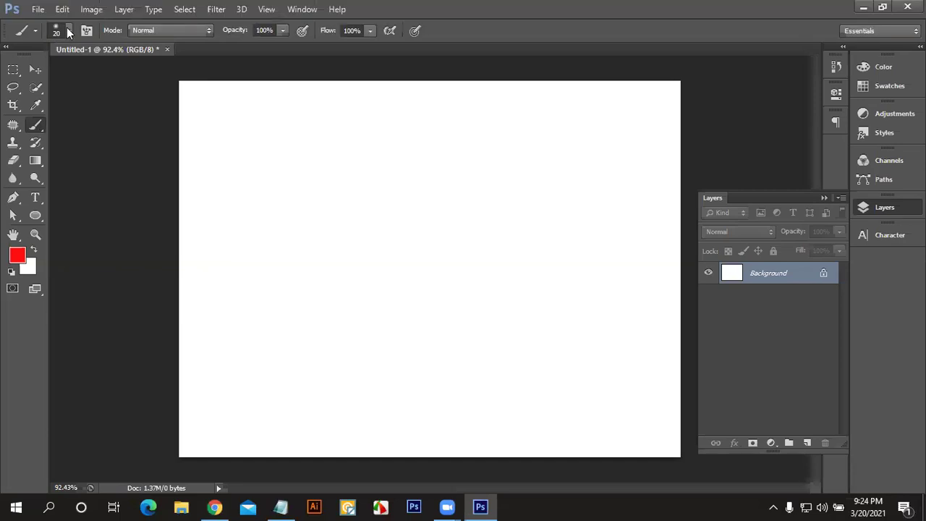
Step: Load clouds.abr from the Desktop's clouds folder into the brush presets, adding 1132–2500 px cloud brushes
left_click(61, 33)
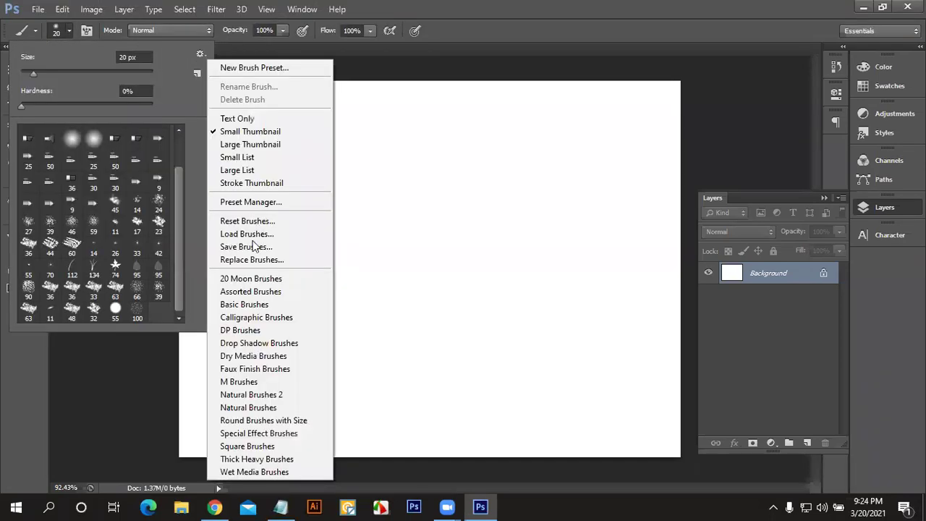
left_click(258, 237)
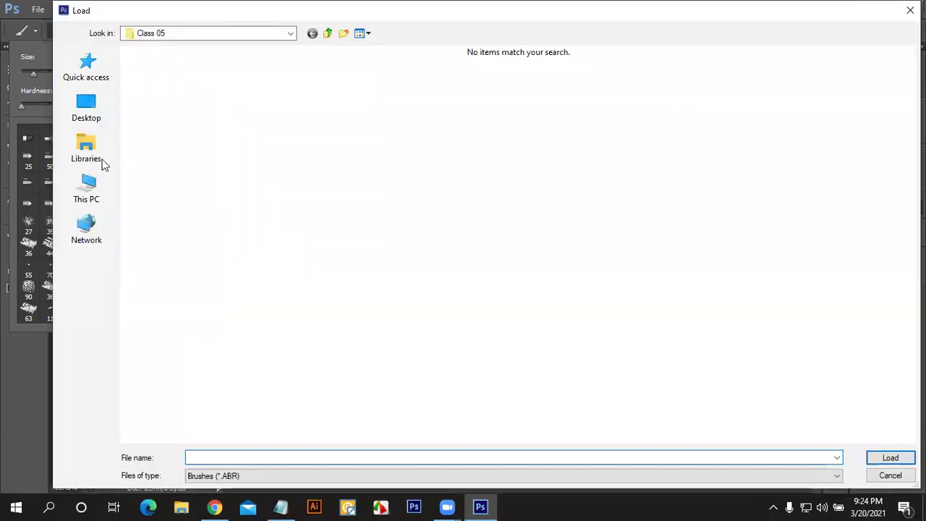
left_click(81, 109)
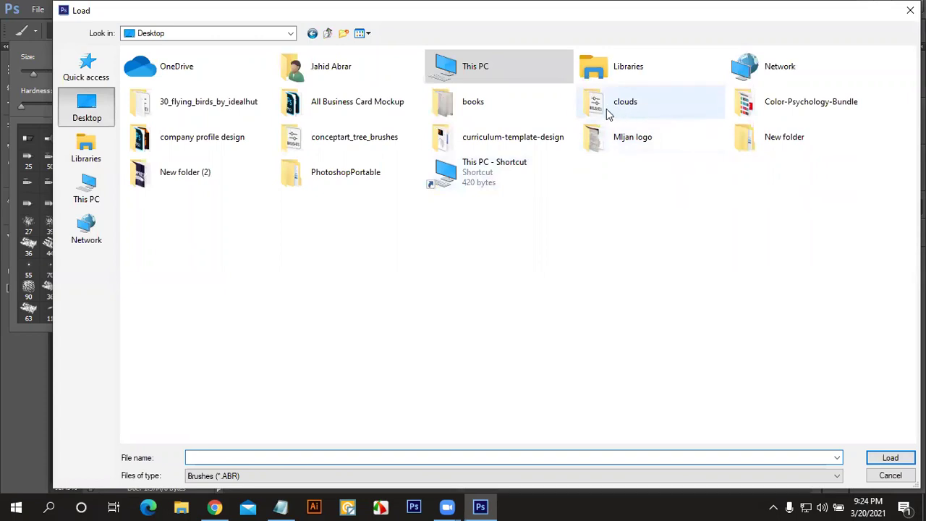
double_click(606, 114)
left_click(203, 72)
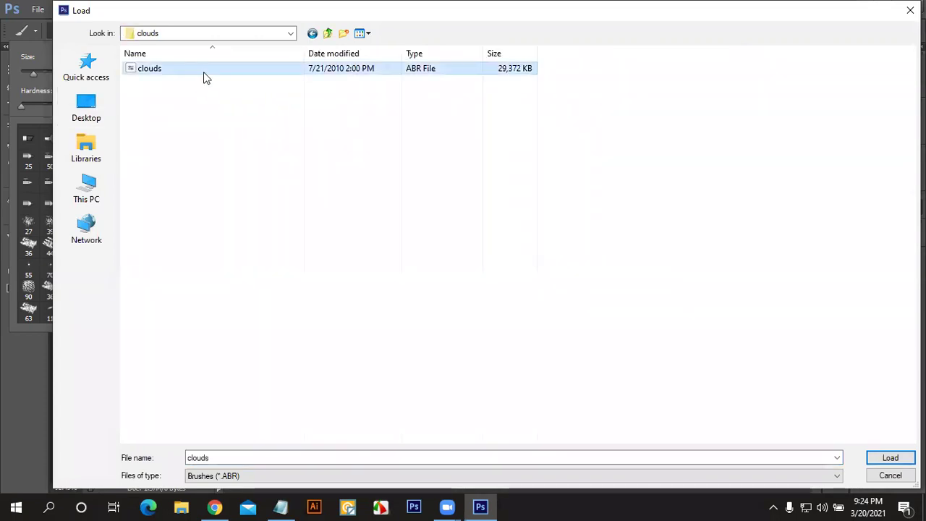
left_click(890, 459)
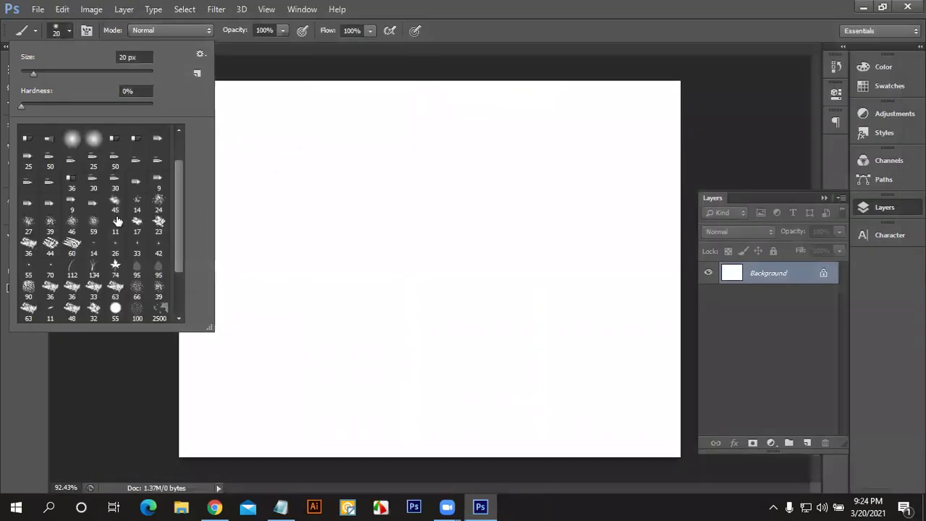
scroll(128, 263, "down", 3)
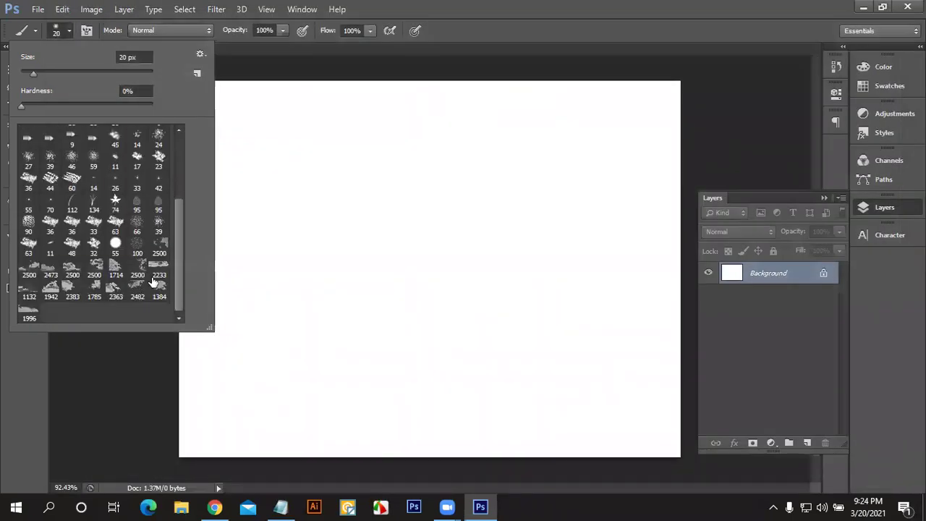
Step: Load the brush file from the Desktop's conceptart_tree_brushes folder into the presets
left_click(197, 61)
left_click(254, 236)
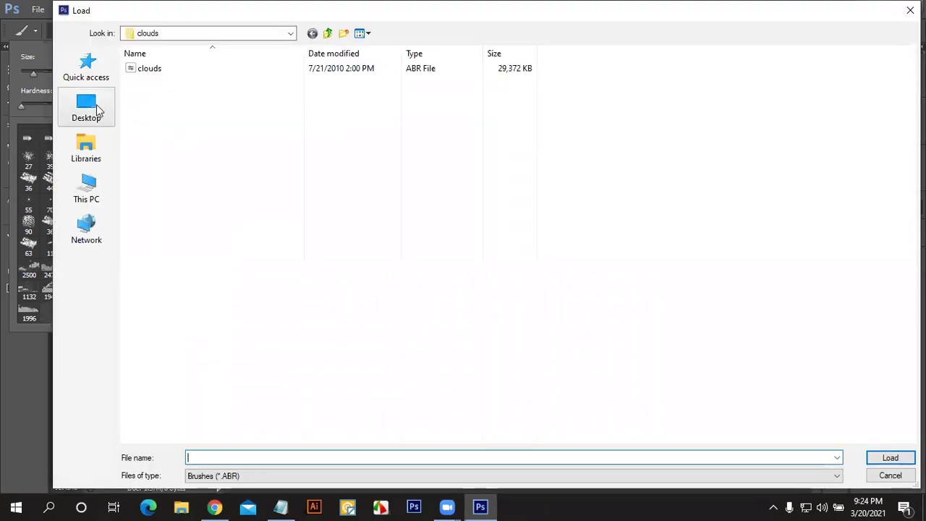
left_click(99, 109)
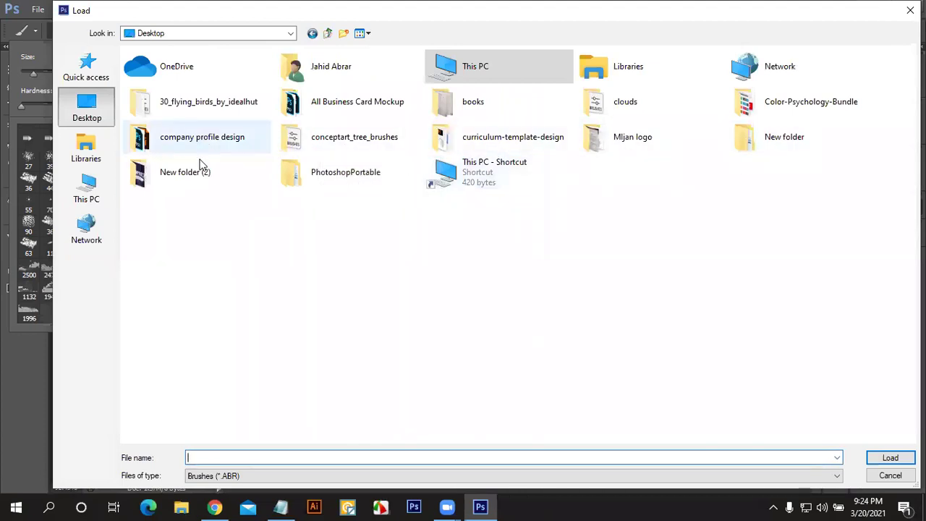
double_click(331, 147)
left_click(197, 82)
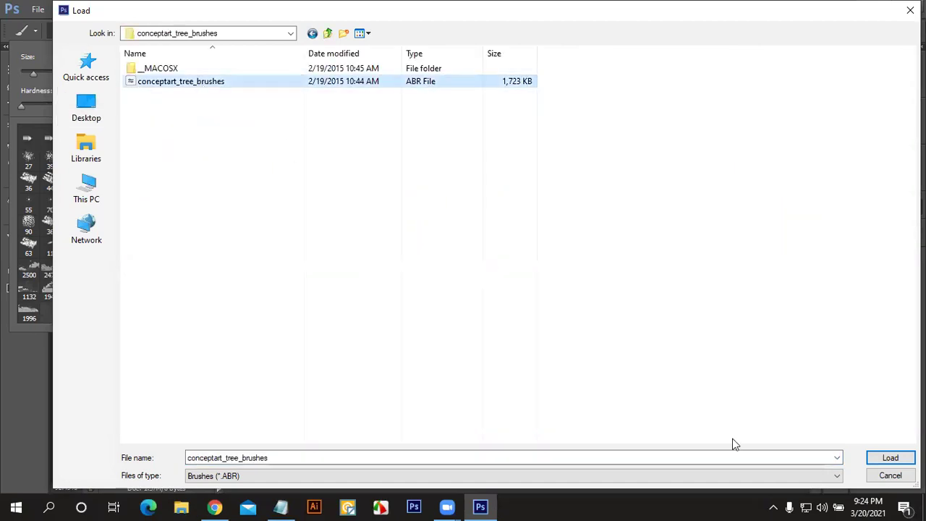
left_click(890, 458)
Step: Select a 1000 px tree brush, test-stamp it on the canvas, and undo the stamp
scroll(139, 265, "down", 1)
left_click(73, 289)
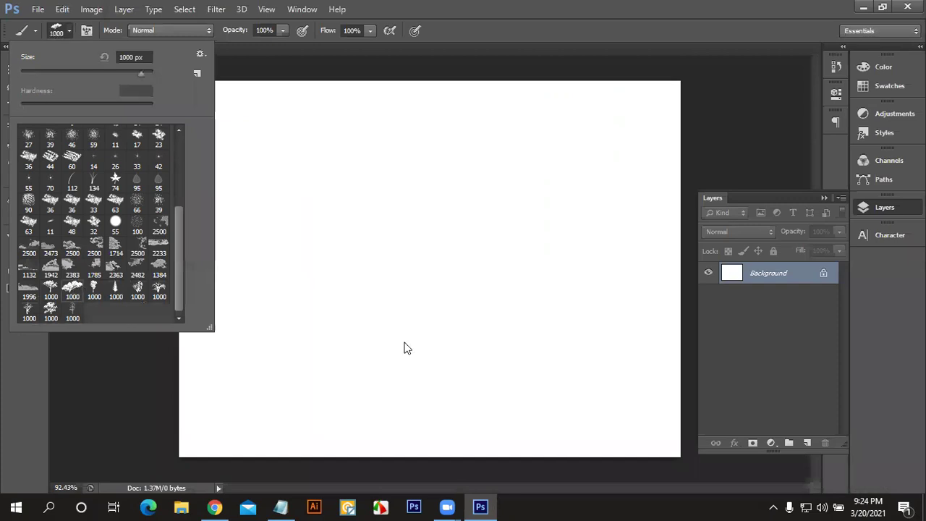
left_click(456, 284)
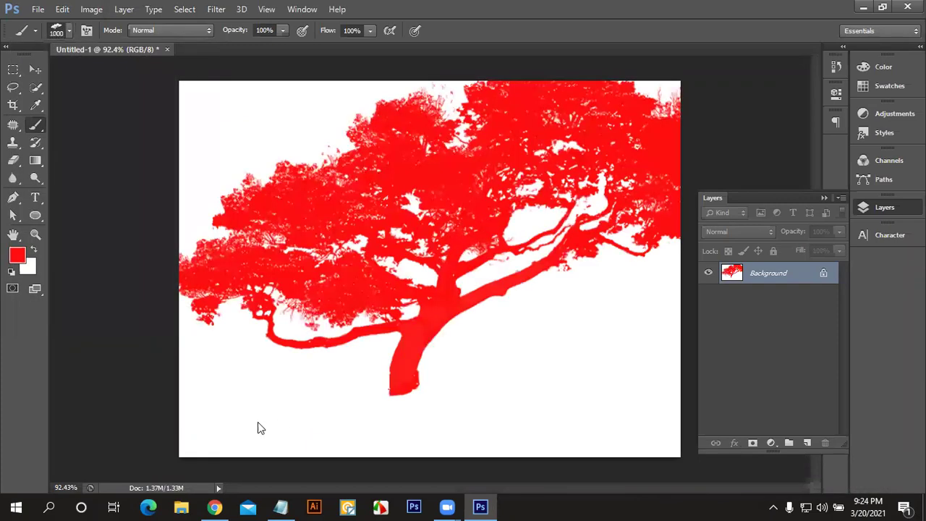
key("ctrl+z")
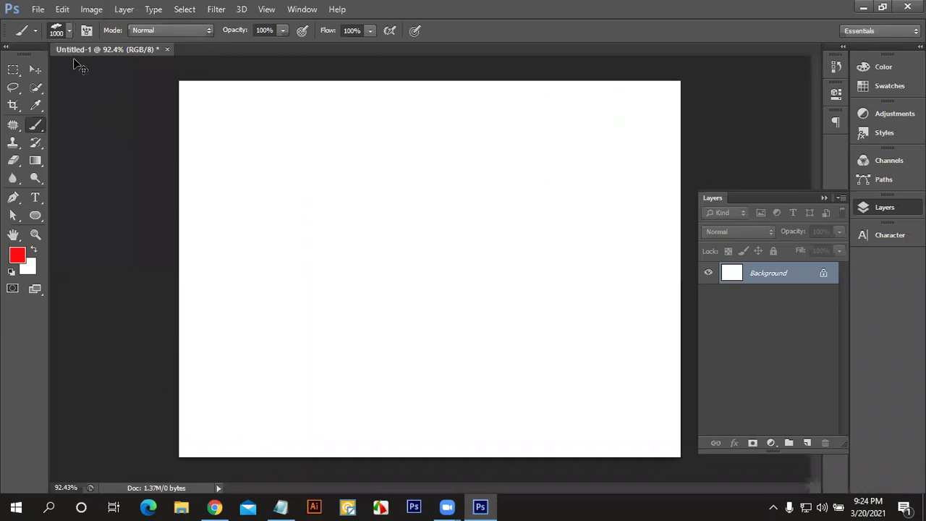
Step: Review the brush preset list with the appended clouds and conceptart tree brushes
left_click(37, 10)
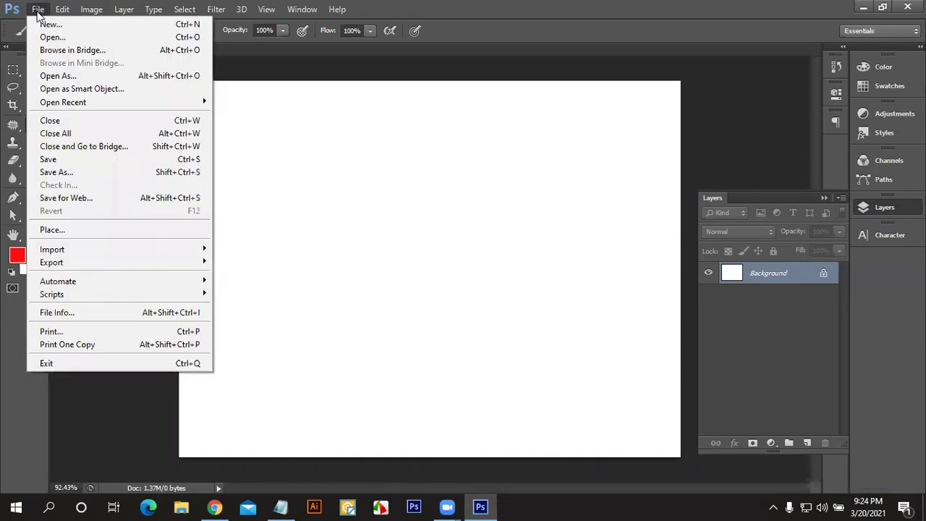
left_click(38, 9)
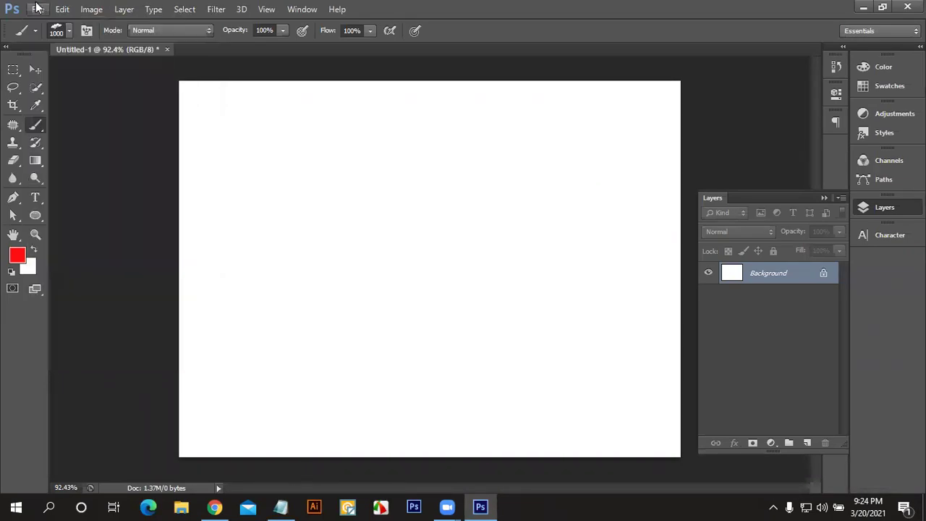
left_click(69, 31)
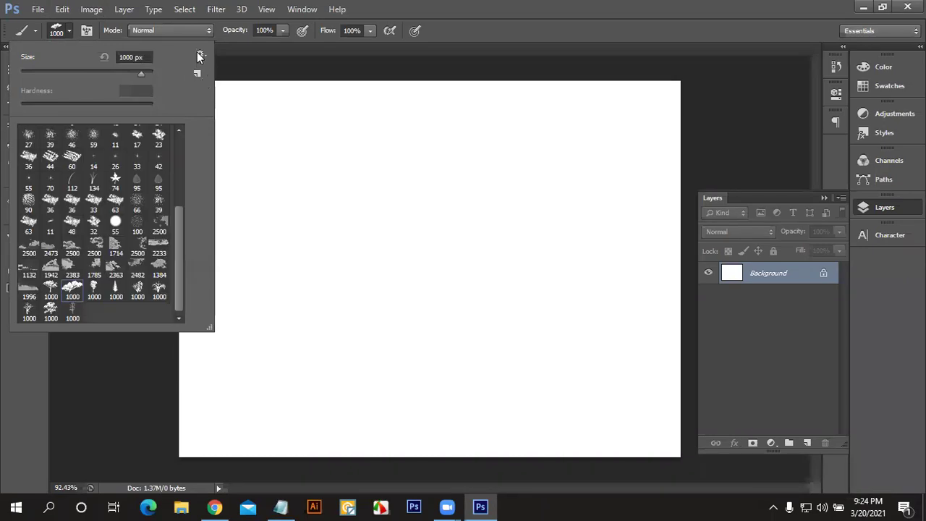
left_click(200, 57)
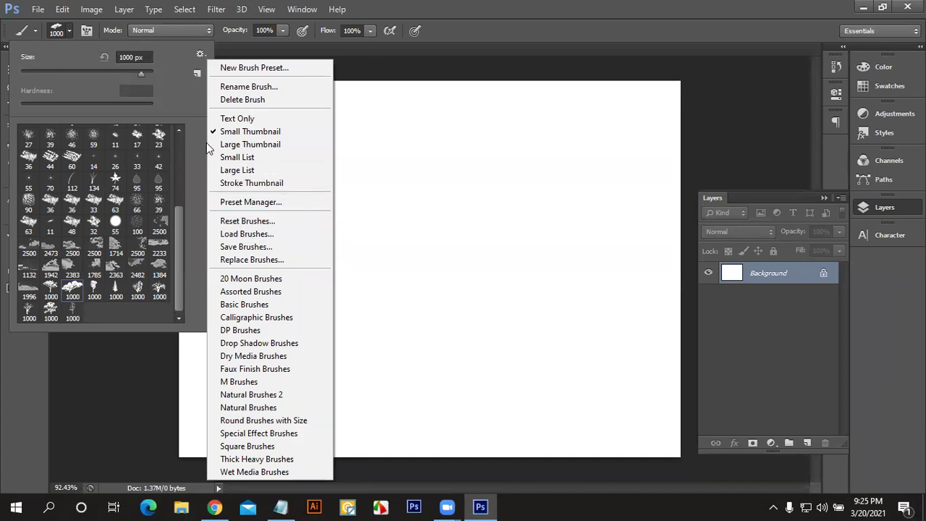
left_click(397, 75)
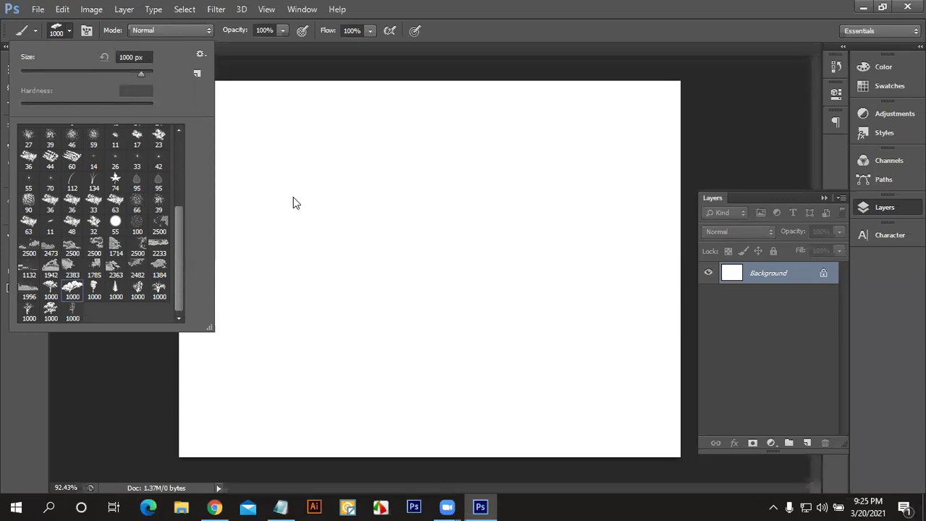
Step: Close the brush preset picker and minimize Photoshop to reveal the desktop
left_click(75, 33)
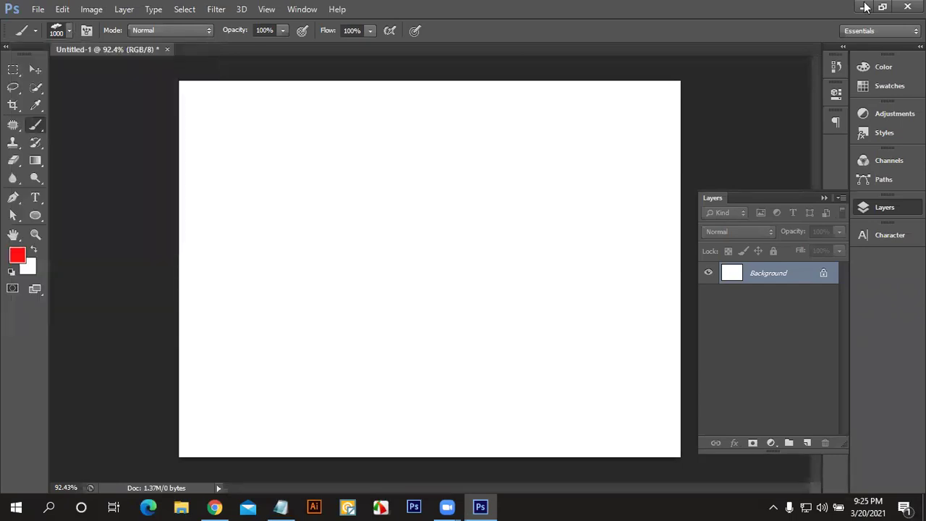
left_click(866, 7)
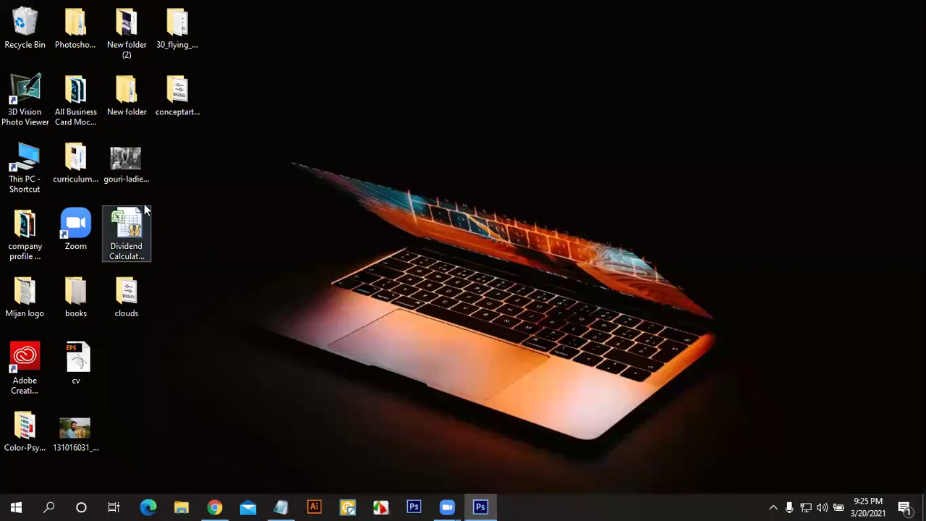
Step: Open the conceptart folder and copy the conceptart_tree_brushes ABR file
double_click(177, 96)
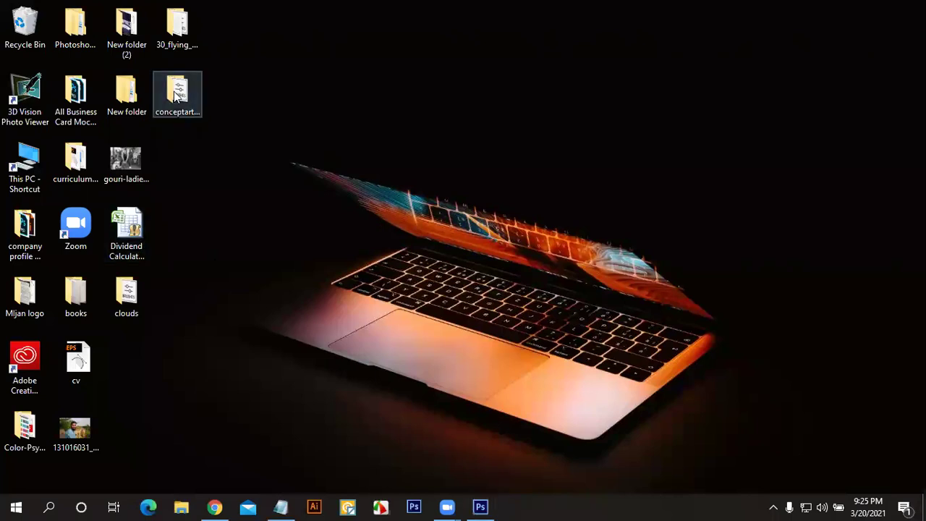
double_click(177, 97)
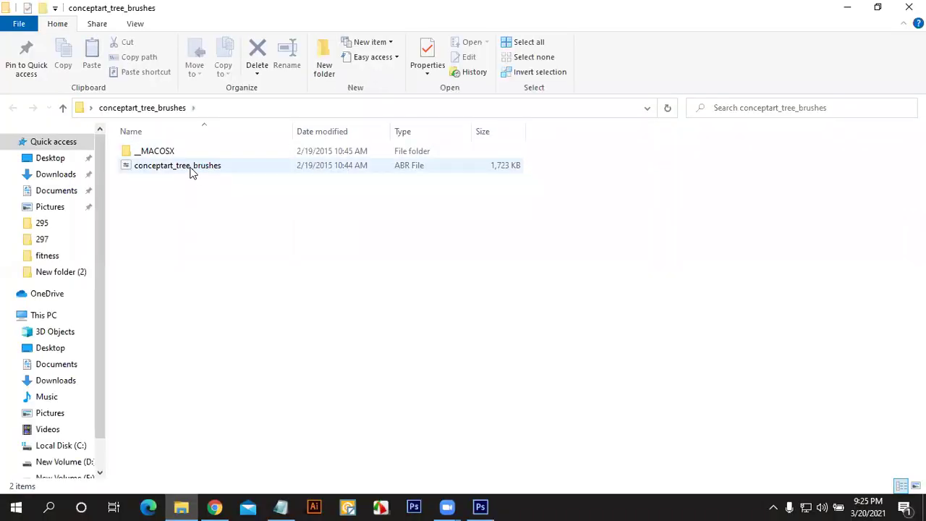
double_click(191, 170)
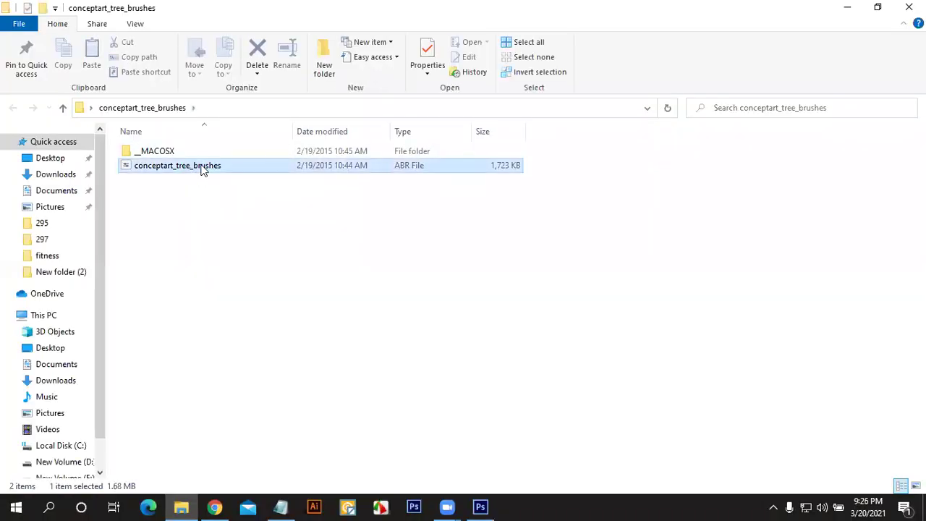
right_click(232, 165)
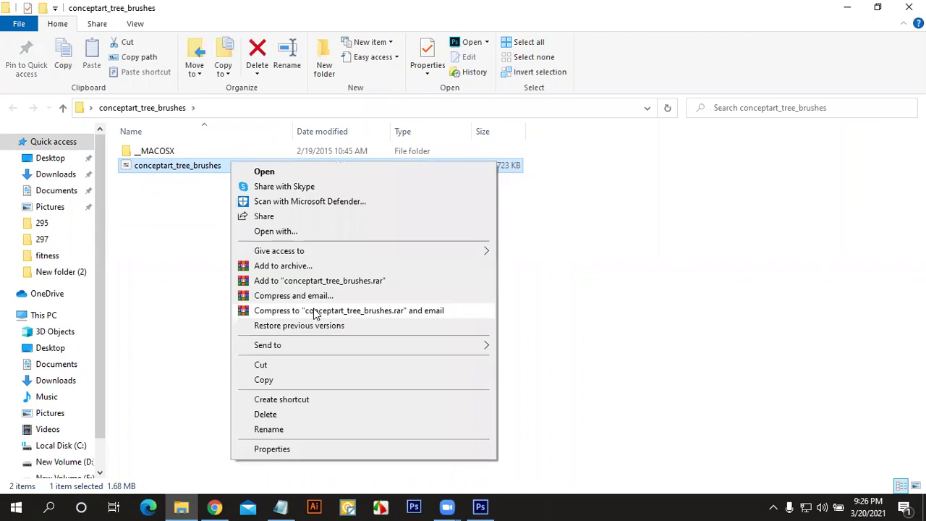
left_click(161, 209)
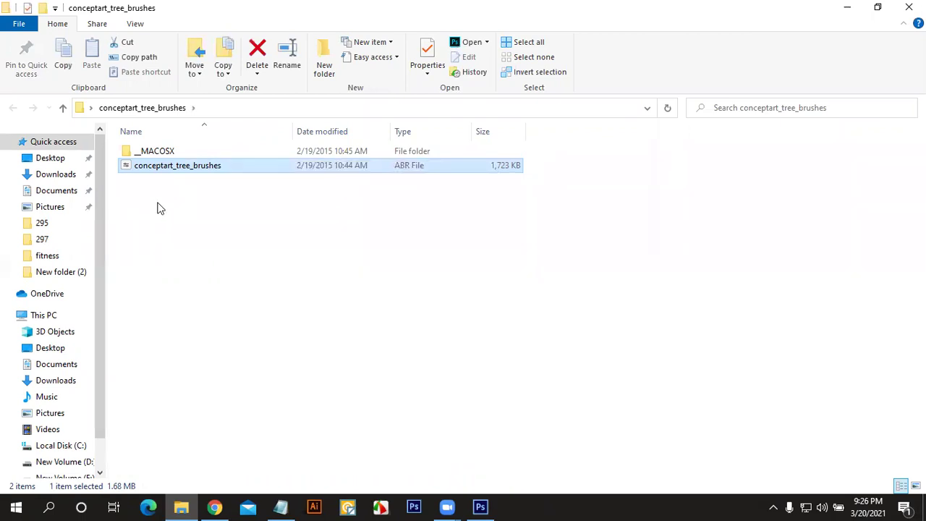
right_click(186, 166)
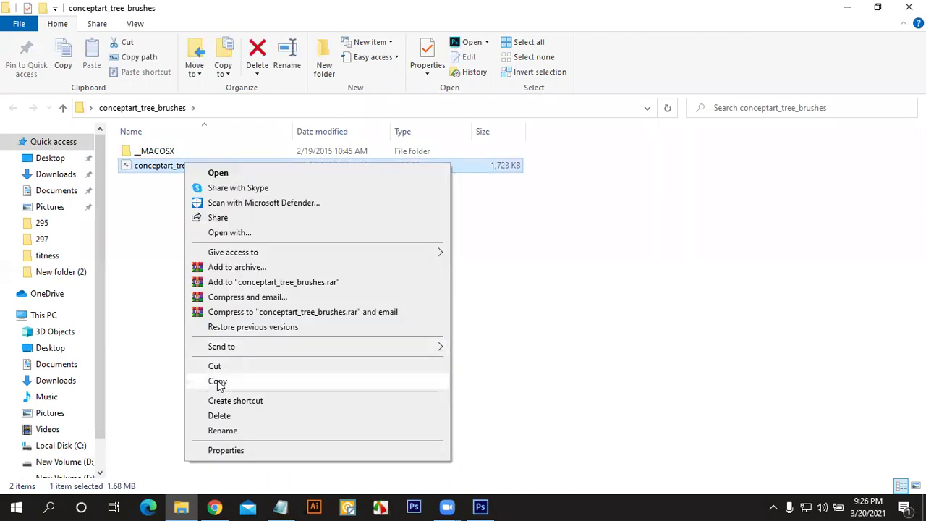
left_click(217, 381)
Step: Browse to C:\Program Files\Adobe\Adobe Photoshop CC 2018\Presets\Brushes
scroll(47, 376, "down", 1)
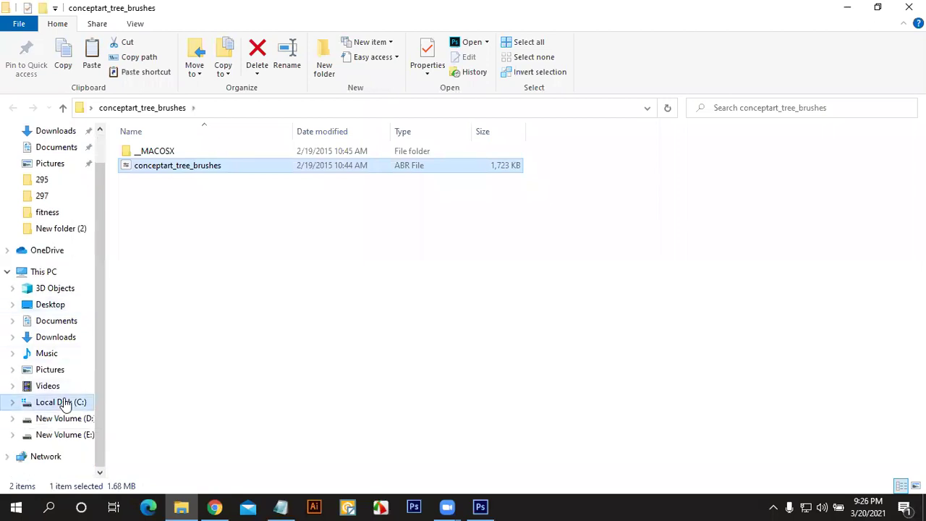
left_click(63, 402)
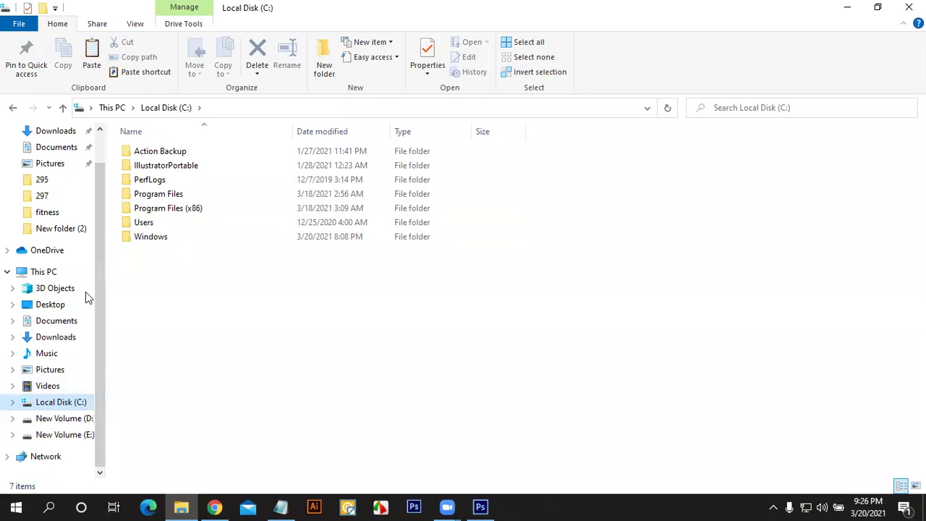
left_click(165, 197)
double_click(165, 198)
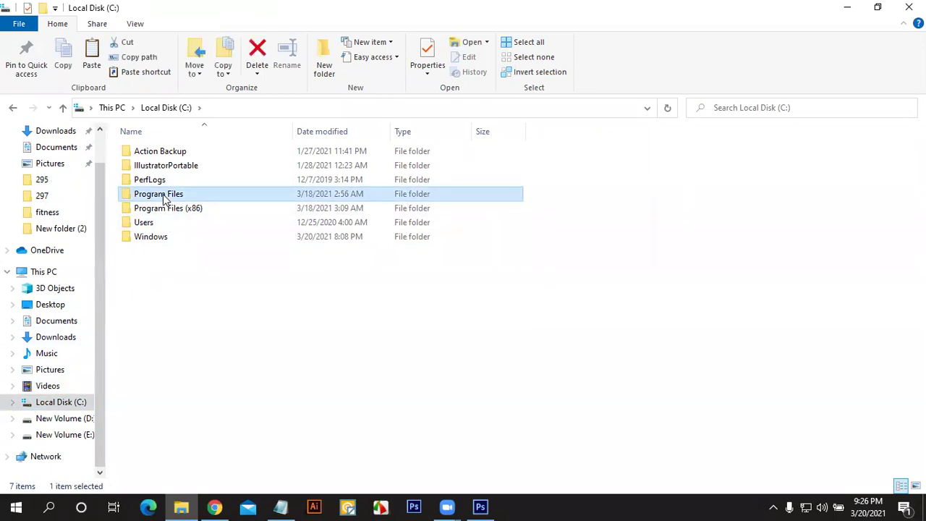
left_click(154, 153)
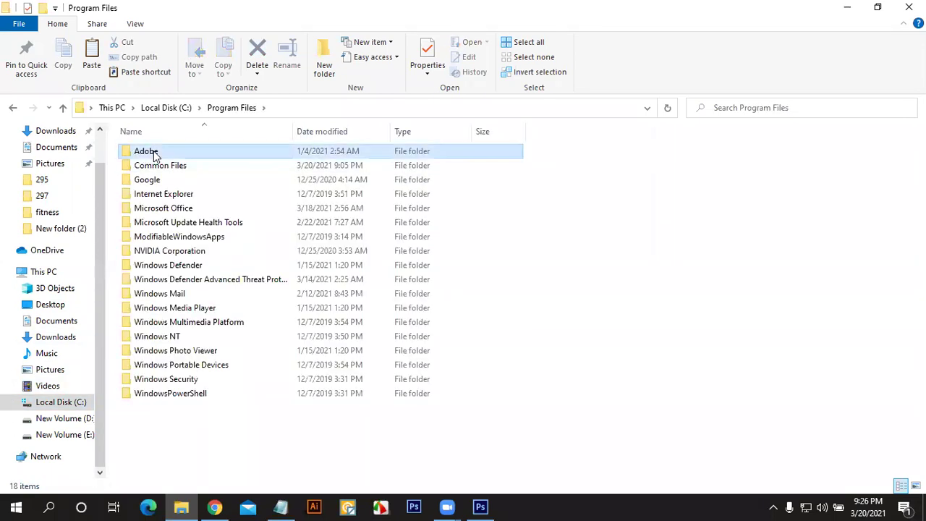
double_click(154, 153)
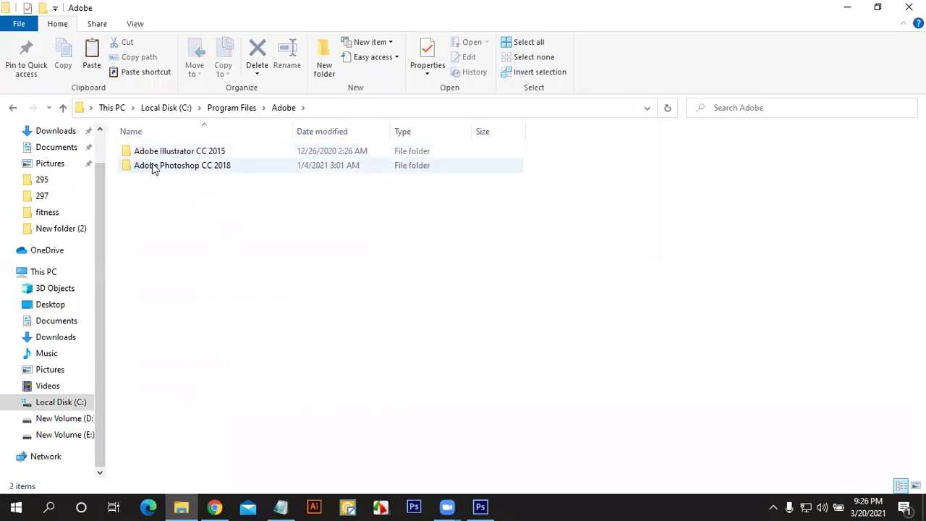
left_click(153, 167)
double_click(154, 167)
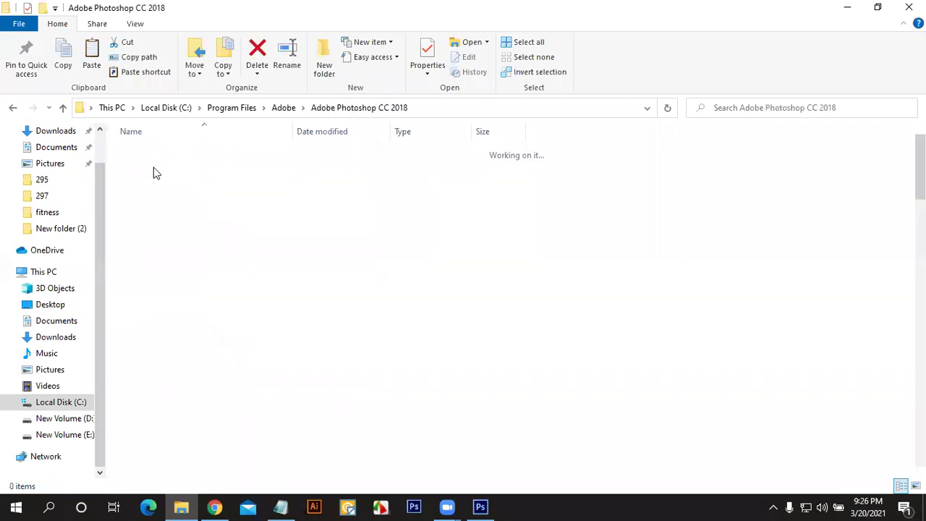
left_click(161, 253)
double_click(162, 252)
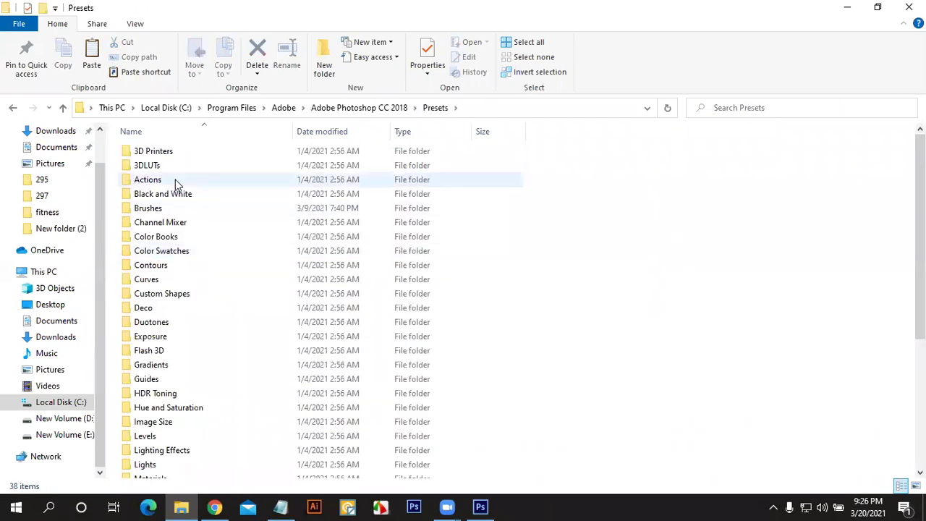
double_click(165, 210)
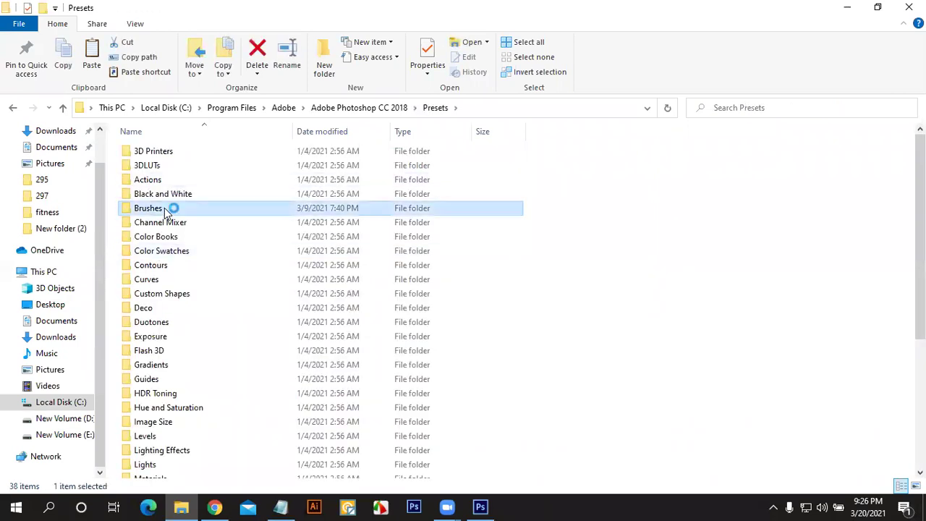
Step: Paste the brushes file into the Brushes folder, granting administrator permission
right_click(263, 185)
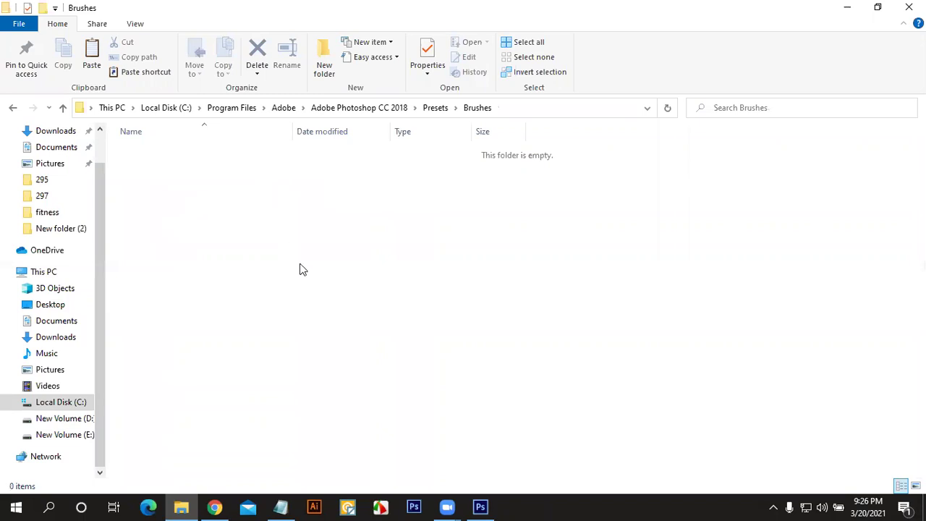
left_click(296, 277)
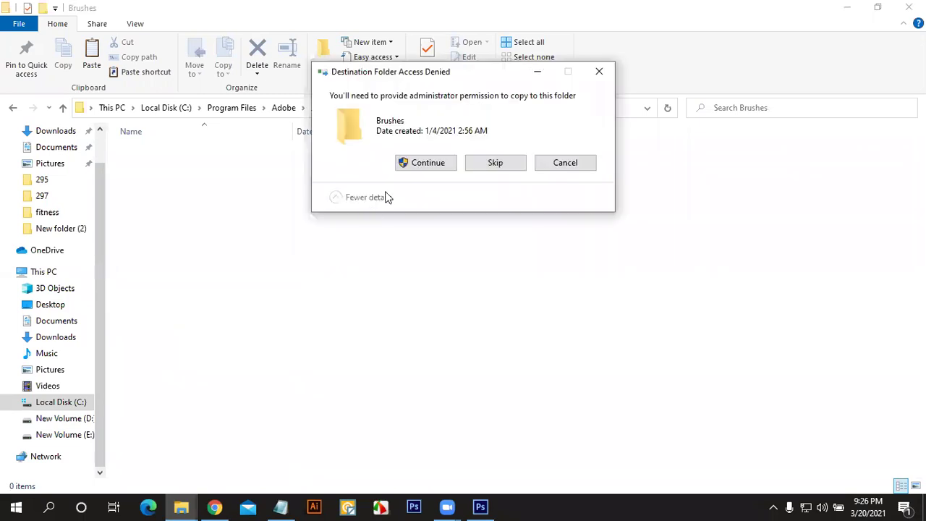
left_click(422, 165)
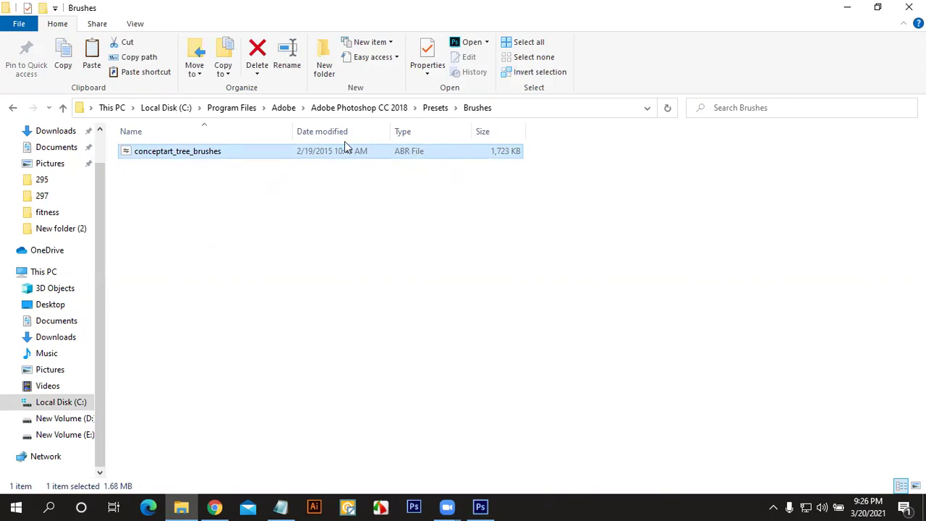
Step: Delete the copied conceptart_tree_brushes file from Photoshop's Brushes folder
right_click(251, 151)
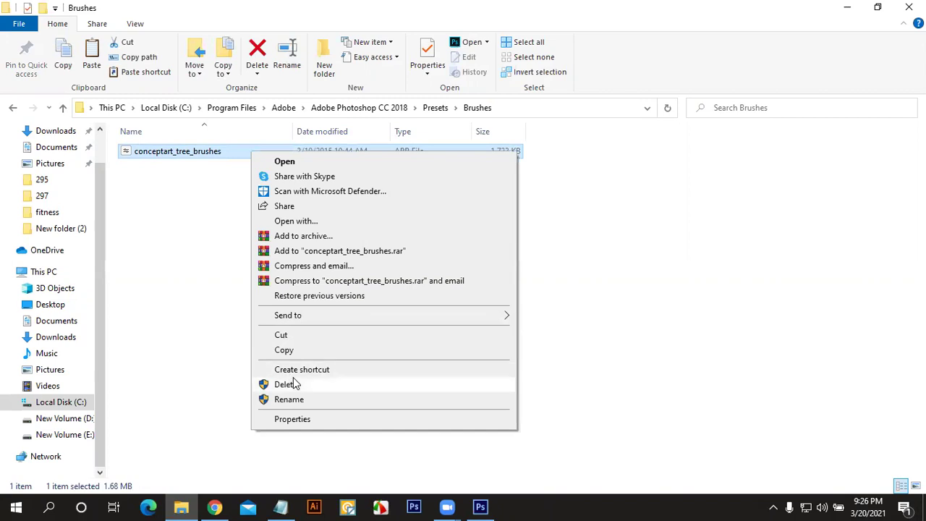
left_click(290, 385)
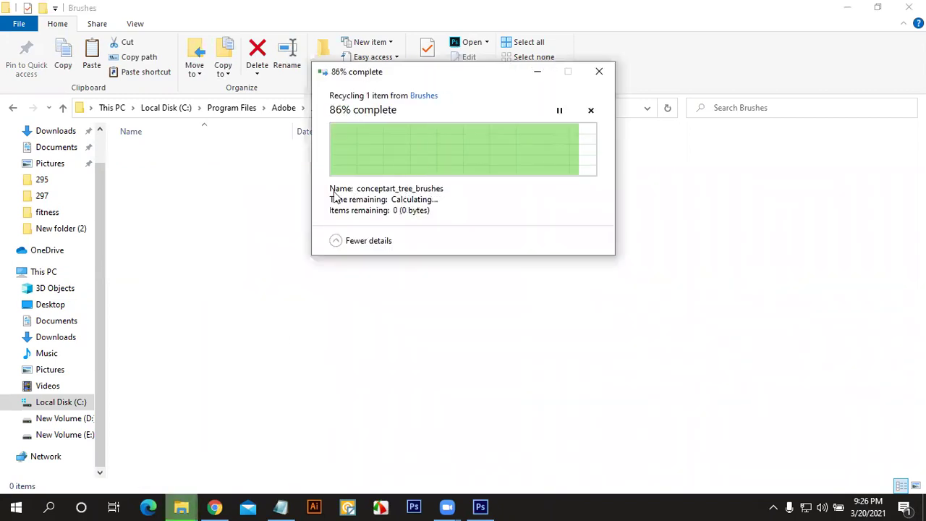
left_click(166, 110)
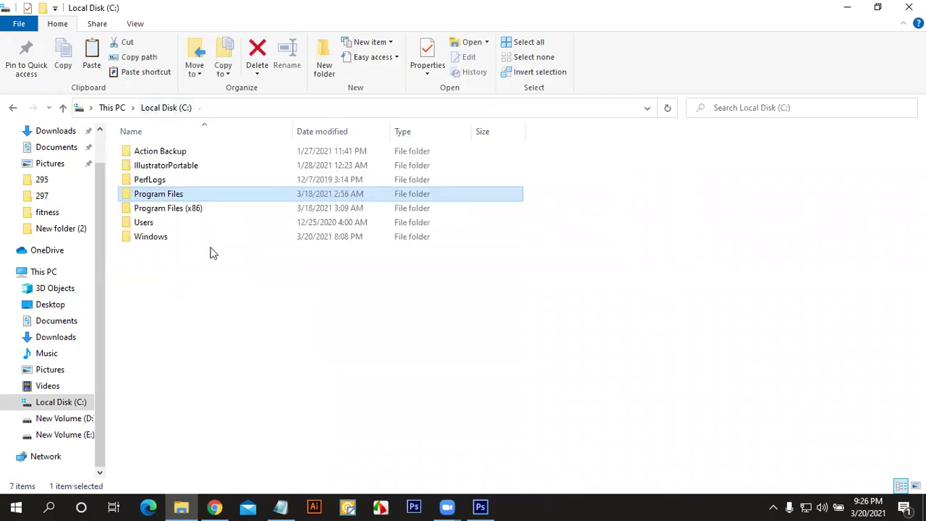
Step: Reopen the Photoshop CC 2018 Presets\Brushes folder to confirm it is empty, then close Explorer
double_click(200, 194)
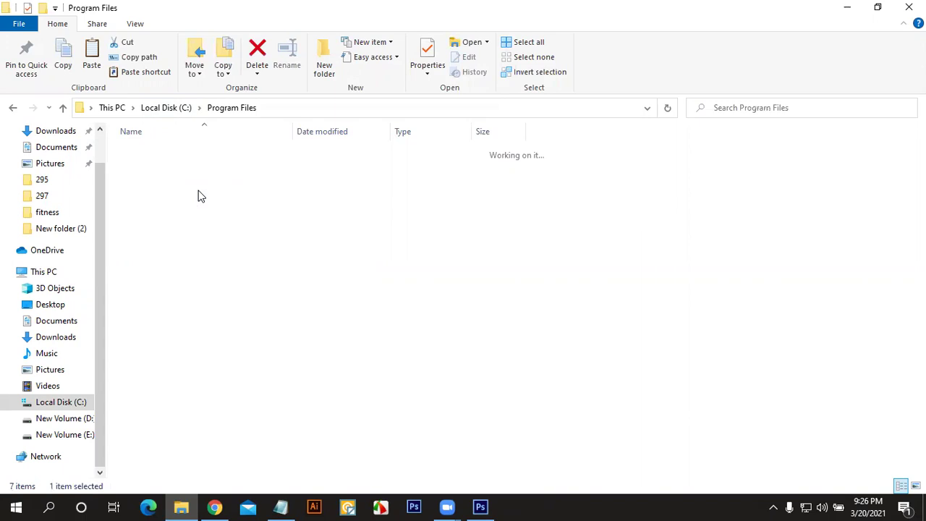
double_click(168, 153)
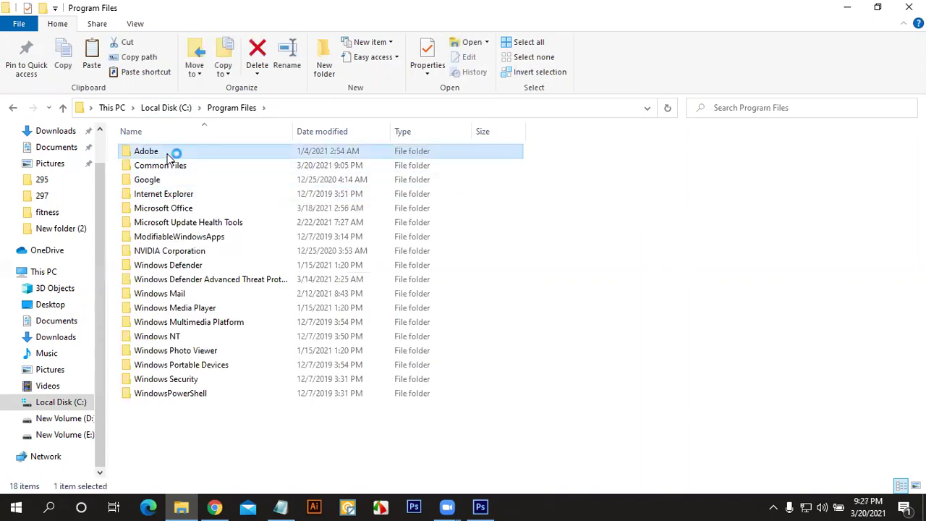
double_click(169, 168)
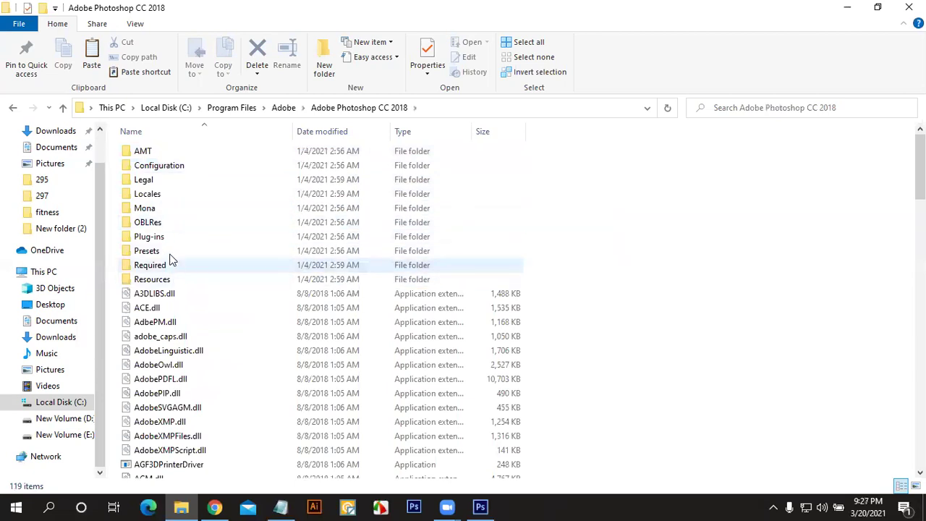
left_click(163, 251)
double_click(163, 251)
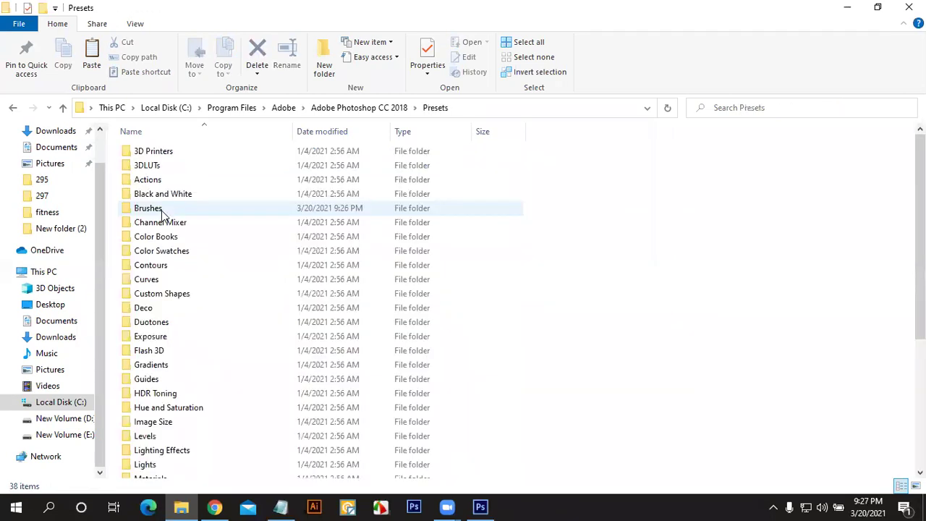
left_click(162, 210)
double_click(163, 210)
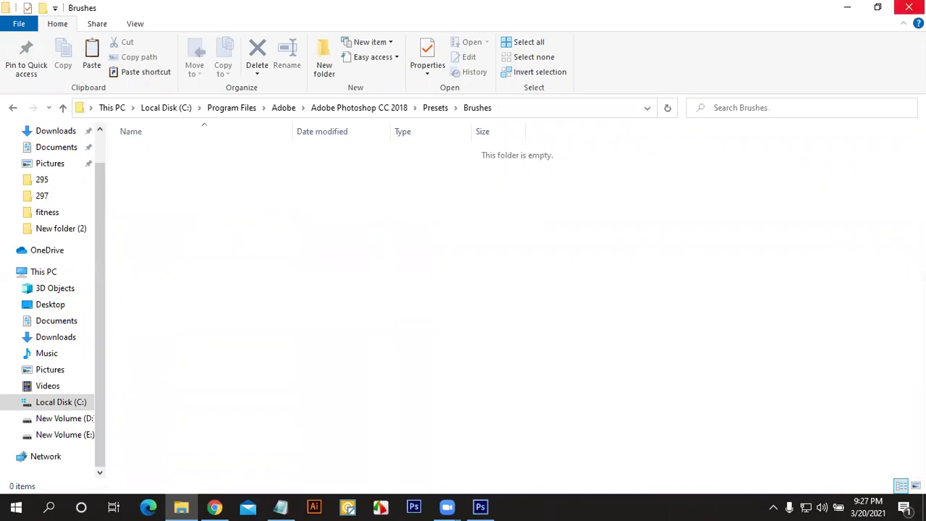
left_click(909, 7)
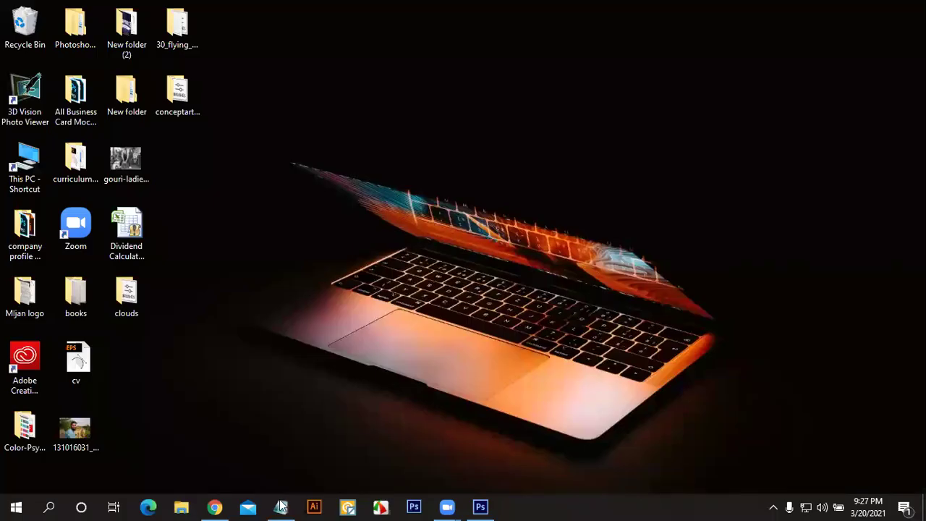
Step: Load the 30_flying_birds_by_idealhut ABR brushes from the Desktop into the brush set
left_click(481, 507)
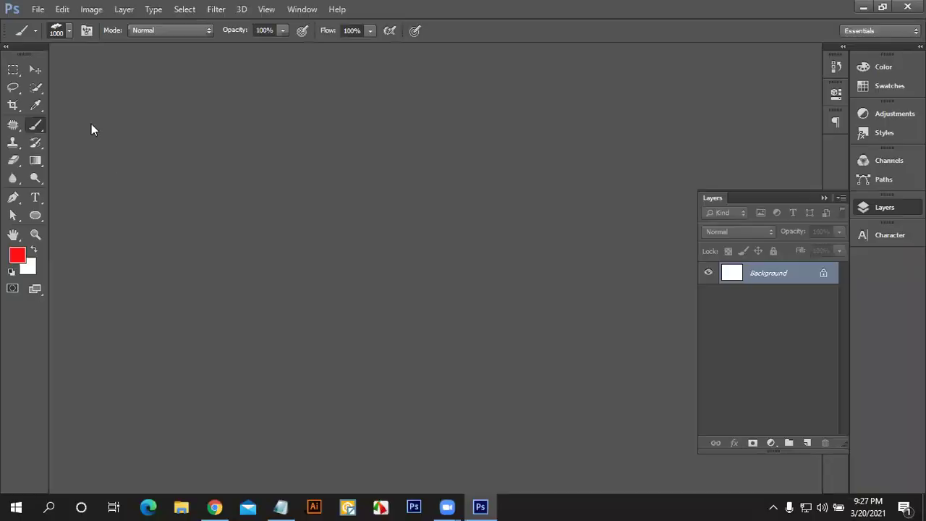
left_click(69, 31)
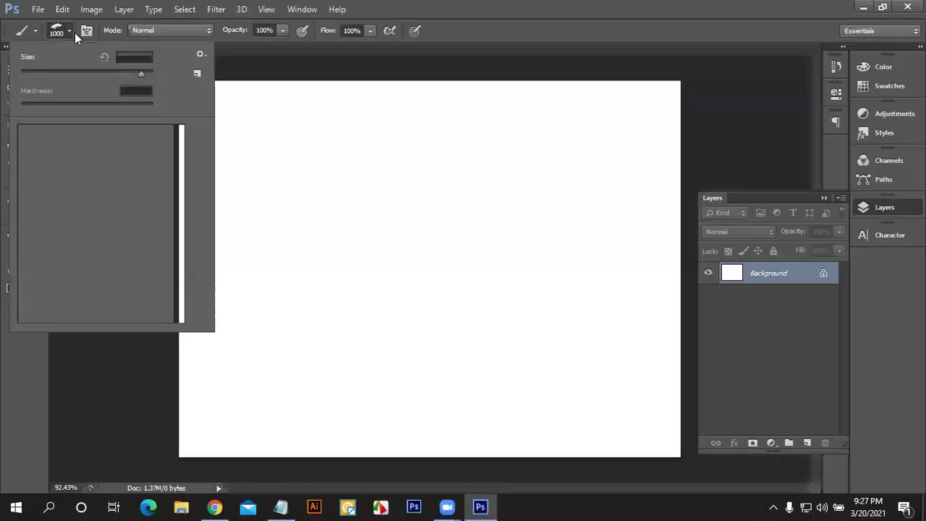
left_click(201, 55)
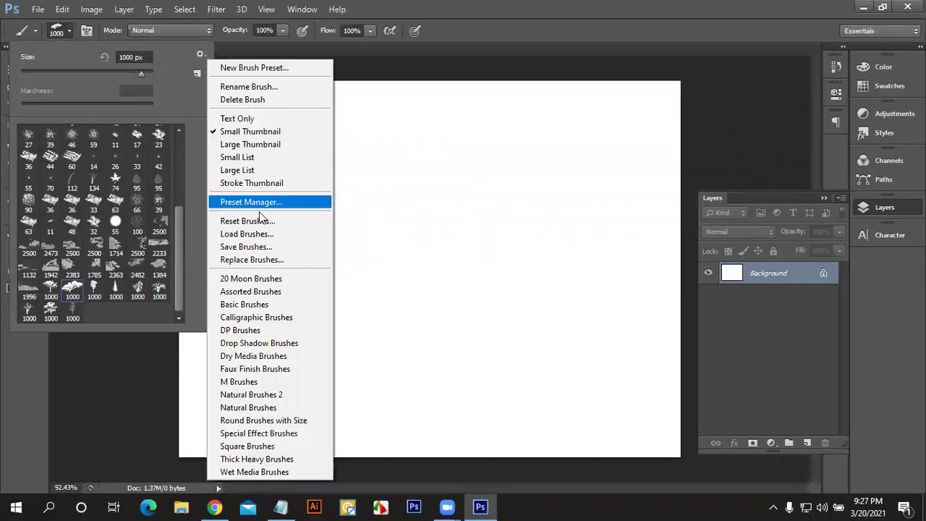
left_click(255, 234)
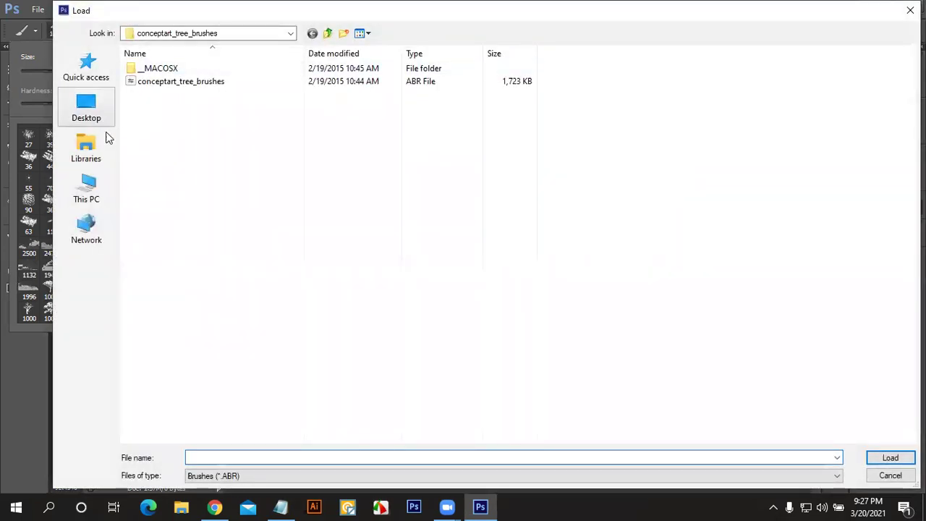
left_click(88, 113)
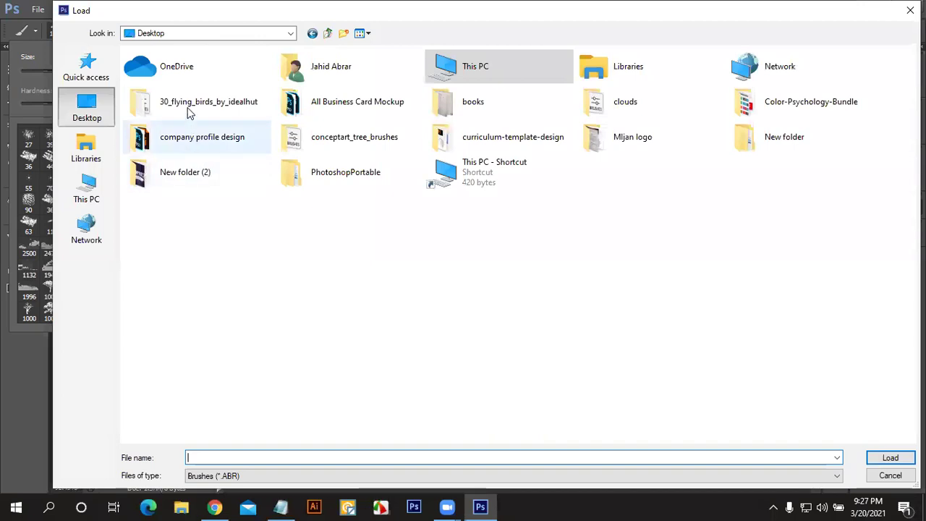
double_click(188, 114)
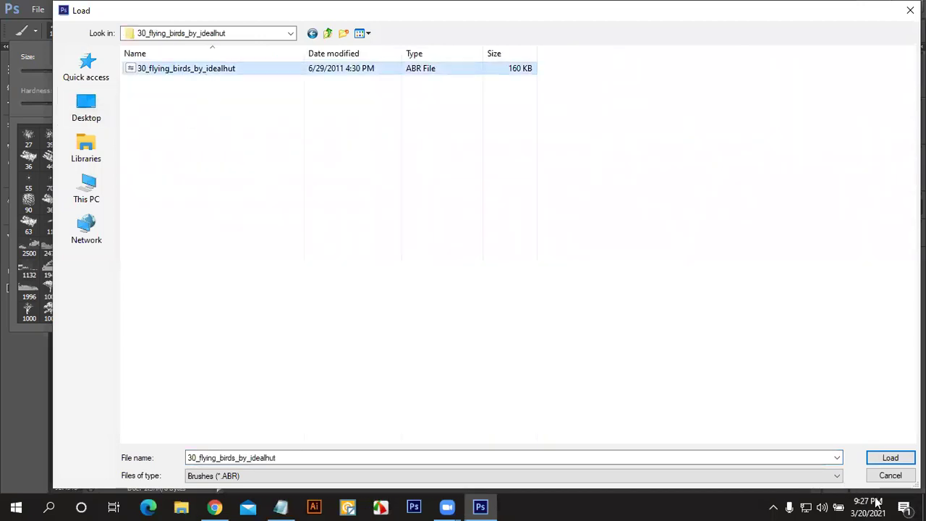
left_click(891, 458)
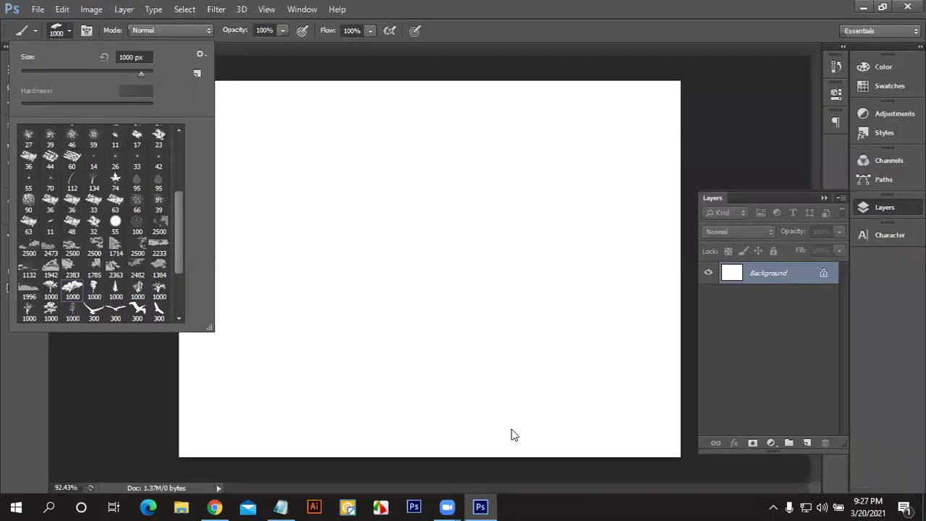
Step: Zoom the canvas out, close the brush picker, and view Chrome's landscape reference images
left_click_drag(180, 224, 181, 251)
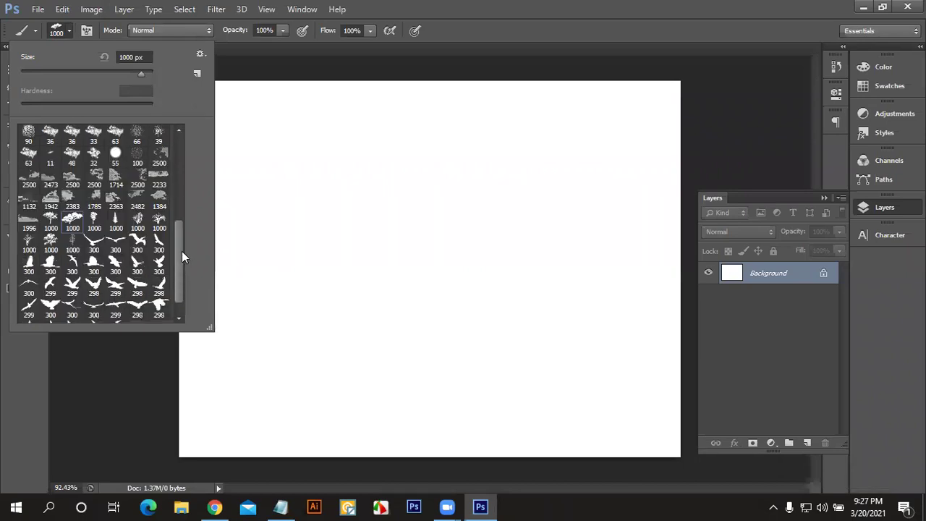
key("ctrl+minus")
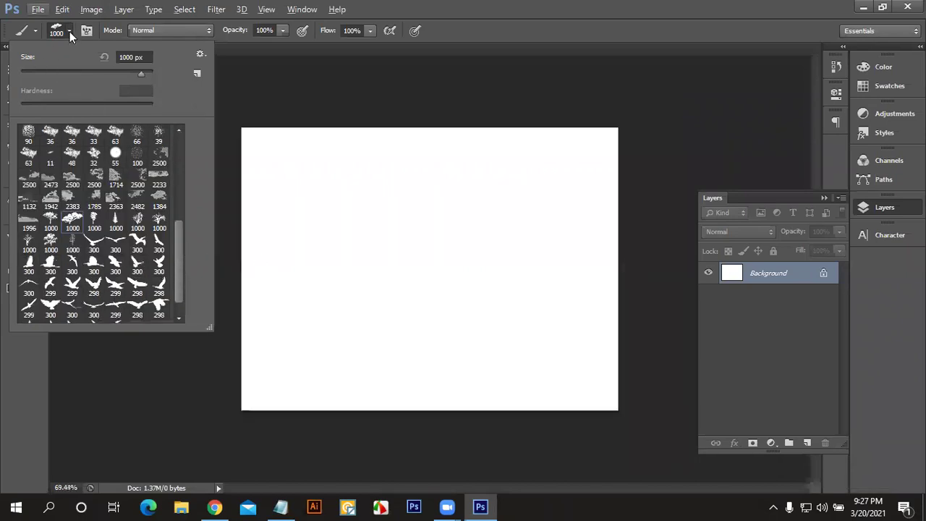
left_click(70, 32)
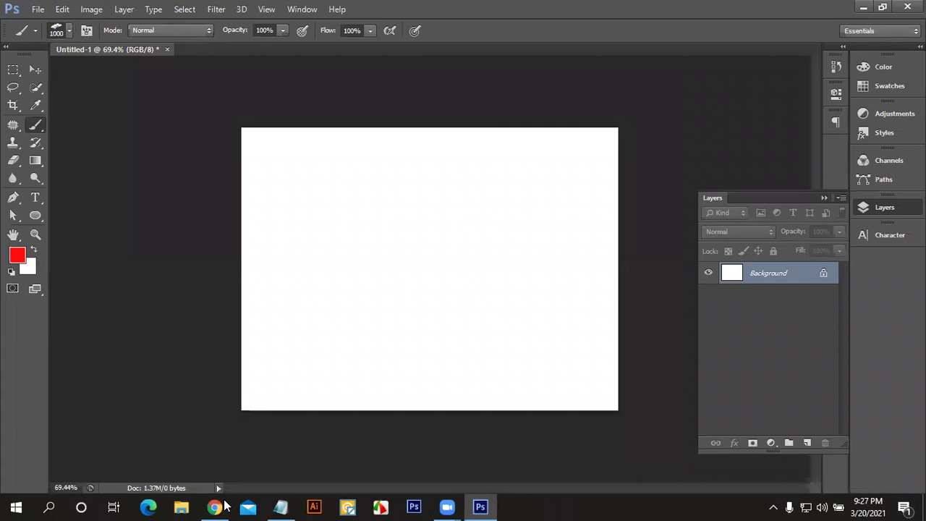
key("alt+Tab")
scroll(321, 251, "up", 2)
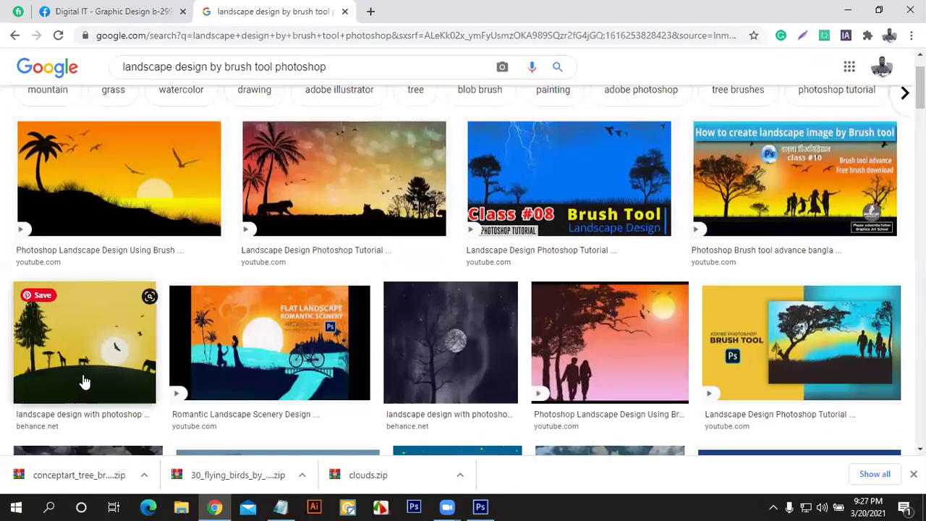
scroll(109, 254, "up", 1)
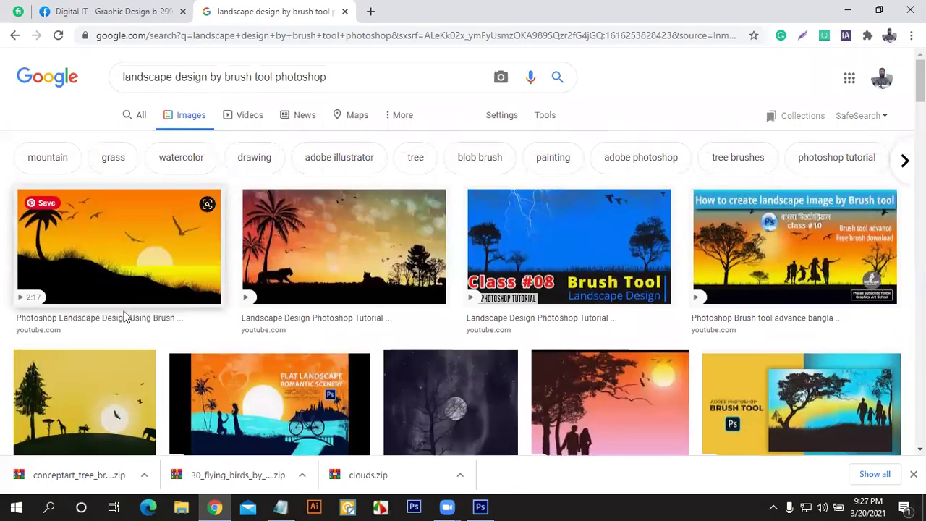
Step: Select the freehand Lasso, add a new layer, and reset colours to black and white
left_click(481, 506)
left_click_drag(13, 87, 35, 90)
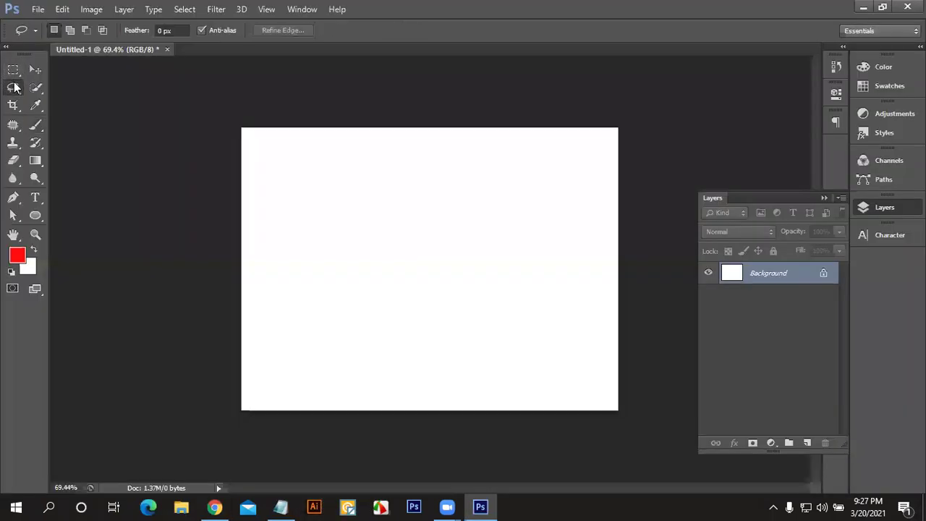
left_click(72, 85)
left_click(808, 443)
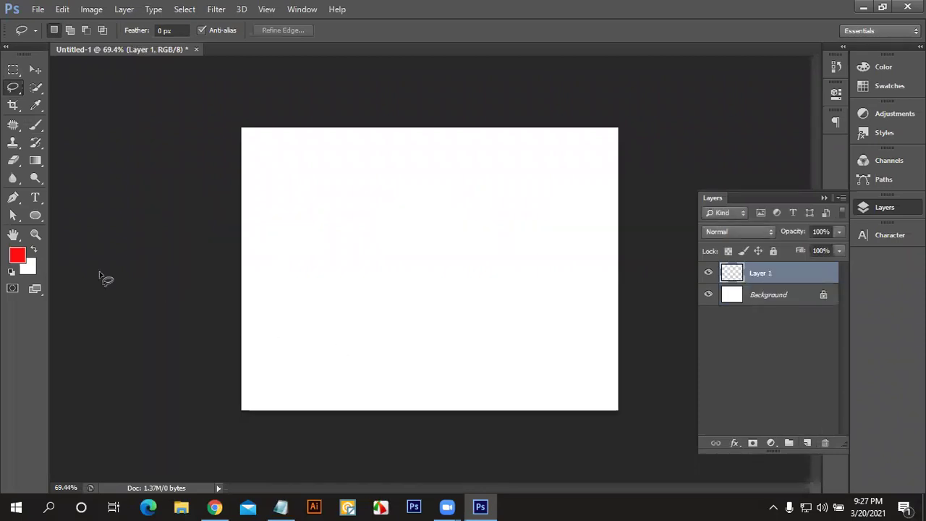
left_click(12, 272)
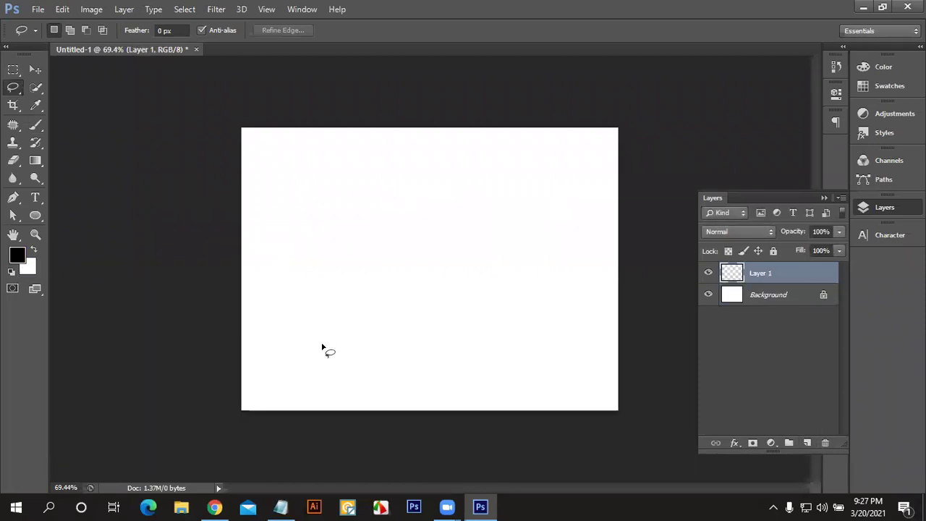
Step: Lasso a rolling hill shape across the canvas bottom and fill it with black
left_click_drag(314, 338, 471, 338)
left_click_drag(611, 364, 169, 334)
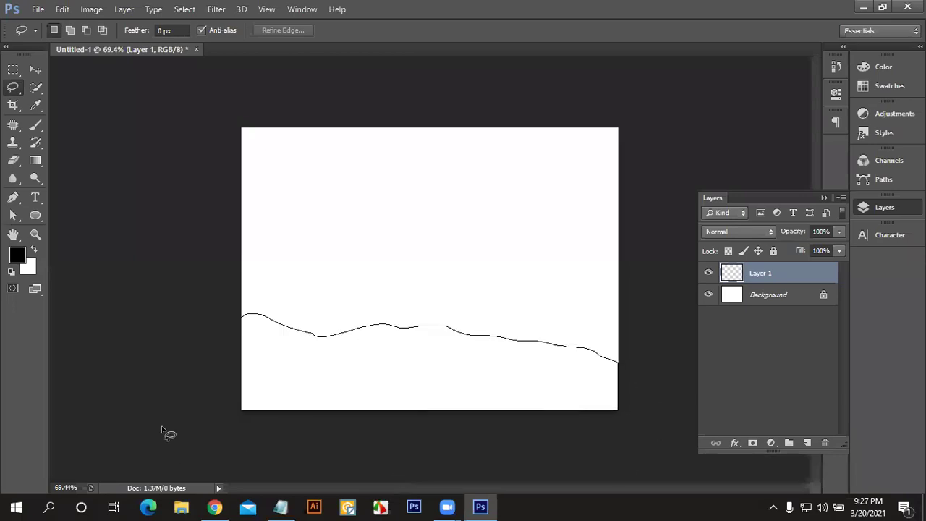
left_click_drag(169, 333, 169, 333)
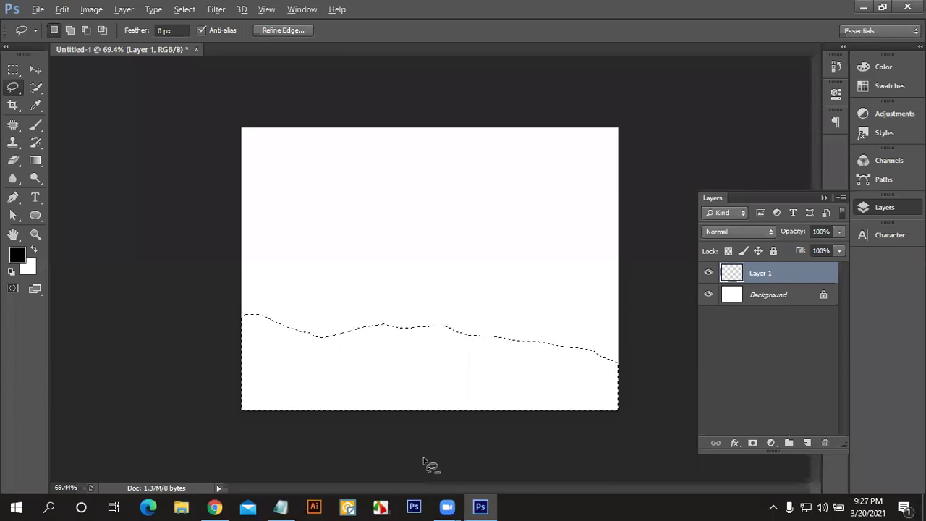
key("alt+BackSpace")
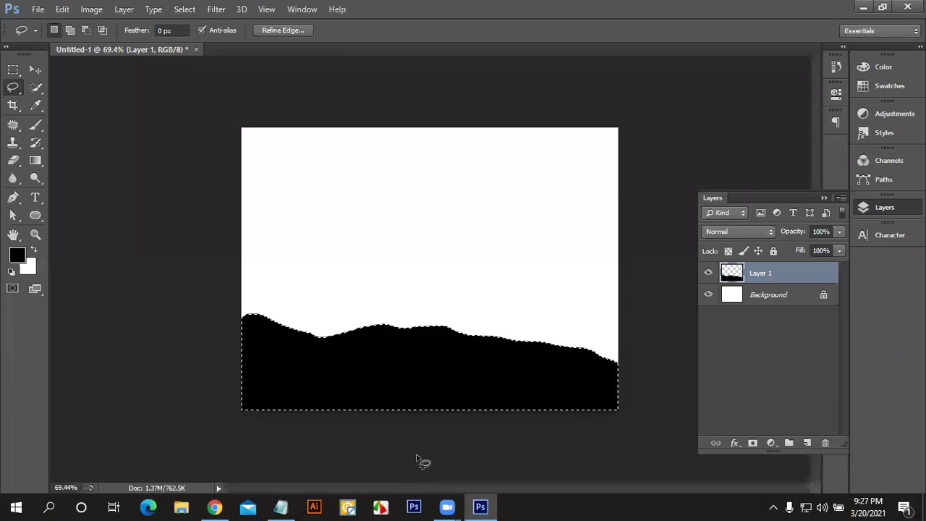
key("ctrl+d")
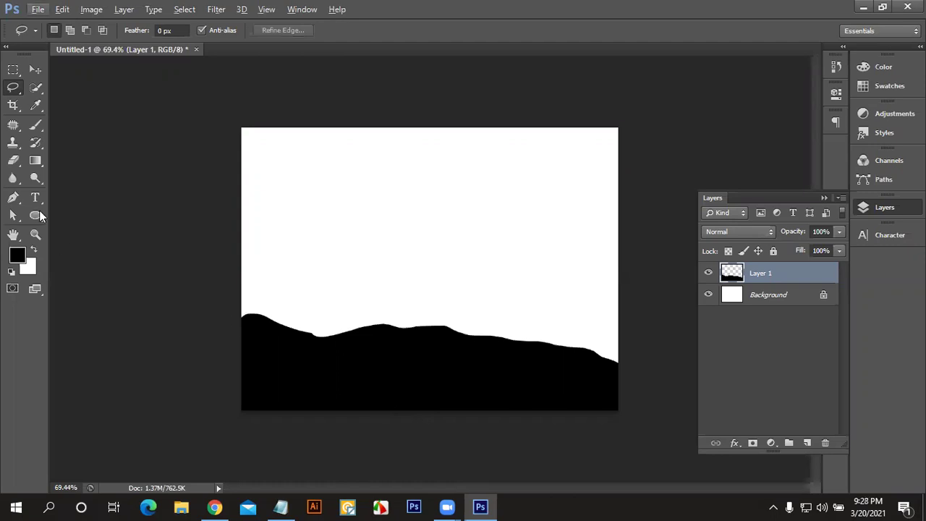
Step: Choose the grass brush and set it to 175 px after undoing a test stroke
left_click(35, 125)
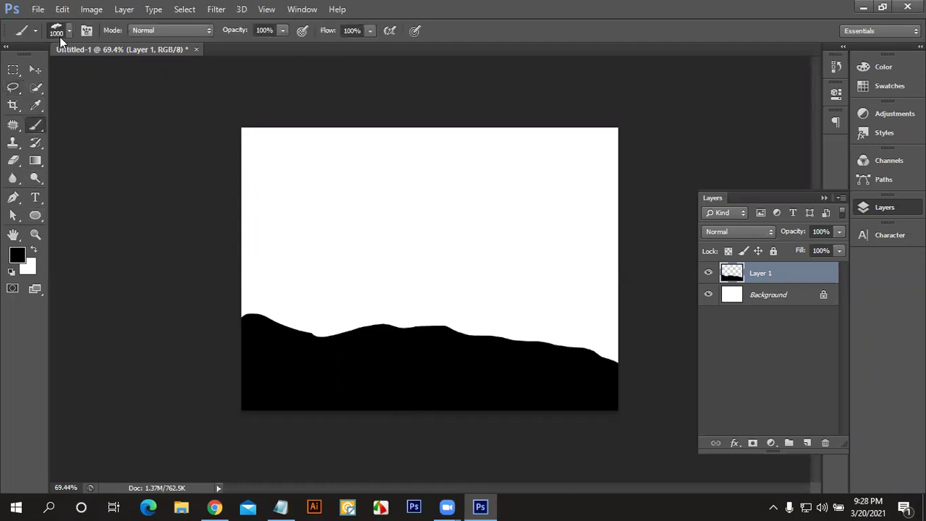
left_click(63, 31)
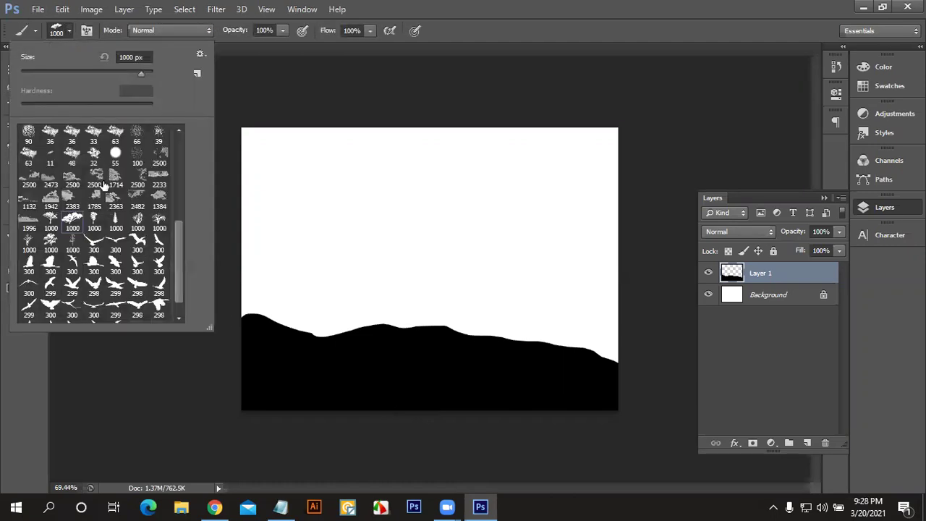
scroll(139, 244, "down", 1)
scroll(116, 246, "up", 3)
scroll(93, 248, "up", 2)
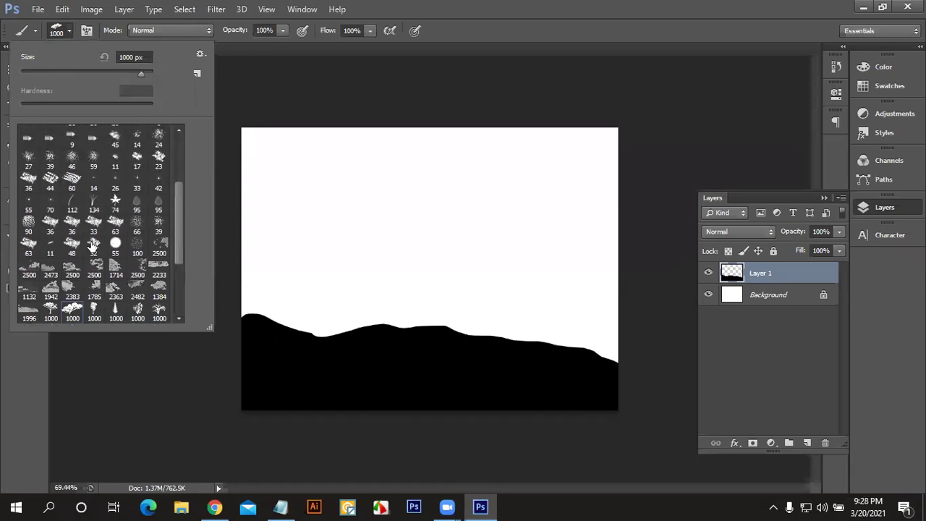
left_click(94, 202)
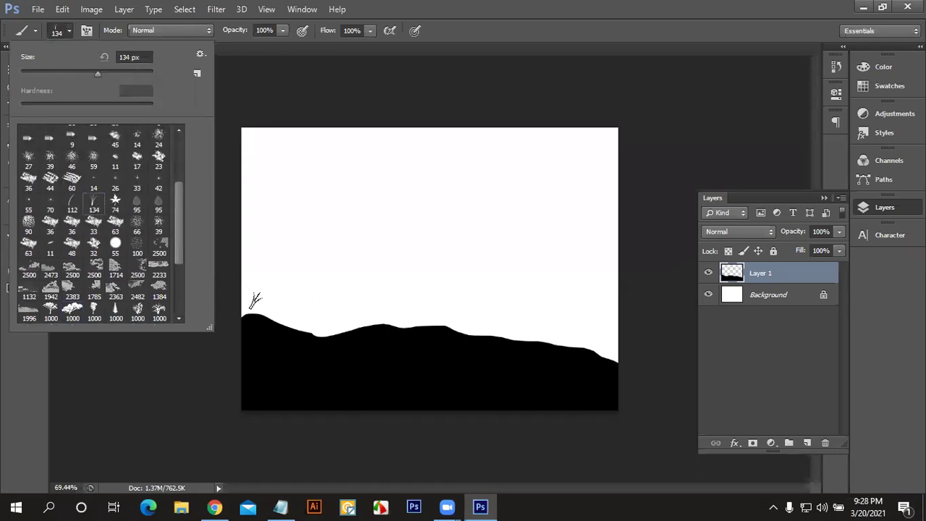
left_click_drag(255, 300, 438, 335)
key("ctrl+z")
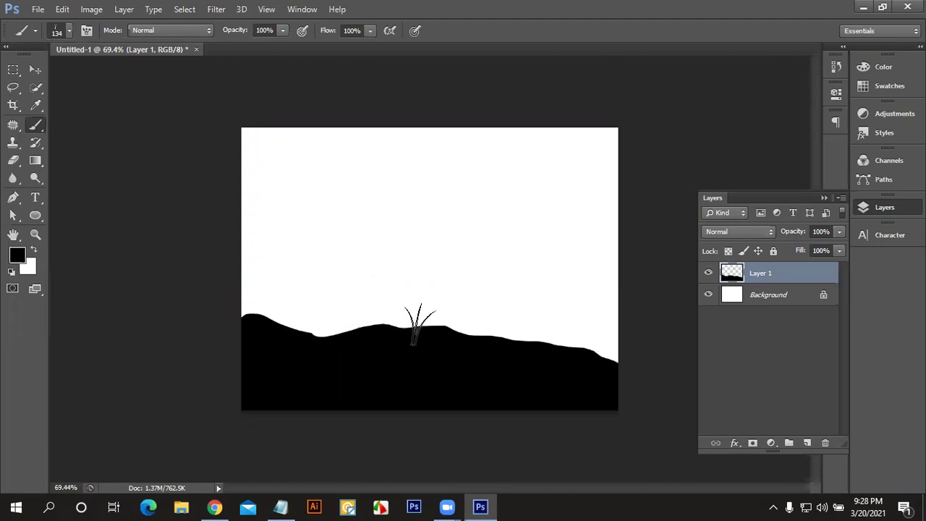
key("bracketright")
key("bracketright")
key("bracketright")
key("bracketright")
key("bracketright")
key("bracketleft")
key("bracketleft")
key("bracketleft")
key("bracketleft")
key("bracketleft")
key("bracketleft")
key("bracketleft")
Step: Paint grey grass along the horizon on new Layer 2 and move it beneath Layer 1
left_click(807, 443)
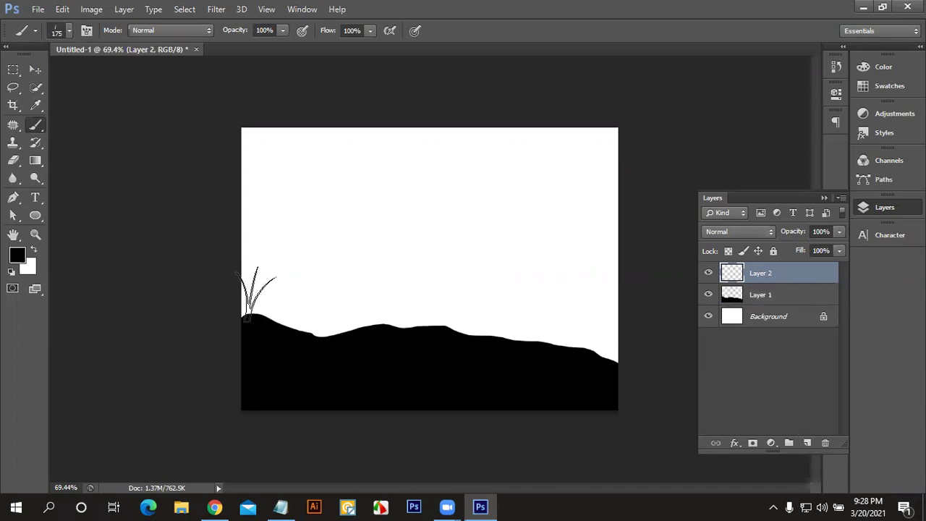
mouse_move(259, 293)
left_mouse_down()
mouse_move(348, 318)
mouse_move(621, 349)
mouse_move(150, 293)
left_mouse_up()
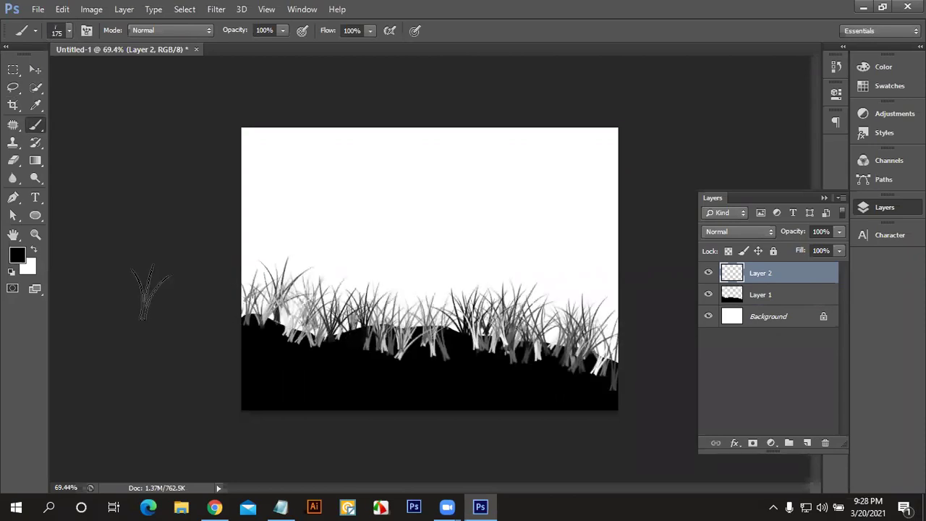
left_click(35, 70)
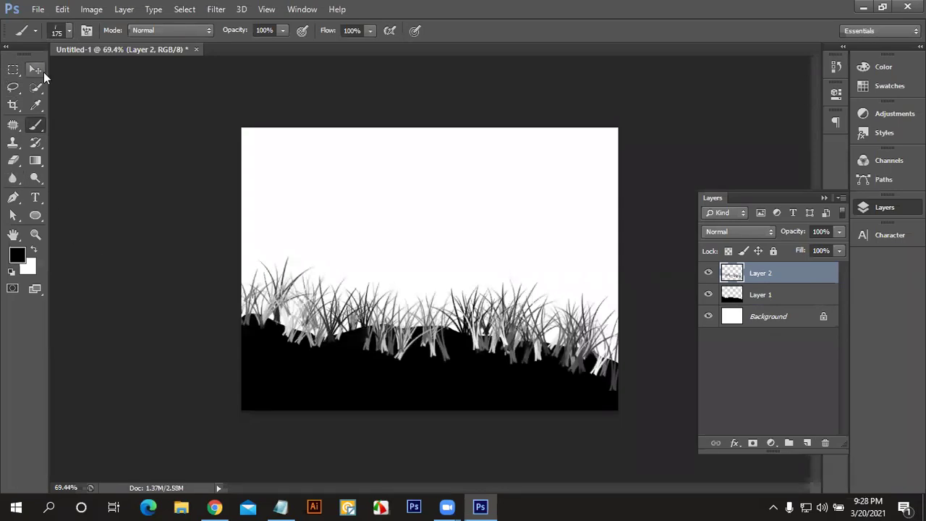
scroll(452, 368, "up", 1)
scroll(449, 373, "up", 1)
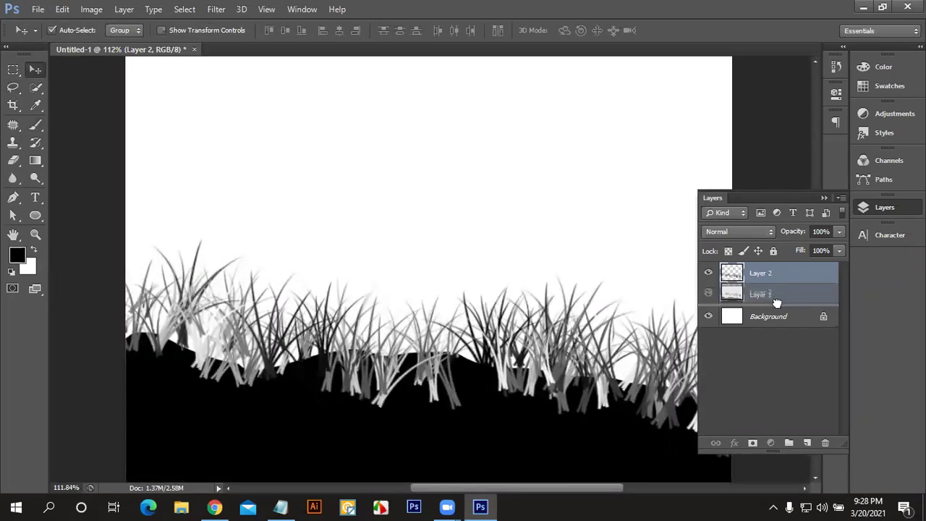
left_click_drag(781, 292, 778, 305)
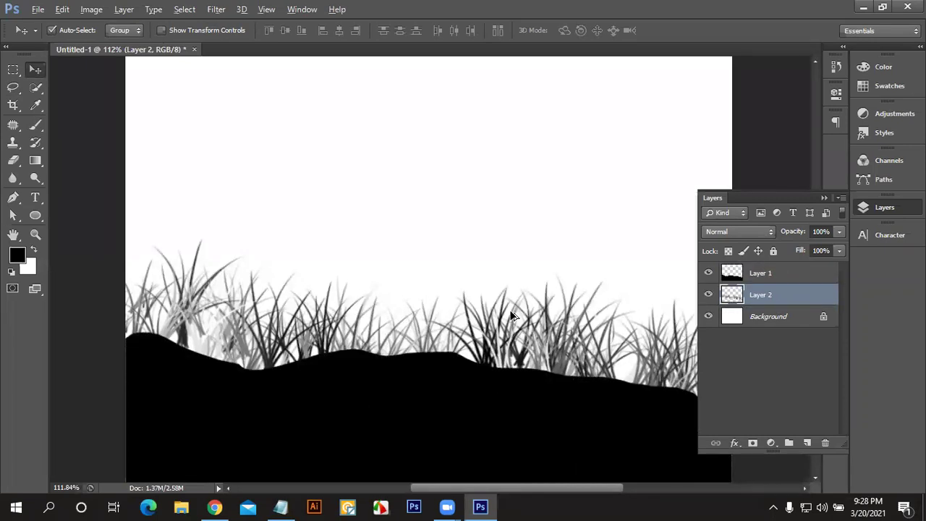
scroll(511, 316, "down", 1)
left_click_drag(449, 318, 443, 319)
left_click(312, 282)
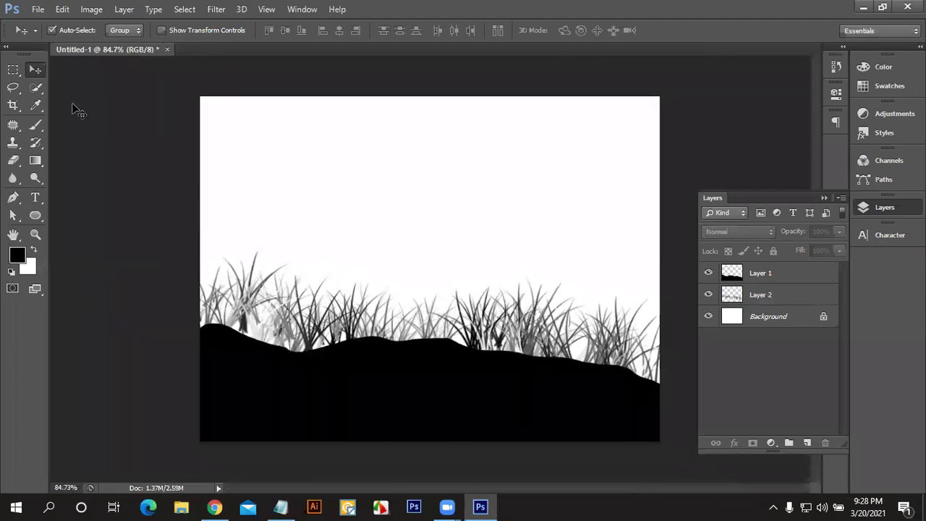
Step: Choose the 1000 px tree brush and add a new layer above Layer 1
left_click(36, 127)
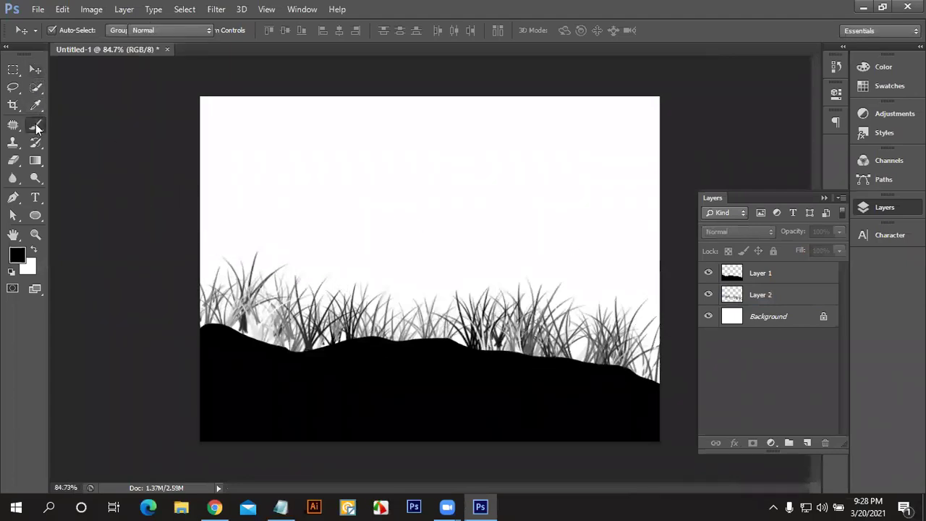
left_click(70, 29)
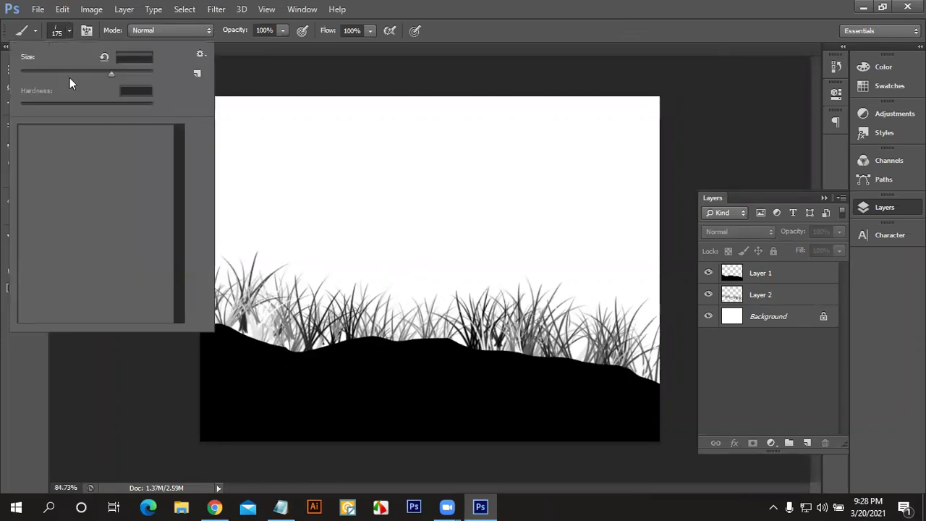
scroll(173, 230, "down", 2)
scroll(174, 229, "down", 2)
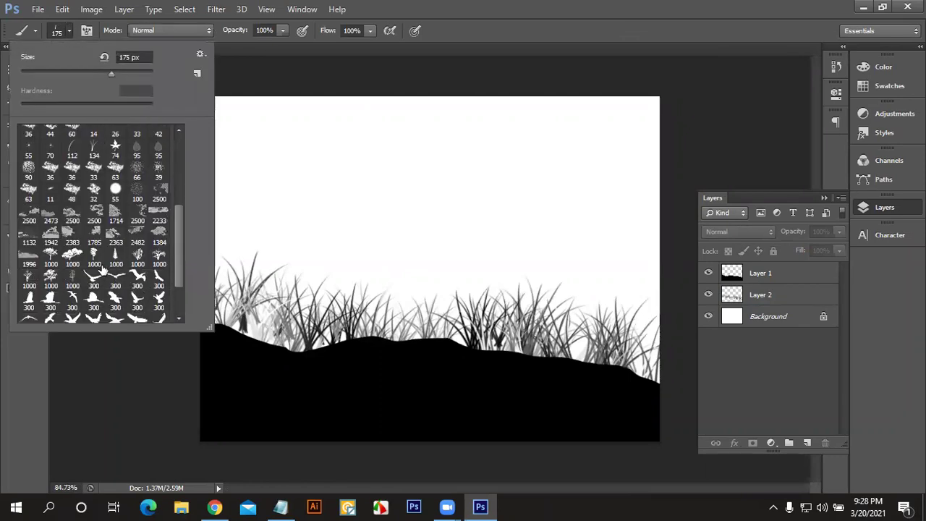
left_click(50, 255)
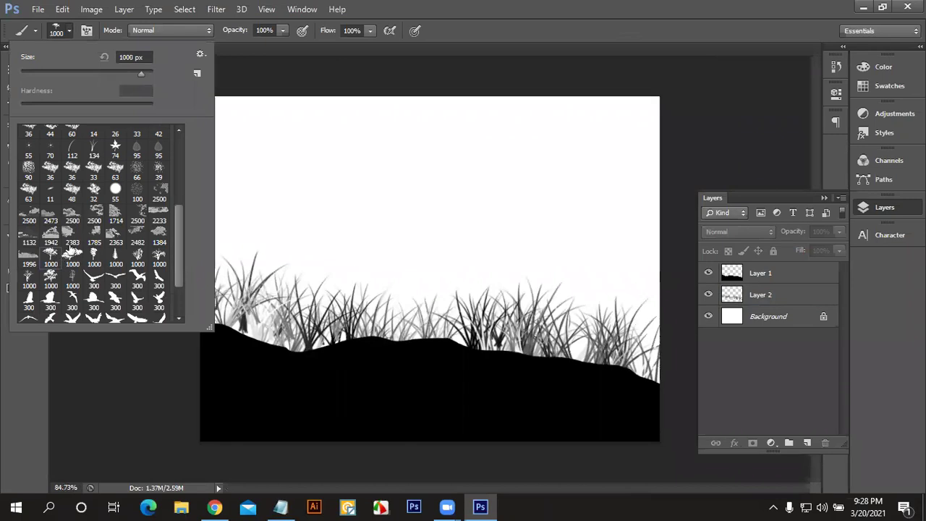
left_click(771, 273)
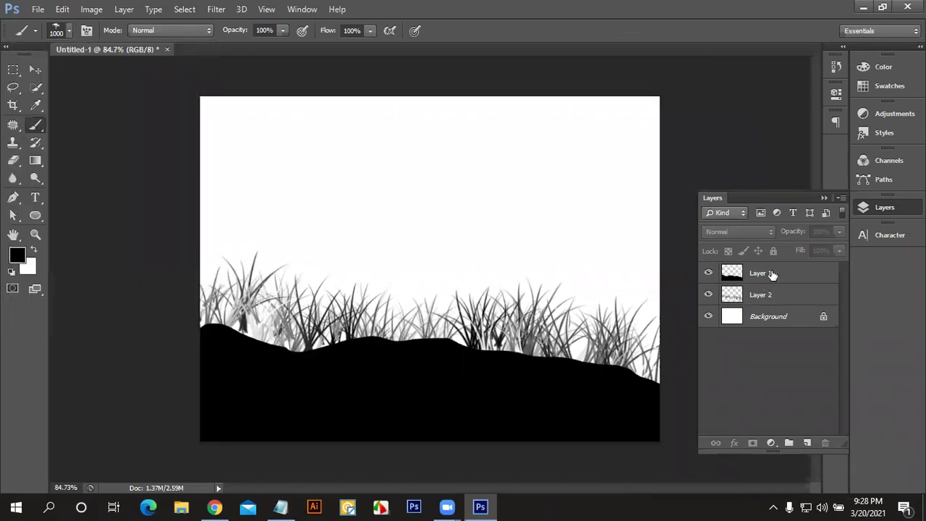
left_click(771, 273)
left_click(815, 442)
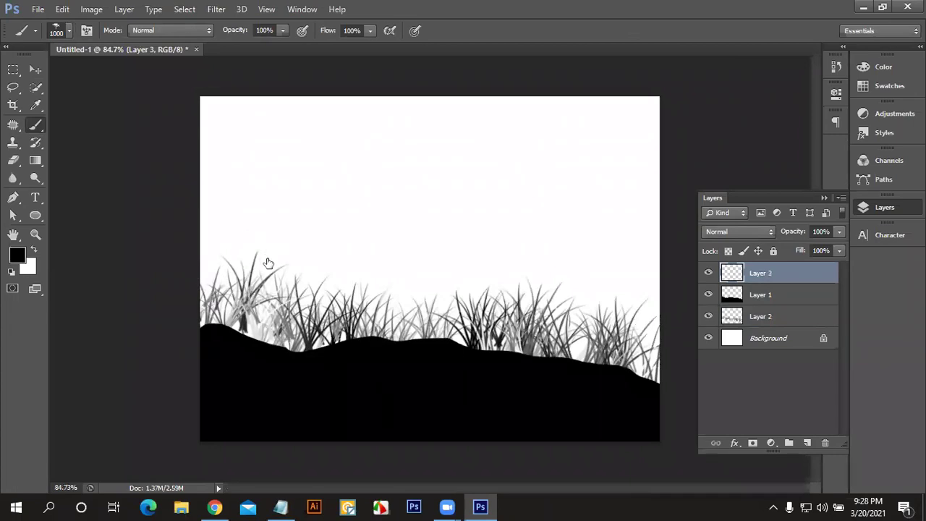
Step: Resize the tree brush to 500 px and stamp a large tree on the left hillside
key("bracketleft")
key("bracketleft")
key("bracketleft")
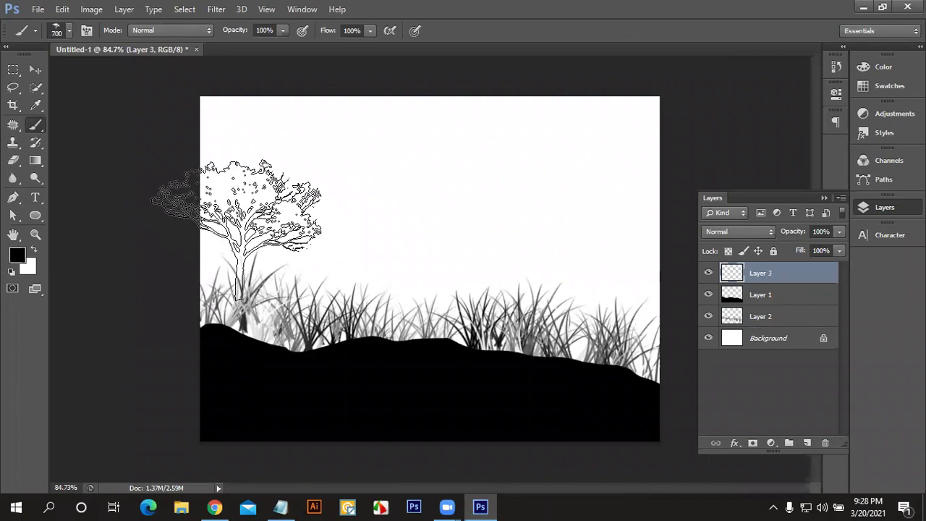
key("bracketright")
key("bracketright")
key("bracketright")
key("bracketleft")
key("bracketleft")
key("bracketleft")
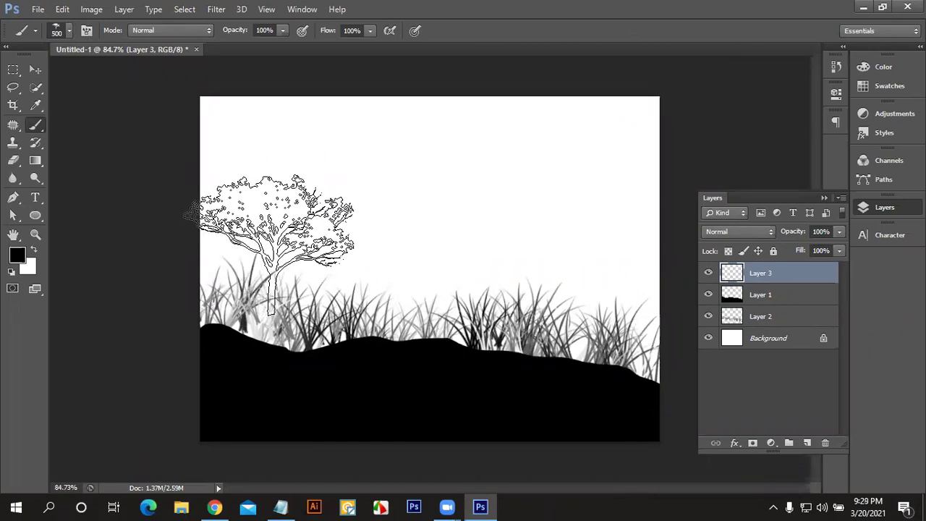
key("bracketright")
left_click(269, 246)
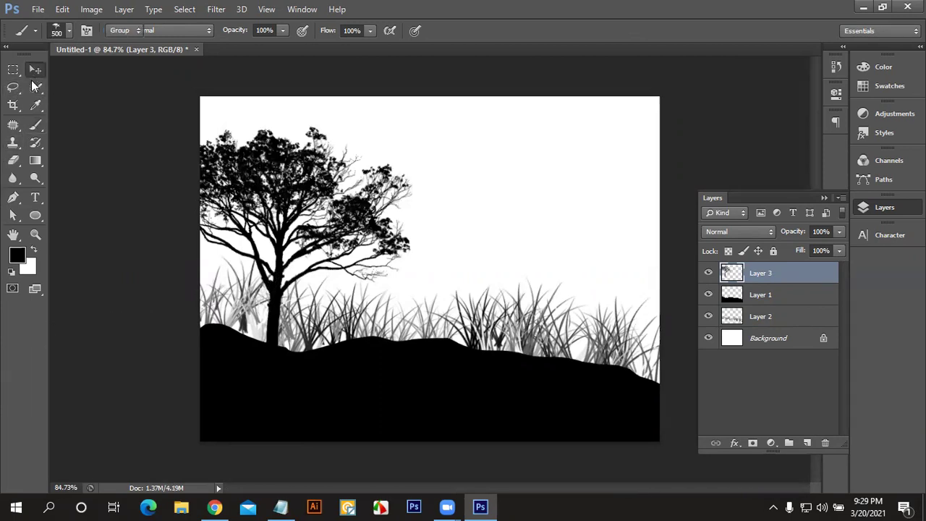
key("v")
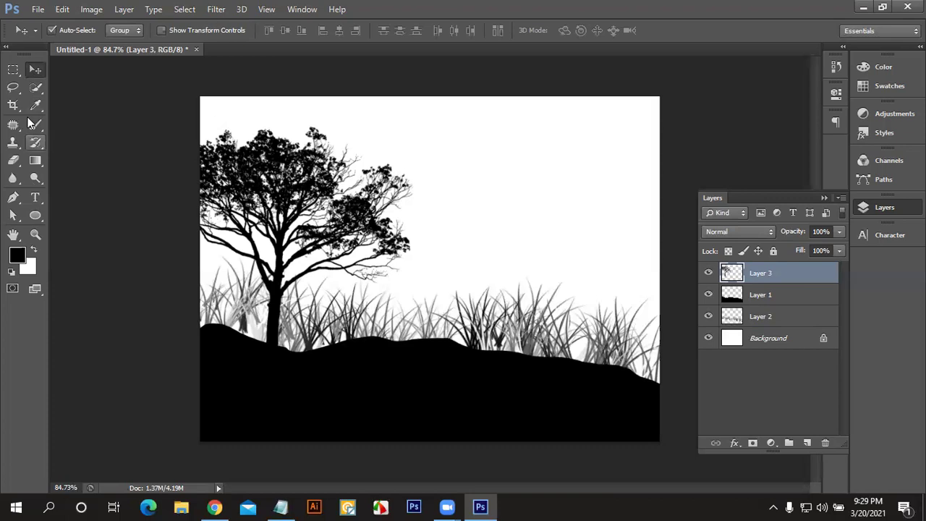
Step: Choose a flying-bird brush and shrink it to size 90, undoing the trial stamps
key("b")
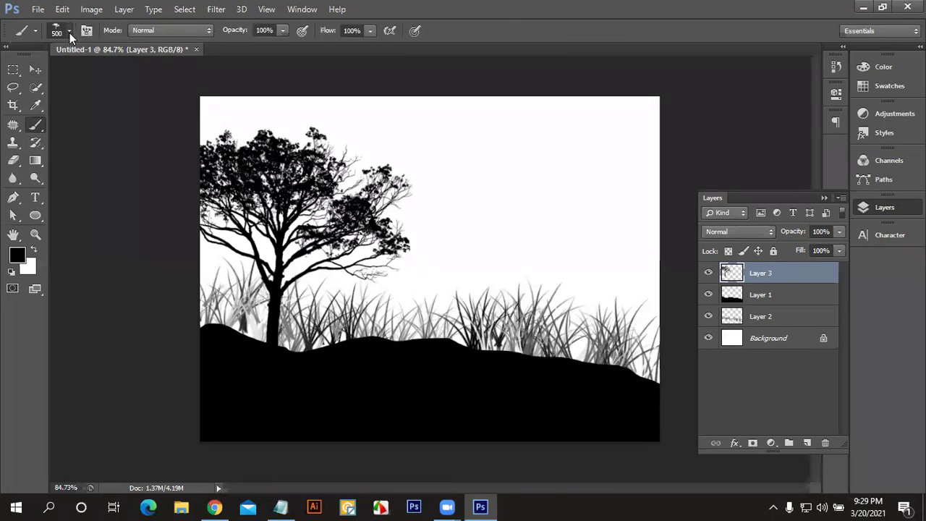
left_click(69, 31)
scroll(139, 215, "down", 1)
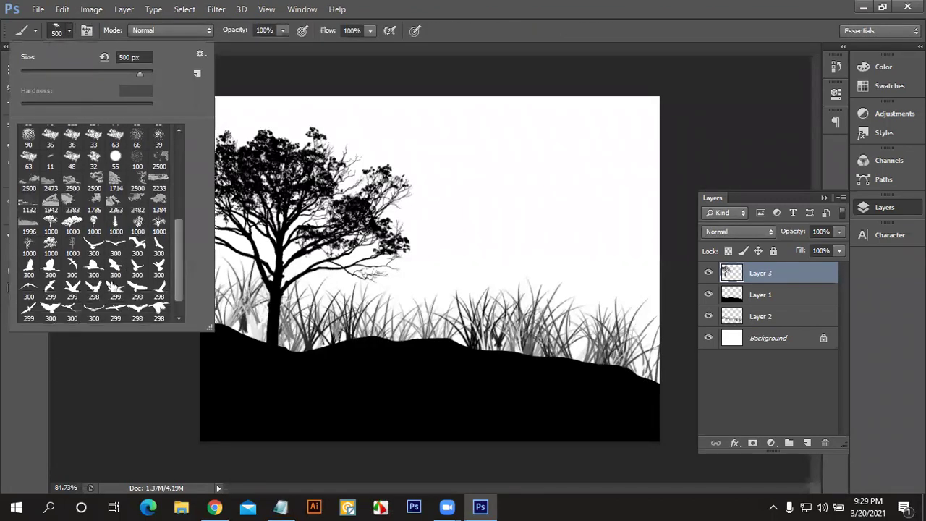
left_click(93, 268)
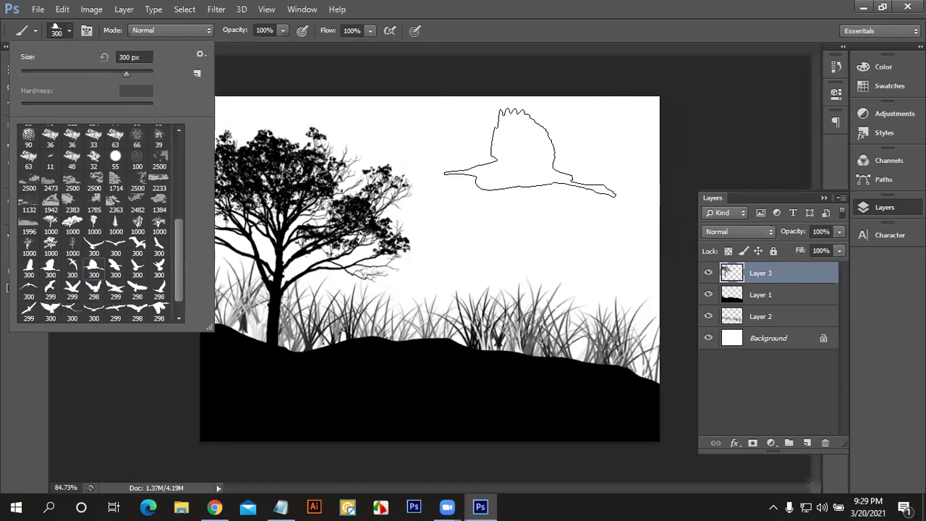
left_click(533, 149)
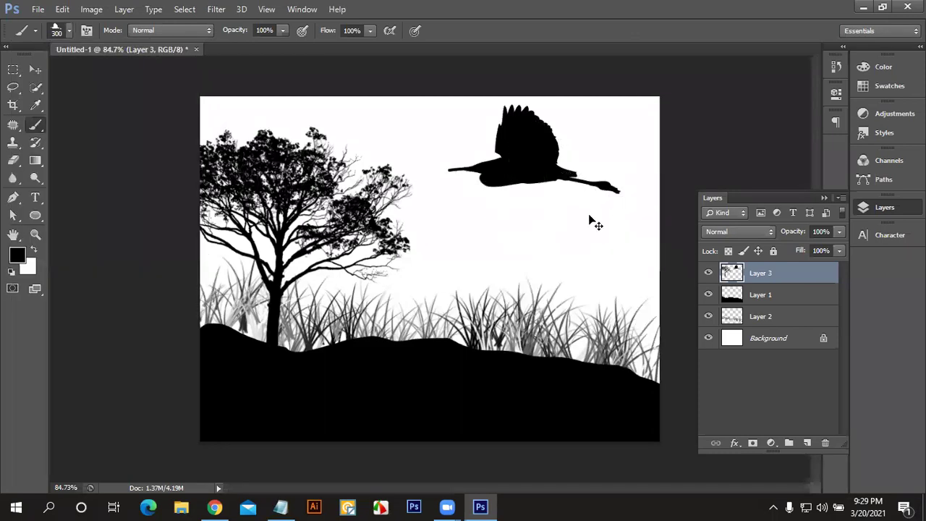
key("ctrl+z")
key("bracketleft")
key("bracketleft")
key("bracketleft")
key("bracketleft")
key("bracketleft")
key("bracketleft")
key("bracketleft")
left_click(544, 154)
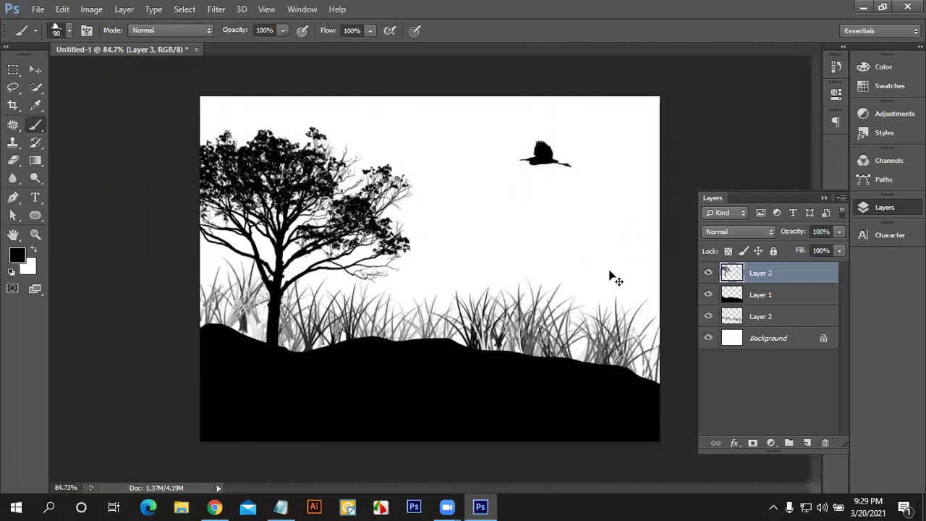
key("ctrl+z")
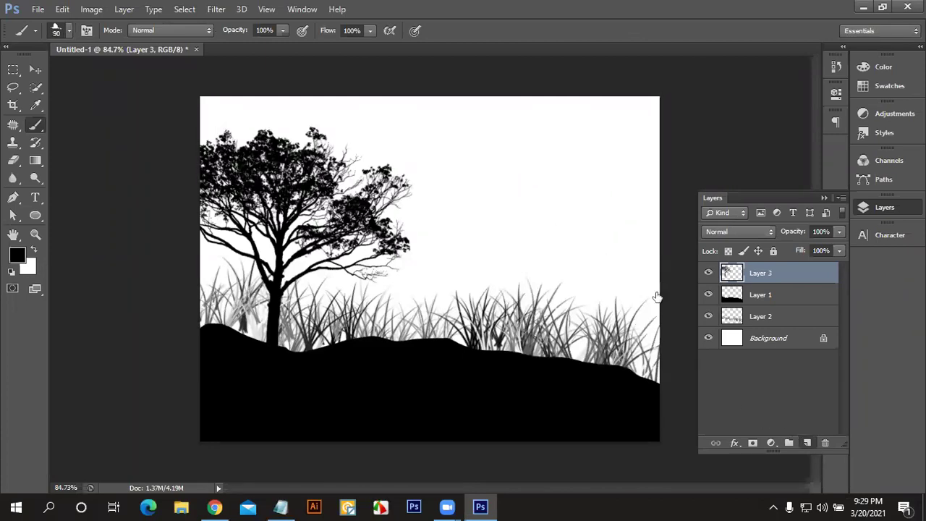
Step: On new Layer 4, stamp a flock of fourteen small birds across the upper-right sky
left_click(808, 444)
left_click(550, 174)
left_click(566, 137)
left_click(595, 165)
left_click(592, 210)
left_click(542, 191)
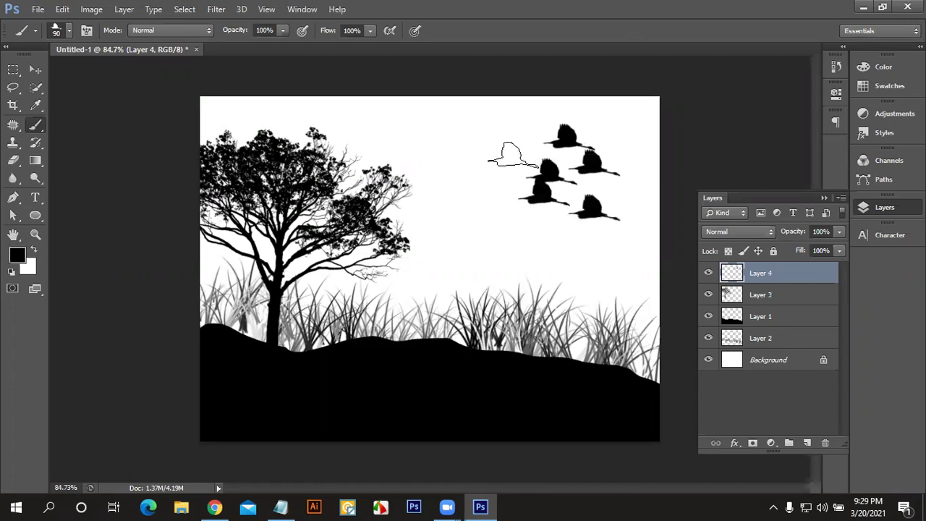
left_click(511, 155)
left_click(502, 134)
left_click(534, 132)
left_click(567, 154)
left_click(624, 125)
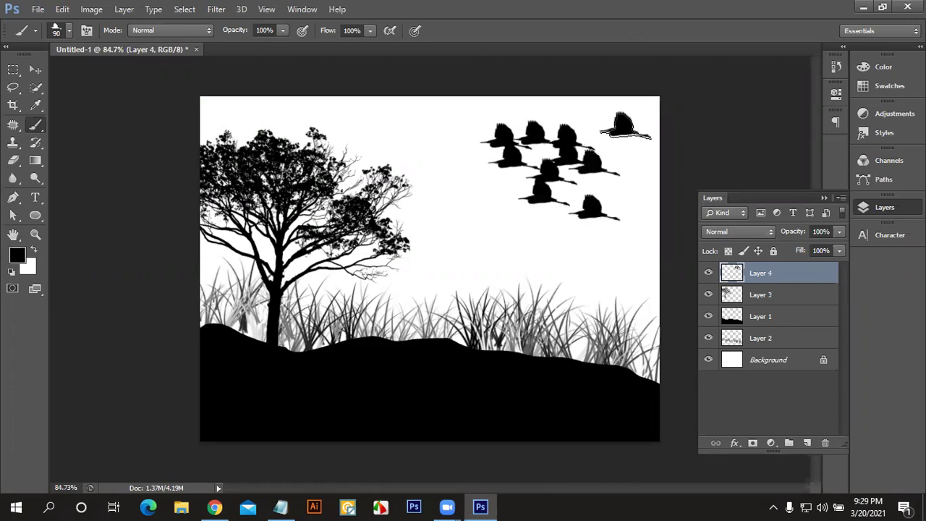
left_click(634, 157)
left_click(638, 196)
left_click(597, 228)
left_click(558, 217)
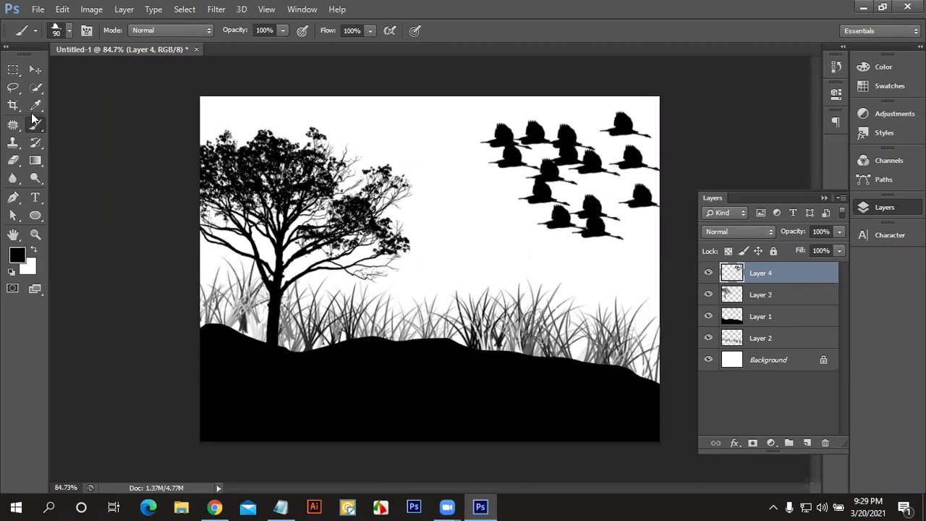
Step: Pick a soft round brush at 175 px and paint a soft dark glow in the sky
left_click(70, 30)
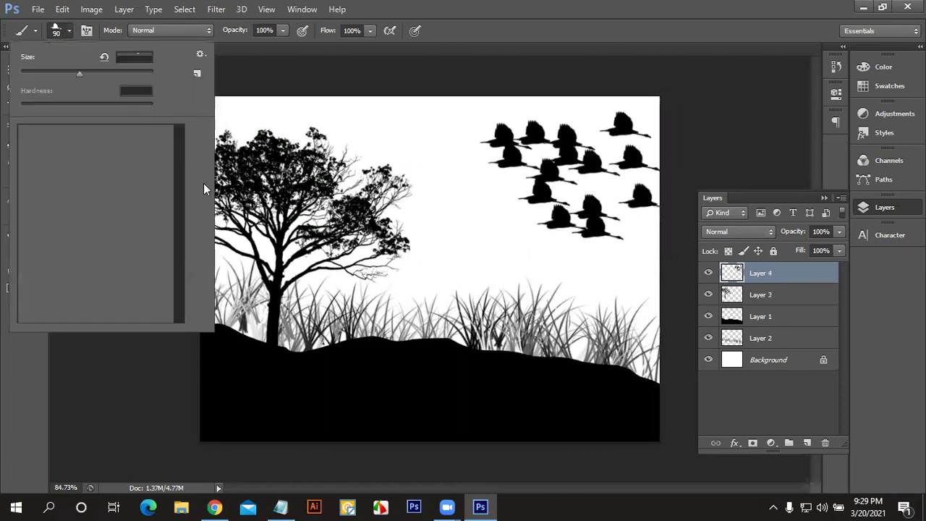
scroll(152, 268, "down", 1)
scroll(171, 243, "down", 2)
scroll(152, 209, "up", 2)
scroll(137, 181, "up", 1)
scroll(123, 151, "up", 2)
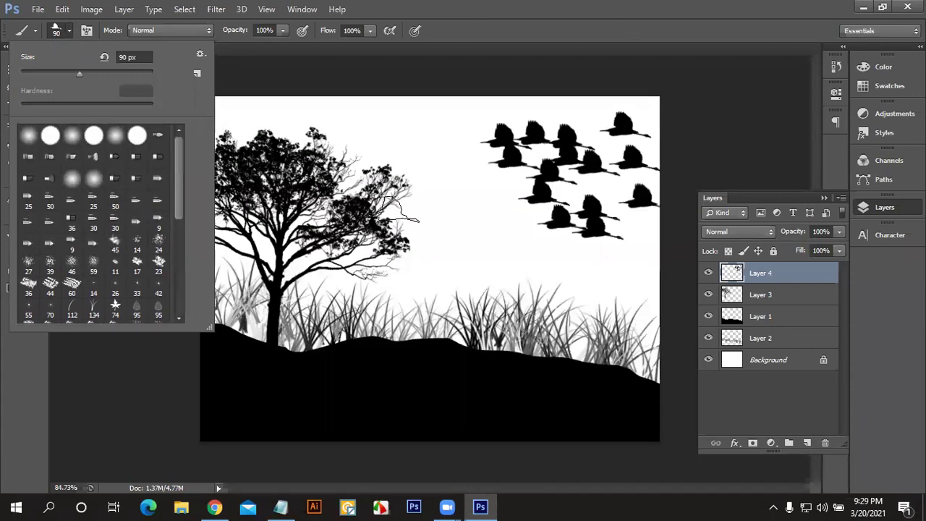
left_click(200, 55)
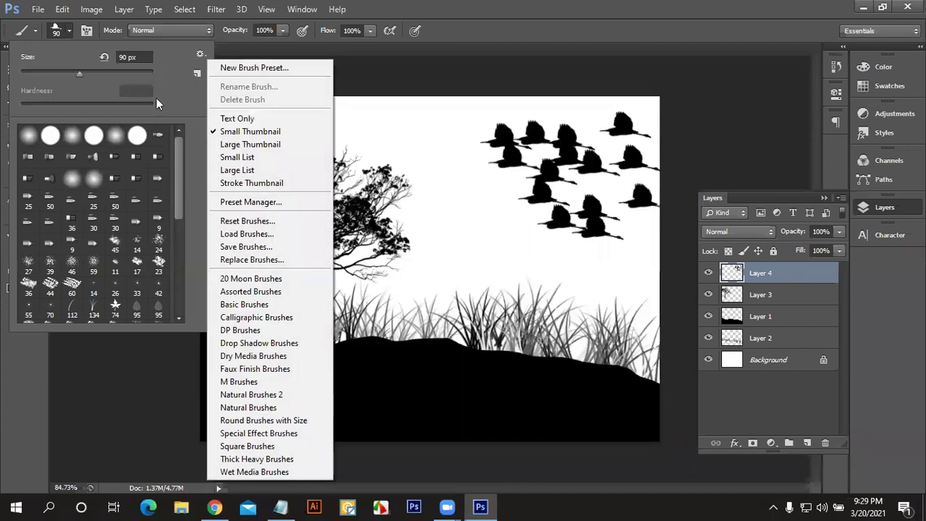
left_click(155, 123)
left_click(137, 136)
left_click(113, 143)
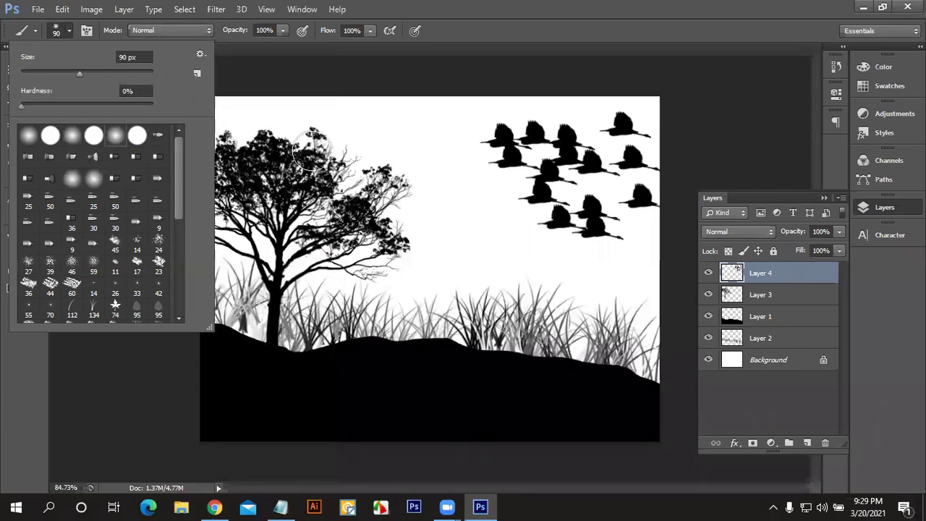
left_click(403, 139)
key("bracketright")
key("bracketright")
key("bracketright")
left_click(397, 130)
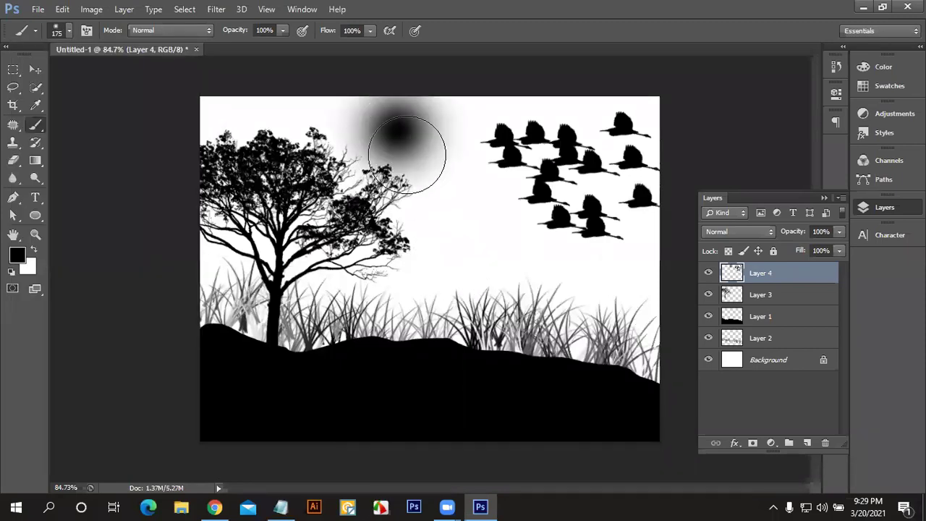
Step: Try a hard round brush, undo it, and darken the sun's core with a smaller brush
left_click(69, 31)
left_click(94, 137)
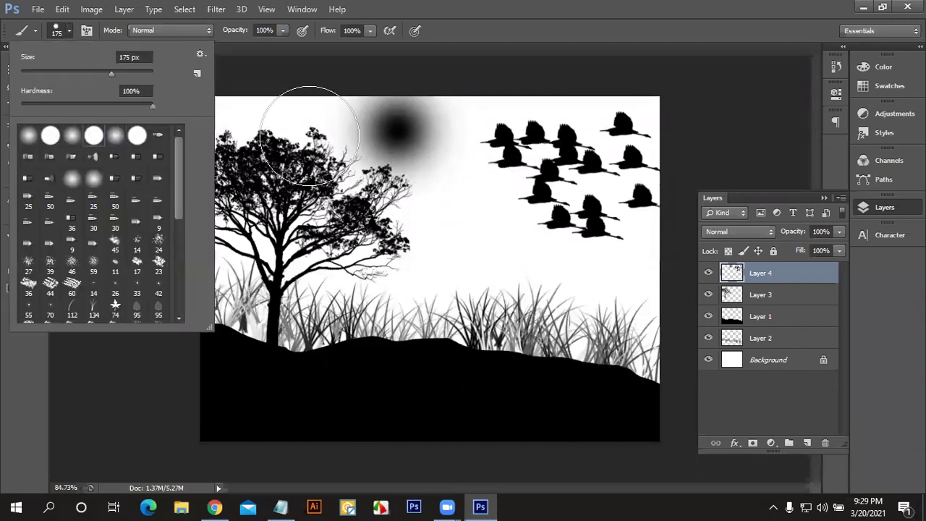
left_click(405, 137)
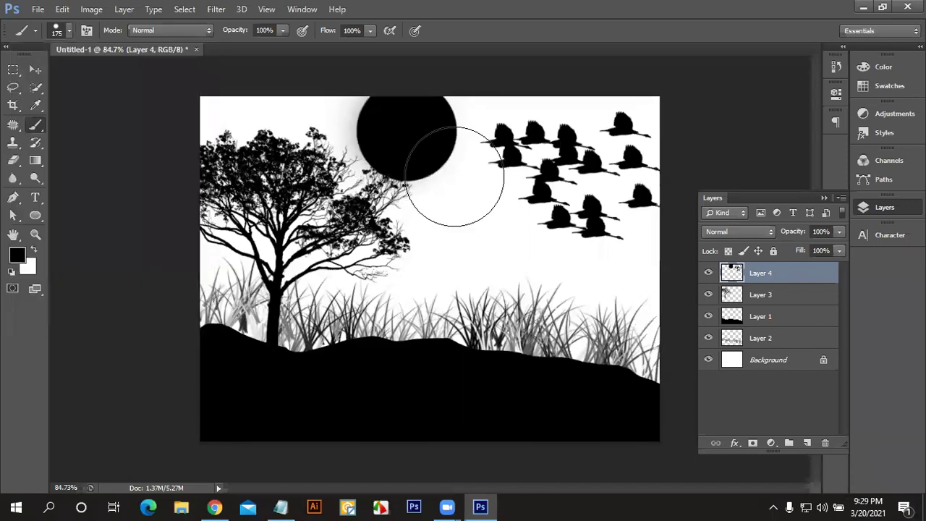
key("ctrl+z")
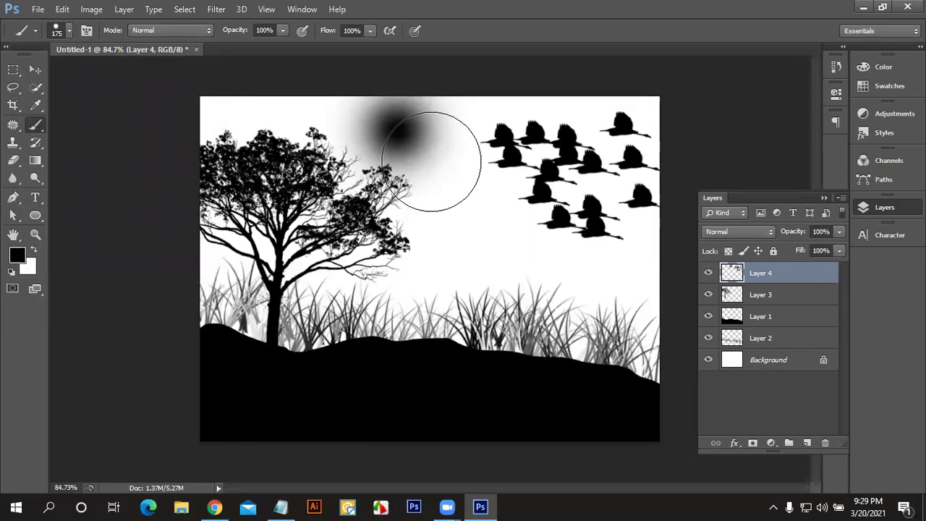
key("bracketleft")
key("bracketleft")
key("bracketleft")
key("bracketleft")
key("bracketleft")
key("bracketleft")
left_click(397, 132)
key("bracketleft")
key("bracketleft")
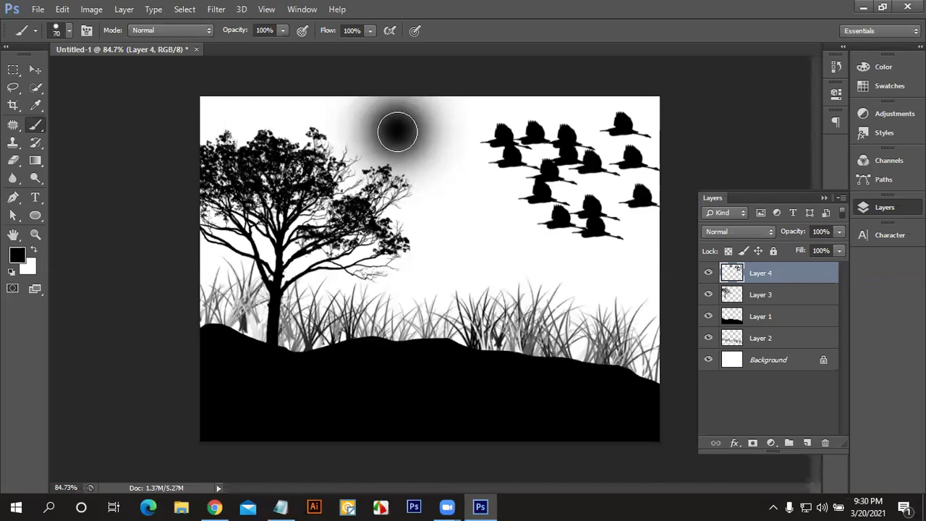
Step: Swap to white and paint the sun's white core, then return to Chrome's references
left_click(22, 255)
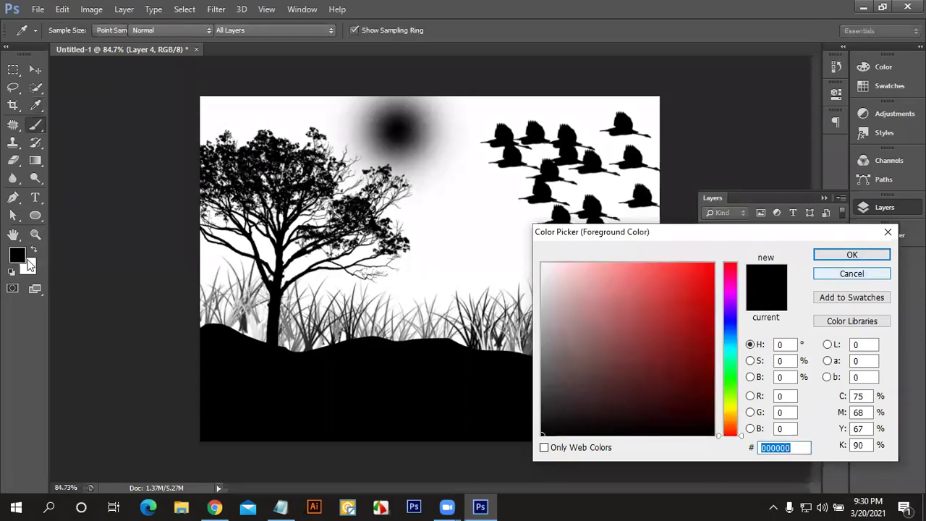
key("Escape")
key("b")
key("x")
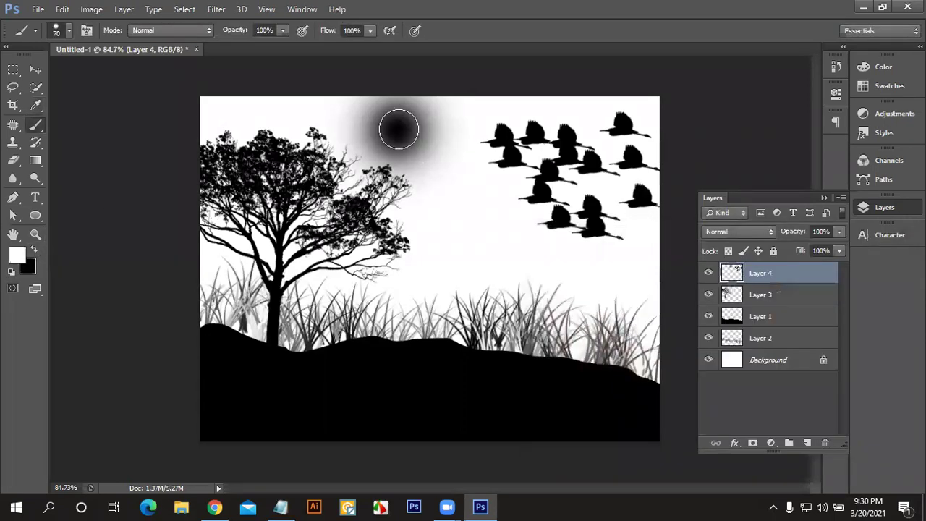
left_click(399, 129)
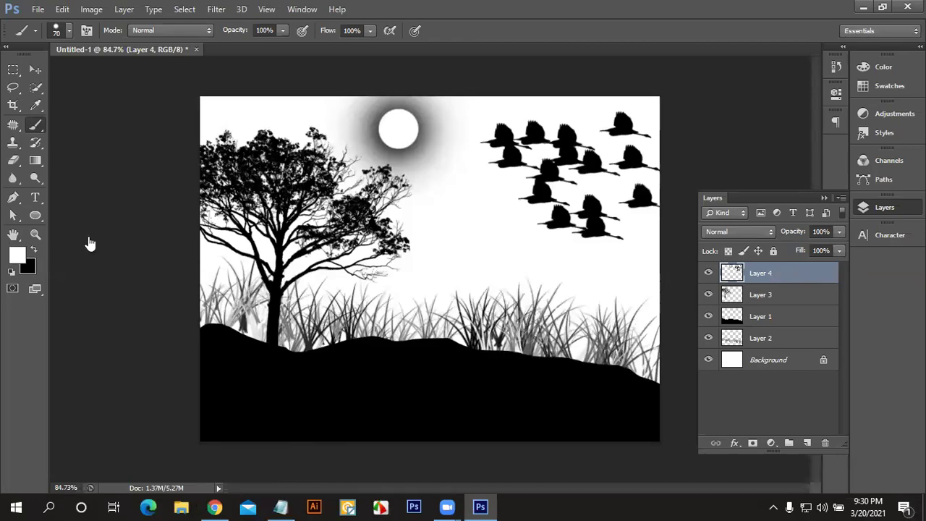
key("alt+Tab")
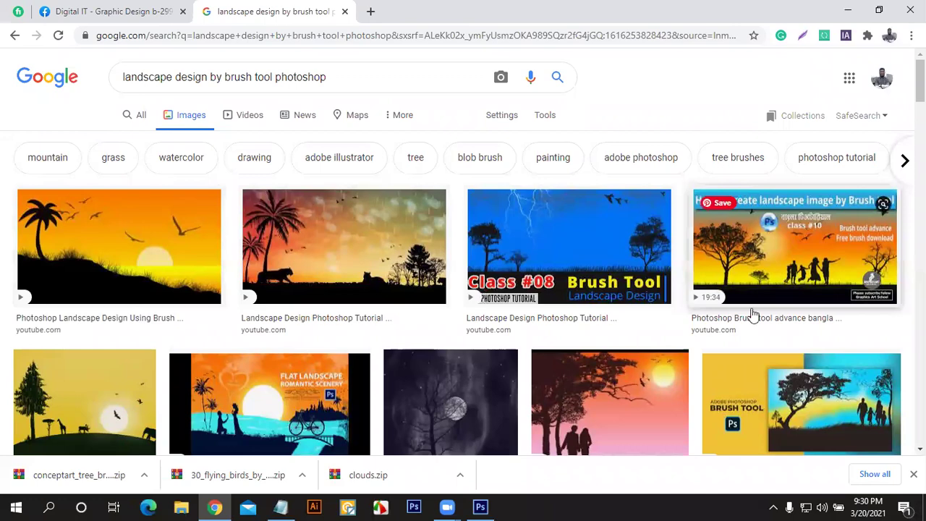
scroll(448, 316, "down", 3)
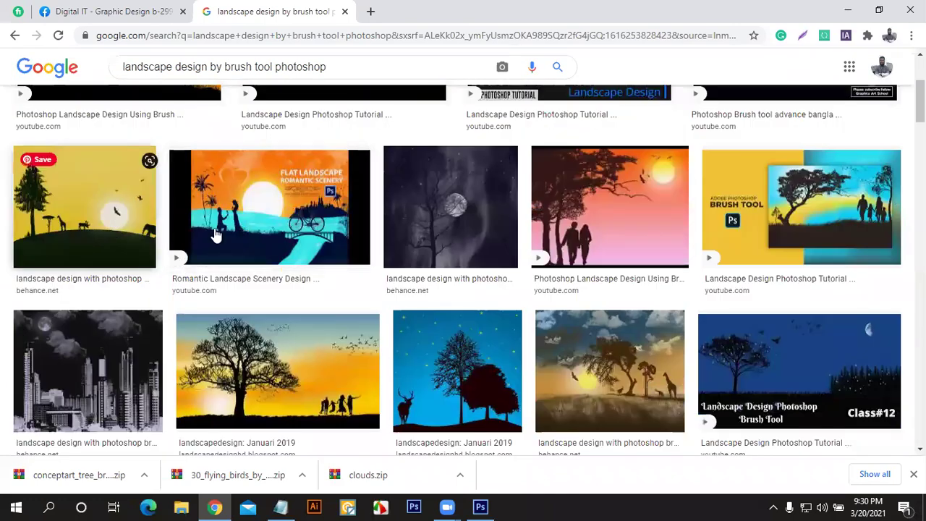
scroll(677, 329, "down", 1)
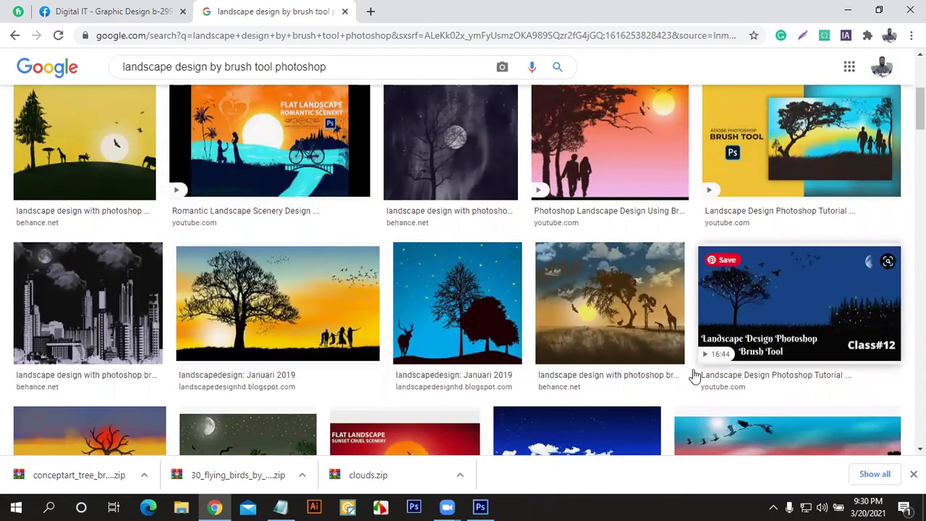
scroll(616, 377, "down", 3)
scroll(103, 193, "up", 2)
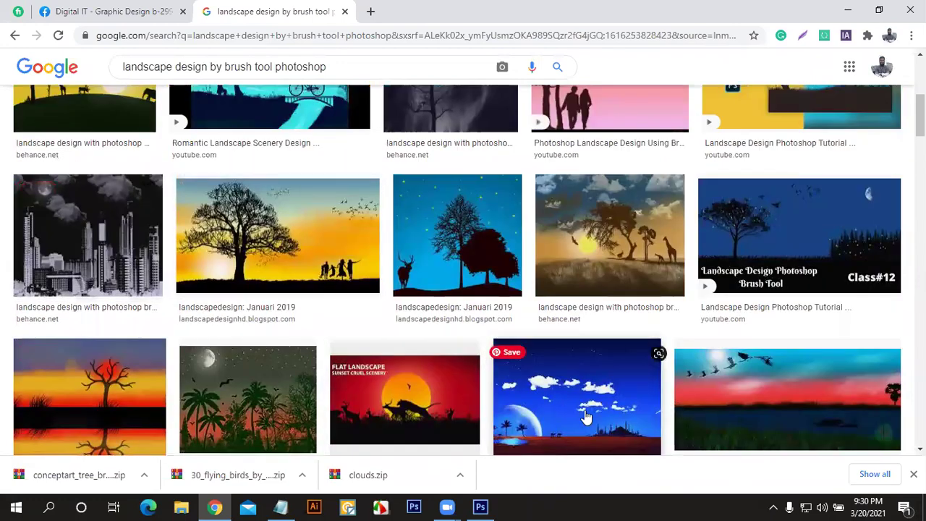
scroll(766, 413, "down", 3)
scroll(766, 413, "down", 3)
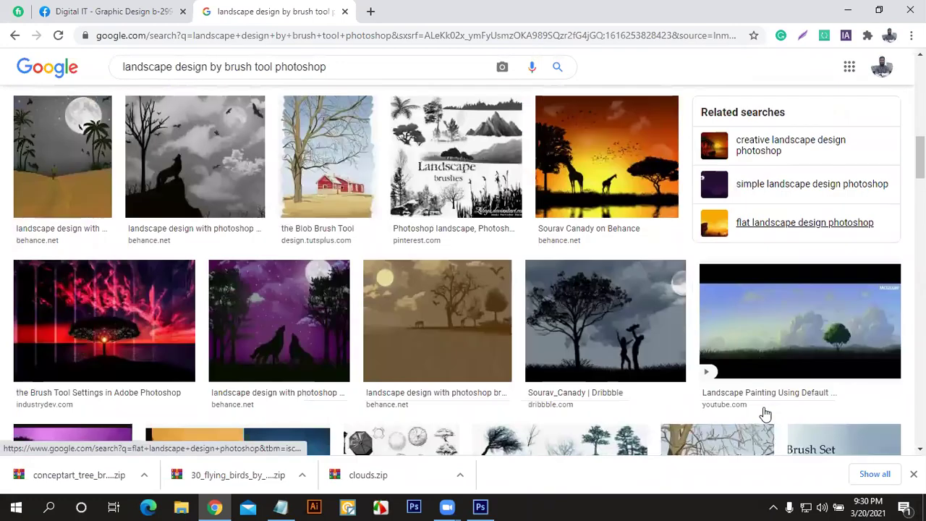
scroll(756, 411, "down", 2)
mouse_move(717, 349)
scroll(724, 400, "down", 3)
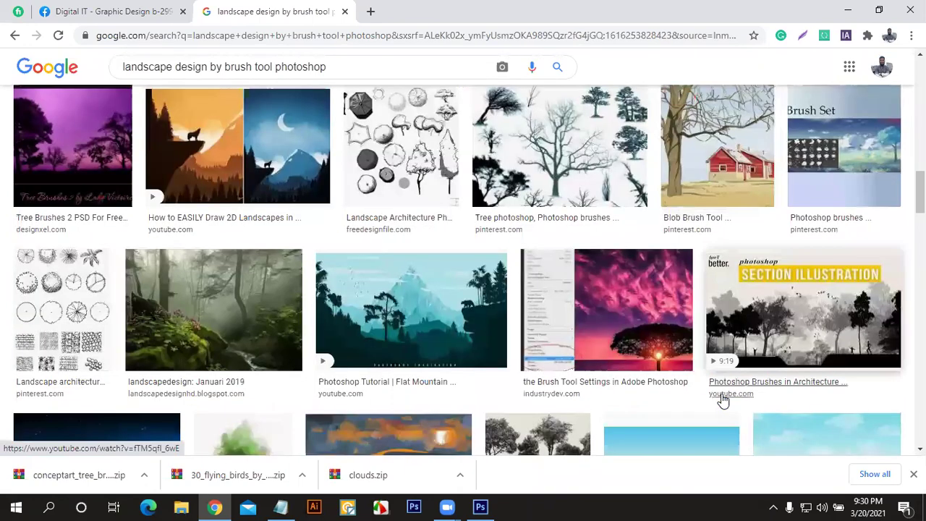
scroll(724, 400, "down", 2)
scroll(724, 400, "down", 3)
scroll(722, 394, "down", 1)
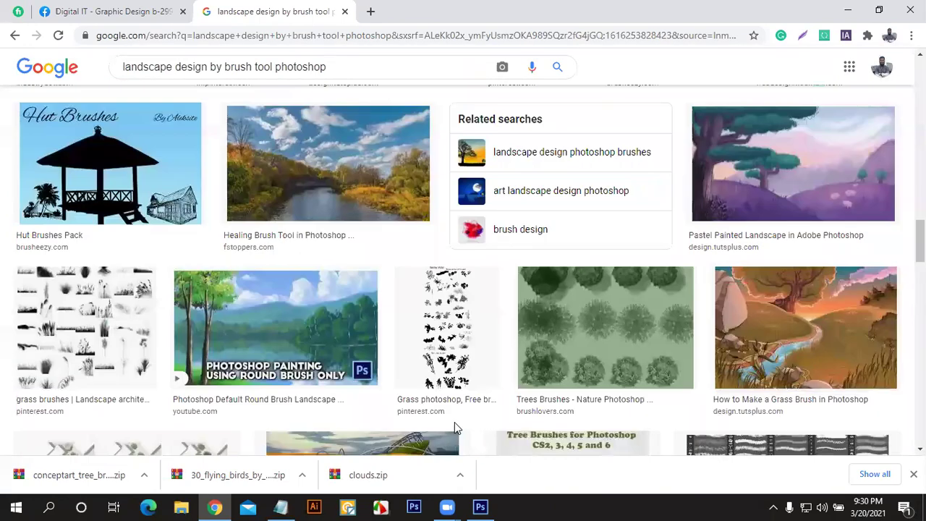
scroll(405, 404, "down", 2)
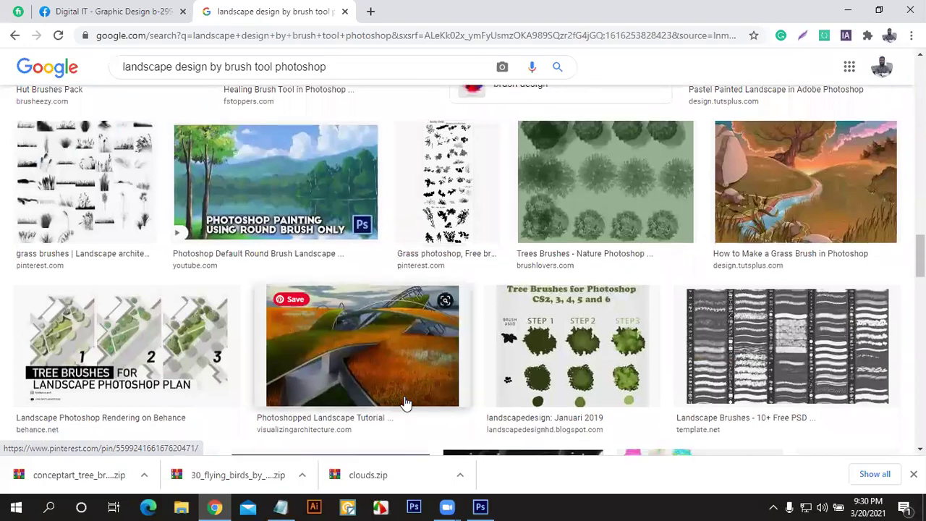
scroll(405, 403, "down", 4)
scroll(405, 402, "down", 2)
scroll(405, 402, "down", 3)
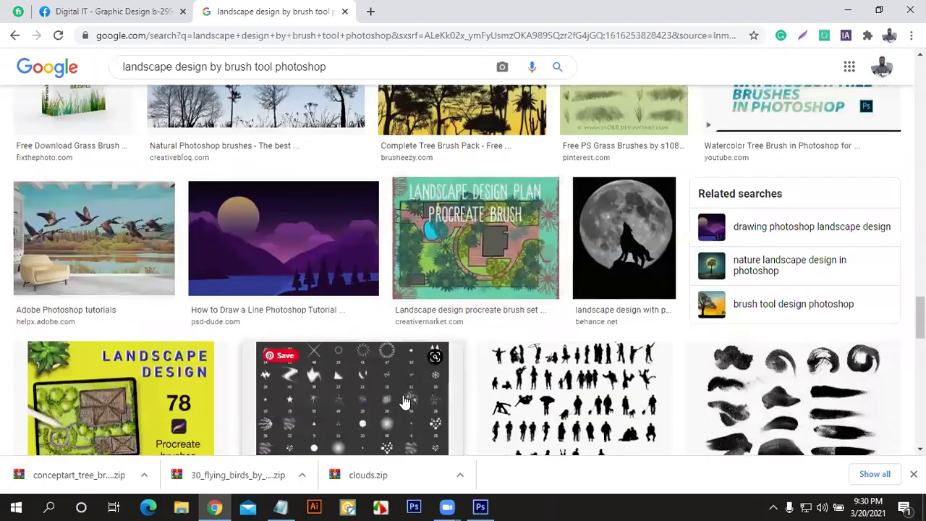
scroll(399, 396, "up", 1)
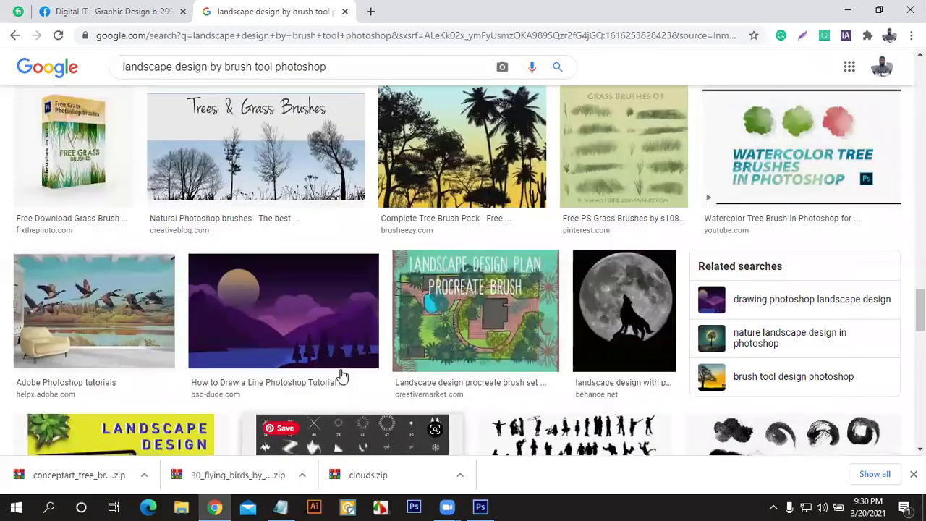
scroll(341, 376, "up", 4)
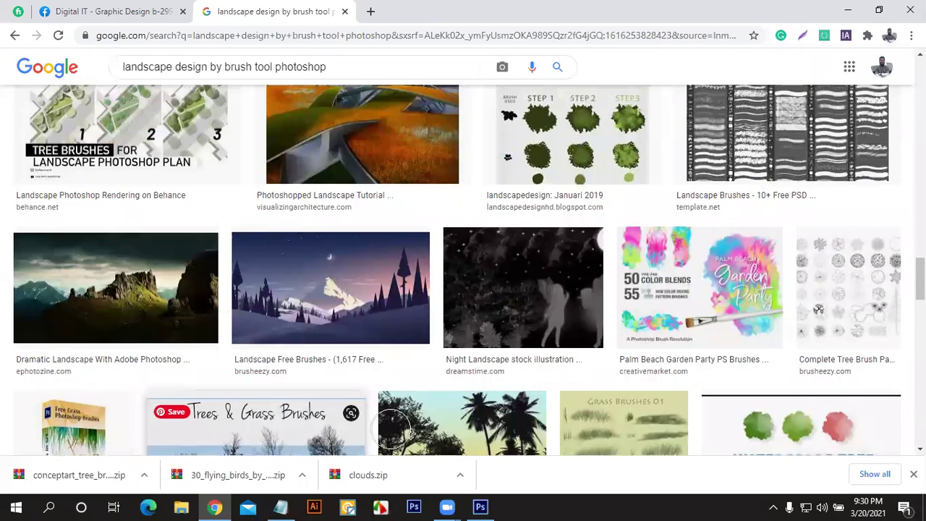
Step: Open CARS4.jpg from the class 03 folder, duplicate its Background layer, then return to Untitled-1
key("alt+Tab")
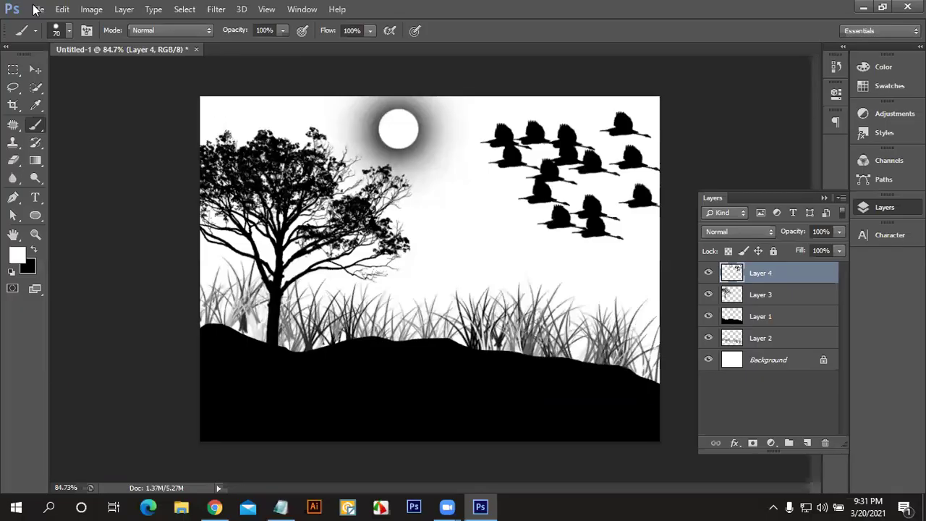
left_click(37, 8)
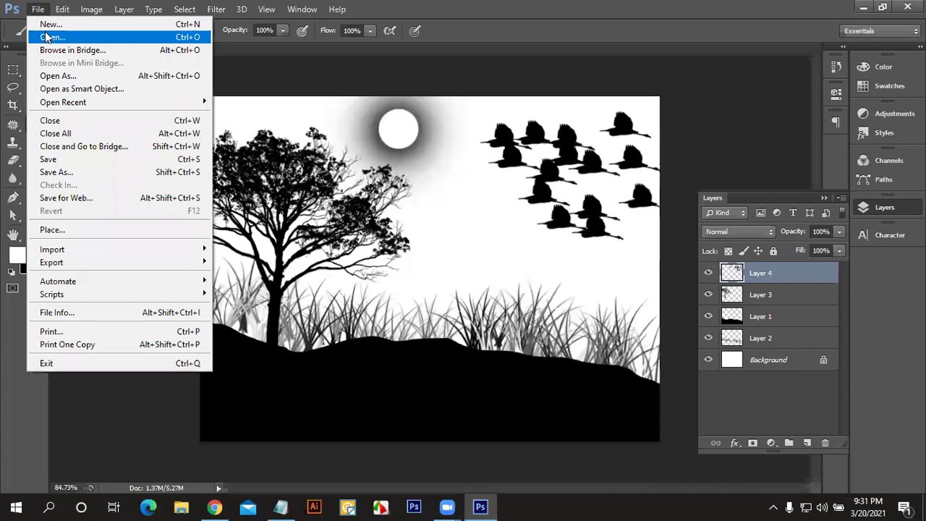
left_click(46, 34)
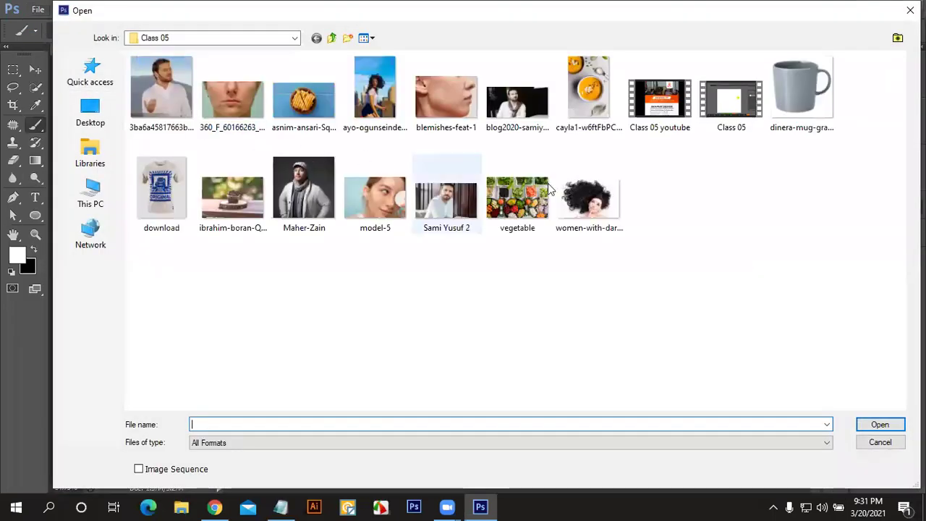
left_click(296, 40)
left_click(183, 214)
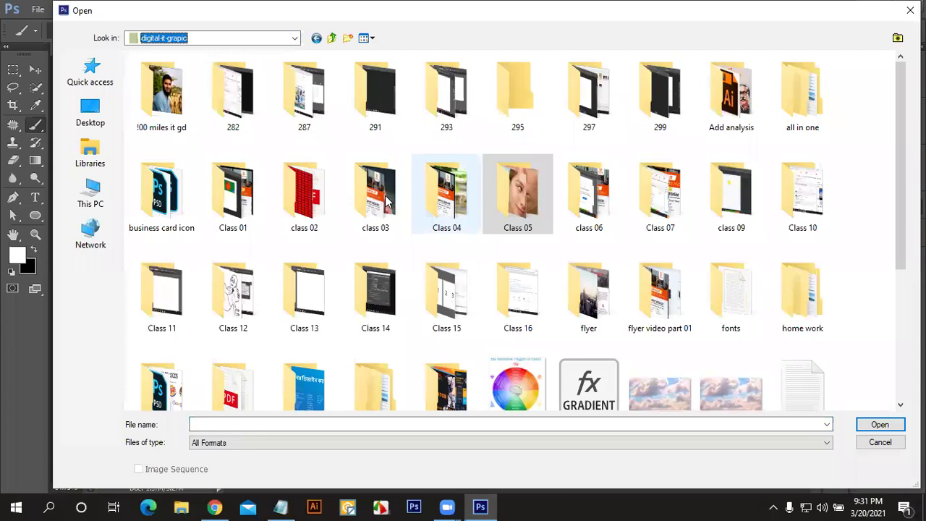
double_click(386, 203)
left_click(822, 118)
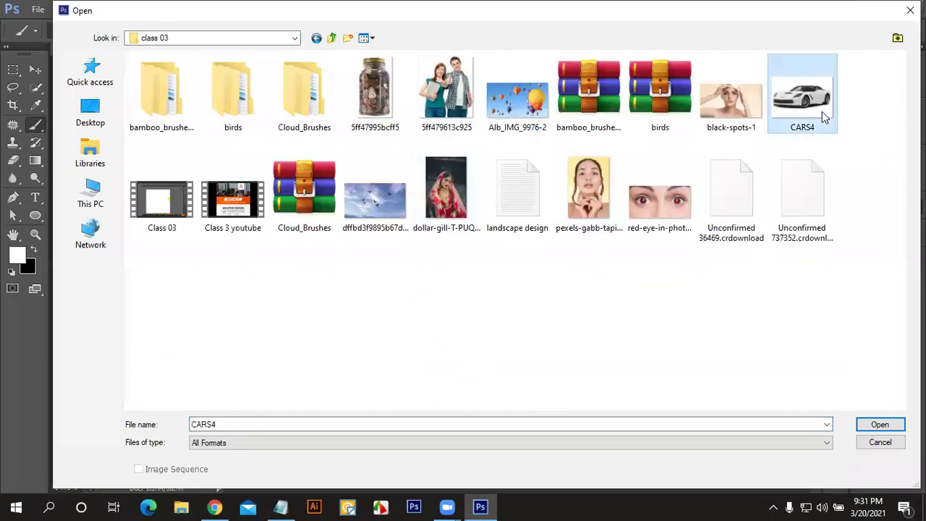
left_click(882, 425)
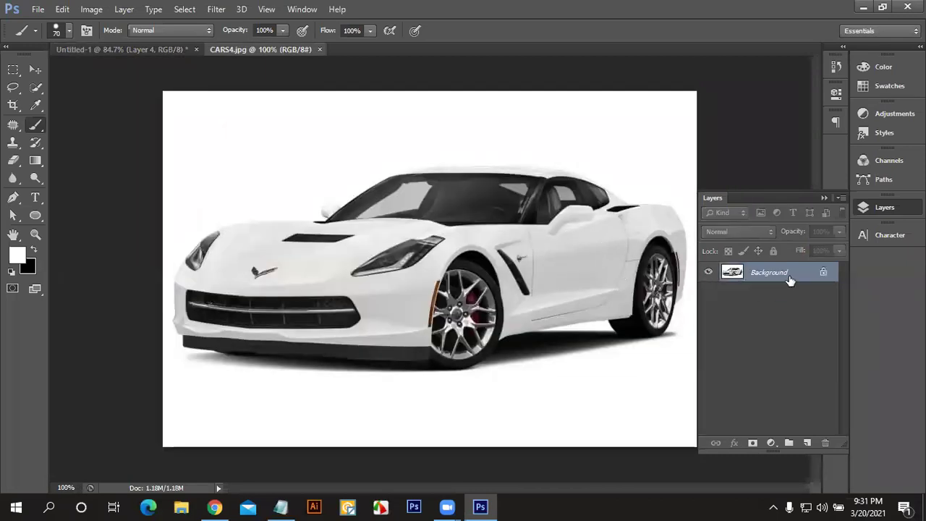
left_click_drag(787, 274, 808, 442)
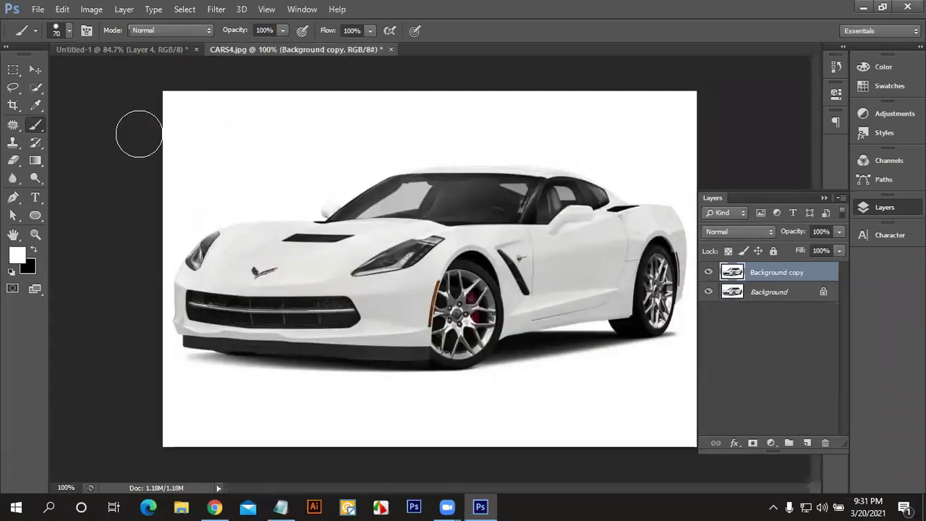
left_click(165, 48)
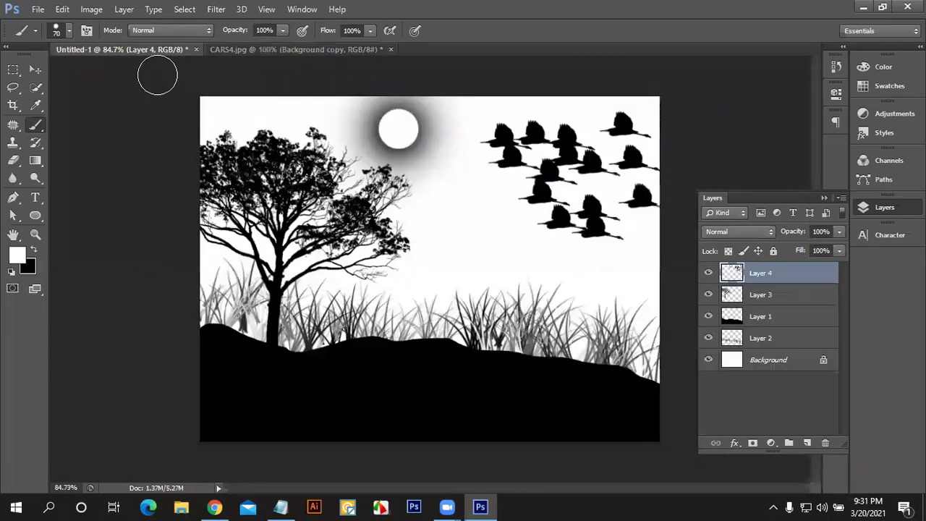
Step: With the Move tool, raise the sun and birds and shift the tree to the left edge
left_click(34, 70)
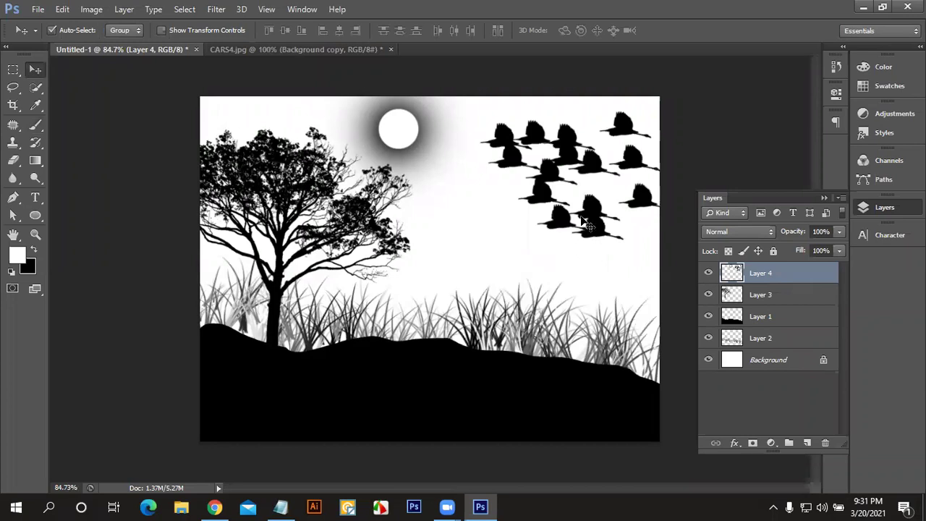
left_click_drag(600, 221, 585, 240)
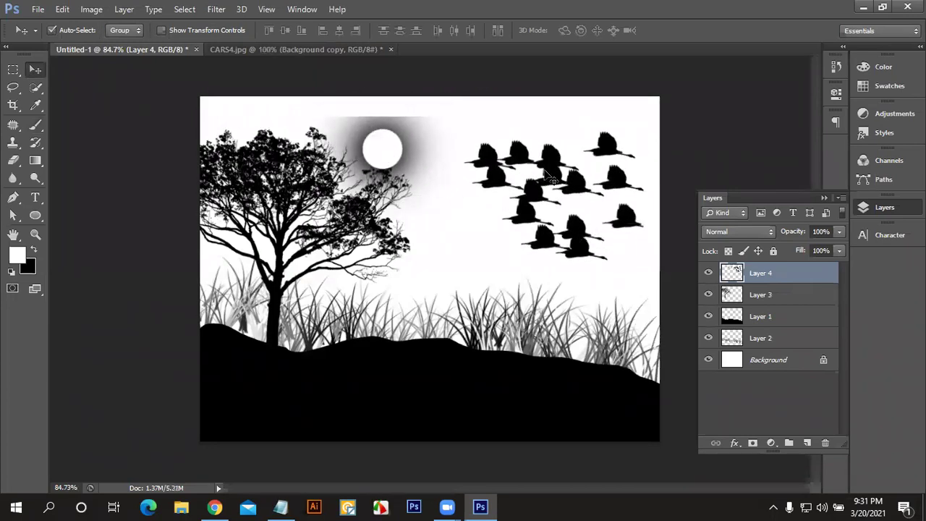
left_click_drag(548, 165, 544, 142)
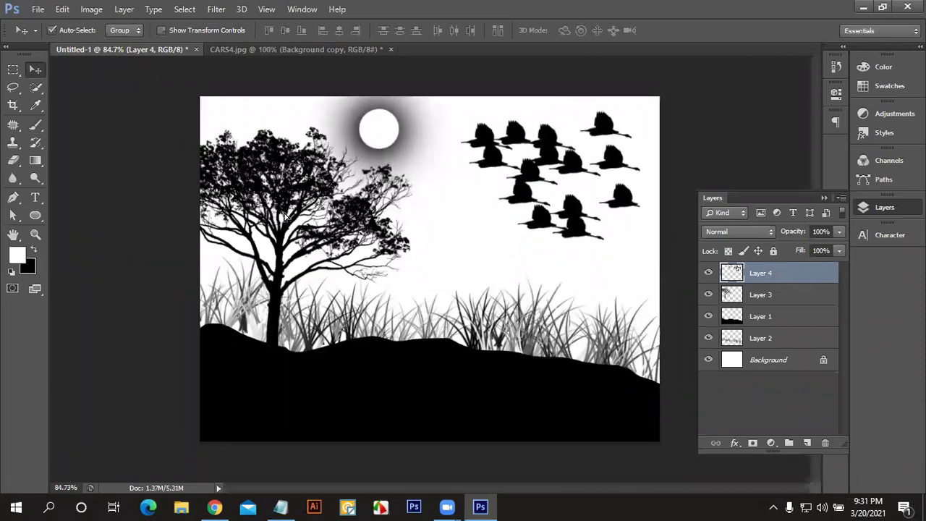
left_click_drag(286, 216, 619, 286)
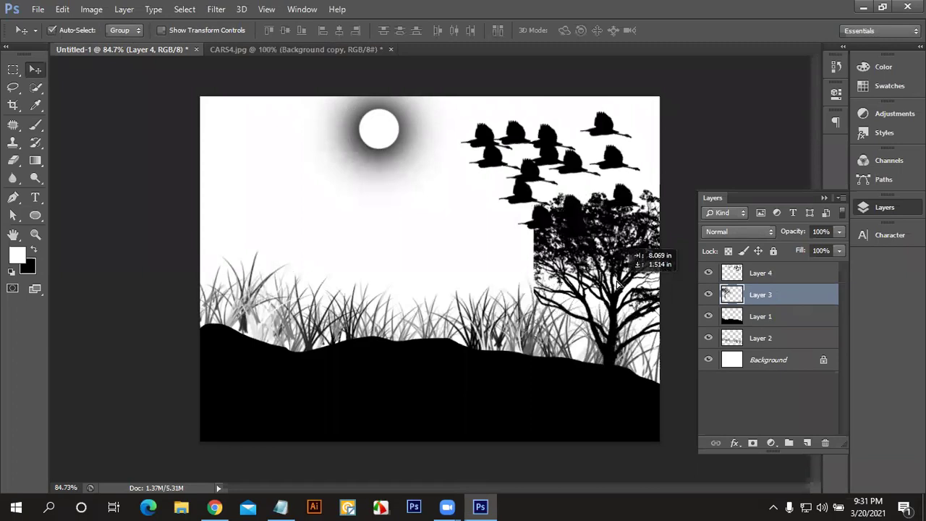
mouse_move(619, 285)
left_mouse_down()
mouse_move(260, 270)
mouse_move(220, 195)
left_mouse_up()
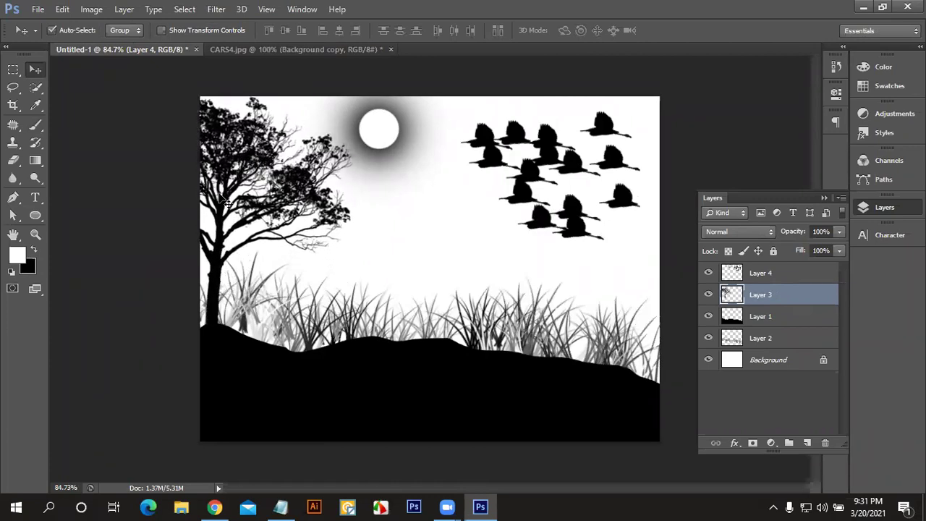
Step: Lower the grass slightly and move the sun and birds up and left
mouse_move(267, 294)
left_mouse_down()
mouse_move(275, 308)
mouse_move(299, 293)
mouse_move(328, 301)
mouse_move(278, 283)
mouse_move(229, 285)
mouse_move(263, 293)
left_mouse_up()
left_click_drag(332, 321, 333, 332)
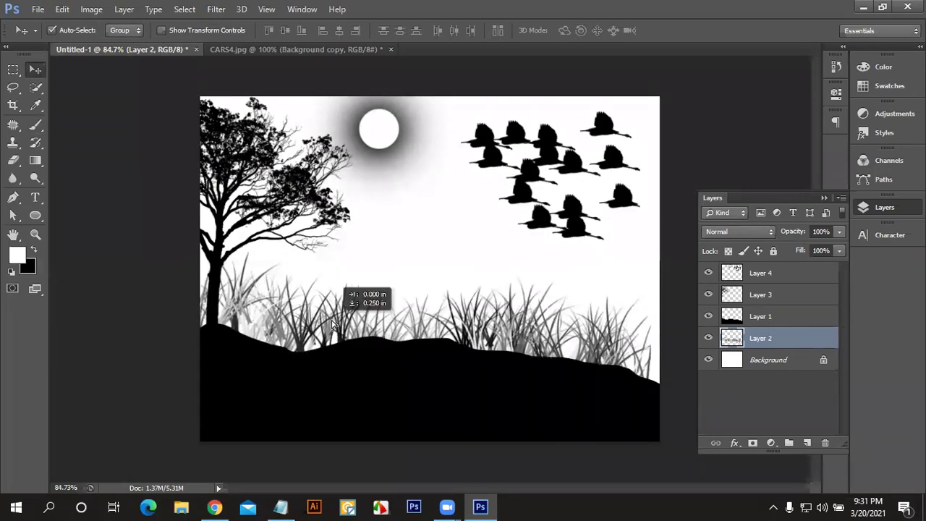
left_click(333, 376)
mouse_move(539, 216)
left_mouse_down()
mouse_move(488, 205)
mouse_move(512, 210)
left_mouse_up()
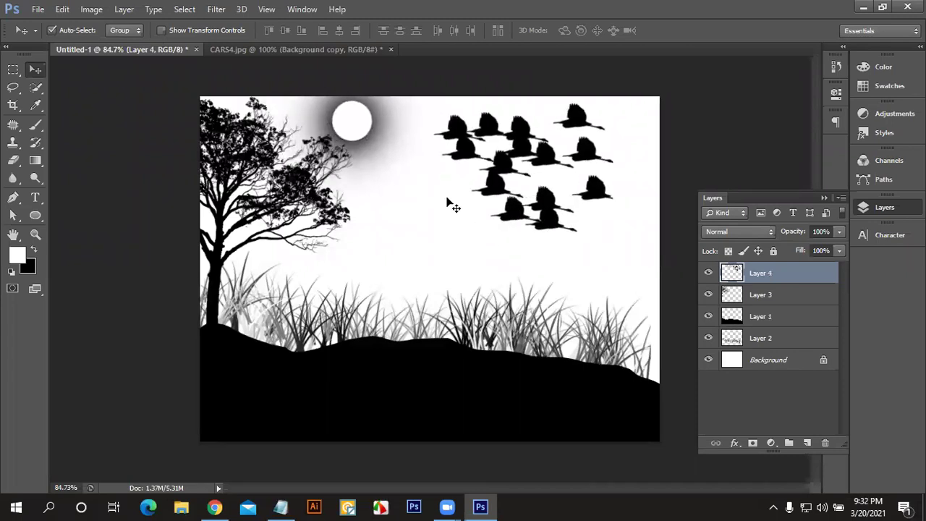
Step: On CARS4.jpg, use a size 40 Quick Selection brush to select the car's front, hood and nose
left_click(281, 50)
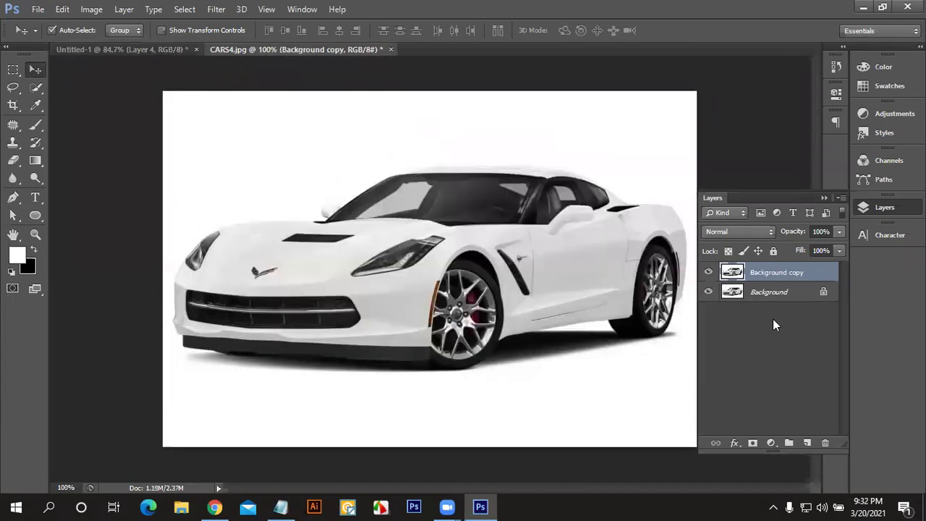
left_click(36, 88)
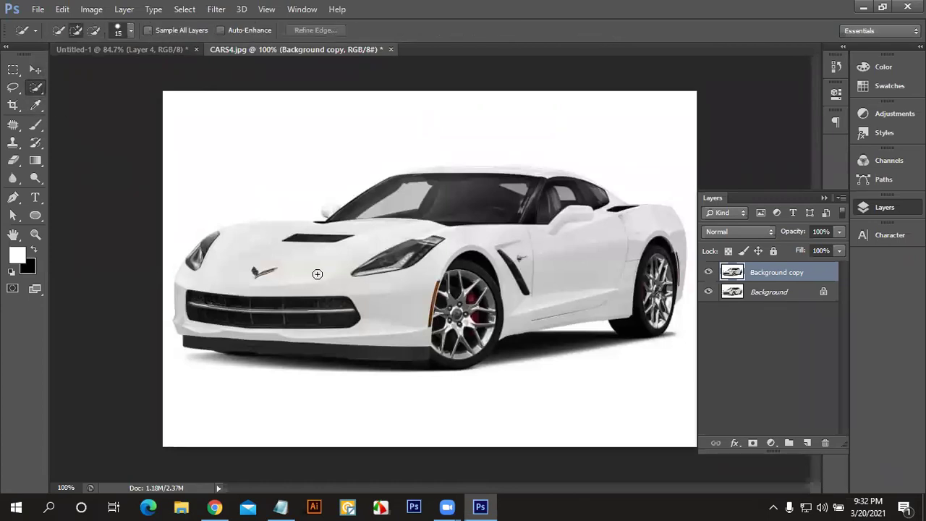
key("bracketright")
mouse_move(318, 271)
left_mouse_down()
mouse_move(631, 249)
mouse_move(453, 299)
left_mouse_up()
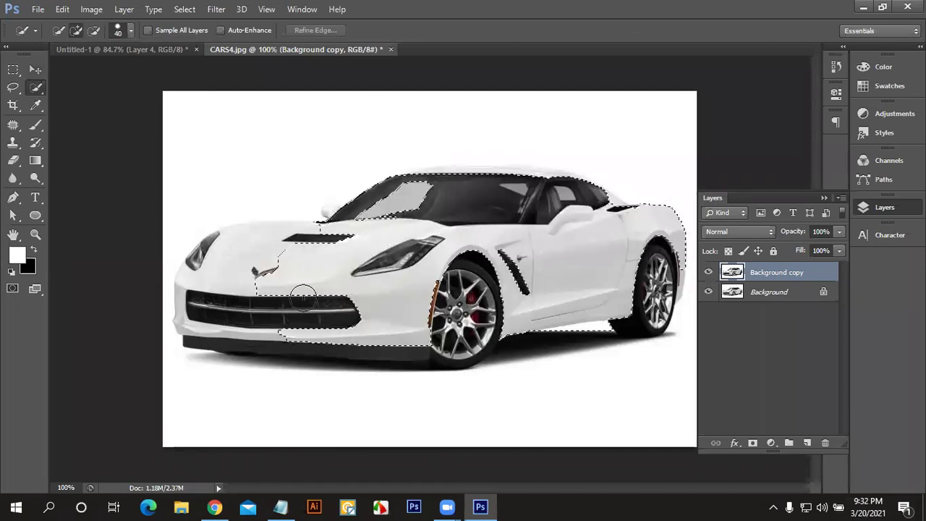
left_click_drag(279, 229, 113, 190)
Step: Add the windshield, roof and bumper shadow to the selection, undoing stray background additions
right_click(34, 89)
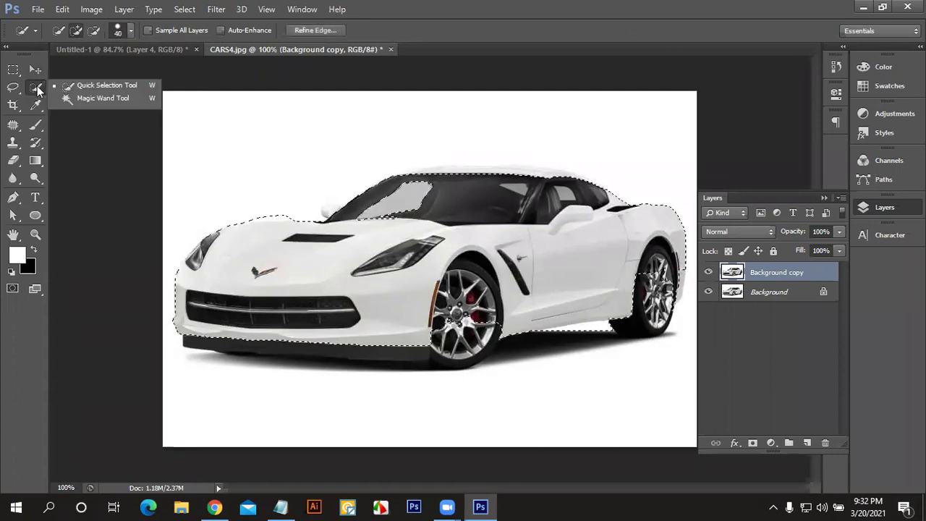
left_click(86, 86)
mouse_move(348, 226)
left_mouse_down()
mouse_move(521, 171)
mouse_move(453, 166)
left_mouse_up()
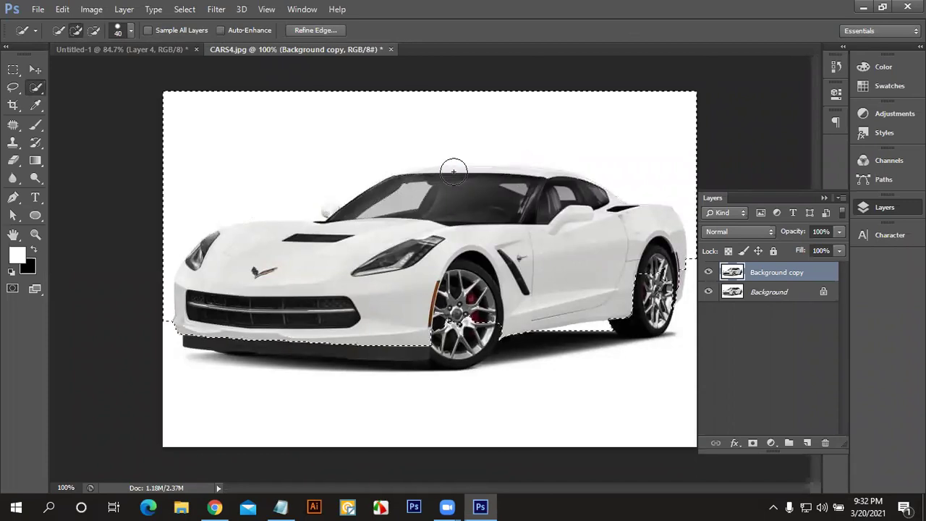
mouse_move(472, 197)
left_mouse_down()
mouse_move(531, 177)
mouse_move(539, 188)
left_mouse_up()
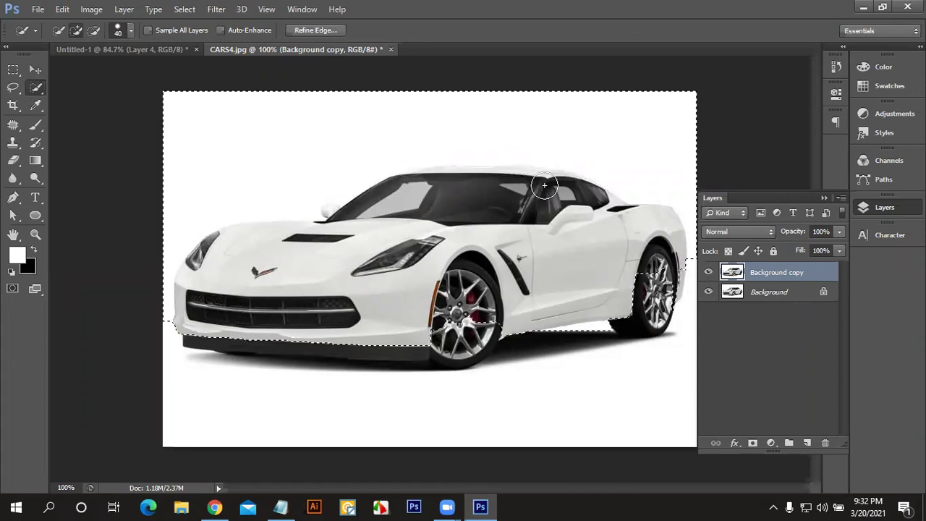
left_click_drag(476, 333, 254, 322)
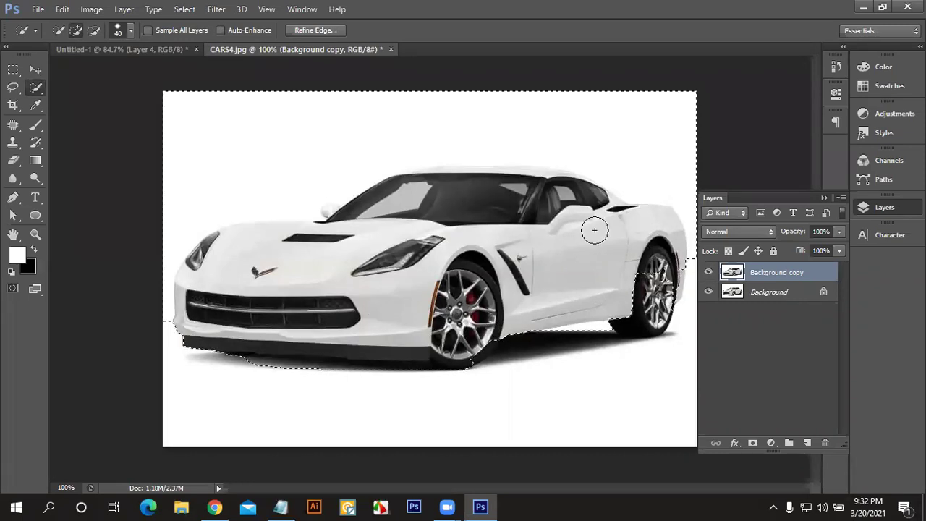
key("ctrl+z")
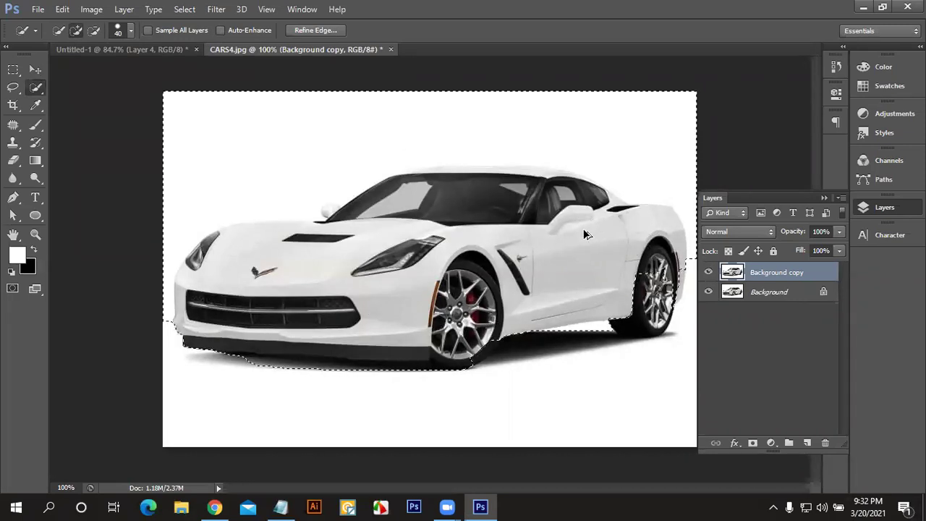
key("ctrl+alt+z")
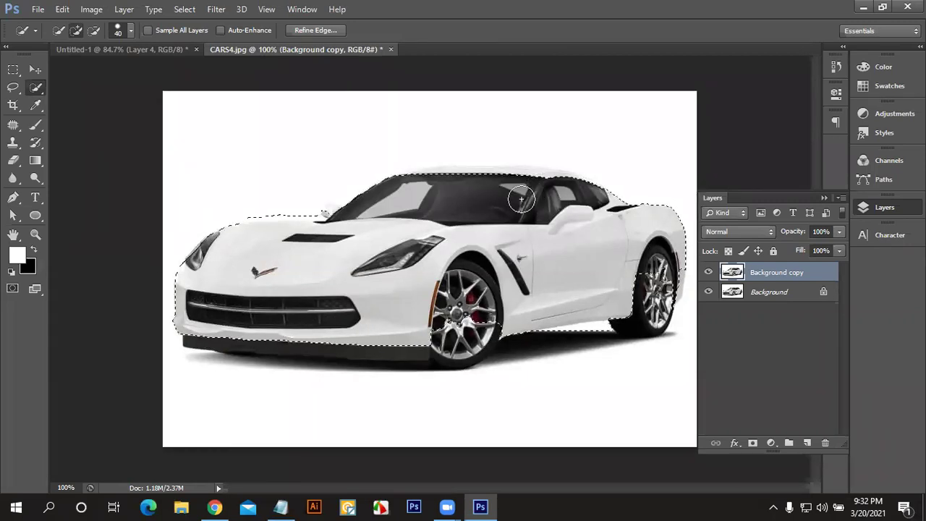
left_click_drag(425, 348, 338, 346)
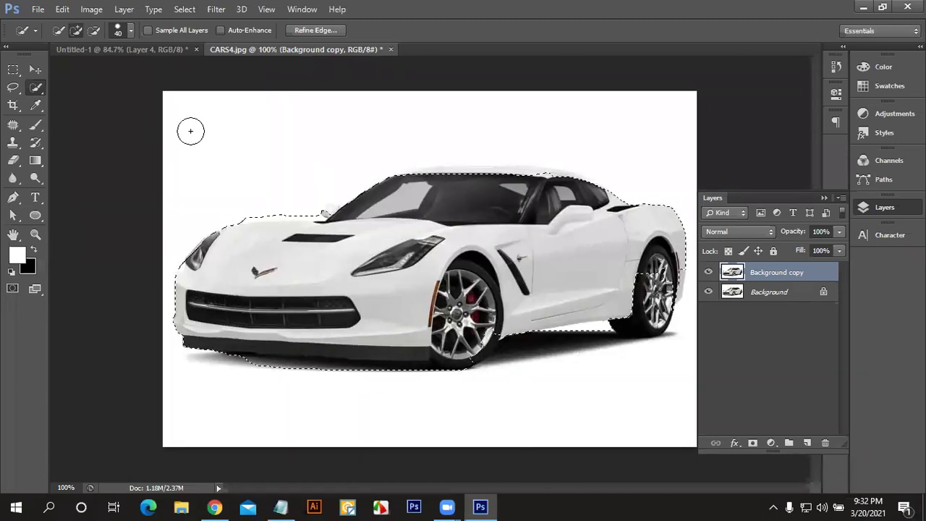
Step: Define the selected car as brush preset 'Brush 100', then deselect and fill the layer white
left_click(64, 8)
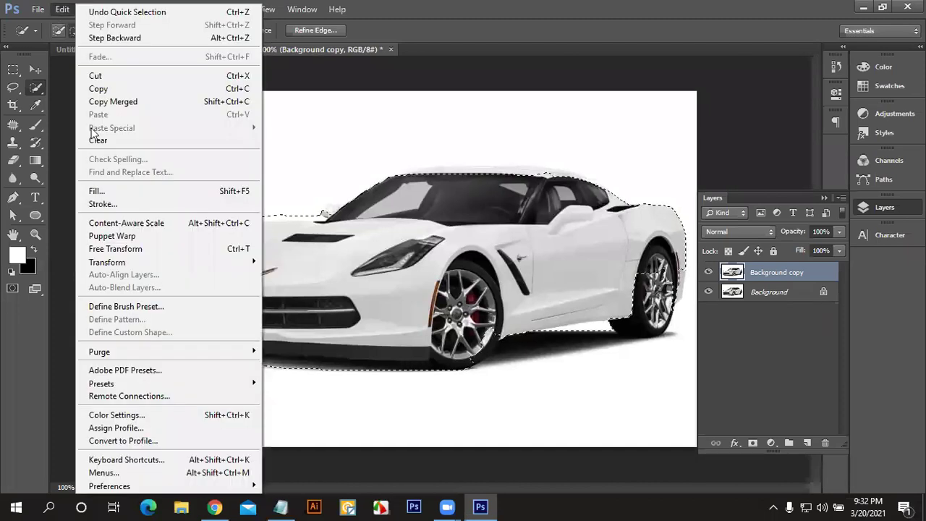
left_click(162, 306)
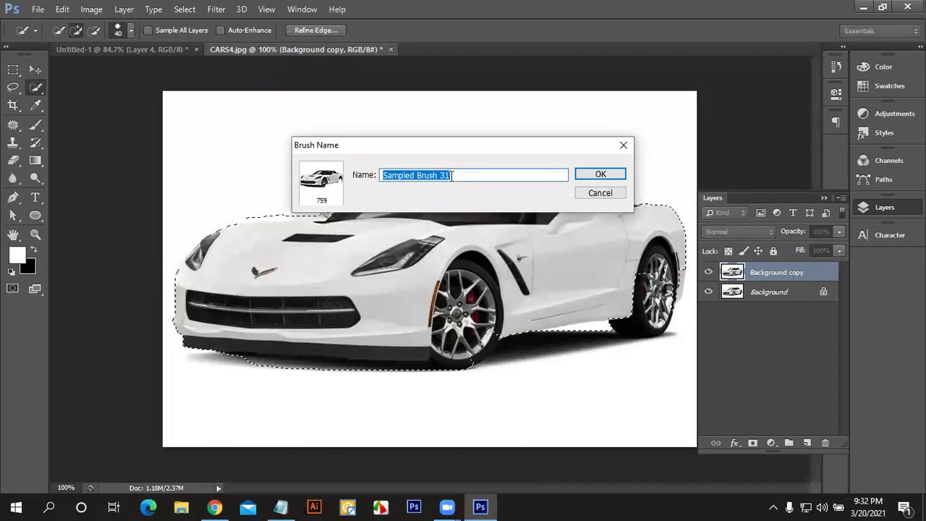
left_click(416, 175)
left_click_drag(416, 175, 327, 184)
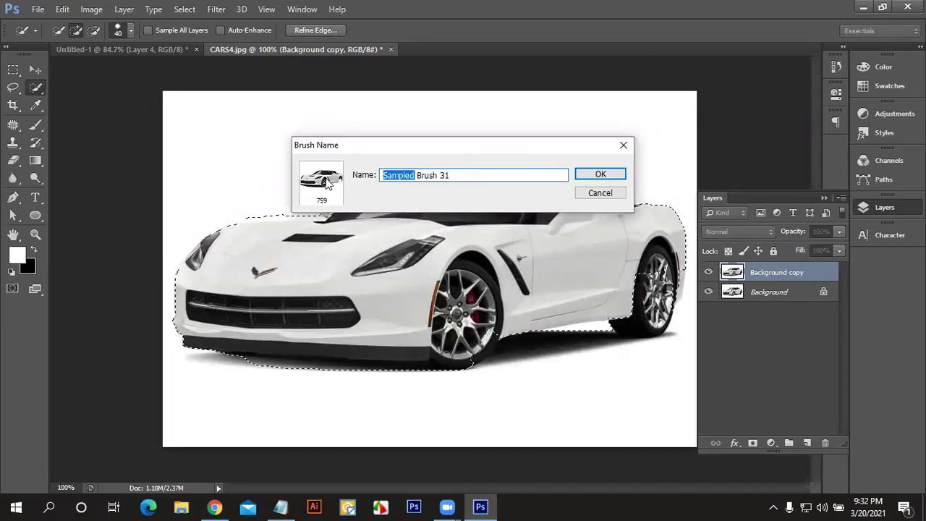
key("BackSpace")
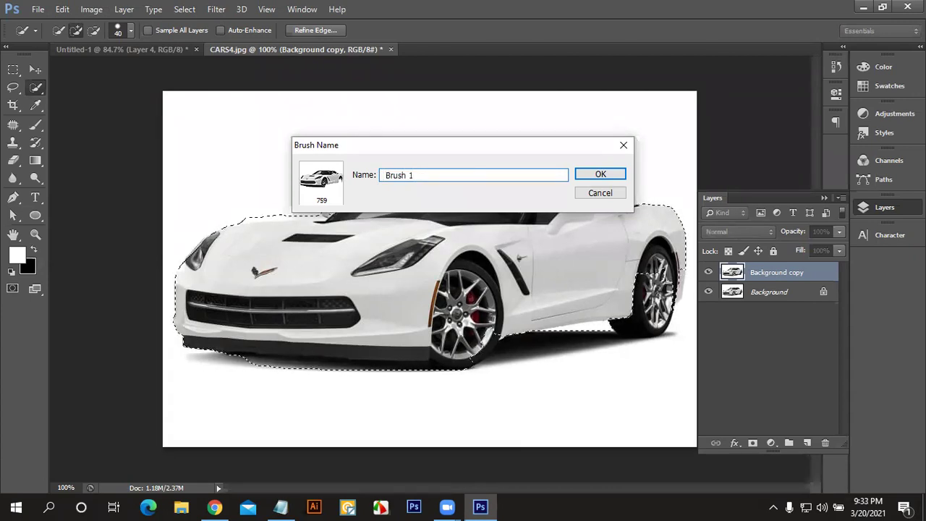
type("00")
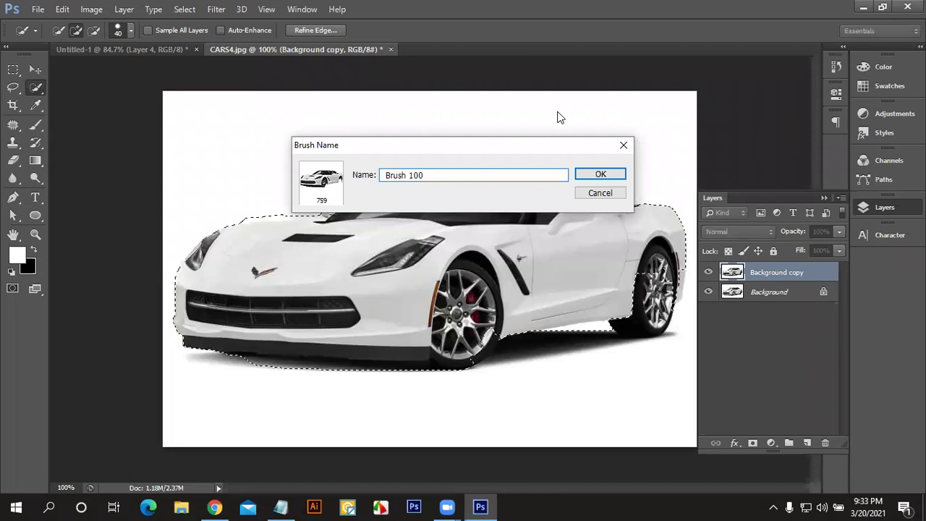
left_click(603, 175)
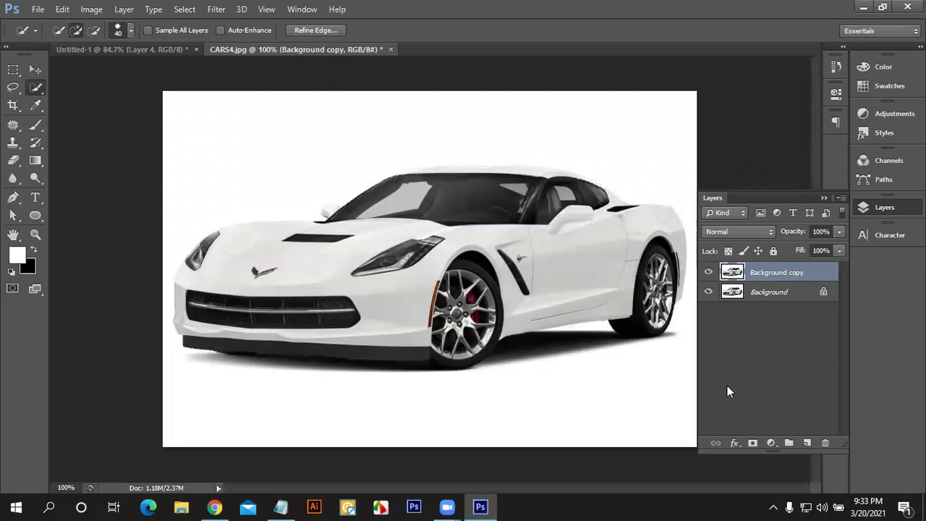
key("ctrl+d")
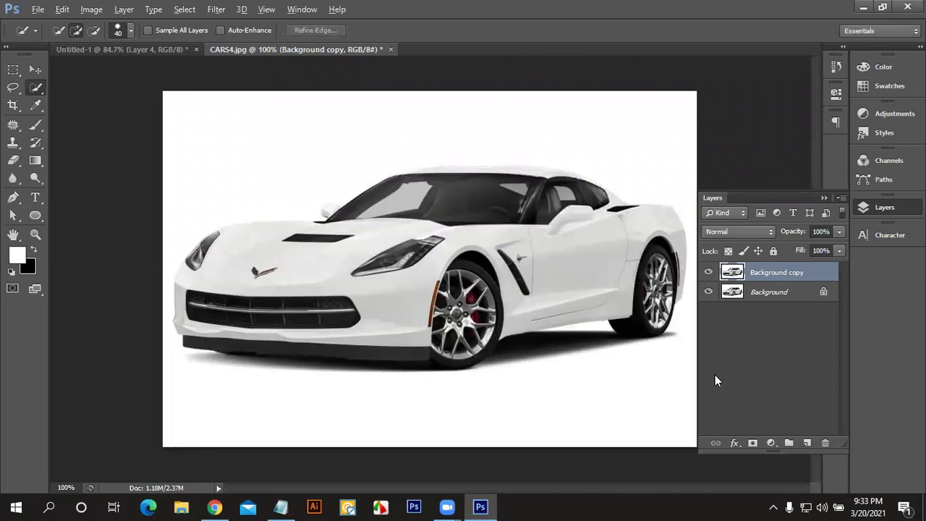
key("alt+BackSpace")
Step: Load the 759 px car brush in the Brush tool on CARS4.jpg and save it as a new preset
left_click(118, 47)
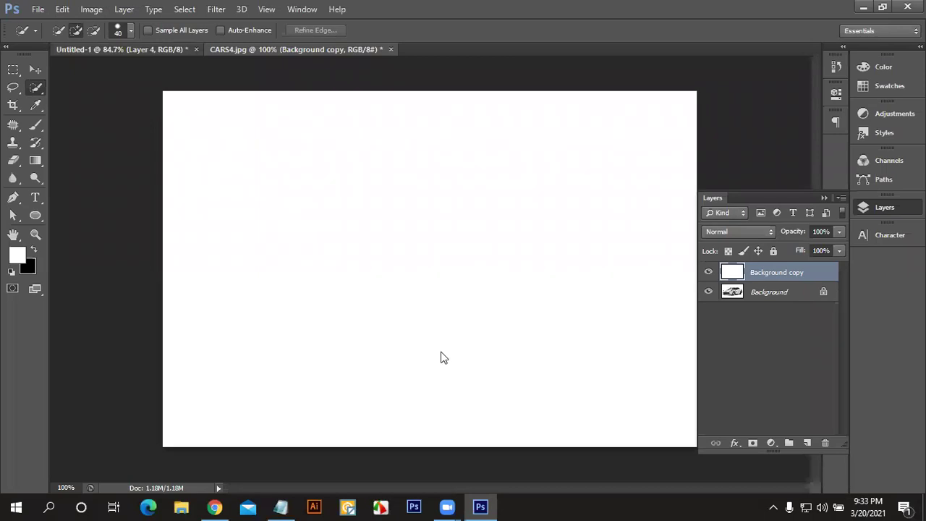
left_click(290, 51)
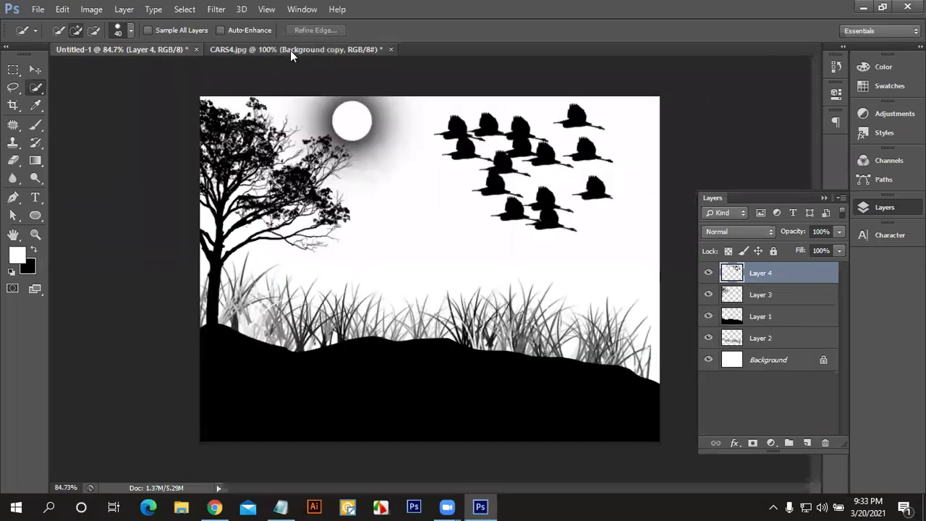
left_click(38, 123)
left_click(70, 29)
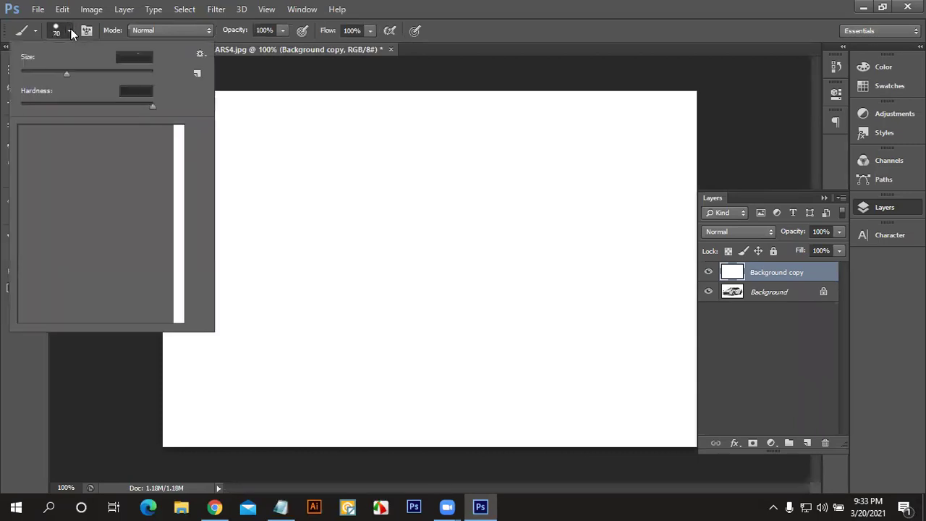
scroll(145, 242, "down", 5)
scroll(144, 250, "down", 2)
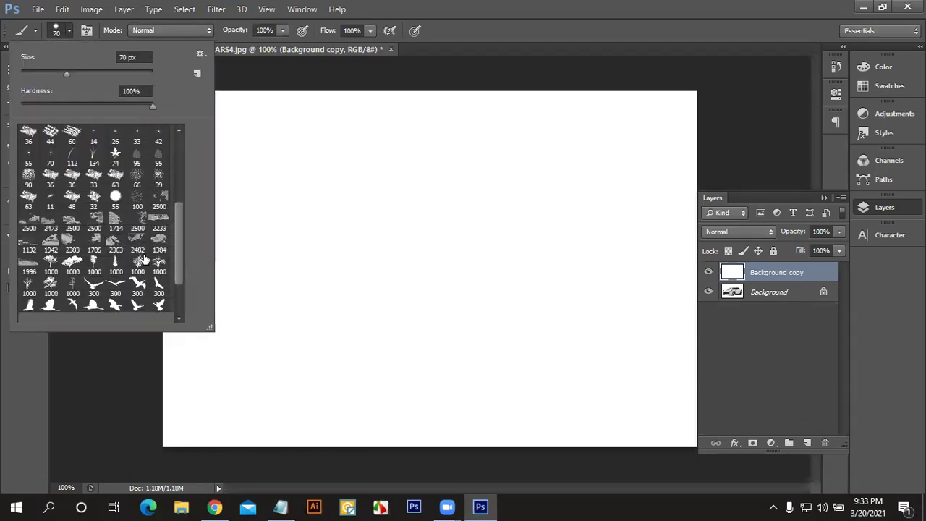
scroll(147, 257, "down", 4)
left_click(137, 313)
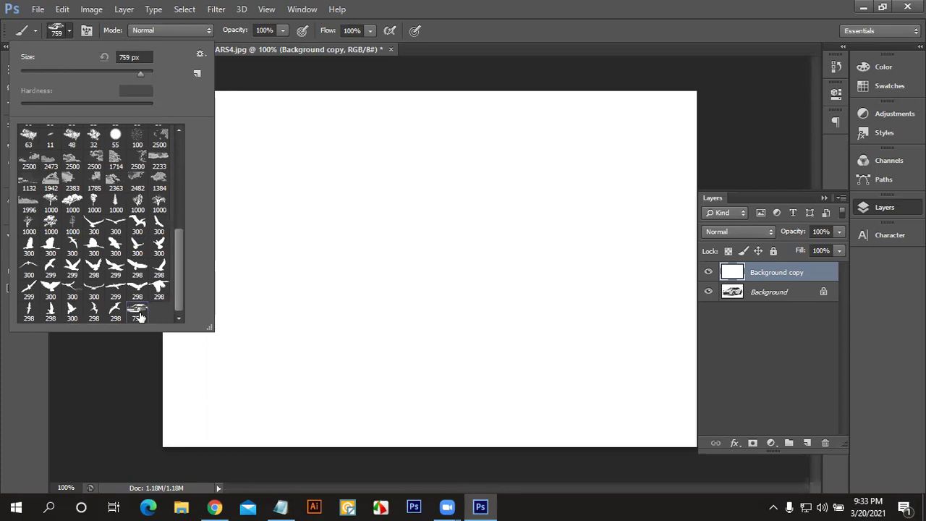
left_click(197, 75)
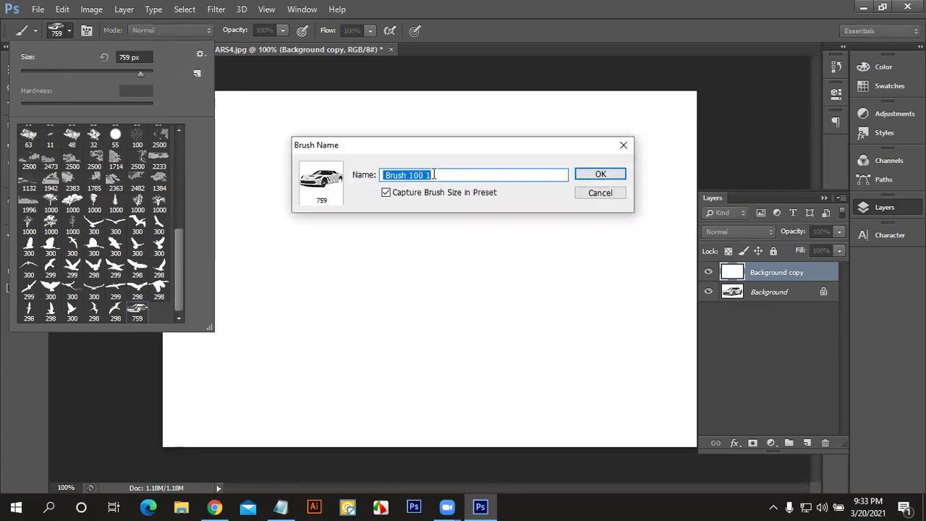
left_click(600, 175)
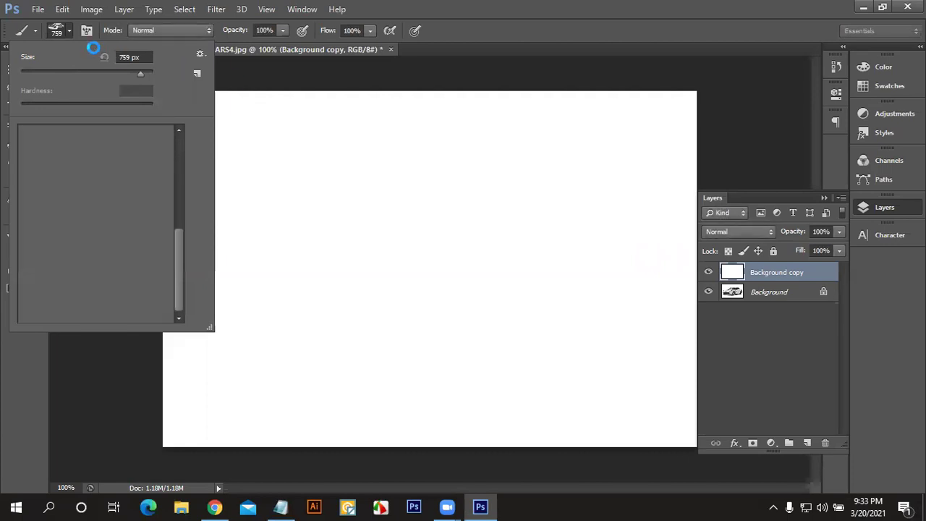
left_click(455, 269)
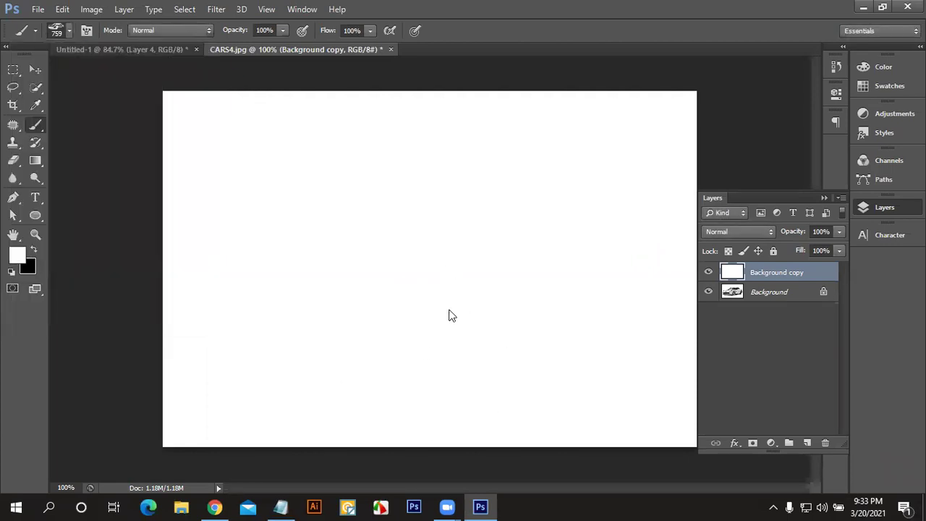
Step: Test-stamp the car brush in black, undo it, set foreground red, and close CARS4.jpg without saving
left_click(33, 249)
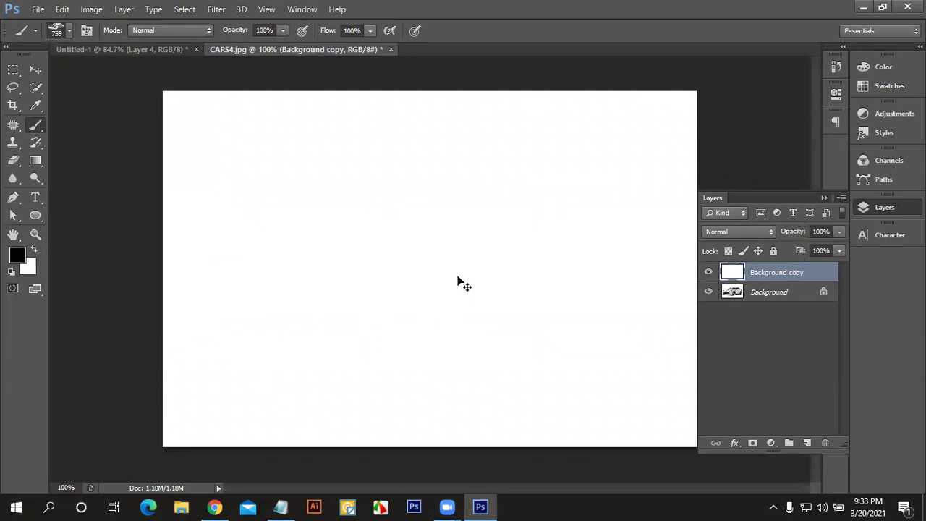
left_click(457, 280)
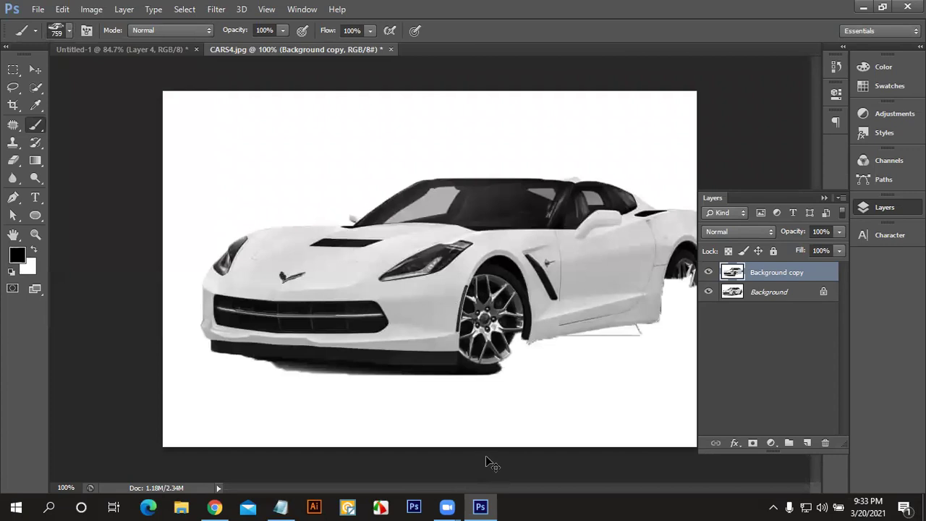
key("ctrl+z")
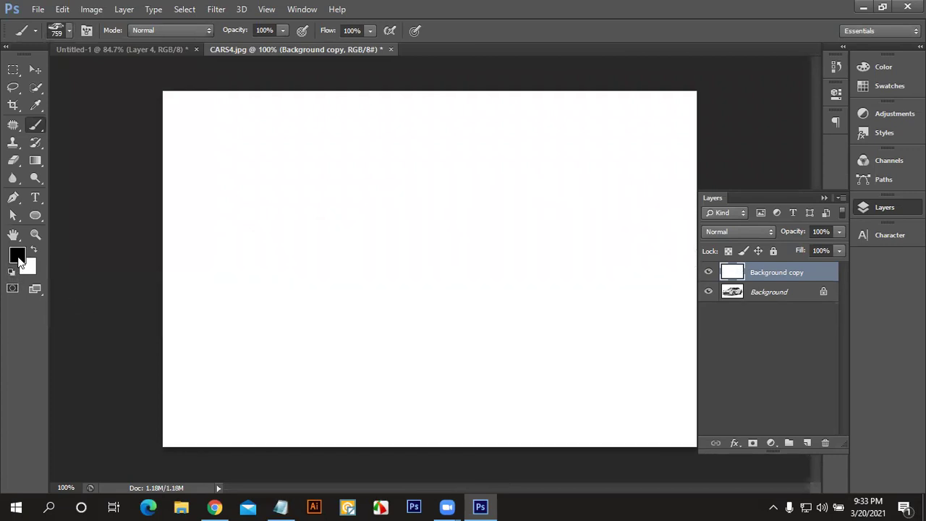
left_click(17, 256)
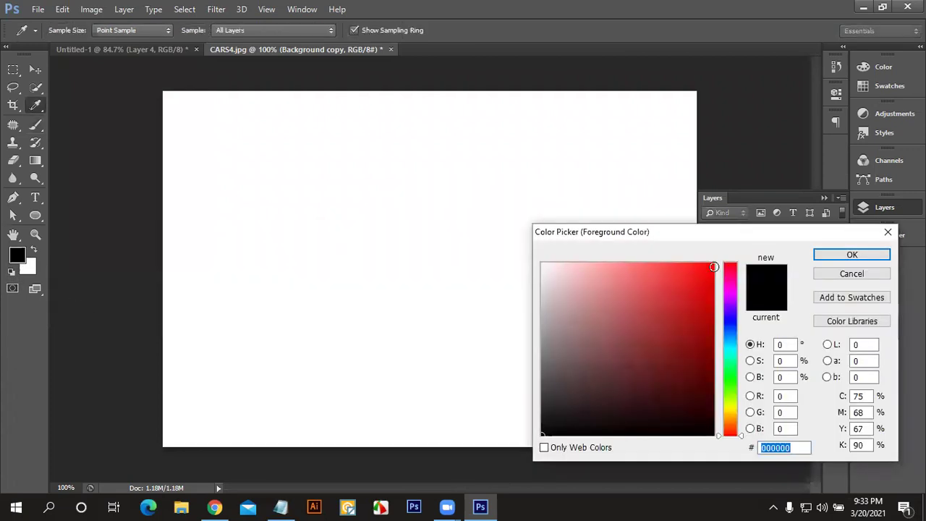
left_click(703, 270)
left_click(853, 255)
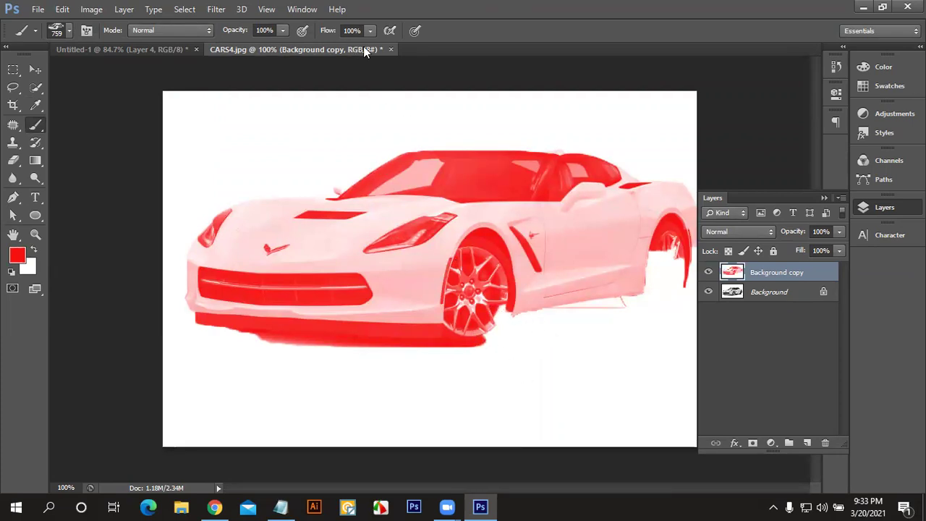
left_click(391, 50)
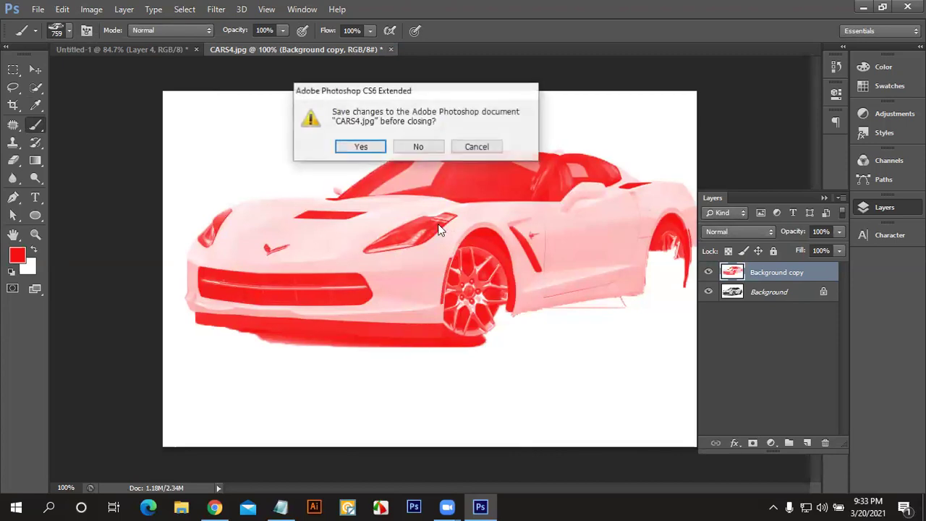
left_click(419, 147)
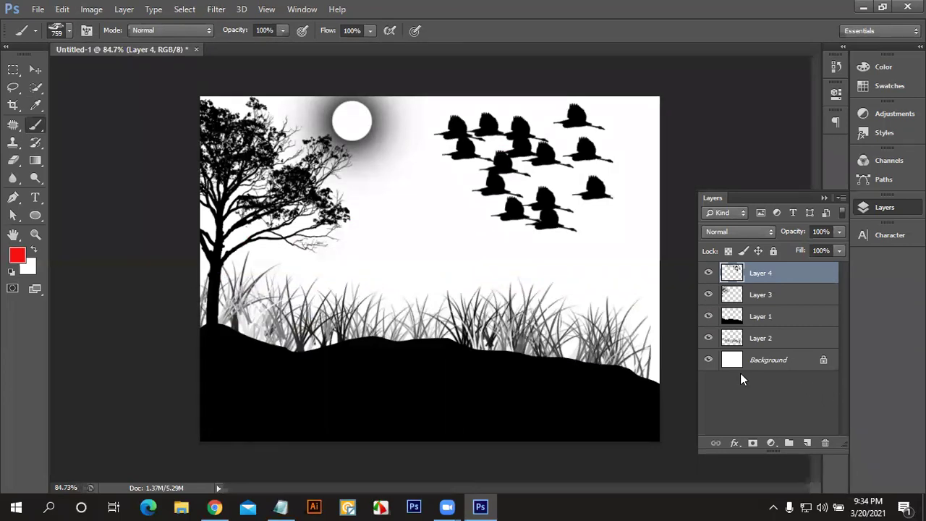
Step: Add Layer 5 above Background and fill it with yellow
left_click(782, 360)
left_click(808, 443)
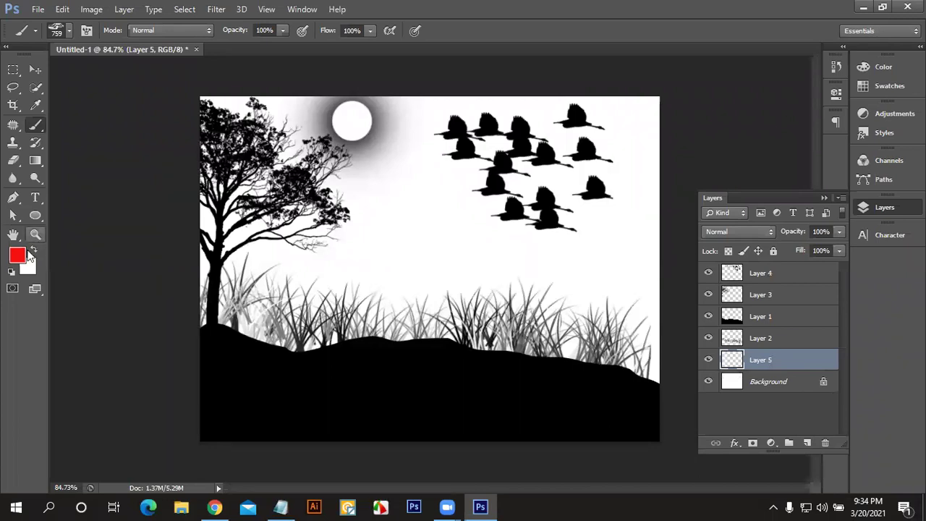
left_click(19, 255)
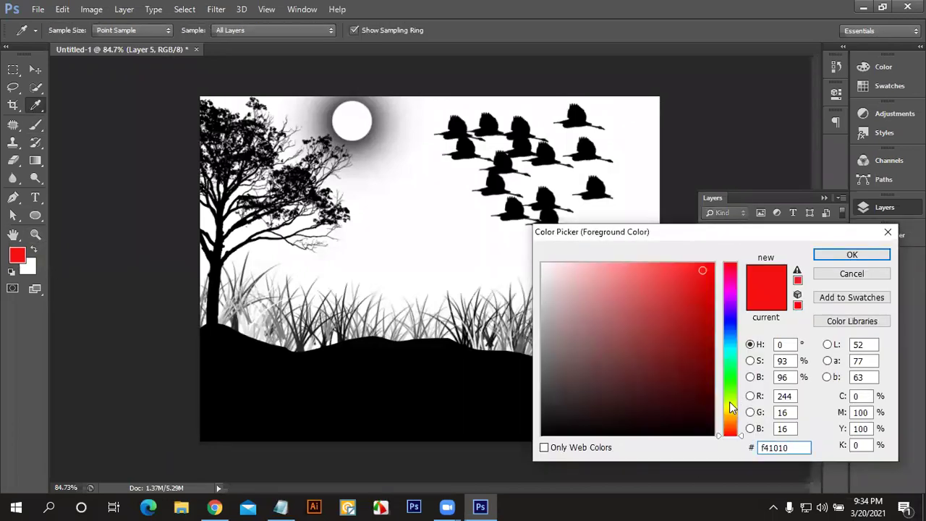
left_click(731, 328)
left_click_drag(731, 329, 731, 338)
left_click(664, 261)
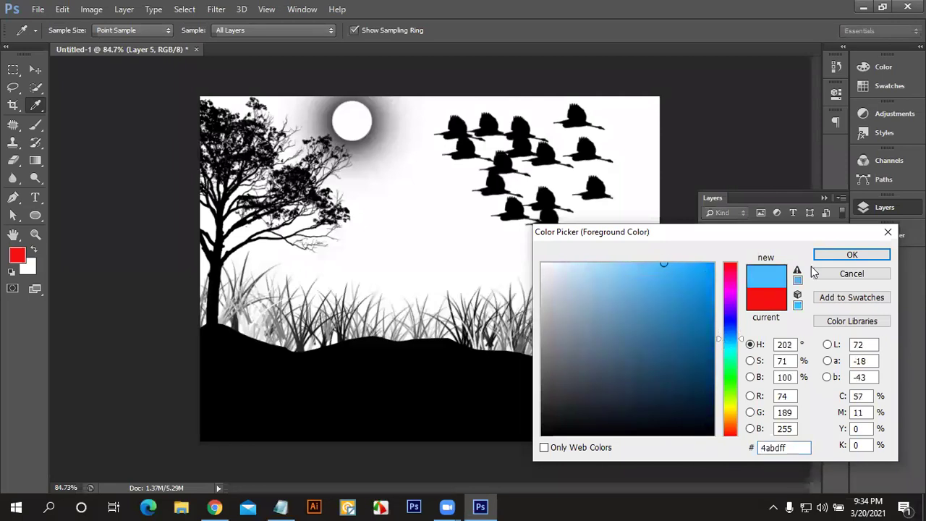
left_click_drag(733, 409, 731, 411)
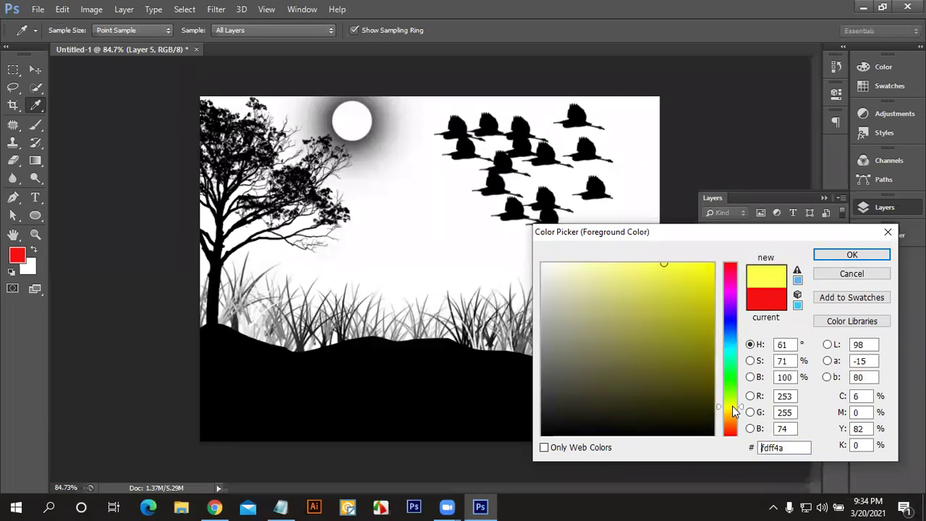
left_click(838, 257)
key("b")
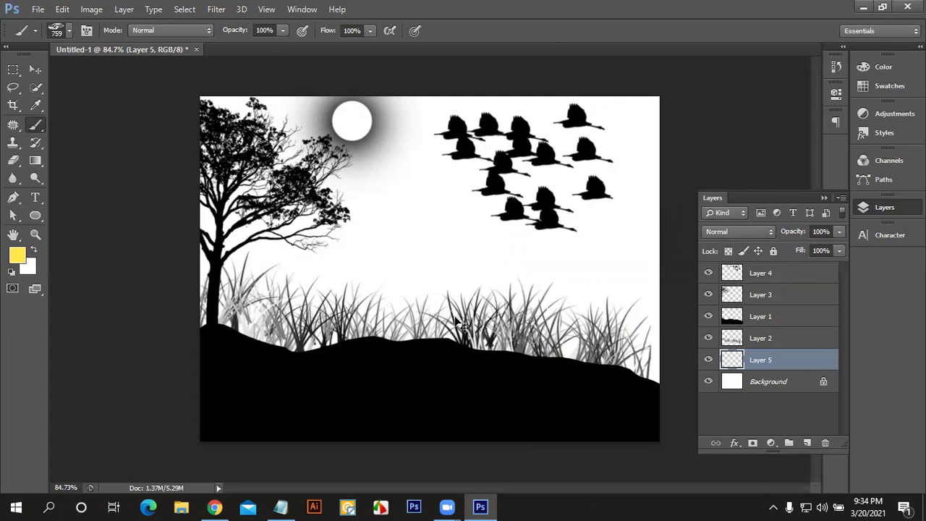
key("alt+BackSpace")
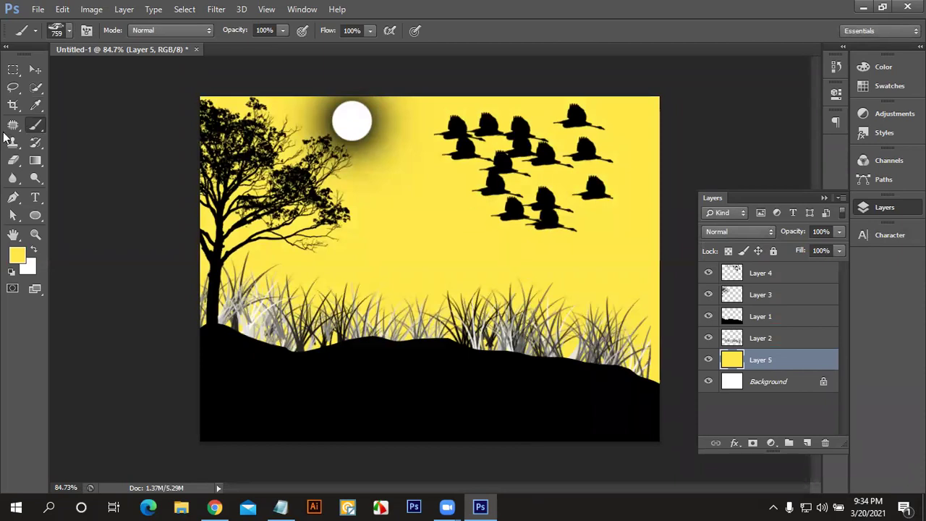
Step: Free-transform Layer 5 down to 58.17% height so yellow shows only behind the grass
left_click(35, 69)
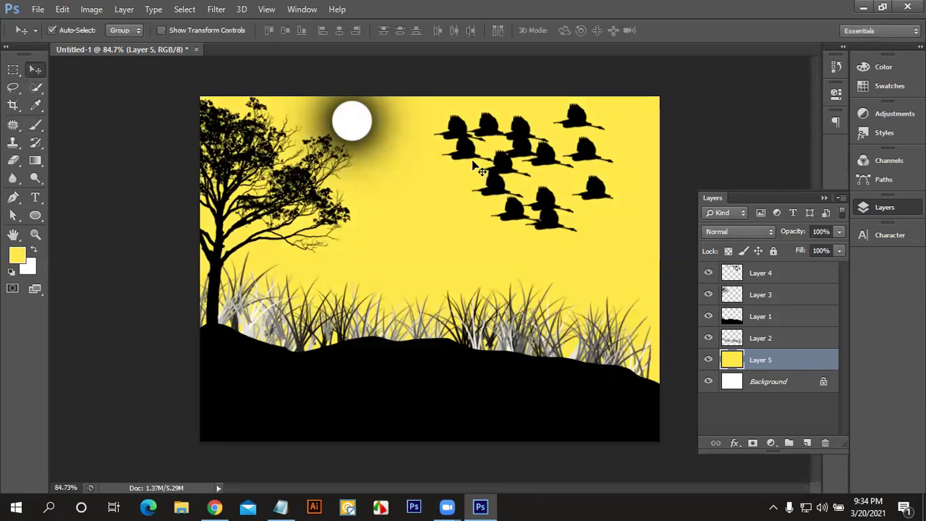
key("ctrl+t")
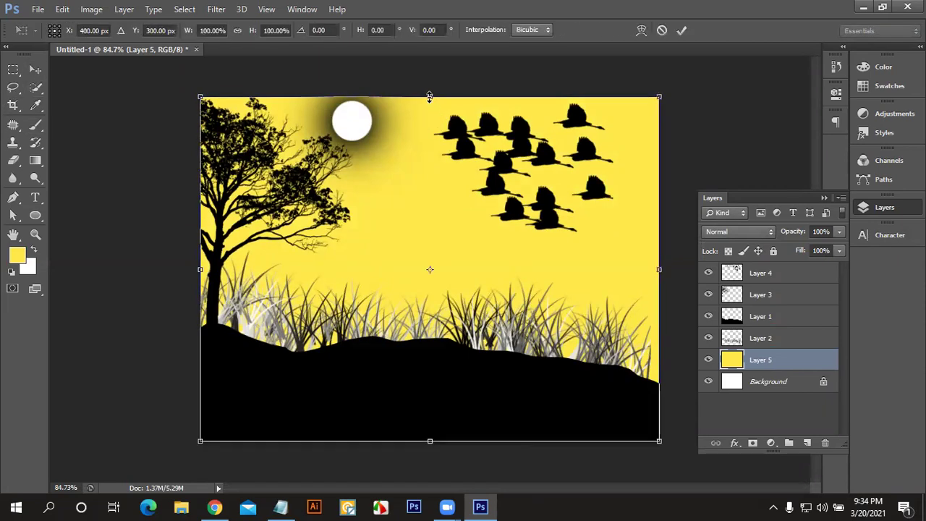
left_click_drag(430, 96, 430, 241)
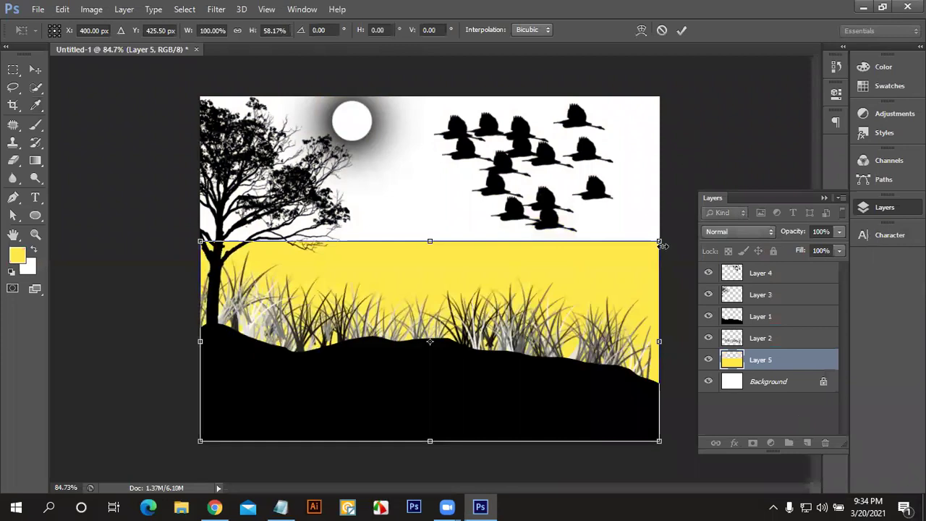
left_click(683, 31)
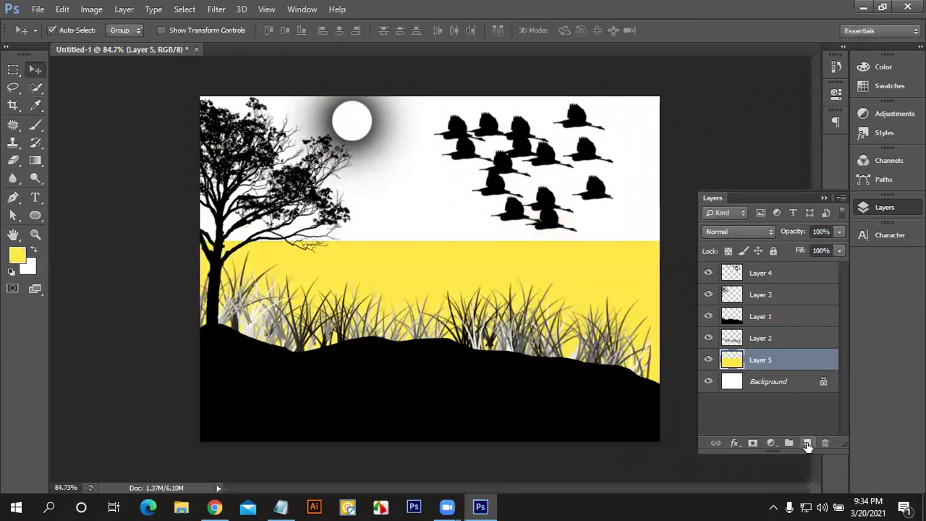
Step: Add Layer 6 filled with orange and squash it up into the sky area
left_click(808, 442)
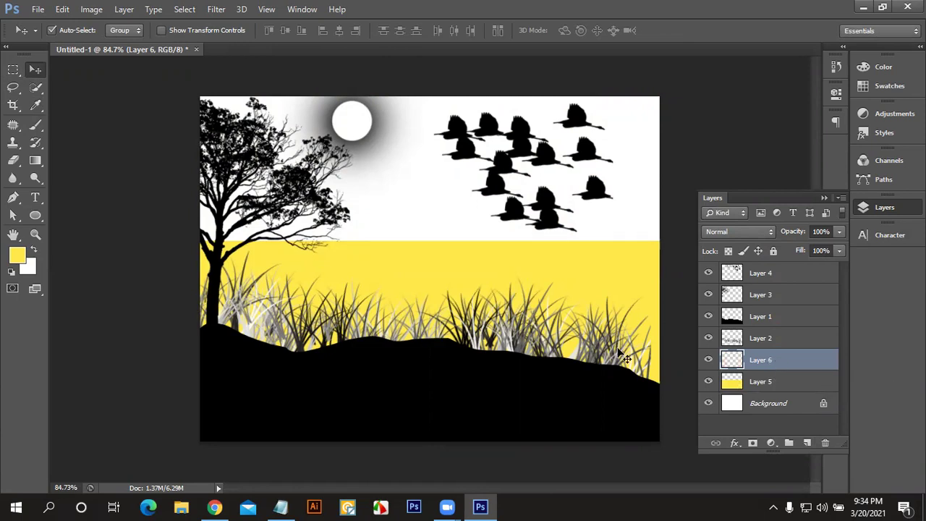
left_click(16, 255)
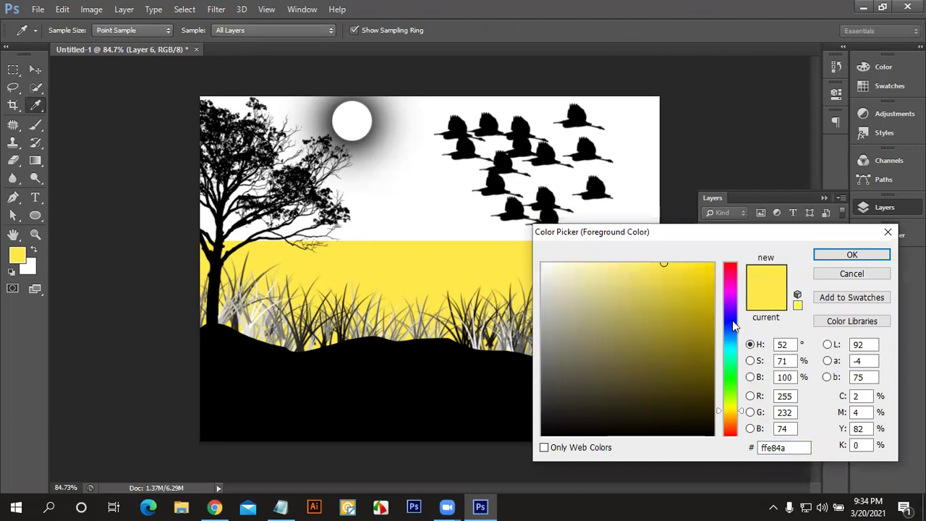
type("ffec4a")
type("ffca4a")
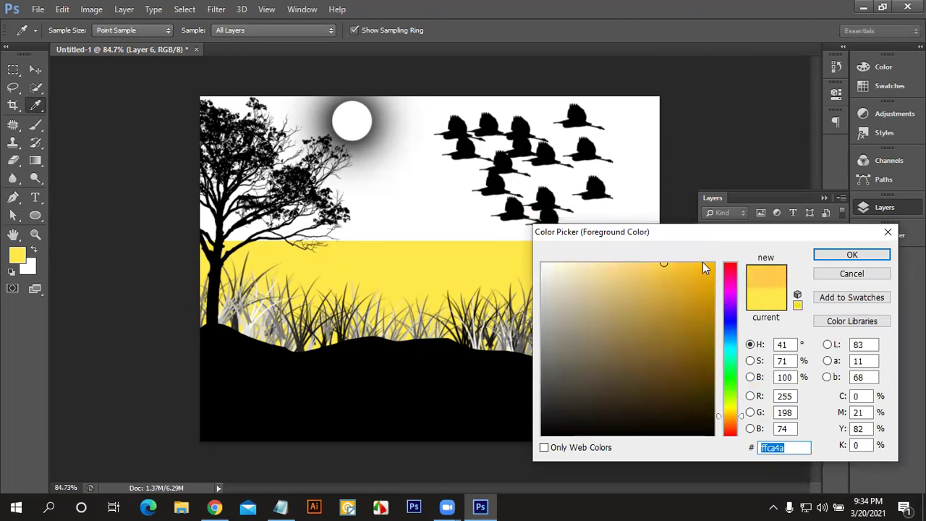
type("faae0a")
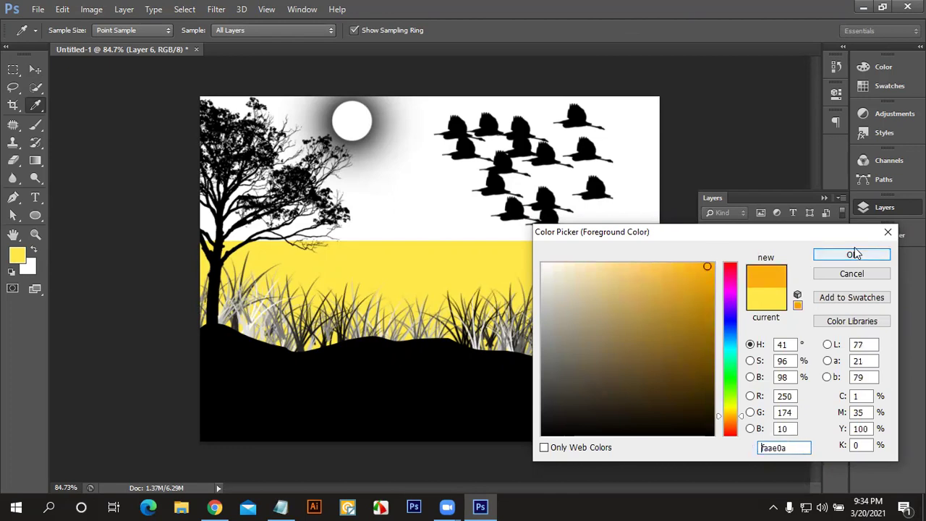
type("v")
left_click(855, 252)
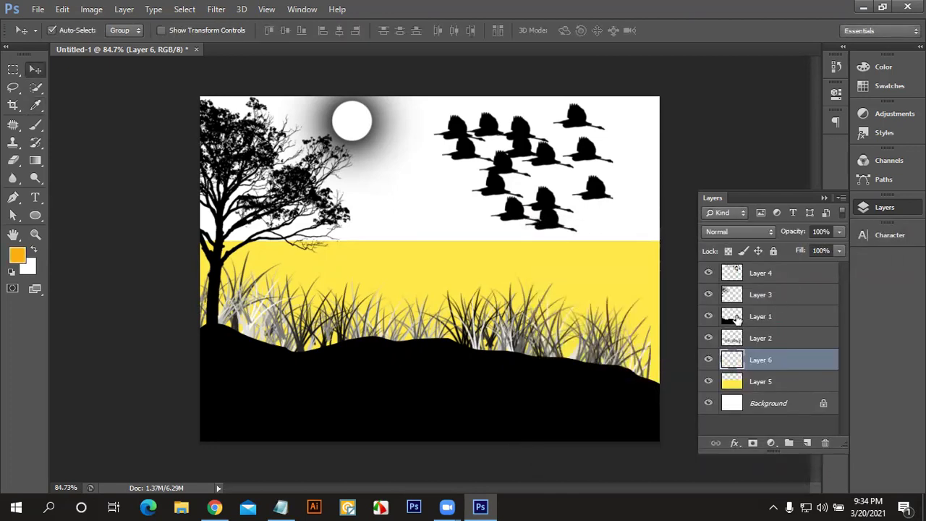
key("alt+BackSpace")
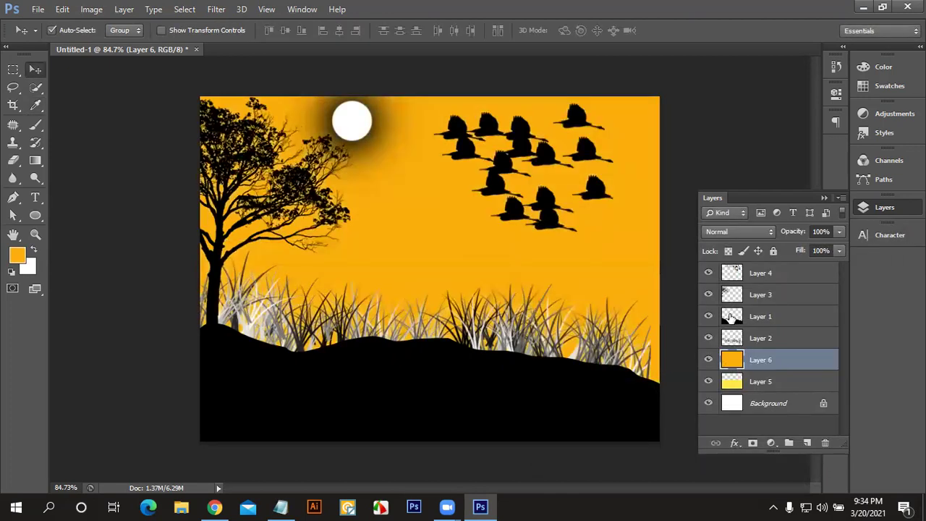
key("ctrl+t")
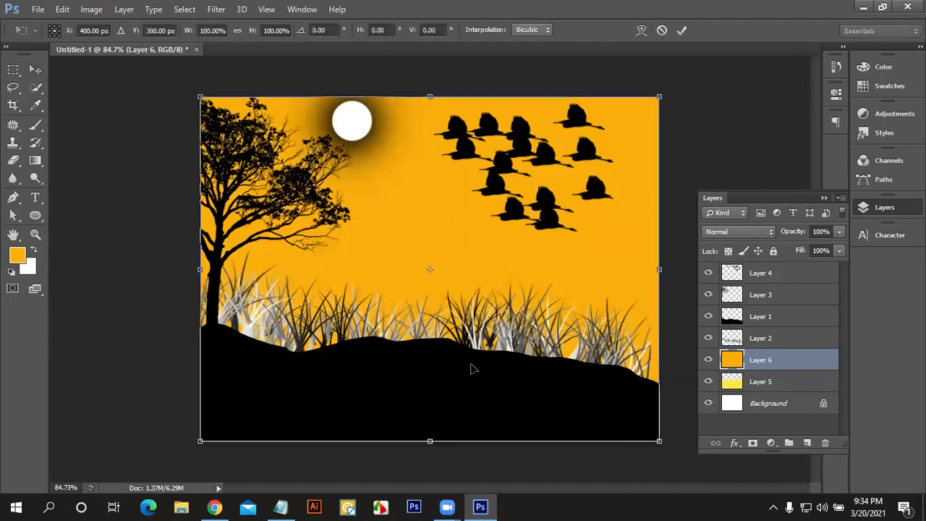
mouse_move(429, 441)
left_mouse_down()
mouse_move(458, 272)
mouse_move(480, 241)
left_mouse_up()
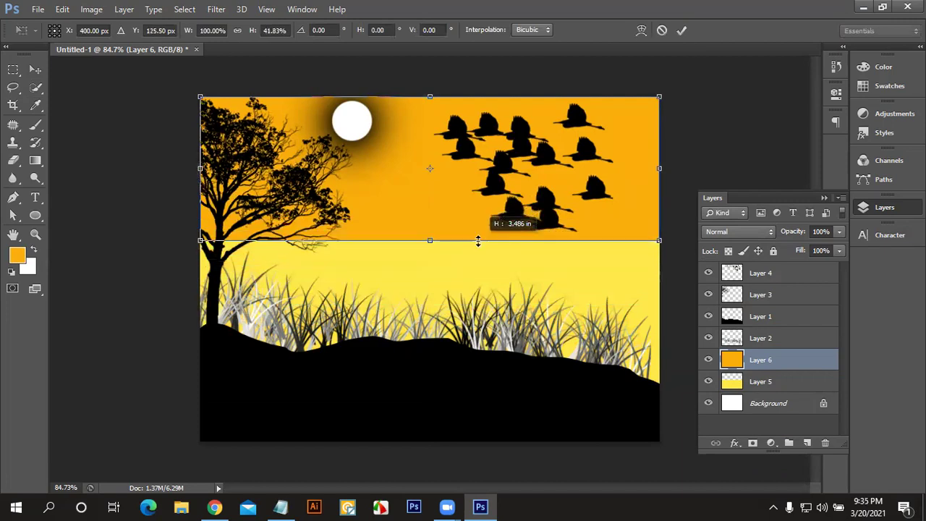
left_click(681, 29)
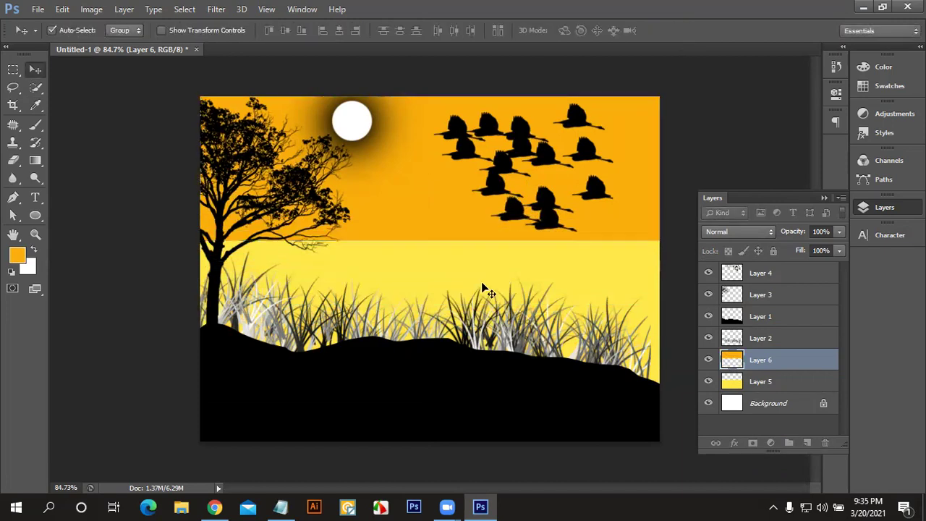
Step: Reposition the colour bands, delete orange Layer 6, and move yellow Layer 5 up into the sky
left_click_drag(447, 280, 448, 329)
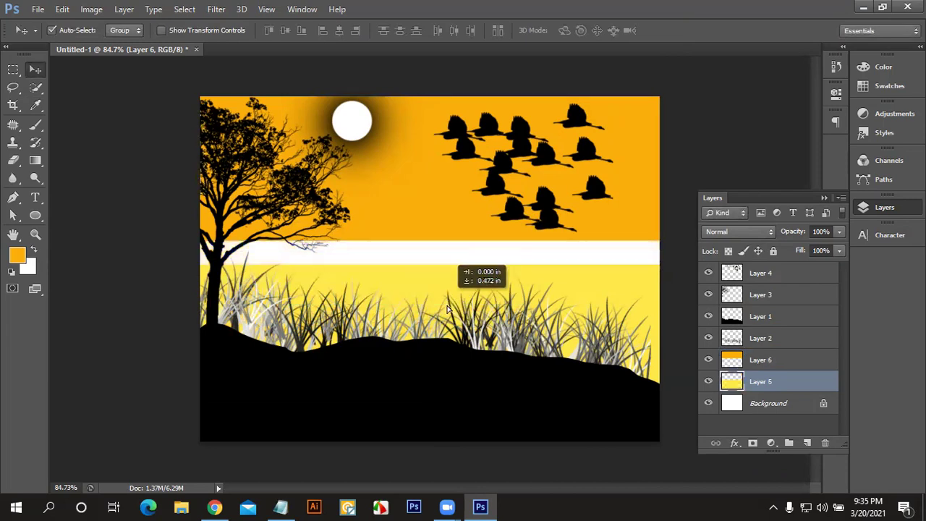
left_click_drag(459, 237, 458, 286)
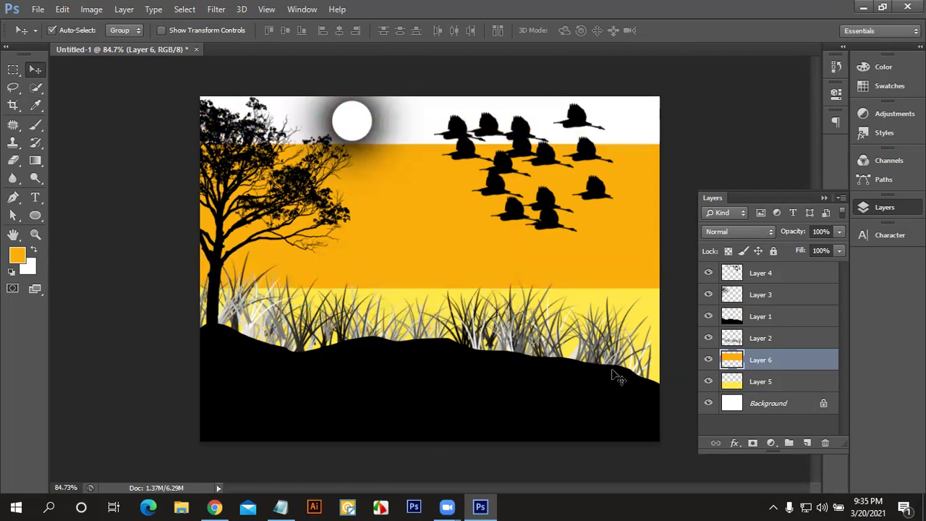
left_click_drag(480, 281, 478, 232)
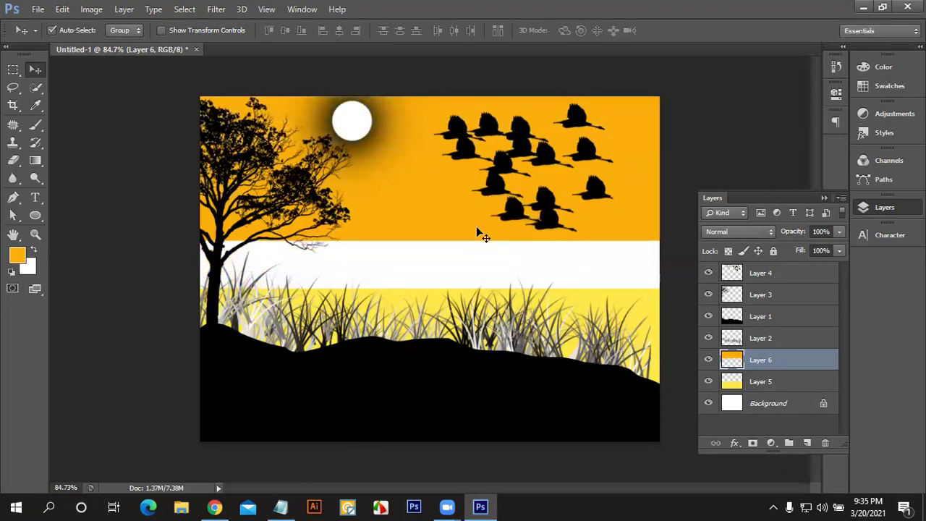
key("Delete")
left_click_drag(410, 298, 433, 128)
Step: Delete yellow Layer 5, the hill Layer 1, and the remaining grass and tree layers
key("Delete")
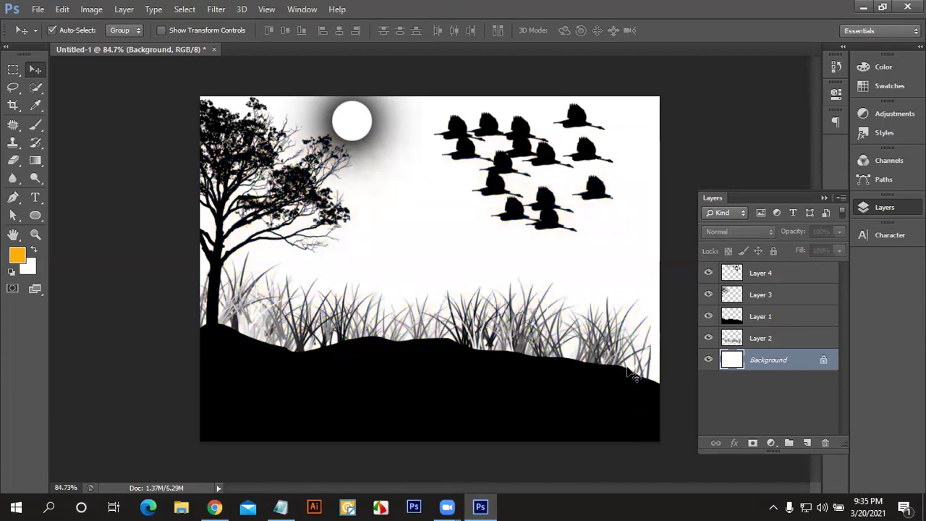
left_click_drag(632, 377, 628, 323)
key("Delete")
left_click_drag(653, 432, 172, 138)
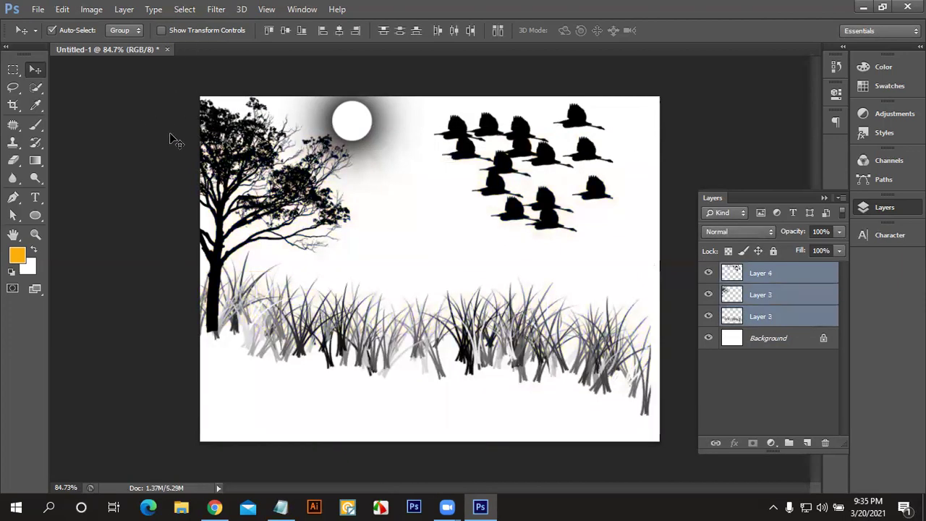
key("Delete")
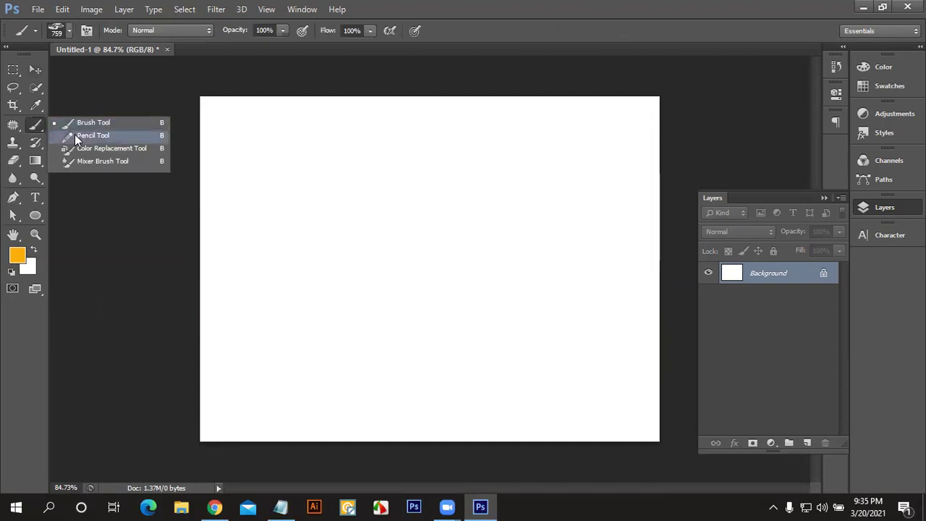
Step: Draw a thick orange size 90 pencil stroke, stamp orange 300 px birds, then undo them
left_click_drag(36, 125, 74, 135)
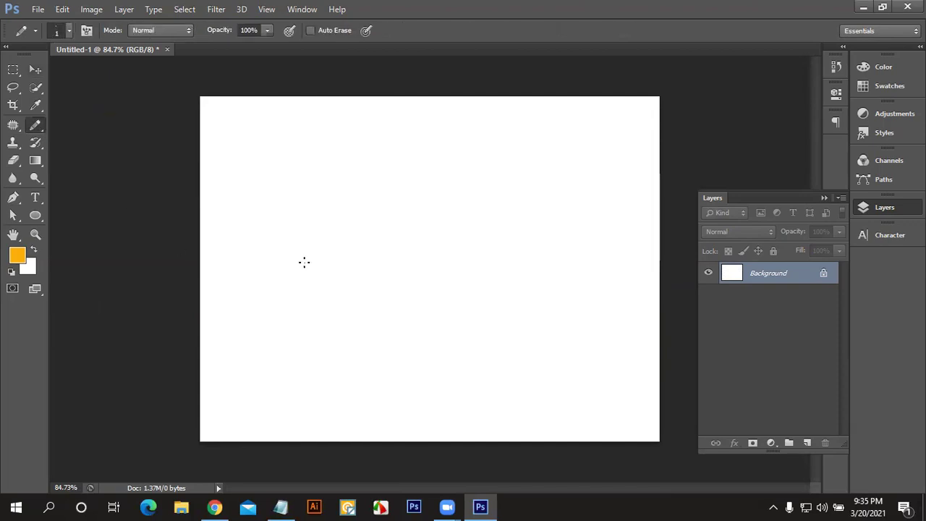
key("bracketright")
key("bracketright")
key("bracketright")
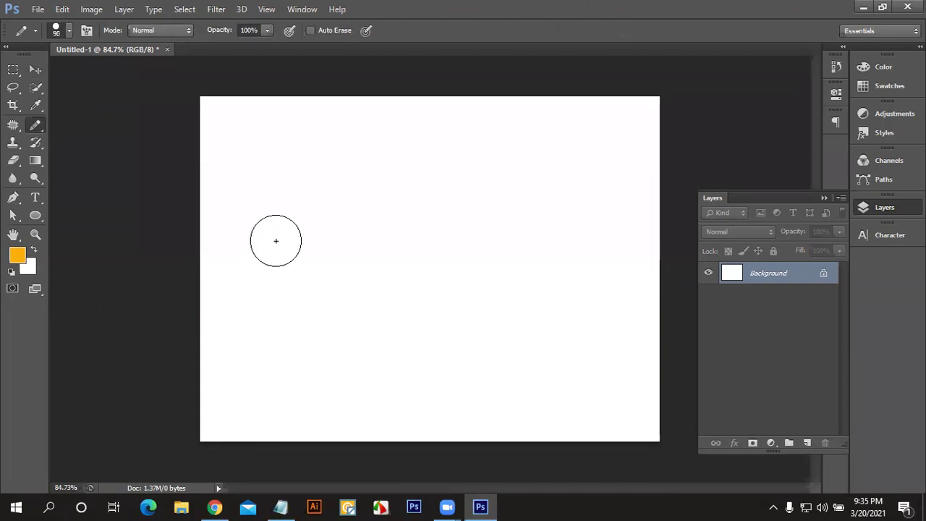
left_click_drag(275, 239, 539, 189)
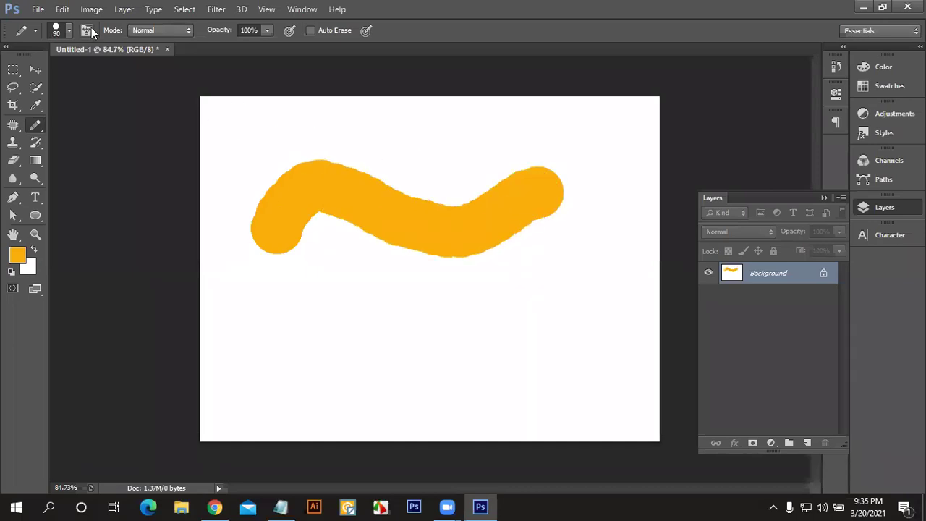
left_click(71, 32)
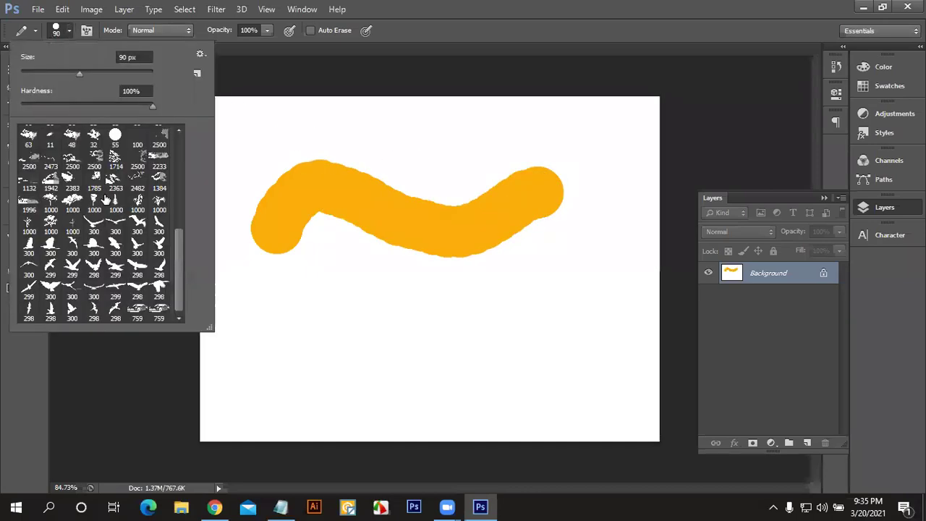
left_click(117, 246)
left_click(363, 315)
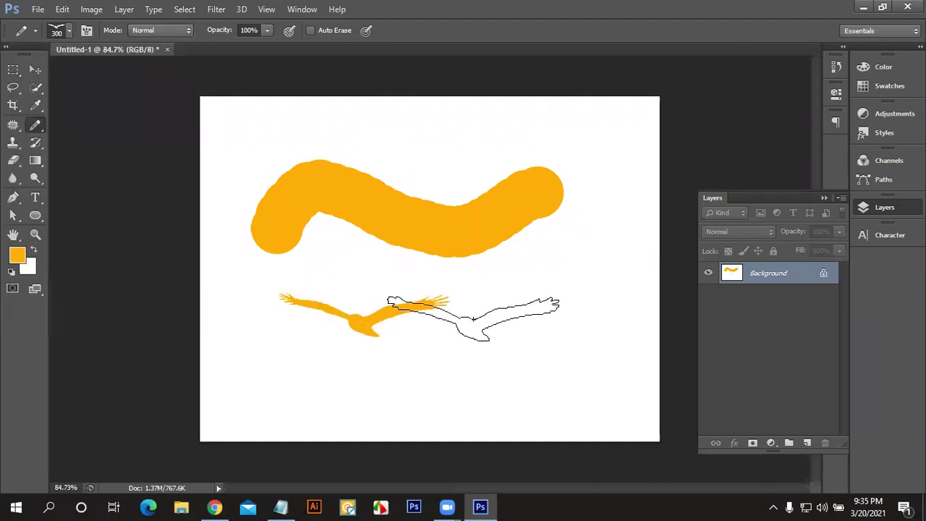
left_click(511, 295)
left_click(515, 388)
left_click(297, 378)
left_click(284, 270)
left_click(327, 139)
mouse_move(492, 141)
left_mouse_down()
mouse_move(566, 131)
mouse_move(362, 290)
left_mouse_up()
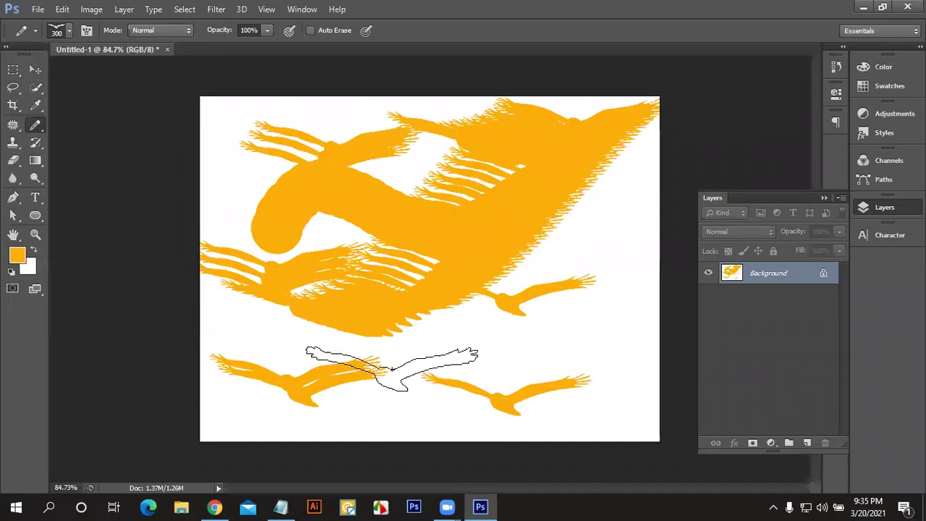
key("ctrl+alt+z")
key("ctrl+alt+z")
key("ctrl+alt+z")
key("ctrl+alt+z")
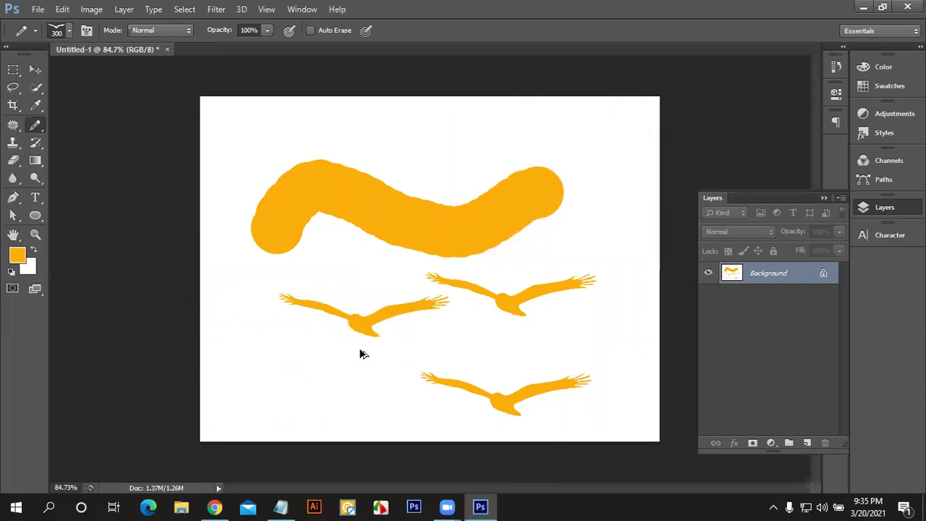
key("ctrl+alt+z")
key("ctrl+alt+z")
key("ctrl+alt+z")
key("ctrl+alt+z")
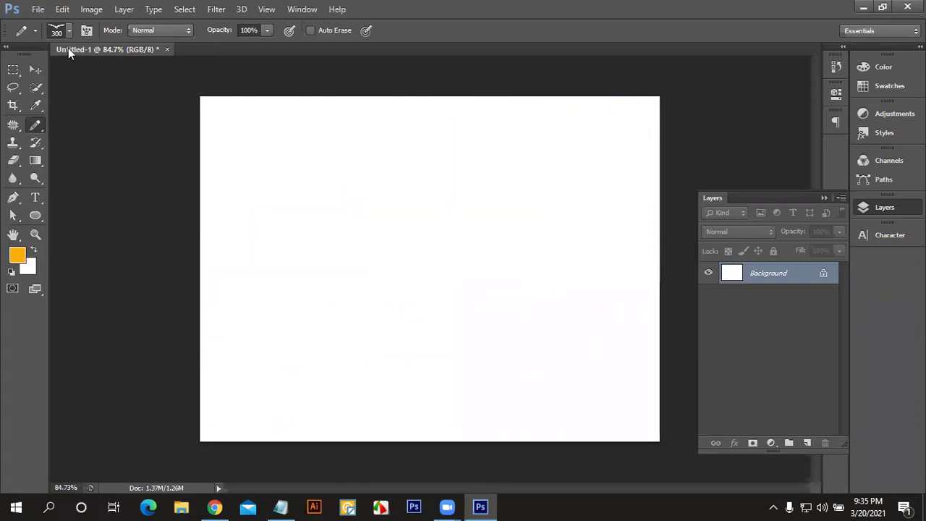
Step: Stamp the 1714 cloud brush in orange twice, undoing each stamp
left_click(69, 31)
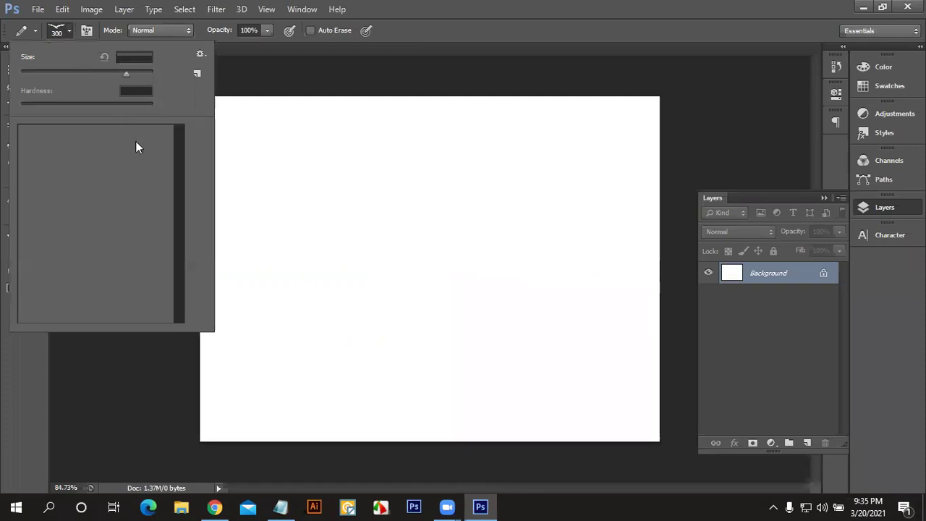
left_click(115, 159)
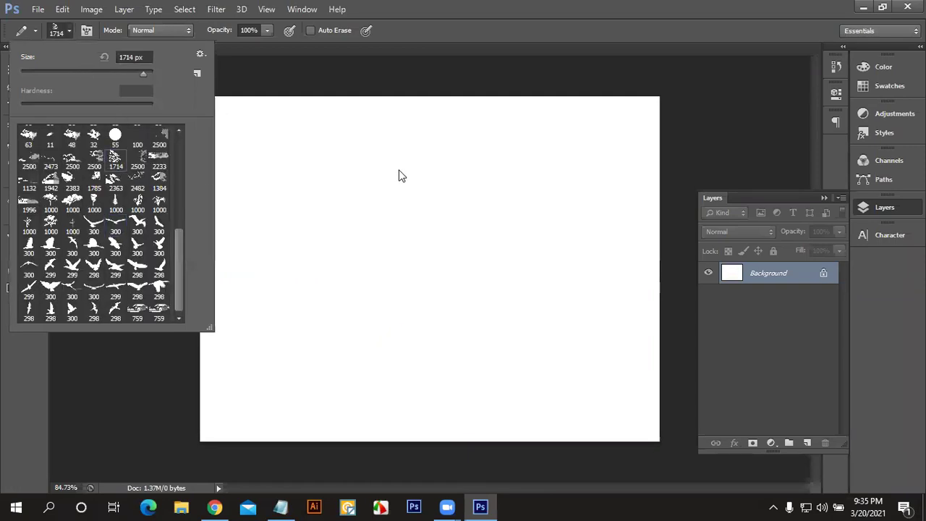
left_click(417, 177)
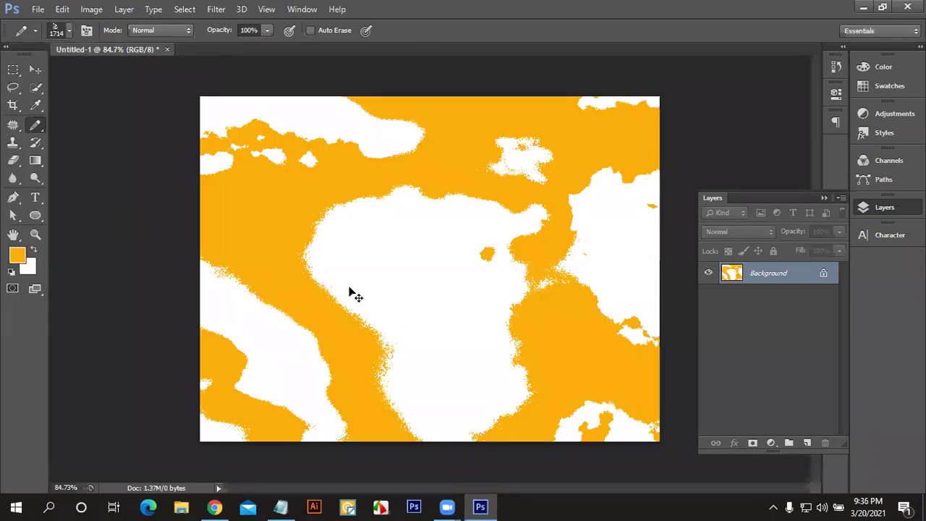
key("ctrl+z")
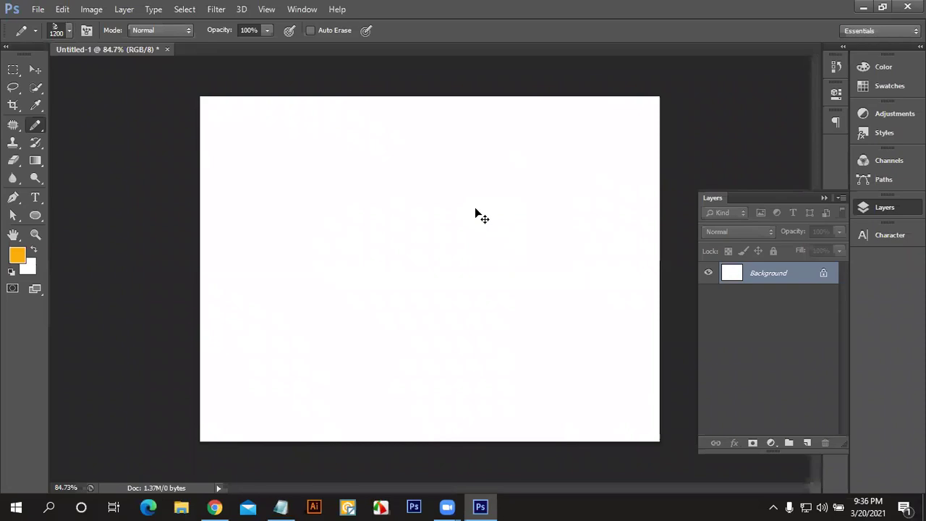
left_click(452, 189)
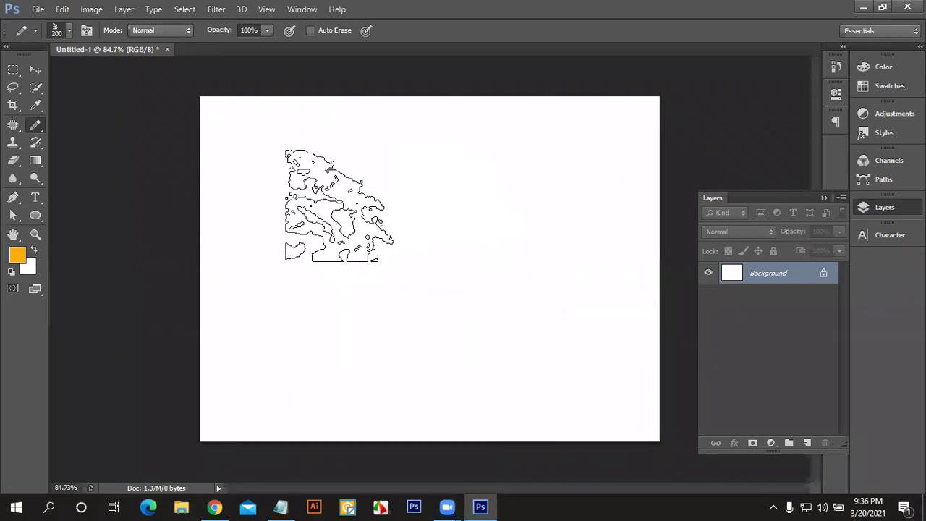
key("ctrl+z")
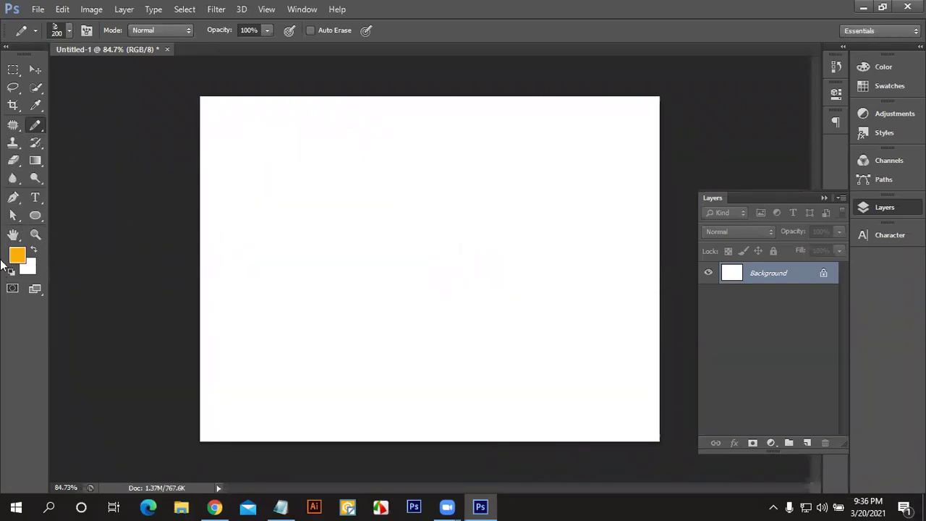
Step: Choose the 2500 tree brush, shrink it, stamp an orange tree and undo it
left_click(66, 30)
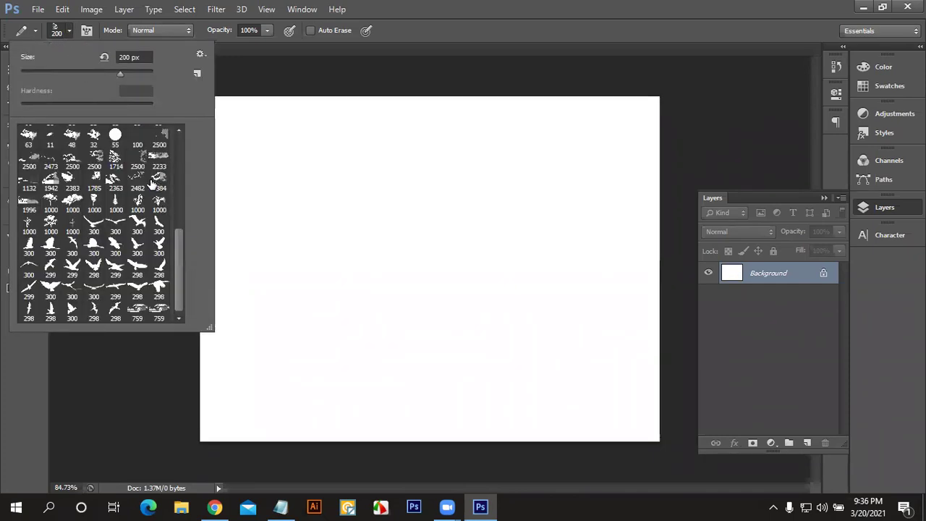
scroll(87, 148, "up", 1)
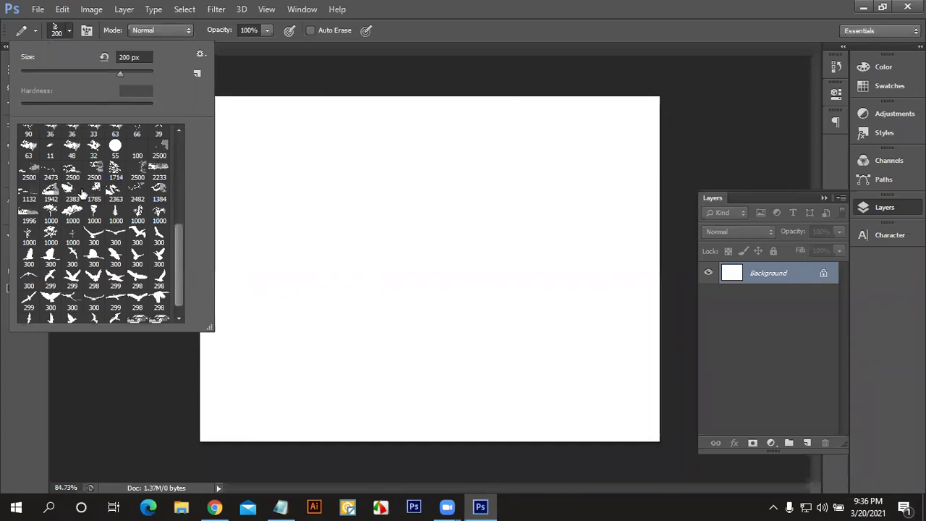
left_click(94, 168)
left_click_drag(145, 73, 129, 73)
left_click(431, 217)
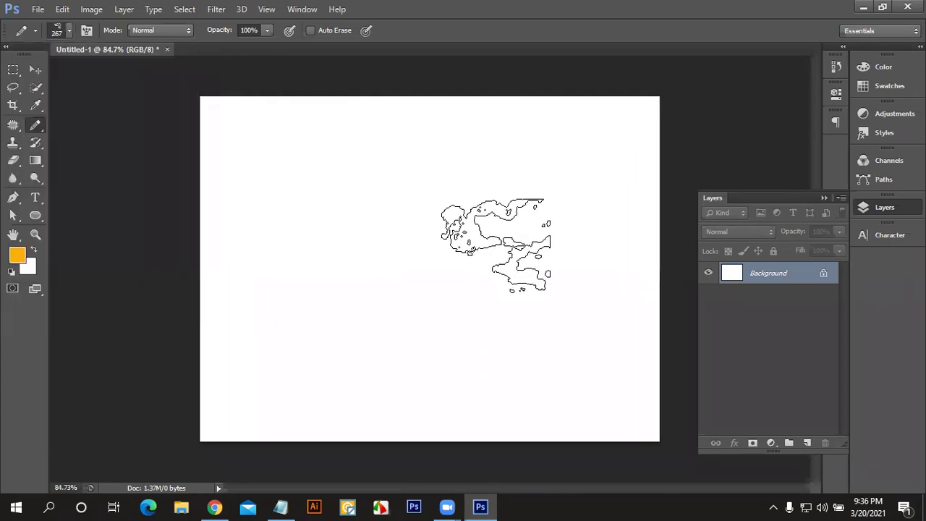
left_click(431, 218)
key("ctrl+z")
Step: Reset the foreground to black, stamp several black trees, and undo the stamps
left_click(11, 272)
left_click(488, 182)
left_click(372, 169)
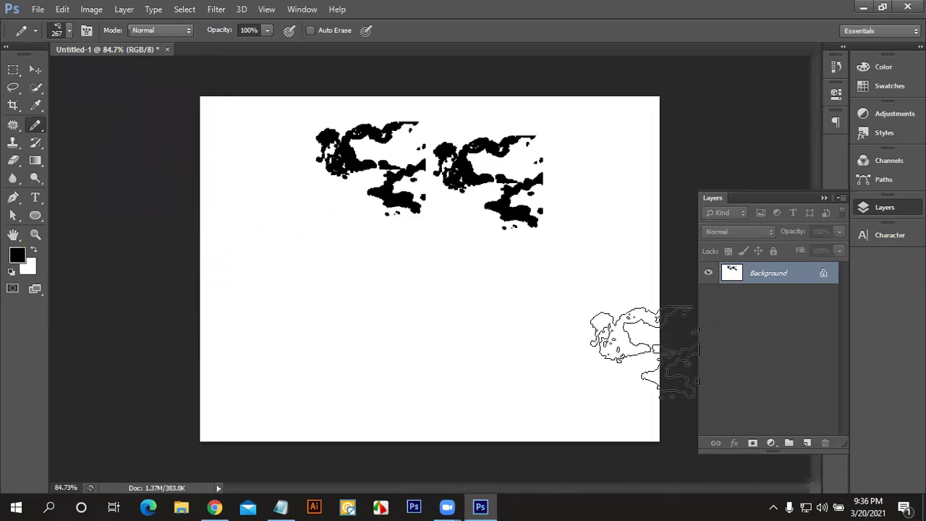
left_click(402, 225)
left_click(505, 262)
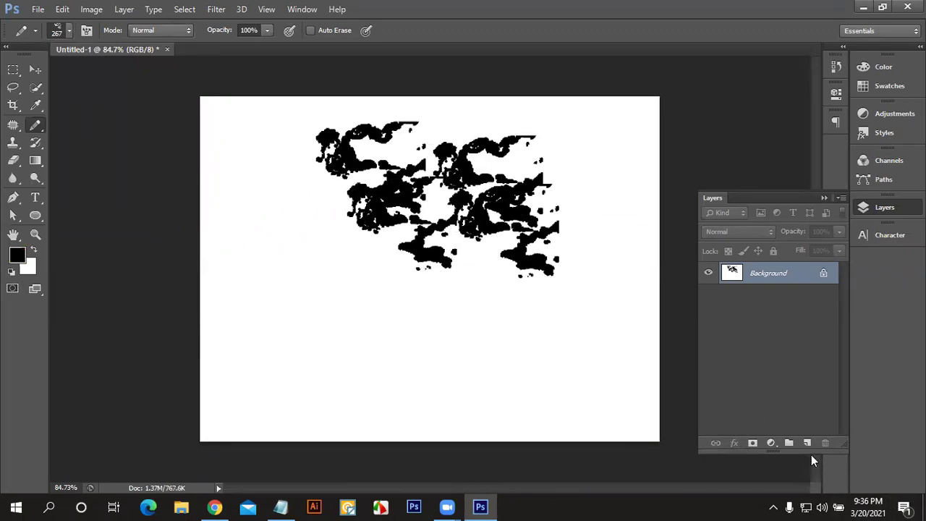
key("ctrl+z")
key("ctrl+z")
key("ctrl+z")
key("ctrl+z")
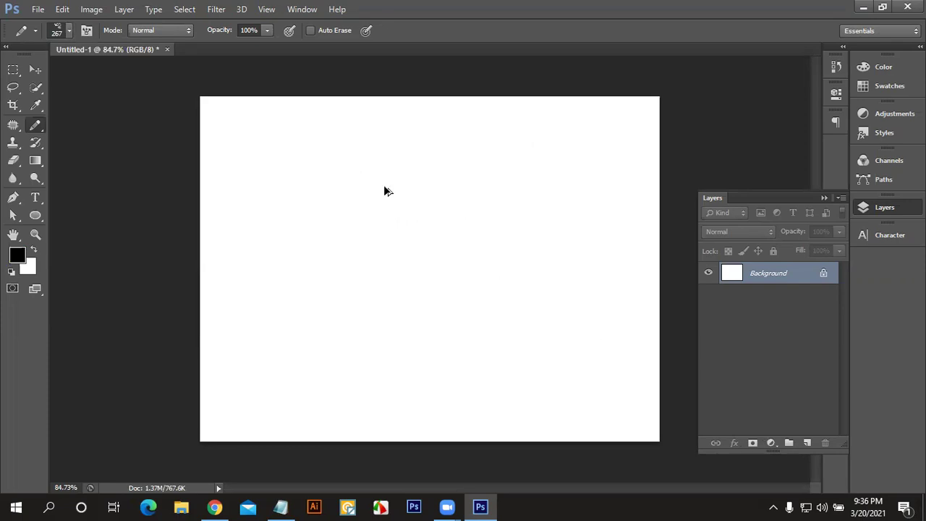
Step: Lower brush opacity to 68%, test a stamp and undo it
left_click(267, 31)
left_click_drag(267, 45, 244, 45)
left_click(381, 176)
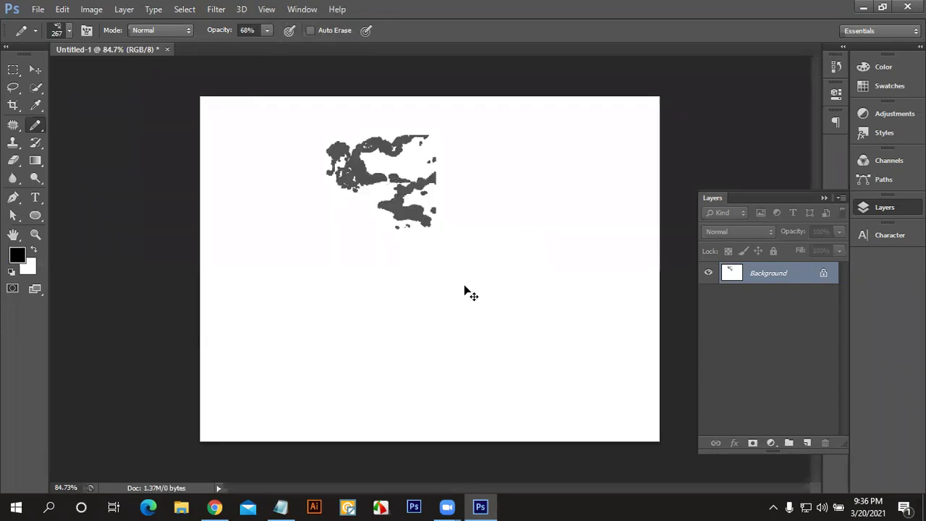
key("ctrl+z")
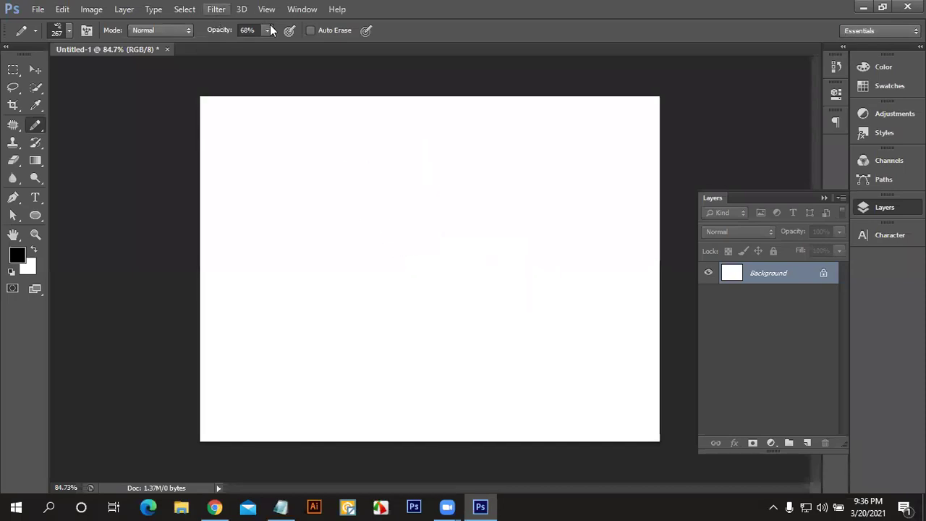
left_click(268, 30)
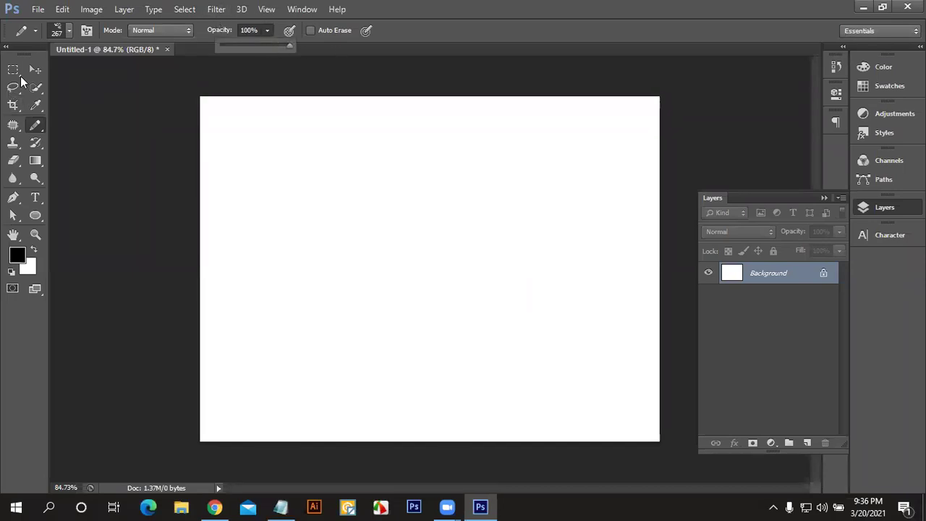
Step: Try the Color Replacement tool from the painting-tool group, then dismiss the open menus
right_click(43, 121)
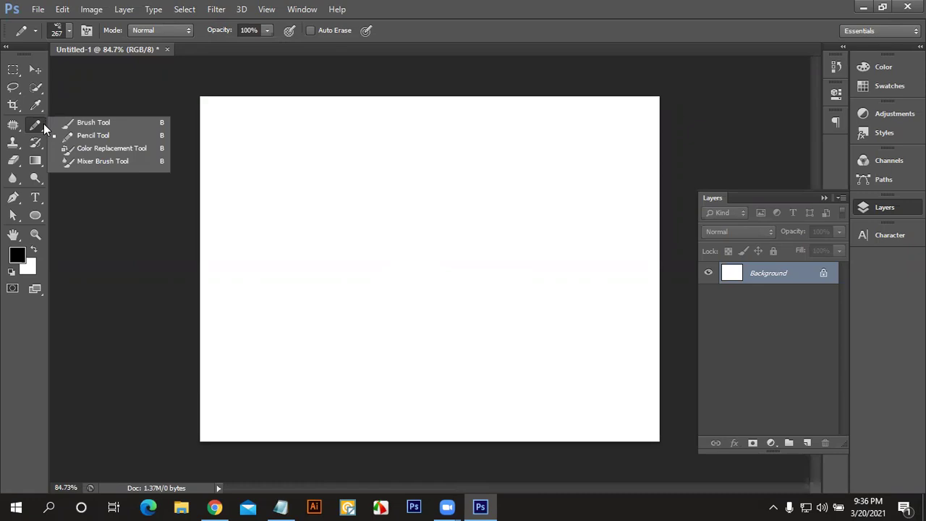
left_click(107, 149)
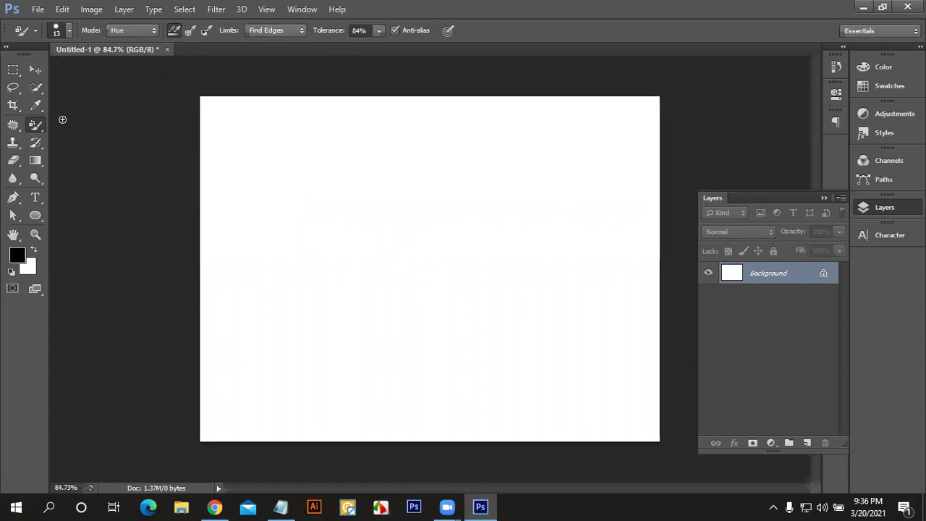
right_click(38, 129)
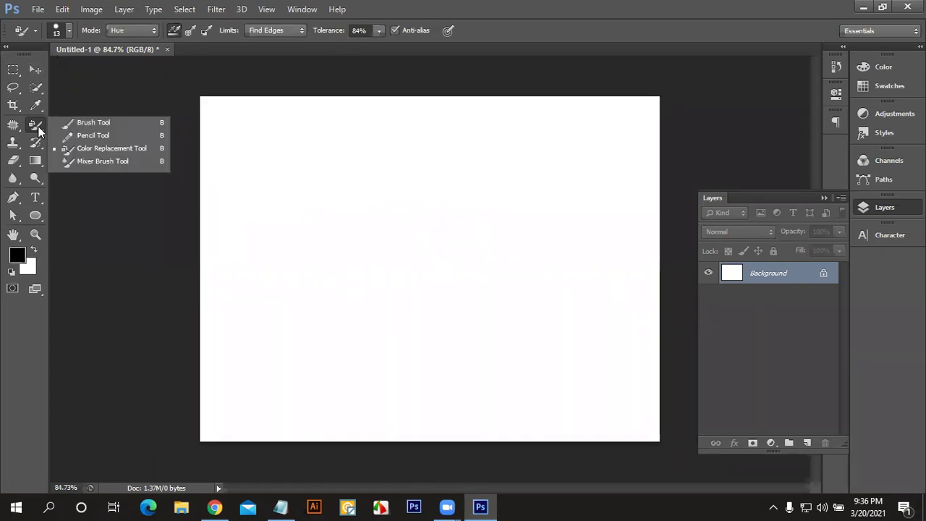
left_click(38, 127)
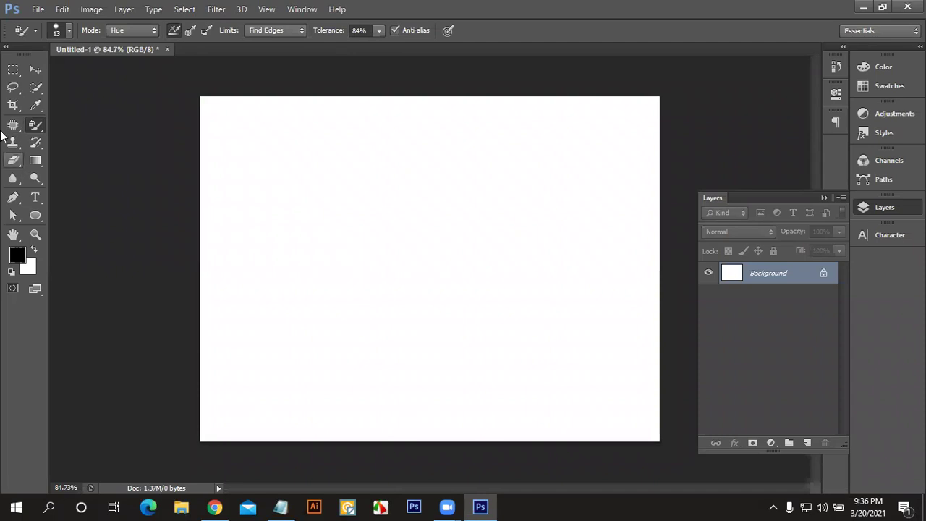
left_click(39, 9)
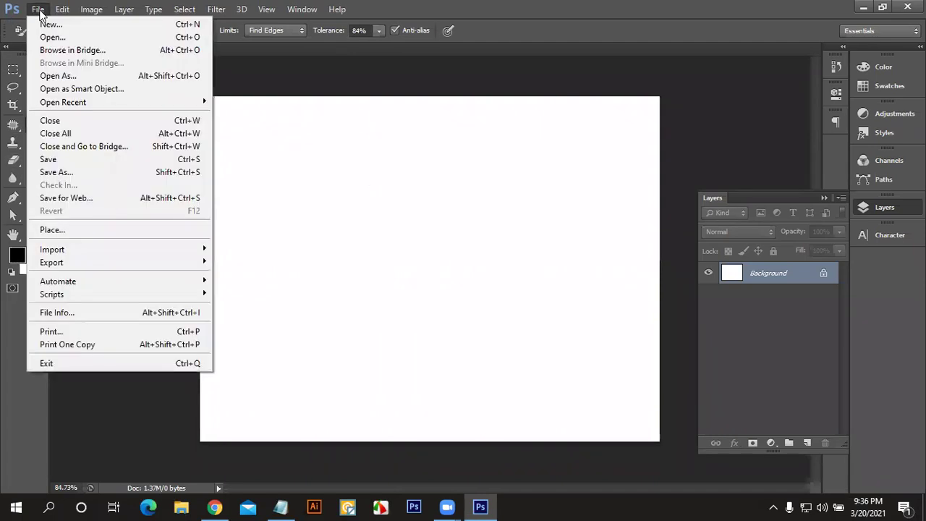
left_click(38, 10)
Step: Return to the ordinary Brush tool, close the floating Layers panel, and open the Window menu
right_click(38, 128)
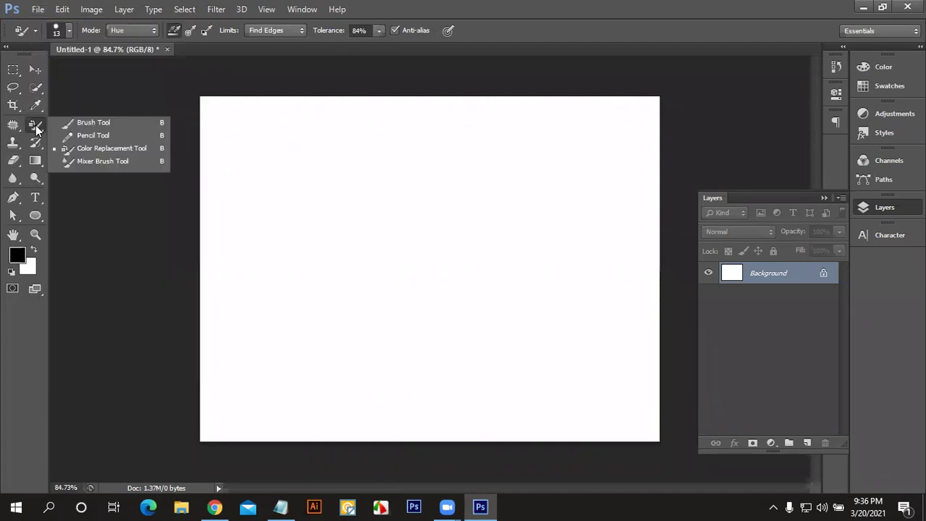
left_click(73, 123)
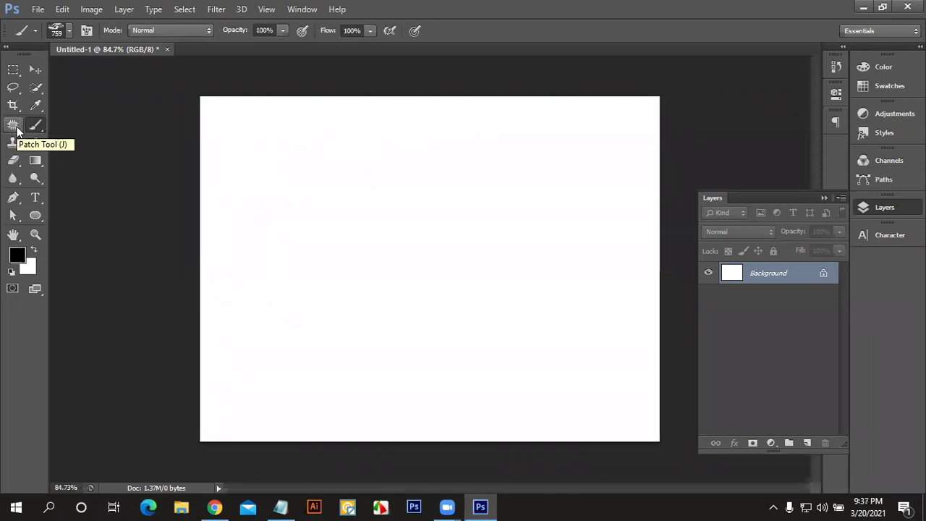
right_click(39, 128)
left_click(80, 124)
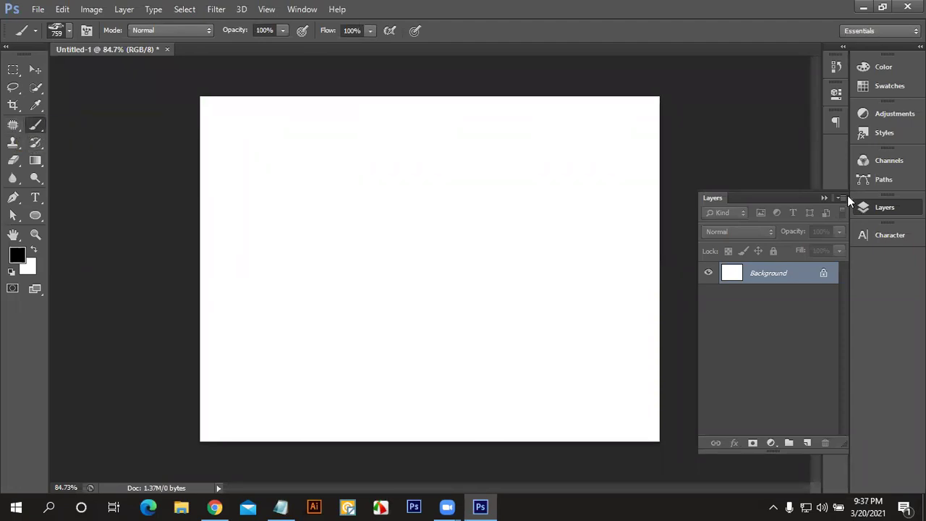
left_click(825, 198)
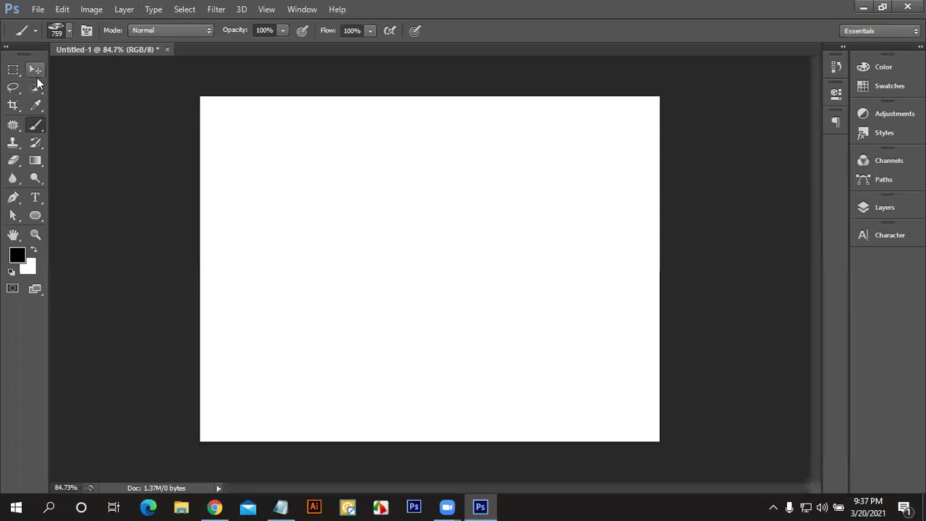
left_click(295, 8)
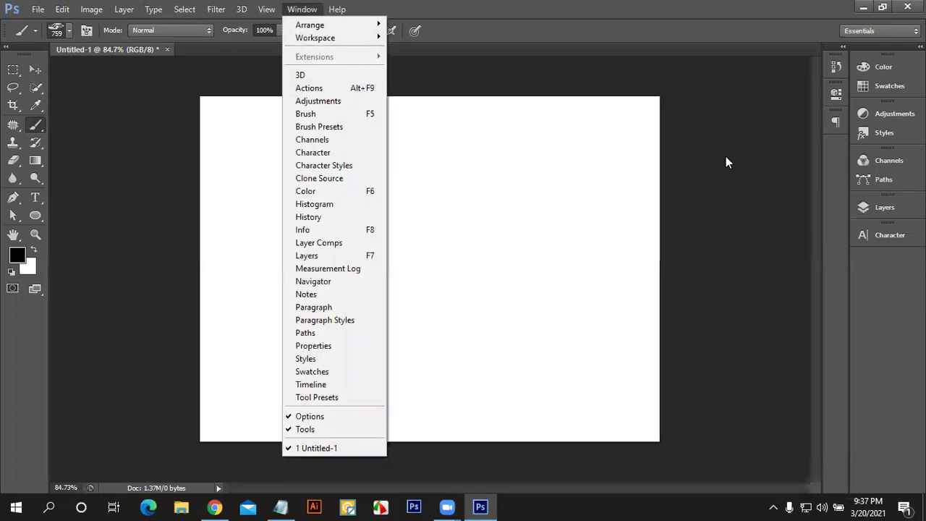
Step: Open the Brush panel and undo a test stroke painted with the car brush
left_click(327, 115)
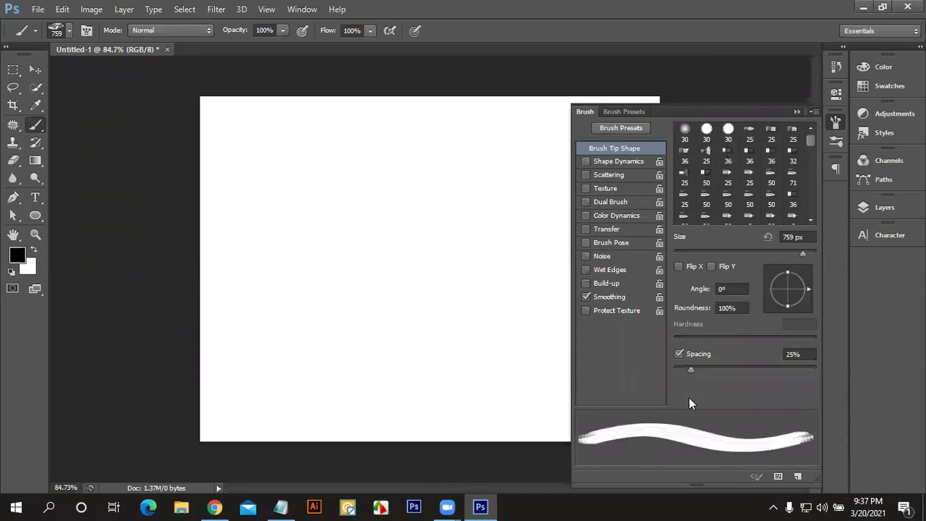
left_click_drag(369, 322, 453, 317)
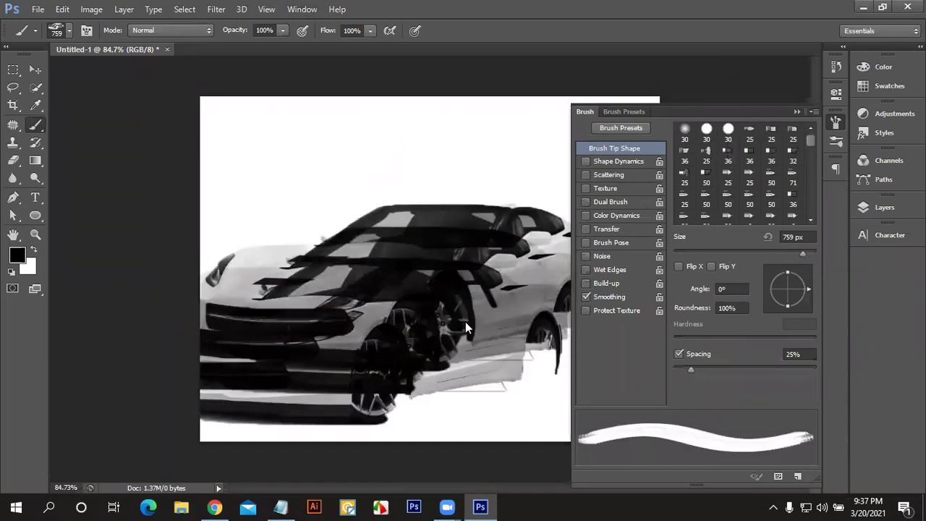
key("ctrl+z")
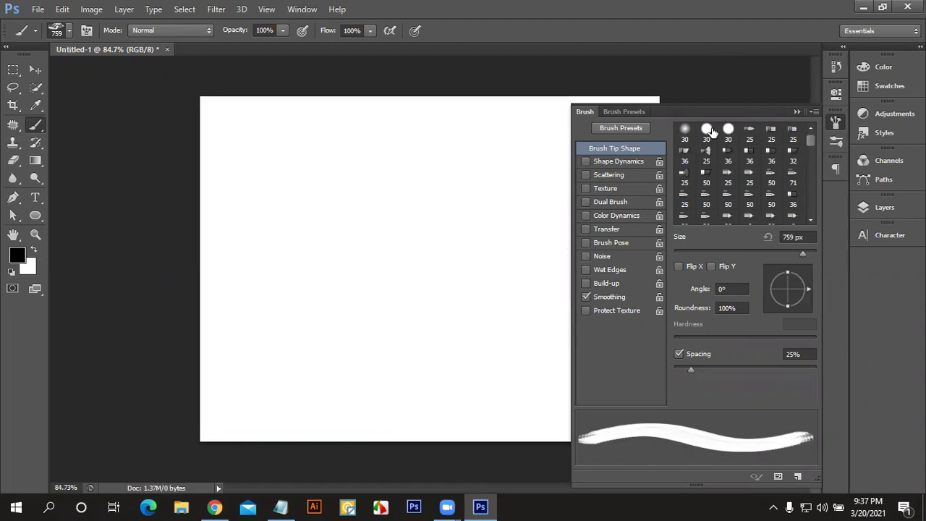
Step: Switch to the 30 px hard round tip, paint three test strokes, and undo them
left_click(708, 130)
left_click_drag(273, 283, 418, 269)
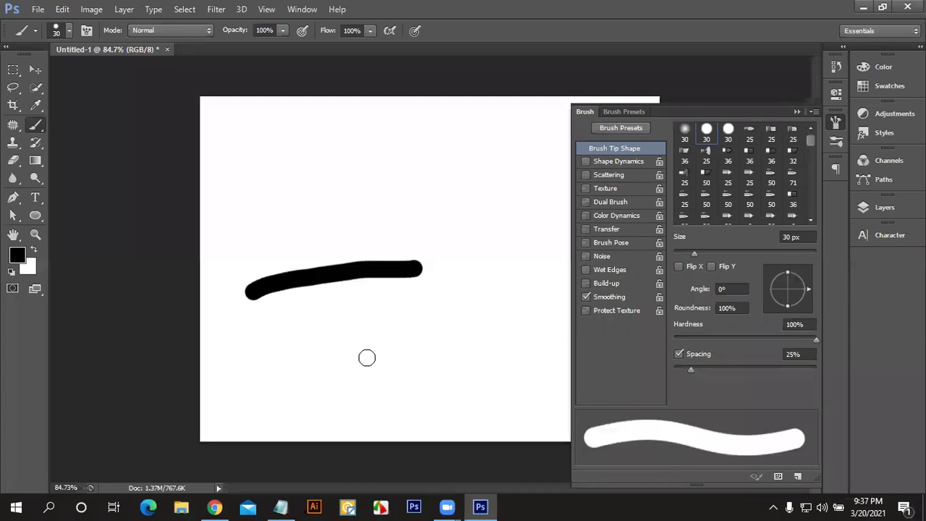
left_click_drag(289, 341, 502, 298)
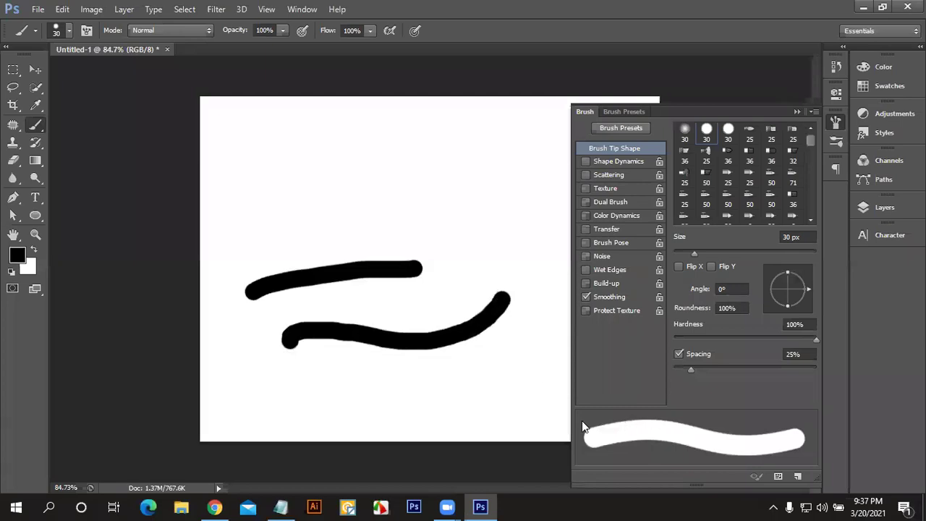
left_click_drag(343, 429, 505, 384)
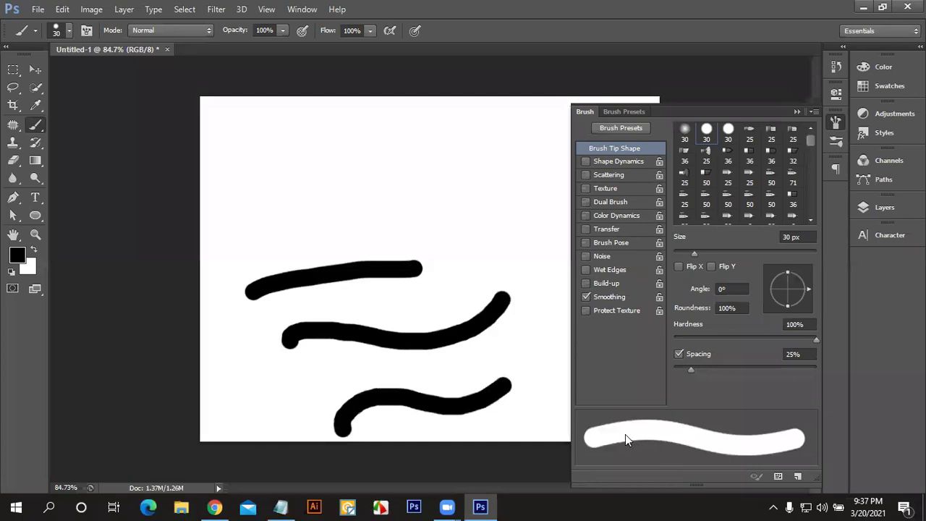
key("ctrl+alt+z")
key("ctrl+alt+z")
key("ctrl+alt+z")
Step: Turn off Smoothing, paint an unsmoothed test stroke, and undo it
left_click(588, 297)
left_click_drag(300, 271, 460, 232)
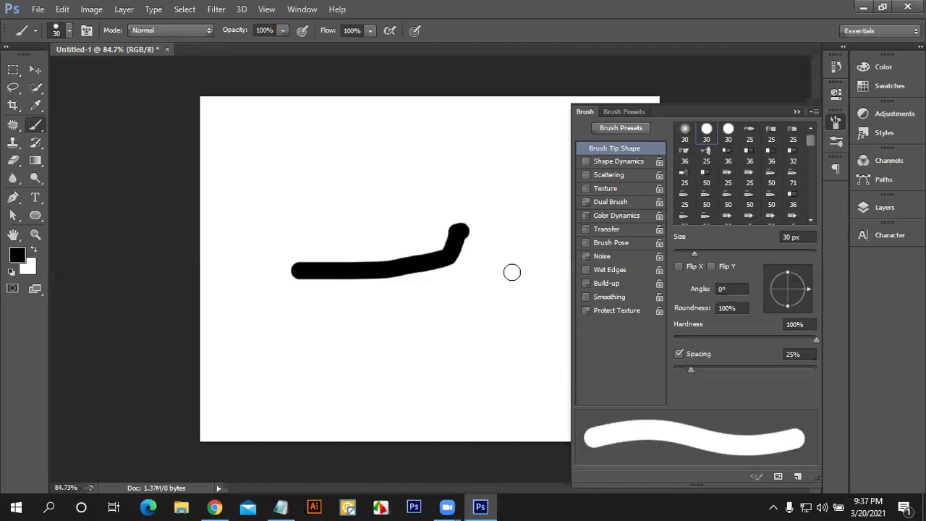
key("ctrl+alt+z")
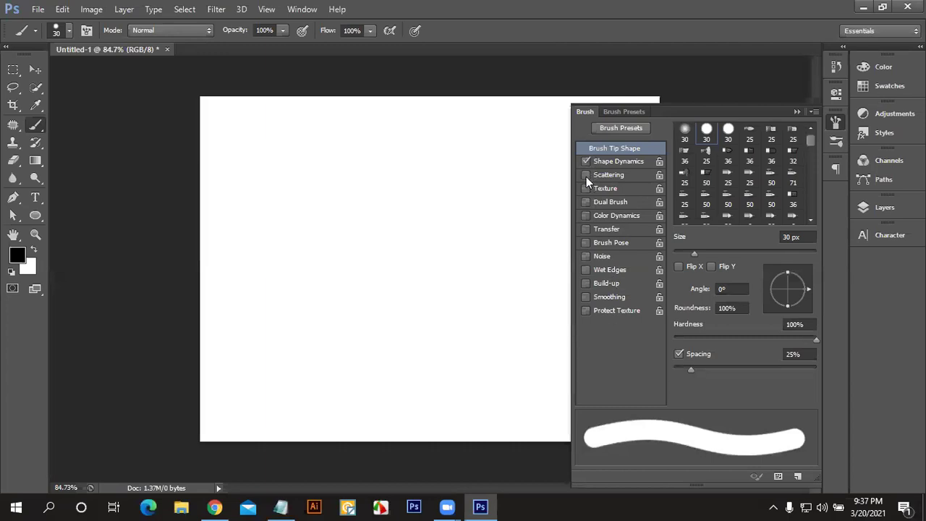
Step: Paint separate test strokes with Scattering and with Shape Dynamics enabled
left_click(585, 174)
mouse_move(321, 279)
left_mouse_down()
mouse_move(480, 234)
mouse_move(528, 244)
left_mouse_up()
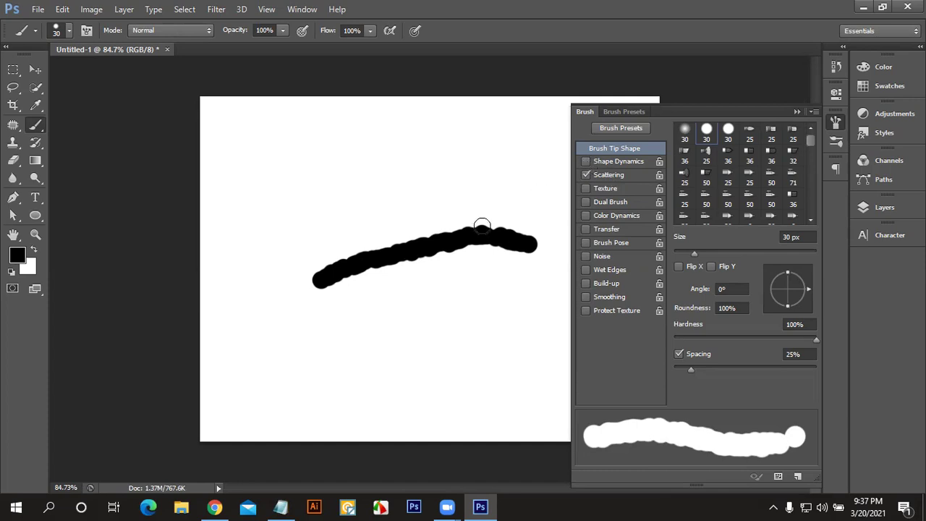
left_click(586, 160)
left_click(586, 174)
left_click(587, 161)
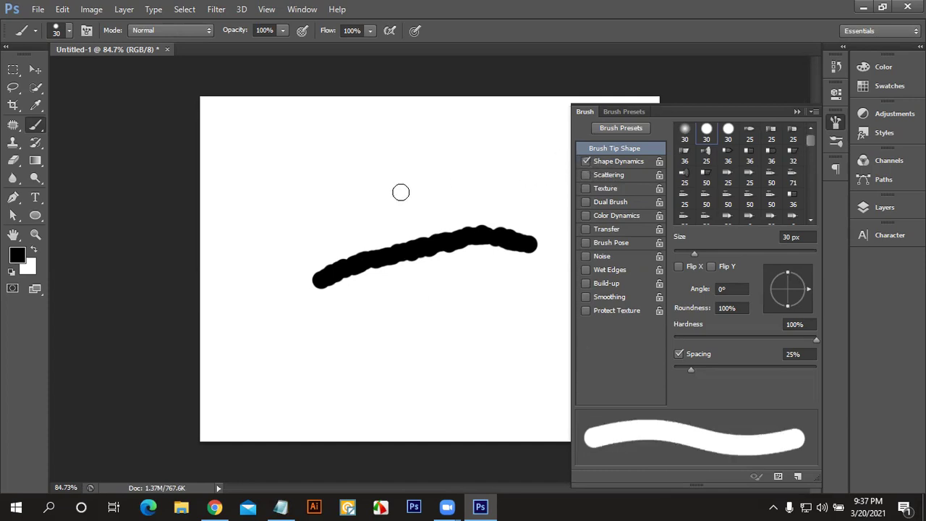
left_click_drag(330, 209, 480, 171)
left_click(586, 174)
left_click(586, 162)
left_click_drag(348, 340, 464, 317)
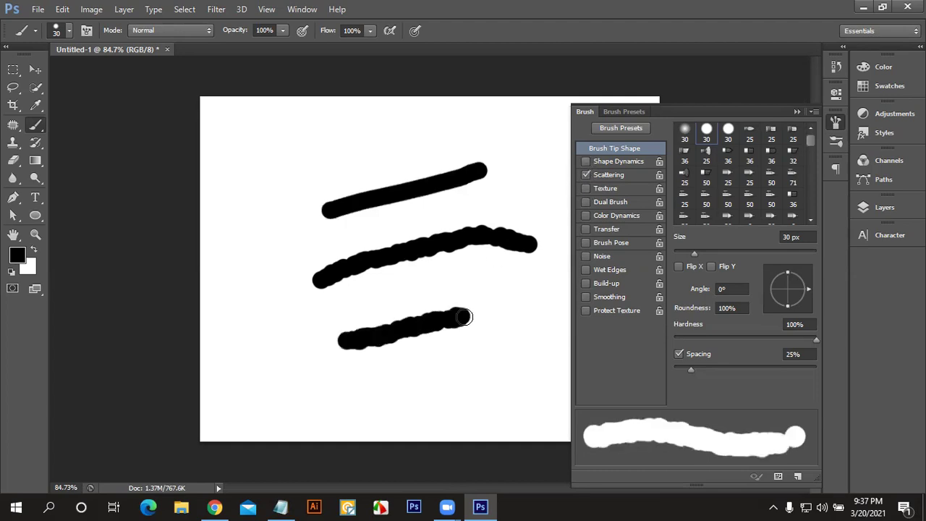
Step: Paint test strokes with Texture, Dual Brush, Color Dynamics and Noise enabled in turn
left_click(586, 188)
left_click(586, 174)
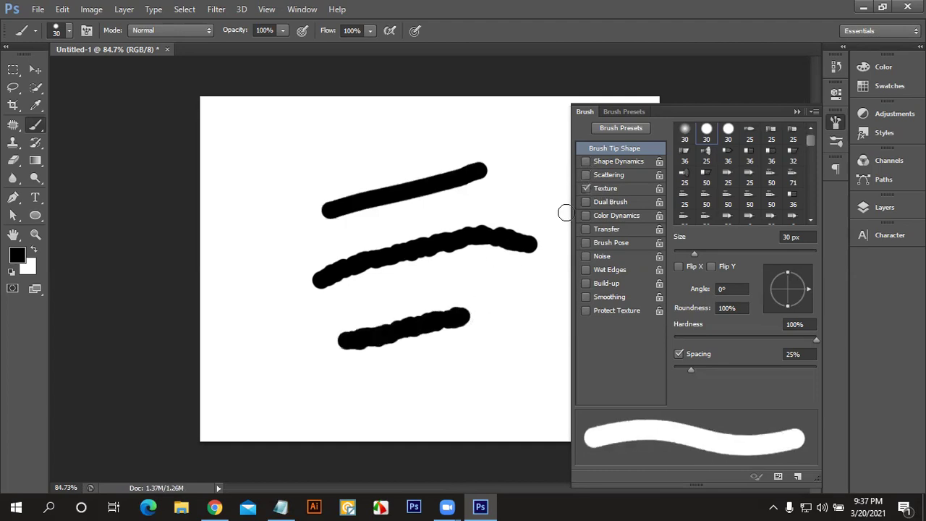
left_click_drag(272, 354, 422, 295)
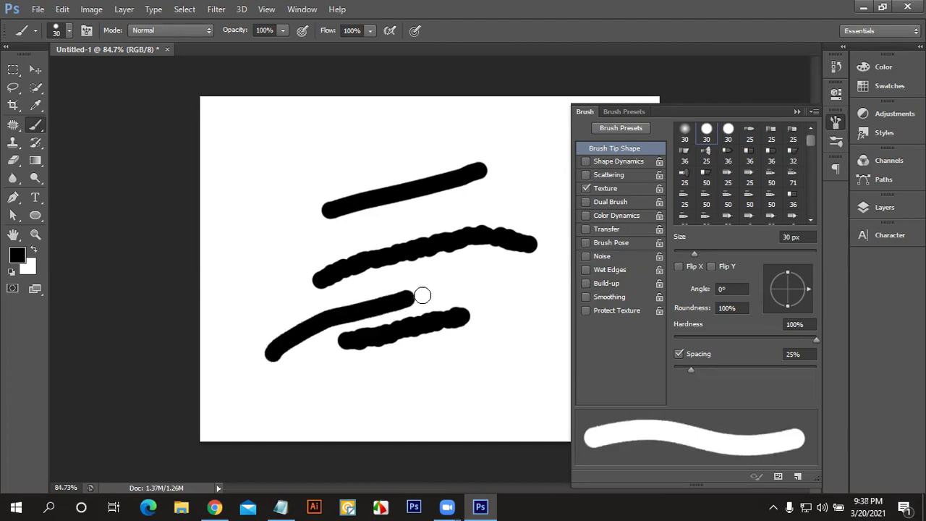
left_click(586, 202)
left_click_drag(333, 398, 514, 341)
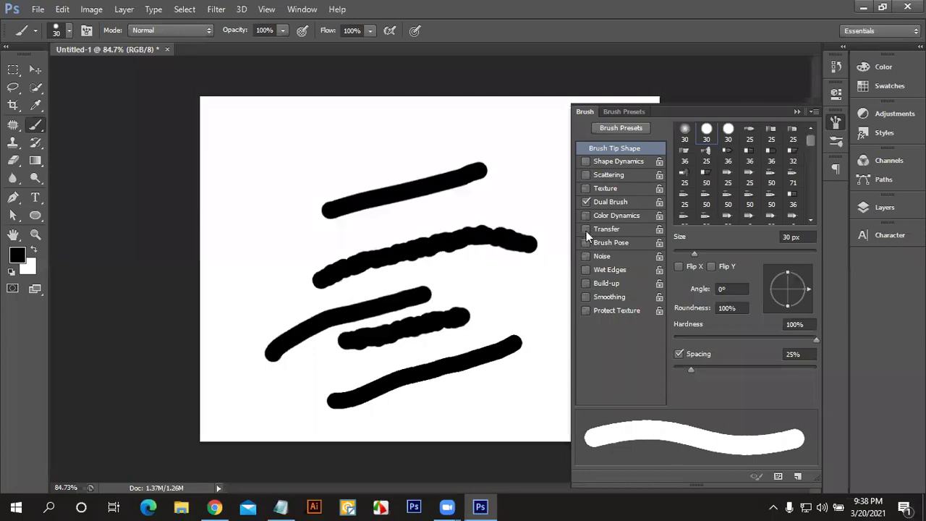
left_click_drag(247, 232, 441, 116)
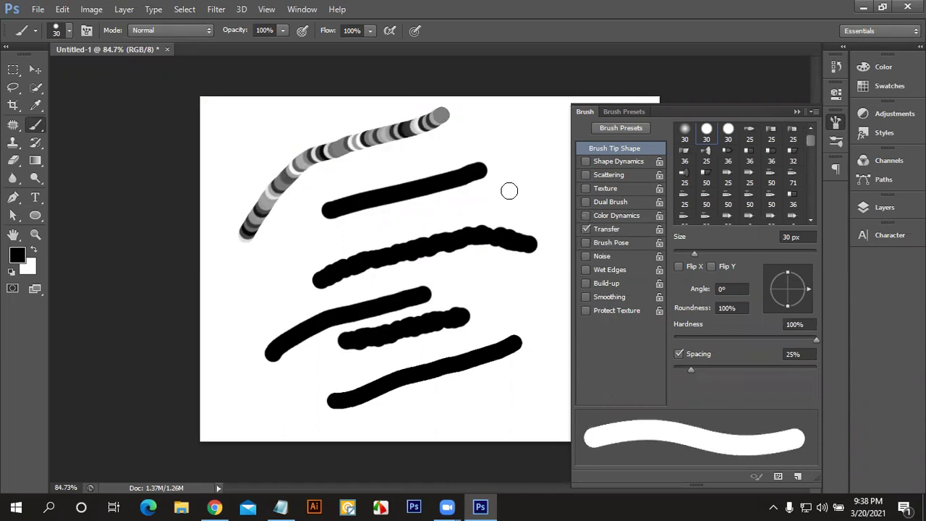
left_click_drag(480, 148, 366, 156)
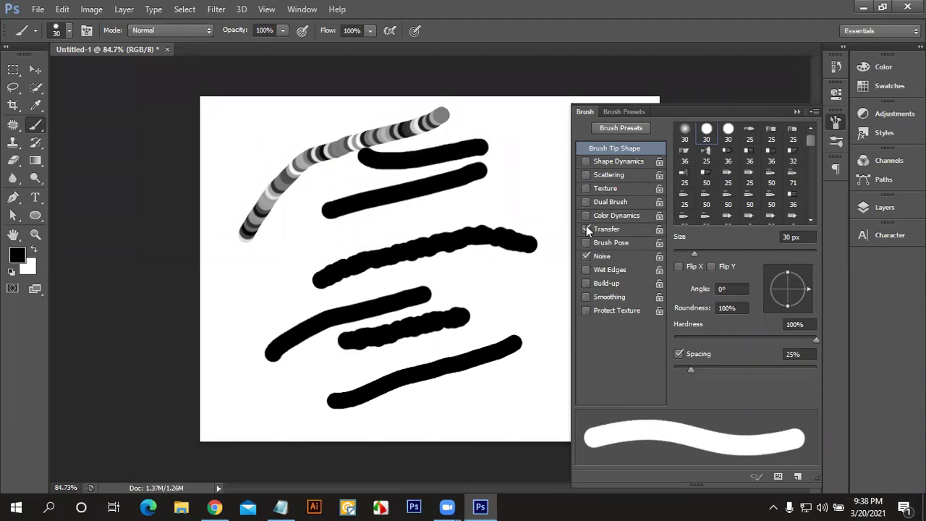
Step: Paint a short hook-shaped stroke at right and scroll through the brush options list
left_click_drag(544, 185, 474, 209)
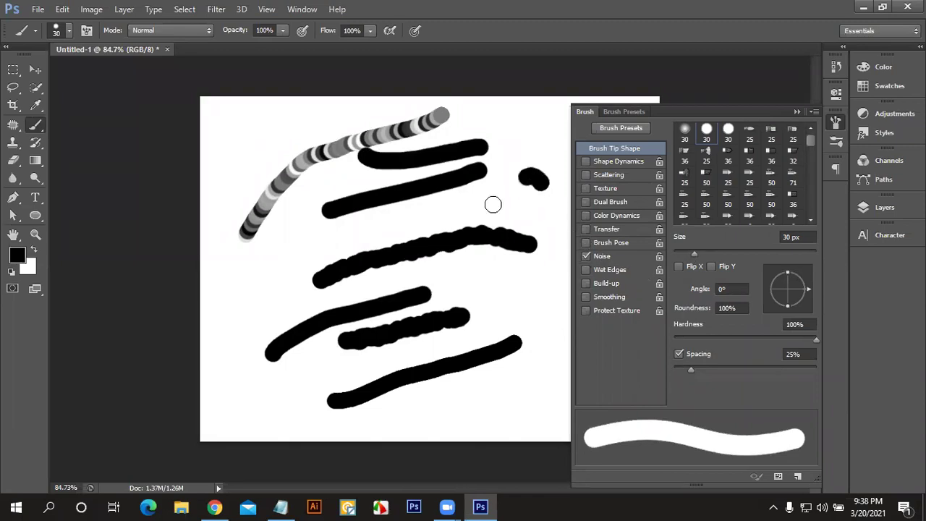
scroll(543, 205, "up", 1)
scroll(506, 195, "up", 1)
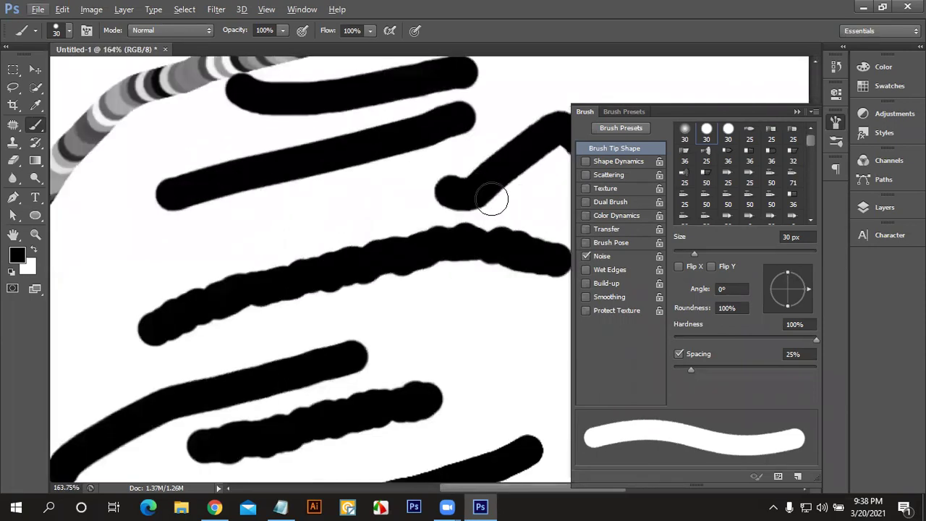
scroll(489, 207, "up", 1)
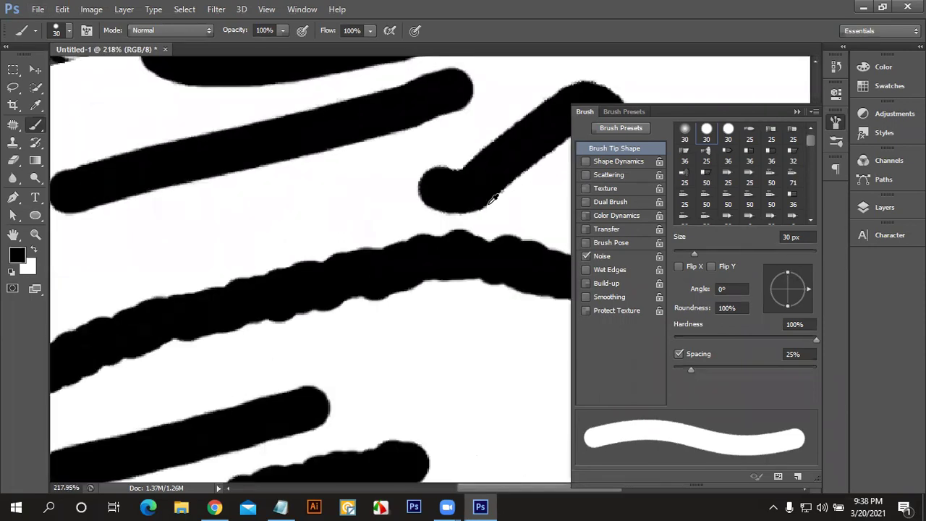
scroll(456, 174, "up", 1)
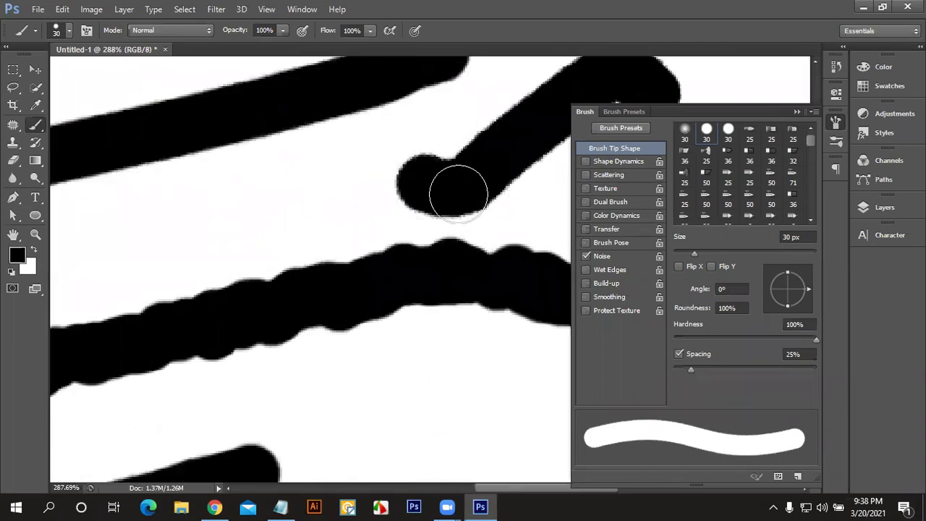
scroll(457, 193, "down", 1)
scroll(355, 192, "down", 1)
scroll(359, 187, "down", 1)
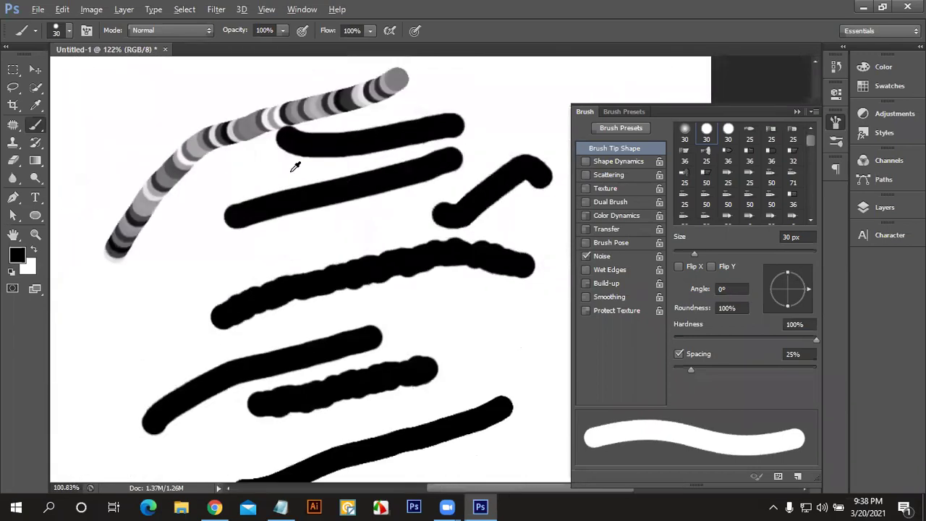
scroll(295, 165, "down", 1)
Step: Paint a grey stroke with Wet Edges on and Noise off, then turn Wet Edges off
left_click(597, 273)
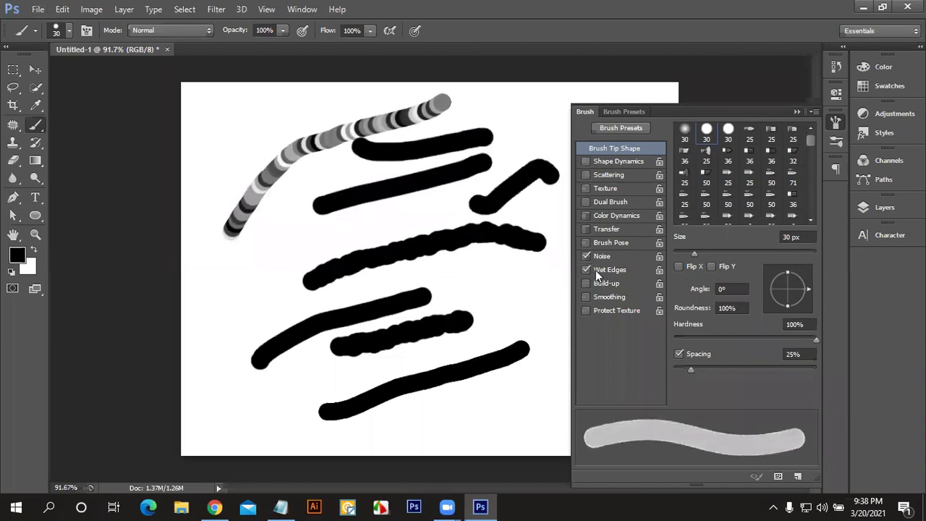
left_click(587, 256)
left_click_drag(224, 266, 411, 226)
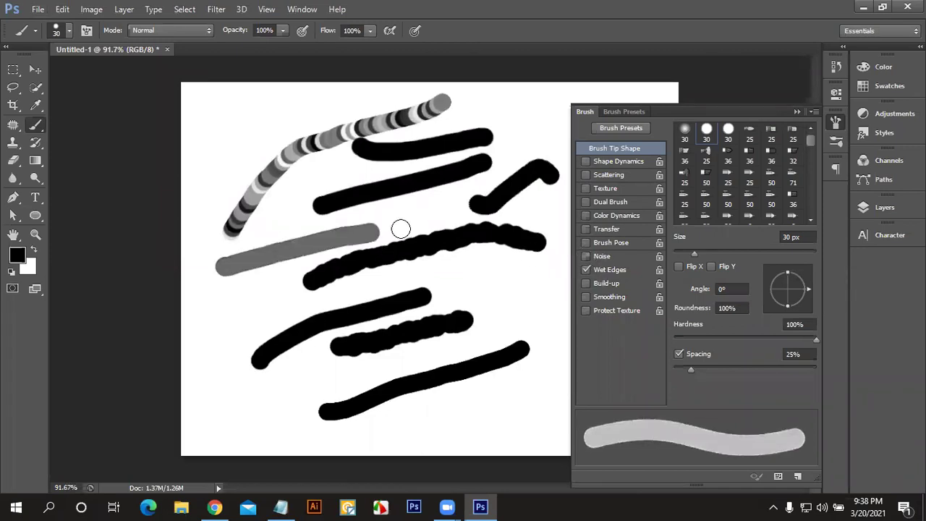
left_click(586, 270)
left_click_drag(449, 202, 415, 199)
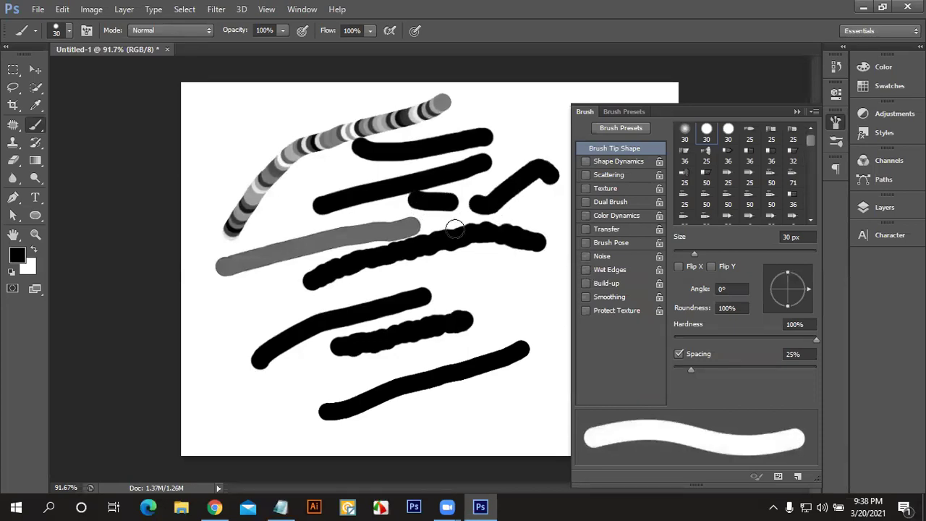
key("ctrl+z")
Step: Paint strokes with Build-up enabled, then a long bottom stroke with Smoothing off
left_click(587, 283)
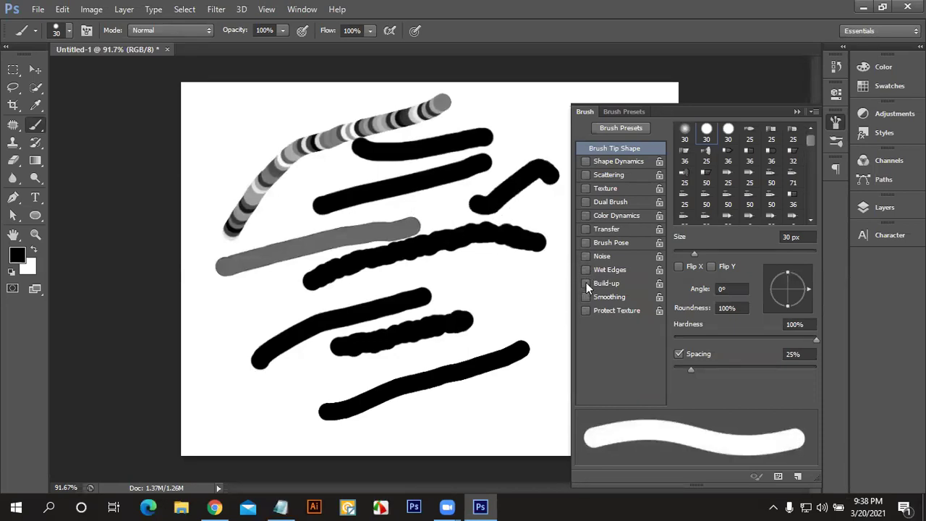
mouse_move(239, 308)
left_mouse_down()
mouse_move(261, 279)
mouse_move(442, 259)
left_mouse_up()
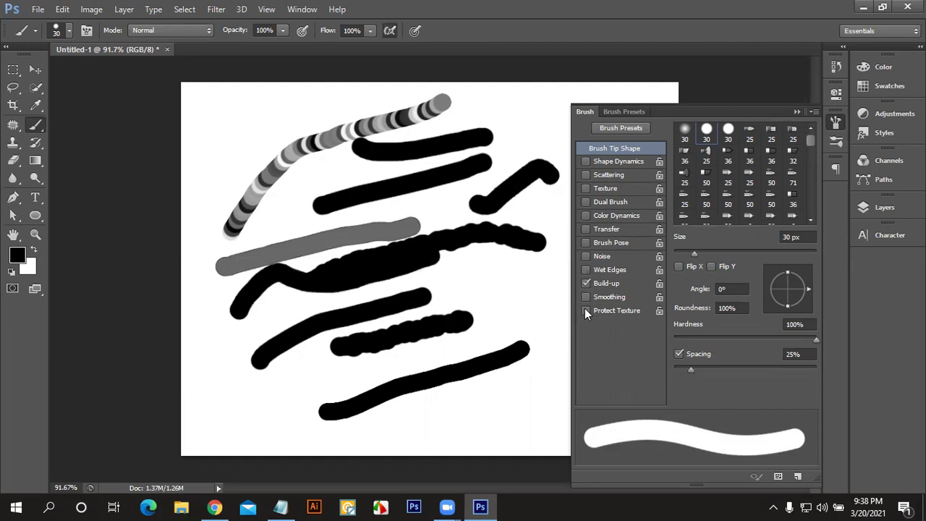
left_click_drag(532, 395, 464, 392)
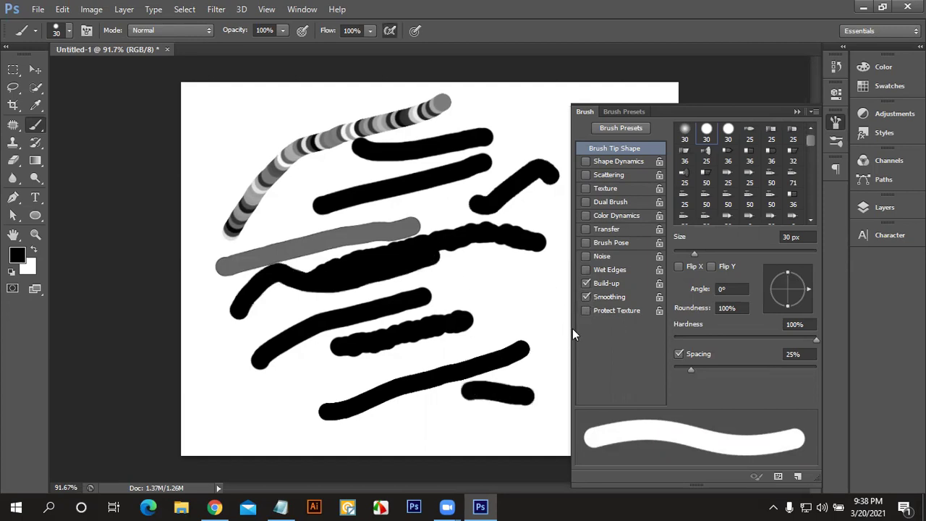
left_click(586, 296)
left_click_drag(455, 405, 191, 374)
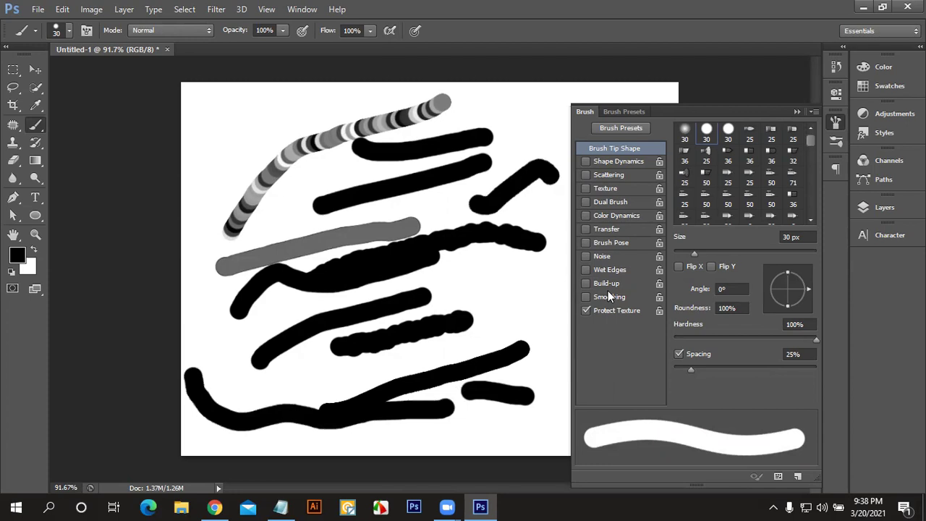
Step: Enable Color Dynamics, Shape Dynamics, Scattering, Texture, Dual Brush, Brush Pose and Wet Edges together and paint faint dotted strokes
left_click(586, 216)
left_click(585, 176)
left_click(592, 160)
left_click(601, 190)
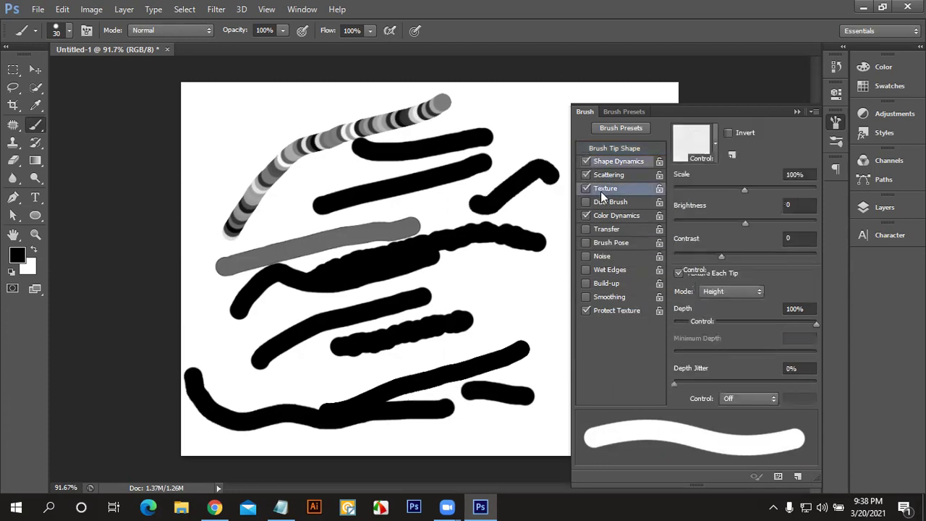
left_click(598, 202)
left_click(598, 243)
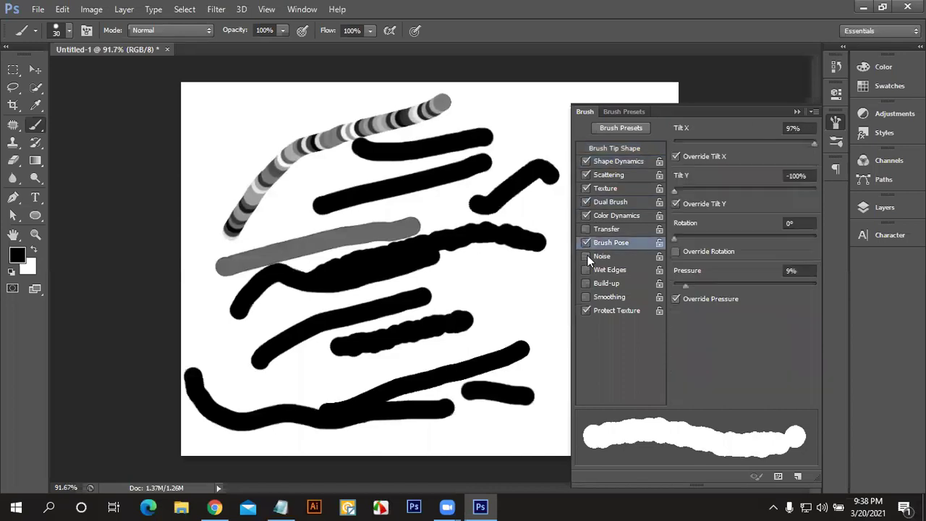
left_click(586, 269)
left_click_drag(506, 308, 395, 296)
left_click_drag(506, 255, 527, 310)
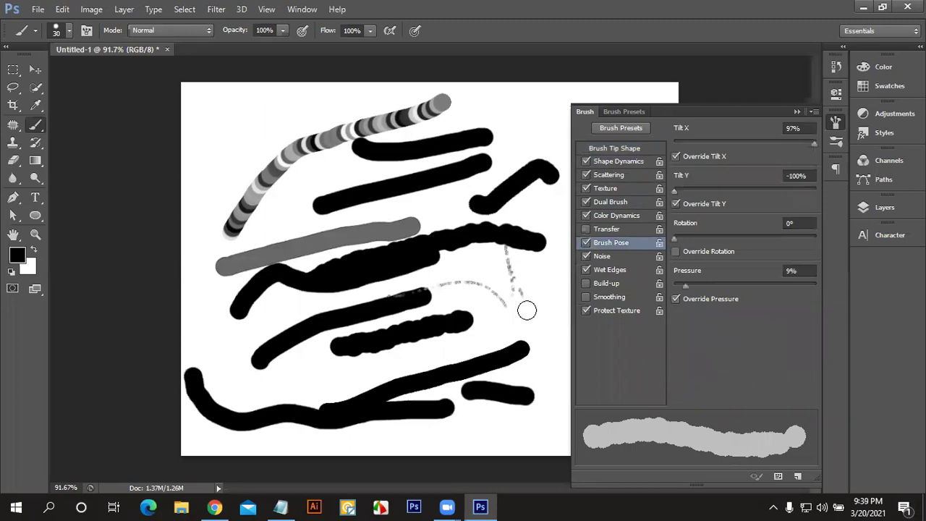
Step: Turn the combined brush options back off and show the Brush Presets list
left_click(584, 243)
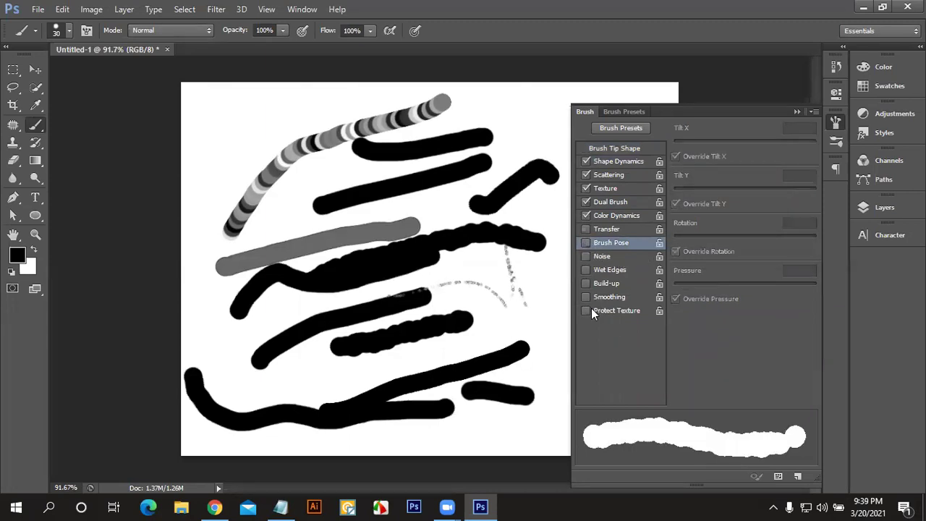
left_click(591, 217)
left_click(586, 202)
left_click(586, 175)
left_click(593, 158)
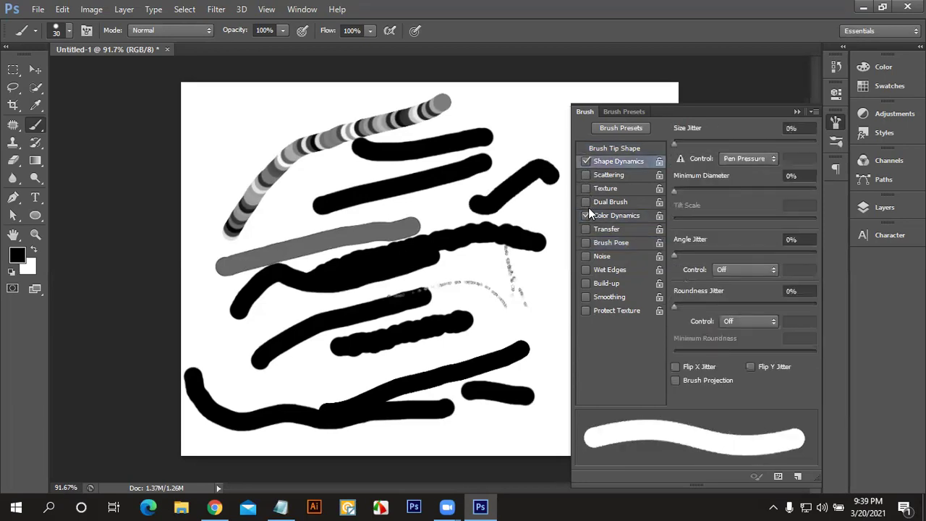
left_click(587, 161)
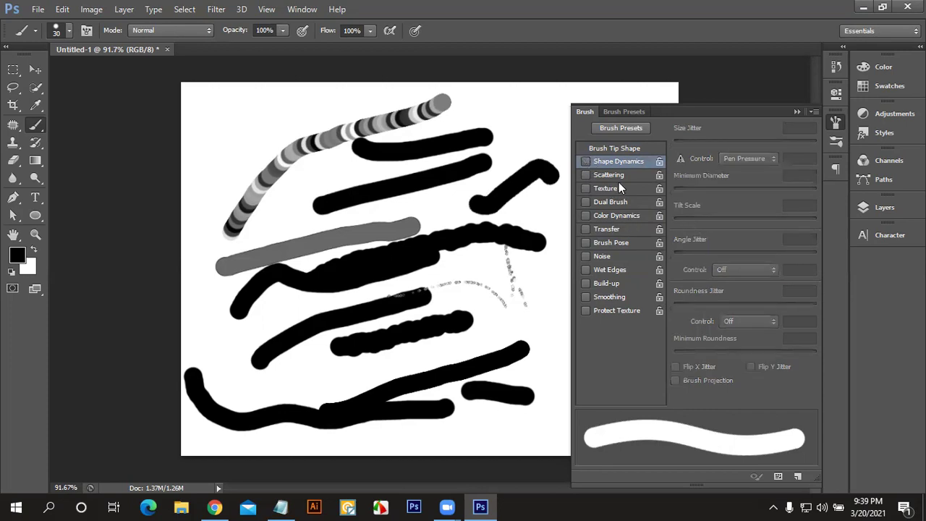
left_click(621, 162)
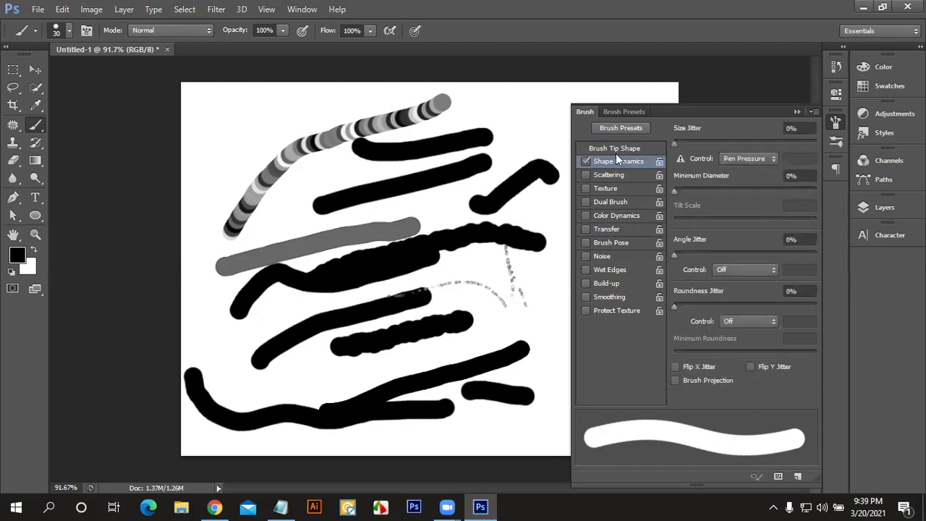
left_click(585, 162)
left_click(621, 128)
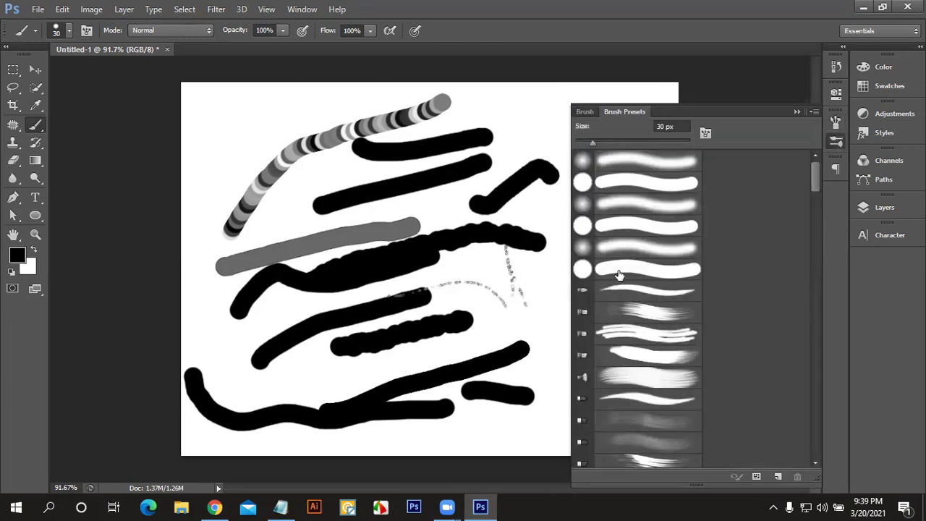
Step: Scroll down the Brush Presets list, then go back to Brush Tip Shape showing the 30 px round tip
scroll(620, 282, "down", 3)
scroll(660, 333, "down", 2)
scroll(680, 365, "down", 2)
scroll(672, 356, "down", 2)
scroll(669, 363, "down", 2)
scroll(671, 361, "down", 2)
scroll(674, 359, "down", 2)
scroll(676, 358, "down", 2)
scroll(678, 358, "down", 1)
scroll(678, 358, "down", 2)
scroll(678, 358, "down", 2)
scroll(678, 357, "down", 2)
scroll(676, 362, "down", 2)
scroll(674, 365, "down", 2)
scroll(675, 365, "down", 2)
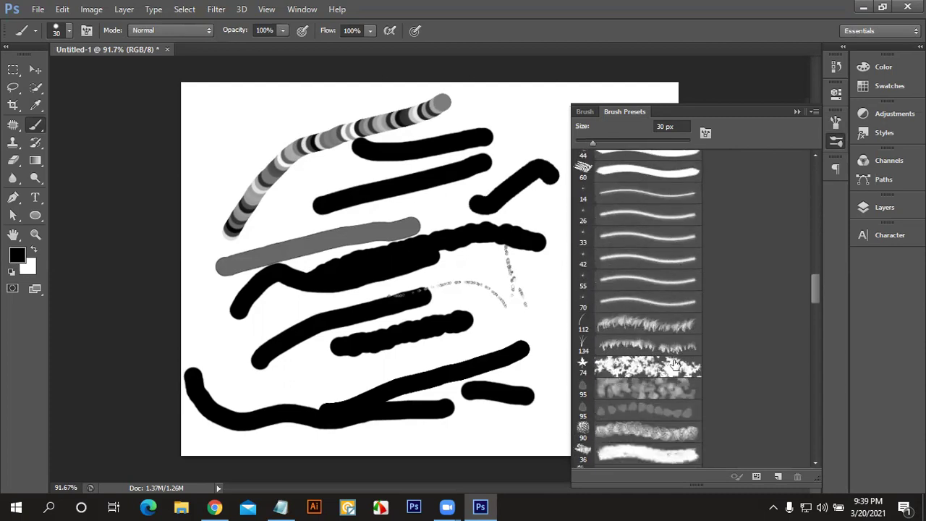
scroll(675, 367, "down", 2)
scroll(674, 367, "down", 2)
scroll(673, 367, "down", 1)
scroll(672, 368, "down", 1)
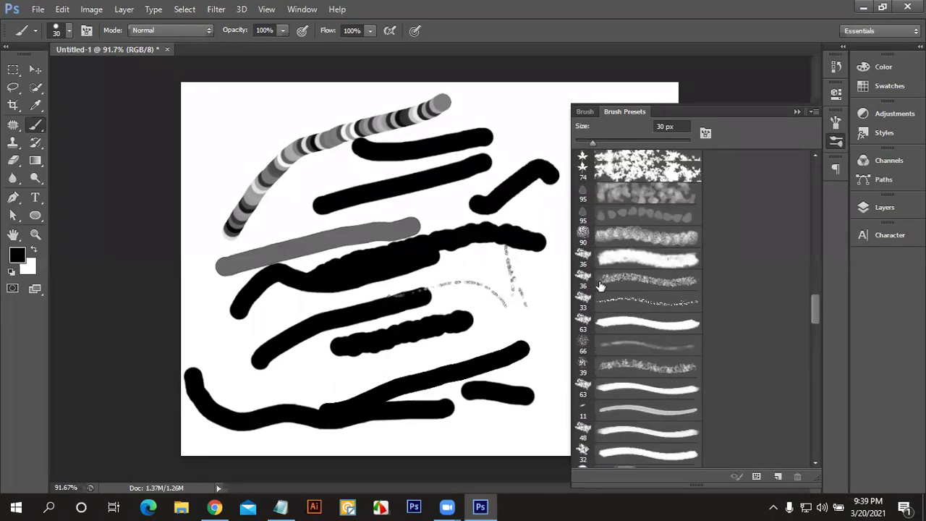
scroll(672, 369, "down", 1)
left_click(591, 111)
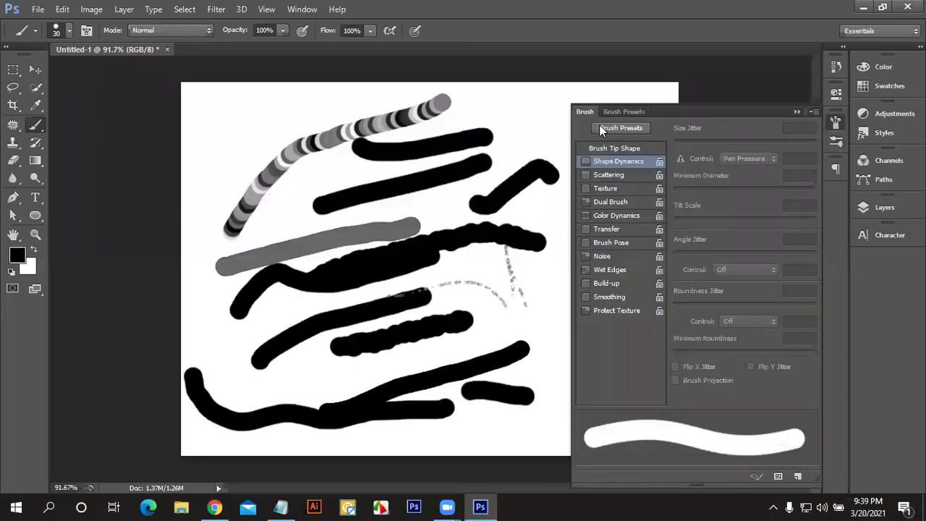
left_click(628, 149)
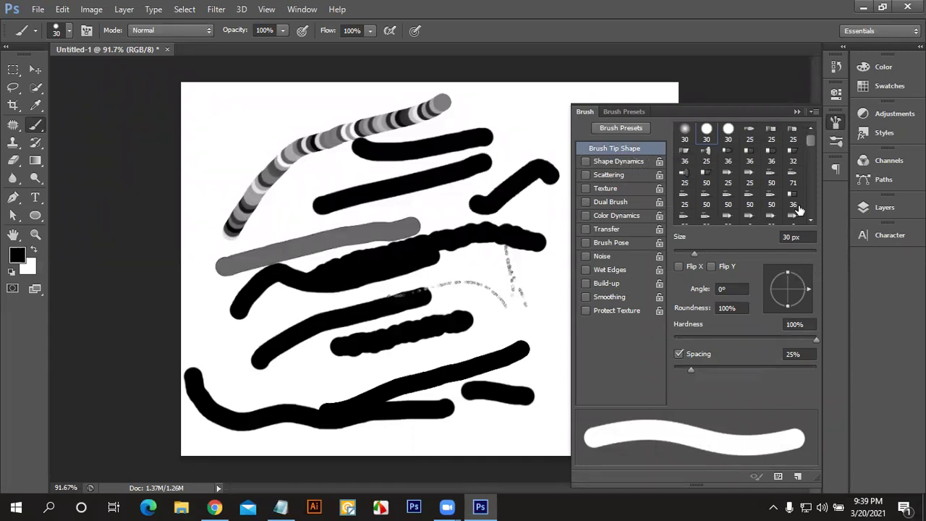
Step: Give the 30 px round tip 9% spacing and a rotated angle, paint angled and looping strokes, and show Layers
scroll(726, 190, "down", 1)
scroll(726, 189, "up", 1)
left_click(729, 130)
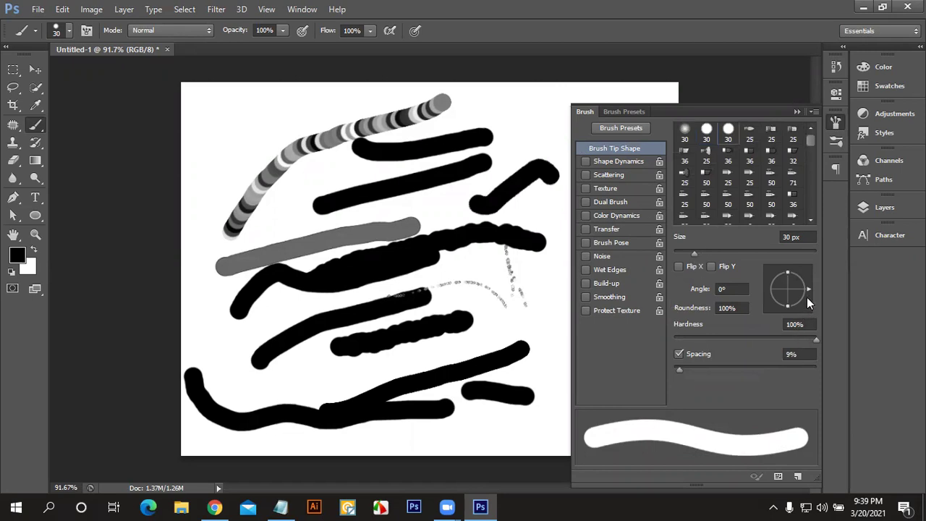
left_click_drag(808, 290, 780, 269)
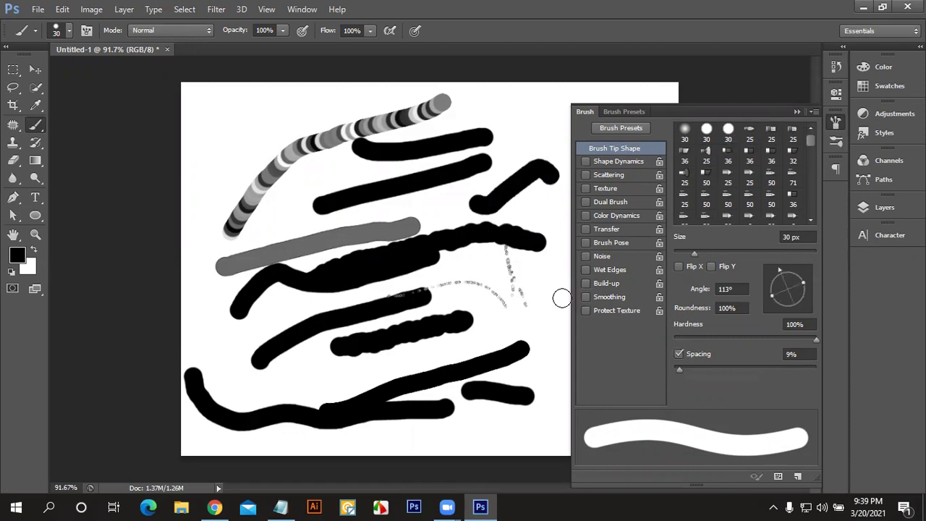
left_click_drag(540, 317, 494, 284)
mouse_move(783, 307)
left_mouse_down()
mouse_move(760, 290)
mouse_move(760, 299)
left_mouse_up()
left_click_drag(532, 338, 523, 394)
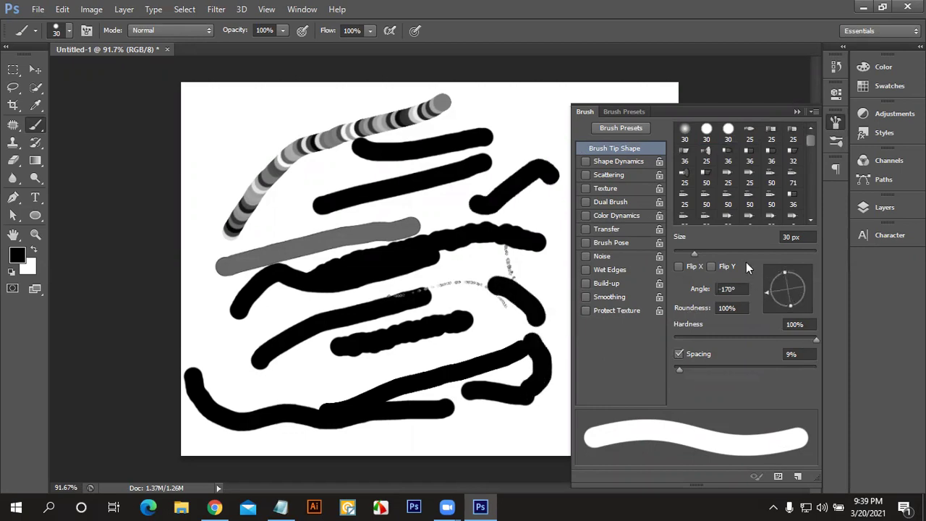
left_click(893, 210)
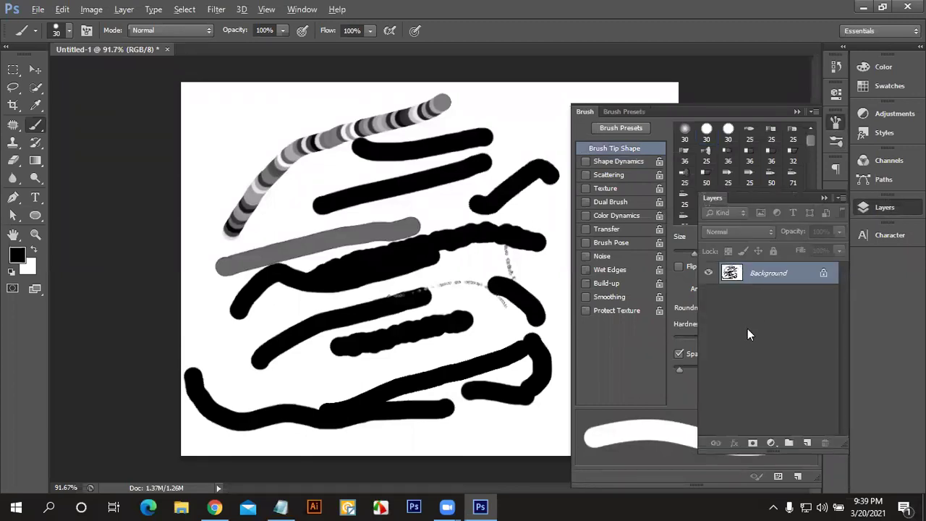
Step: Fill the canvas black with Alt+Backspace, then white with Ctrl+Backspace, wiping all test strokes
key("alt+BackSpace")
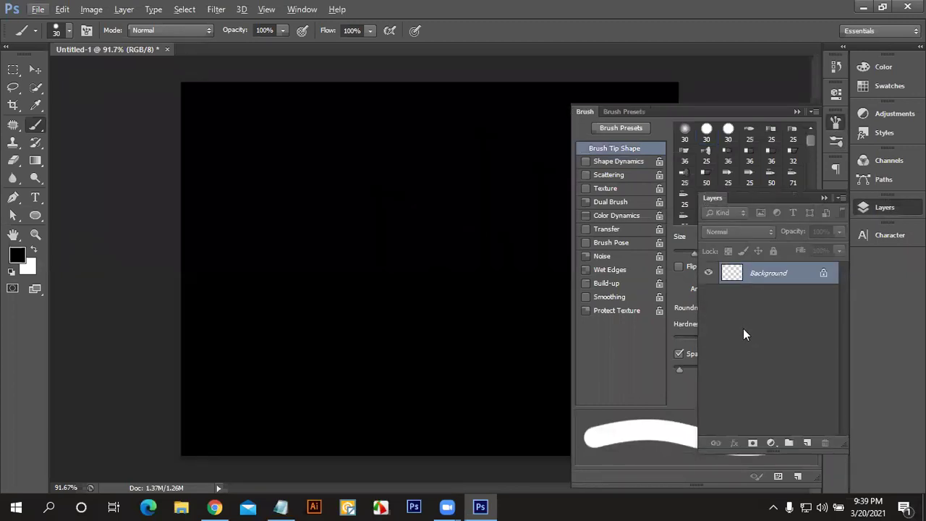
key("ctrl+BackSpace")
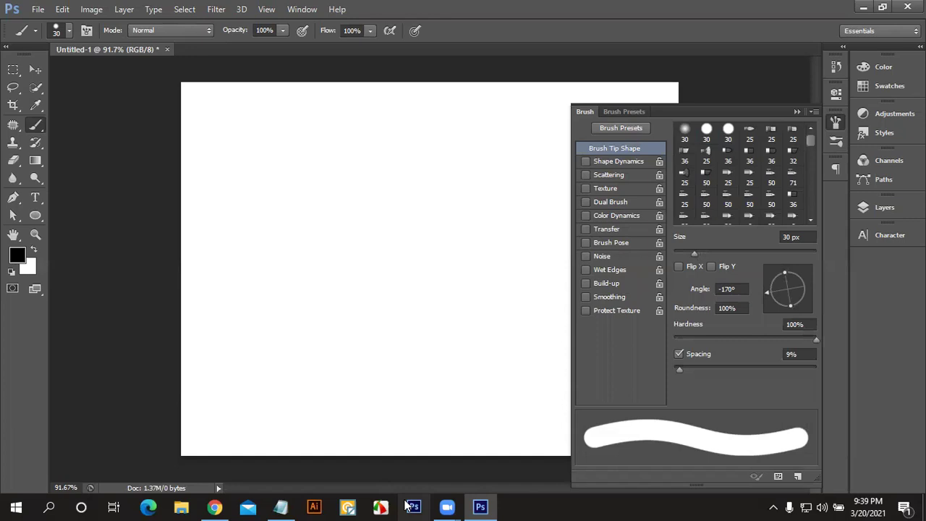
left_click(408, 504)
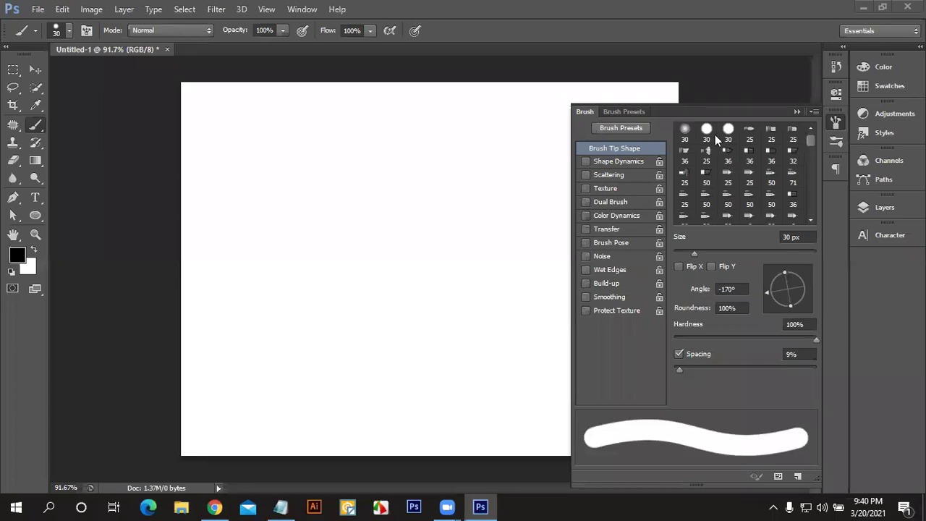
Step: Pick the 1000 tree brush tip in the Brush panel and set its size to 201 px
scroll(737, 173, "down", 3)
scroll(737, 174, "down", 2)
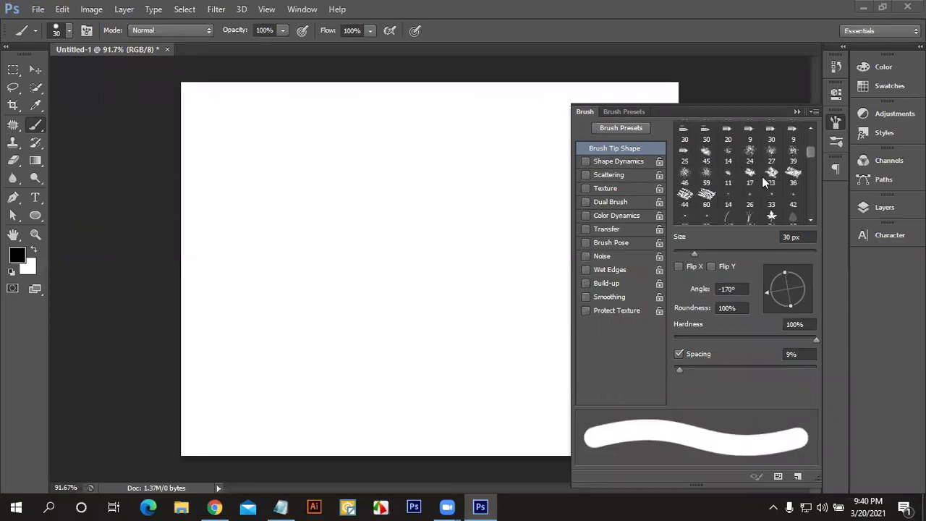
scroll(764, 170, "up", 1)
scroll(765, 170, "up", 1)
scroll(765, 165, "up", 1)
scroll(764, 163, "up", 2)
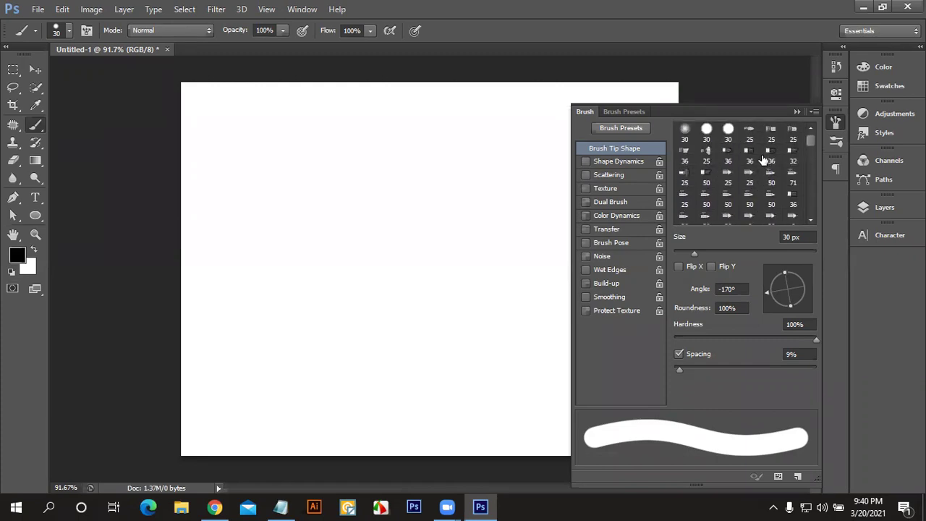
scroll(734, 163, "down", 2)
scroll(735, 174, "down", 2)
scroll(736, 181, "down", 1)
scroll(735, 183, "down", 2)
scroll(734, 185, "down", 2)
scroll(732, 190, "down", 2)
scroll(729, 194, "down", 2)
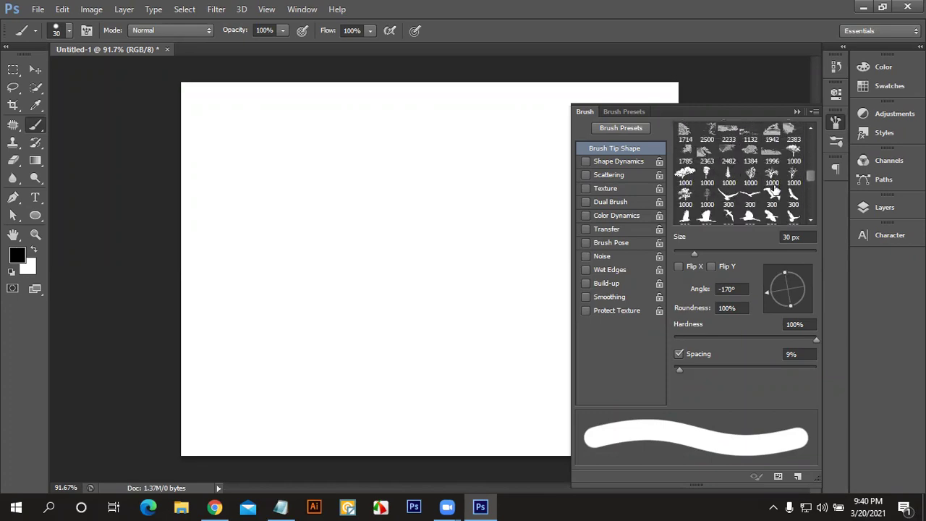
left_click(769, 198)
left_click(707, 175)
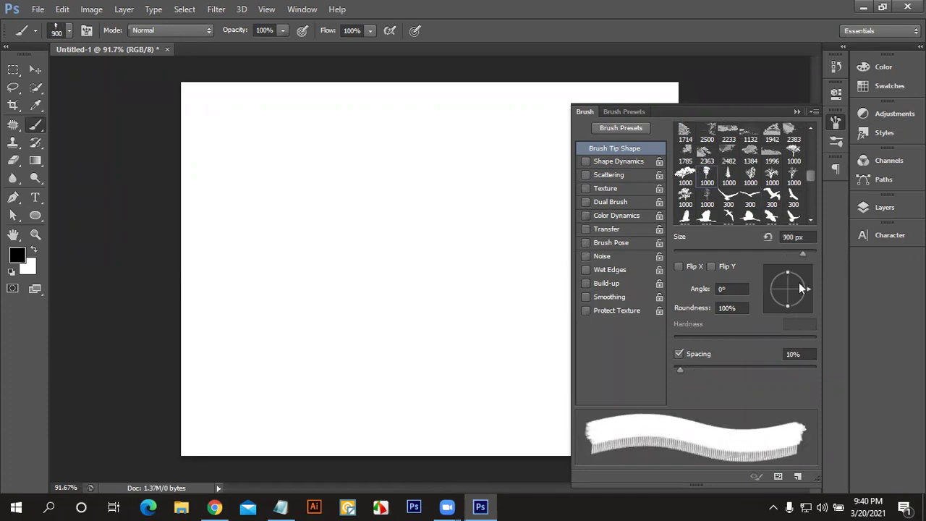
left_click(782, 250)
Step: Test the tree tip with a stamped band, then rotate it to 135° and paint arcs and single trees
left_click_drag(277, 273, 402, 273)
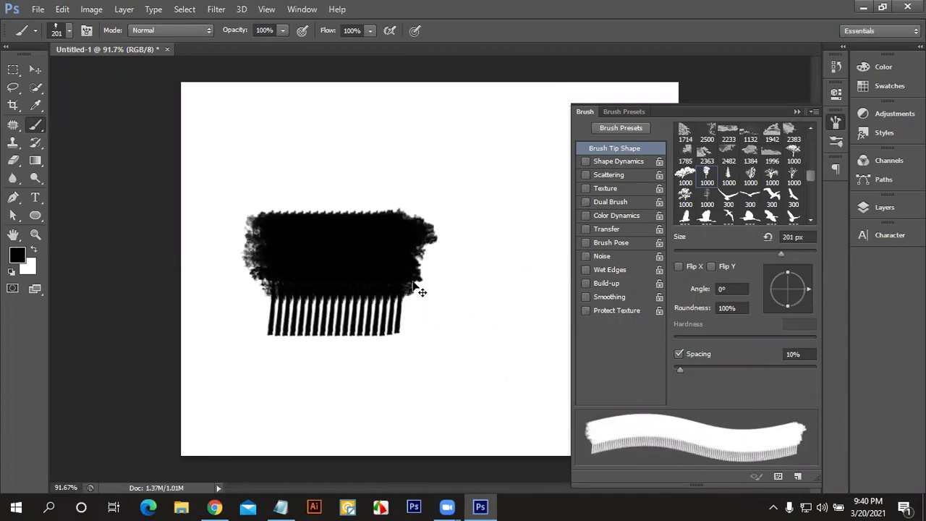
key("ctrl+z")
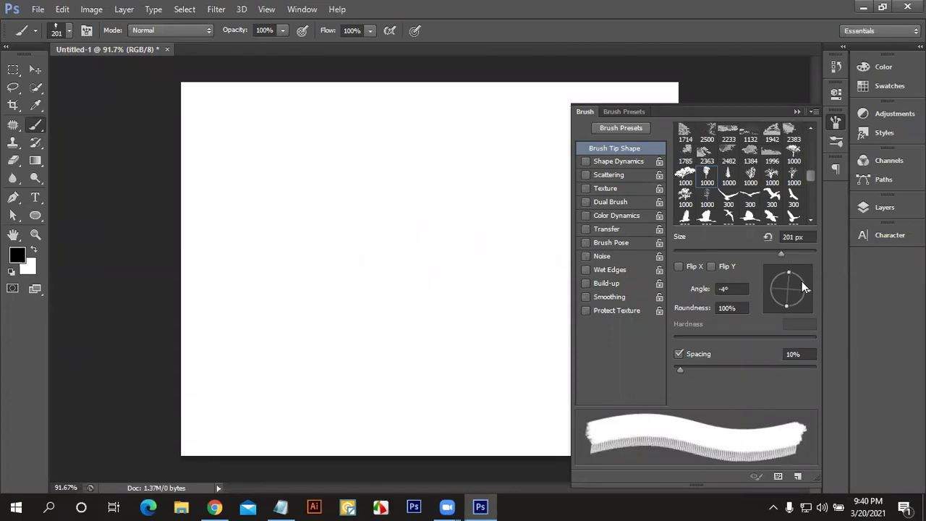
left_click_drag(802, 281, 772, 275)
mouse_move(295, 359)
left_mouse_down()
mouse_move(355, 248)
mouse_move(527, 238)
left_mouse_up()
mouse_move(466, 371)
left_mouse_down()
mouse_move(548, 382)
mouse_move(506, 312)
mouse_move(372, 331)
mouse_move(337, 366)
left_mouse_up()
left_click_drag(235, 198, 225, 210)
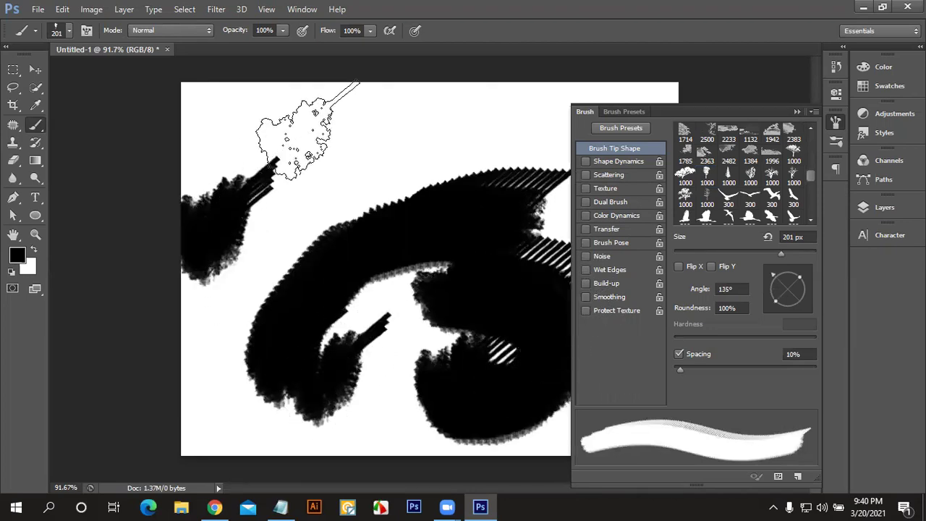
left_click(325, 133)
left_click(436, 136)
Step: Step back through the recent tree strokes and fill the canvas with black
scroll(781, 181, "up", 1)
scroll(770, 202, "up", 1)
key("ctrl+alt+z")
key("ctrl+alt+z")
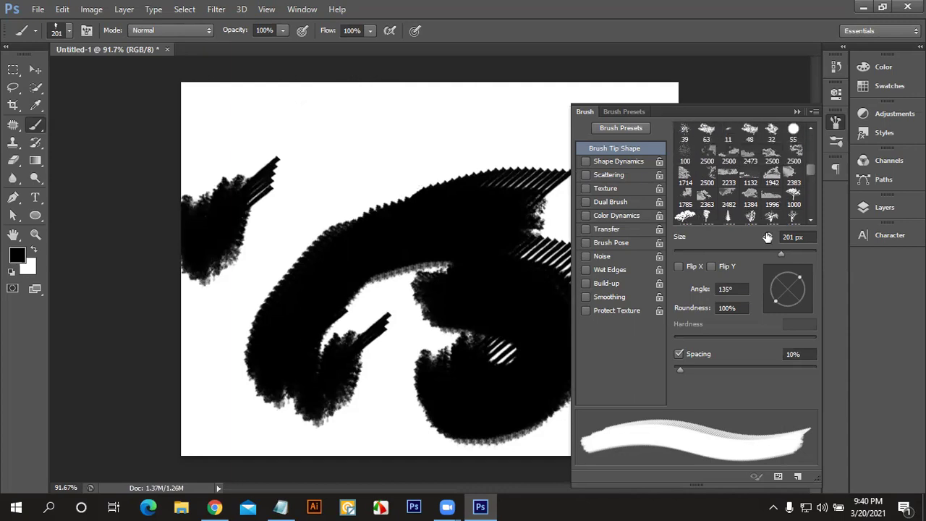
key("ctrl+alt+z")
key("ctrl+alt+z")
key("ctrl+alt+z")
key("alt+BackSpace")
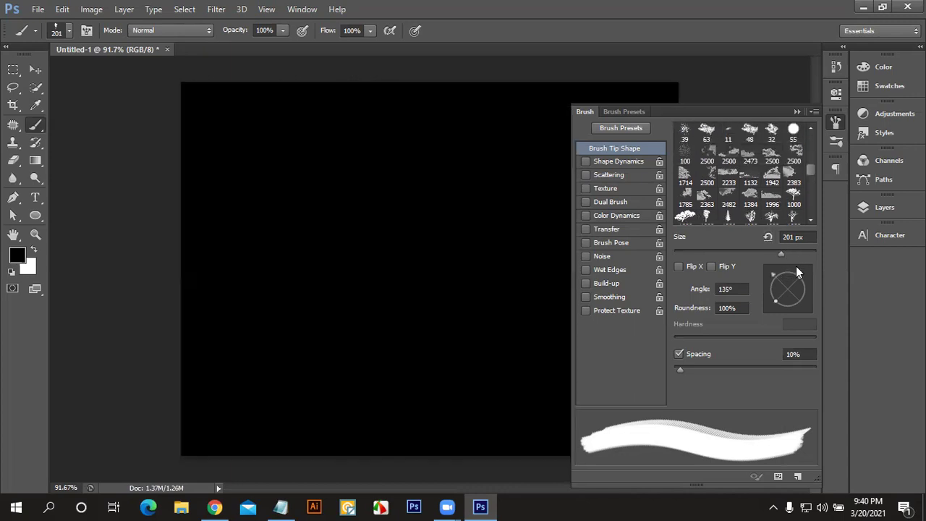
Step: Rotate the tip to 100°, undo the black fill, and widen spacing to 338%
left_click_drag(774, 275, 786, 273)
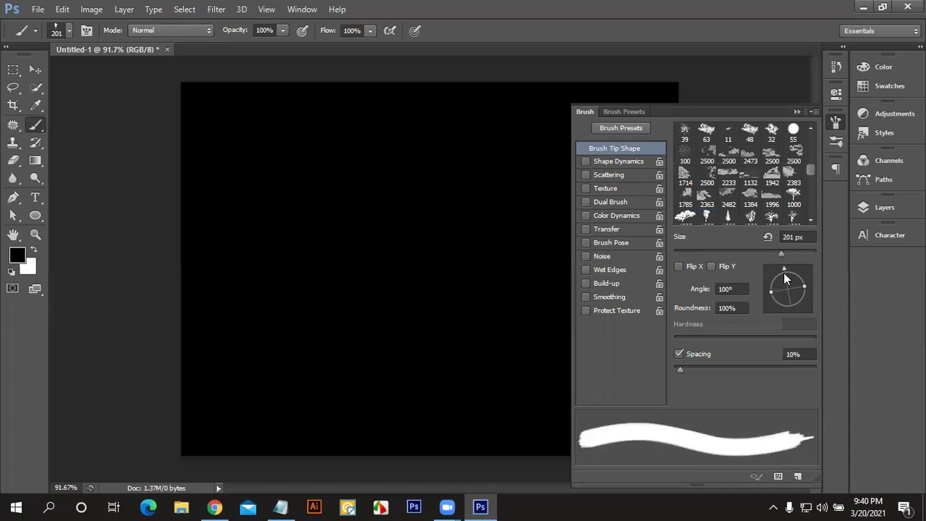
key("ctrl+z")
left_click_drag(679, 369, 791, 368)
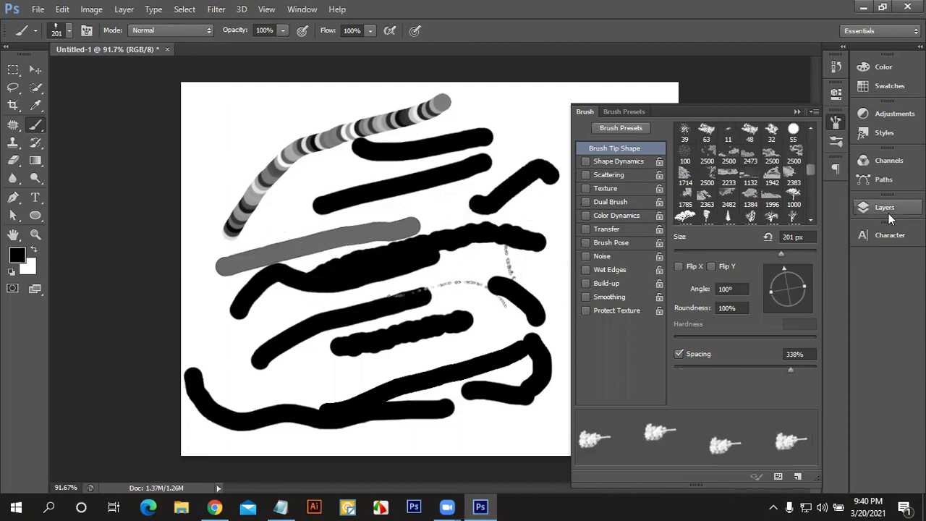
Step: Set the tree brush angle back to 0° and clear the canvas to white
mouse_move(789, 269)
left_mouse_down()
mouse_move(777, 290)
mouse_move(809, 287)
left_mouse_up()
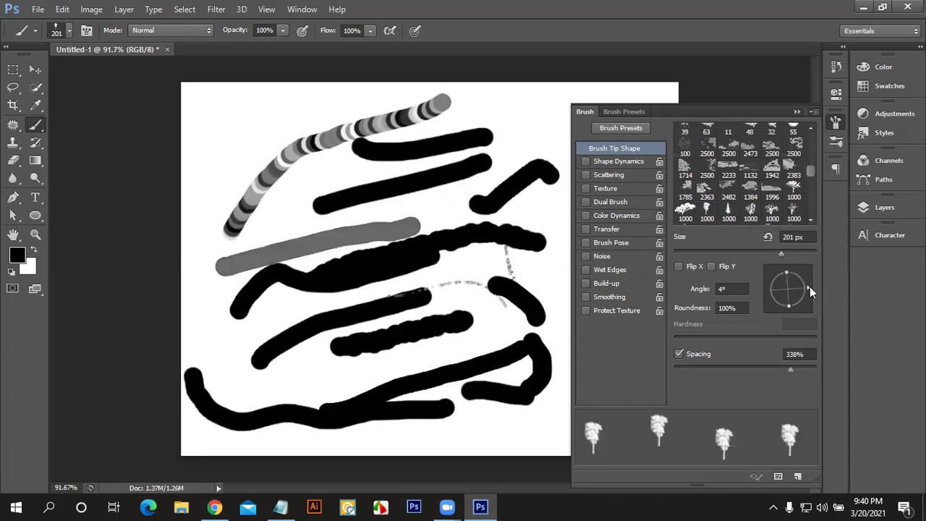
left_click(745, 288)
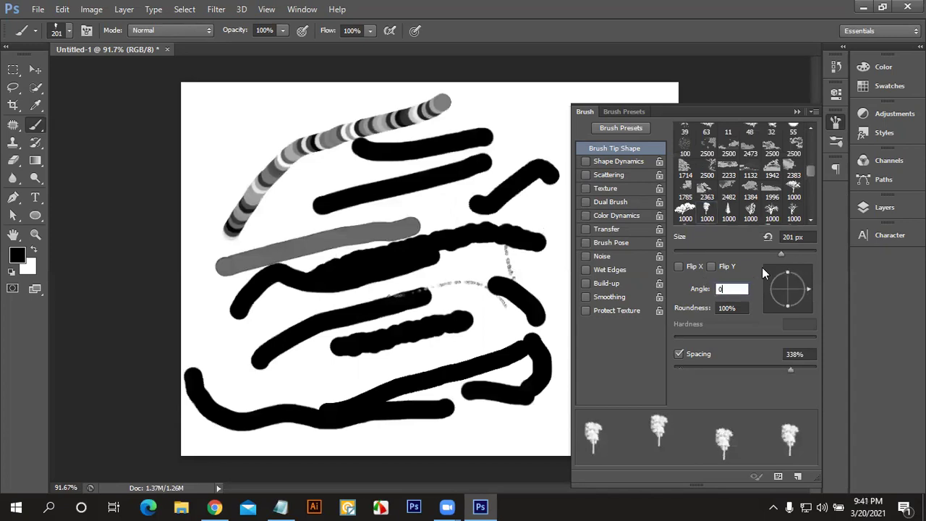
left_click(884, 207)
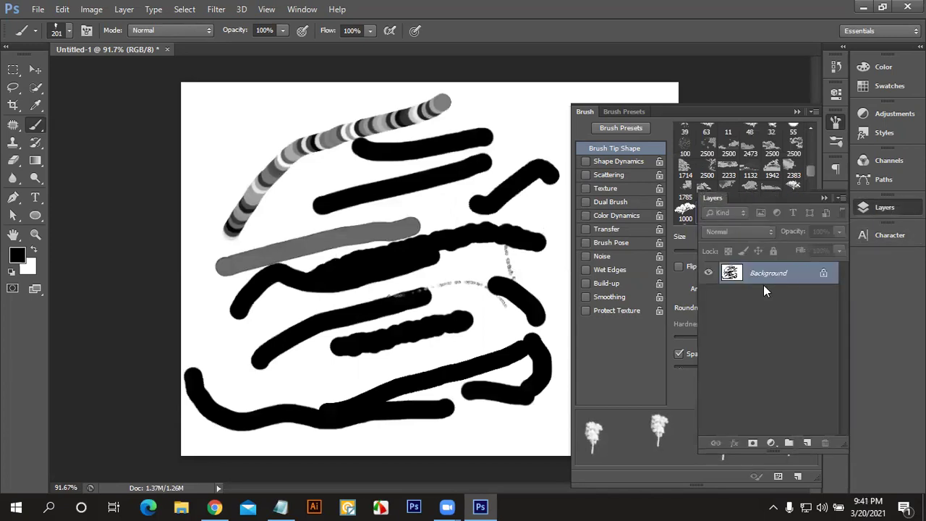
key("ctrl+BackSpace")
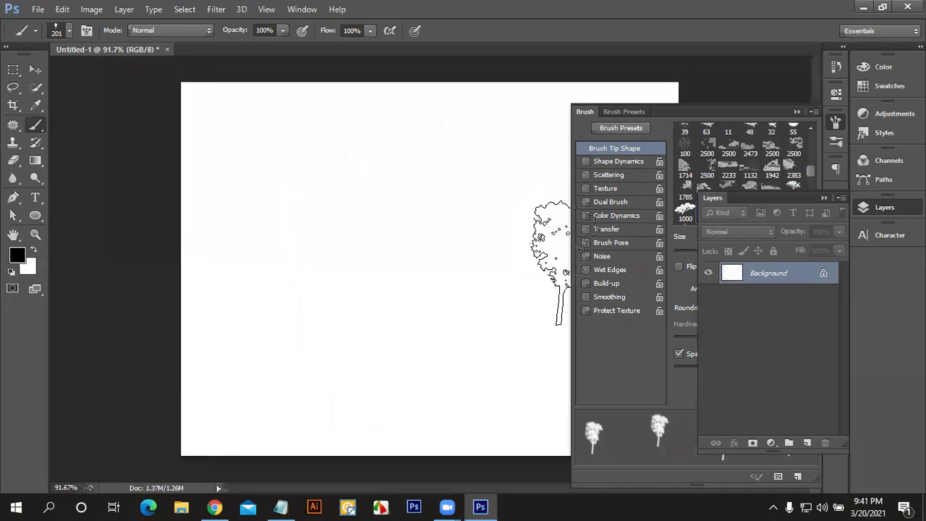
Step: Stamp pairs of trees, clearing and retrying until one stands at left and one near centre
left_click(256, 263)
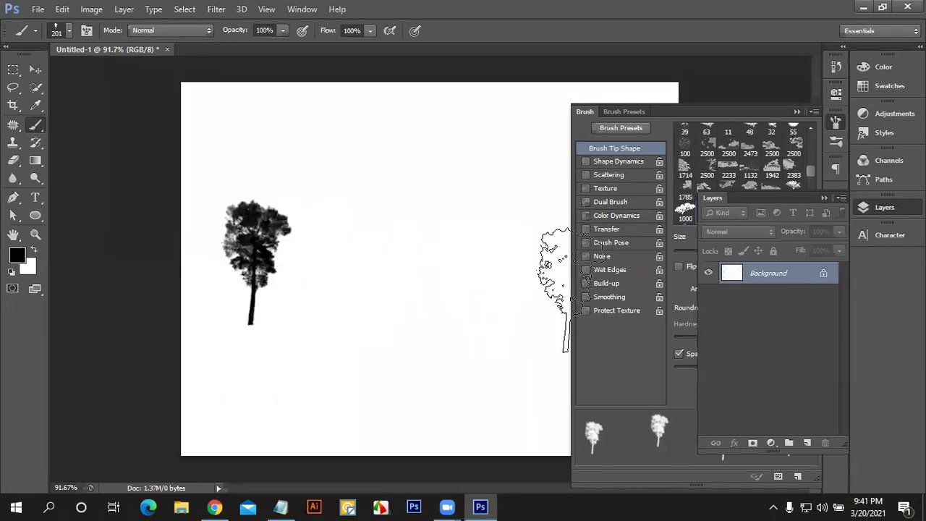
left_click(506, 286)
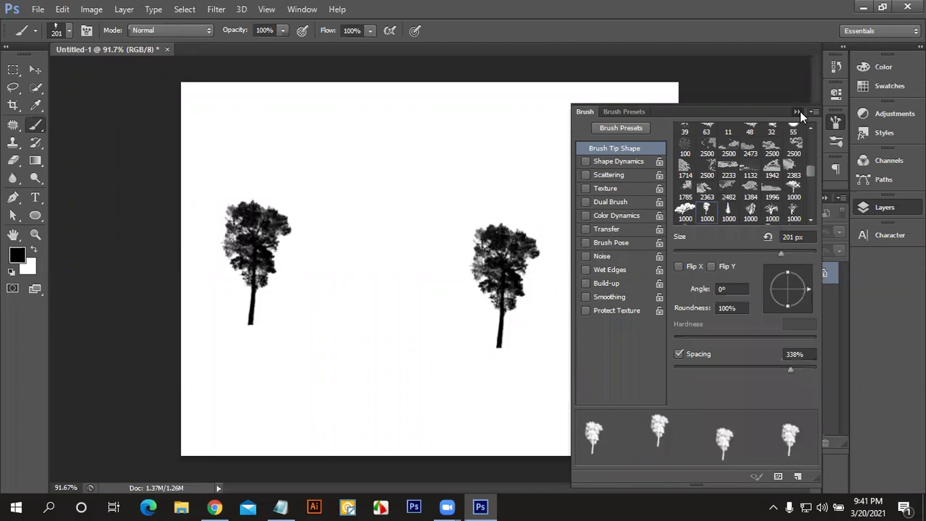
left_click(801, 112)
key("ctrl+BackSpace")
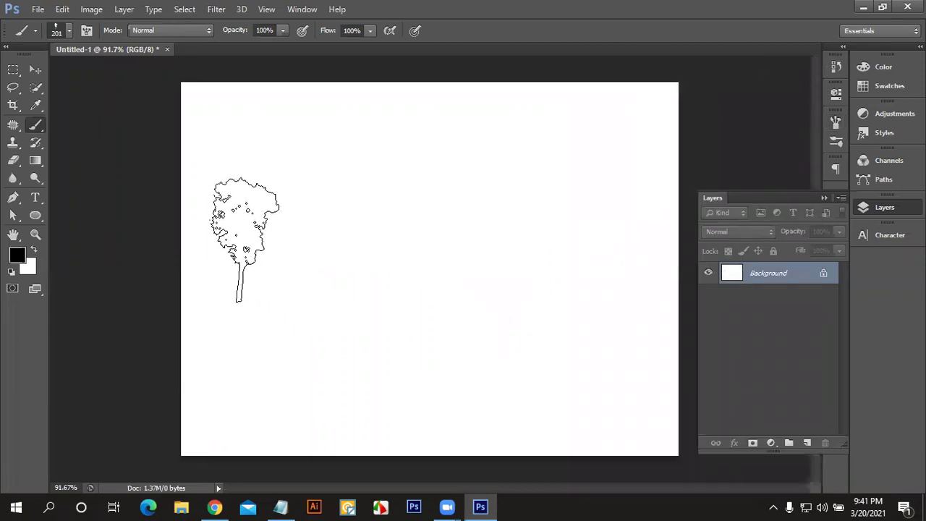
left_click(245, 240)
left_click(519, 226)
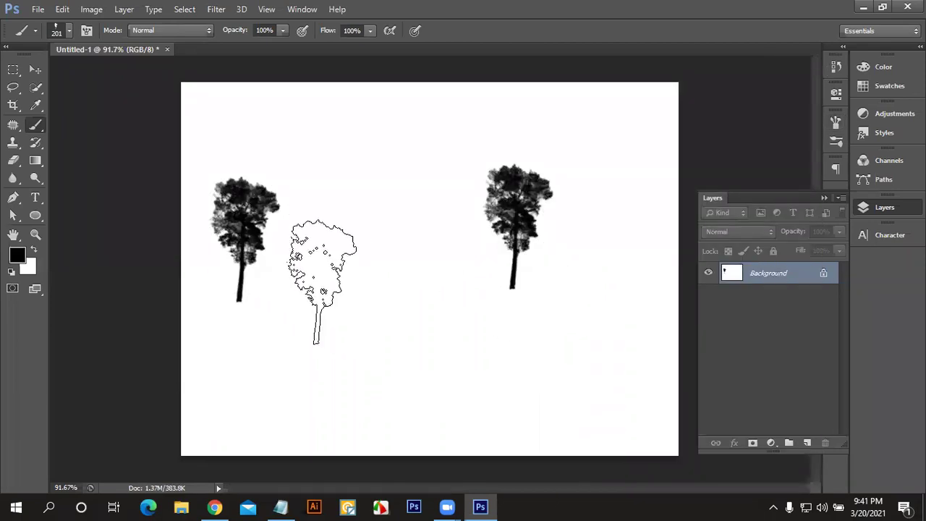
key("ctrl+alt+z")
key("ctrl+alt+z")
left_click(224, 233)
left_click(476, 248)
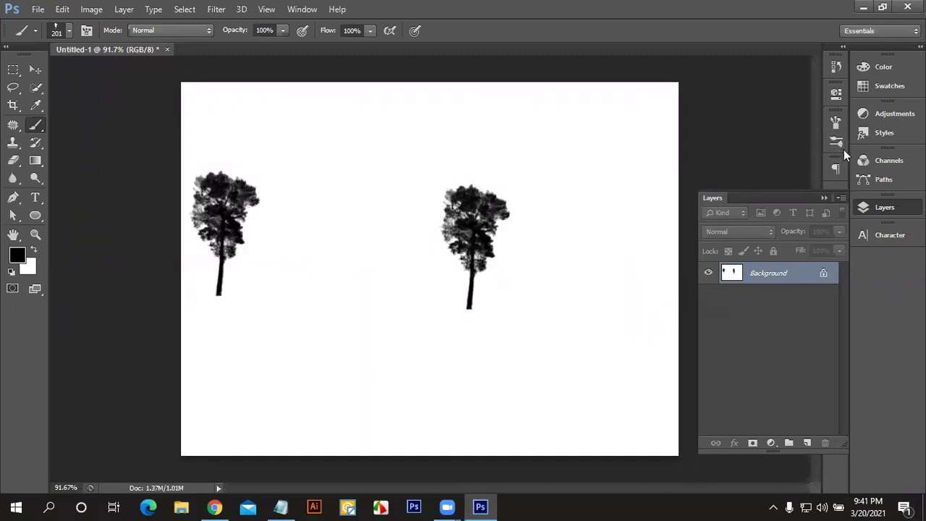
left_click(836, 124)
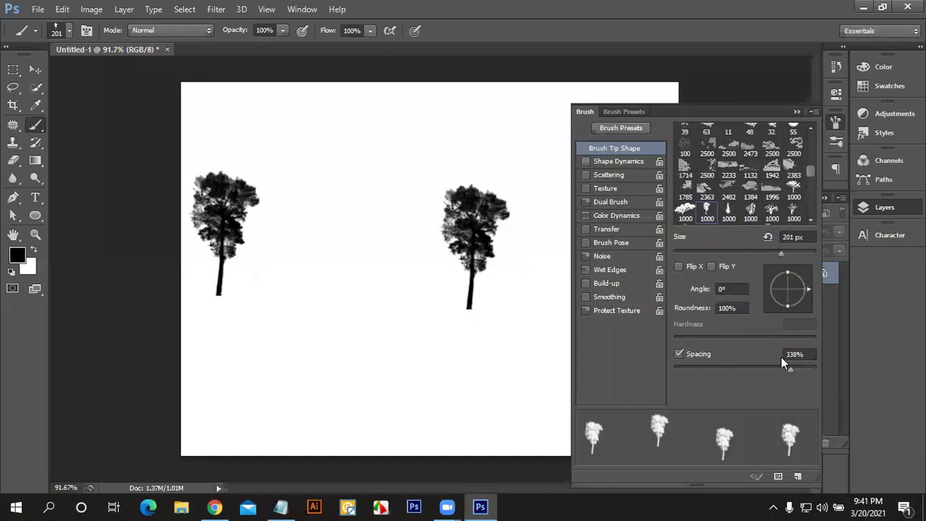
Step: Paint a bottom tree row at 84% spacing and a dense 16% loop above, then wipe to white
left_click_drag(789, 367, 732, 368)
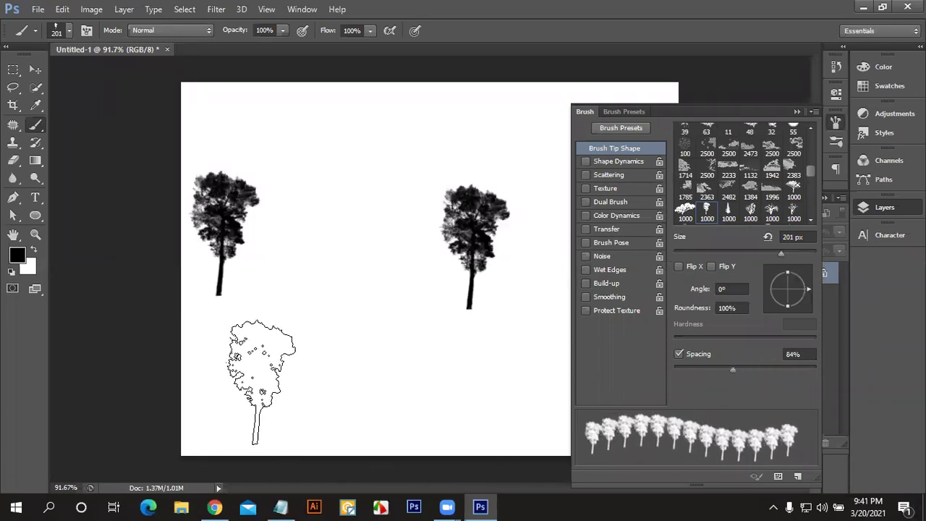
left_click_drag(199, 380, 658, 371)
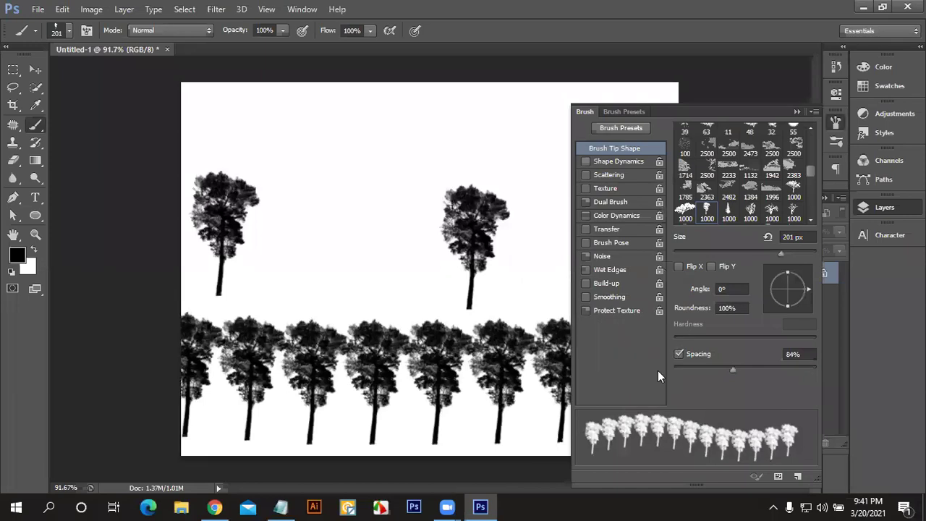
left_click_drag(720, 370, 685, 368)
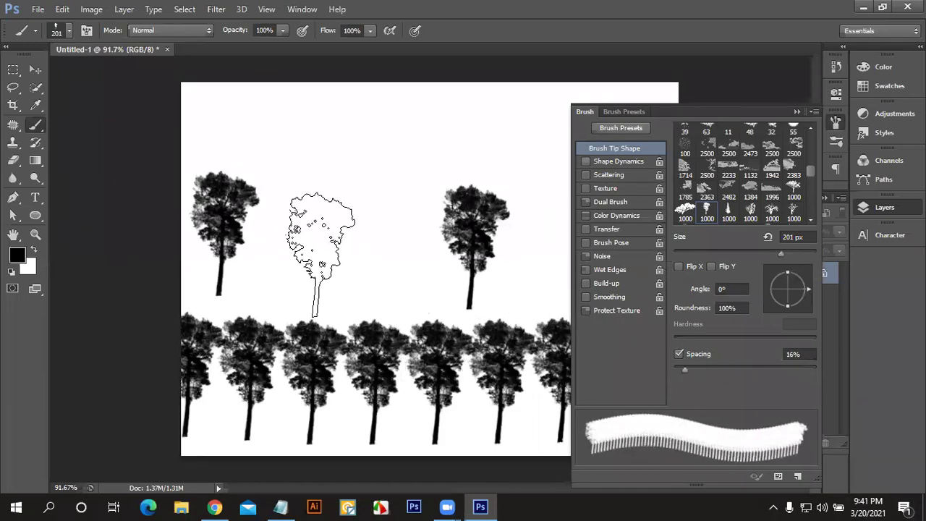
left_click_drag(313, 256, 218, 304)
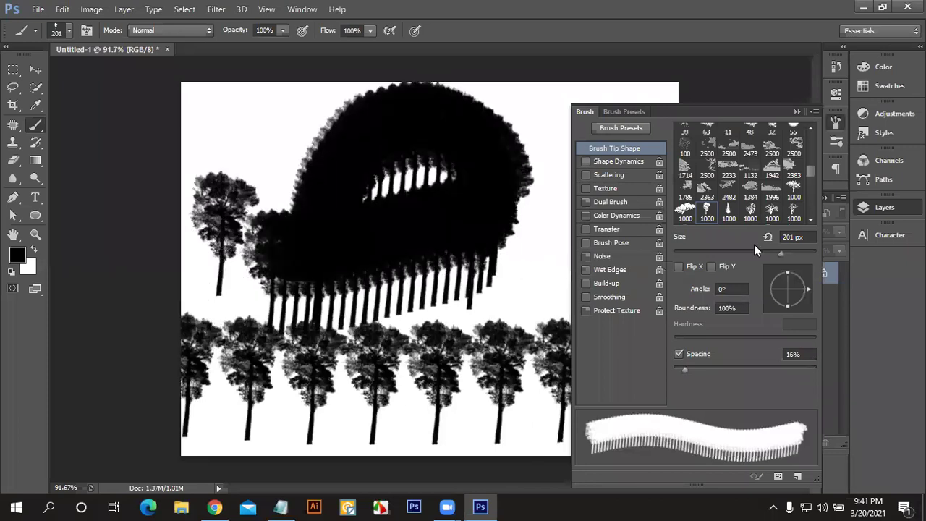
left_click(796, 112)
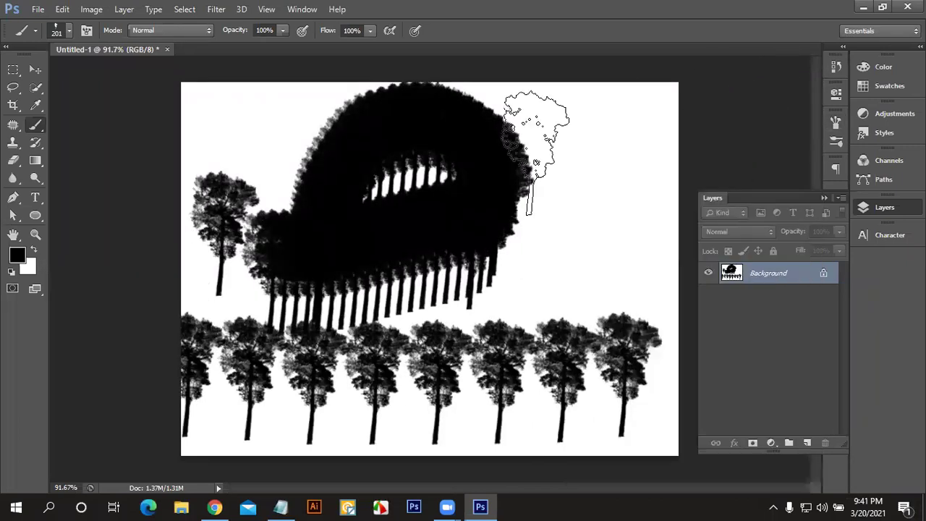
key("Delete")
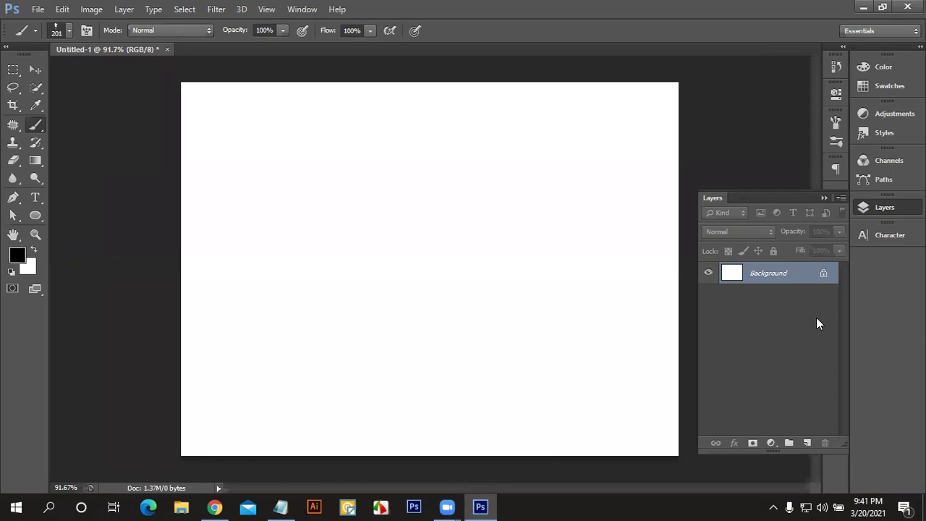
left_click(34, 68)
left_click(38, 126)
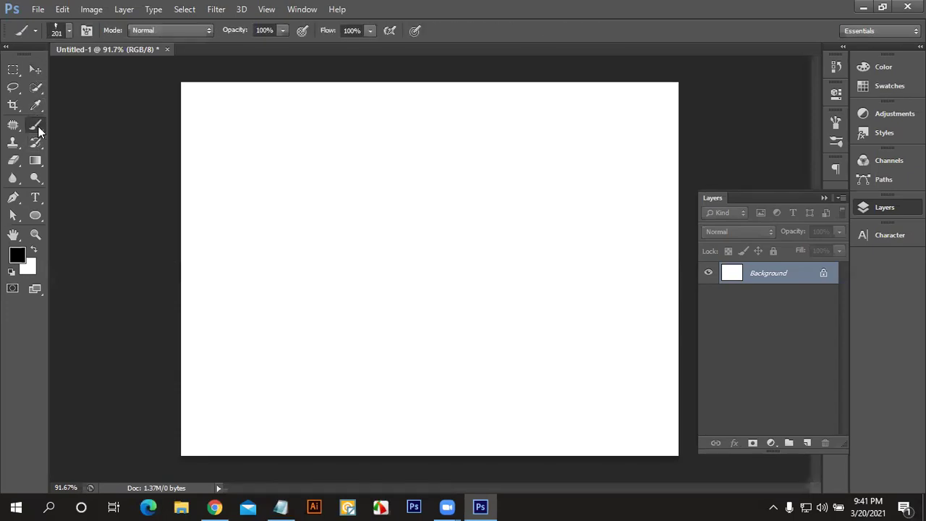
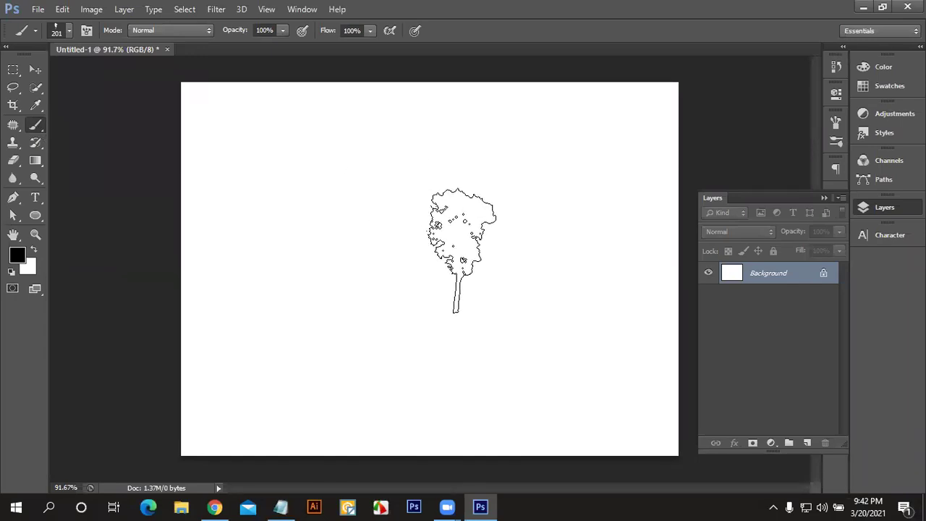
Step: Place the coin jar image onto the blank canvas with File > Place
left_click(35, 71)
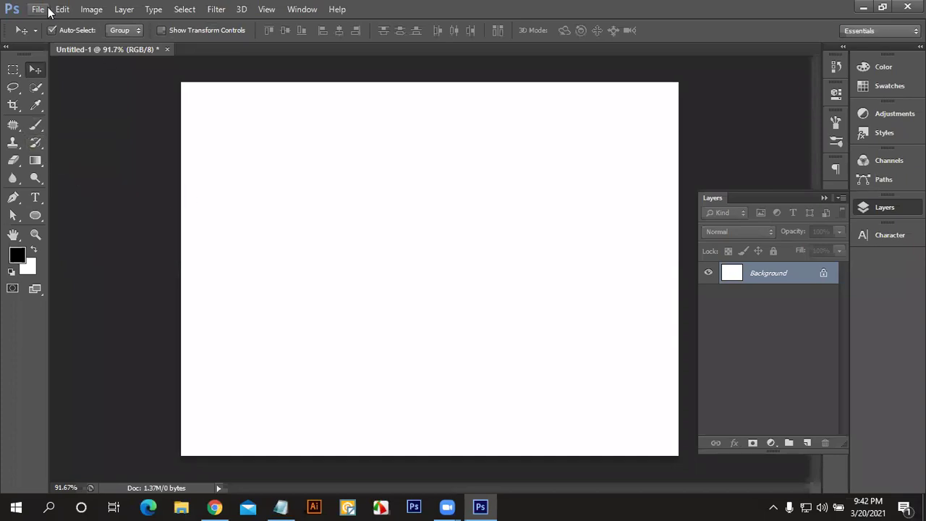
left_click(46, 16)
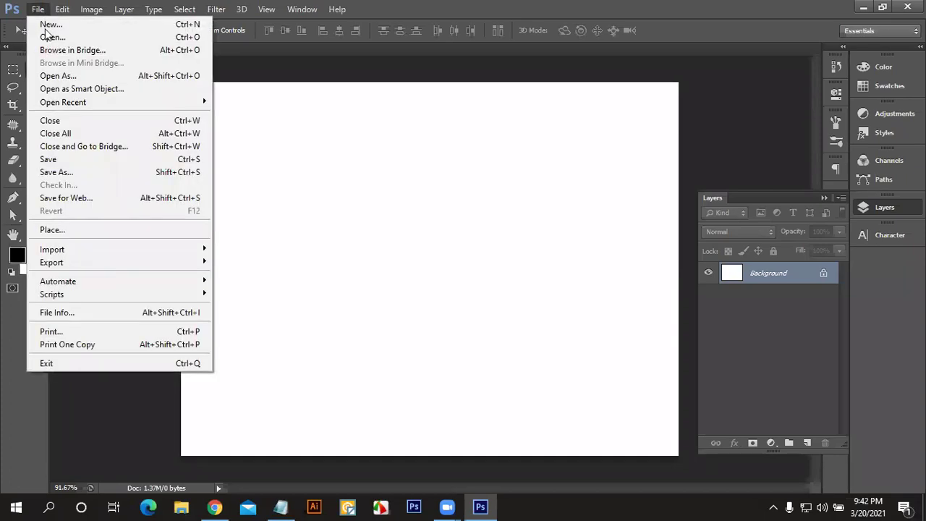
left_click(74, 231)
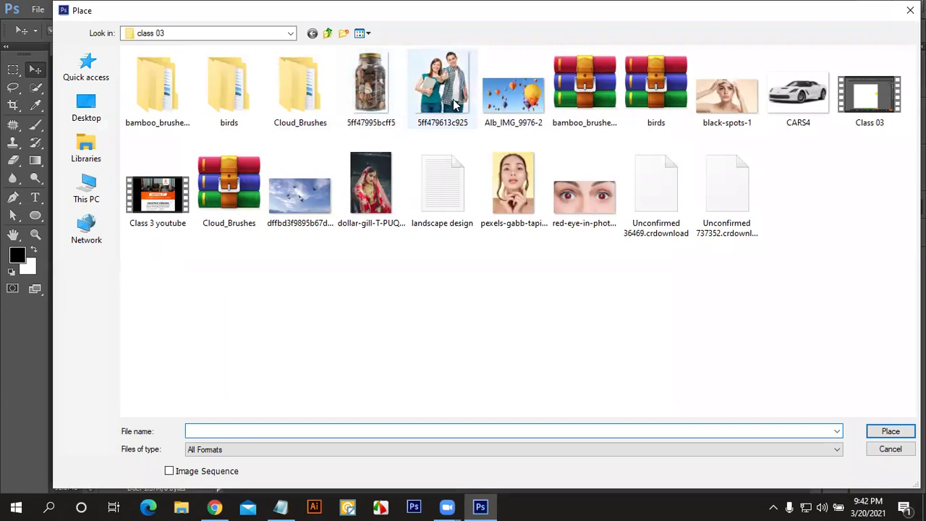
left_click(455, 105)
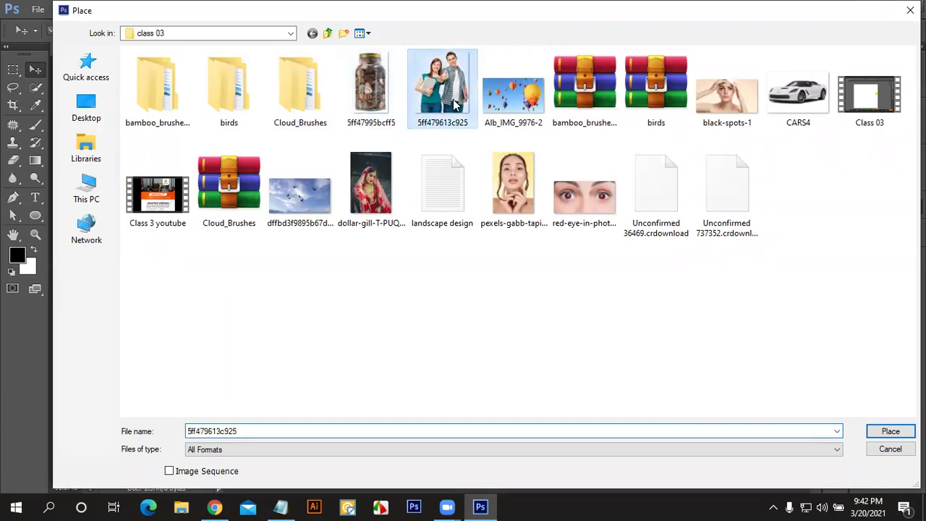
left_click(386, 114)
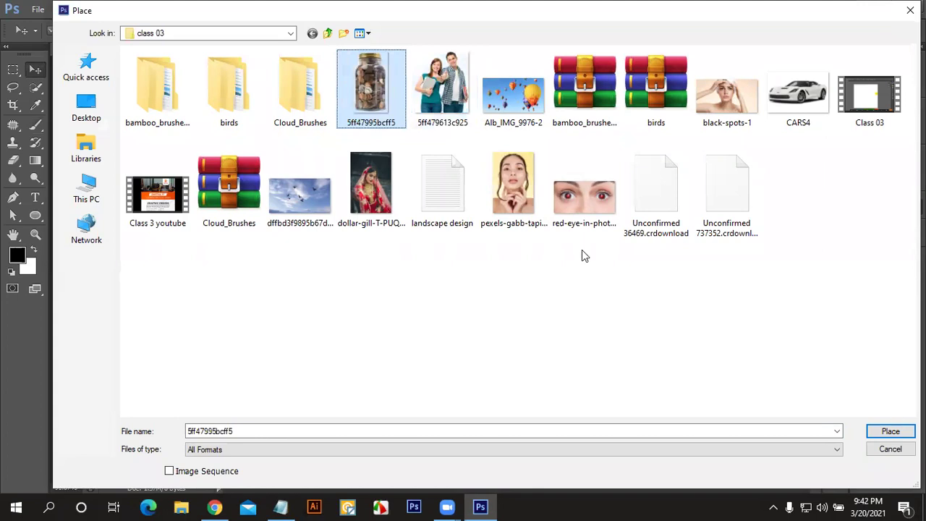
left_click(896, 432)
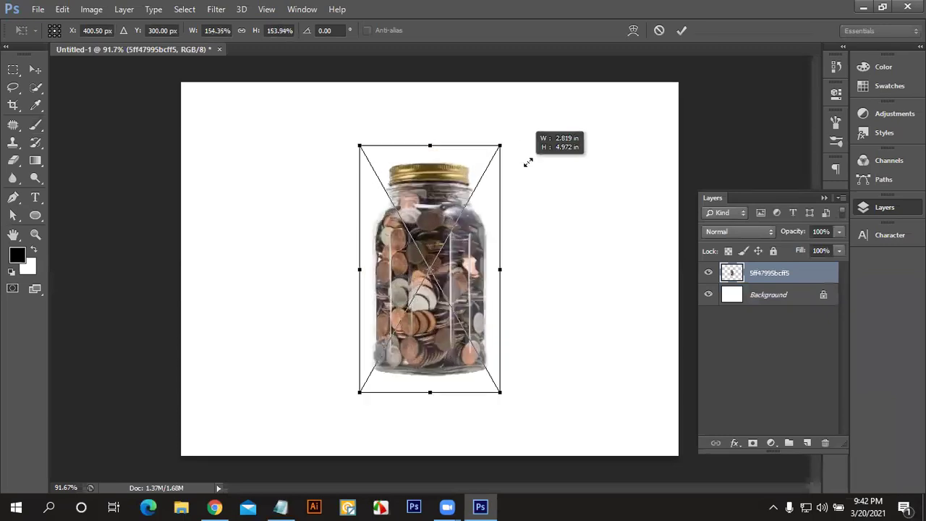
Step: Scale the jar up to about 186%, commit and reposition it, then add an empty layer above
left_click_drag(469, 197, 537, 155)
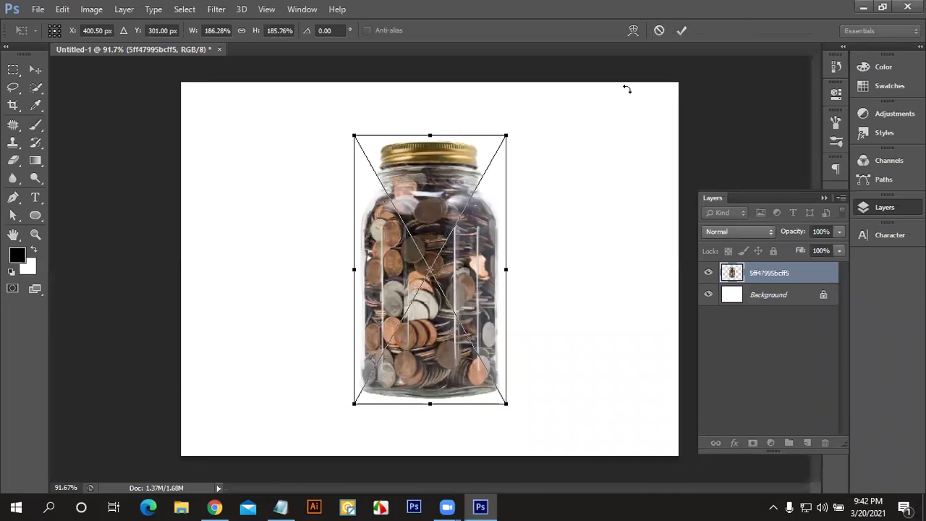
left_click(678, 33)
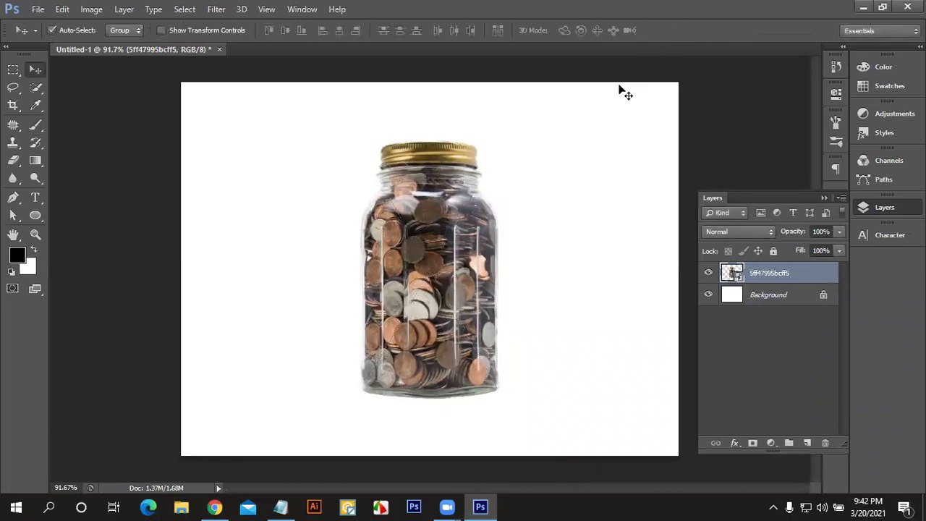
mouse_move(445, 288)
left_mouse_down()
mouse_move(437, 277)
mouse_move(437, 302)
left_mouse_up()
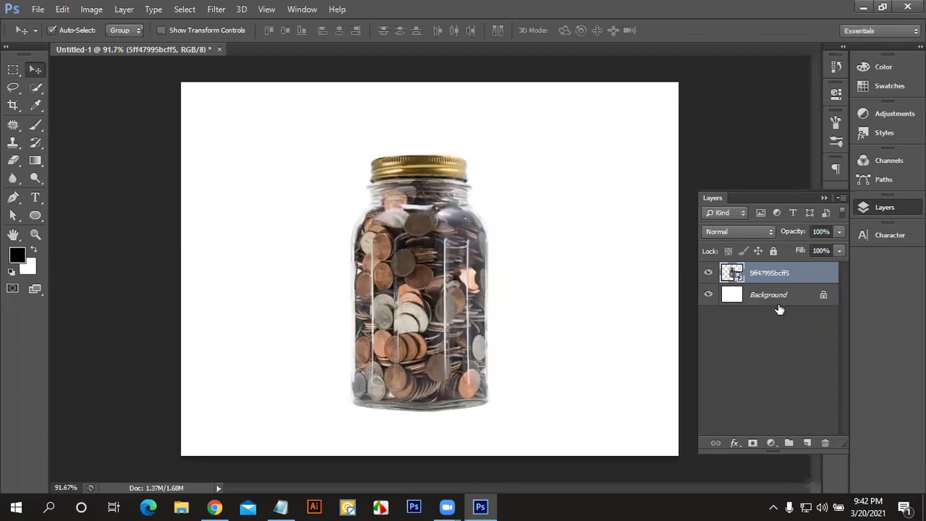
left_click(807, 443)
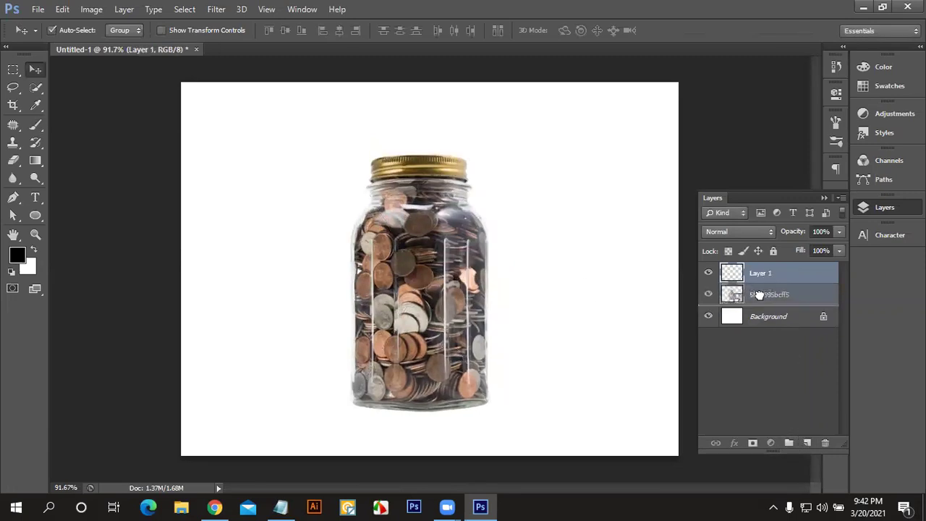
Step: Set up a soft round Brush at 45 px
left_click(35, 125)
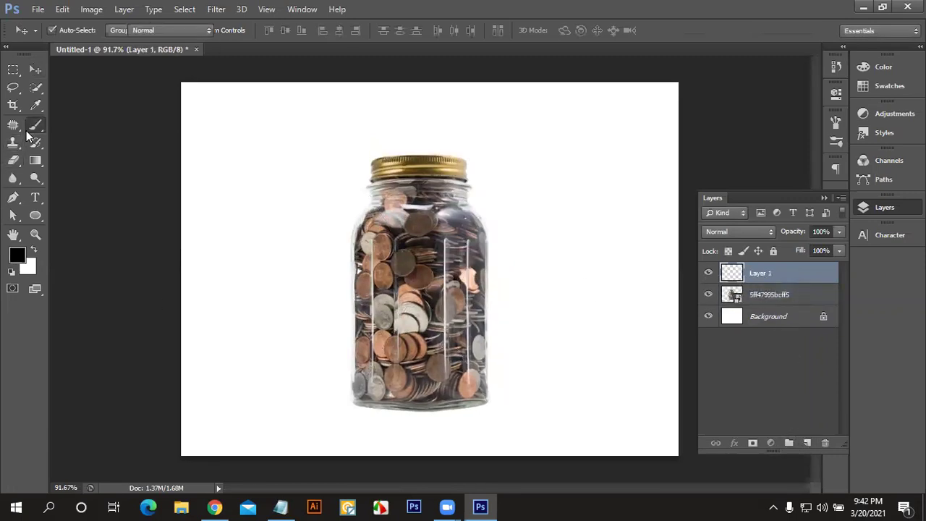
left_click(72, 29)
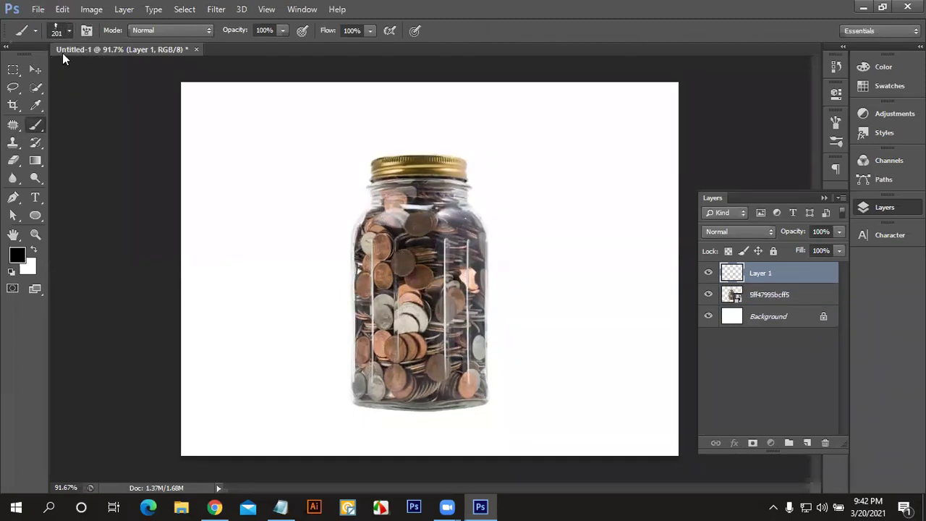
scroll(58, 138, "up", 2)
scroll(58, 138, "up", 5)
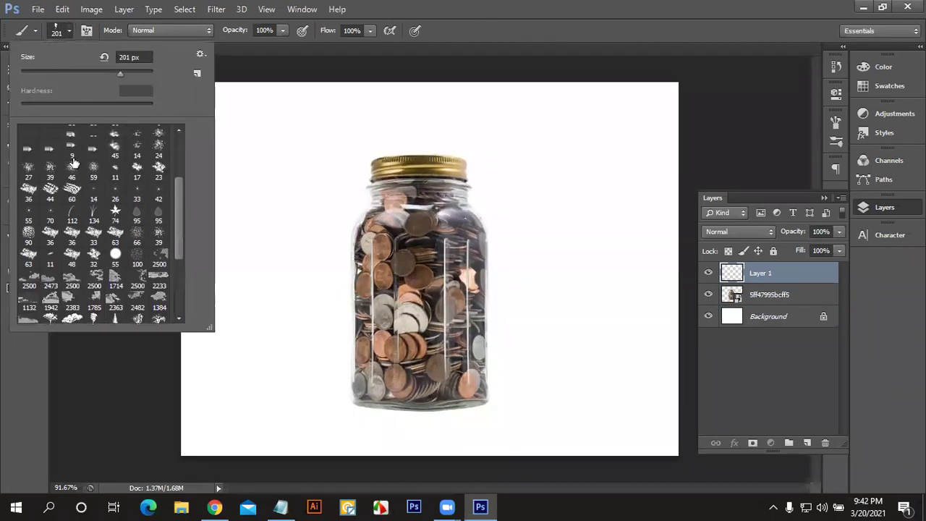
scroll(64, 159, "up", 5)
left_click(28, 137)
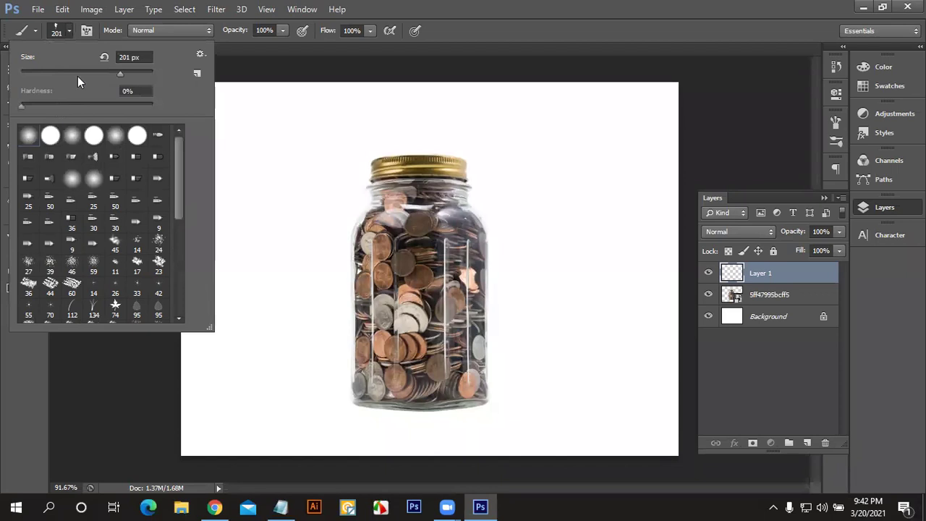
left_click(72, 31)
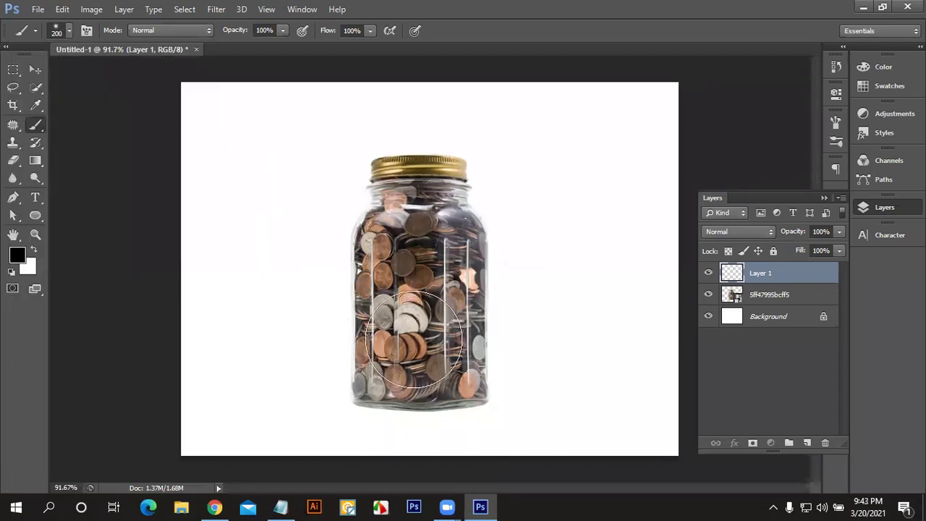
key("bracketleft")
key("bracketleft")
key("bracketleft")
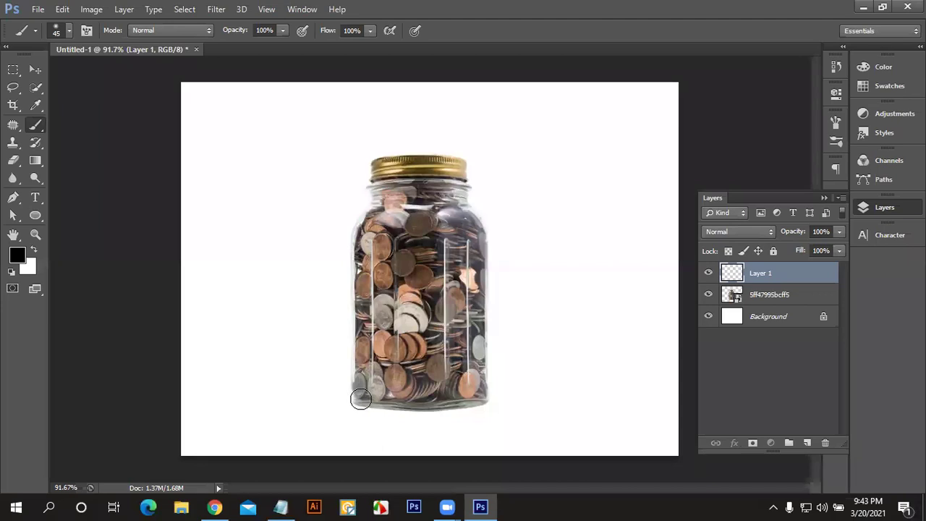
Step: Paint a black shadow under the jar, move that layer beneath the jar, then delete it
left_click_drag(361, 396, 410, 408)
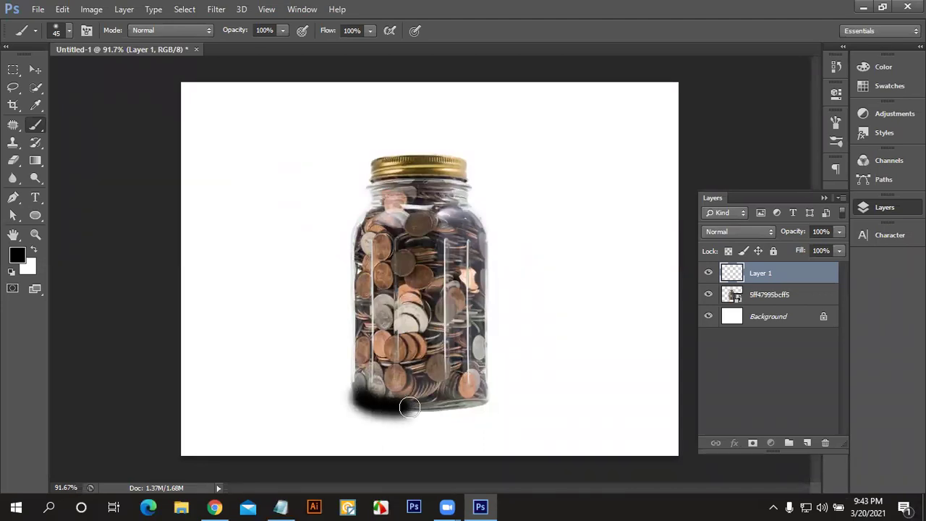
mouse_move(410, 407)
left_mouse_down()
mouse_move(477, 402)
mouse_move(388, 406)
mouse_move(362, 395)
left_mouse_up()
left_click_drag(765, 274, 749, 304)
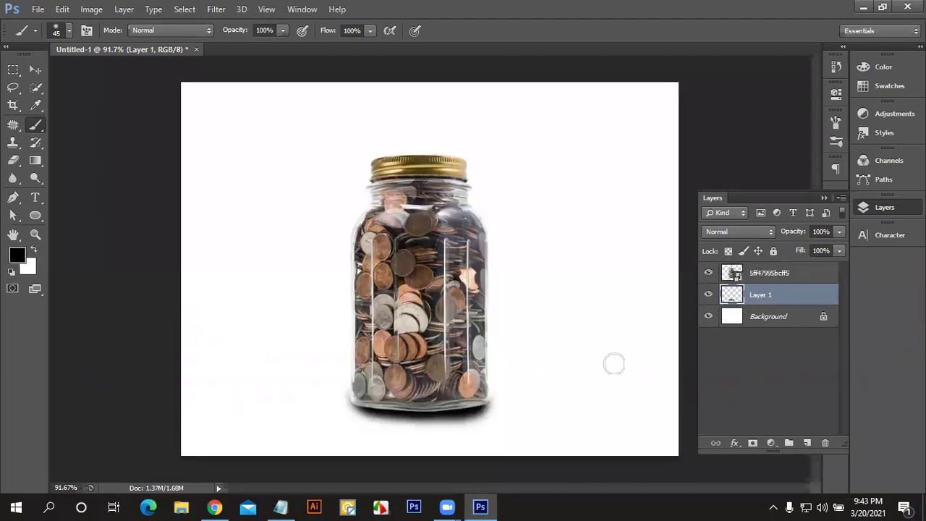
left_click_drag(445, 424, 479, 427)
key("Delete")
Step: Repaint a faint shadow at 30% opacity on a new layer, then remove the jar and shadow layers
left_click(807, 443)
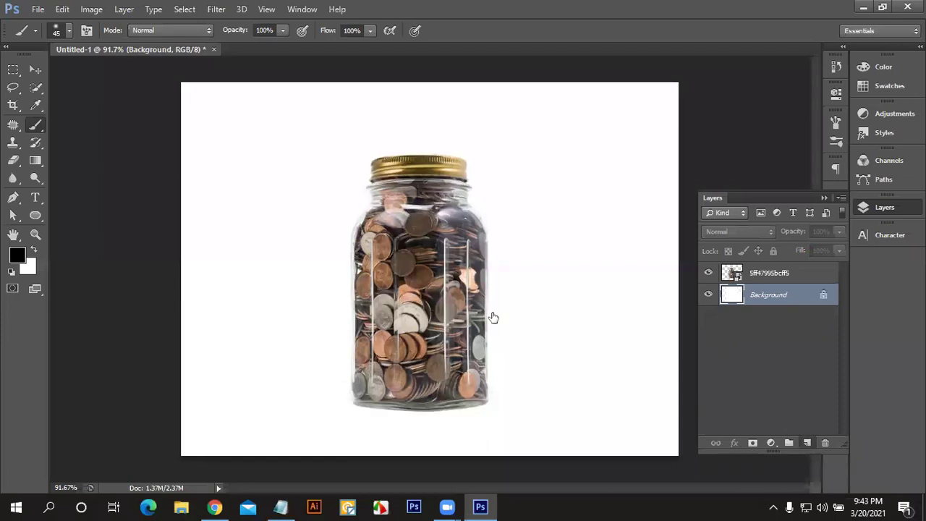
left_click_drag(484, 414, 412, 402)
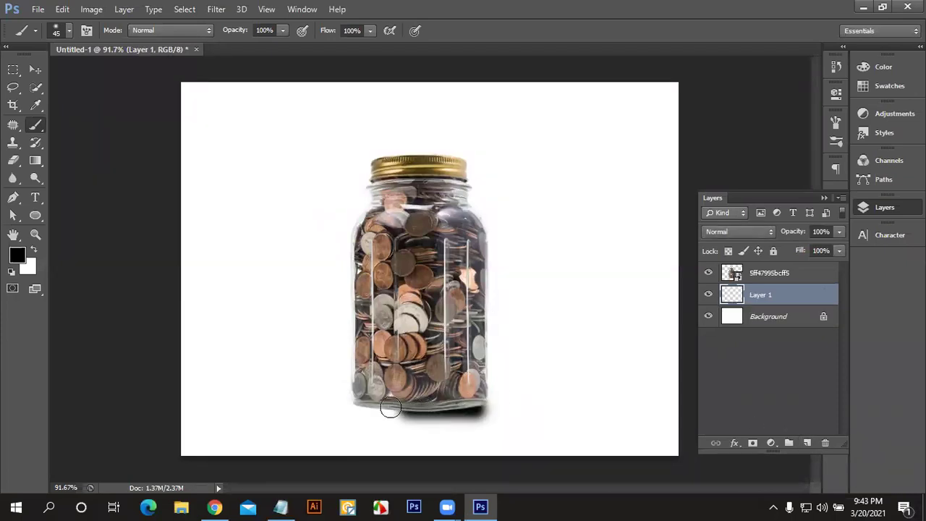
key("ctrl+z")
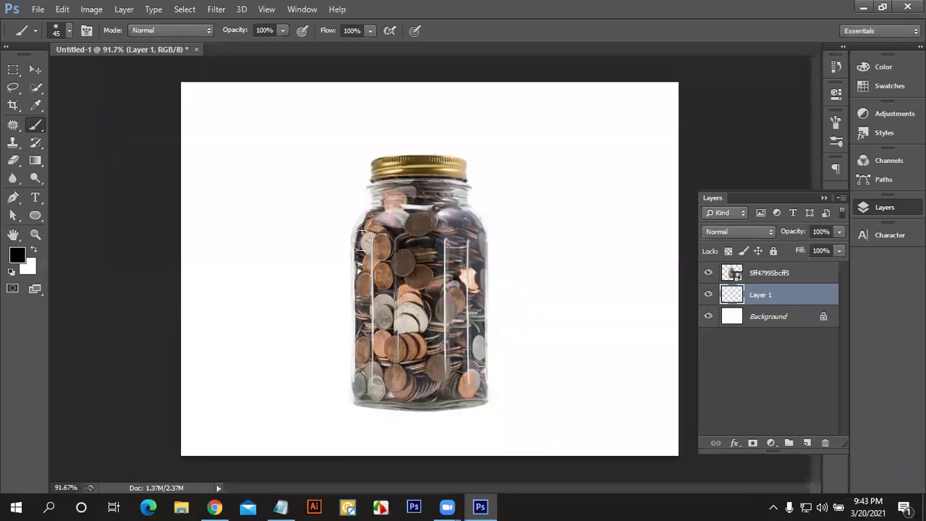
left_click(283, 32)
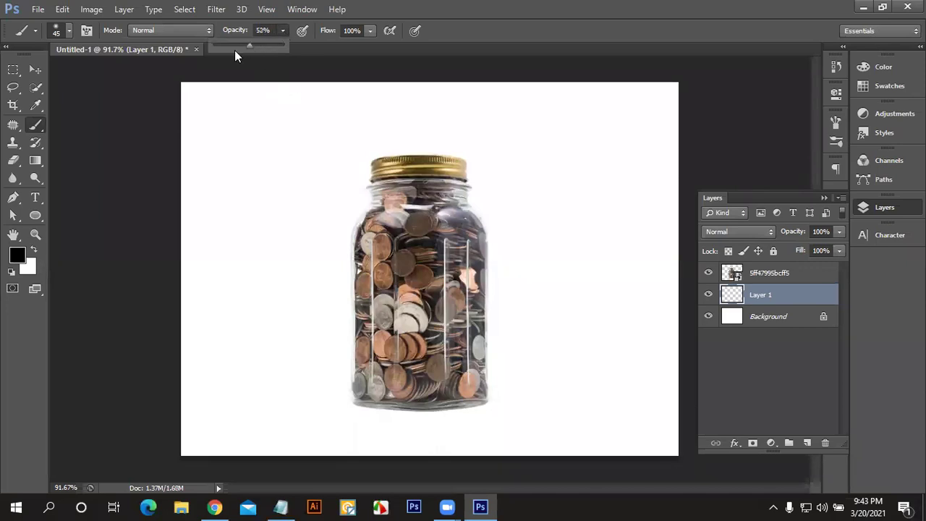
left_click_drag(249, 46, 233, 45)
mouse_move(356, 399)
left_mouse_down()
mouse_move(465, 397)
mouse_move(356, 402)
left_mouse_up()
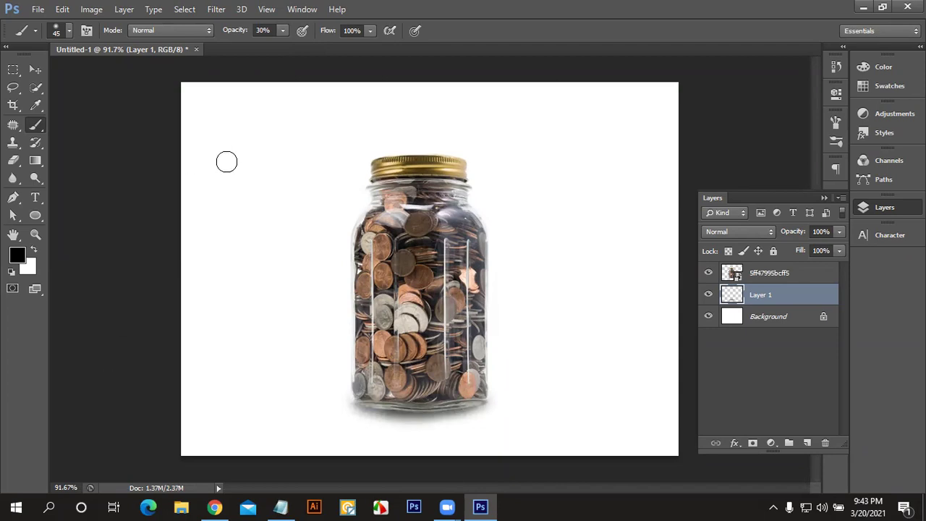
key("ctrl+e")
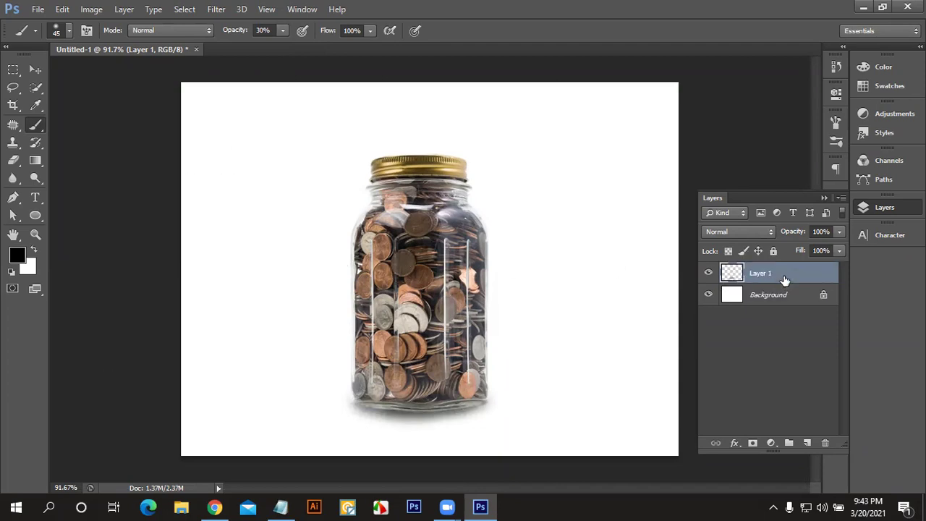
key("ctrl+e")
Step: Place the couple image via File > Place, commit it, and rasterize its layer
left_click(39, 9)
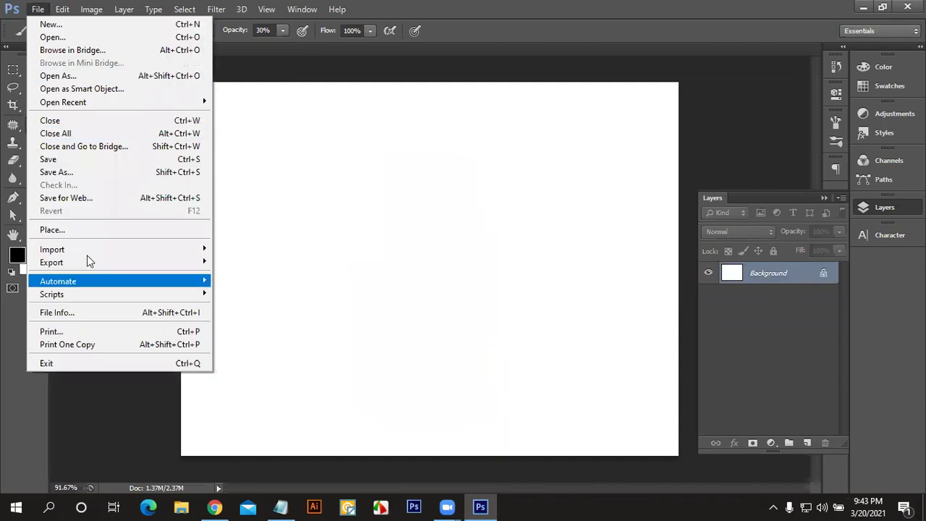
left_click(83, 228)
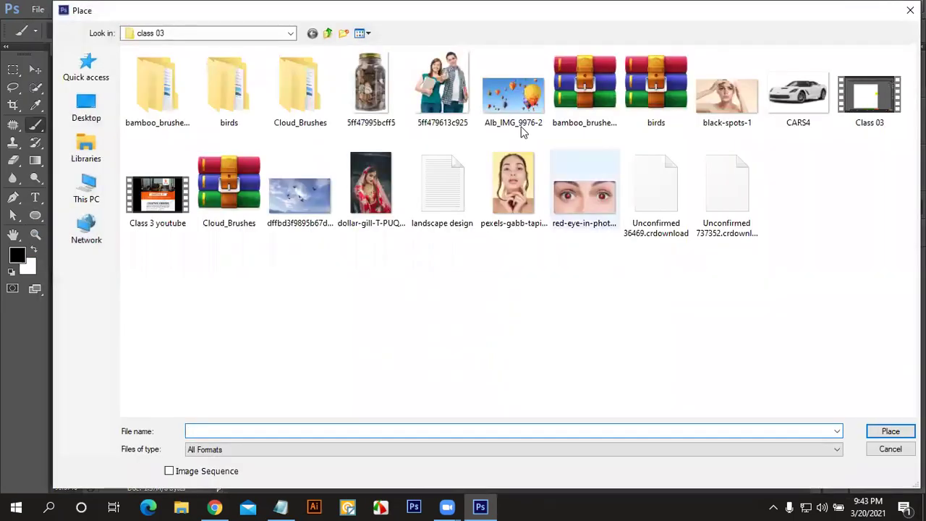
left_click(442, 85)
left_click(891, 432)
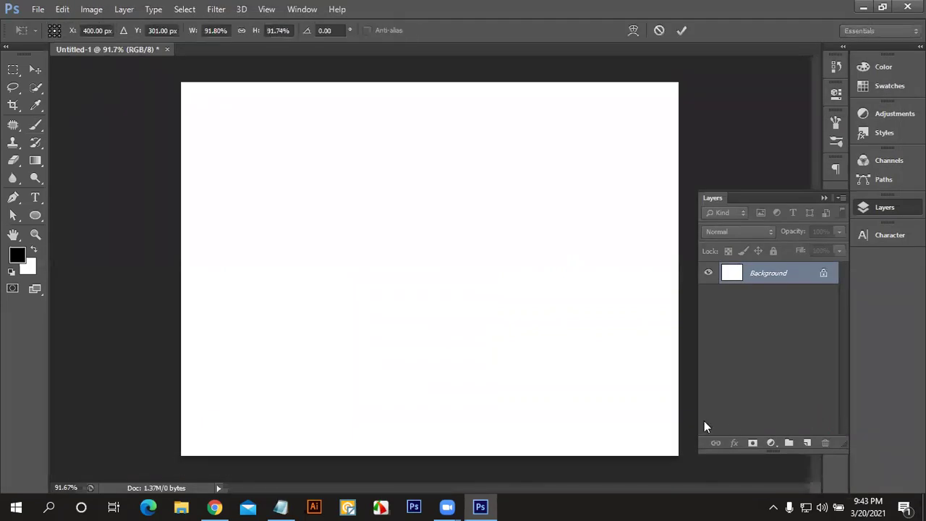
left_click(677, 35)
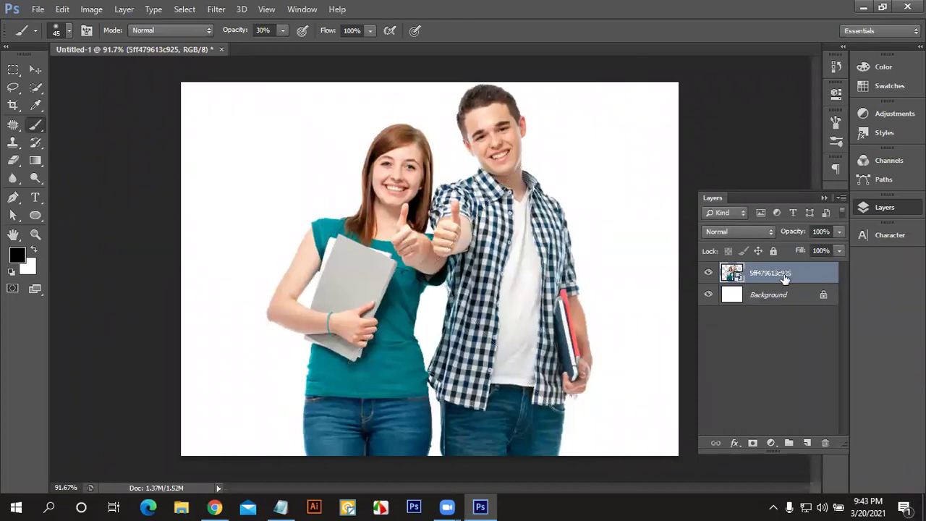
right_click(807, 280)
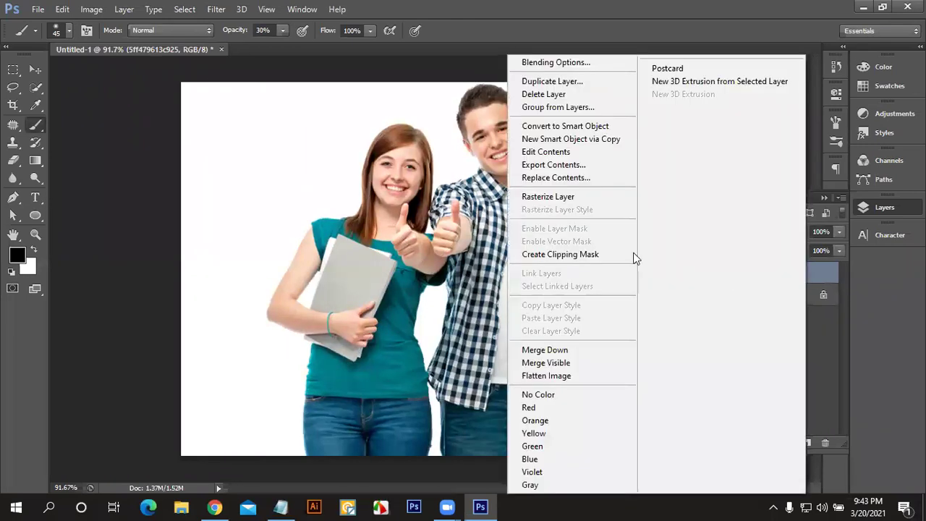
left_click(563, 196)
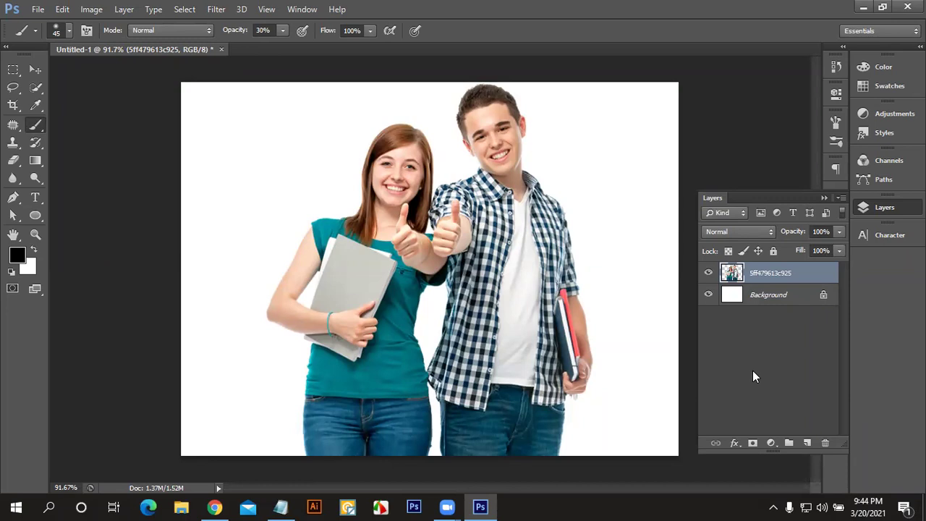
Step: Try painting a soft shadow on a new layer below the students photo, then delete it
left_click(806, 443)
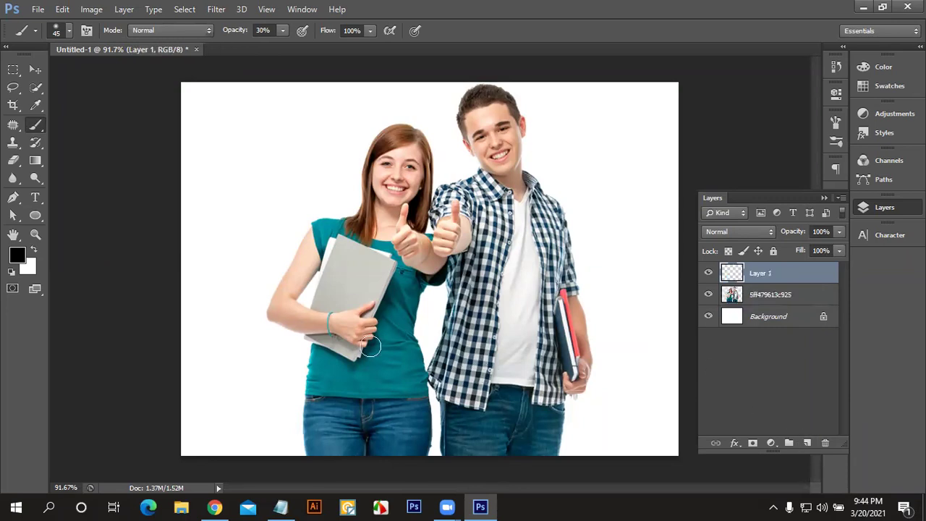
left_click_drag(378, 286, 360, 354)
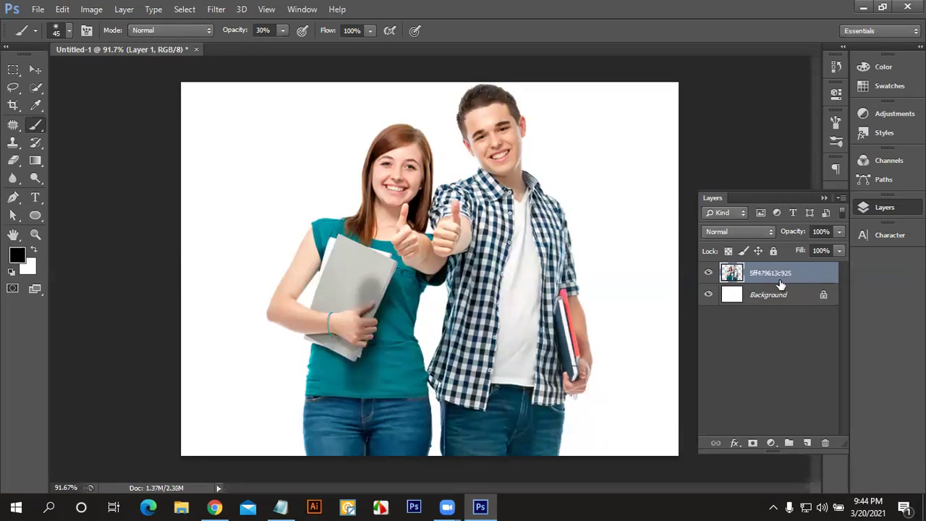
key("Delete")
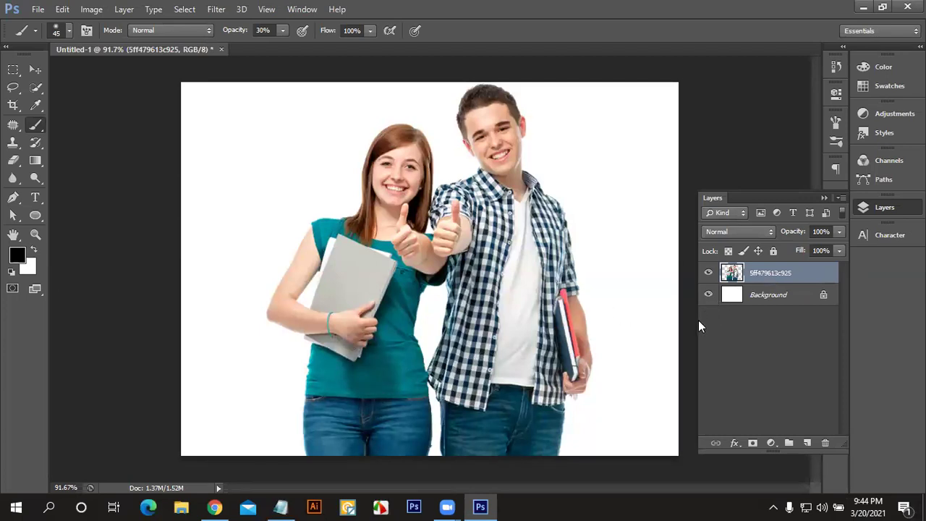
left_click(808, 443)
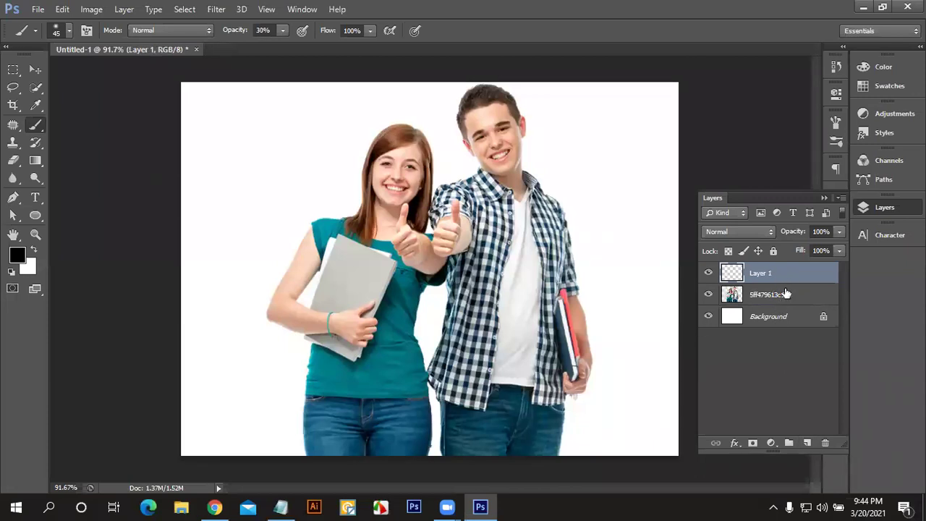
left_click_drag(801, 282, 796, 297)
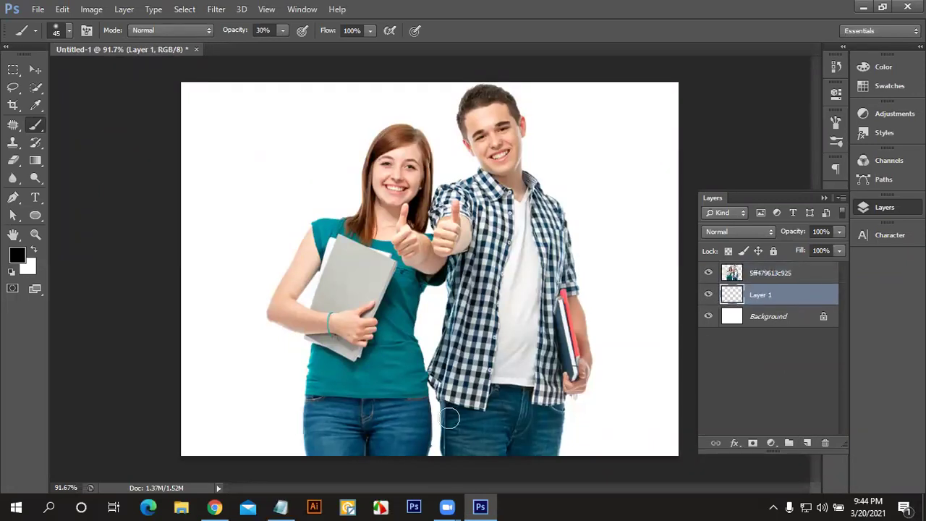
mouse_move(324, 441)
left_mouse_down()
mouse_move(309, 329)
mouse_move(318, 262)
mouse_move(284, 270)
mouse_move(259, 311)
mouse_move(316, 227)
mouse_move(358, 195)
mouse_move(372, 149)
mouse_move(430, 144)
mouse_move(427, 231)
mouse_move(463, 168)
mouse_move(471, 94)
mouse_move(523, 131)
mouse_move(564, 223)
mouse_move(594, 375)
mouse_move(547, 470)
mouse_move(419, 293)
mouse_move(428, 437)
mouse_move(427, 290)
left_mouse_up()
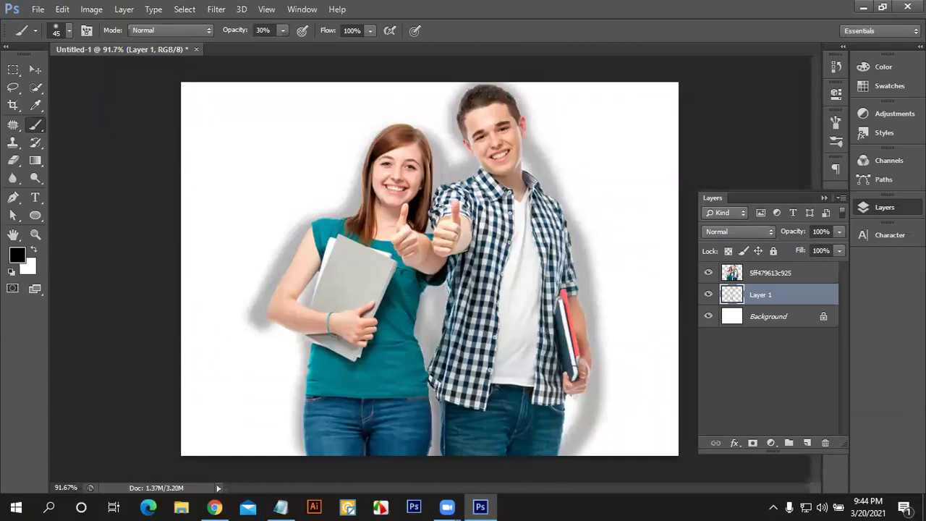
key("Delete")
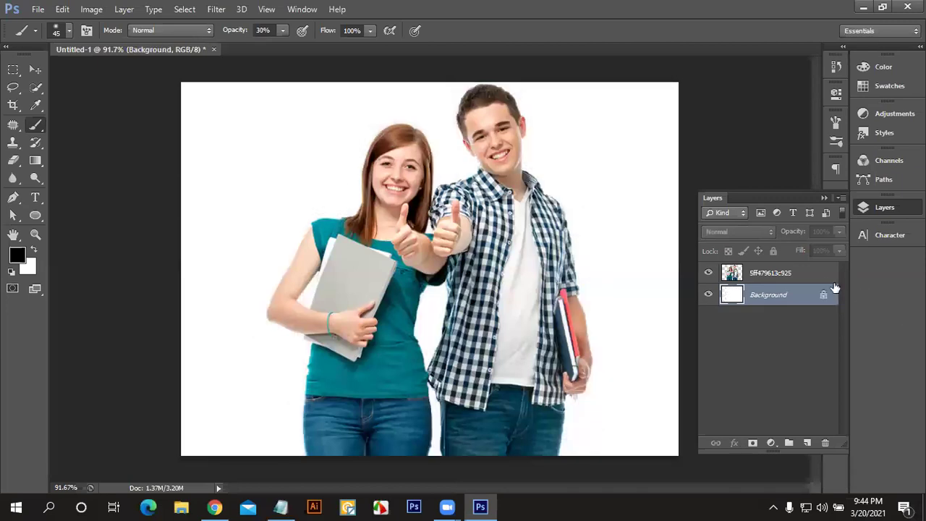
Step: Delete the students photo layer, then undo to restore the photo over the white Background
left_click(815, 275)
key("Delete")
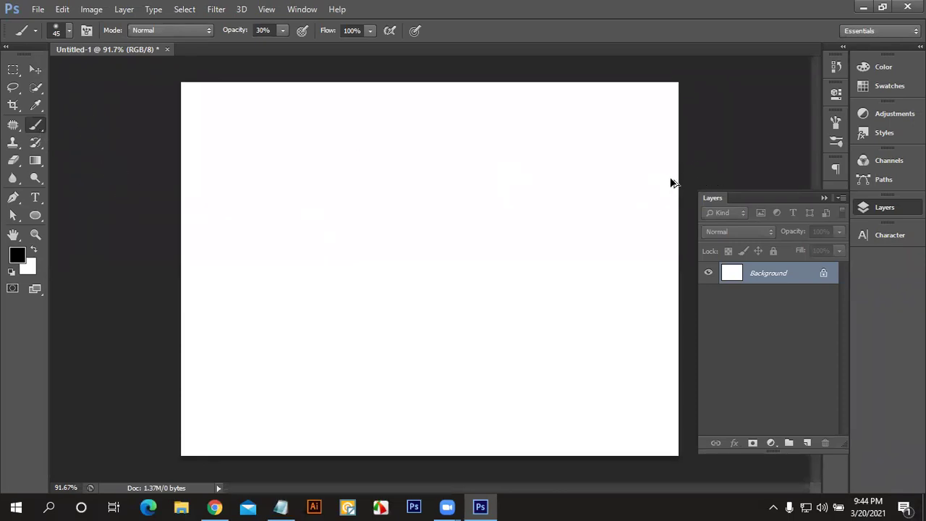
key("Delete")
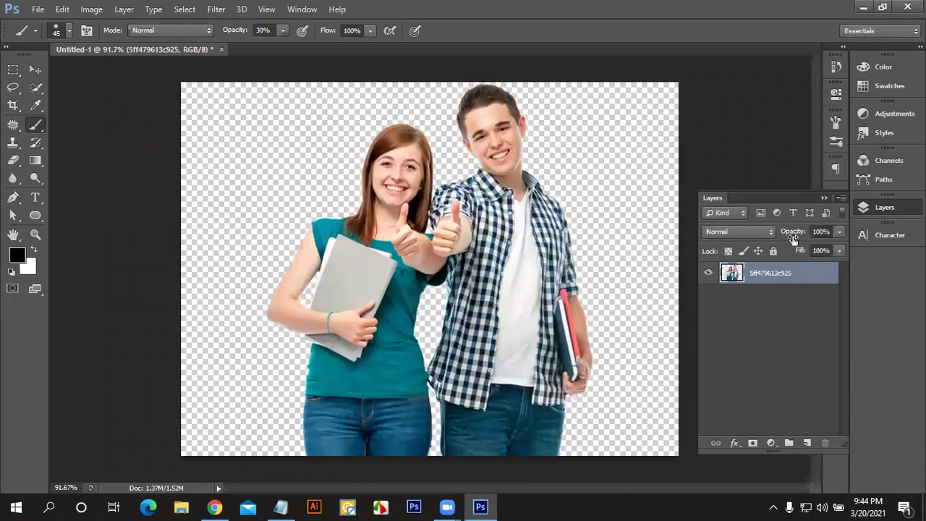
key("z")
key("ctrl+z")
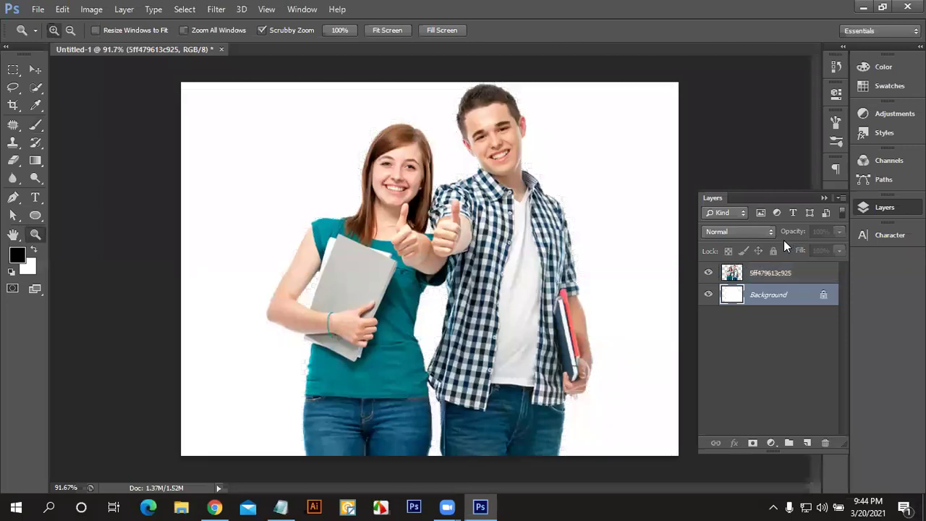
left_click(792, 270)
key("Delete")
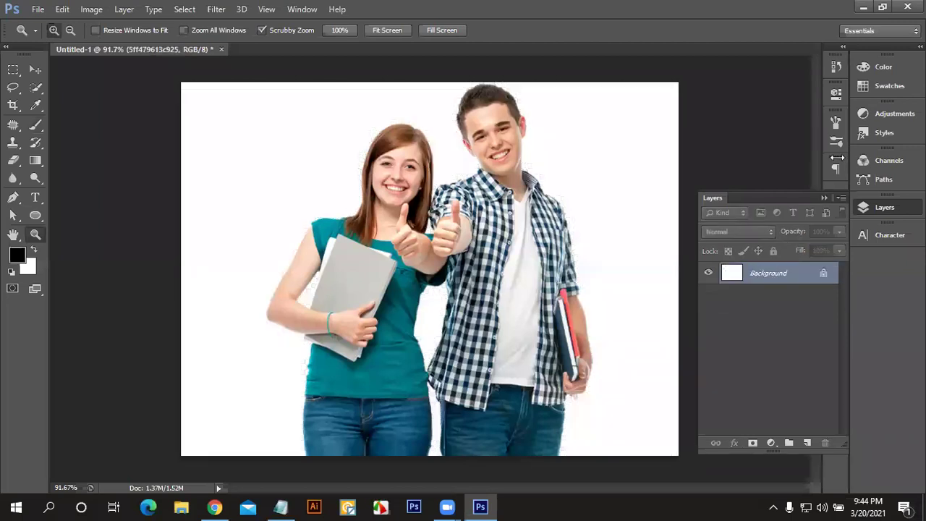
key("b")
left_click(841, 143)
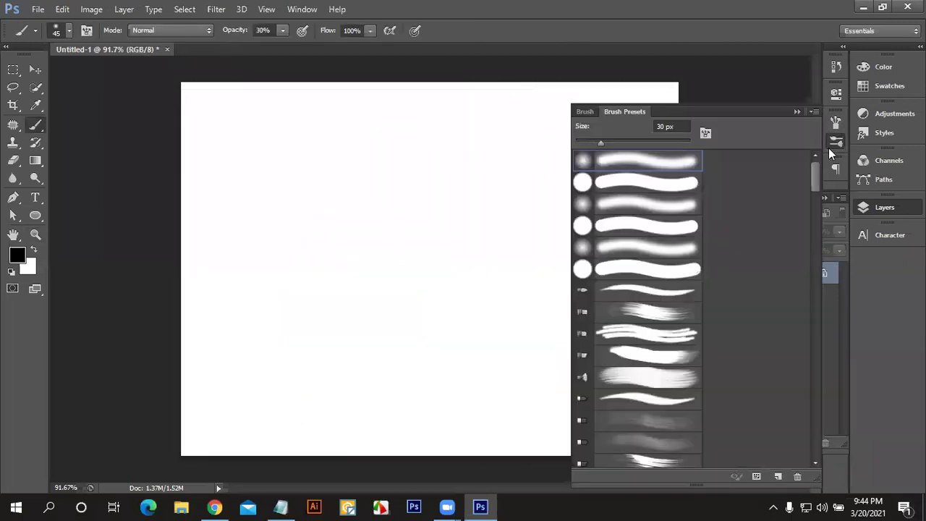
left_click(836, 122)
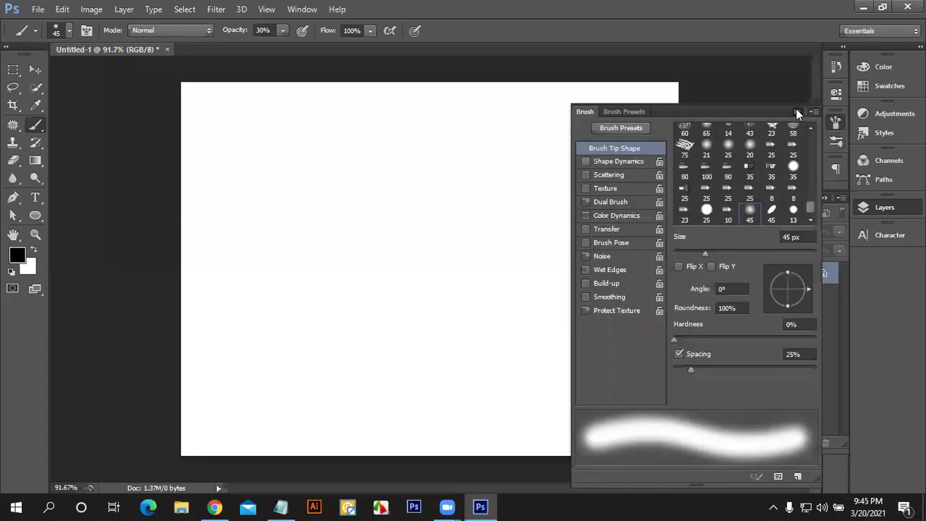
left_click(796, 110)
left_click(837, 93)
left_click(836, 92)
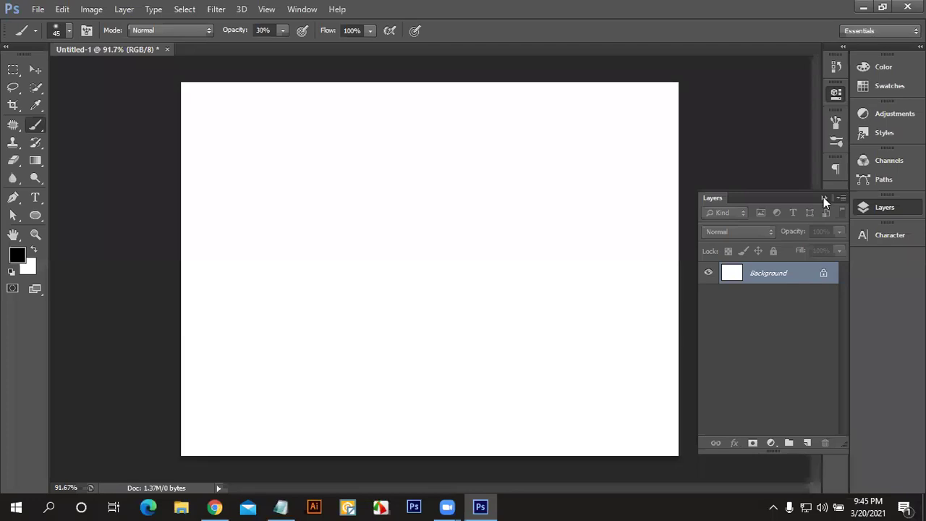
Step: Open the History panel and scroll through the list of past states
left_click(837, 68)
left_click_drag(814, 157, 811, 79)
scroll(791, 174, "down", 2)
scroll(791, 109, "down", 2)
scroll(792, 73, "up", 5)
scroll(738, 118, "down", 3)
scroll(731, 127, "down", 2)
scroll(724, 134, "down", 2)
scroll(718, 139, "down", 2)
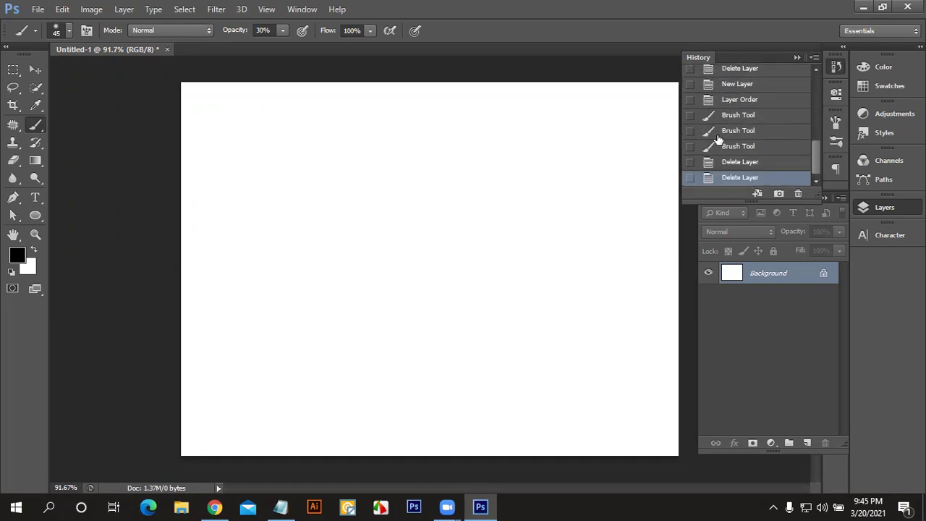
left_click(691, 146)
left_click(690, 99)
scroll(707, 90, "up", 2)
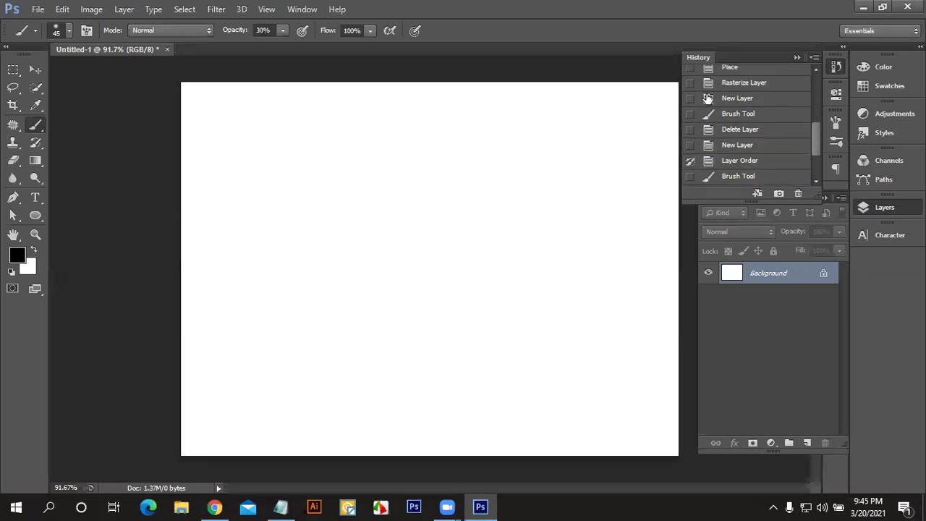
scroll(709, 99, "up", 5)
Step: Step through history states from the coin jar and brush strokes to the students photo
left_click(735, 98)
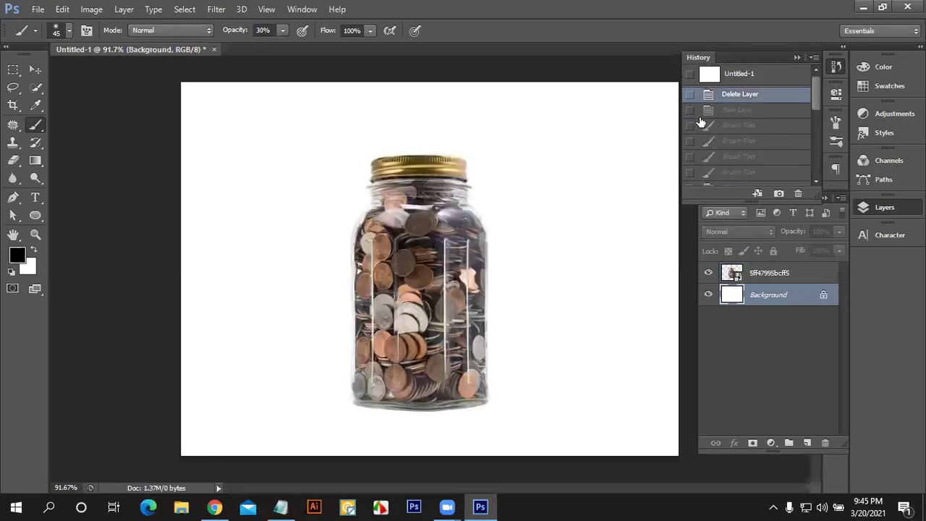
left_click(715, 126)
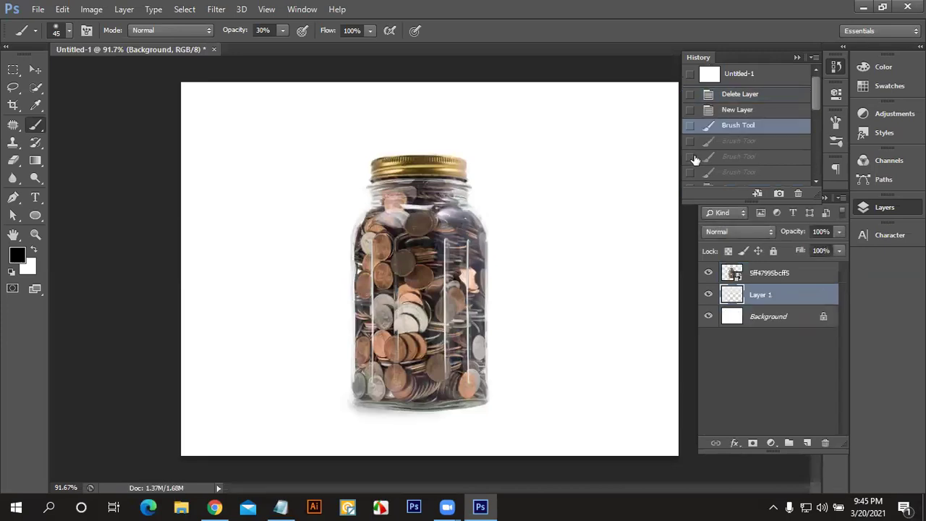
left_click(721, 141)
left_click(721, 156)
left_click(724, 172)
scroll(749, 174, "down", 2)
left_click(738, 129)
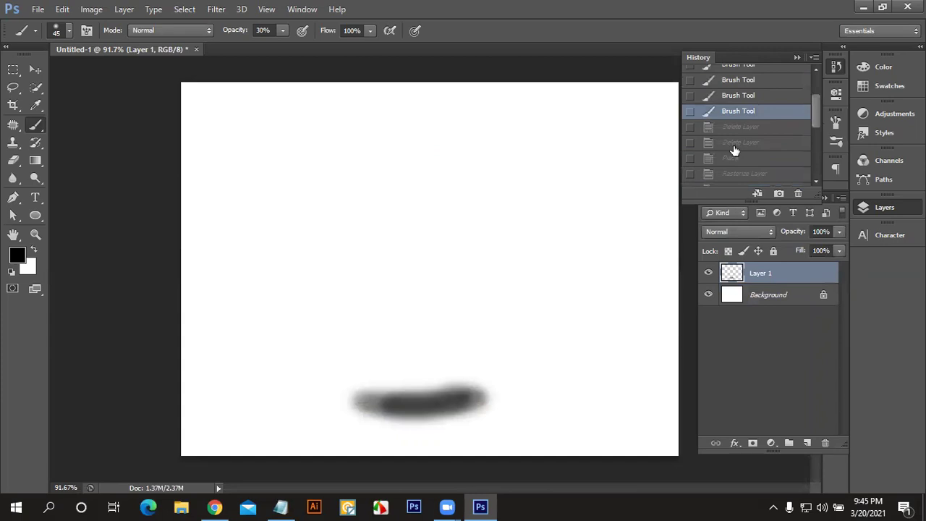
left_click(719, 143)
left_click(718, 158)
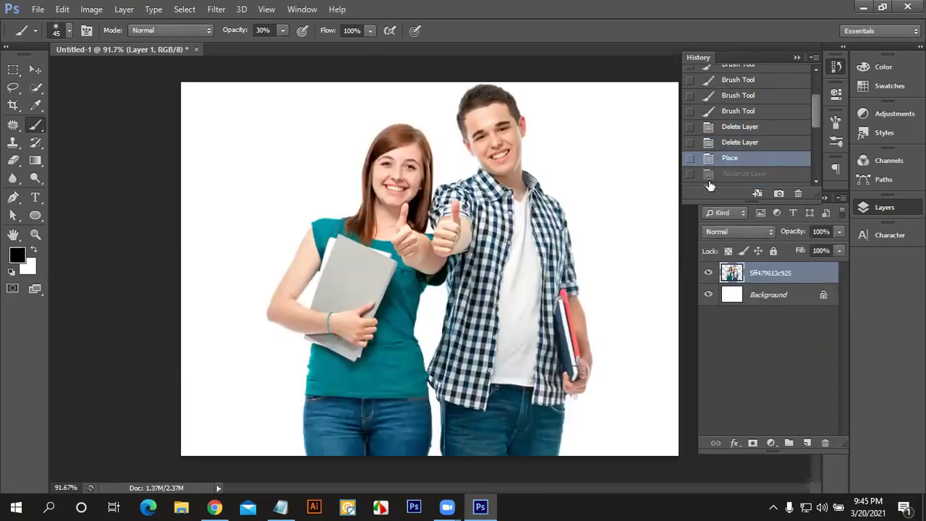
left_click(744, 174)
Step: Return to the first Delete Layer state and delete the later Delete Layer history step
scroll(746, 174, "down", 4)
left_click(744, 131)
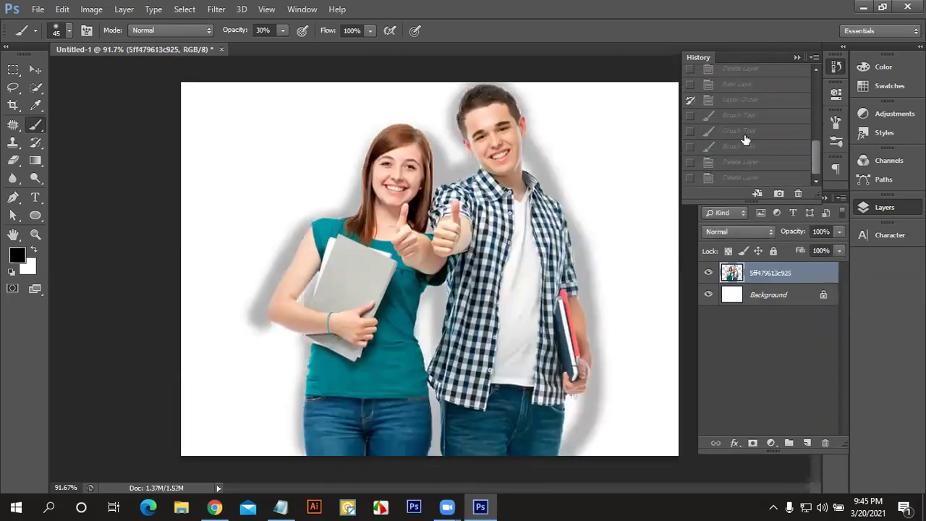
left_click(742, 100)
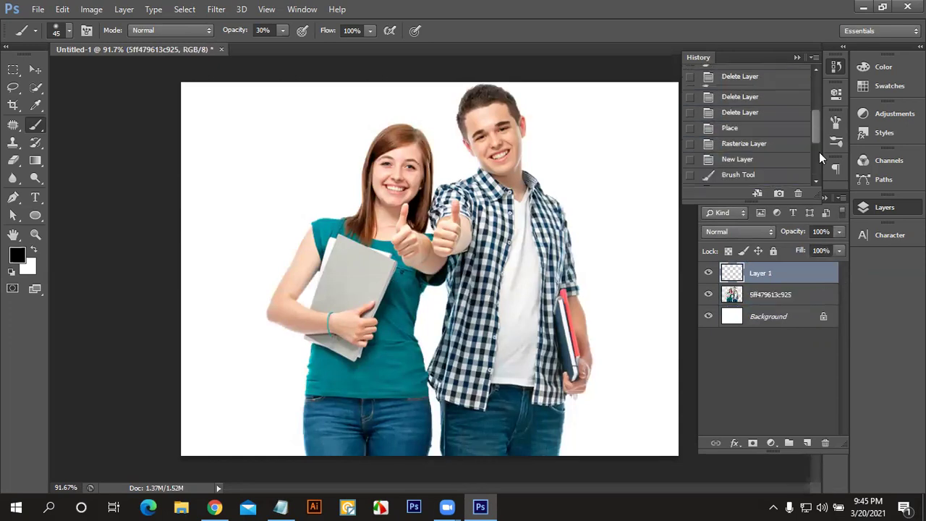
scroll(815, 141, "up", 5)
left_click(800, 76)
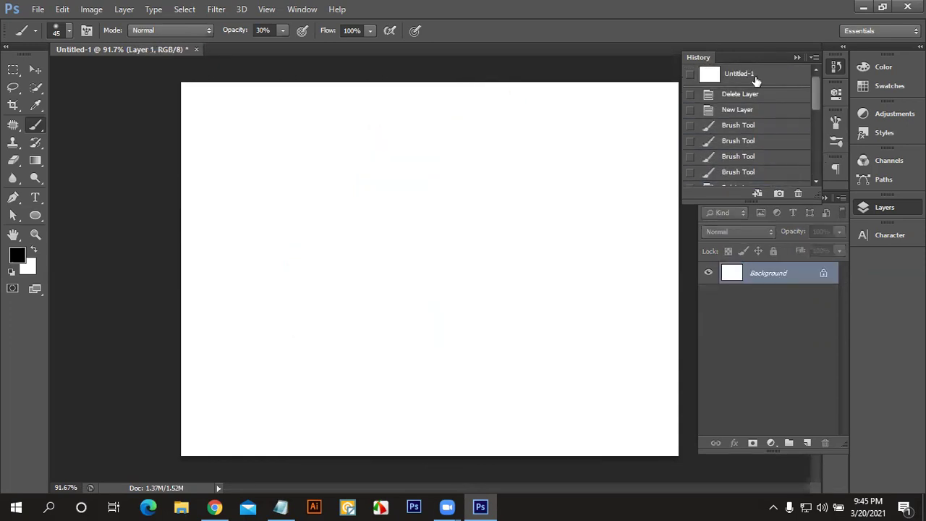
left_click(758, 94)
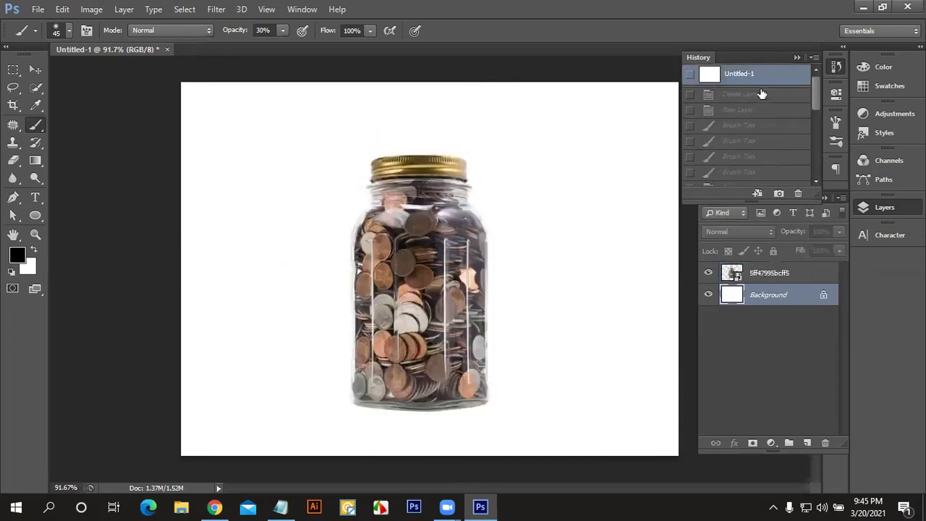
key("ctrl+shift+z")
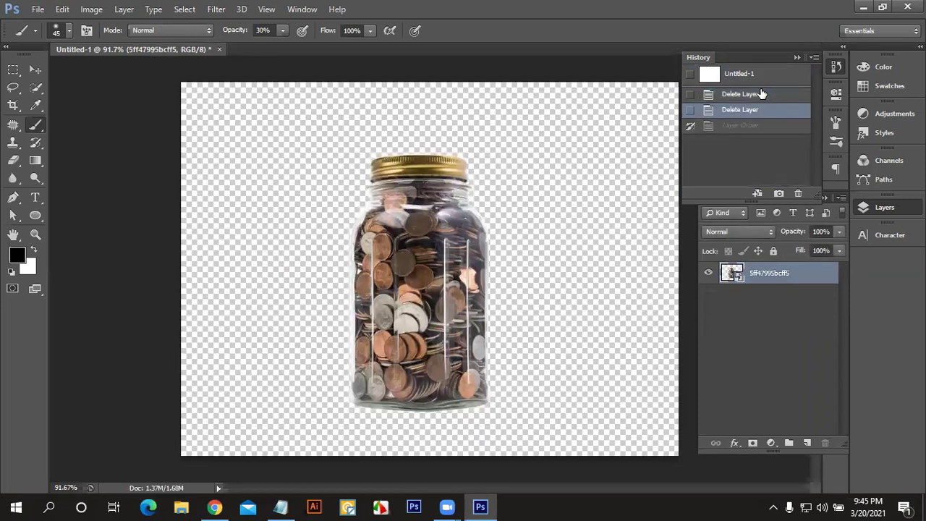
left_click(799, 194)
left_click(366, 147)
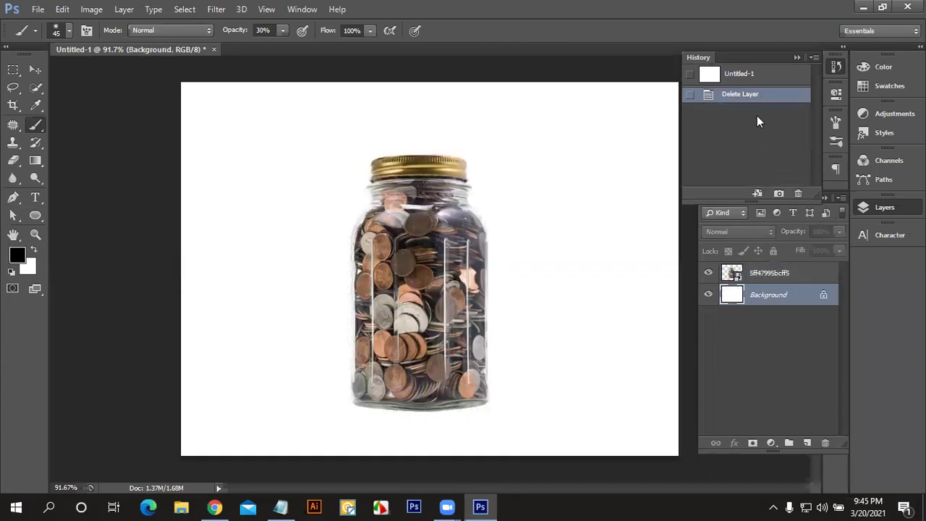
Step: Delete the remaining Delete Layer history step and paint two soft grey strokes at 30% opacity
left_click(799, 194)
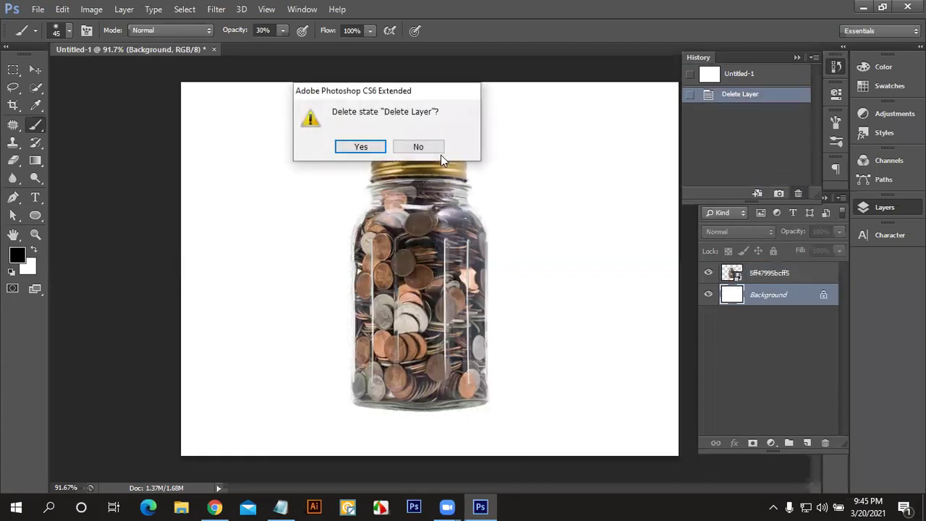
left_click(356, 147)
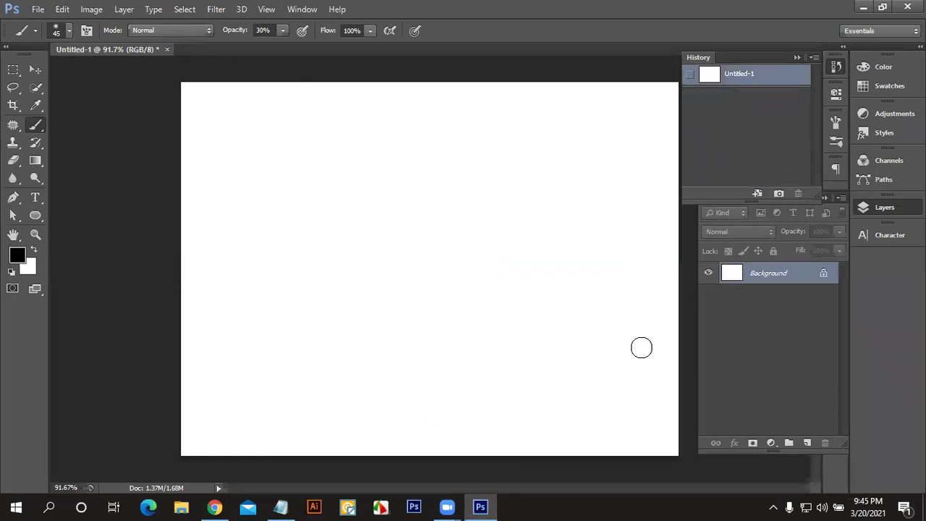
left_click_drag(309, 182, 711, 165)
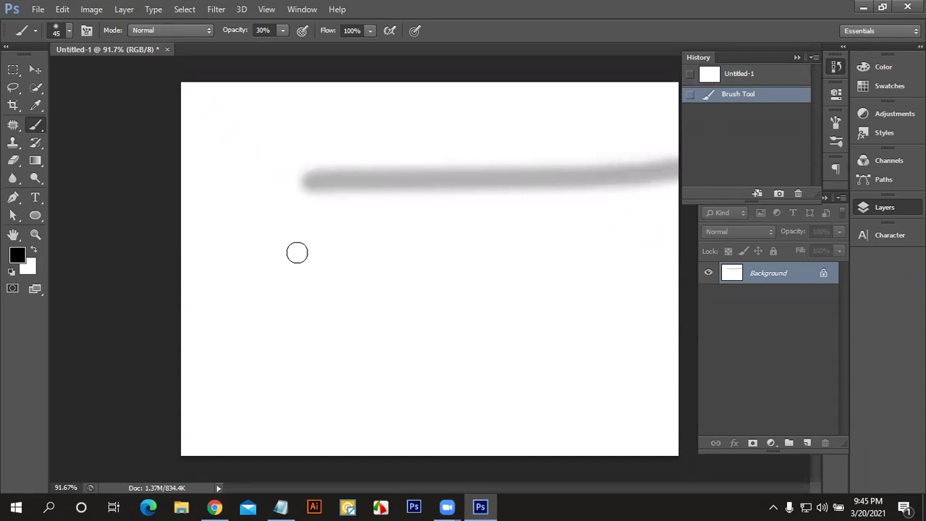
left_click_drag(298, 252, 520, 242)
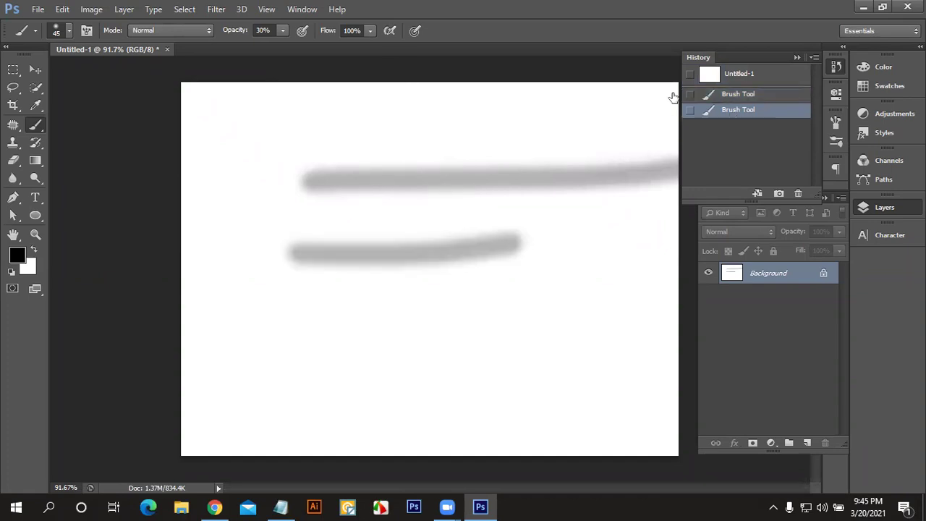
Step: Paint several solid black strokes at 100% opacity, then marquee a small square left of the lower stroke
left_click(283, 31)
left_click_drag(282, 47, 339, 46)
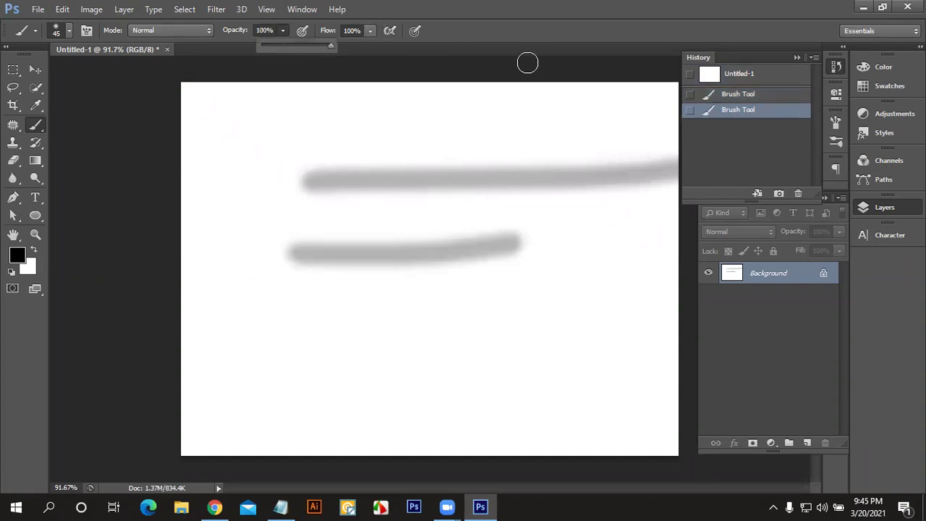
left_click_drag(348, 293, 639, 340)
left_click_drag(587, 177, 606, 255)
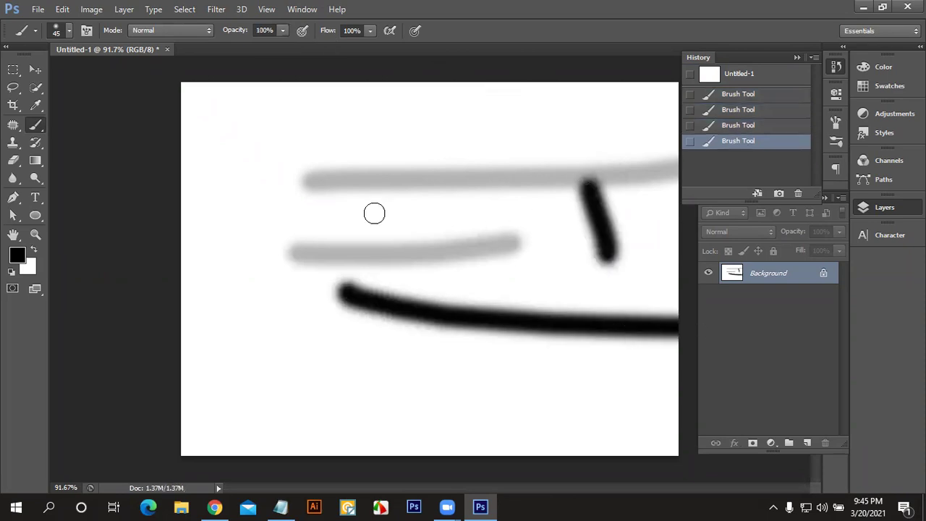
left_click_drag(400, 231, 337, 169)
mouse_move(220, 131)
left_mouse_down()
mouse_move(220, 140)
mouse_move(214, 117)
left_mouse_up()
left_click(13, 69)
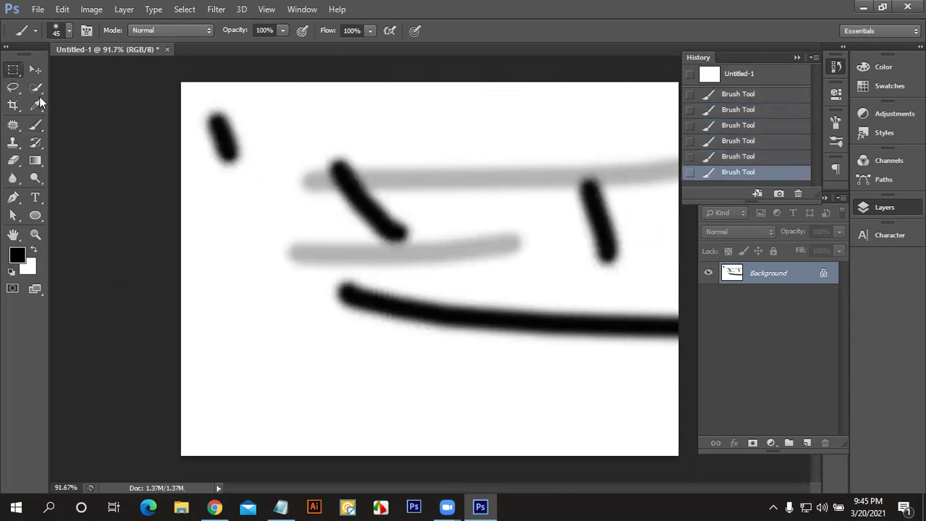
left_click_drag(252, 250, 309, 306)
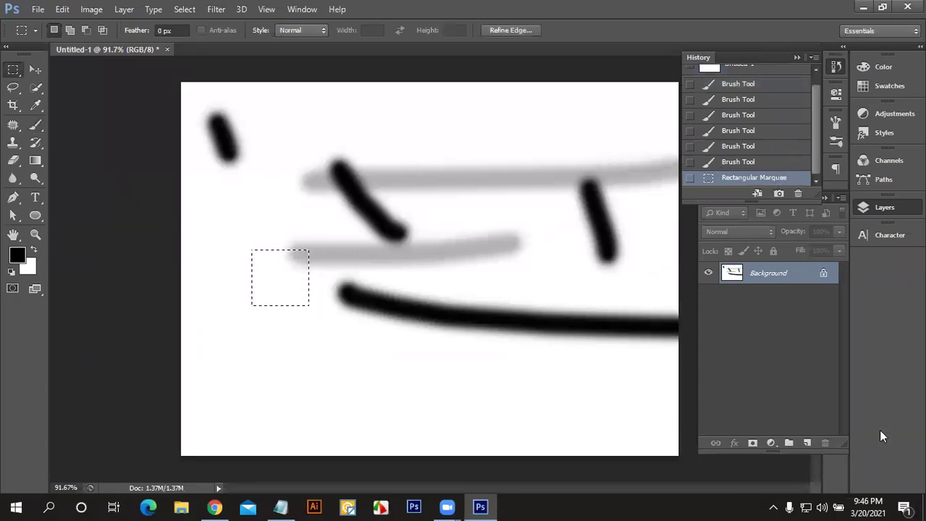
Step: Fill the square selection with black on a new layer and deselect
left_click(806, 443)
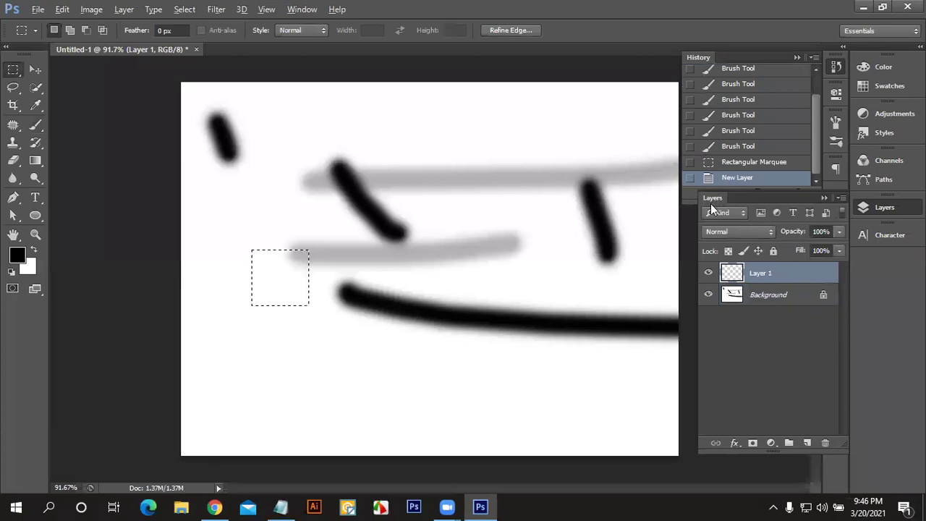
key("alt+BackSpace")
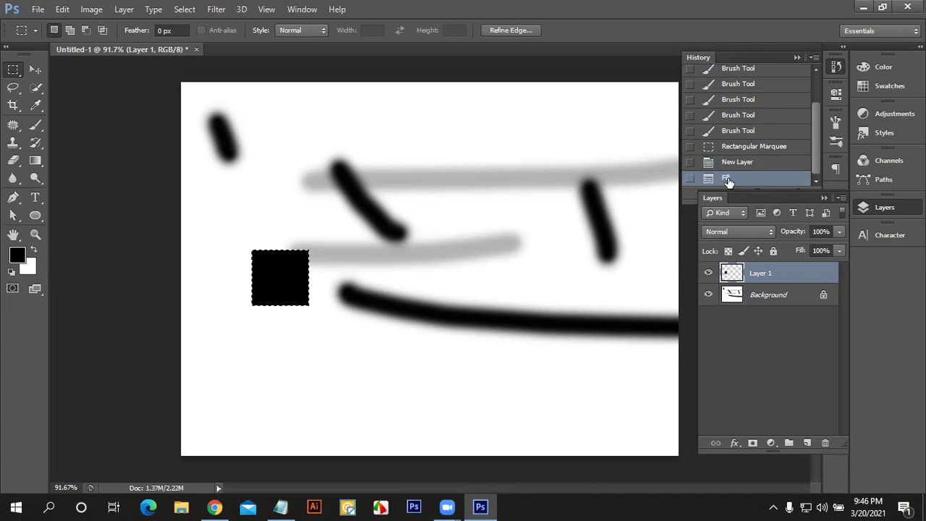
key("ctrl+d")
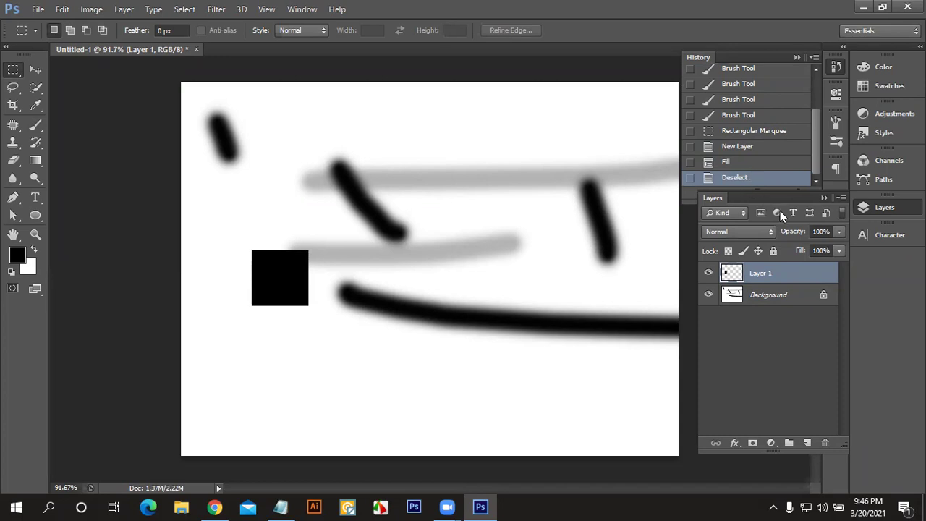
Step: Draw a freehand Lasso teardrop at the upper left, fill it black, and deselect
left_click(36, 87)
left_click_drag(343, 125, 377, 130)
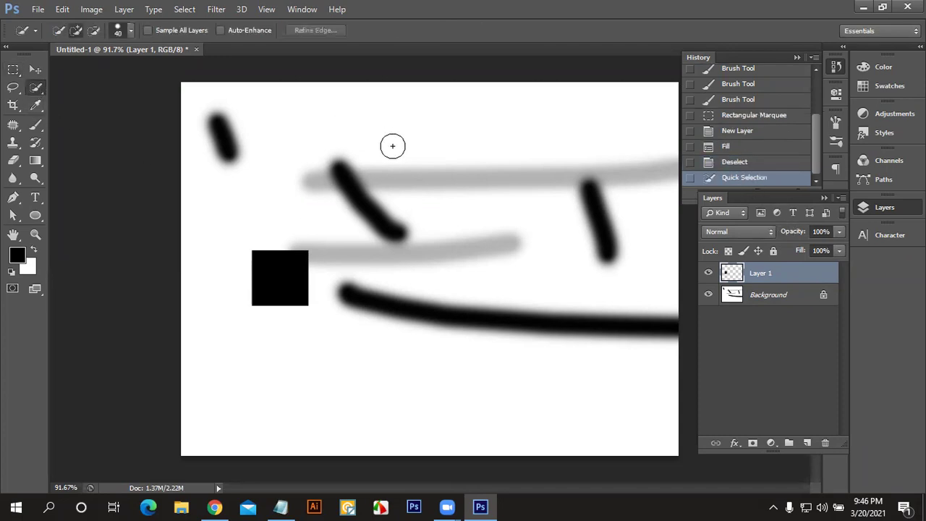
left_click(396, 133)
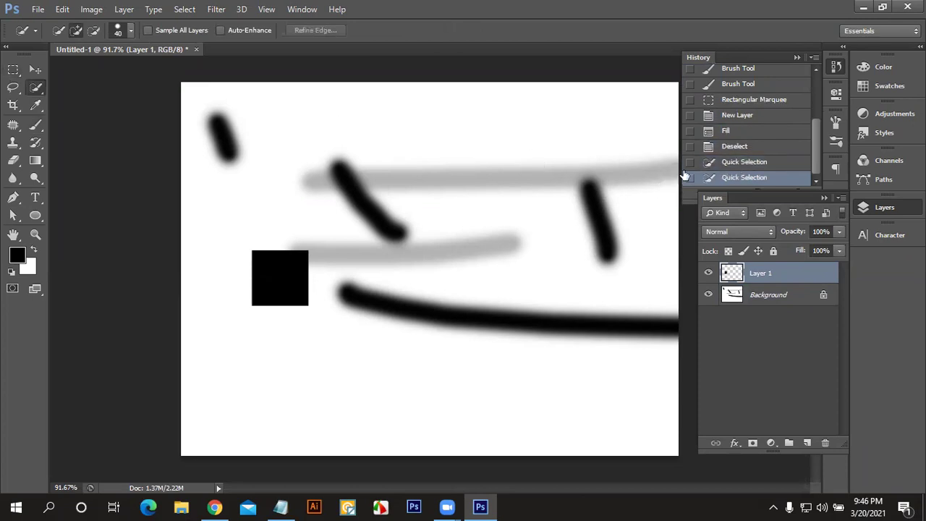
left_click(13, 87)
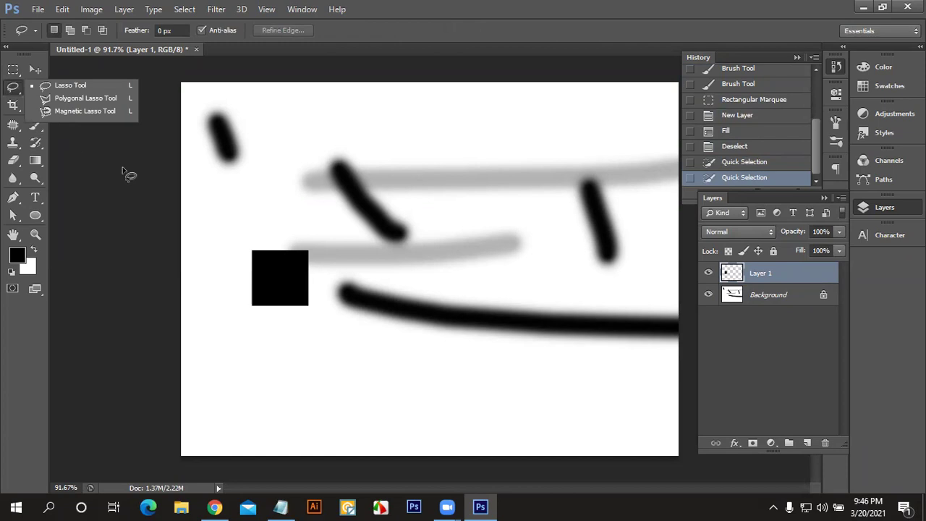
left_click(70, 85)
left_click_drag(228, 195, 181, 212)
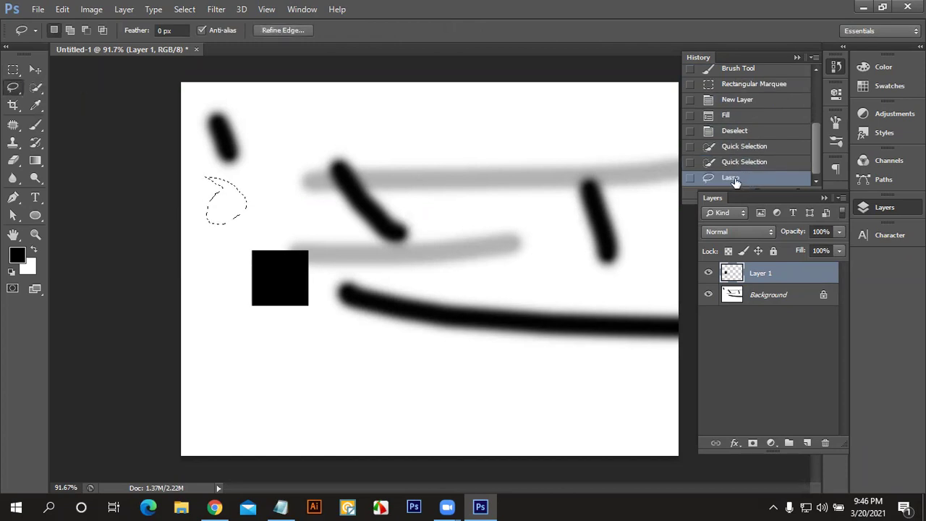
key("alt+BackSpace")
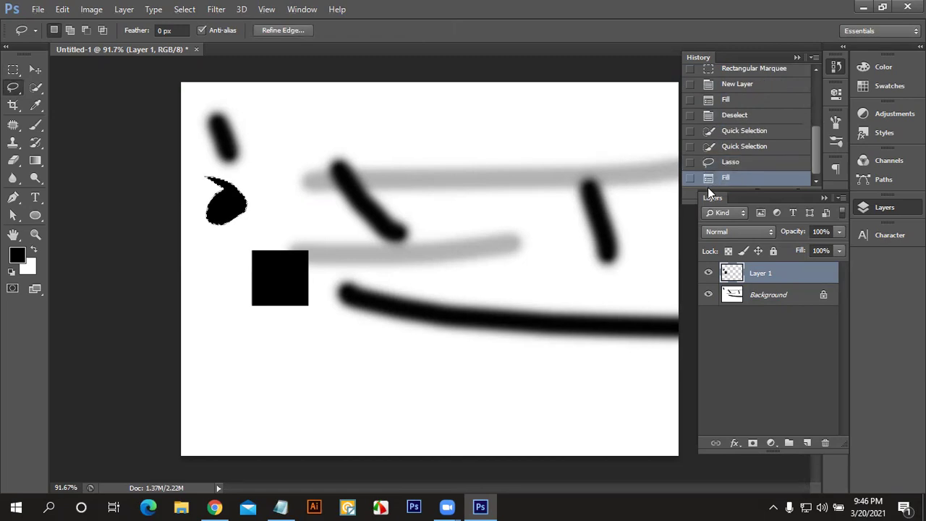
key("ctrl+d")
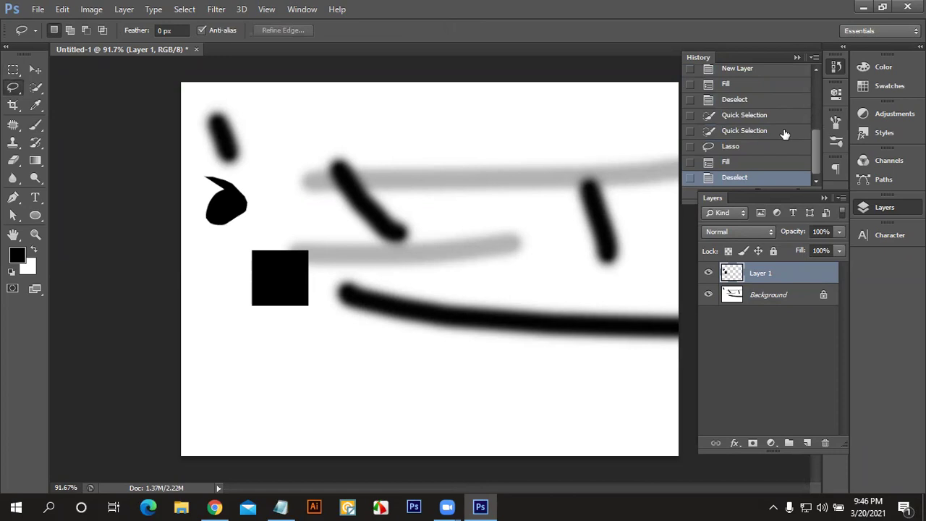
scroll(783, 127, "up", 5)
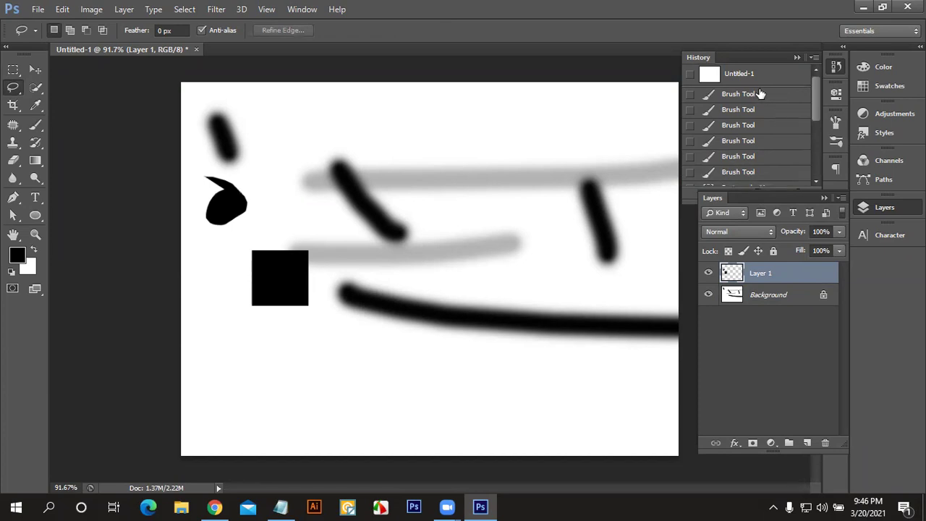
left_click(754, 94)
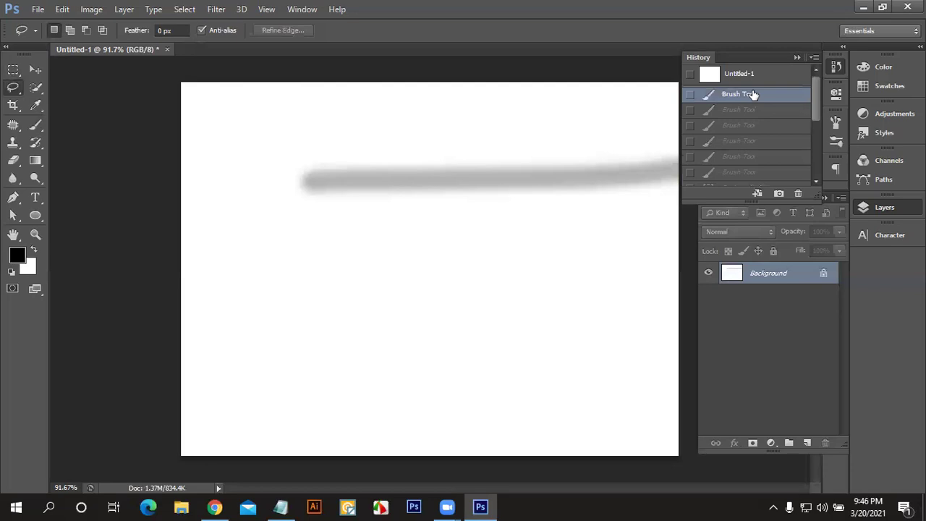
left_click(733, 115)
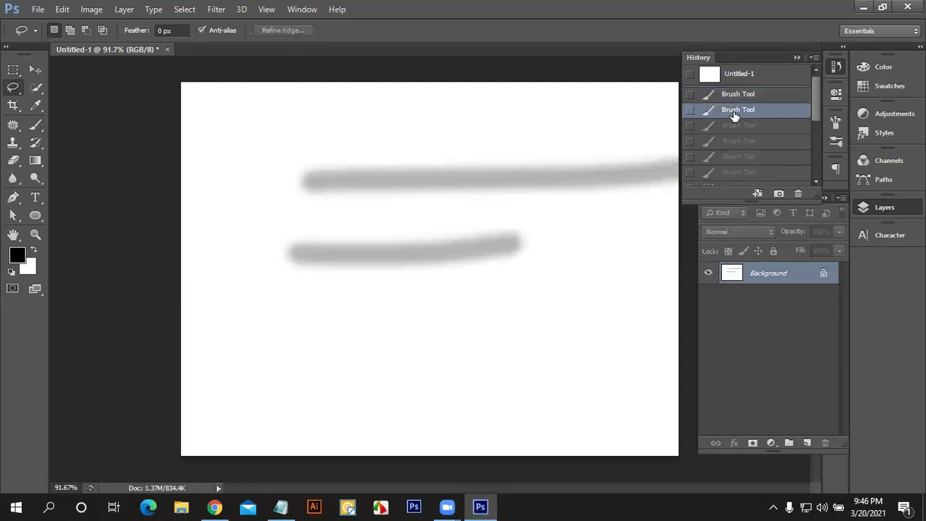
left_click(735, 125)
left_click(736, 141)
left_click(734, 156)
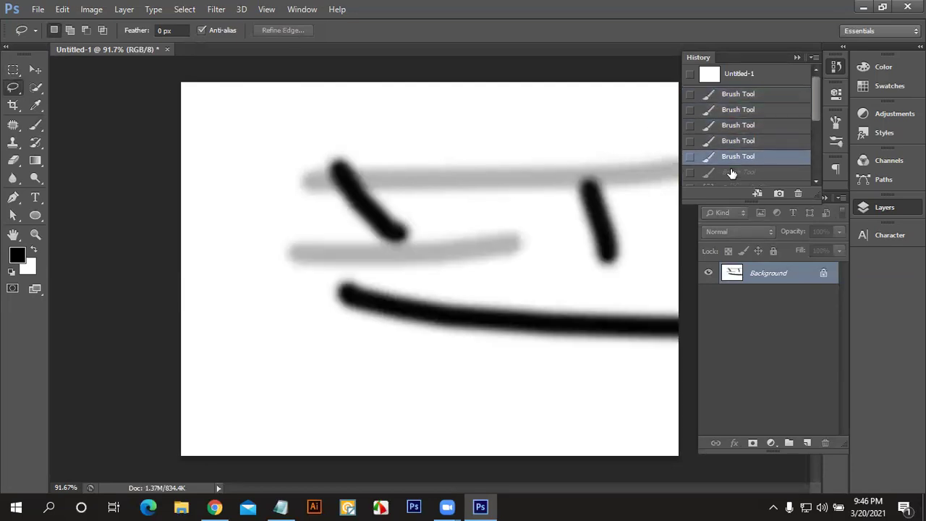
left_click(735, 171)
left_click(735, 126)
left_click(731, 157)
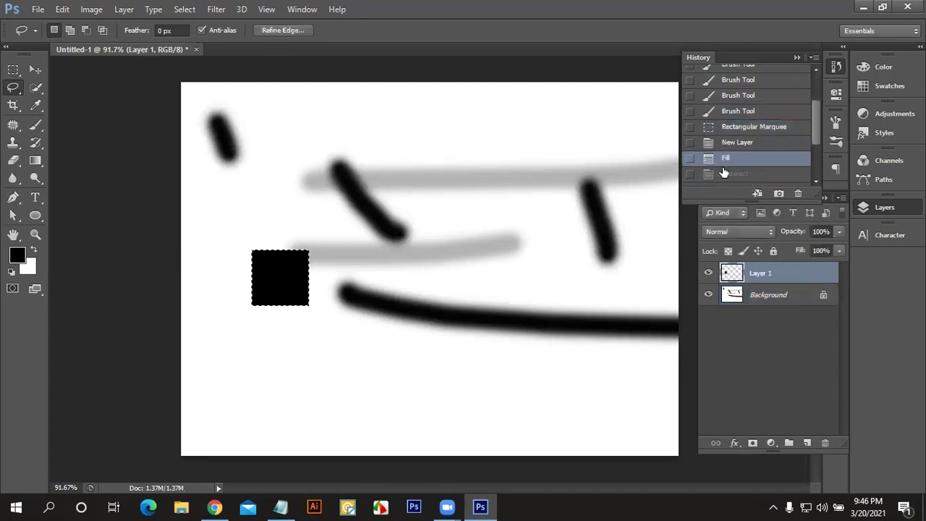
left_click(734, 172)
scroll(734, 161, "down", 1)
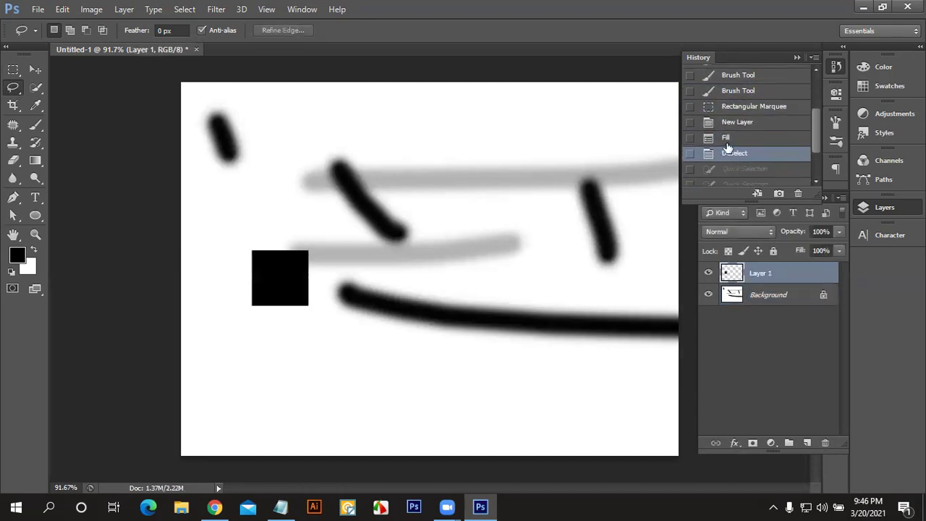
left_click(726, 138)
left_click(722, 155)
left_click(732, 140)
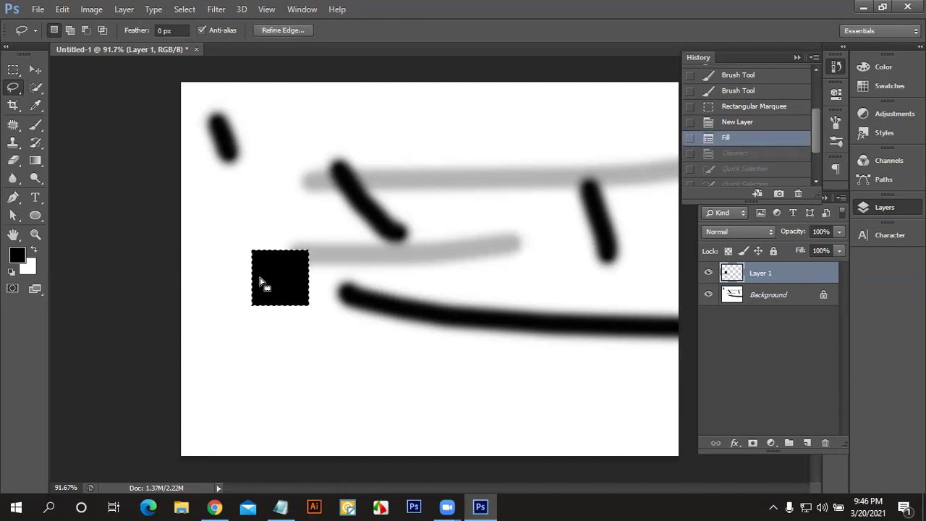
left_click(735, 154)
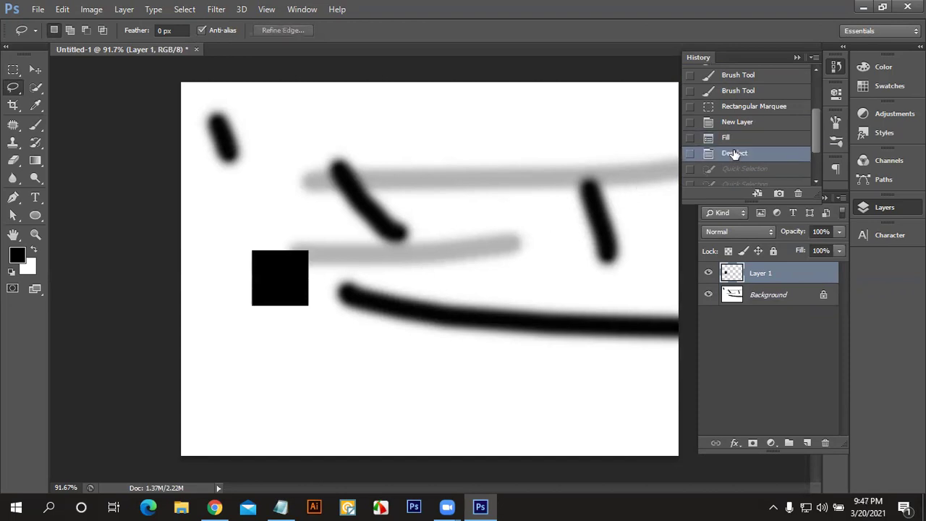
scroll(735, 154, "down", 1)
left_click(735, 151)
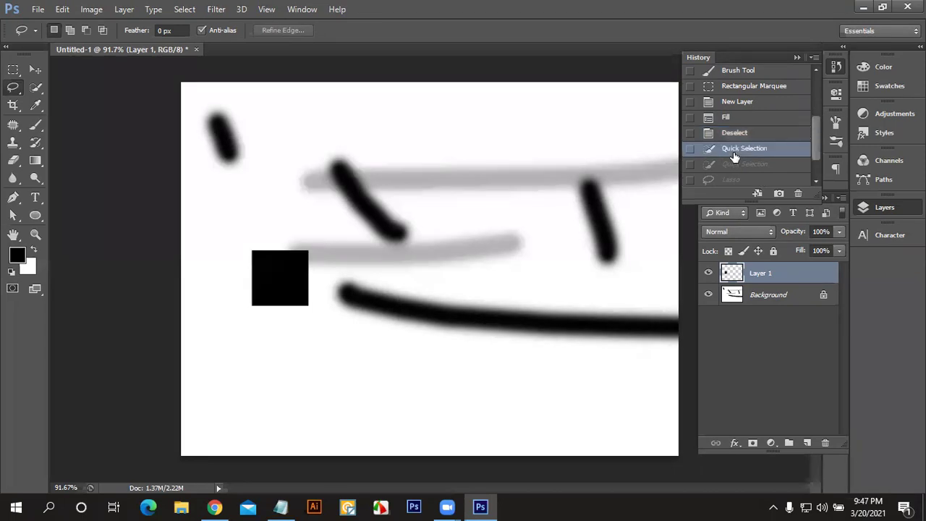
left_click(736, 165)
left_click(727, 180)
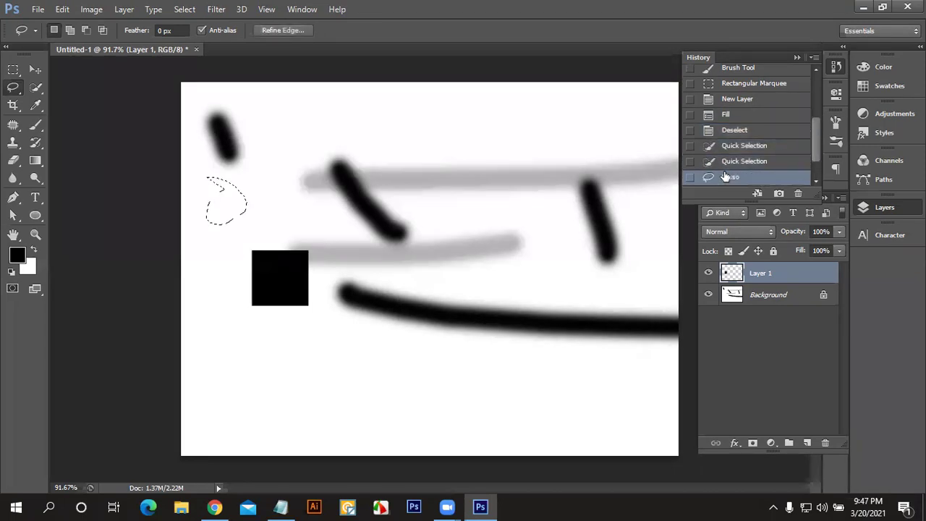
scroll(731, 176, "down", 2)
left_click(729, 161)
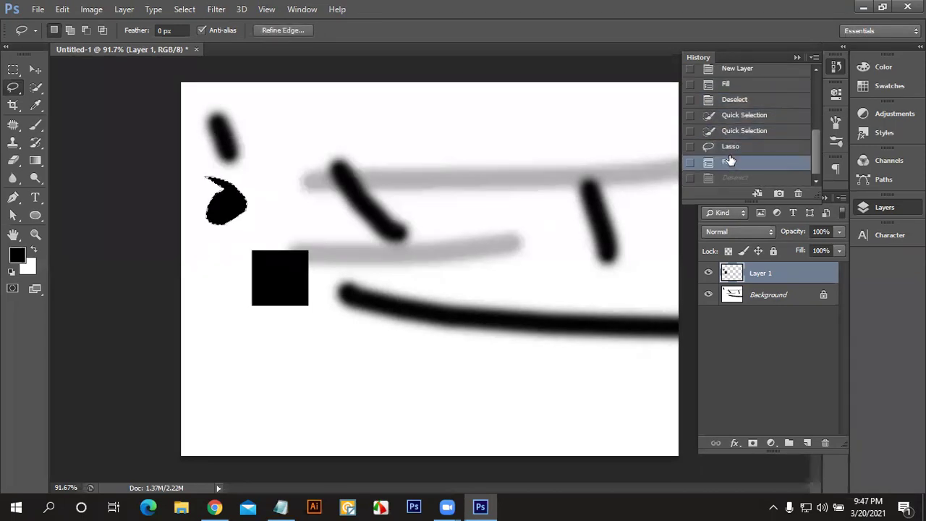
left_click(737, 178)
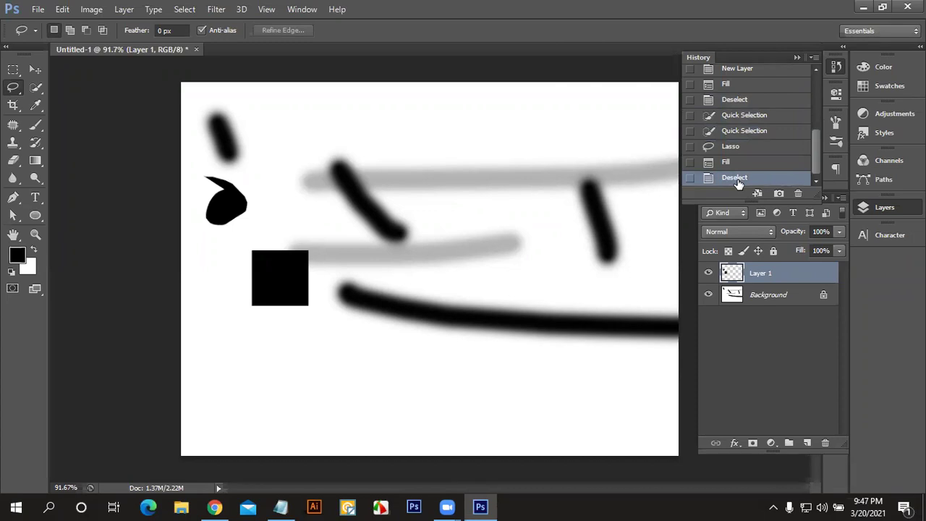
scroll(731, 147, "up", 2)
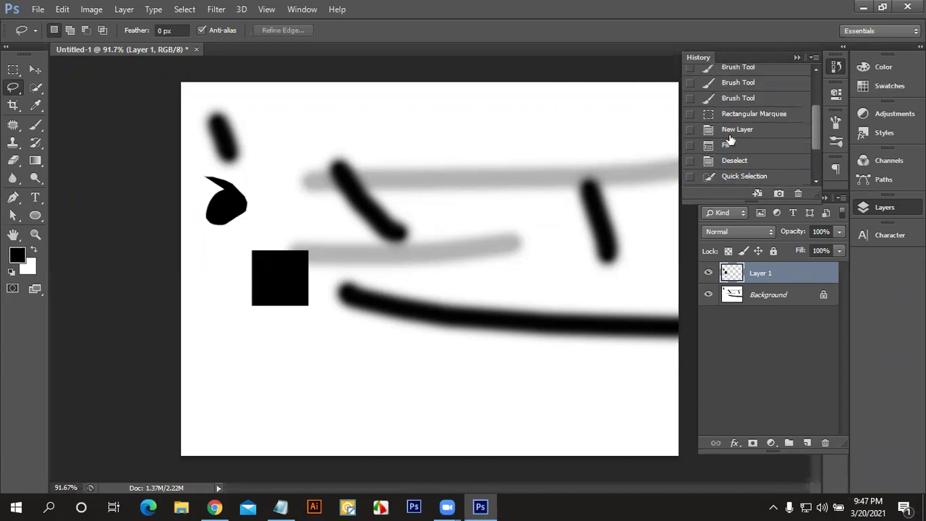
scroll(731, 141, "up", 3)
scroll(749, 112, "down", 5)
scroll(758, 94, "up", 5)
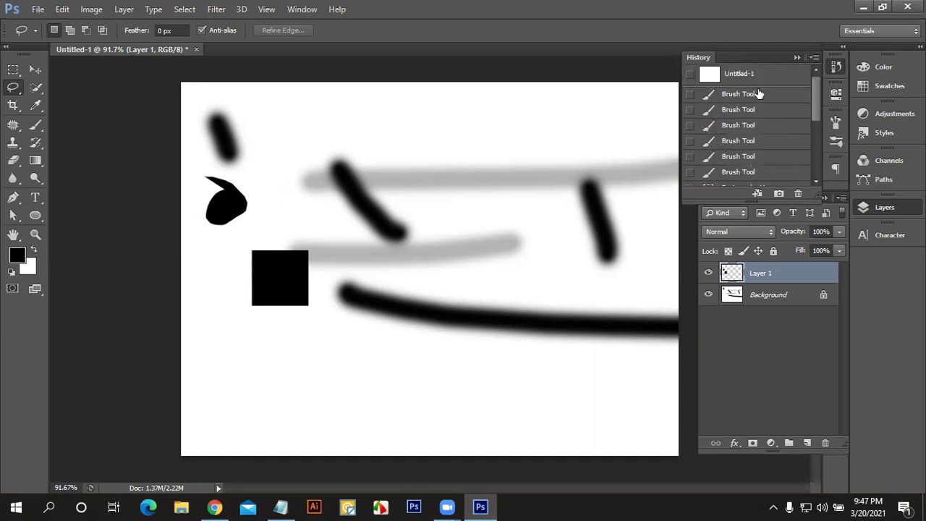
left_click(751, 95)
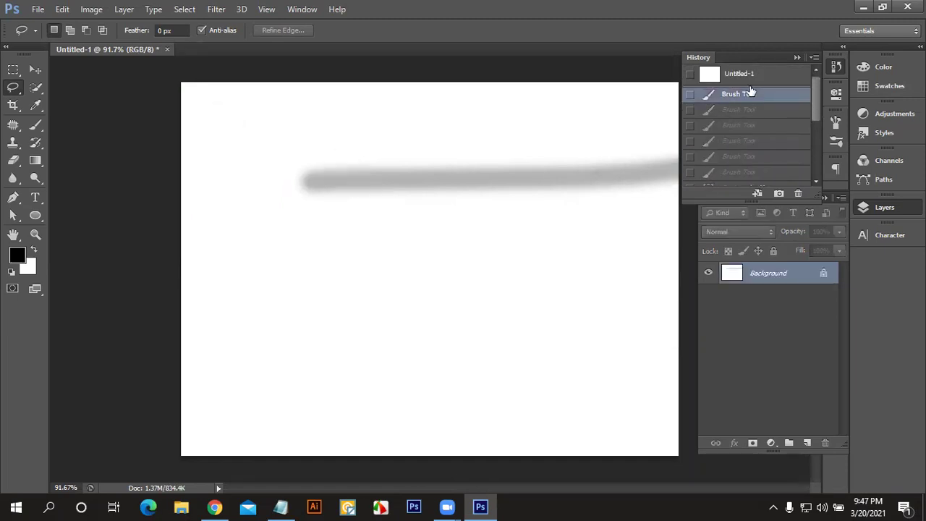
left_click(751, 75)
scroll(746, 94, "down", 3)
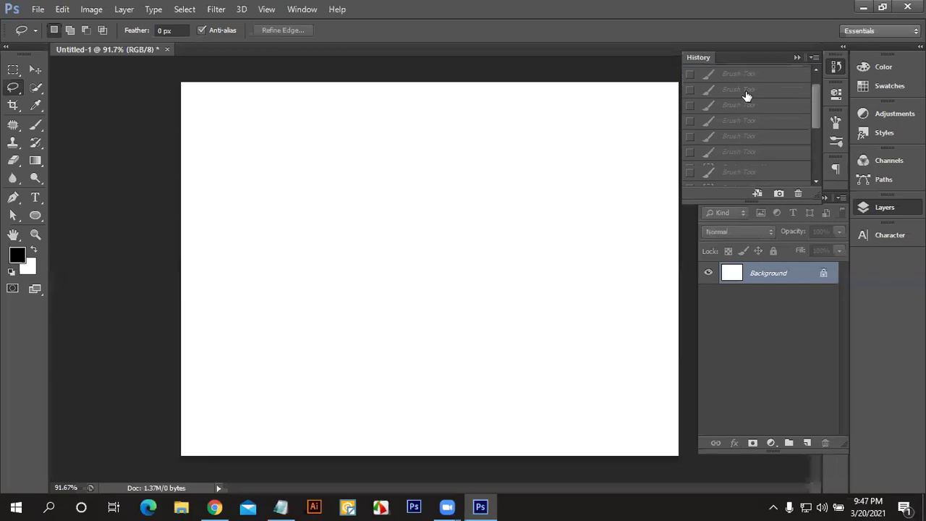
scroll(725, 156, "down", 3)
left_click(736, 181)
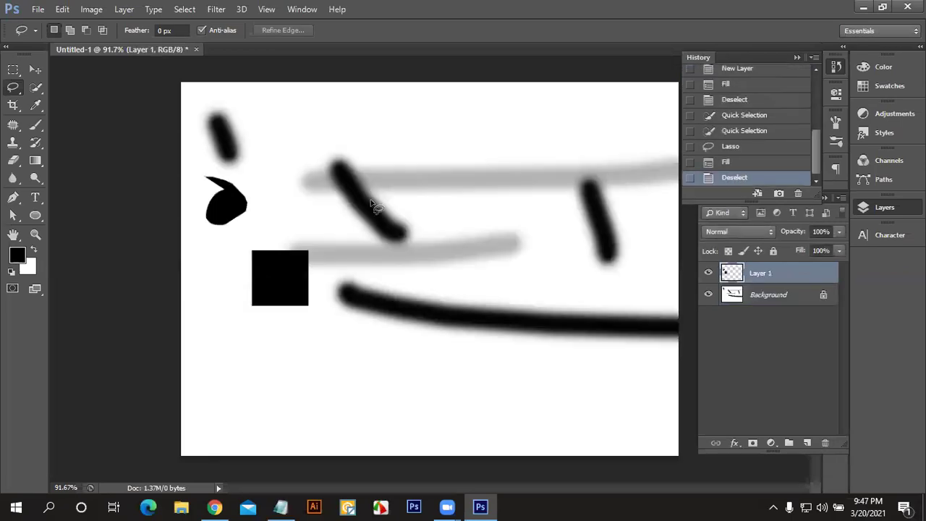
left_click(732, 165)
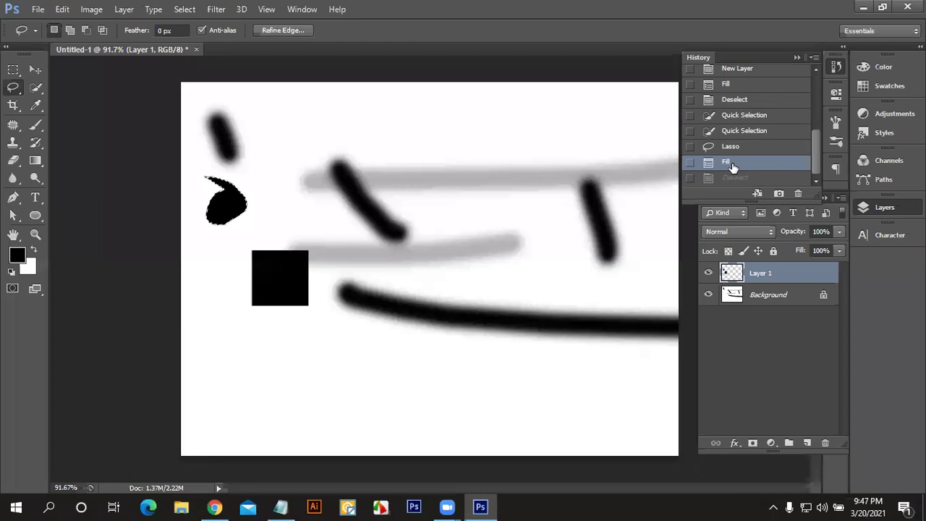
key("ctrl+d")
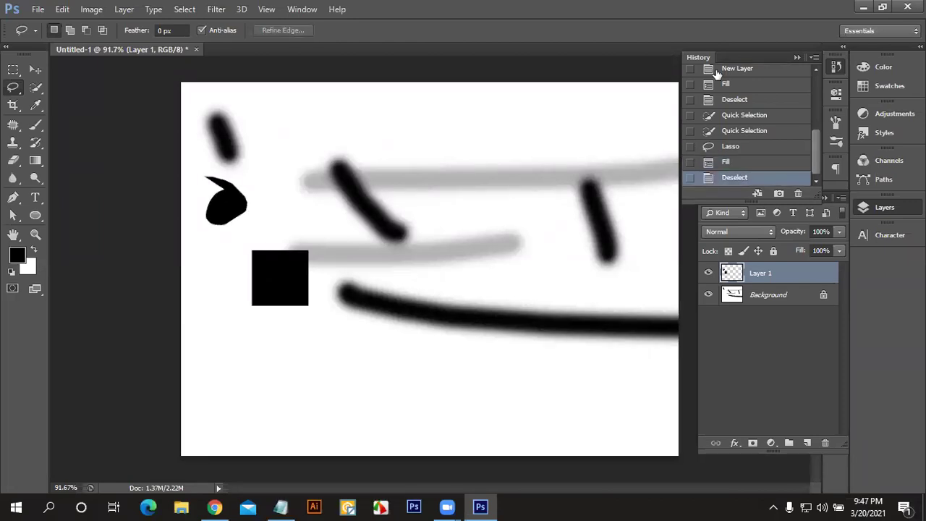
Step: Delete Layer 1, revert History to the first brush stroke, discard later states, and undo remaining strokes
key("Delete")
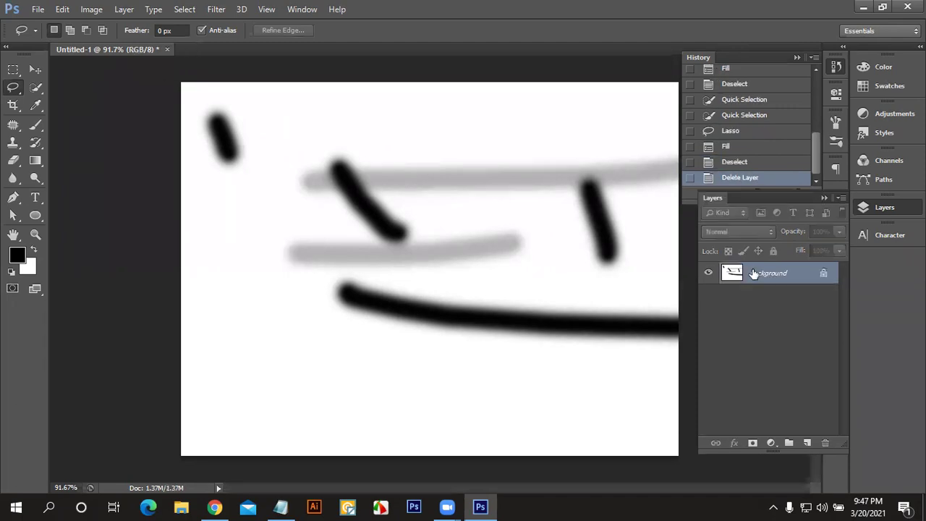
scroll(777, 105, "up", 10)
left_click(770, 94)
left_click(798, 192)
left_click(371, 146)
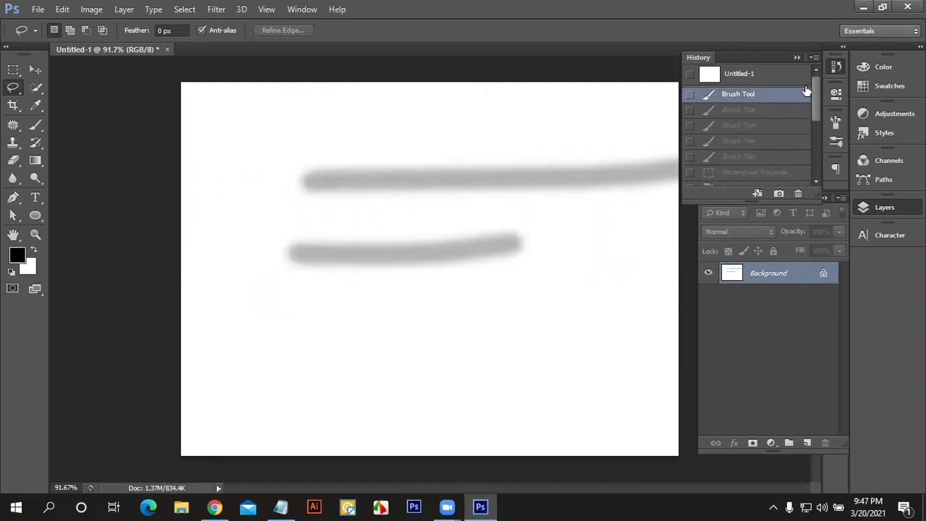
left_click(796, 58)
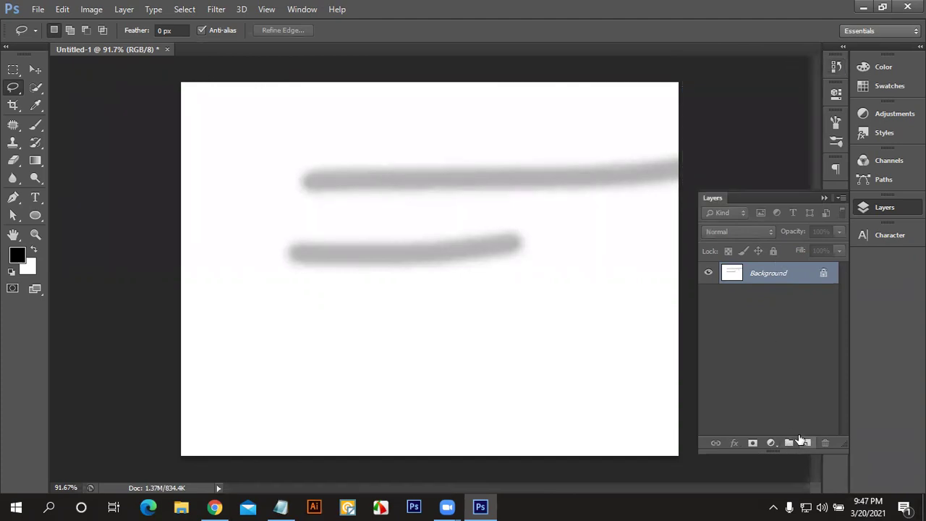
key("ctrl+z")
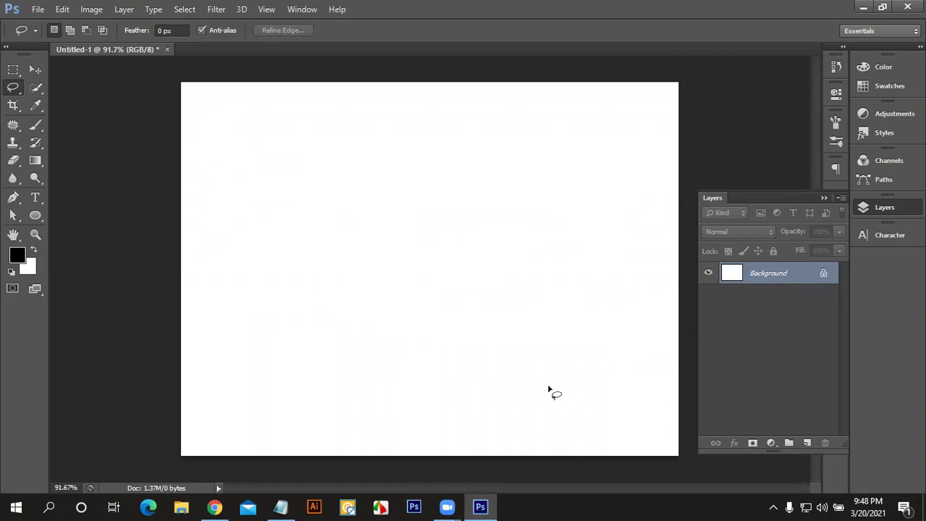
Step: Select the Spot Healing Brush Tool from the healing tools group
left_click(36, 127)
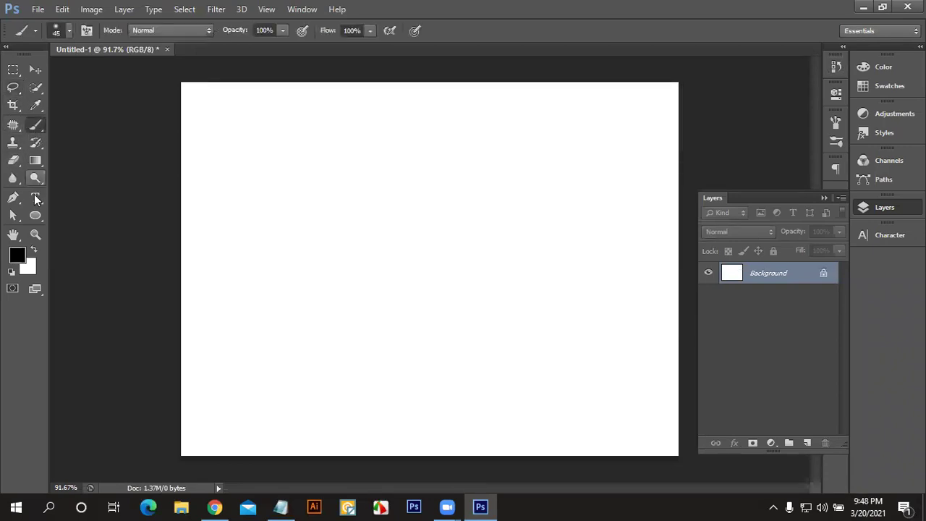
mouse_move(13, 124)
left_mouse_down()
mouse_move(58, 123)
mouse_move(66, 149)
left_mouse_up()
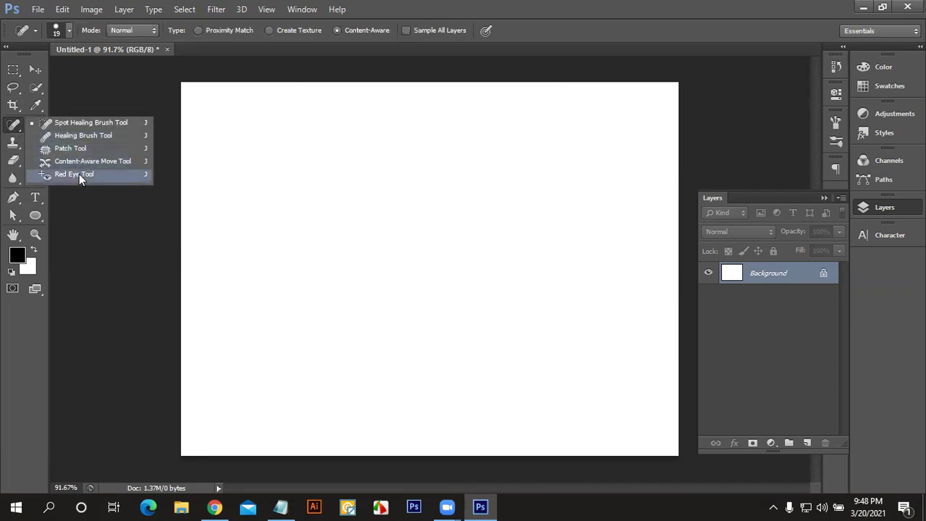
left_click_drag(94, 174, 91, 177)
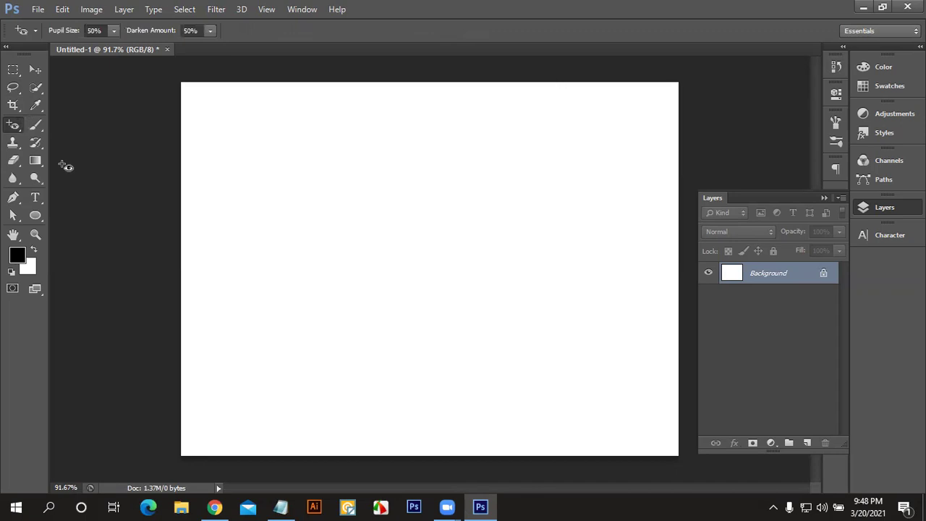
mouse_move(13, 125)
left_mouse_down()
mouse_move(43, 133)
mouse_move(47, 123)
left_mouse_up()
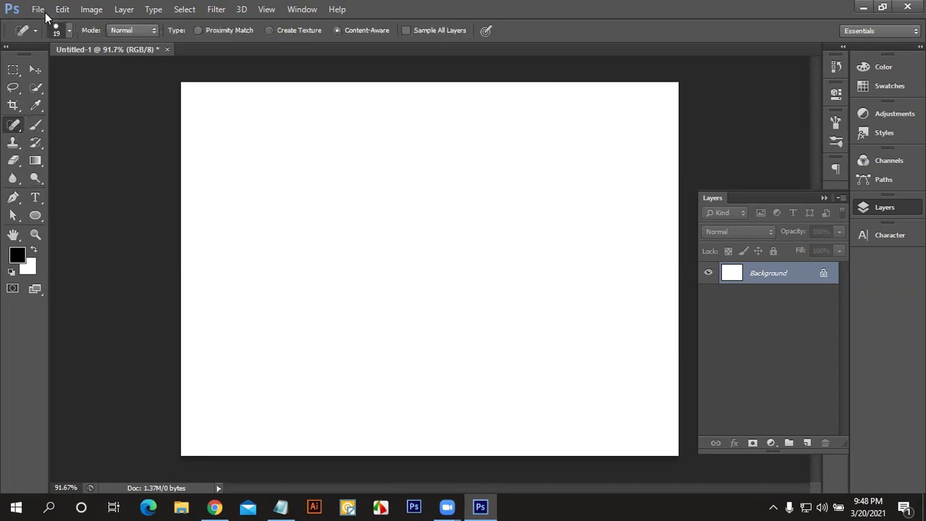
left_click(38, 9)
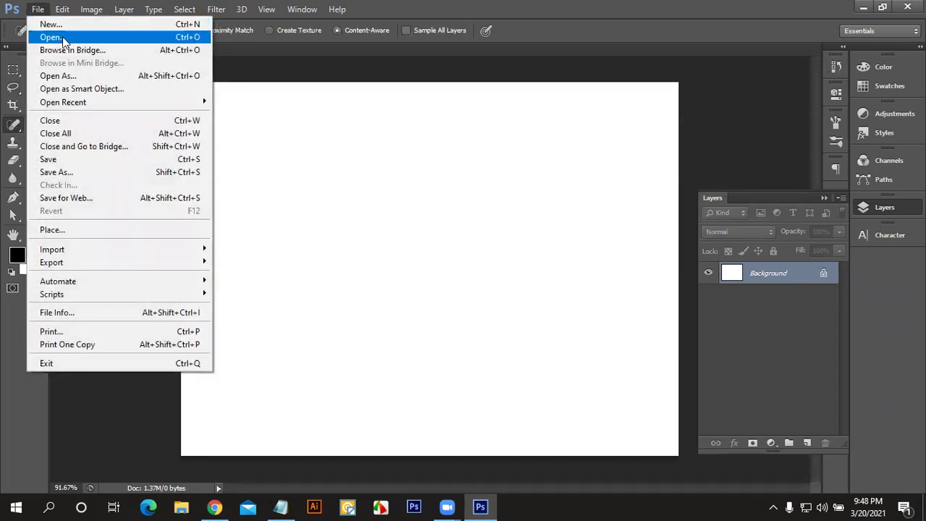
Step: Multi-select and open black-spots-1, pexels-gabb-tapic-3155588 and red-eye-in-photo-1200x630 via File > Open
left_click(62, 38)
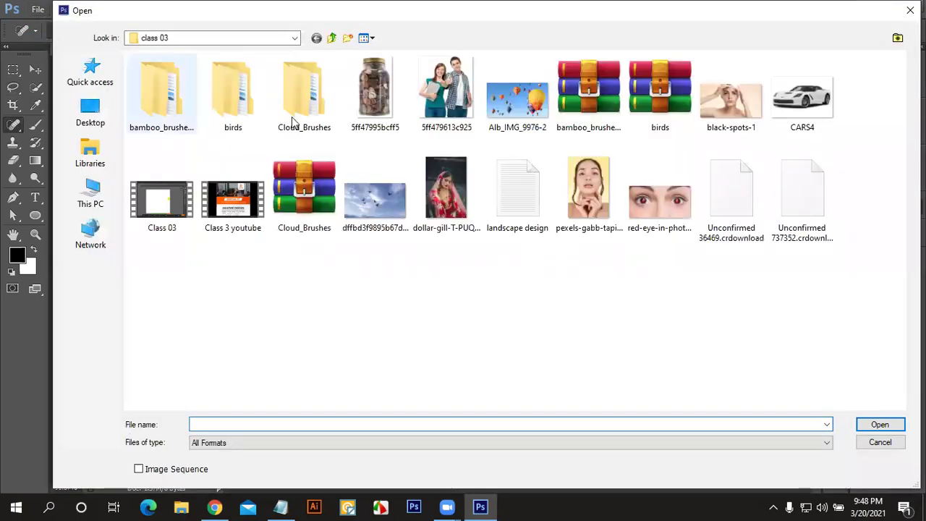
left_click(613, 213)
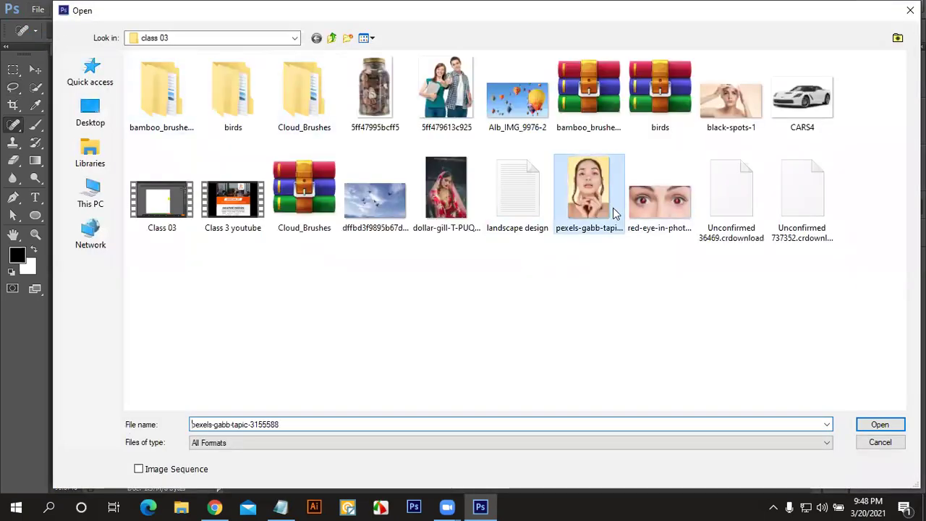
left_click(725, 109, "ctrl")
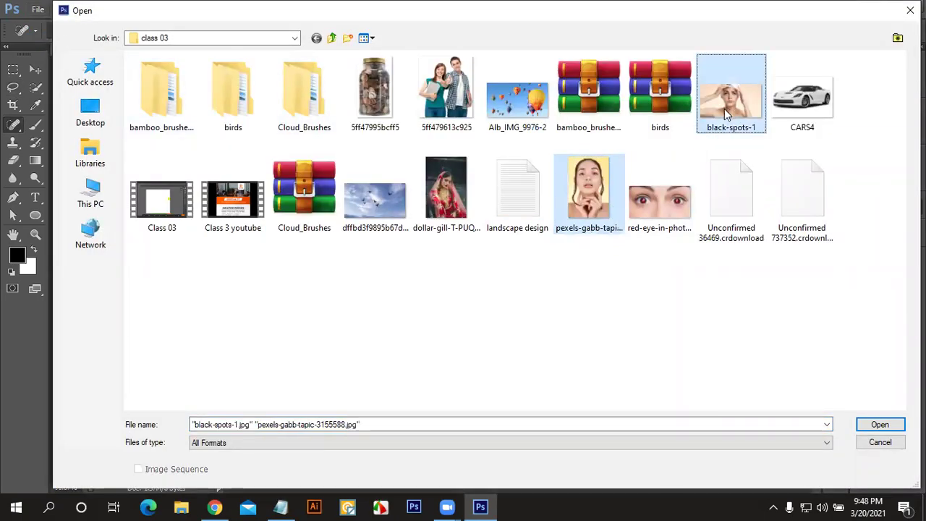
left_click(660, 214, "ctrl")
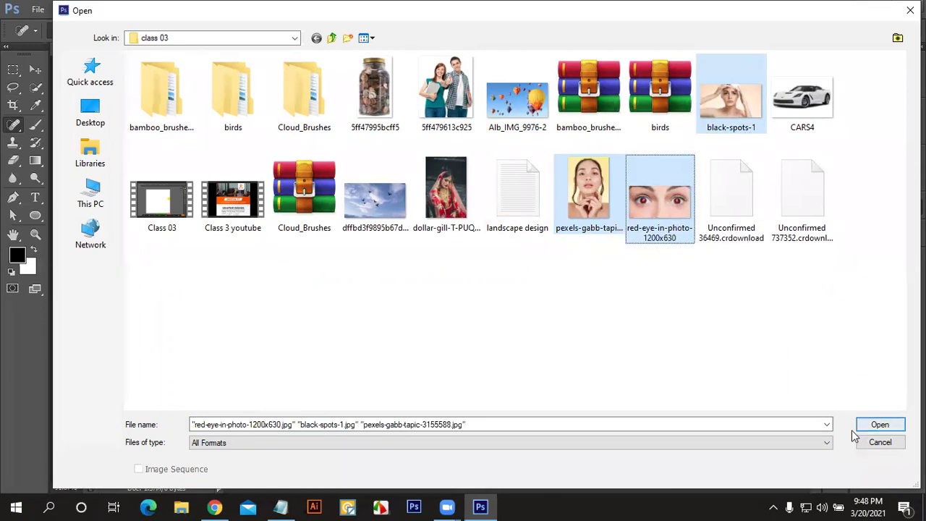
left_click(878, 426)
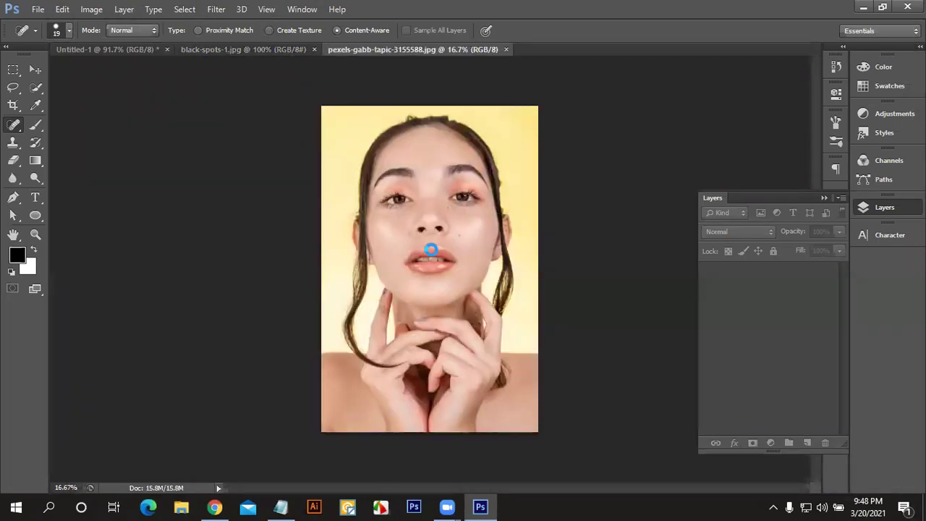
Step: Switch to black-spots-1.jpg, zoom in, and duplicate its Background layer as Background copy
left_click(262, 48)
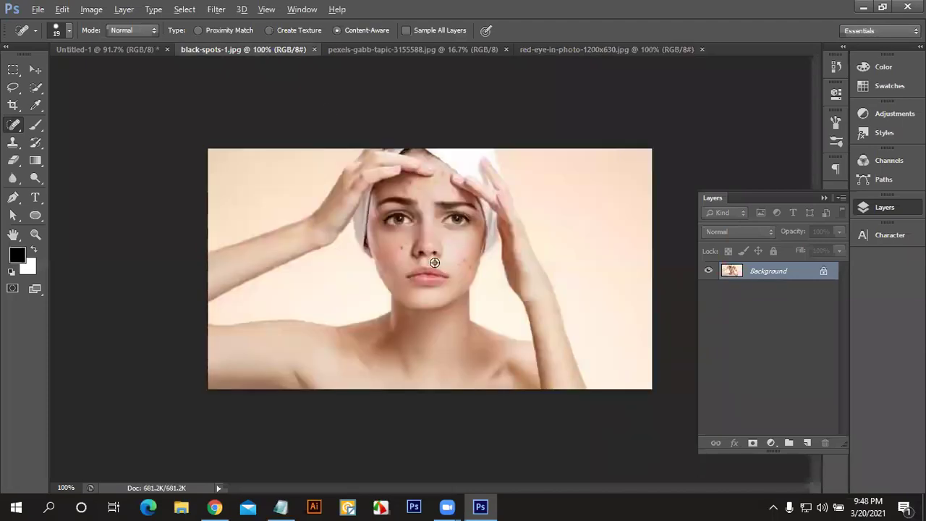
scroll(436, 263, "up", 2)
scroll(434, 261, "up", 1)
scroll(432, 258, "up", 2)
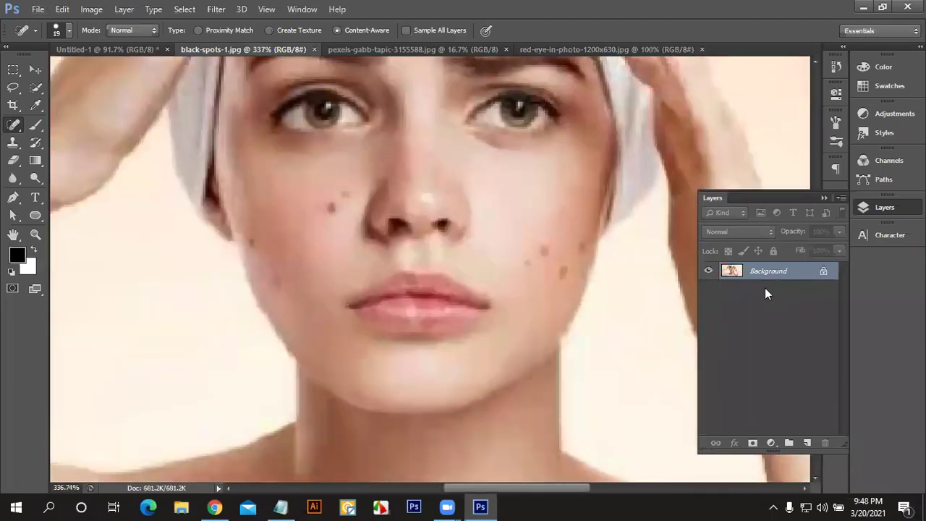
left_click_drag(786, 274, 807, 443)
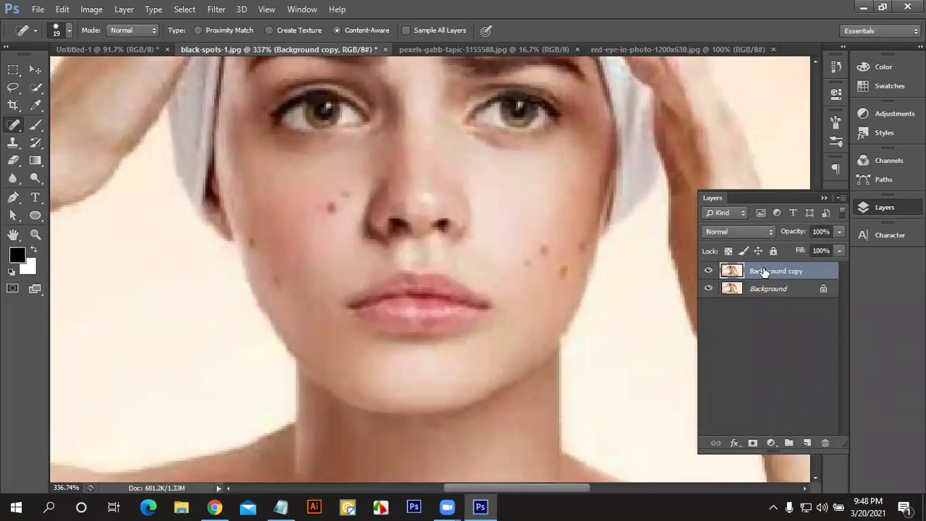
key("Delete")
left_click_drag(764, 273, 807, 443)
left_click(709, 271)
left_click(710, 272)
Step: Set the Spot Healing Brush to 10 px, then shrink it a little further
right_click(12, 131)
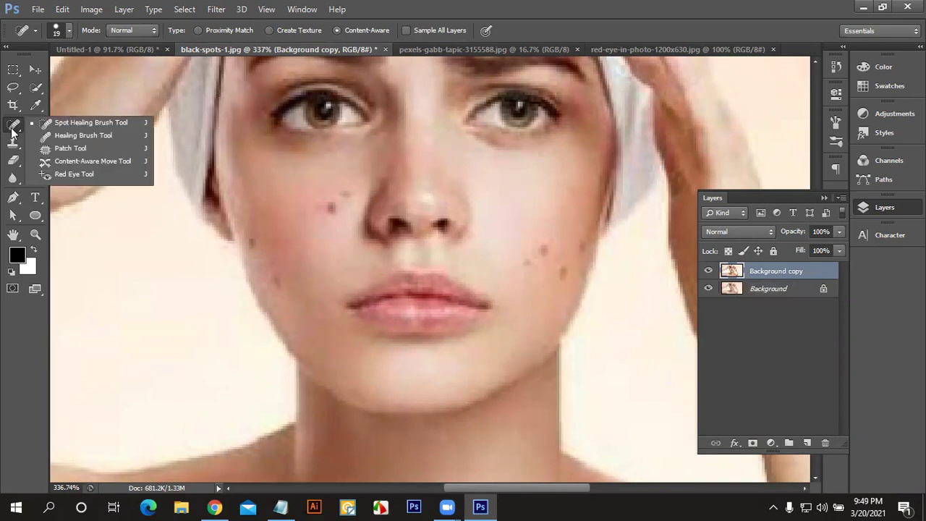
left_click(68, 31)
left_click_drag(32, 69, 29, 70)
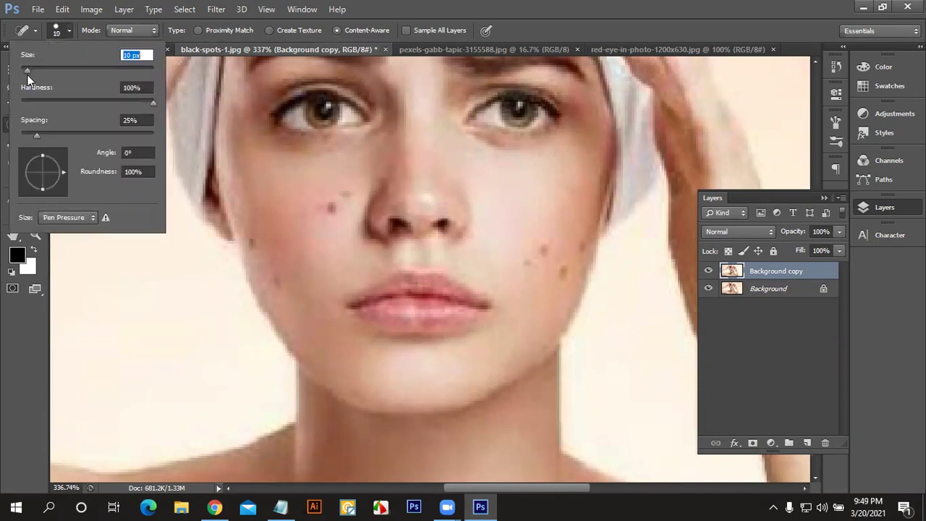
left_click(68, 30)
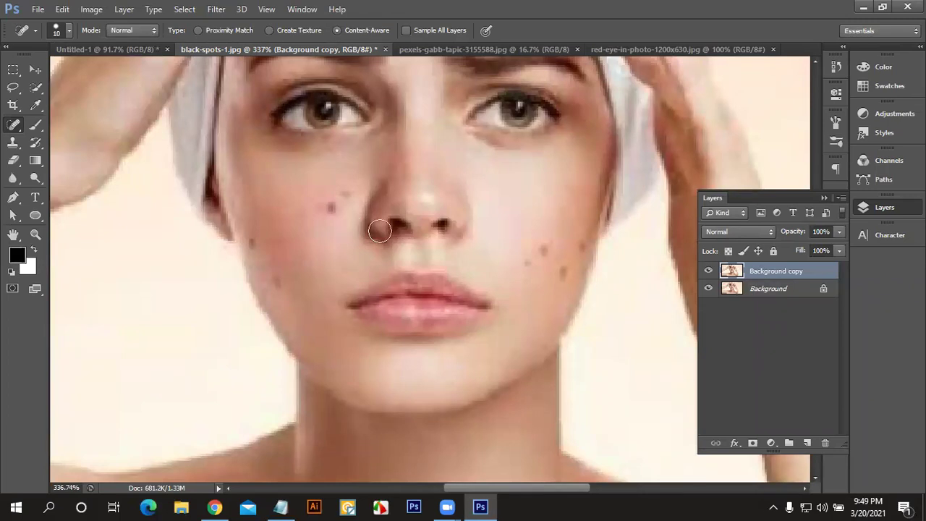
scroll(362, 217, "up", 2)
scroll(372, 207, "up", 2)
scroll(379, 145, "up", 2)
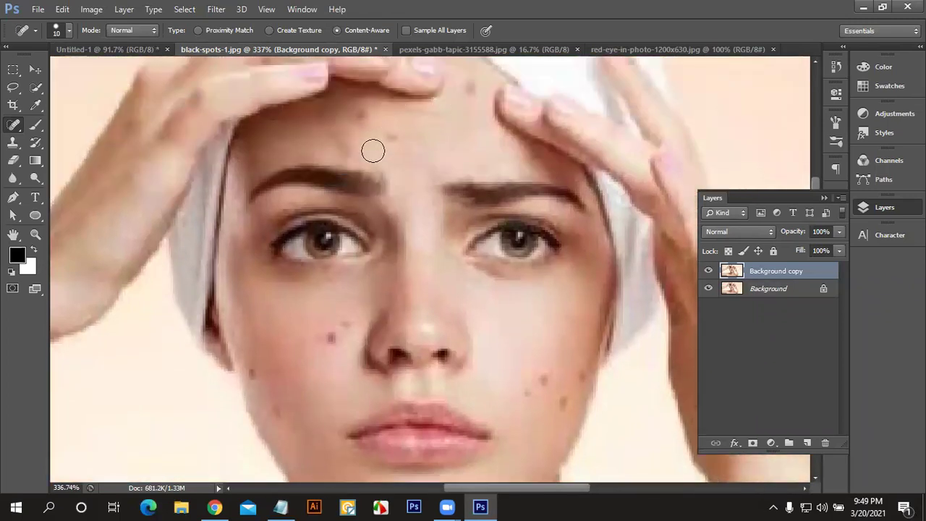
key("bracketleft")
key("bracketleft")
key("bracketleft")
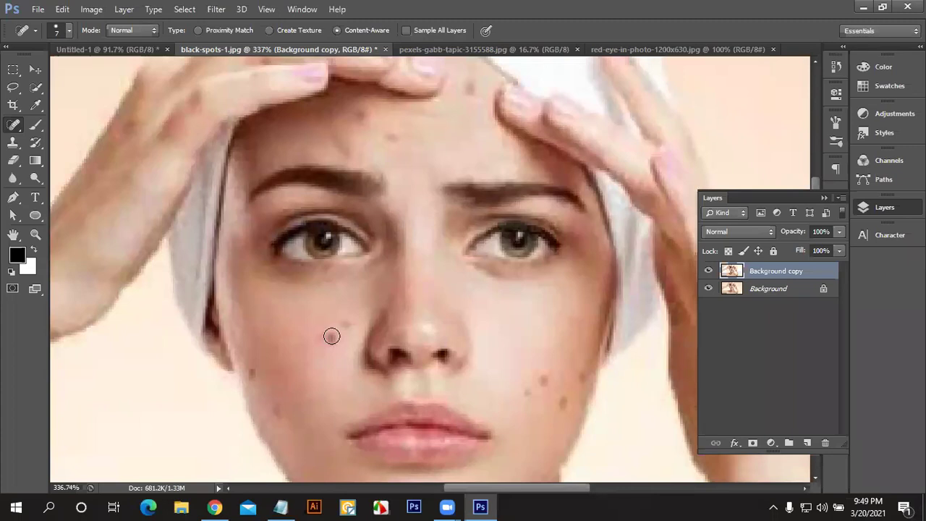
Step: Heal the dark spots on both cheeks, undoing the last heal to compare
left_click(332, 336)
mouse_move(330, 353)
left_mouse_down()
mouse_move(322, 330)
mouse_move(332, 314)
left_mouse_up()
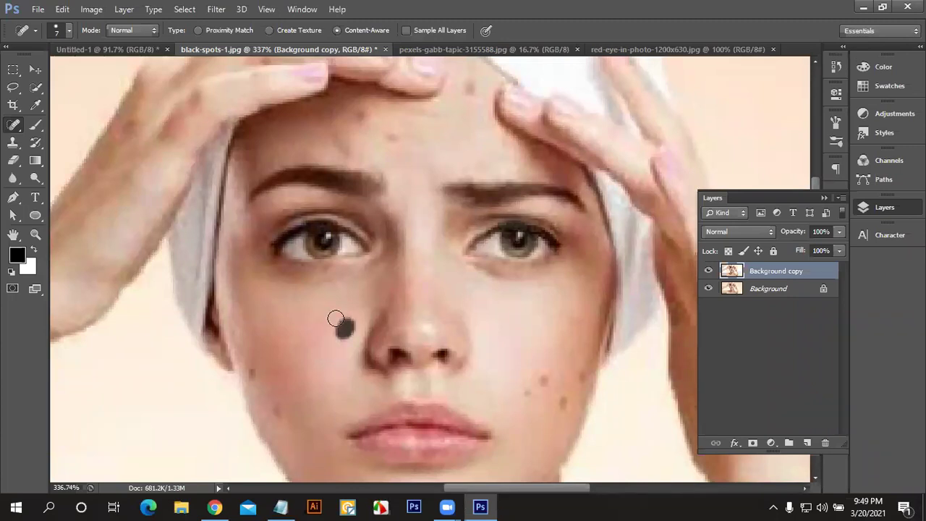
left_click(542, 378)
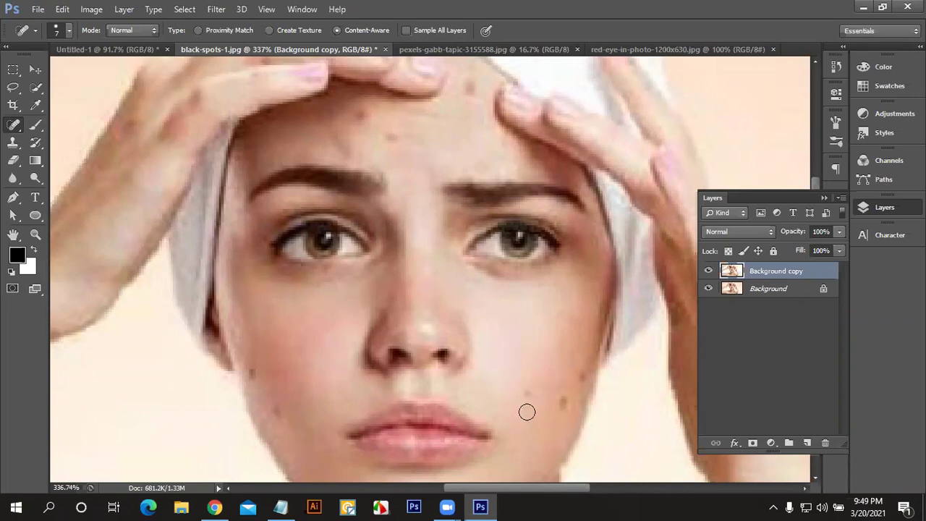
left_click_drag(569, 395, 564, 416)
mouse_move(581, 374)
left_mouse_down()
mouse_move(503, 469)
mouse_move(319, 323)
left_mouse_up()
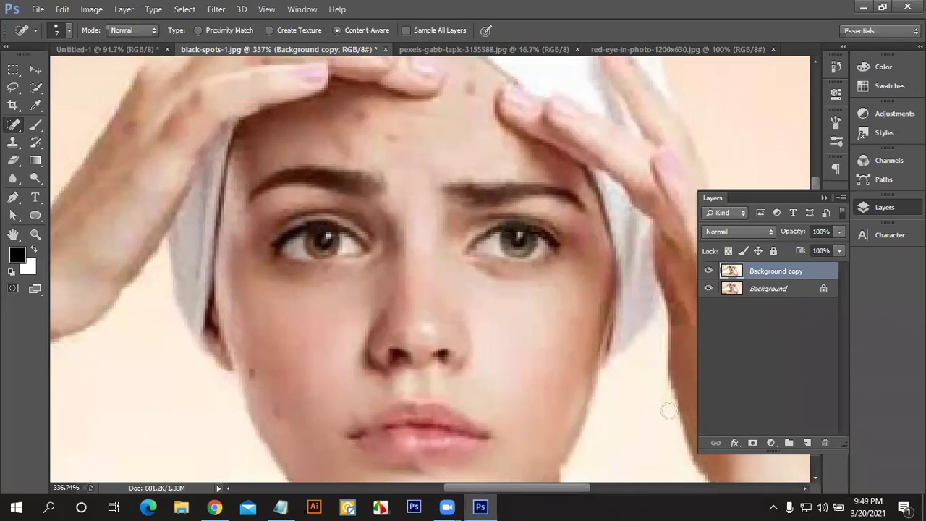
scroll(571, 418, "down", 1)
scroll(554, 422, "down", 1)
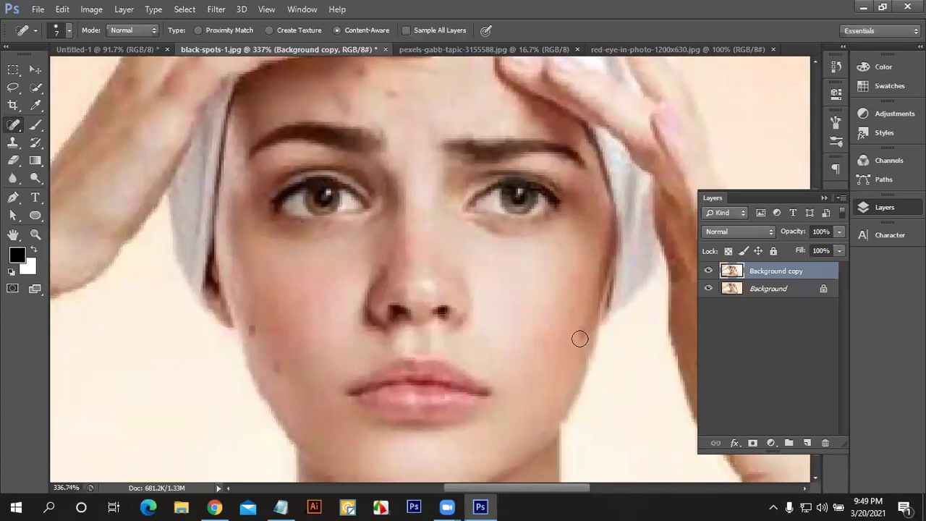
key("ctrl+z")
key("ctrl+z")
key("ctrl+z")
key("ctrl+z")
Step: Heal the forehead spots, the left cheek spots and the mark beside the nose
scroll(503, 312, "up", 2)
scroll(503, 312, "up", 1)
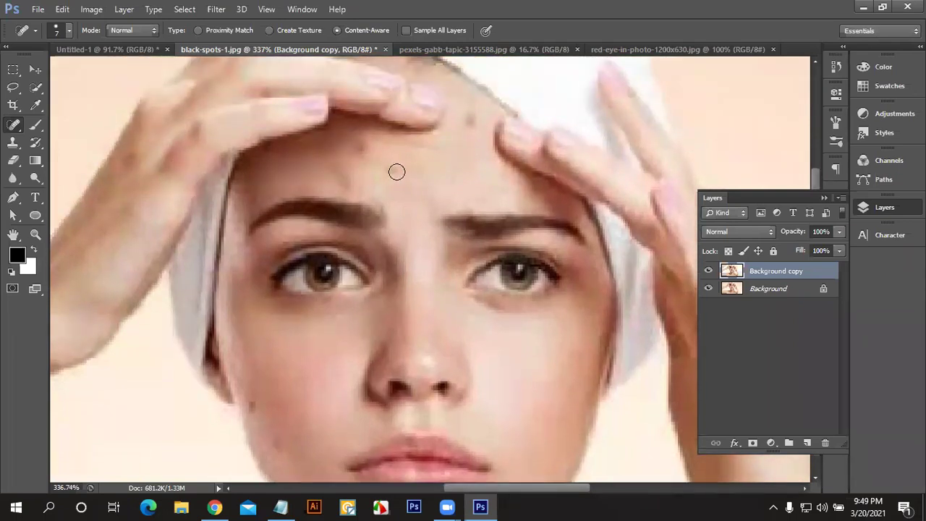
left_click(362, 145)
left_click_drag(350, 144, 369, 155)
left_click(473, 125)
scroll(304, 251, "down", 2)
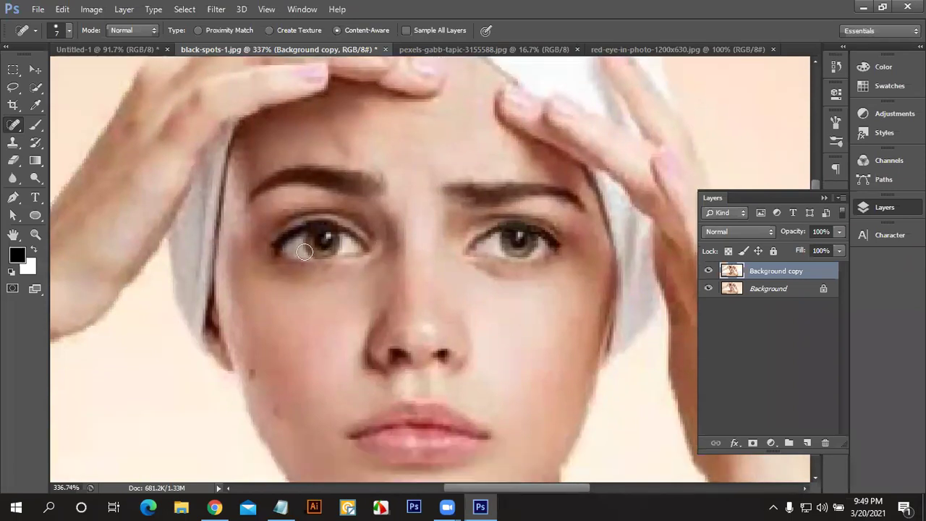
scroll(304, 251, "down", 2)
left_click(253, 316)
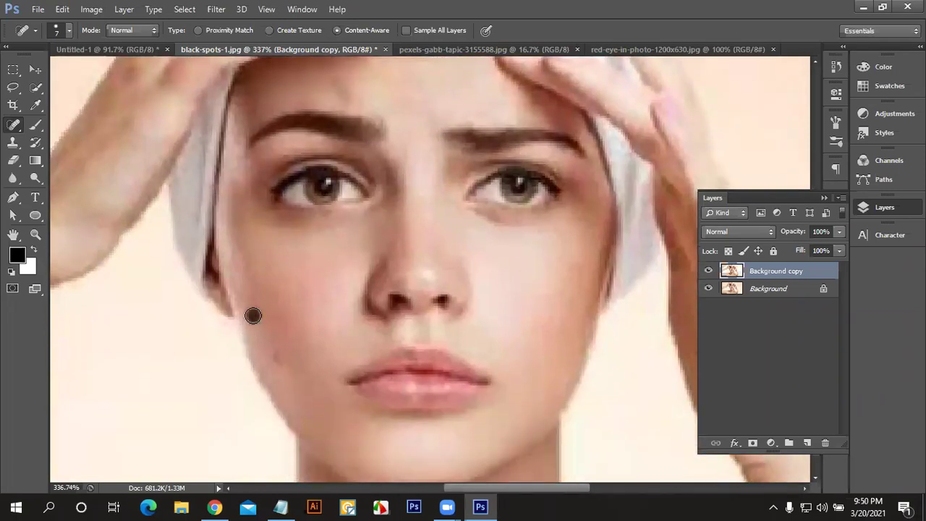
left_click(274, 358)
left_click_drag(339, 284, 340, 318)
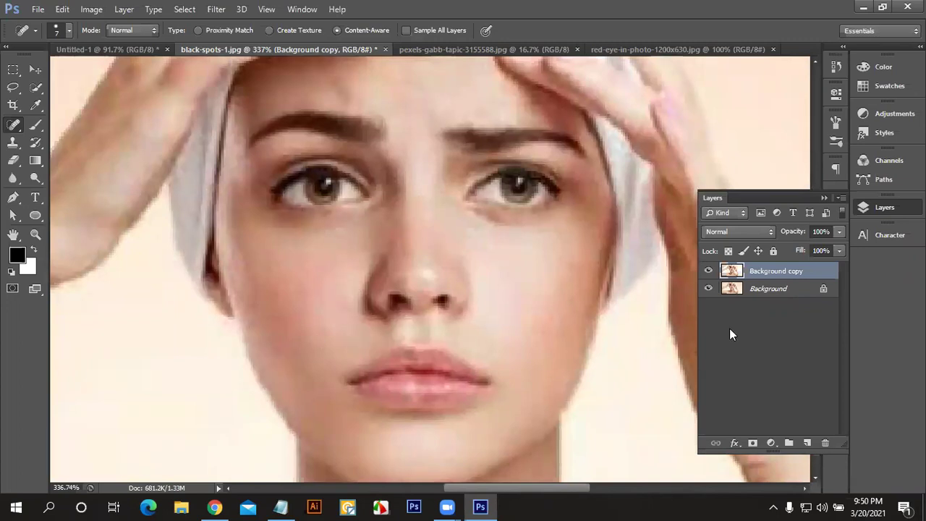
Step: Hide and reshow the Background copy layer to compare with the original spots
scroll(662, 299, "up", 1)
scroll(662, 300, "up", 1)
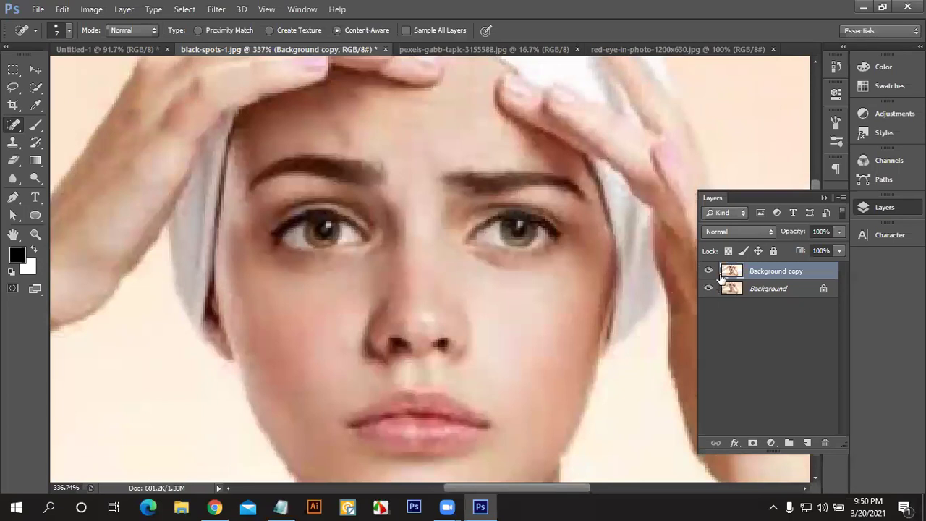
left_click(709, 271)
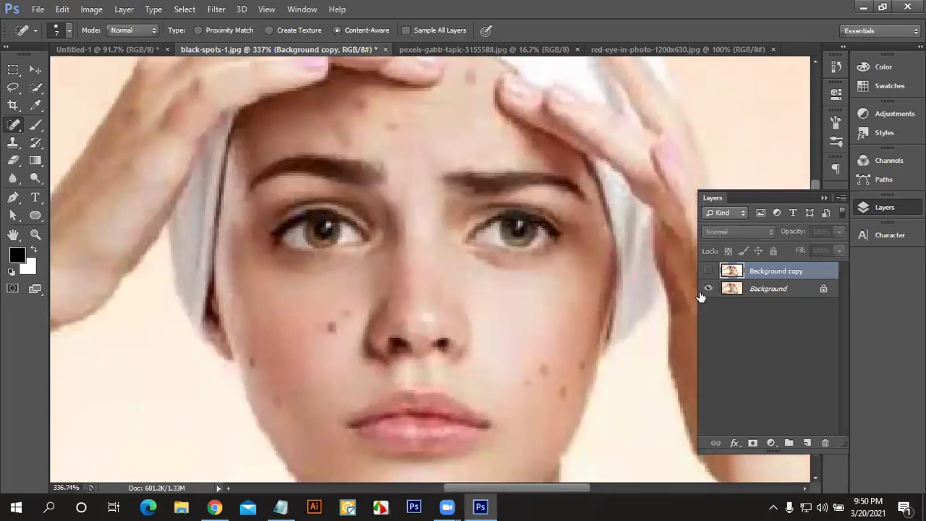
left_click(710, 271)
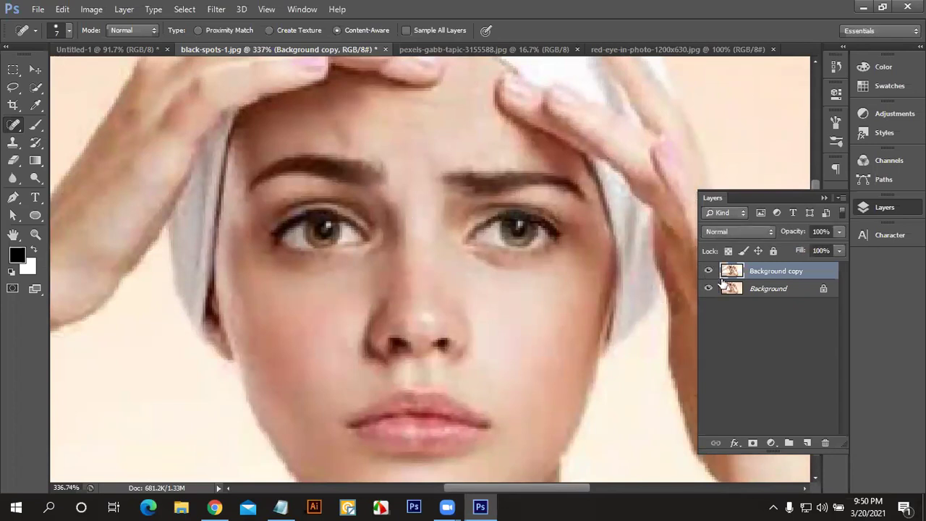
Step: Hide Background copy and try healing cheek and forehead spots on the original Background
left_click(709, 271)
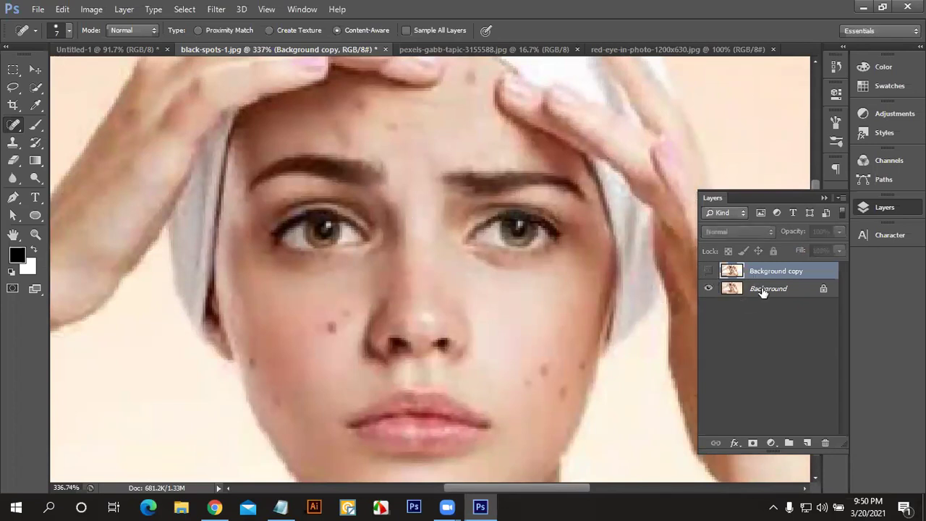
left_click(760, 290)
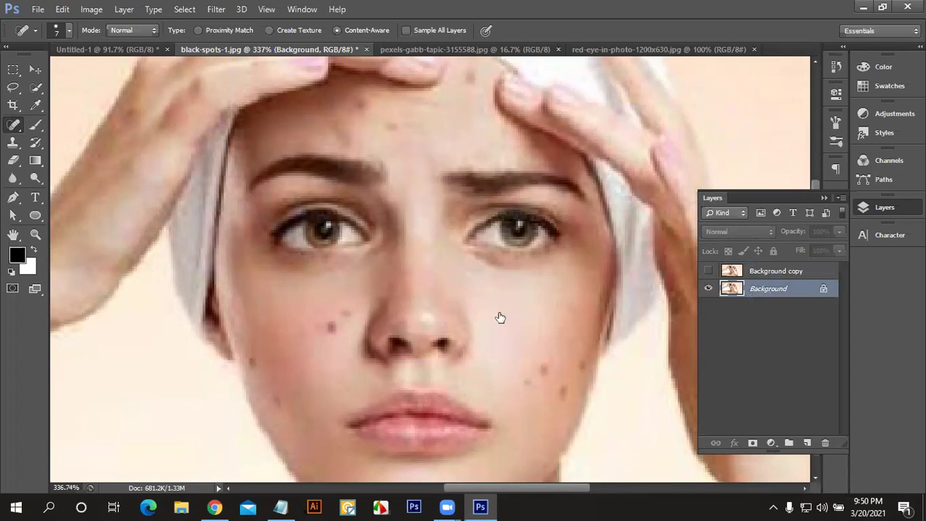
left_click(332, 327)
scroll(422, 275, "down", 1)
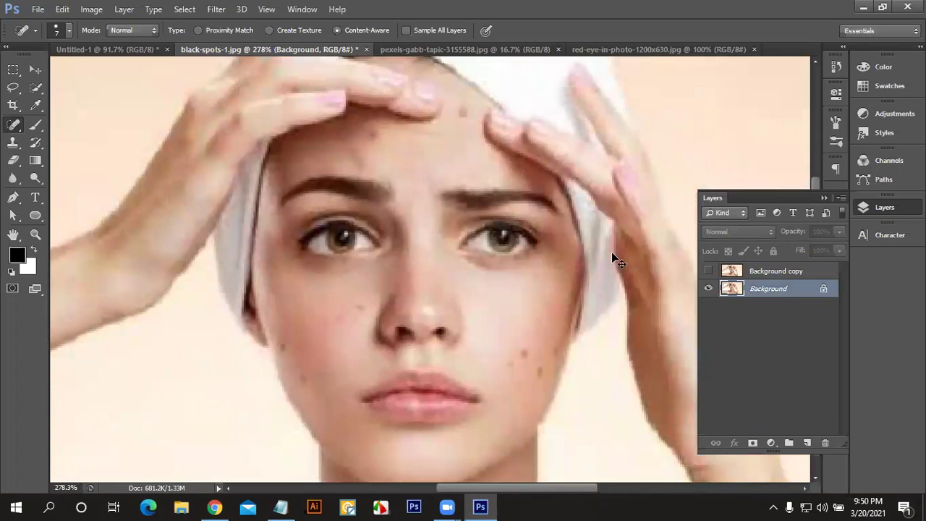
scroll(540, 253, "down", 1)
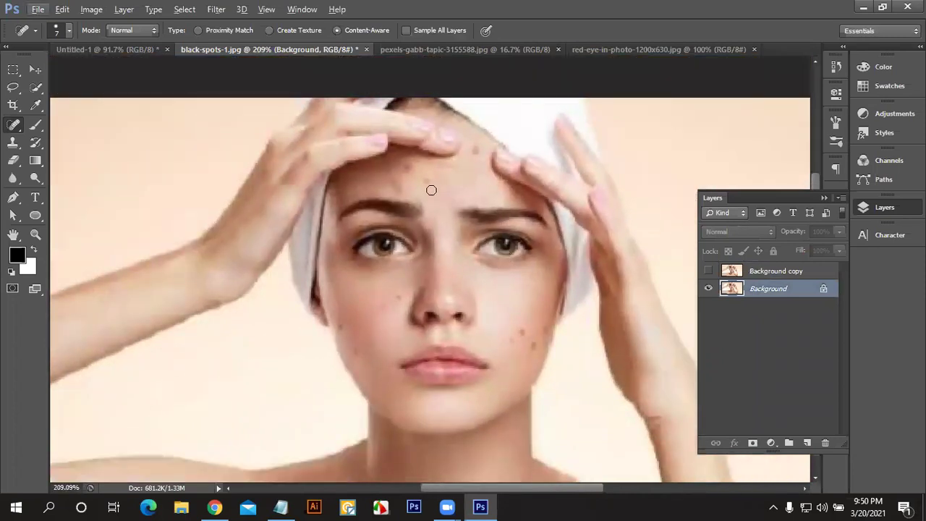
left_click(475, 148)
left_click_drag(433, 186, 401, 165)
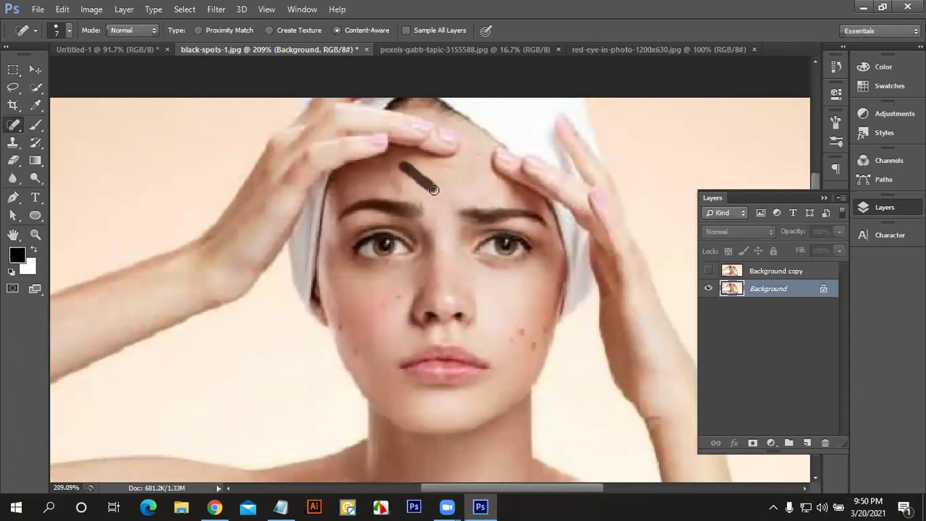
Step: Undo the test strokes, compare against the copy, then remove the Background copy layer
key("ctrl+alt+z")
key("ctrl+alt+z")
key("ctrl+shift+z")
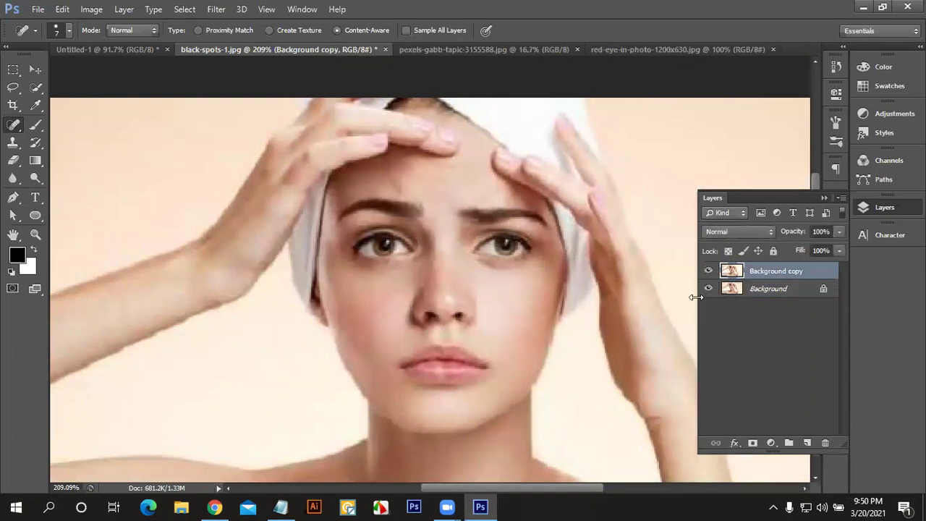
left_click(710, 271)
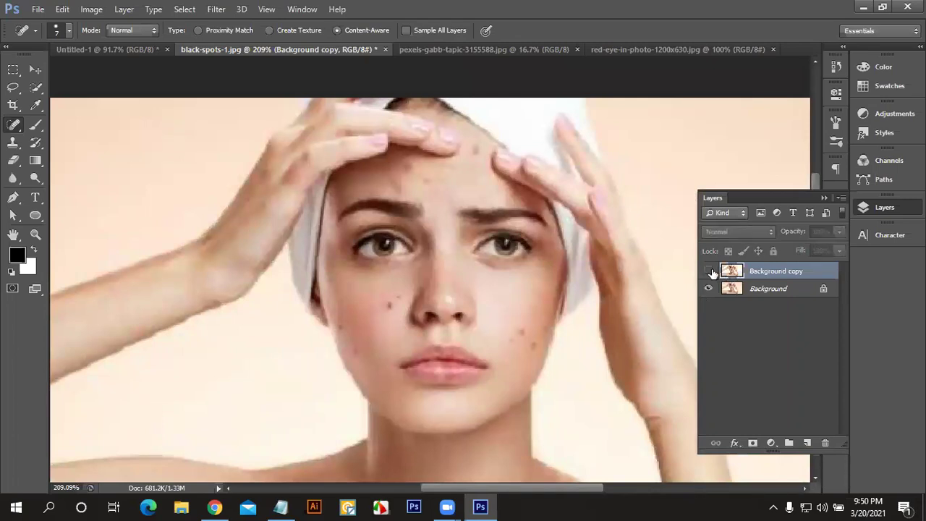
left_click(710, 271)
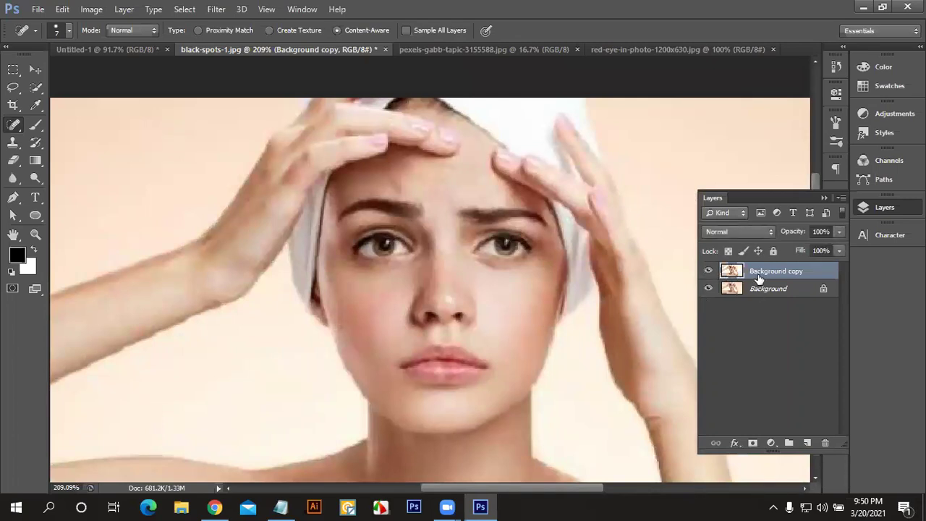
key("ctrl+z")
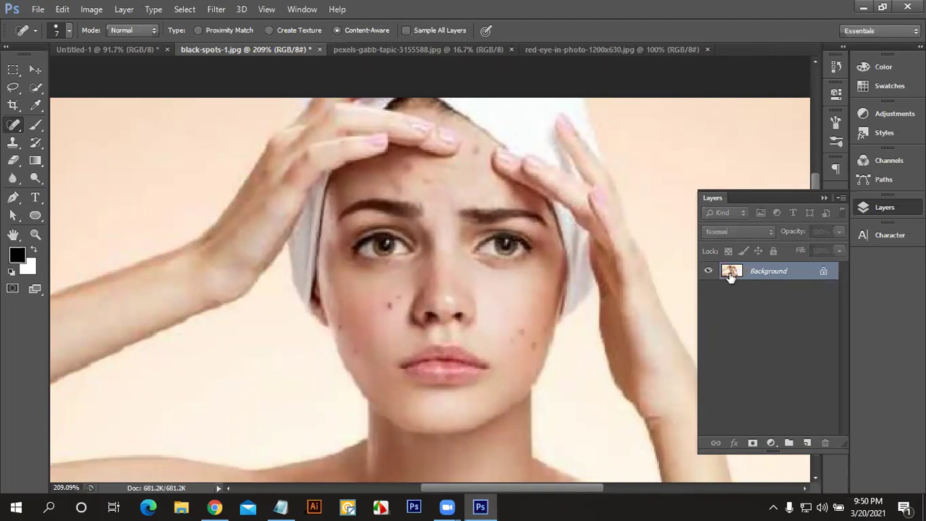
Step: Choose the Healing Brush Tool at 10 px and dismiss its missing-source warning
right_click(13, 125)
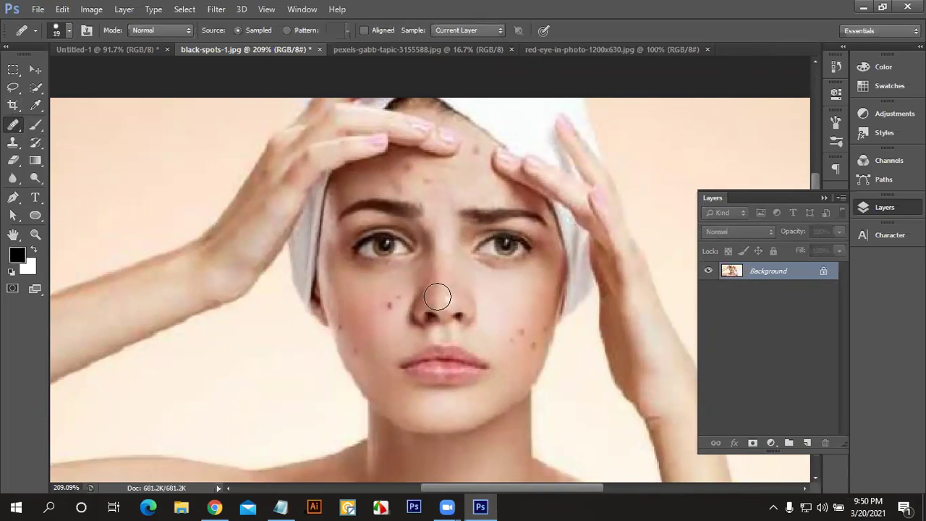
left_click(396, 299)
left_click(381, 302)
key("bracketleft")
left_click(388, 306)
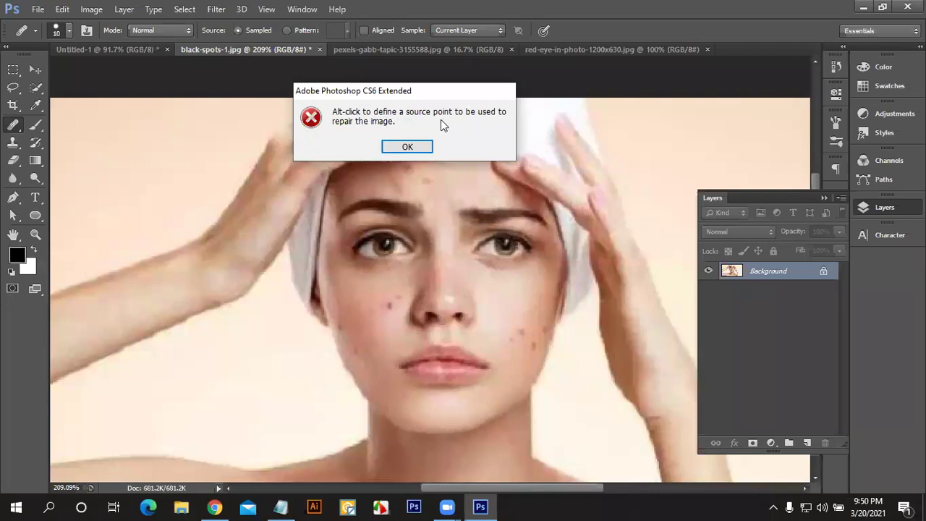
left_click(396, 144)
left_click(401, 147)
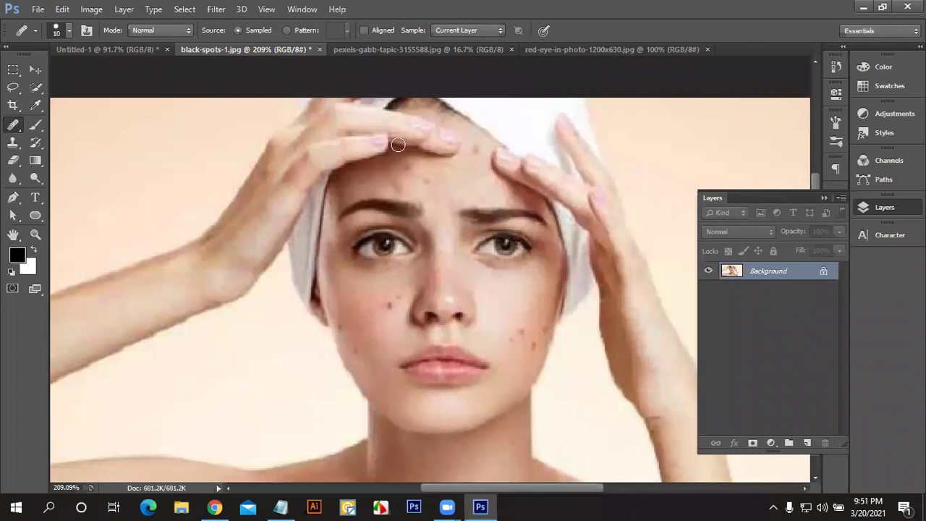
Step: Zoom in, sample clean skin, and heal the dark spots beside the nose with a slightly smaller brush
scroll(453, 297, "up", 1)
scroll(427, 301, "up", 1)
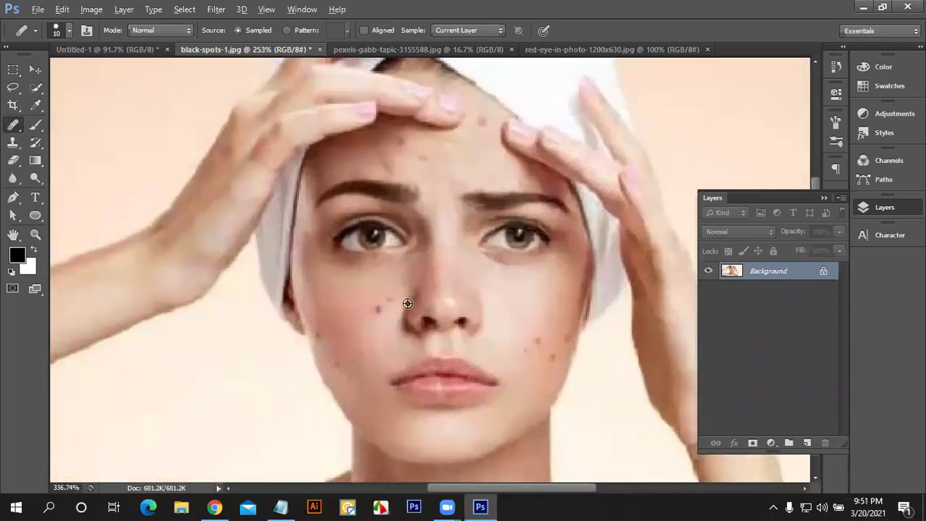
scroll(401, 313, "up", 2)
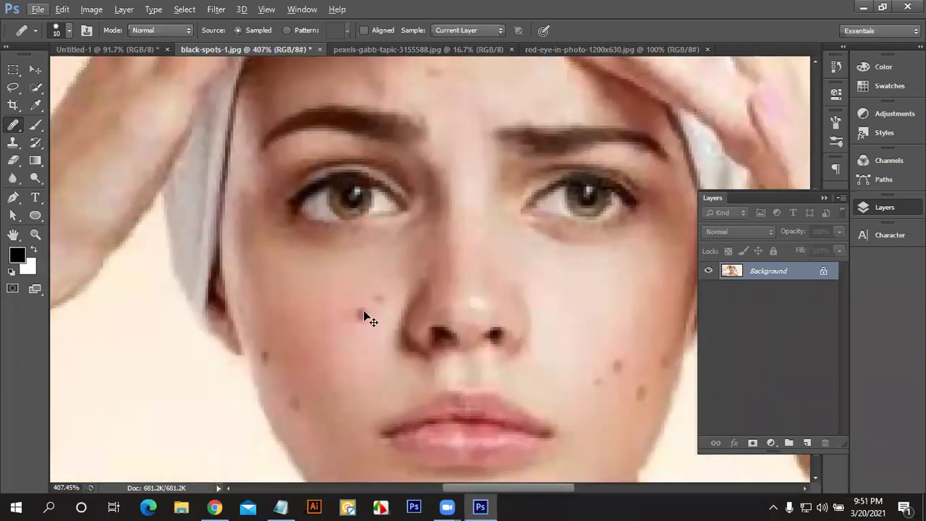
left_click(361, 315, "alt")
left_click(353, 314)
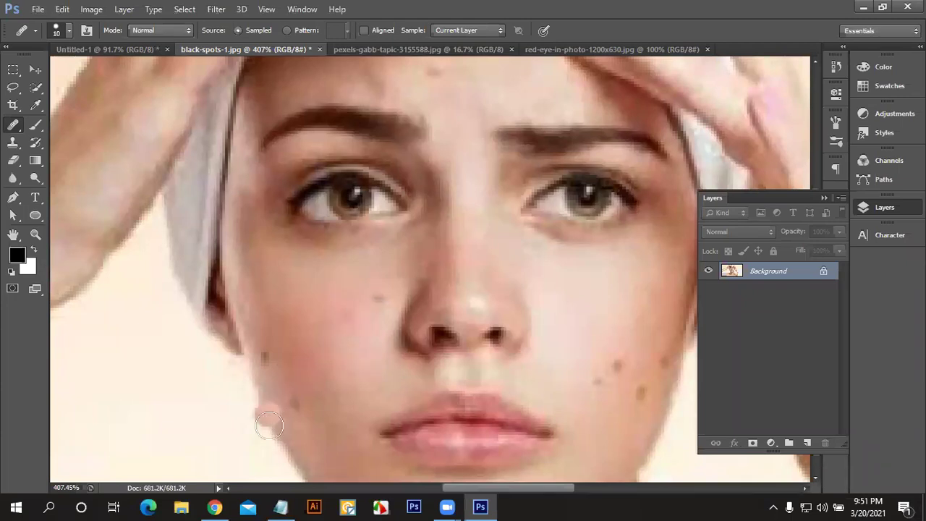
left_click(376, 299)
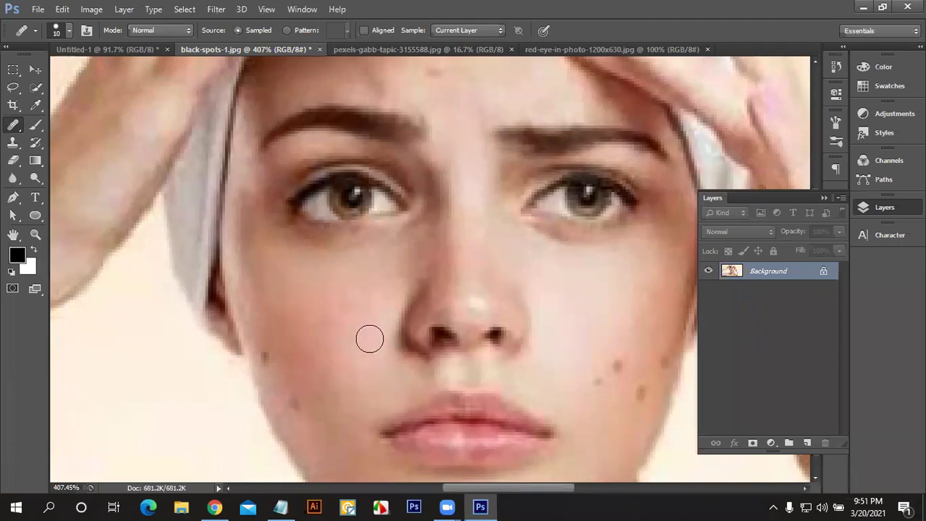
scroll(435, 372, "down", 1)
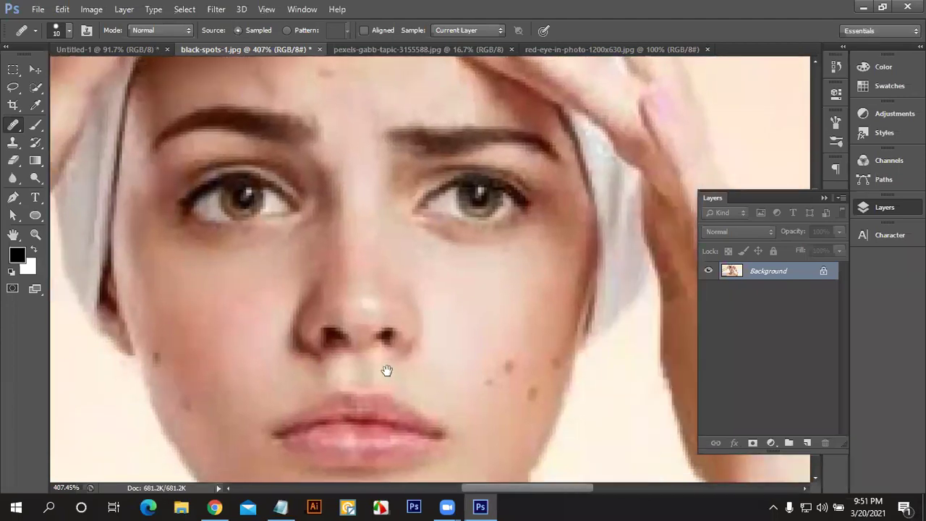
scroll(390, 362, "up", 1)
left_click_drag(364, 335, 346, 313)
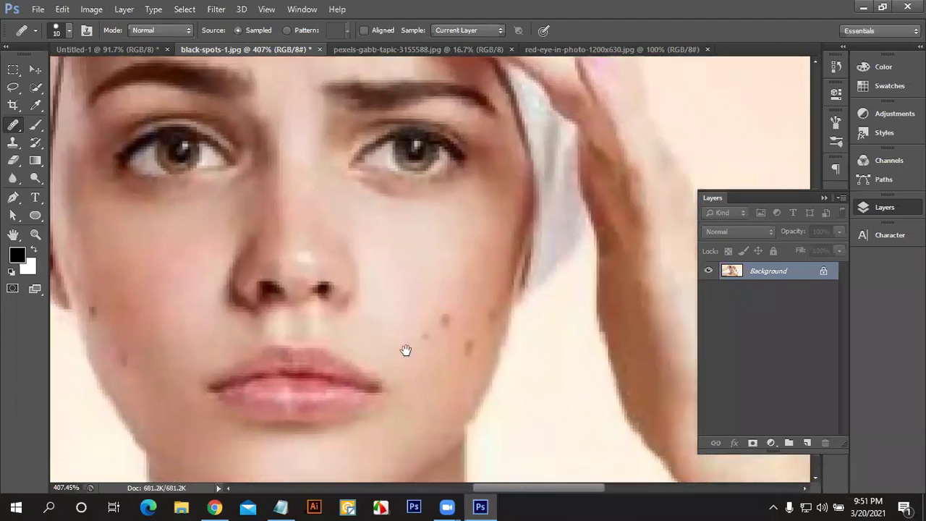
key("bracketleft")
left_click(455, 304)
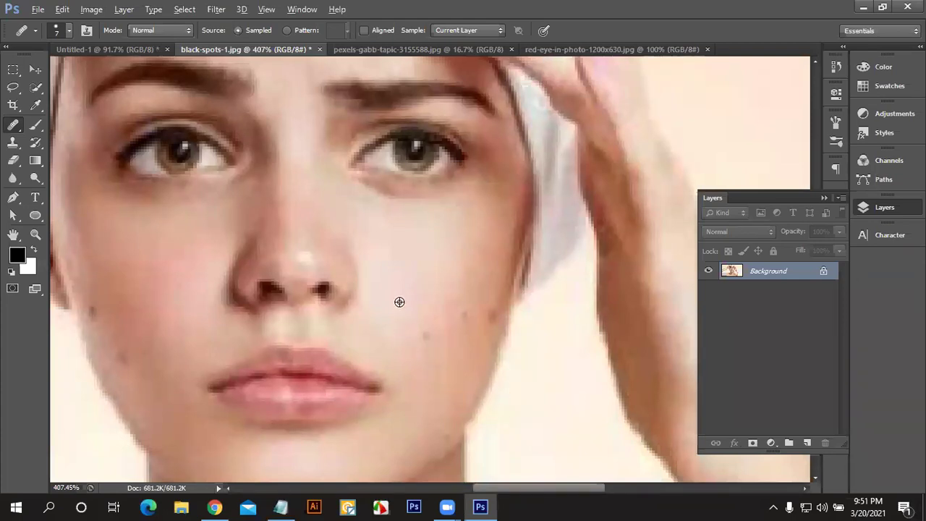
Step: Heal seven small dark spots across the right cheek and near the chin
left_click(426, 336)
left_click(434, 372)
left_click(465, 316)
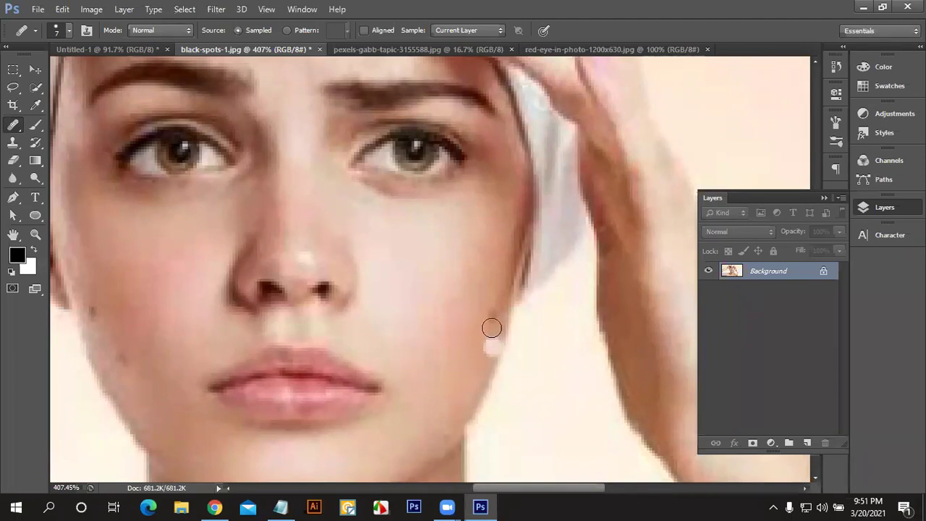
left_click(492, 311)
left_click(474, 353)
left_click(475, 336)
left_click(443, 325)
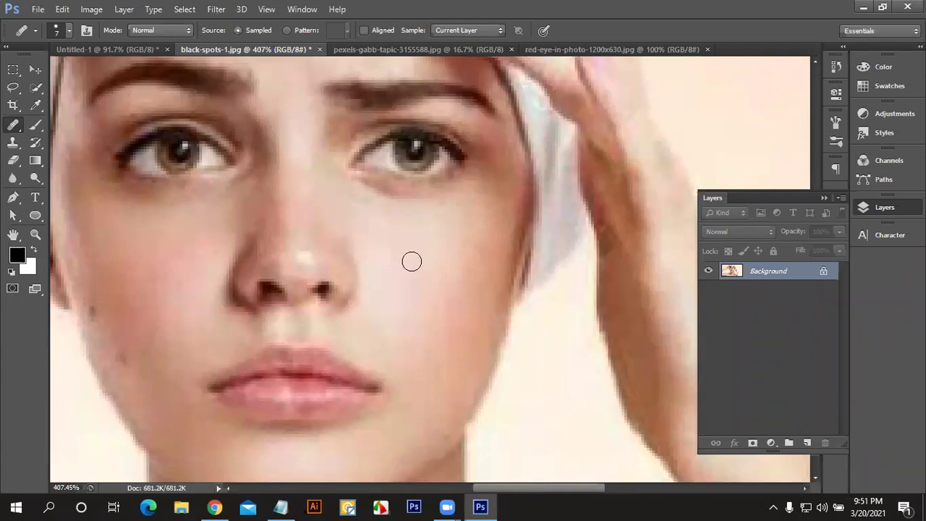
Step: Sample clean forehead skin and heal the spot above the eye
scroll(392, 256, "up", 3)
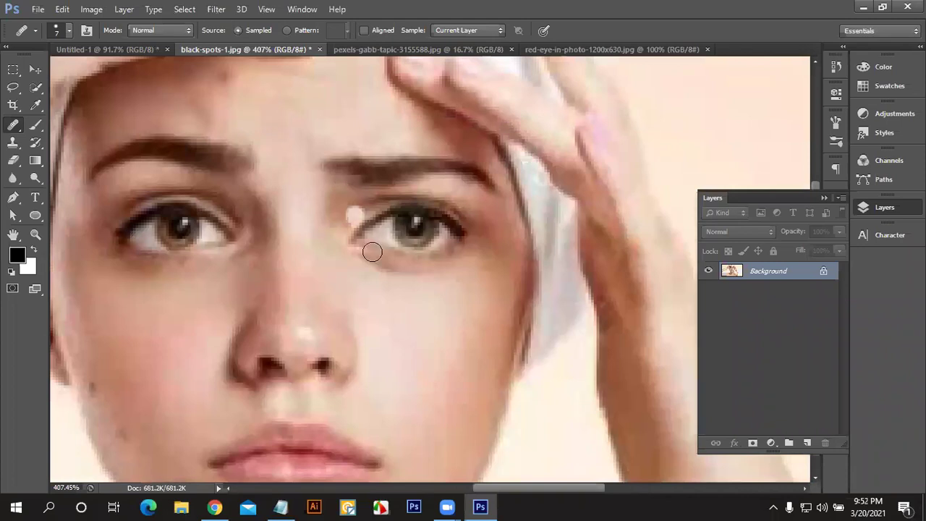
scroll(340, 254, "up", 2)
scroll(340, 255, "up", 2)
left_click(362, 133)
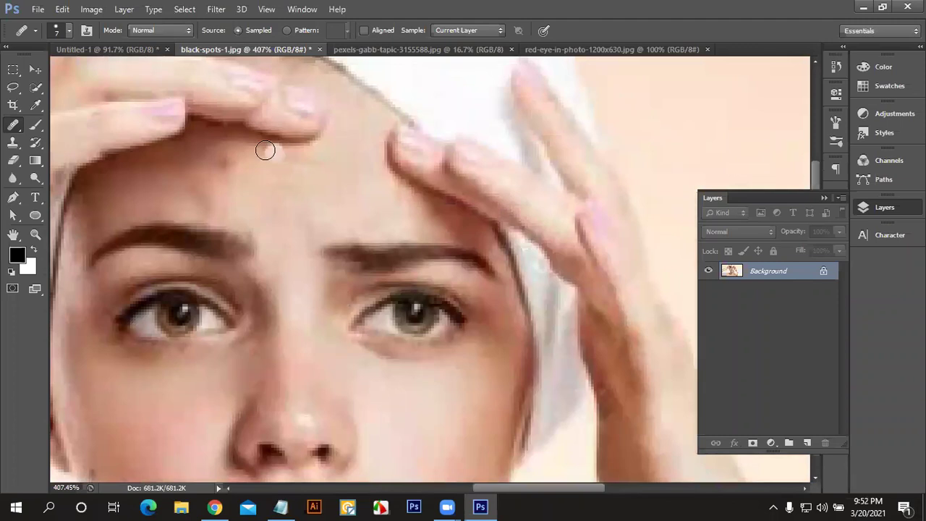
left_click(208, 266)
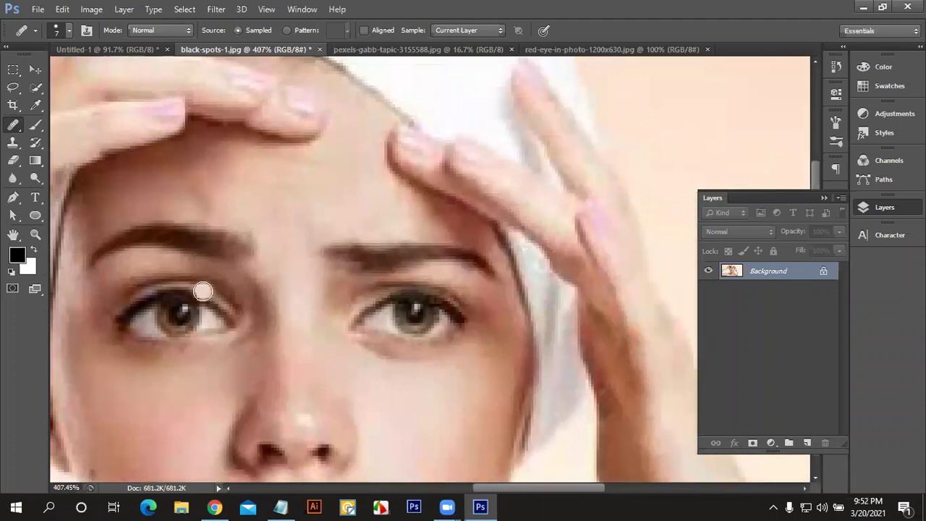
scroll(202, 292, "down", 2)
scroll(202, 295, "down", 2)
scroll(203, 297, "down", 2)
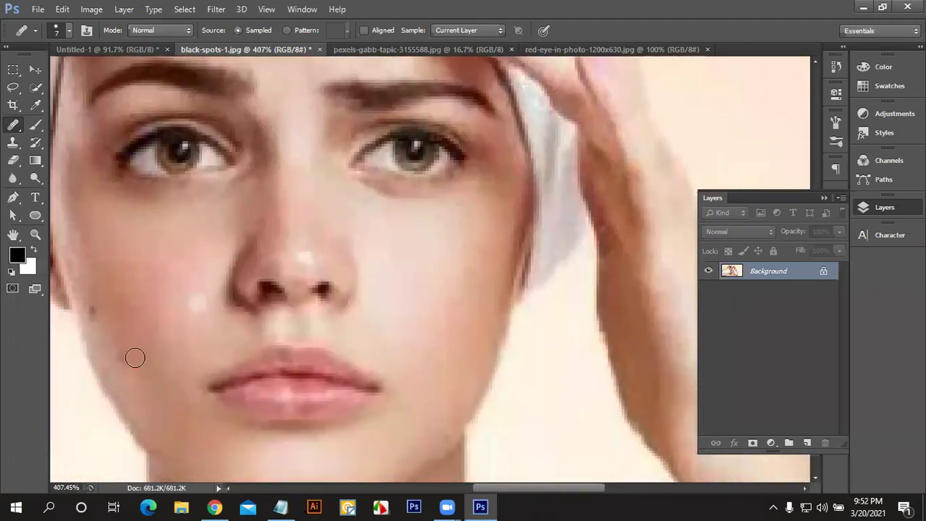
Step: Resample cheek skin, heal the left cheek spot and blend its edge, then zoom out
left_click(153, 310, "alt")
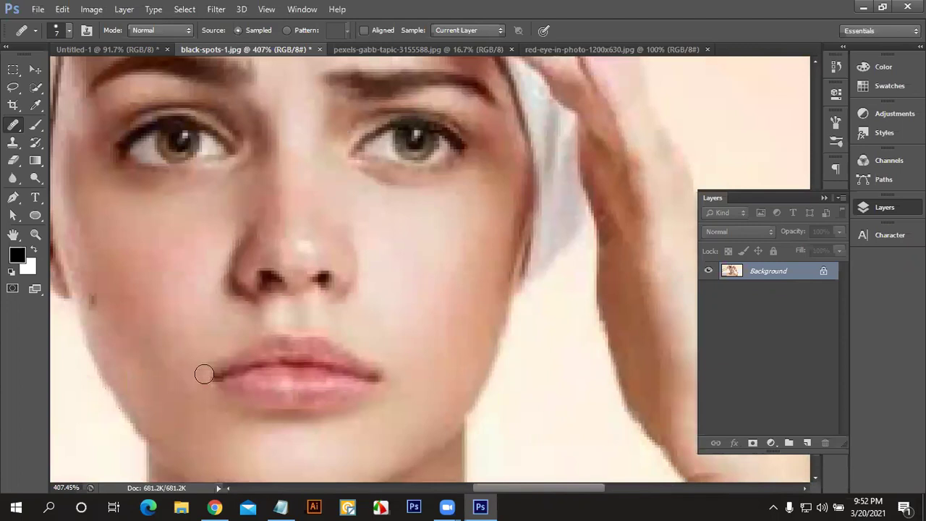
left_click(105, 296)
left_click(111, 299)
left_click_drag(90, 297, 74, 391)
scroll(162, 320, "down", 2)
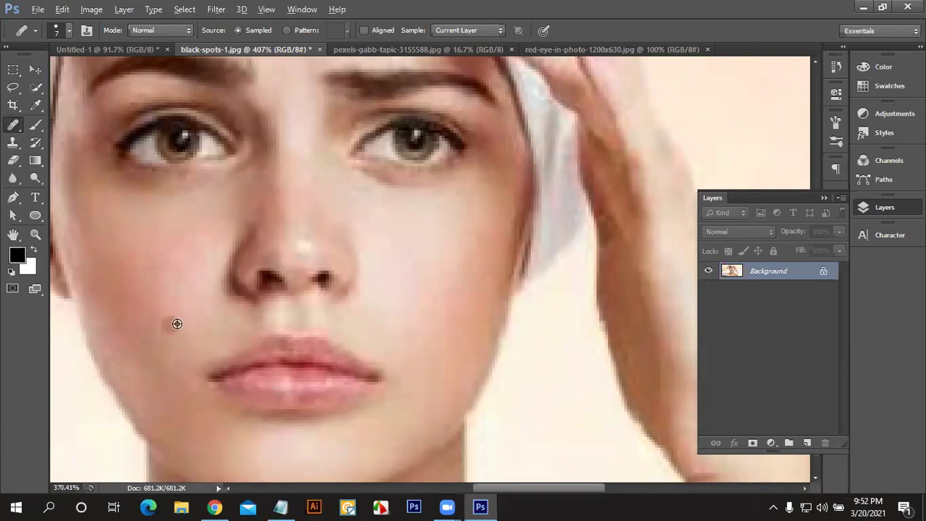
scroll(173, 325, "down", 3)
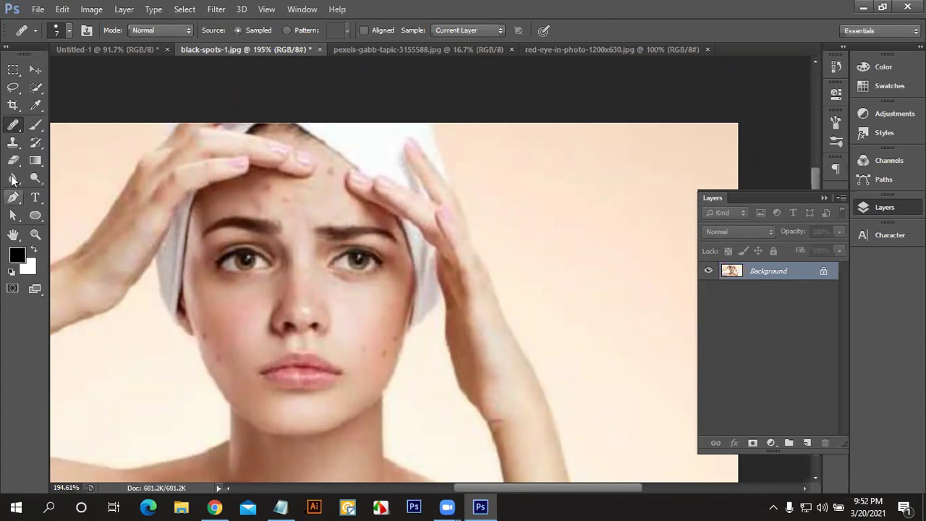
left_click(12, 144)
right_click(10, 146)
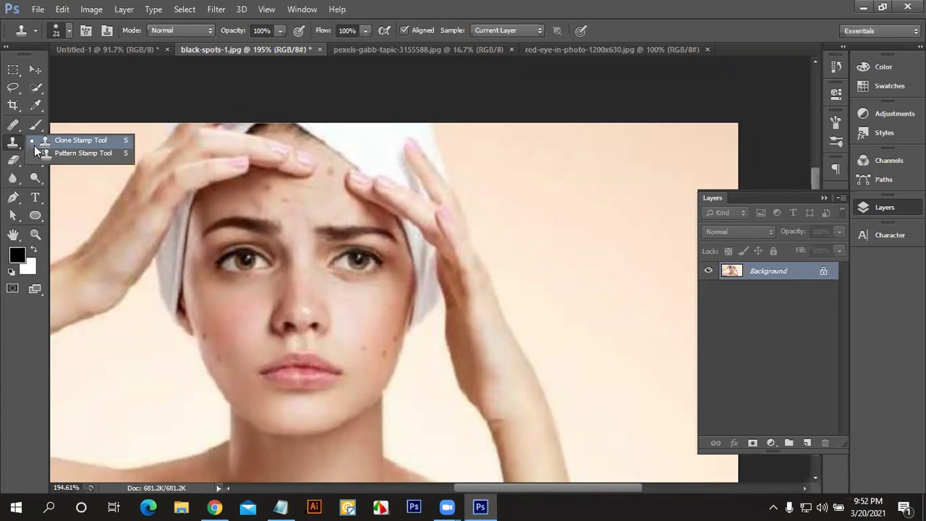
left_click(49, 145)
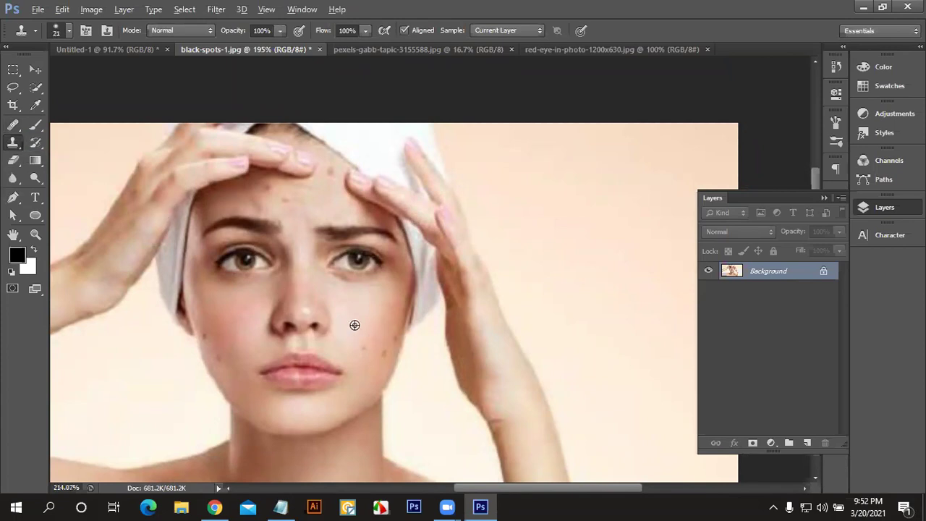
scroll(389, 355, "up", 3, "alt")
scroll(389, 355, "up", 2, "alt")
scroll(410, 358, "down", 1)
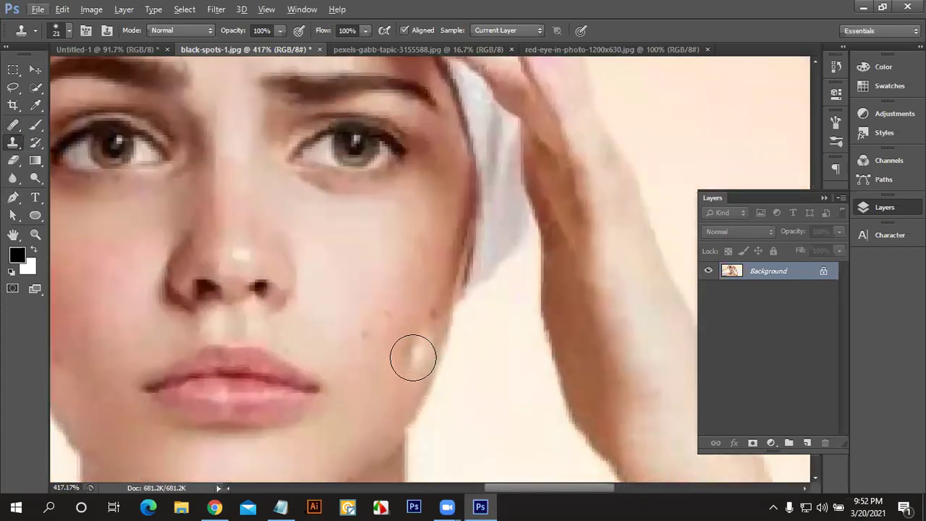
scroll(413, 356, "down", 1)
left_click_drag(764, 281, 807, 442)
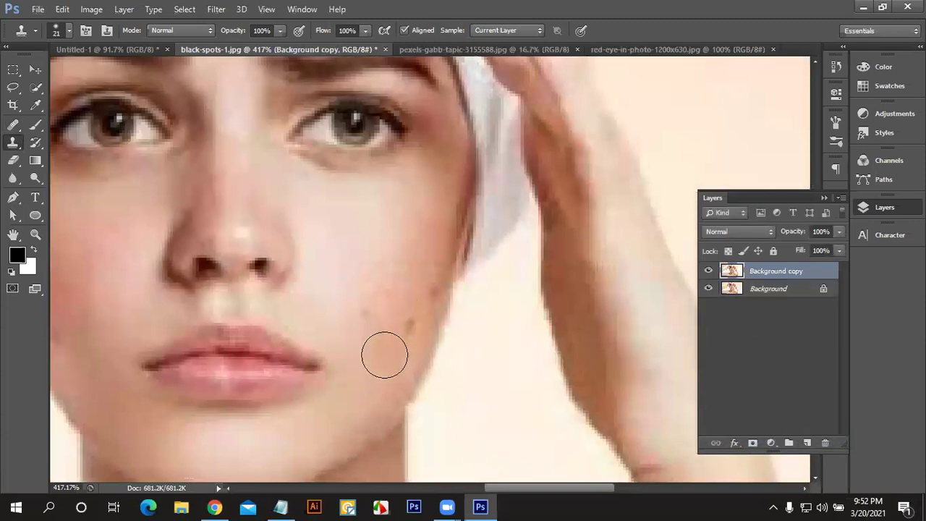
key("bracketleft")
key("bracketleft")
key("bracketleft")
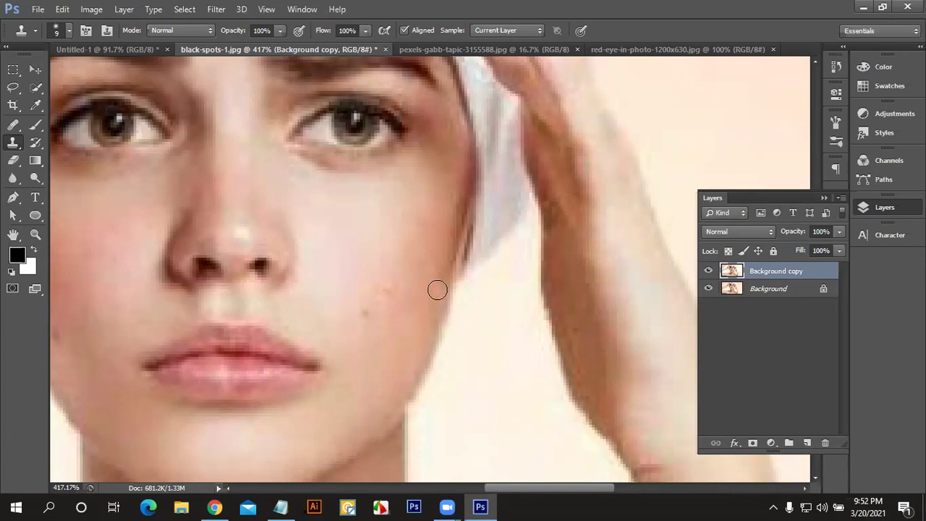
left_click_drag(296, 241, 393, 444)
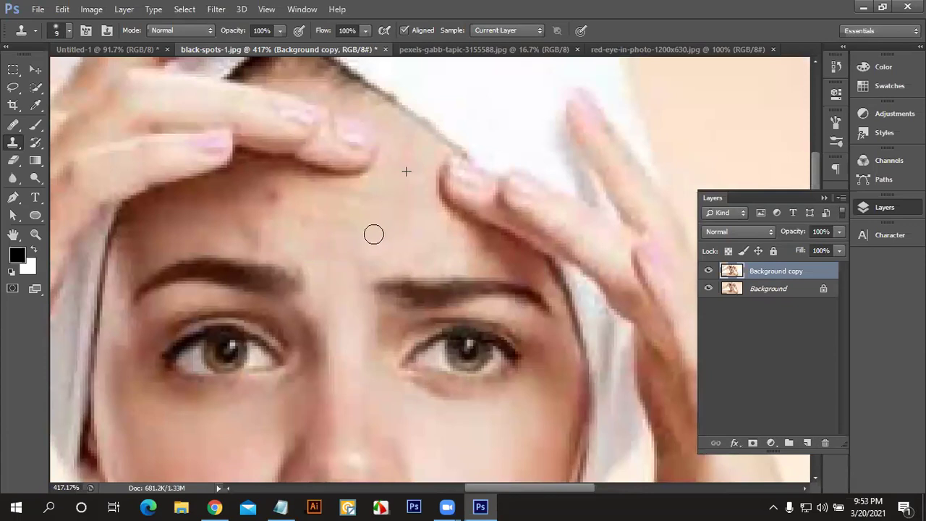
scroll(372, 275, "down", 3)
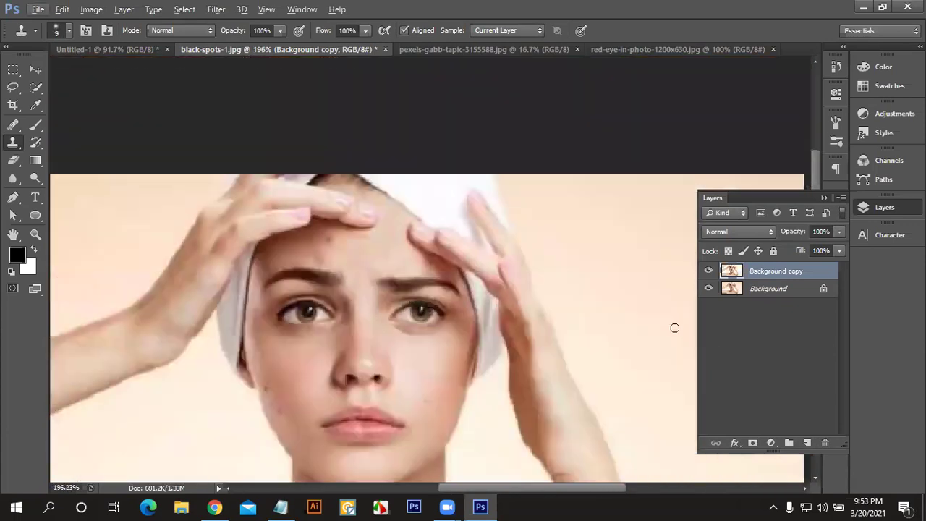
key("ctrl+z")
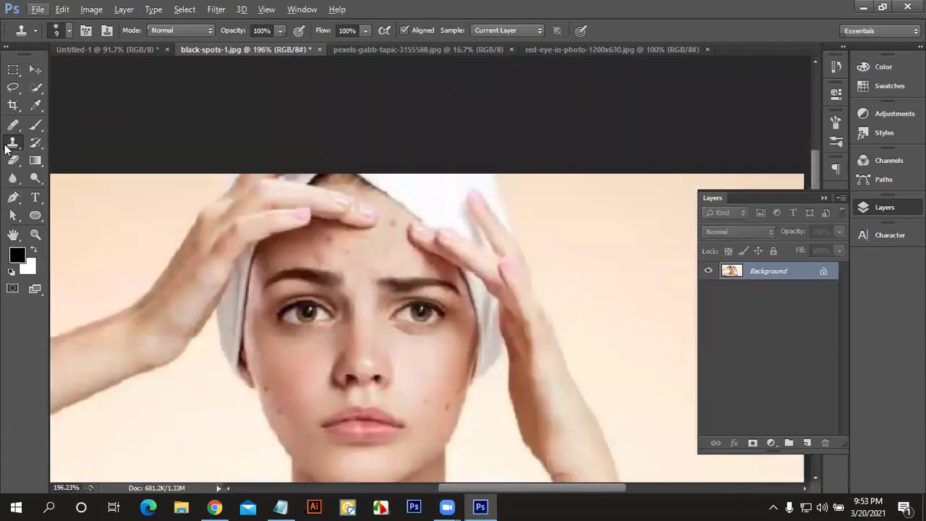
Step: Switch to the Patch Tool from the healing tool group
right_click(7, 145)
left_click(11, 127)
right_click(10, 133)
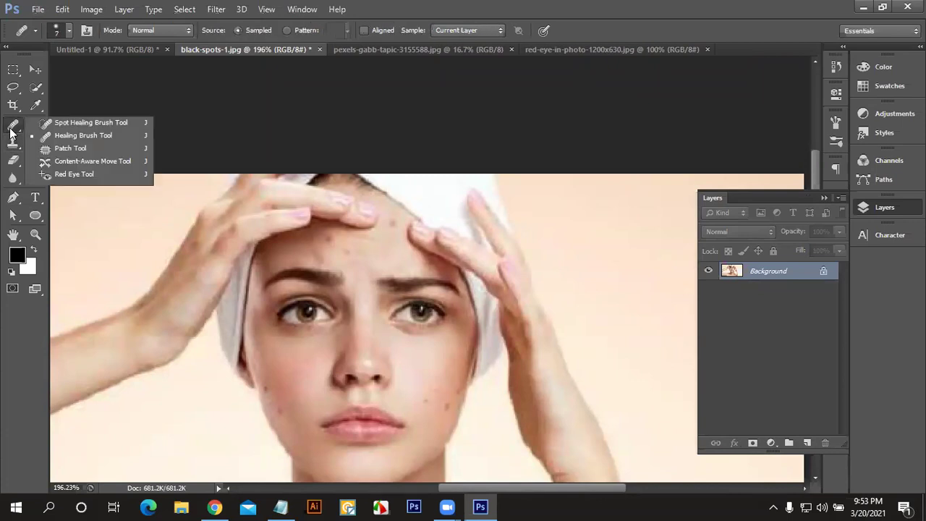
left_click(69, 149)
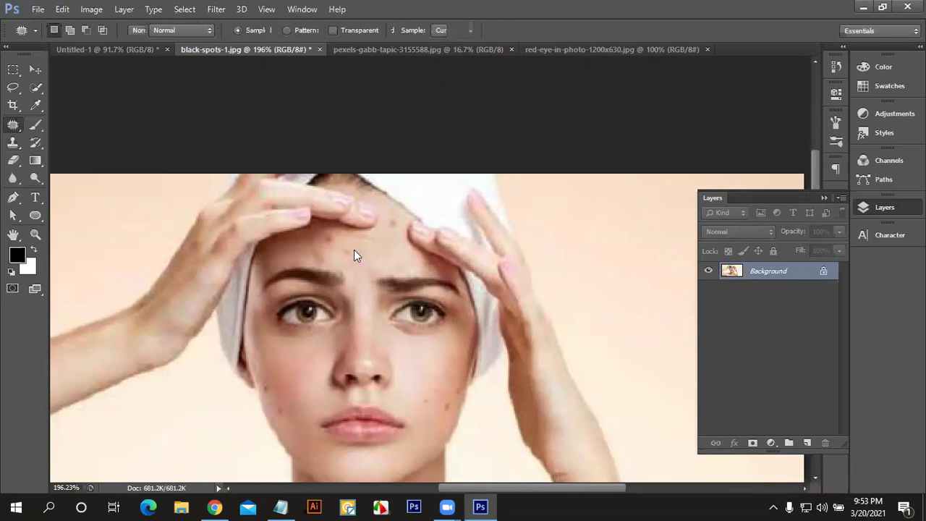
scroll(382, 297, "up", 2)
scroll(340, 254, "up", 2)
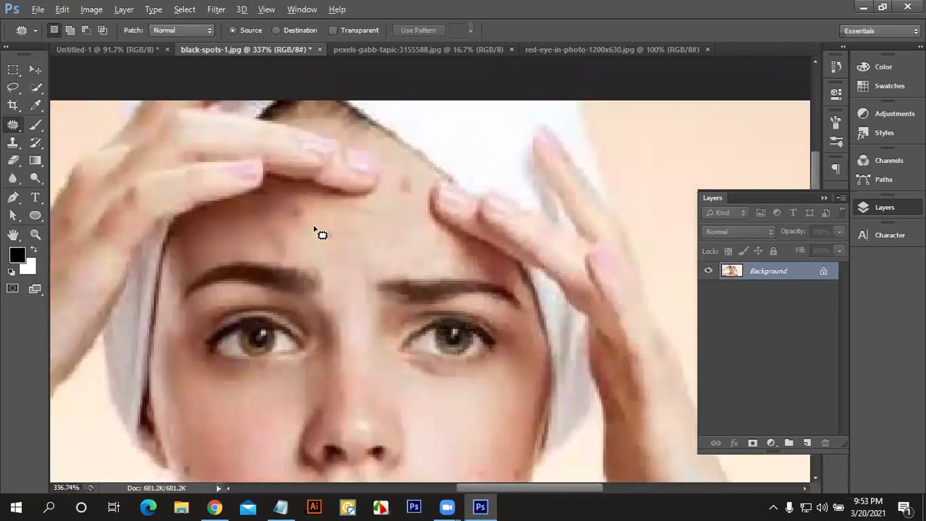
scroll(314, 225, "up", 3)
scroll(316, 221, "down", 1)
scroll(316, 221, "down", 1)
Step: Attempt a first forehead patch, then cancel an accidental JPEG save
mouse_move(316, 214)
left_mouse_down()
mouse_move(325, 220)
mouse_move(317, 211)
left_mouse_up()
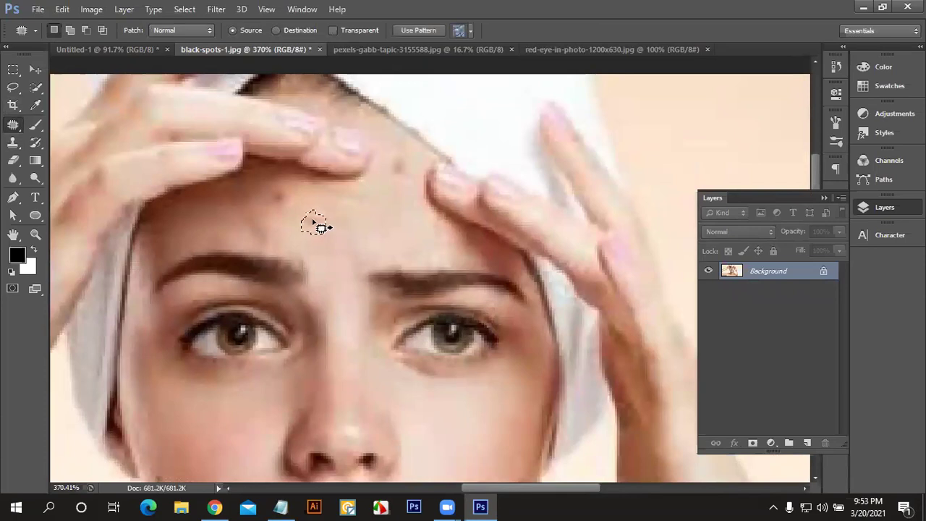
left_click_drag(334, 226, 347, 225)
key("ctrl+s")
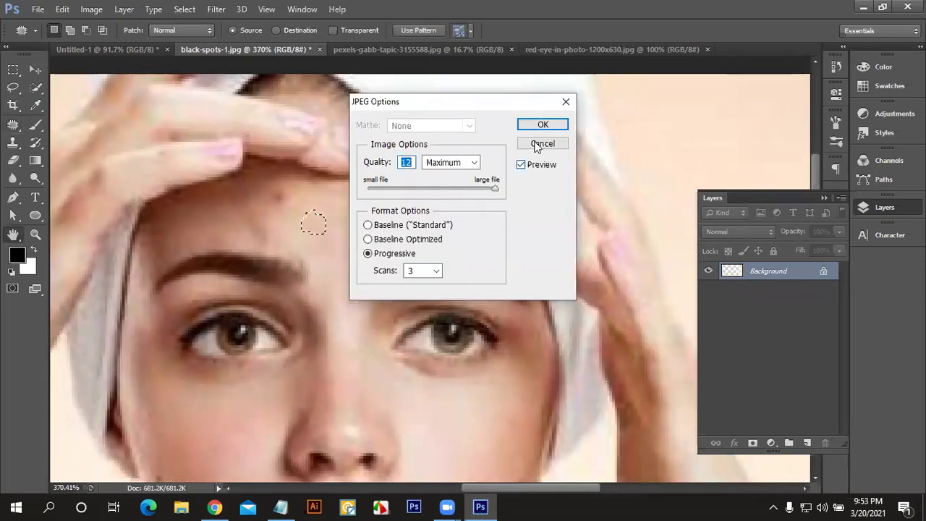
left_click(539, 145)
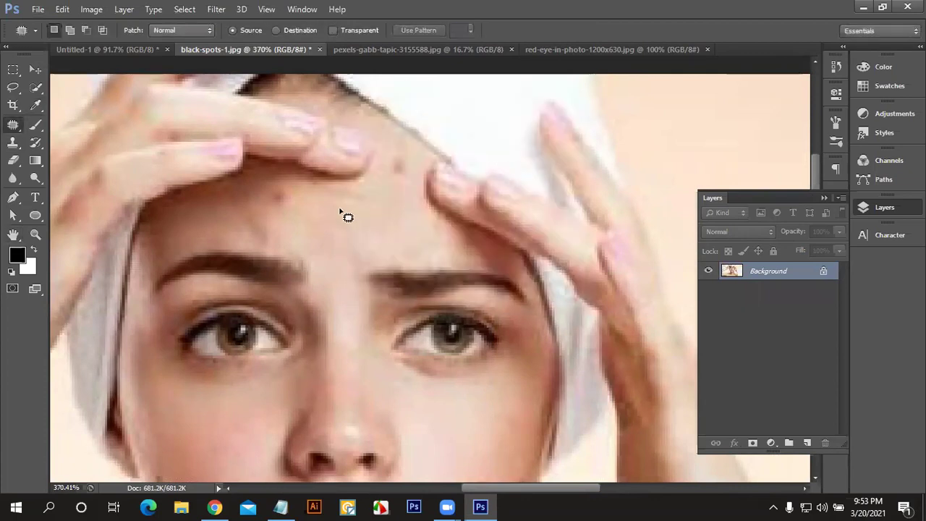
Step: Patch two forehead spots onto nearby clean skin and deselect
mouse_move(403, 160)
left_mouse_down()
mouse_move(420, 176)
mouse_move(409, 167)
left_mouse_up()
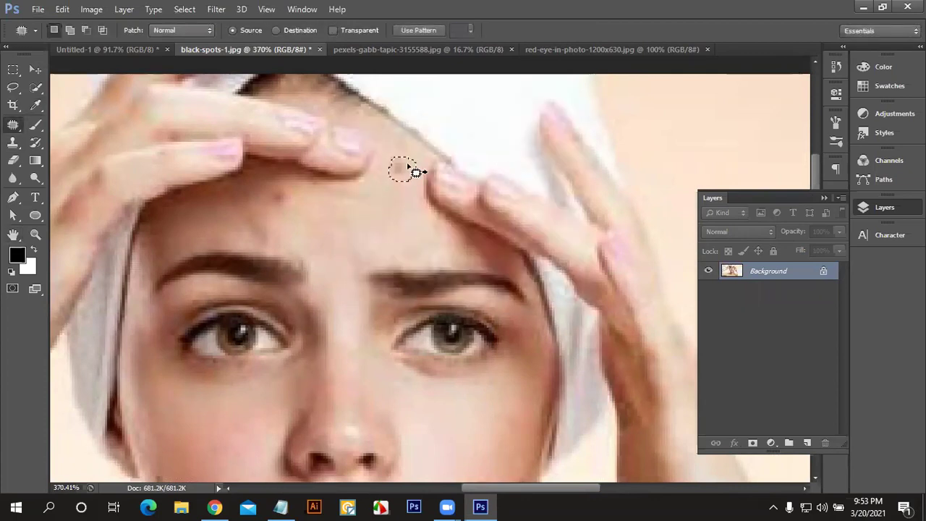
left_click_drag(385, 233, 387, 235)
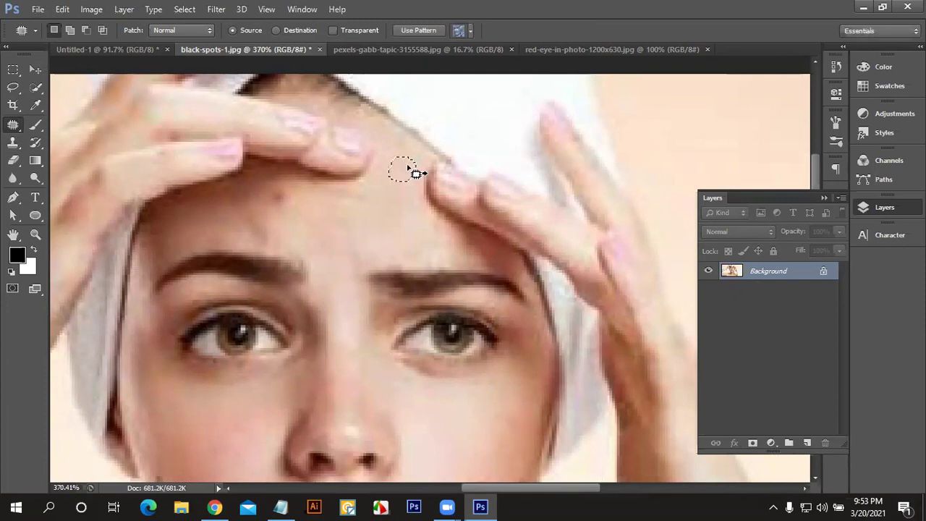
key("ctrl+d")
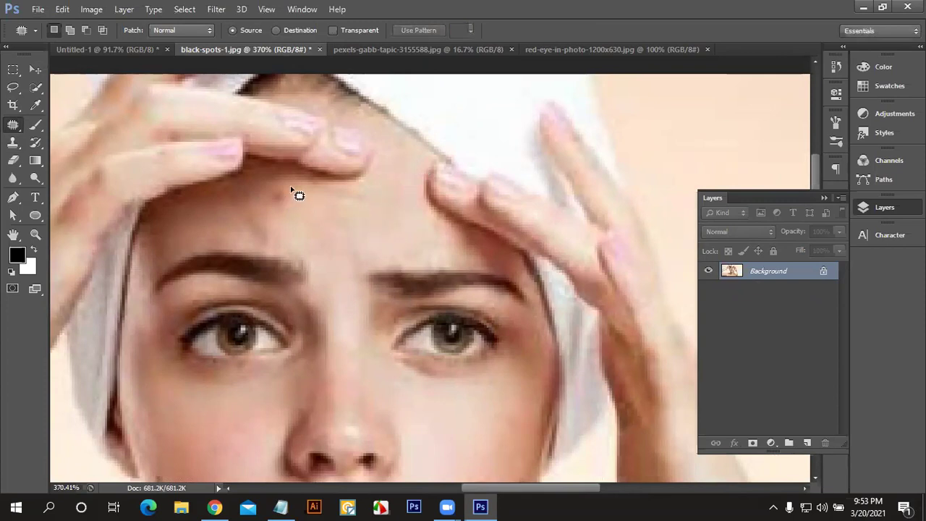
mouse_move(291, 188)
left_mouse_down()
mouse_move(304, 212)
mouse_move(329, 218)
left_mouse_up()
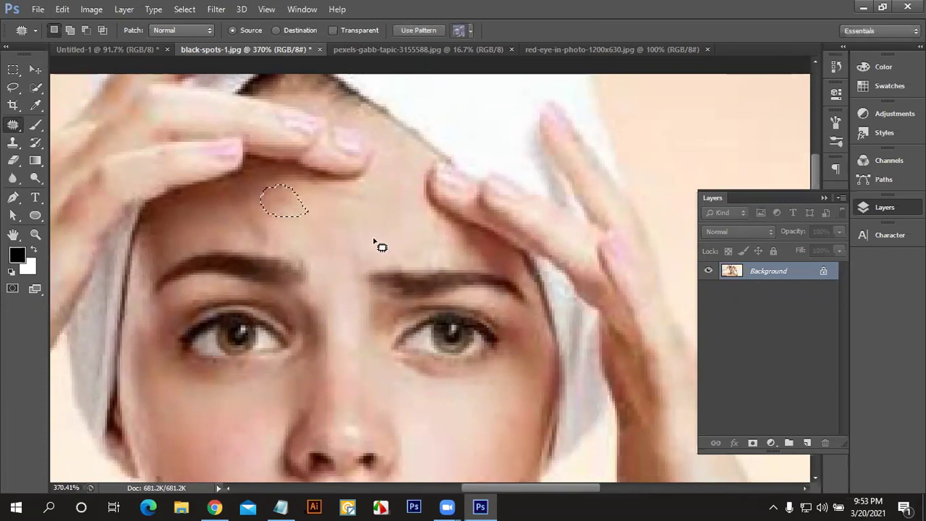
scroll(378, 261, "down", 2)
scroll(373, 269, "down", 2)
scroll(347, 289, "down", 1)
Step: Patch the left cheek spot and the spots beside the nose on the right cheek
key("ctrl+d")
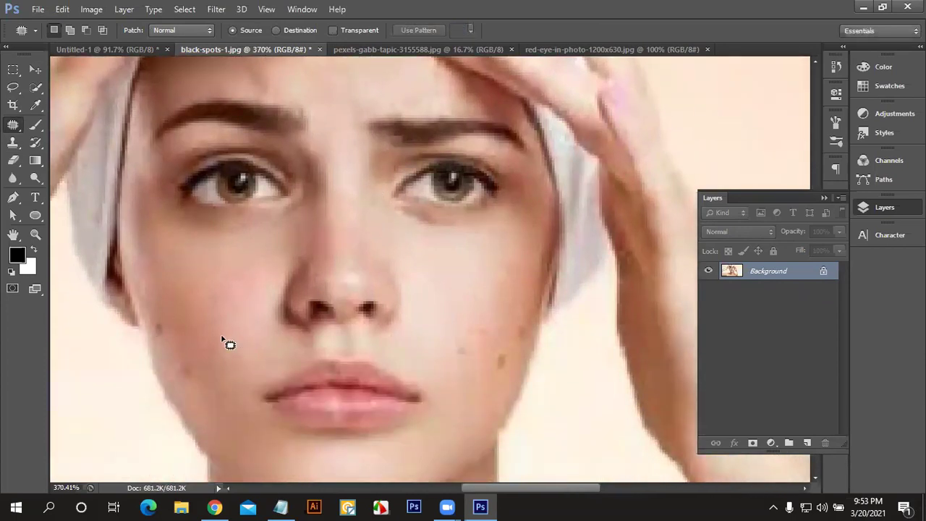
scroll(224, 340, "down", 1)
mouse_move(160, 309)
left_mouse_down()
mouse_move(174, 304)
mouse_move(150, 308)
left_mouse_up()
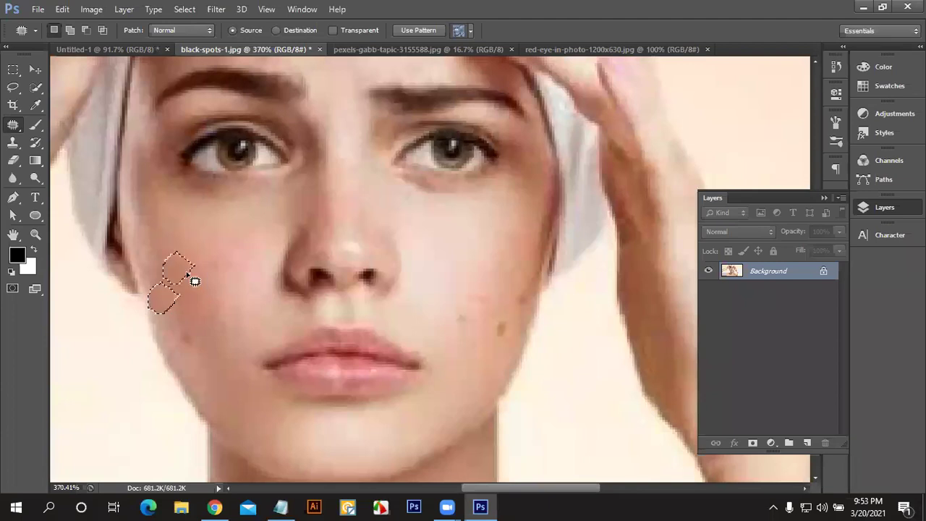
left_click(524, 327)
mouse_move(488, 340)
left_mouse_down()
mouse_move(519, 325)
mouse_move(500, 324)
mouse_move(516, 299)
mouse_move(461, 313)
left_mouse_up()
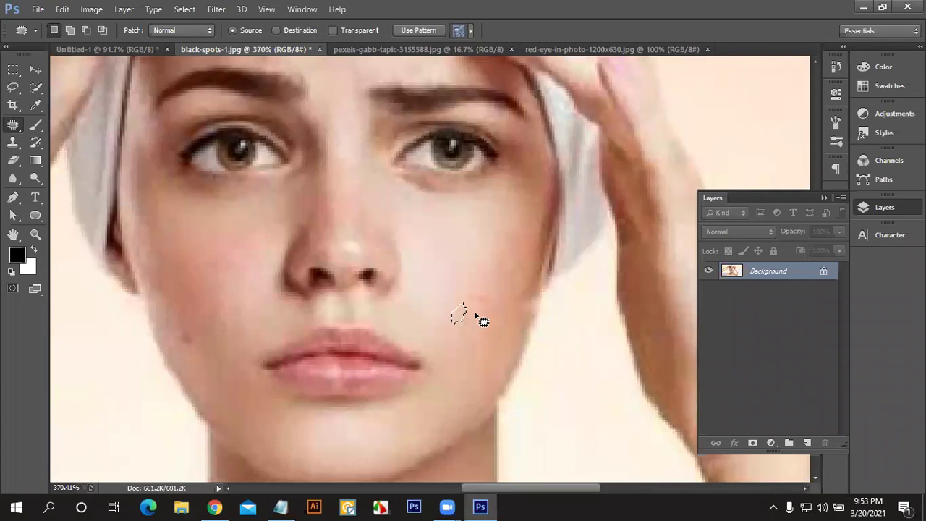
mouse_move(461, 314)
left_mouse_down()
mouse_move(471, 310)
mouse_move(450, 318)
left_mouse_up()
scroll(471, 323, "down", 2)
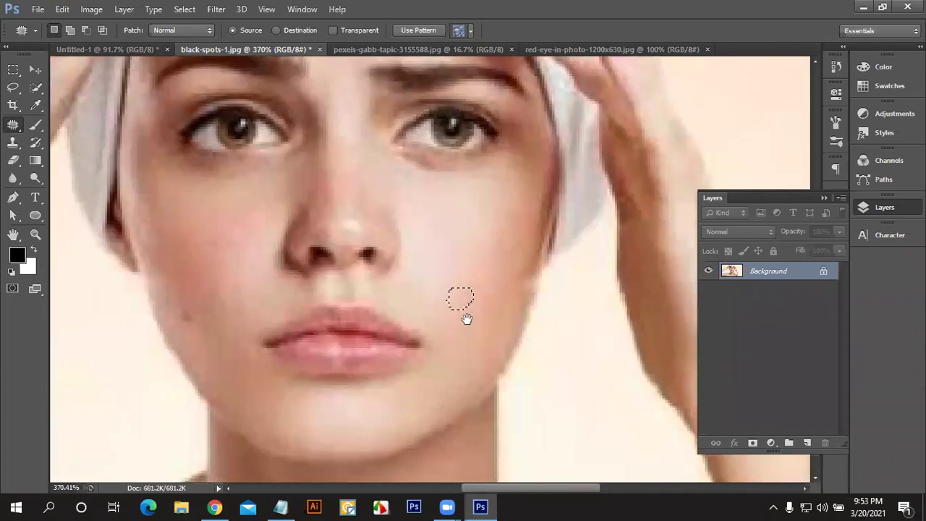
scroll(471, 325, "down", 3)
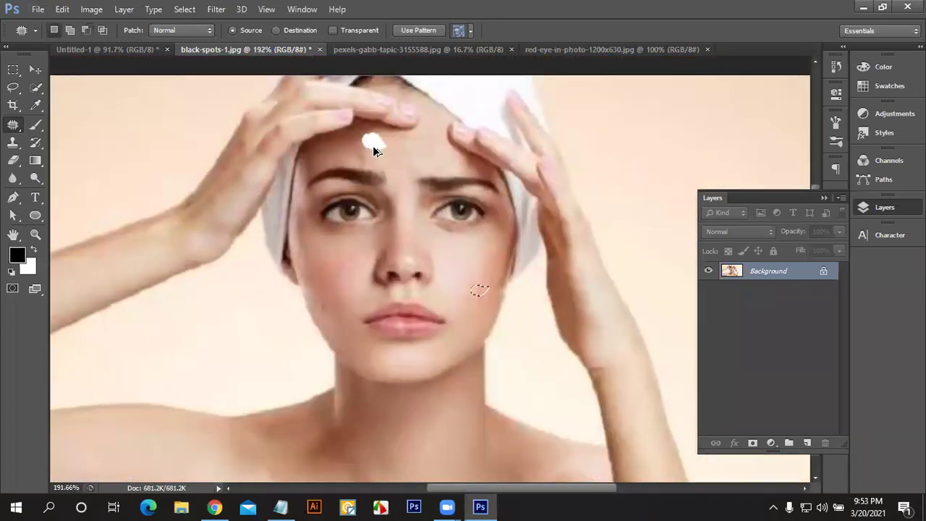
Step: Patch the white forehead blotch with adjacent skin and deselect
scroll(372, 143, "up", 1)
scroll(384, 203, "up", 5)
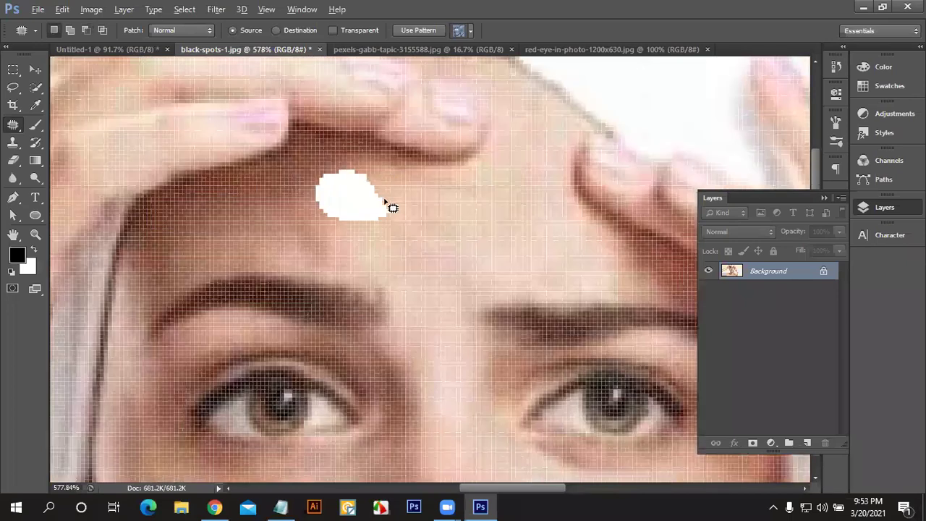
scroll(389, 226, "down", 1)
left_click_drag(444, 201, 436, 242)
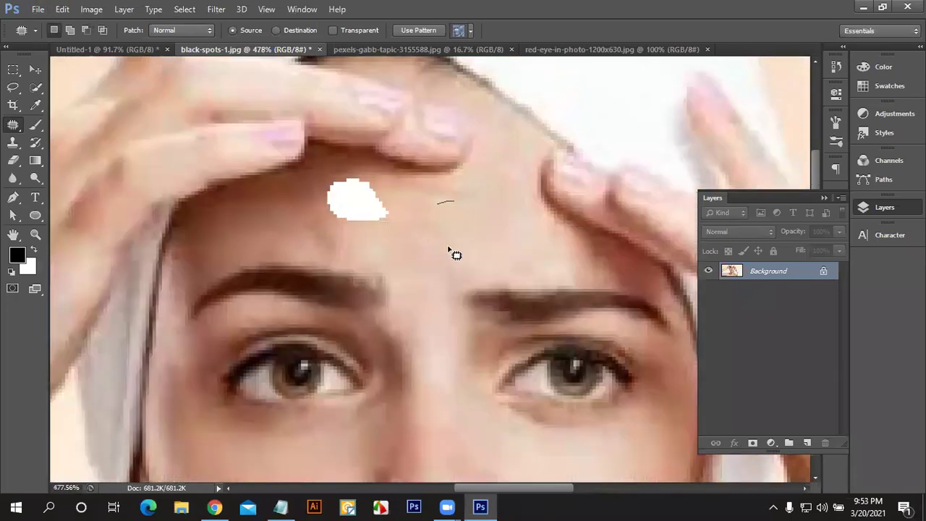
mouse_move(380, 183)
left_mouse_down()
mouse_move(394, 211)
mouse_move(445, 233)
left_mouse_up()
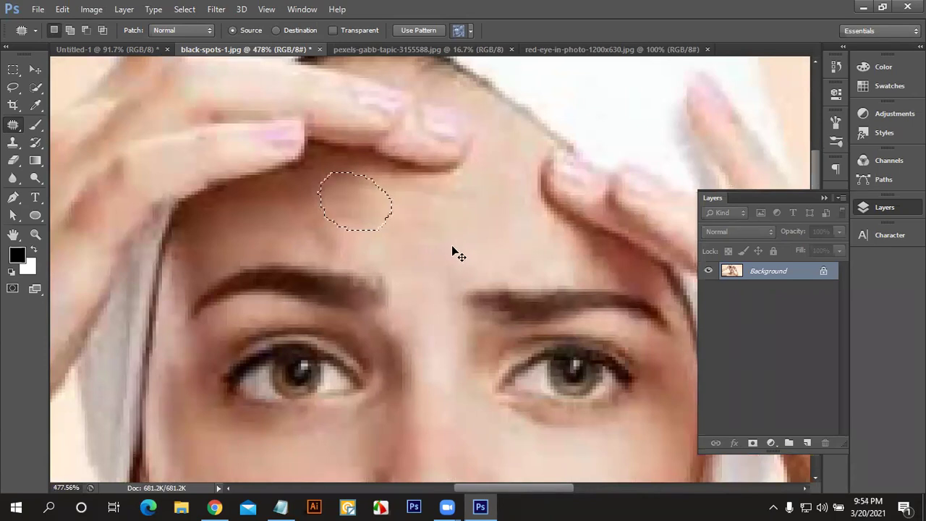
left_click(450, 242)
scroll(449, 241, "down", 2)
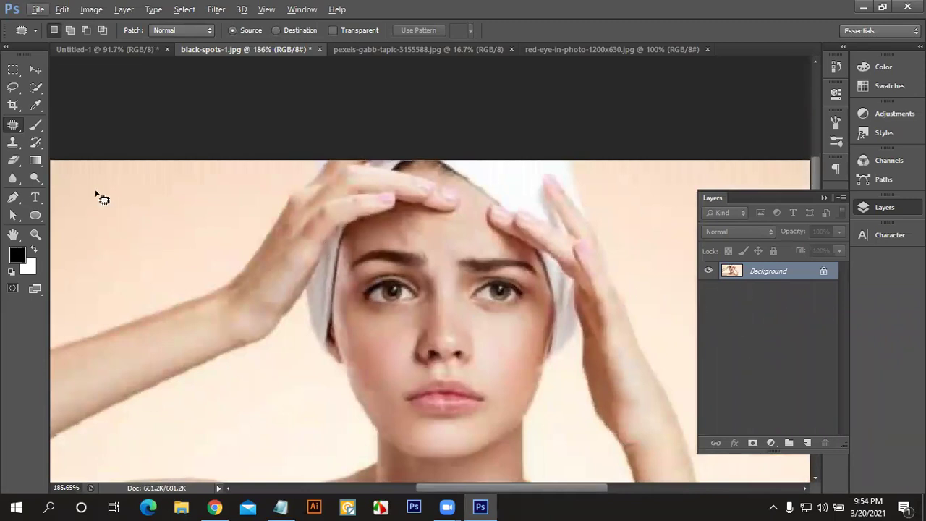
Step: Select the Red Eye Tool and zoom into the red-eye-in-photo-1200x630.jpg close-up
right_click(8, 128)
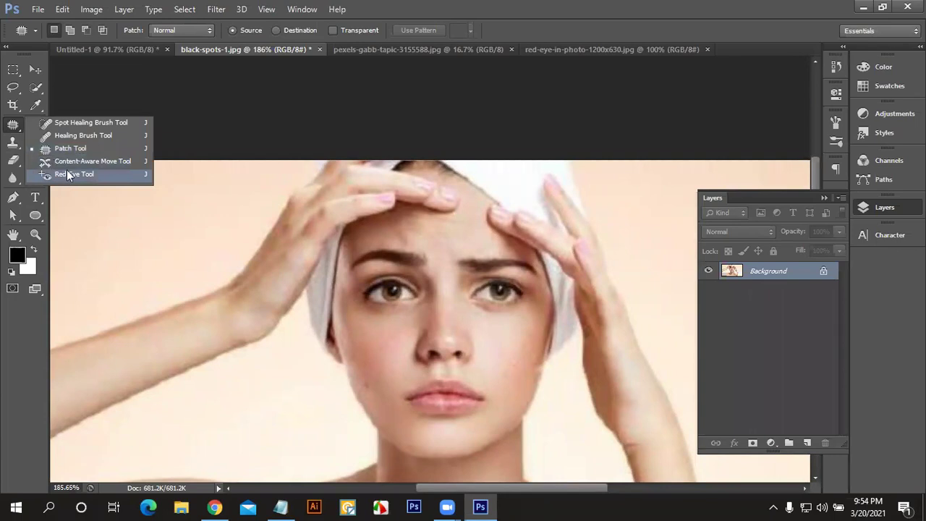
left_click(67, 163)
right_click(14, 128)
left_click(64, 176)
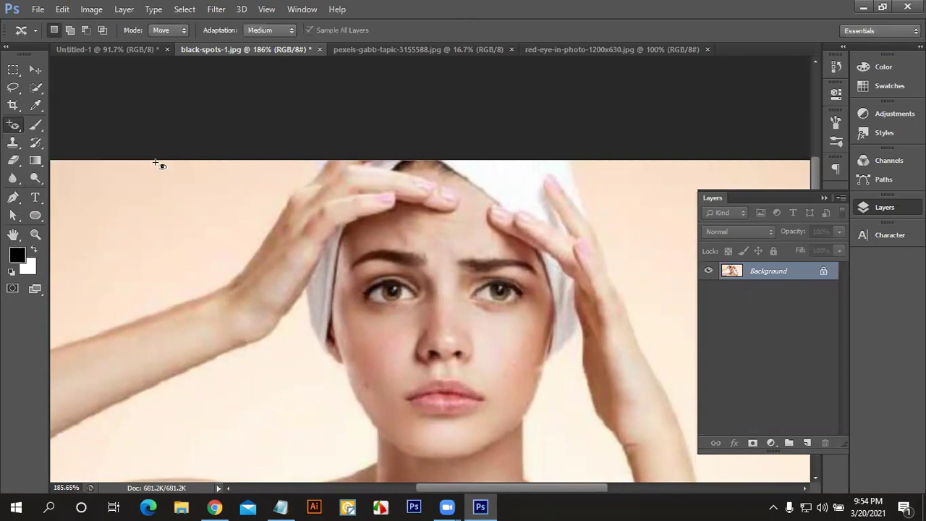
left_click(563, 52)
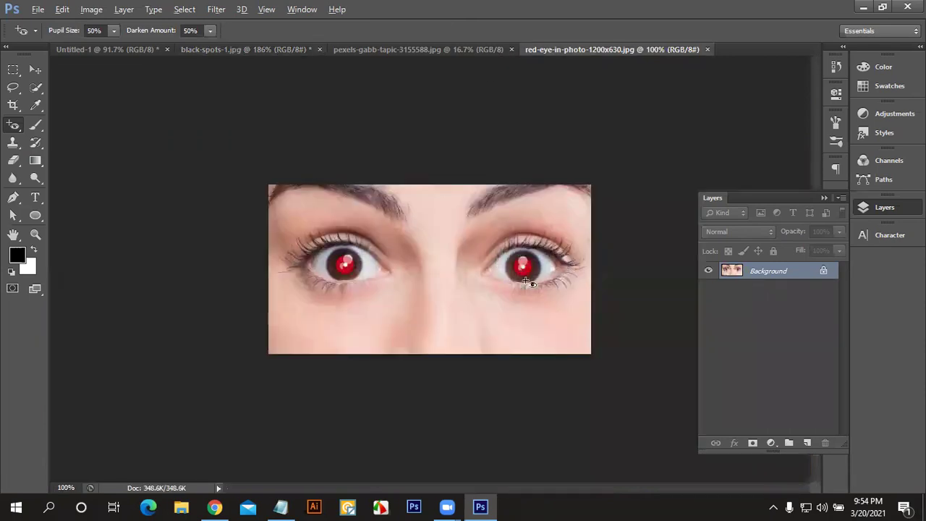
scroll(526, 281, "up", 2)
scroll(542, 275, "up", 2)
scroll(269, 254, "up", 2)
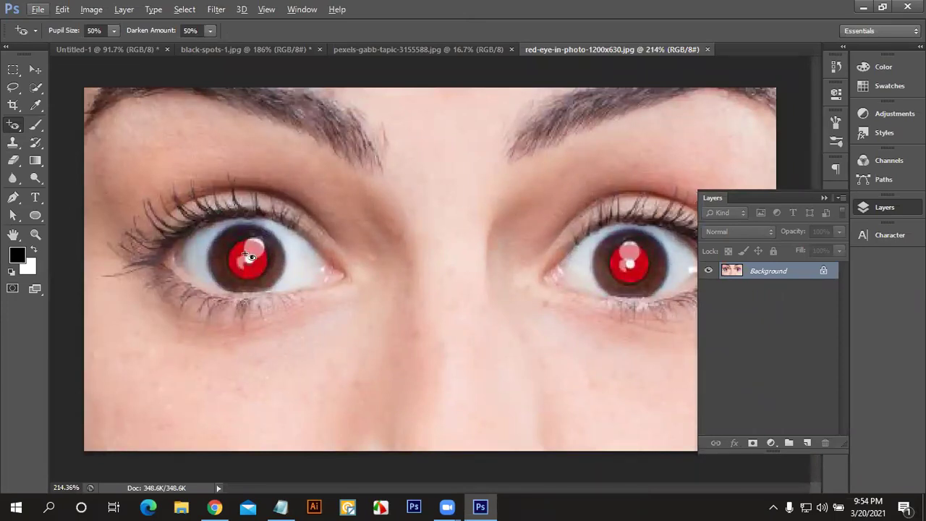
Step: Fix red eye on both pupils, reapplying repeatedly to the left pupil until black
left_click(248, 259)
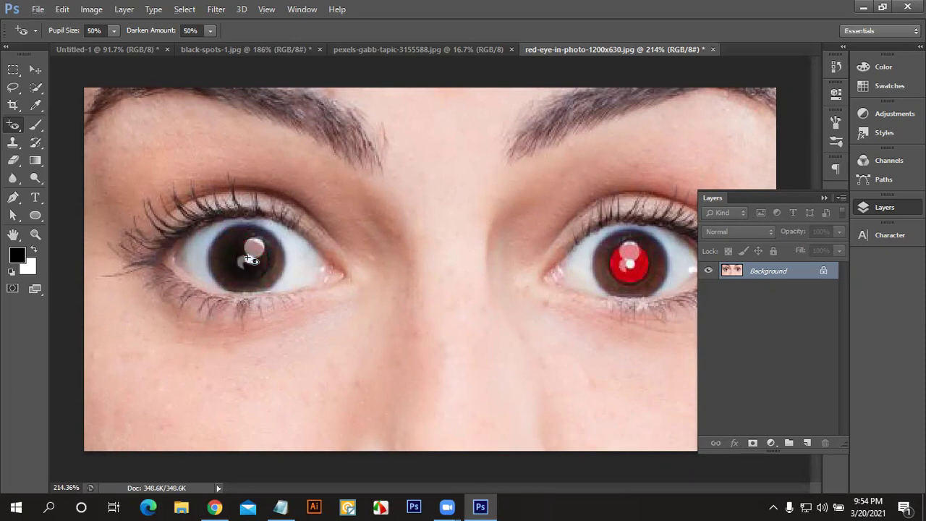
left_click(626, 263)
left_click(252, 260)
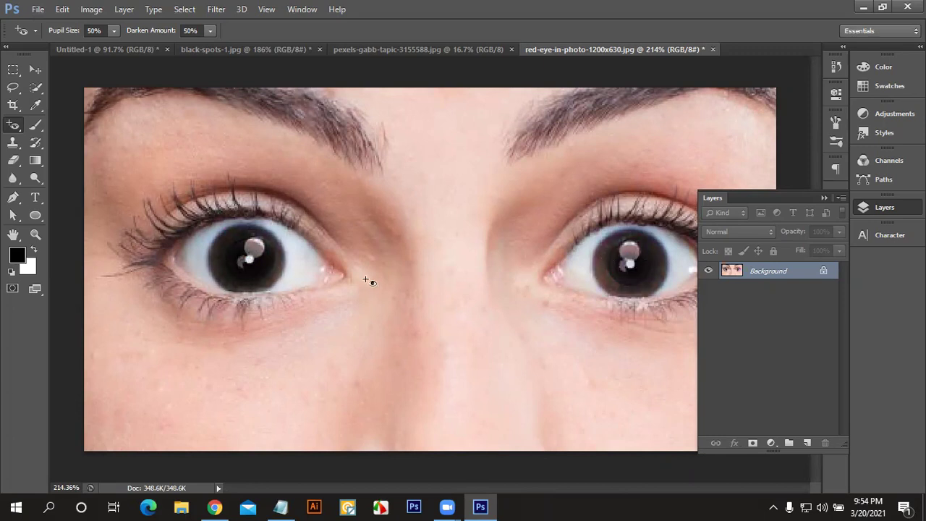
left_click(245, 259)
left_click(250, 262)
left_click(251, 262)
left_click(252, 262)
left_click(251, 262)
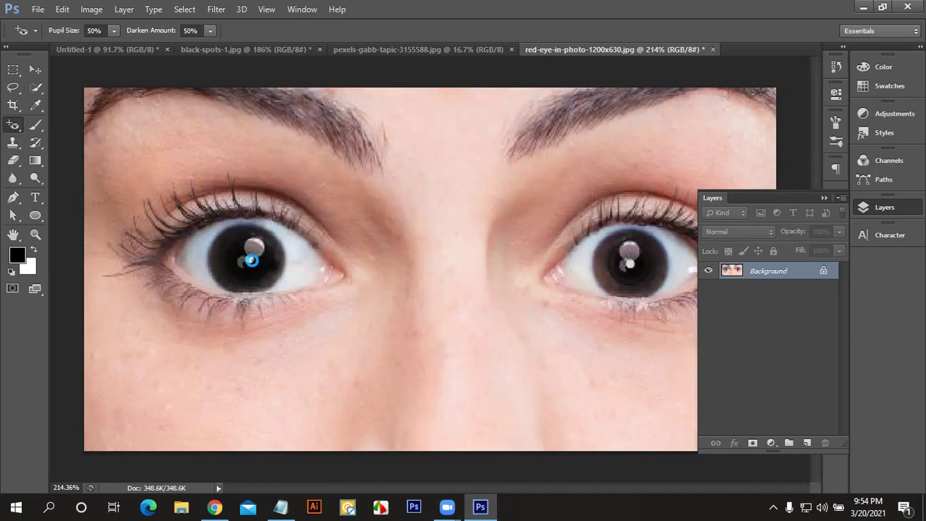
left_click(252, 262)
left_click(242, 264)
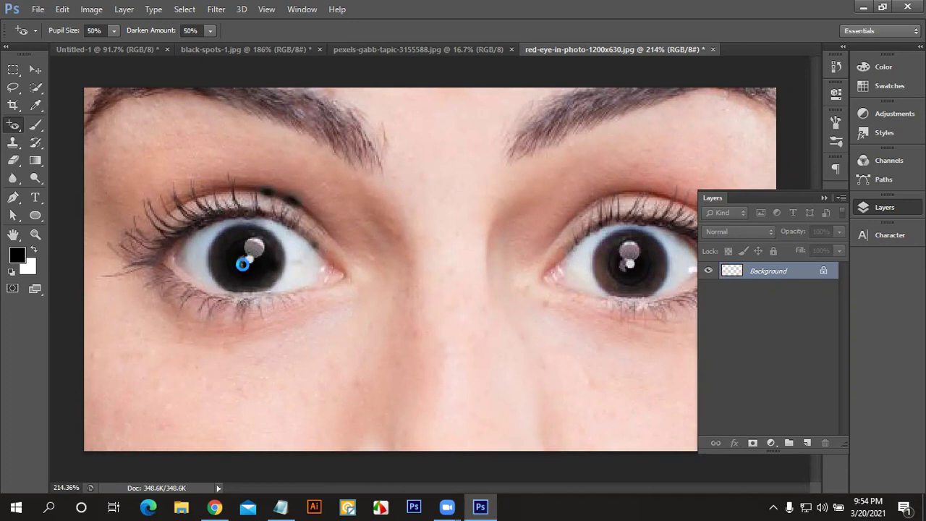
left_click(245, 267)
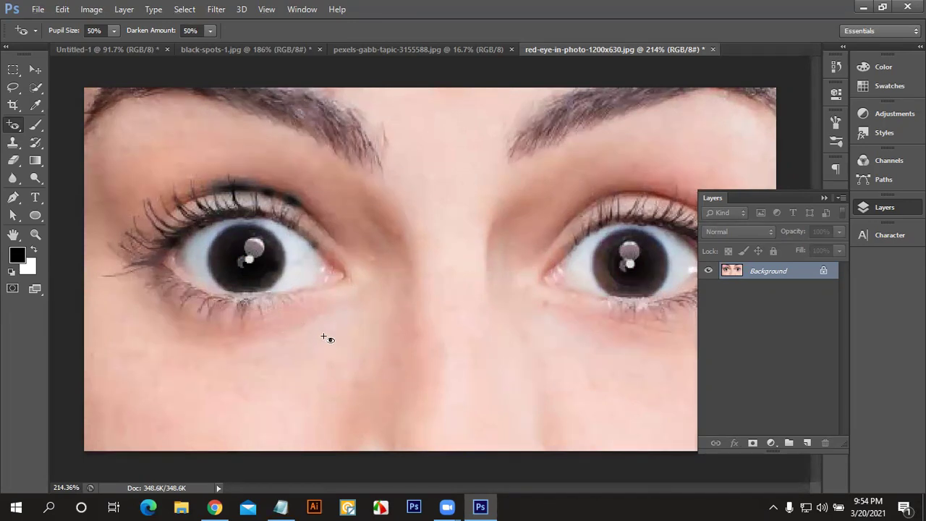
Step: Close the red-eye photo without saving and switch to black-spots-1.jpg
left_click(714, 50)
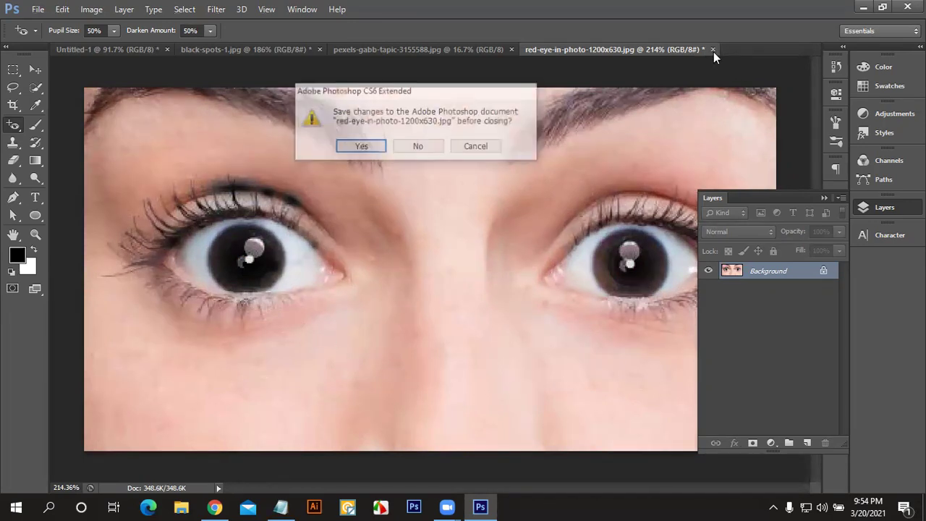
left_click(413, 147)
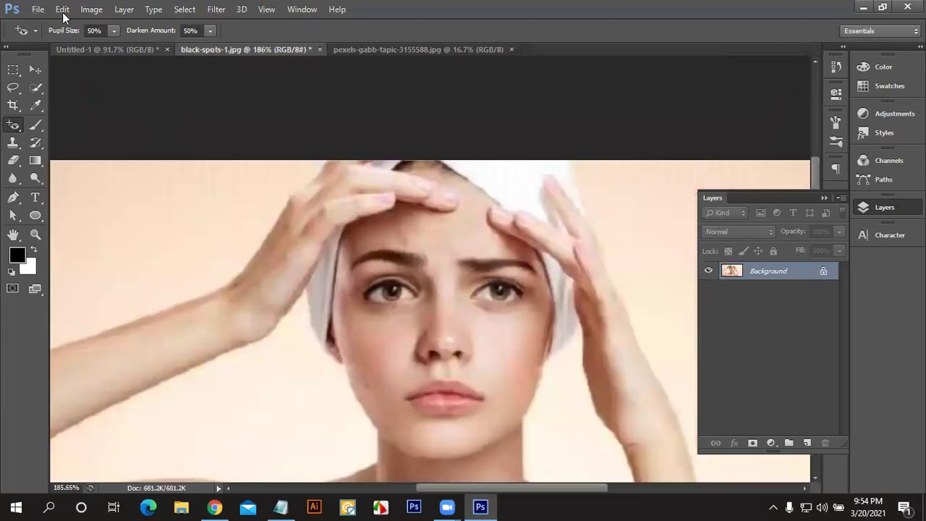
left_click(36, 9)
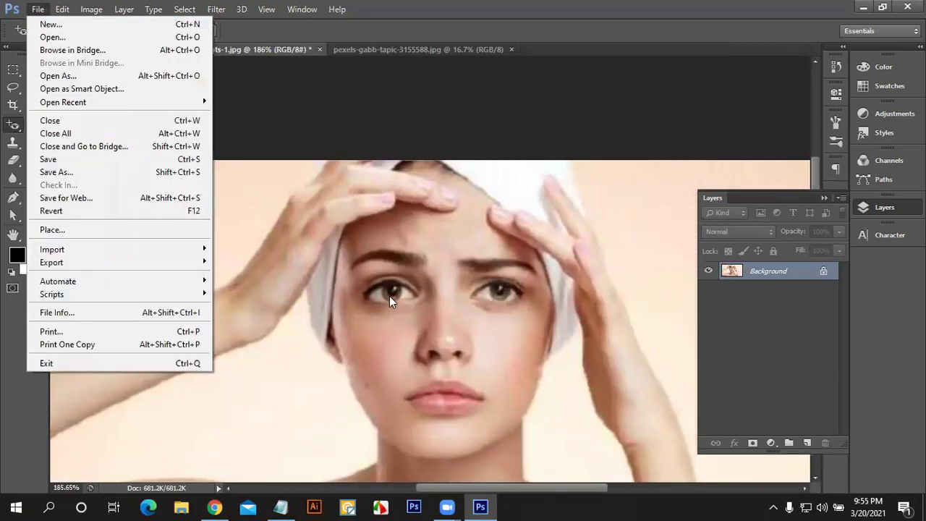
Step: Apply the Red Eye fix to the portrait's left eye and zoom in and out to inspect it
left_click(389, 296)
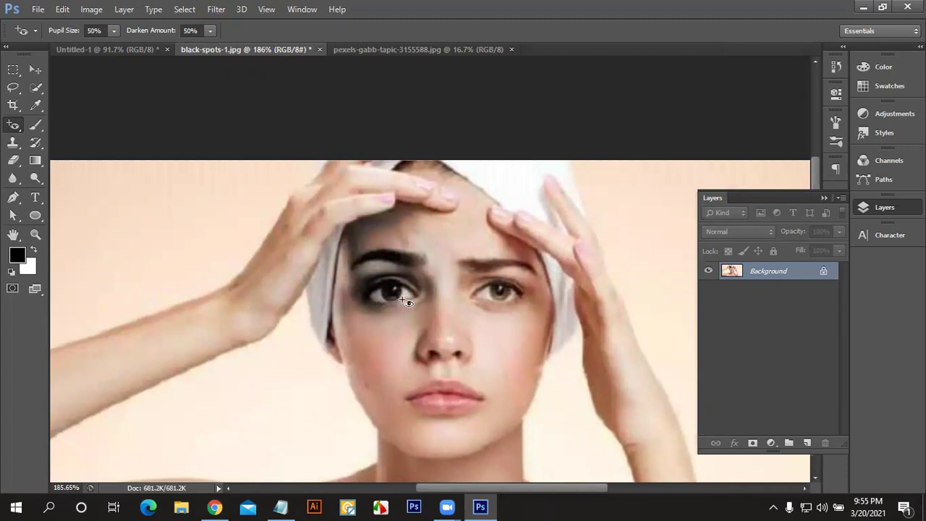
scroll(477, 300, "up", 4)
scroll(474, 303, "up", 1)
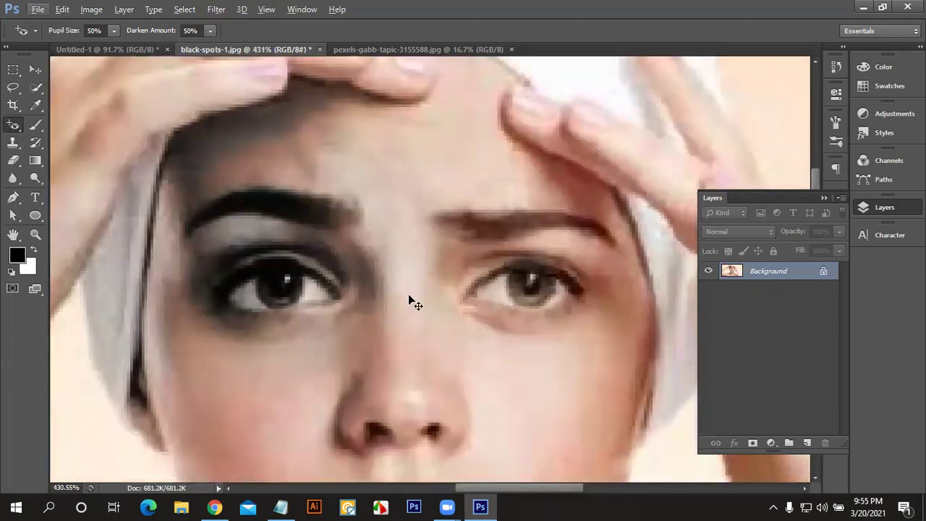
scroll(406, 301, "down", 5)
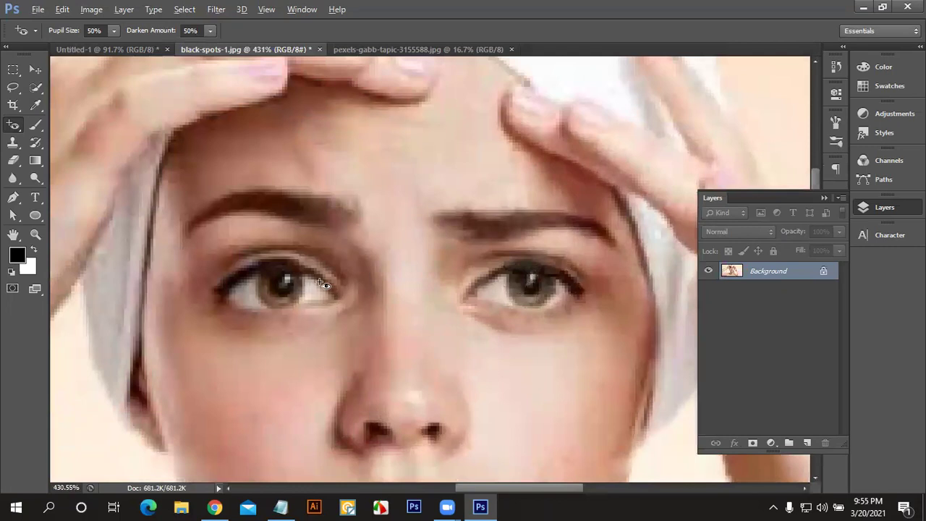
scroll(289, 289, "up", 4)
scroll(284, 291, "up", 2)
scroll(284, 291, "down", 3)
scroll(269, 288, "up", 3)
left_click(269, 288)
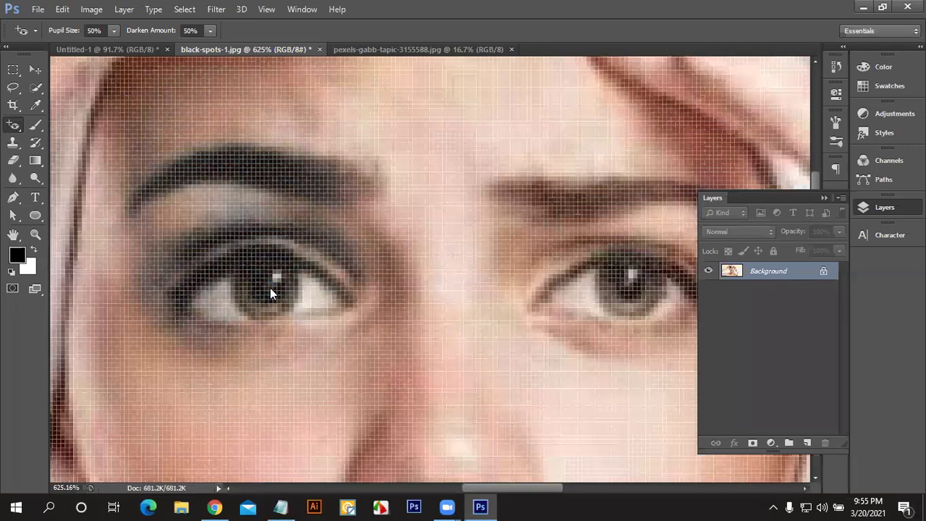
scroll(270, 287, "down", 2)
scroll(272, 288, "down", 1)
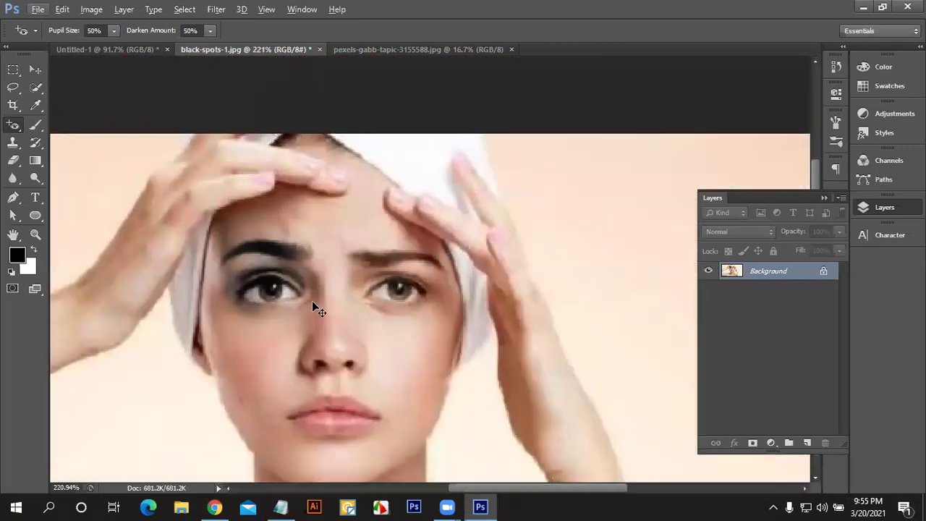
Step: Undo the dark eye results, lower Darken Amount to 13%, retry on the left pupil, then undo
key("ctrl+z")
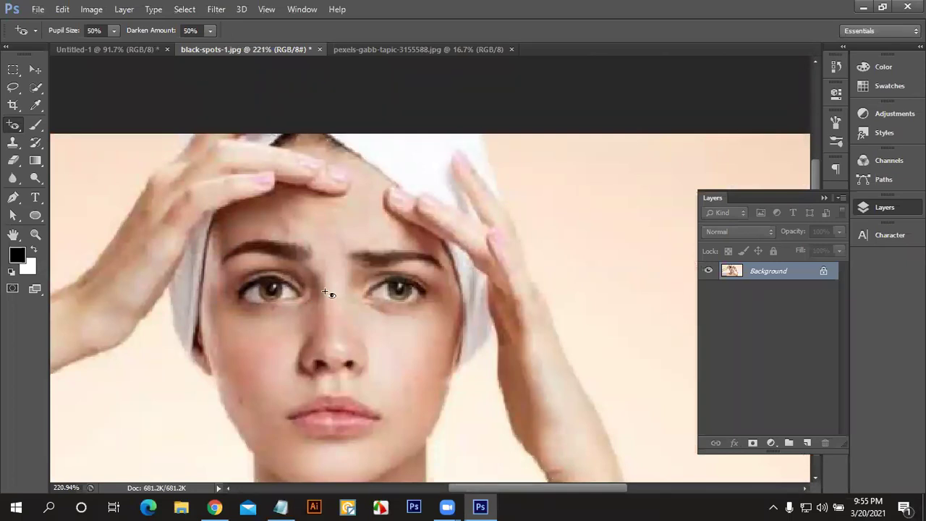
left_click(275, 291)
key("ctrl+z")
left_click(210, 29)
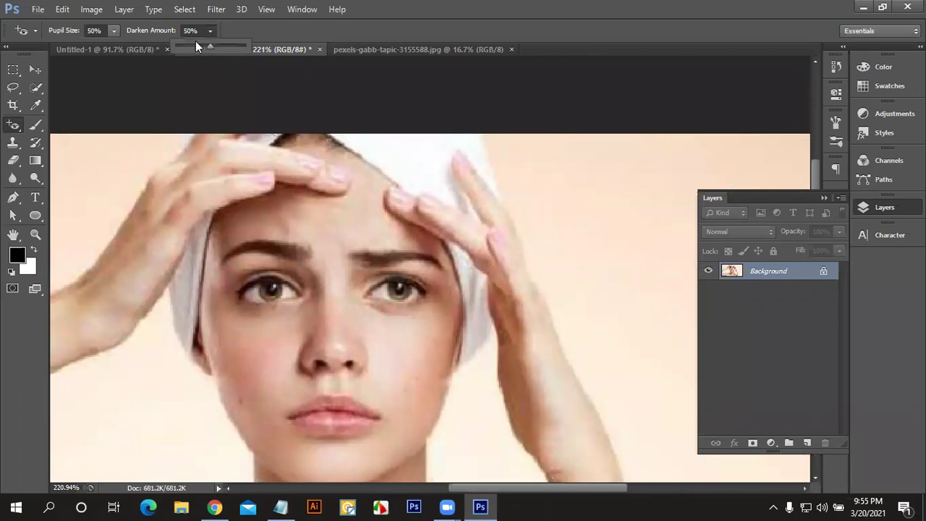
left_click_drag(190, 42, 184, 42)
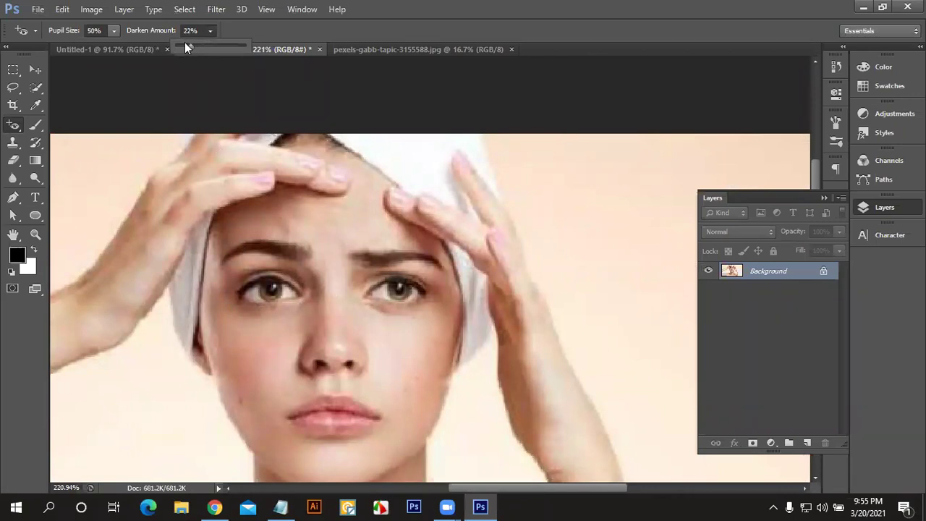
left_click(275, 291)
left_click(273, 289)
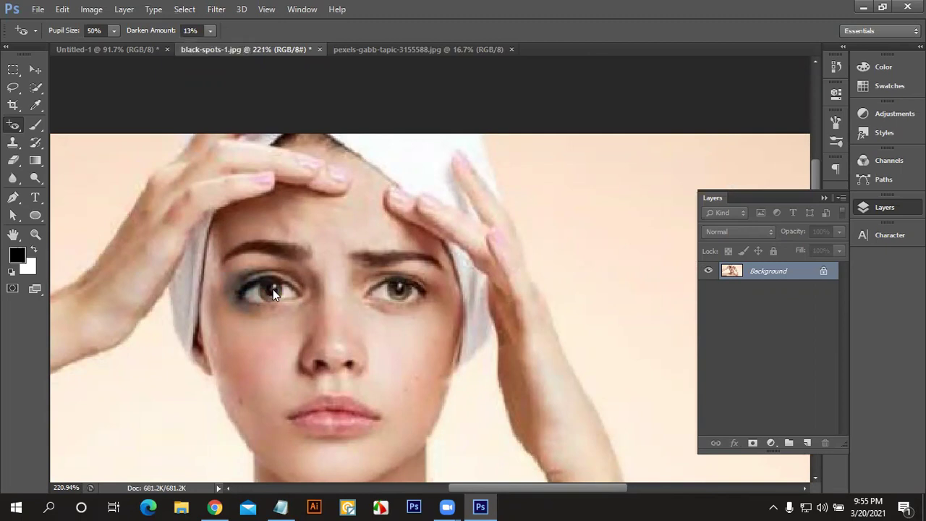
key("ctrl+z")
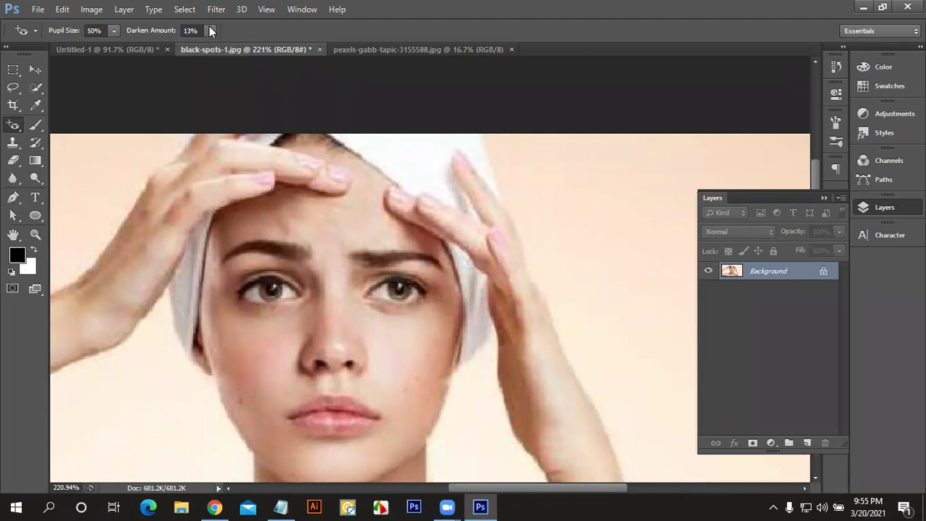
Step: Try a Pupil Size of 11% on the left eye, then undo the darkening
left_click(210, 30)
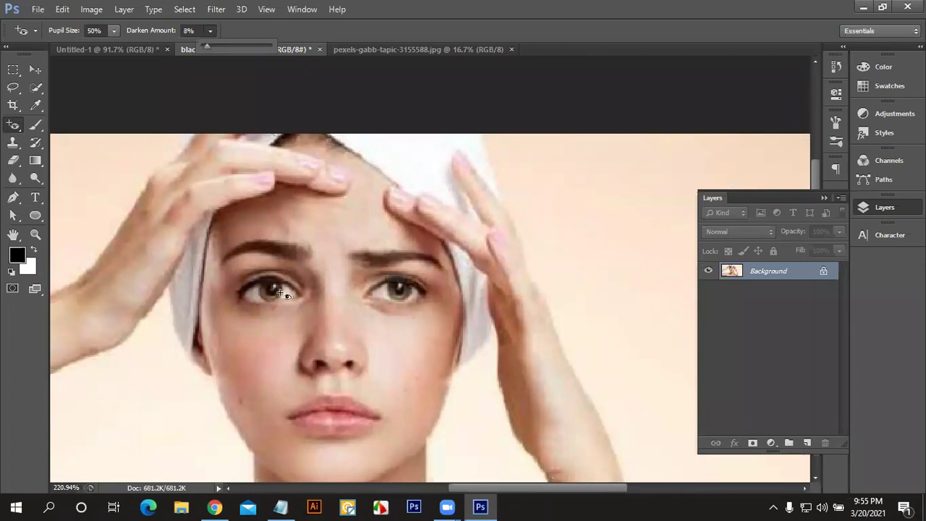
left_click(113, 32)
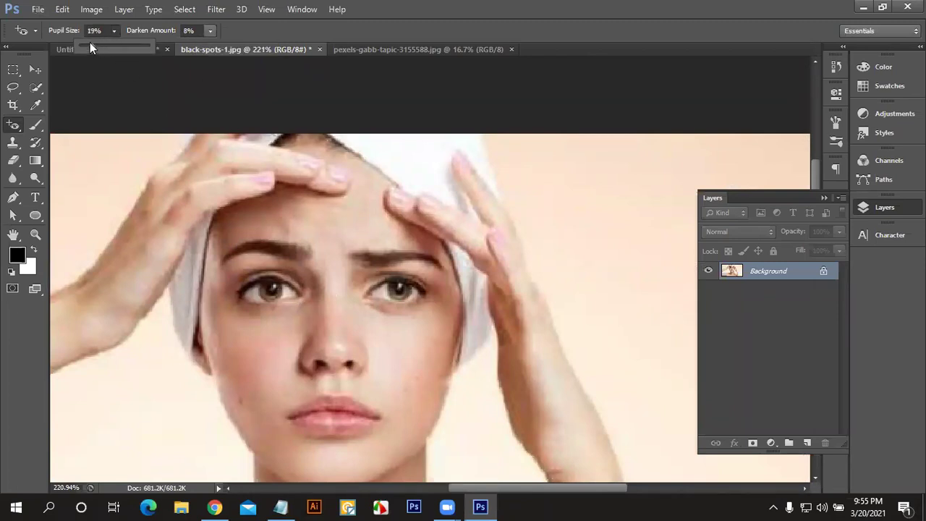
left_click(268, 290)
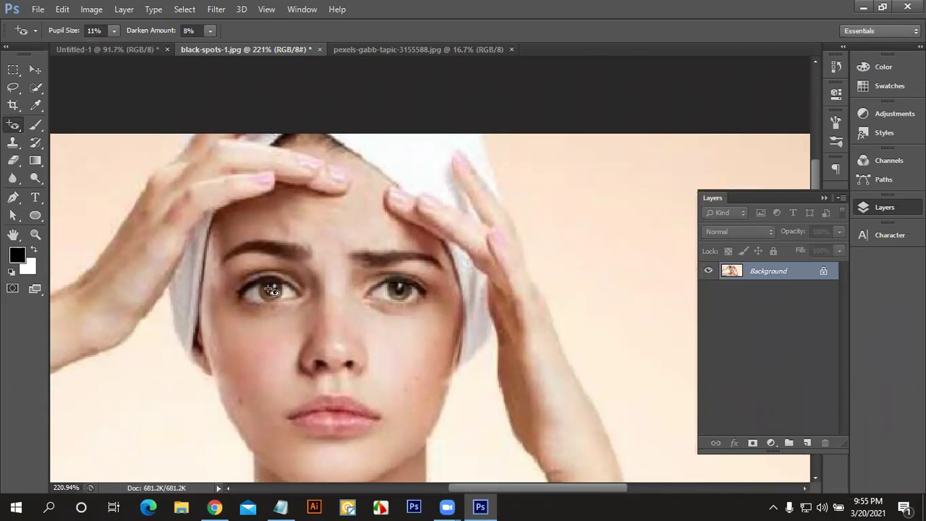
left_click(269, 290)
key("ctrl+z")
Step: Set Pupil Size to 2% and reapply the red-eye fix to the left pupil
left_click(94, 30)
type("2")
key("Return")
left_click(267, 284)
scroll(389, 312, "down", 3)
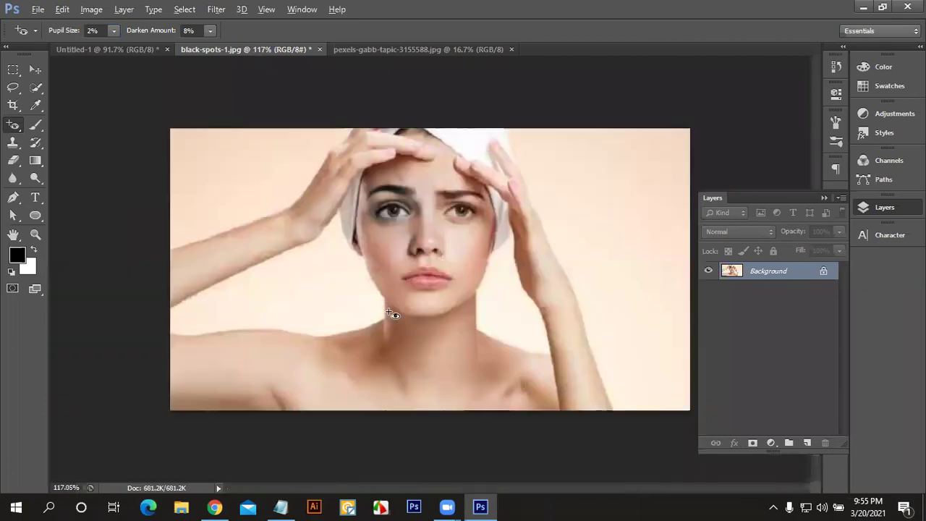
scroll(444, 265, "down", 2)
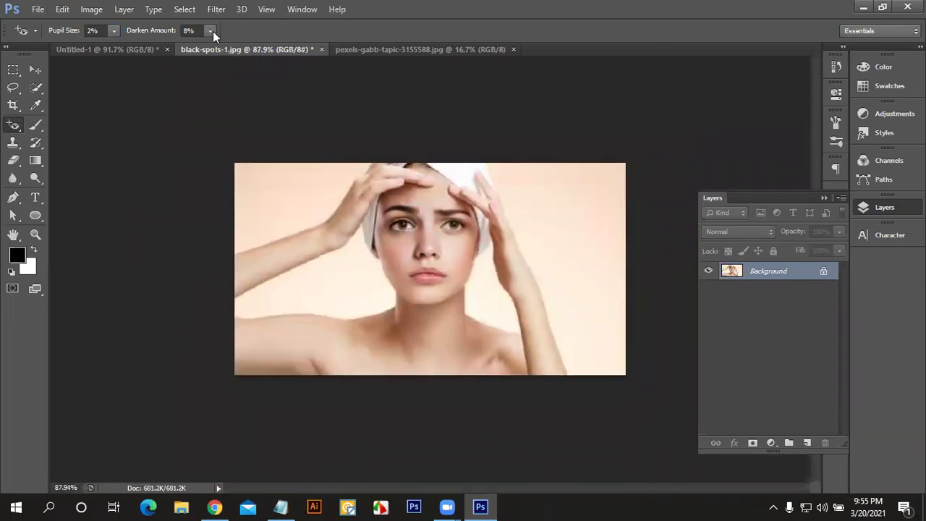
Step: Set Darken Amount to 2% and apply the red-eye fix to the right eye
left_click_drag(211, 32, 204, 36)
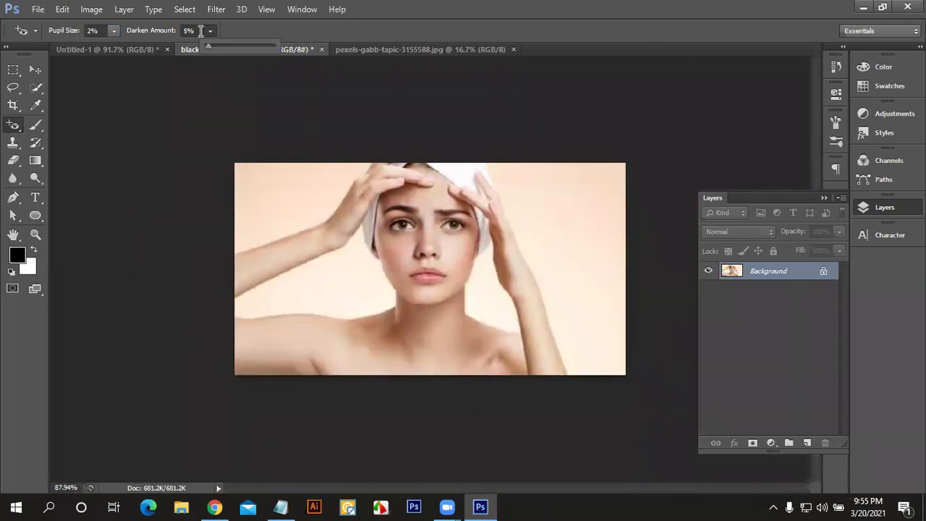
type("2")
key("Return")
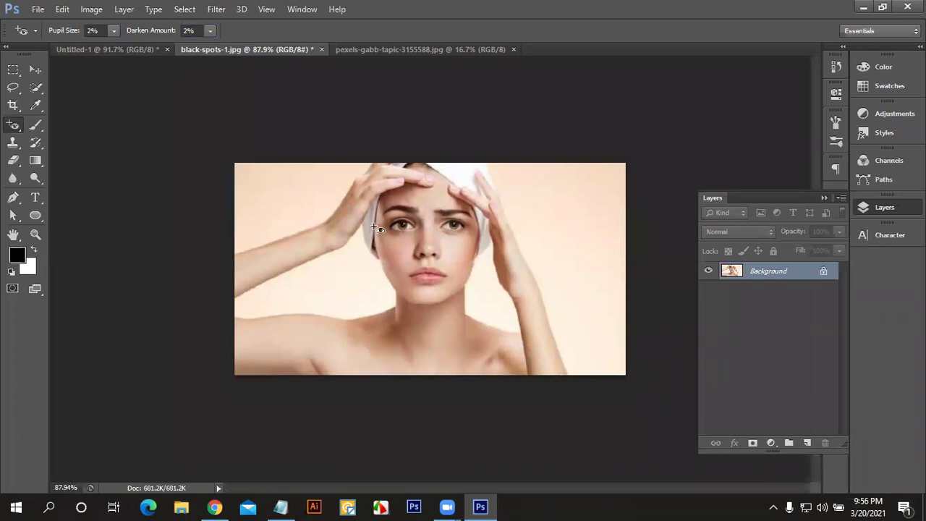
left_click(453, 227)
Step: Store the 2% pupil size and 2% darken settings as tool preset 'Red Eye Tool 1'
left_click(34, 31)
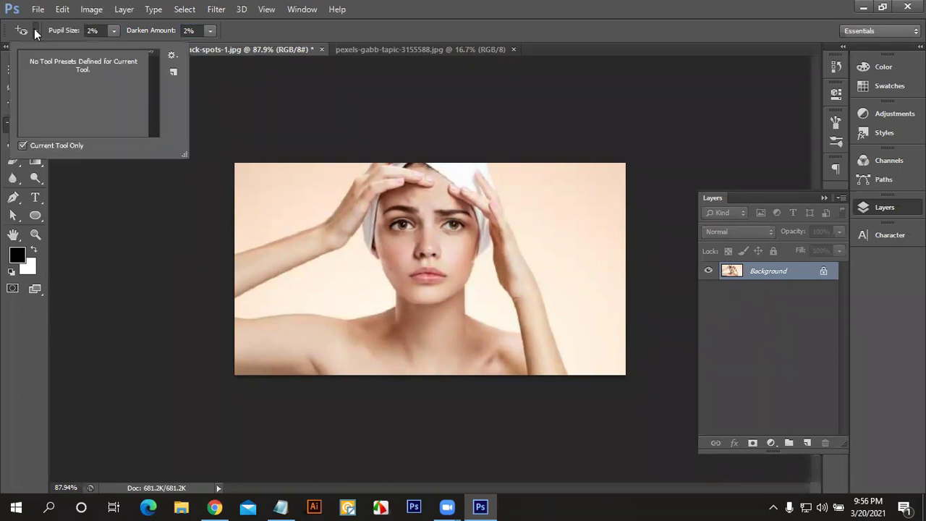
left_click(172, 55)
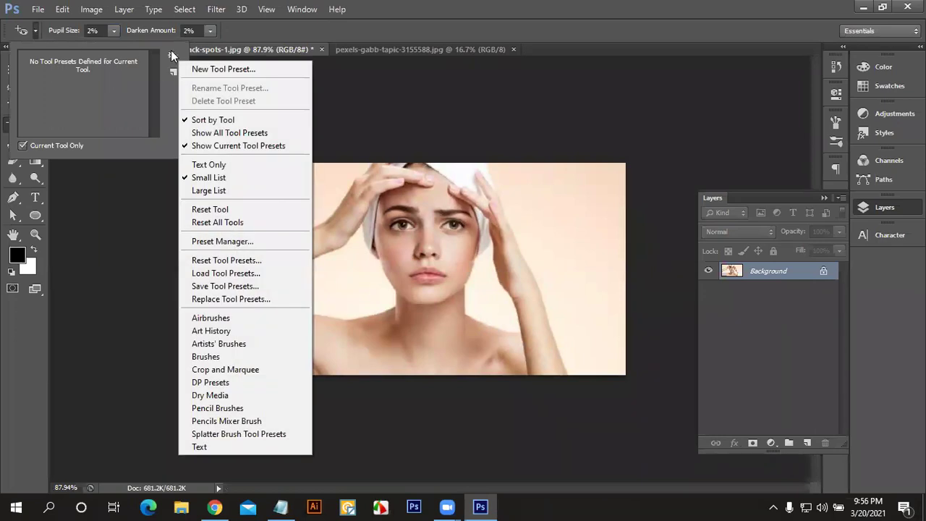
left_click(171, 55)
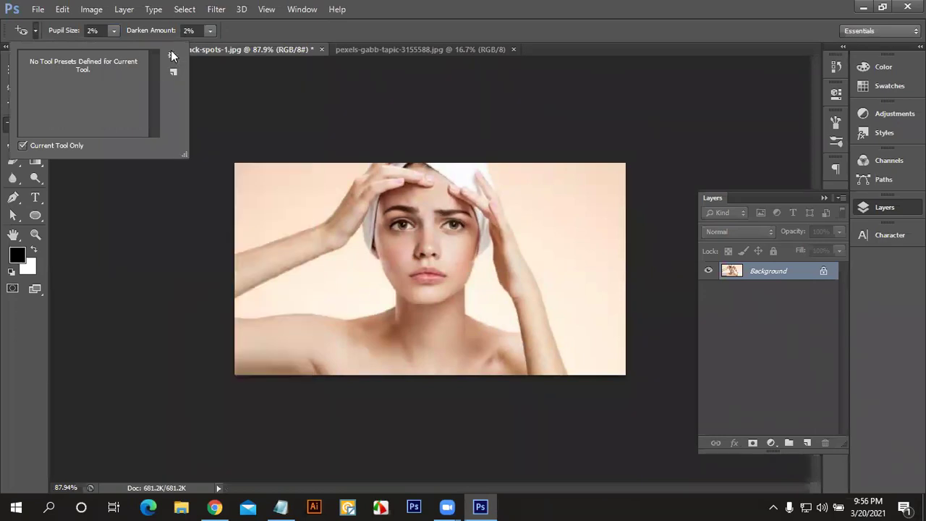
left_click(174, 72)
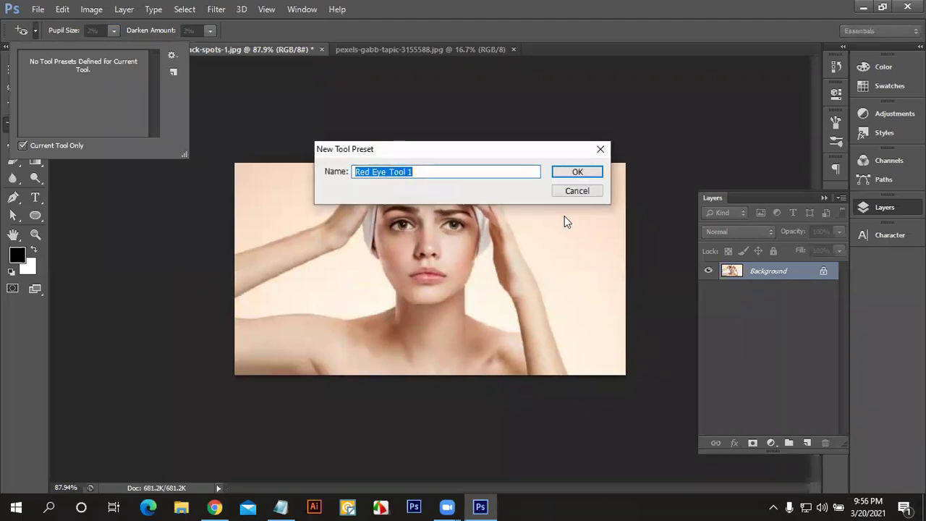
left_click(589, 175)
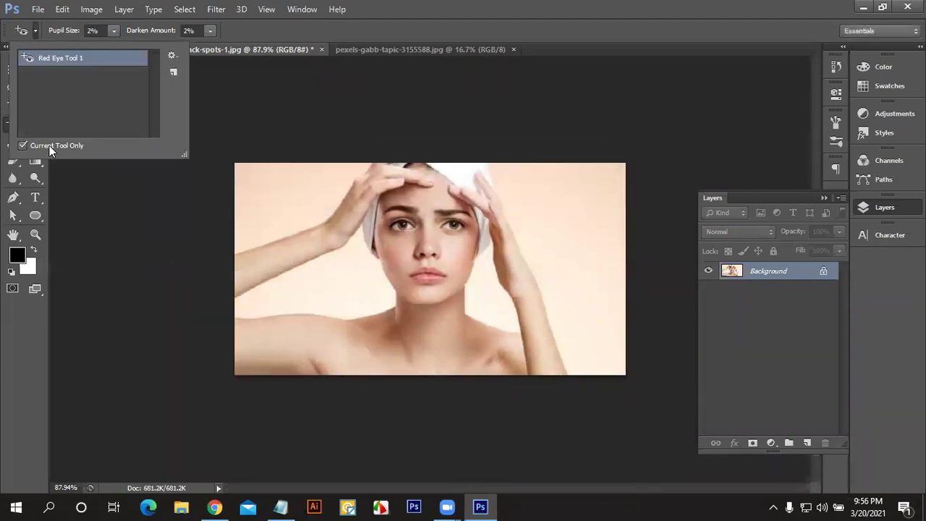
left_click(33, 31)
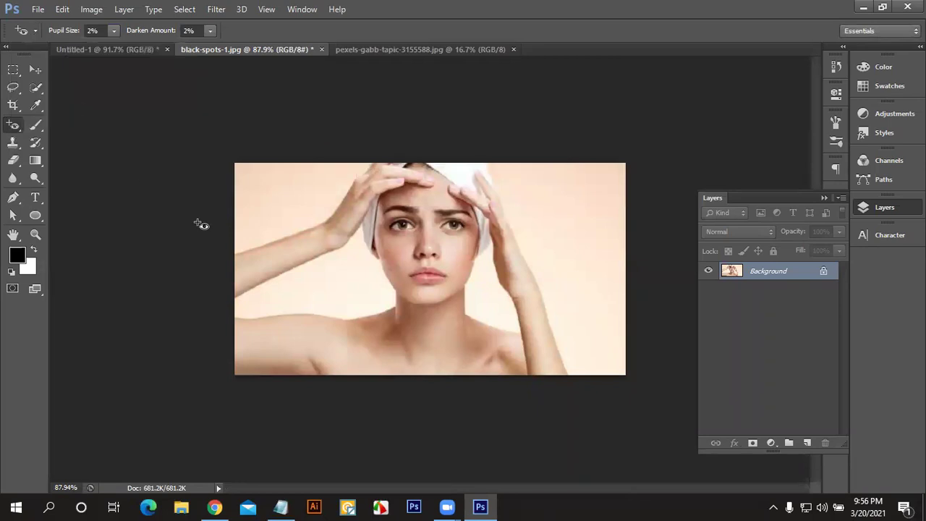
Step: Close the black-spots photo without saving its changes
left_click(322, 49)
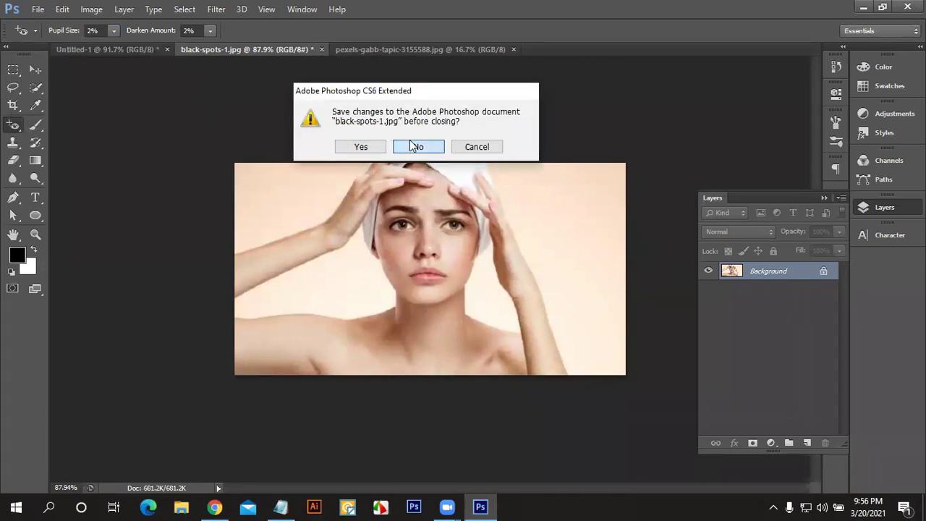
left_click(417, 146)
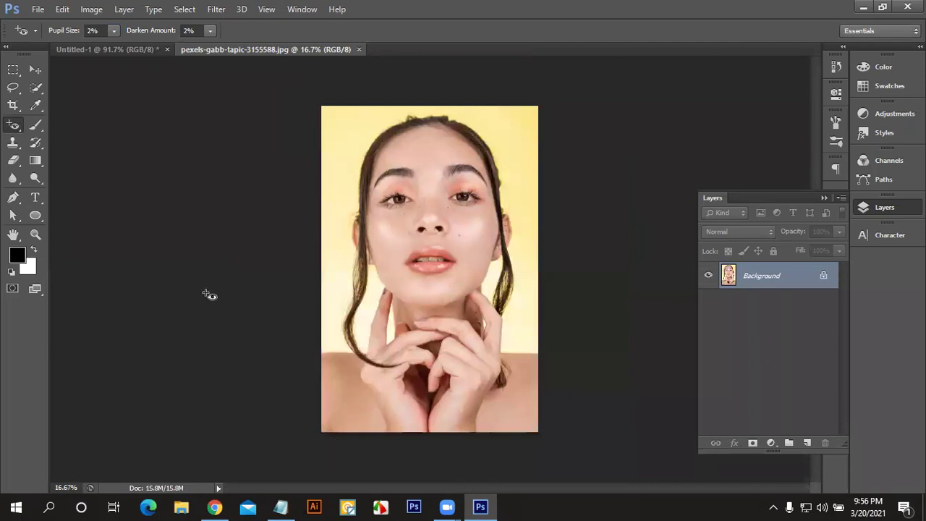
left_click(38, 8)
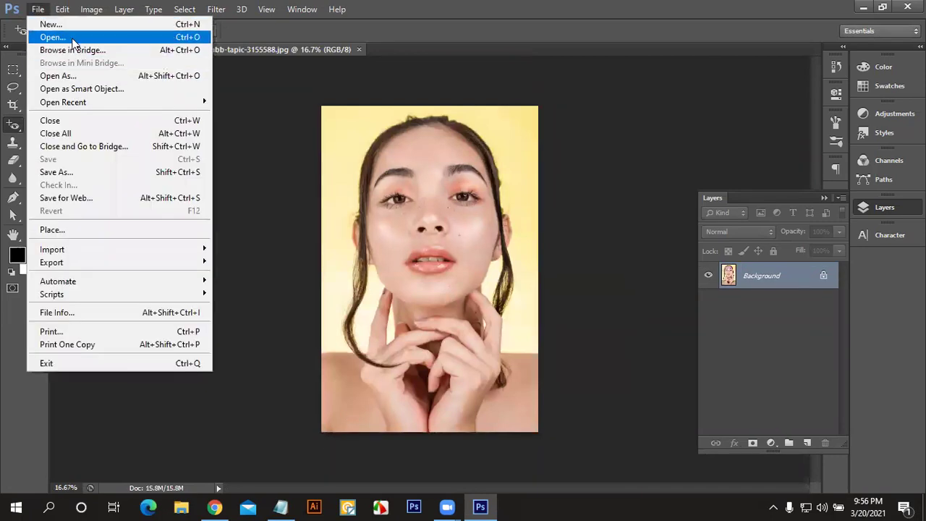
key("Escape")
Step: Open Alb_IMG_9976-2.jpg and zoom in on the balloons
key("ctrl+o")
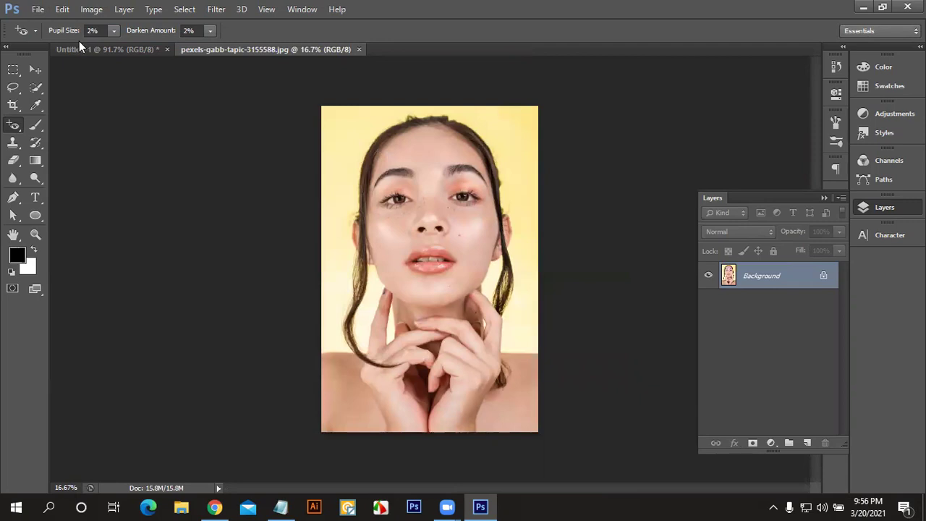
left_click(532, 131)
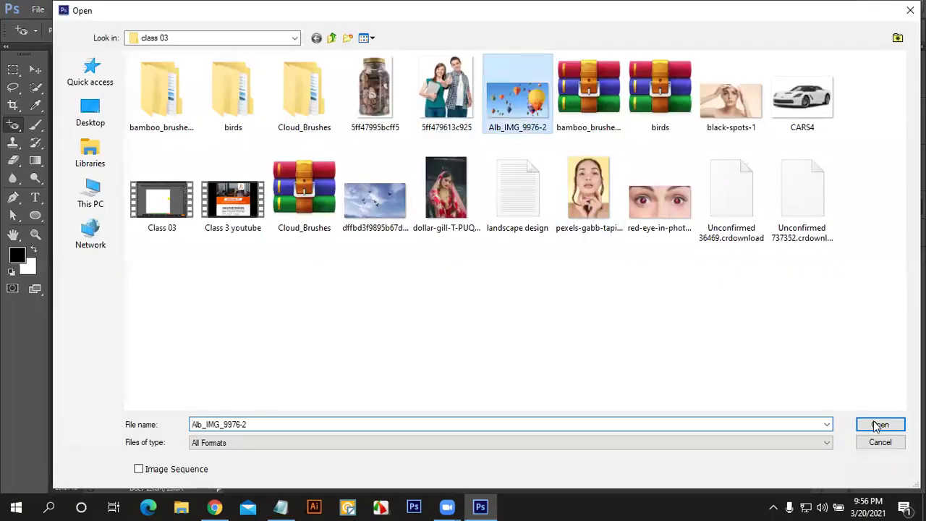
left_click(873, 422)
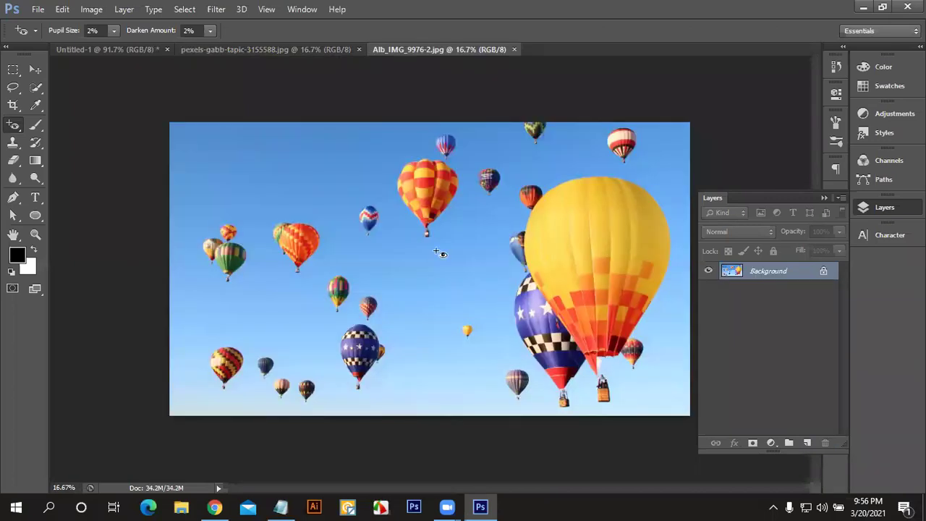
scroll(427, 176, "up", 1)
scroll(427, 177, "up", 1)
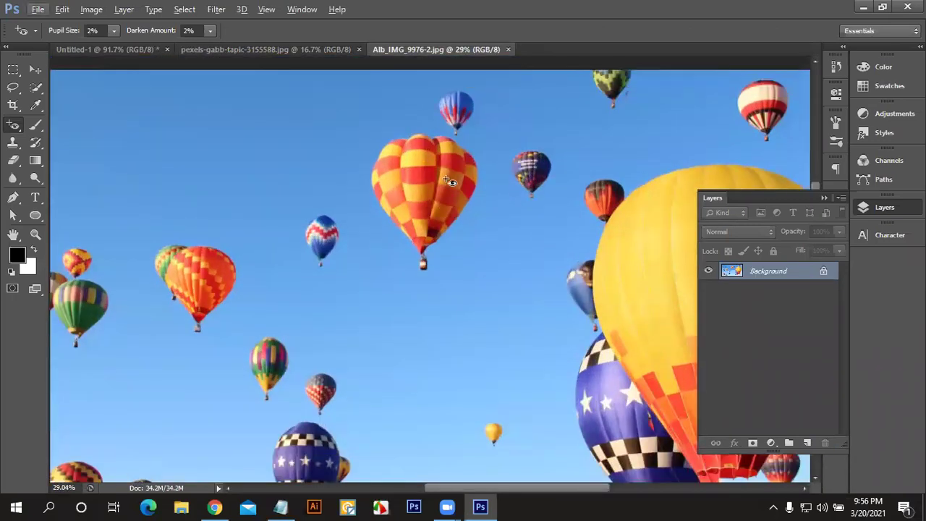
scroll(451, 178, "up", 1)
scroll(451, 178, "up", 1)
scroll(453, 177, "up", 1)
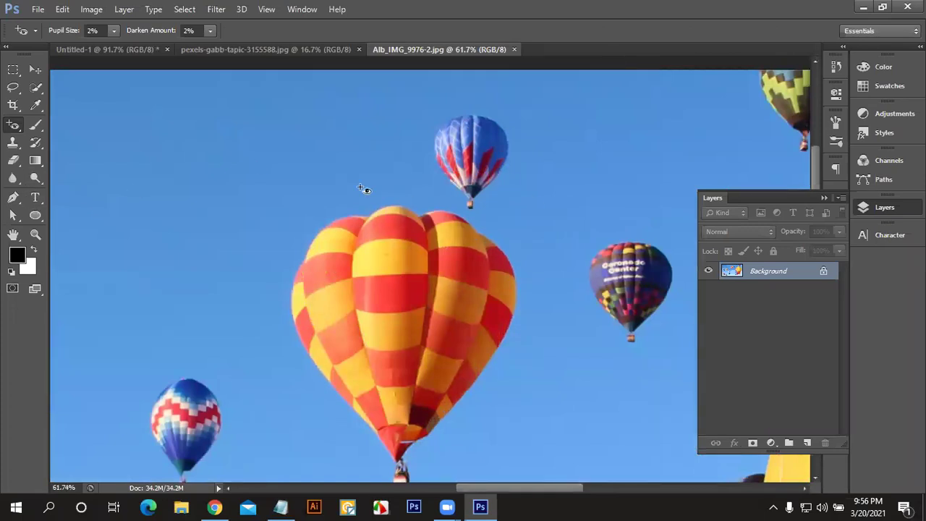
right_click(11, 127)
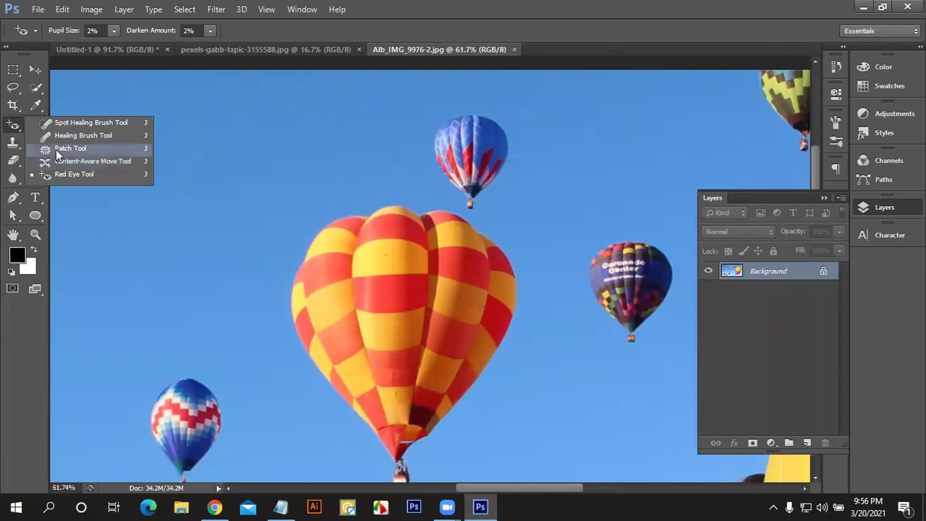
left_click(57, 148)
left_click_drag(405, 181, 241, 155)
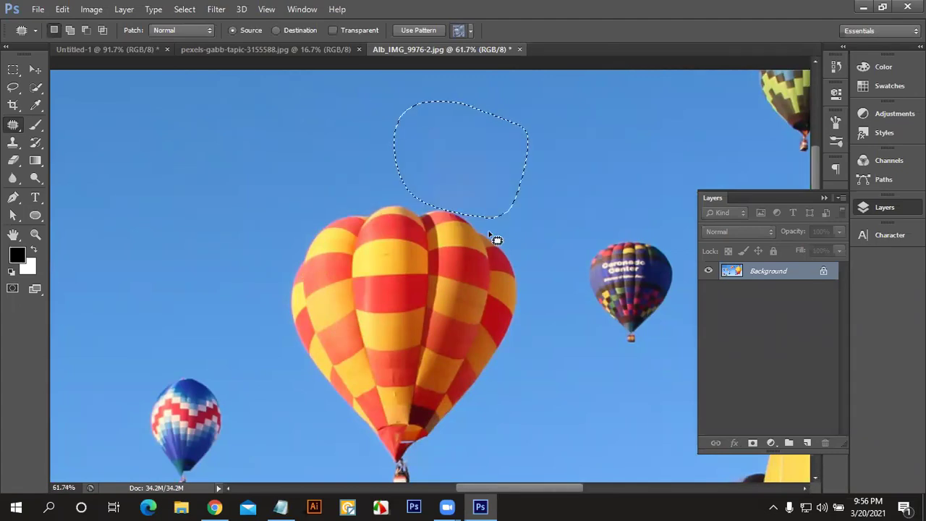
key("ctrl+z")
scroll(473, 250, "down", 1)
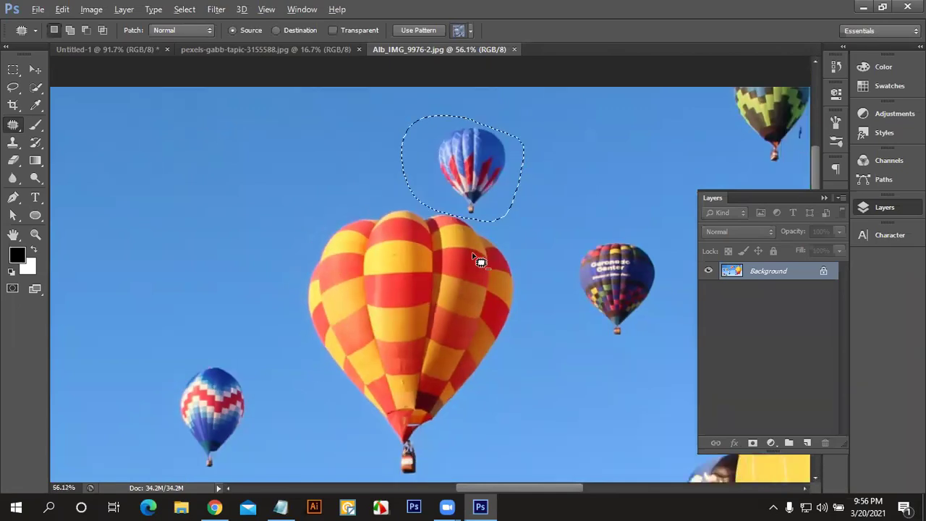
scroll(472, 251, "down", 1)
key("ctrl+z")
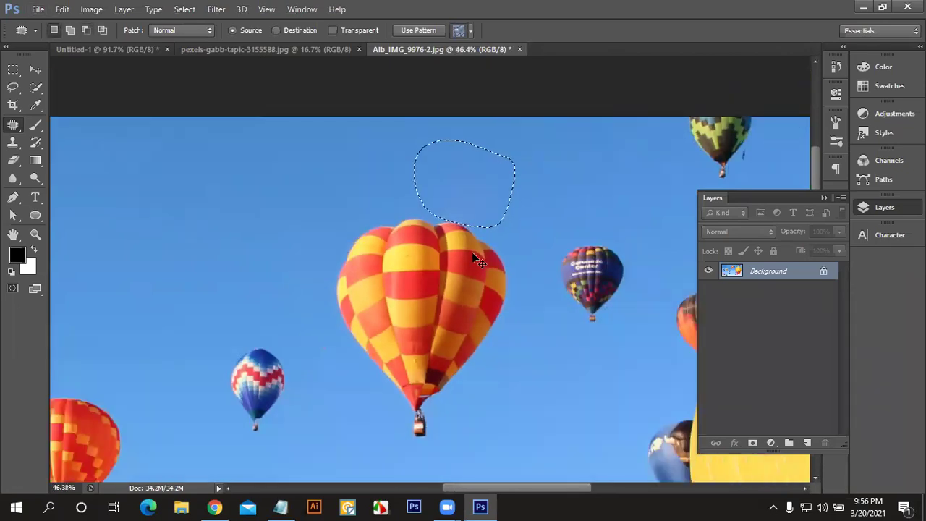
key("ctrl+d")
scroll(536, 248, "down", 1)
mouse_move(522, 299)
left_mouse_down()
mouse_move(603, 289)
mouse_move(521, 304)
left_mouse_up()
left_click_drag(567, 262, 472, 454)
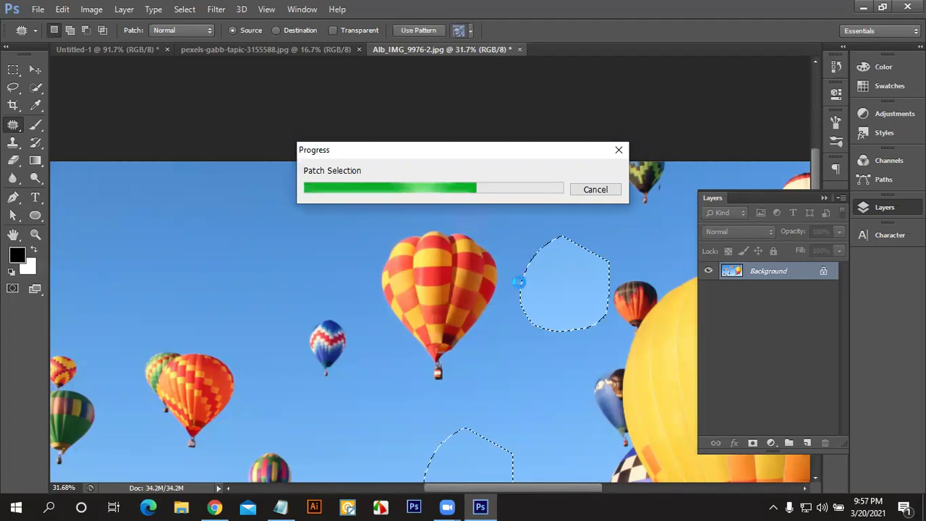
scroll(529, 275, "down", 1)
scroll(571, 271, "down", 1)
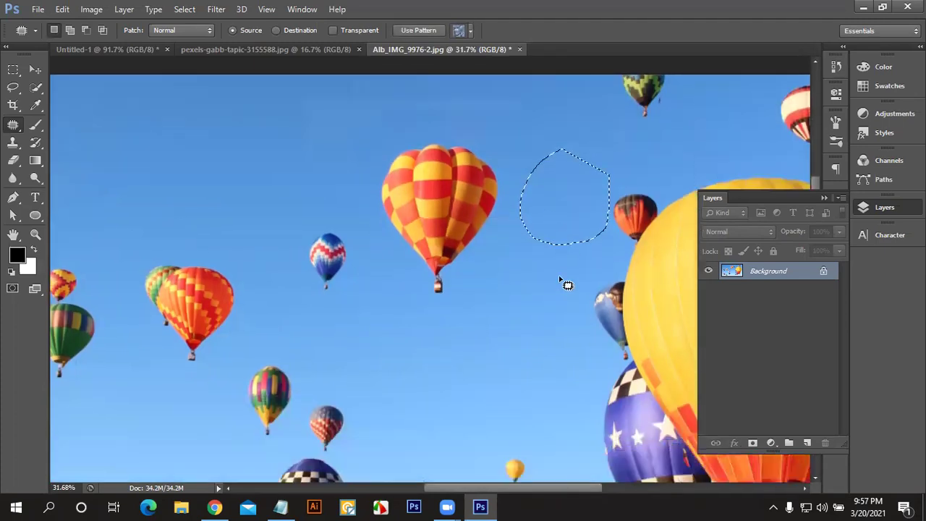
left_click(550, 272)
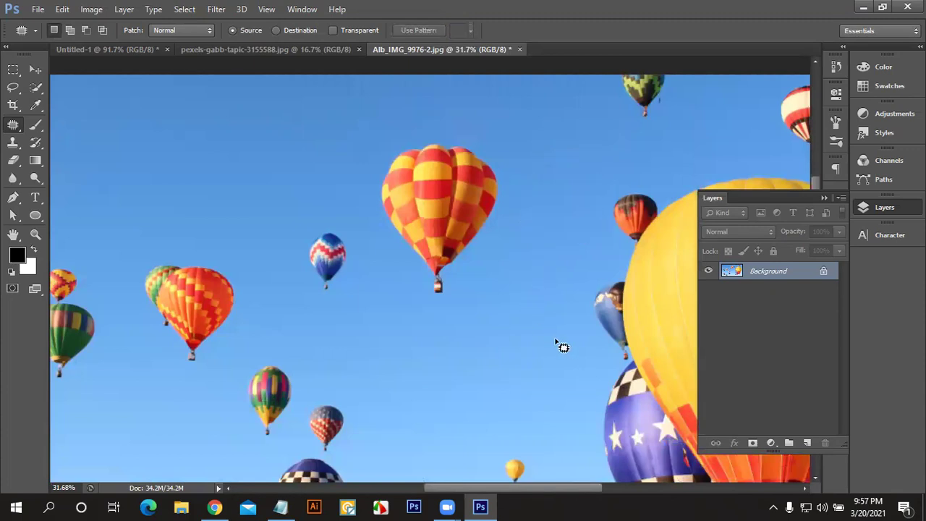
scroll(490, 265, "up", 1)
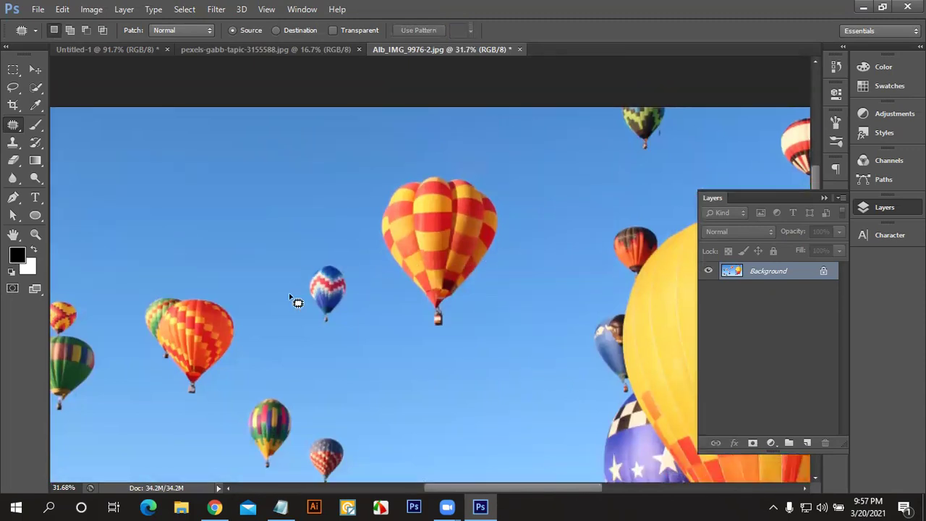
key("ctrl+shift+d")
left_click(417, 290)
key("ctrl+alt+z")
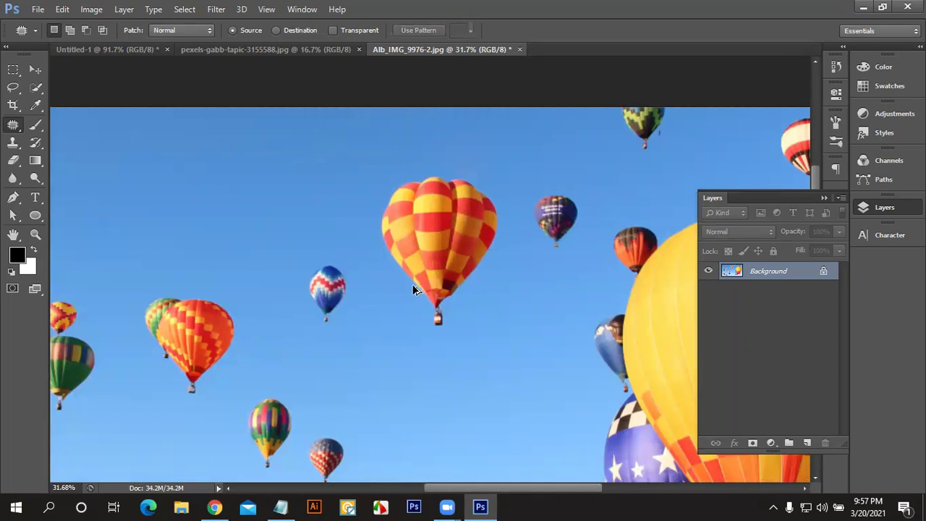
key("ctrl+alt+z")
key("ctrl+alt+z")
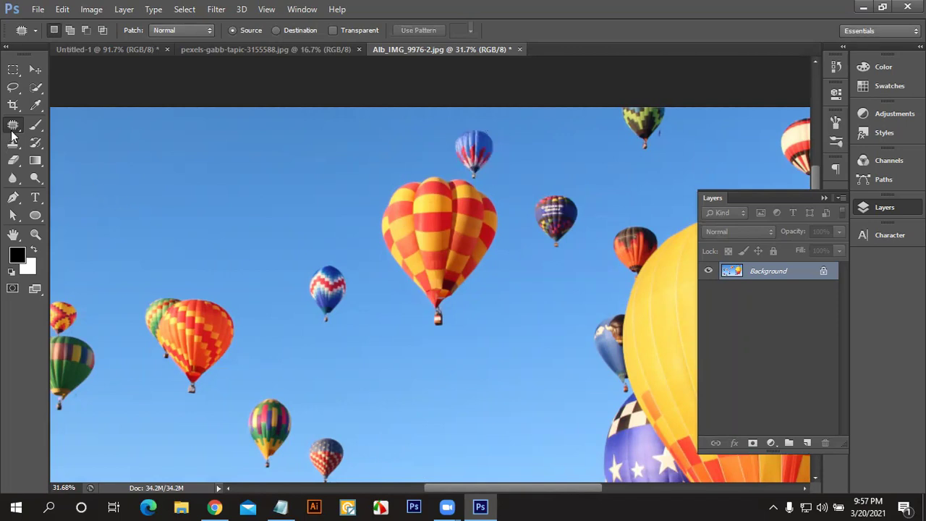
Step: With Content-Aware Move, outline the small blue balloon, trim extra sky, and drag it to the upper-left sky
right_click(11, 133)
left_click(62, 161)
left_click_drag(470, 123, 456, 165)
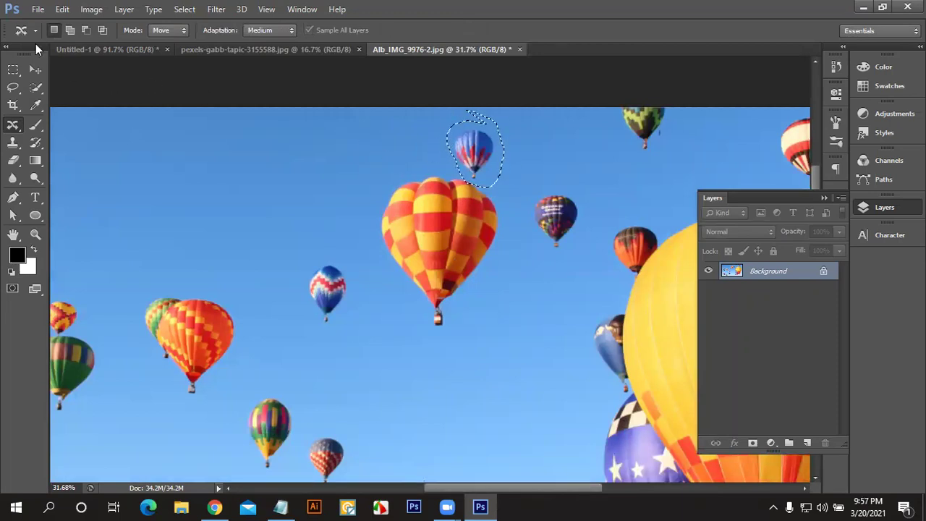
left_click(70, 29)
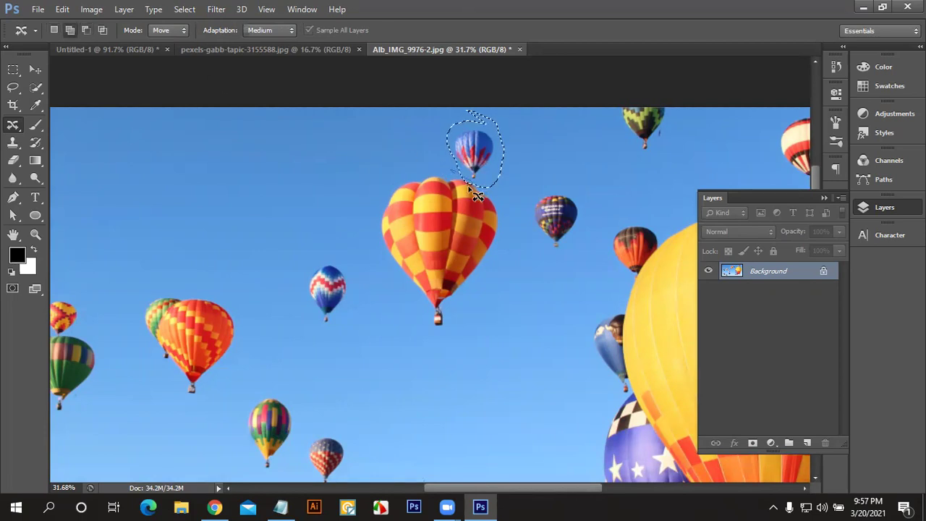
left_click(86, 30)
mouse_move(454, 177)
left_mouse_down()
mouse_move(477, 189)
mouse_move(432, 172)
left_mouse_up()
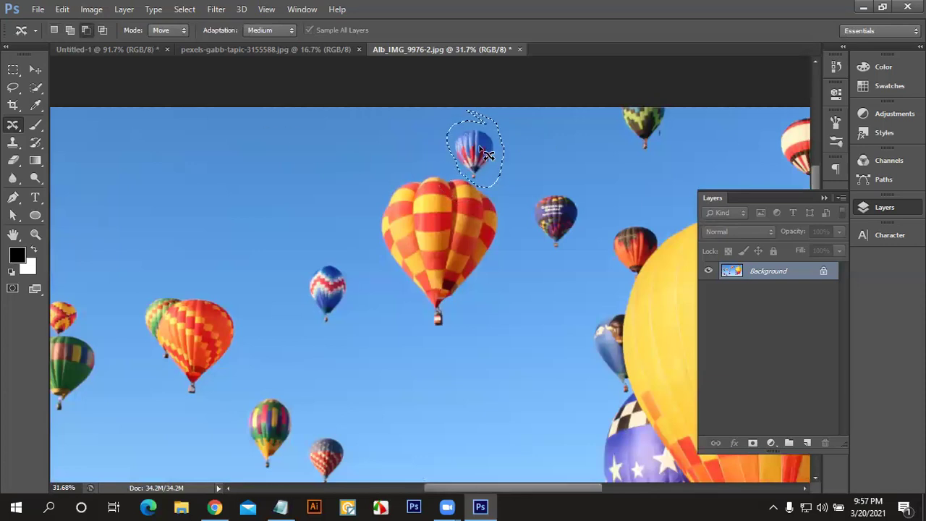
left_click_drag(474, 158, 194, 176)
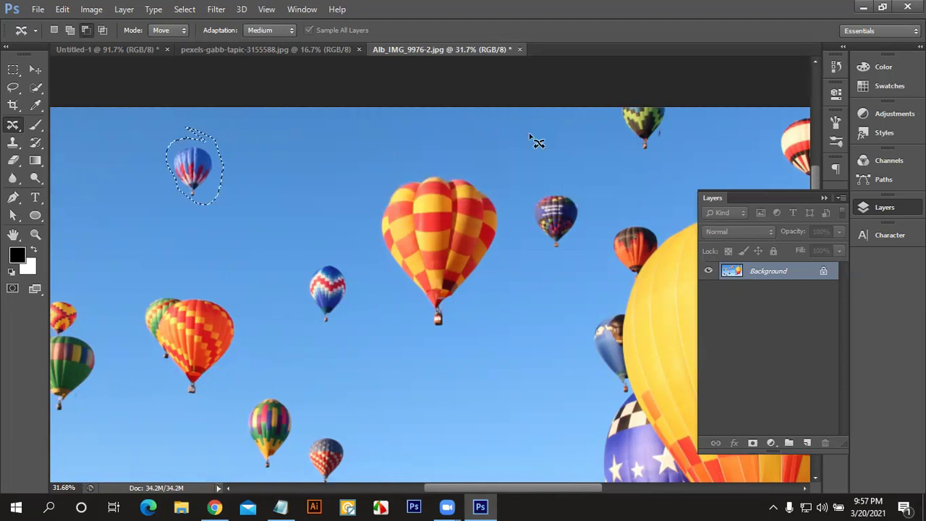
Step: Cancel a save prompt, deselect the moved balloon, and dismiss two right-click menus
key("ctrl+s")
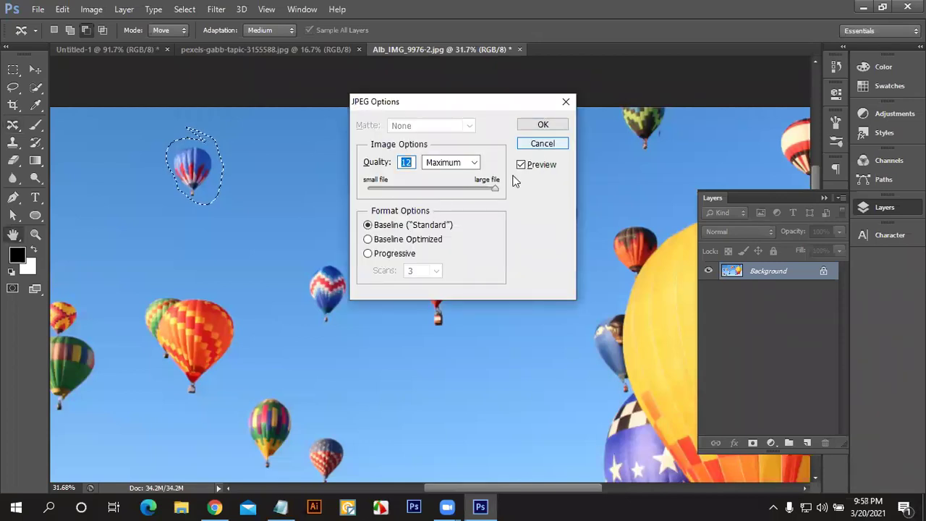
left_click(541, 144)
key("ctrl+d")
scroll(499, 174, "down", 2)
right_click(489, 197)
left_click(377, 193)
right_click(459, 136)
left_click(304, 123)
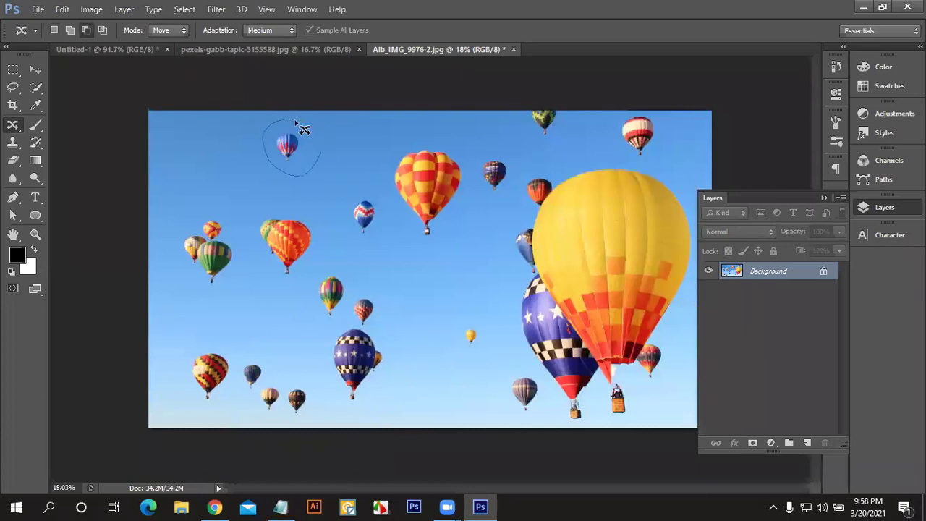
Step: Drag the small blue balloon down near the bottom and deselect it
mouse_move(282, 175)
left_mouse_down()
mouse_move(291, 162)
mouse_move(465, 432)
left_mouse_up()
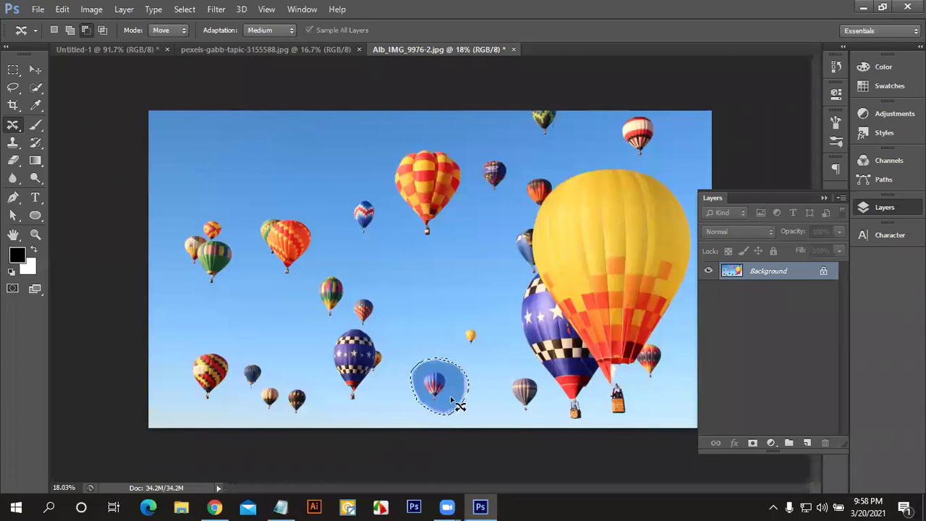
key("ctrl+d")
scroll(443, 383, "up", 2)
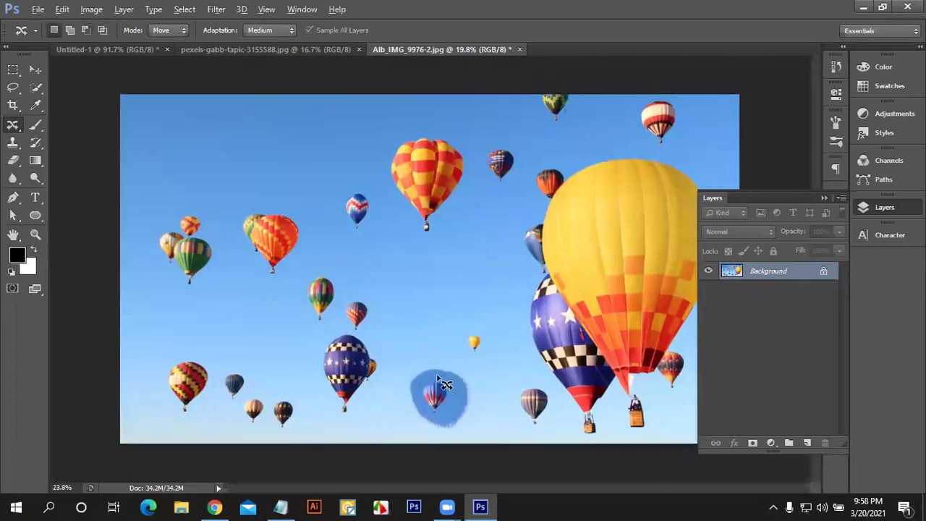
scroll(442, 384, "up", 1)
scroll(475, 398, "up", 1)
scroll(424, 331, "down", 1)
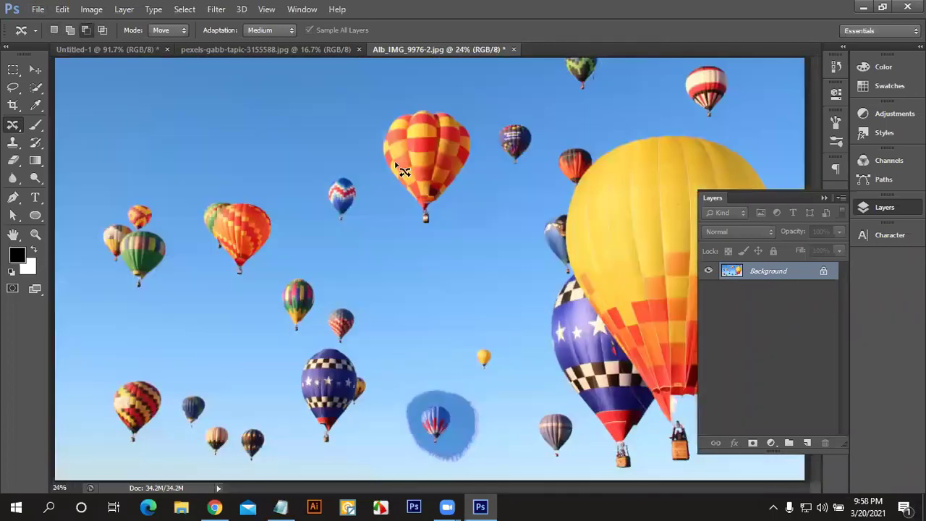
Step: Undo that move, then reselect the balloon and drag it nearer the top-left corner
key("ctrl+alt+z")
key("ctrl+alt+z")
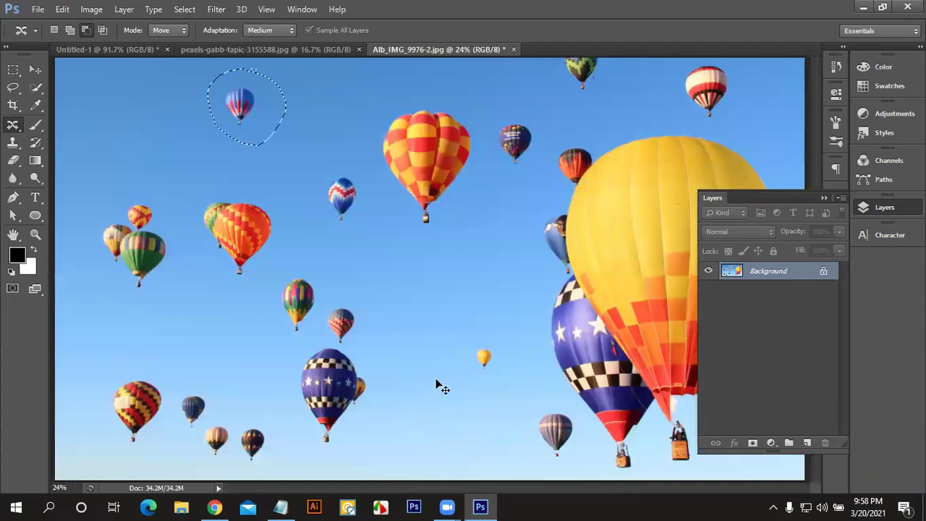
key("ctrl+d")
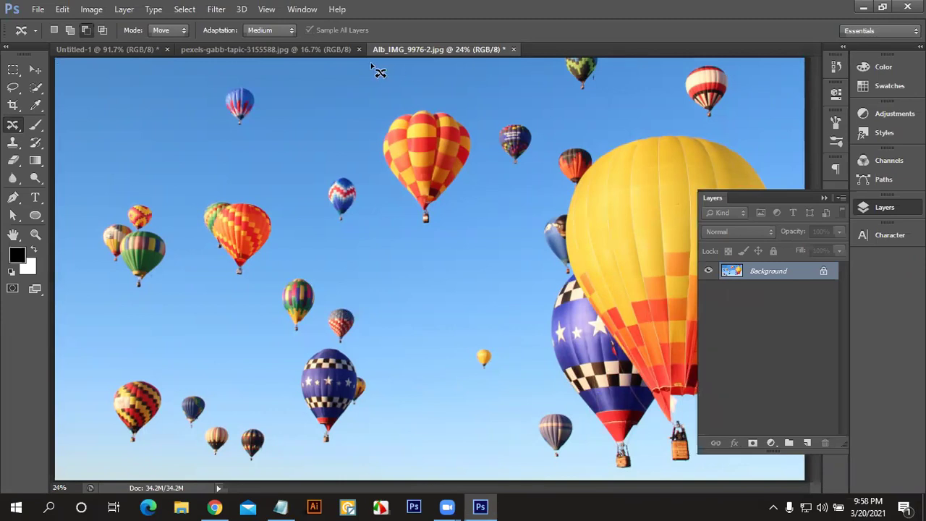
left_click_drag(204, 108, 217, 86)
left_click_drag(268, 121, 125, 116)
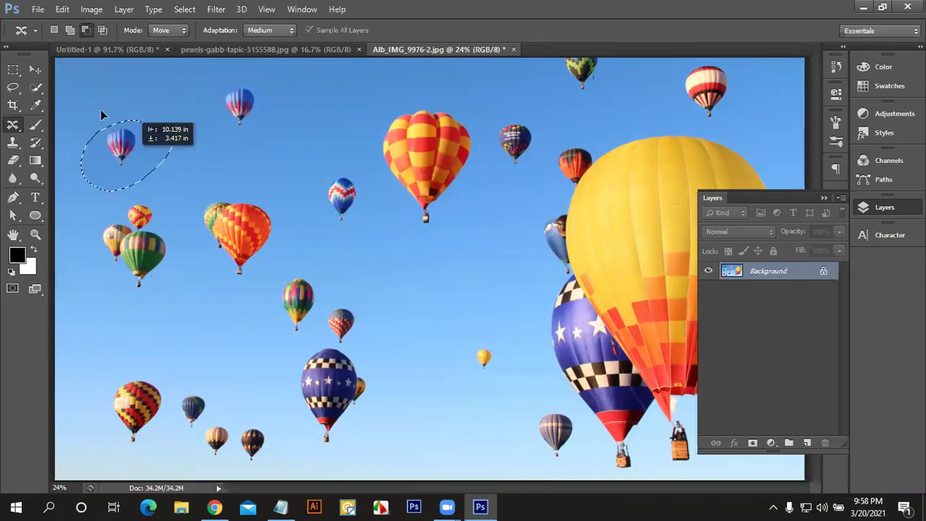
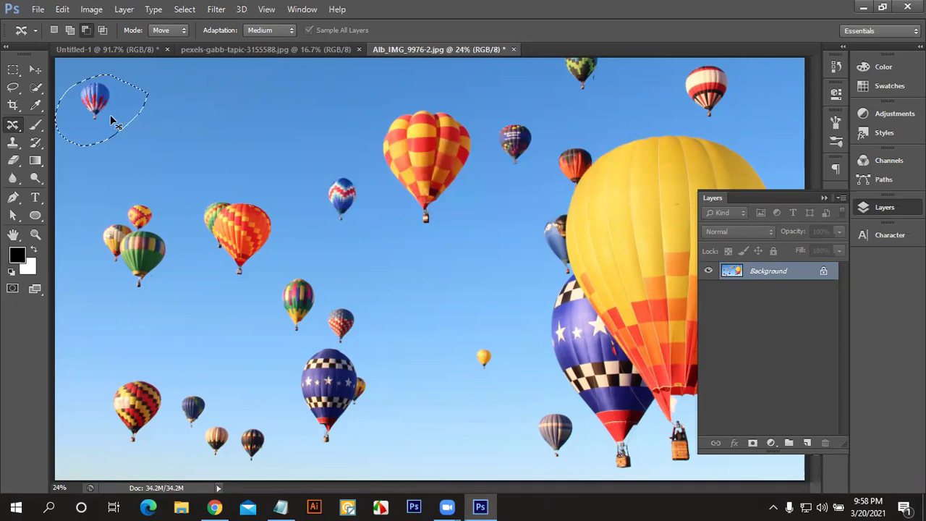
Step: Erase the small top-left balloon with a Content-Aware fill, then undo the fill and deselect
key("ctrl+z")
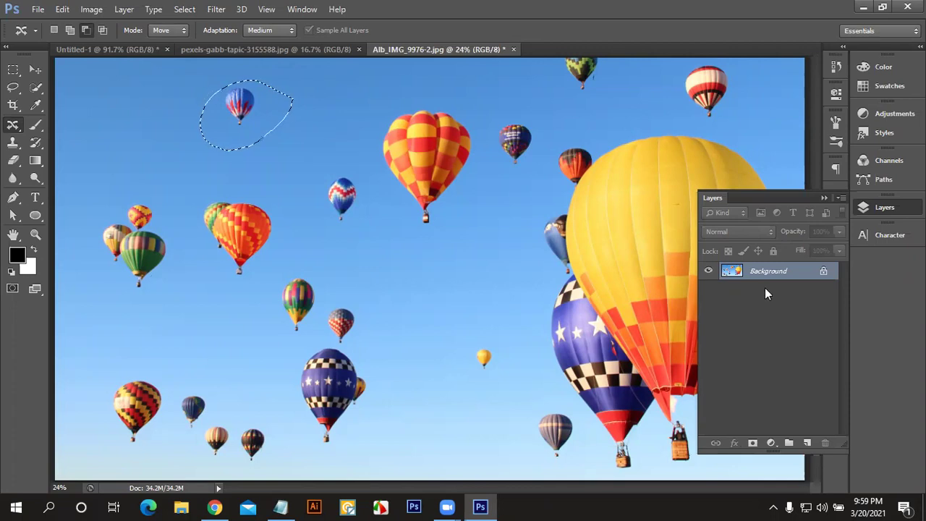
key("shift+F5")
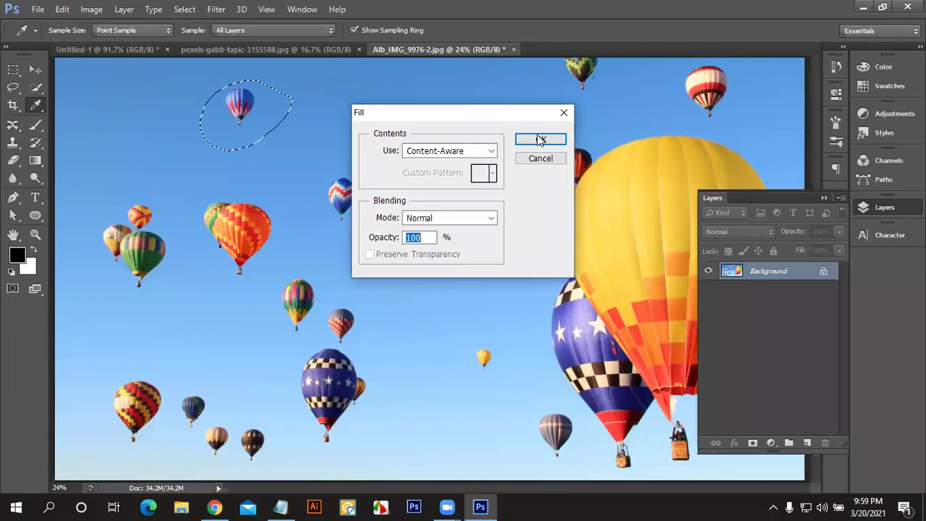
left_click(540, 140)
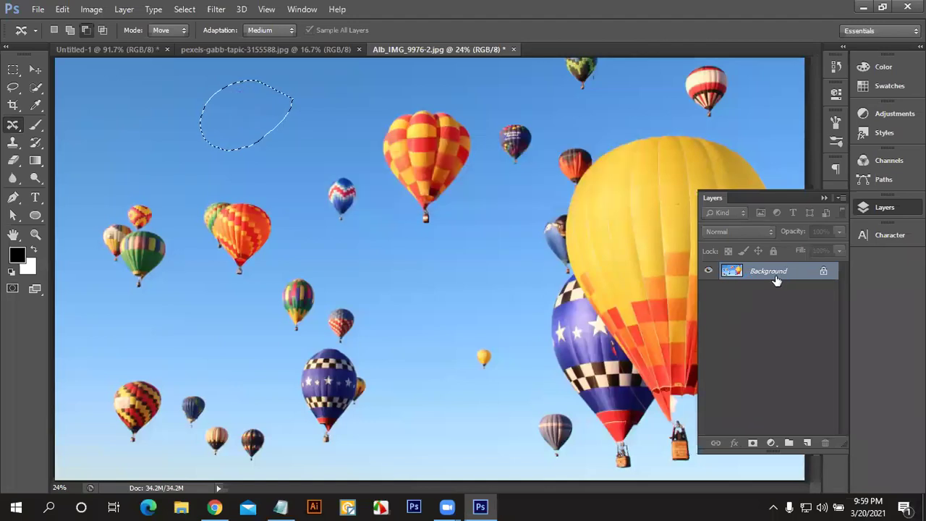
key("ctrl+z")
key("ctrl+d")
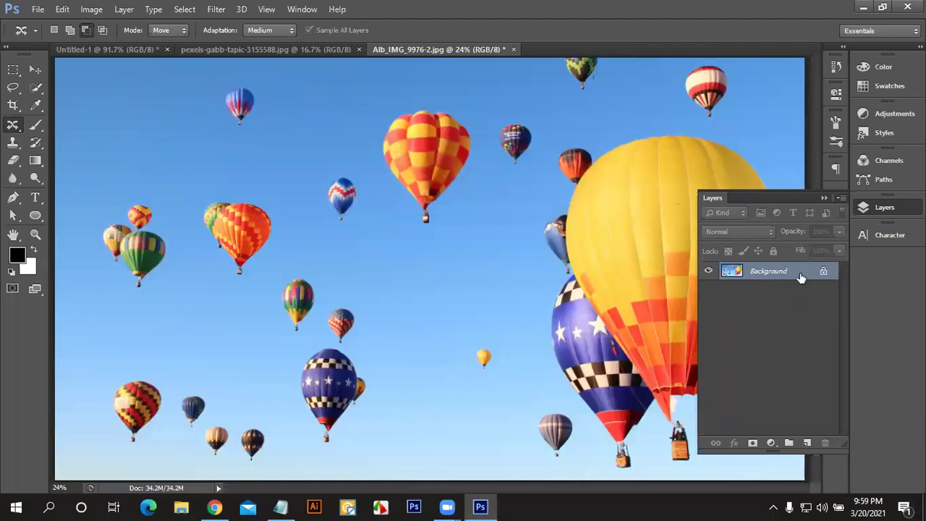
Step: Duplicate the Background layer and lasso a freehand outline around the small blue balloon
left_click_drag(801, 277, 807, 443)
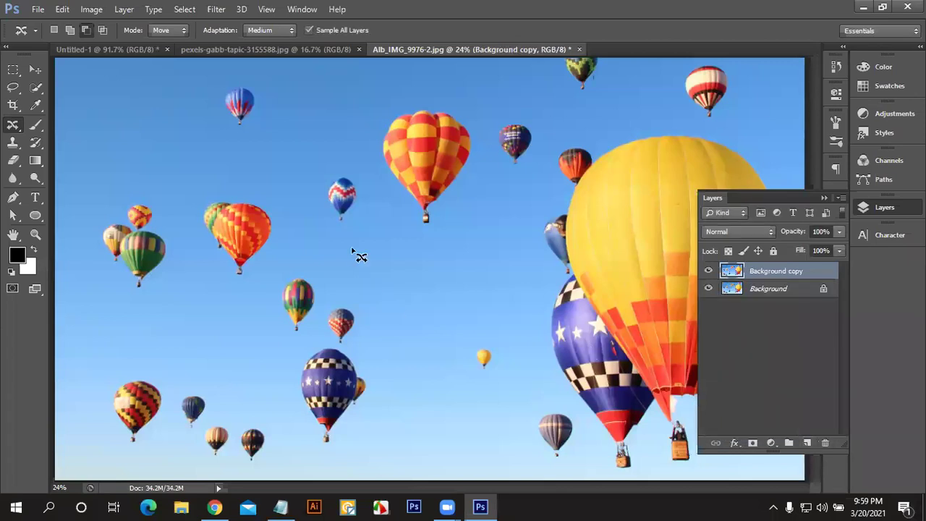
left_click_drag(256, 93, 262, 88)
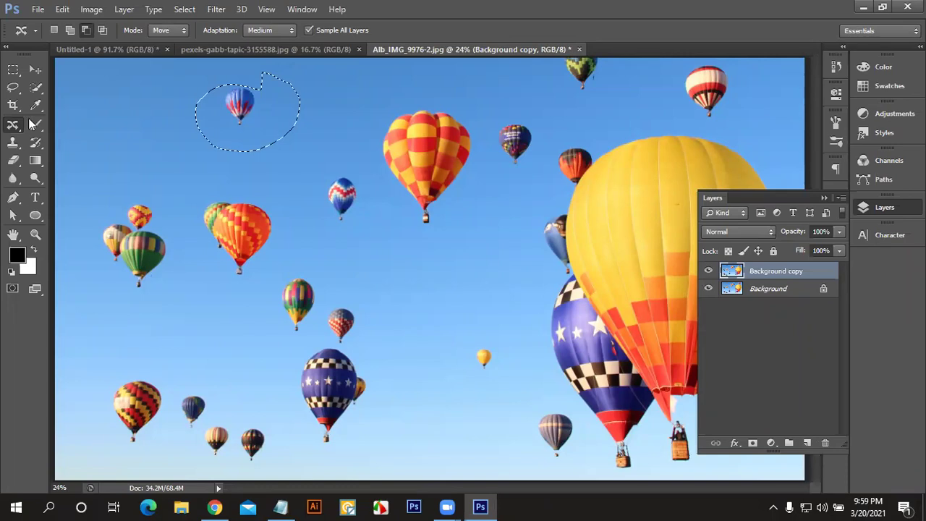
key("ctrl+d")
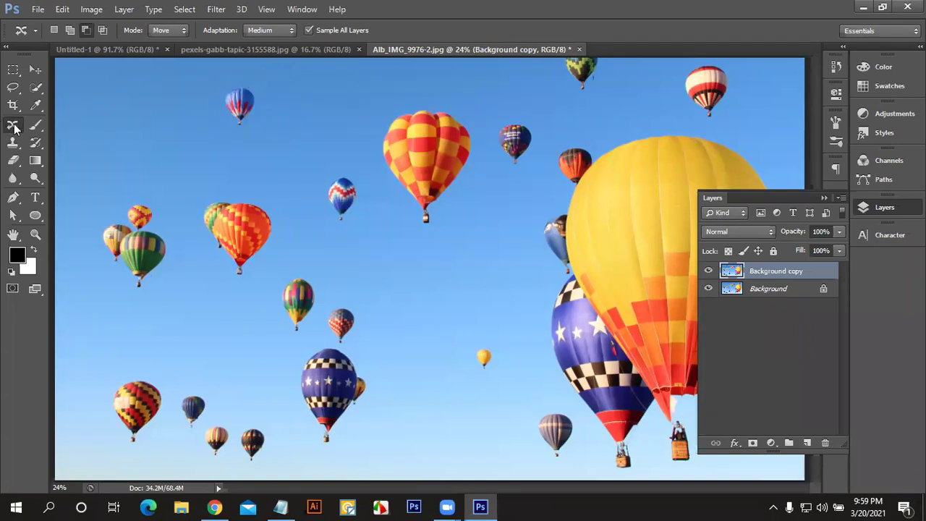
left_click(13, 88)
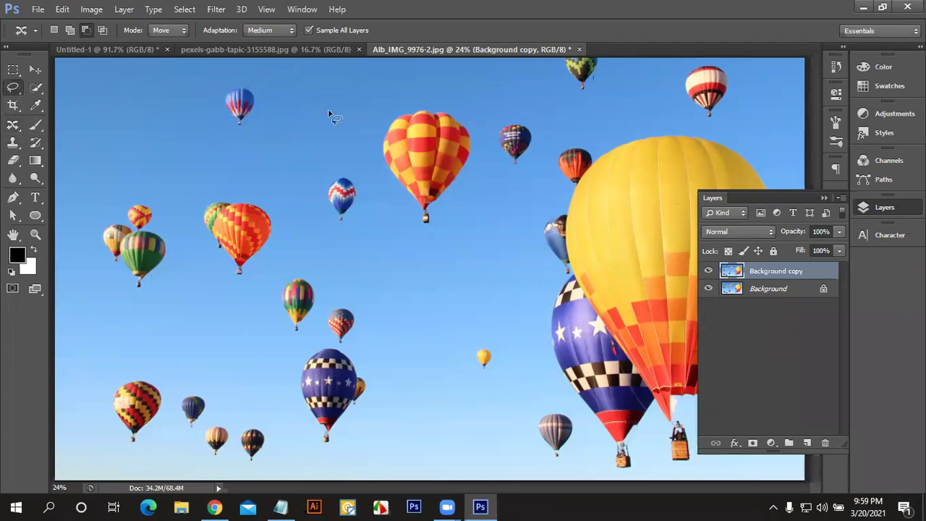
left_click_drag(284, 96, 278, 132)
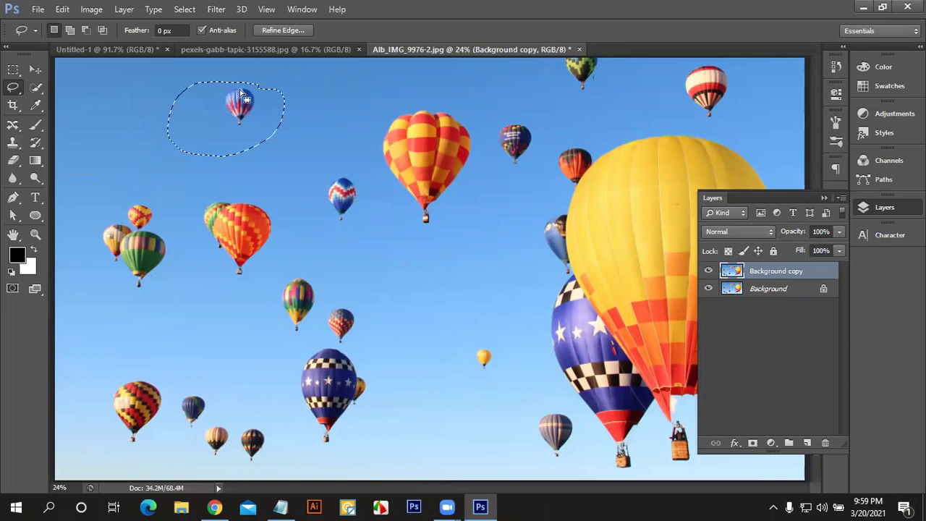
Step: Fill the lassoed balloon area with the black foreground colour
left_click(65, 10)
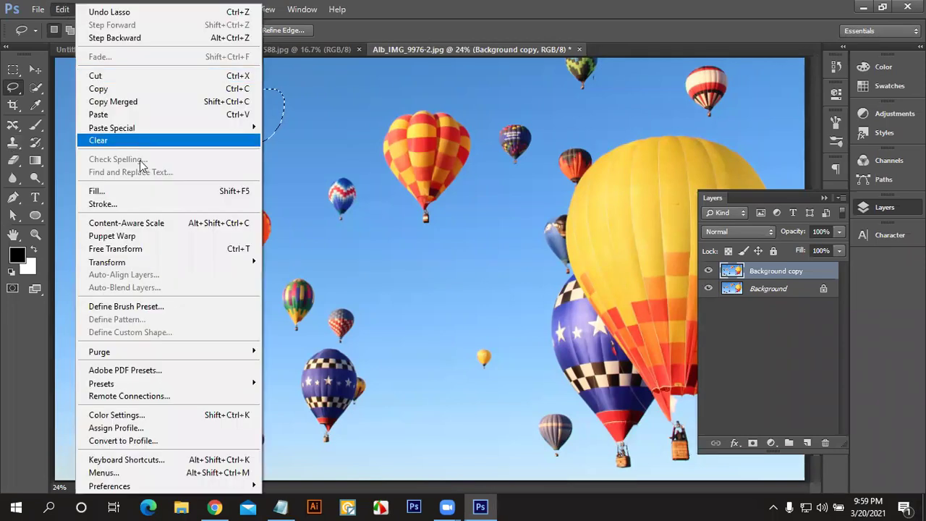
left_click(118, 188)
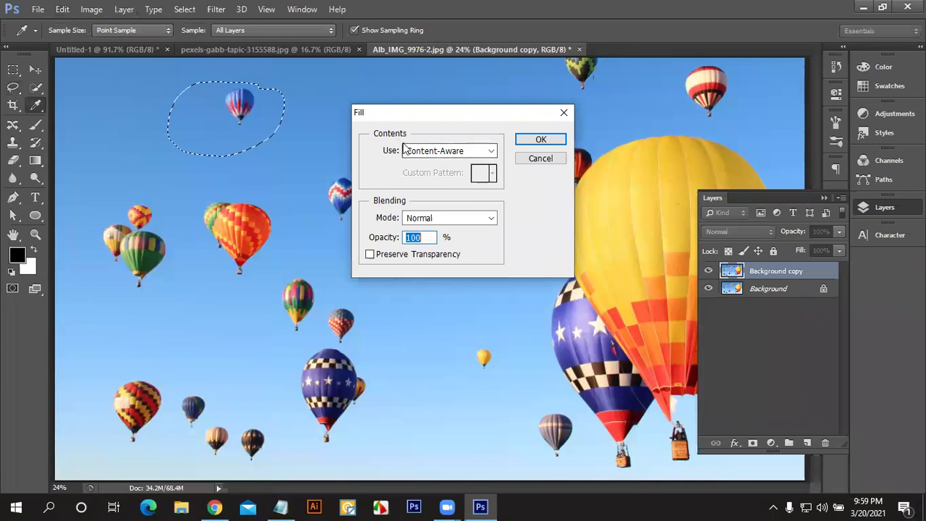
left_click(490, 152)
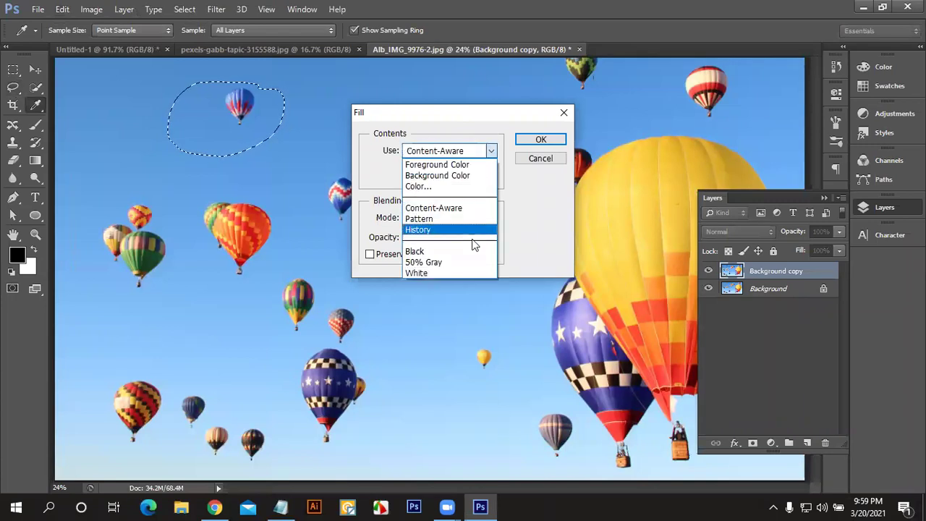
left_click(468, 168)
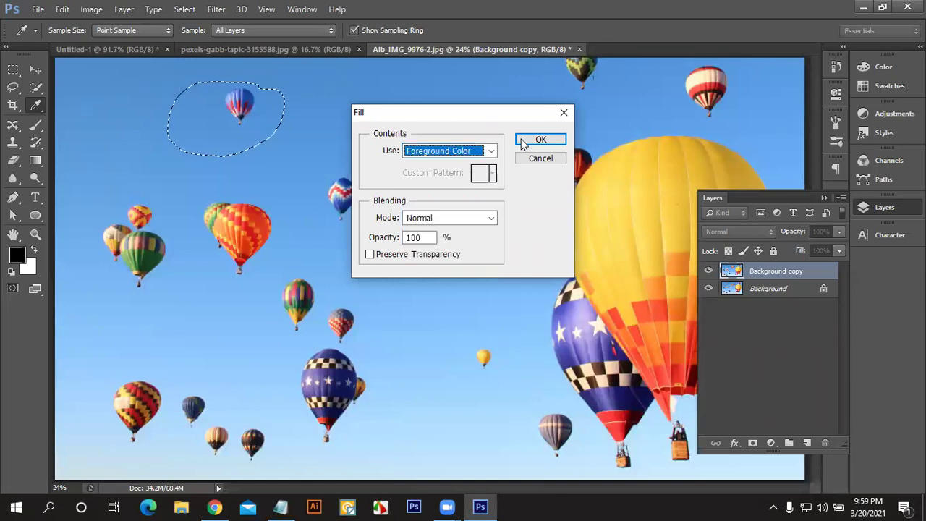
left_click(523, 141)
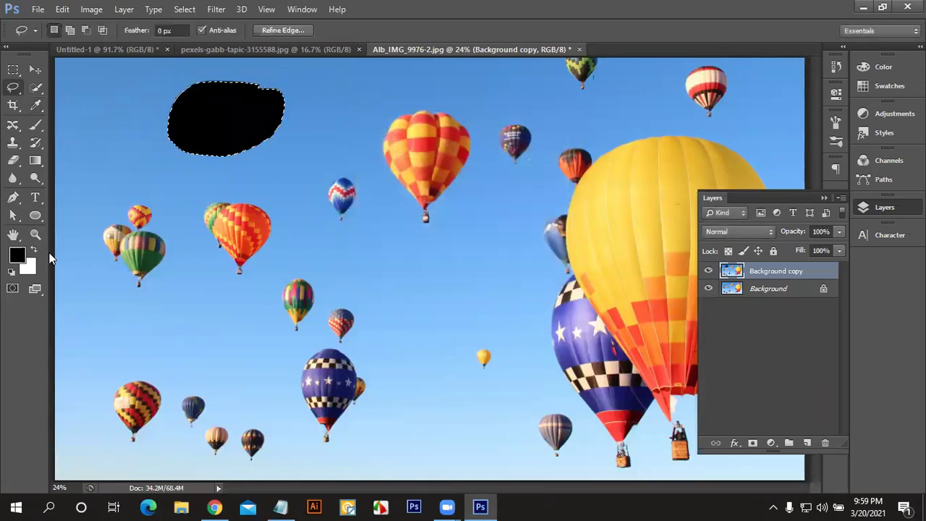
Step: Undo the black fill, refill the balloon selection using Content-Aware, then deselect and zoom out
key("ctrl+z")
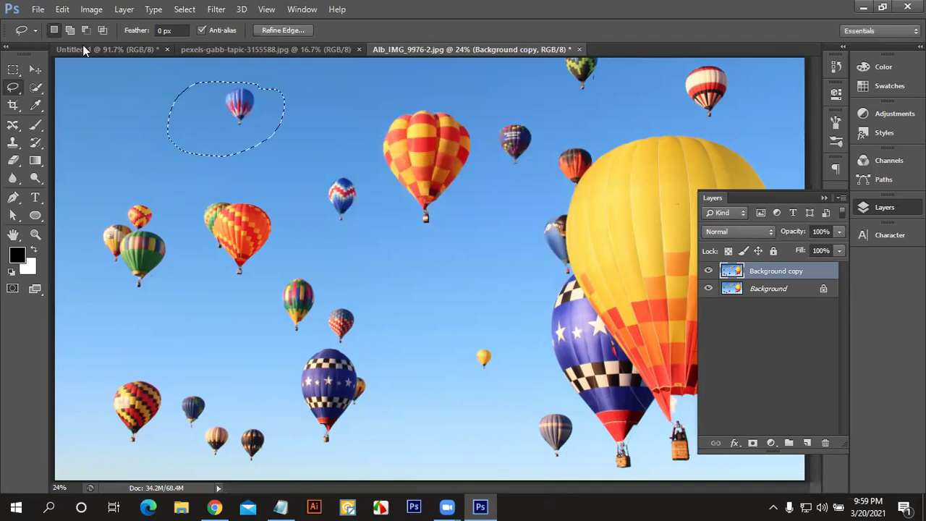
left_click(63, 10)
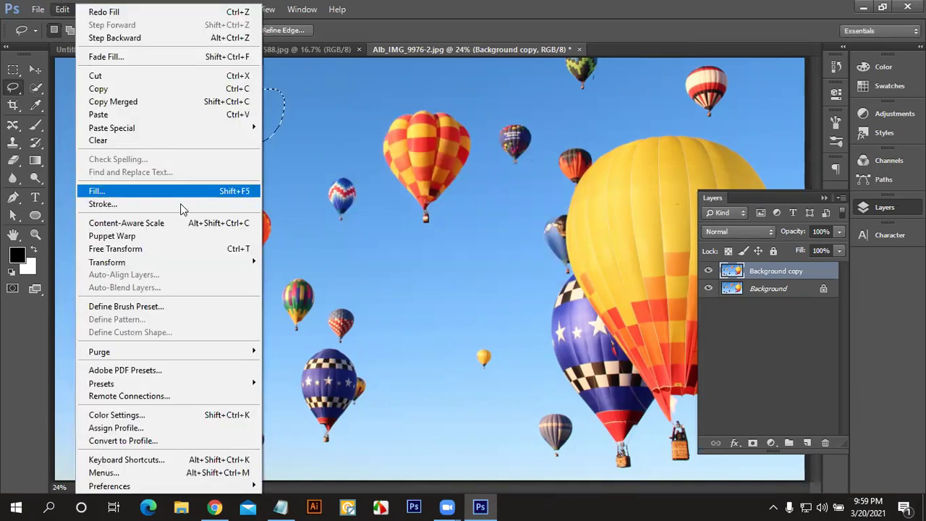
left_click(182, 193)
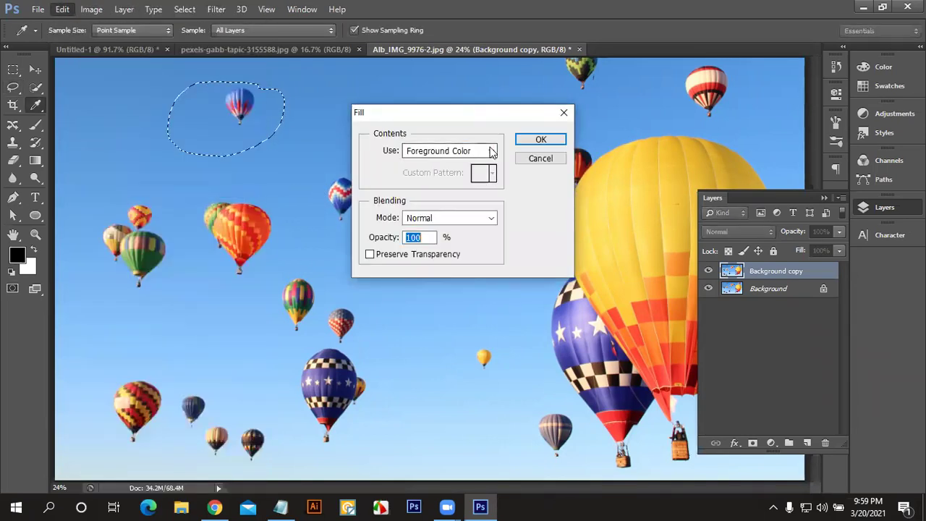
left_click(491, 150)
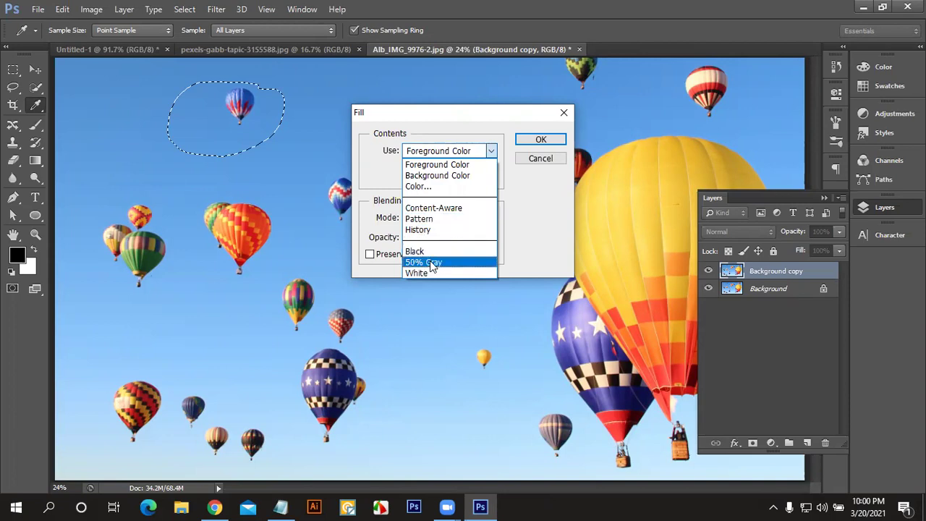
left_click(461, 209)
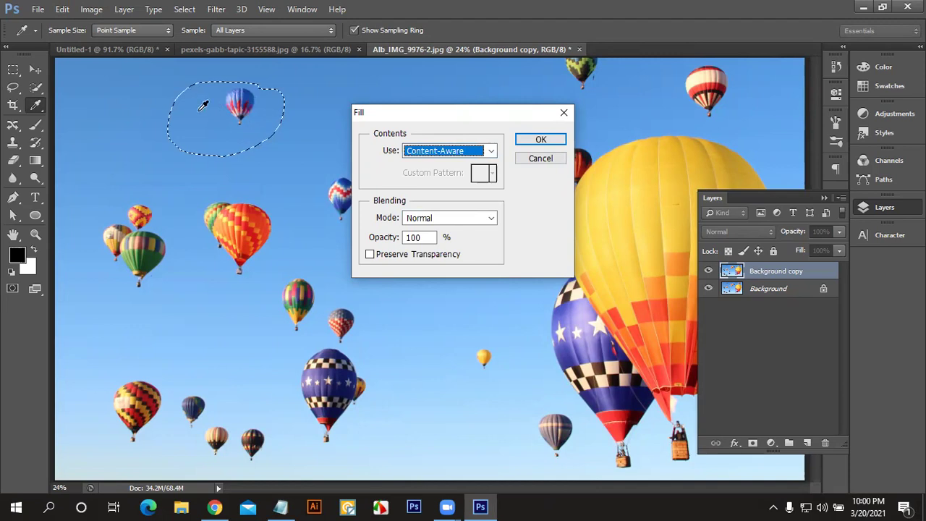
left_click(536, 140)
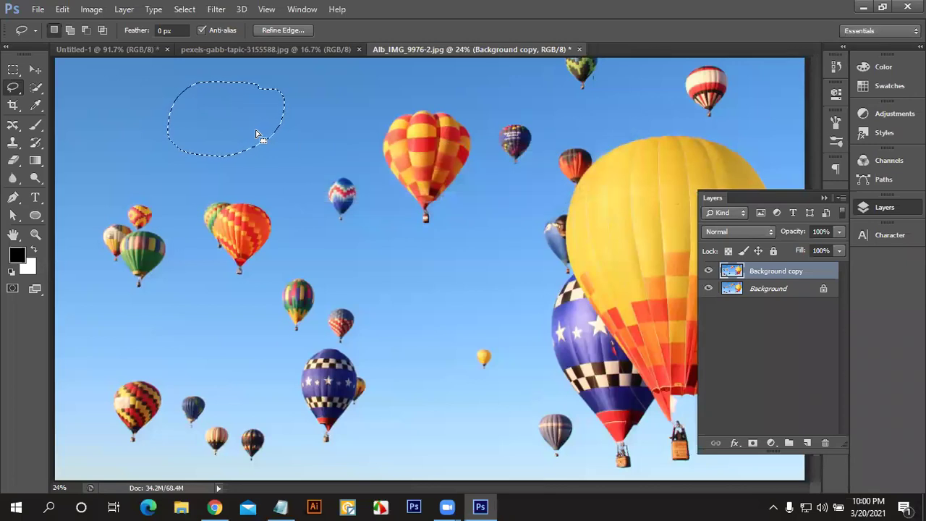
key("ctrl+d")
scroll(364, 201, "down", 2)
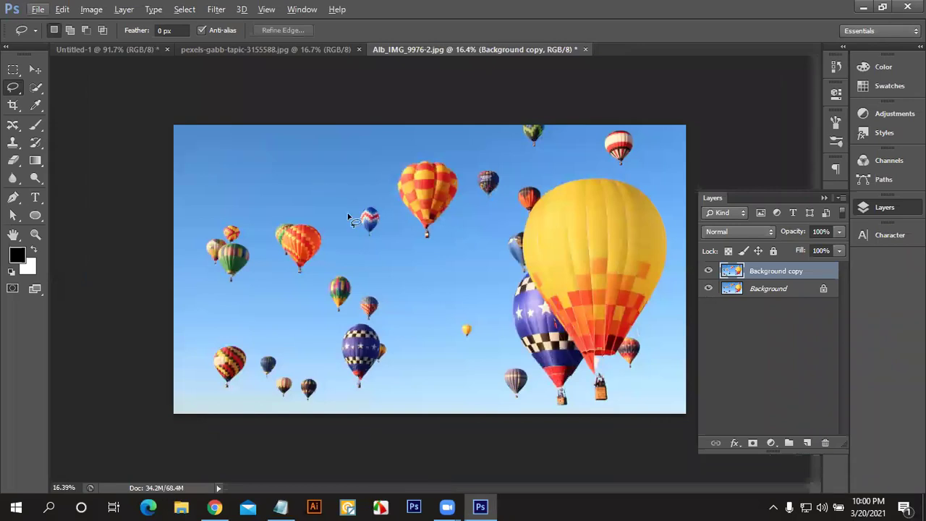
Step: Open warren-wong-uuVguyksViA-unsplash.jpg, the walking-figure photo, from the class 02 folder
left_click(38, 9)
left_click(68, 39)
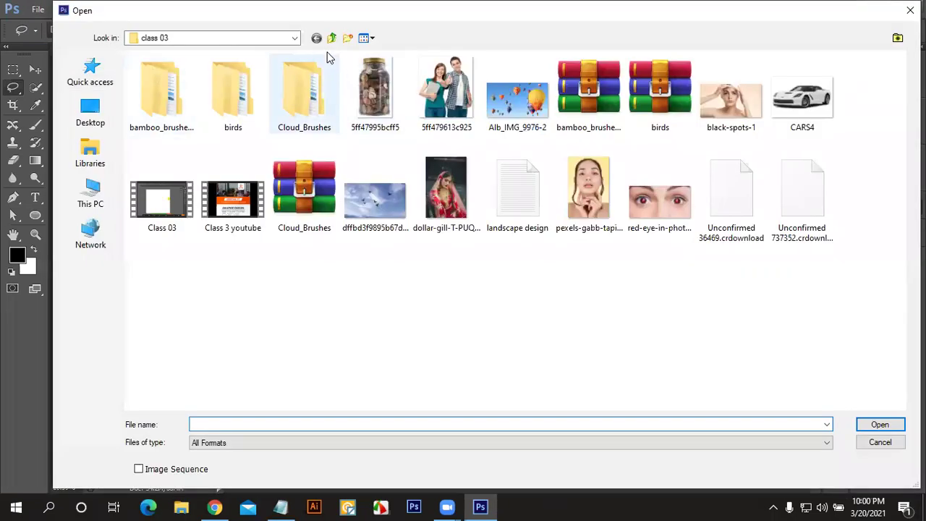
left_click(294, 38)
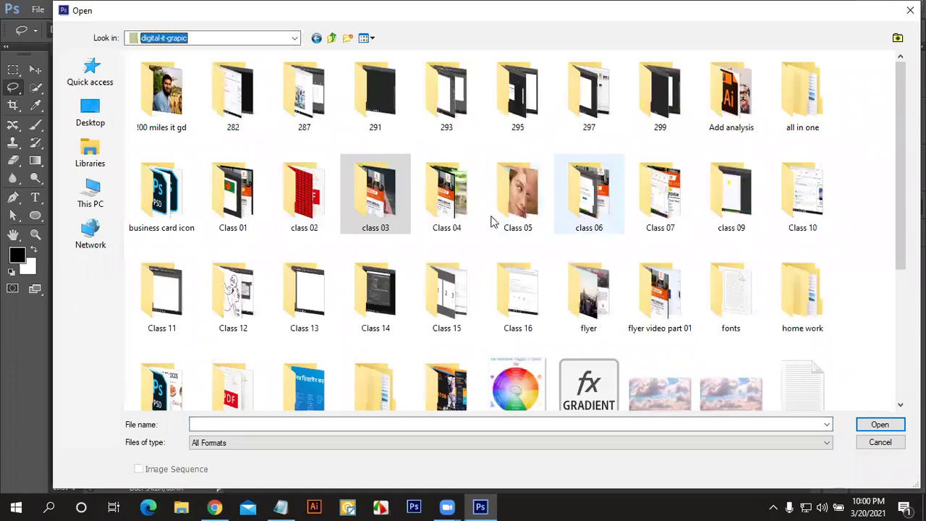
double_click(304, 206)
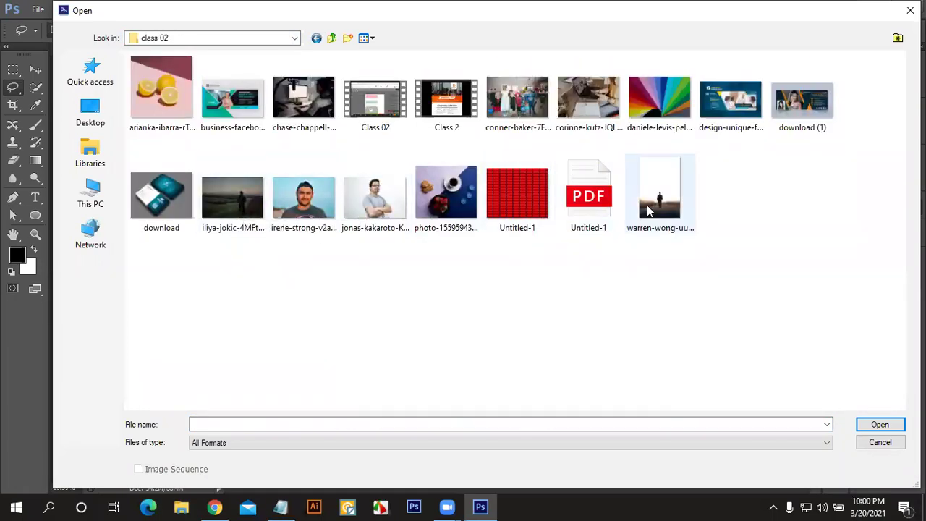
left_click(660, 194)
left_click(859, 424)
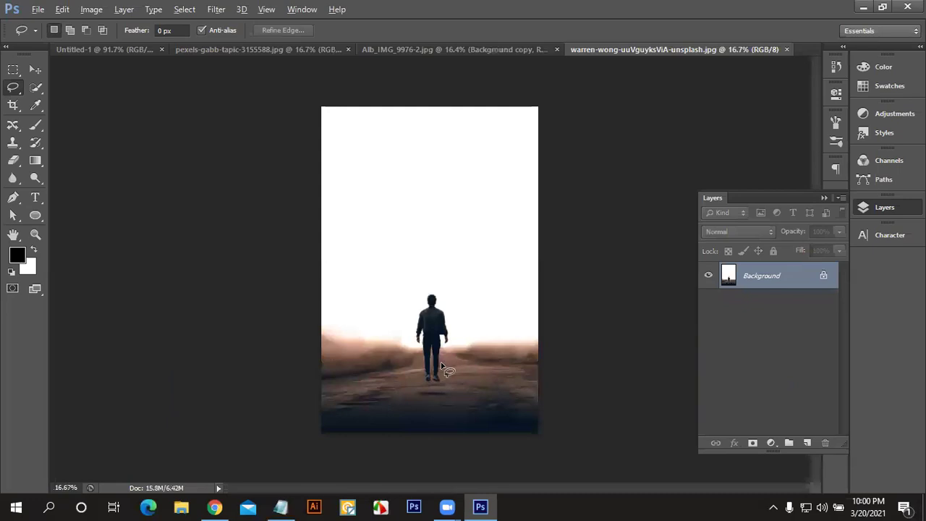
Step: Zoom in and lasso a rough freehand outline around the walking man
scroll(443, 366, "up", 1)
scroll(443, 366, "up", 1)
scroll(442, 362, "up", 1)
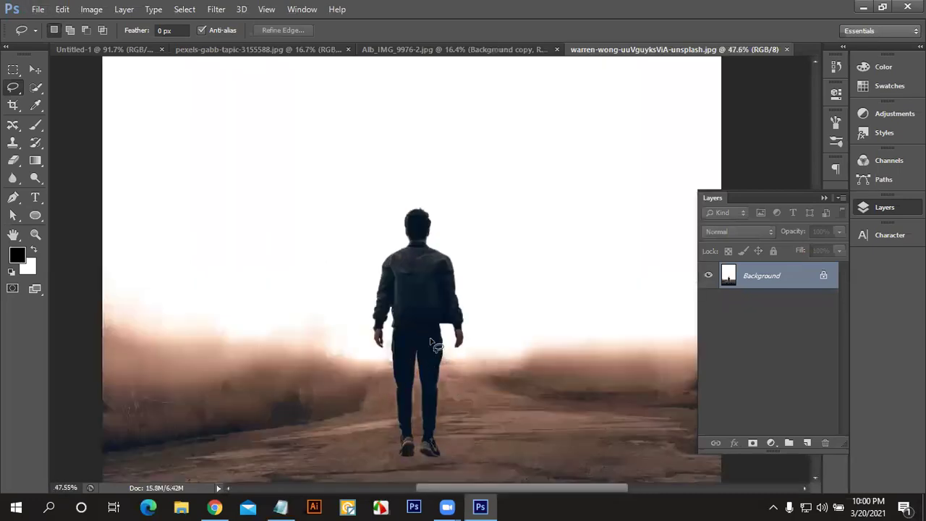
scroll(430, 337, "up", 1)
scroll(420, 312, "up", 1)
scroll(400, 253, "up", 1)
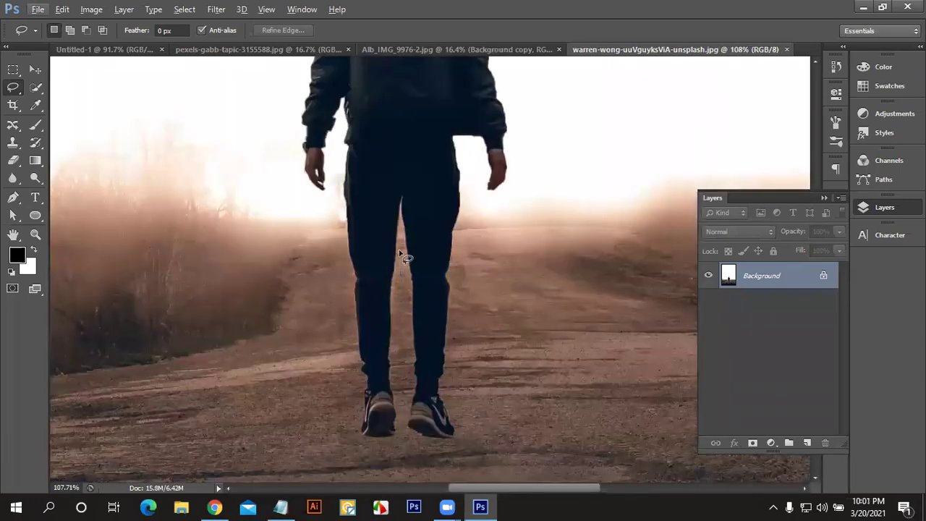
scroll(428, 339, "down", 3)
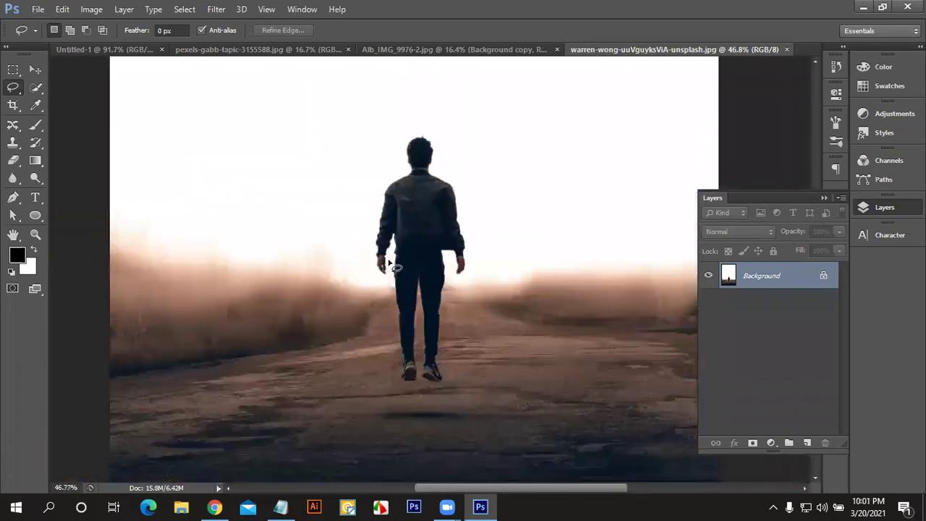
left_click_drag(377, 278, 380, 168)
mouse_move(425, 126)
left_mouse_down()
mouse_move(480, 215)
mouse_move(484, 430)
left_mouse_up()
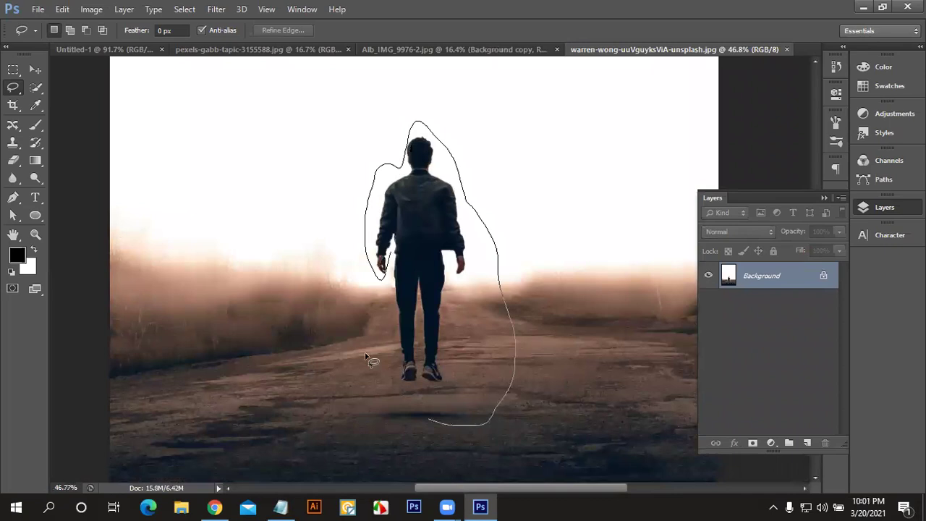
left_click_drag(404, 270, 403, 268)
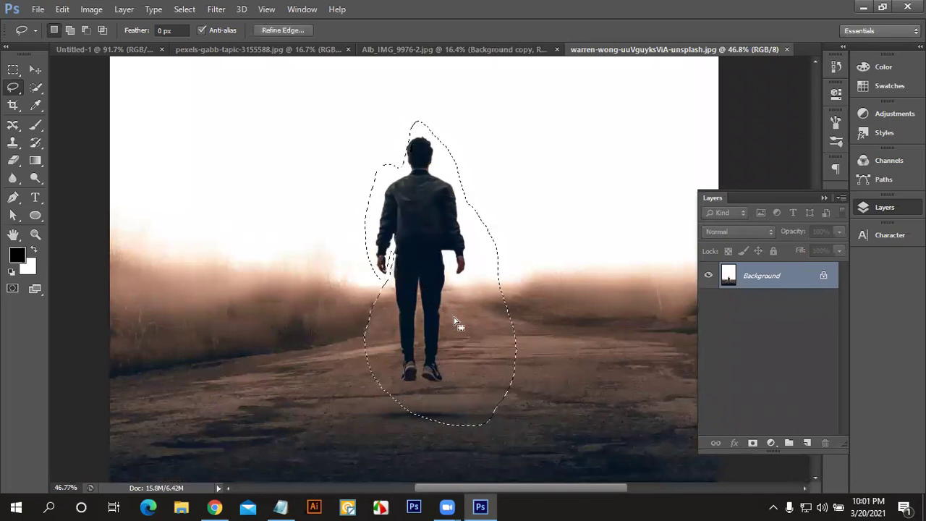
Step: Subtract the excess around the man's shoes and lower body from the selection
left_click(85, 30)
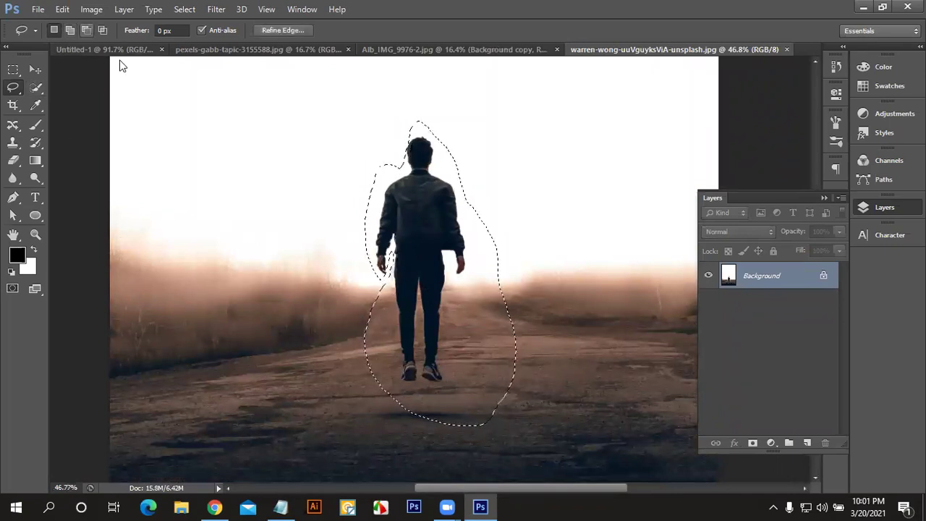
mouse_move(490, 435)
left_mouse_down()
mouse_move(572, 439)
mouse_move(464, 438)
left_mouse_up()
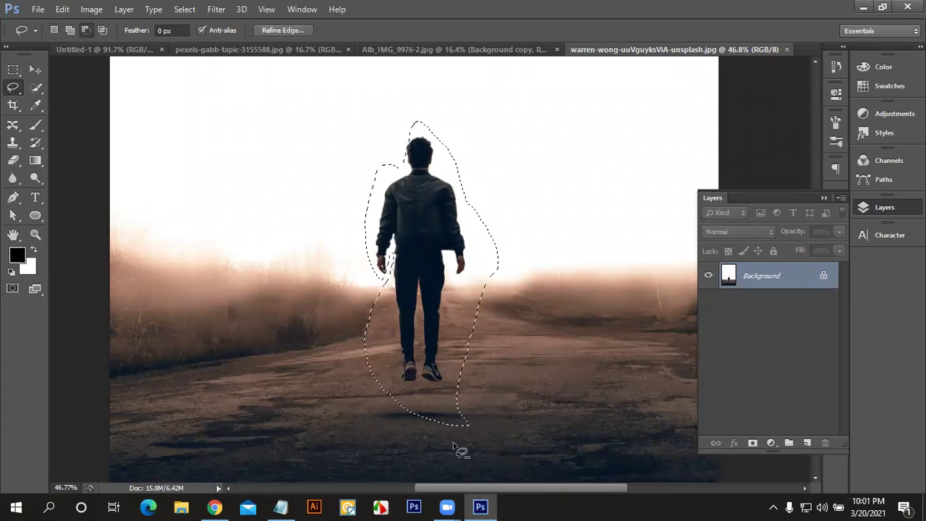
mouse_move(364, 425)
left_mouse_down()
mouse_move(490, 423)
mouse_move(490, 462)
left_mouse_up()
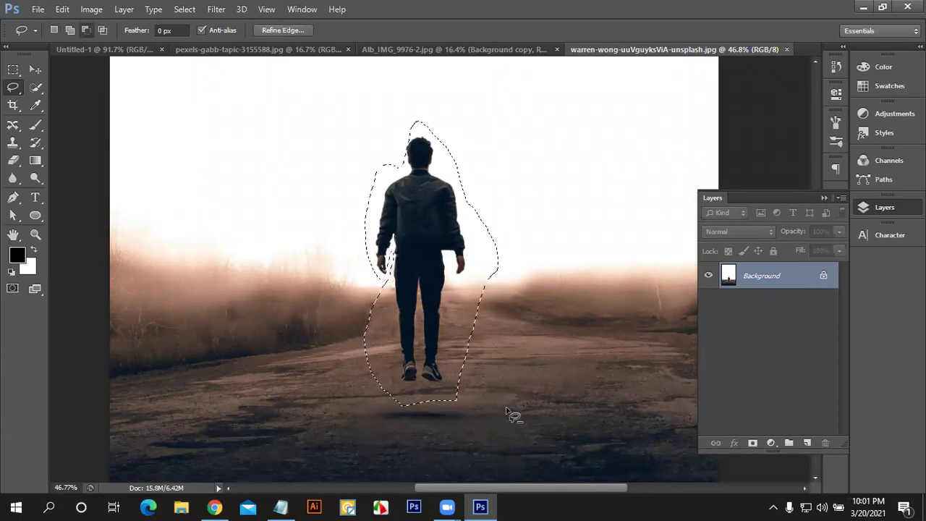
left_click_drag(410, 398, 562, 434)
left_click_drag(439, 413, 388, 310)
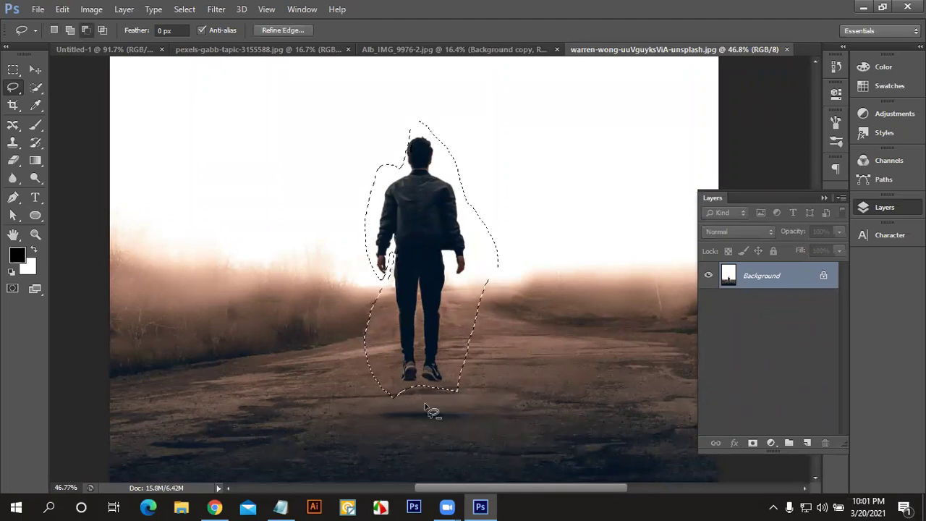
mouse_move(311, 390)
left_mouse_down()
mouse_move(456, 385)
mouse_move(507, 399)
left_mouse_up()
scroll(492, 255, "up", 3)
Step: Trim the selection closer along his sides and head, then duplicate the Background layer
left_click_drag(490, 322, 463, 246)
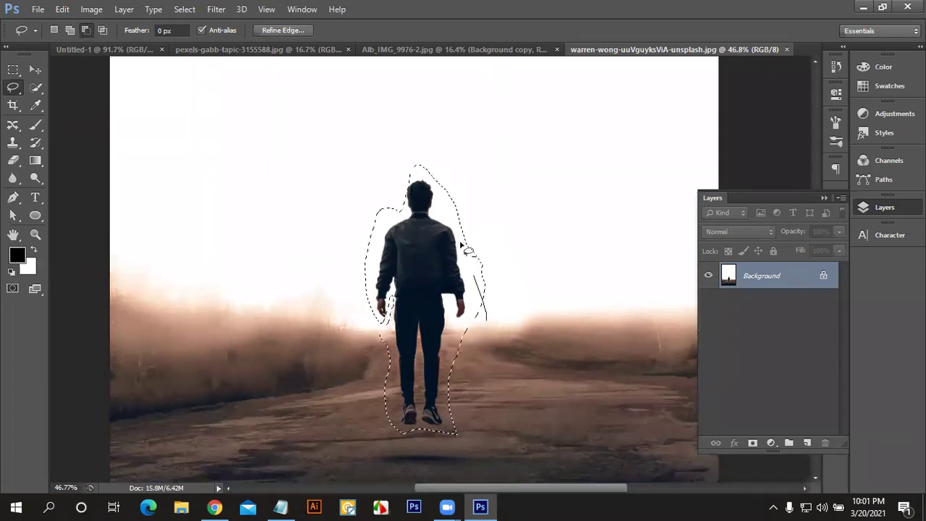
mouse_move(457, 194)
left_mouse_down()
mouse_move(459, 209)
mouse_move(461, 181)
mouse_move(406, 181)
left_mouse_up()
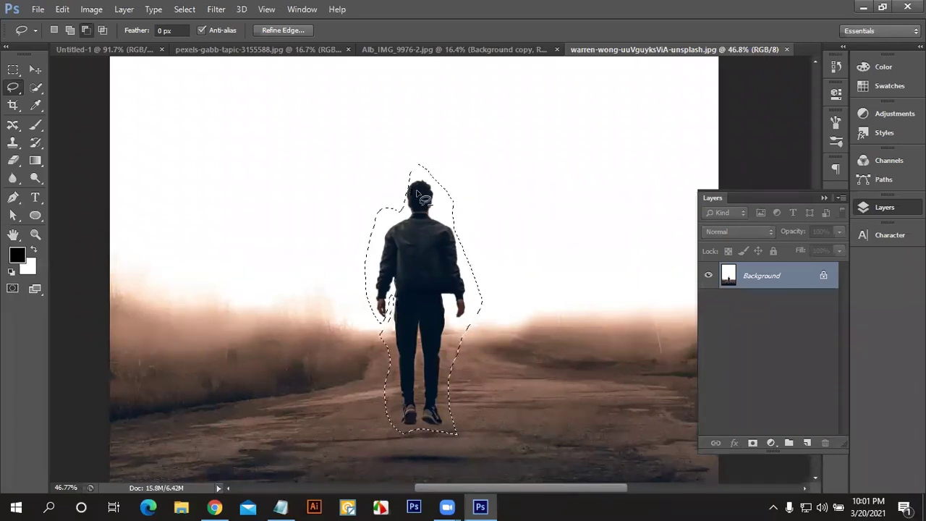
scroll(418, 192, "up", 4)
scroll(424, 196, "up", 3)
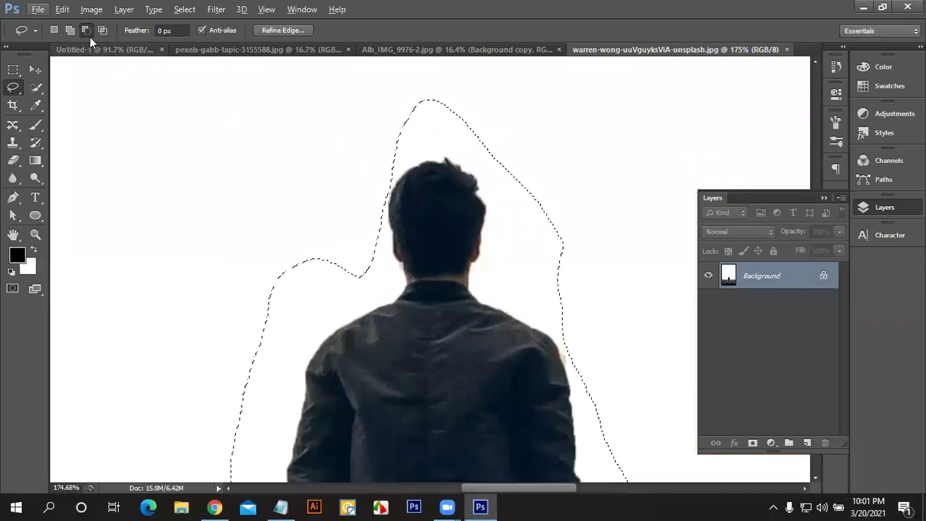
left_click_drag(374, 173, 416, 251)
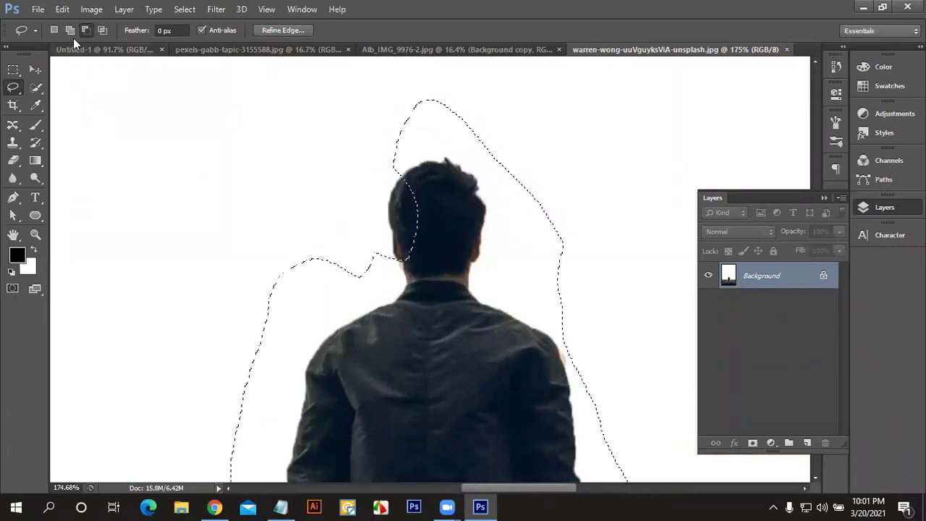
mouse_move(413, 111)
left_mouse_down()
mouse_move(289, 324)
mouse_move(490, 270)
left_mouse_up()
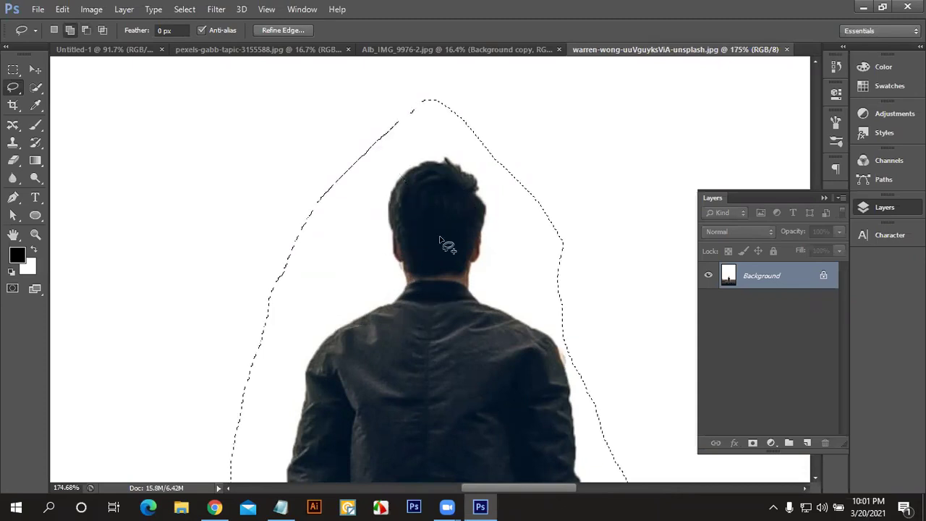
scroll(447, 321, "down", 2)
scroll(449, 322, "down", 3)
scroll(579, 310, "down", 2)
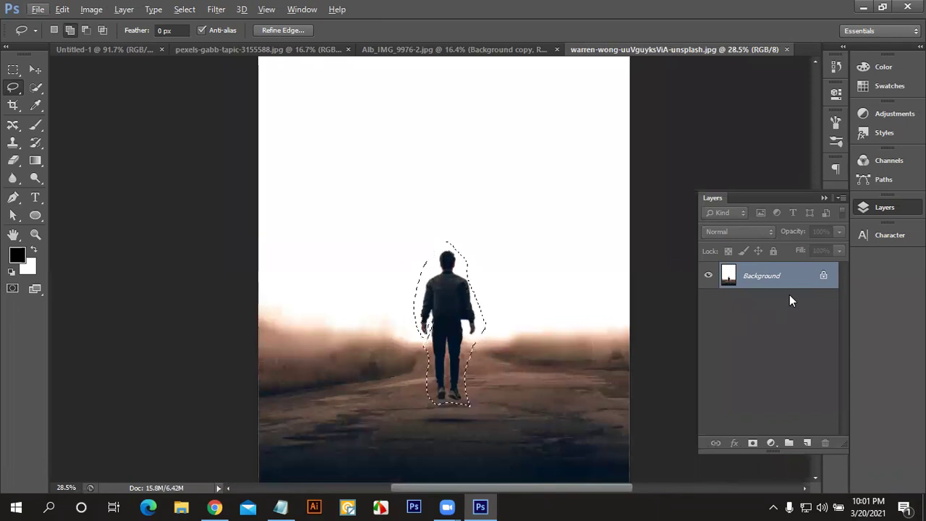
left_click_drag(769, 314, 806, 443)
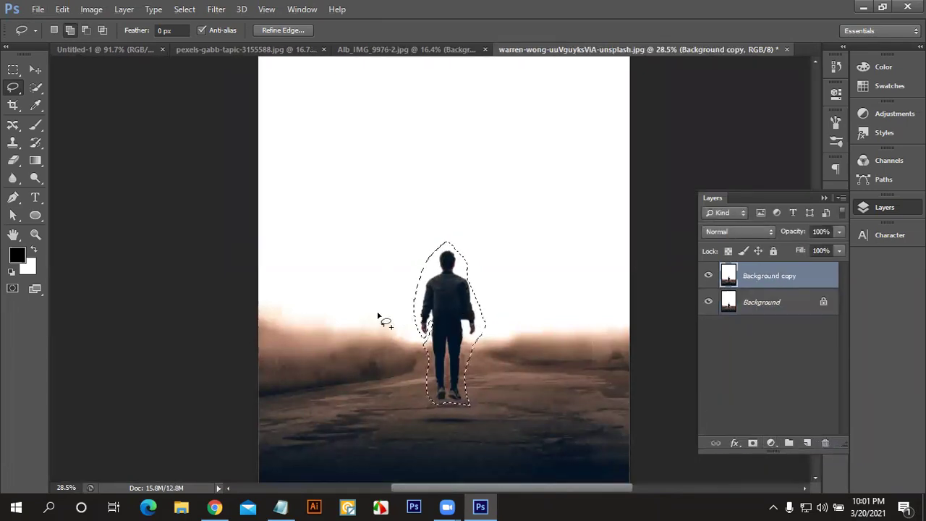
Step: Content-Aware fill the man's selection on Background copy, deselect, and zoom in on the road
left_click(63, 9)
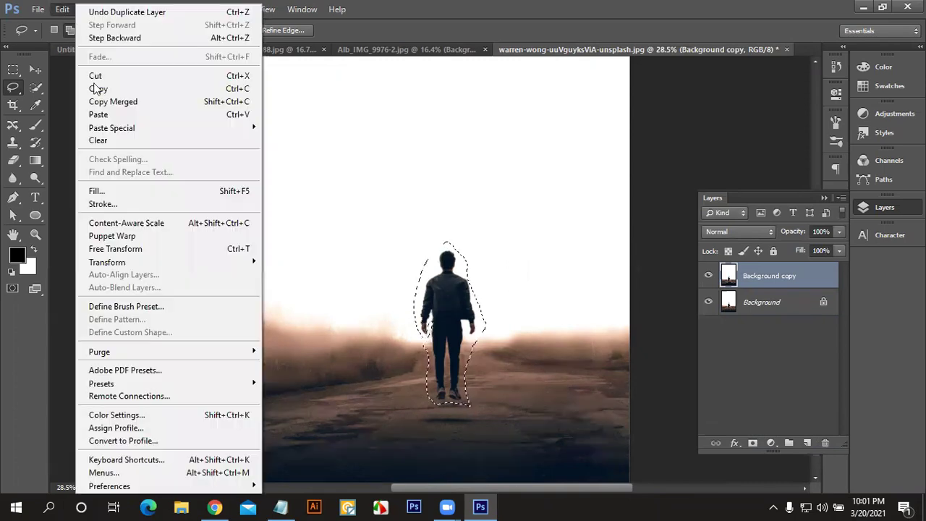
left_click(123, 191)
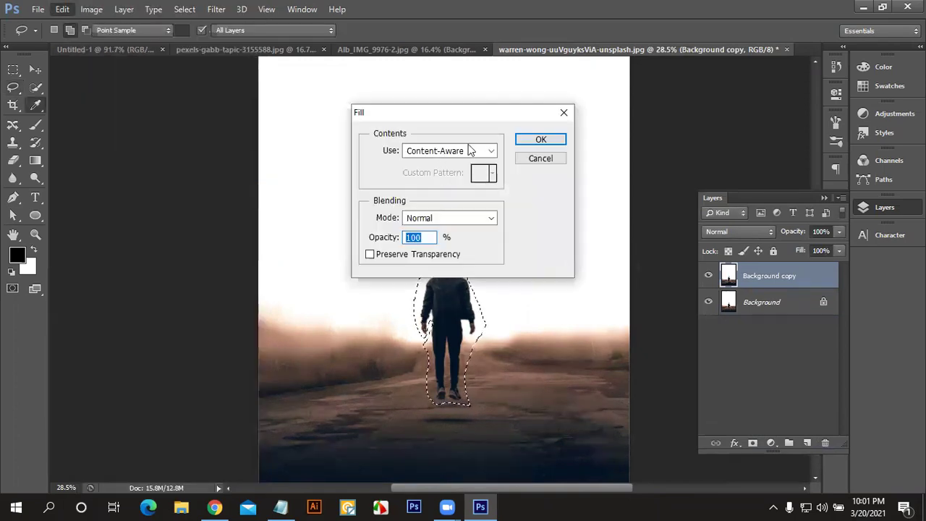
left_click(536, 139)
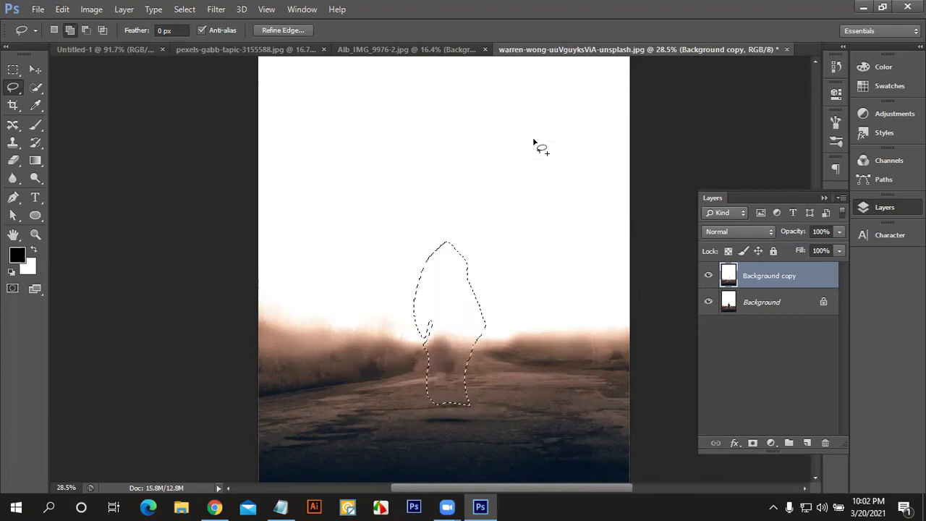
key("ctrl+d")
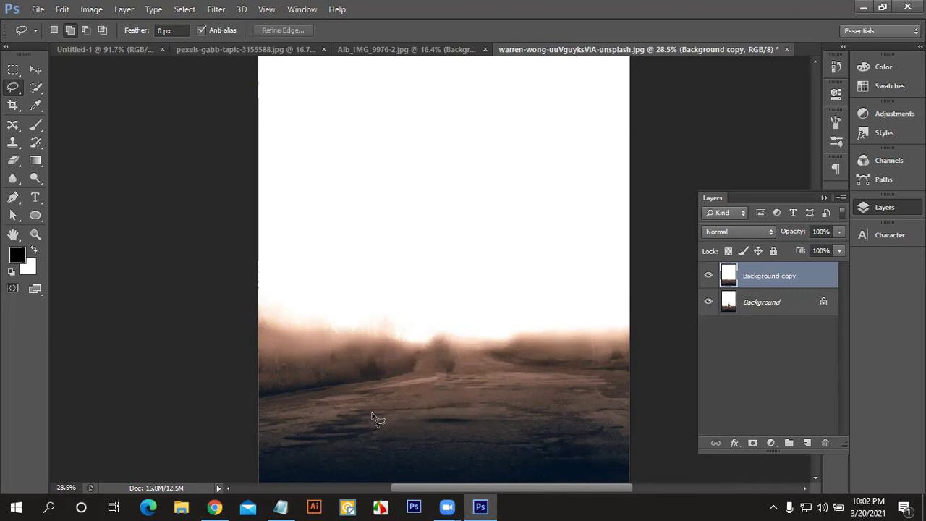
scroll(465, 401, "up", 1)
scroll(465, 401, "up", 1)
scroll(434, 376, "up", 1)
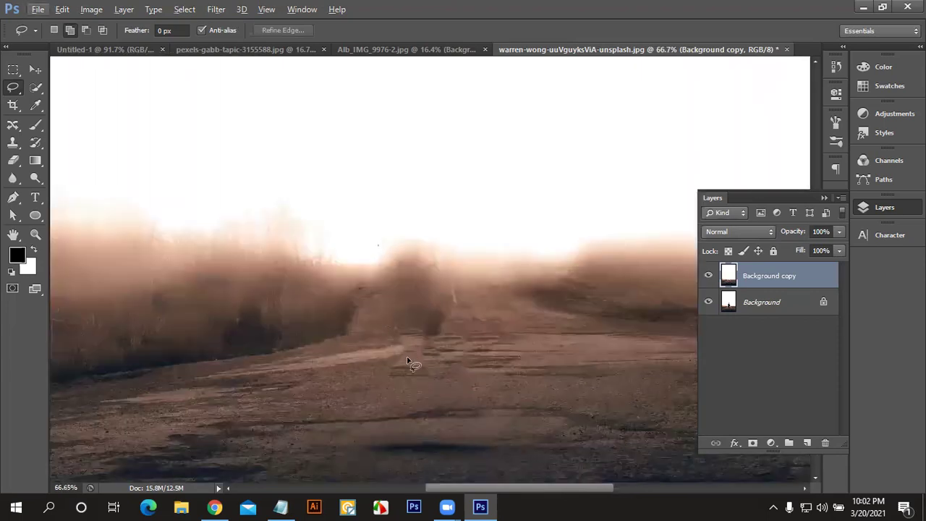
scroll(458, 359, "up", 1)
scroll(458, 360, "up", 1)
scroll(442, 323, "up", 1)
scroll(442, 323, "up", 1)
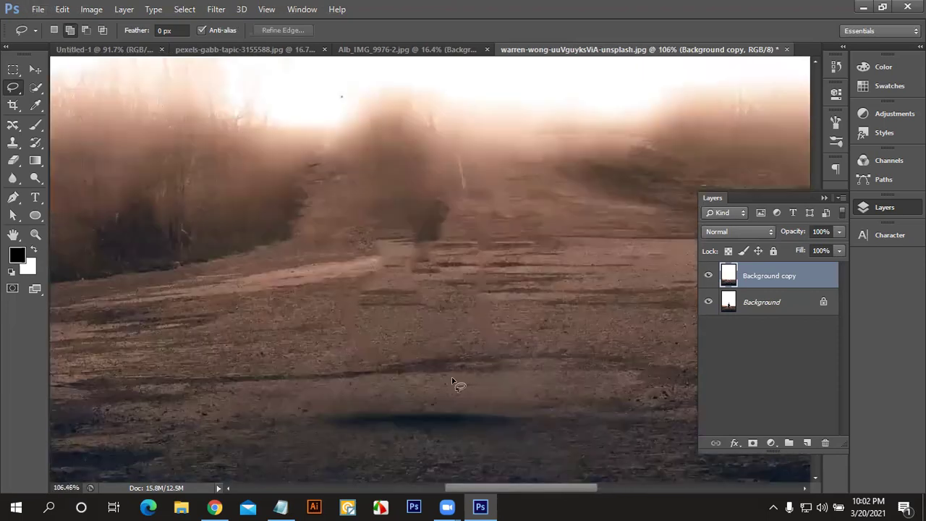
scroll(457, 385, "up", 1)
scroll(375, 391, "up", 1)
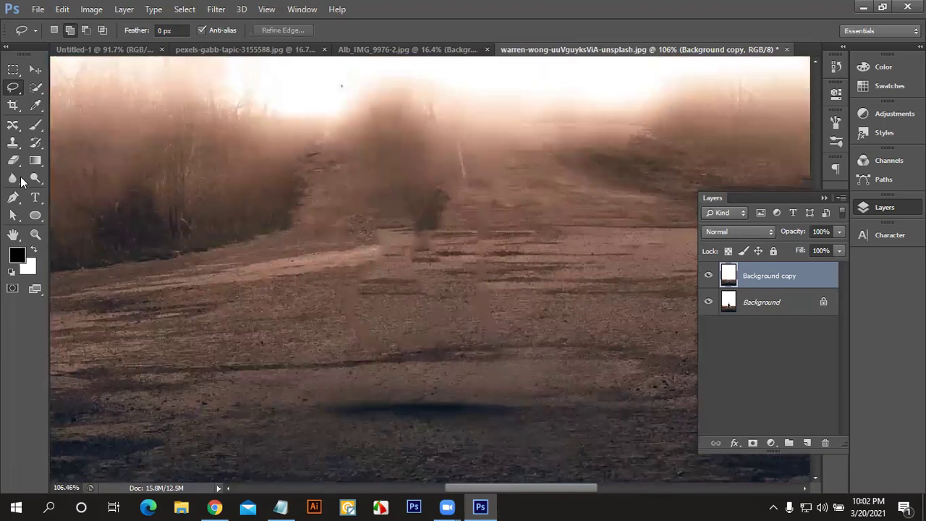
Step: Patch the dark shadows on the lower road with clean texture using the Patch Tool
left_click(13, 126)
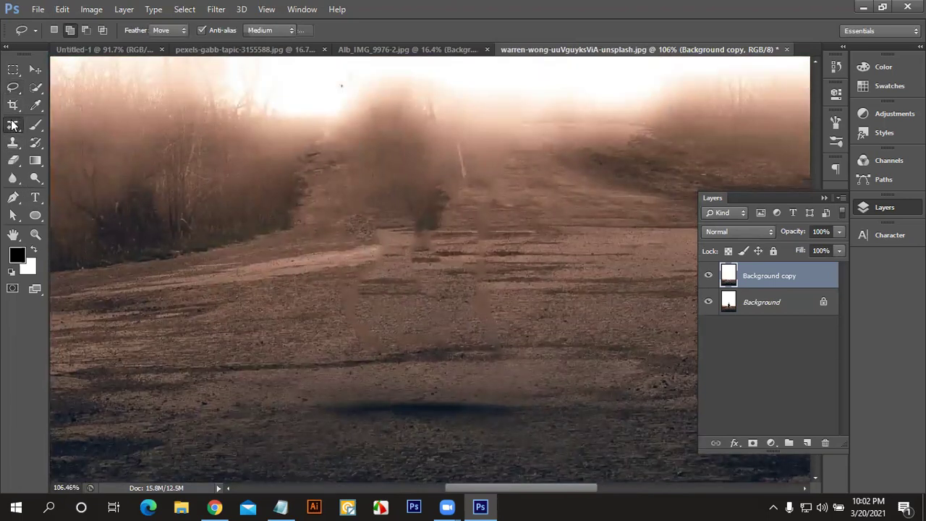
right_click(13, 125)
left_click(69, 147)
scroll(389, 370, "down", 2)
mouse_move(310, 357)
left_mouse_down()
mouse_move(484, 375)
mouse_move(307, 327)
mouse_move(199, 243)
left_mouse_up()
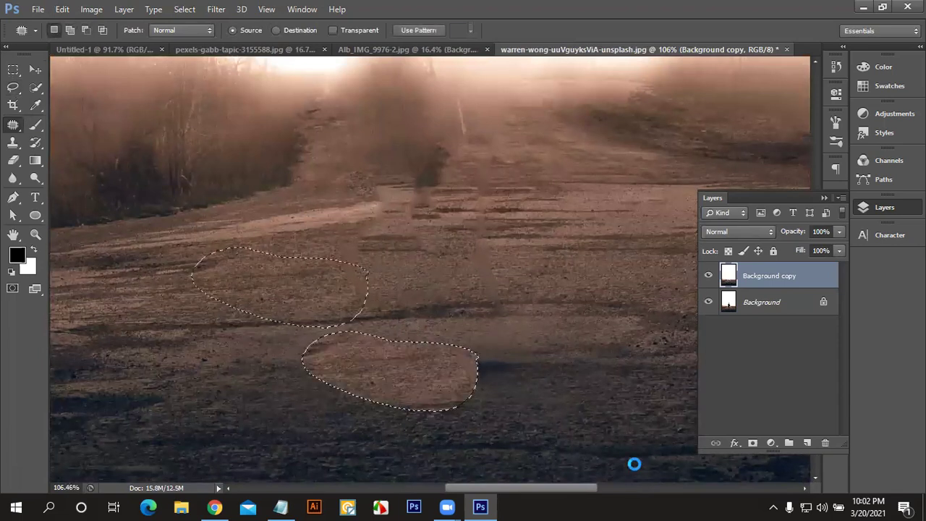
mouse_move(503, 360)
left_mouse_down()
mouse_move(469, 430)
mouse_move(502, 360)
mouse_move(360, 330)
left_mouse_up()
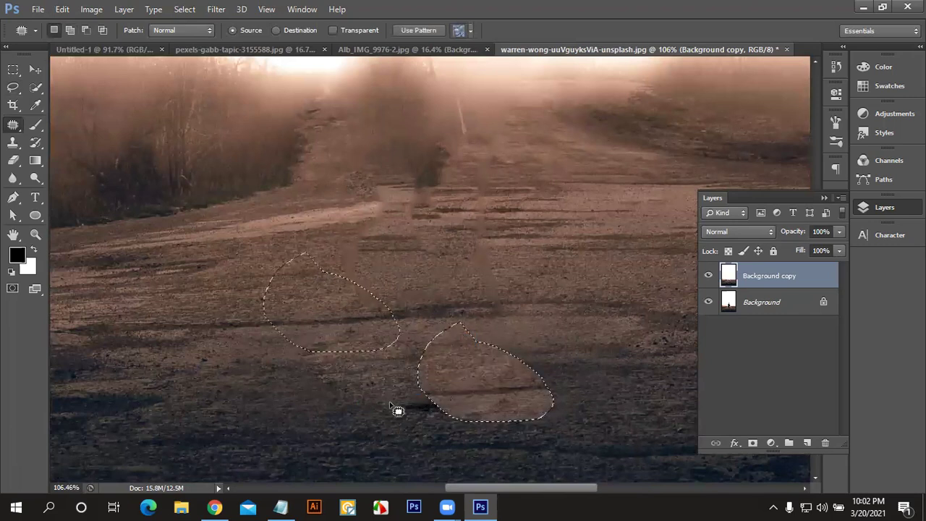
mouse_move(372, 388)
left_mouse_down()
mouse_move(536, 418)
mouse_move(547, 429)
left_mouse_up()
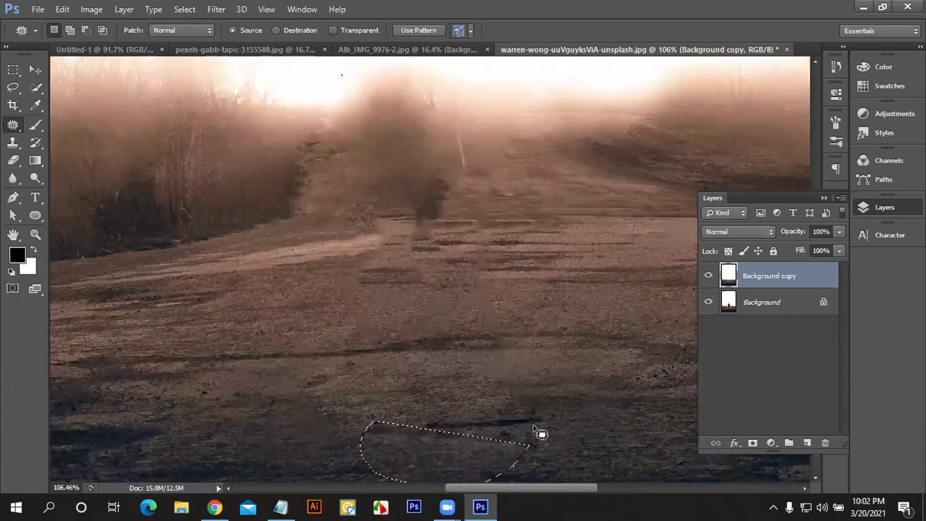
left_click_drag(547, 430, 534, 438)
Step: Patch the remaining smudges and the blurry remnant in the road centre
scroll(541, 432, "up", 3)
mouse_move(484, 373)
left_mouse_down()
mouse_move(523, 408)
mouse_move(584, 376)
left_mouse_up()
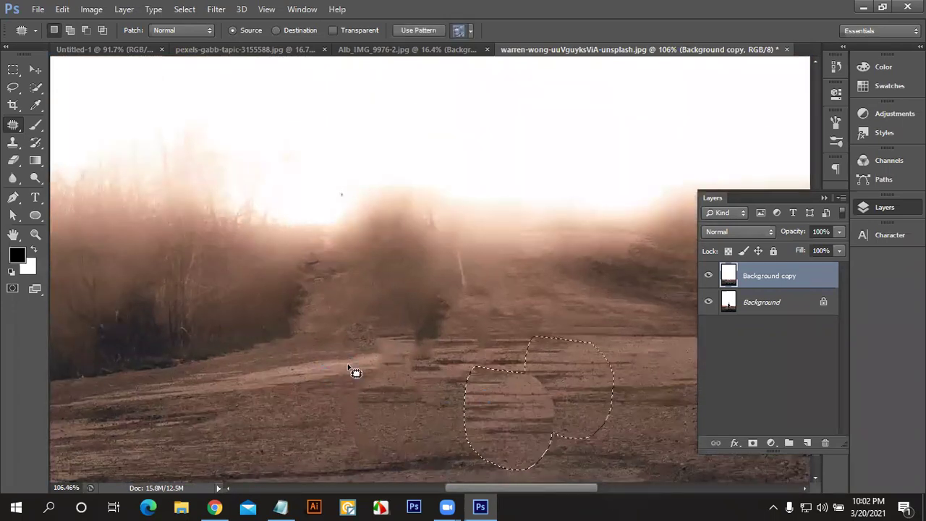
left_click_drag(351, 367, 329, 388)
scroll(441, 282, "up", 1)
left_click_drag(454, 285, 473, 304)
left_click_drag(514, 274, 522, 318)
left_click_drag(446, 246, 416, 260)
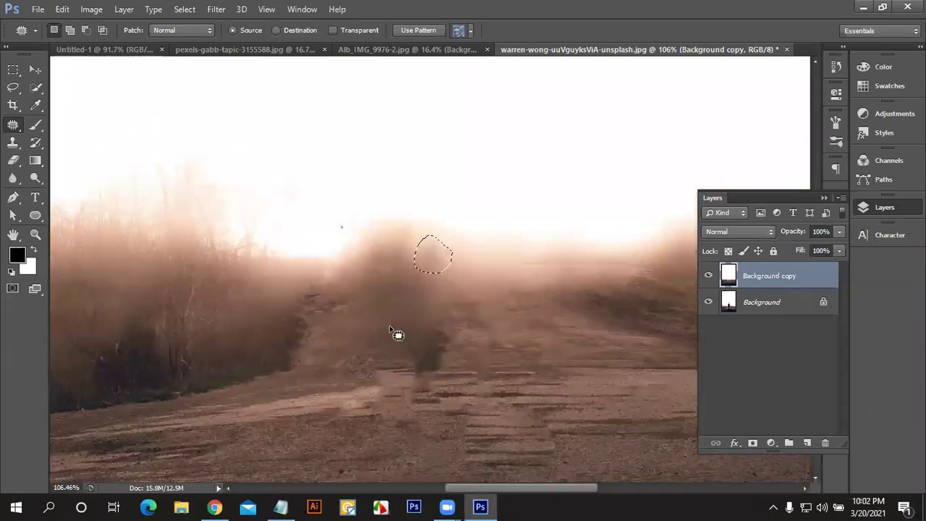
scroll(420, 362, "down", 1)
mouse_move(374, 318)
left_mouse_down()
mouse_move(440, 353)
mouse_move(367, 335)
mouse_move(171, 254)
left_mouse_up()
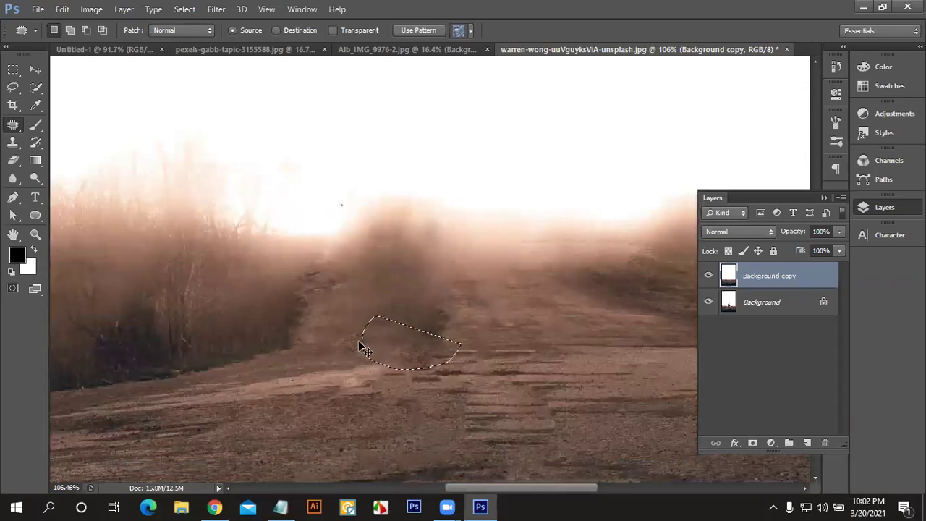
Step: Cancel the Save dialog without saving and deselect the last patched area
key("ctrl+s")
left_click(890, 325)
key("ctrl+d")
scroll(444, 380, "down", 6)
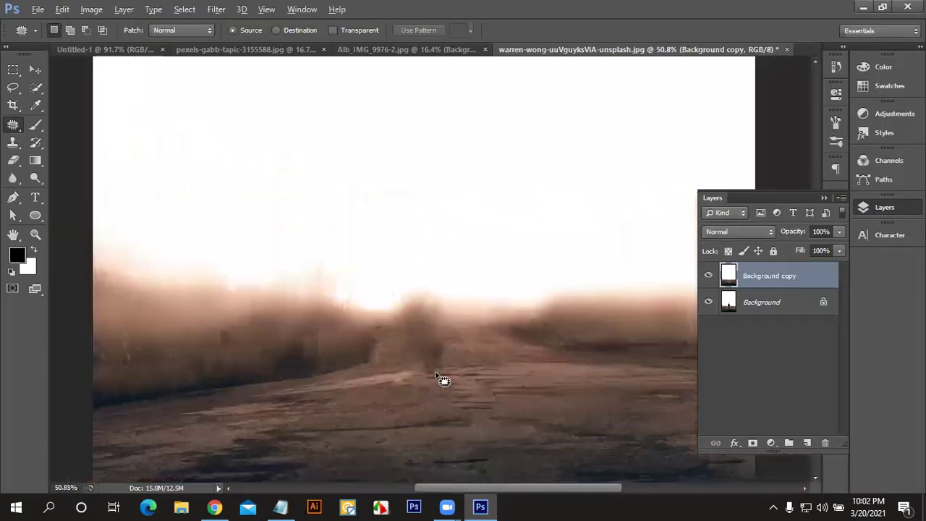
scroll(529, 320, "down", 1)
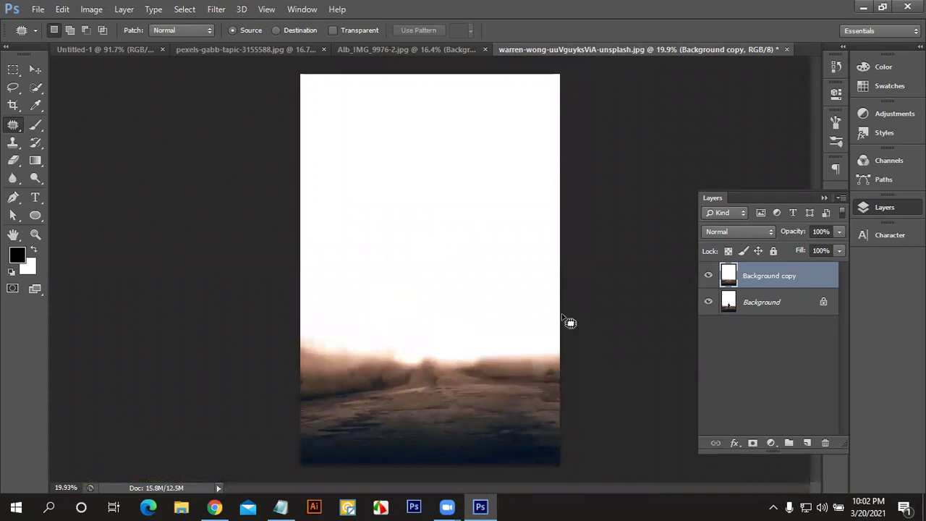
Step: Close the warren-wong road photo, choosing No to discard its changes
left_click(786, 50)
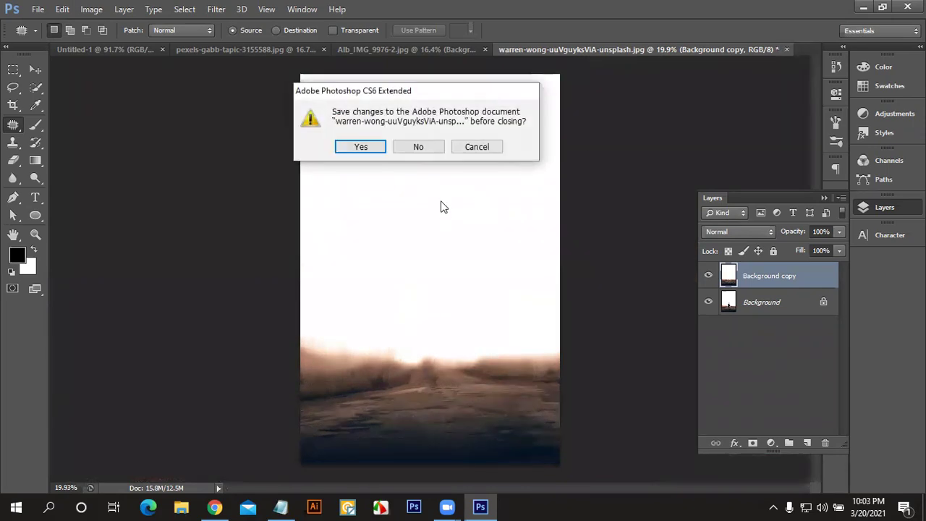
left_click(431, 147)
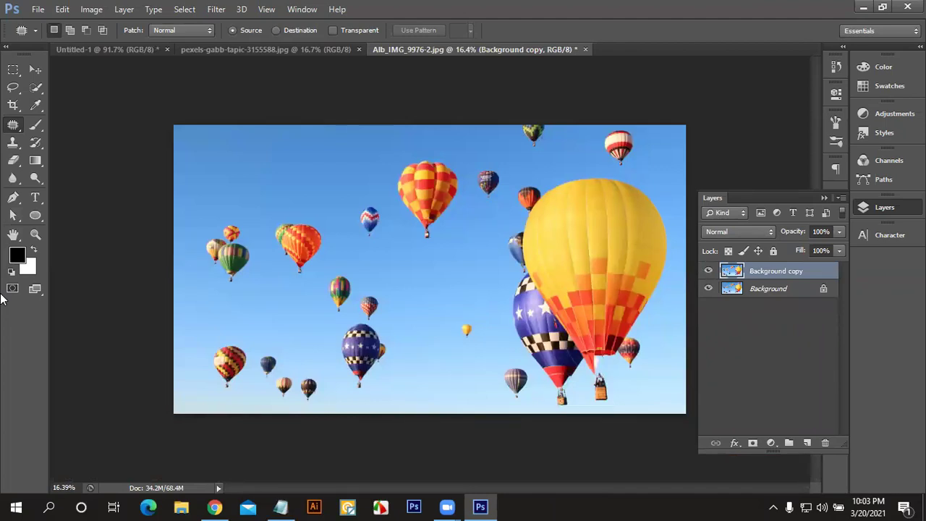
left_click(13, 235)
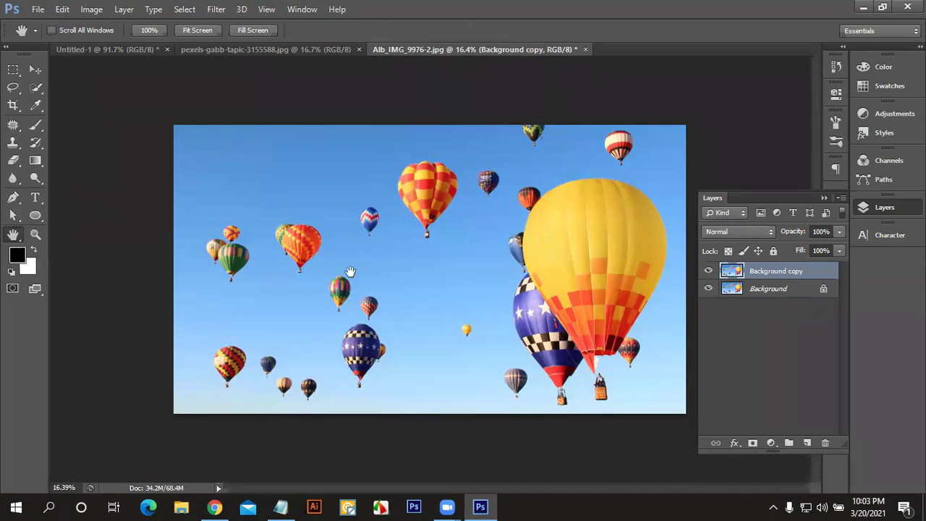
scroll(397, 131, "up", 2, "alt")
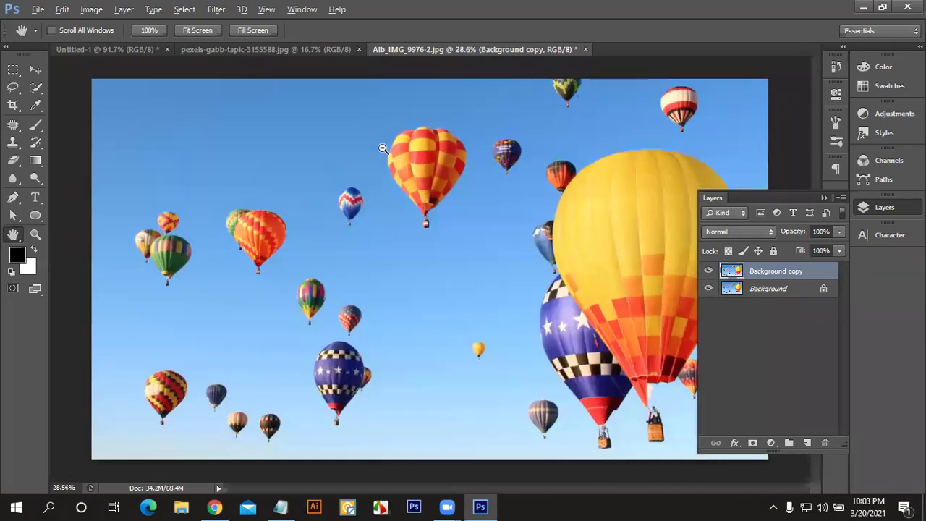
scroll(397, 131, "up", 3, "alt")
scroll(406, 238, "up", 1, "alt")
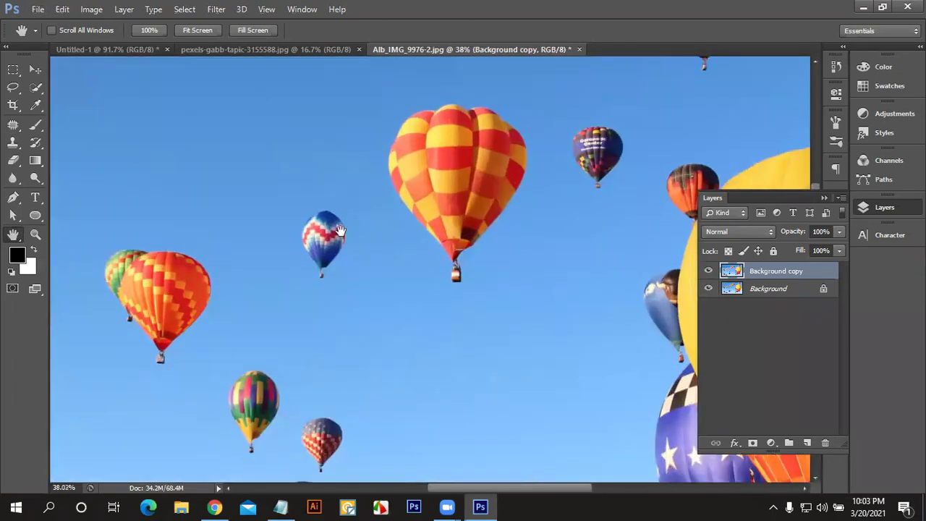
left_click_drag(341, 231, 508, 231)
mouse_move(505, 263)
left_mouse_down()
mouse_move(308, 261)
mouse_move(533, 296)
mouse_move(343, 265)
mouse_move(242, 272)
mouse_move(416, 271)
left_mouse_up()
left_click_drag(327, 271, 398, 270)
mouse_move(652, 265)
left_mouse_down()
mouse_move(360, 265)
mouse_move(439, 263)
left_mouse_up()
scroll(438, 262, "down", 1, "alt")
scroll(439, 263, "down", 1, "alt")
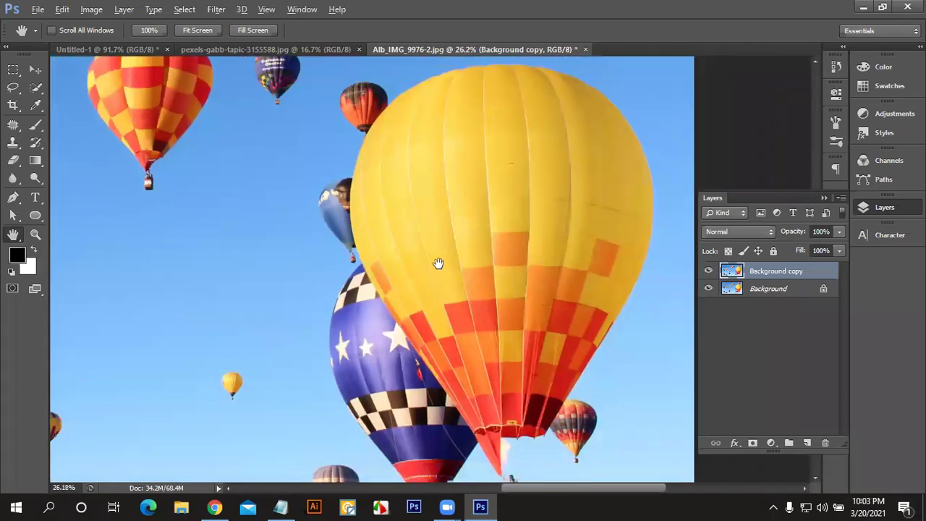
scroll(438, 263, "down", 1, "alt")
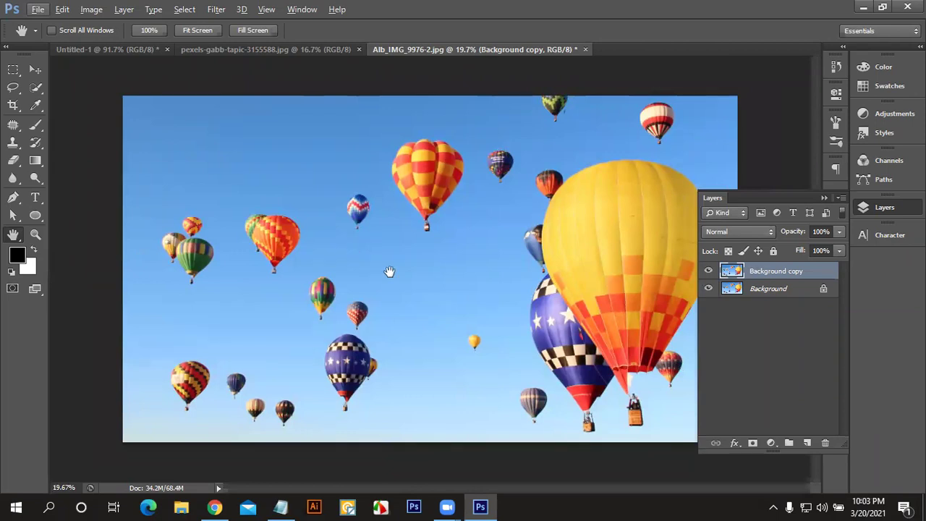
left_click(35, 69)
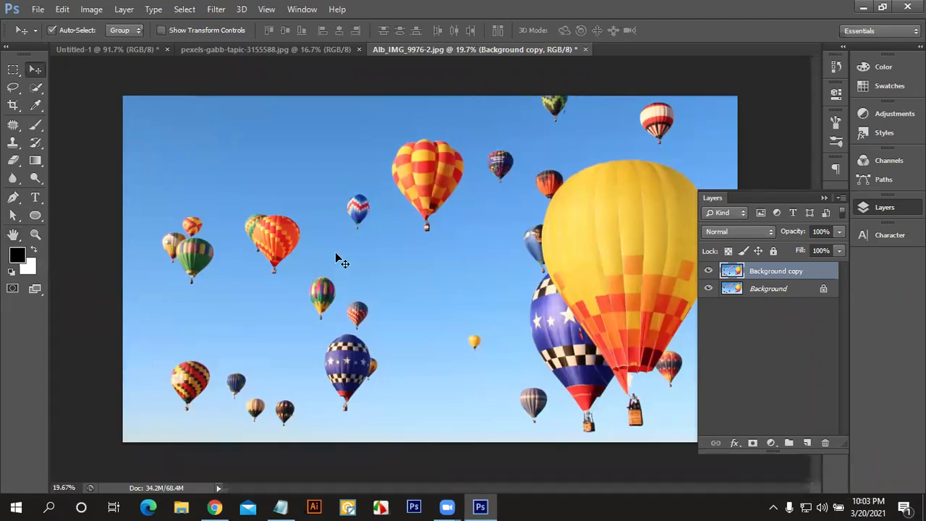
scroll(340, 253, "up", 1)
scroll(338, 252, "up", 1)
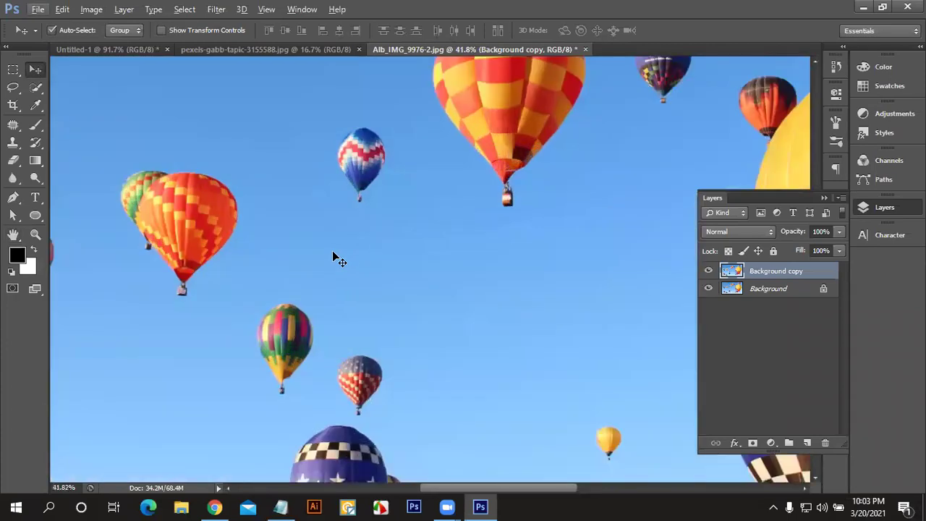
scroll(335, 253, "up", 1)
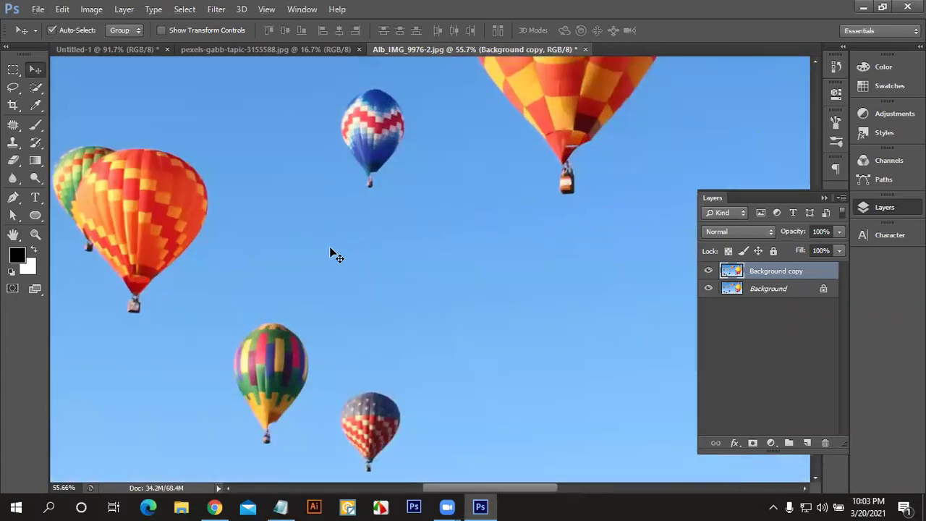
scroll(393, 283, "right", 2)
scroll(304, 292, "right", 3)
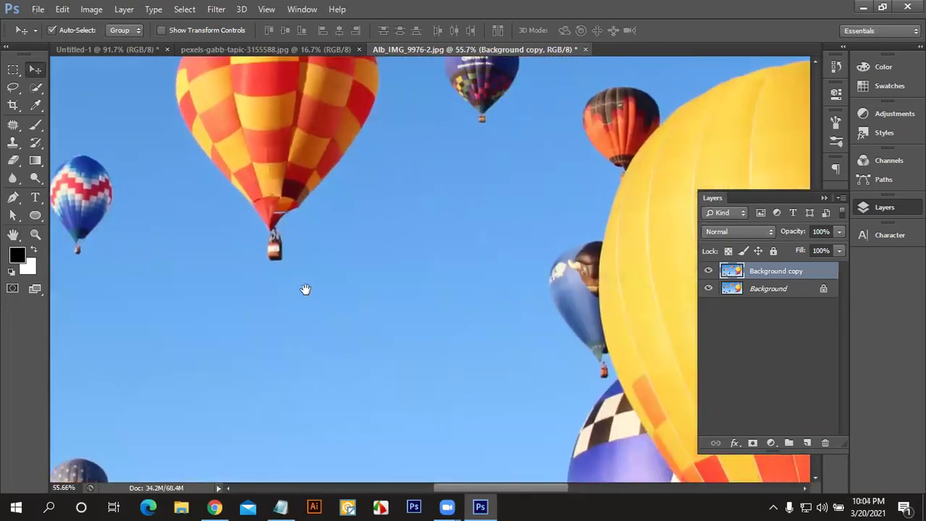
scroll(305, 293, "down", 1)
scroll(306, 293, "down", 1)
scroll(315, 318, "down", 1)
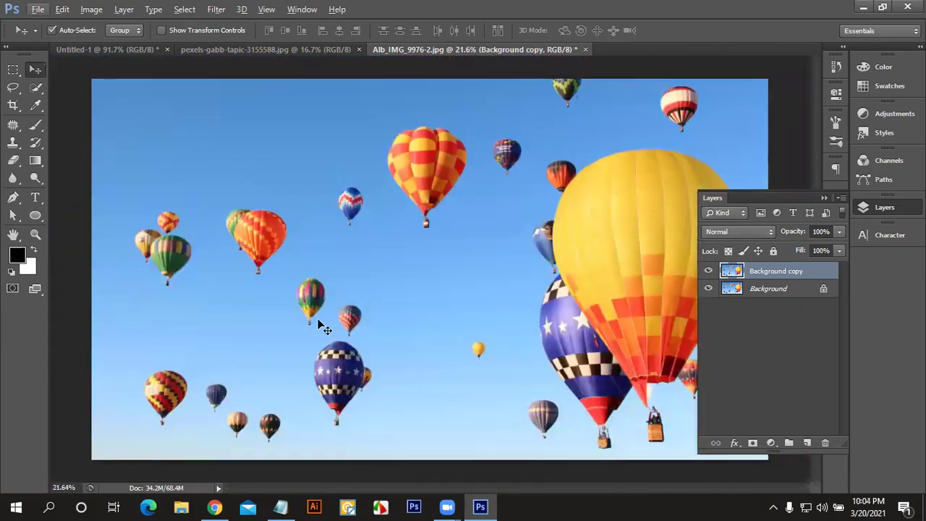
right_click(14, 234)
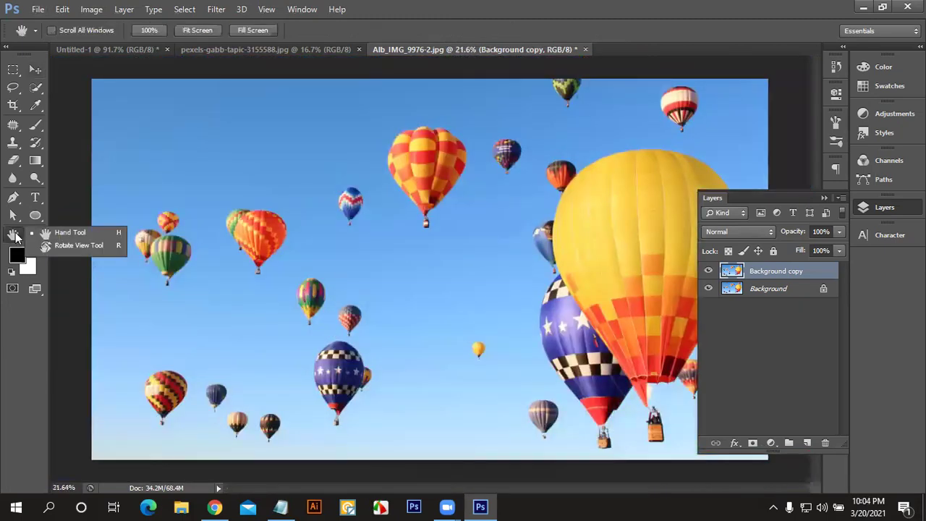
Step: Rotate the canvas view of the balloon image, then try the Crop tool
left_click(72, 249)
scroll(146, 288, "down", 1)
mouse_move(208, 204)
left_mouse_down()
mouse_move(479, 259)
mouse_move(439, 203)
left_mouse_up()
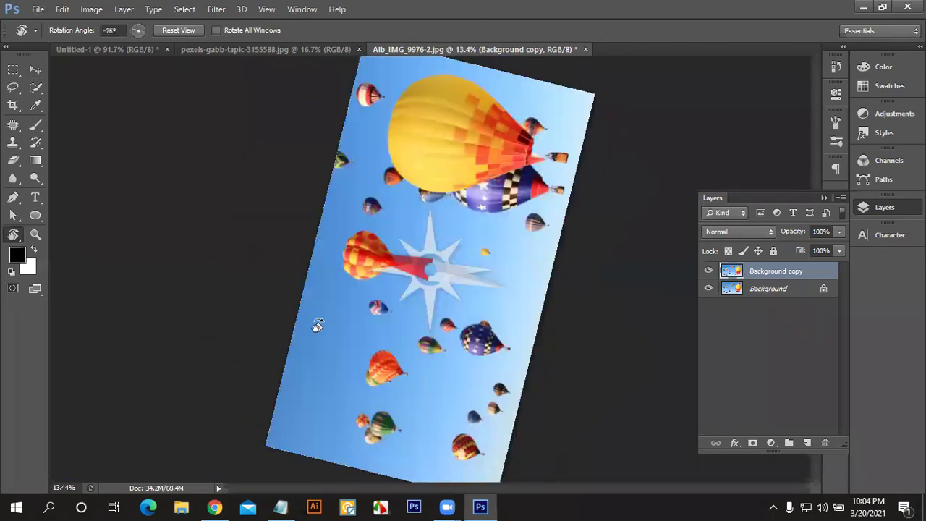
mouse_move(382, 165)
left_mouse_down()
mouse_move(324, 279)
mouse_move(339, 219)
left_mouse_up()
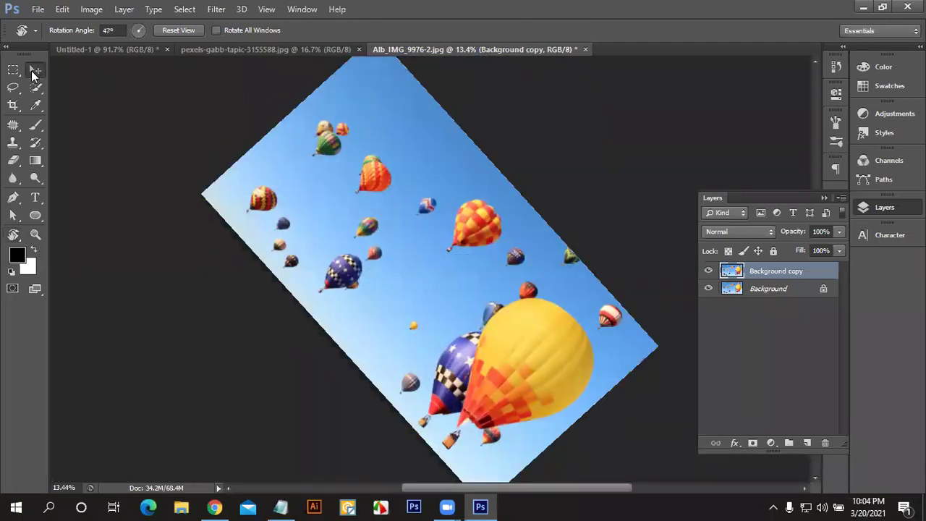
left_click(35, 70)
left_click(13, 106)
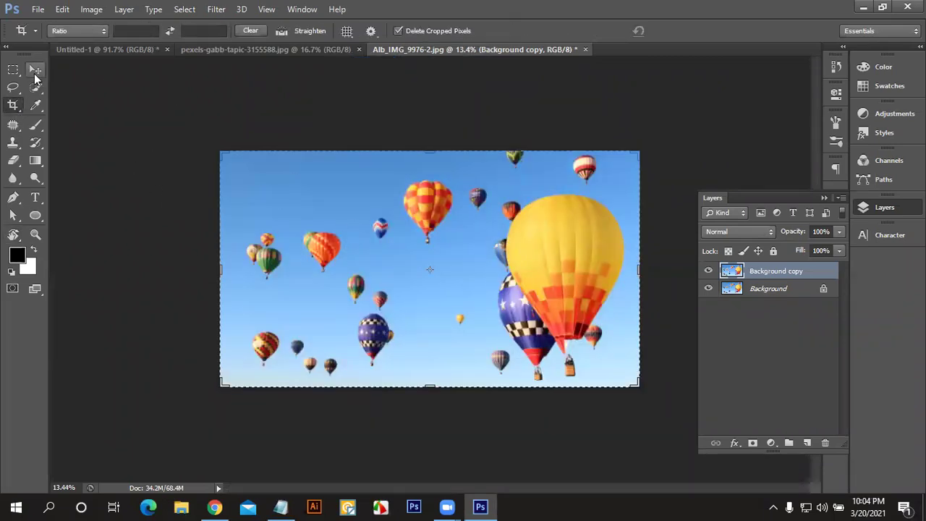
left_click(34, 70)
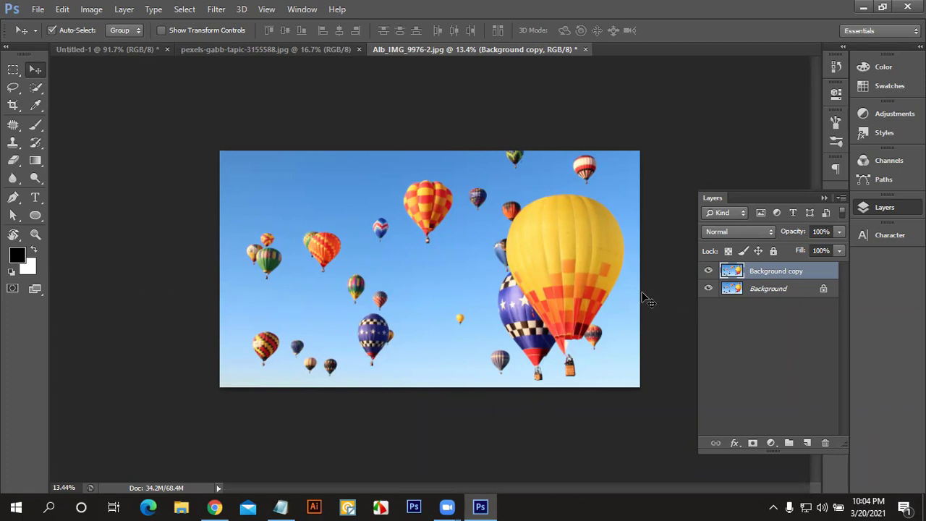
Step: Try a Free Transform rotation, cancel it, and delete the Background copy layer
key("ctrl+t")
mouse_move(654, 150)
left_mouse_down()
mouse_move(651, 209)
mouse_move(421, 468)
left_mouse_up()
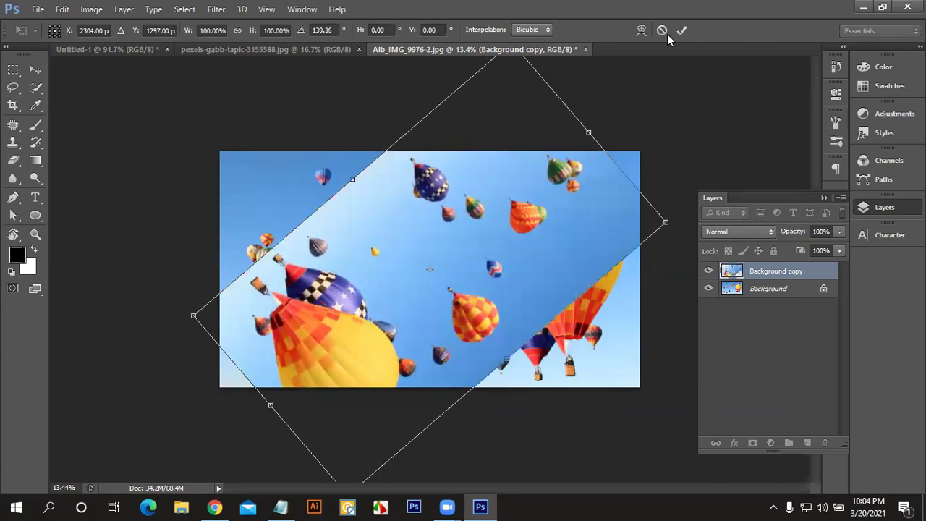
key("Escape")
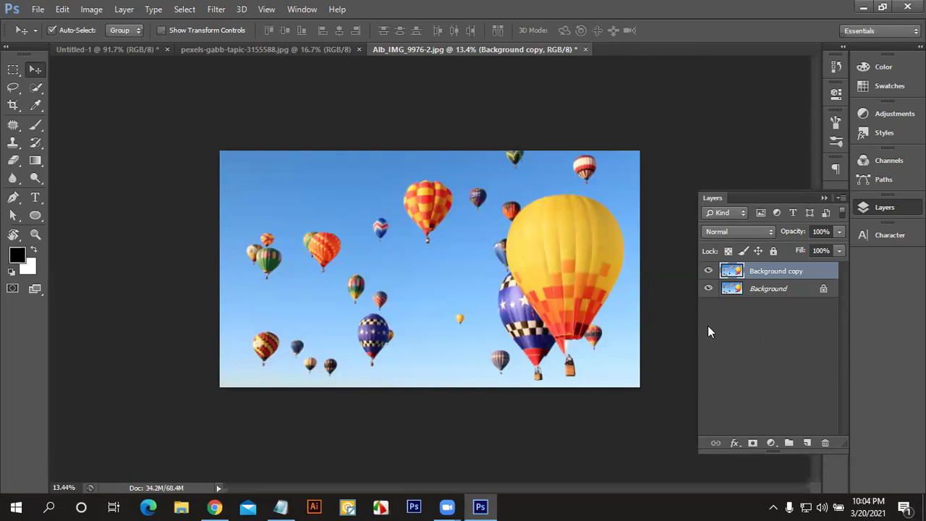
key("Delete")
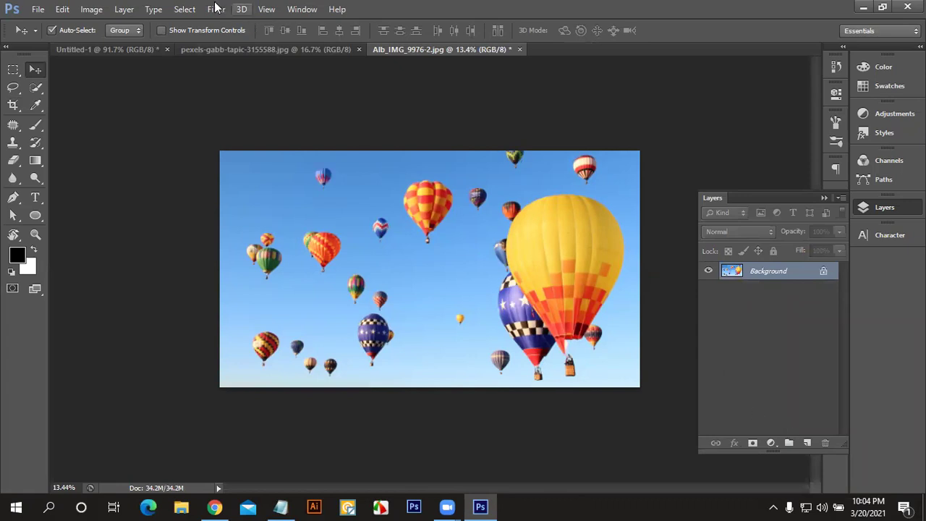
Step: Fill the Background layer with the black foreground colour via Edit > Fill
left_click(63, 9)
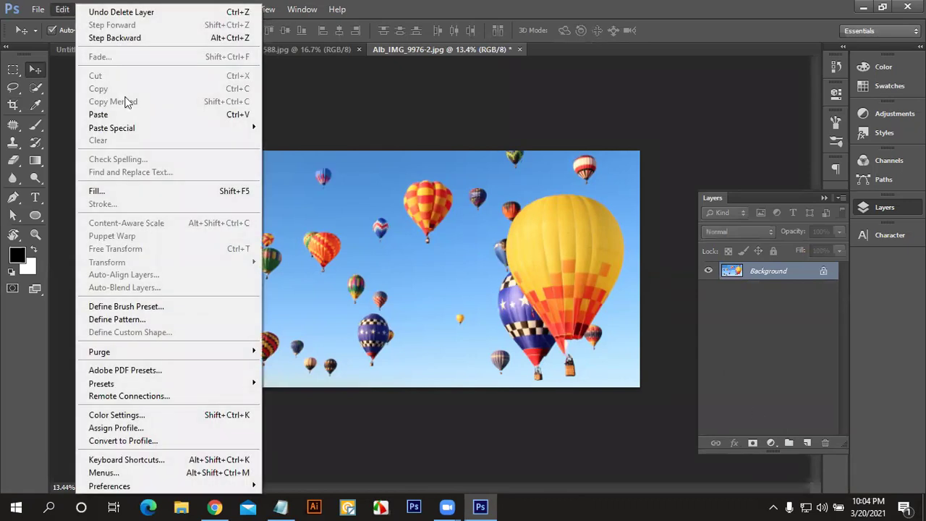
left_click(142, 192)
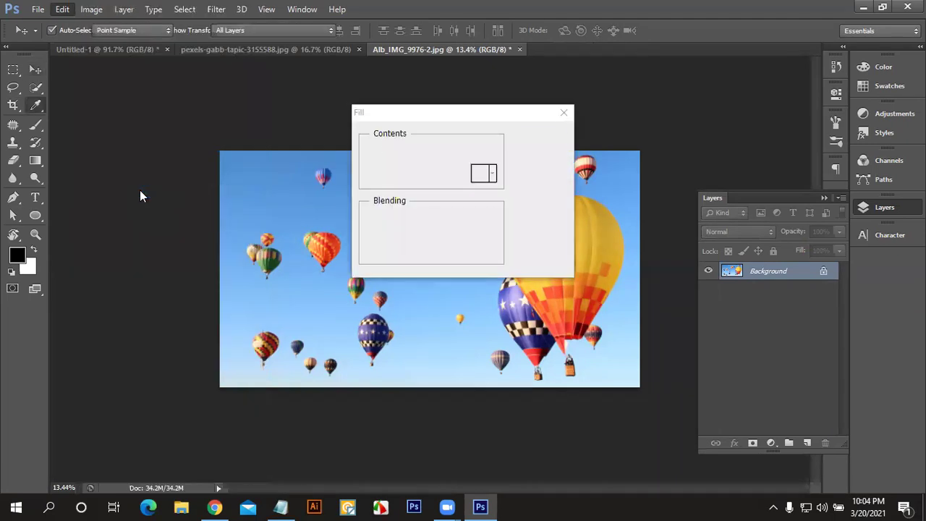
left_click(489, 152)
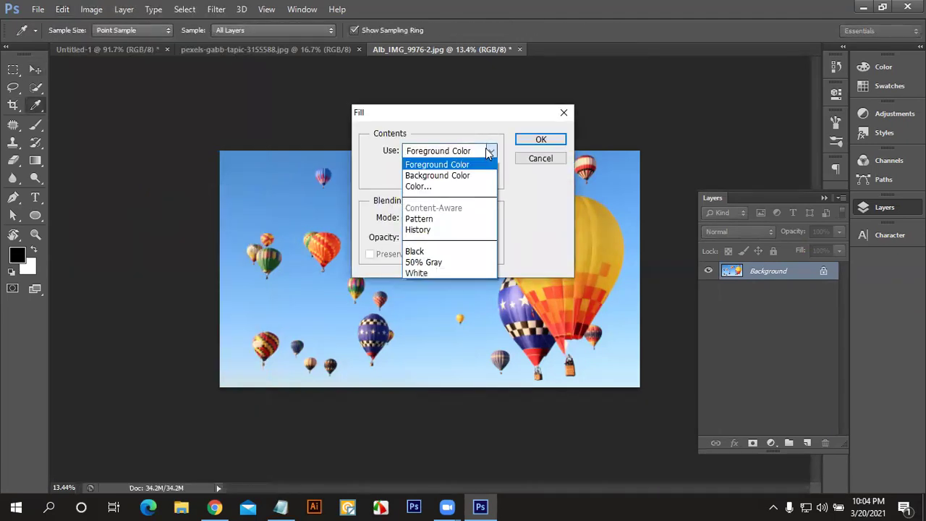
left_click(490, 152)
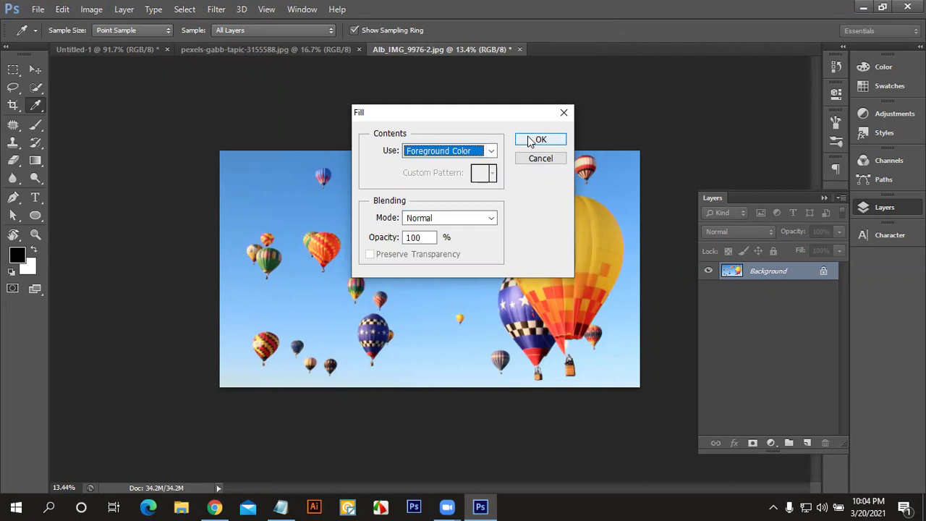
left_click(487, 150)
left_click(488, 151)
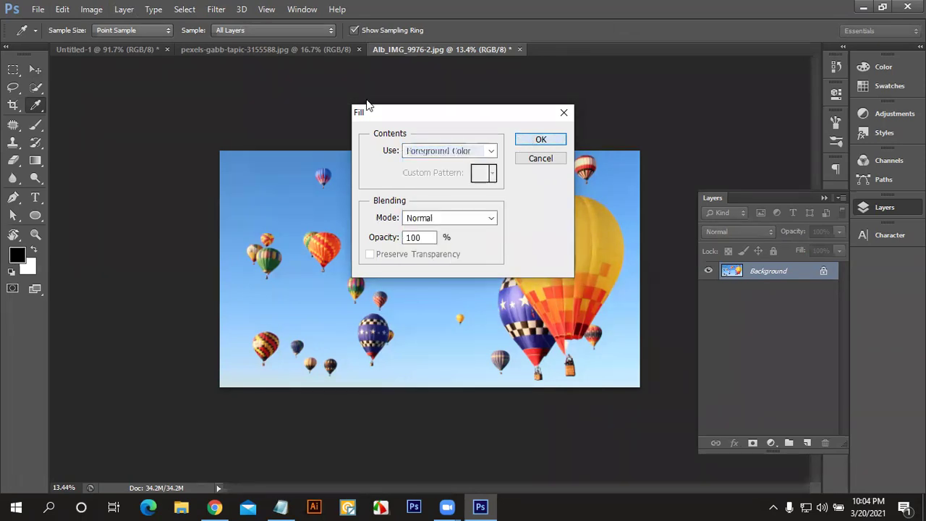
Step: Refill the Background layer with the white Background Color
left_click(62, 9)
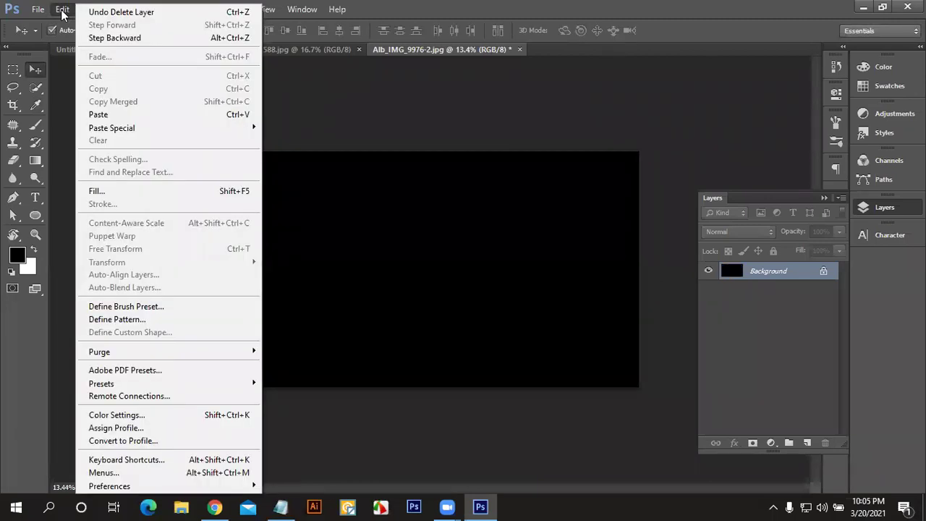
left_click(154, 189)
left_click(492, 153)
left_click(461, 176)
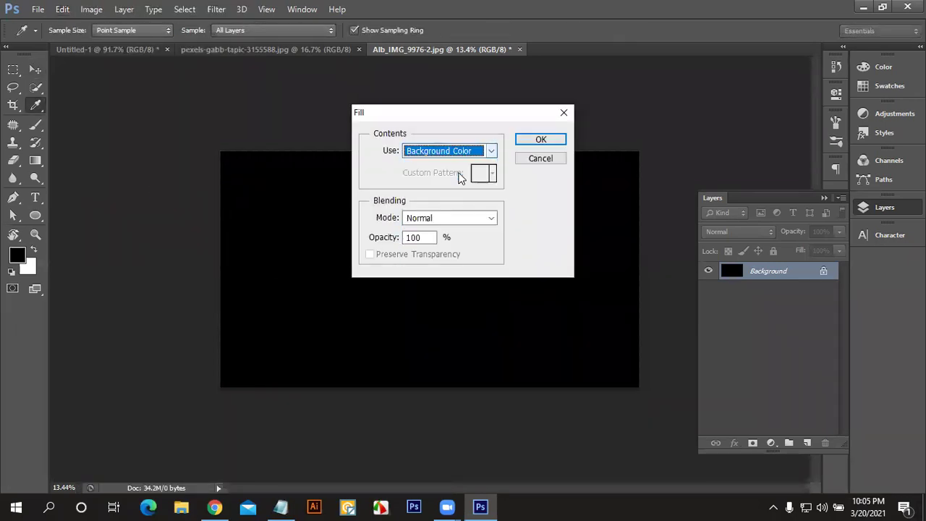
left_click(541, 140)
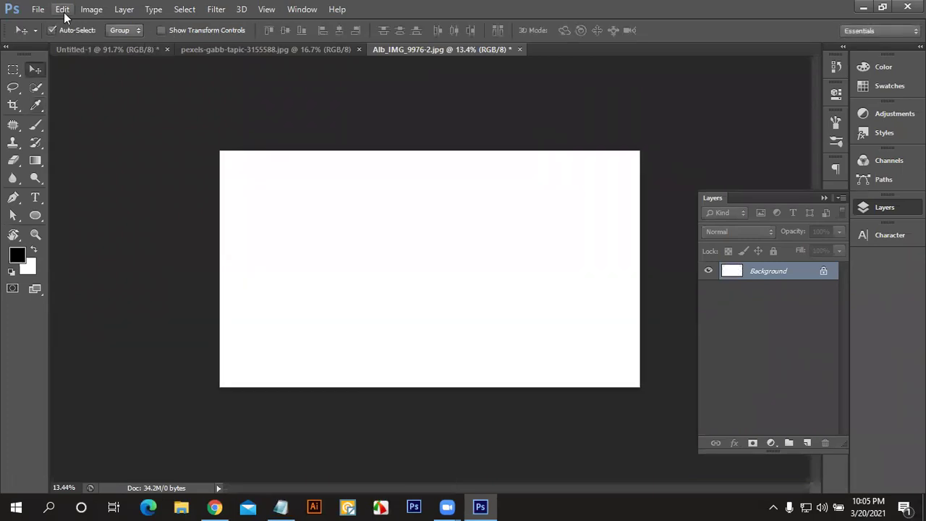
Step: Fill the Background layer with a custom bright red colour
left_click(63, 10)
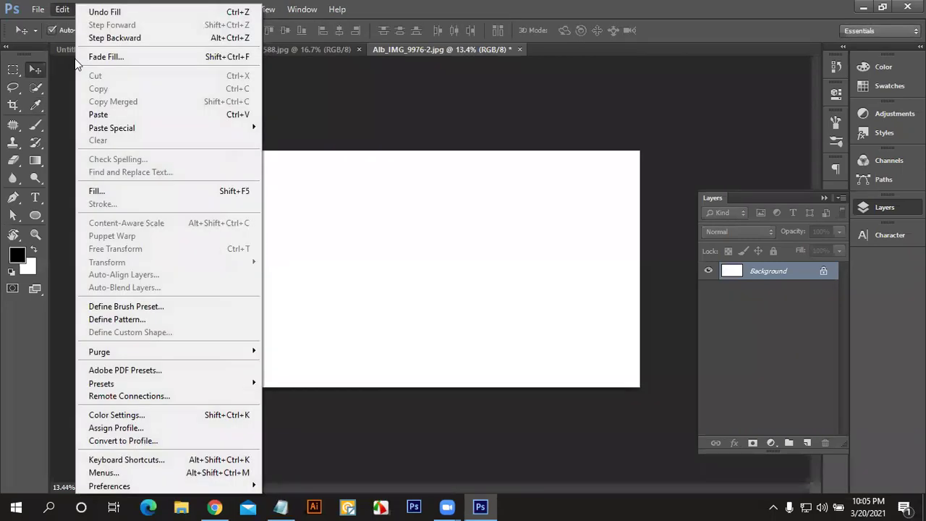
left_click(133, 189)
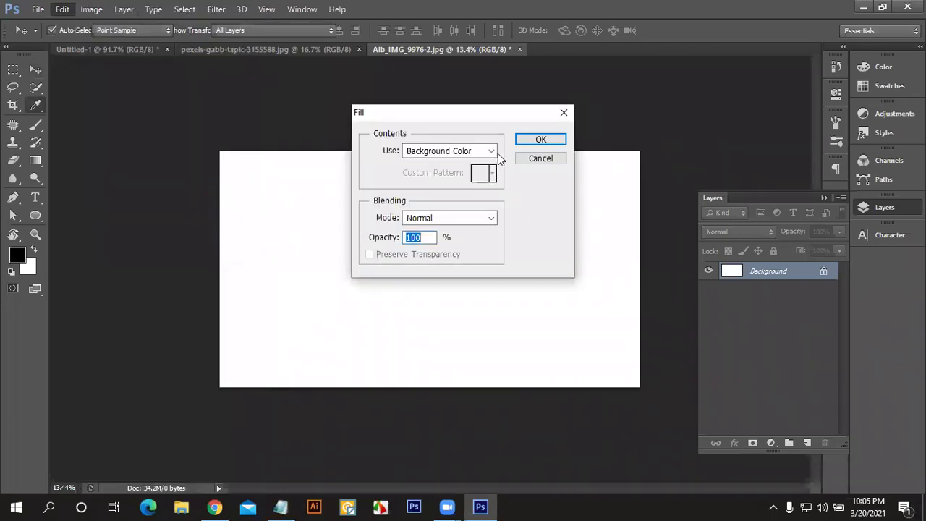
left_click(493, 152)
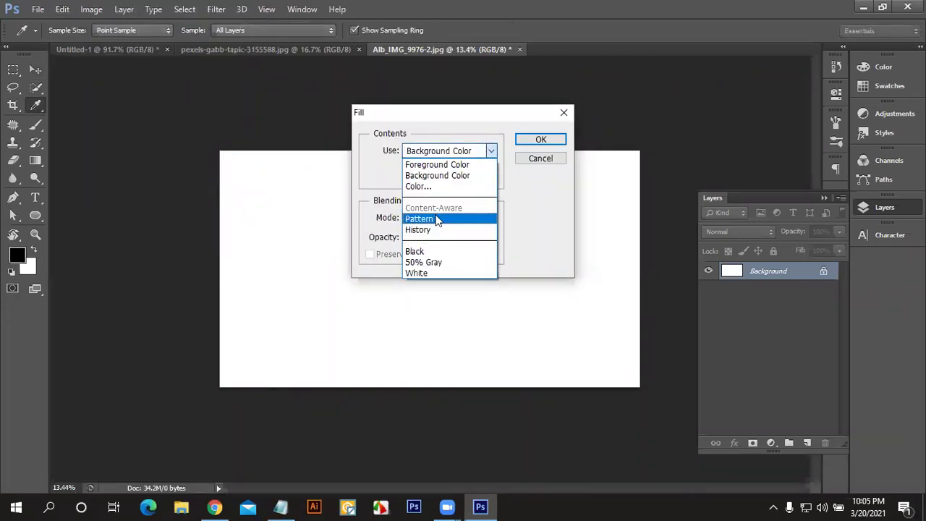
left_click(432, 186)
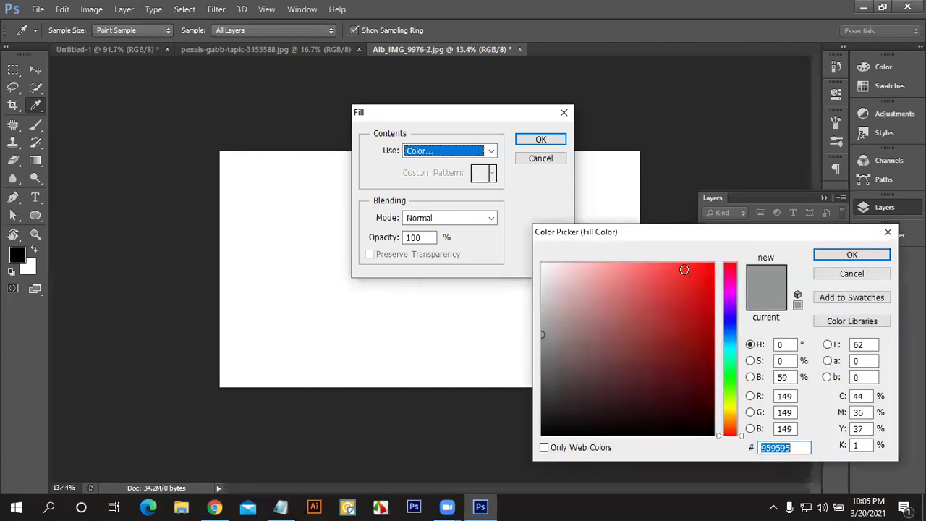
left_click(685, 269)
left_click(852, 255)
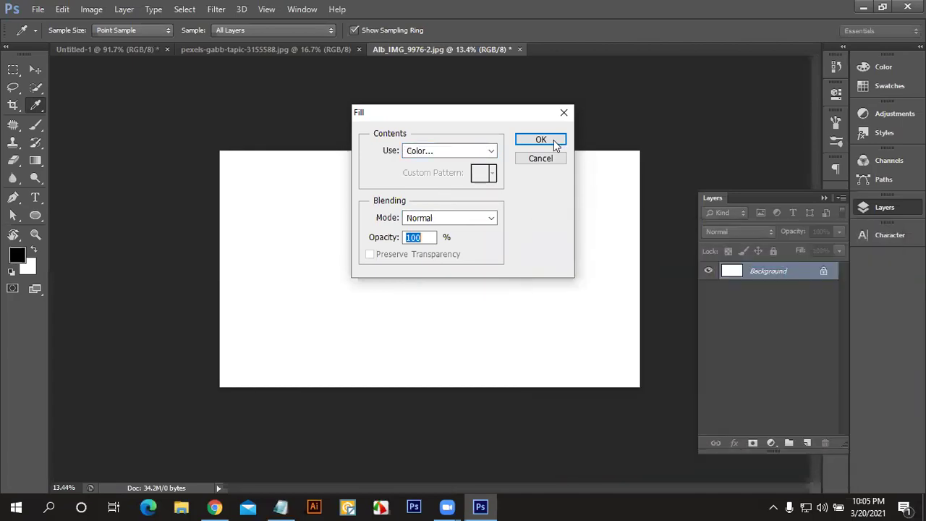
left_click(545, 142)
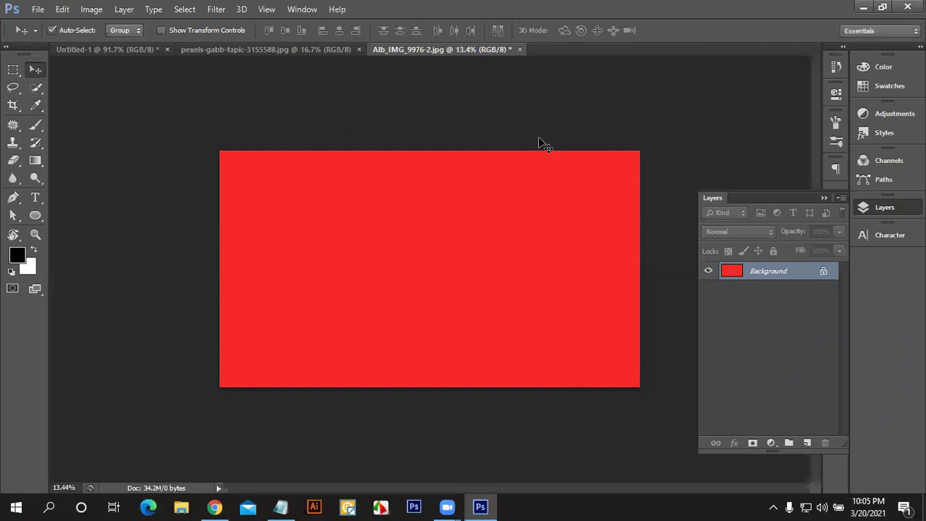
Step: Fill the Background with a pattern, then return it to plain white with Ctrl+Backspace
left_click(63, 9)
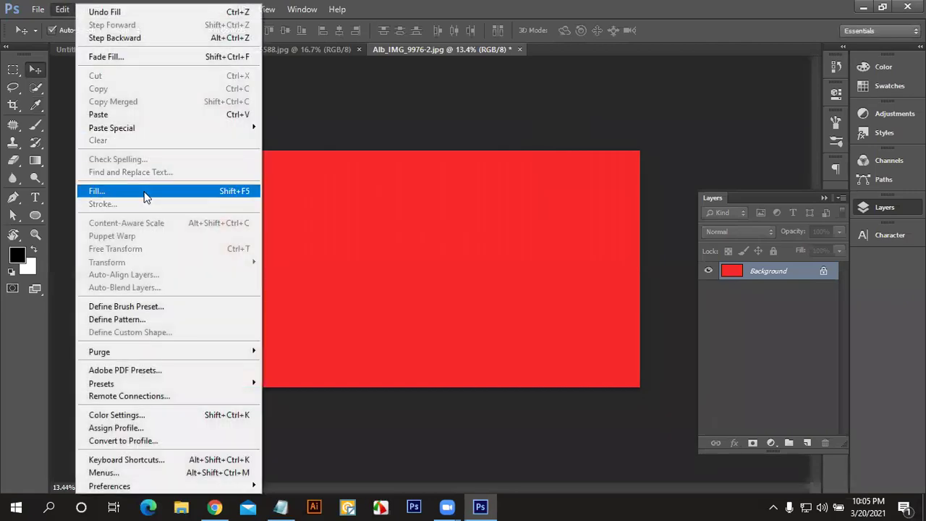
left_click(144, 192)
left_click(476, 149)
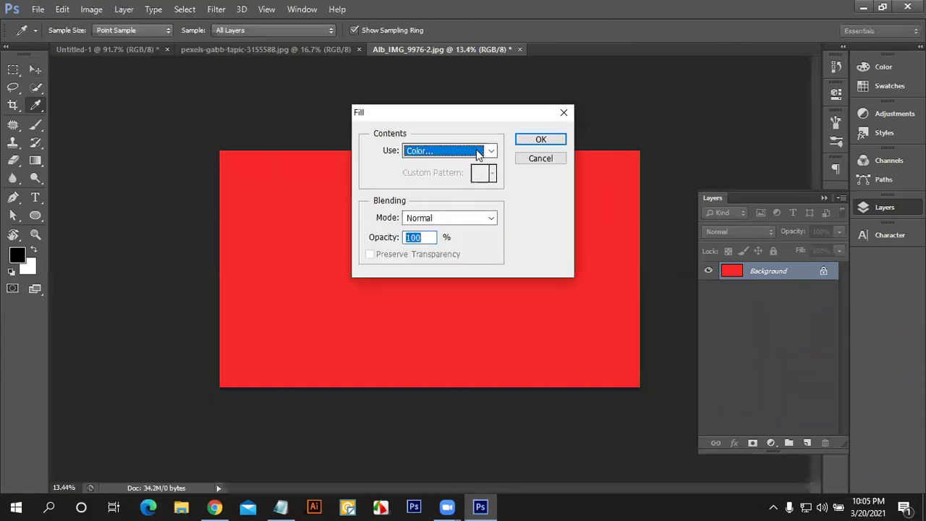
left_click(429, 219)
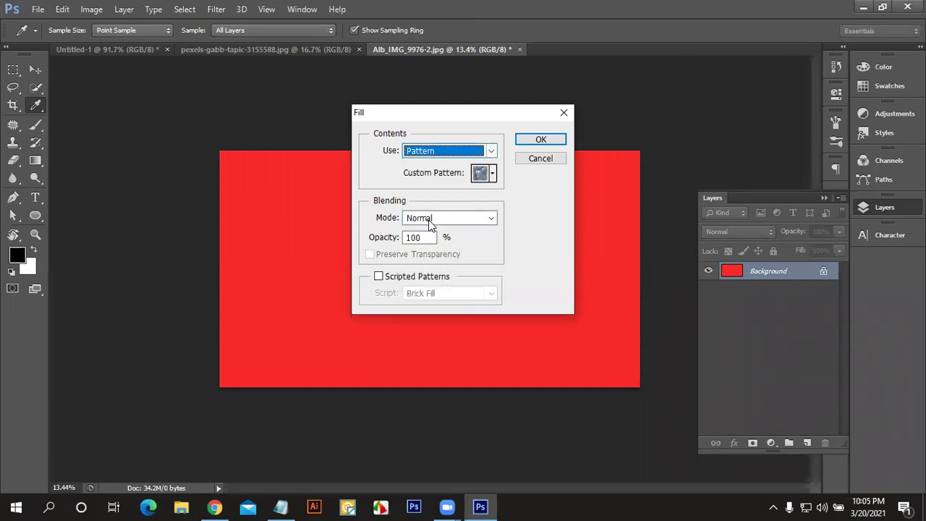
left_click(535, 141)
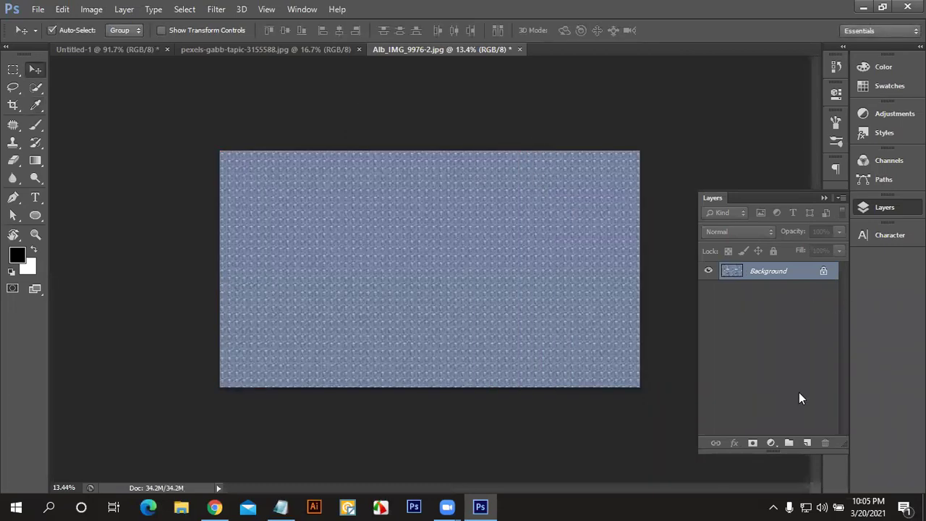
key("ctrl+BackSpace")
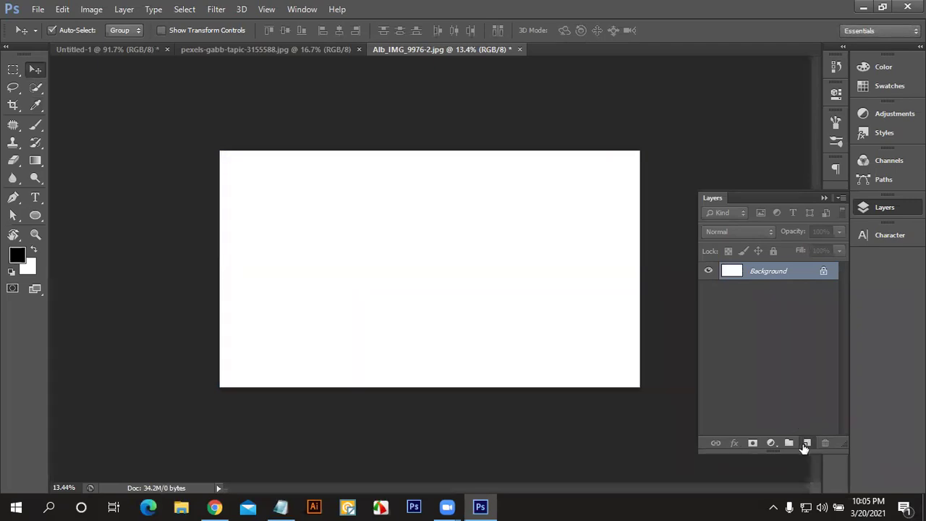
Step: On a new layer, fill a wide rectangular selection across the canvas middle with black, then deselect
left_click(807, 444)
left_click(13, 69)
mouse_move(299, 209)
left_mouse_down()
mouse_move(588, 347)
mouse_move(603, 330)
left_mouse_up()
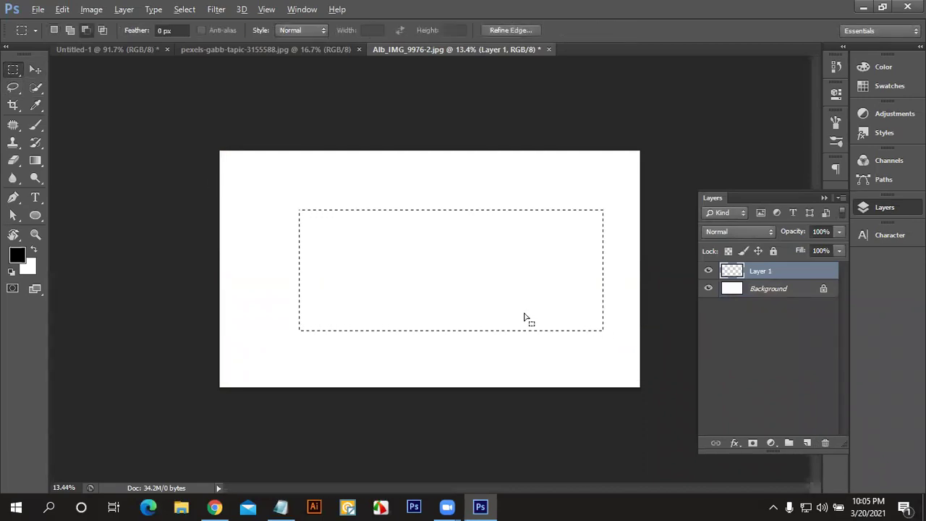
key("alt+BackSpace")
key("ctrl+d")
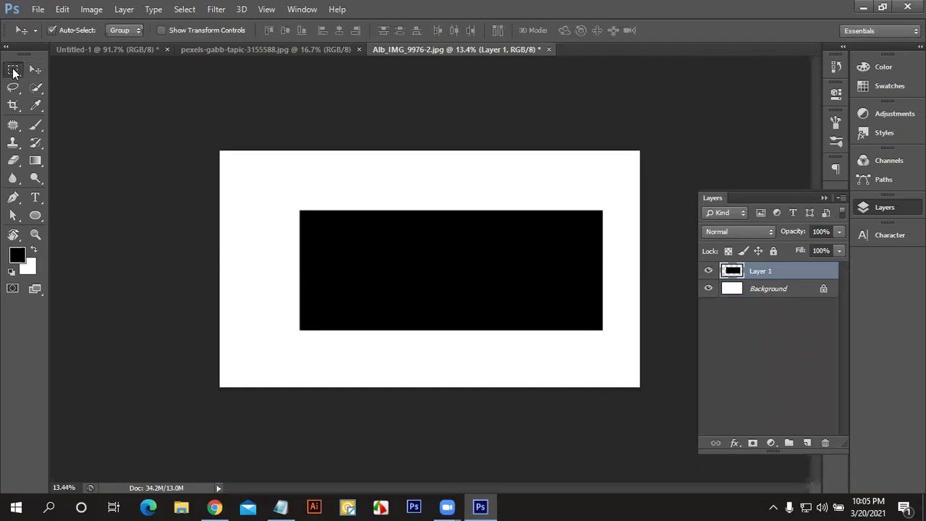
left_click(64, 9)
left_click(64, 9)
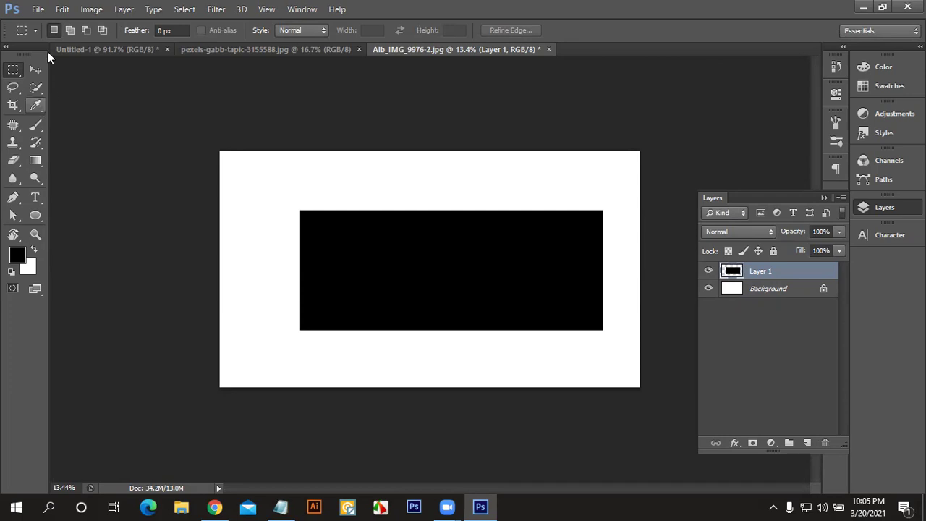
left_click(61, 9)
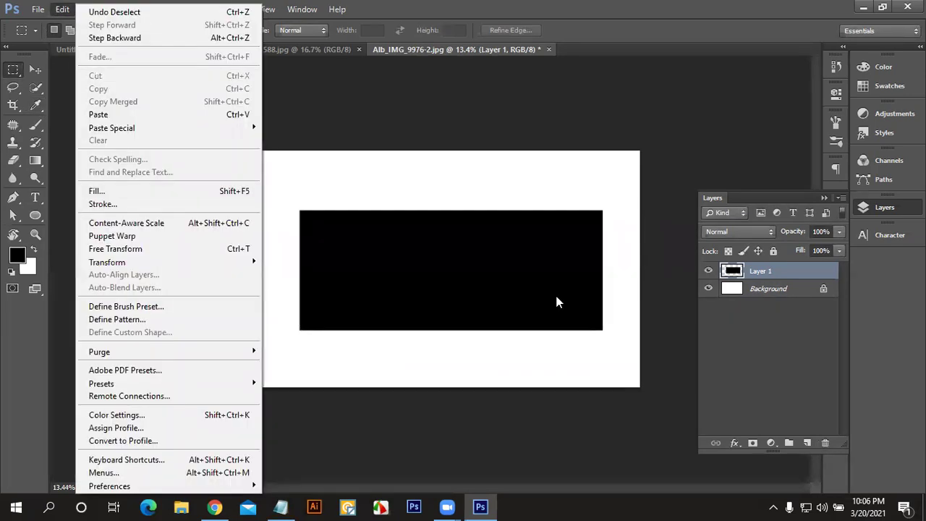
Step: Stroke the black rectangle with a 10 px ff0000 red outline on the outside
left_click(141, 205)
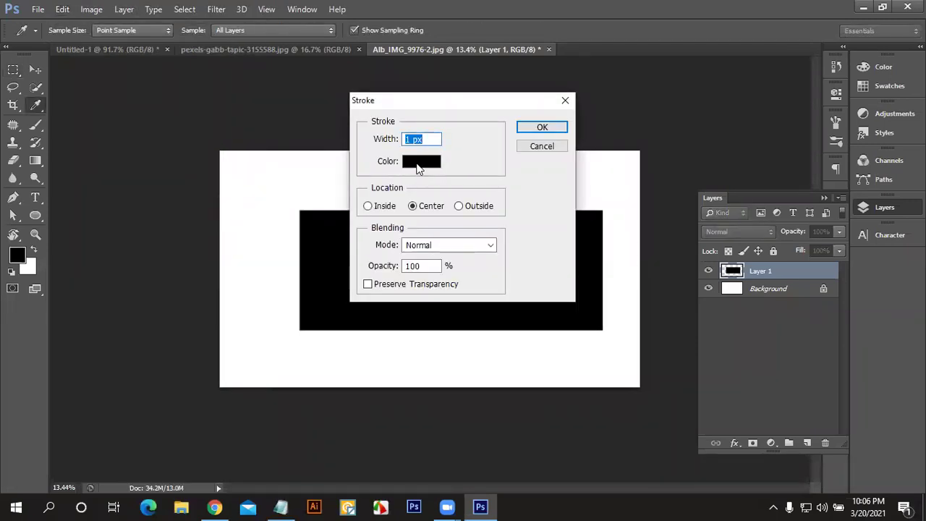
left_click(418, 164)
type("ff0000")
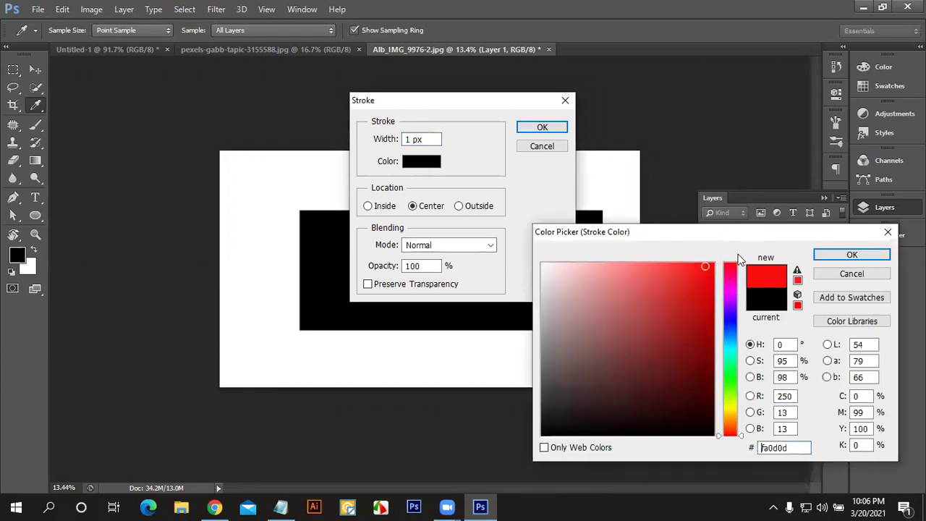
left_click(825, 255)
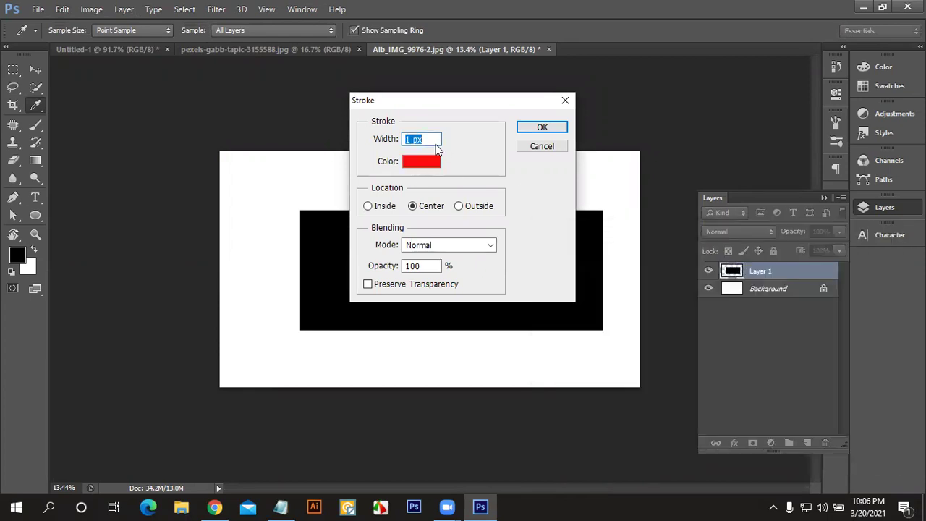
type("10")
left_click(552, 129)
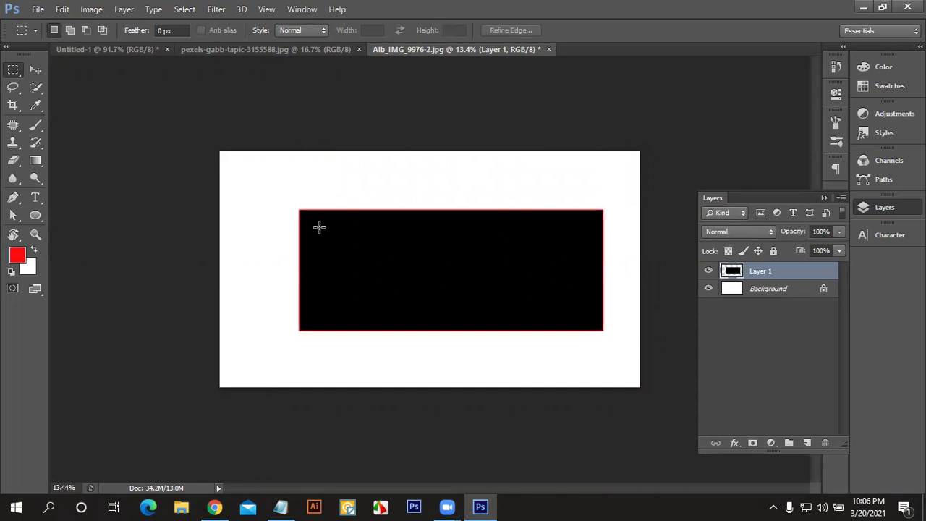
Step: Zoom in to check the red edge, zoom back out, and delete the rectangle's layer
scroll(325, 233, "up", 2)
scroll(225, 174, "up", 4)
scroll(205, 118, "up", 2)
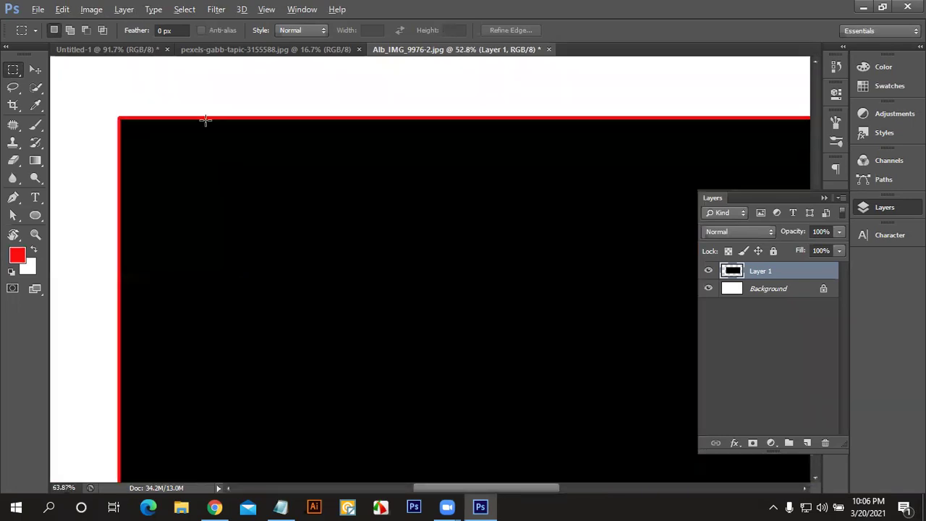
scroll(201, 96, "up", 2)
scroll(210, 112, "up", 2)
scroll(253, 159, "up", 2)
scroll(258, 160, "up", 1)
scroll(266, 143, "up", 1)
scroll(265, 141, "up", 1)
scroll(254, 163, "up", 1)
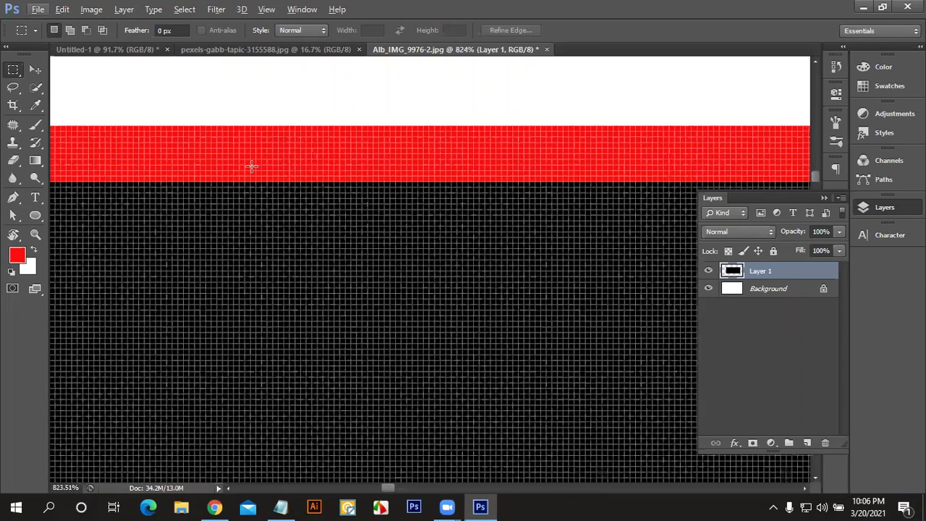
scroll(257, 152, "up", 1)
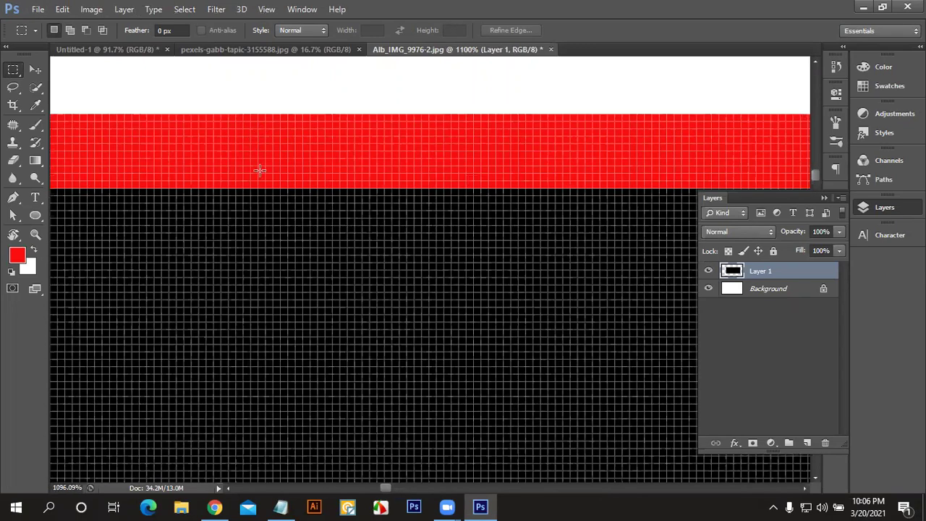
scroll(259, 137, "up", 1)
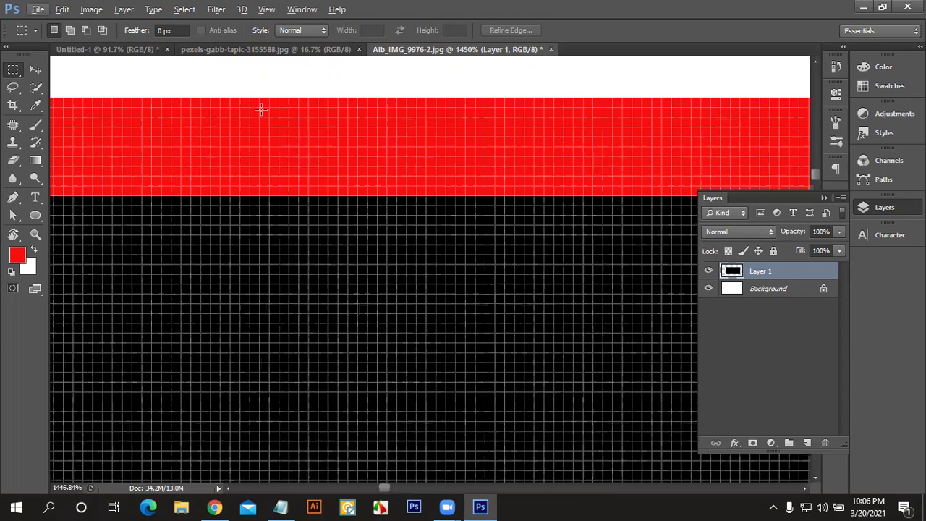
scroll(273, 166, "down", 1)
scroll(286, 189, "down", 2)
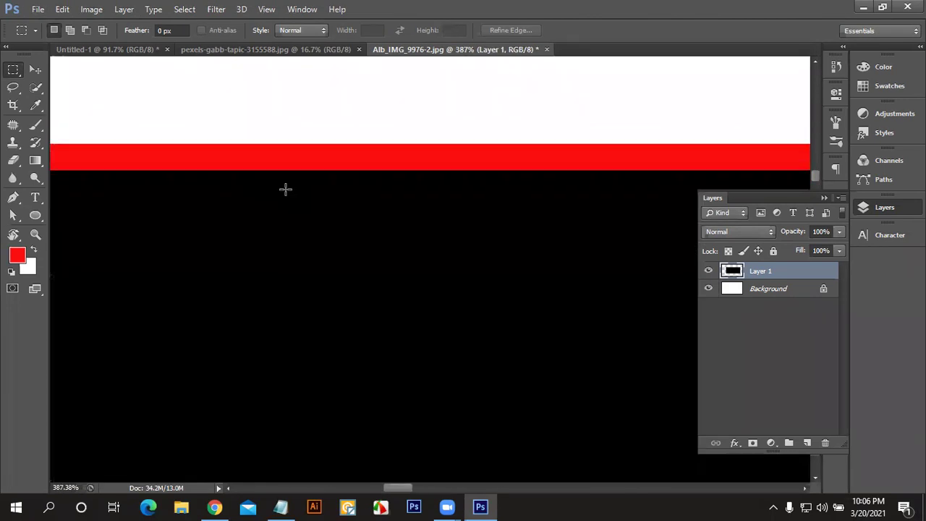
scroll(295, 188, "down", 4)
scroll(294, 187, "down", 2)
scroll(296, 190, "down", 2)
scroll(296, 190, "down", 2)
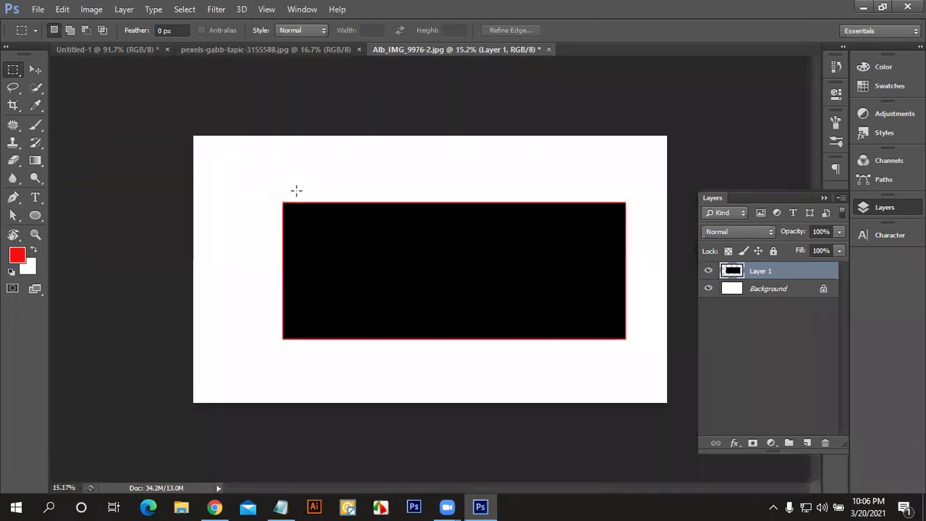
scroll(319, 202, "down", 2)
key("Delete")
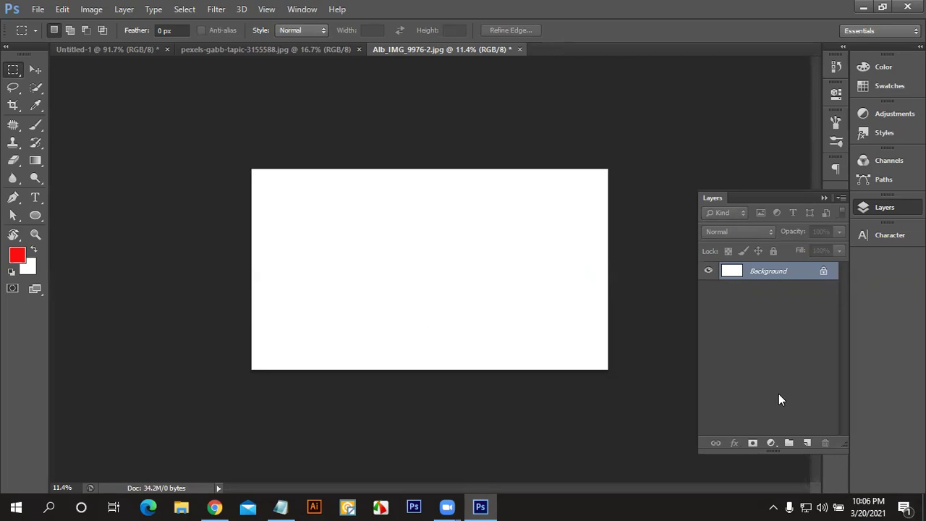
Step: On a new layer, fill a red rectangle, shrink it with Free Transform, and move it top-left
left_click(805, 444)
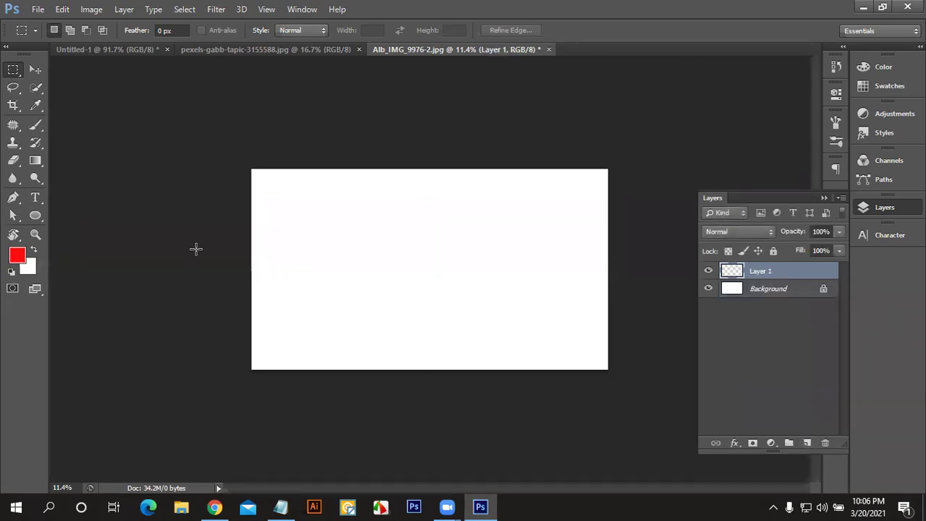
left_click_drag(295, 204, 593, 305)
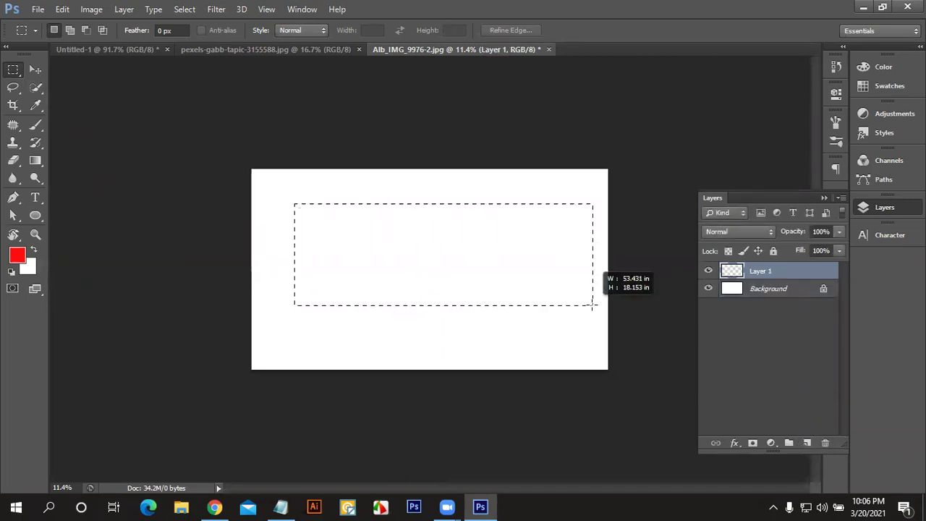
key("alt+BackSpace")
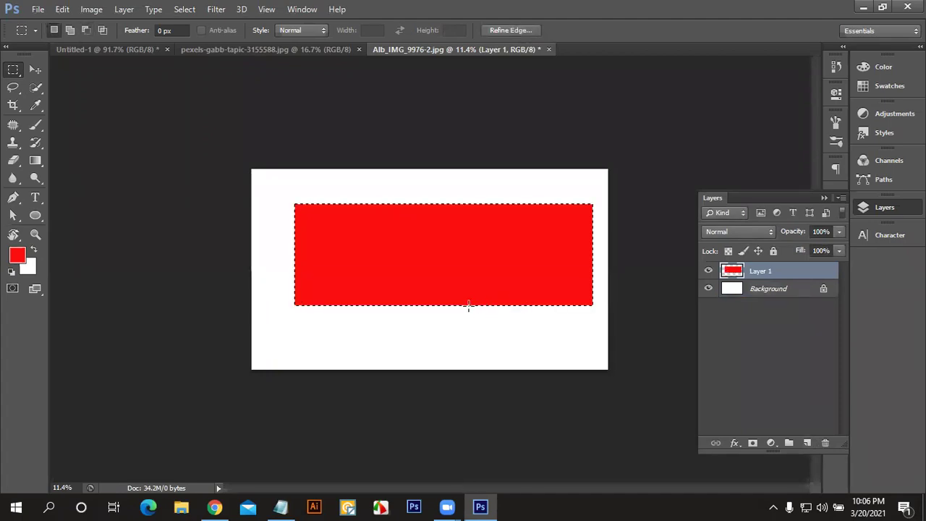
key("ctrl+d")
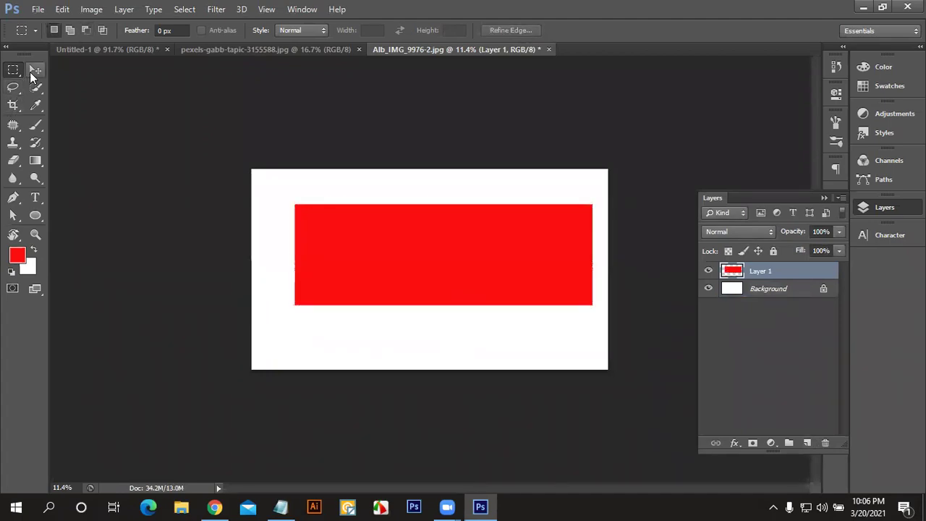
left_click(34, 70)
left_click_drag(418, 259, 403, 236)
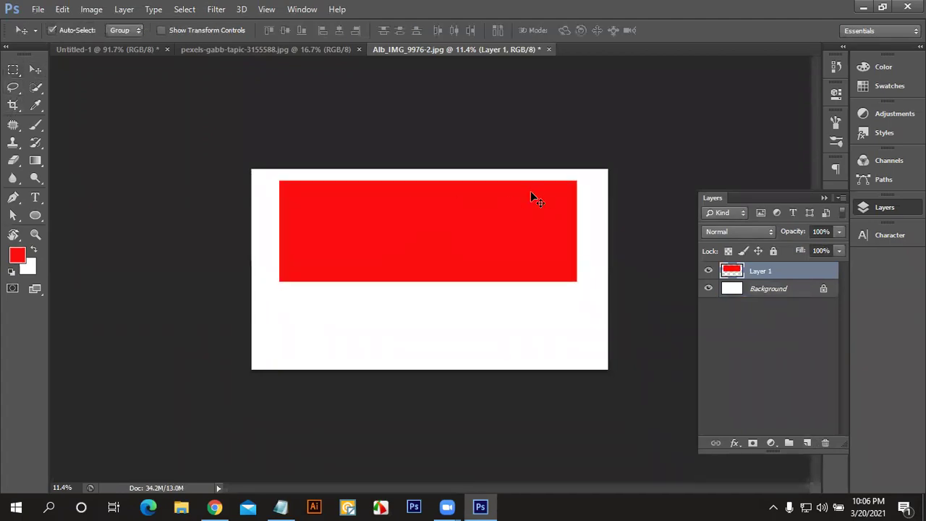
key("ctrl+t")
left_click_drag(572, 182, 518, 197)
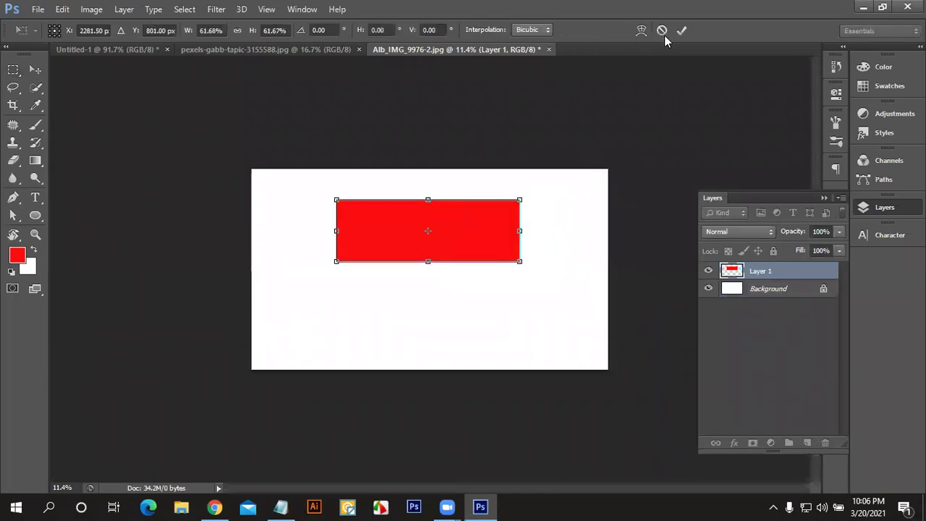
double_click(467, 222)
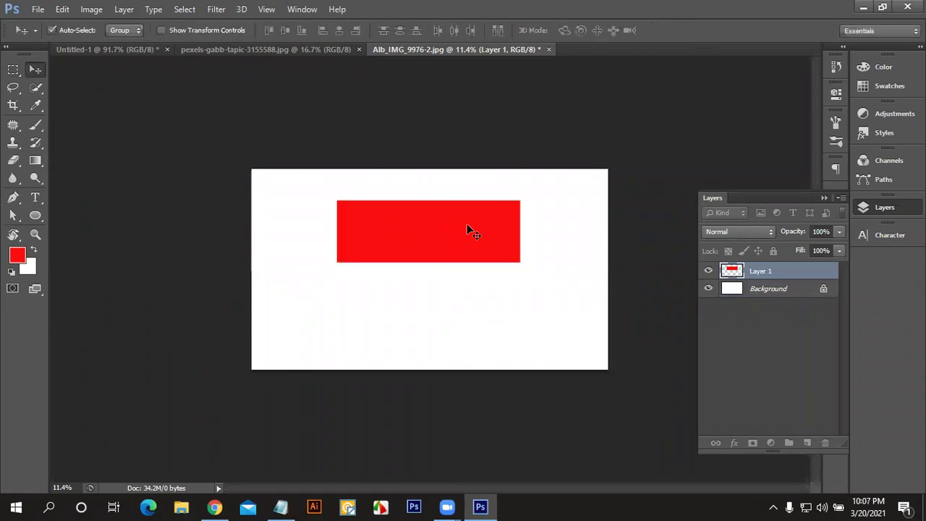
left_click_drag(457, 222, 409, 197)
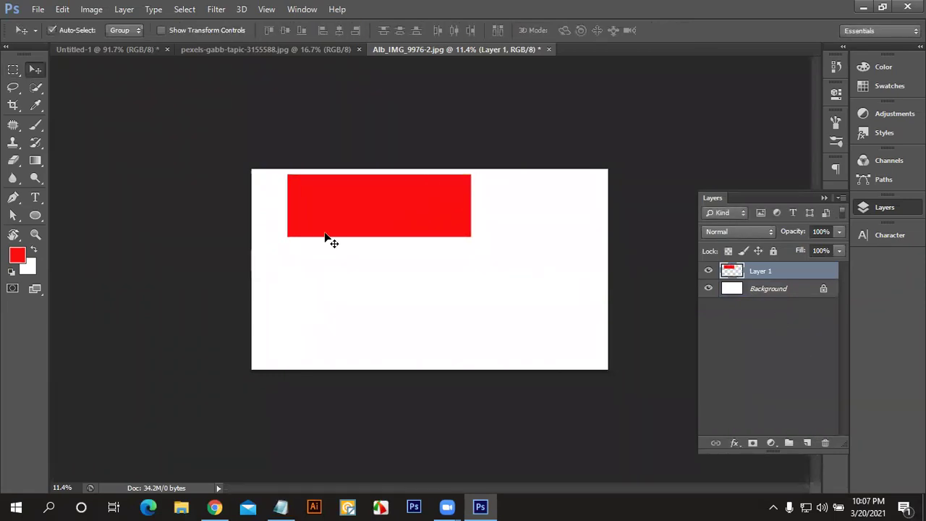
Step: Fill a rectangle below the red one with black on its own Layer 2
left_click(13, 70)
left_click_drag(311, 240, 489, 289)
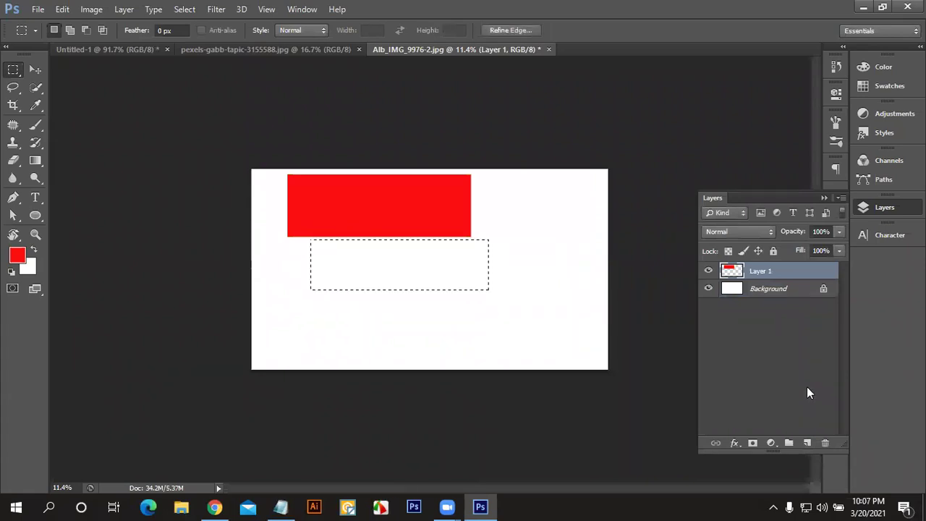
left_click(10, 273)
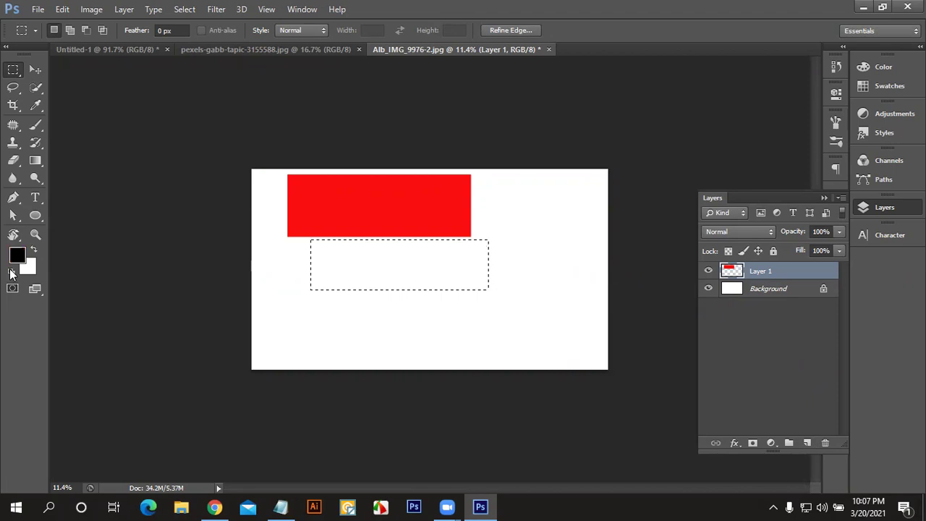
key("alt+BackSpace")
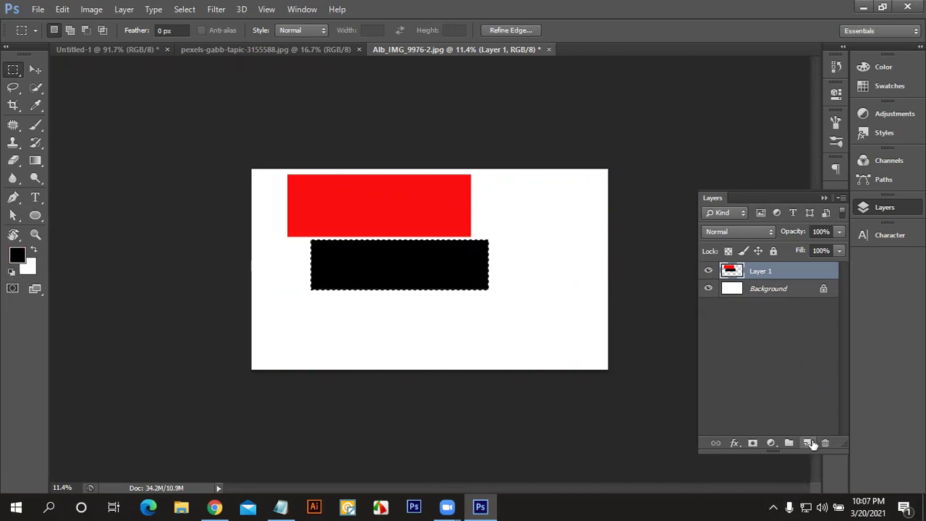
left_click(807, 442)
key("ctrl+z")
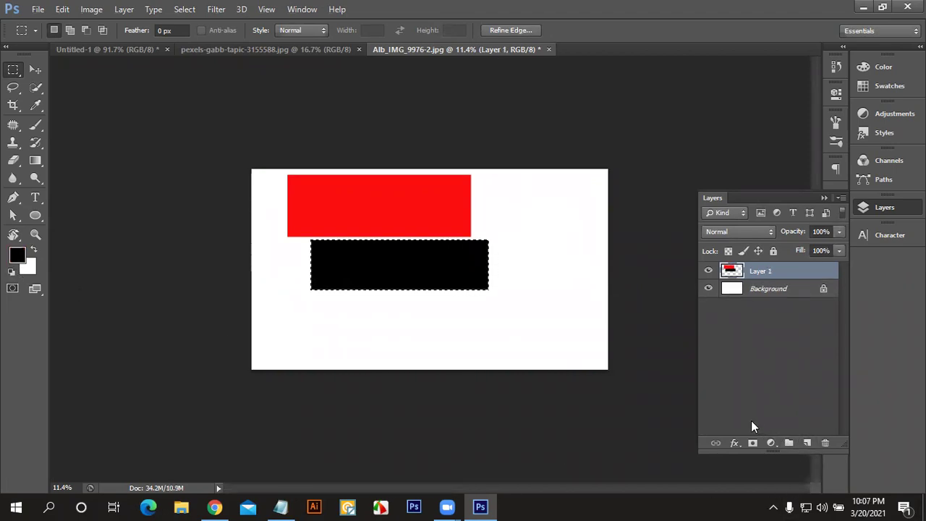
key("ctrl+z")
key("ctrl+alt+z")
key("ctrl+alt+z")
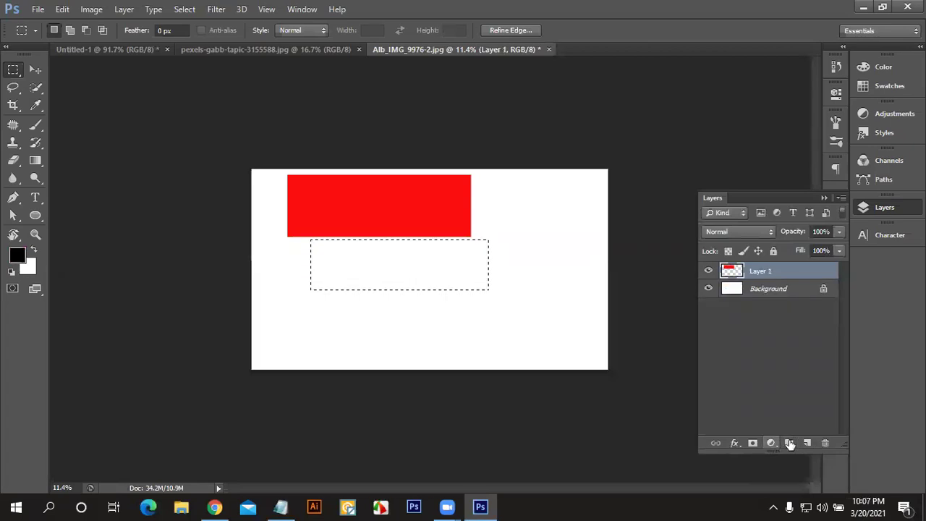
left_click(807, 443)
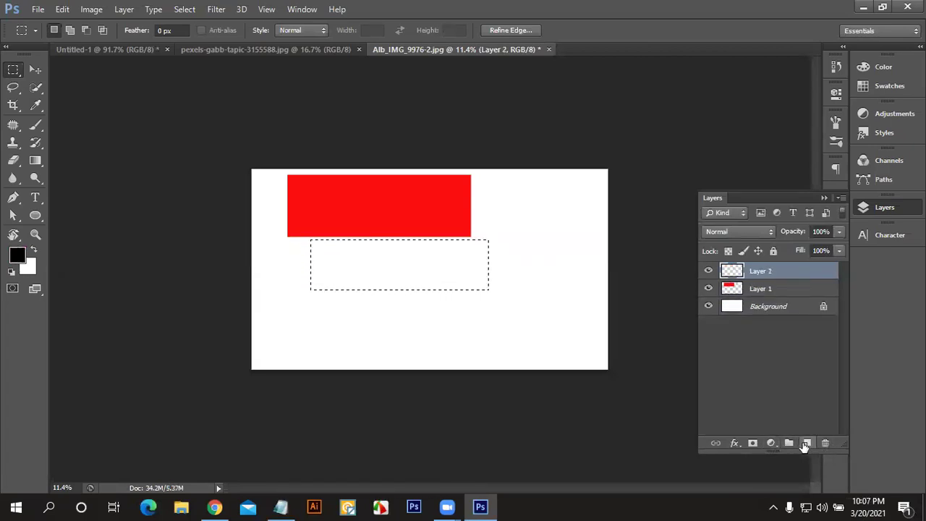
key("alt+BackSpace")
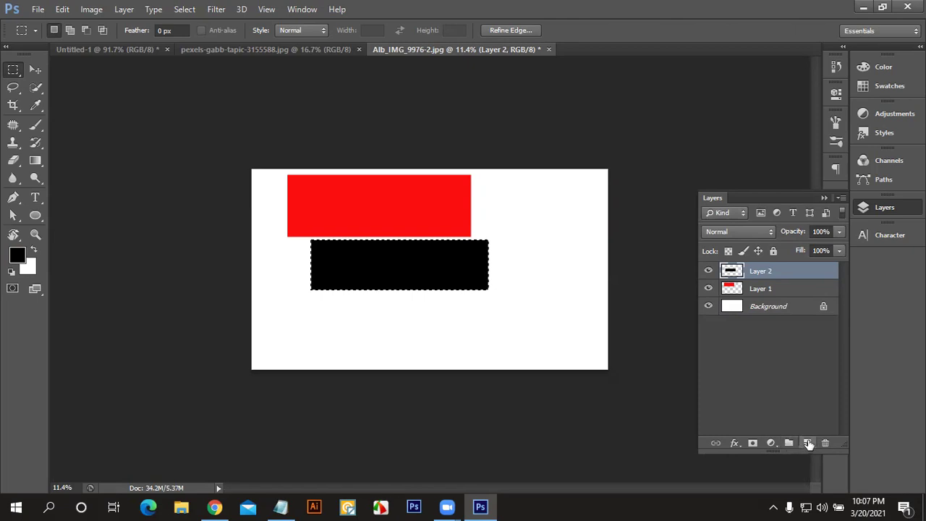
Step: On Layer 3, fill a lower-right rectangle with crimson ac0b40 and shift the red rectangle right
left_click(807, 442)
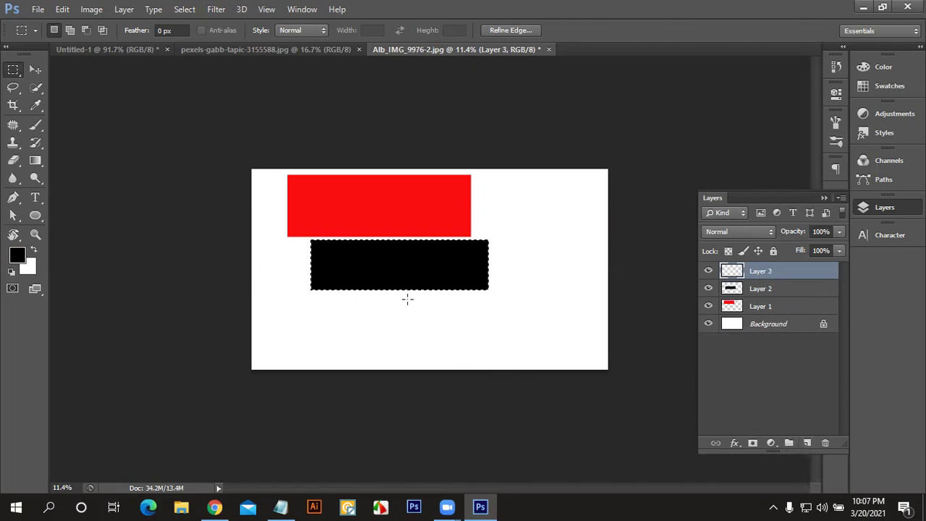
left_click_drag(418, 297, 496, 358)
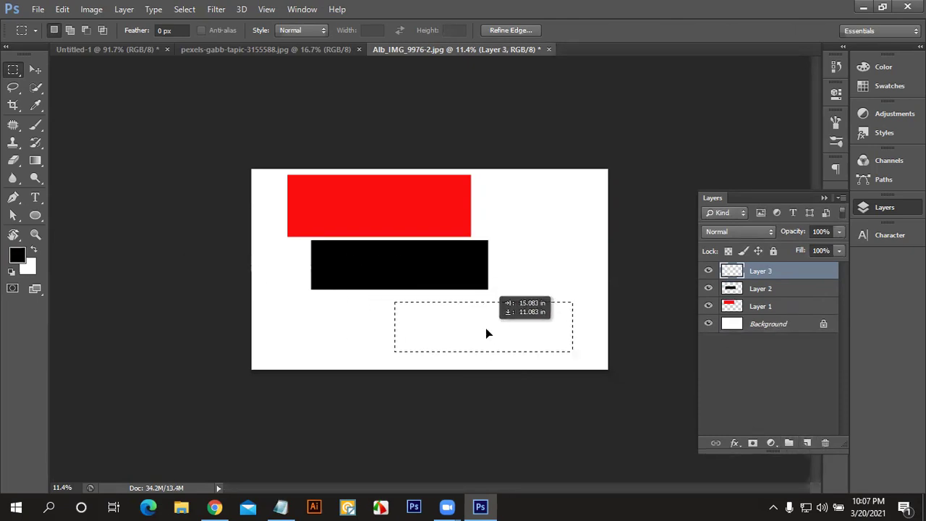
left_click(13, 259)
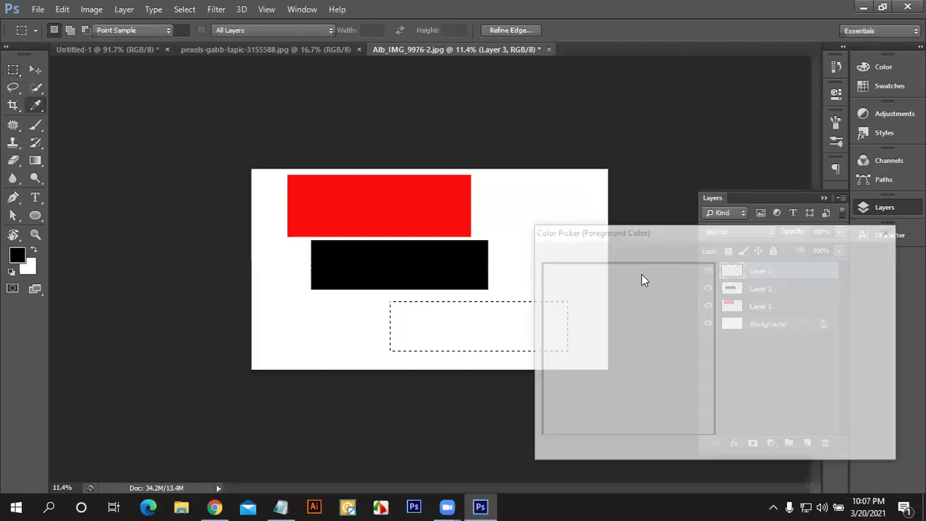
left_click(732, 293)
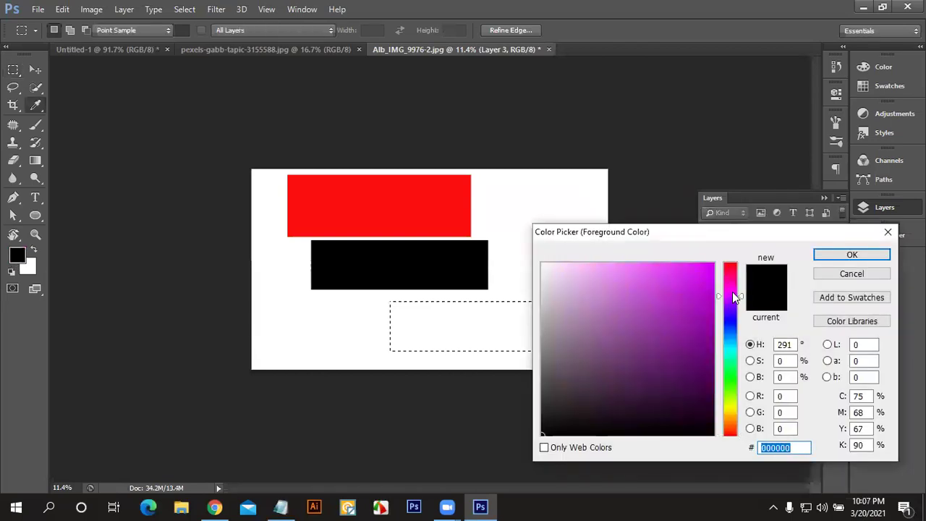
left_click(731, 273)
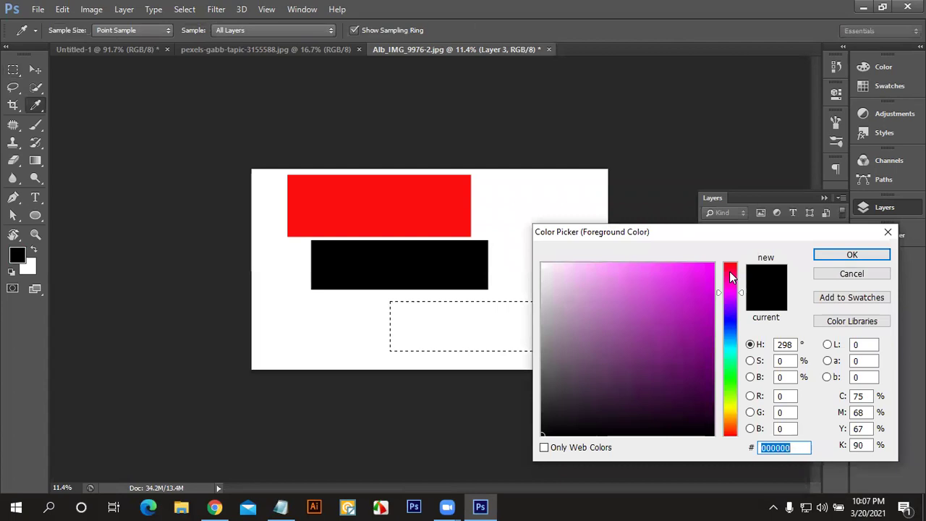
left_click(703, 306)
left_click(703, 319)
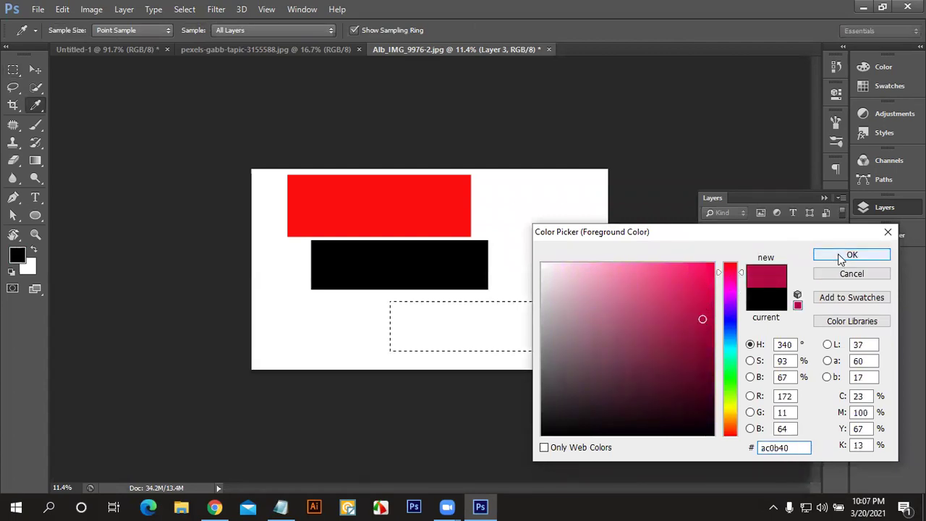
left_click(840, 257)
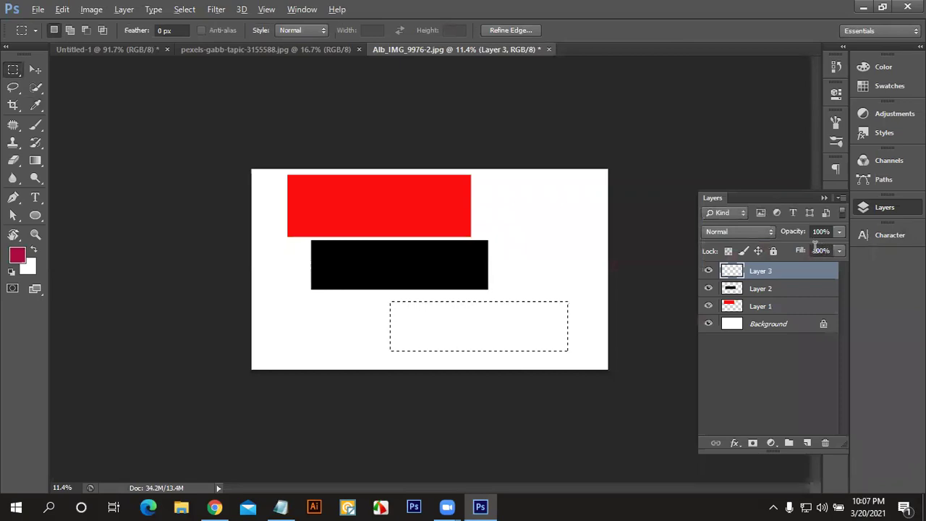
key("alt+BackSpace")
key("ctrl+d")
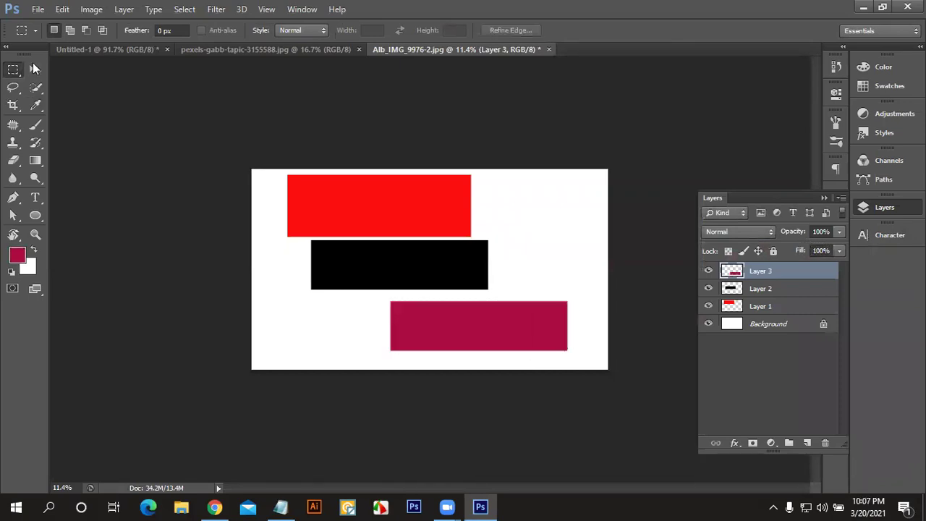
left_click(35, 70)
left_click_drag(406, 192, 452, 196)
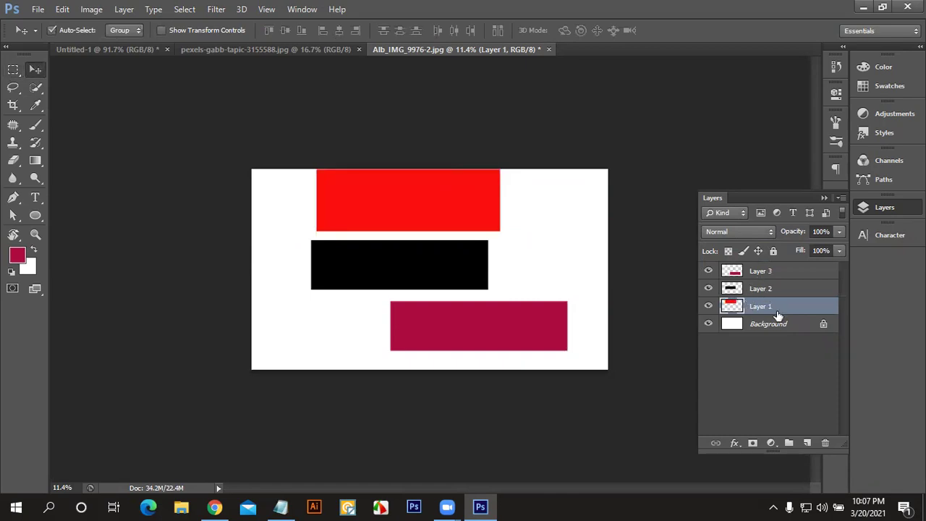
left_click(781, 272)
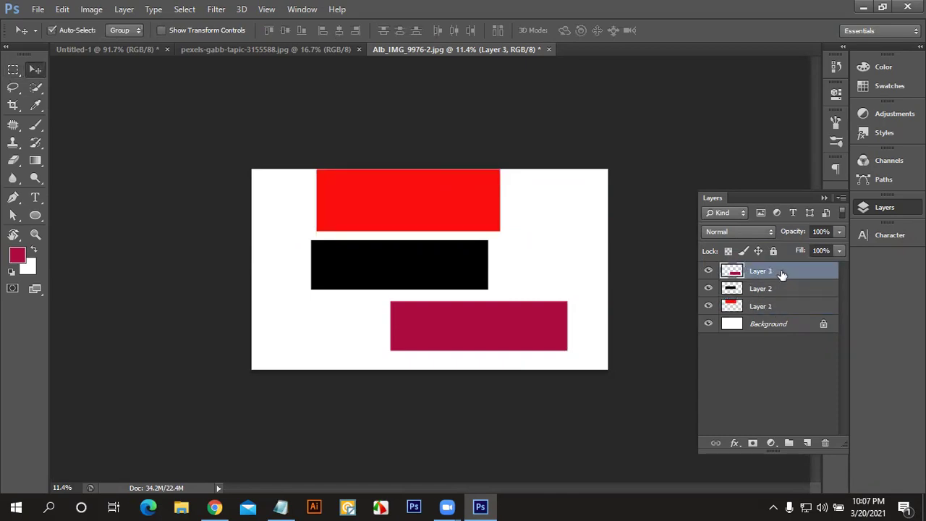
Step: Duplicate the crimson rectangle, spread the copies out, and move red Layer 1 top-left and to the stack top
key("ctrl+j")
key("ctrl+j")
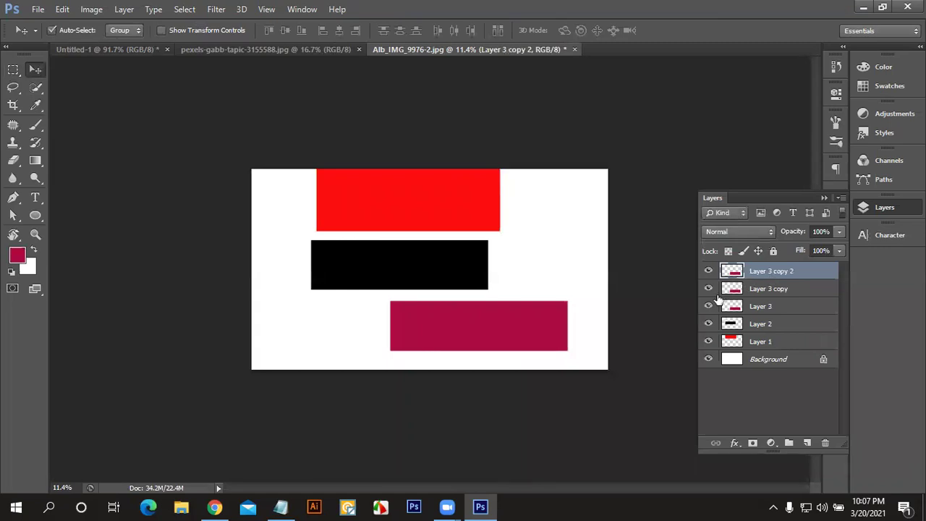
left_click(708, 342)
left_click(442, 216)
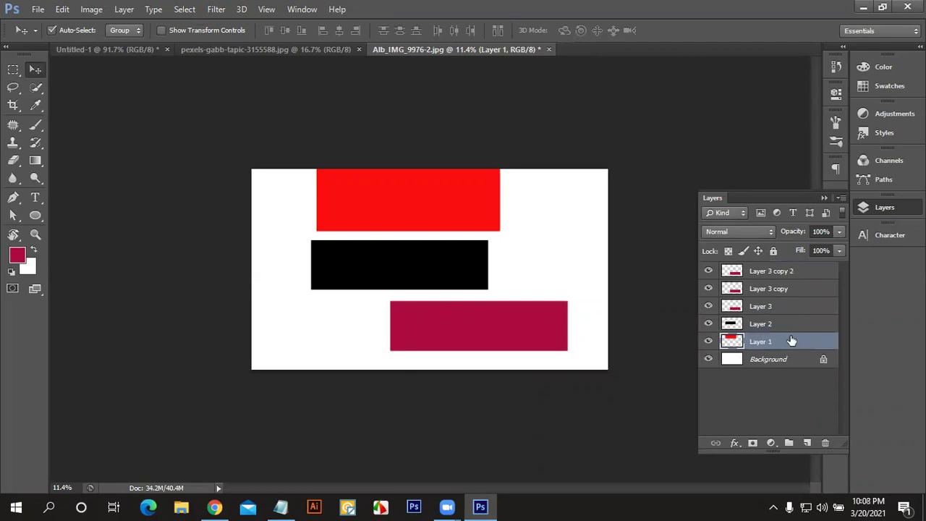
mouse_move(539, 327)
left_mouse_down()
mouse_move(603, 258)
mouse_move(337, 341)
mouse_move(288, 323)
mouse_move(279, 345)
left_mouse_up()
mouse_move(562, 245)
left_mouse_down()
mouse_move(391, 208)
mouse_move(370, 194)
mouse_move(569, 275)
mouse_move(602, 275)
mouse_move(588, 265)
left_mouse_up()
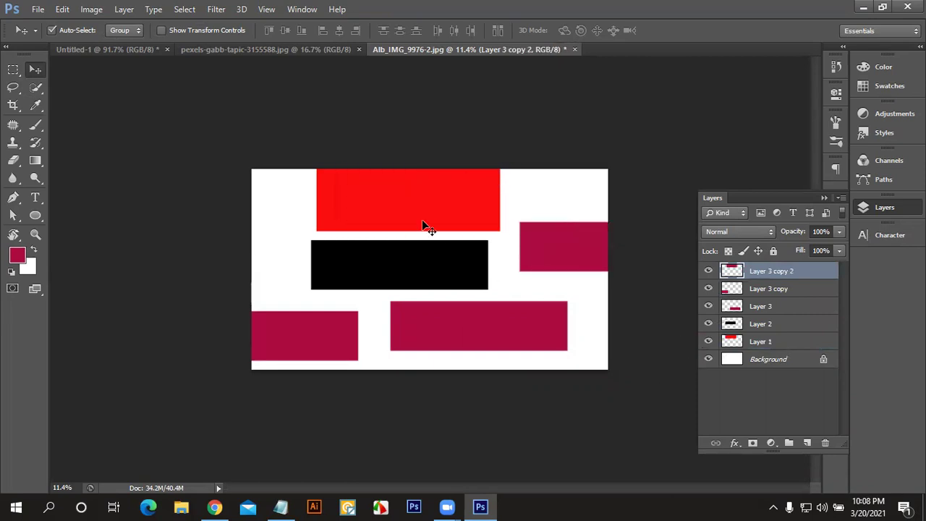
left_click(343, 209)
left_click_drag(343, 209, 337, 212)
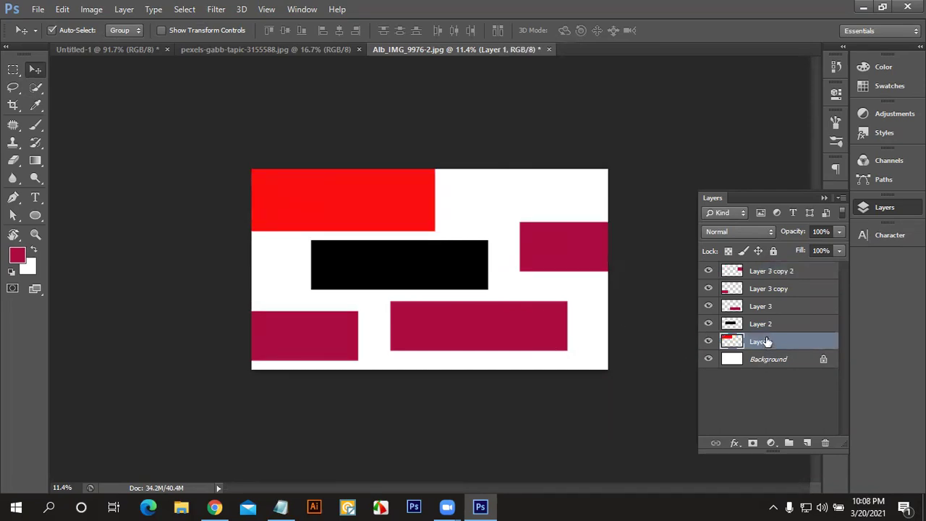
left_click_drag(767, 342, 760, 272)
Step: Reposition the black and crimson rectangles along the bottom and right edges, and put Layer 3 copy 2 below Layer 3 copy
left_click_drag(420, 242, 404, 202)
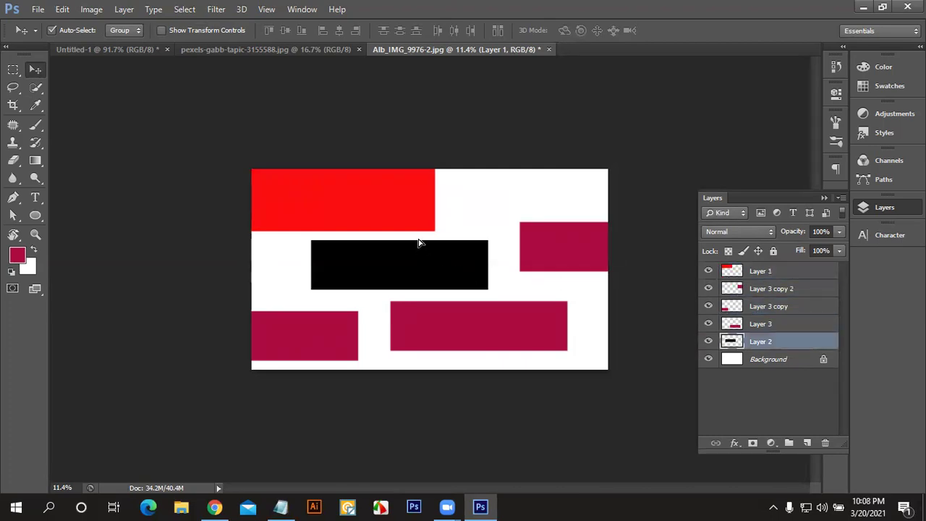
left_click_drag(409, 279, 413, 346)
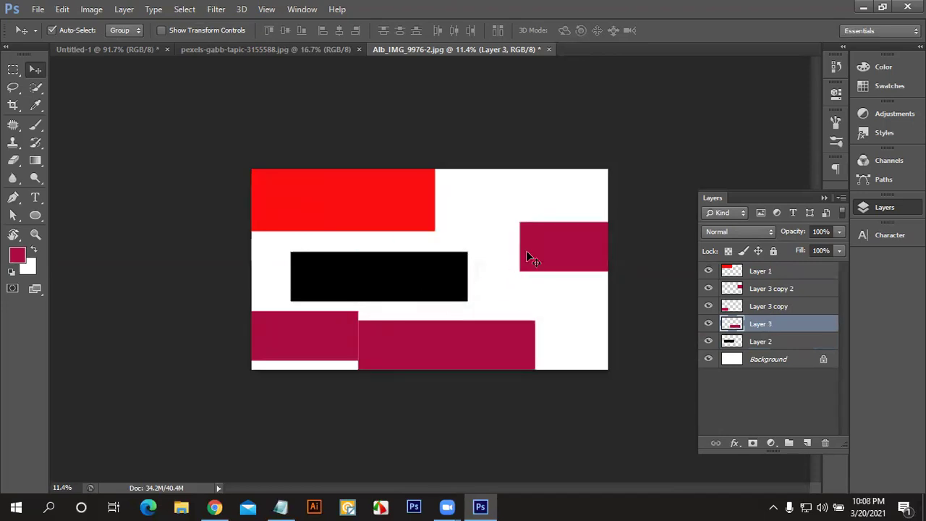
left_click_drag(526, 250, 369, 201)
left_click_drag(478, 265, 512, 288)
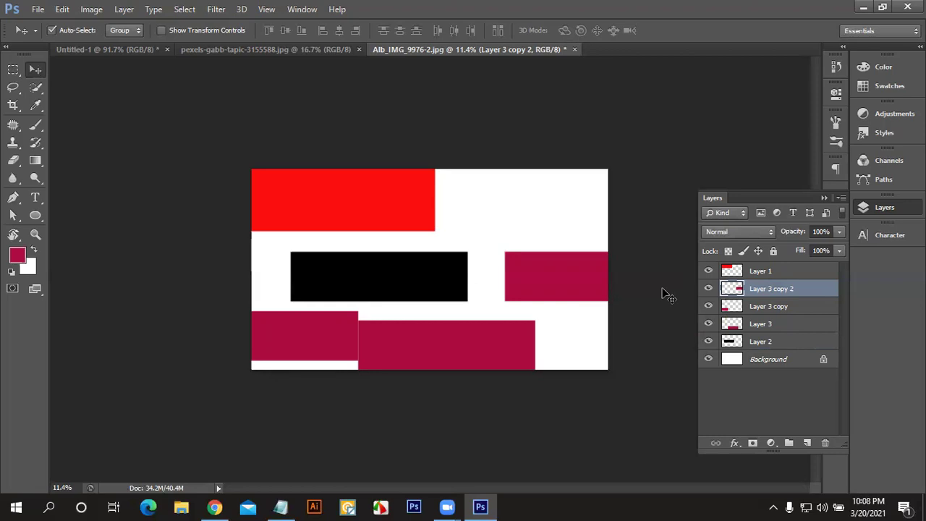
left_click_drag(433, 268, 426, 254)
mouse_move(569, 278)
left_mouse_down()
mouse_move(560, 257)
mouse_move(541, 269)
mouse_move(542, 259)
left_mouse_up()
left_click_drag(765, 295, 771, 317)
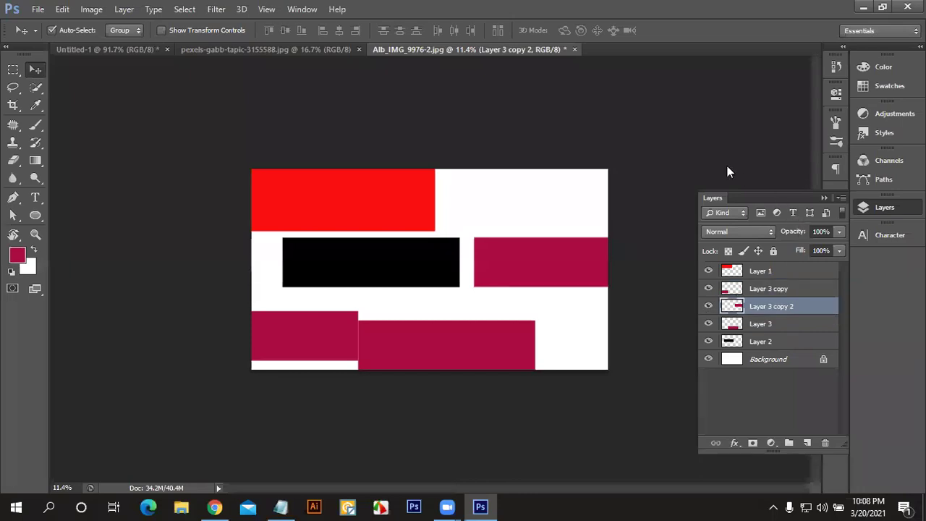
Step: Undock the Layers panel, make it taller, and dock it back
left_click_drag(782, 198, 669, 44)
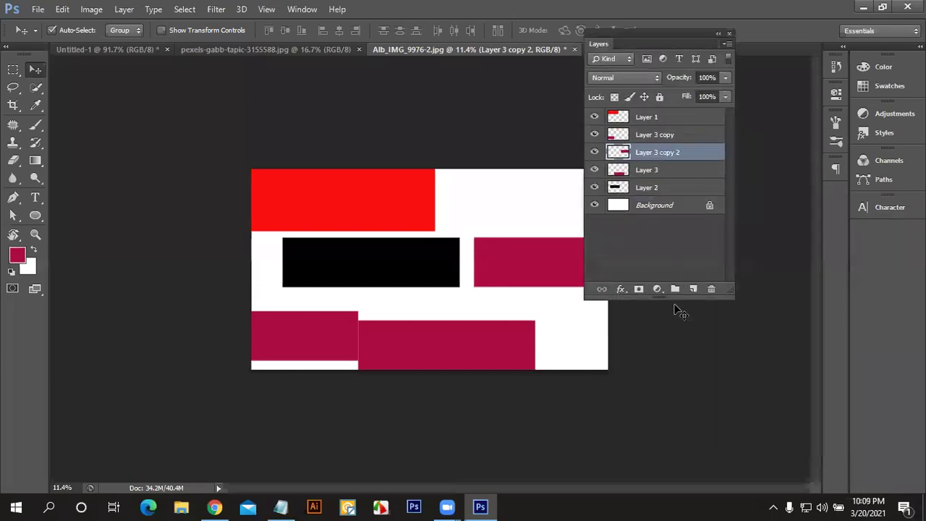
left_click_drag(670, 296, 678, 501)
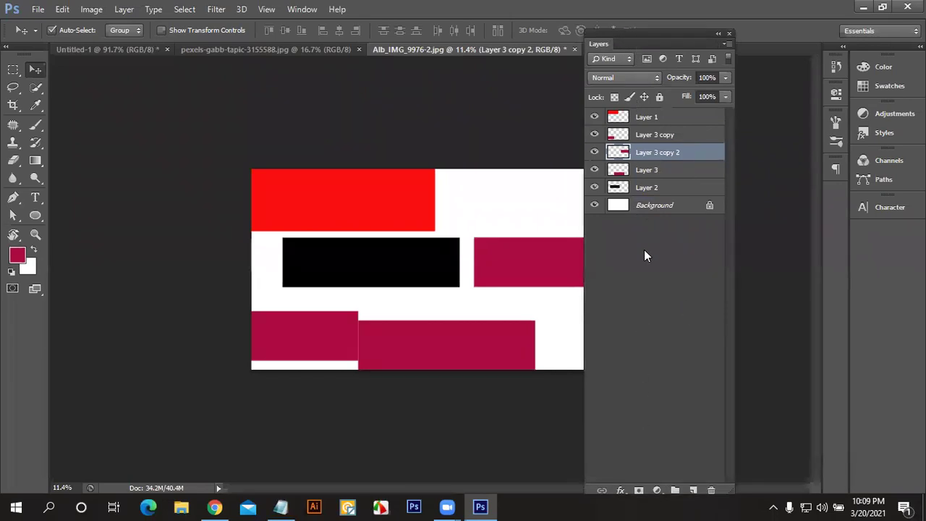
mouse_move(632, 42)
left_mouse_down()
mouse_move(733, 53)
mouse_move(723, 39)
mouse_move(715, 52)
left_mouse_up()
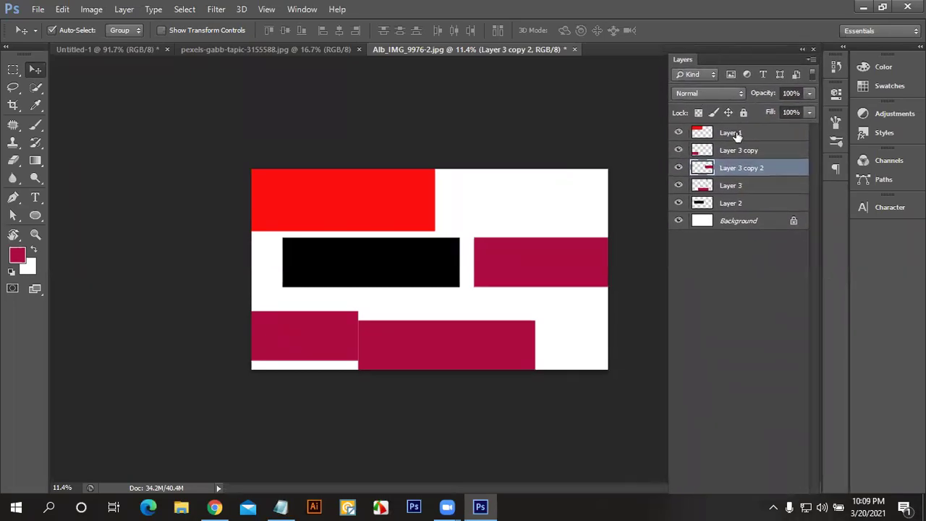
Step: Move the black rectangle slightly lower and raise Layer 2 one level above Layer 3
left_click(737, 135)
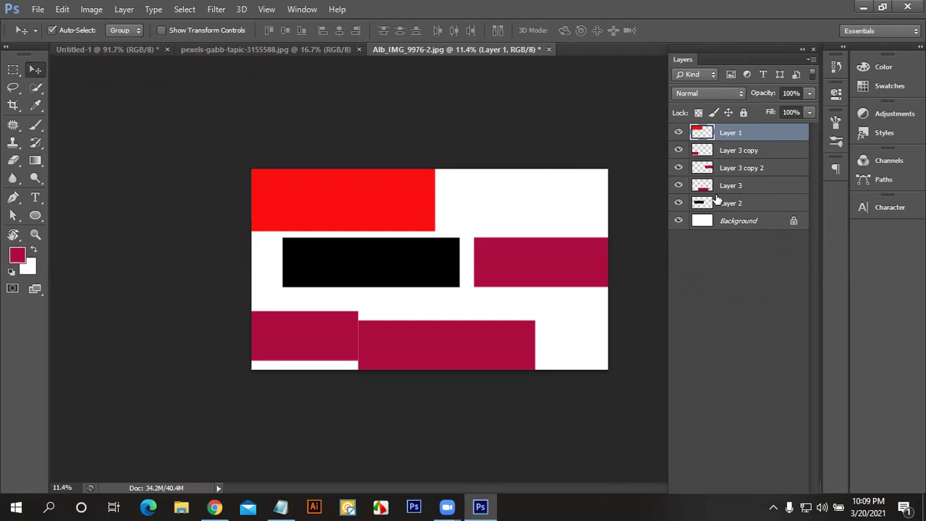
mouse_move(384, 268)
left_mouse_down()
mouse_move(372, 346)
mouse_move(362, 277)
mouse_move(364, 286)
left_mouse_up()
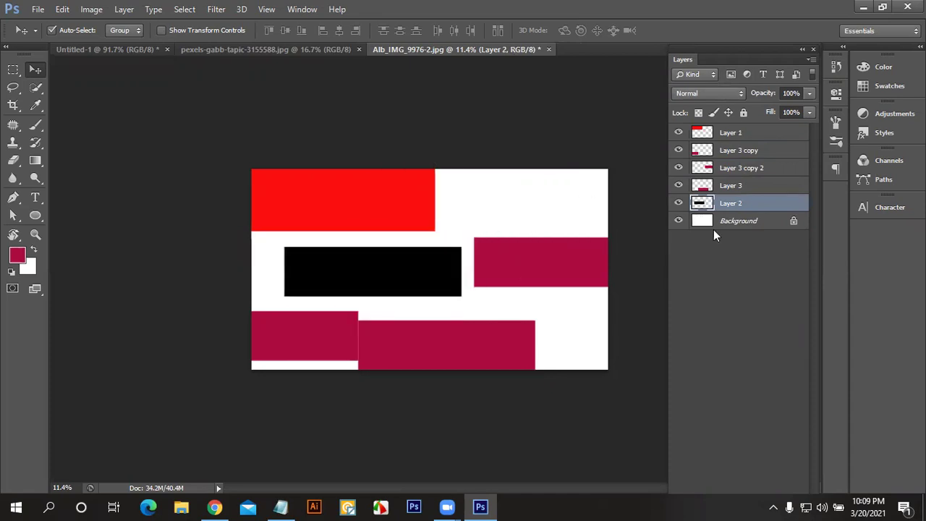
left_click_drag(708, 230, 710, 233)
left_click_drag(710, 233, 711, 234)
key("ctrl+bracketright")
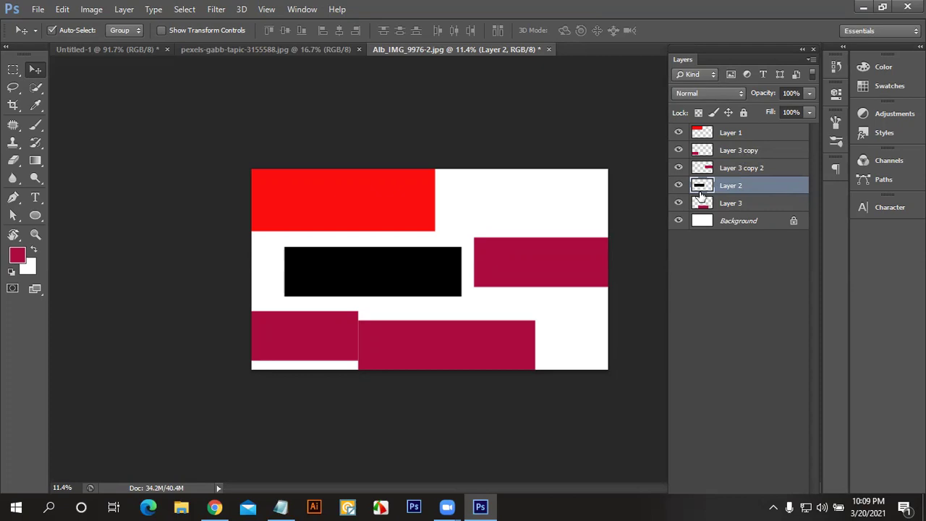
Step: Switch the Layers panel to Large Thumbnails and raise Layer 2 to the top of the stack
right_click(700, 196)
key("Escape")
right_click(700, 185)
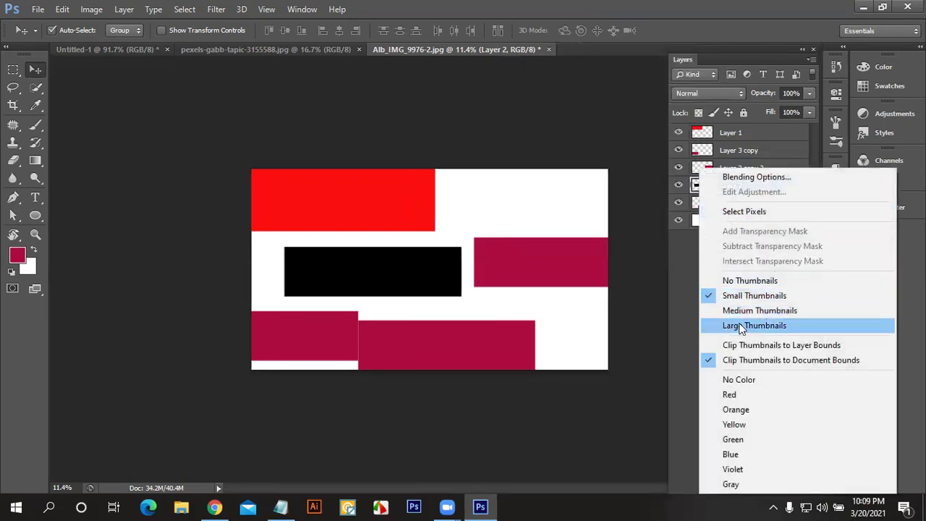
left_click(752, 326)
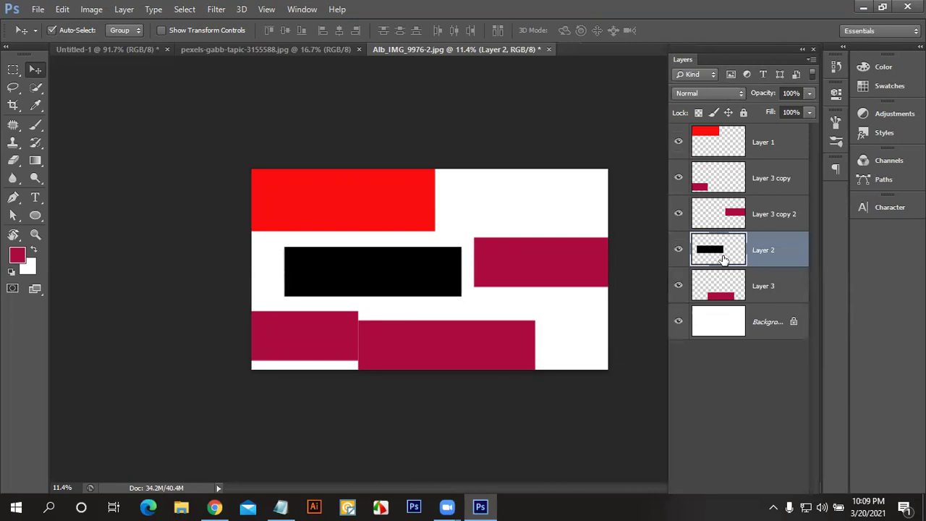
left_click_drag(724, 259, 726, 263)
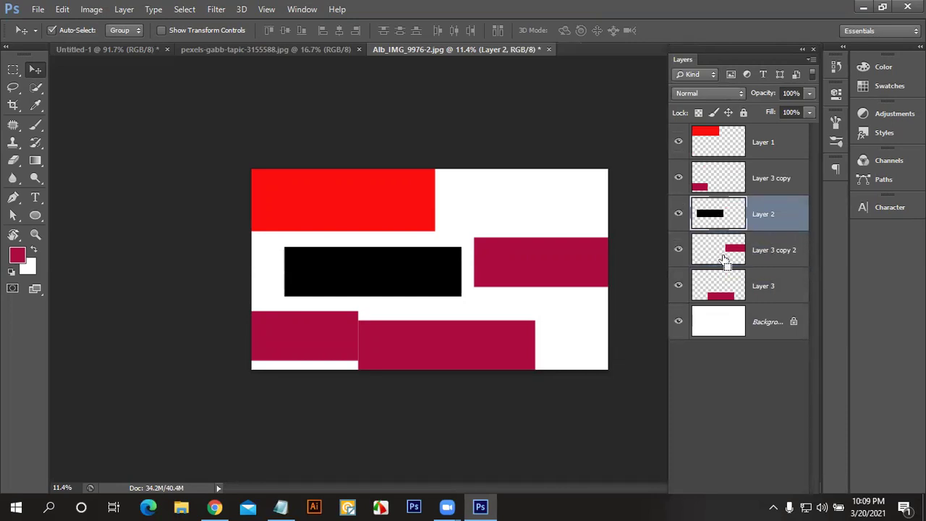
key("ctrl+bracketright")
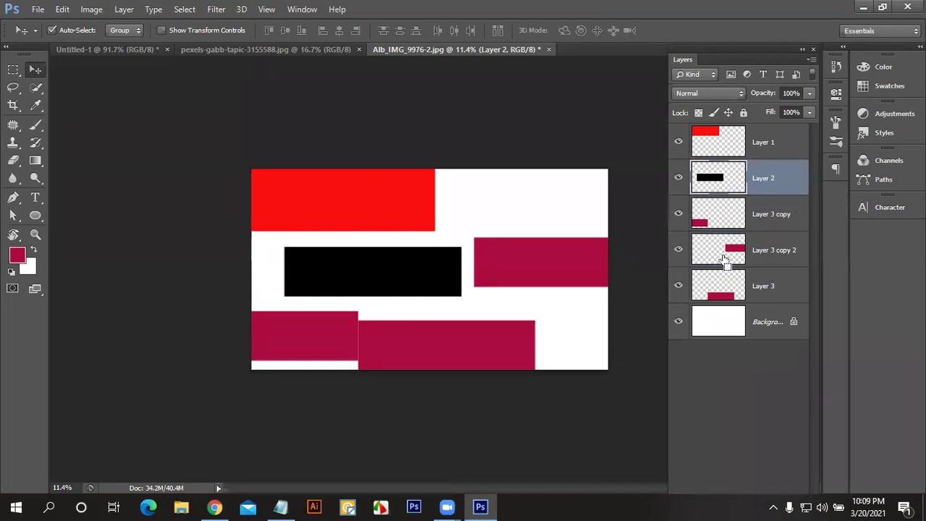
key("ctrl+bracketright")
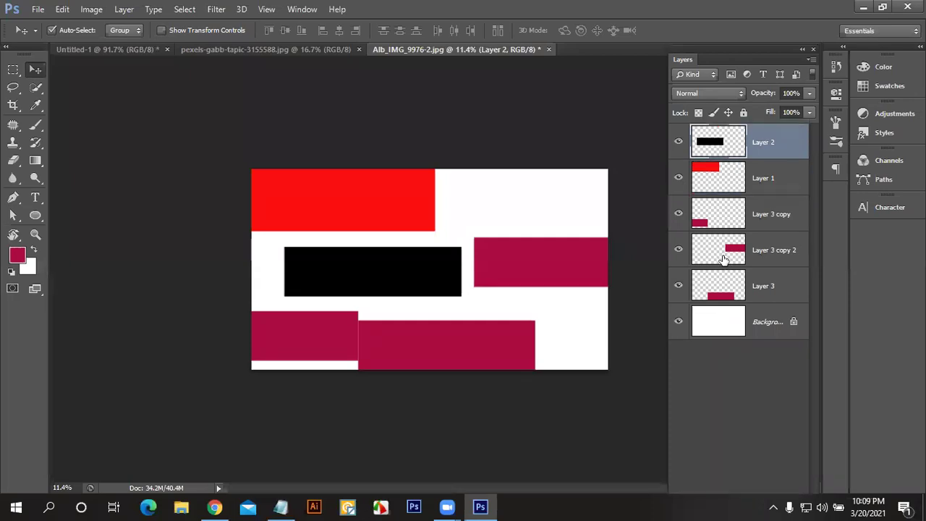
Step: Move the lower-middle magenta bar to bottom centre, then bring Layer 3 to the top of the stack
left_click(678, 286)
left_click(678, 286)
left_click_drag(459, 325, 355, 194)
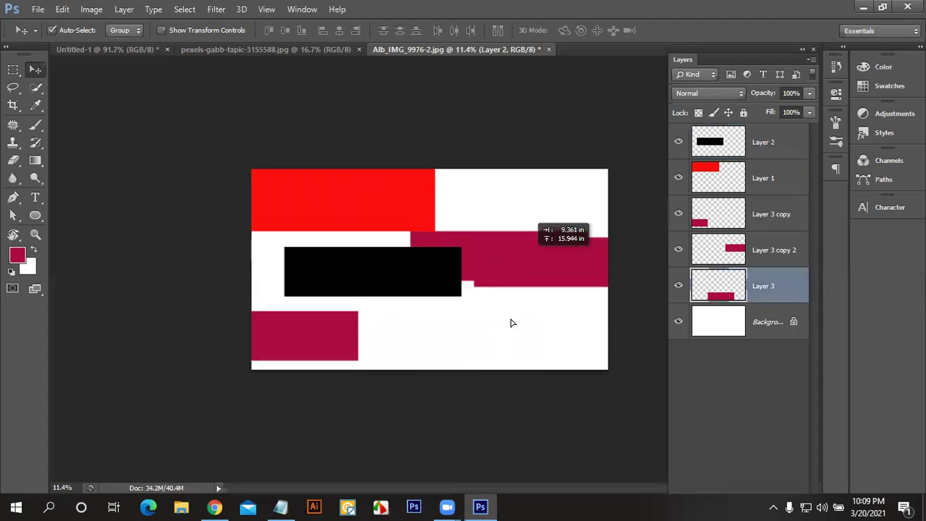
left_click_drag(288, 368, 504, 345)
left_click(779, 292)
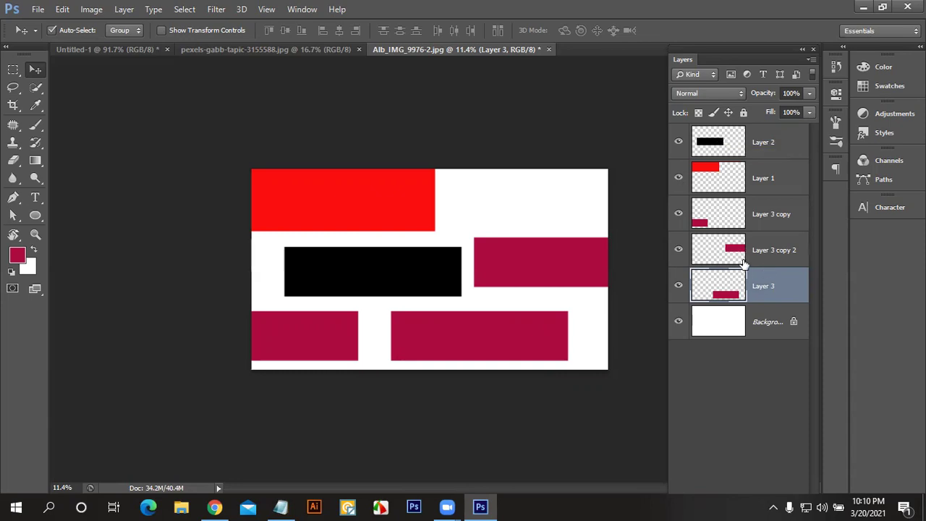
left_click(745, 259)
left_click(707, 225)
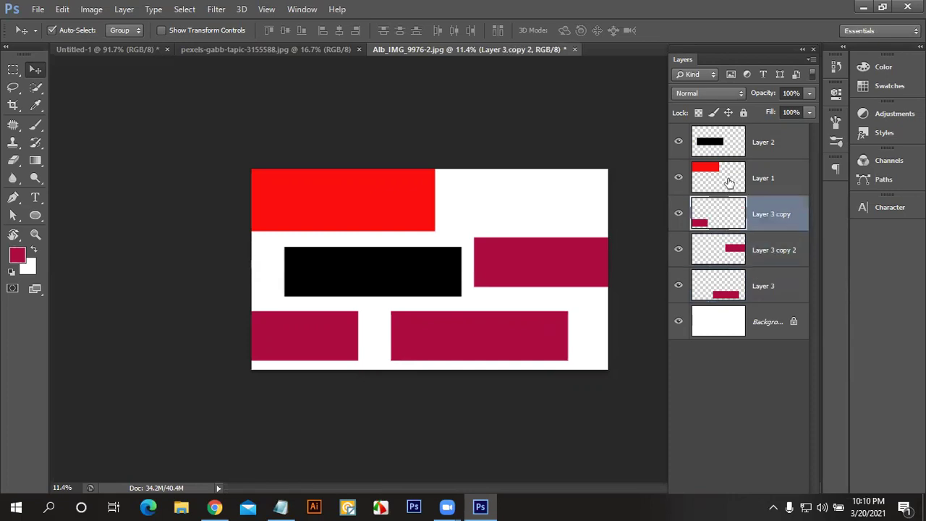
left_click(727, 180)
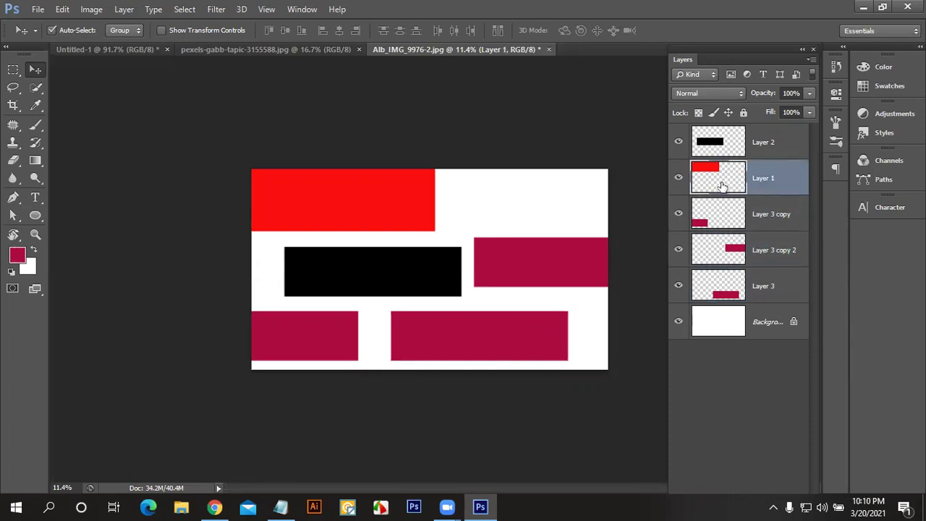
left_click(714, 288)
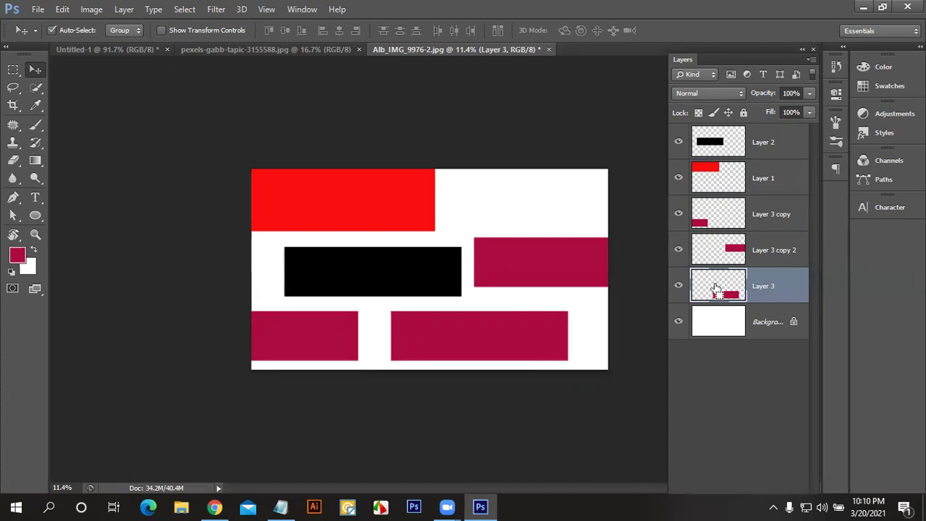
key("ctrl+shift+bracketright")
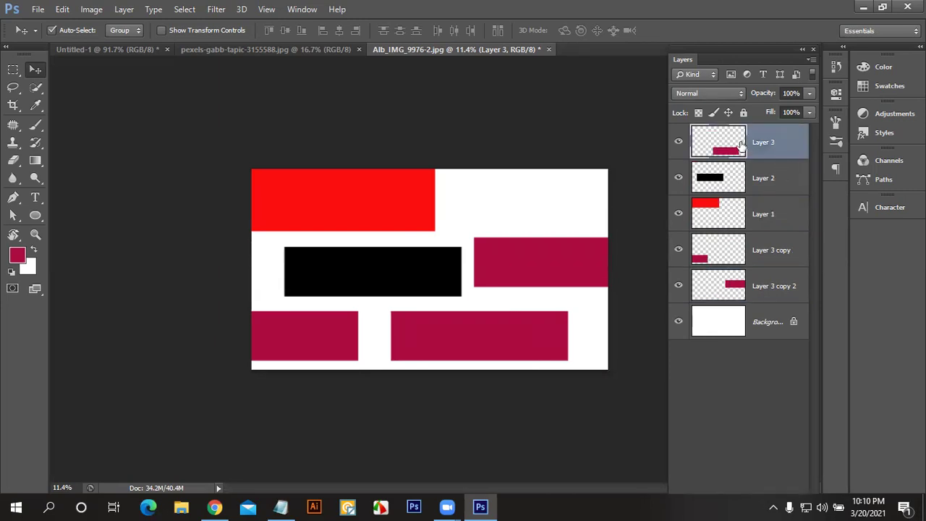
left_click(707, 218)
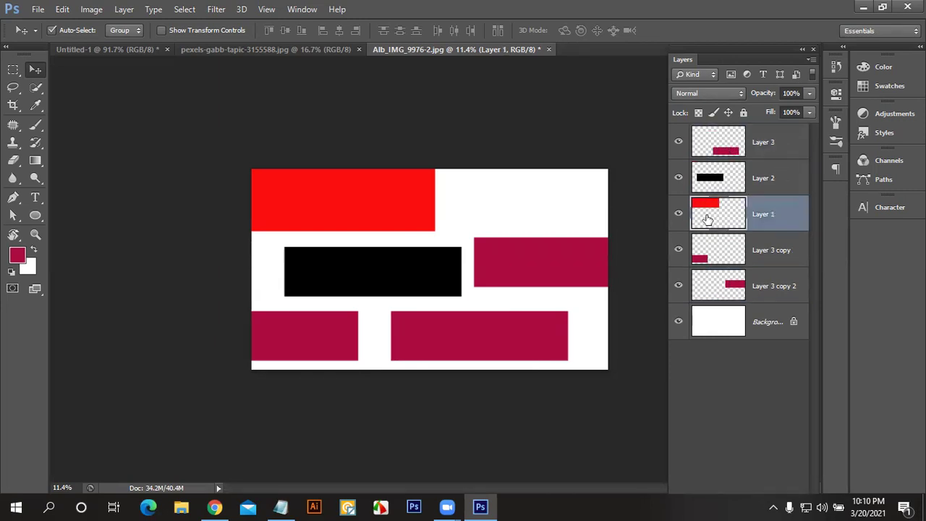
Step: Try positions for the red rectangle and send Layer 1 down to just above Background
mouse_move(390, 188)
left_mouse_down()
mouse_move(530, 255)
mouse_move(413, 279)
left_mouse_up()
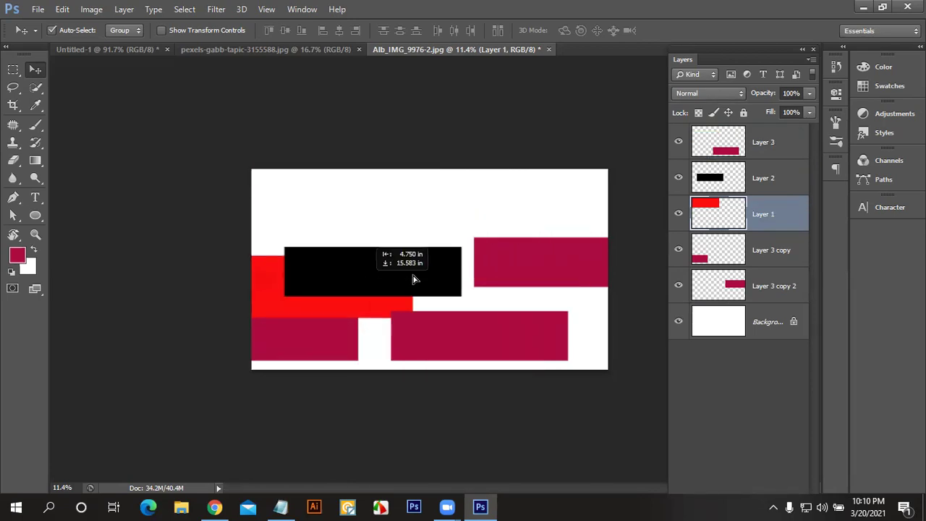
left_click_drag(413, 279, 383, 200)
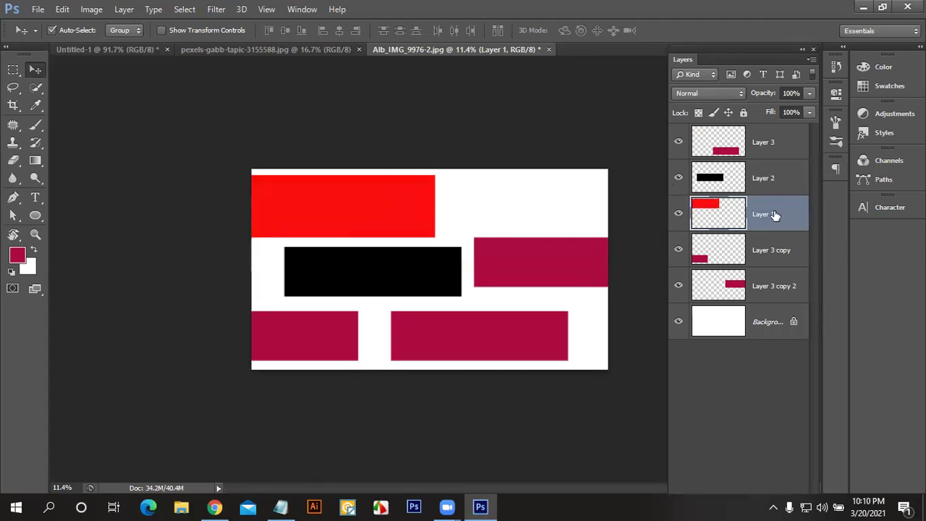
key("ctrl+bracketright")
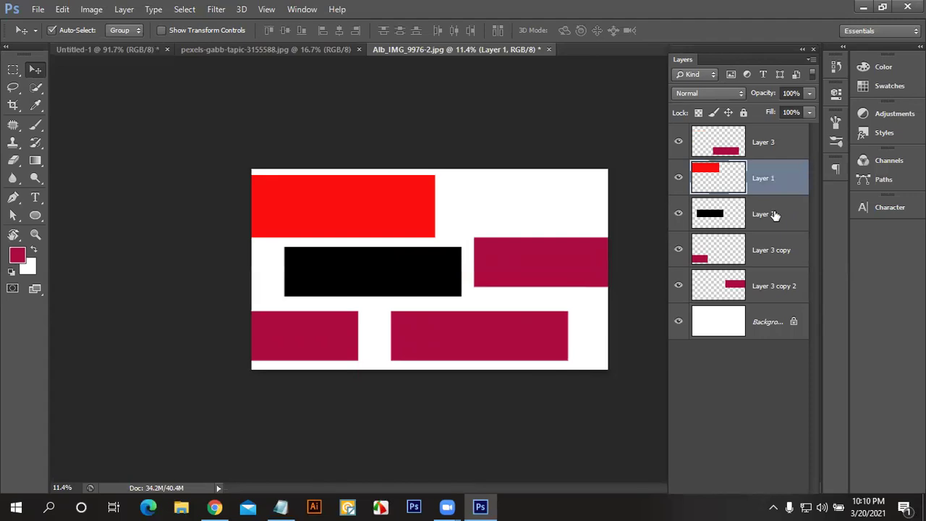
key("ctrl+bracketleft")
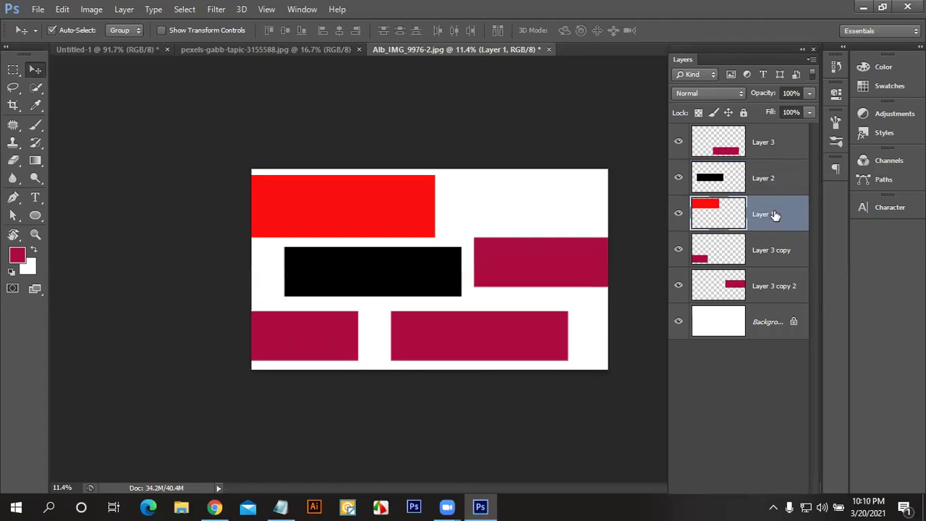
key("ctrl+shift+bracketright")
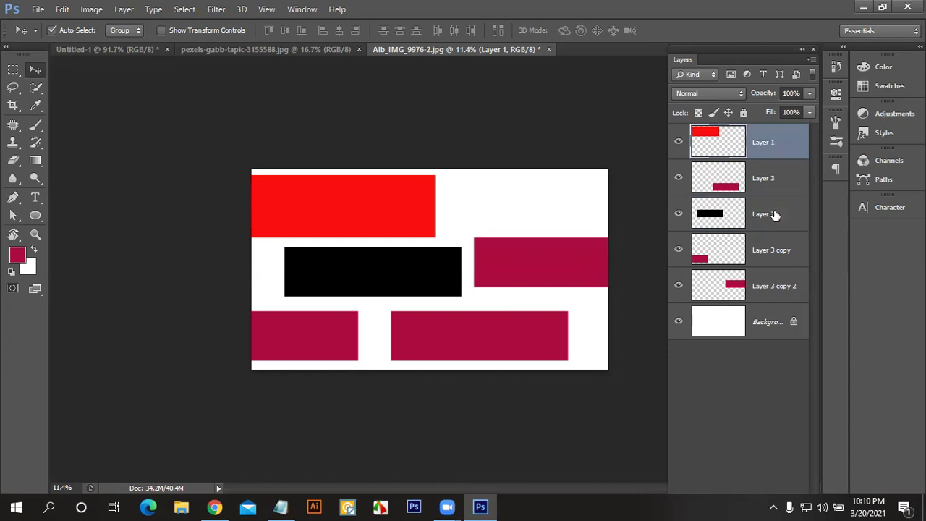
mouse_move(391, 203)
left_mouse_down()
mouse_move(490, 284)
mouse_move(405, 163)
left_mouse_up()
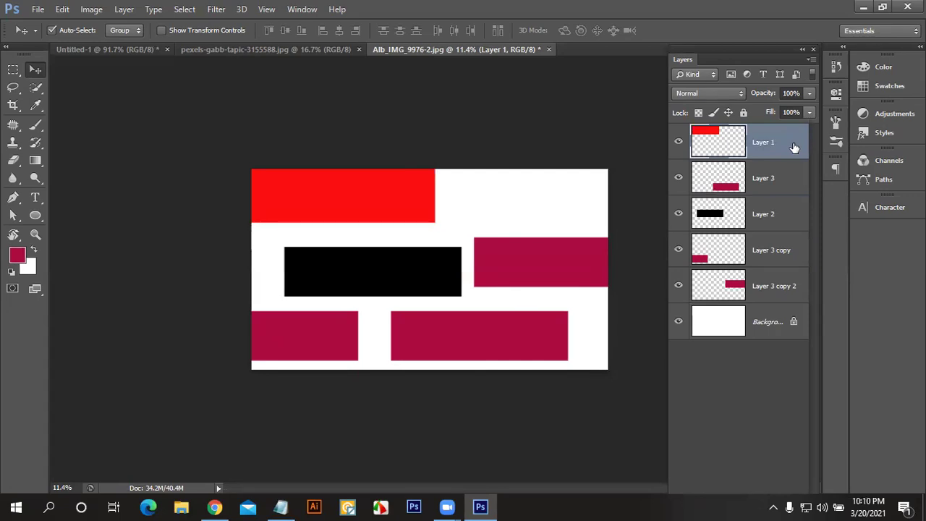
key("ctrl+shift+bracketleft")
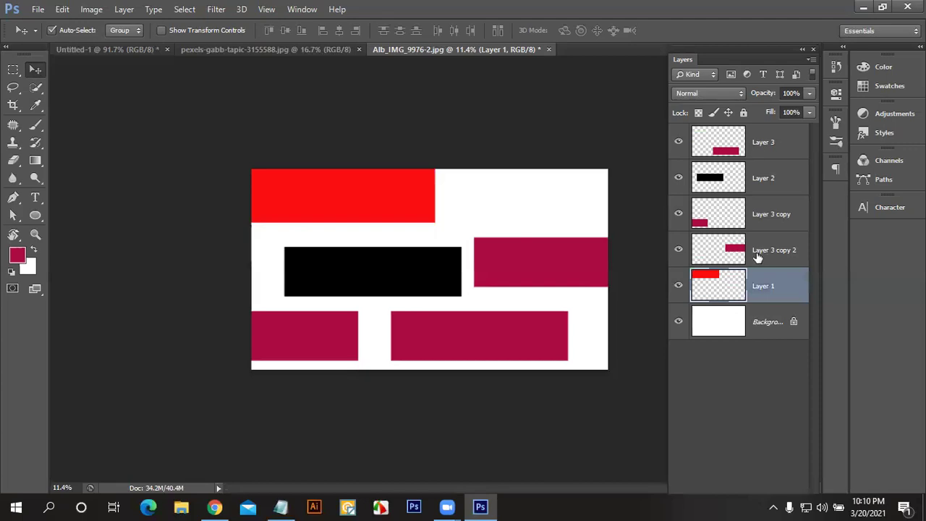
Step: Send Layer 3 to just above Background and move Layer 2 down below Layer 1
left_click_drag(733, 152, 729, 148)
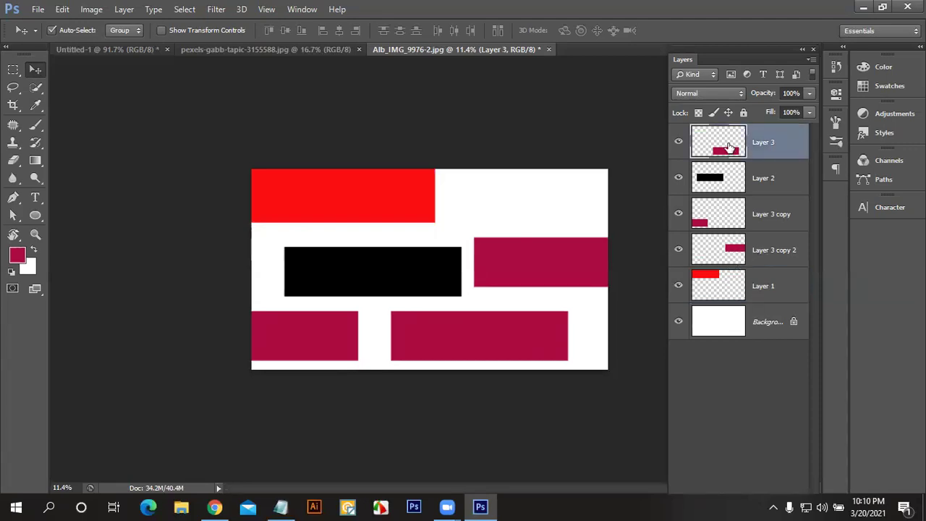
key("ctrl+shift+bracketleft")
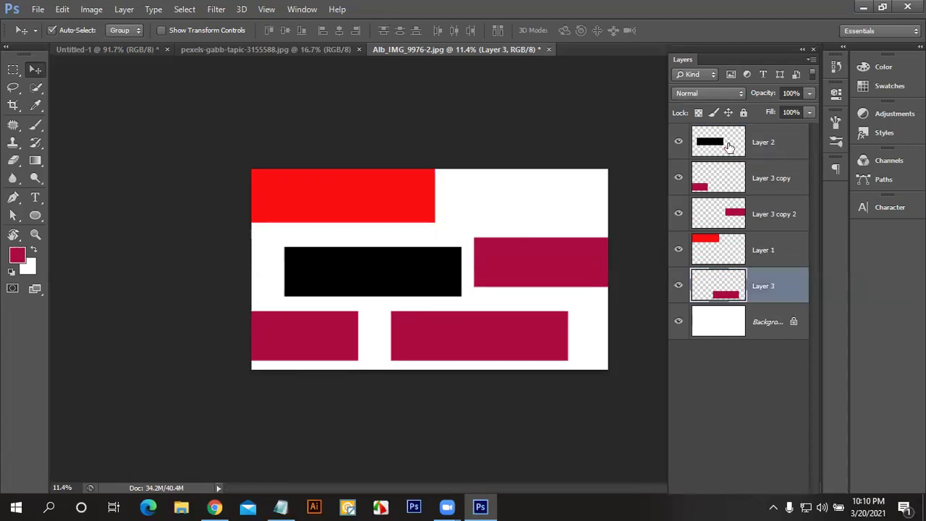
left_click(718, 144)
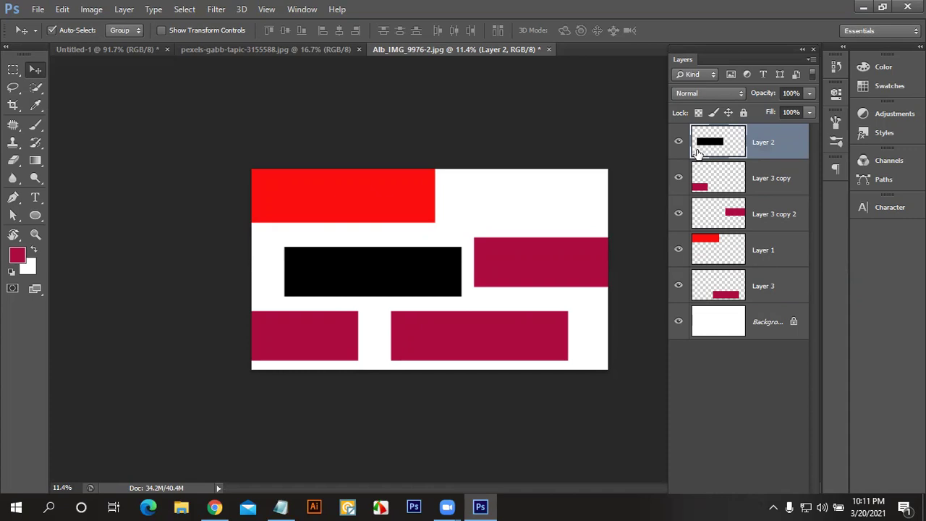
left_click_drag(697, 152, 699, 155)
left_click_drag(699, 155, 699, 155)
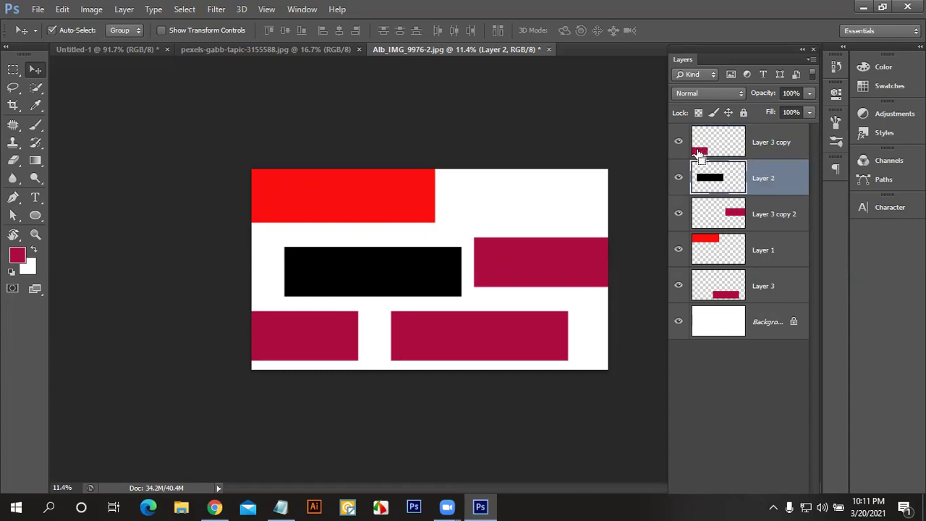
key("ctrl+bracketleft")
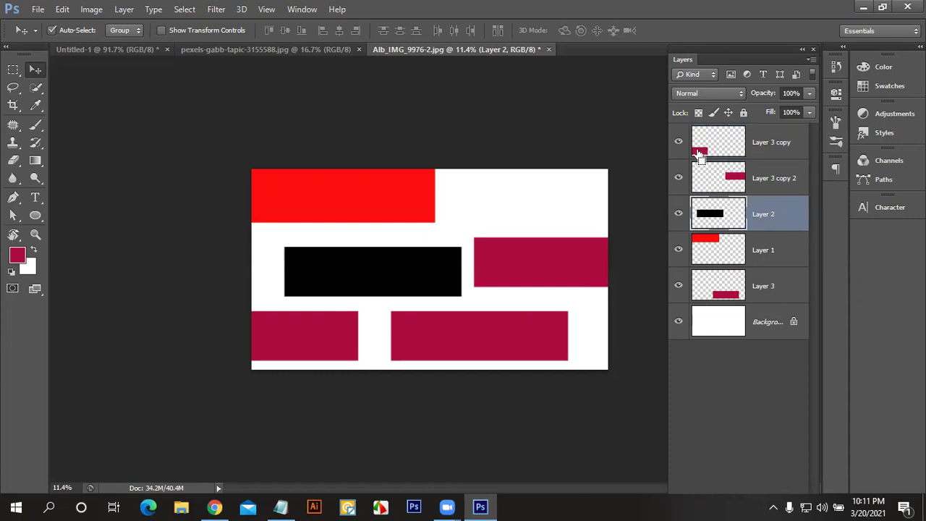
key("ctrl+bracketleft")
key("ctrl+bracketleft")
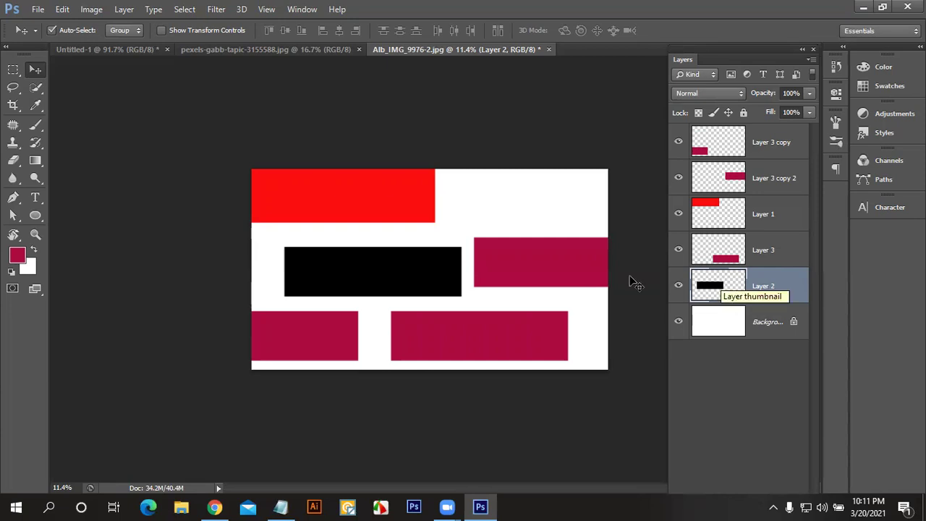
Step: Delete the black and three crimson rectangles together, then move the red rectangle down-right
left_click_drag(335, 232, 576, 359)
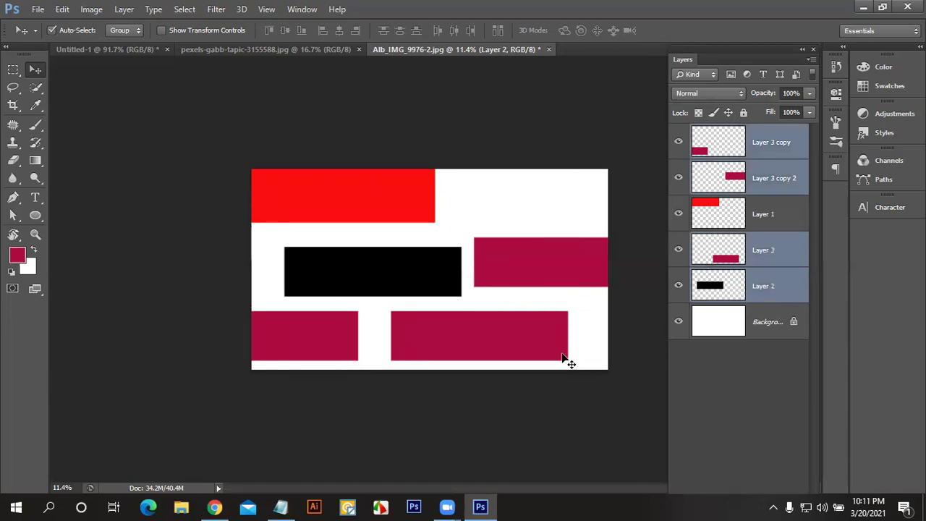
key("Delete")
left_click_drag(404, 231, 438, 283)
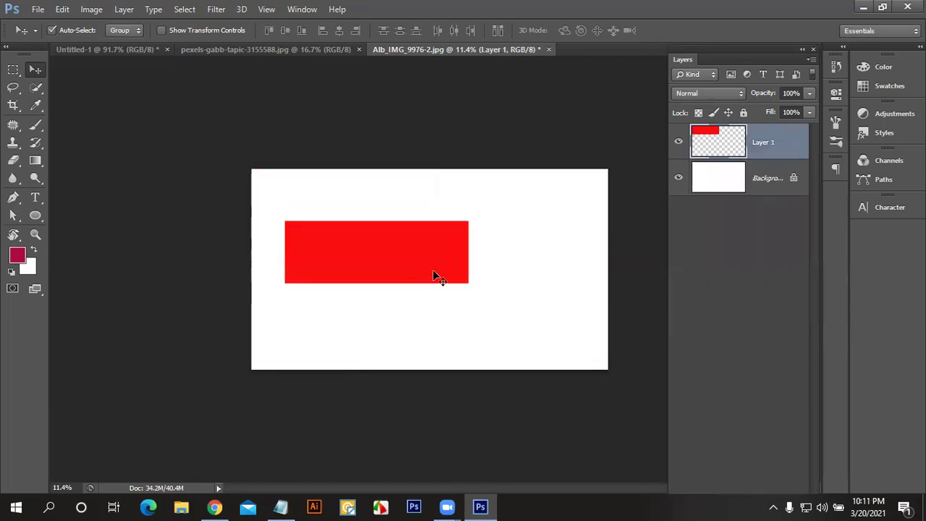
Step: Scale the red rectangle down to about 23%, zoom in, and move it up near the canvas top
key("ctrl+t")
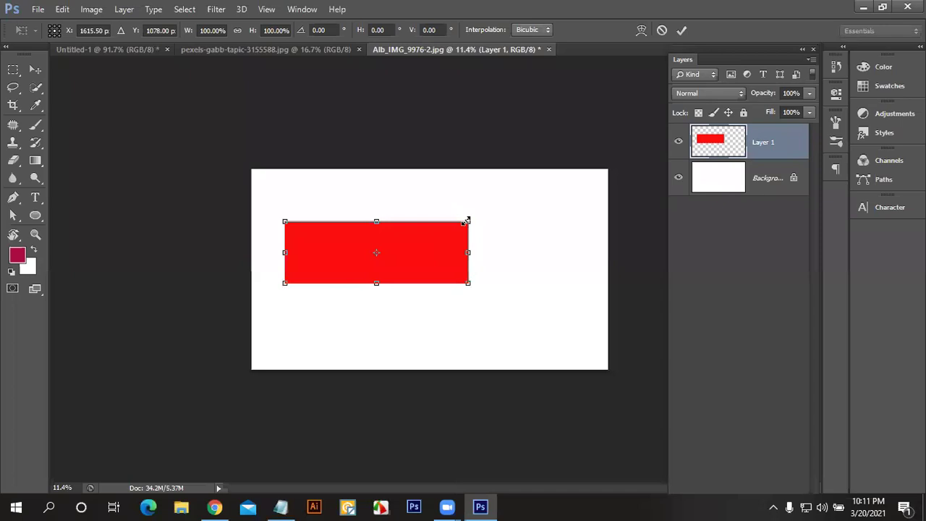
left_click_drag(468, 222, 396, 248)
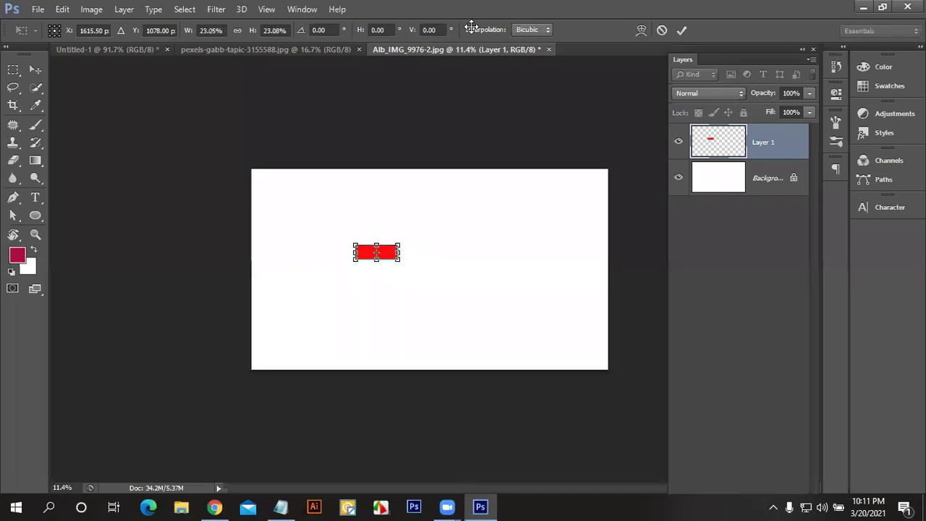
left_click(681, 31)
scroll(382, 263, "up", 2)
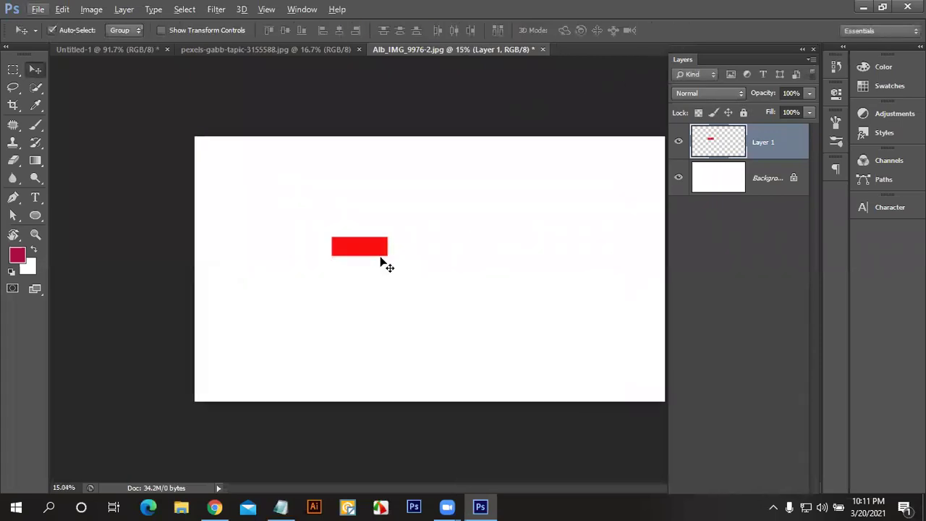
scroll(380, 257, "up", 1)
scroll(370, 246, "up", 1)
left_click_drag(344, 235, 342, 126)
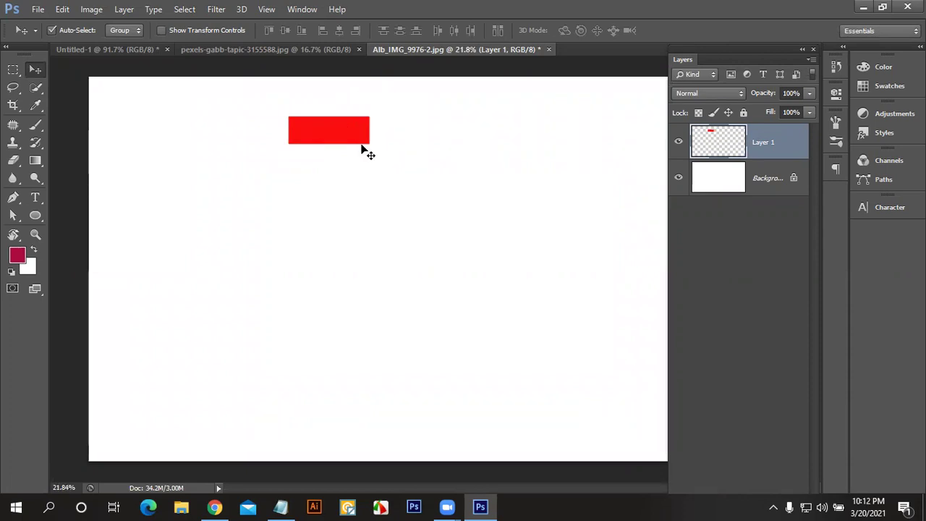
Step: Alt-drag copies of the red rectangle across the canvas, adjust one copy, and select the two upper-left ones
mouse_move(348, 137)
left_mouse_down()
mouse_move(400, 244)
mouse_move(389, 358)
mouse_move(466, 416)
mouse_move(513, 154)
mouse_move(496, 135)
mouse_move(505, 186)
mouse_move(520, 200)
mouse_move(533, 326)
left_mouse_up()
left_click_drag(543, 215, 538, 227)
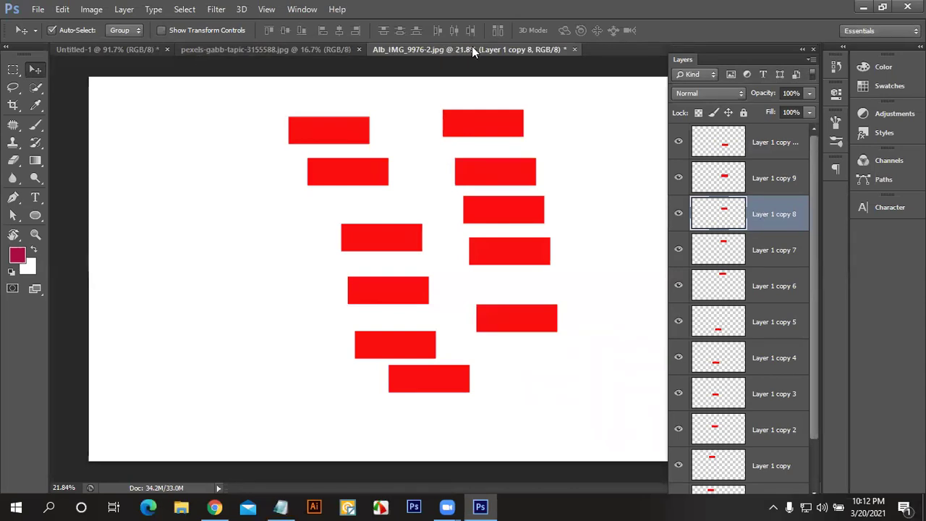
left_click(293, 11)
left_click(299, 10)
left_click_drag(283, 74, 344, 190)
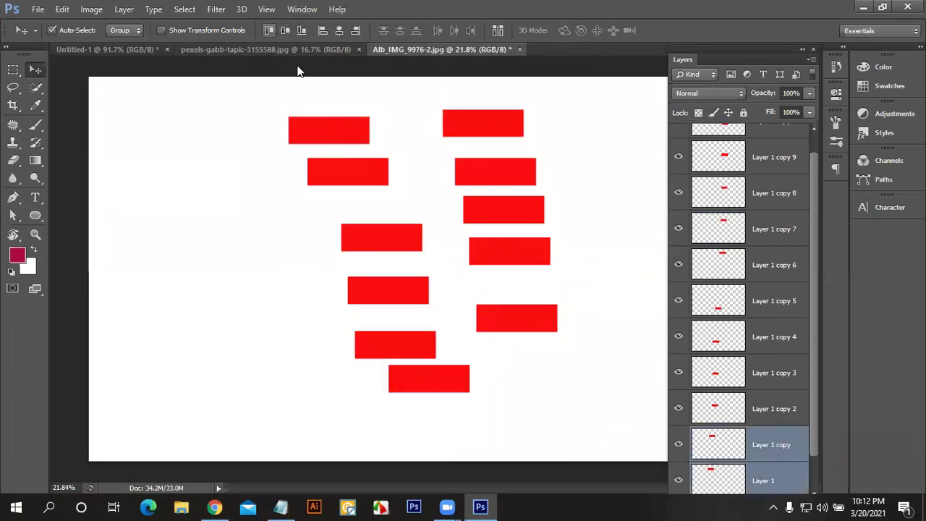
Step: Shift the two top-left rectangles slightly right and drag the bottom rectangle up to the left
left_click_drag(304, 102, 378, 234)
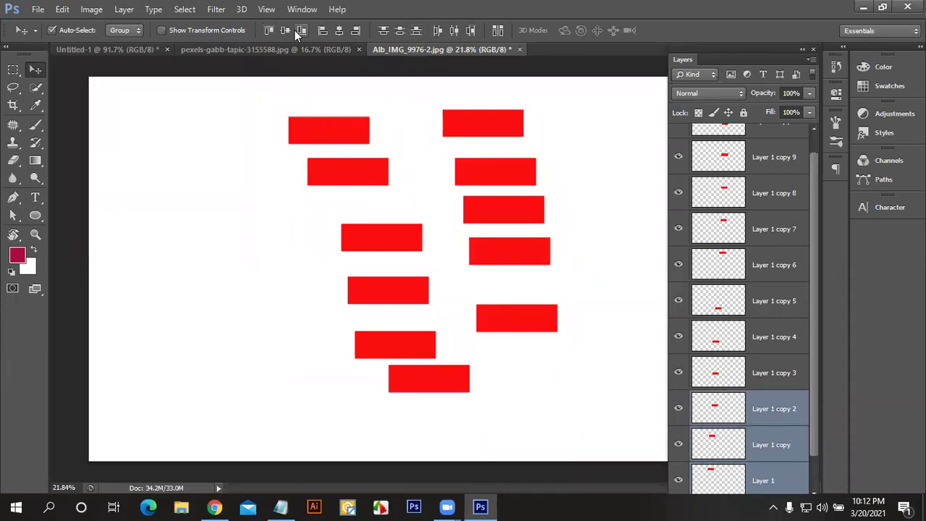
left_click_drag(207, 118, 329, 214)
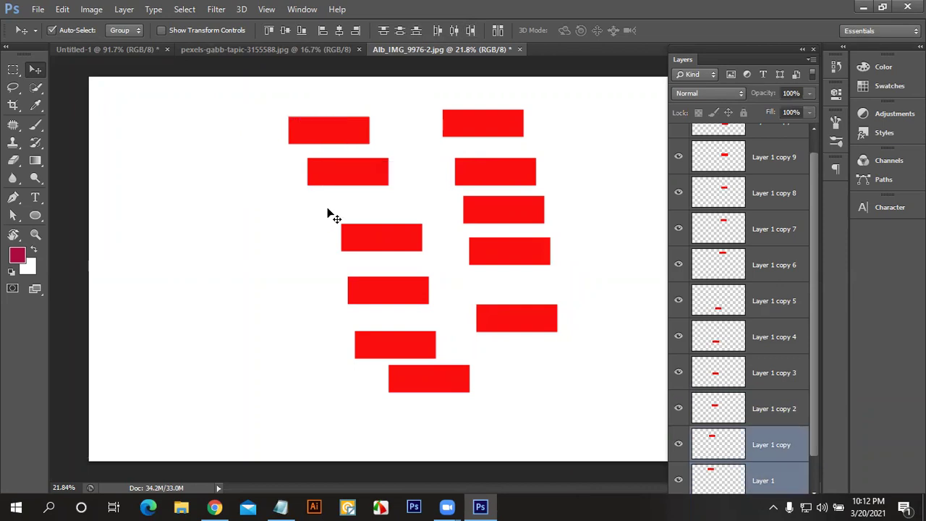
mouse_move(367, 176)
left_mouse_down()
mouse_move(354, 183)
mouse_move(377, 176)
left_mouse_up()
left_click(379, 310)
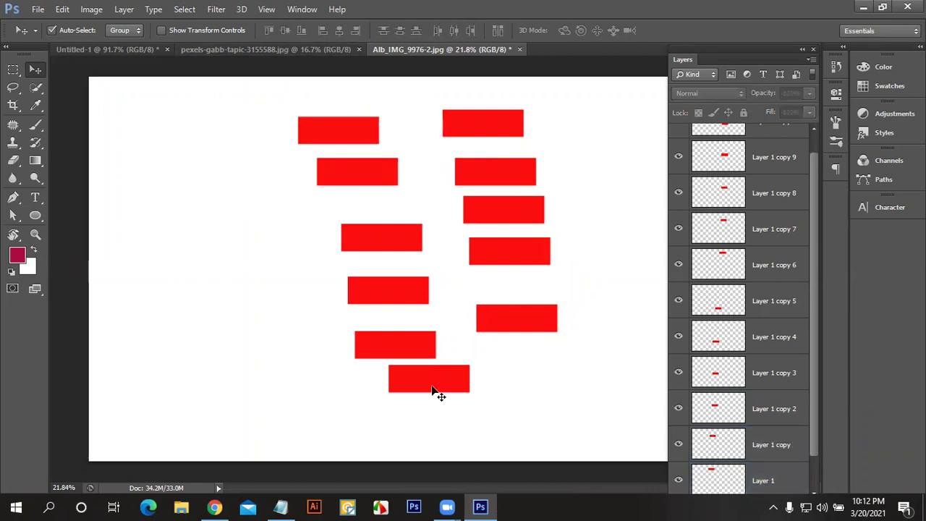
left_click_drag(432, 390, 234, 172)
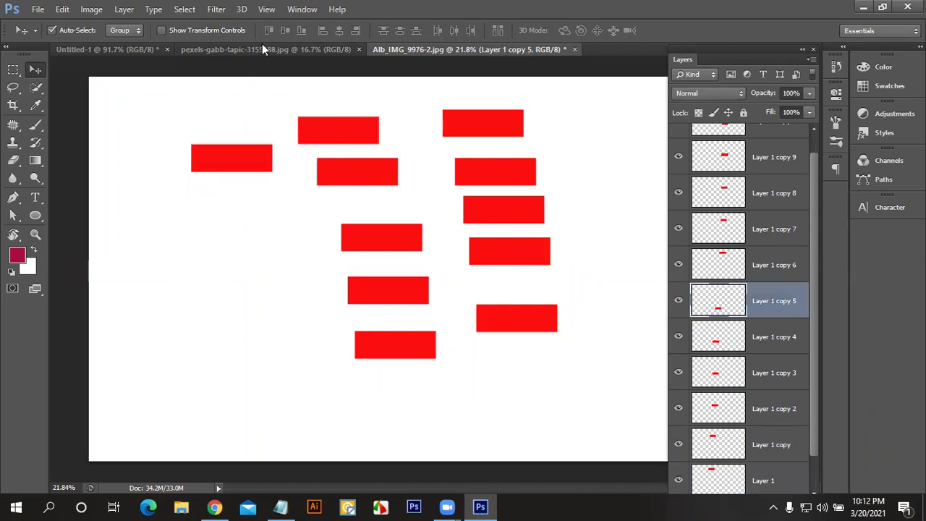
Step: Align the two top-left rectangles' top edges, put one in the corner, nudge the other
left_click_drag(205, 95, 315, 145)
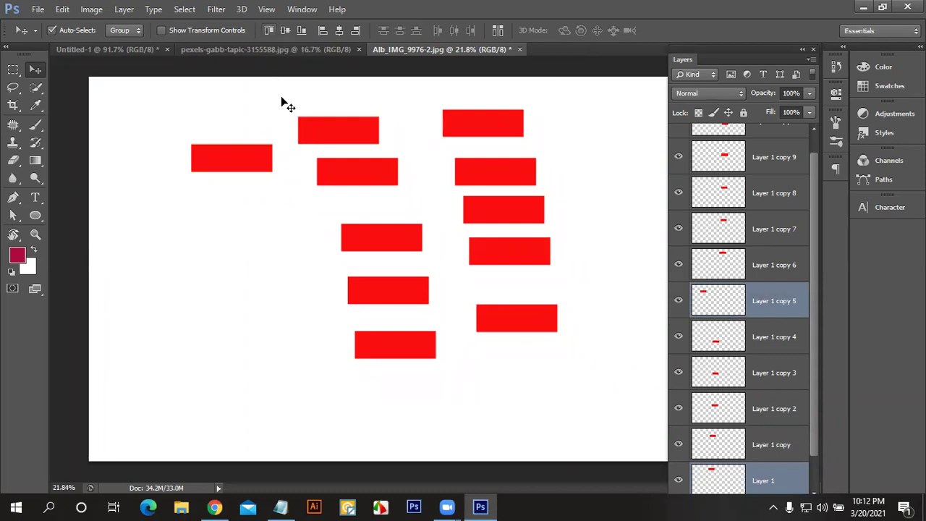
mouse_move(237, 106)
left_mouse_down()
mouse_move(316, 155)
mouse_move(323, 149)
left_mouse_up()
left_click(271, 33)
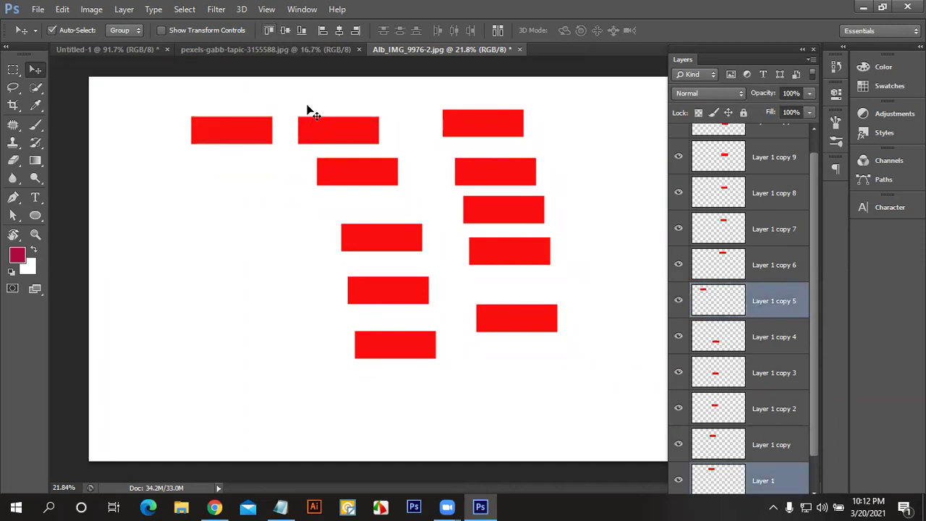
left_click(273, 128)
left_click_drag(244, 141, 166, 114)
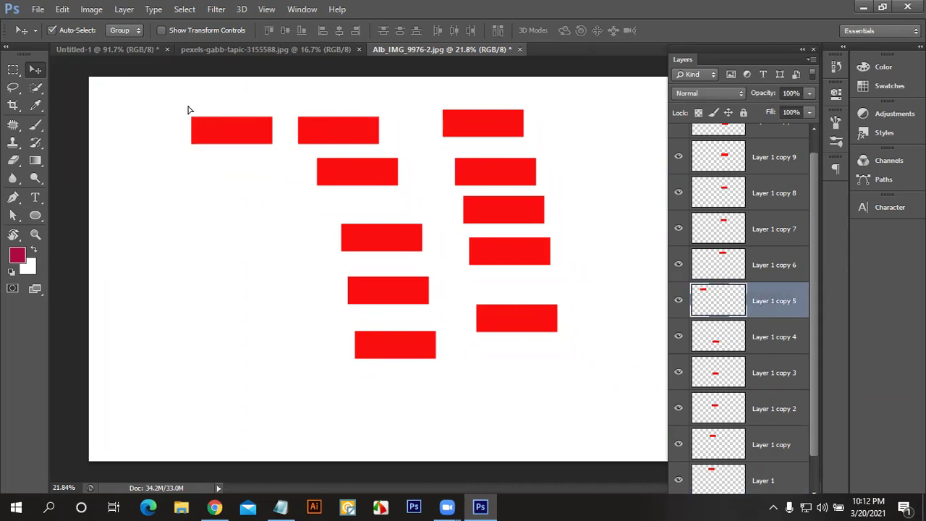
left_click_drag(346, 128, 315, 135)
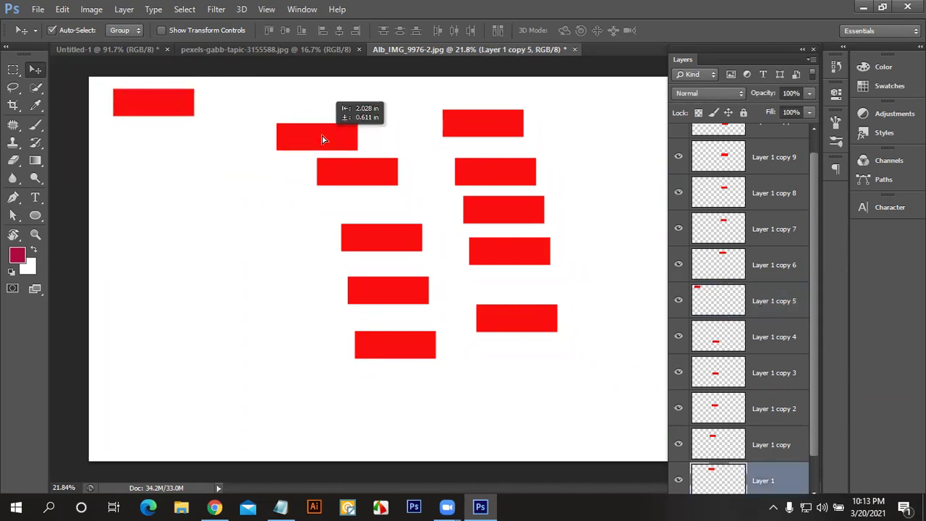
Step: Select Layer 1 copy 10, another rectangle layer and Layer 1 copy 5 together
left_click(548, 327)
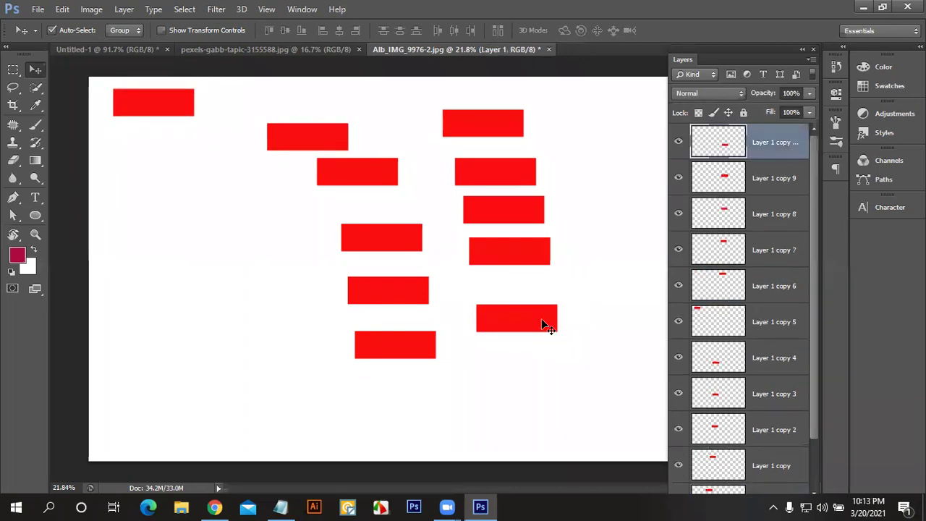
left_click(317, 133, "shift")
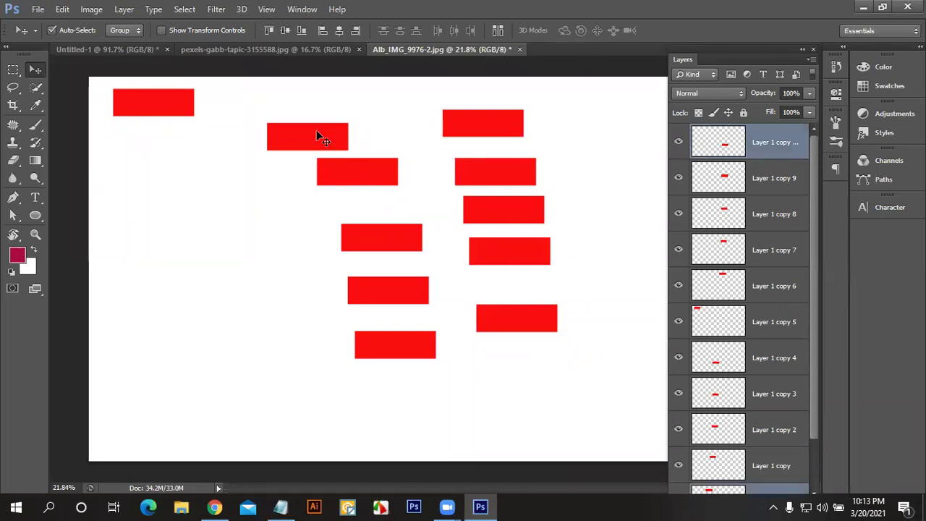
left_click(187, 107, "shift")
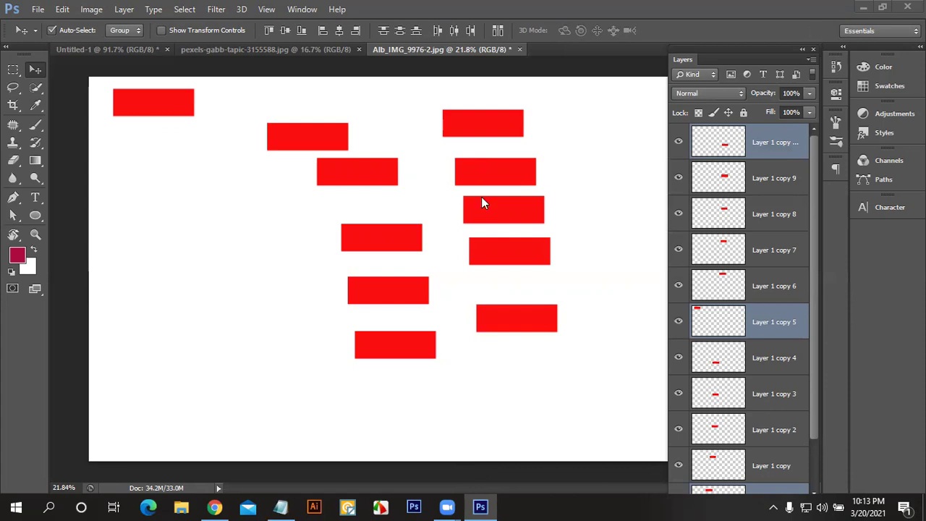
Step: Reselect Layer 1 copy 10 alone and cancel the accidental Save As dialog
left_click(725, 147)
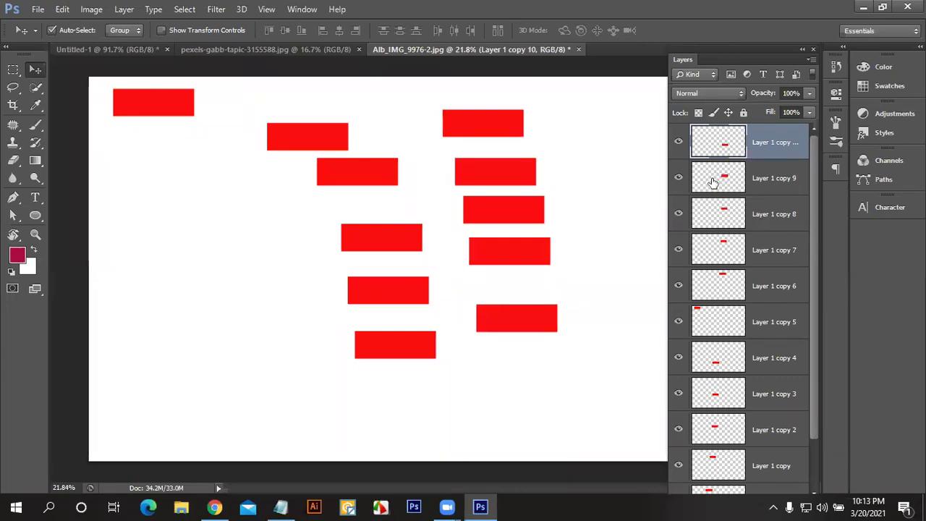
left_click(713, 182)
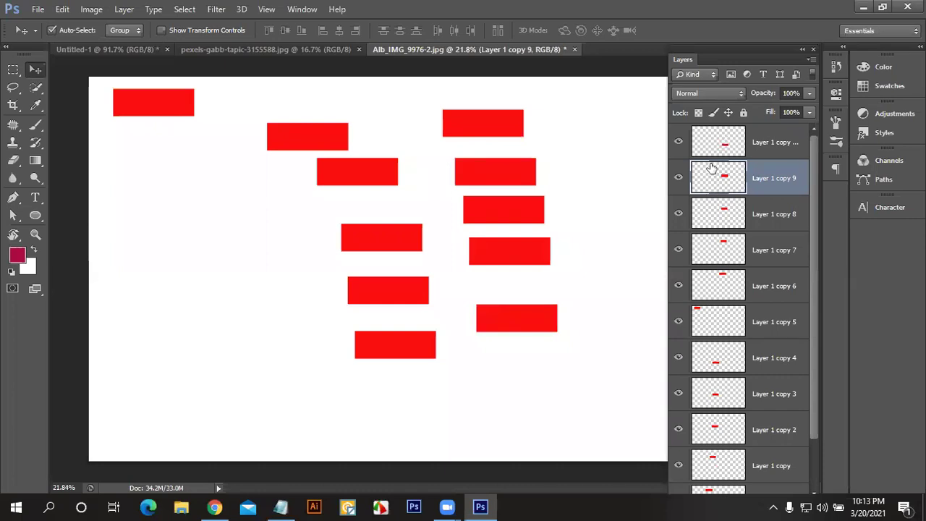
left_click(722, 145)
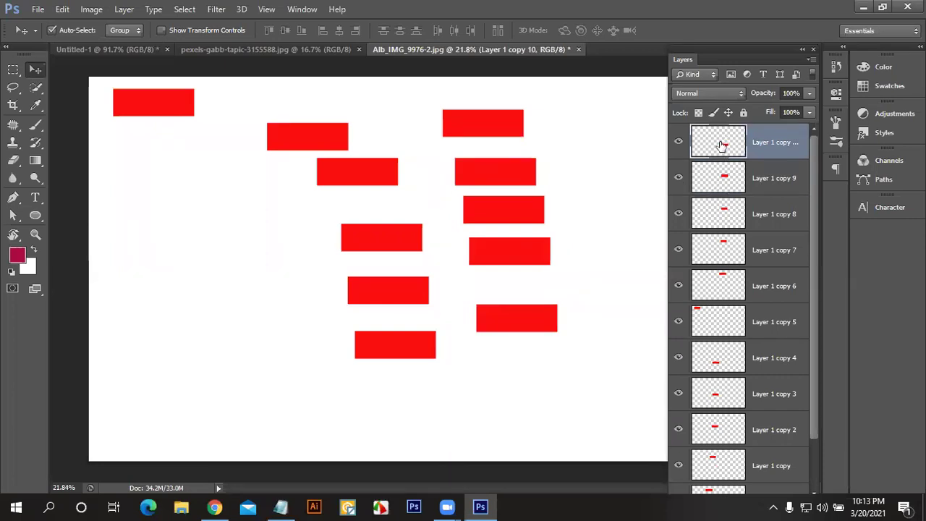
left_click_drag(716, 185, 720, 186)
left_click(729, 182, "ctrl")
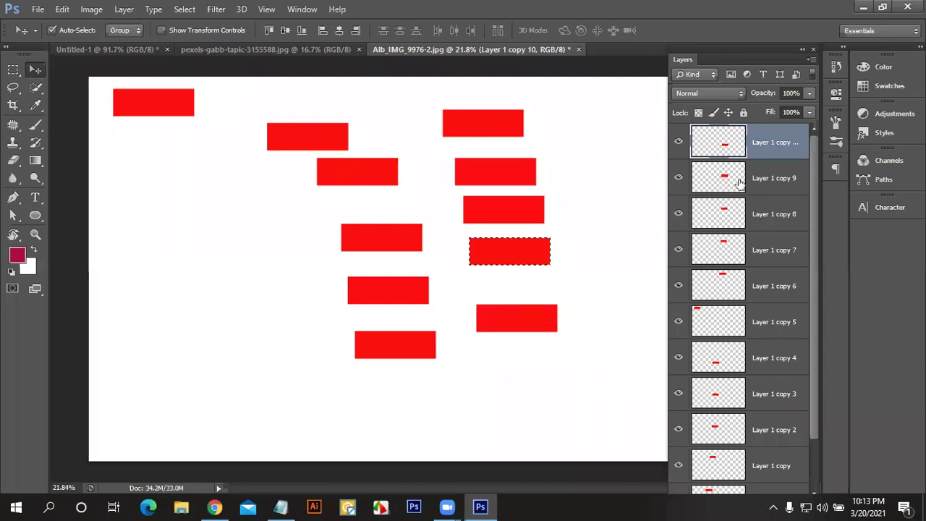
key("ctrl+shift+s")
left_click(891, 326)
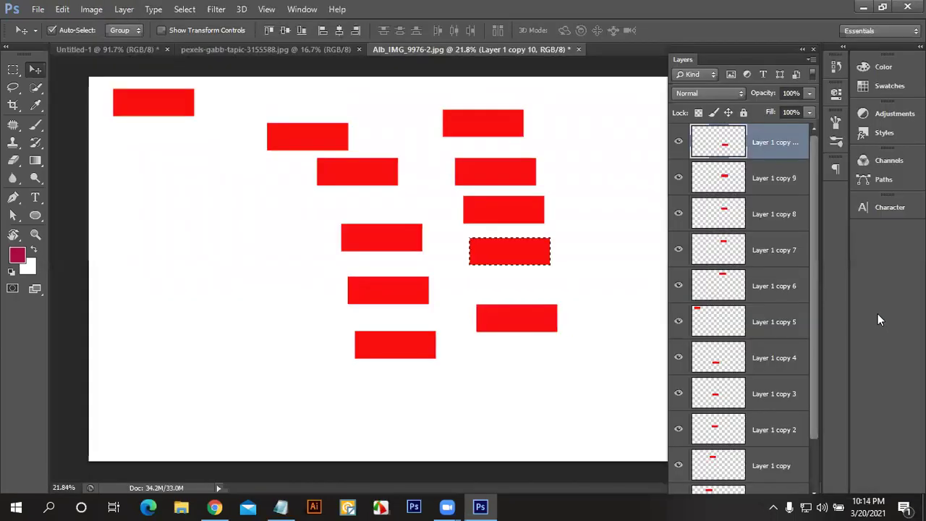
Step: Add Layer 1 copy 9, 8, 7, 5 and Layer 1 copy to the selection
left_click(774, 189, "shift")
left_click(770, 217, "shift")
left_click(772, 253, "shift")
left_click(765, 290, "shift")
left_click(760, 297, "ctrl")
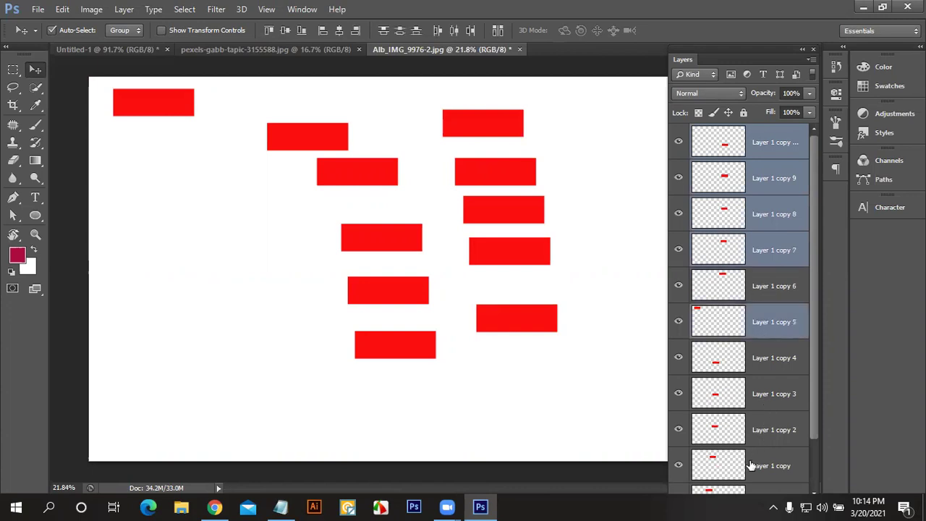
left_click(751, 466, "ctrl")
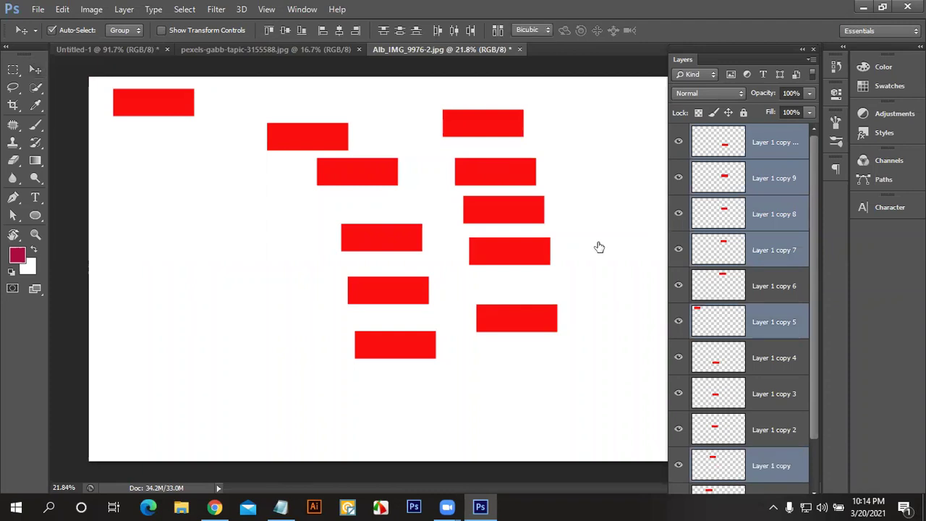
Step: Free Transform the six selected rectangles, shift them slightly right and down, and commit
key("ctrl+t")
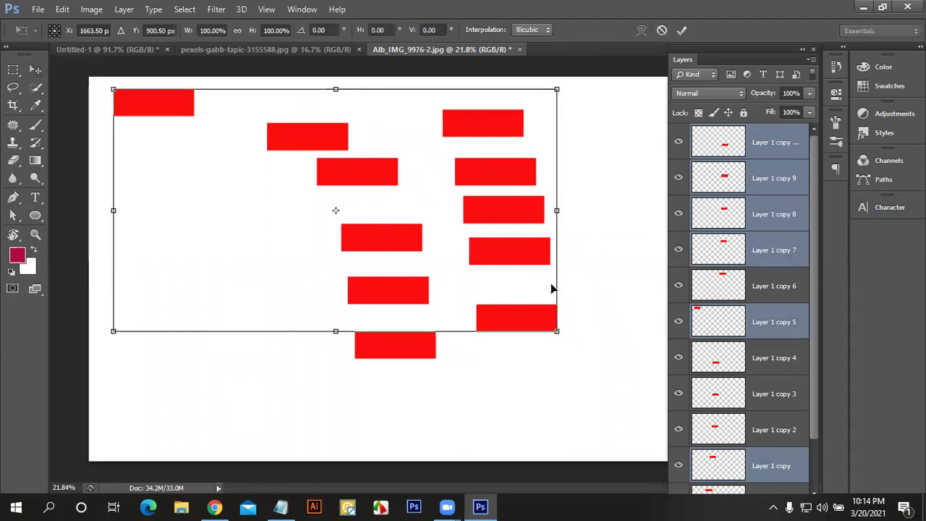
left_click_drag(543, 343, 497, 342)
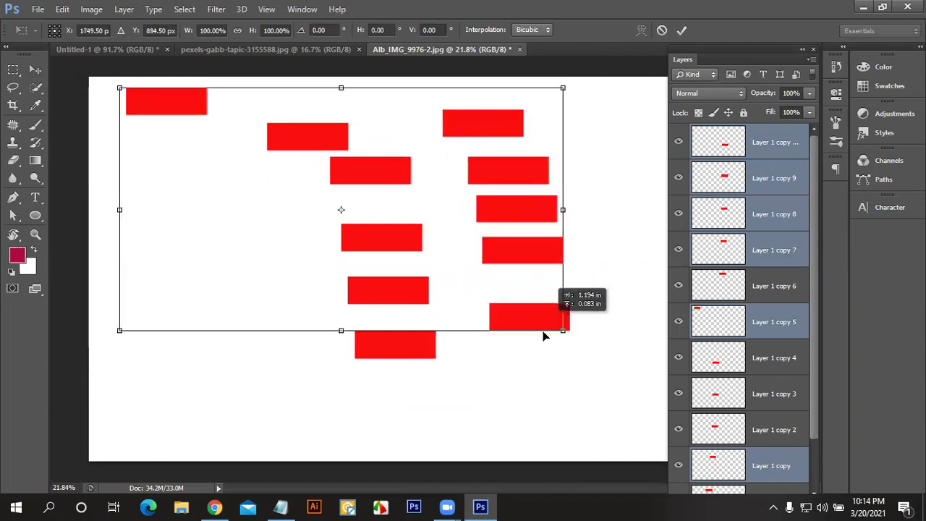
left_click_drag(497, 346, 544, 334)
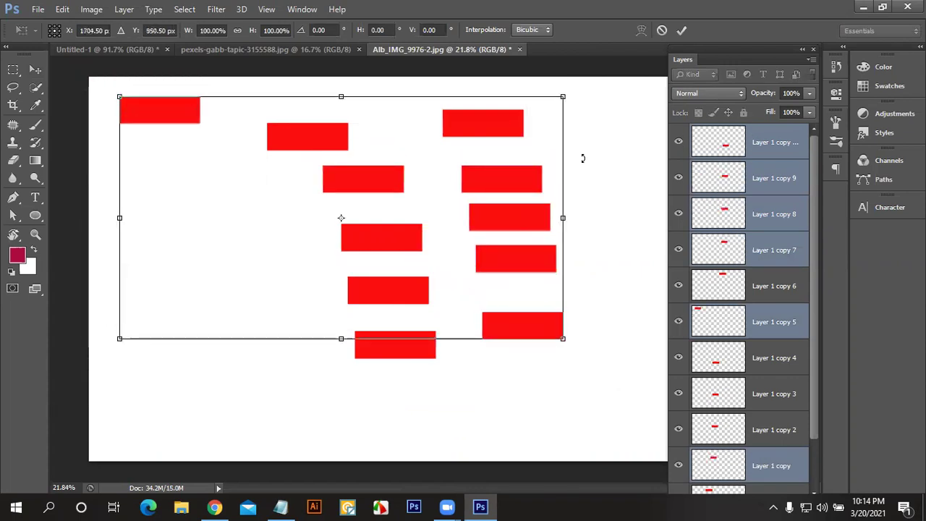
key("Return")
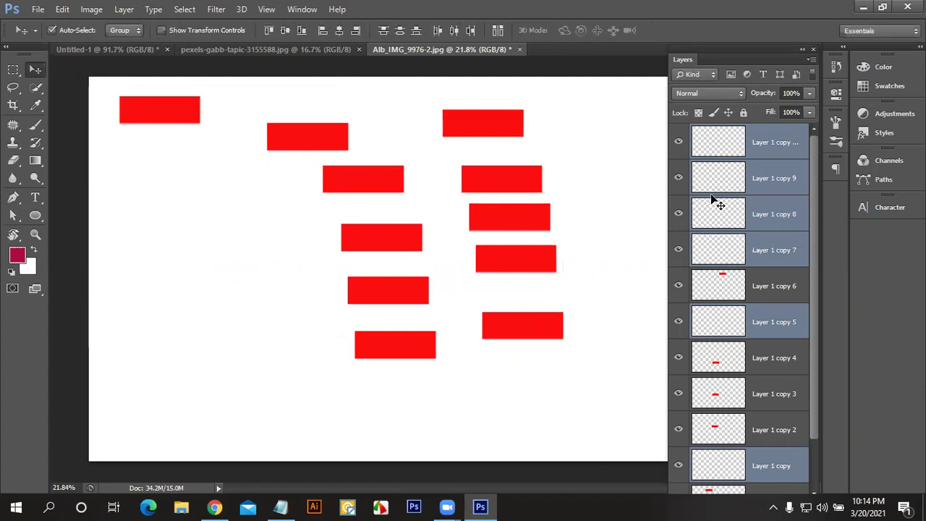
Step: Select Layer 1 copy 10 and copy 6, loading and clearing their rectangle outlines
left_click(774, 185)
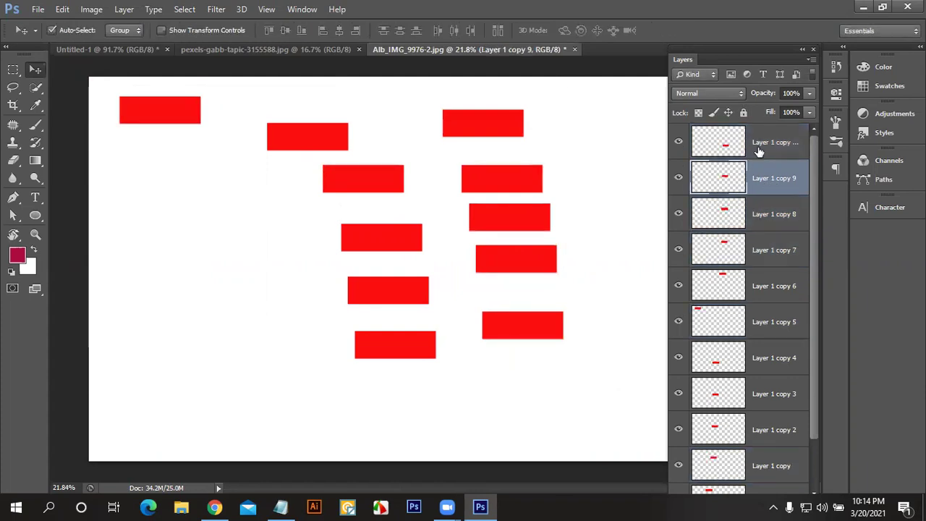
left_click(758, 151)
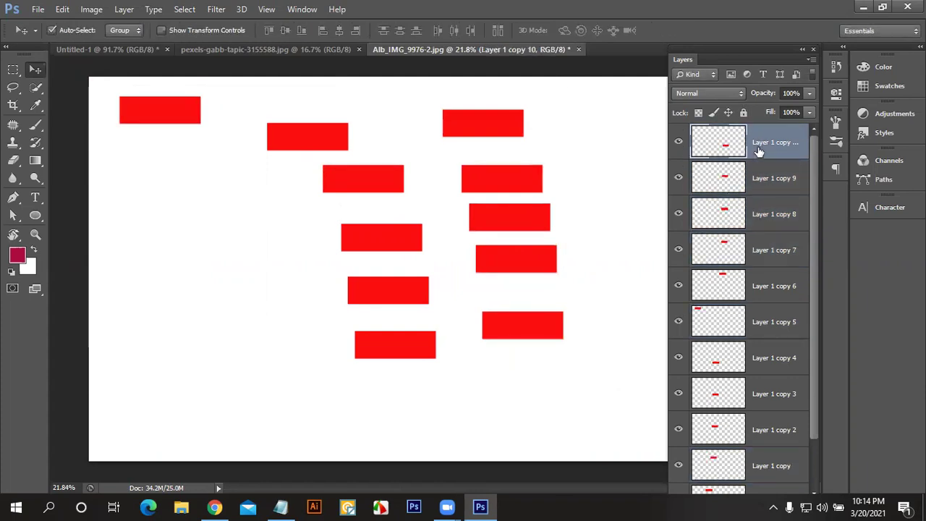
left_click(733, 289, "ctrl")
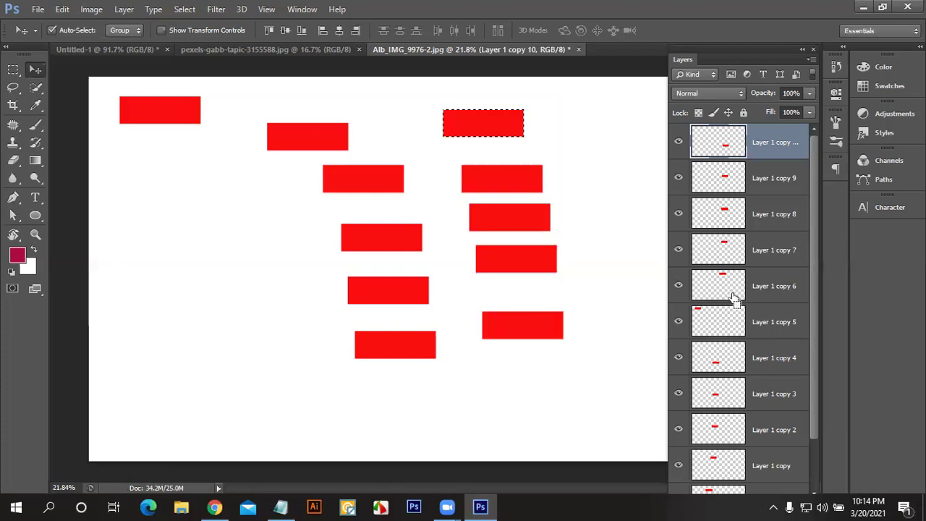
key("ctrl+d")
left_click(782, 289, "ctrl")
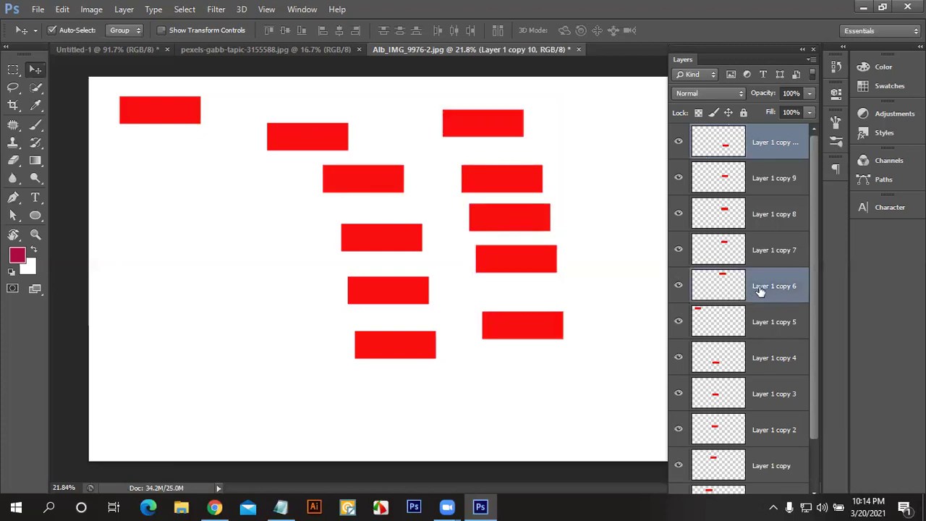
left_click(721, 283, "ctrl")
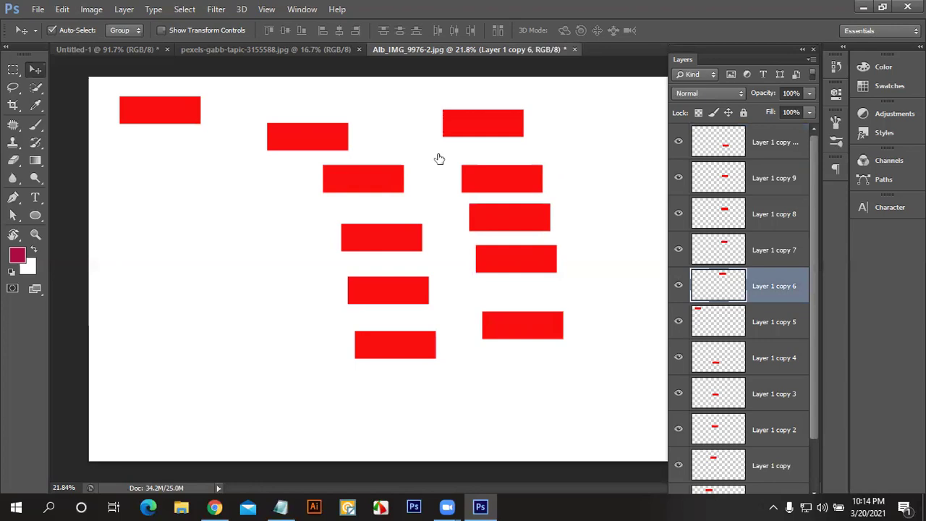
key("ctrl+d")
Step: Select different layer groups starting at Layer 1 copy 10, including copies 6, 4, 2 and 3
left_click(773, 139)
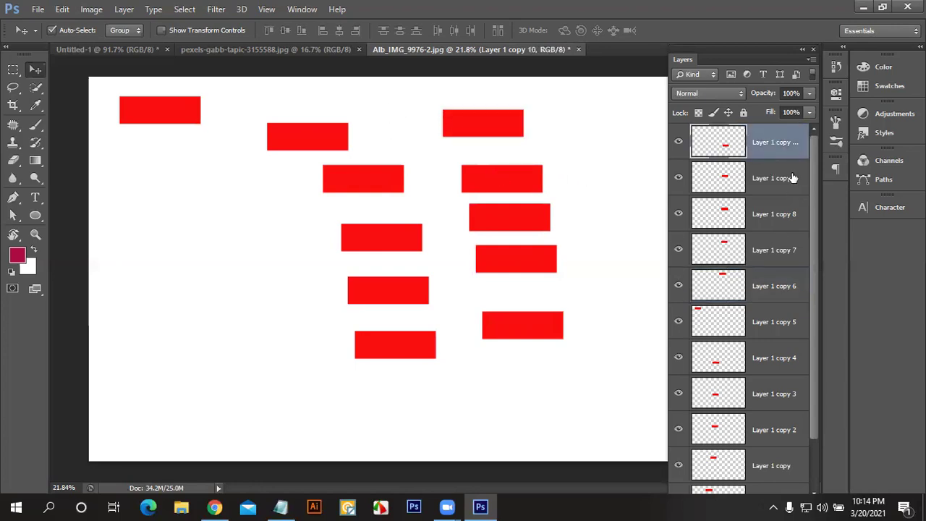
left_click(789, 296, "ctrl")
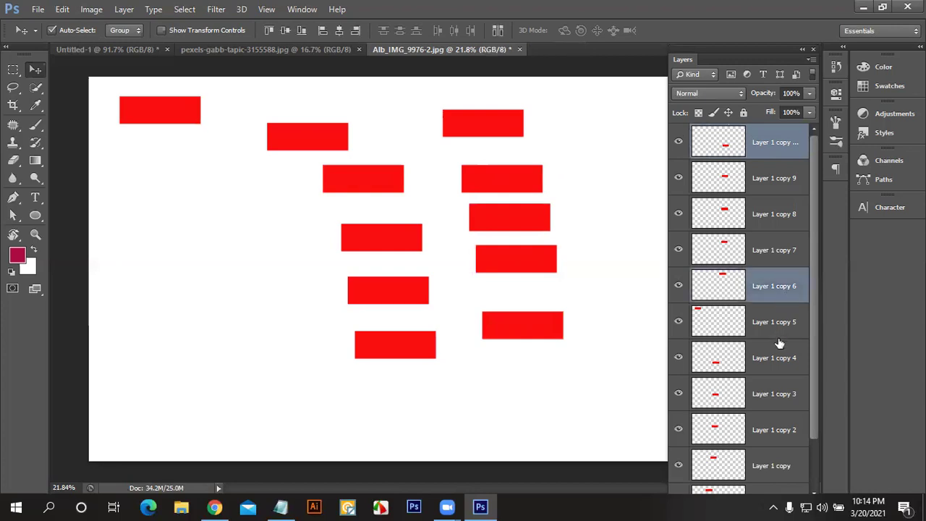
left_click(780, 343, "ctrl")
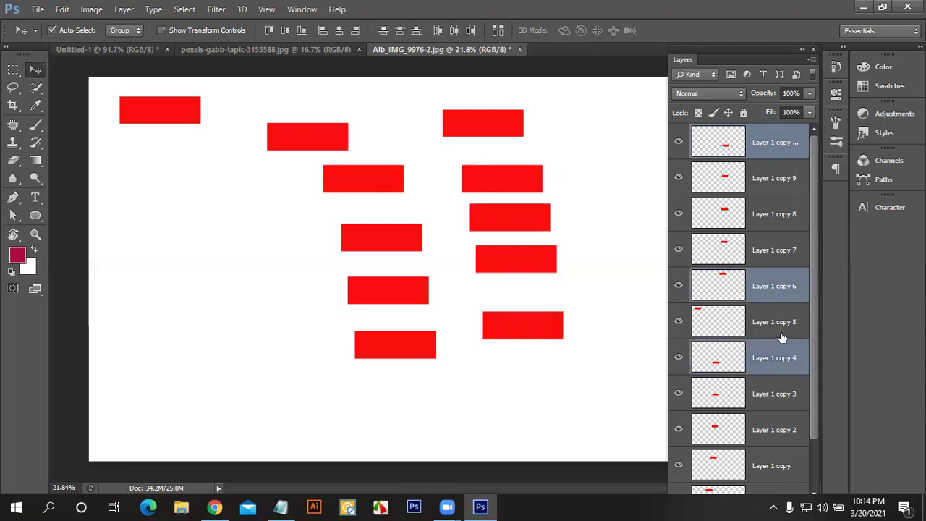
left_click(771, 140)
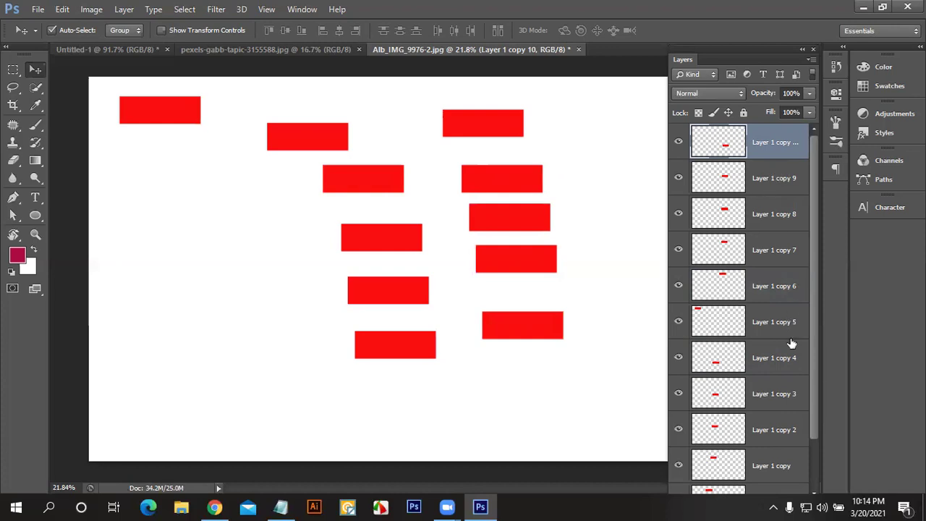
left_click(776, 430, "shift")
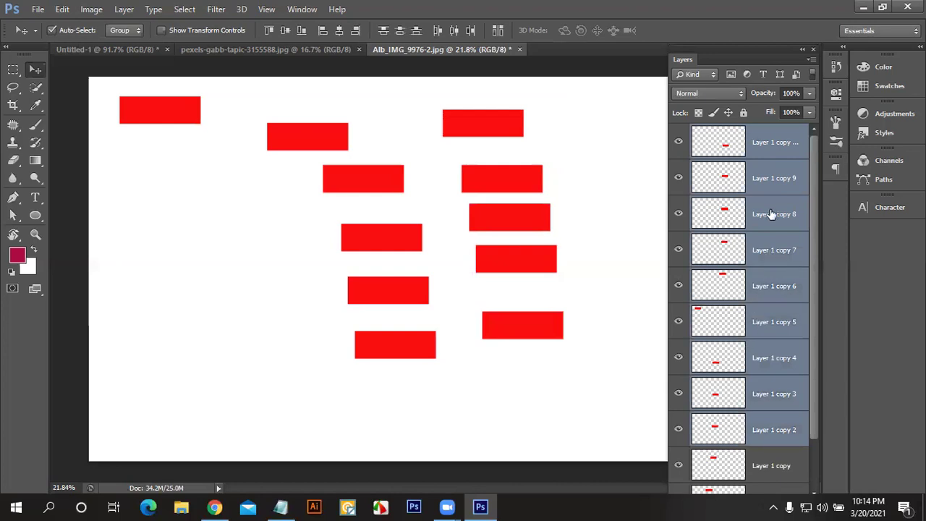
left_click(776, 391)
left_click(763, 147)
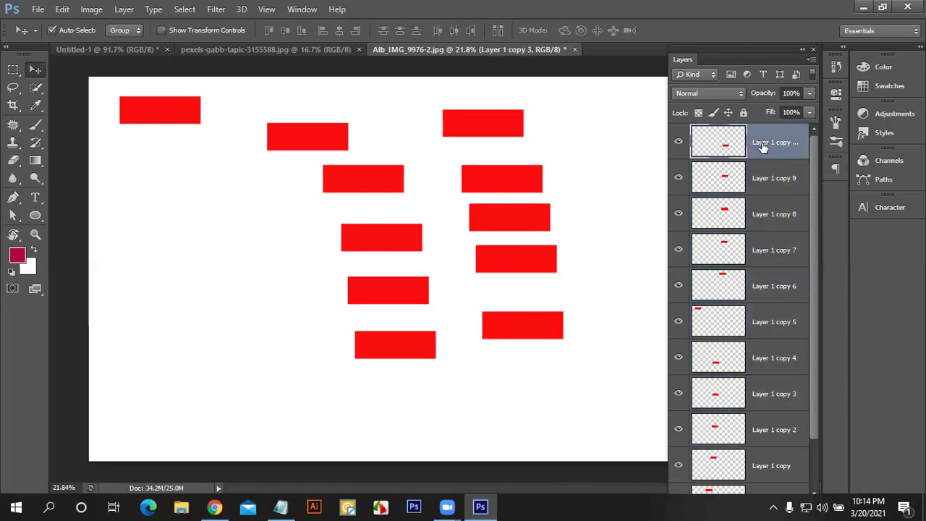
left_click(767, 394, "shift")
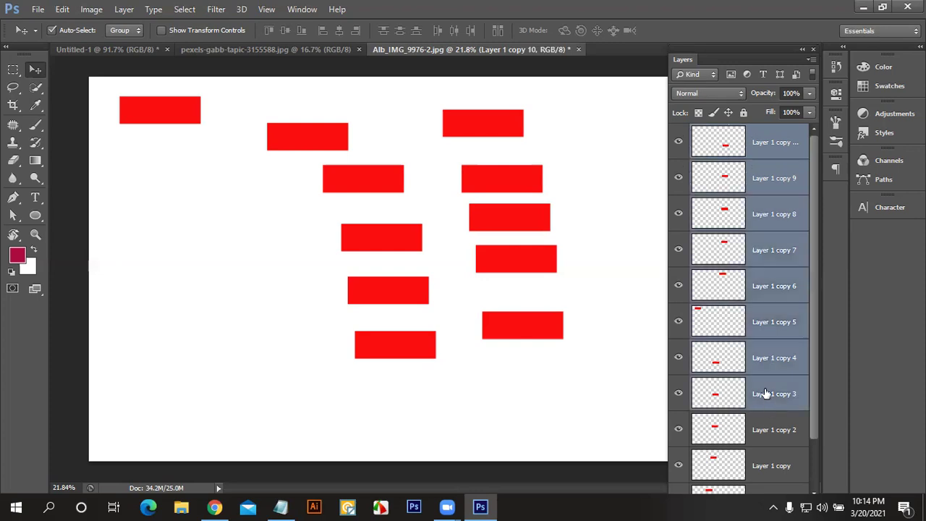
Step: Select Layer 1 copy 10, the top-left rectangle and Layer 1 copy 2 on the canvas
left_click(408, 194)
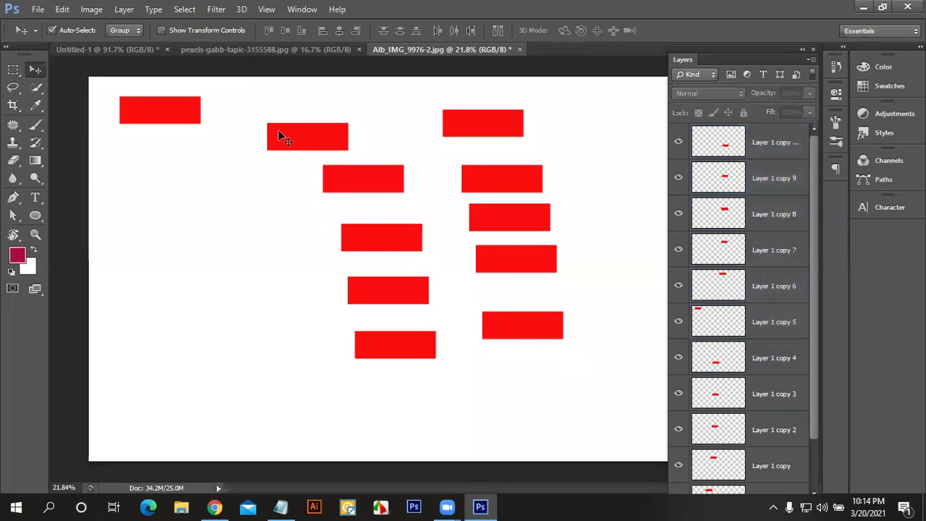
left_click(180, 114)
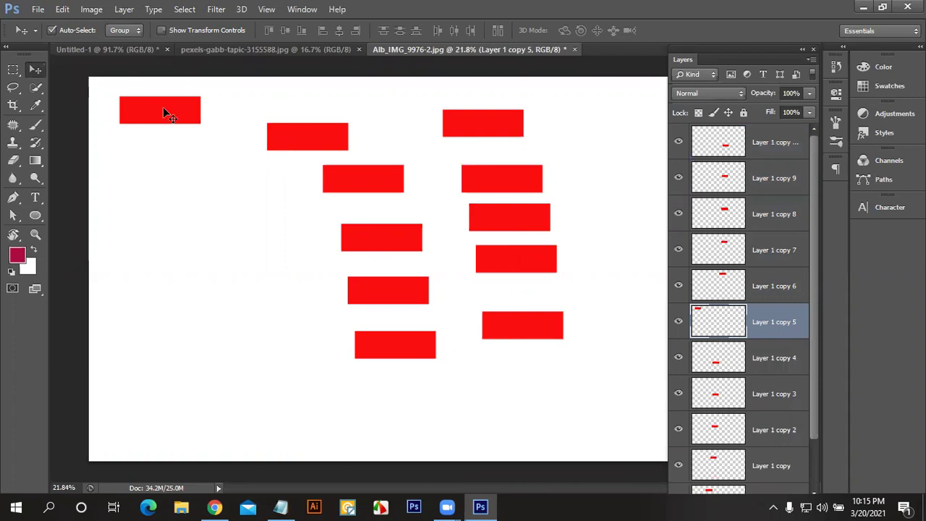
left_click(365, 190, "shift")
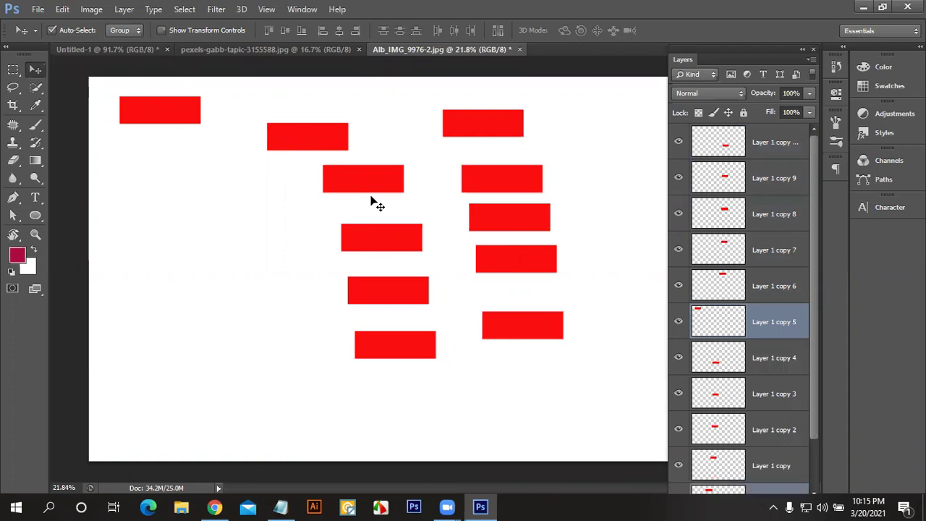
left_click(397, 245, "shift")
left_click(543, 265, "shift")
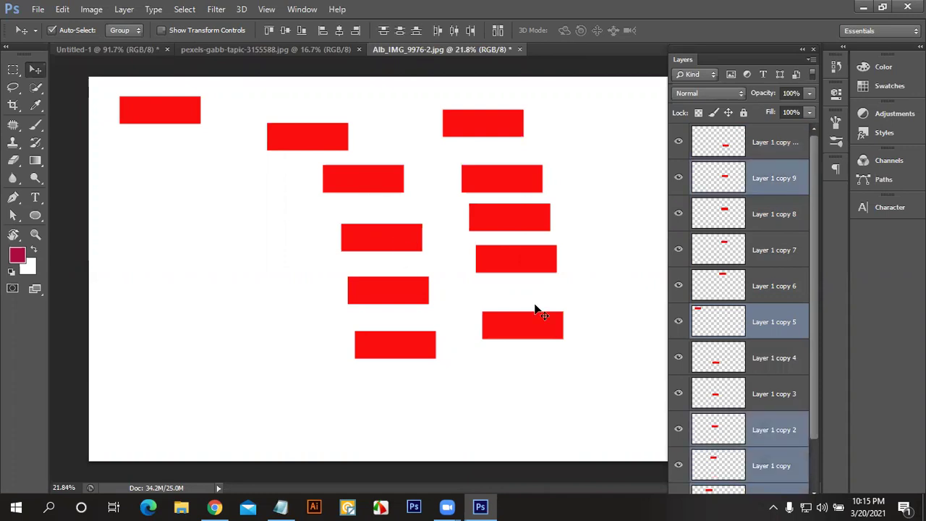
left_click(528, 330)
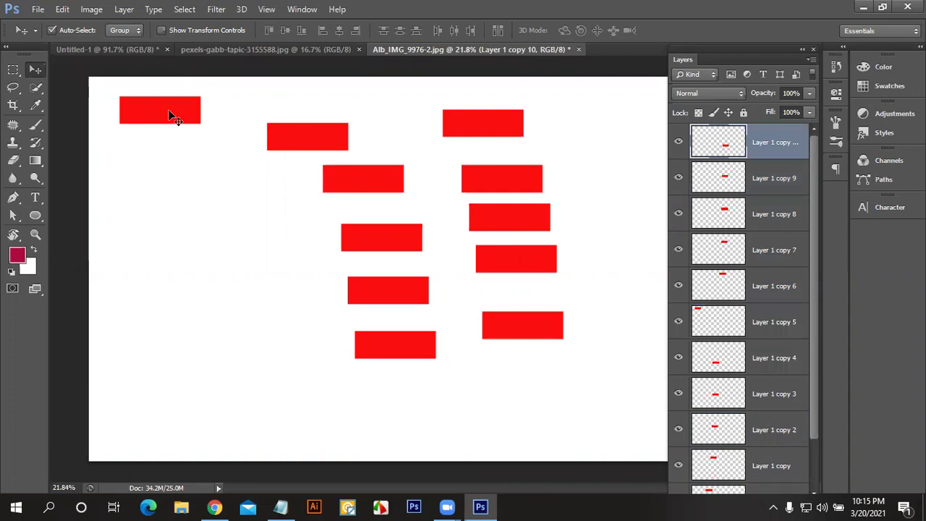
left_click(303, 193, "shift")
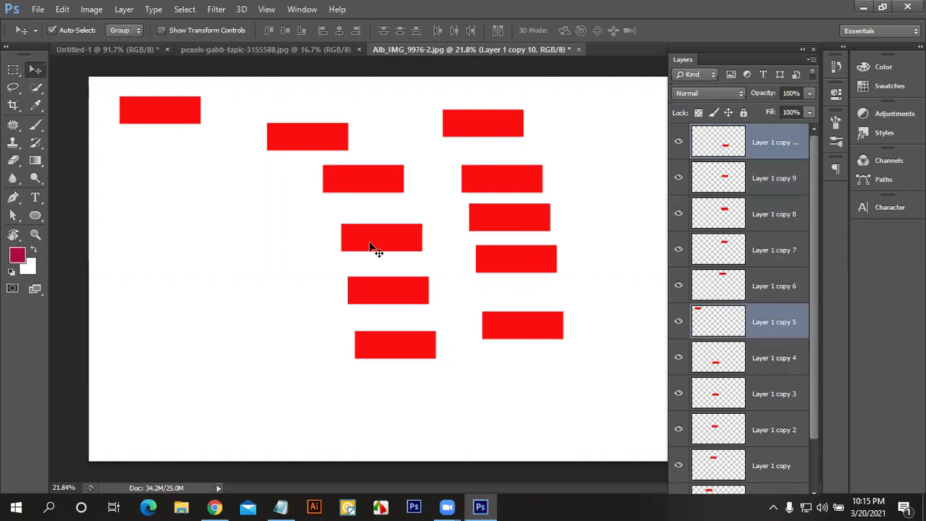
left_click(372, 236, "shift")
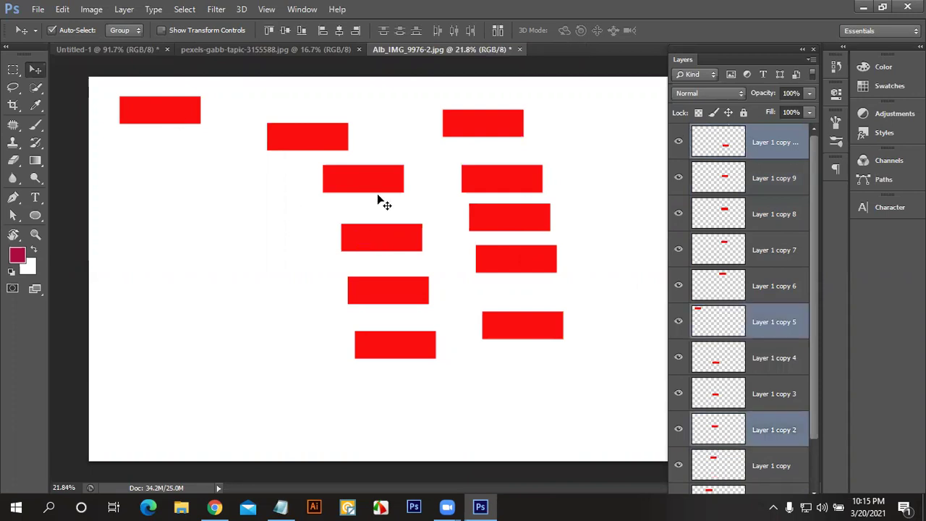
Step: Test and undo Align Top Edges twice, then hide Layer 1 copy 9, 8, 7 and 6
left_click(274, 31)
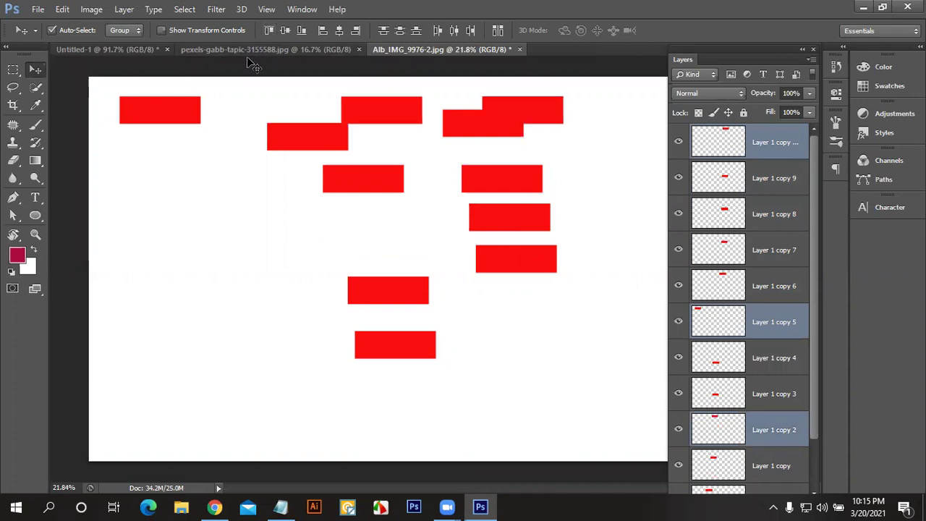
key("ctrl+z")
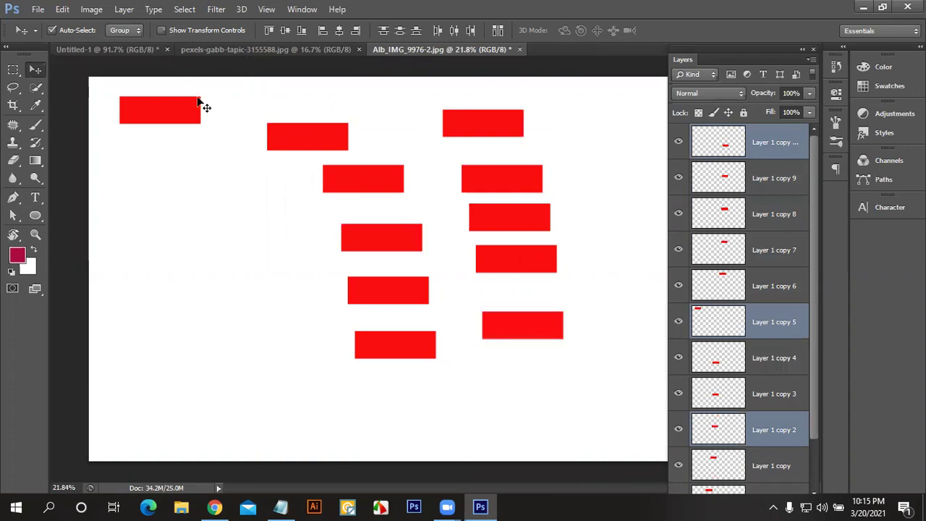
left_click(268, 30)
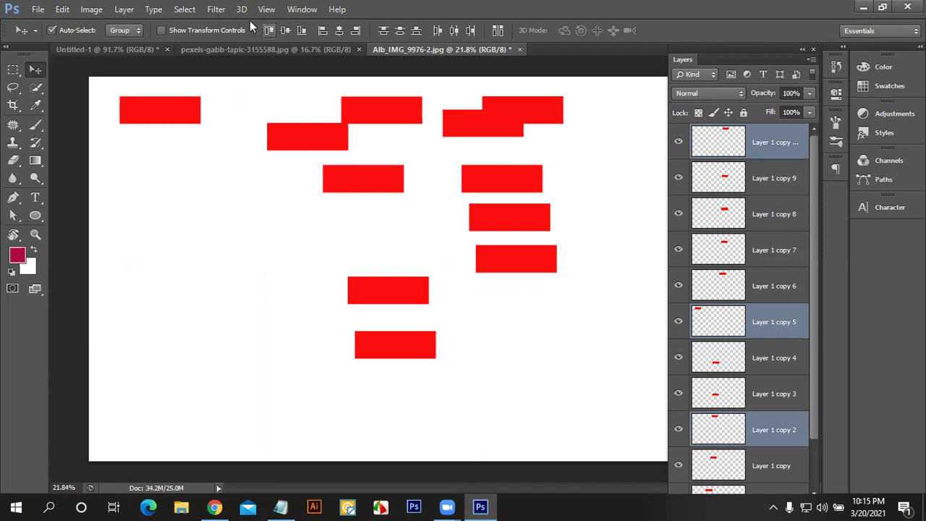
key("ctrl+z")
left_click(678, 177)
left_click_drag(680, 262, 678, 293)
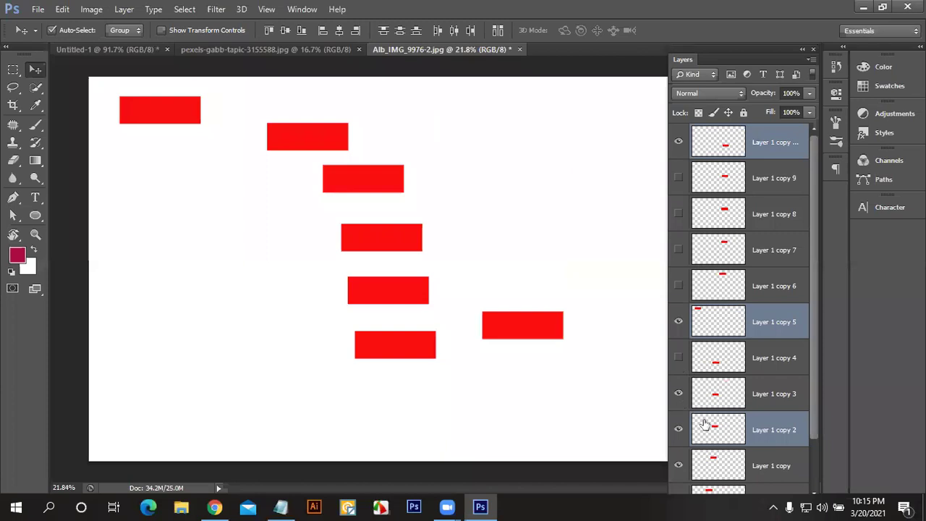
Step: Hide the lower copy layers, Layer 1 copy and Layer 1, then test and undo Align Top Edges
left_click_drag(680, 365, 680, 407)
scroll(681, 420, "down", 1)
left_click_drag(683, 440, 678, 448)
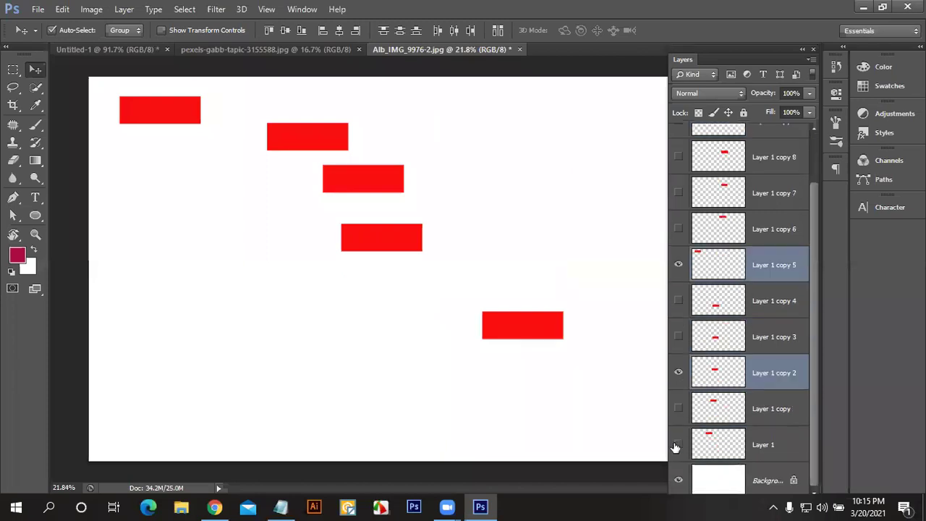
left_click(268, 30)
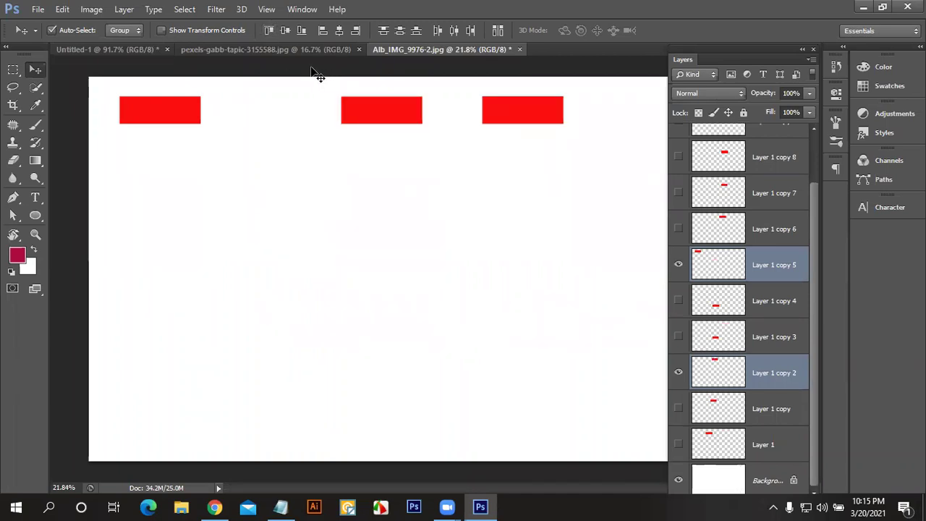
key("ctrl+z")
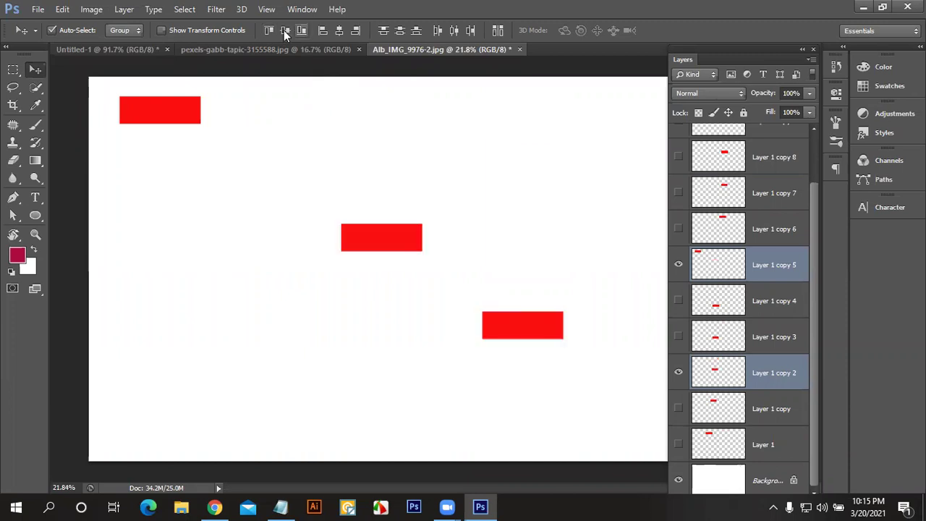
Step: Test Align Vertical Centers twice and Align Bottom Edges, undoing each one
left_click(285, 31)
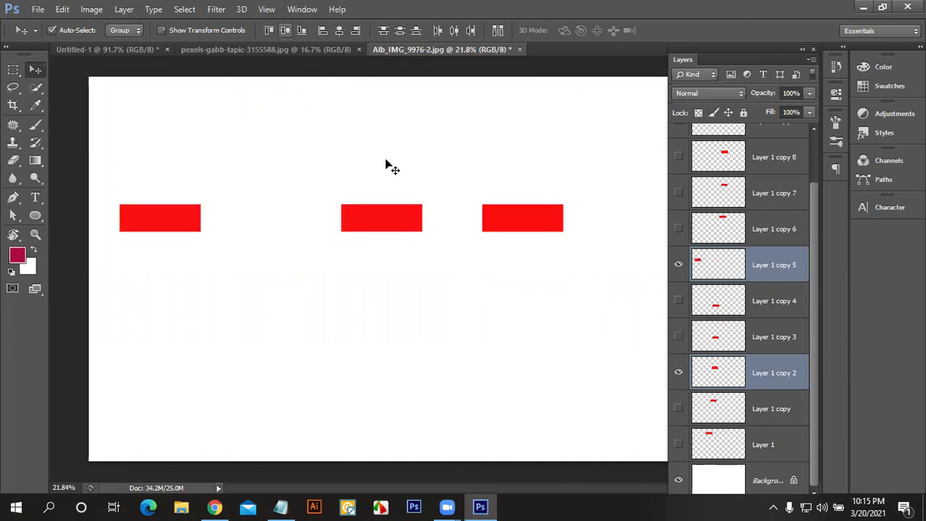
key("ctrl+z")
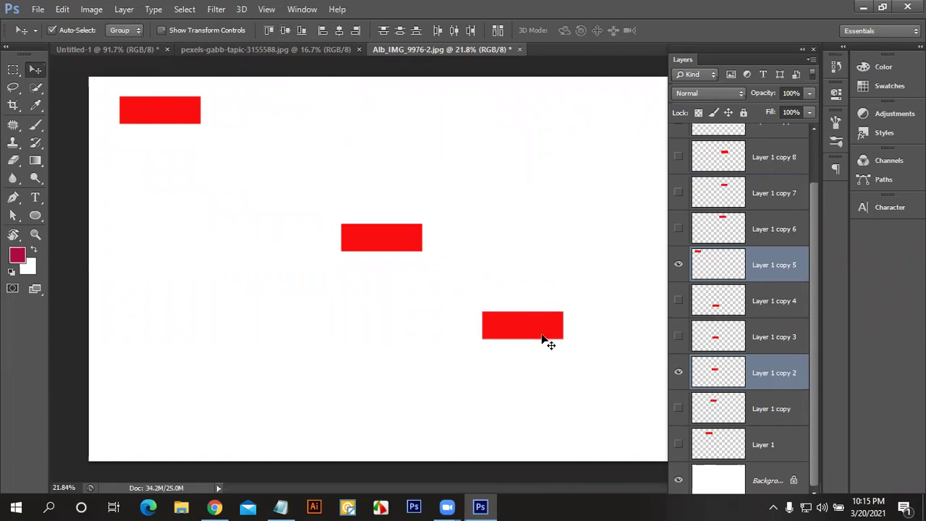
left_click(281, 31)
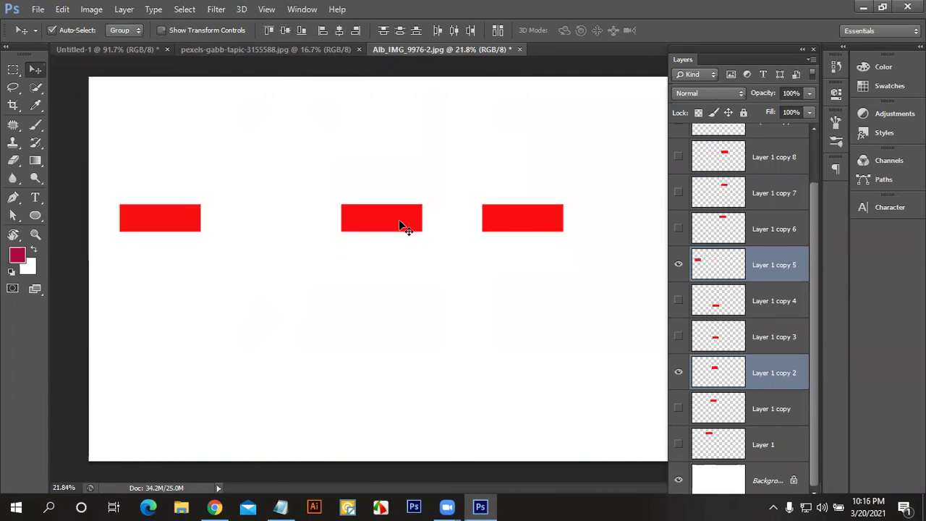
key("ctrl+z")
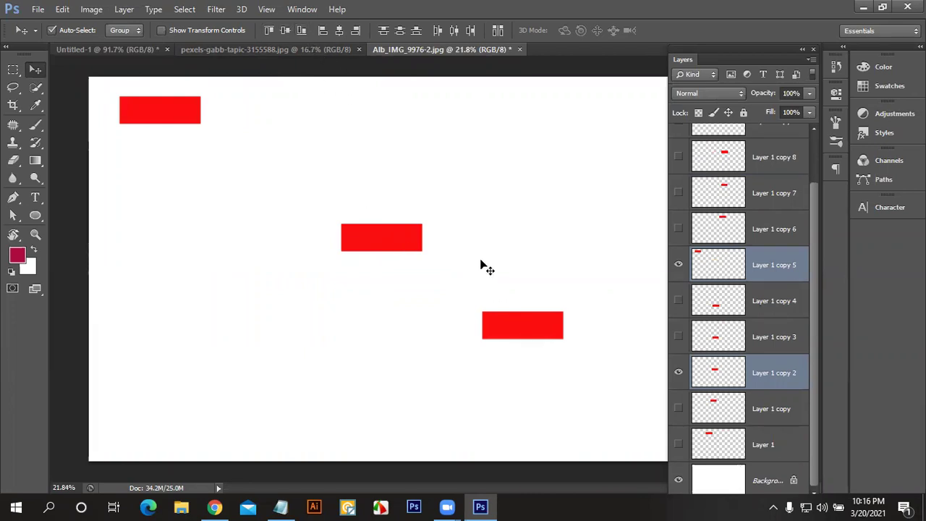
left_click(302, 31)
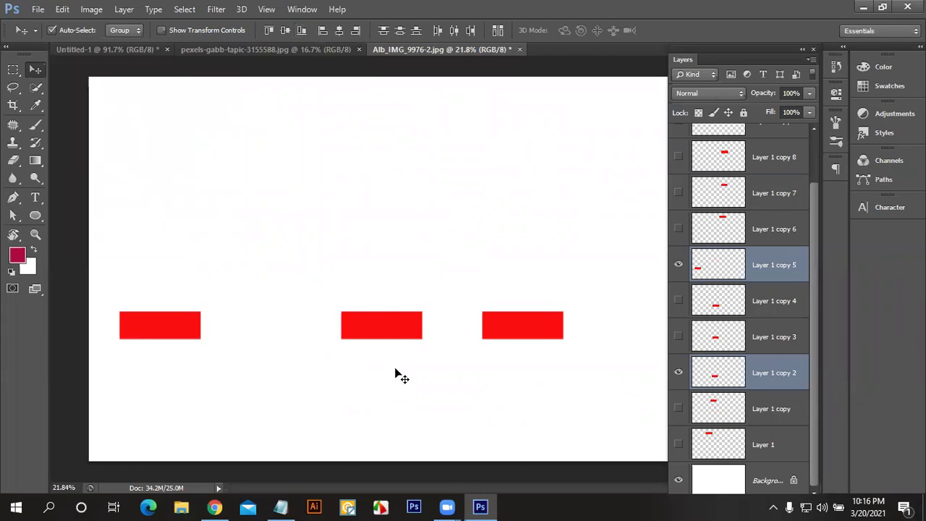
key("ctrl+z")
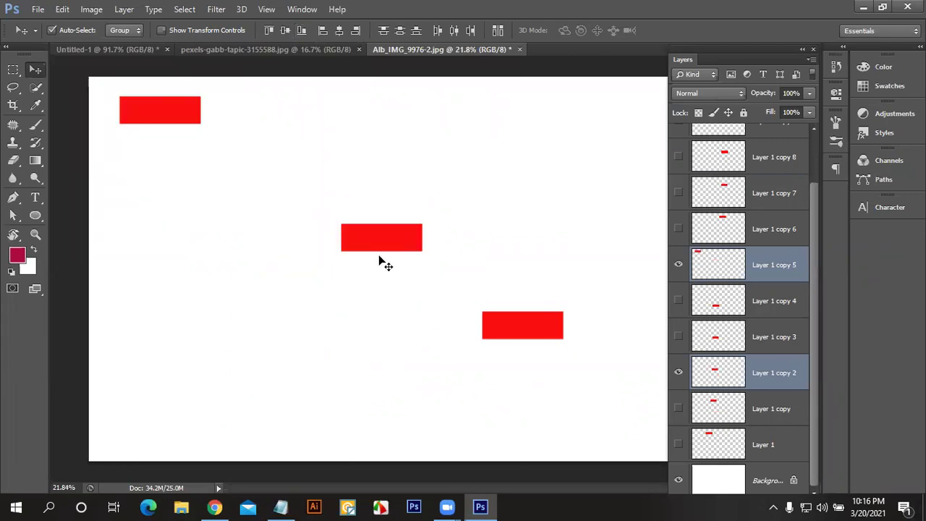
Step: Nudge the middle rectangle slightly up-left and marquee-select all three rectangles
left_click(378, 259)
left_click_drag(374, 241, 367, 233)
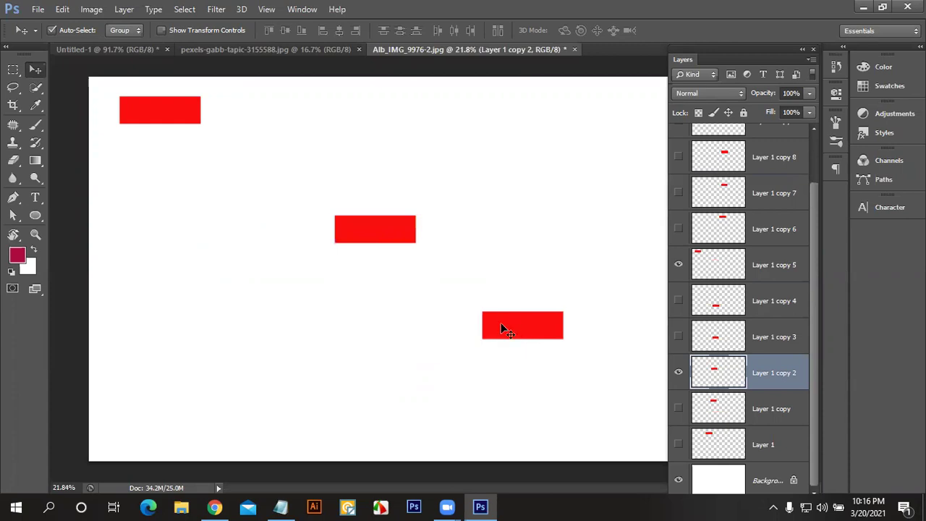
left_click_drag(544, 395, 153, 110)
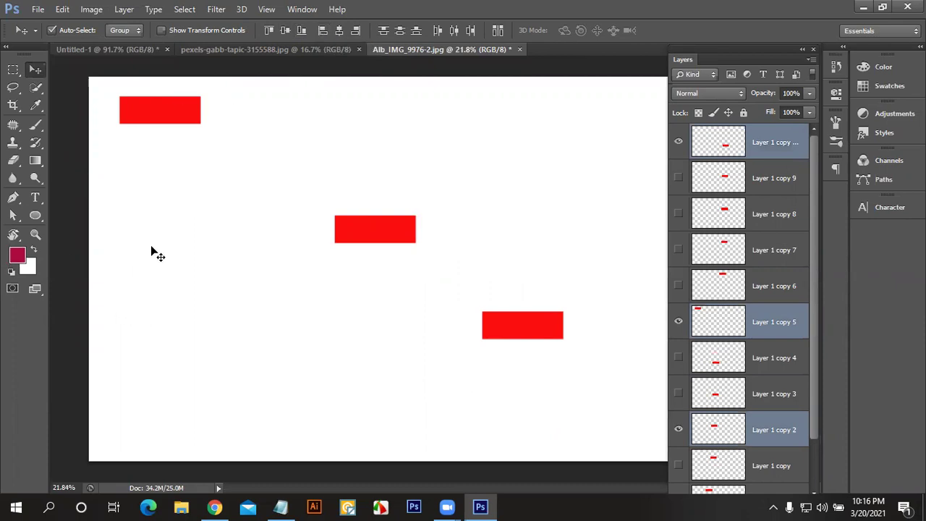
Step: Test Align Left Edges, Distribute Bottom Edges and Align Right Edges, undoing the alignments
left_click(324, 31)
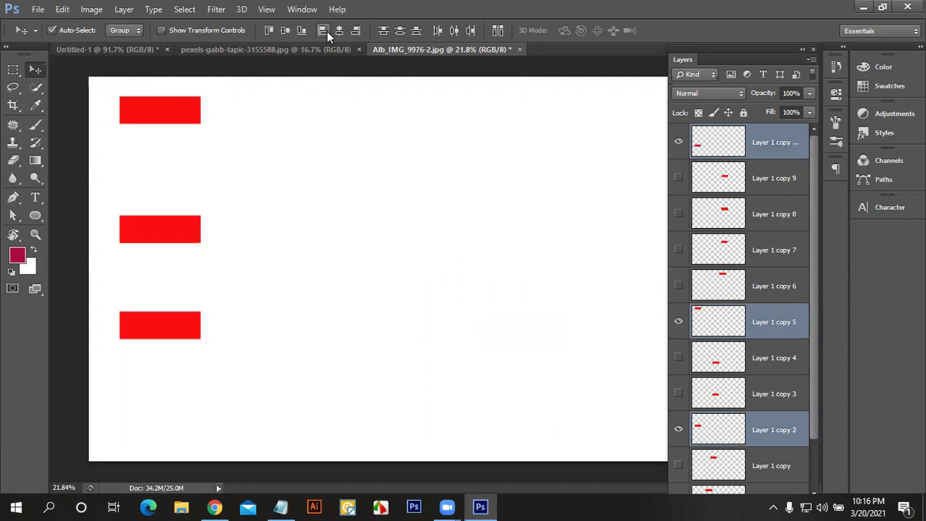
key("ctrl+z")
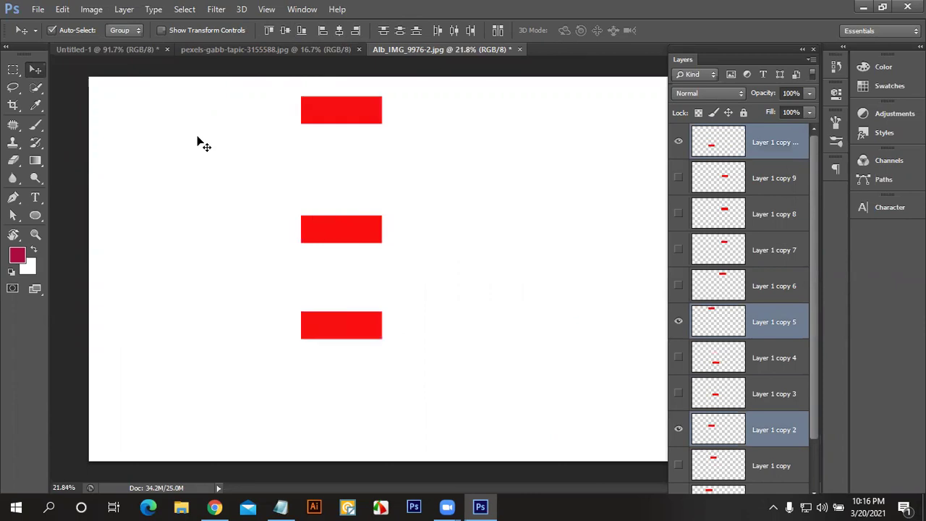
key("ctrl+z")
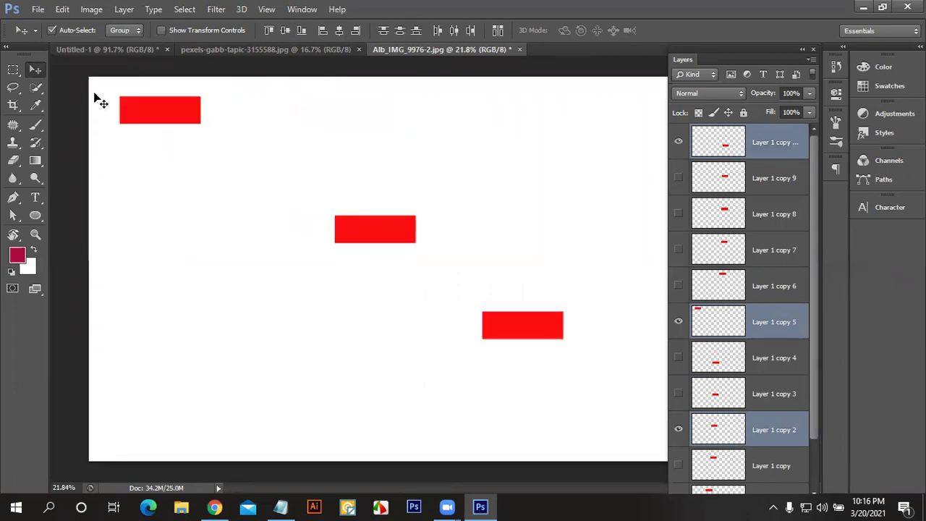
left_click(418, 32)
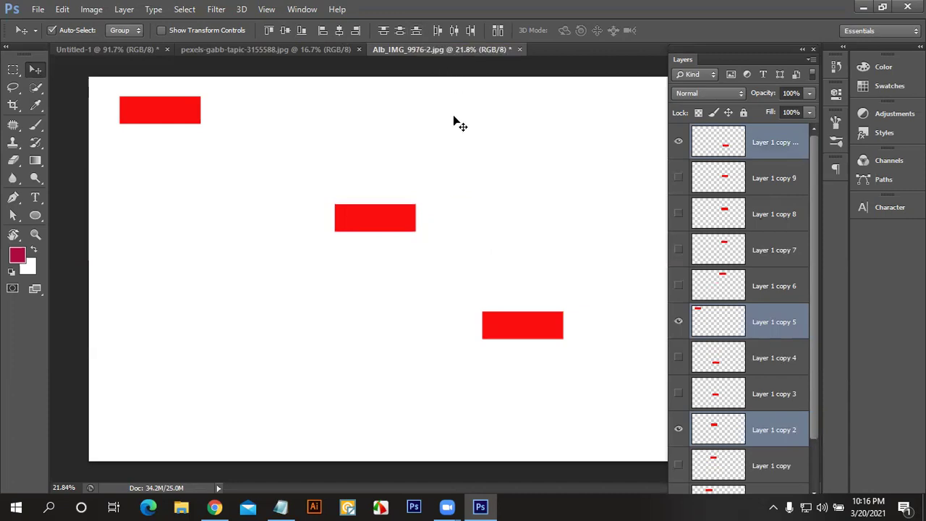
left_click(356, 32)
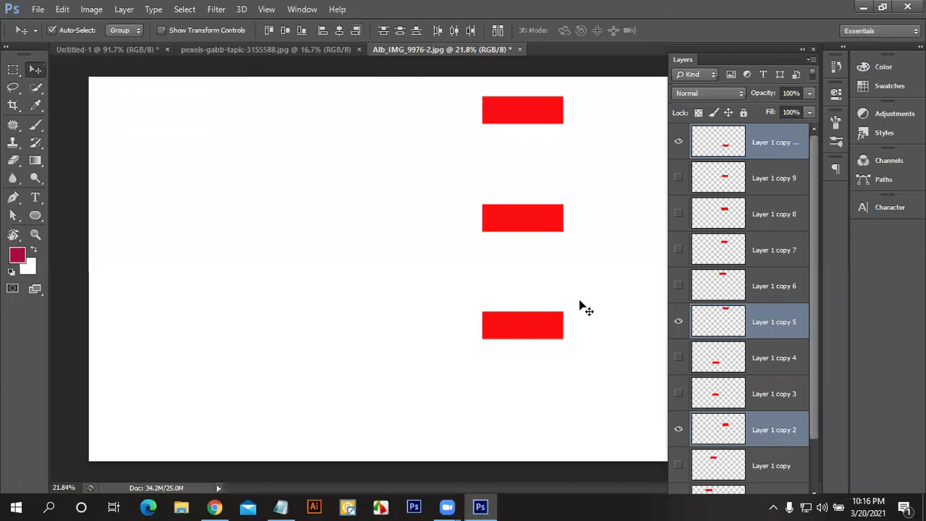
key("ctrl+z")
Step: Move the middle and right rectangles up, then align all three on vertical centres
left_click_drag(391, 197, 378, 125)
left_click_drag(530, 334, 461, 185)
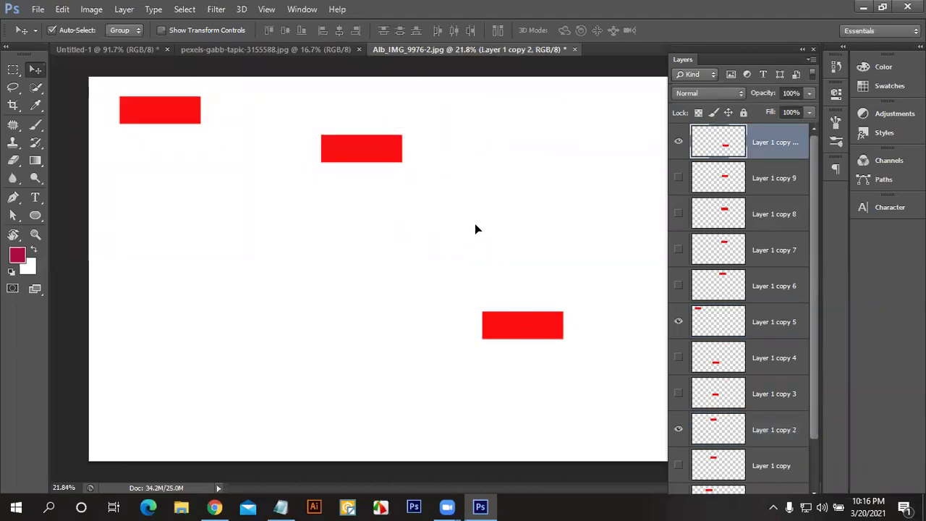
mouse_move(350, 166)
left_mouse_down()
mouse_move(152, 108)
mouse_move(161, 98)
left_mouse_up()
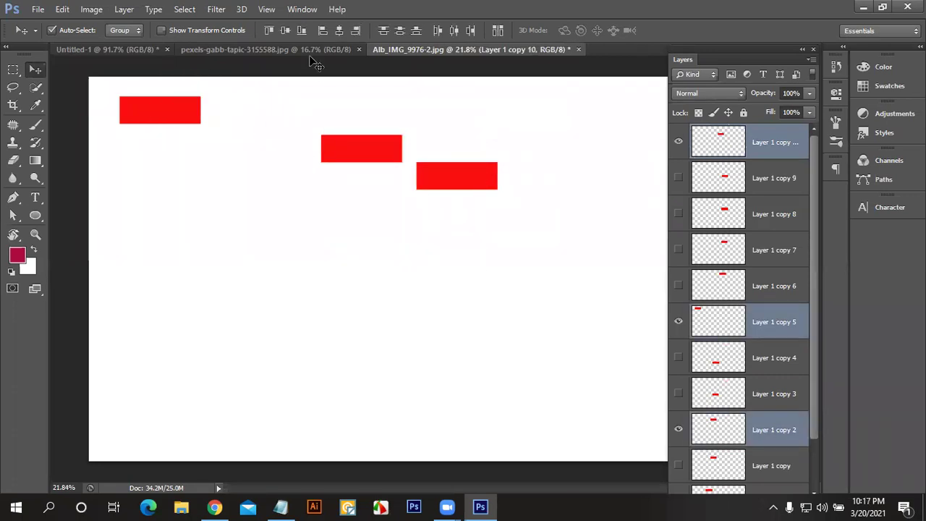
left_click(287, 30)
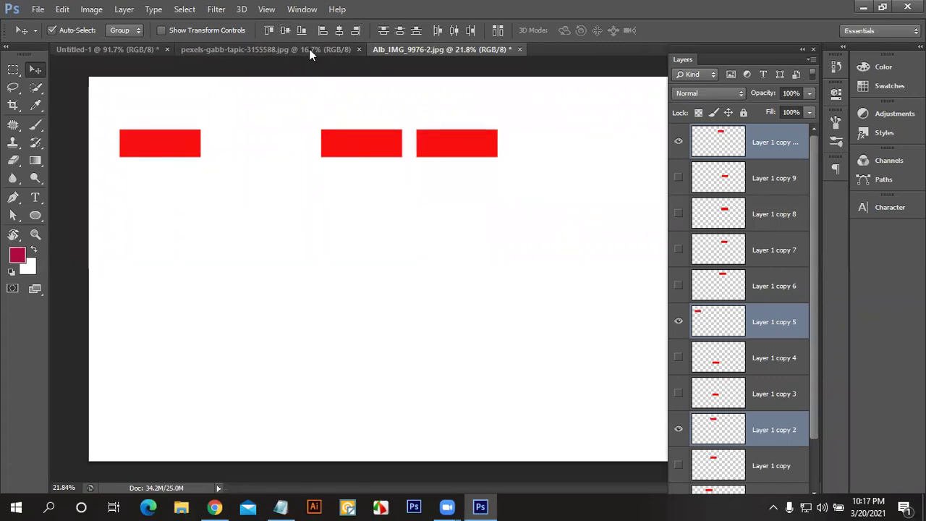
key("ctrl+z")
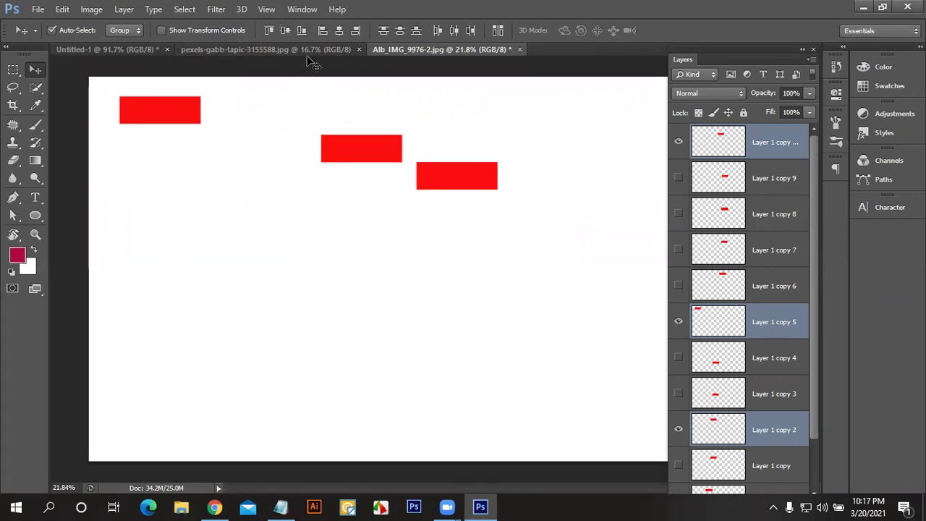
key("ctrl+z")
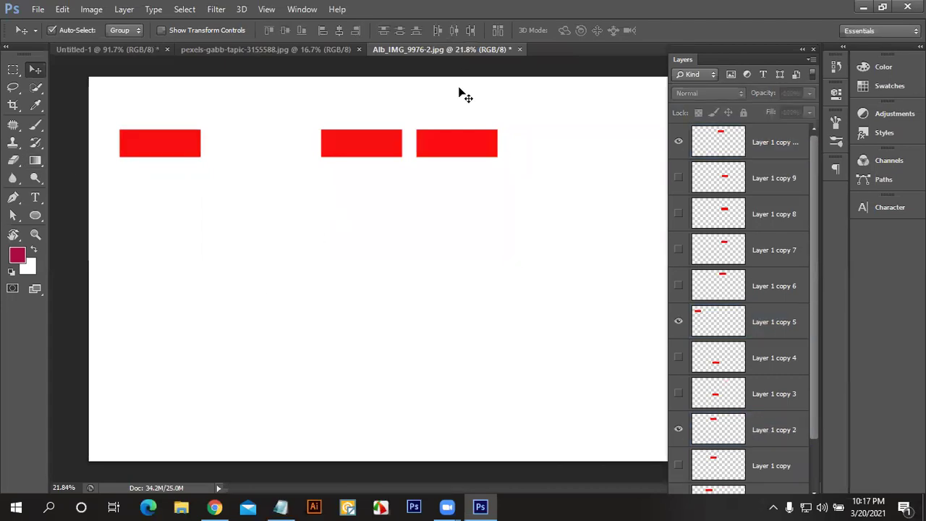
Step: Test Distribute Horizontal Centers on all three rectangles and undo it
left_click_drag(178, 113, 505, 214)
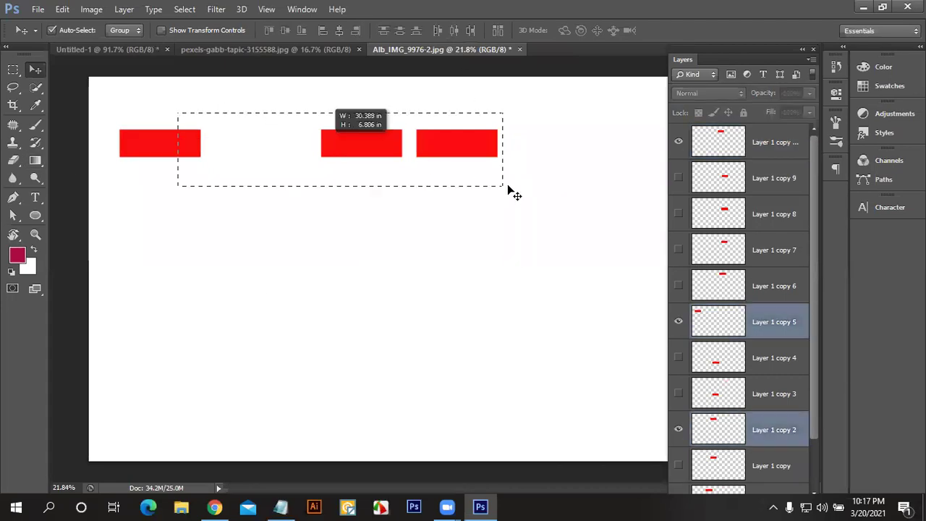
left_click(455, 31)
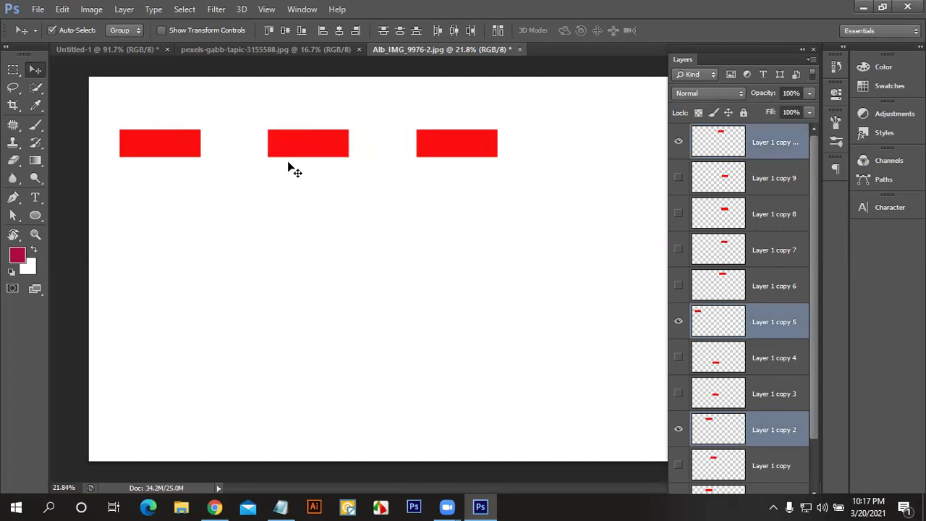
key("ctrl+z")
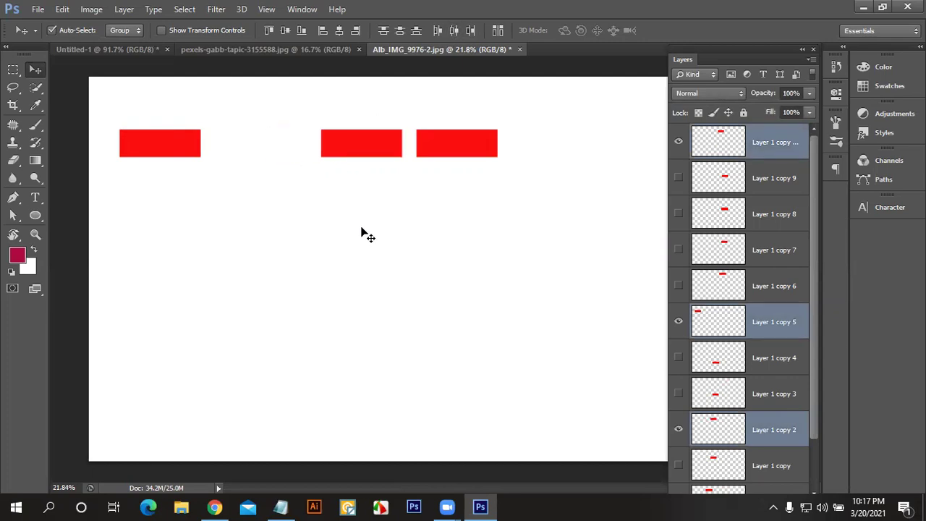
Step: Move the rectangles into a left column and apply Align Horizontal Centers and Distribute Vertical Centers
mouse_move(374, 161)
left_mouse_down()
mouse_move(172, 214)
mouse_move(175, 186)
left_mouse_up()
mouse_move(453, 151)
left_mouse_down()
mouse_move(154, 276)
mouse_move(121, 358)
left_mouse_up()
left_click_drag(254, 353, 134, 140)
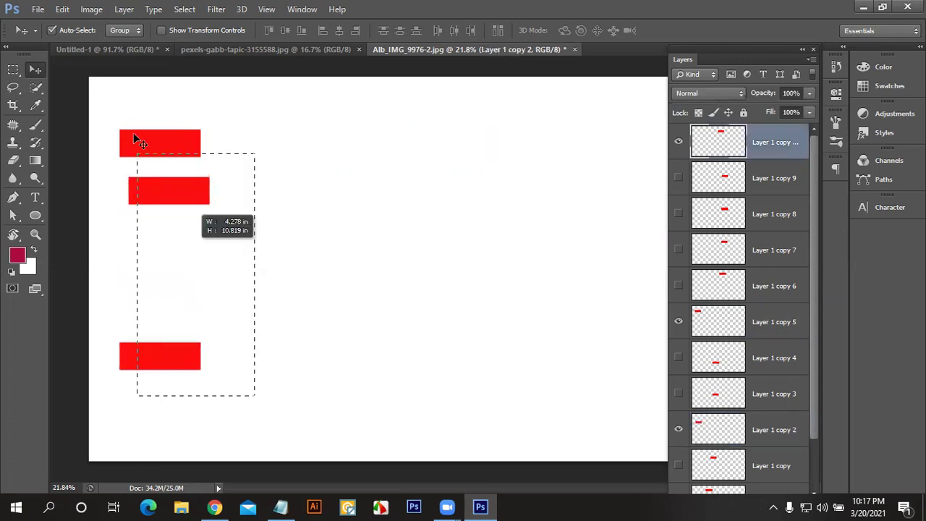
left_click(339, 31)
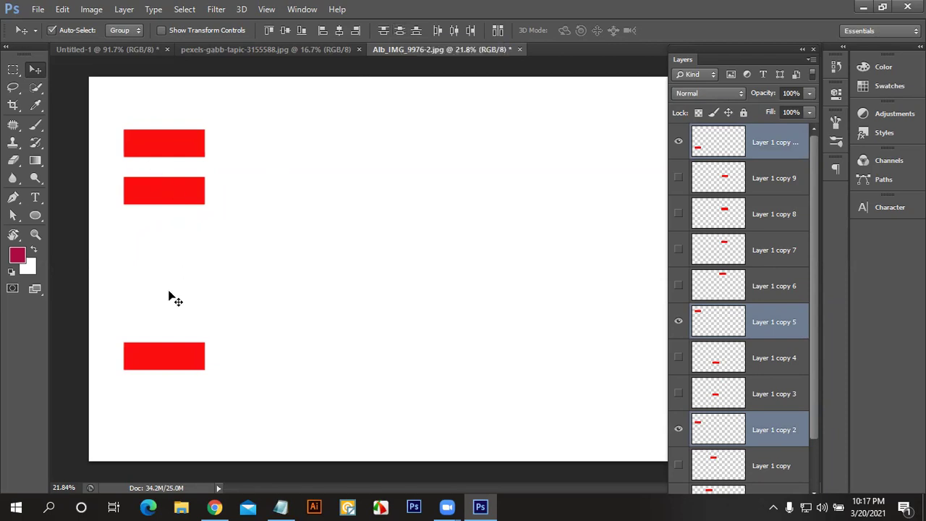
left_click(400, 31)
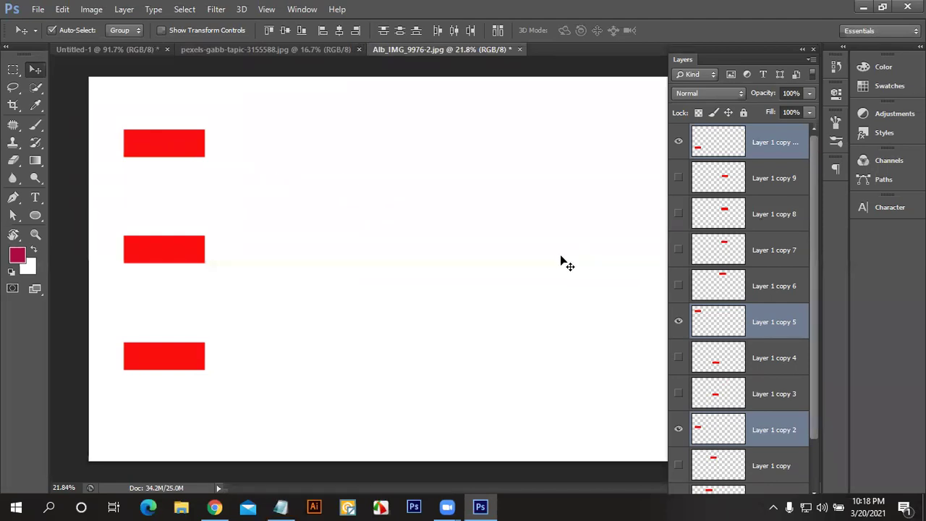
Step: Delete the selected and remaining rectangle copy layers, leaving only the white Background
key("Delete")
key("Delete")
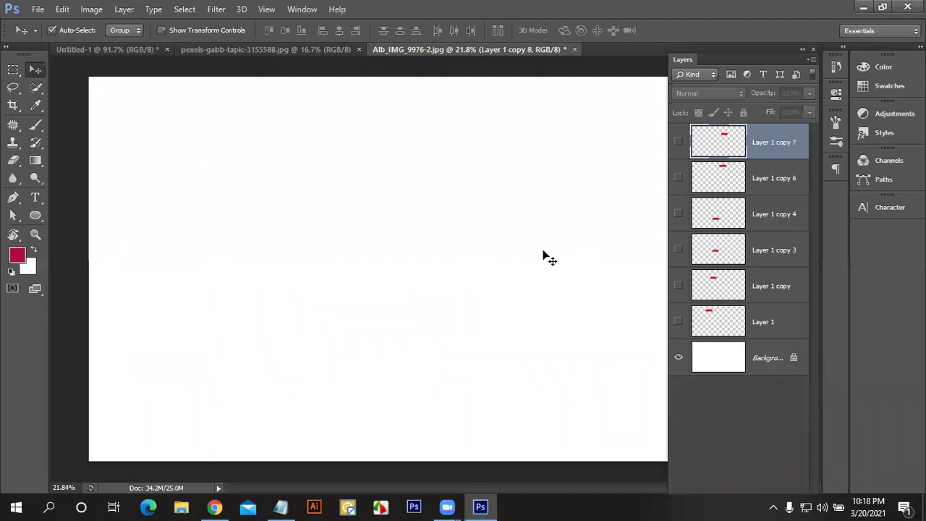
key("Delete")
key("Delete")
key("Delete")
key("Delete")
key("Delete")
key("Delete")
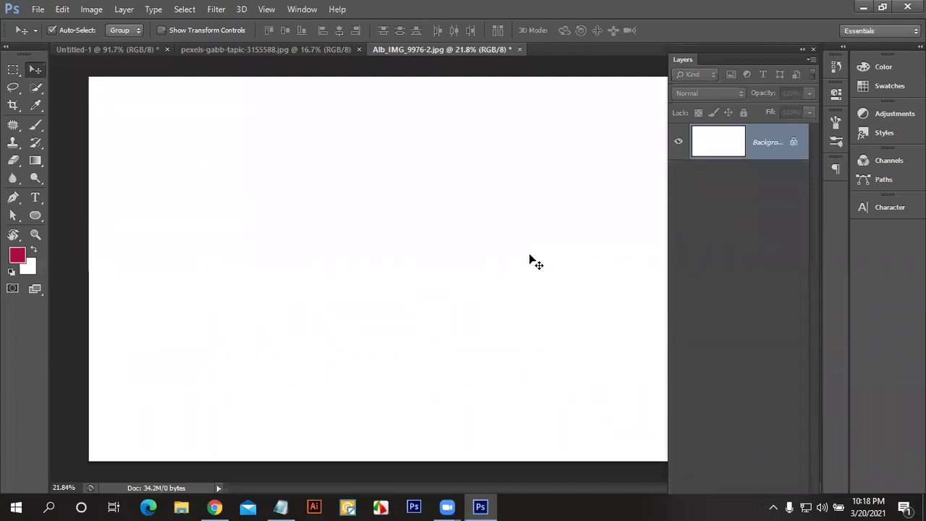
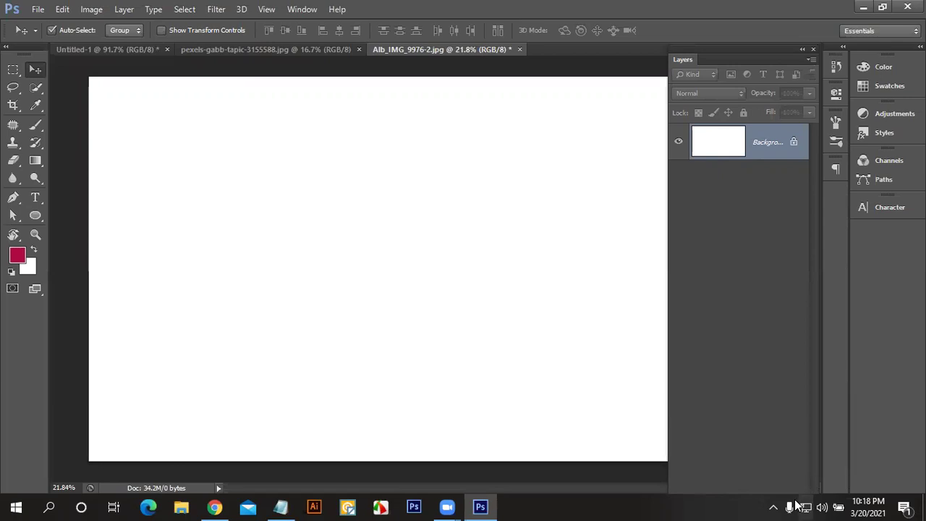
Step: Collapse the Layers panel, dock it under Character, and resize its height
left_click(803, 50)
left_click_drag(702, 57, 872, 236)
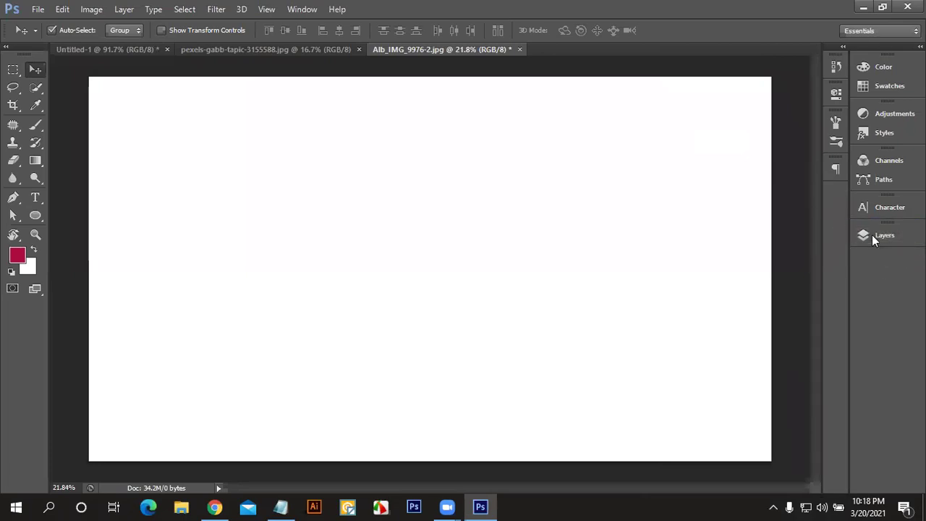
left_click(872, 234)
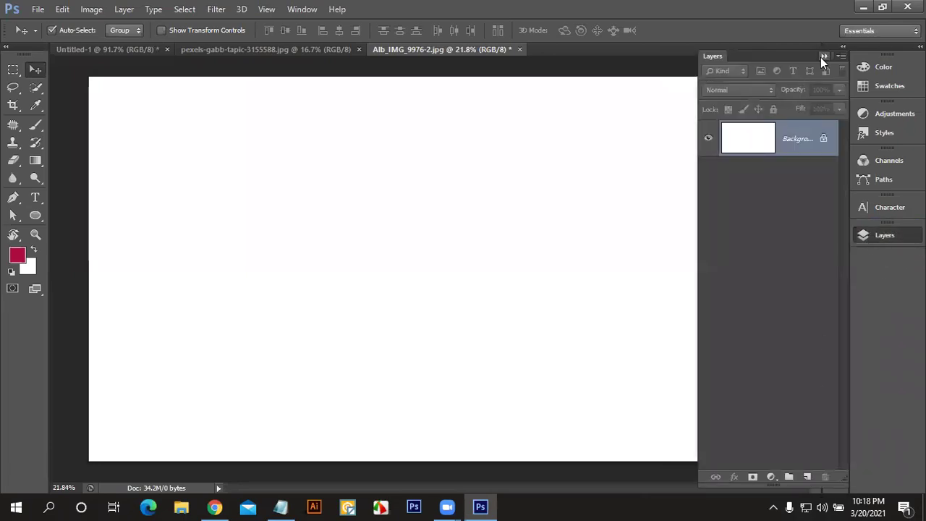
mouse_move(780, 483)
left_mouse_down()
mouse_move(788, 324)
mouse_move(826, 86)
mouse_move(816, 68)
left_mouse_up()
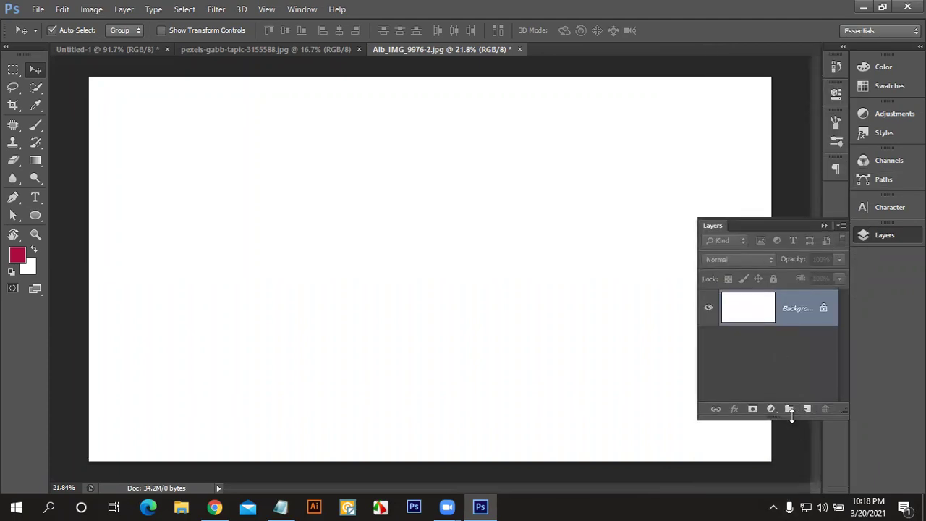
left_click_drag(789, 419, 785, 474)
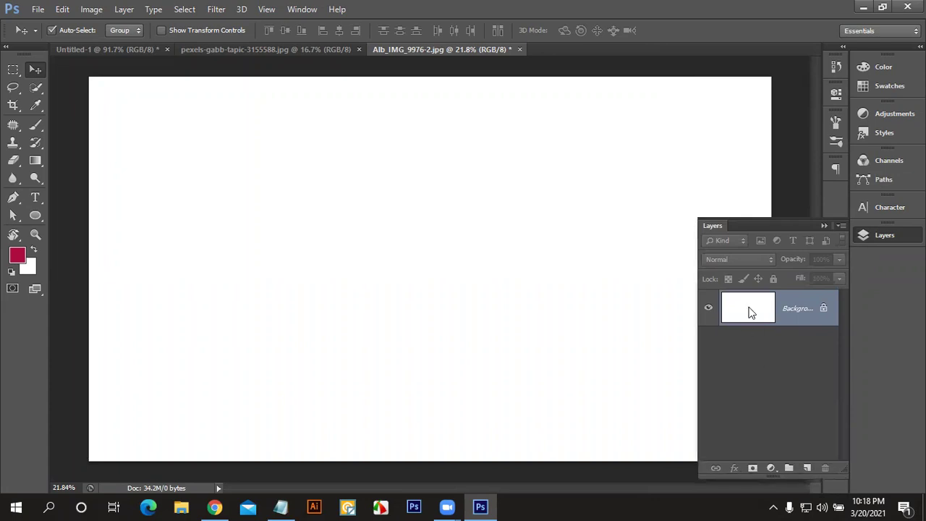
Step: Add an empty Layer 1 above Background and show layer thumbnails small
right_click(726, 309)
key("Escape")
left_click(806, 467)
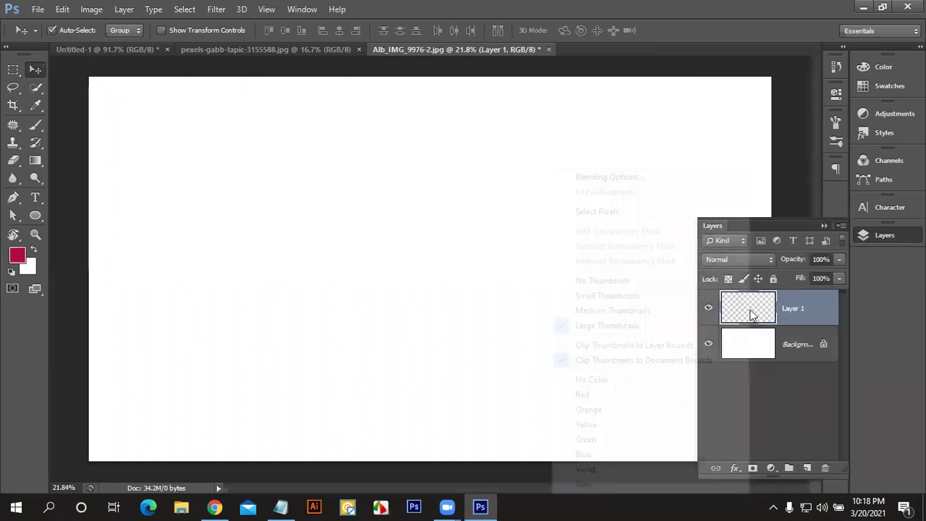
right_click(753, 313)
left_click(592, 295)
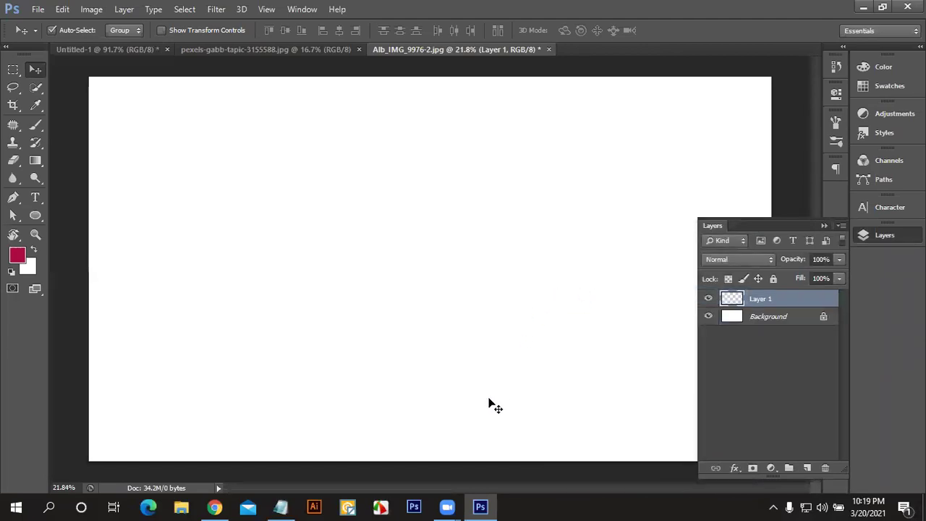
Step: Test a rectangular selection, then try moving the locked Background layer
left_click(13, 69)
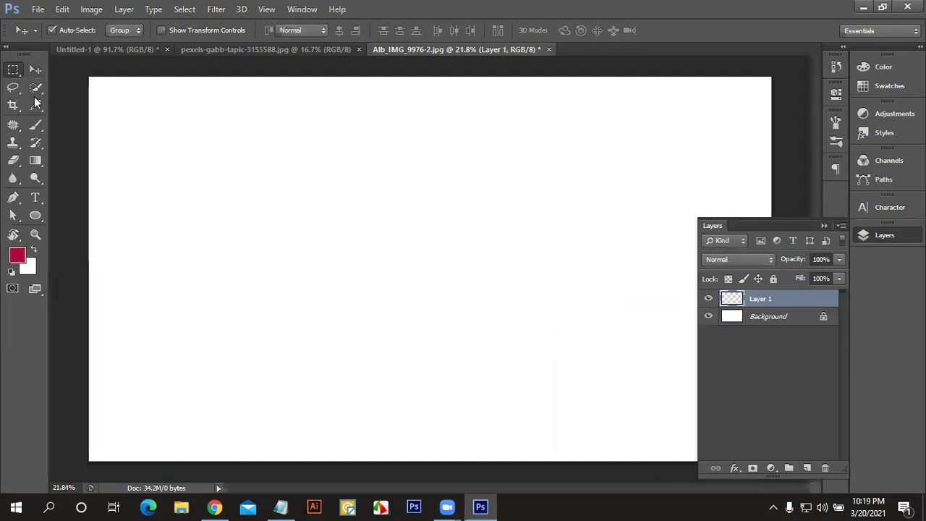
left_click_drag(144, 155, 469, 244)
left_click(393, 246)
left_click(821, 326)
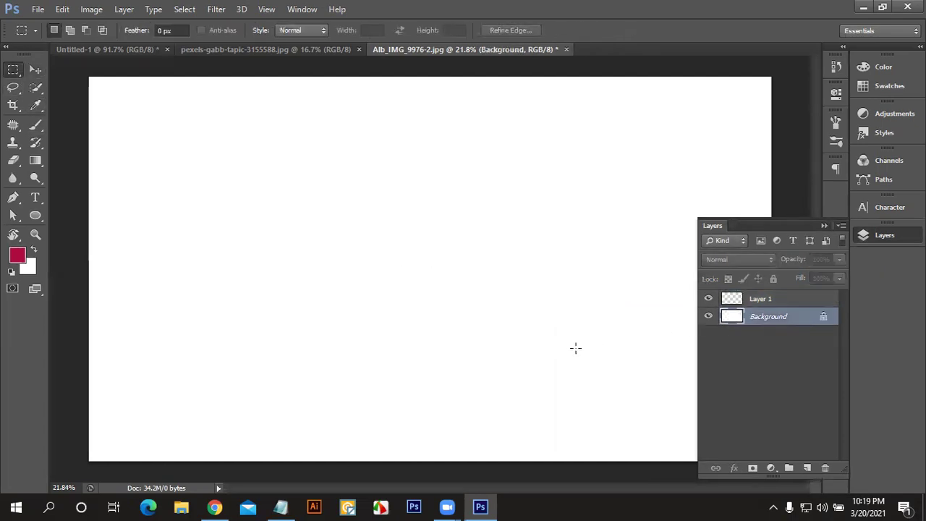
left_click(31, 68)
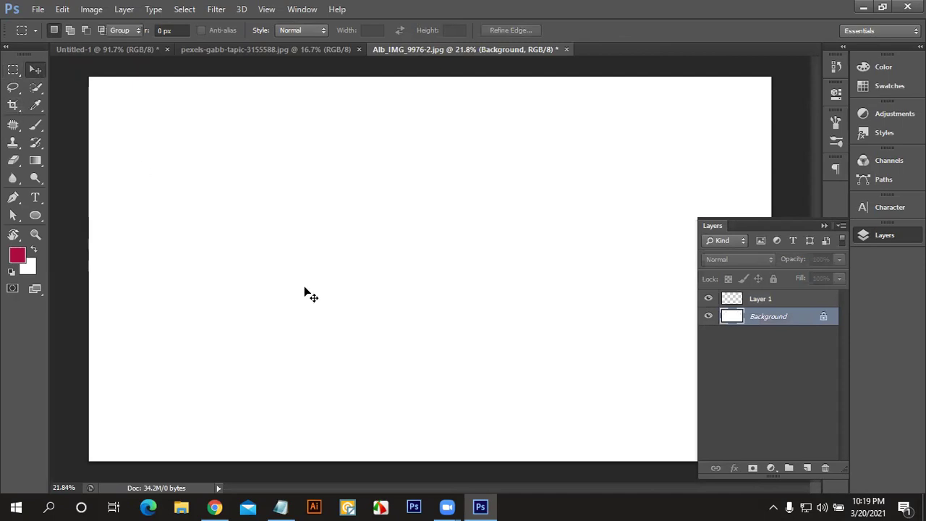
left_click(234, 209)
left_click_drag(403, 354, 540, 309)
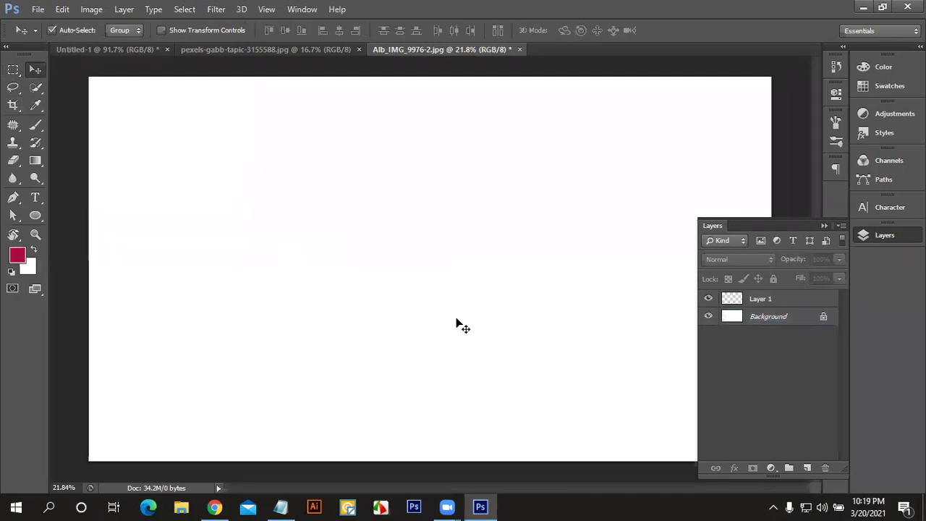
Step: Convert Background into an ordinary layer named Layer 0, undoing a trial move
double_click(825, 320)
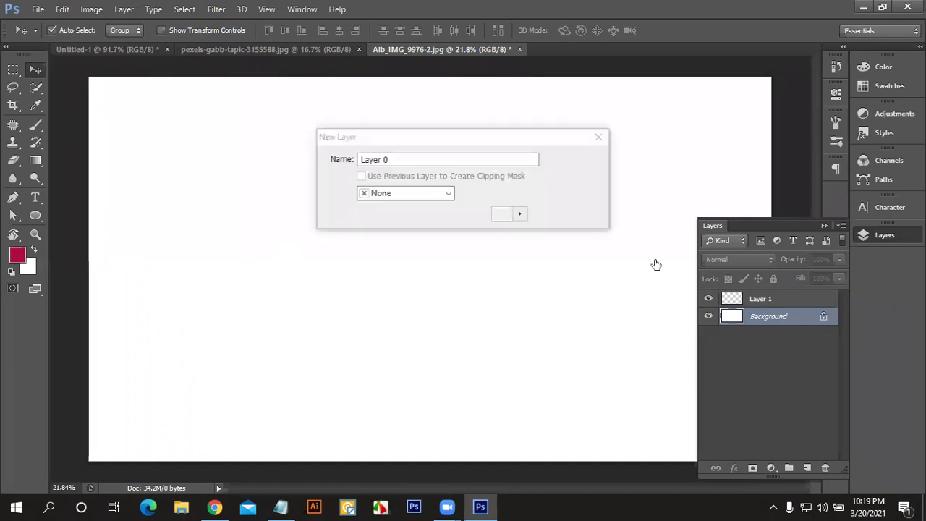
left_click(576, 160)
mouse_move(545, 302)
left_mouse_down()
mouse_move(292, 289)
mouse_move(362, 316)
left_mouse_up()
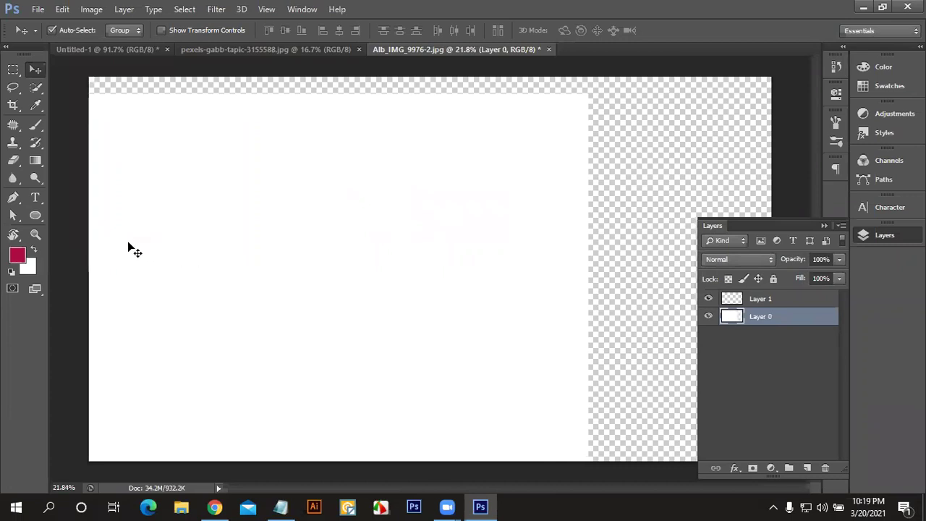
key("ctrl+z")
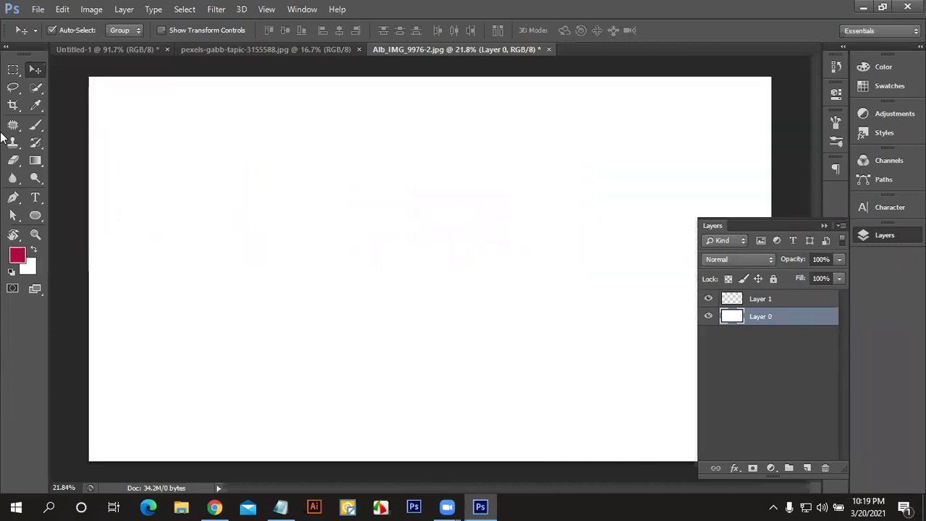
Step: Fill a wide rectangle on Layer 1 with crimson and move it toward the top-left
left_click(13, 69)
left_click(782, 298)
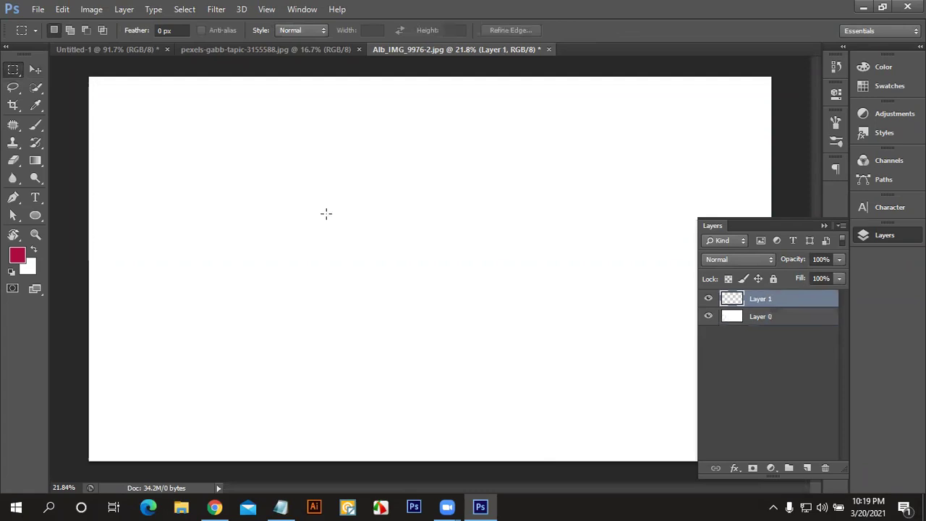
left_click_drag(240, 188, 626, 345)
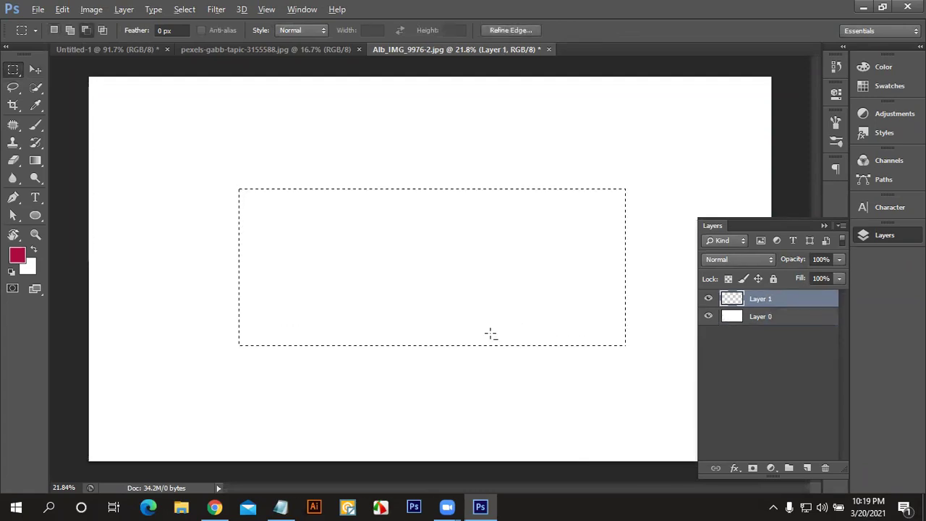
key("alt+BackSpace")
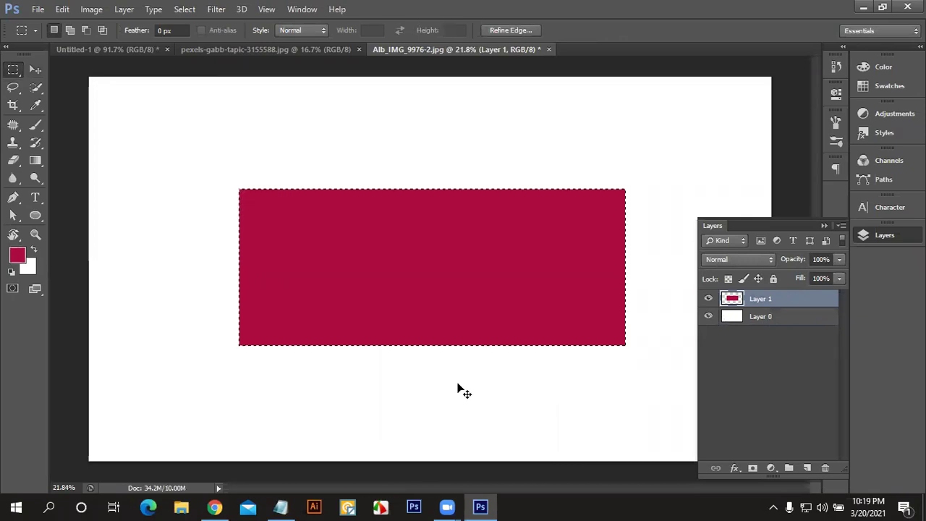
key("ctrl+d")
left_click(35, 70)
mouse_move(424, 267)
left_mouse_down()
mouse_move(406, 243)
mouse_move(331, 244)
mouse_move(291, 222)
mouse_move(304, 197)
left_mouse_up()
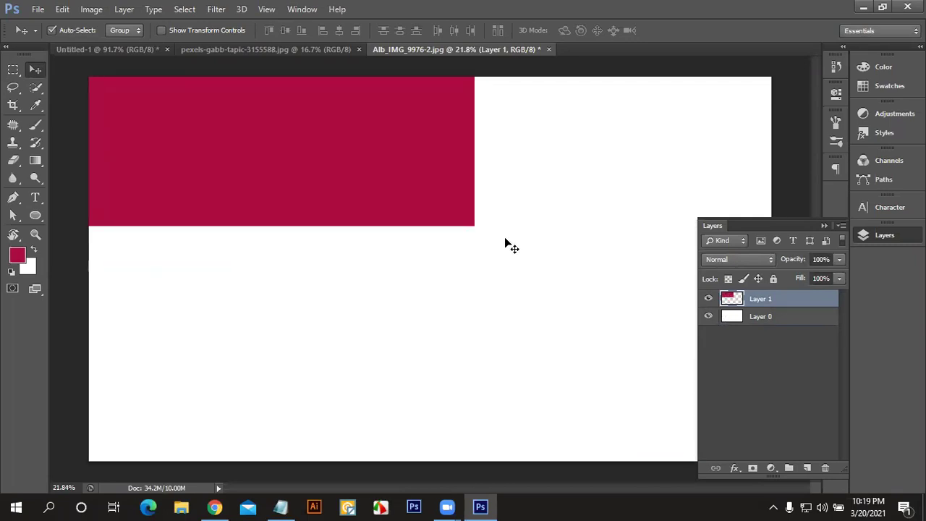
left_click_drag(413, 211, 421, 247)
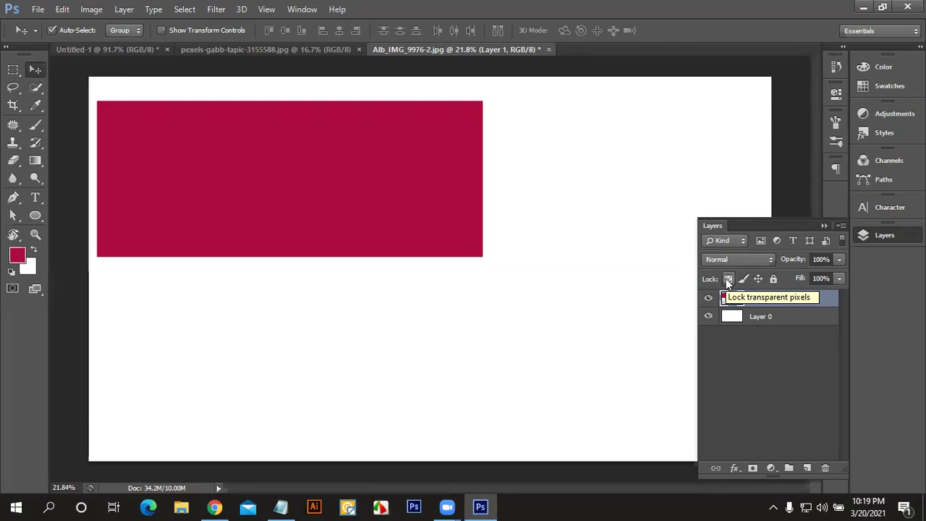
Step: Lock Layer 1's transparent pixels, keep opacity at 100%, and nudge the rectangle down
left_click(728, 280)
left_click(837, 259)
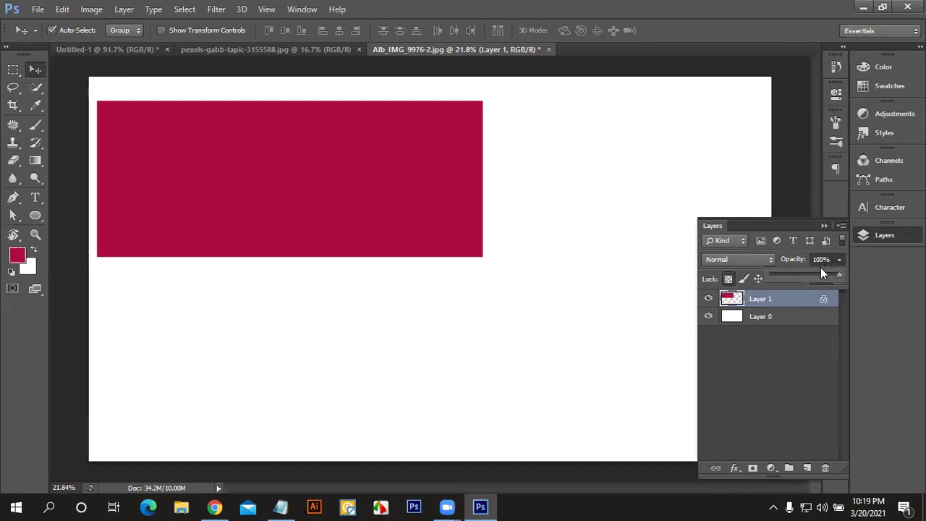
left_click_drag(812, 279, 845, 275)
left_click(841, 256)
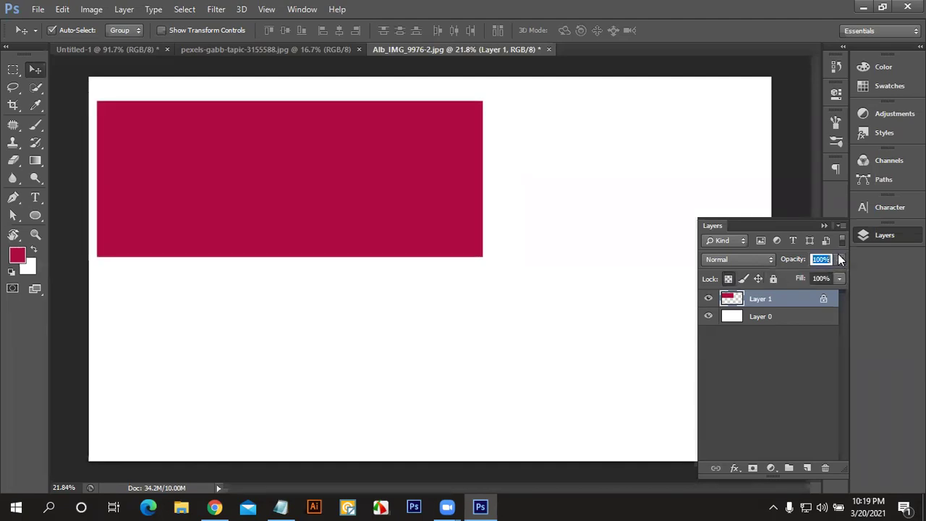
left_click_drag(383, 204, 384, 238)
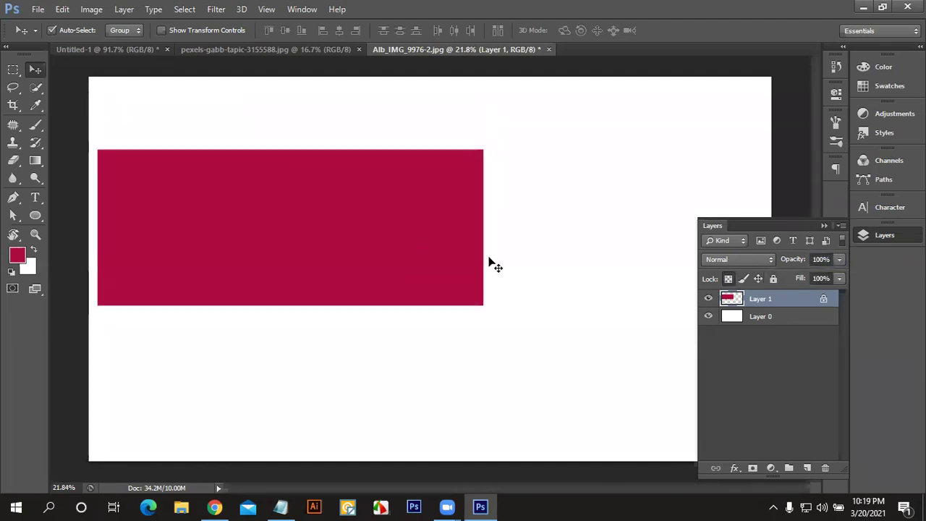
Step: Try enlarging the rectangle with Free Transform, then undo and commit it unchanged
key("ctrl+t")
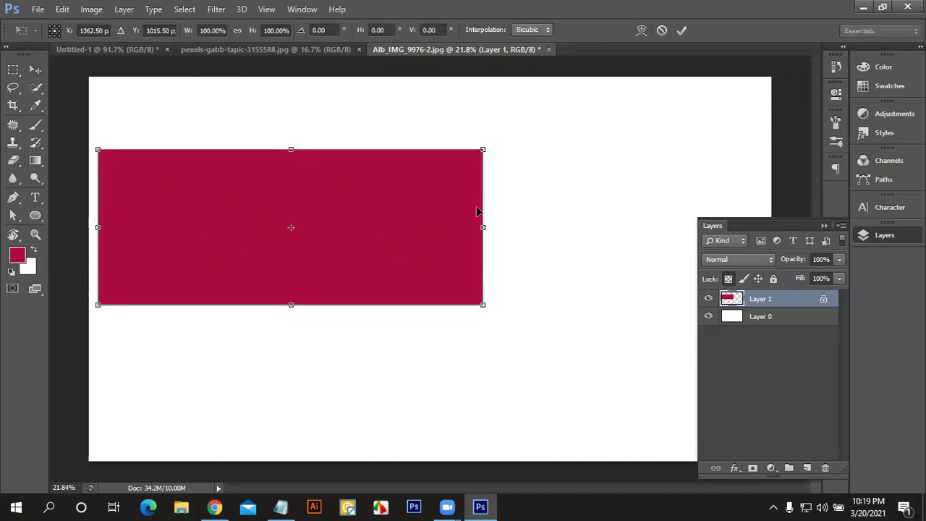
left_click_drag(482, 151, 496, 130)
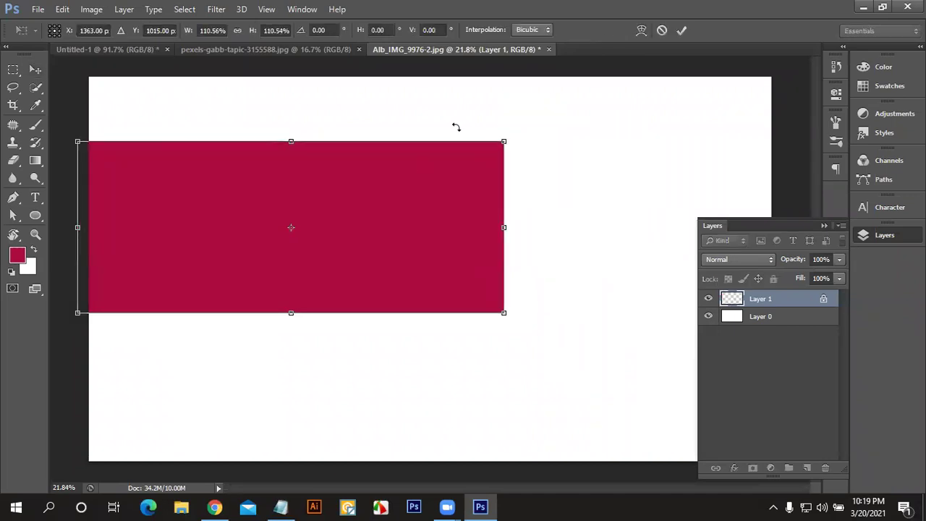
key("ctrl+z")
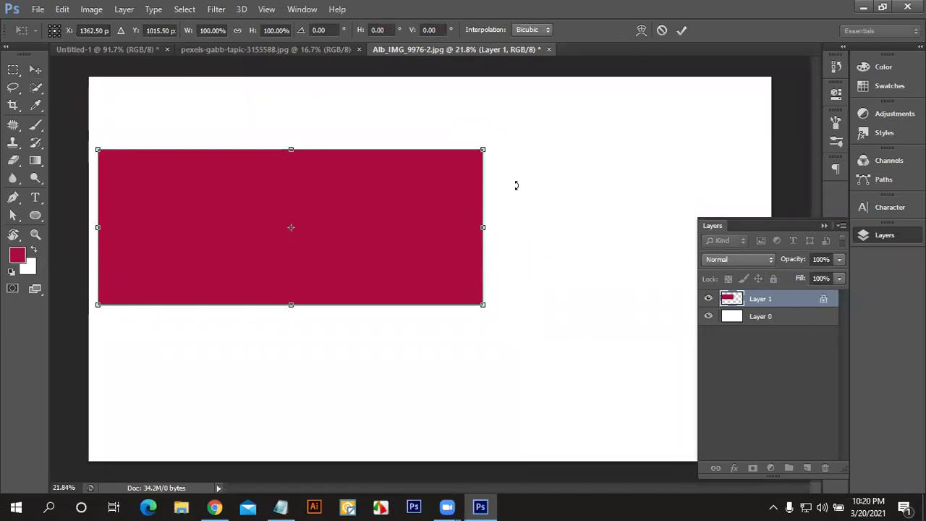
key("Return")
Step: Switch Layer 1 from the transparent-pixel lock to Lock image pixels
left_click(728, 279)
left_click(744, 279)
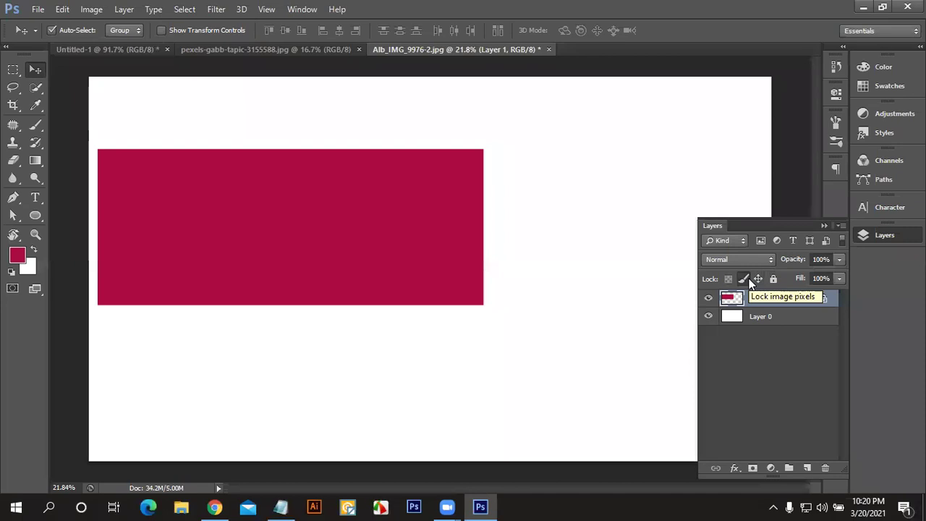
left_click(745, 279)
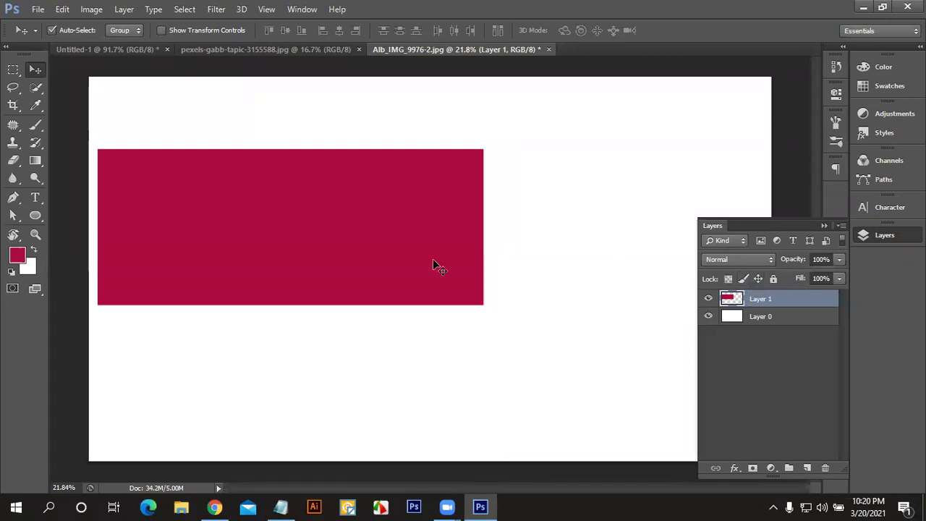
left_click(743, 279)
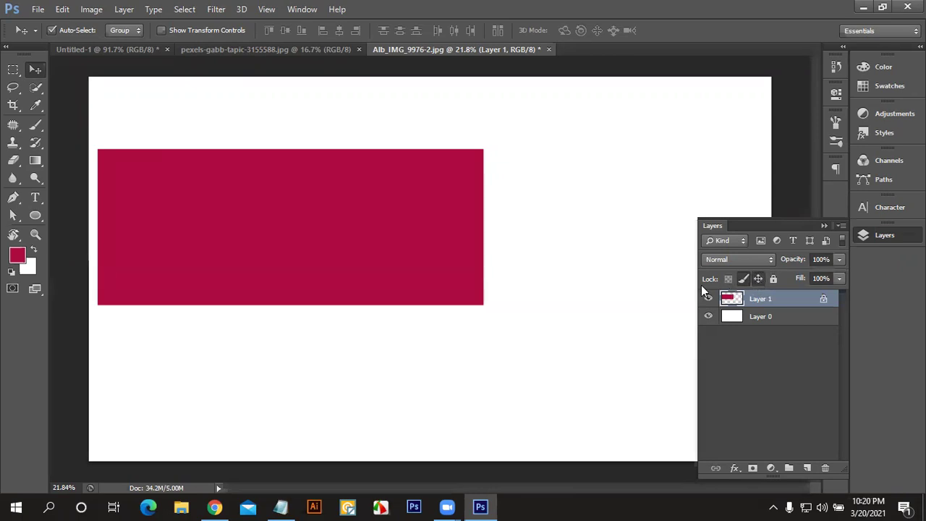
Step: Shift white Layer 0 around and experiment with the layer locks
left_click_drag(457, 264, 452, 264)
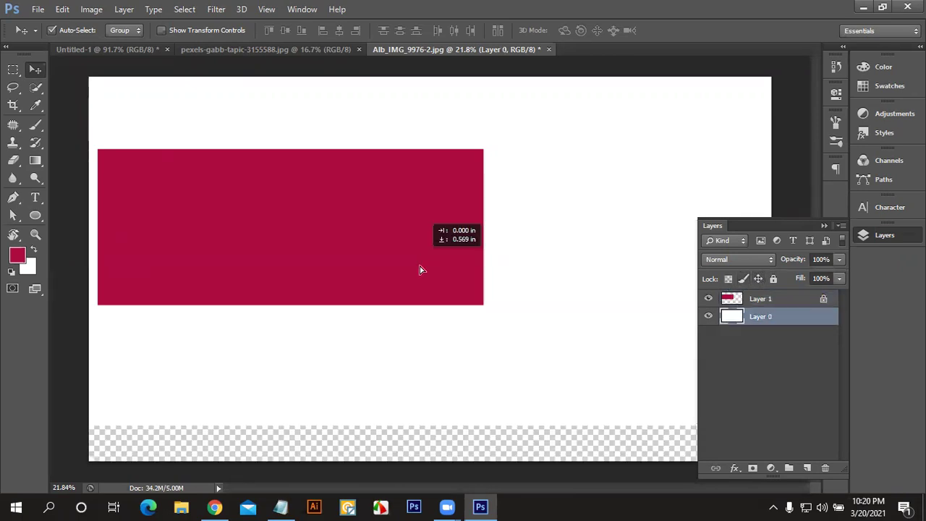
left_click(782, 299)
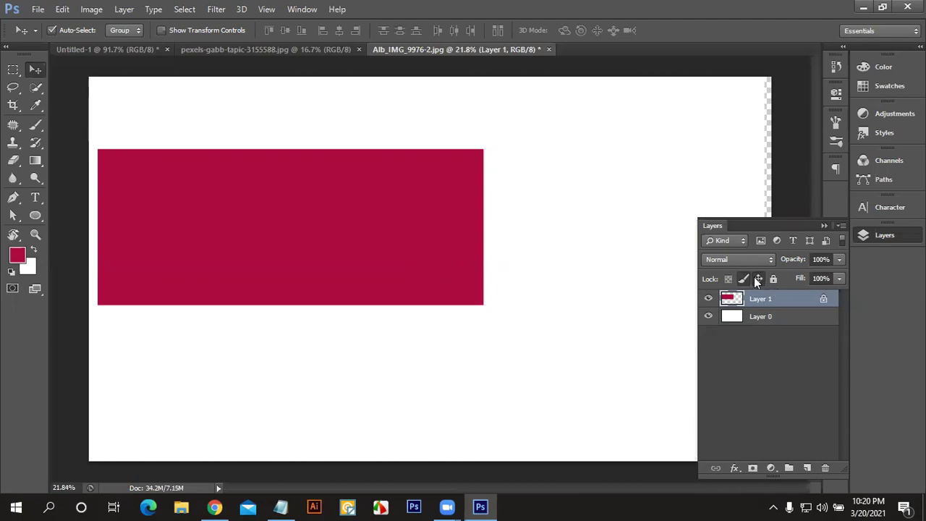
left_click(425, 251)
mouse_move(425, 252)
left_mouse_down()
mouse_move(434, 193)
mouse_move(404, 224)
mouse_move(387, 215)
mouse_move(349, 254)
mouse_move(371, 239)
left_mouse_up()
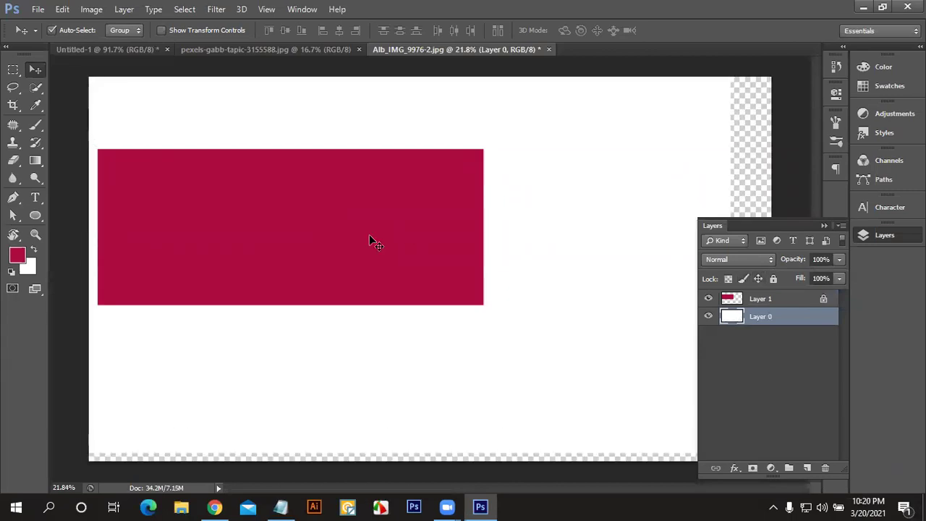
left_click(773, 279)
left_click(753, 299)
left_click_drag(261, 257, 338, 243)
left_click_drag(397, 259, 419, 254)
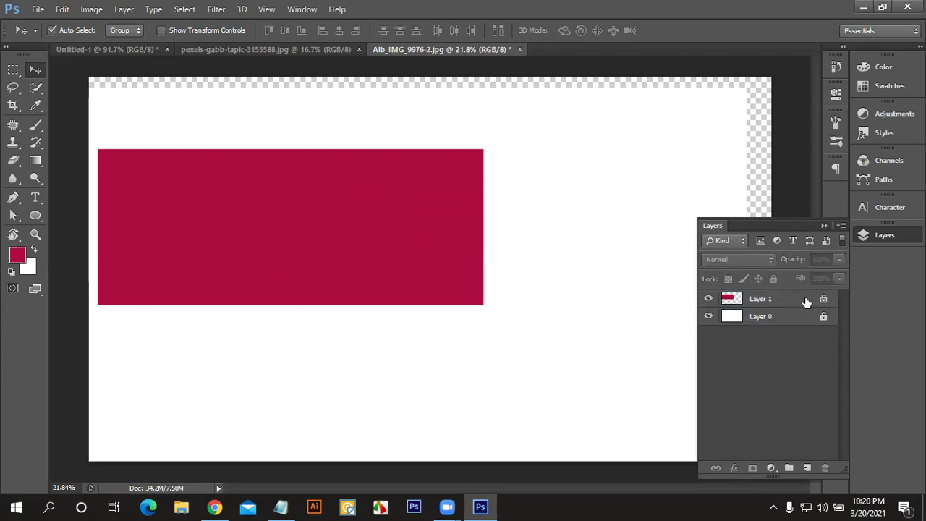
Step: Unlock Layer 1 and Layer 0, then shift the white background to cover the canvas
left_click(806, 300)
left_click(758, 279)
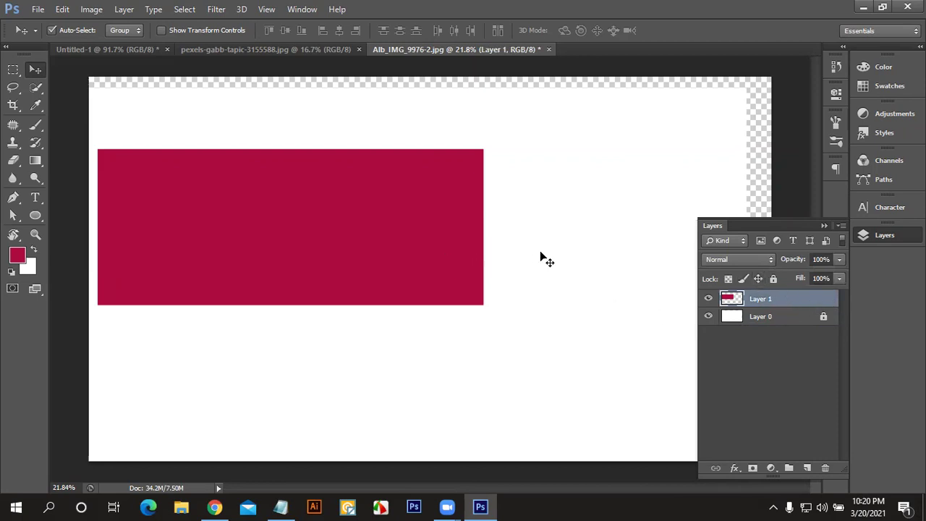
left_click(783, 319)
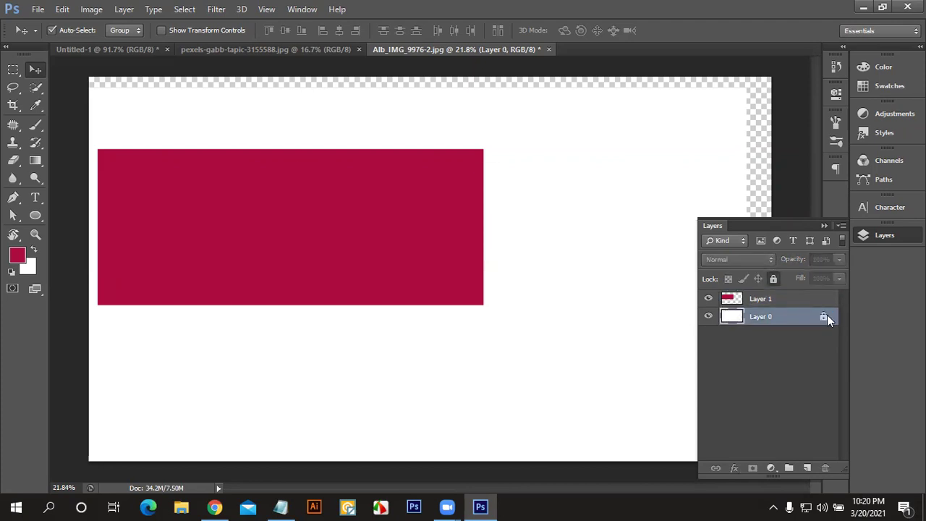
left_click(402, 144)
left_click(773, 278)
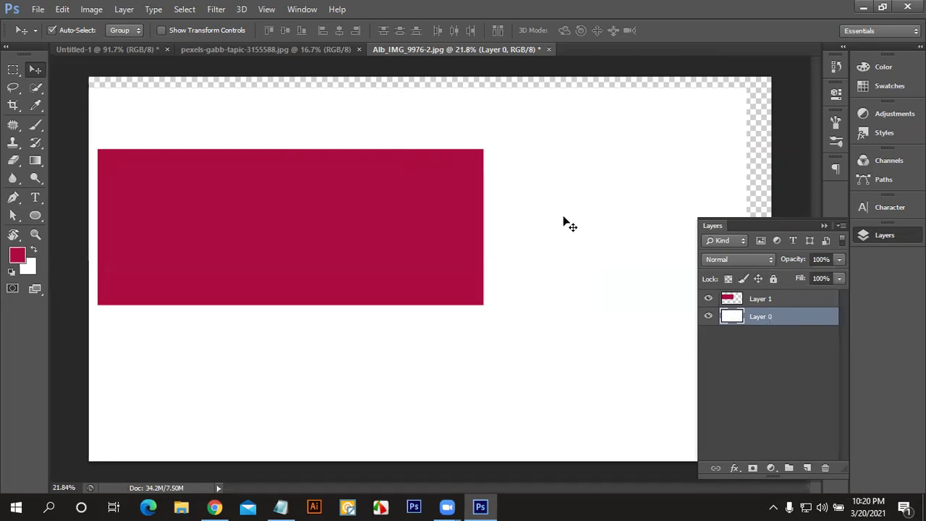
left_click_drag(569, 222, 584, 209)
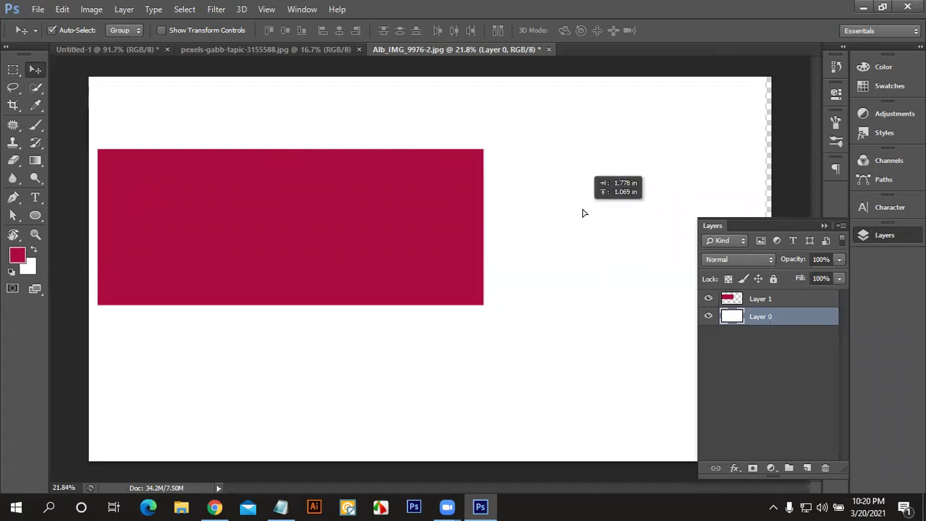
Step: Lock white Layer 0 again, then select and unlock Layer 1
left_click(773, 279)
left_click(757, 299)
mouse_move(463, 255)
left_mouse_down()
mouse_move(527, 268)
mouse_move(546, 258)
left_mouse_up()
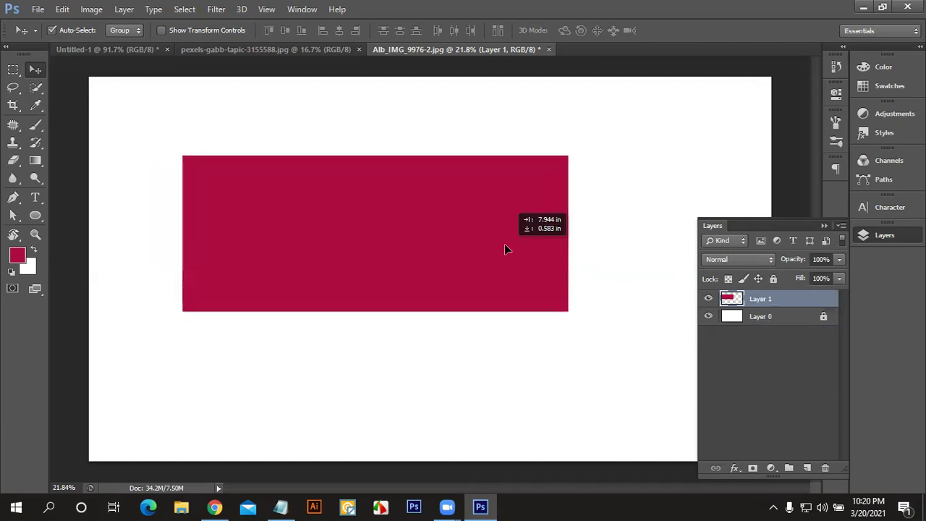
left_click(774, 279)
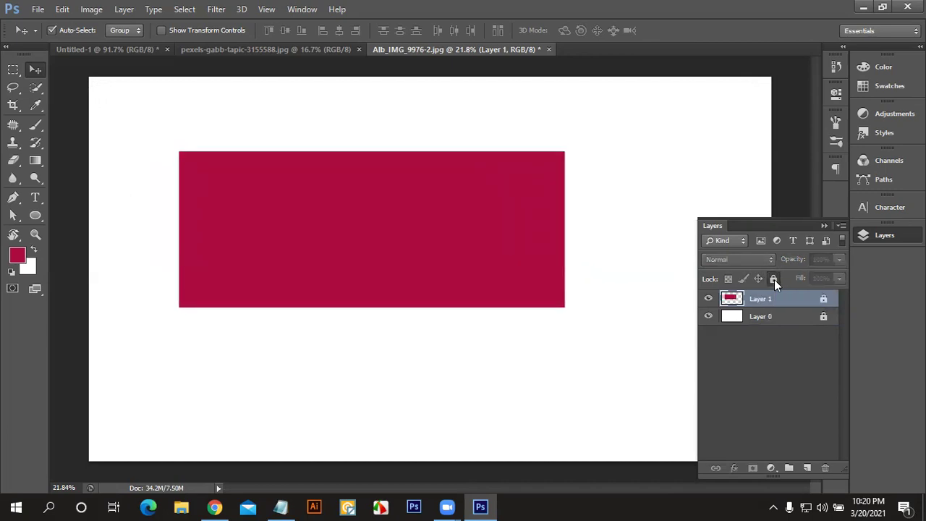
left_click_drag(433, 247, 366, 269)
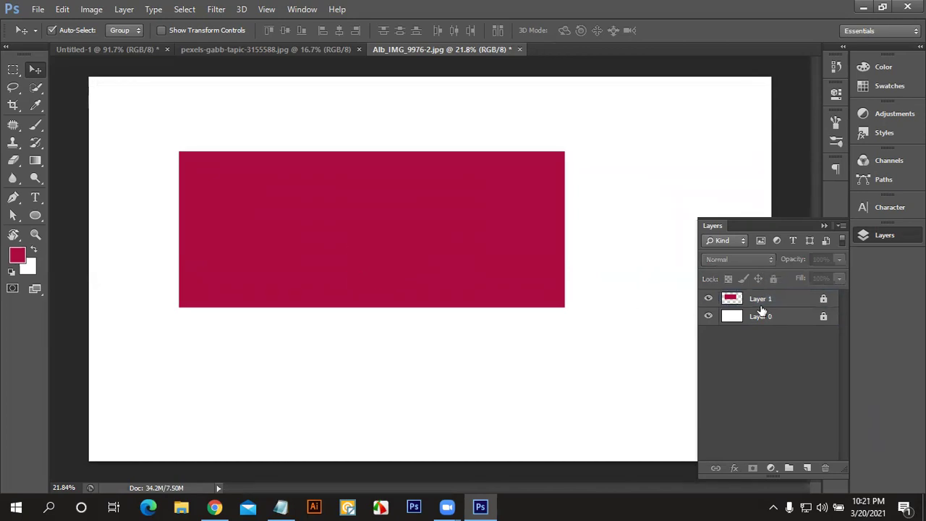
left_click(785, 300)
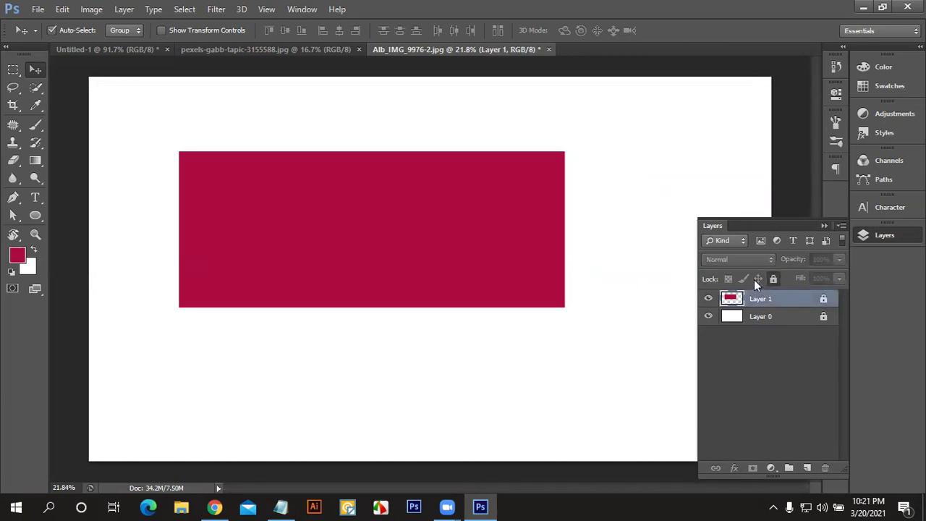
left_click_drag(452, 232, 432, 255)
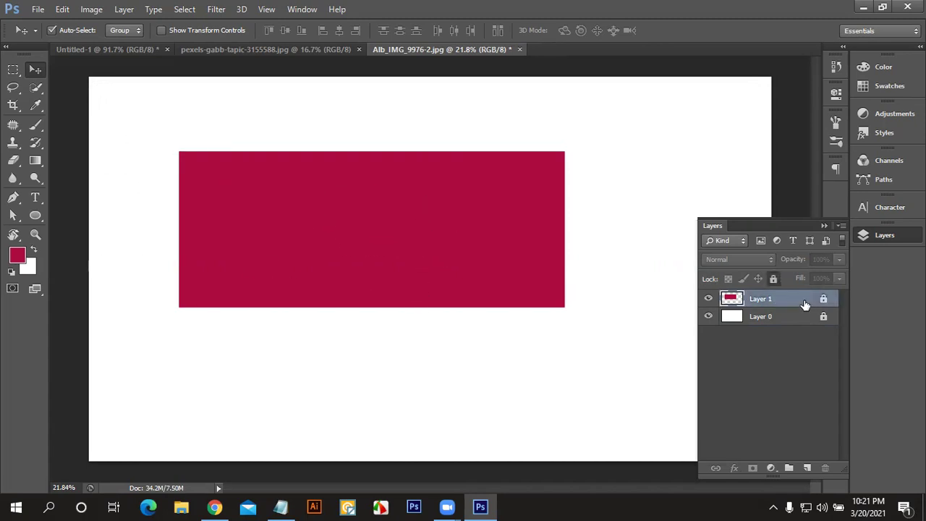
left_click(780, 301)
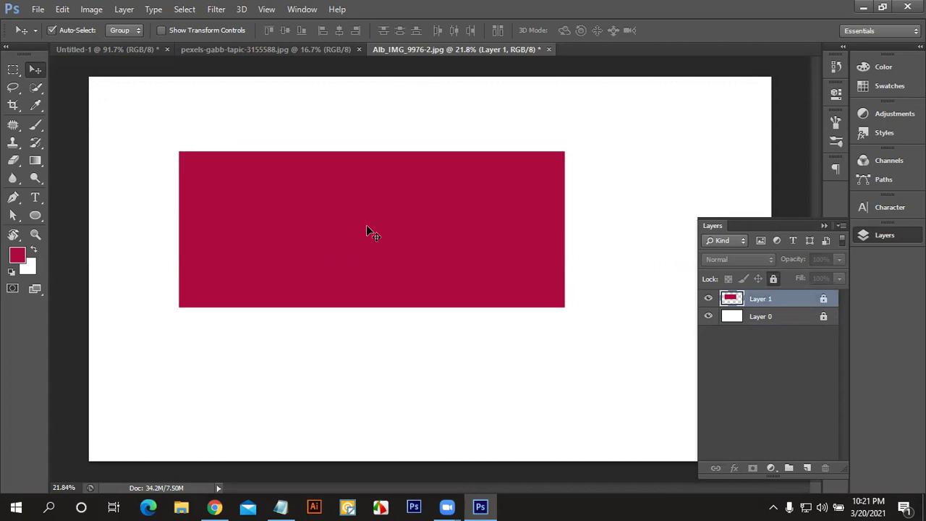
left_click(773, 279)
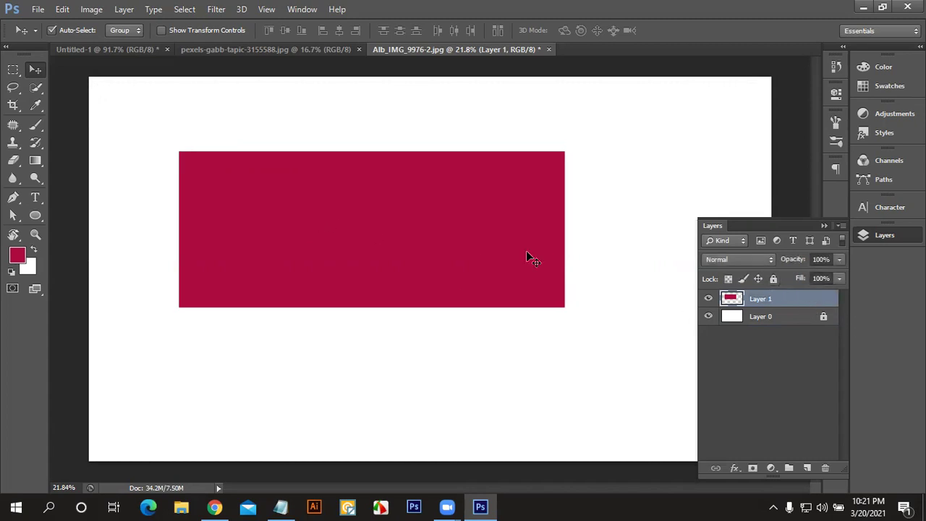
Step: Drag the crimson rectangle to the canvas's lower-left edge and lock Layer 1
left_click_drag(397, 249, 337, 376)
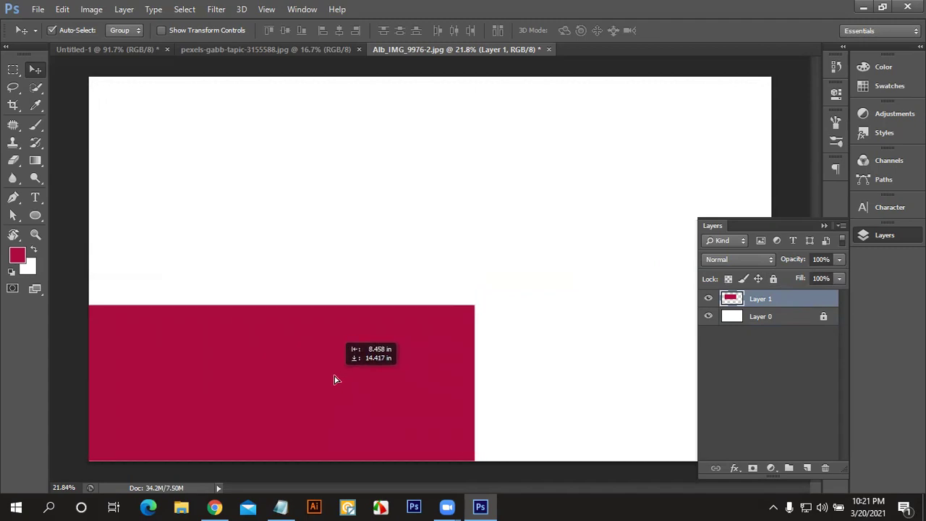
left_click_drag(337, 377, 335, 380)
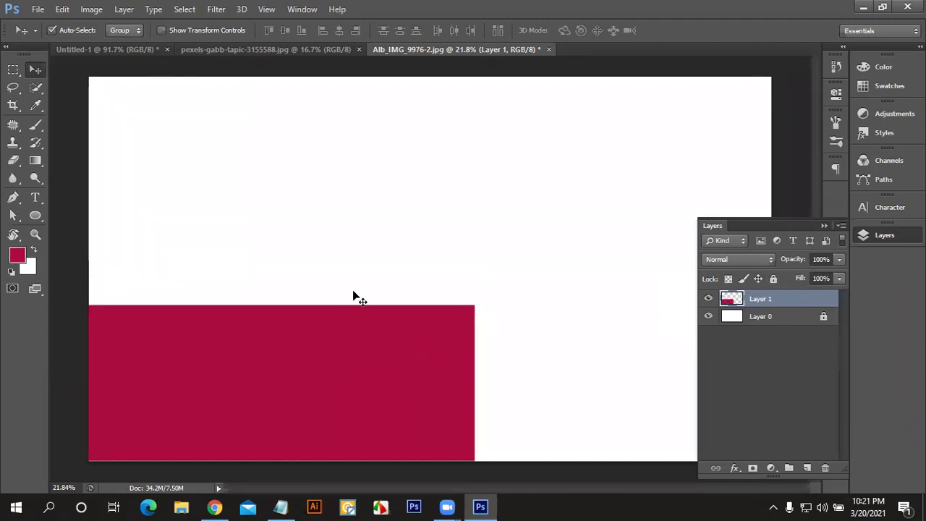
mouse_move(439, 374)
left_mouse_down()
mouse_move(402, 323)
mouse_move(430, 389)
left_mouse_up()
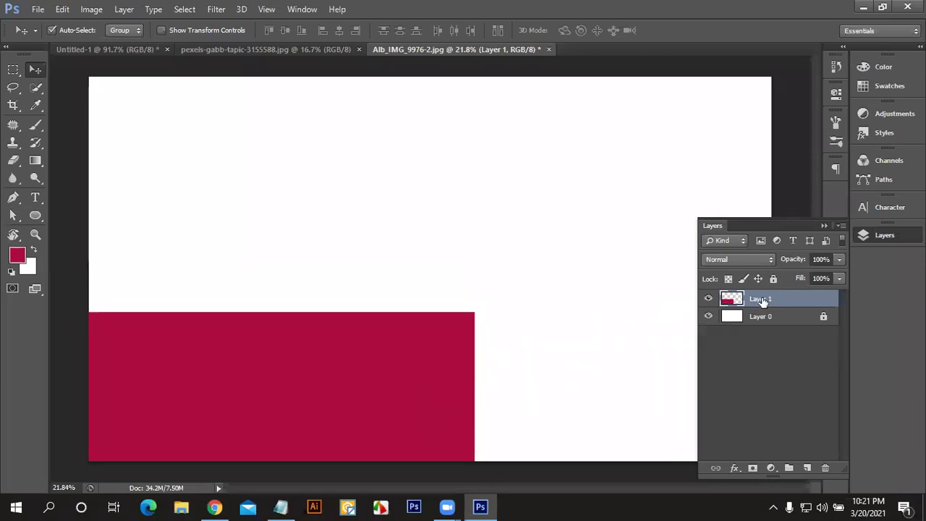
left_click(773, 278)
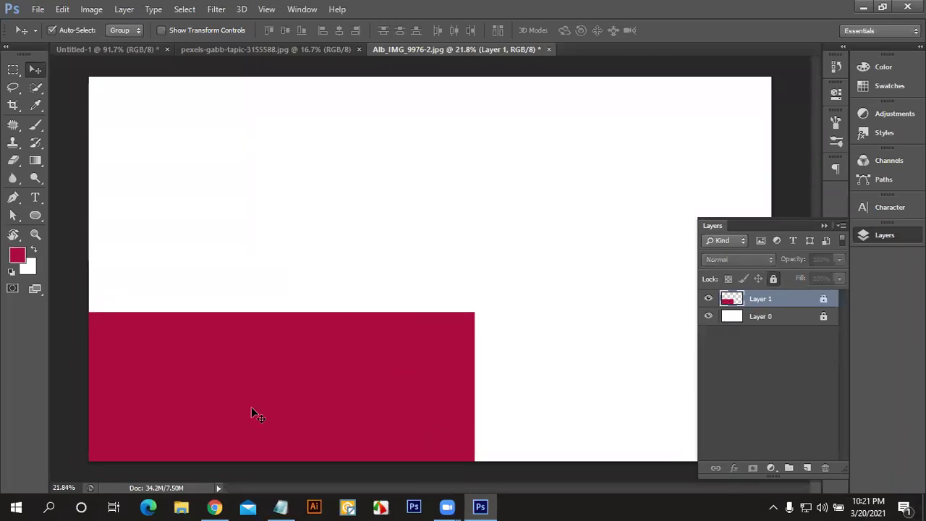
left_click_drag(304, 382, 315, 388)
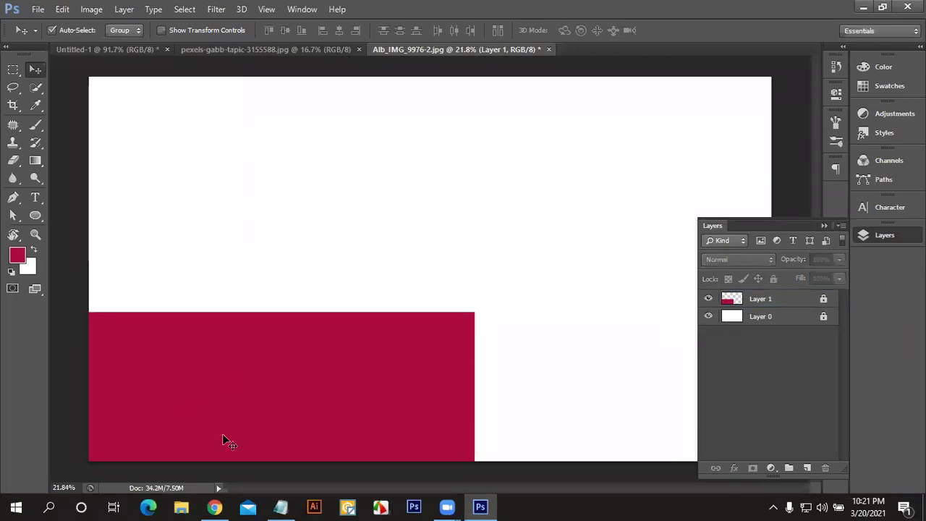
Step: Try painting with the Brush, dismiss the error, return to Move and unlock Layer 1
left_click(36, 124)
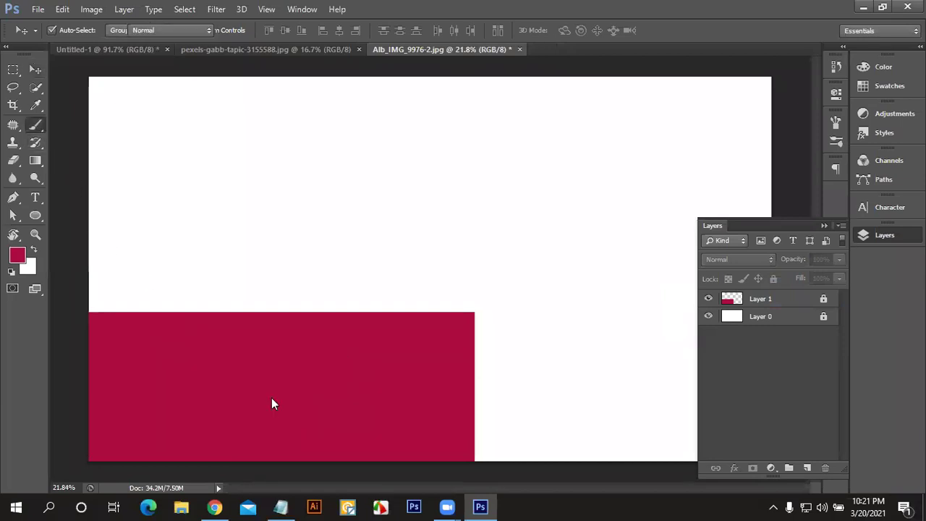
left_click(253, 332)
left_click(409, 147)
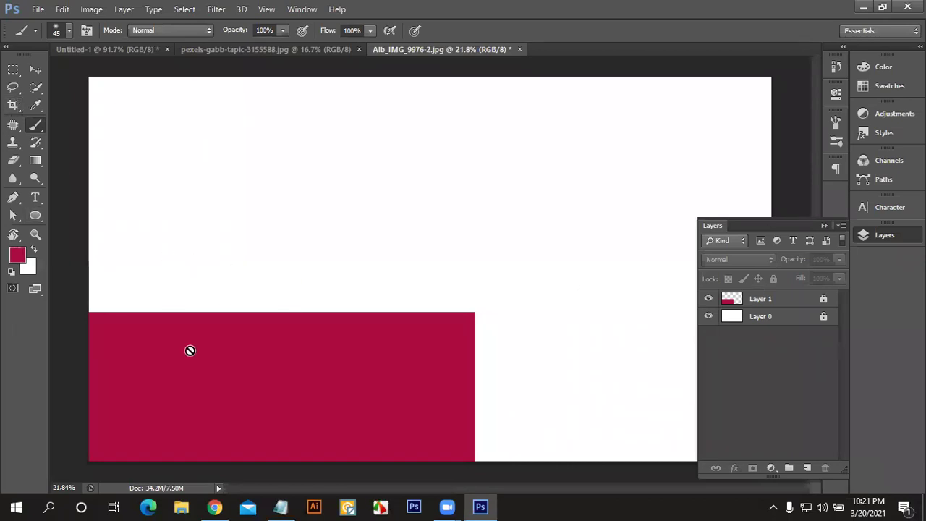
left_click(36, 89)
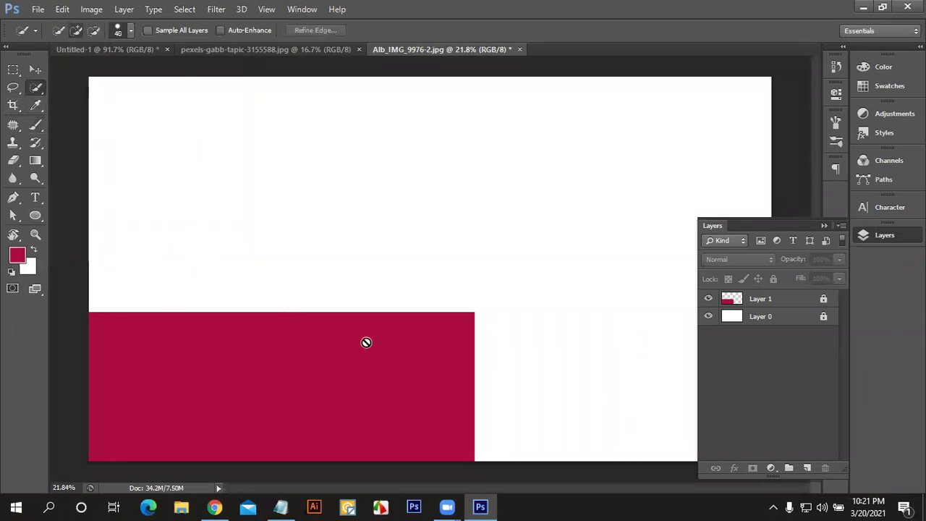
left_click(13, 87)
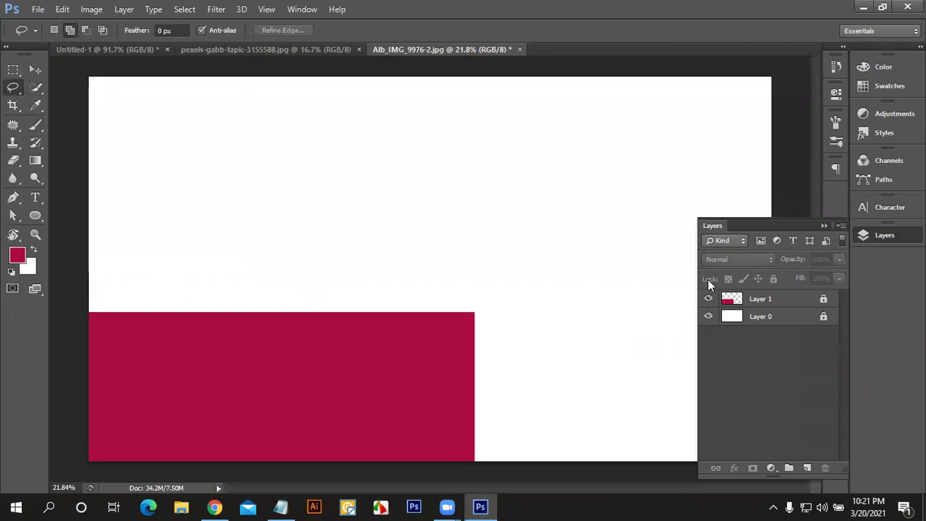
key("v")
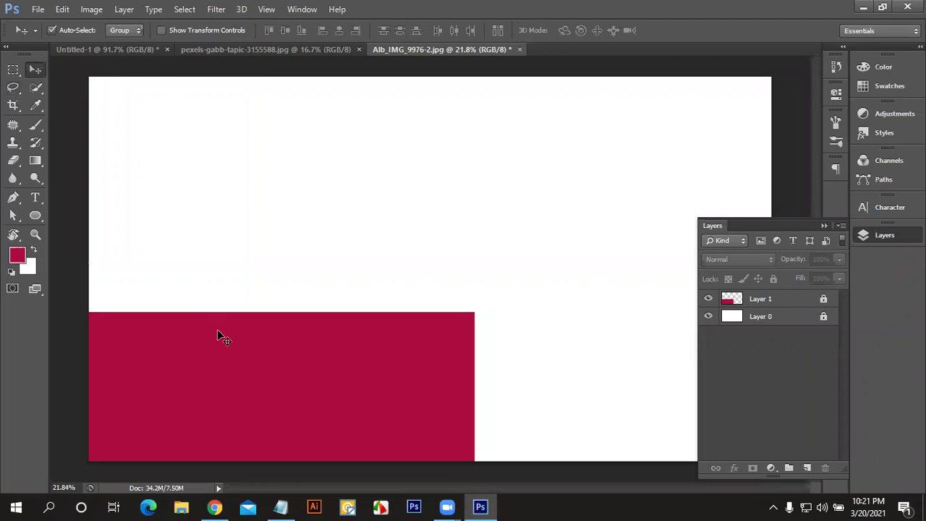
left_click(789, 297)
left_click(774, 279)
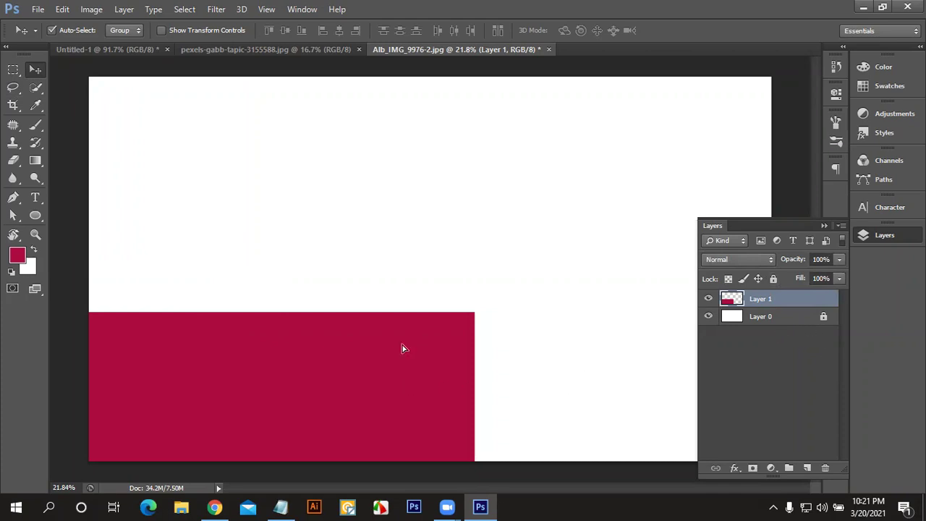
Step: Move the rectangle up to mid-height at the left edge and lock Layer 1
left_click_drag(400, 378, 452, 252)
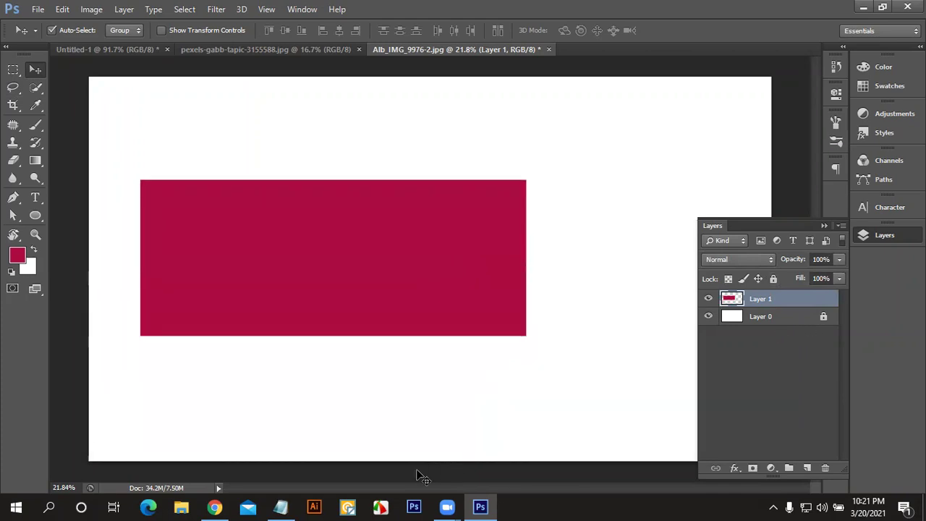
left_click_drag(363, 281, 313, 284)
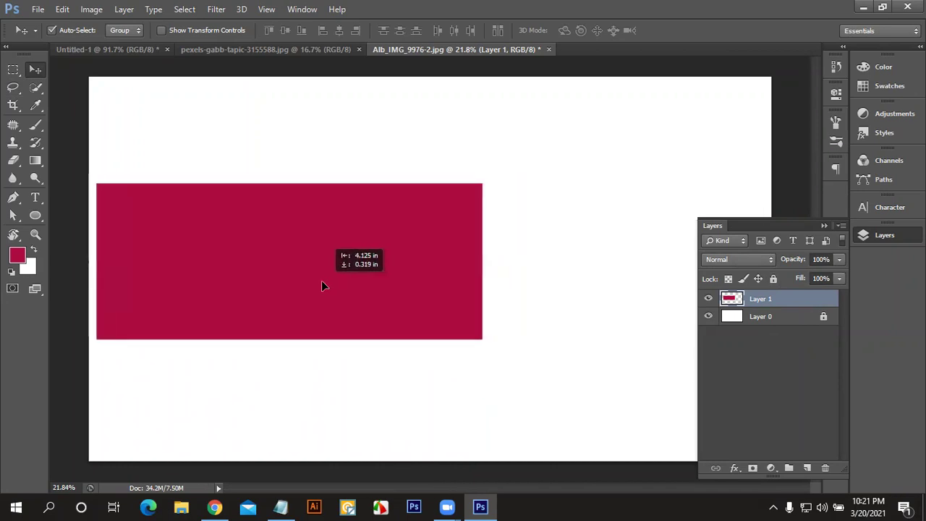
left_click(773, 280)
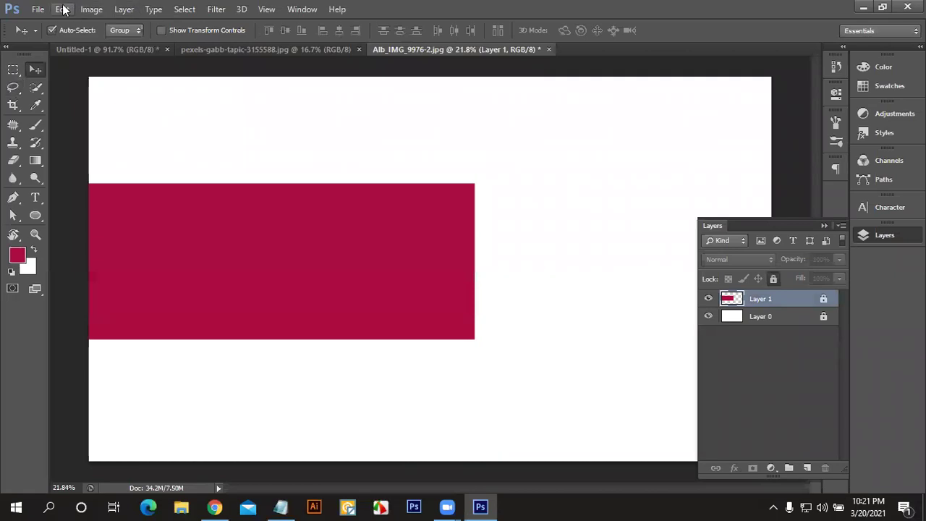
Step: Browse the Edit and Image menus
left_click(62, 8)
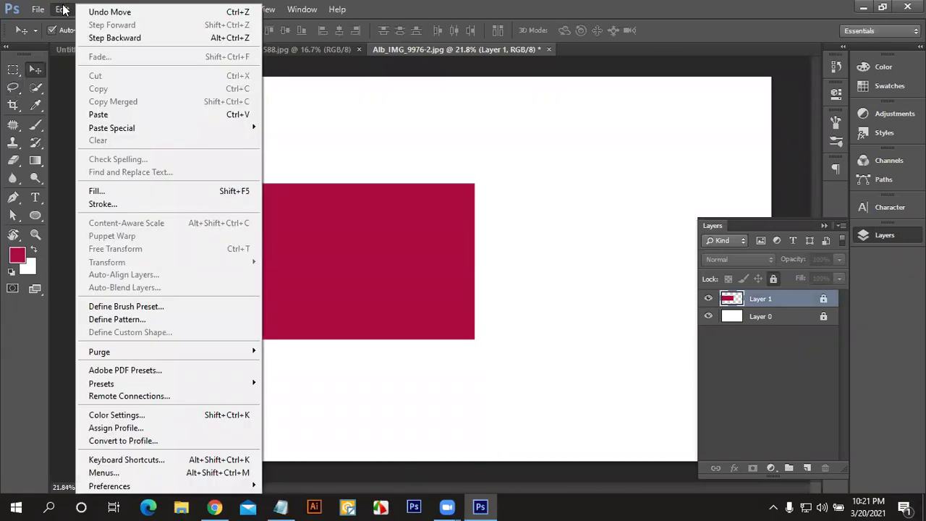
left_click(64, 8)
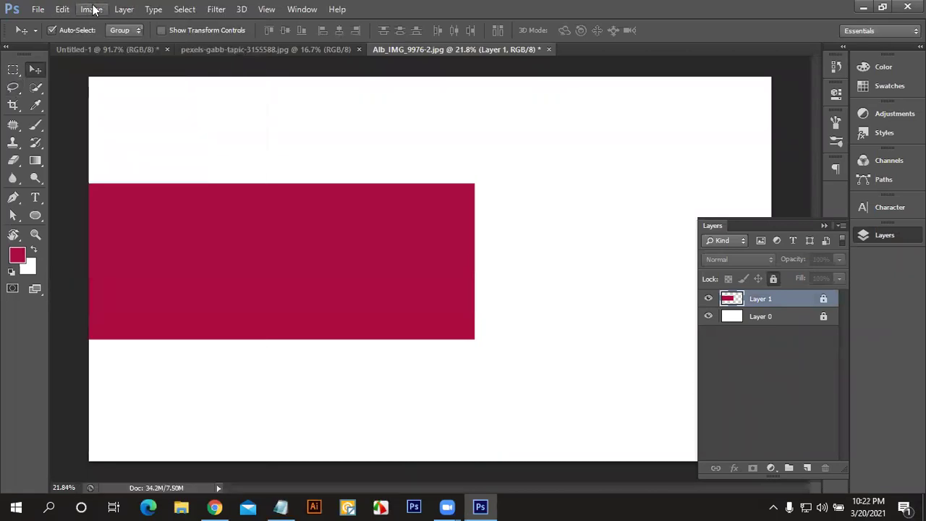
left_click(92, 9)
left_click(72, 8)
left_click(63, 7)
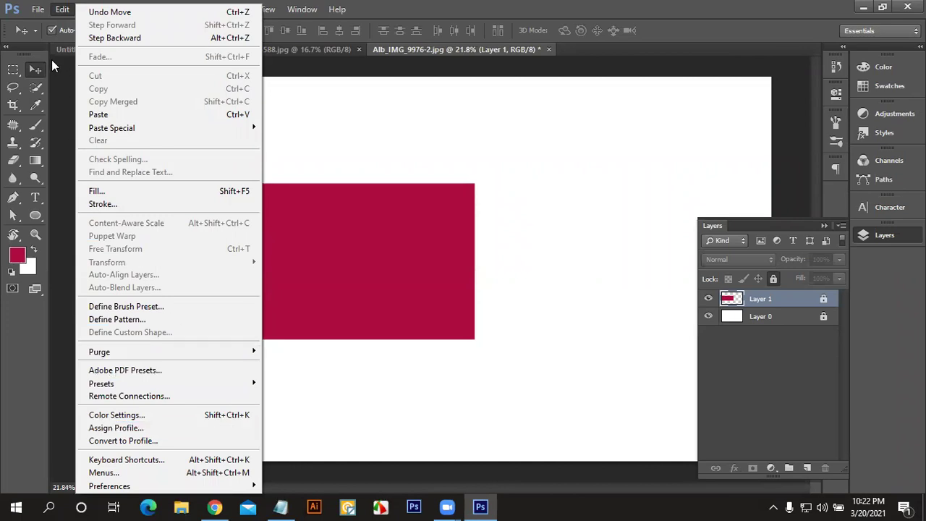
Step: Unlock Layer 1 in the Layers panel, browsing the Edit, Layer and Select menus
left_click(61, 10)
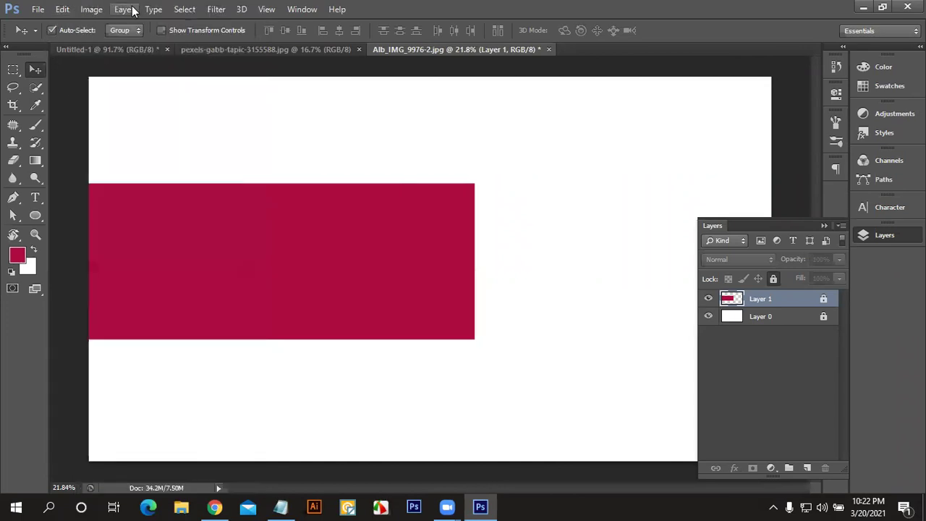
left_click(129, 11)
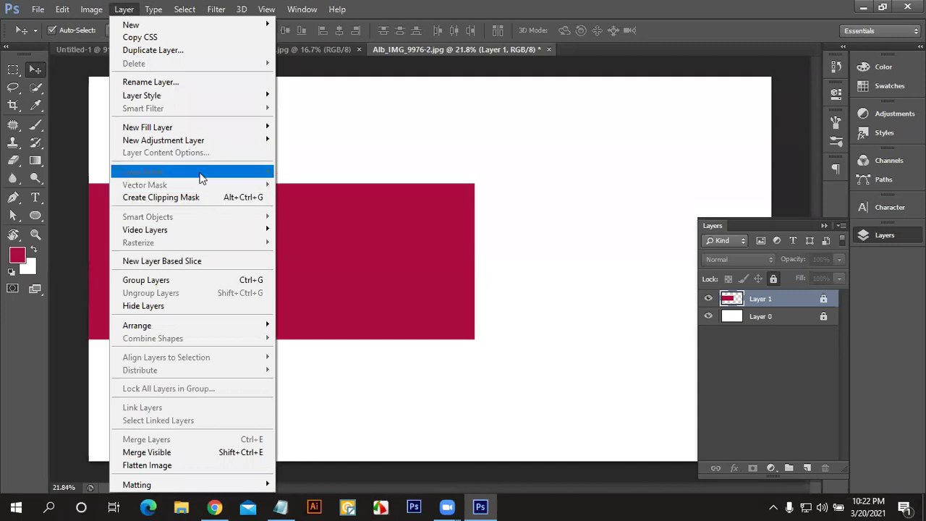
mouse_move(163, 140)
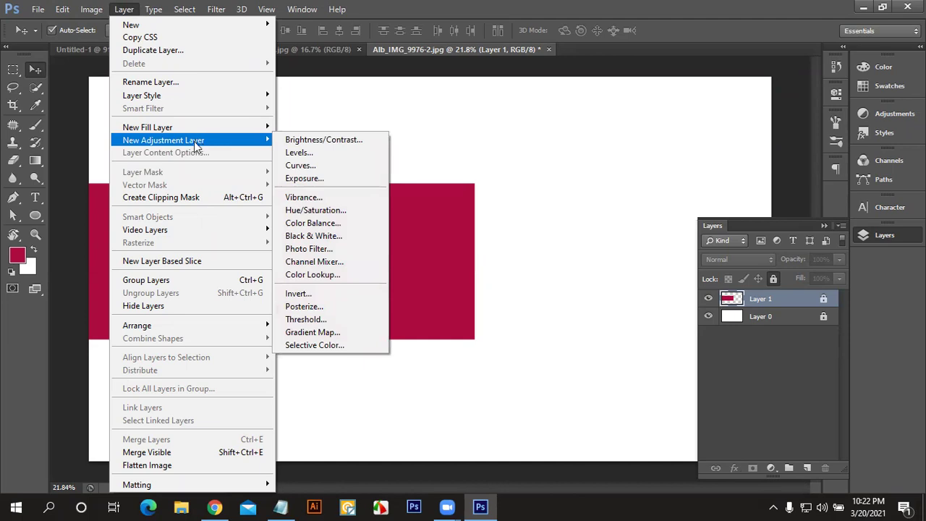
left_click(784, 298)
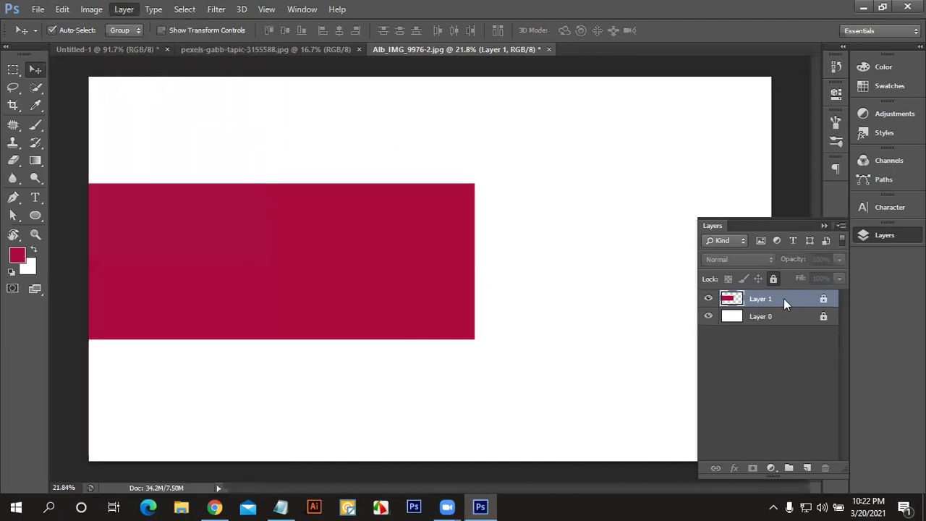
right_click(784, 298)
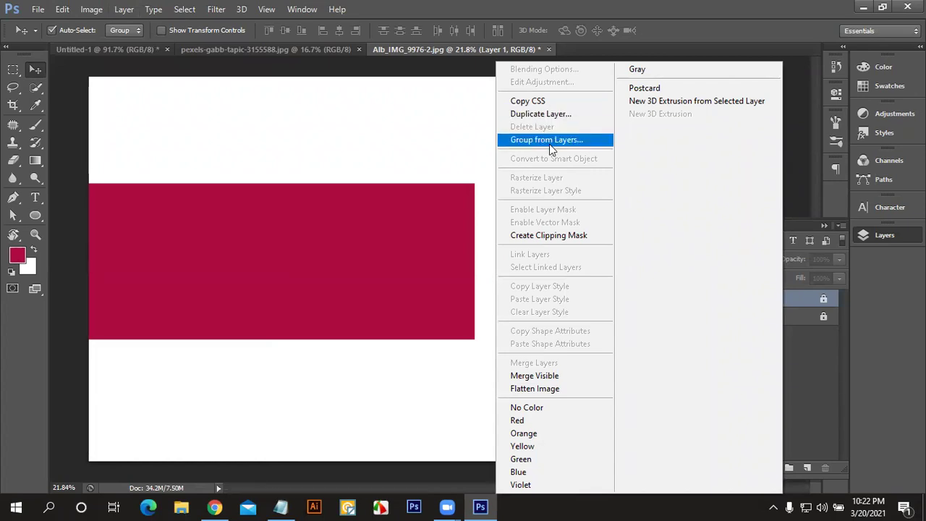
left_click(816, 293)
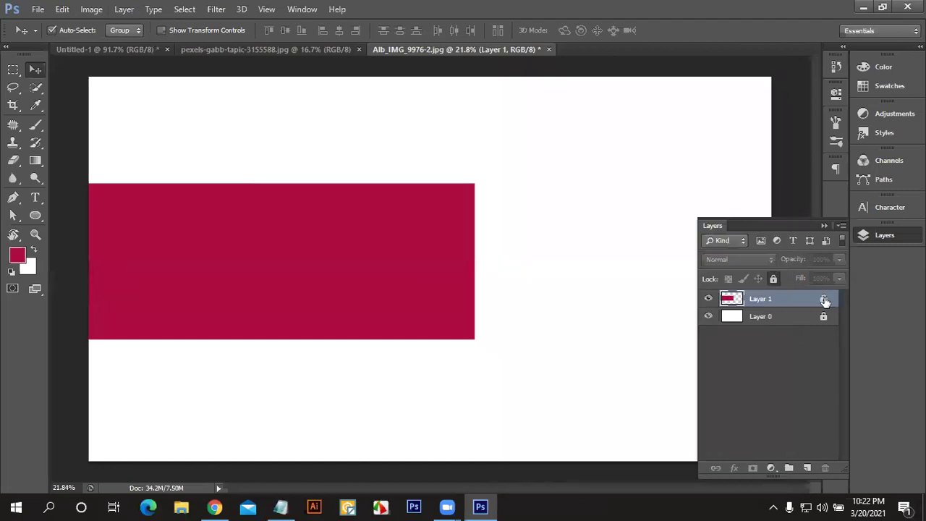
right_click(781, 299)
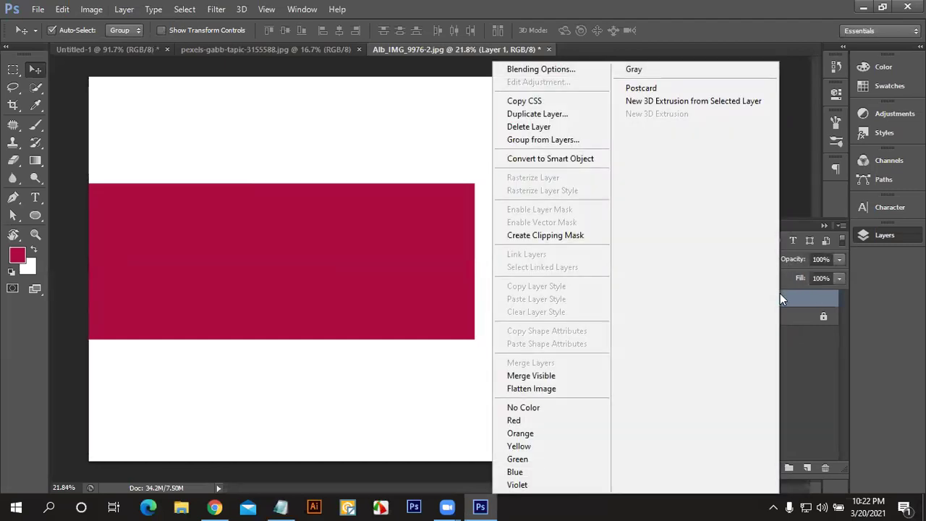
left_click(780, 294)
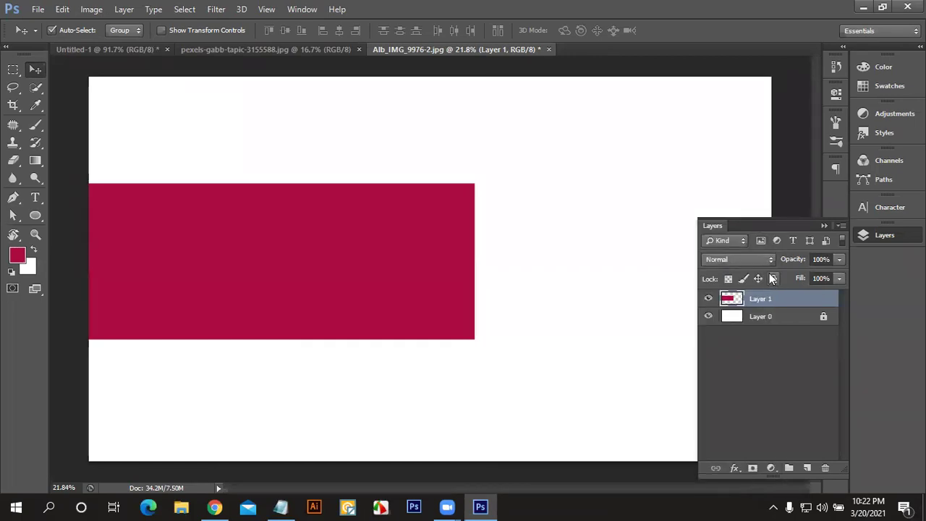
left_click(185, 10)
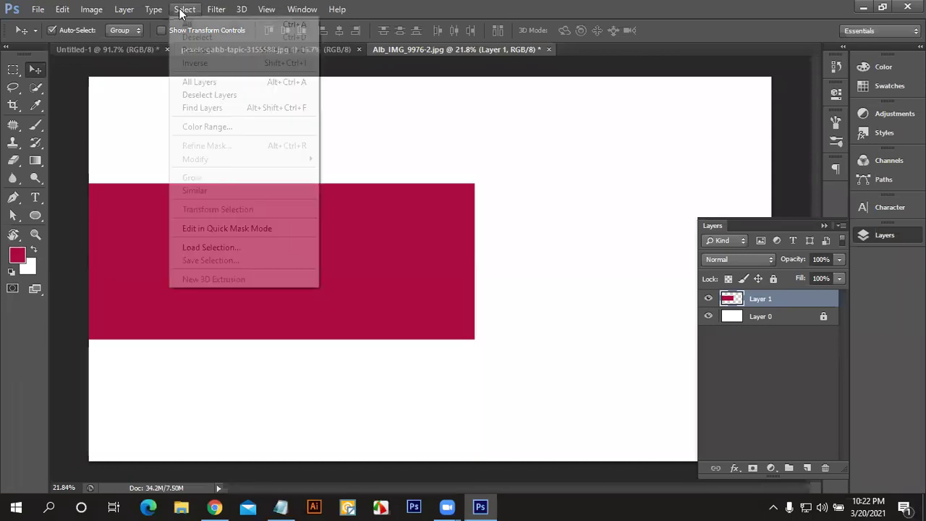
left_click(137, 21)
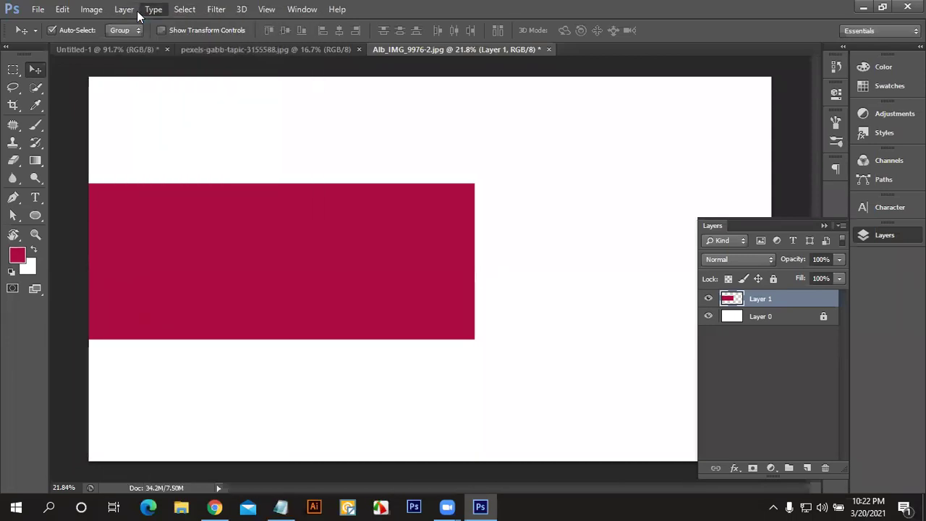
left_click(124, 9)
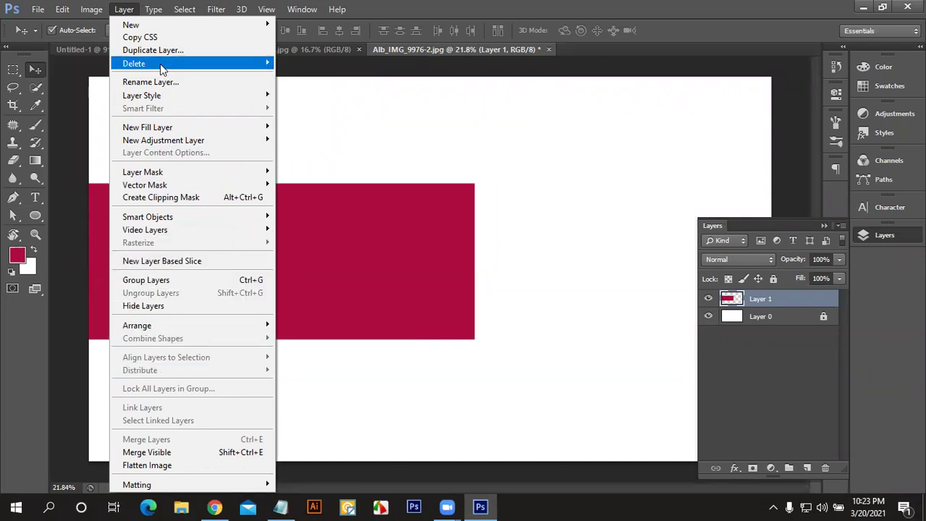
left_click(124, 10)
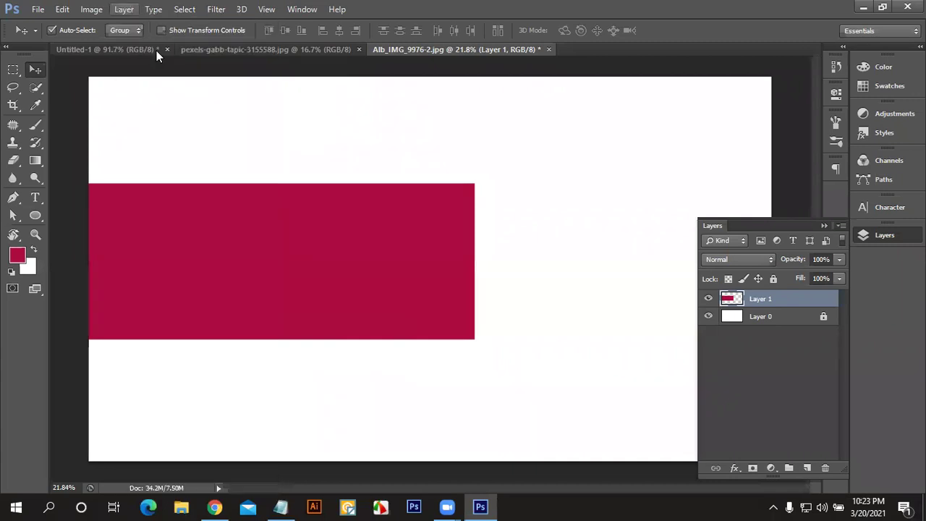
left_click(773, 279)
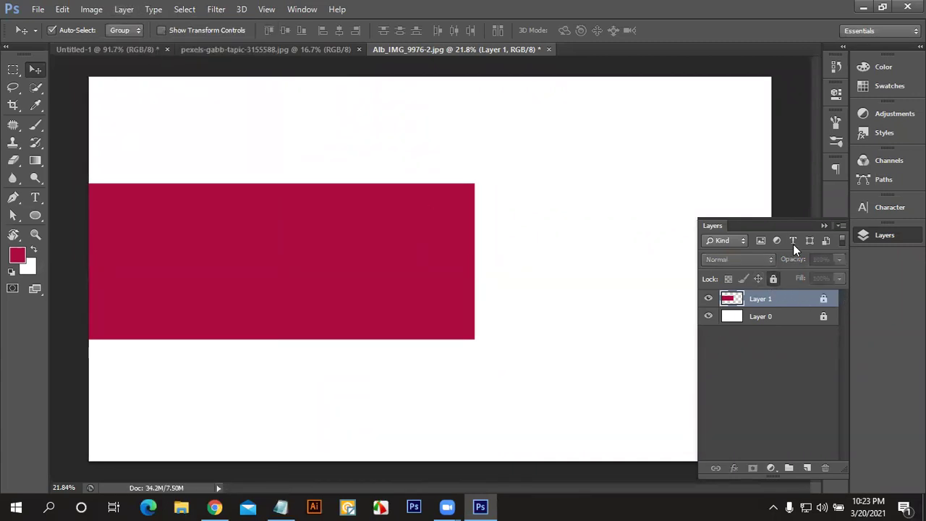
left_click(774, 280)
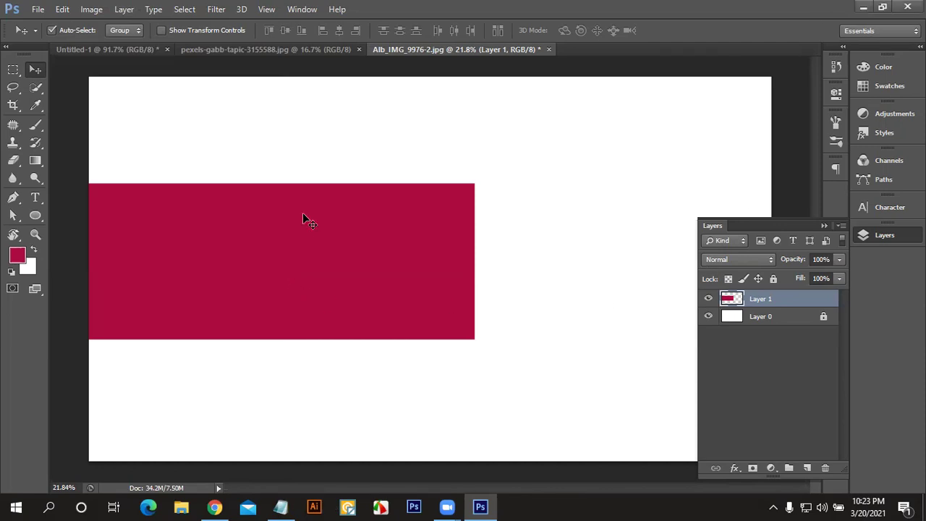
Step: Nudge the rectangle up near the top edge and Alt-drag a Layer 1 copy down-right
left_click_drag(303, 213, 326, 235)
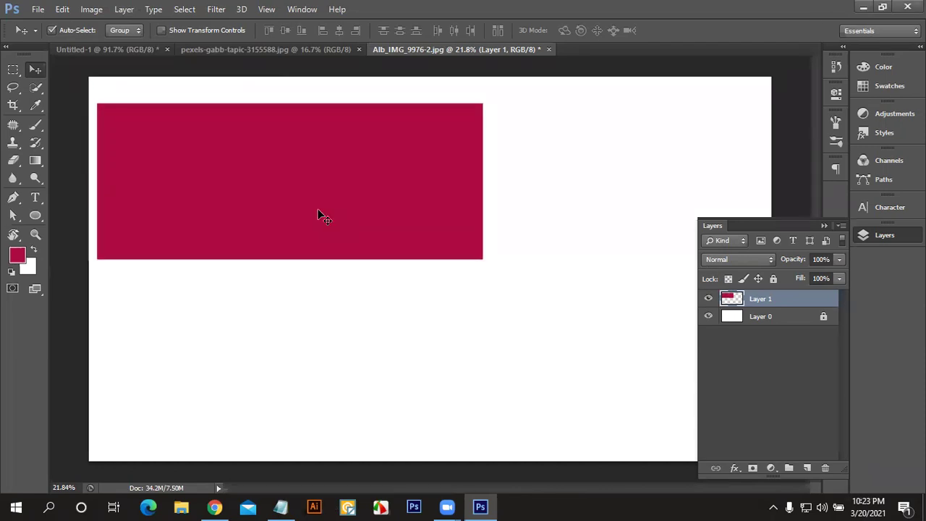
mouse_move(304, 202)
left_mouse_down()
mouse_move(285, 205)
mouse_move(296, 205)
left_mouse_up()
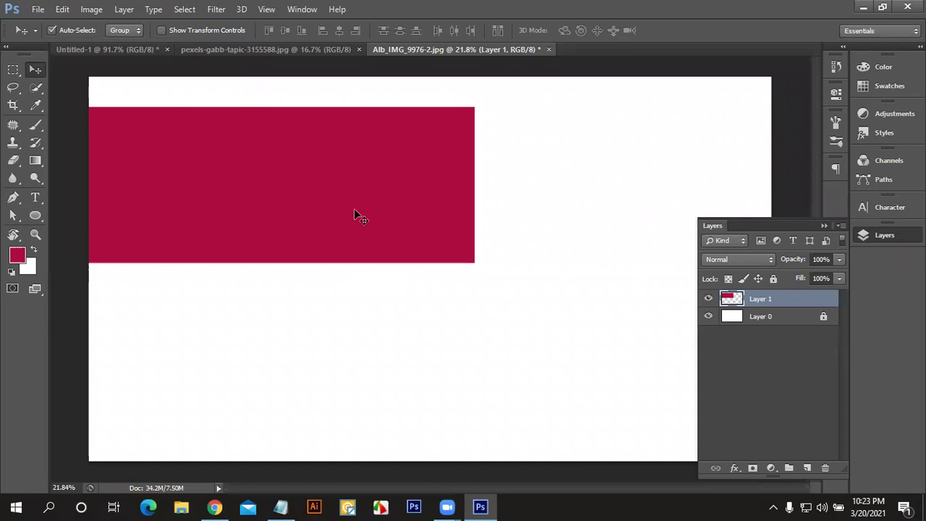
left_click_drag(341, 188, 338, 173)
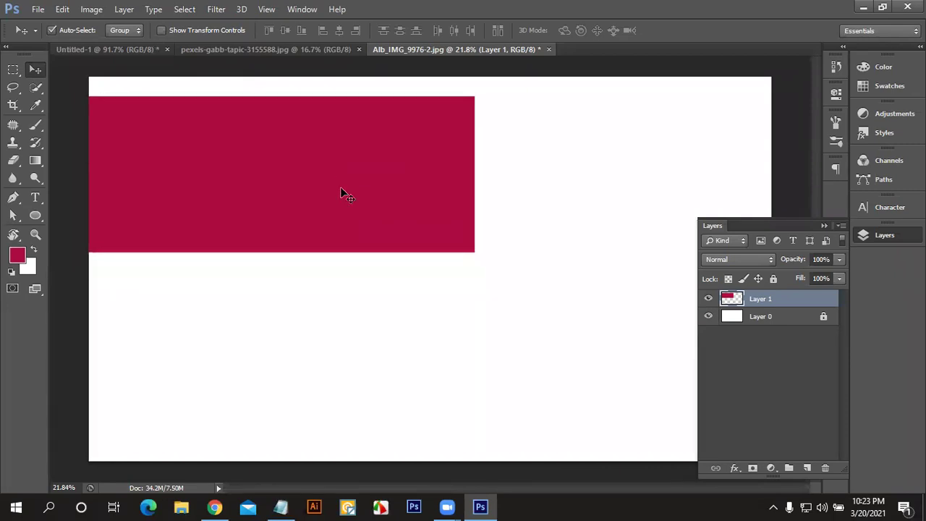
mouse_move(333, 156)
left_mouse_down()
mouse_move(496, 287)
mouse_move(511, 289)
left_mouse_up()
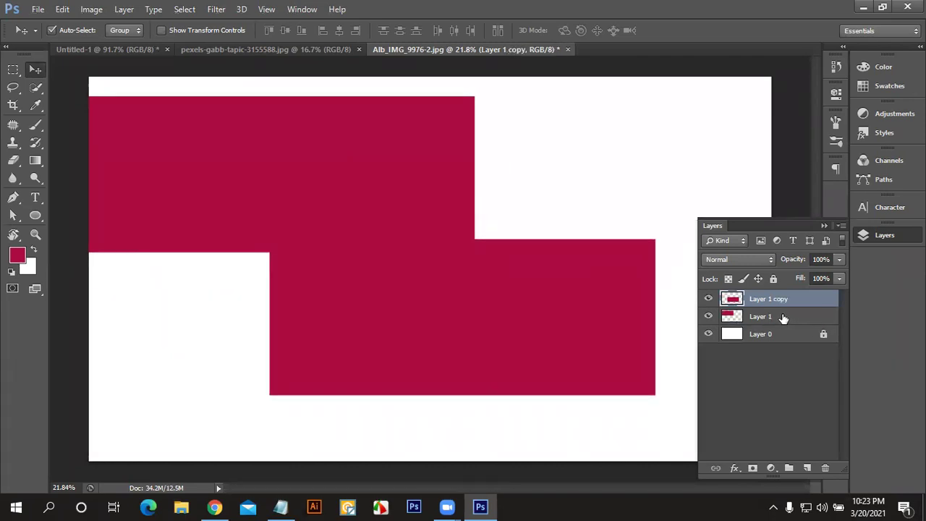
Step: Move the copy lower-left and Alt-drag another duplicate as Layer 1 copy 2
mouse_move(420, 371)
left_mouse_down()
mouse_move(243, 425)
mouse_move(327, 432)
mouse_move(319, 430)
left_mouse_up()
left_click_drag(321, 432, 320, 427)
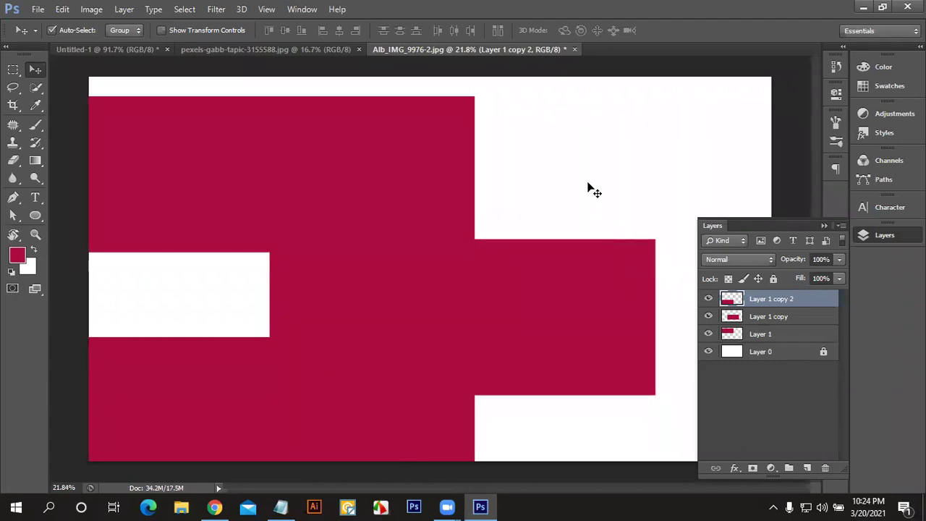
Step: Try merging all three rectangle layers into one, then undo the merge
left_click(765, 334, "ctrl")
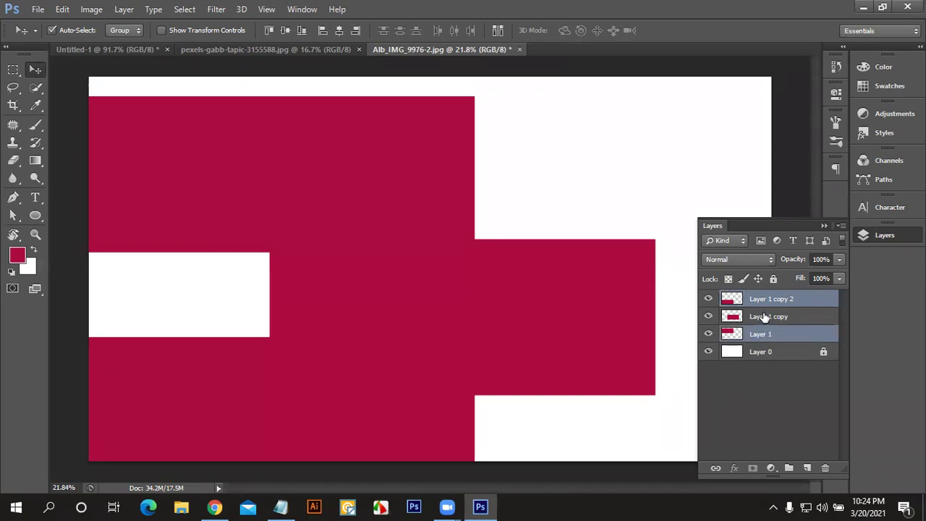
left_click(765, 317, "ctrl")
left_click(765, 333)
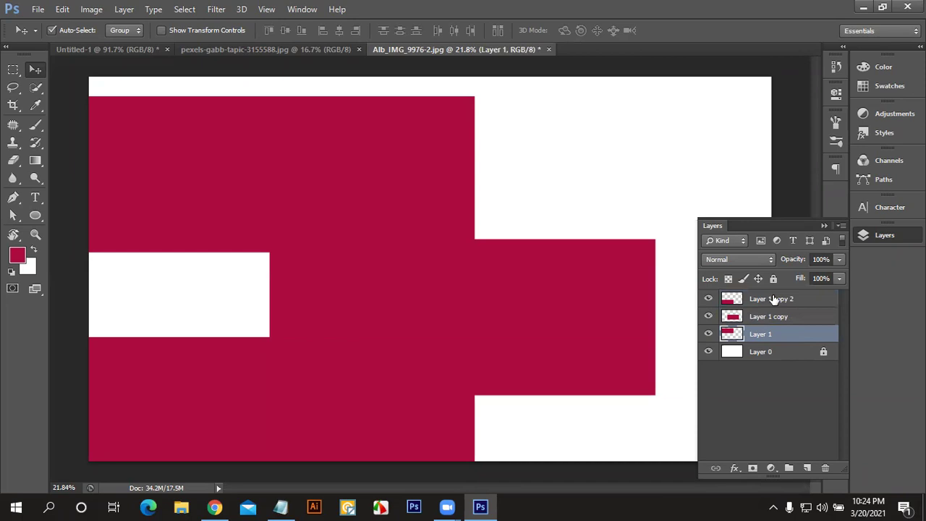
left_click(770, 299)
left_click(767, 336, "shift")
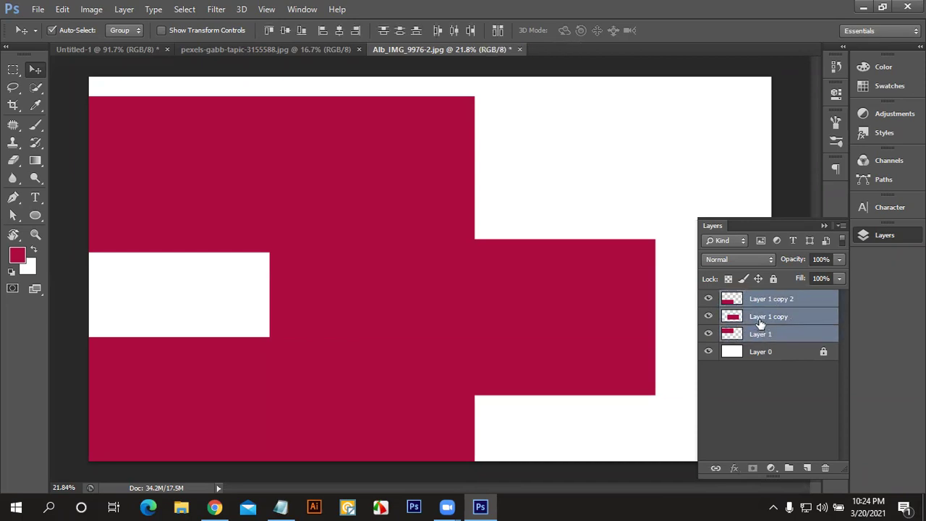
key("ctrl+e")
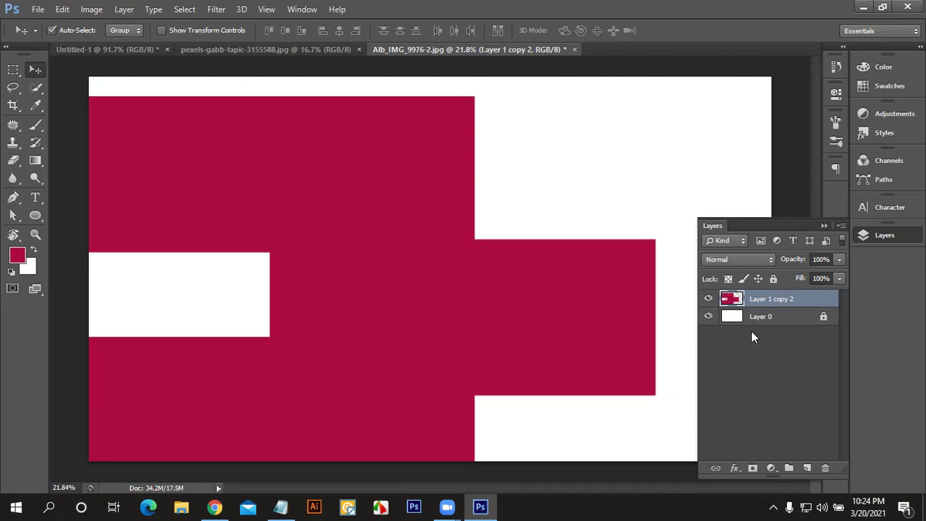
left_click(709, 299)
left_click(708, 299)
mouse_move(552, 316)
left_mouse_down()
mouse_move(574, 332)
mouse_move(552, 313)
left_mouse_up()
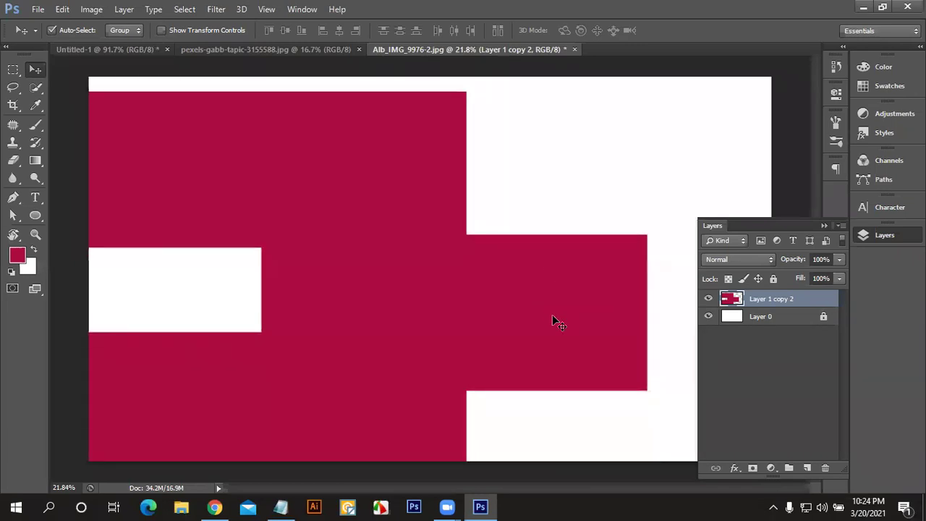
key("shift+Right")
key("shift+Right")
key("shift+Right")
key("shift+Down")
key("shift+Down")
key("shift+Down")
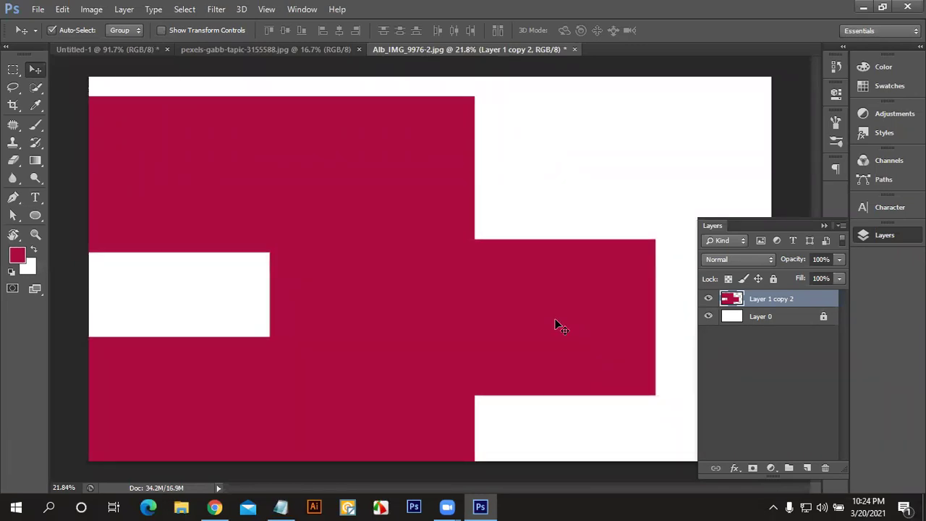
key("ctrl+z")
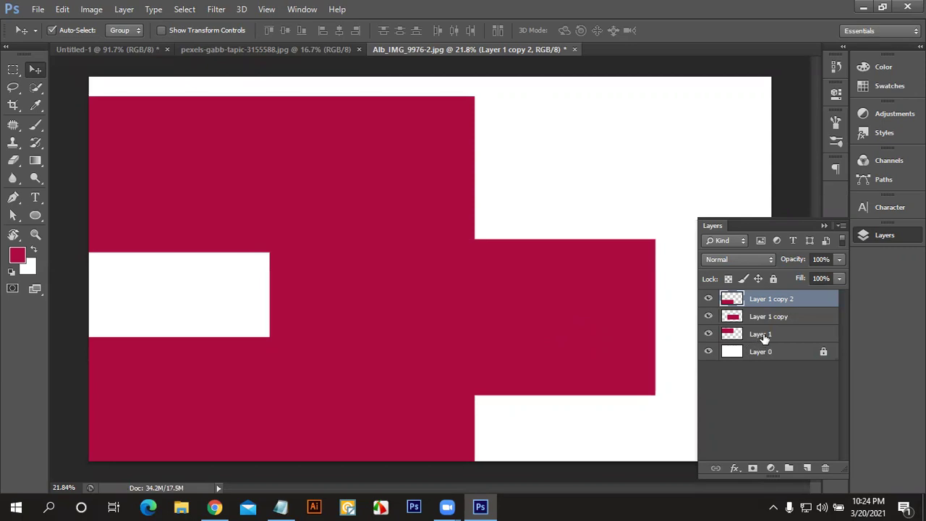
Step: Merge Layer 1 copy with Layer 1 copy 2 and move the merged shape lower
left_click(764, 337, "shift")
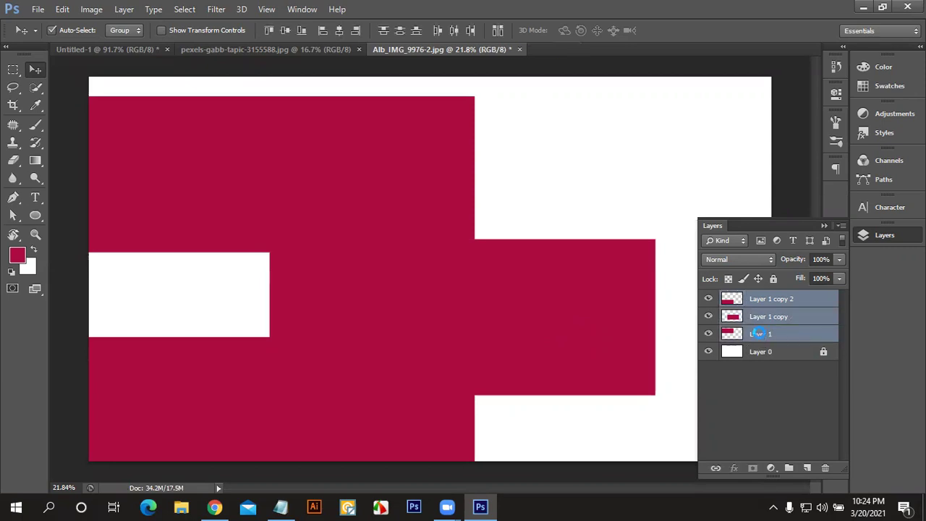
key("ctrl+e")
left_click_drag(482, 310, 517, 316)
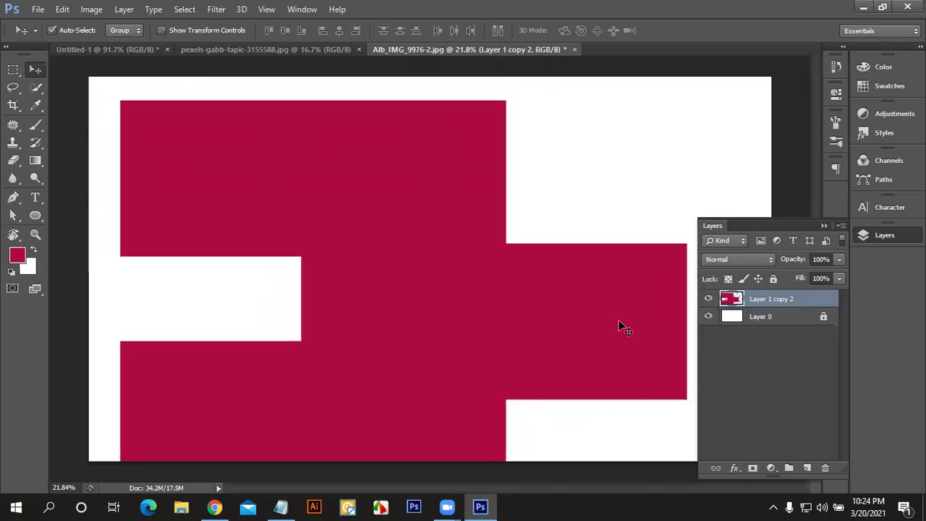
key("ctrl+z")
key("ctrl+alt+z")
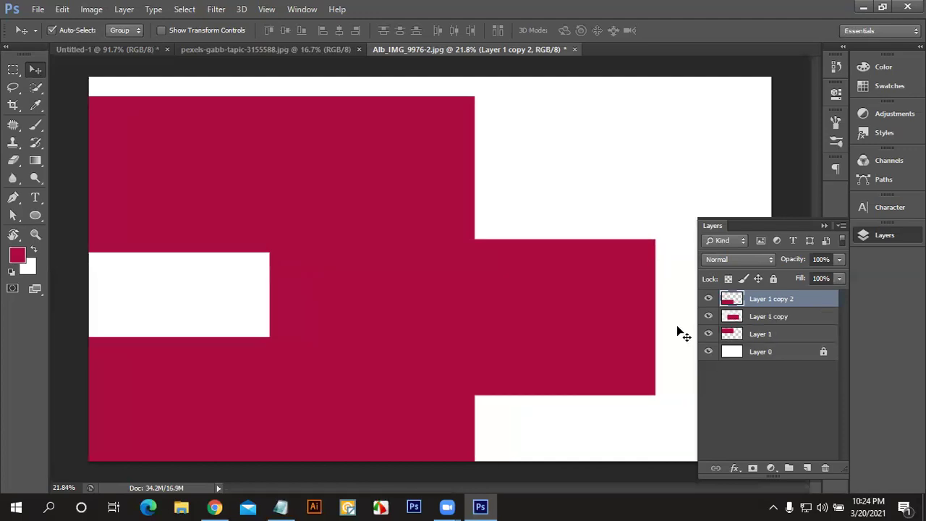
left_click(748, 324, "shift")
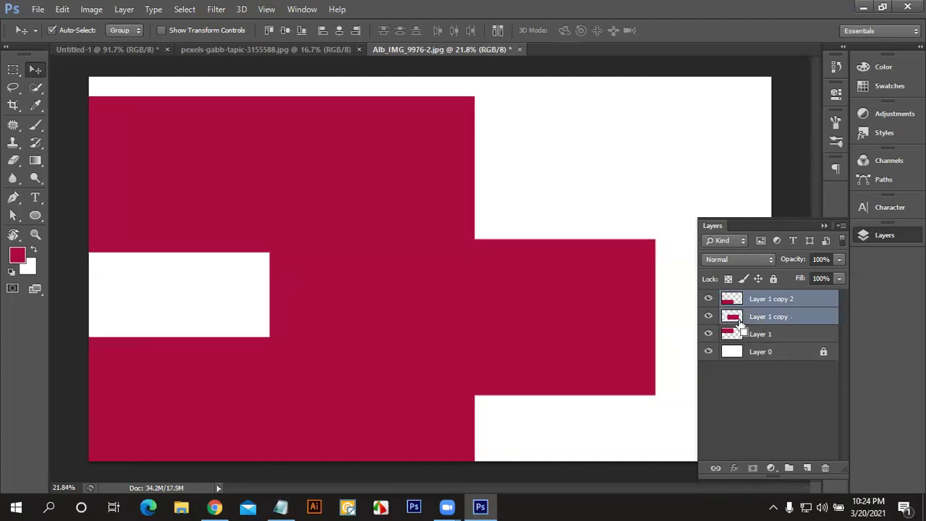
key("ctrl+e")
left_click_drag(454, 294, 511, 362)
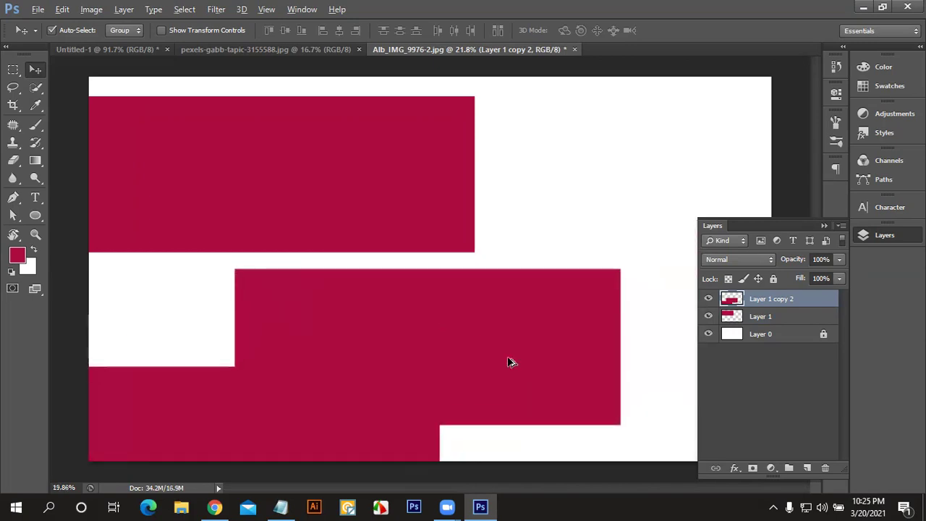
Step: Drag the Layer 1 and Layer 1 copy 2 rectangles into new positions
scroll(528, 358, "down", 3)
scroll(438, 304, "up", 2)
scroll(438, 292, "up", 1)
mouse_move(418, 207)
left_mouse_down()
mouse_move(418, 230)
mouse_move(408, 230)
left_mouse_up()
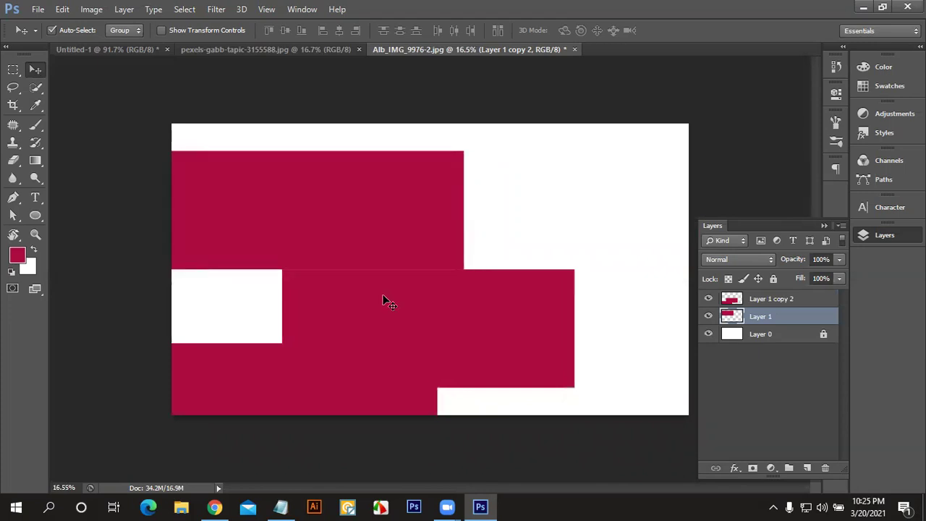
left_click_drag(387, 304, 382, 287)
left_click_drag(476, 317, 519, 316)
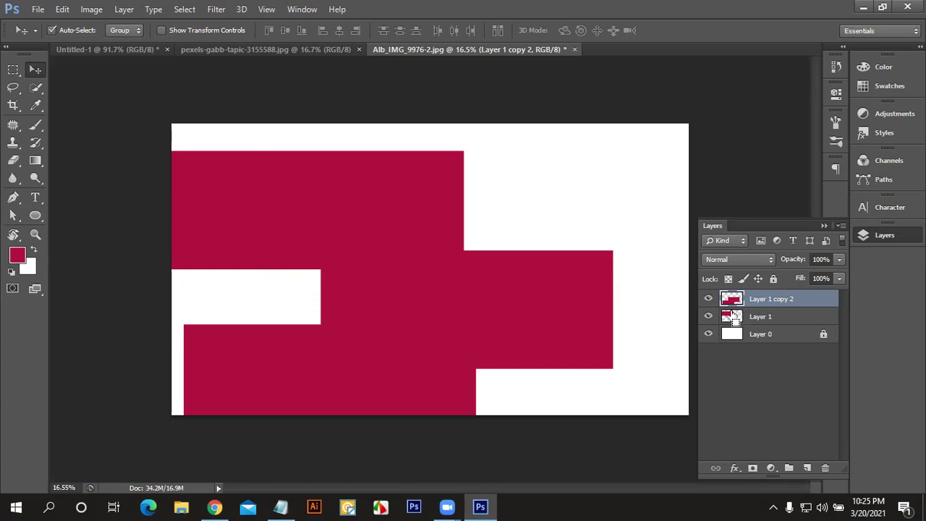
Step: Step back twice in history and select the other red layers too
key("ctrl+alt+z")
key("ctrl+alt+z")
key("ctrl+alt+z")
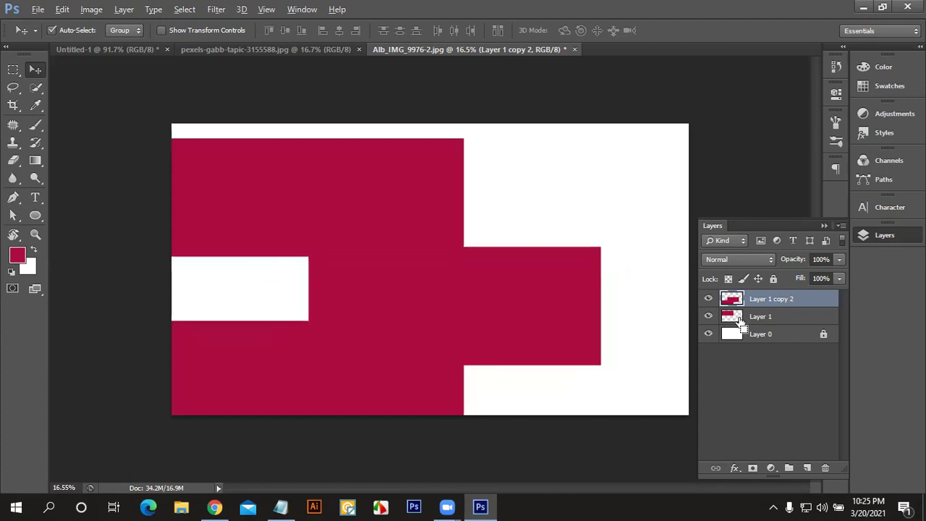
key("ctrl+alt+z")
left_click(762, 335, "shift")
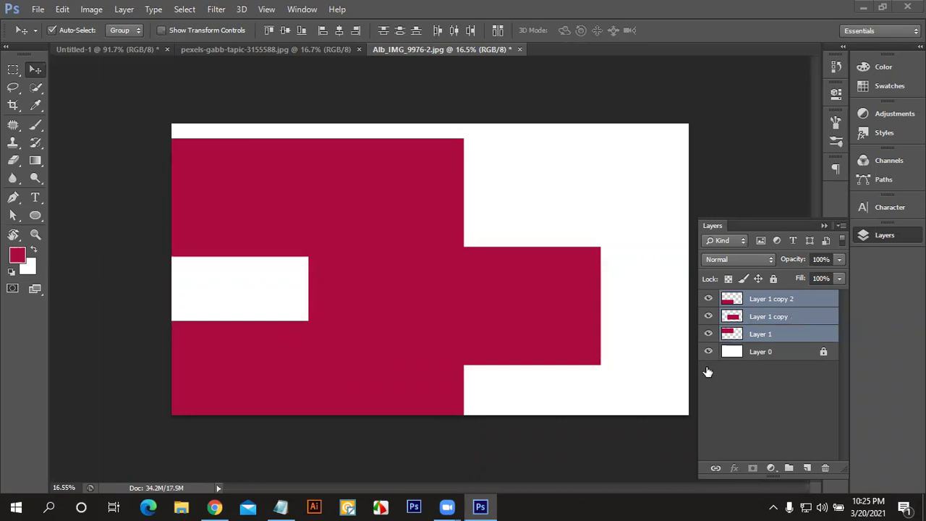
Step: Try hiding layers and moving the red shape left, then undo those moves
left_click(760, 302)
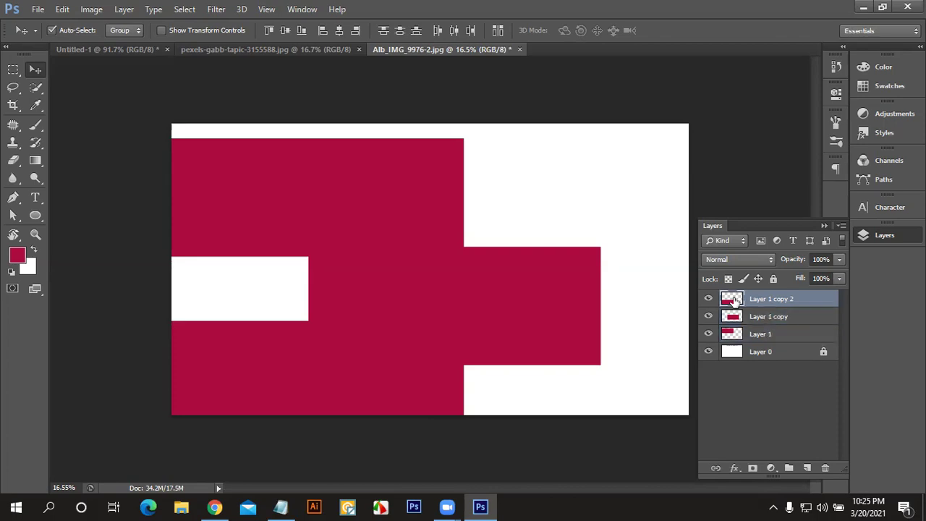
left_click(786, 340, "shift")
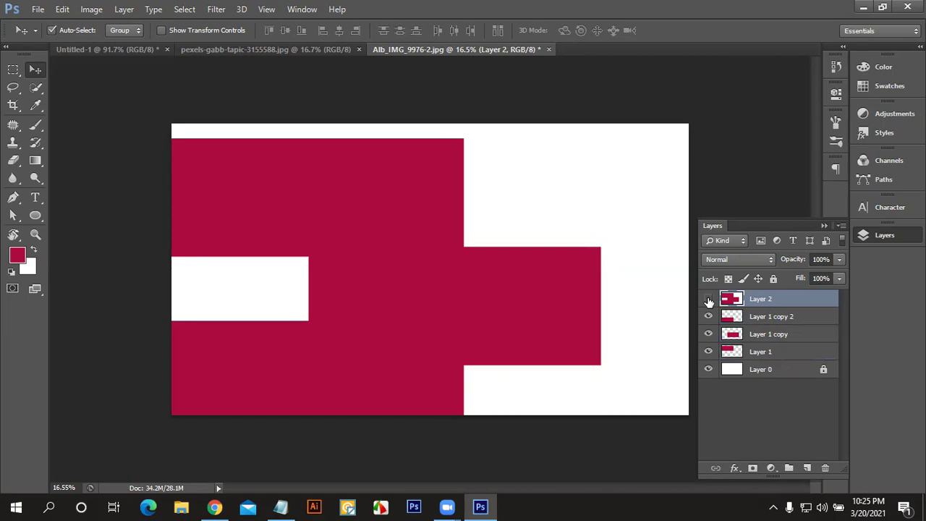
left_click_drag(708, 369, 708, 318)
left_click(709, 352)
left_click(708, 369)
left_click(708, 334)
left_click_drag(525, 310, 403, 310)
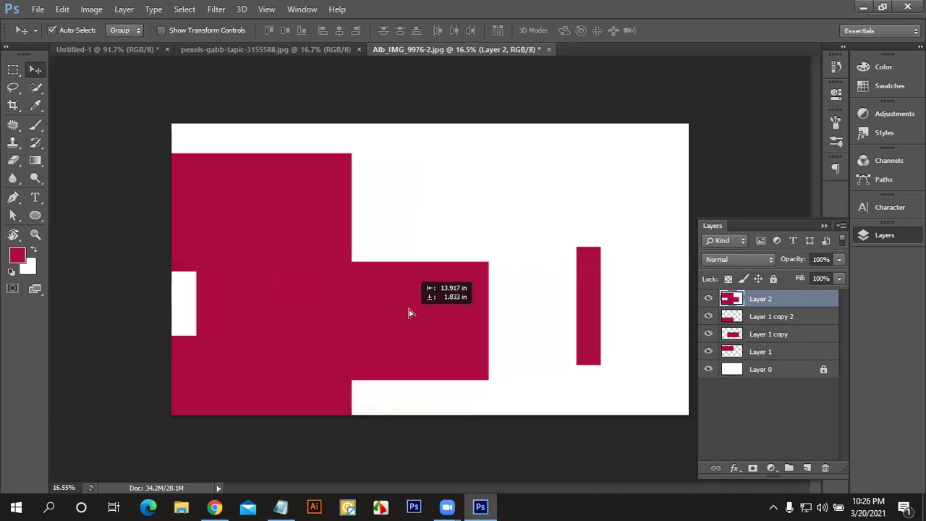
left_click(709, 369)
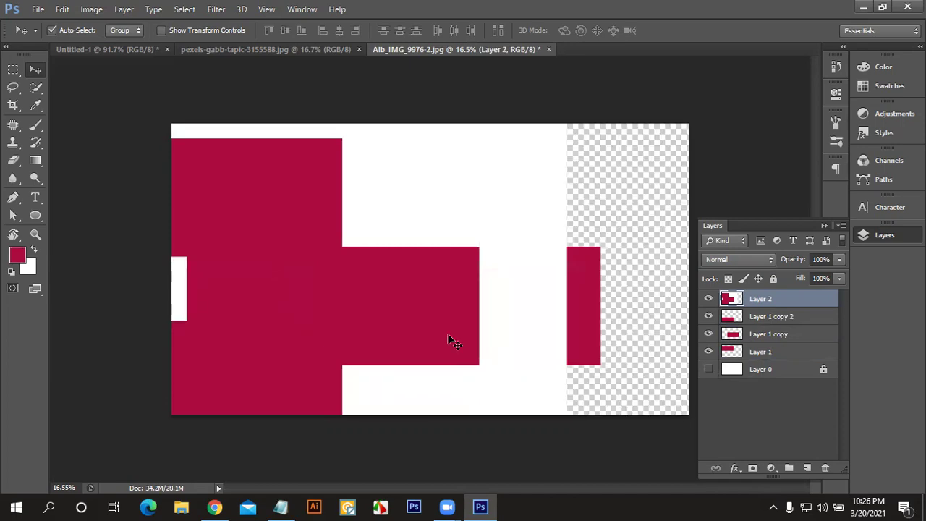
left_click_drag(449, 337, 348, 327)
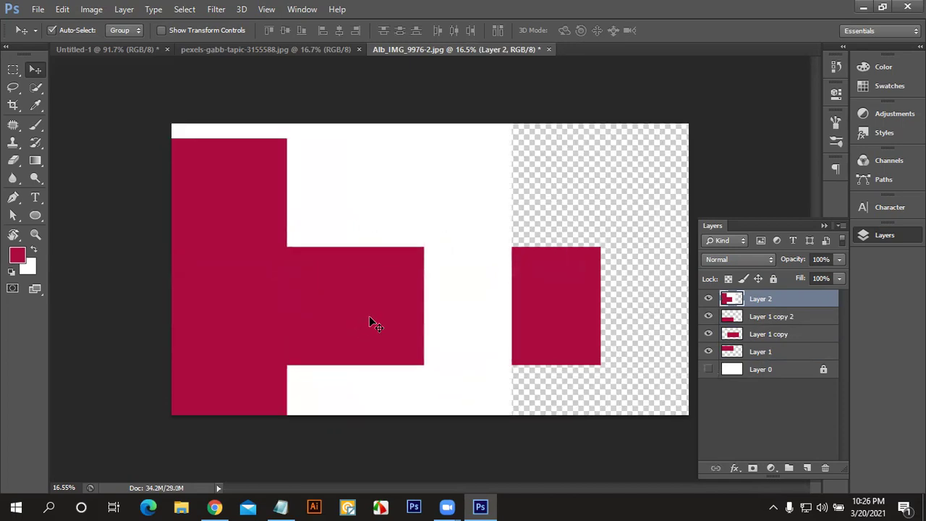
key("ctrl+alt+z")
key("ctrl+alt+z")
key("ctrl+alt+z")
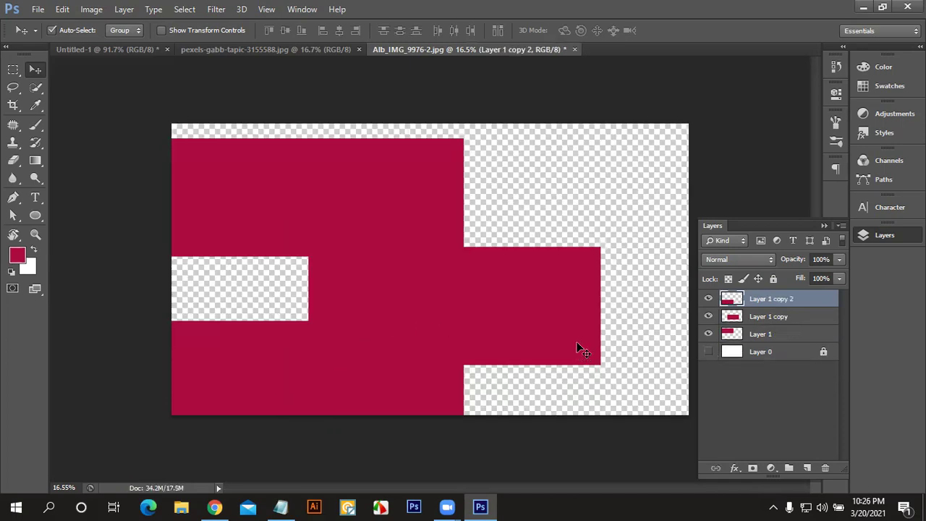
key("ctrl+alt+z")
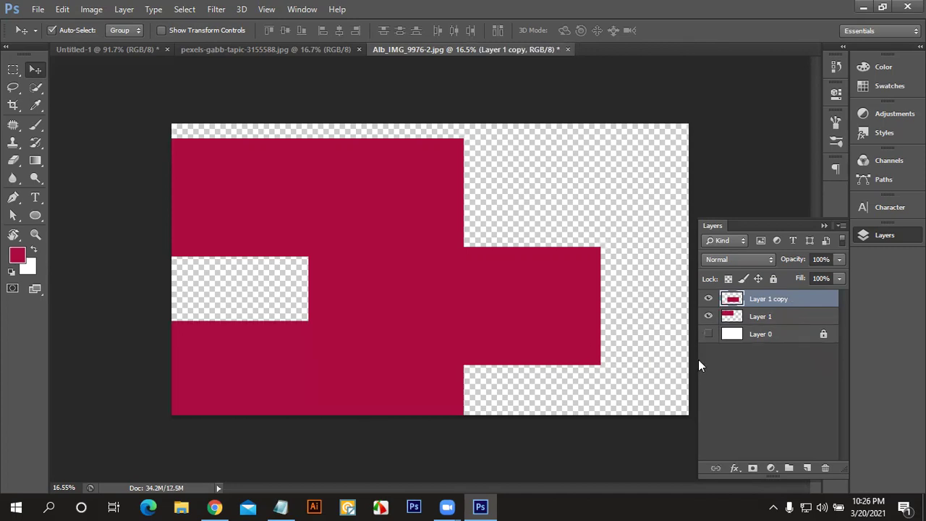
key("ctrl+shift+z")
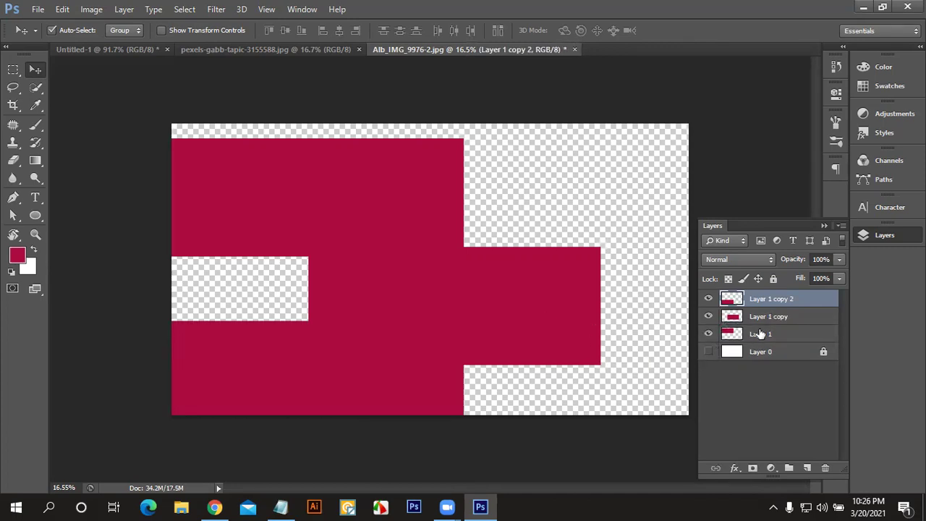
Step: Hide Layer 0, stamp the visible red layers into Layer 2, and reposition it
left_click(769, 337, "shift")
left_click(709, 351)
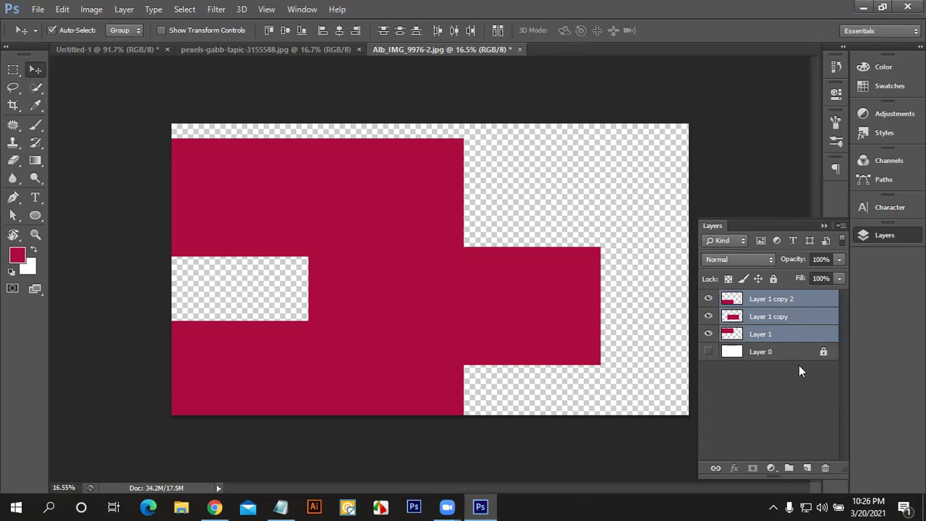
key("ctrl+shift+alt+e")
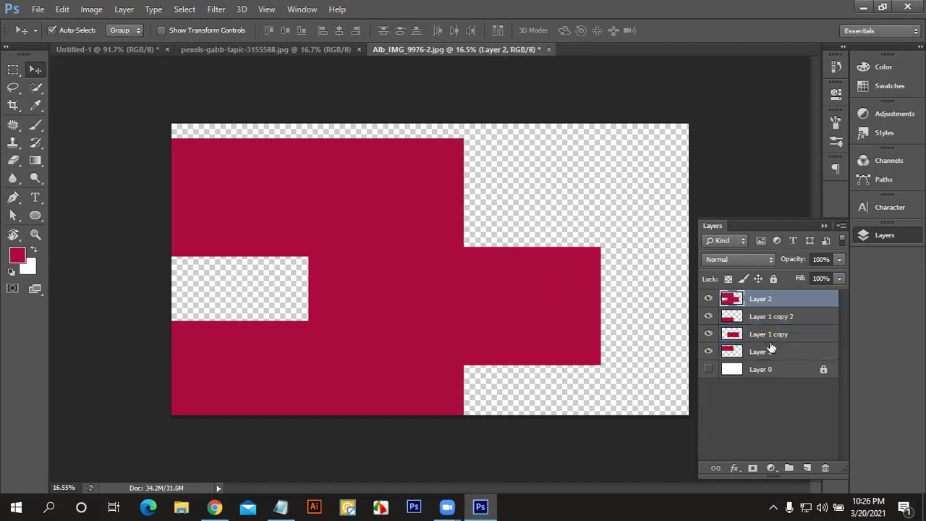
left_click(709, 369)
mouse_move(393, 329)
left_mouse_down()
mouse_move(340, 253)
mouse_move(731, 308)
left_mouse_up()
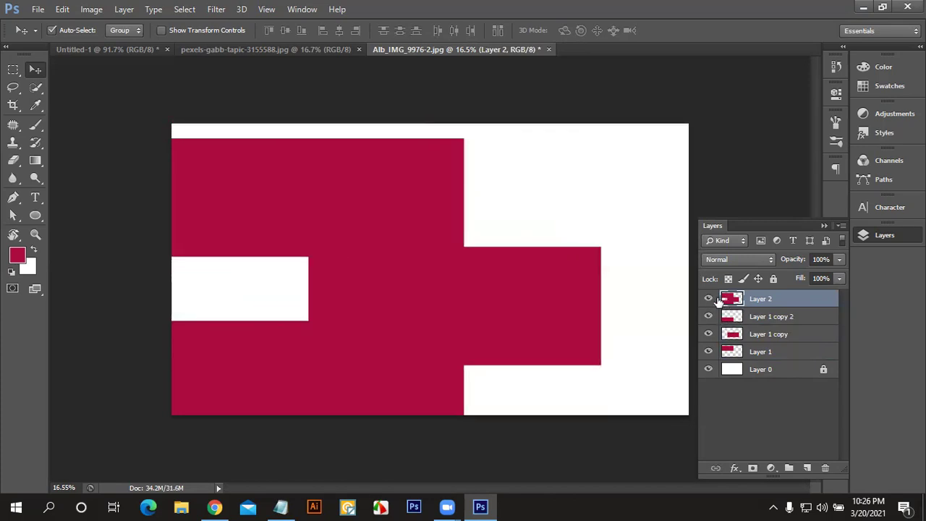
Step: Hide the original red layers, show Layer 2, and move it right and down
left_click(709, 298)
left_click(483, 247)
left_click_drag(483, 247, 539, 256)
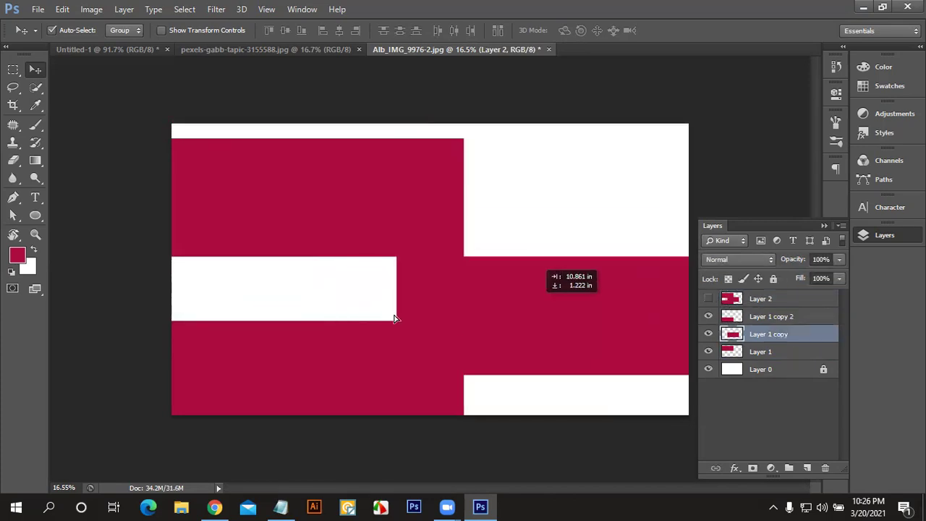
left_click_drag(343, 240, 397, 242)
left_click(735, 345)
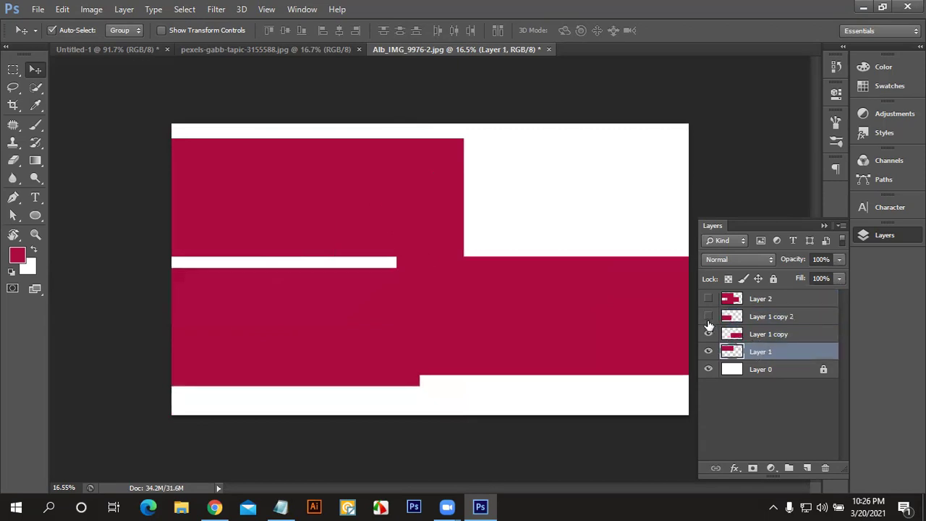
left_click(709, 333)
left_click(709, 352)
left_click(709, 316)
left_click(709, 299)
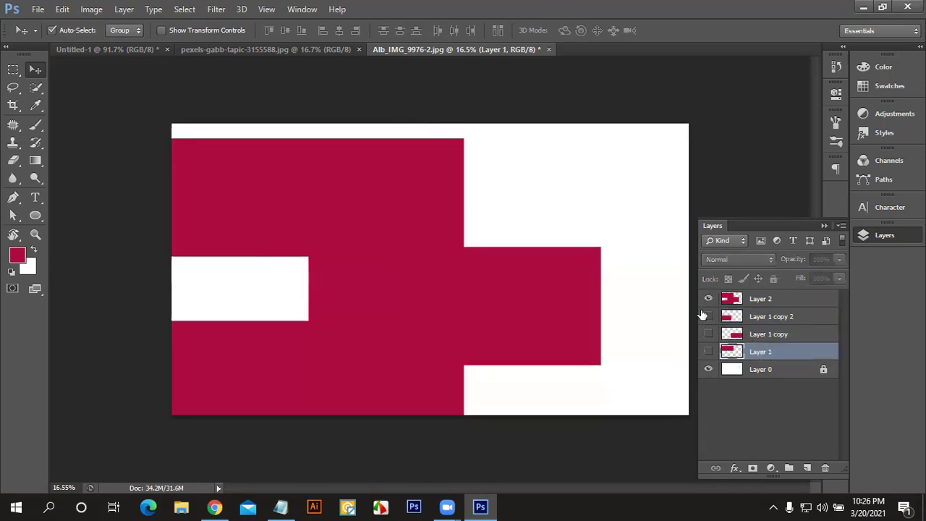
mouse_move(477, 306)
left_mouse_down()
mouse_move(464, 278)
mouse_move(471, 251)
left_mouse_up()
Step: Add a new Layer 3 and fill it with black
left_click(782, 330)
left_click(807, 467)
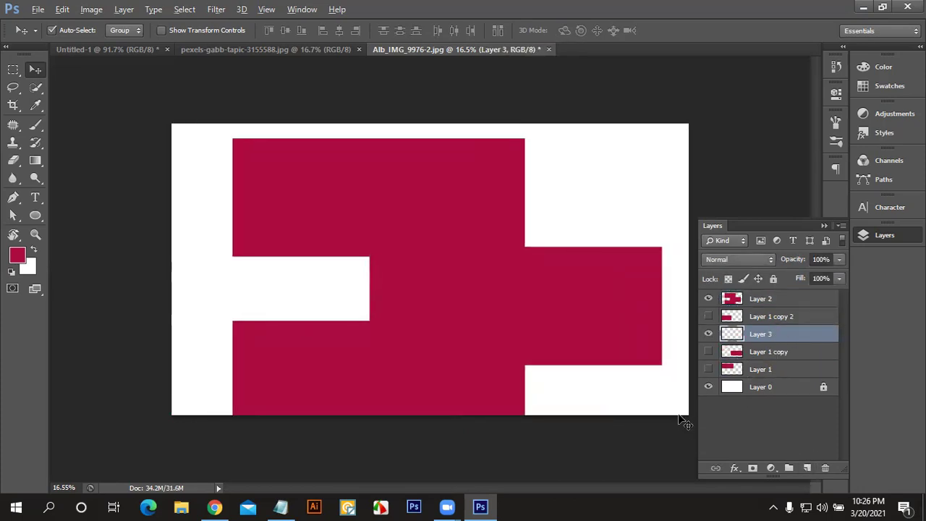
left_click(11, 273)
key("alt+BackSpace")
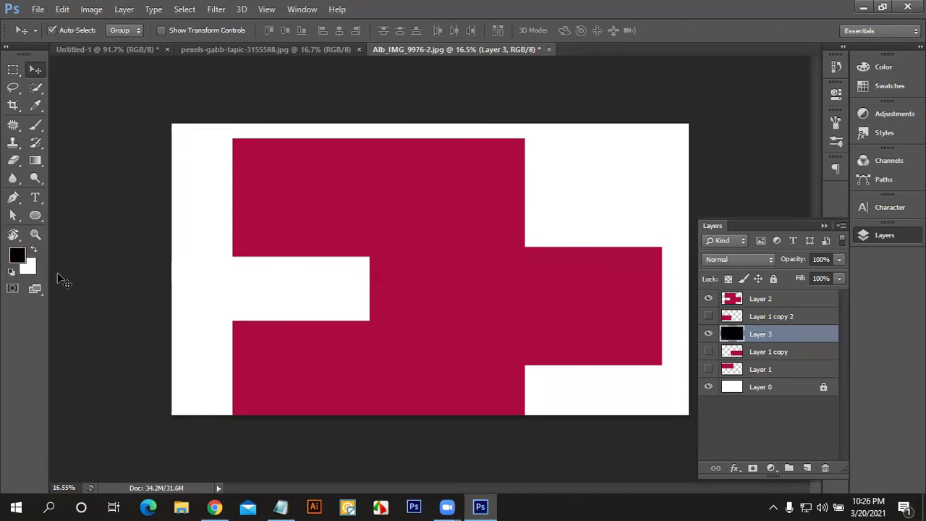
Step: Move the red shape left over the black, then close Alb_IMG_9976-2.jpg without saving
mouse_move(459, 300)
left_mouse_down()
mouse_move(429, 315)
mouse_move(452, 288)
left_mouse_up()
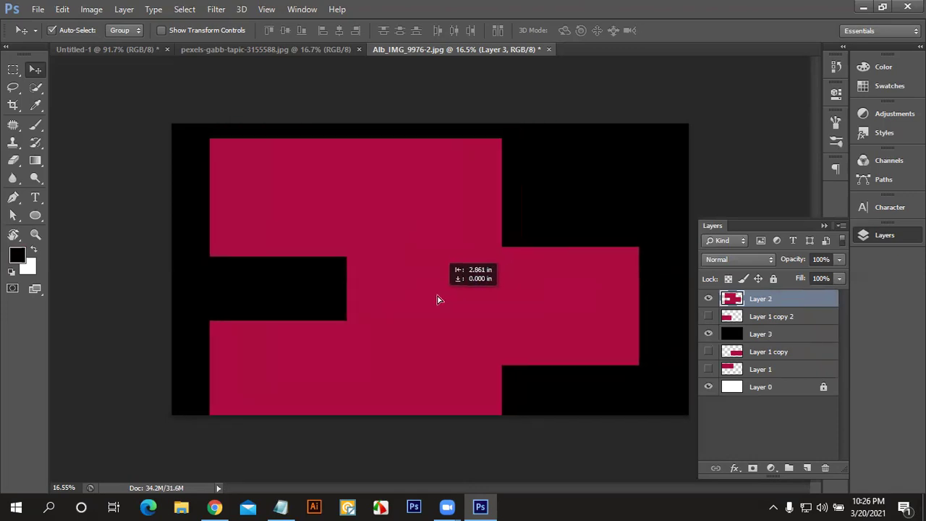
left_click_drag(452, 287, 418, 302)
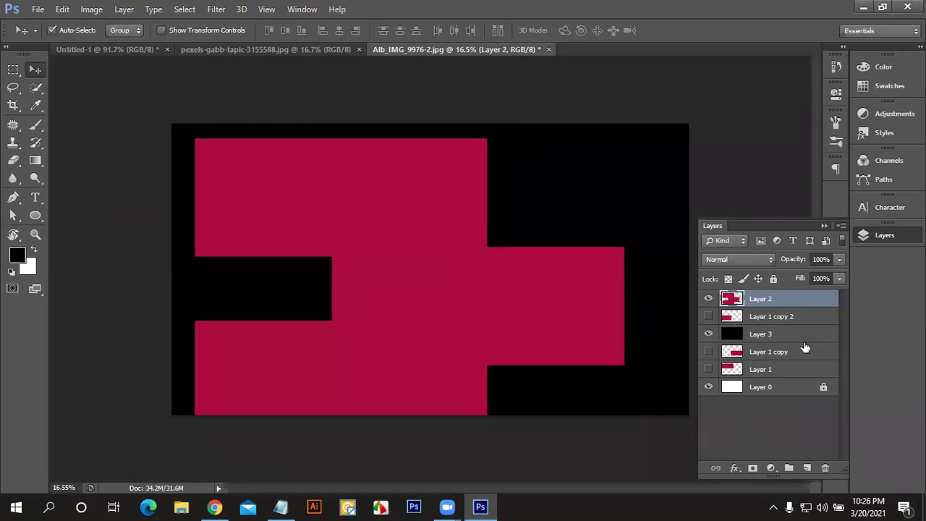
left_click(548, 50)
left_click(422, 147)
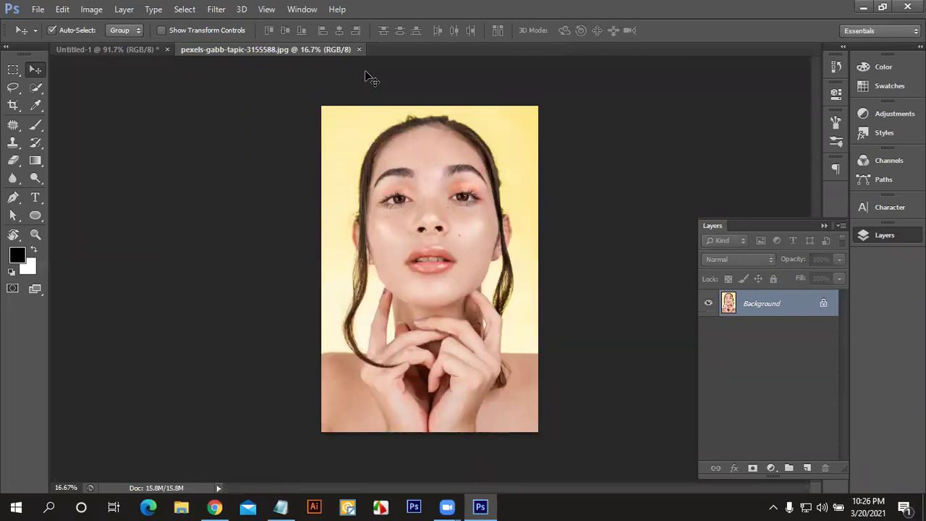
Step: Switch to Untitled-1 and add several new empty layers
left_click(139, 44)
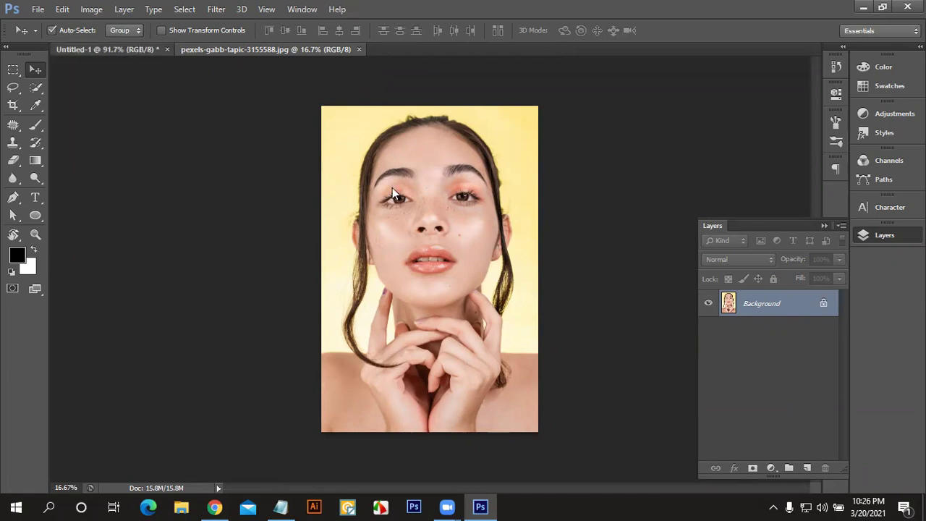
left_click(807, 467)
left_click(808, 467)
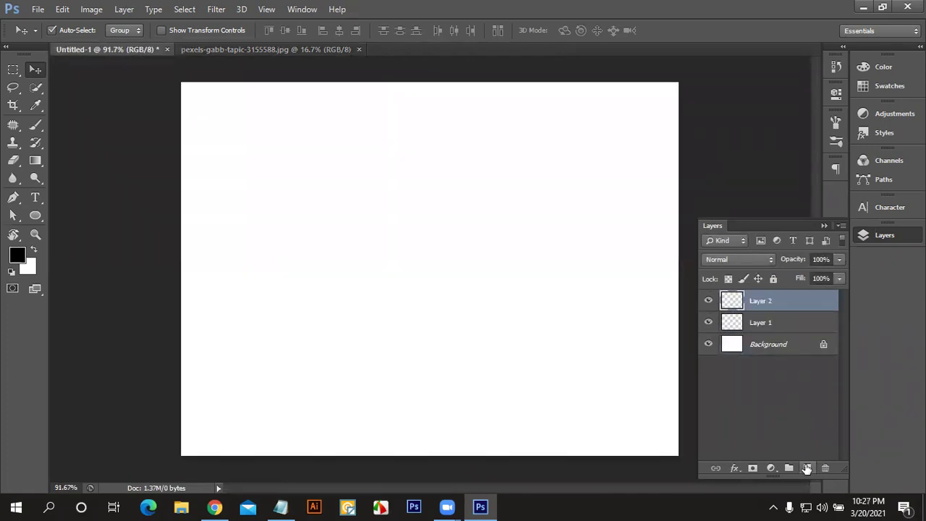
left_click(807, 467)
left_click(807, 467)
left_click(807, 467)
left_click(806, 467)
left_click(799, 459)
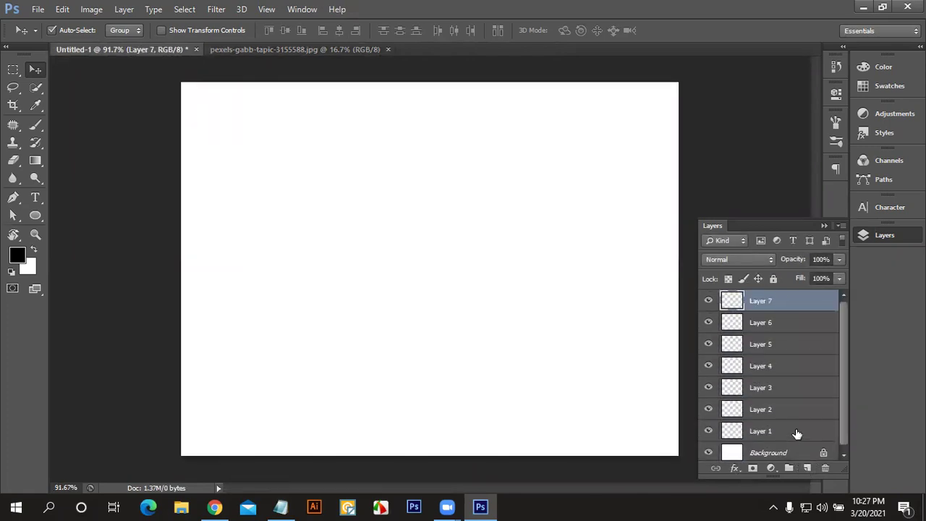
Step: Delete Layers 3, 2 and 1, confirming each, leaving only Background
key("Delete")
key("Delete")
key("Delete")
key("Delete")
left_click(825, 468)
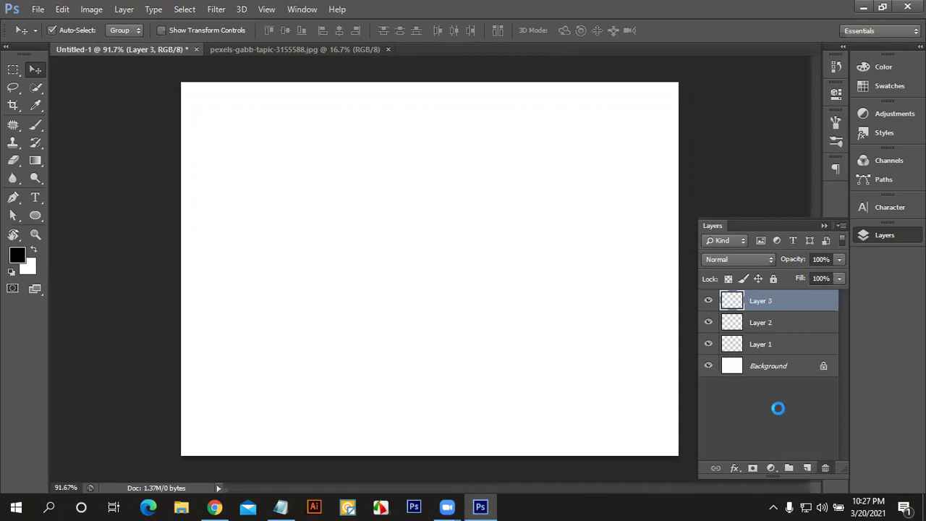
left_click(349, 146)
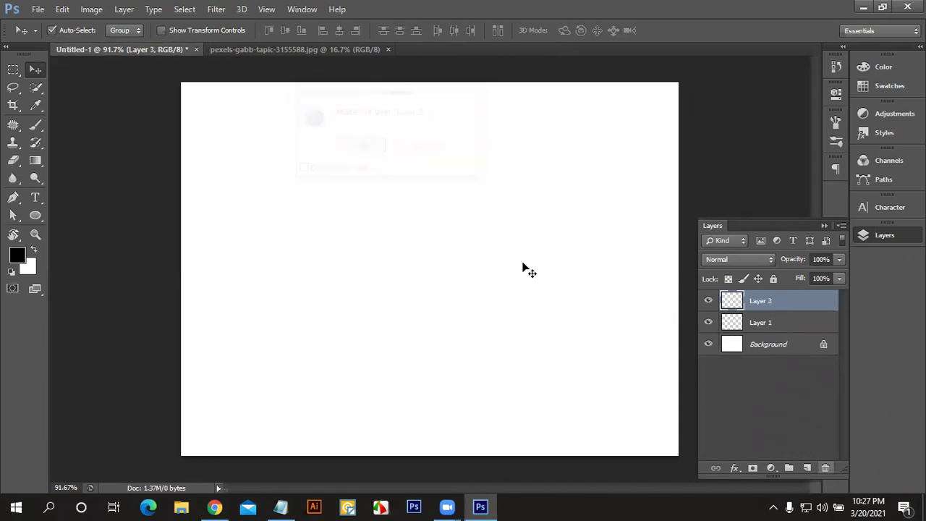
left_click(823, 469)
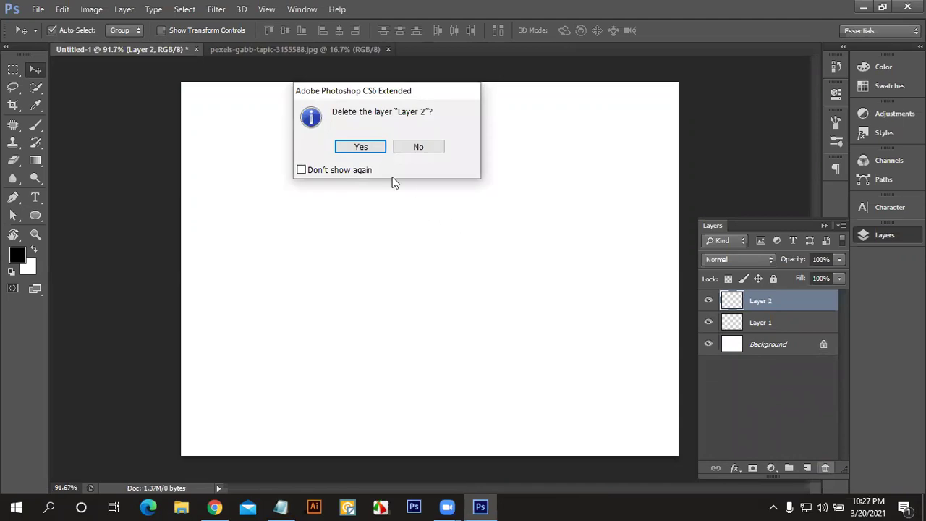
left_click(353, 146)
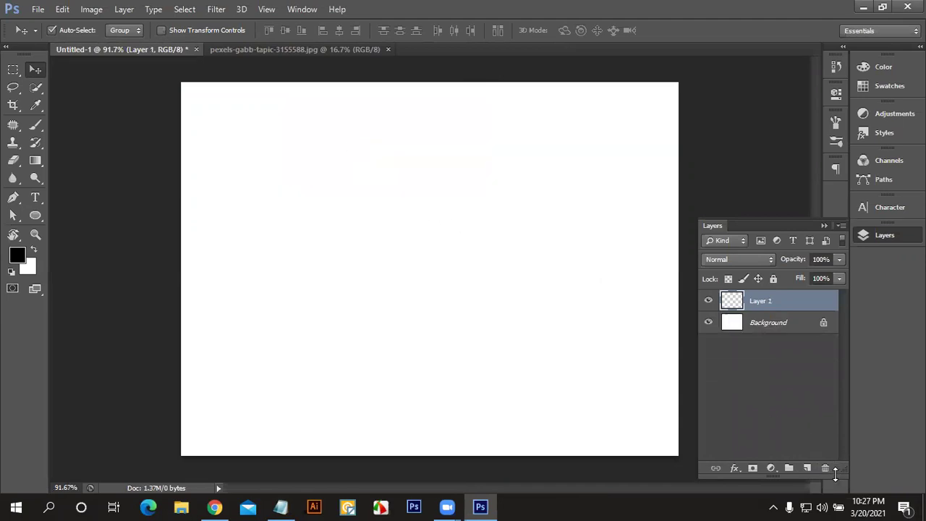
left_click(825, 468)
left_click(359, 146)
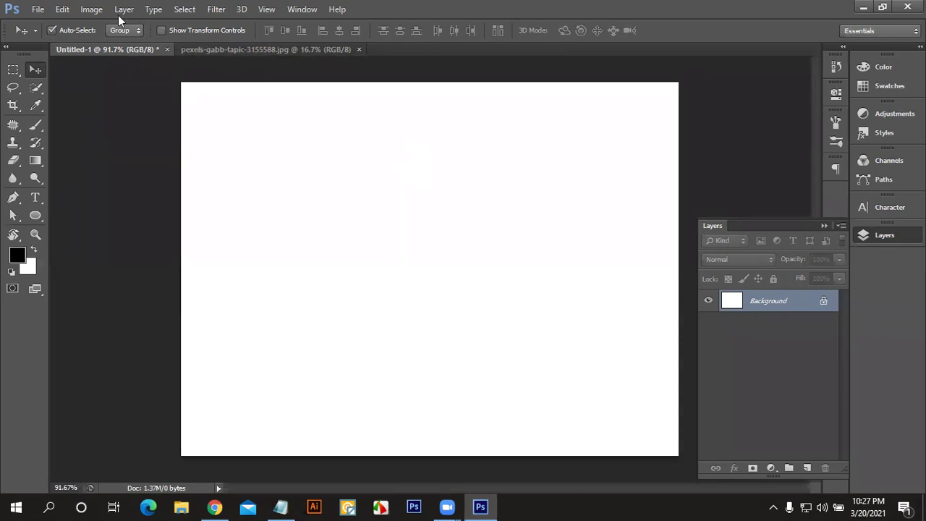
Step: Zoom into the pexels portrait's face and pick the Spot Healing Brush at size 35
left_click(302, 42)
left_click(303, 45)
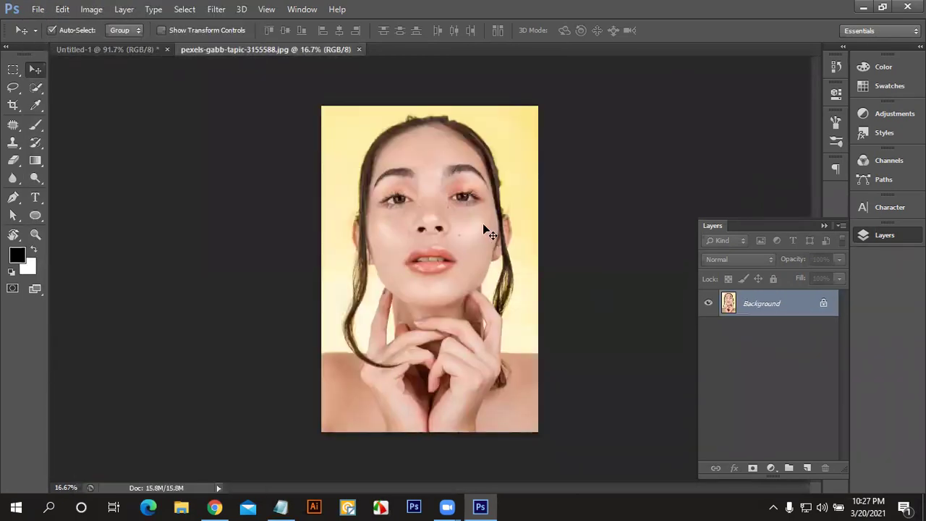
scroll(484, 226, "up", 1)
scroll(480, 210, "up", 1)
scroll(480, 210, "up", 1)
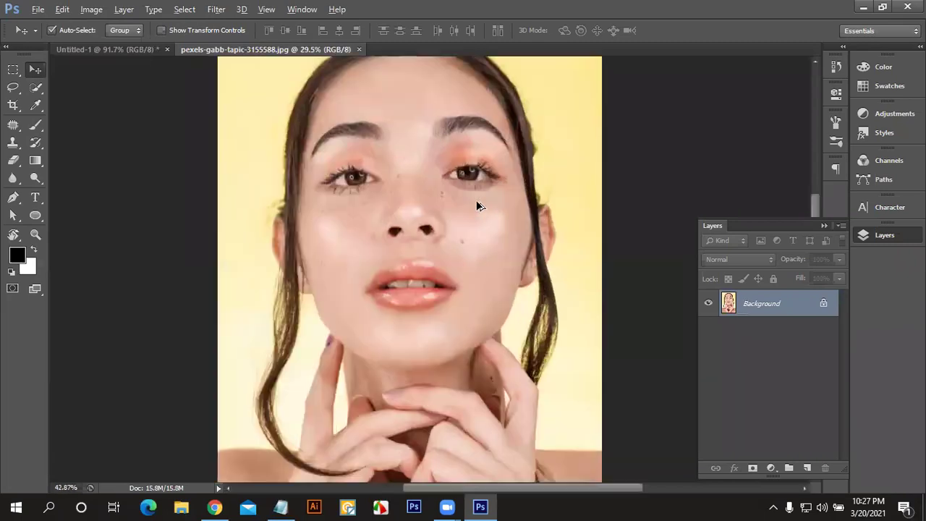
scroll(474, 221, "up", 2)
left_click_drag(507, 314, 502, 419)
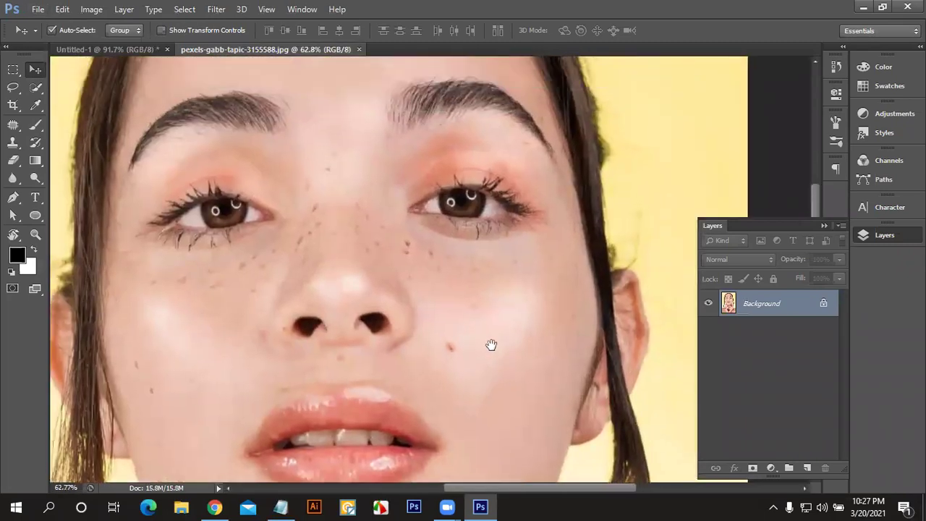
left_click(13, 124)
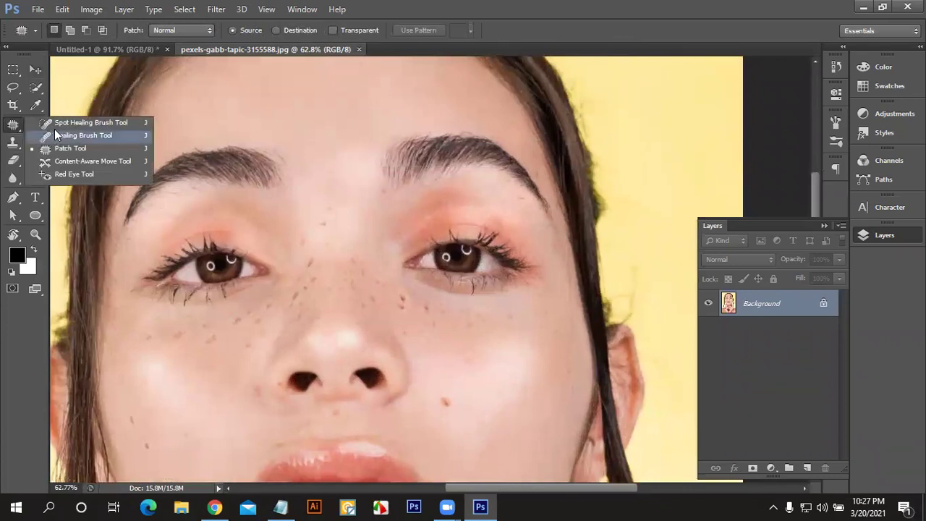
left_click(72, 123)
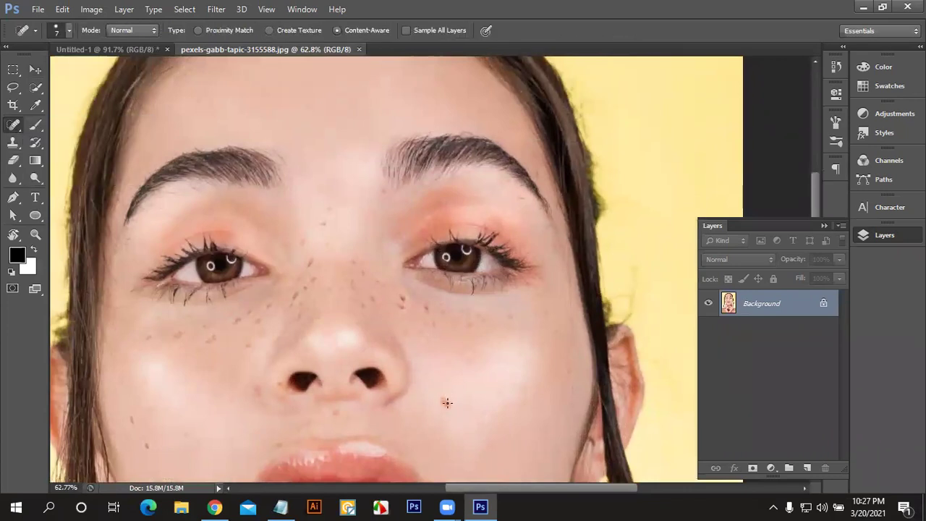
key("bracketright")
key("bracketright")
key("bracketright")
Step: Heal the freckles on the right cheek, under the right eye and on the nose
mouse_move(418, 330)
left_mouse_down()
mouse_move(389, 289)
mouse_move(443, 327)
left_mouse_up()
left_click_drag(416, 297, 463, 327)
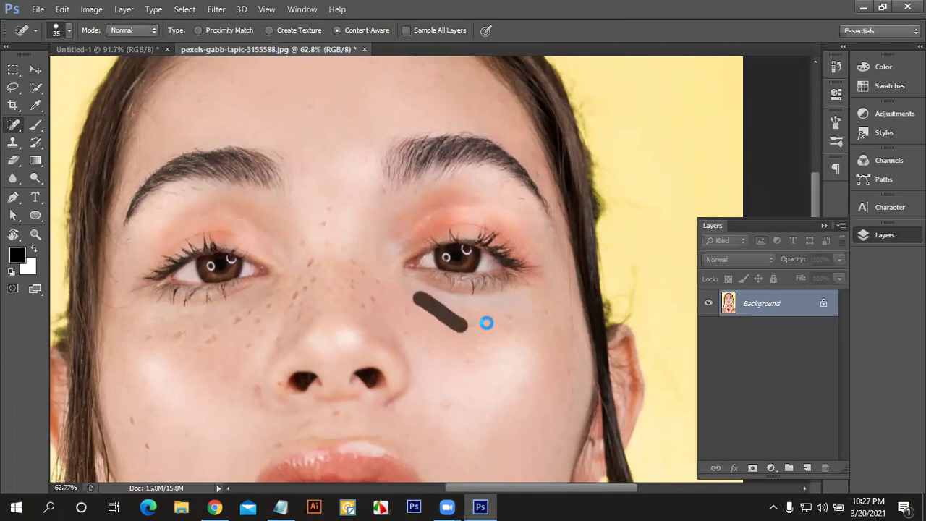
left_click_drag(447, 304, 497, 319)
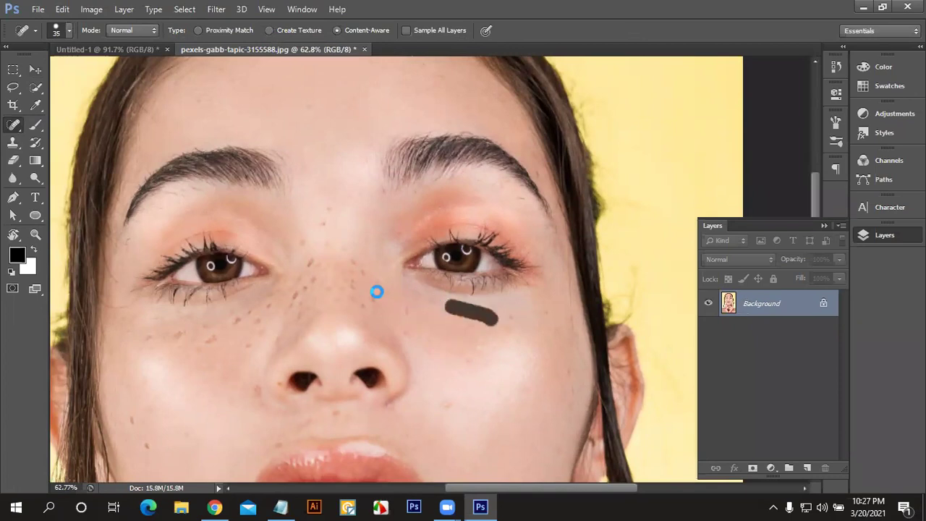
left_click_drag(347, 267, 375, 300)
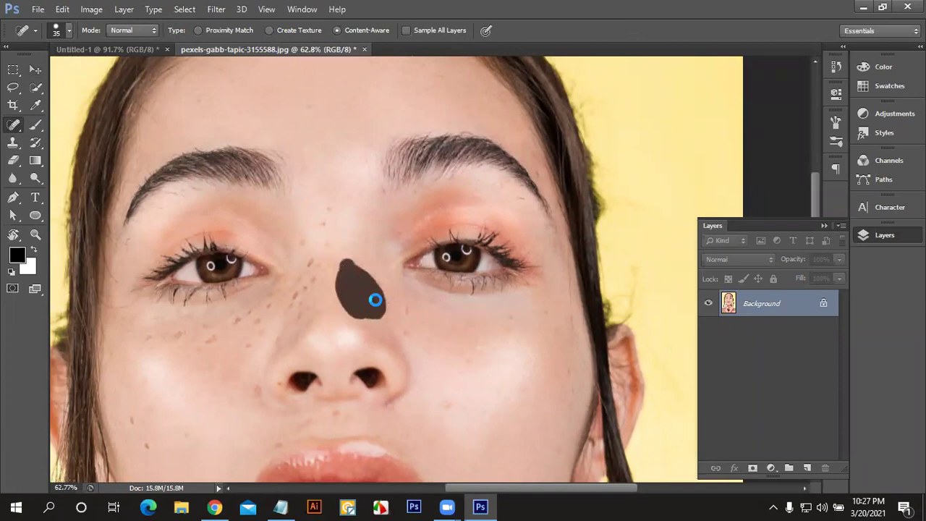
mouse_move(381, 294)
left_mouse_down()
mouse_move(386, 300)
mouse_move(368, 294)
mouse_move(383, 296)
mouse_move(356, 269)
left_mouse_up()
Step: Heal the freckles on the left cheek, beside the left nostril and above the lip
scroll(362, 271, "left", 2)
scroll(362, 271, "down", 1)
left_click(369, 245)
mouse_move(352, 272)
left_mouse_down()
mouse_move(349, 259)
mouse_move(248, 309)
left_mouse_up()
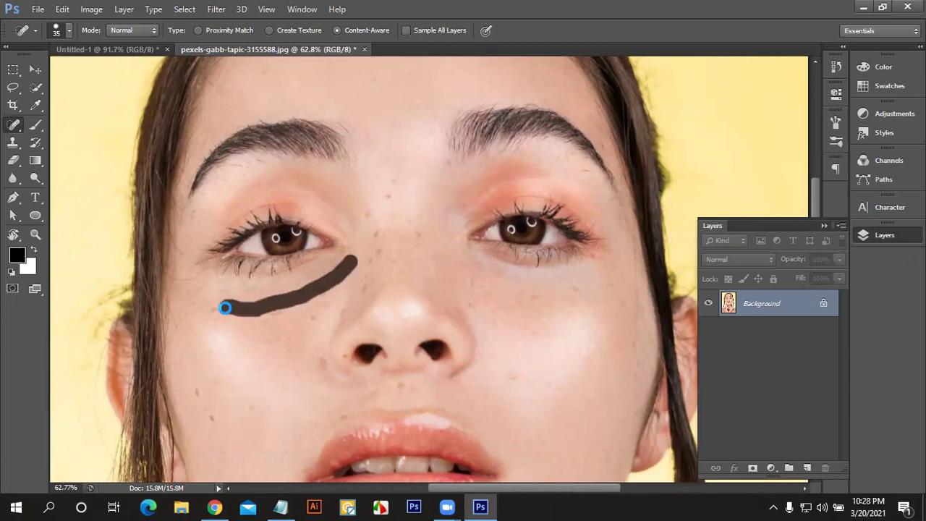
left_click_drag(249, 310, 246, 310)
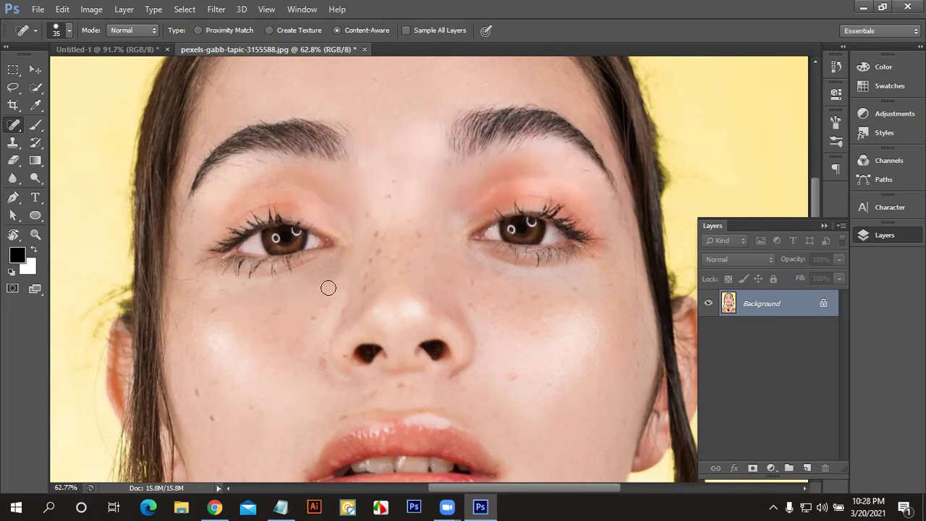
left_click_drag(332, 287, 299, 341)
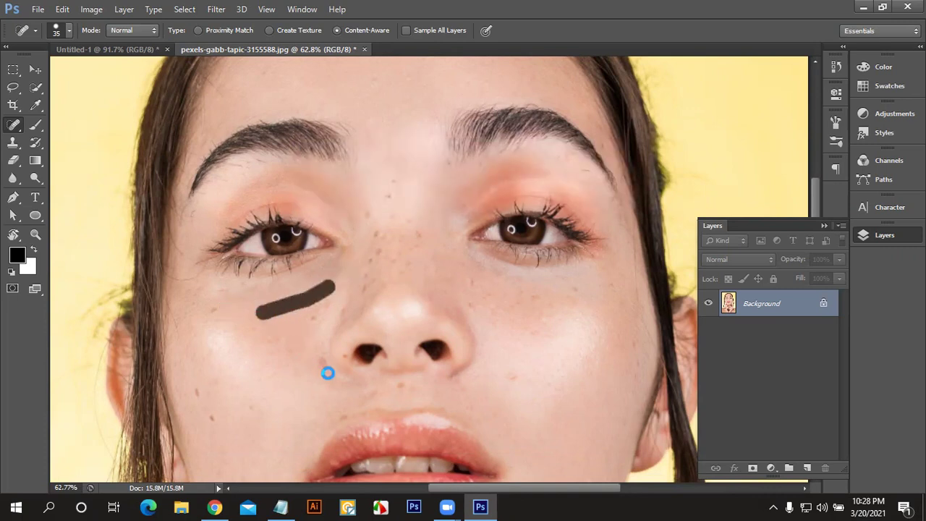
left_click_drag(321, 357, 331, 381)
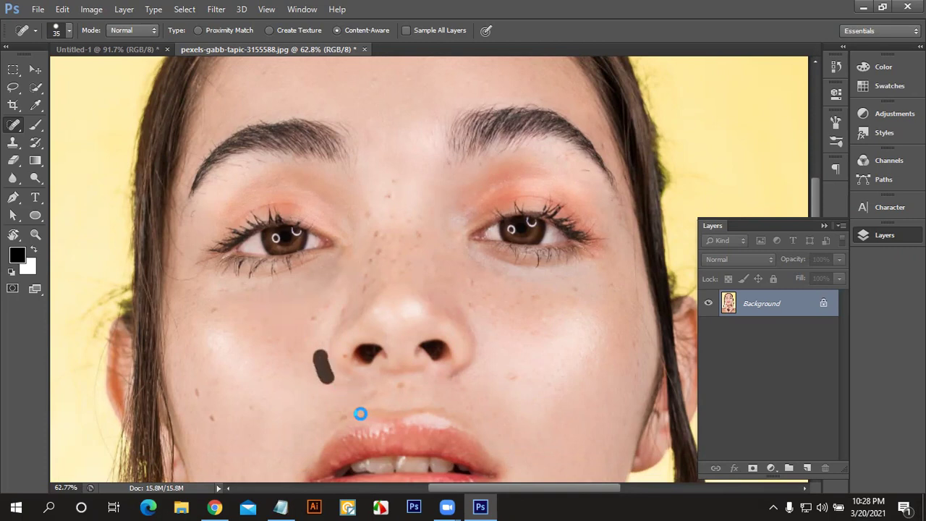
left_click_drag(354, 410, 317, 410)
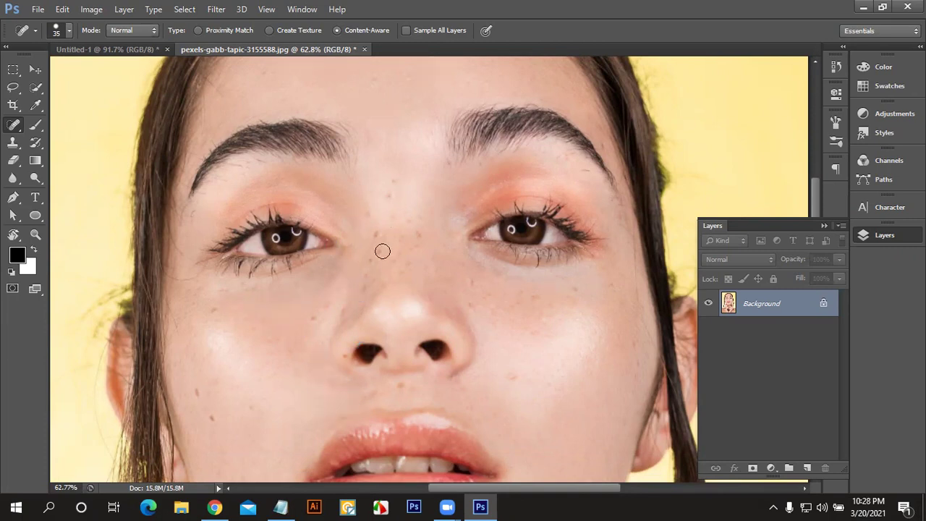
Step: Heal the remaining freckles down the nose bridge, then zoom back out
left_click_drag(378, 229, 381, 232)
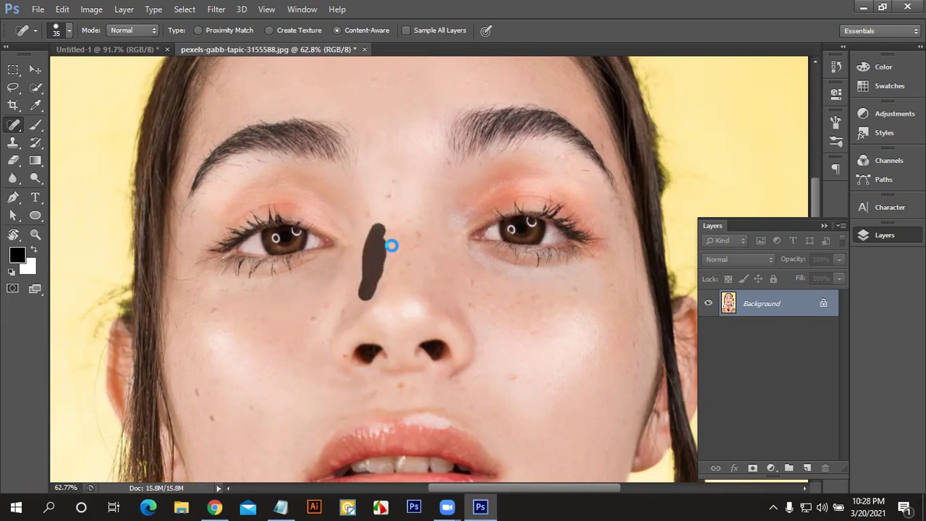
mouse_move(392, 187)
left_mouse_down()
mouse_move(375, 263)
mouse_move(377, 230)
mouse_move(381, 262)
left_mouse_up()
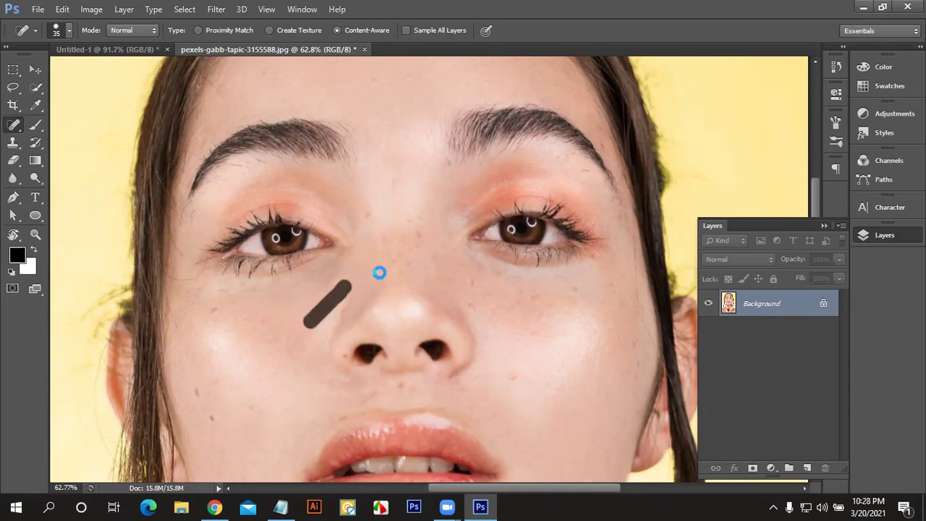
scroll(381, 272, "down", 1)
scroll(380, 272, "down", 5)
scroll(372, 275, "down", 3)
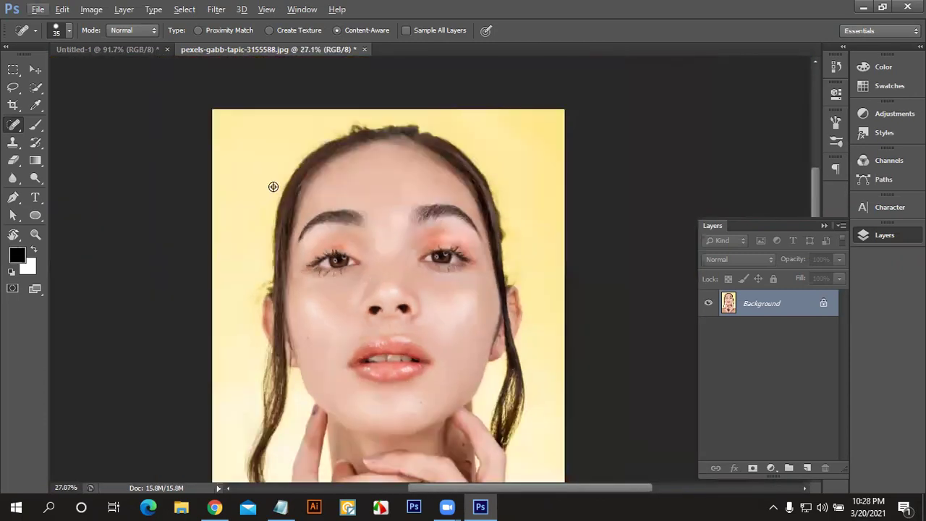
scroll(273, 187, "down", 2)
Step: Browse the Dodge/Burn flyout and select the Blur tool from the toolbox
scroll(301, 201, "down", 3)
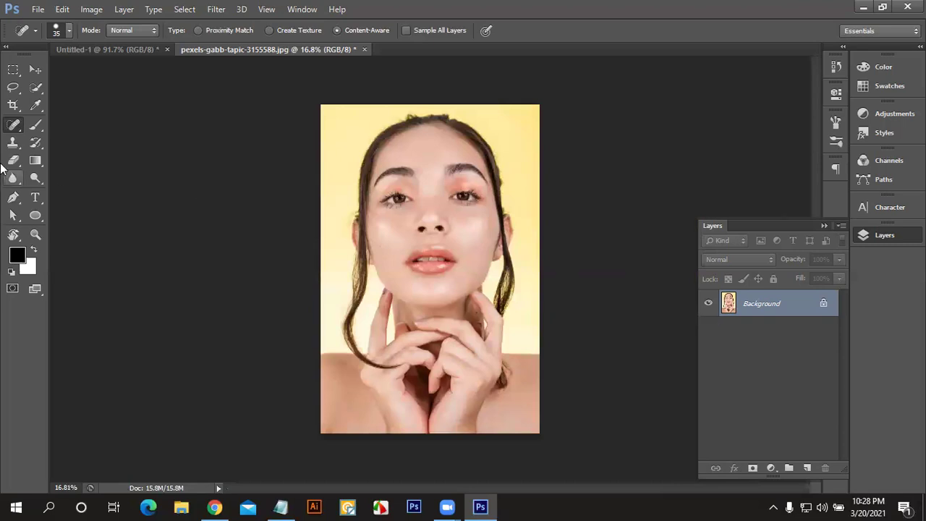
left_click_drag(35, 182, 106, 188)
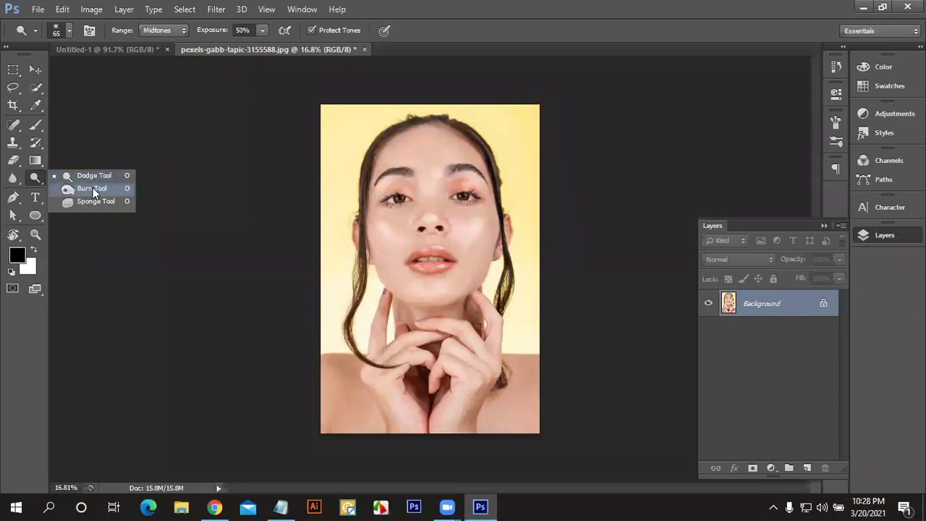
left_click(16, 181)
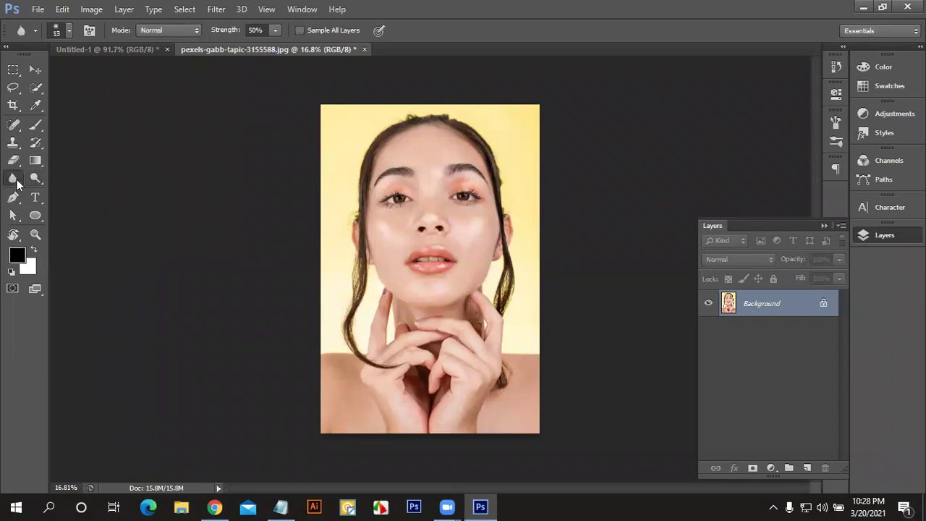
left_click(36, 178)
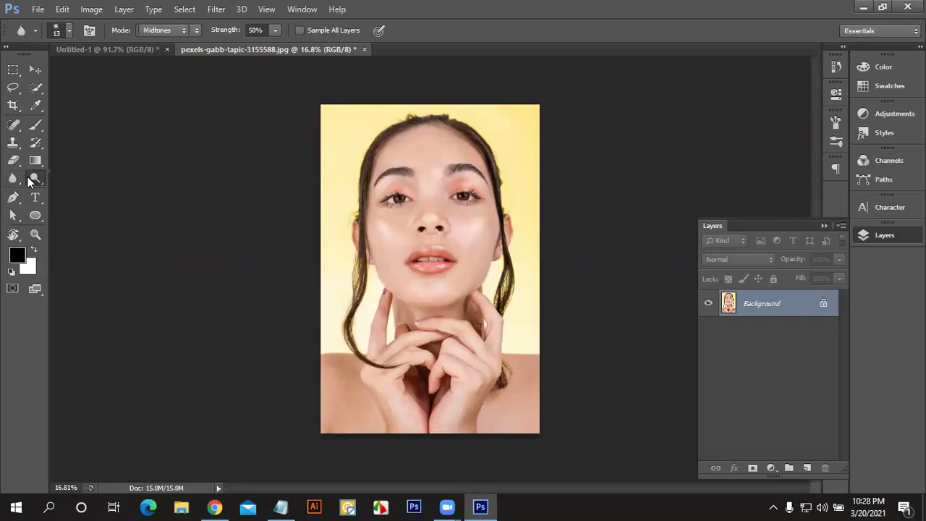
left_click(10, 180)
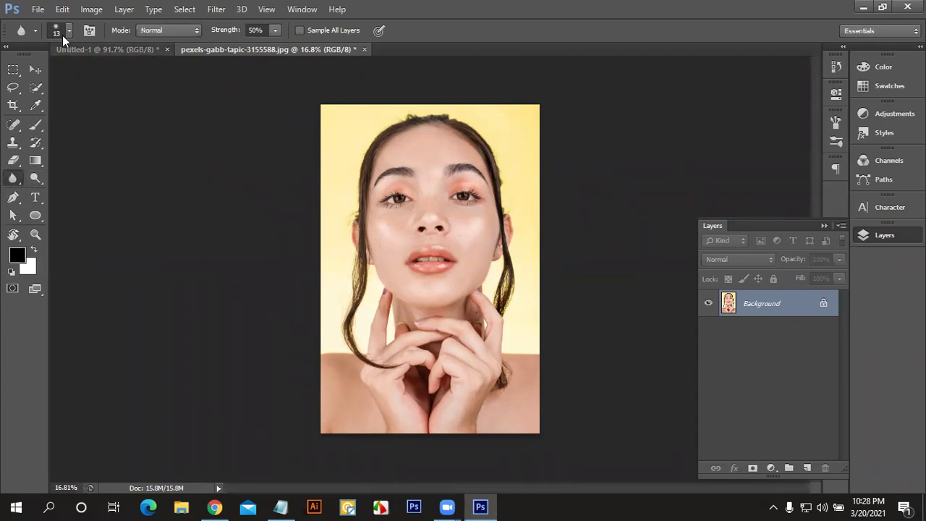
left_click(38, 9)
Step: Open conner-baker-7FC-84Ap_IU-unsplash from the class 02 folder and zoom in
left_click(66, 37)
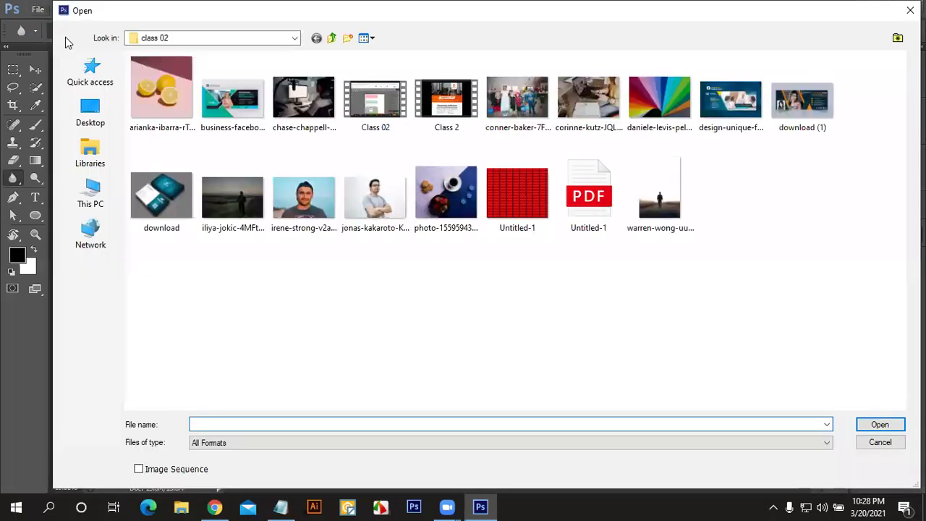
left_click(544, 130)
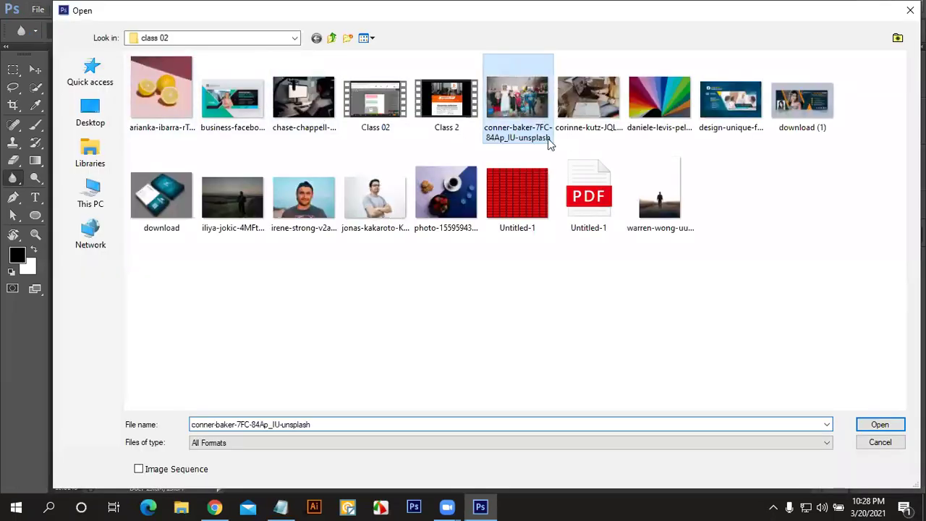
left_click(885, 424)
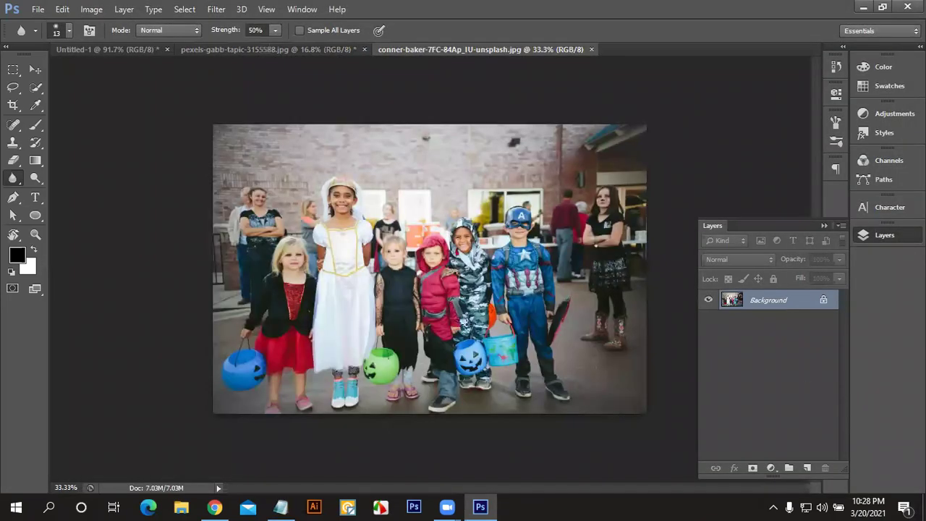
scroll(465, 322, "up", 1)
scroll(453, 310, "up", 1)
Step: Duplicate the Background layer as Background copy, browsing Image > Adjustments without applying anything
scroll(452, 310, "up", 1)
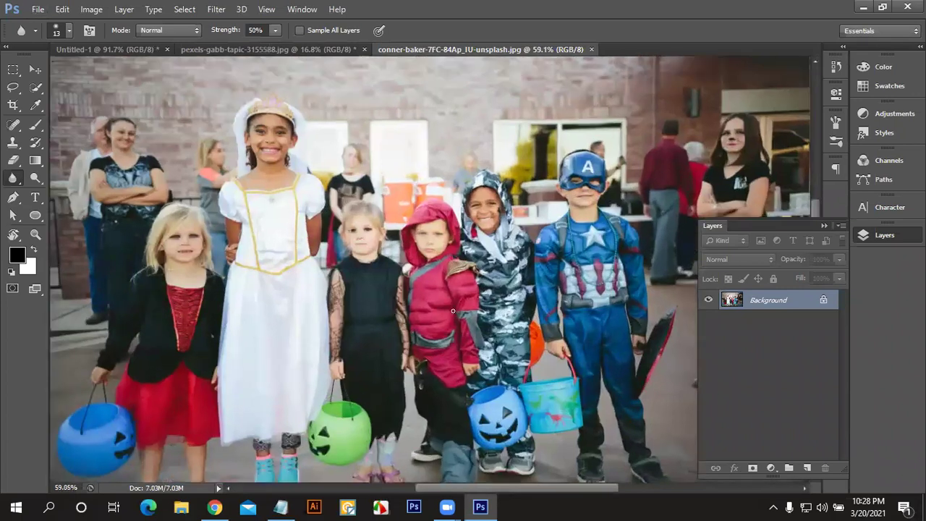
left_click_drag(771, 308, 811, 467)
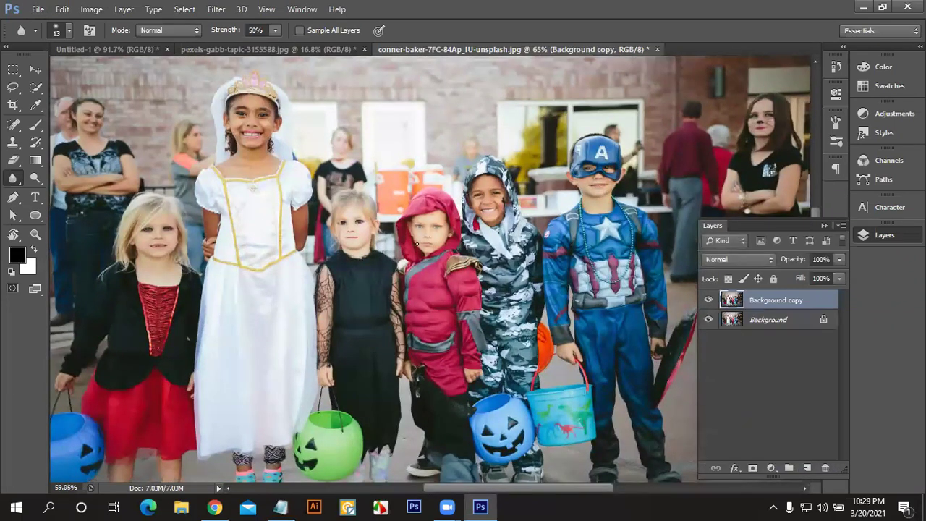
scroll(446, 297, "down", 1)
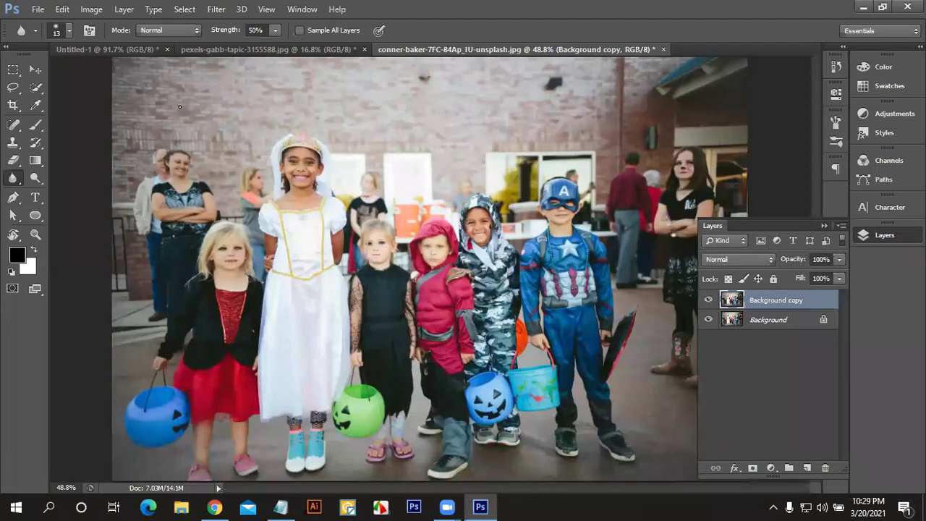
left_click(91, 10)
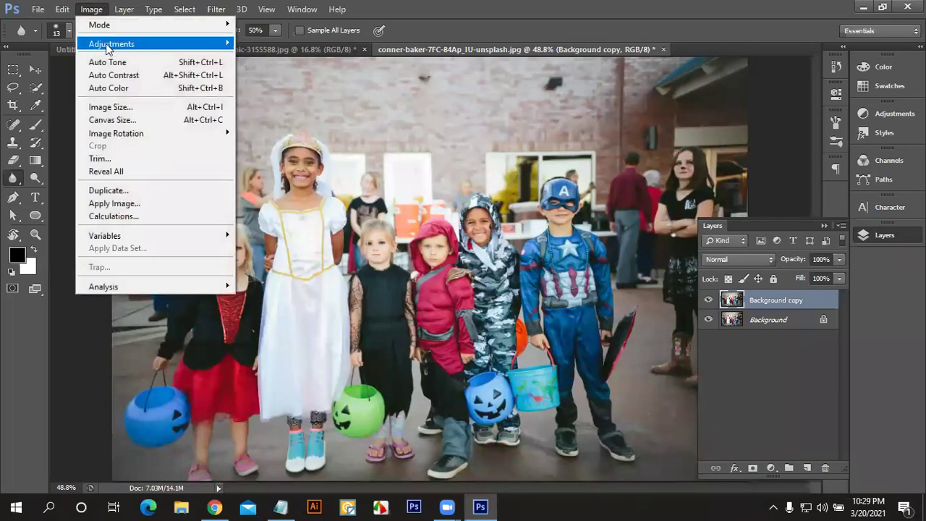
mouse_move(112, 44)
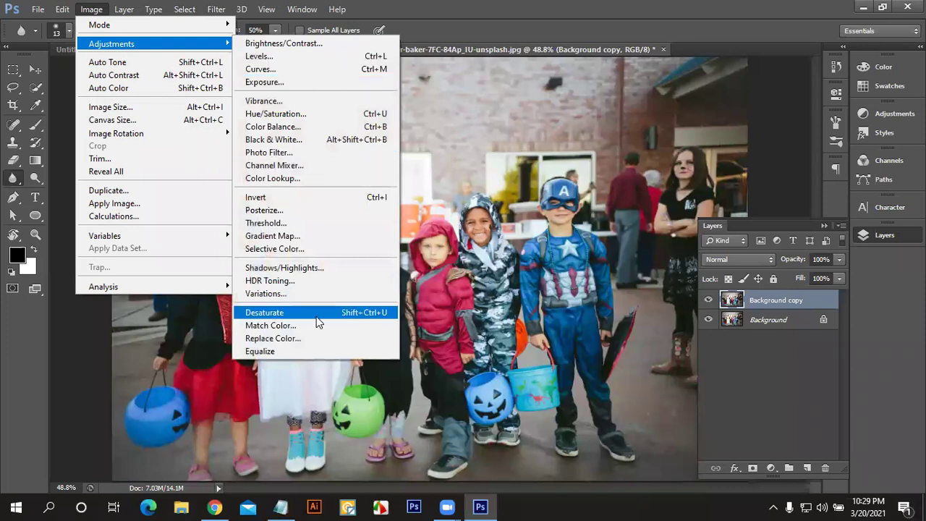
left_click(94, 9)
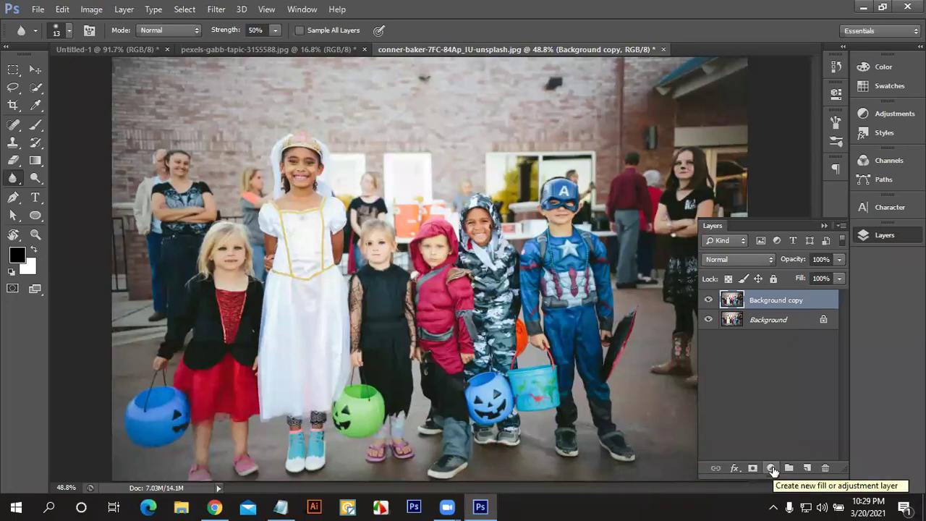
left_click(773, 468)
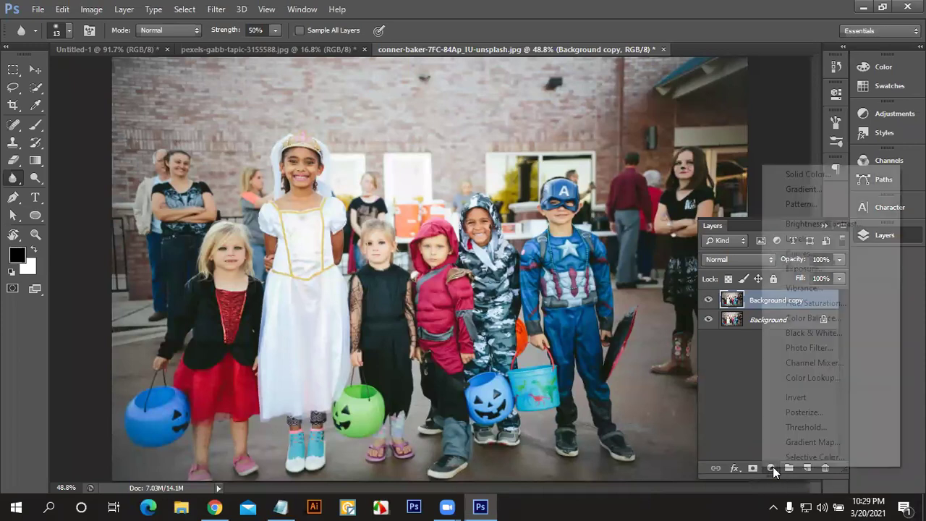
Step: Add a Solid Color fill layer in bright red
left_click(783, 175)
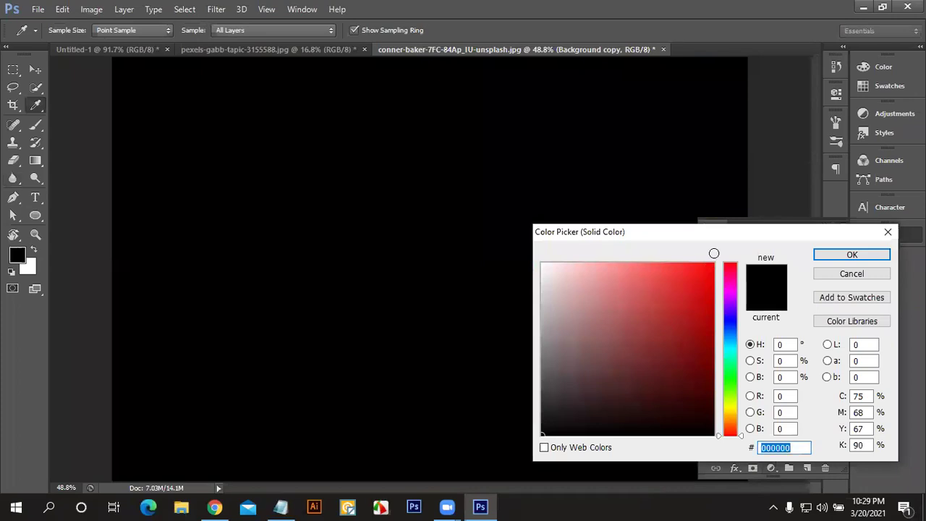
left_click(712, 267)
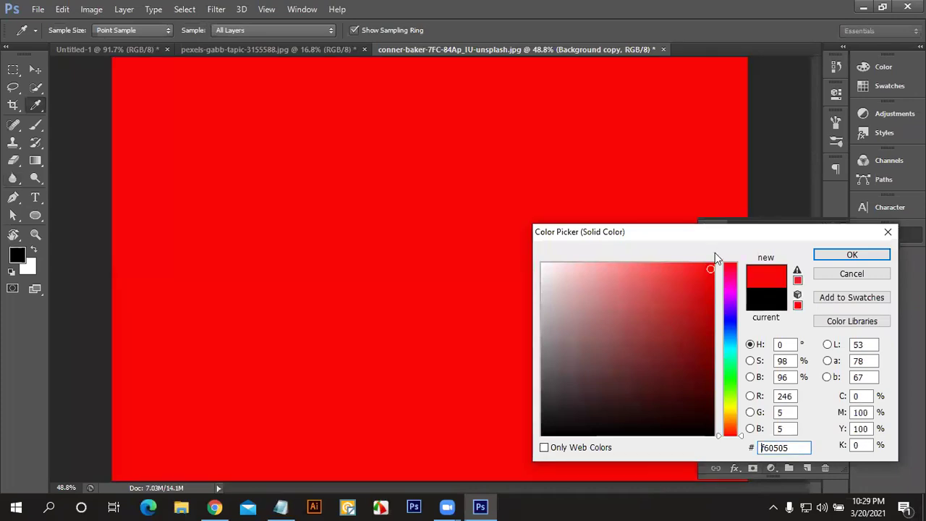
left_click(852, 255)
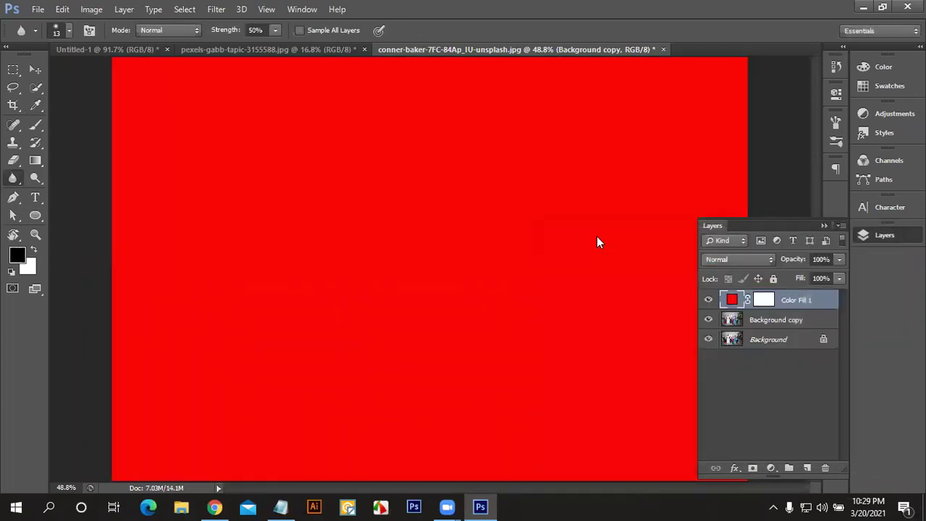
scroll(597, 236, "down", 1)
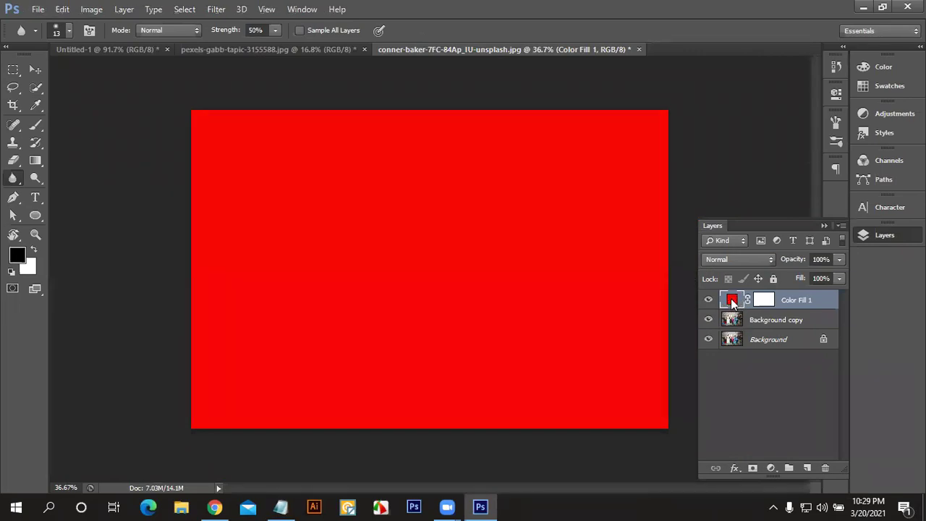
Step: Change the Color Fill 1 colour from red to a dark green
double_click(732, 302)
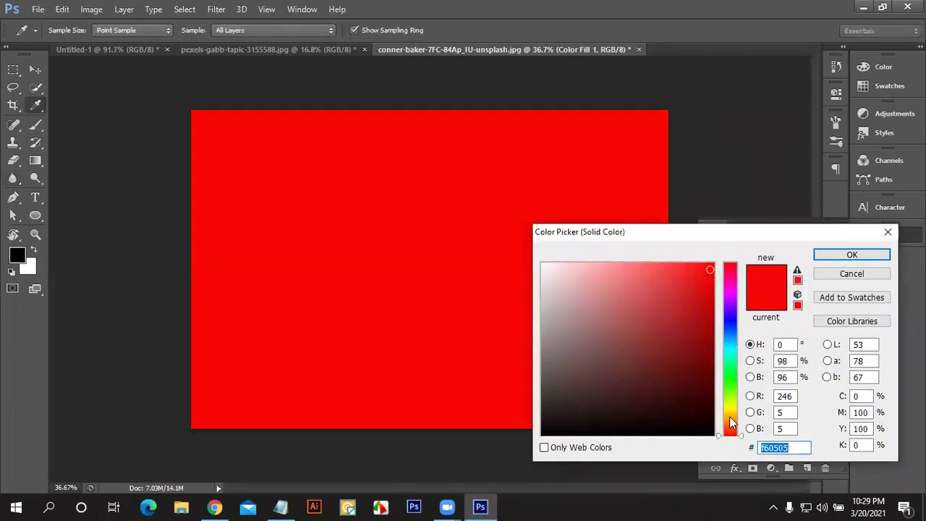
left_click(730, 417)
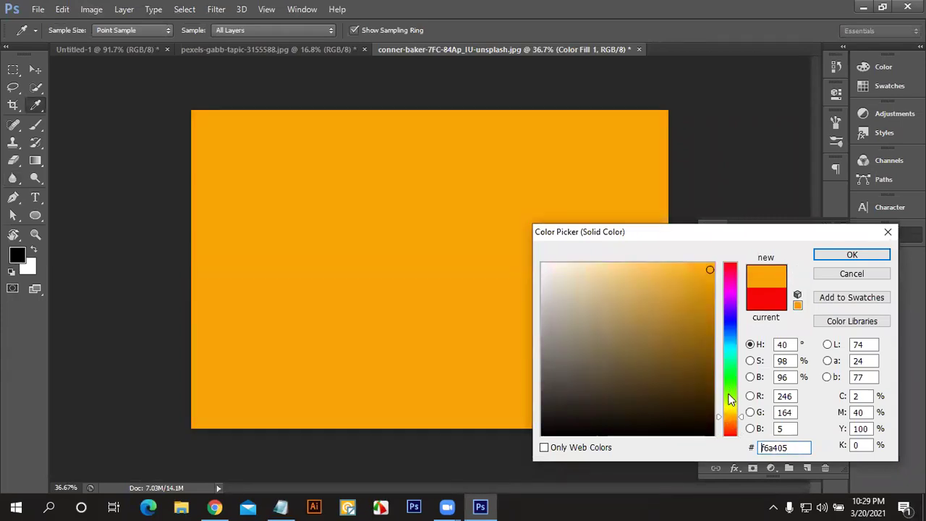
left_click(729, 433)
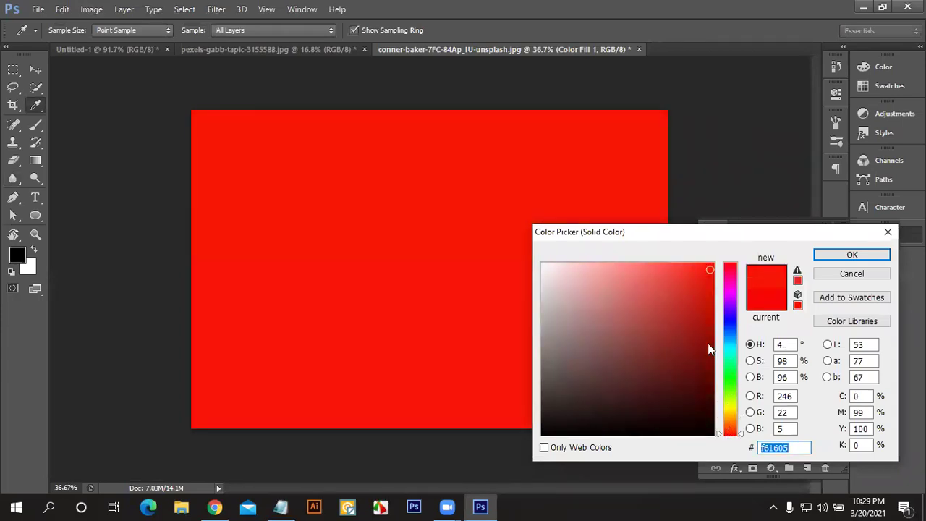
left_click(730, 363)
left_click(681, 275)
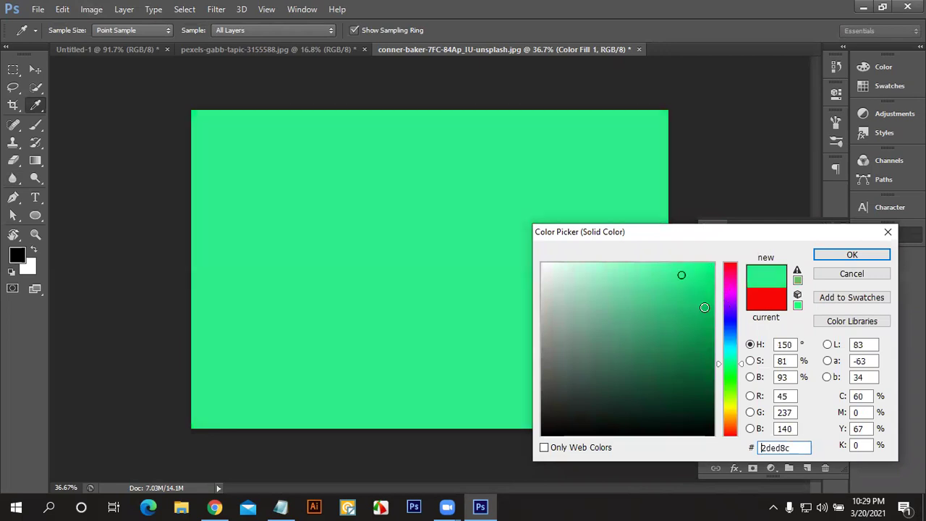
left_click(681, 348)
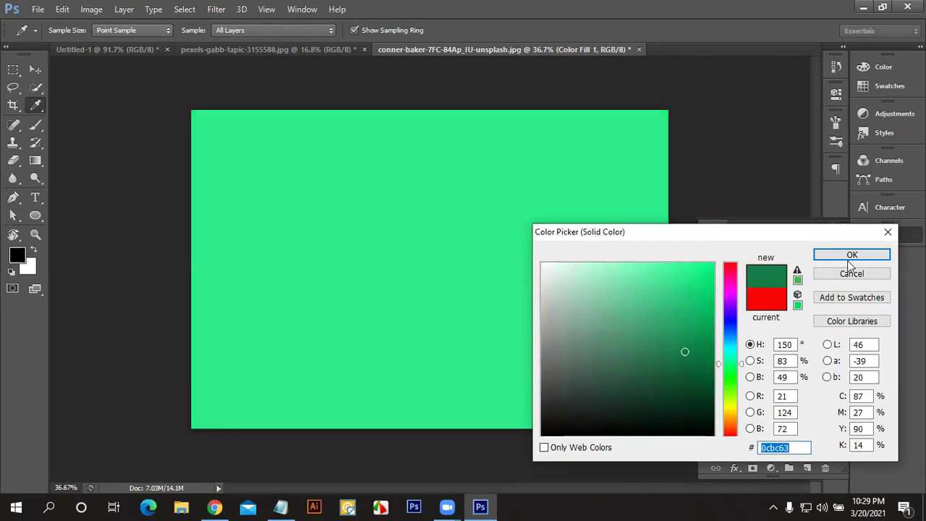
left_click(845, 257)
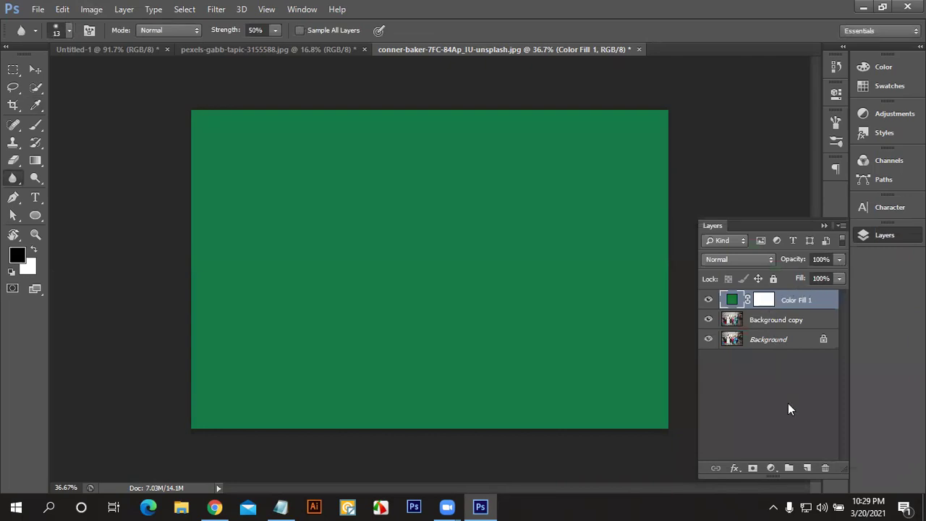
left_click(771, 468)
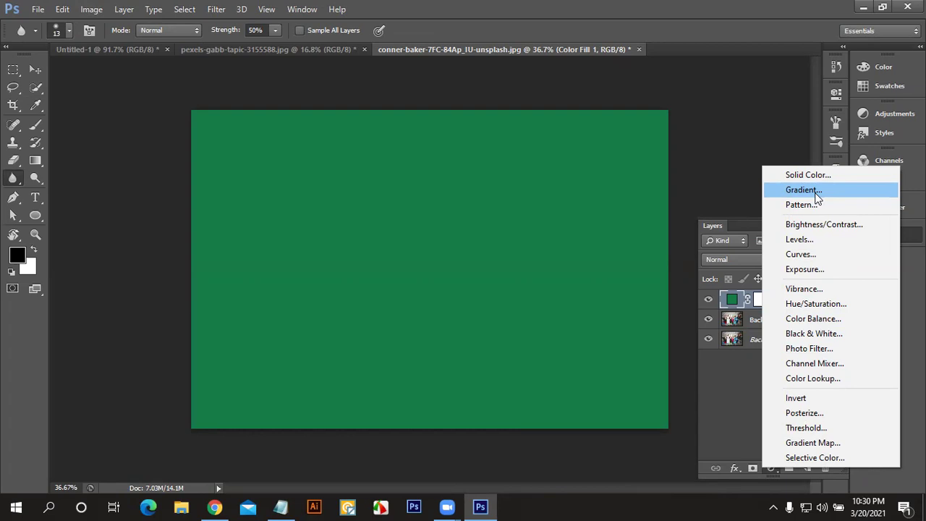
left_click(811, 205)
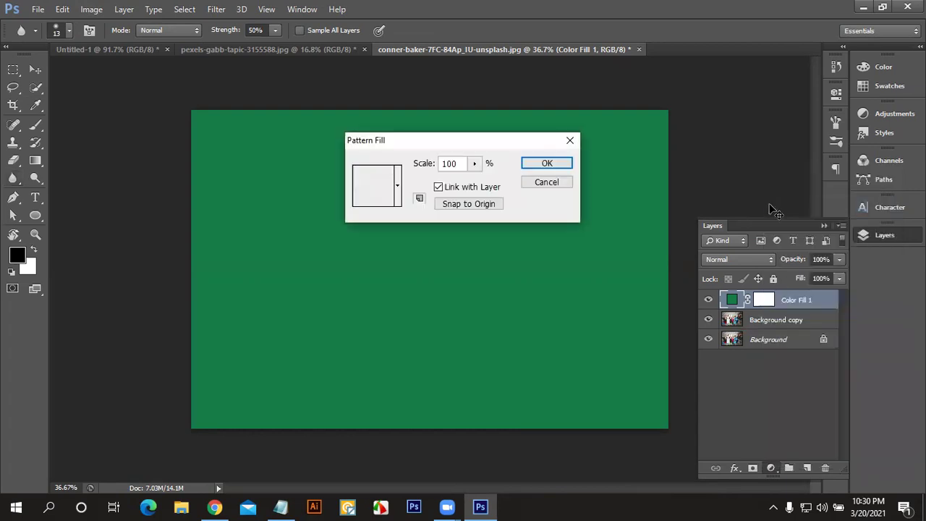
left_click(398, 187)
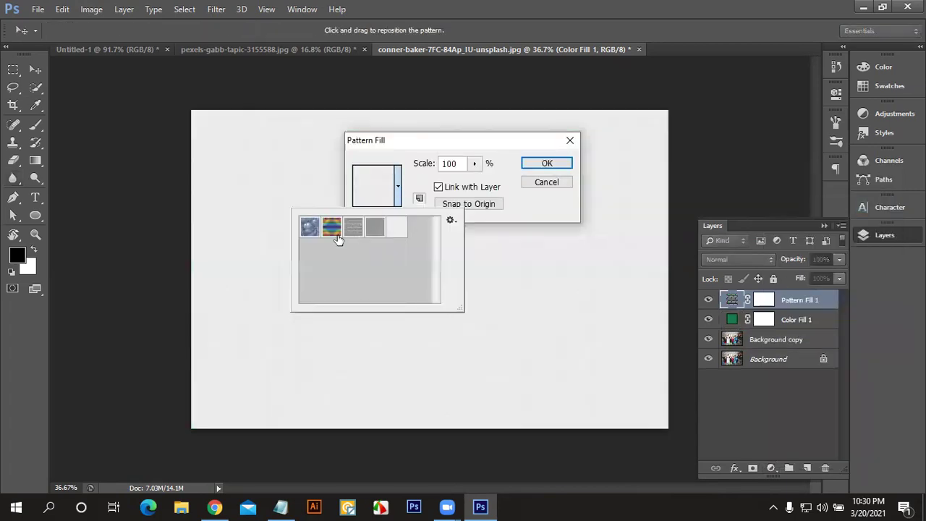
left_click(331, 229)
left_click(310, 230)
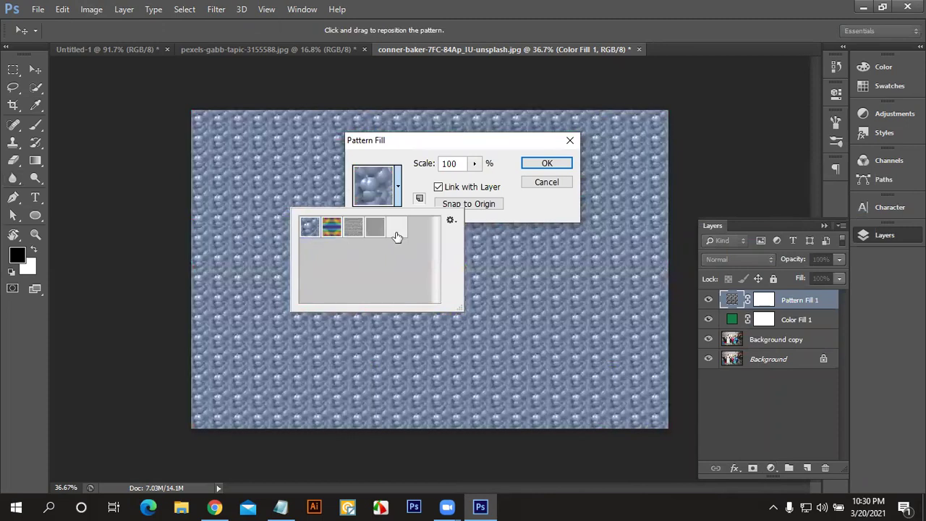
left_click(375, 228)
left_click(397, 228)
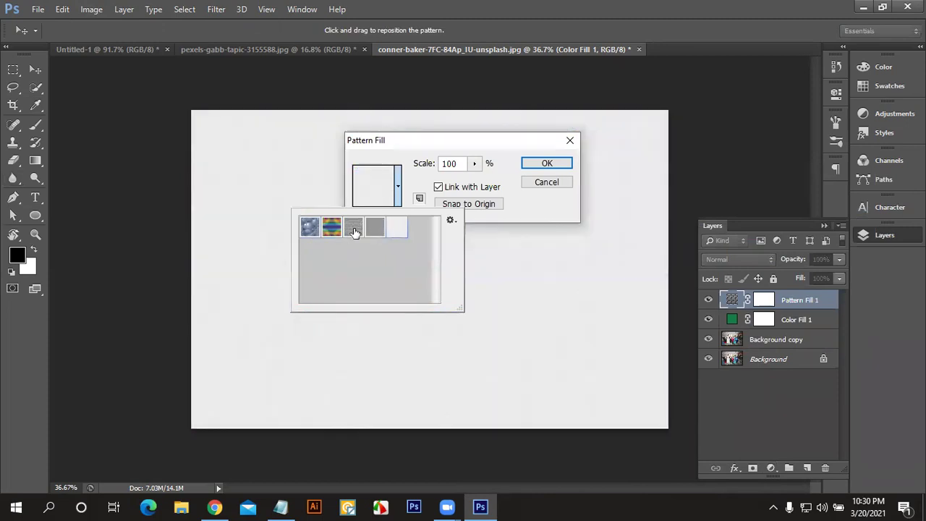
left_click(355, 232)
left_click(334, 231)
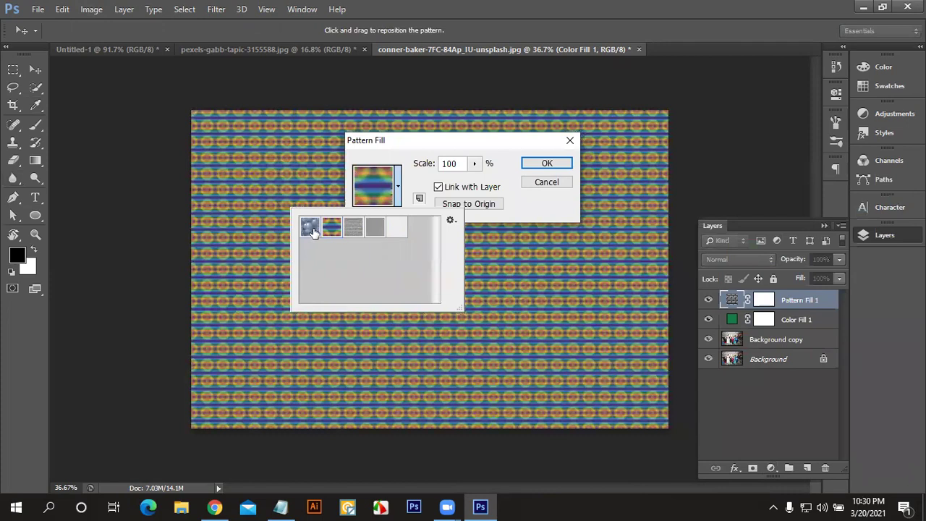
left_click(319, 233)
left_click(531, 163)
left_click(547, 162)
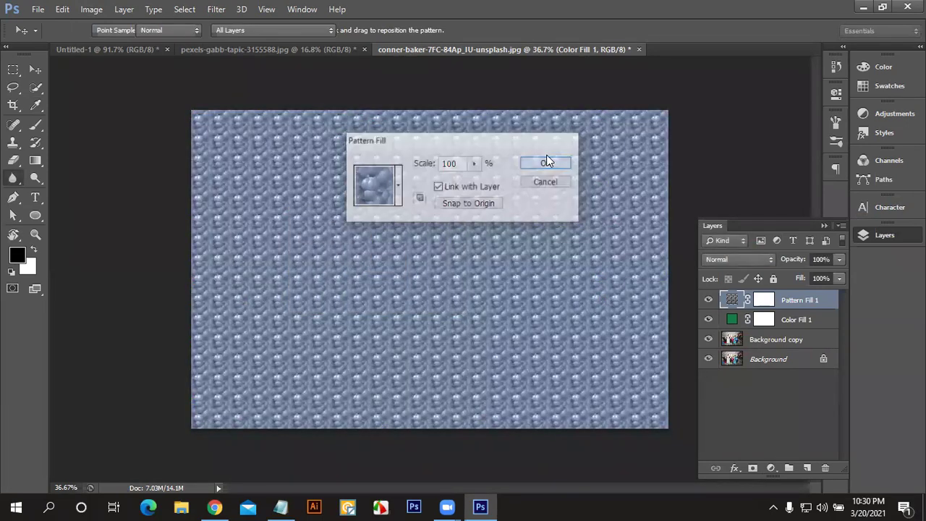
double_click(732, 300)
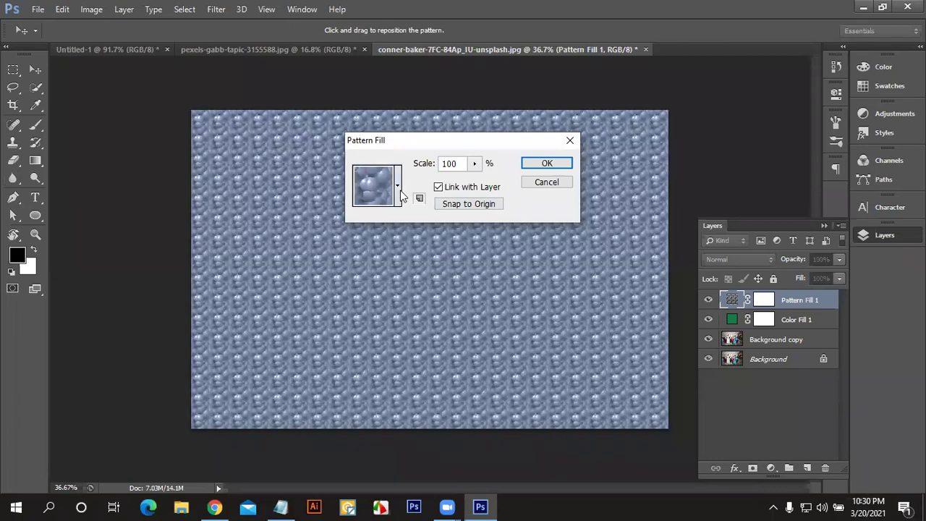
left_click(398, 186)
left_click(362, 229)
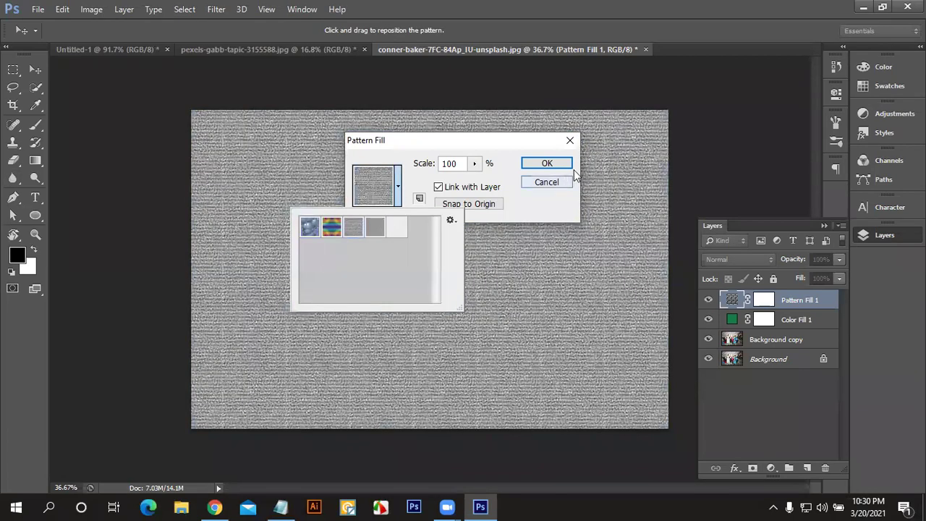
left_click(550, 166)
left_click(548, 165)
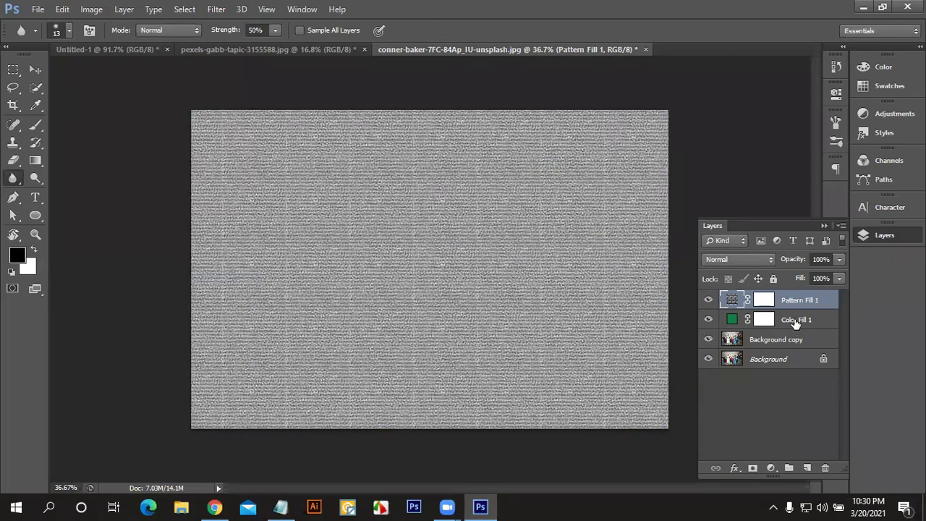
key("Delete")
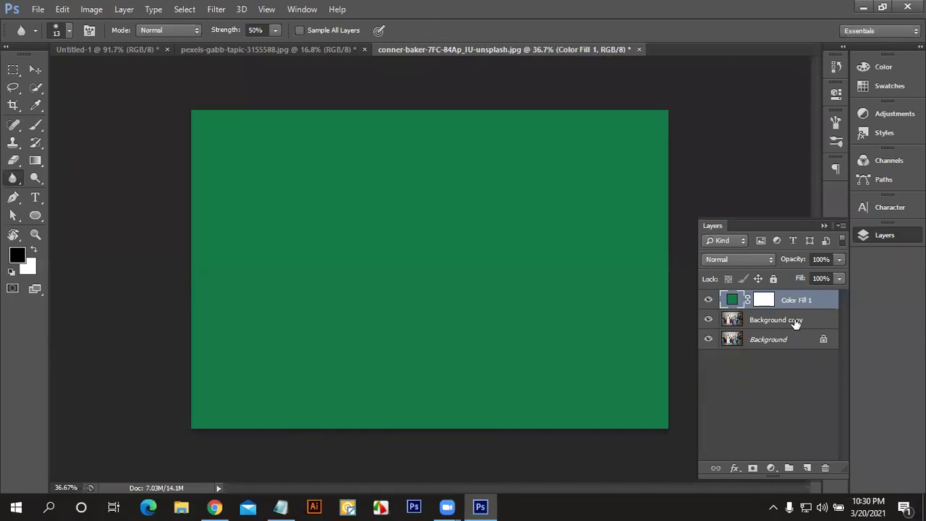
Step: Delete the green Color Fill 1 layer from the children photo
key("Delete")
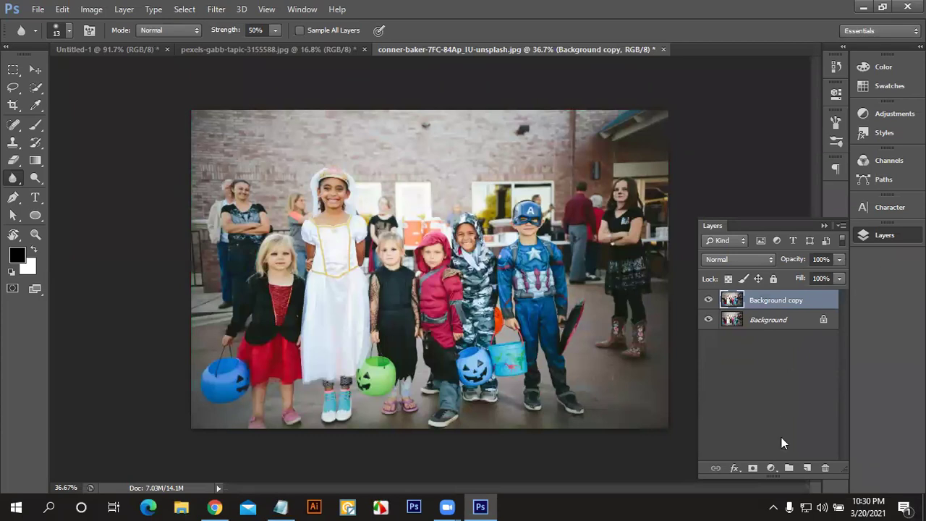
left_click(773, 471)
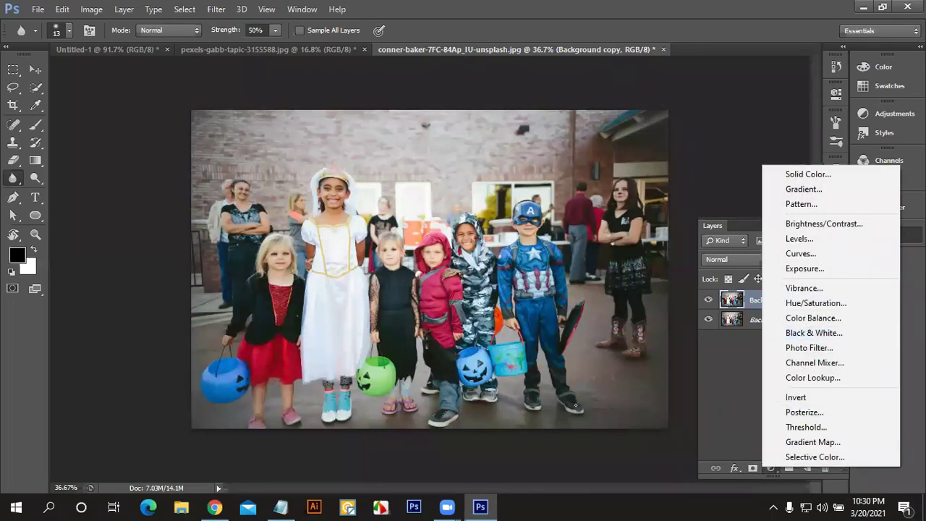
key("Escape")
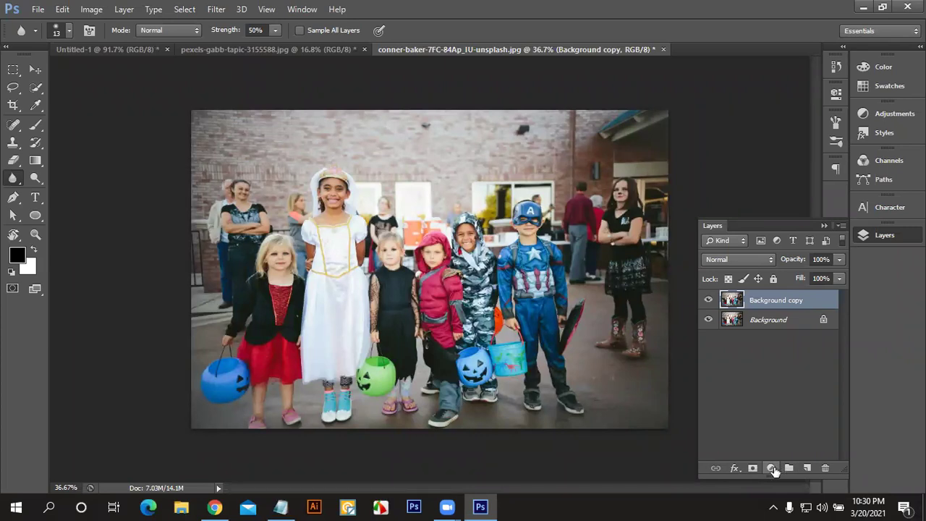
Step: Add a Brightness/Contrast adjustment layer with Brightness 10 and Contrast 10
left_click(773, 469)
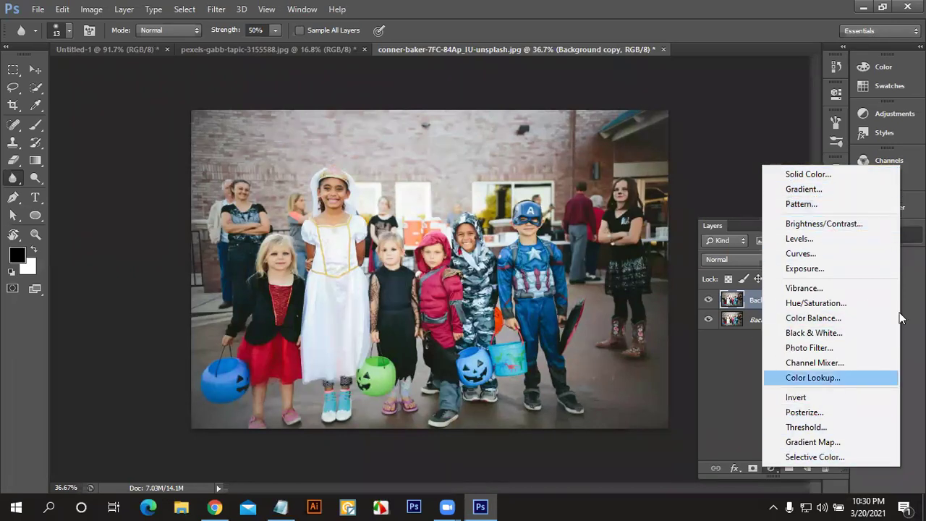
left_click(846, 229)
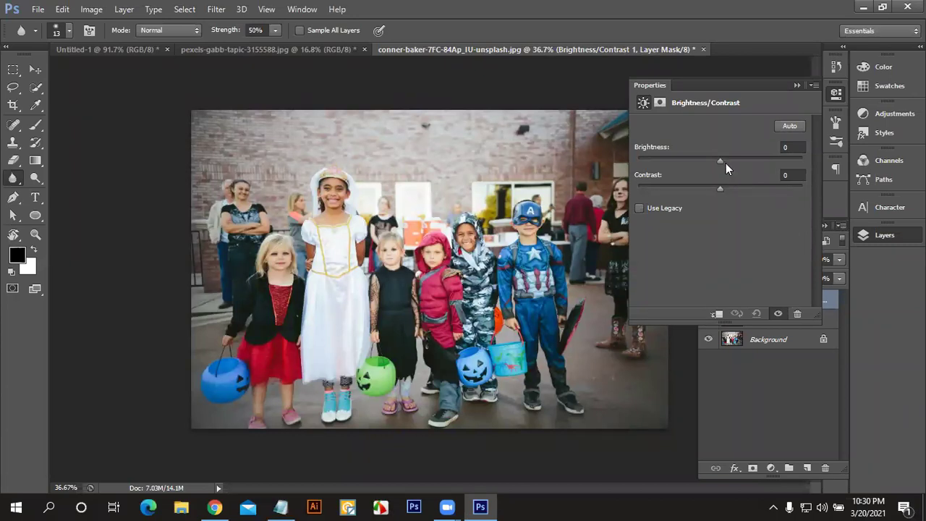
mouse_move(720, 160)
left_mouse_down()
mouse_move(732, 158)
mouse_move(700, 163)
mouse_move(728, 161)
left_mouse_up()
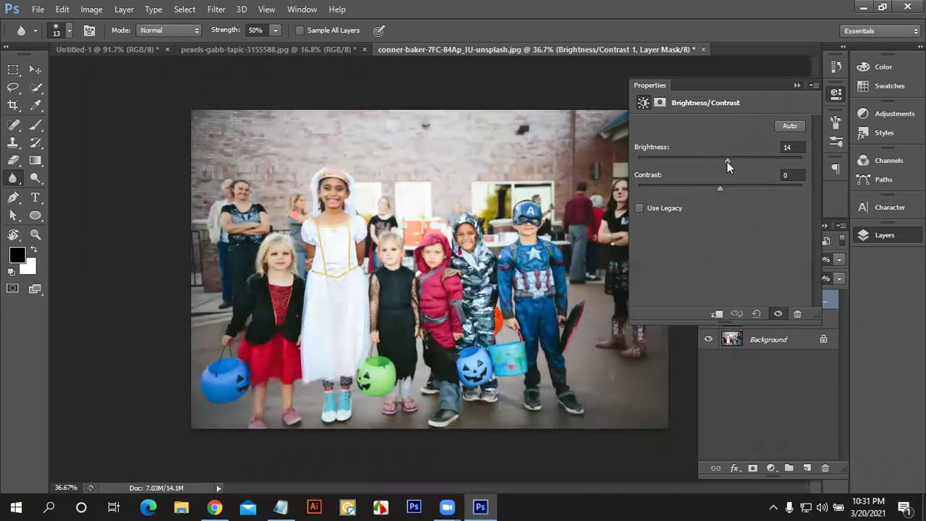
left_click(787, 146)
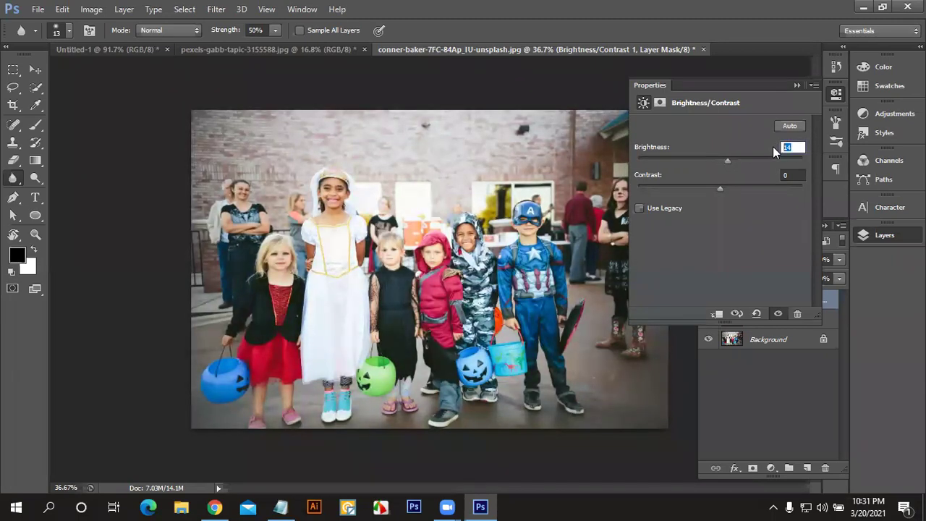
type("10")
mouse_move(721, 186)
left_mouse_down()
mouse_move(765, 186)
mouse_move(657, 189)
mouse_move(731, 193)
left_mouse_up()
type("10")
left_click(799, 90)
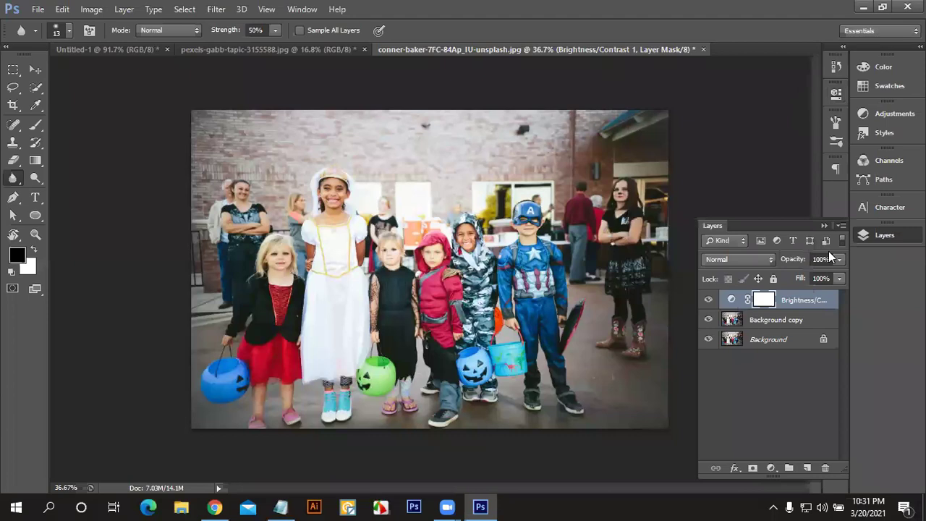
Step: Toggle the Brightness/Contrast layer's visibility to compare, leaving it switched on
left_click(710, 301)
left_click(709, 301)
left_click(709, 301)
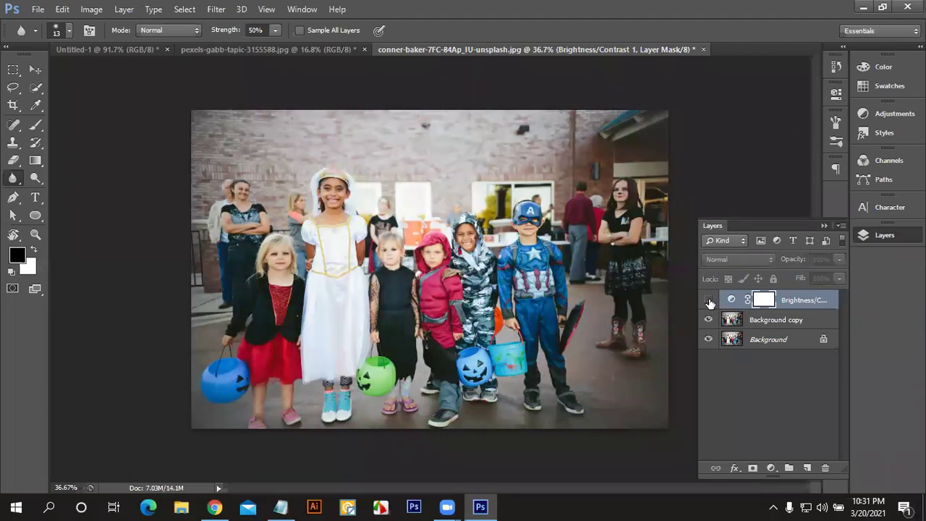
left_click(709, 300)
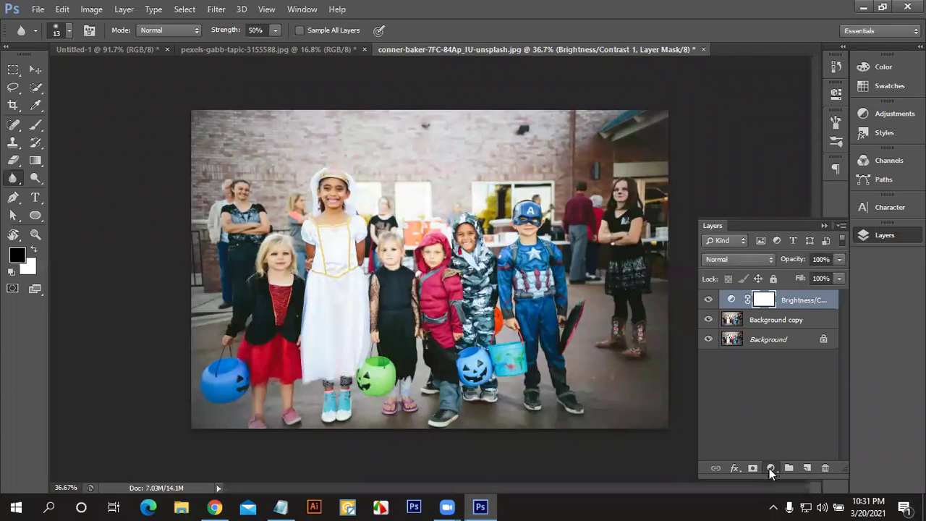
left_click(772, 468)
Step: Add a Levels layer with the black input at 42, then toggle it to compare
left_click(803, 225)
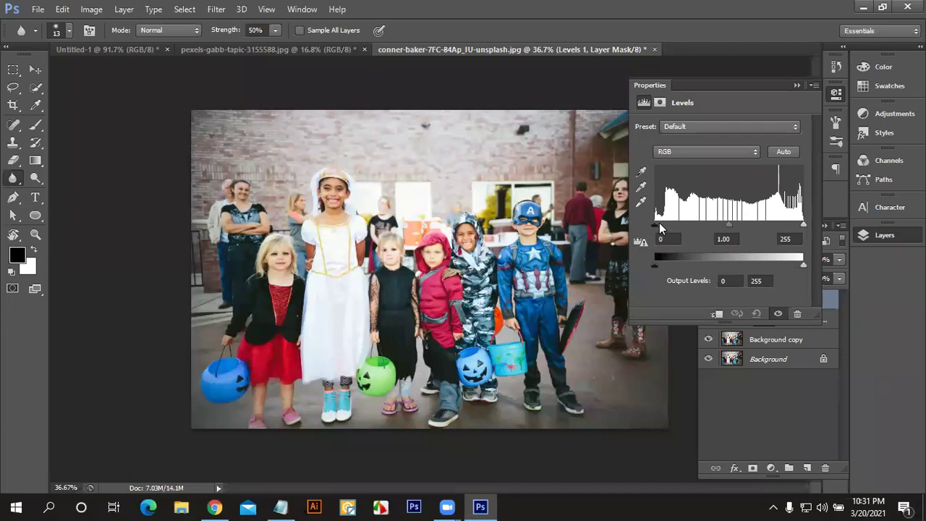
left_click_drag(660, 228, 680, 230)
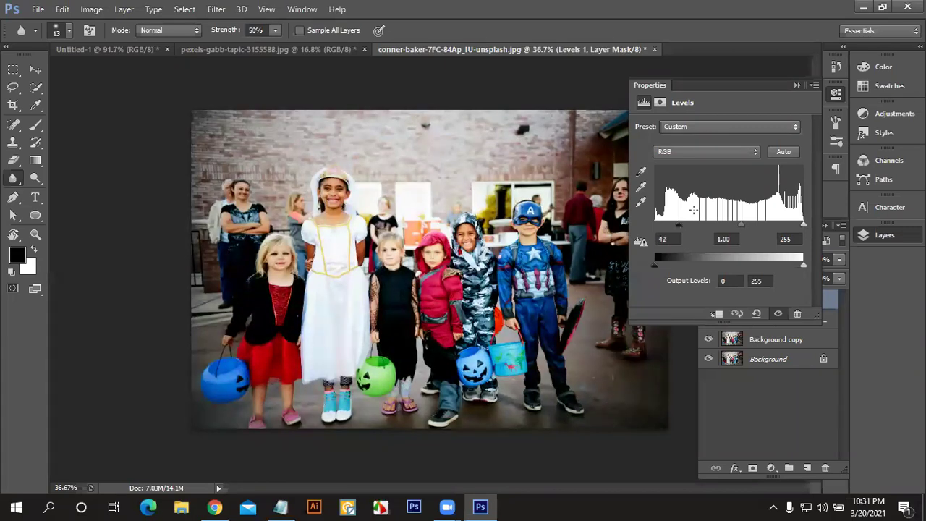
left_click(797, 84)
left_click(709, 300)
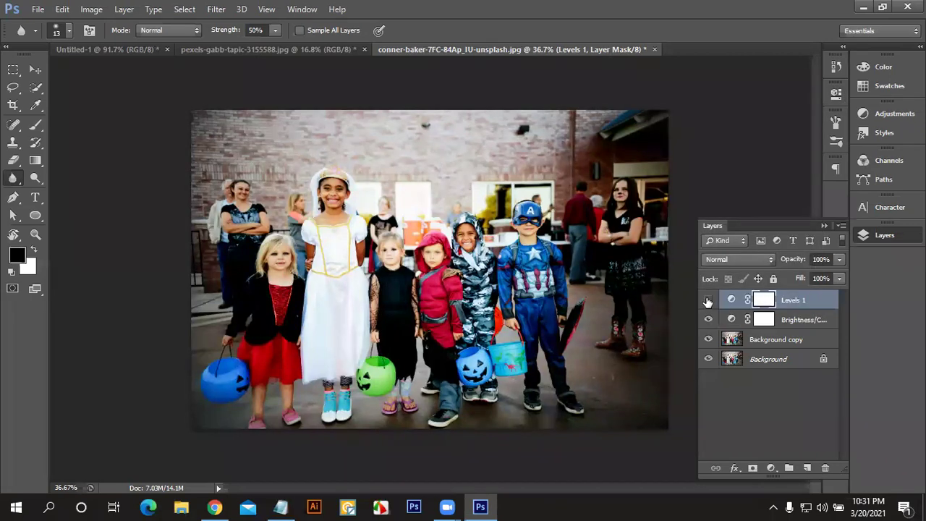
left_click(708, 299)
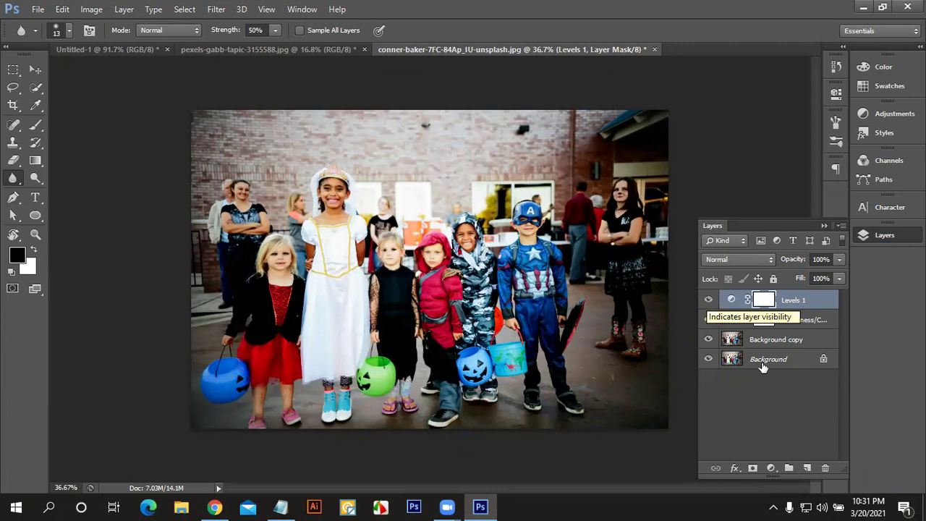
left_click(772, 468)
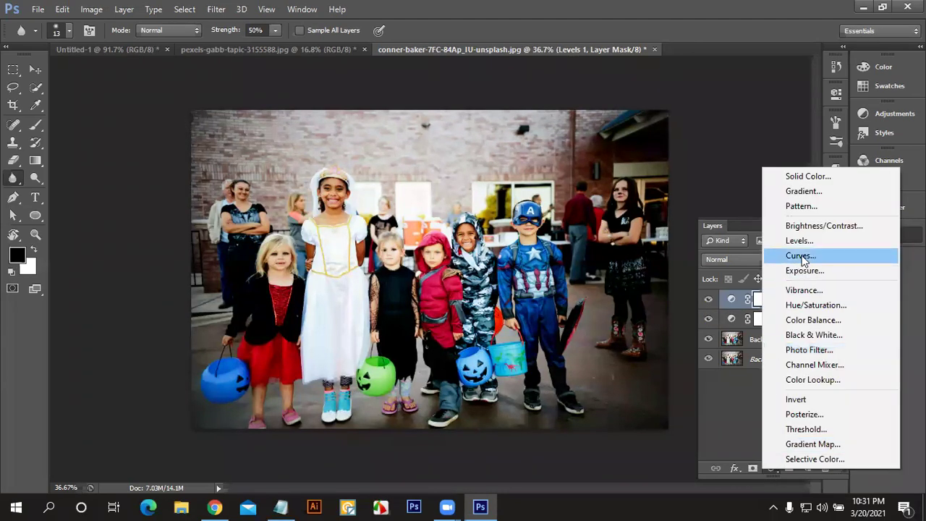
Step: Add a Curves layer with a lifted midpoint, then toggle the stacked adjustments to compare
left_click(800, 240)
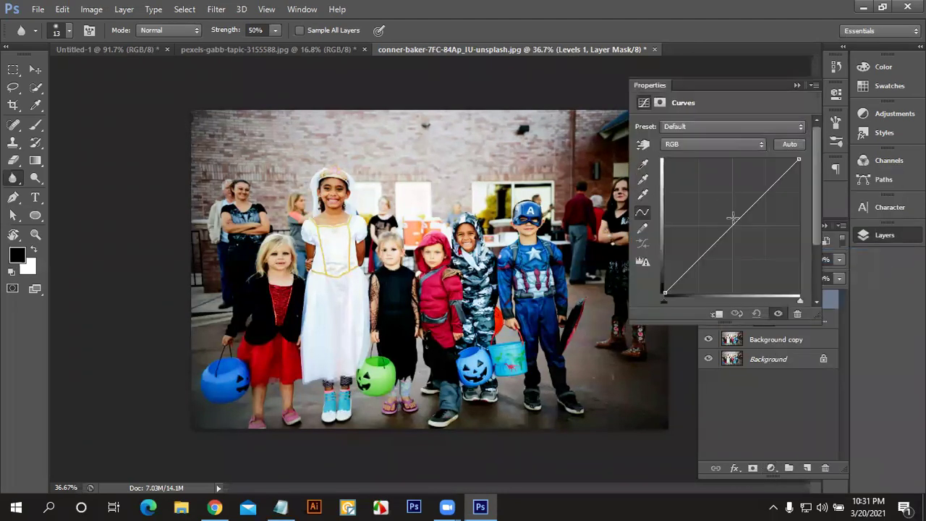
left_click(730, 223)
left_click_drag(728, 222, 732, 232)
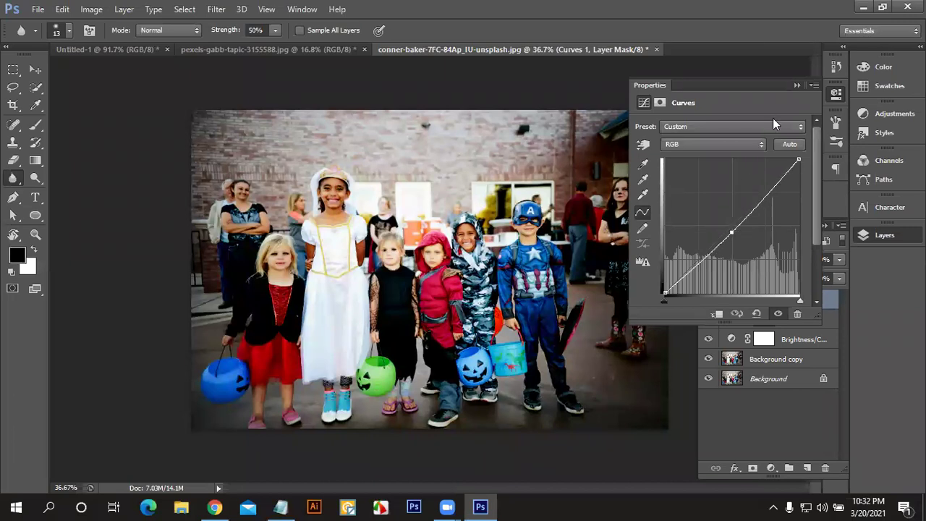
left_click(797, 85)
left_click(707, 300)
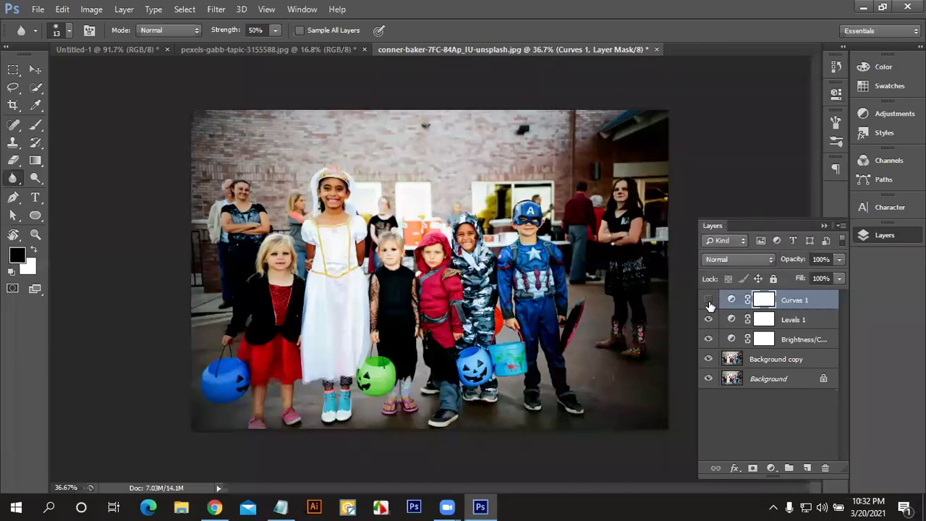
left_click(708, 319)
left_click(708, 339)
left_click(708, 338)
left_click(708, 319)
left_click(708, 300)
Step: Try an Exposure layer at exposure 0 and offset -0.0372, then delete it
left_click(770, 468)
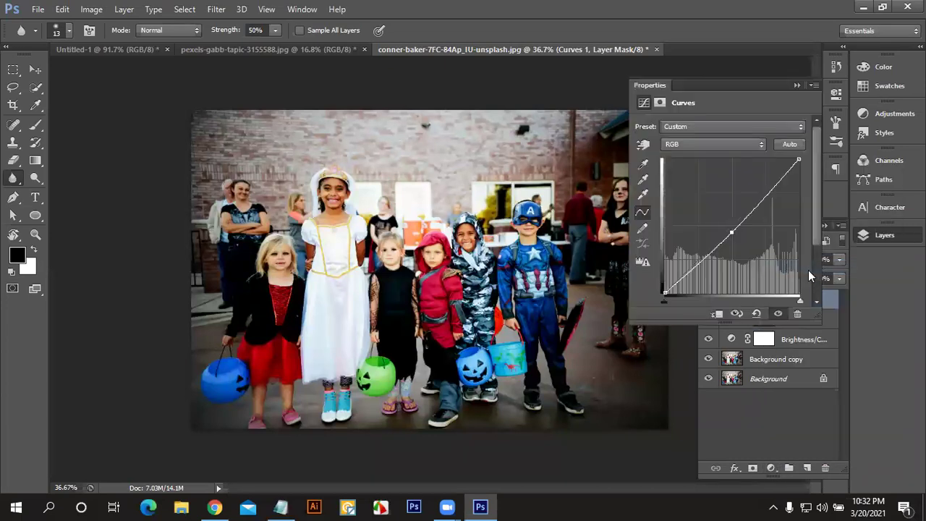
left_click_drag(722, 164, 767, 164)
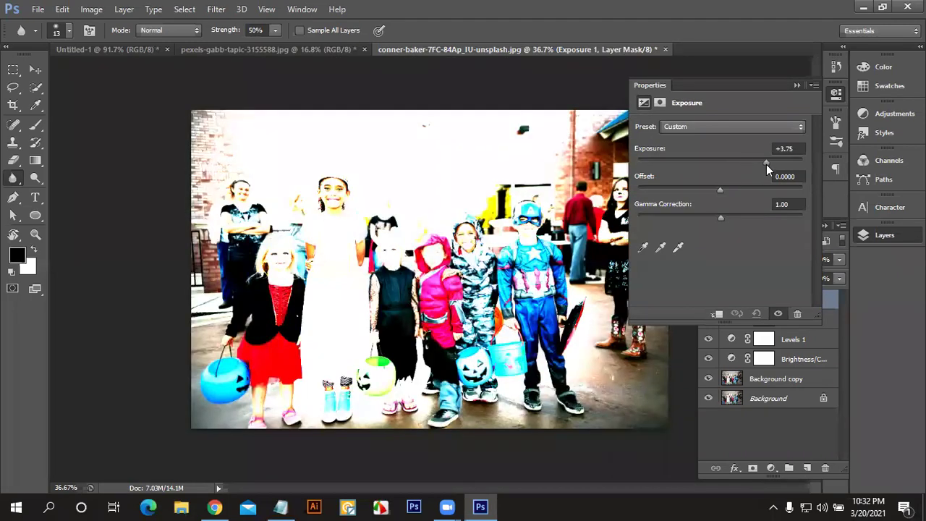
mouse_move(767, 164)
left_mouse_down()
mouse_move(706, 167)
mouse_move(713, 168)
left_mouse_up()
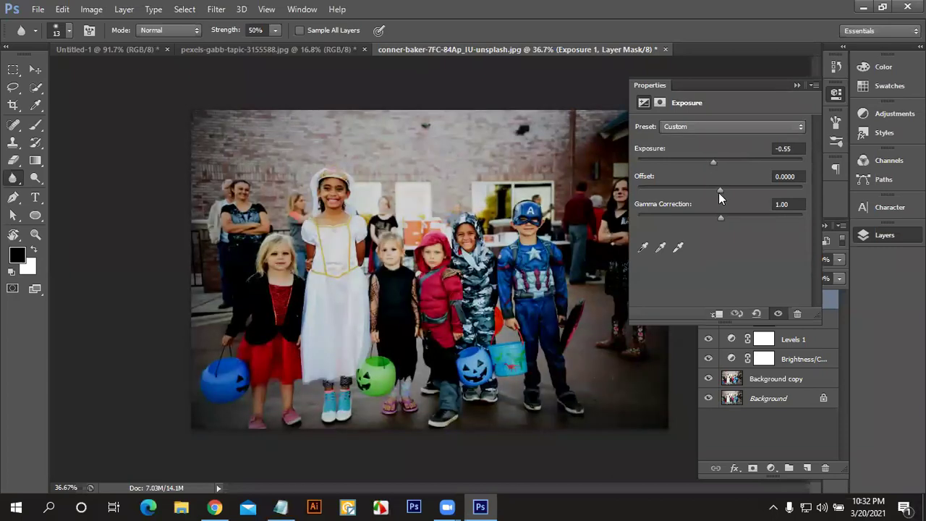
left_click(784, 149)
type("0")
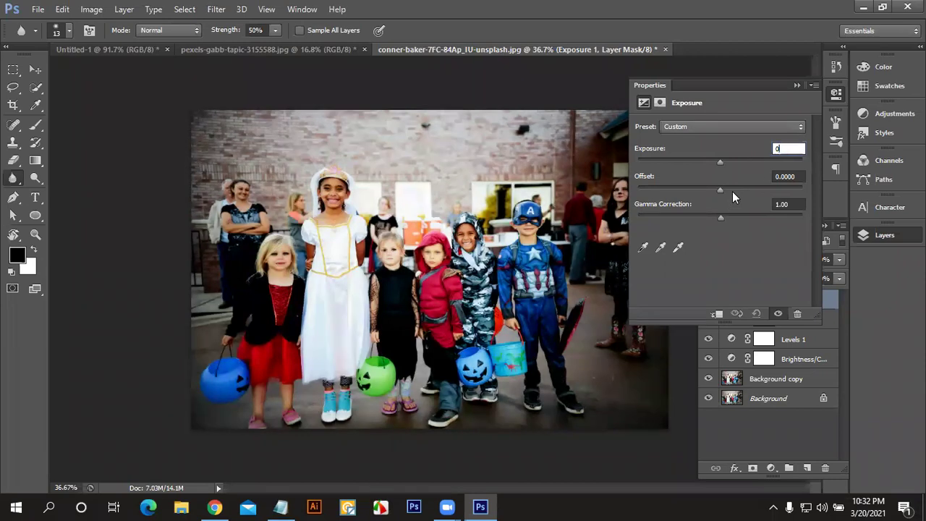
mouse_move(722, 190)
left_mouse_down()
mouse_move(804, 189)
mouse_move(733, 188)
left_mouse_up()
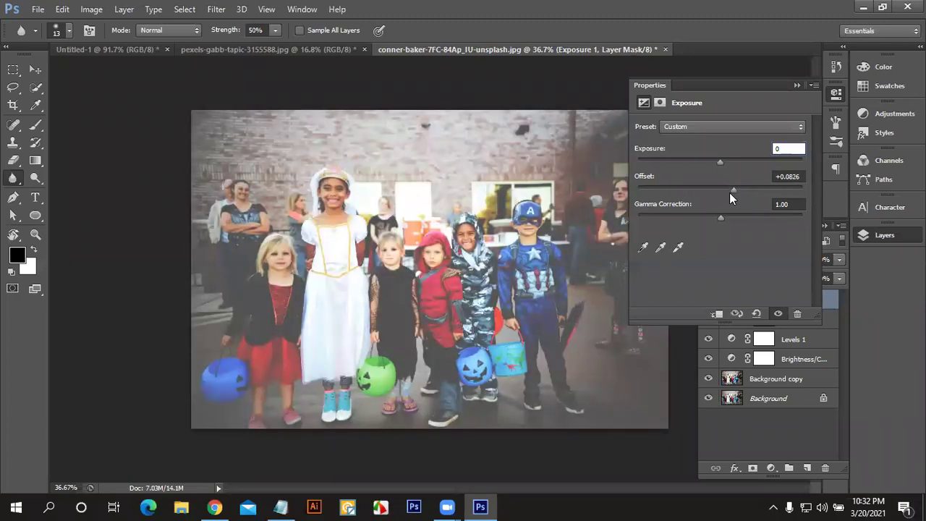
left_click_drag(734, 189, 714, 191)
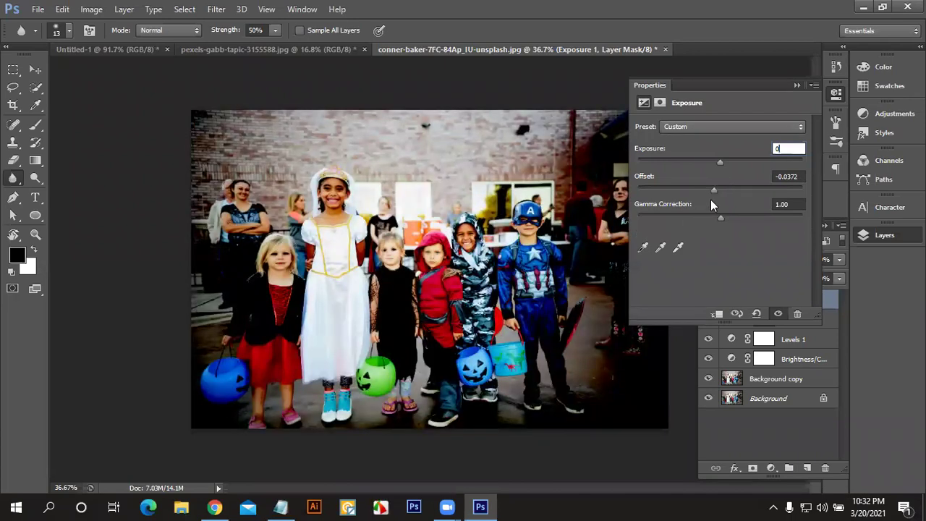
left_click(798, 86)
key("Delete")
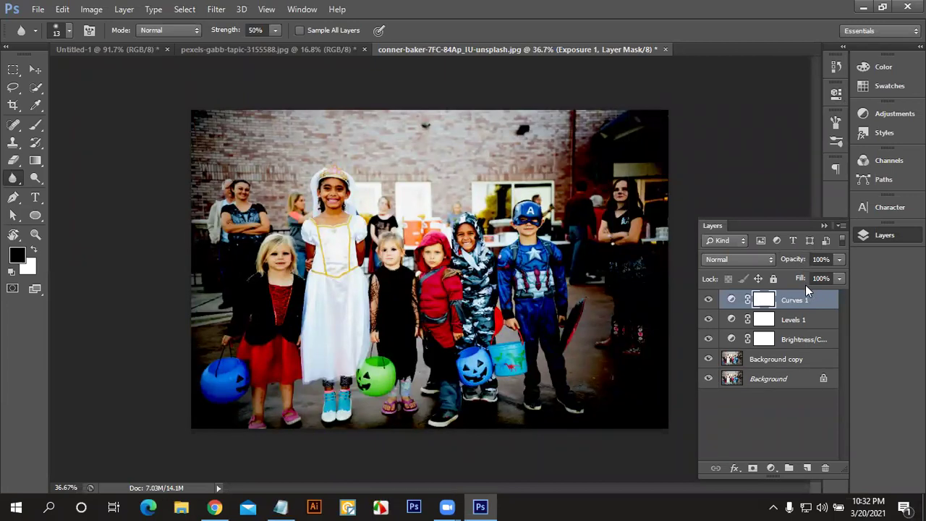
Step: Add a Vibrance adjustment layer, resetting Vibrance to 0 after testing the slider
left_click(772, 469)
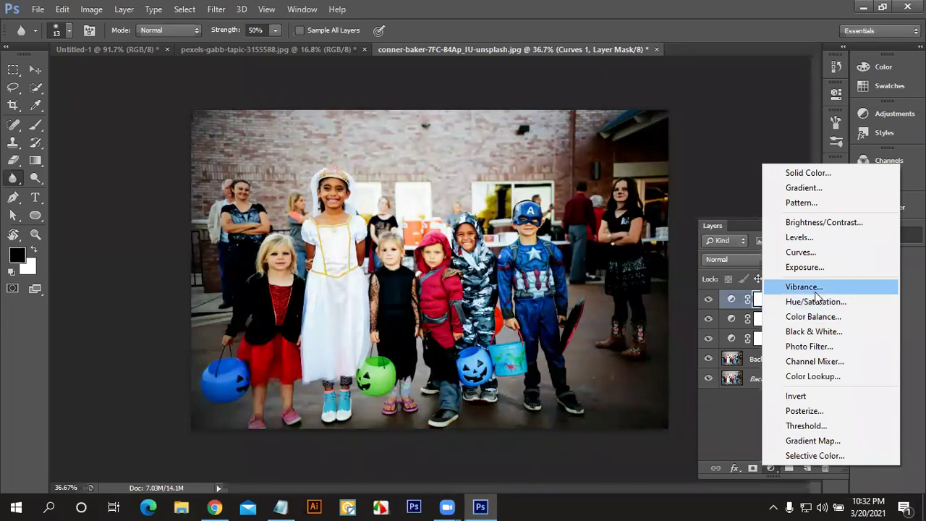
left_click(813, 288)
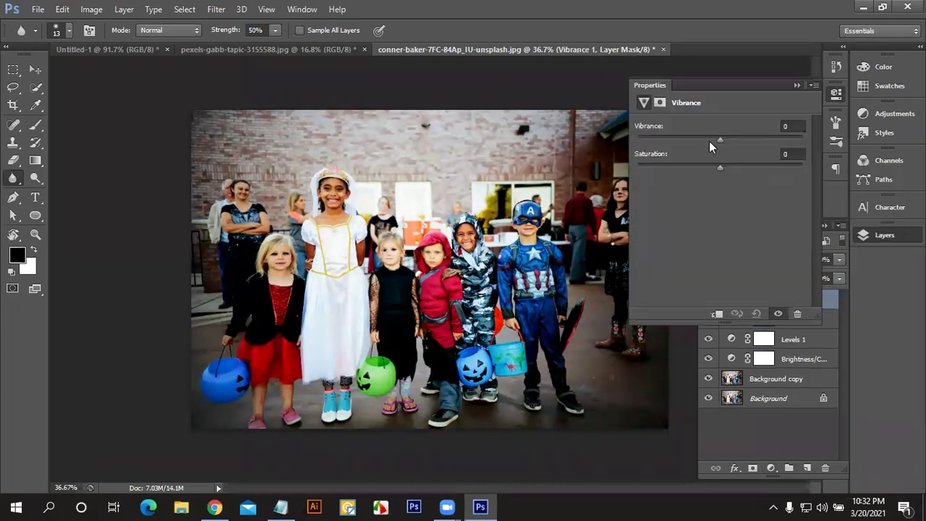
mouse_move(720, 141)
left_mouse_down()
mouse_move(786, 144)
mouse_move(651, 154)
mouse_move(760, 145)
mouse_move(692, 148)
left_mouse_up()
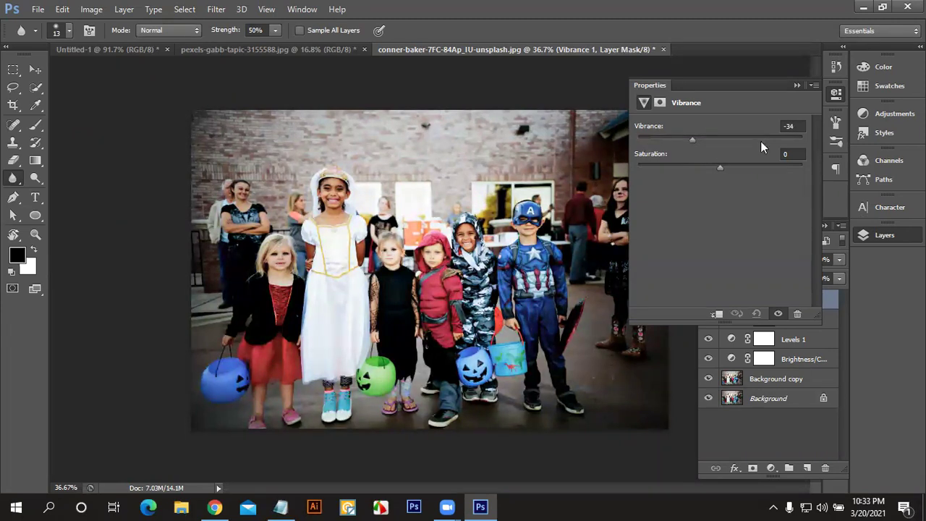
left_click(794, 125)
type("0")
left_click(795, 86)
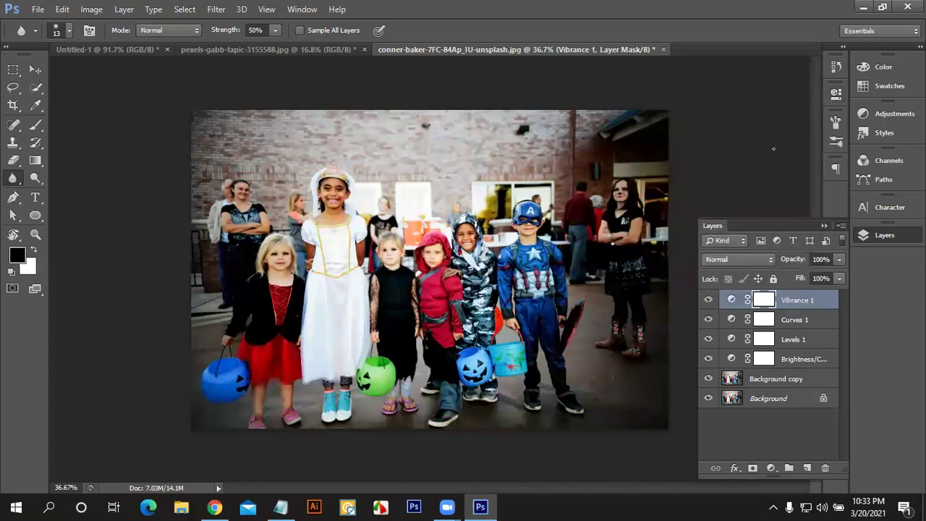
Step: Add a Hue/Saturation layer with hue 0, saturation lowered to -5 and lightness +7
left_click(771, 469)
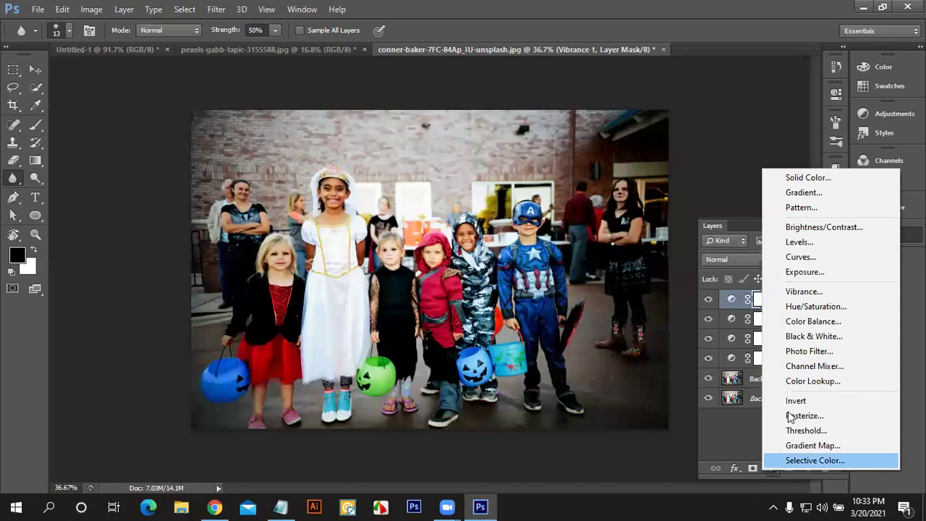
left_click(811, 289)
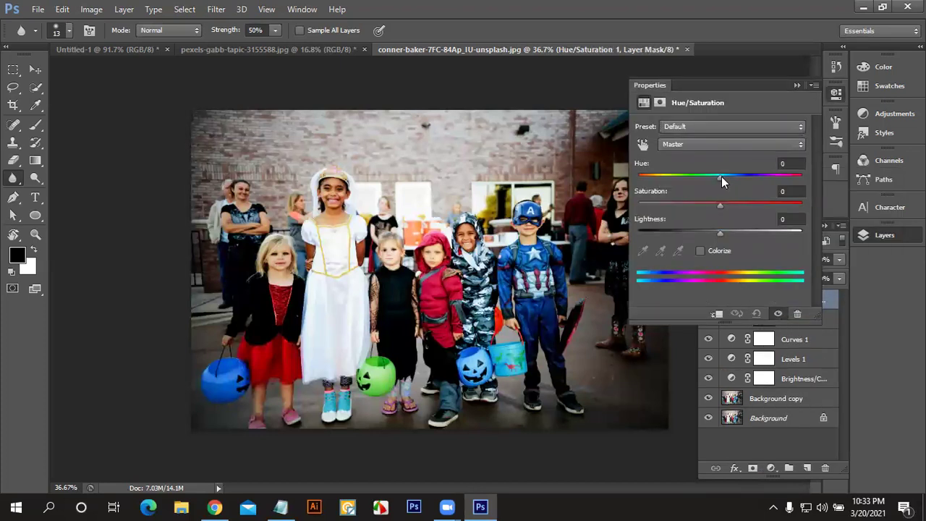
mouse_move(721, 177)
left_mouse_down()
mouse_move(654, 180)
mouse_move(807, 179)
mouse_move(613, 177)
left_mouse_up()
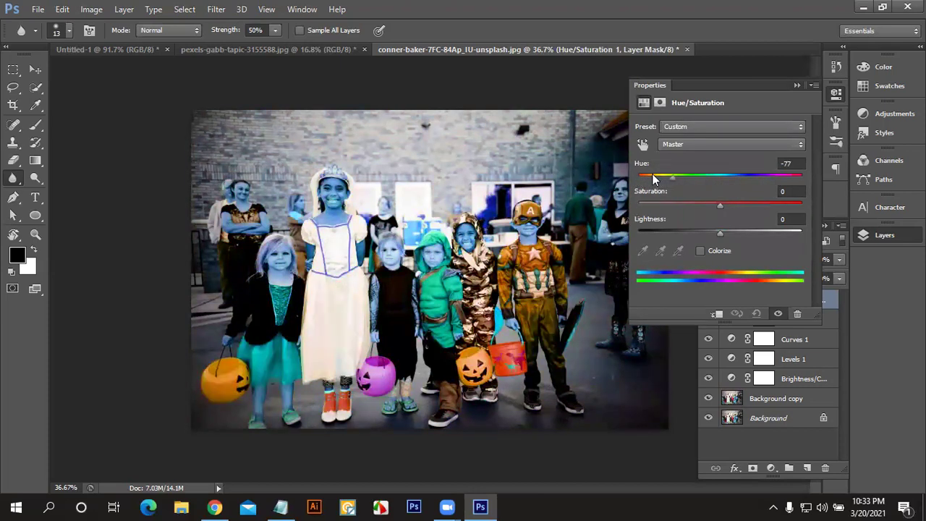
left_click(799, 163)
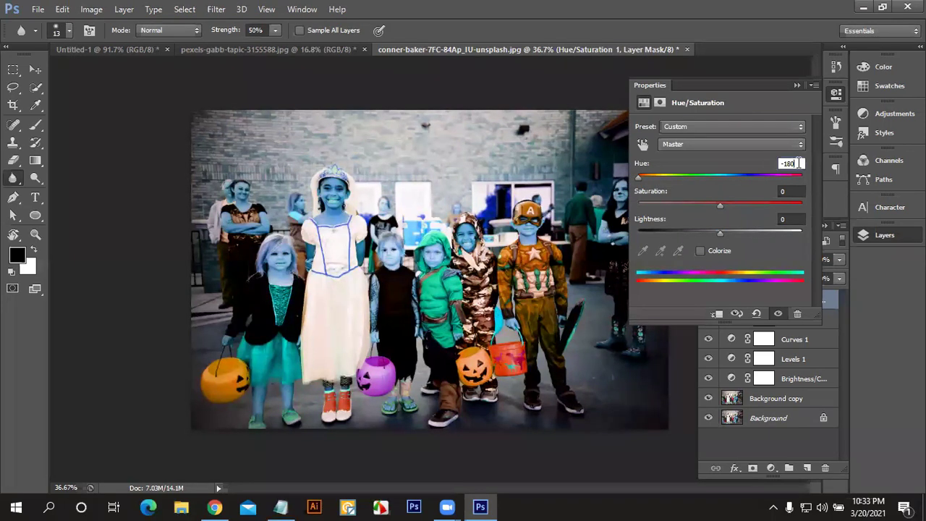
type("0")
key("Return")
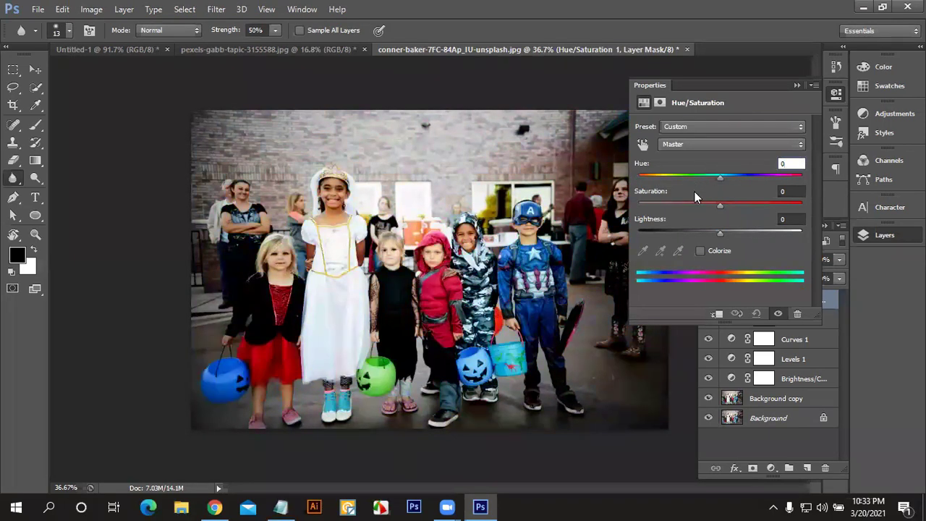
mouse_move(724, 205)
left_mouse_down()
mouse_move(619, 201)
mouse_move(832, 223)
mouse_move(674, 206)
mouse_move(717, 207)
mouse_move(826, 233)
mouse_move(660, 233)
mouse_move(738, 232)
mouse_move(726, 232)
left_mouse_up()
left_click(791, 163)
Step: Add a Color Balance layer with midtones set to -3, -6 and +10
left_click(796, 85)
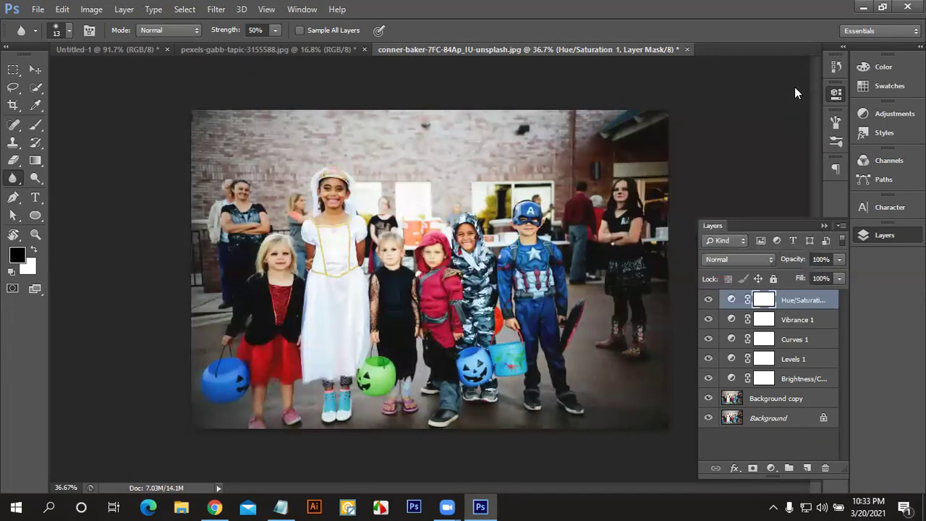
left_click(772, 469)
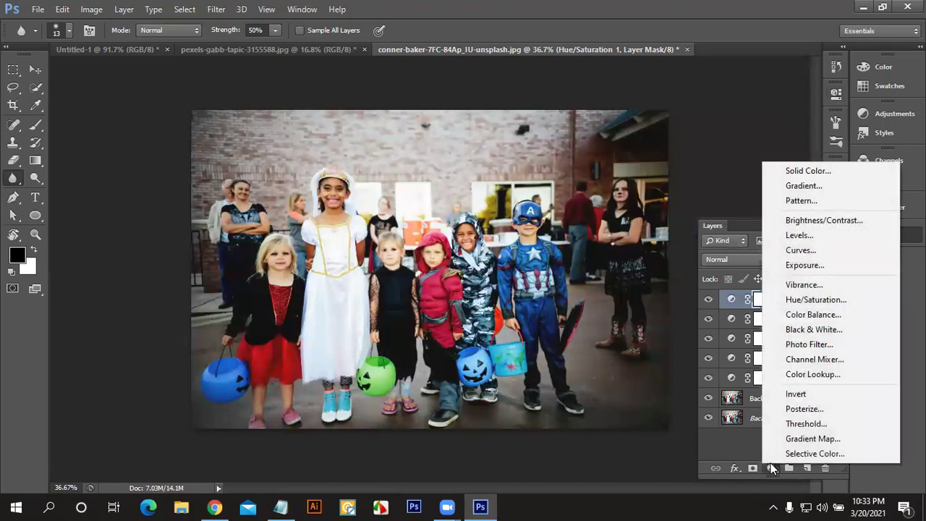
left_click(837, 320)
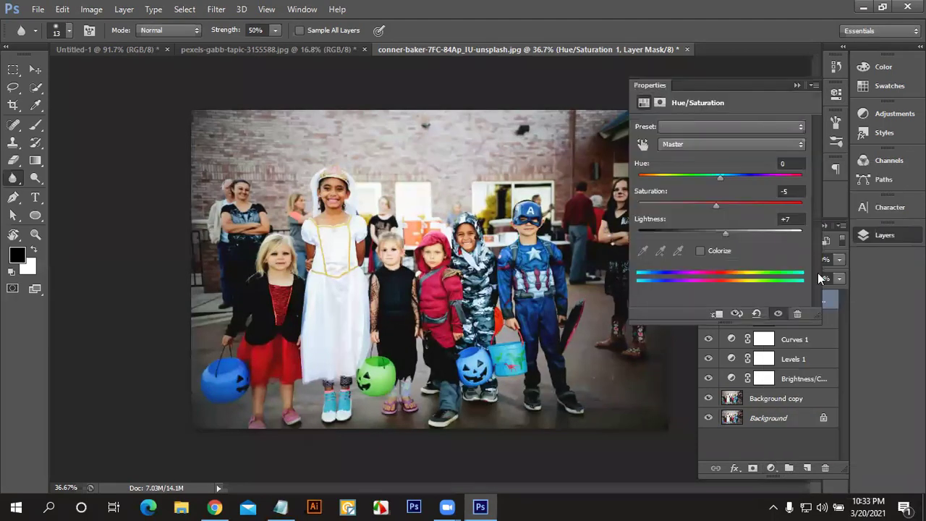
left_click_drag(702, 157, 700, 158)
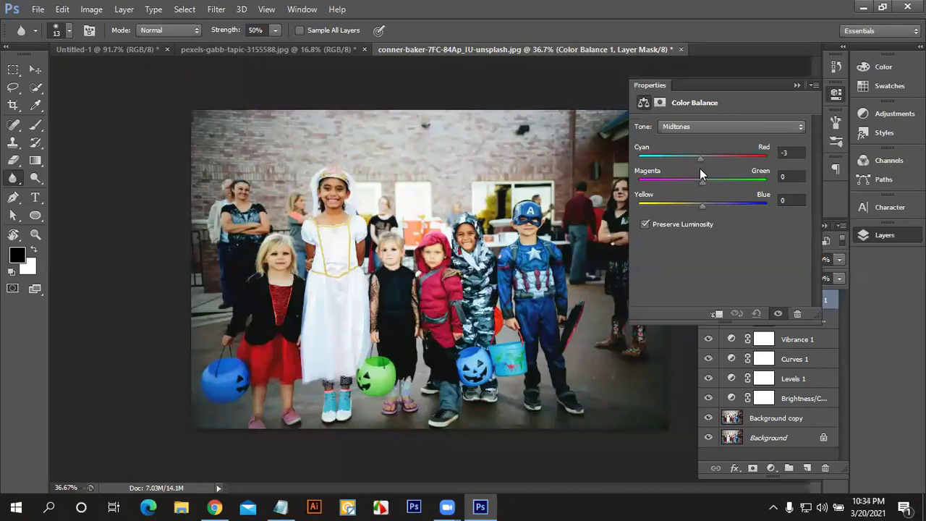
mouse_move(703, 182)
left_mouse_down()
mouse_move(713, 185)
mouse_move(701, 189)
left_mouse_up()
left_click_drag(703, 205, 727, 206)
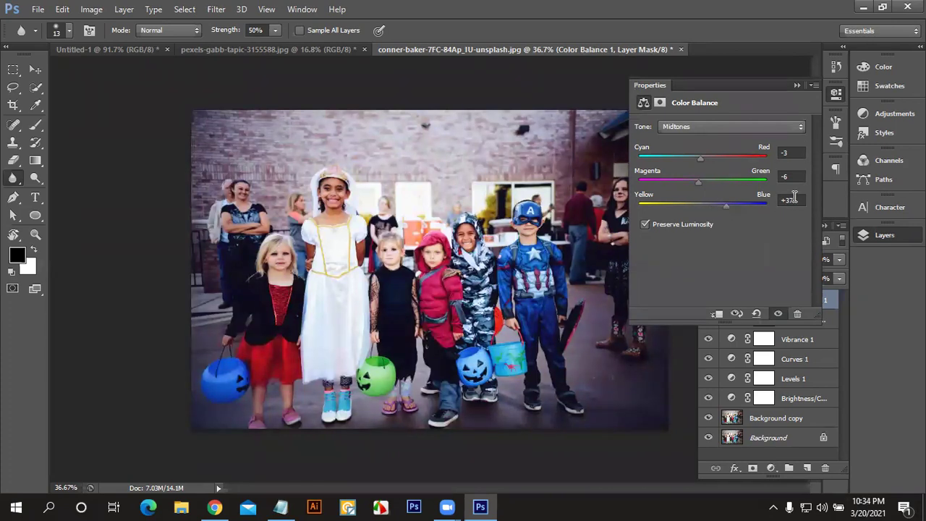
double_click(789, 200)
type("10")
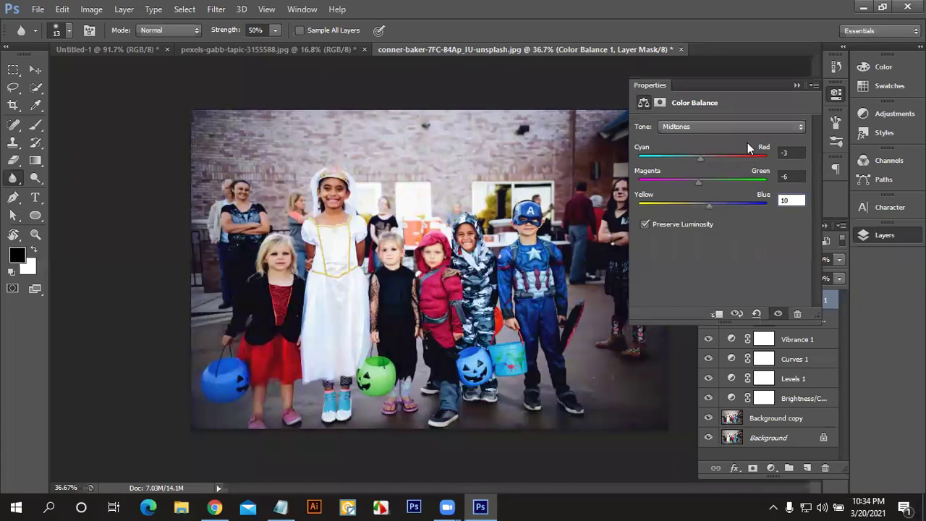
left_click(796, 84)
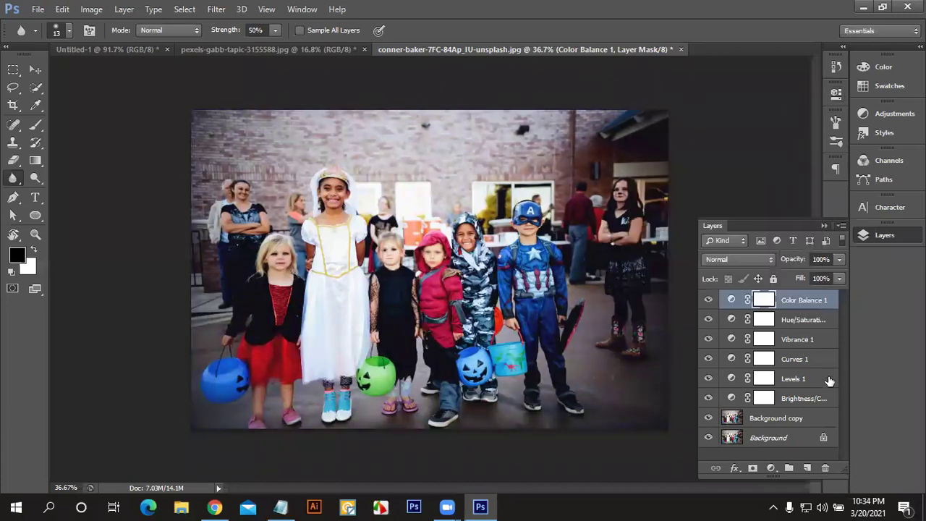
left_click(772, 469)
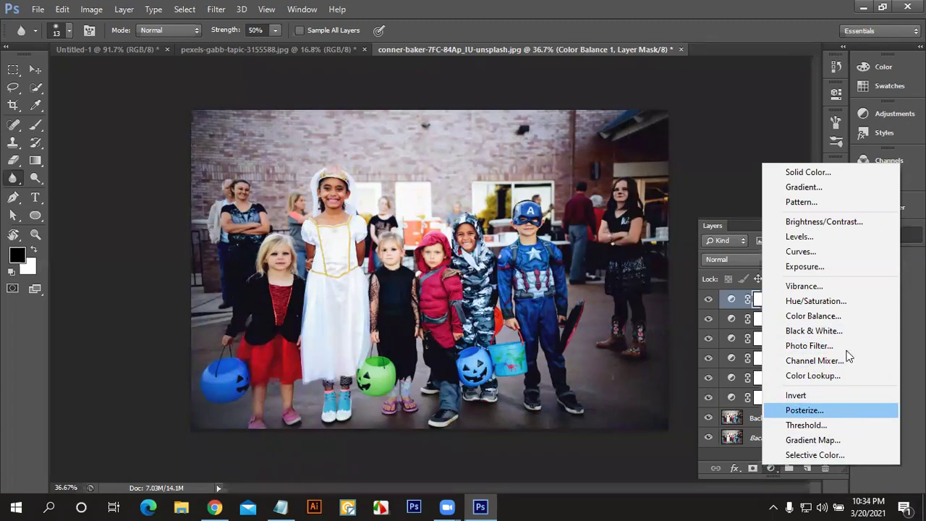
key("Escape")
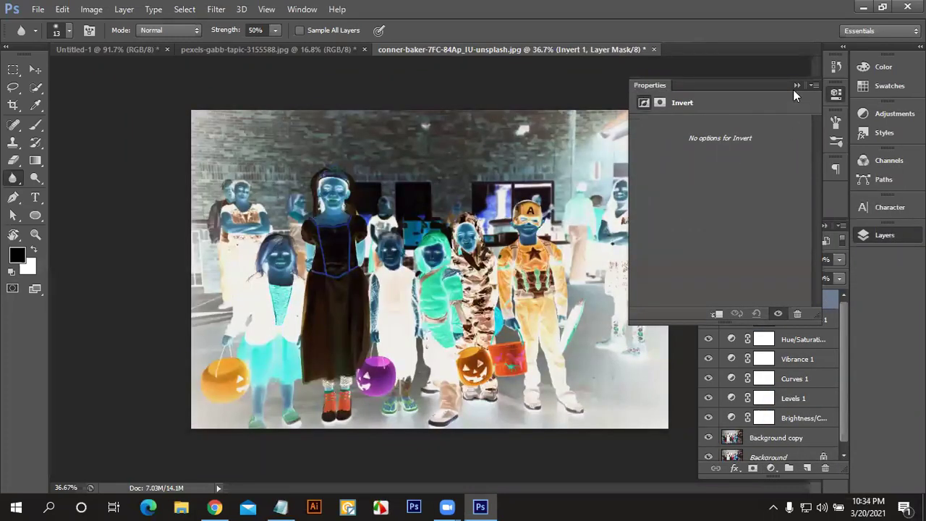
left_click(796, 85)
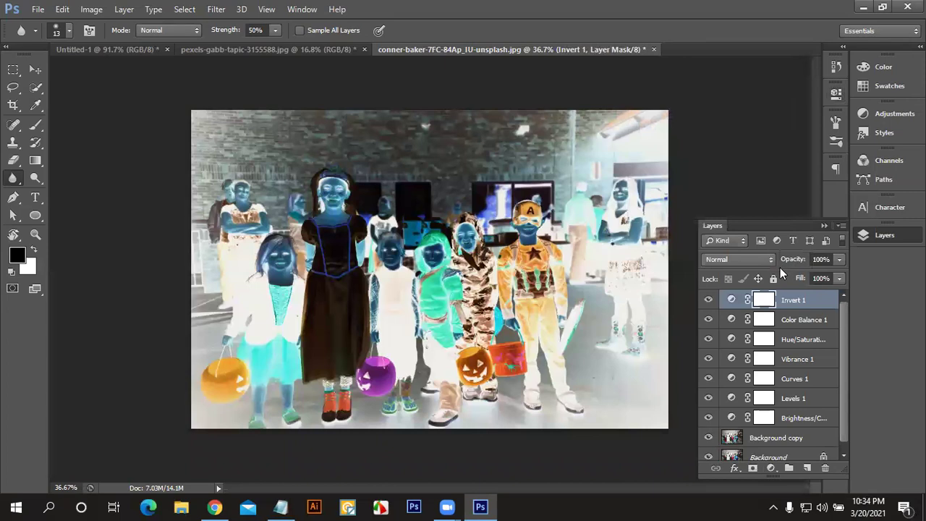
left_click_drag(789, 300, 825, 467)
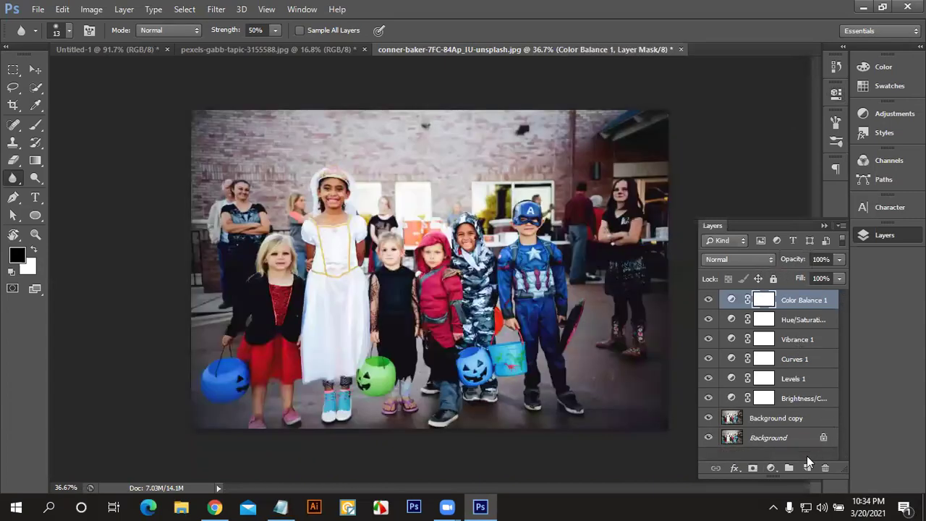
Step: Add a Selective Color layer, raising cyan in Reds and setting Greens cyan to -82
left_click(769, 469)
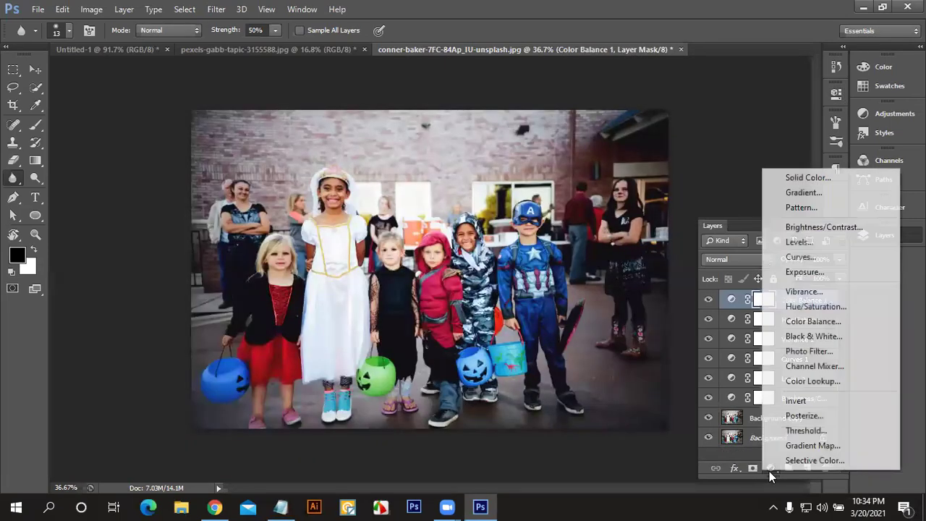
left_click(810, 461)
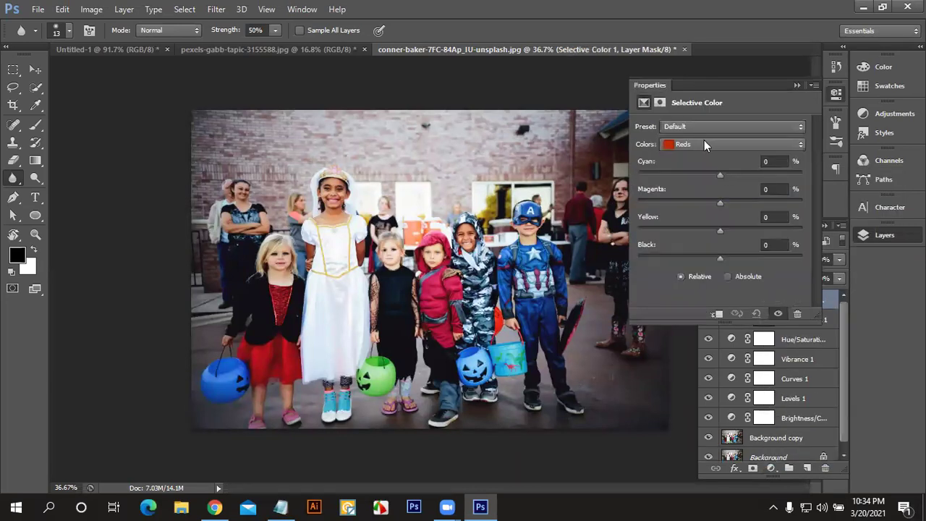
left_click(703, 144)
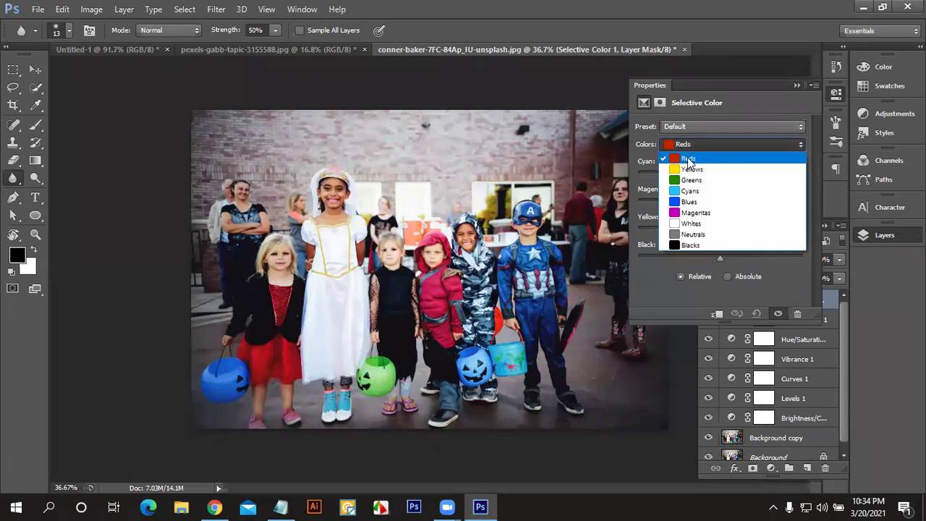
left_click(692, 159)
mouse_move(721, 175)
left_mouse_down()
mouse_move(641, 177)
mouse_move(791, 176)
left_mouse_up()
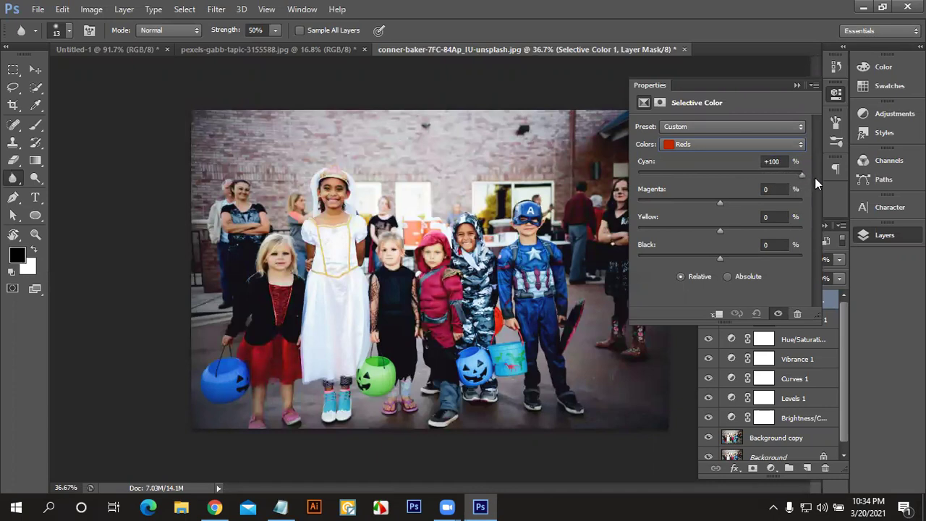
left_click(734, 145)
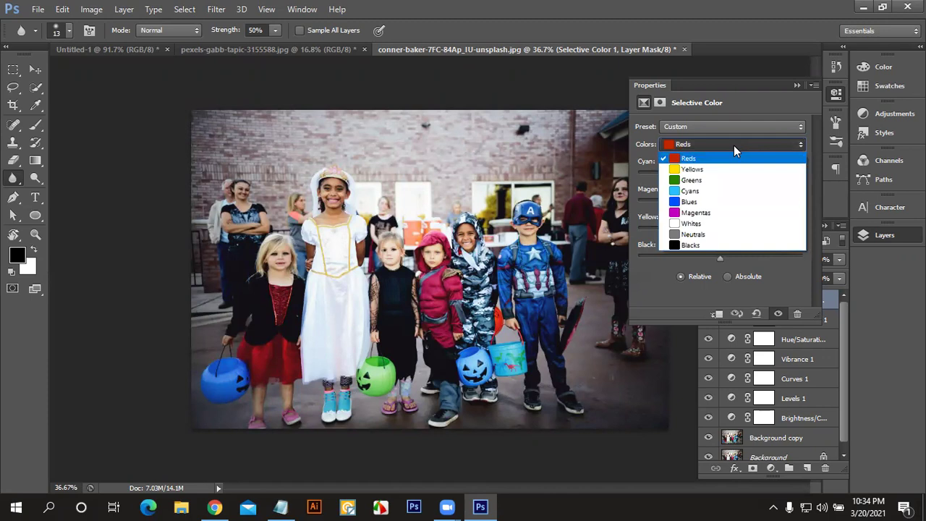
left_click(707, 180)
left_click_drag(722, 175, 723, 174)
left_click_drag(804, 174, 813, 175)
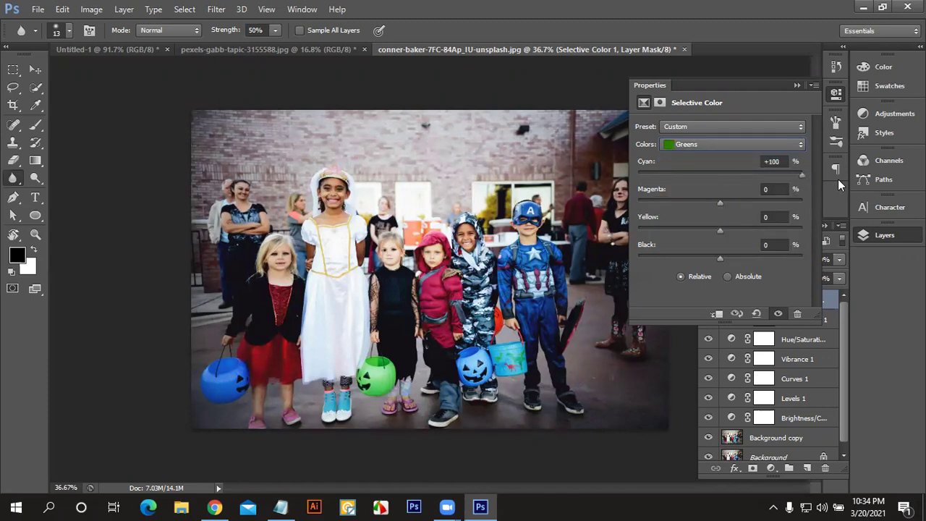
left_click(657, 175)
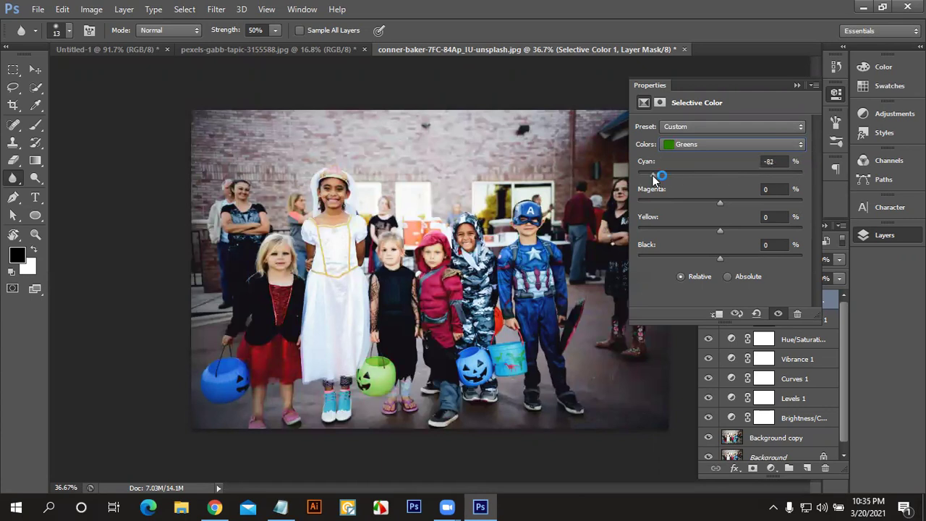
Step: Test the cyan range in Yellows, then push Greens cyan to its limit
left_click(695, 145)
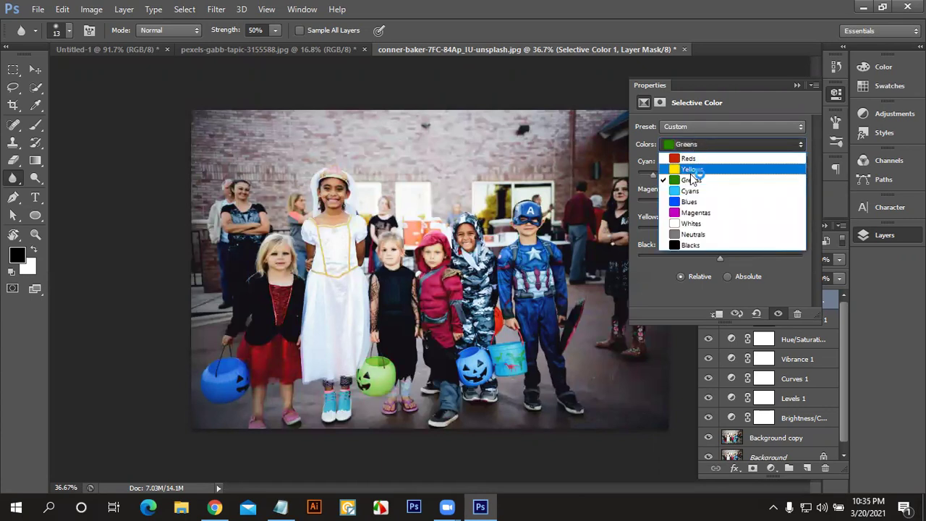
left_click(694, 170)
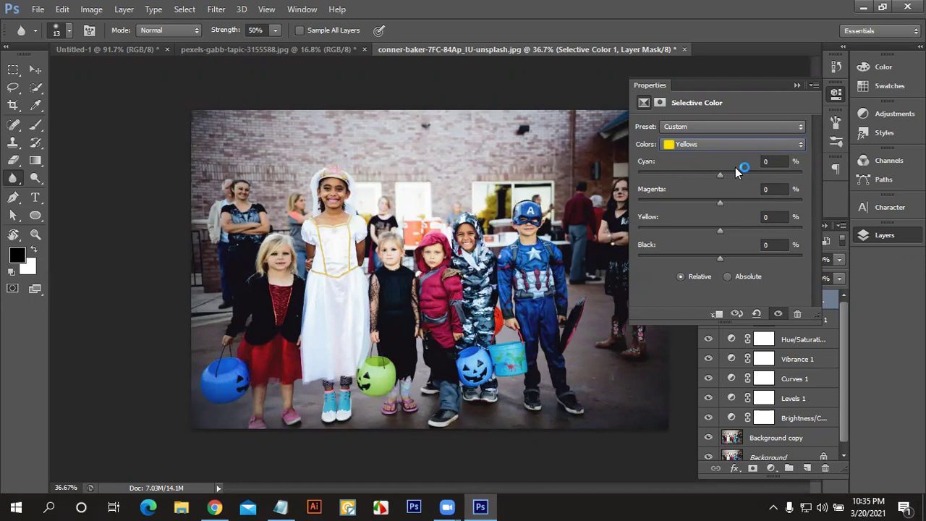
left_click_drag(720, 176, 649, 176)
mouse_move(779, 176)
left_mouse_down()
mouse_move(838, 174)
mouse_move(631, 177)
left_mouse_up()
left_click_drag(636, 173, 839, 174)
left_click(695, 144)
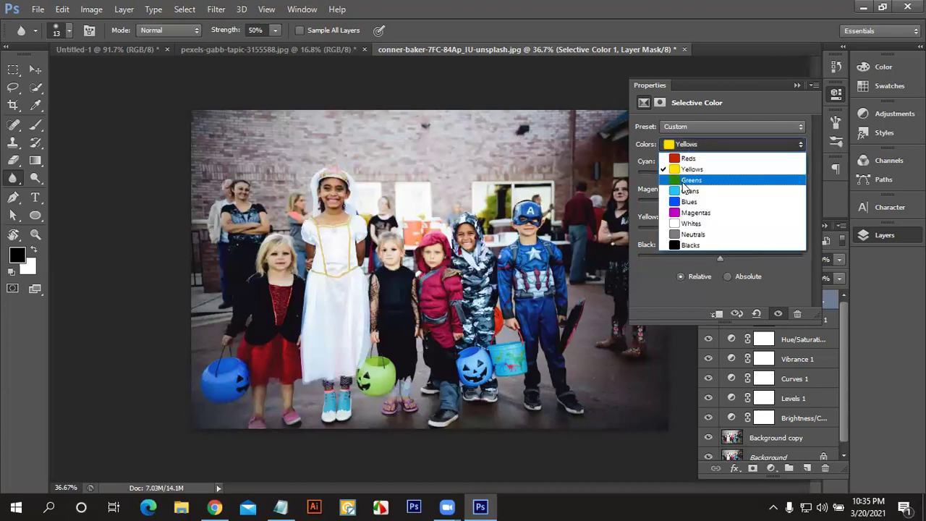
left_click(682, 182)
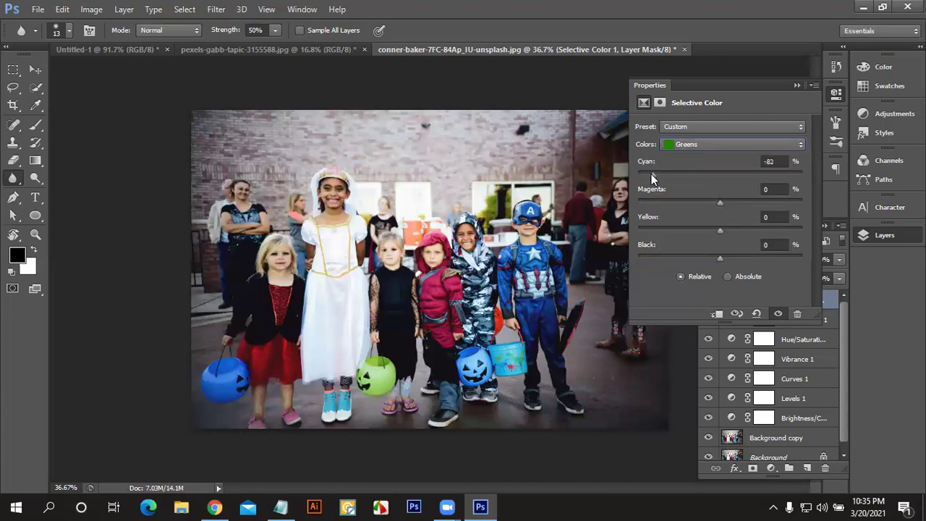
mouse_move(643, 174)
left_mouse_down()
mouse_move(627, 176)
mouse_move(828, 174)
left_mouse_up()
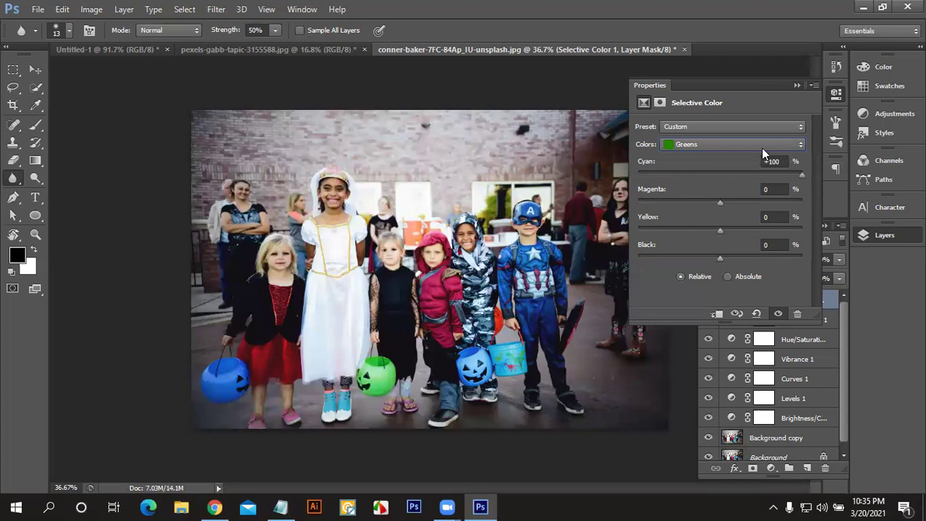
Step: Set Magentas to Cyan -94, Magenta -41, Yellow -100 and Black +100
left_click(738, 147)
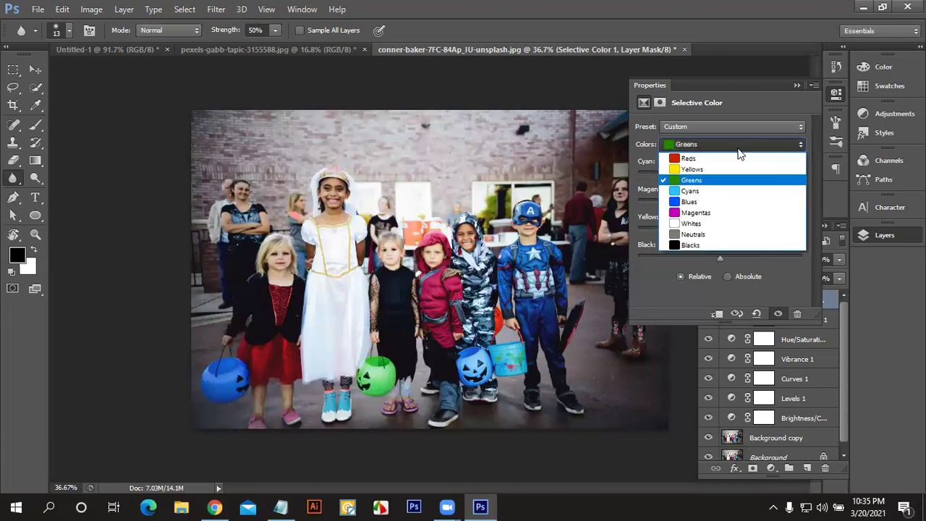
left_click(712, 215)
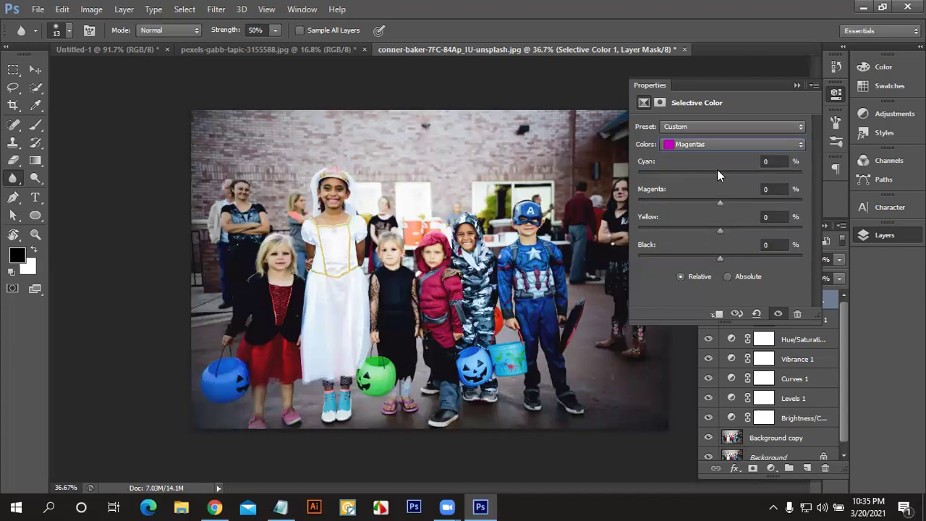
mouse_move(718, 169)
left_mouse_down()
mouse_move(642, 171)
mouse_move(818, 169)
mouse_move(643, 175)
left_mouse_up()
left_click_drag(726, 203, 686, 203)
left_click_drag(721, 233, 637, 229)
left_click_drag(721, 257, 809, 256)
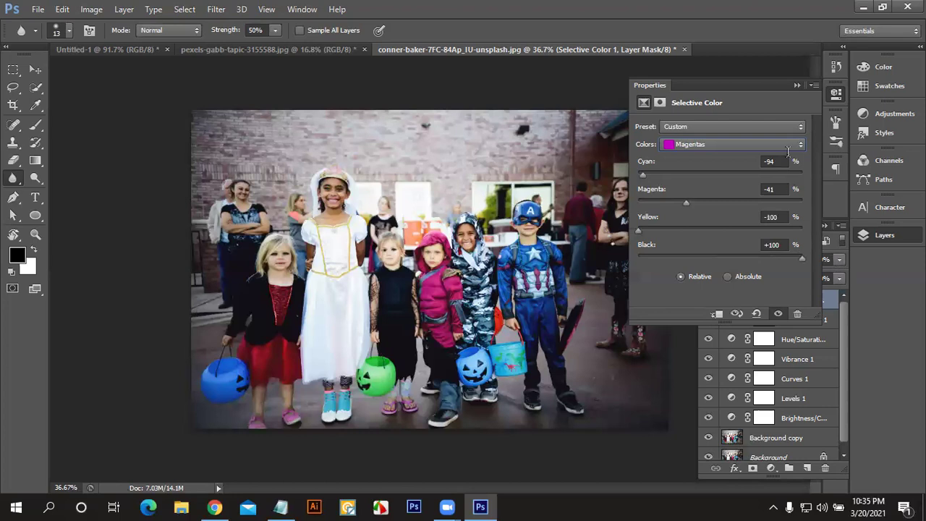
left_click(797, 85)
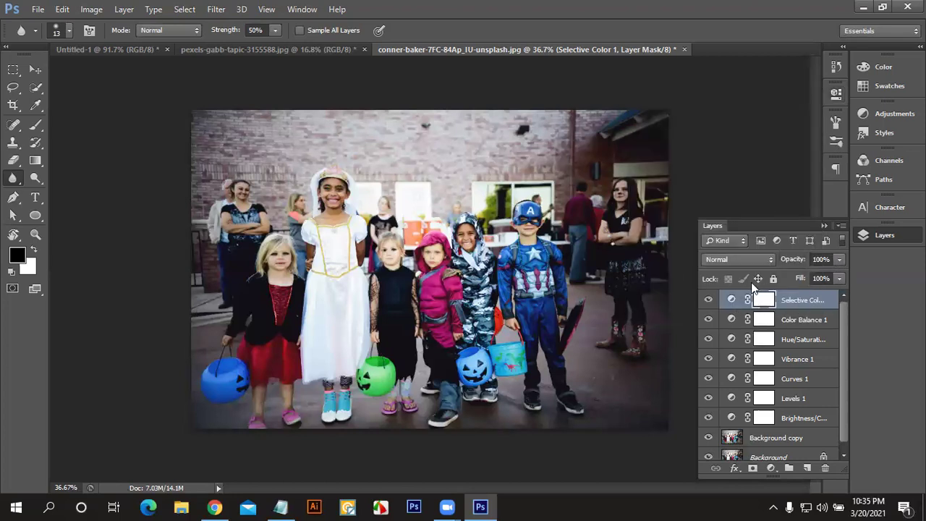
Step: Delete the Selective Color 1 adjustment layer
key("Delete")
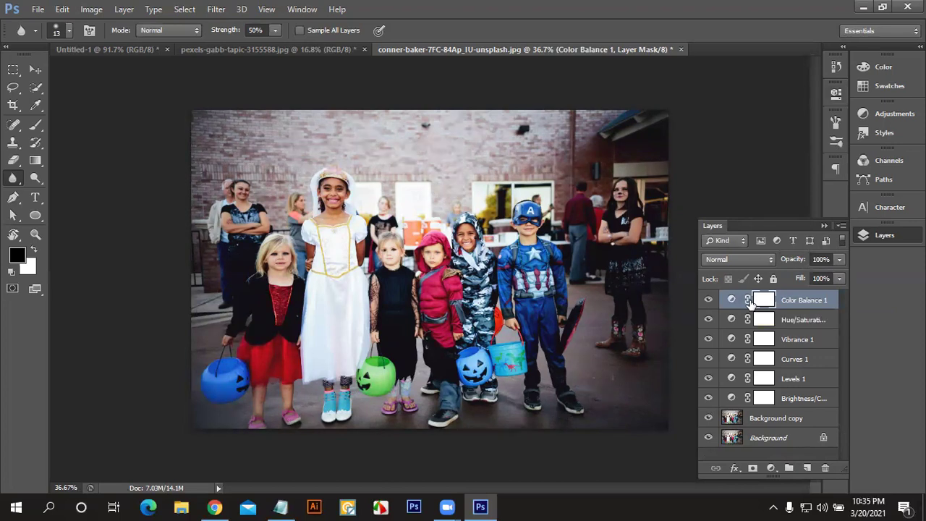
left_click(771, 469)
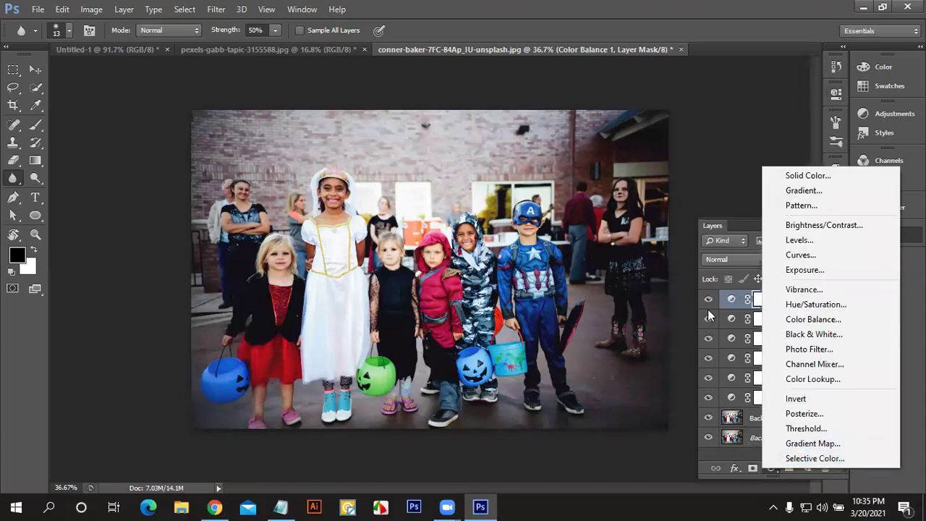
left_click(707, 276)
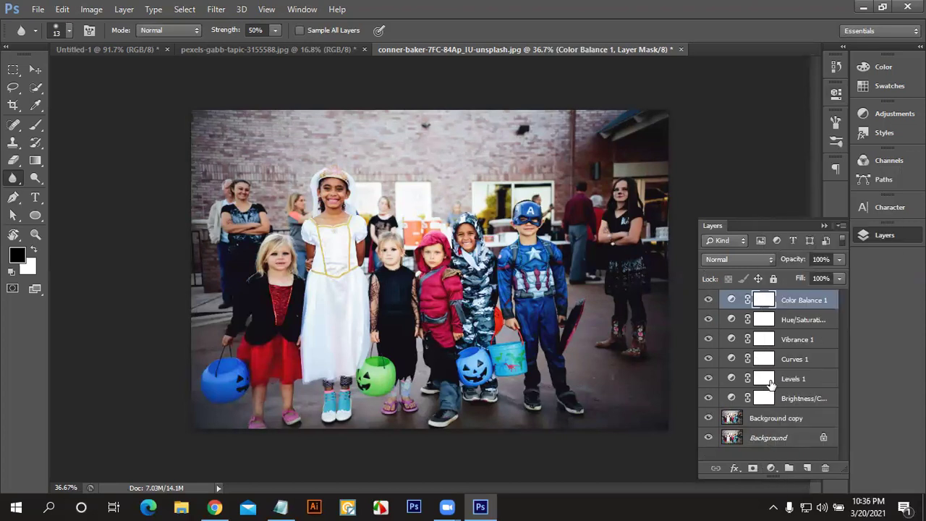
Step: Group the six adjustment layers with Ctrl+G, then undo the grouping
left_click(787, 396, "shift")
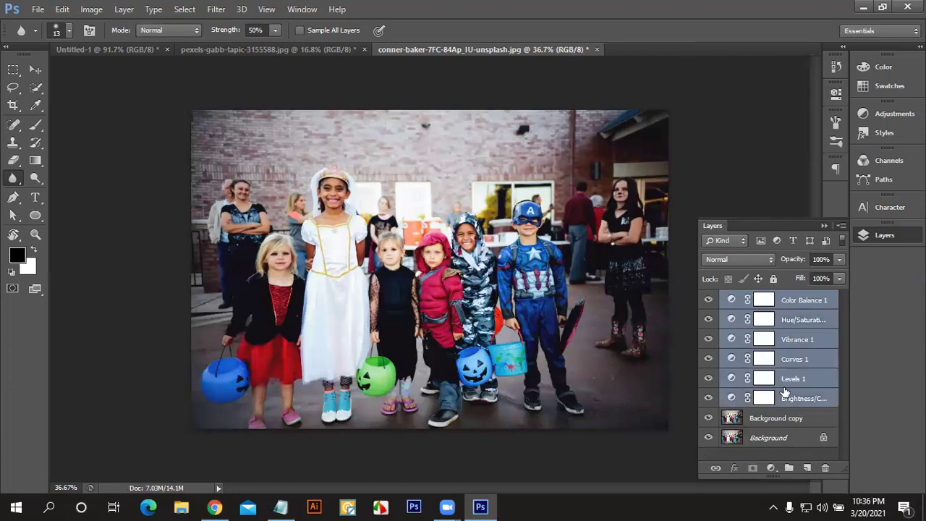
key("ctrl+g")
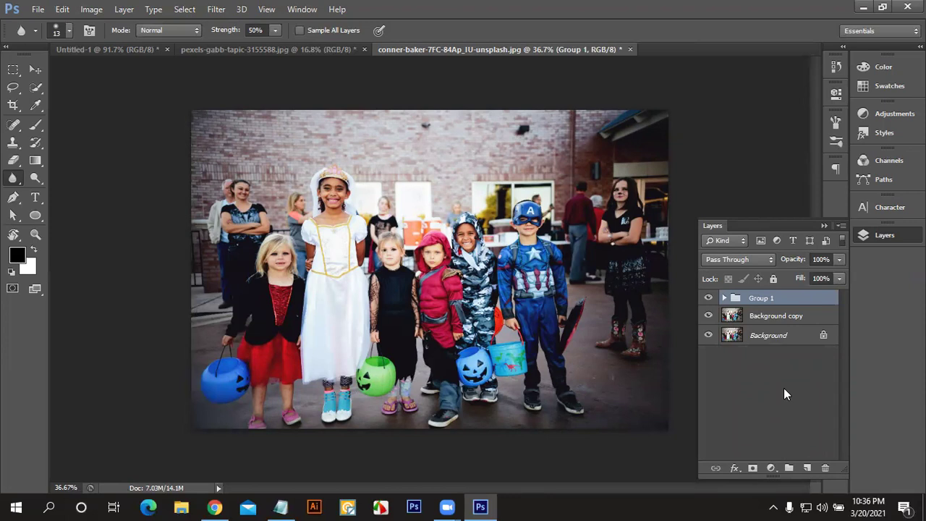
key("ctrl+shift+g")
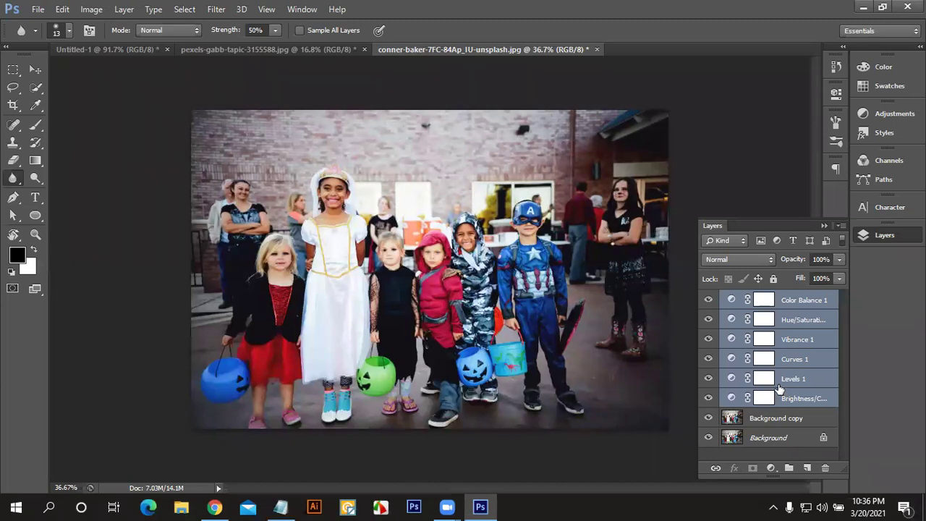
Step: Select the six adjustment layers from Vibrance 1 to Color Balance 1 and try grouping and ungrouping them
left_click(801, 338)
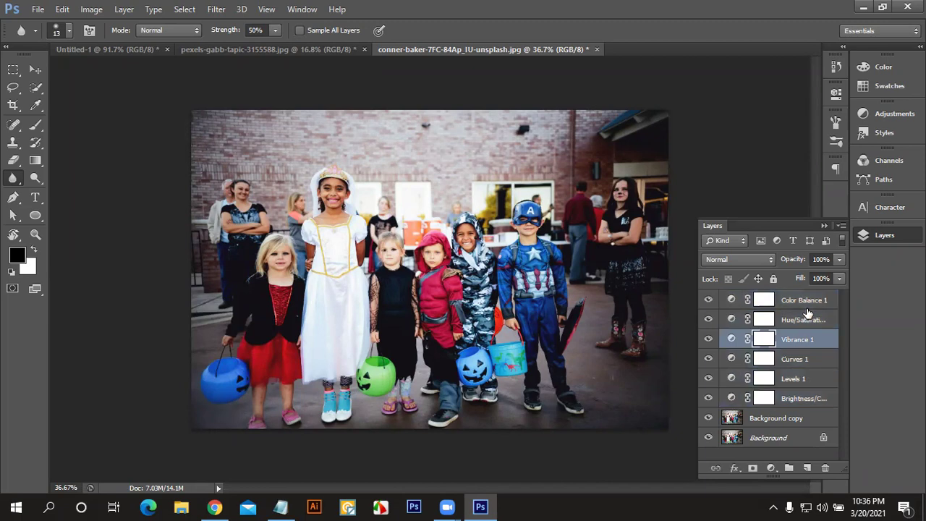
key("alt+period")
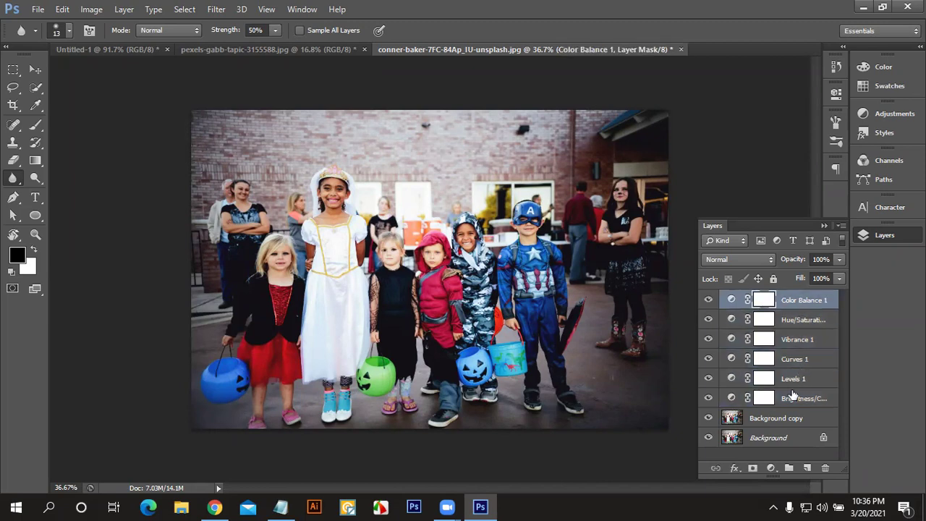
left_click(793, 397, "shift")
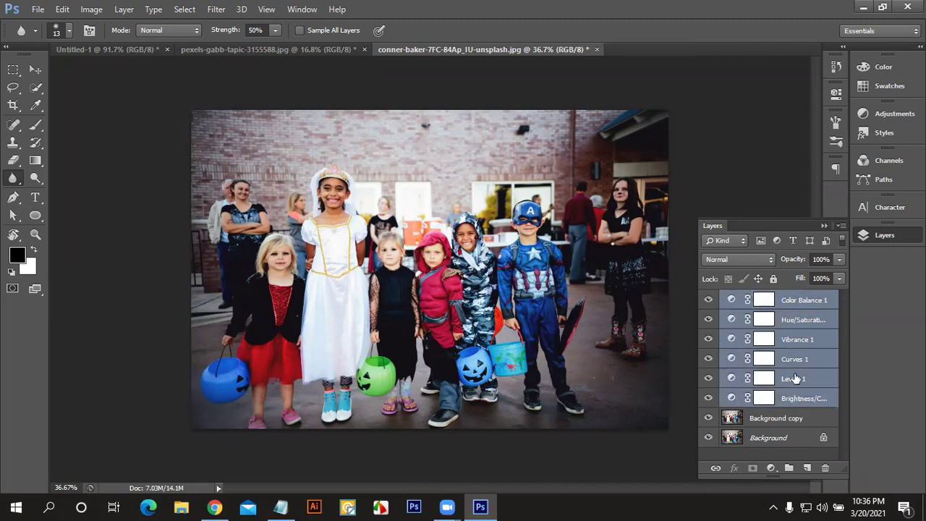
key("ctrl+g")
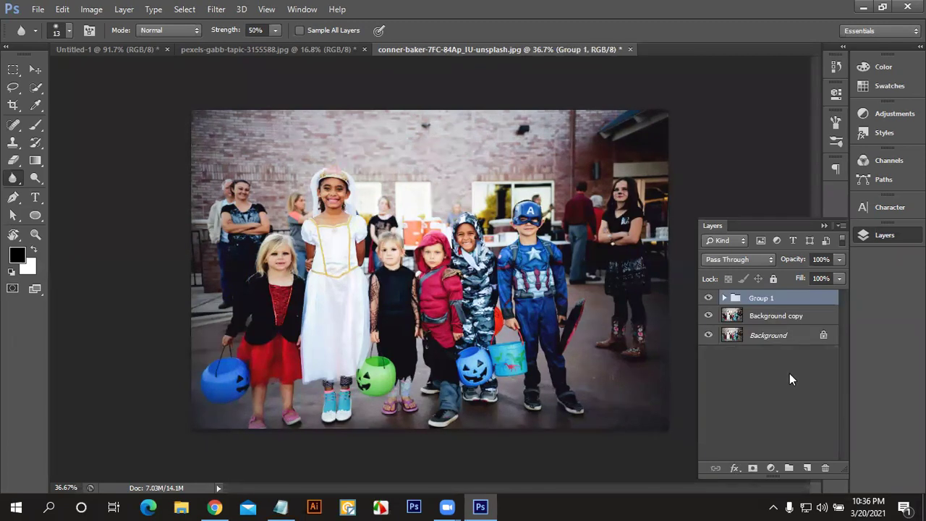
key("ctrl+shift+g")
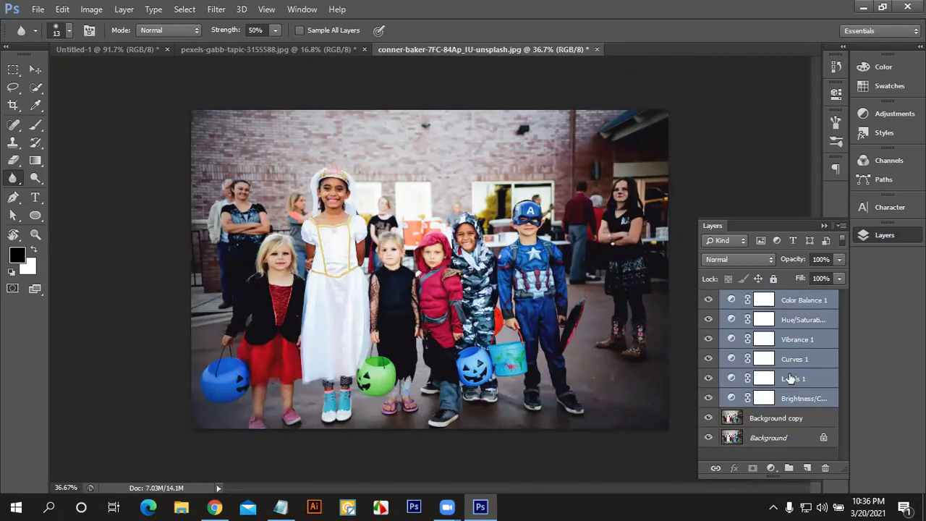
key("ctrl+g")
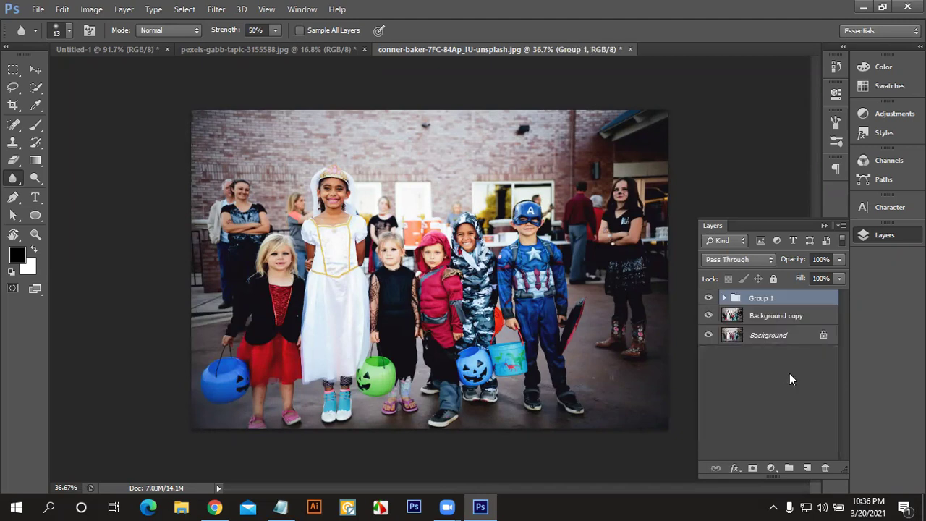
key("ctrl+shift+g")
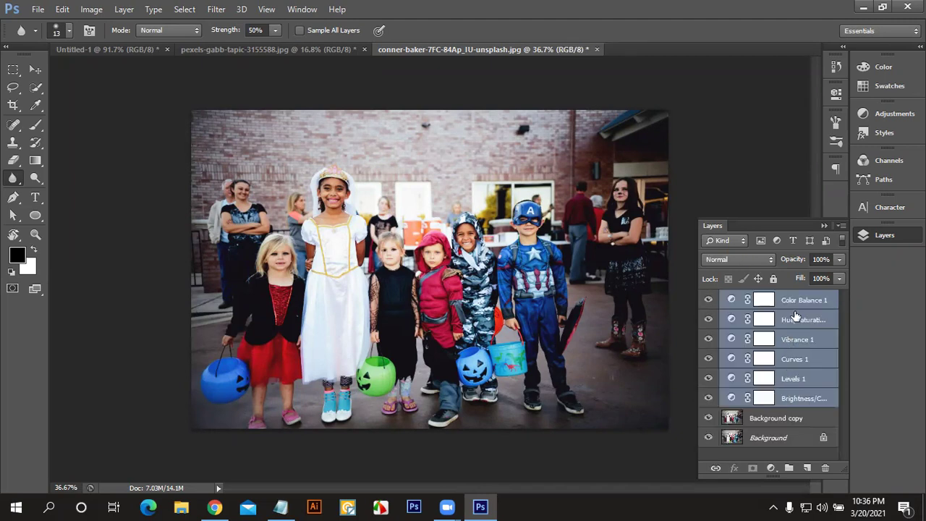
Step: Try the layer context menu's grouping options, then group the six adjustment layers into Group 1
right_click(797, 307)
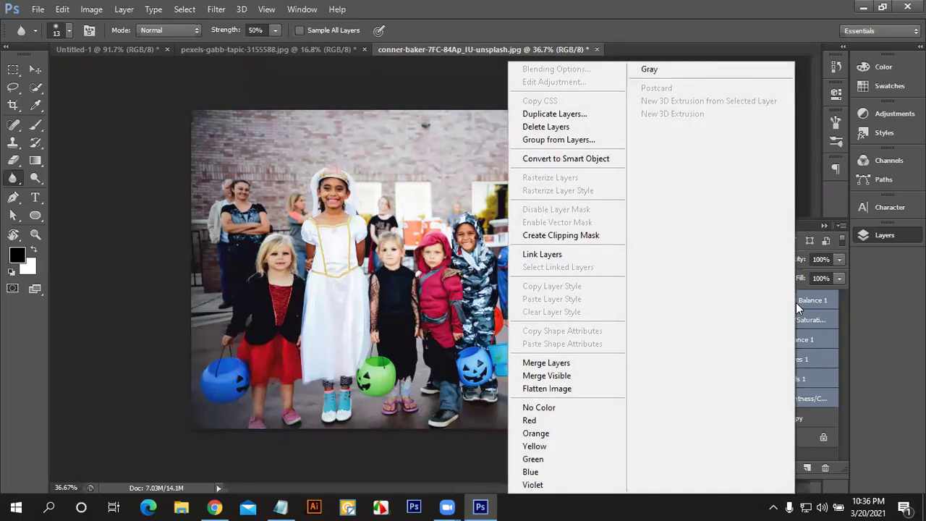
left_click(577, 140)
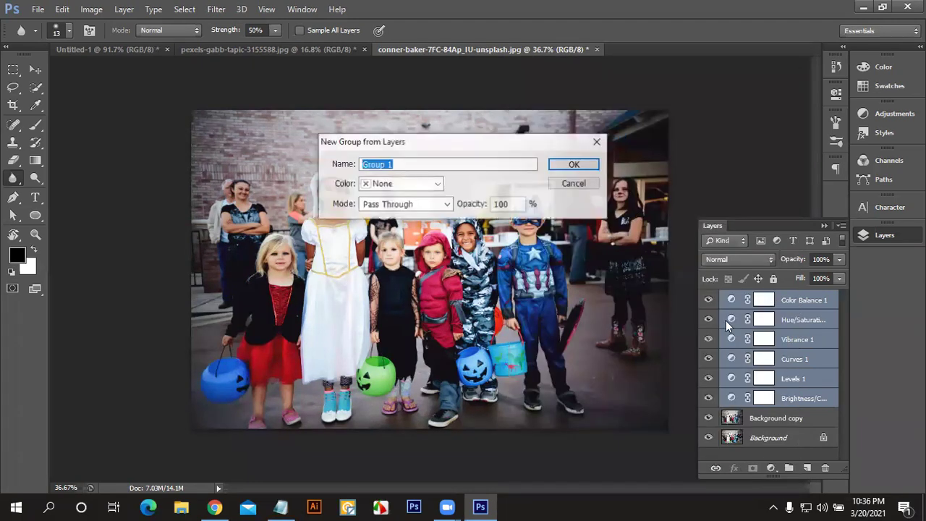
left_click(597, 164)
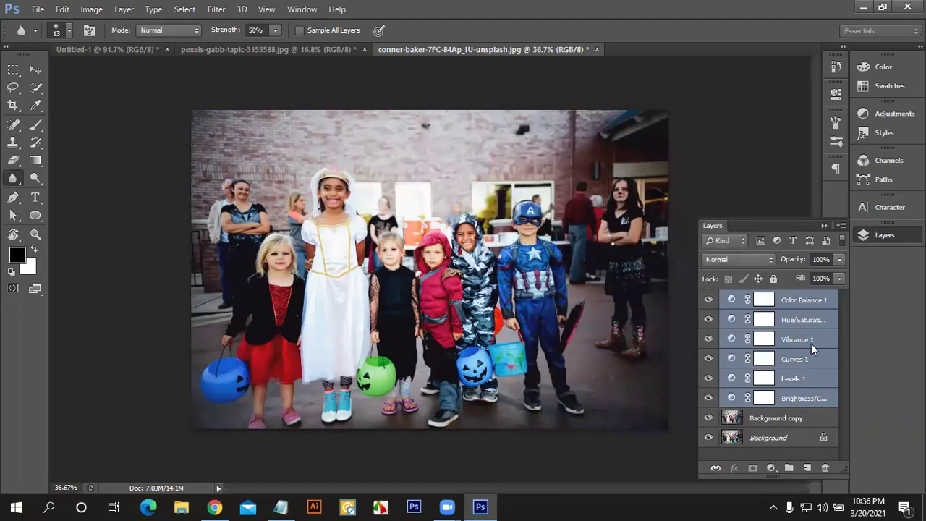
right_click(776, 296)
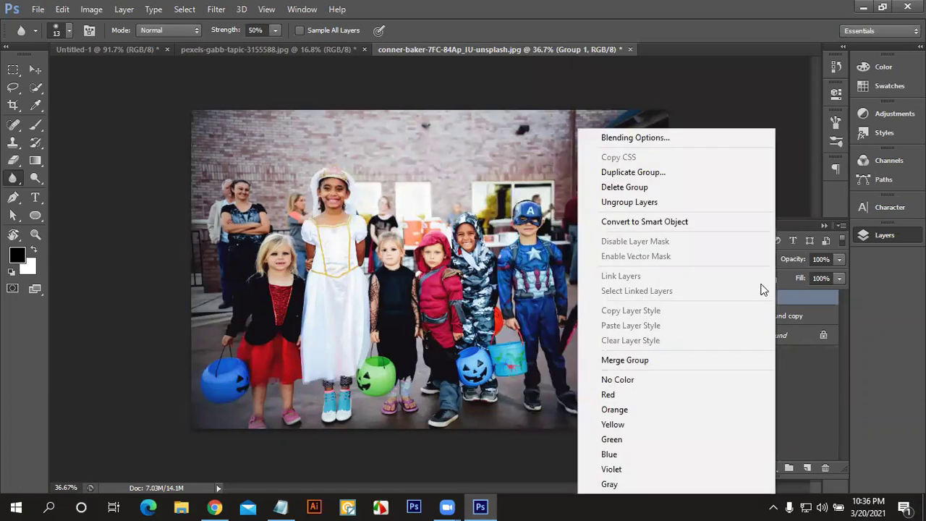
left_click(647, 202)
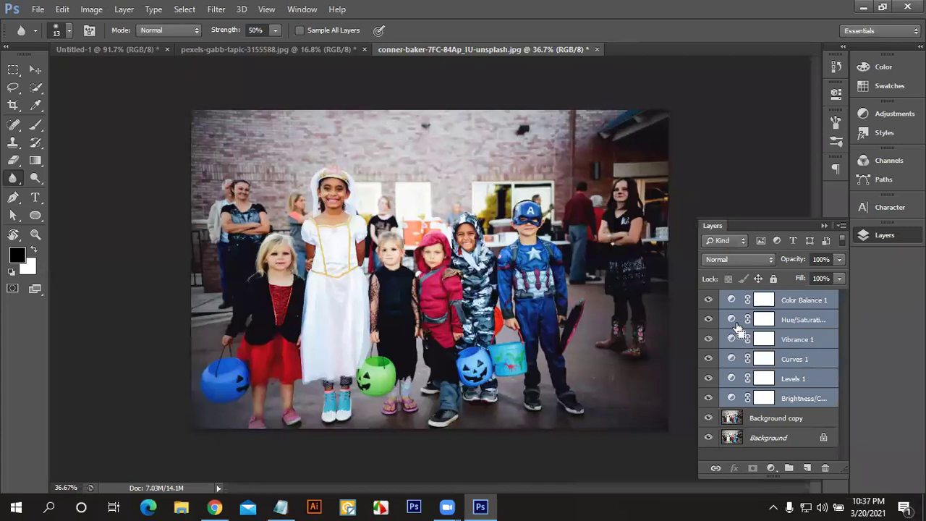
key("ctrl+g")
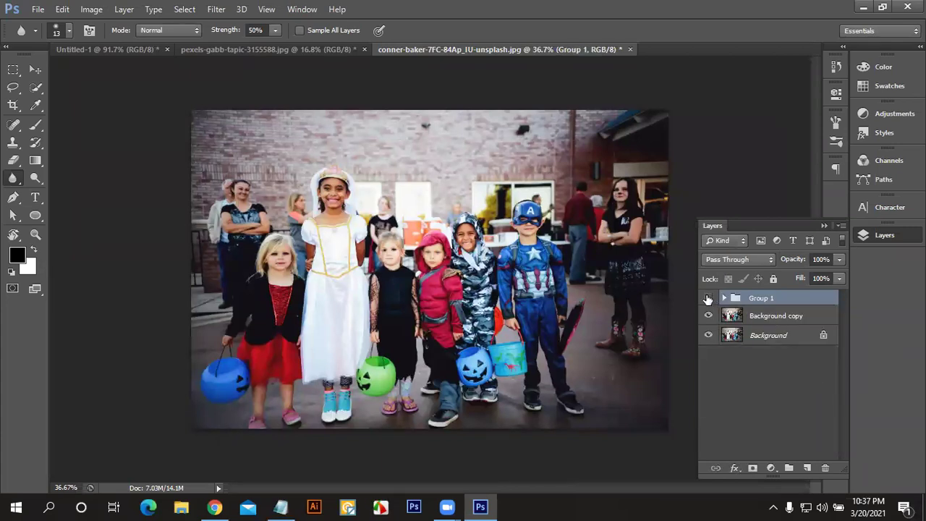
Step: Toggle Group 1's visibility to compare the photo with and without adjustments, and browse the Filter menu
left_click(708, 298)
left_click(708, 299)
left_click(709, 298)
left_click(709, 298)
left_click(217, 8)
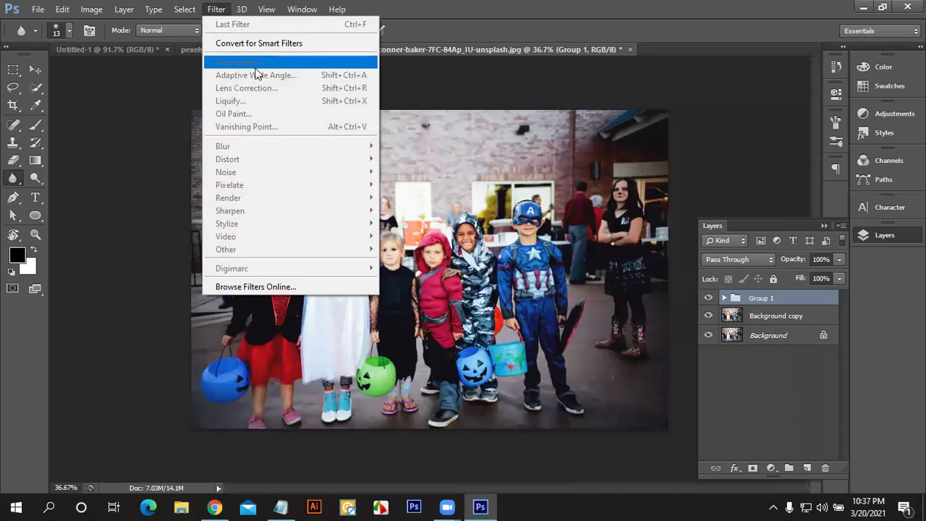
left_click(795, 301)
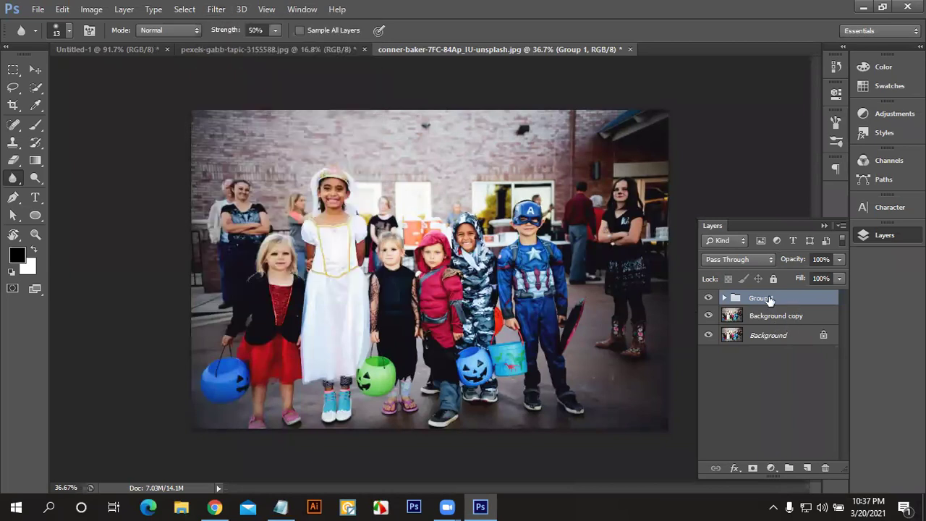
Step: Compare Group 1 off and on again, leaving it visible, and switch to the Move tool
left_click(708, 301)
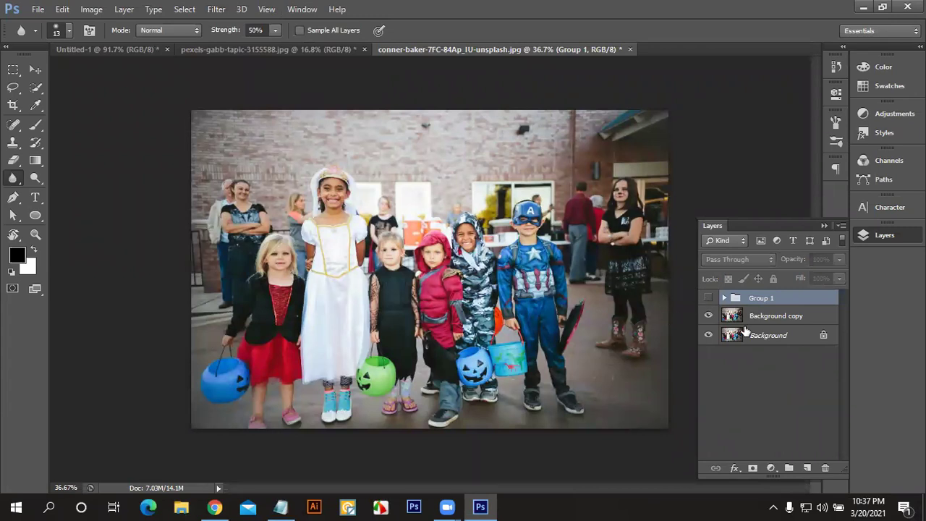
left_click(708, 300)
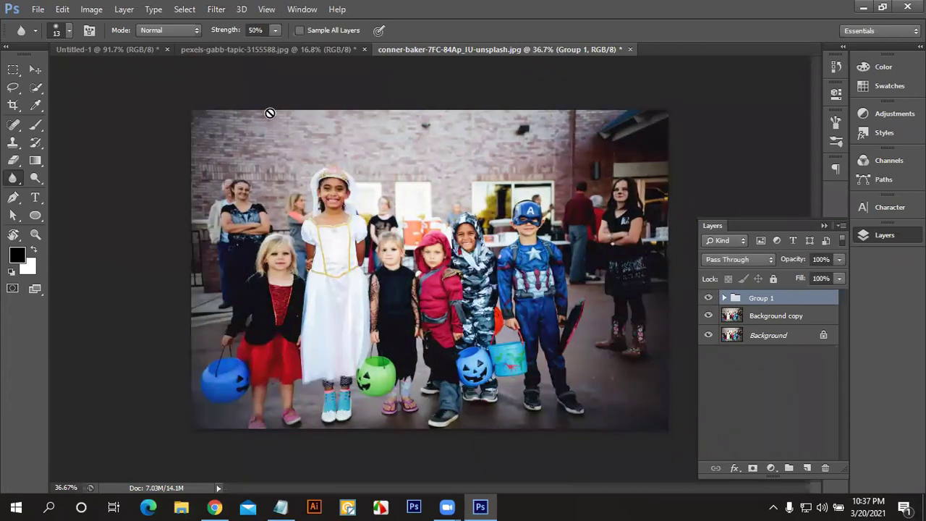
left_click(217, 9)
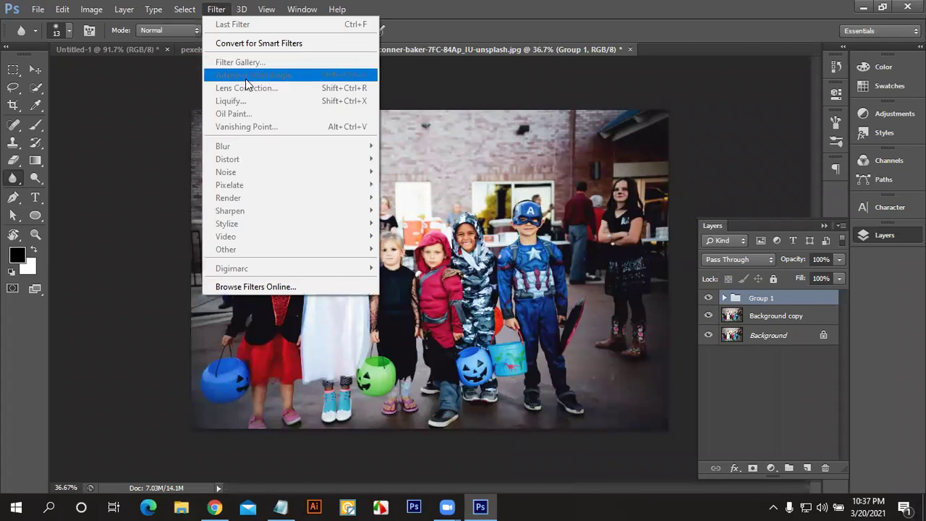
left_click(221, 13)
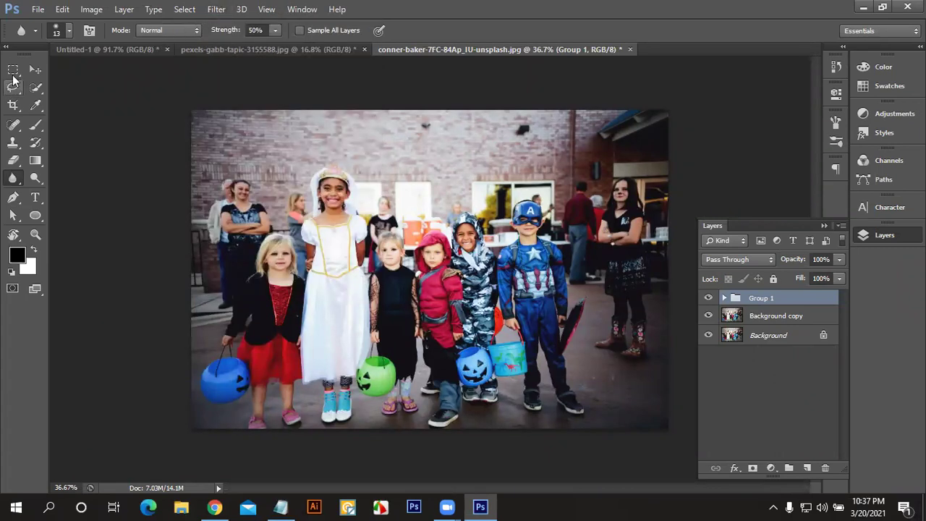
left_click(32, 72)
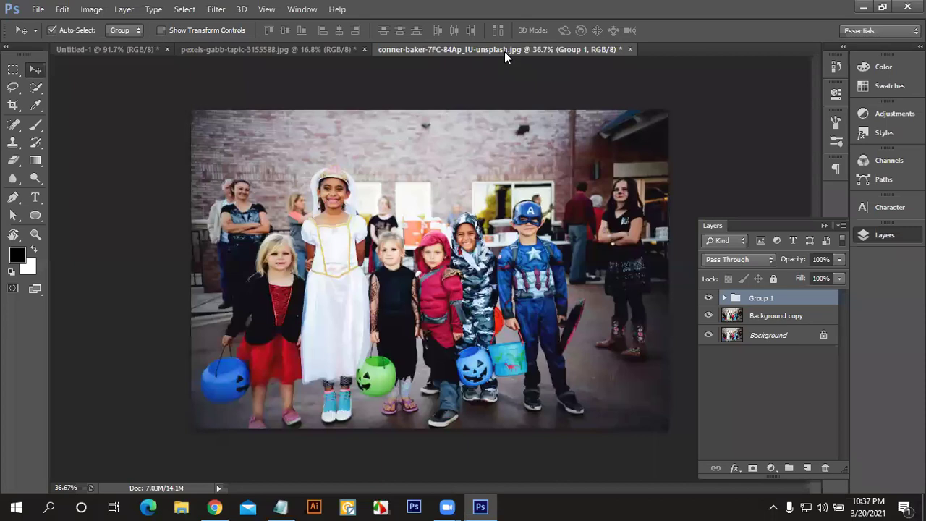
Step: Place the irene-strong cap portrait into Untitled-1, scaled to about 14.6% near the upper left
left_click(80, 49)
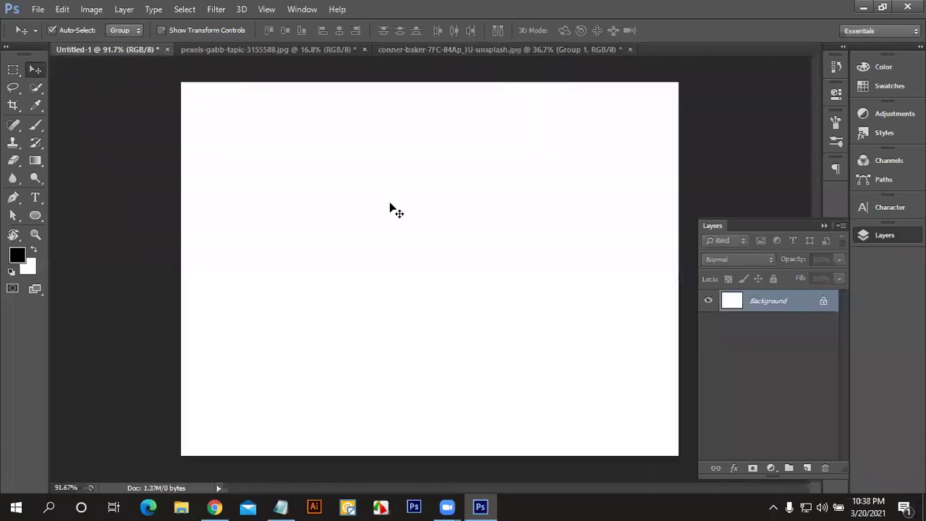
left_click(37, 10)
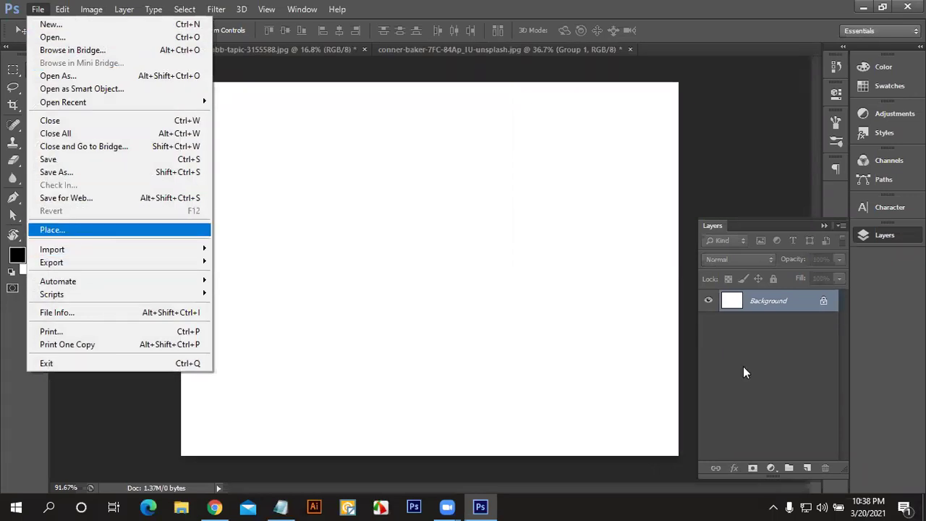
key("Return")
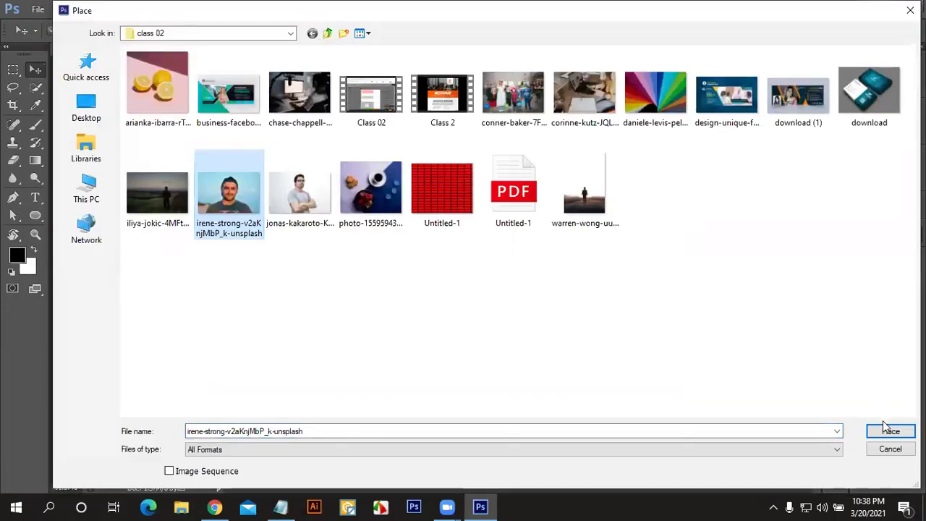
left_click(887, 430)
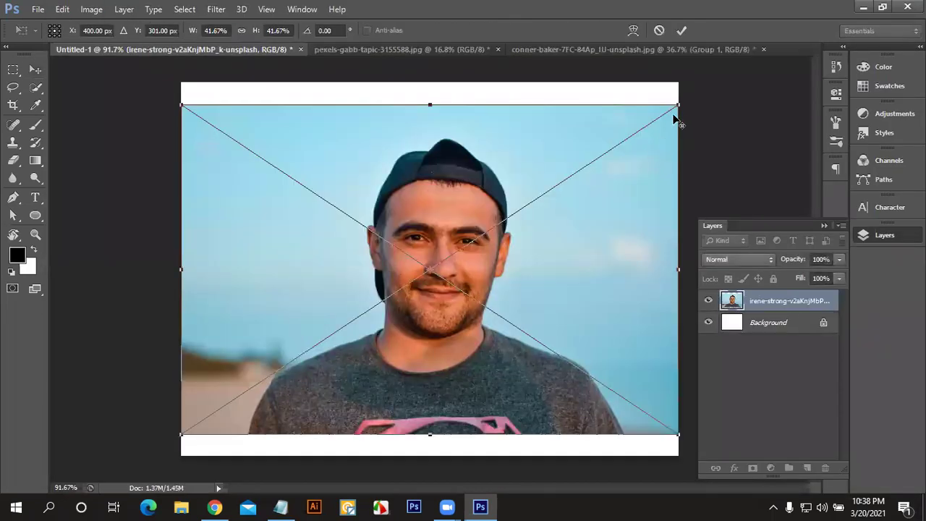
left_click_drag(674, 117, 516, 212)
mouse_move(444, 256)
left_mouse_down()
mouse_move(345, 190)
mouse_move(315, 189)
left_mouse_up()
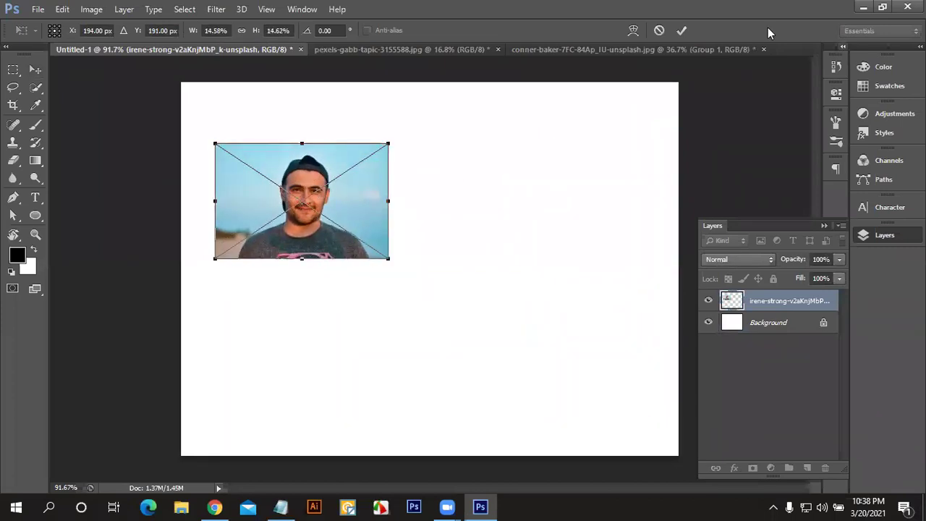
left_click(682, 31)
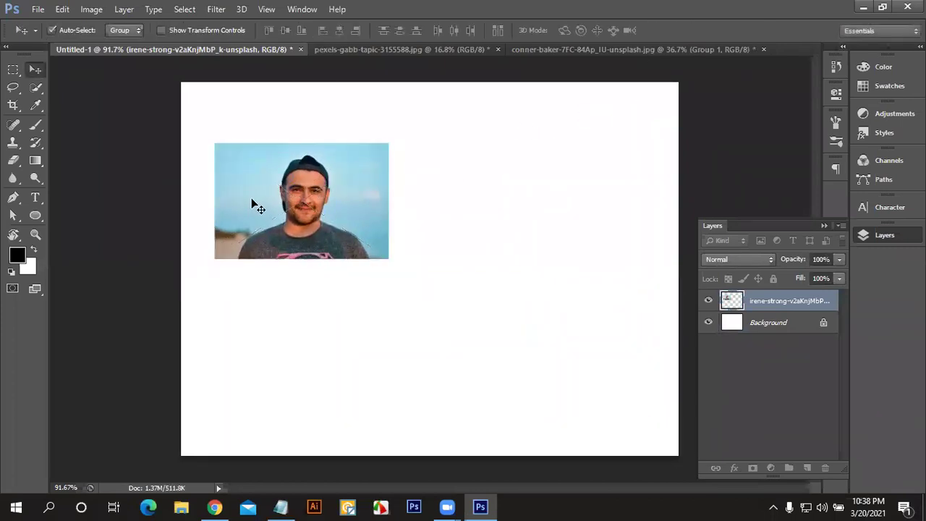
Step: Place the arms-crossed portrait into Untitled-1, shrunk and positioned right of the cap photo
left_click(38, 9)
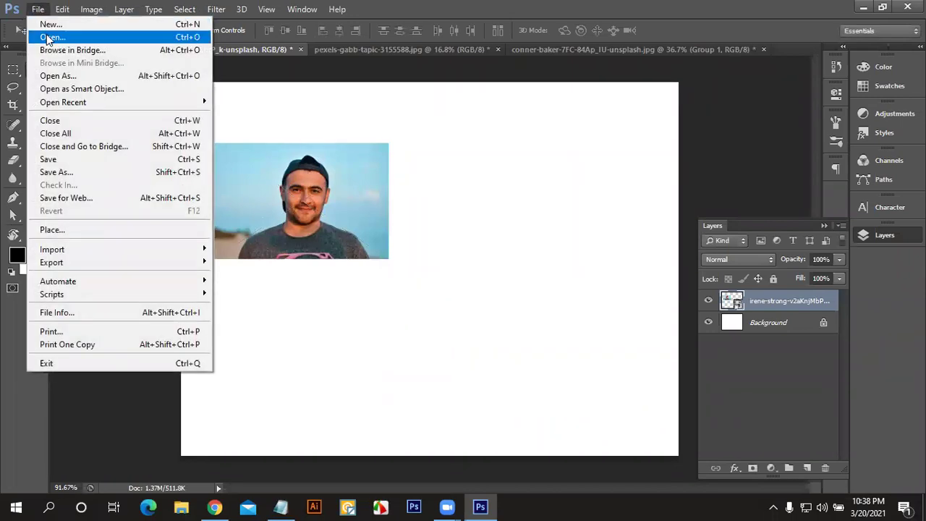
left_click(73, 226)
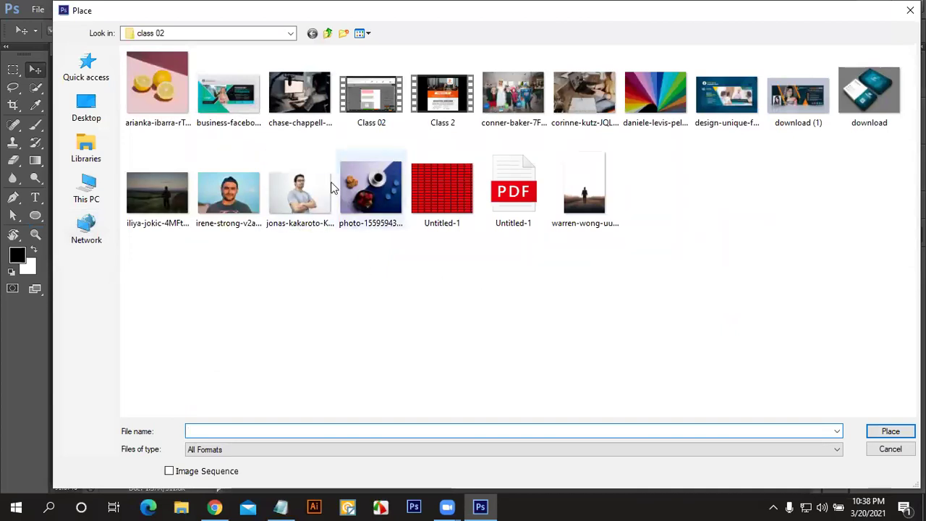
left_click(307, 197)
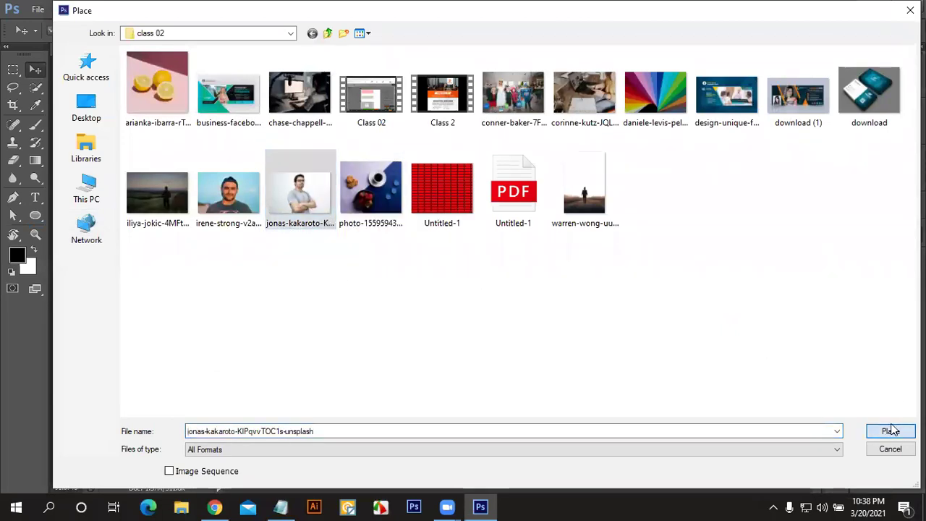
left_click(890, 431)
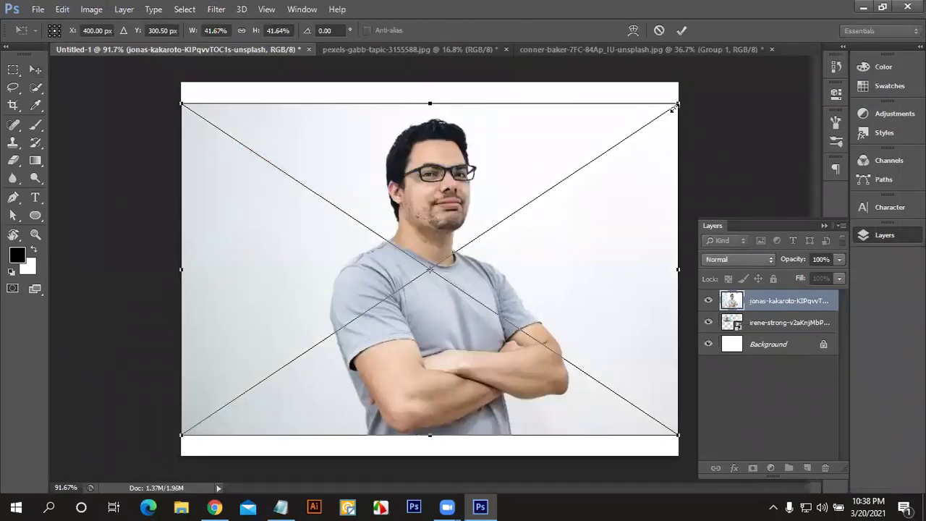
left_click_drag(662, 113, 558, 203)
left_click_drag(515, 265, 574, 288)
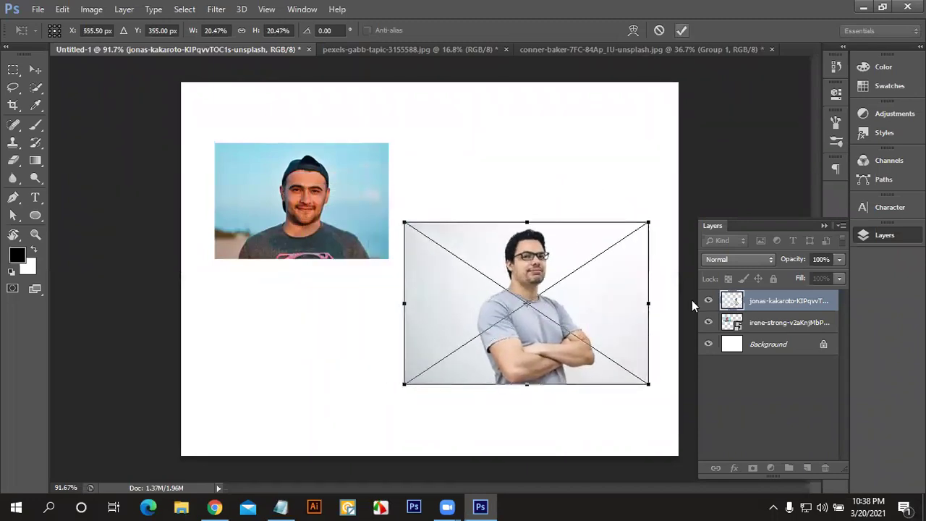
key("Return")
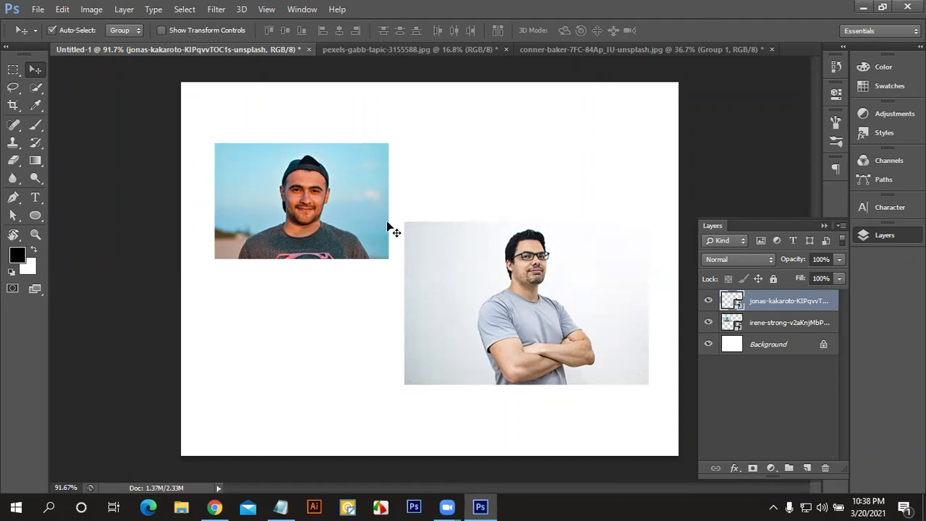
Step: Move the cap photo down and nudge the arms-crossed portrait slightly right and down
mouse_move(355, 231)
left_mouse_down()
mouse_move(370, 246)
mouse_move(369, 209)
left_mouse_up()
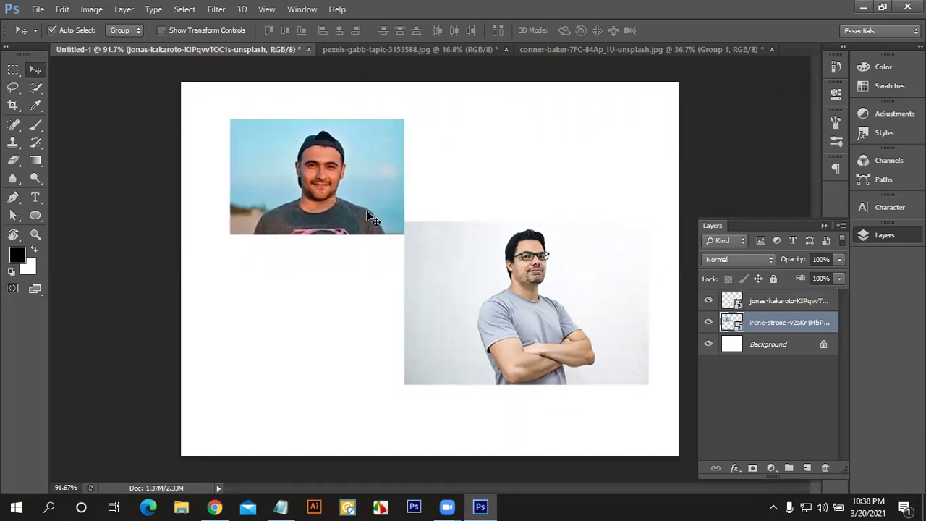
left_click_drag(369, 207, 369, 262)
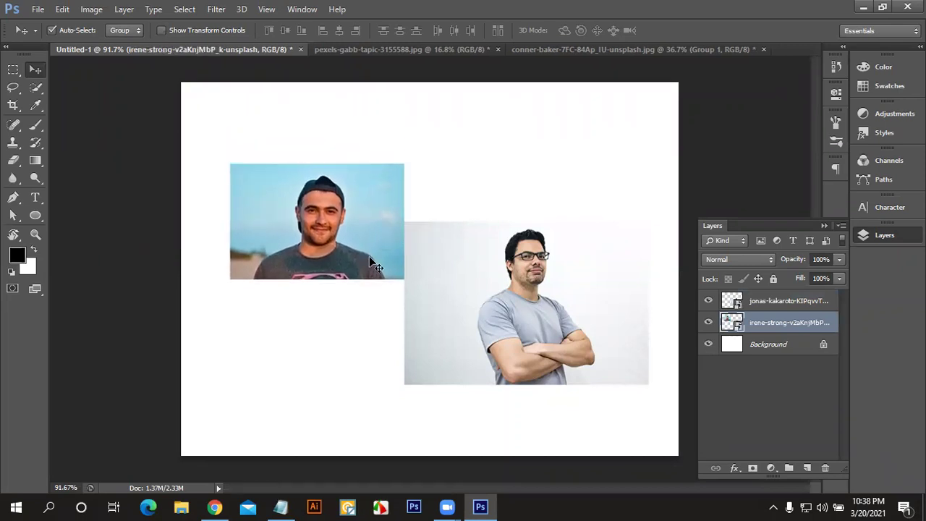
left_click(778, 311)
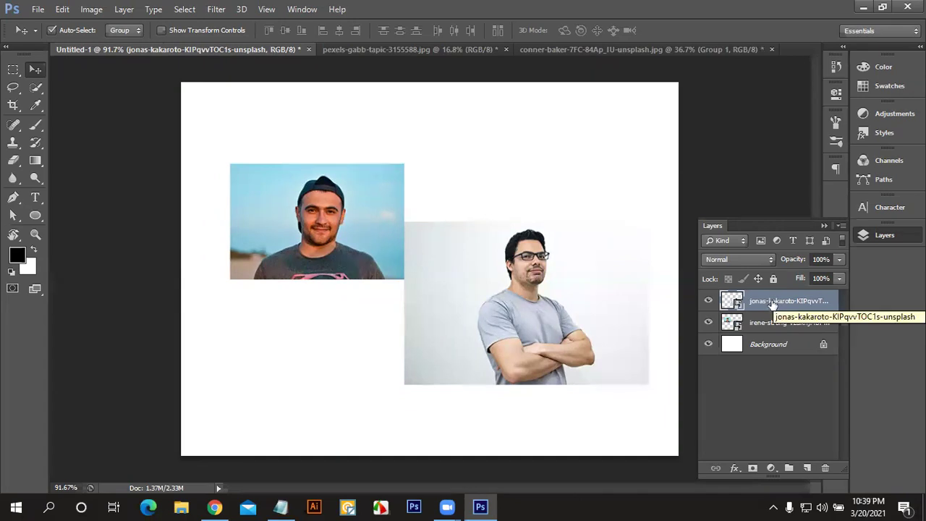
left_click_drag(538, 286, 548, 293)
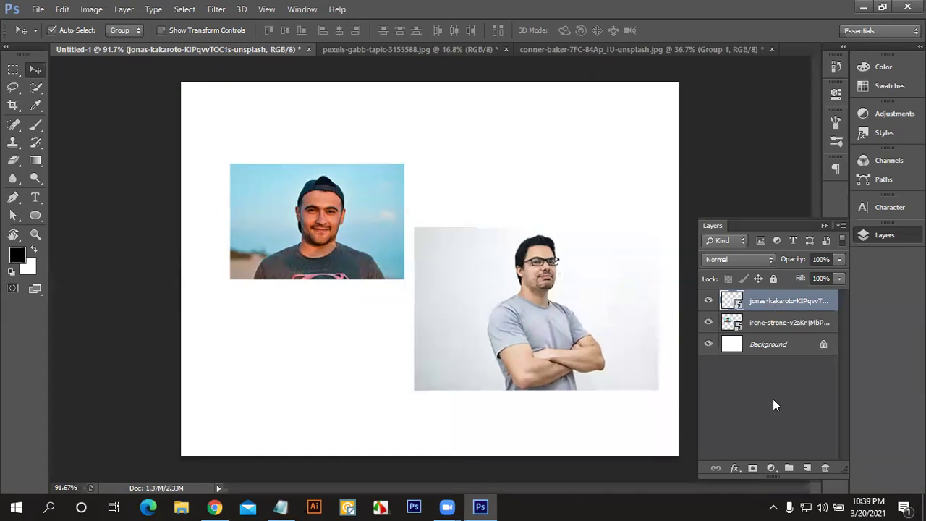
Step: Add a Brightness/Contrast adjustment layer with Brightness 81 and Contrast 73
left_click(771, 469)
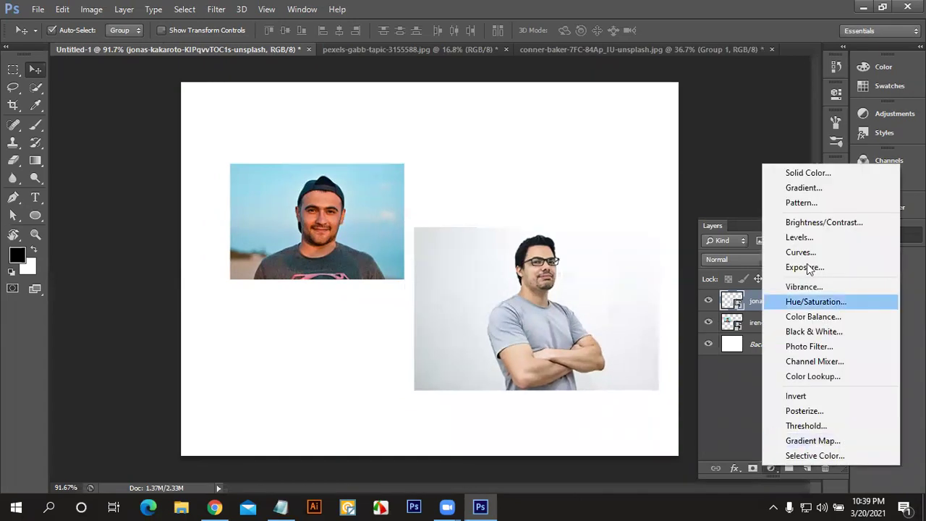
left_click(801, 222)
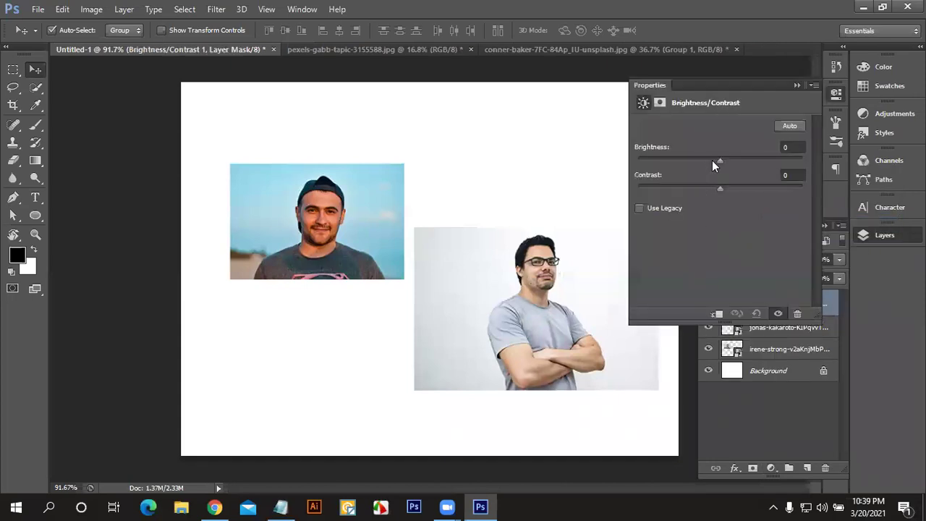
left_click_drag(720, 160, 765, 161)
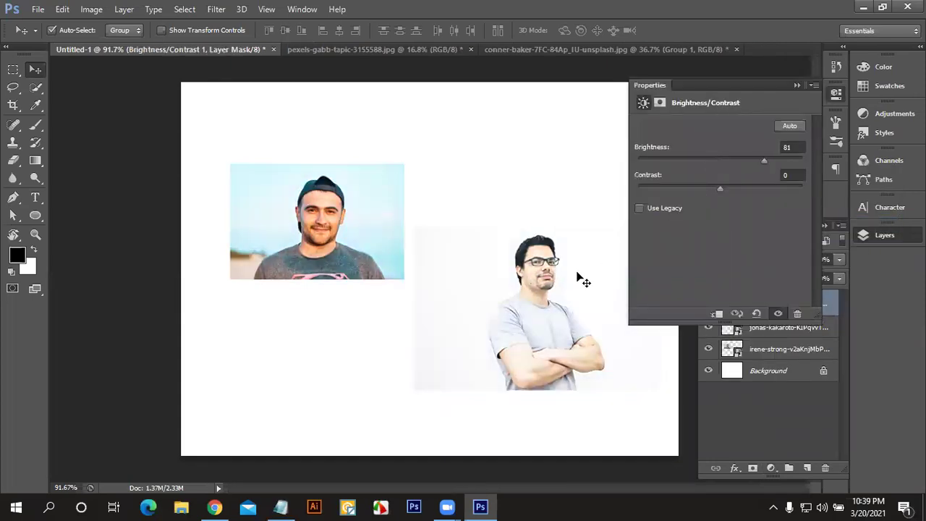
left_click_drag(720, 189, 780, 188)
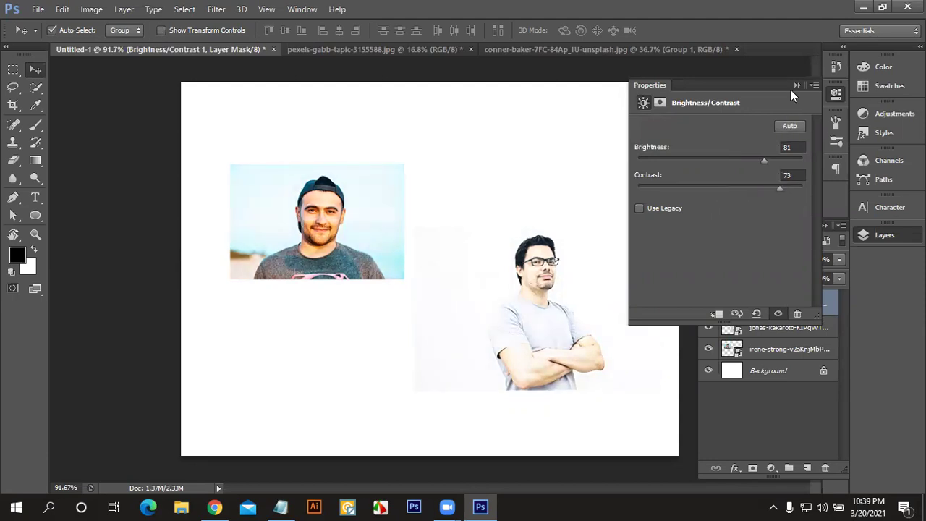
left_click(797, 85)
Step: Add a Levels adjustment with black input 253 and raised black output, then undo it
left_click(771, 468)
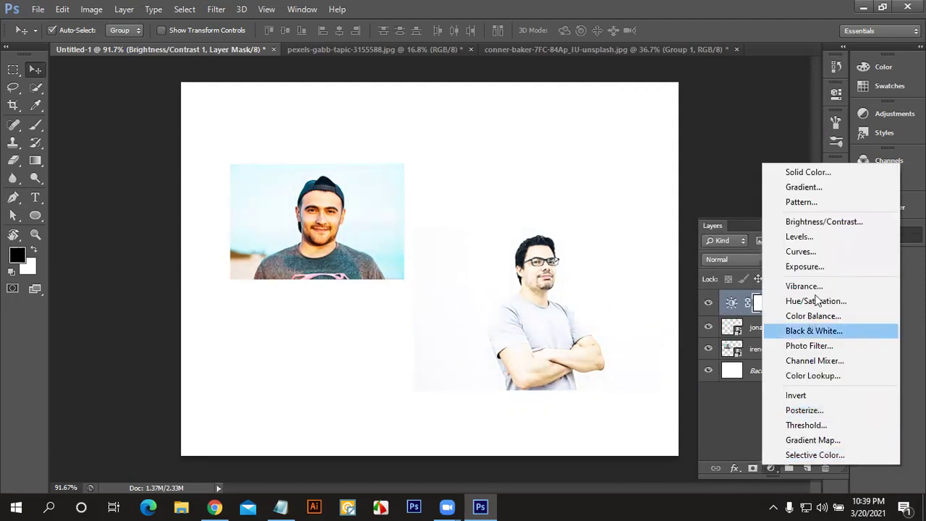
left_click(816, 239)
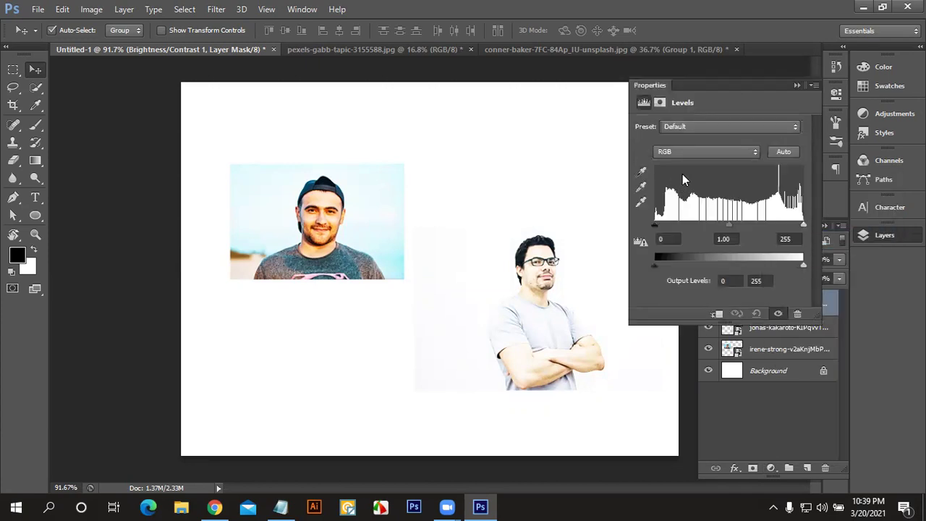
left_click_drag(713, 231, 760, 257)
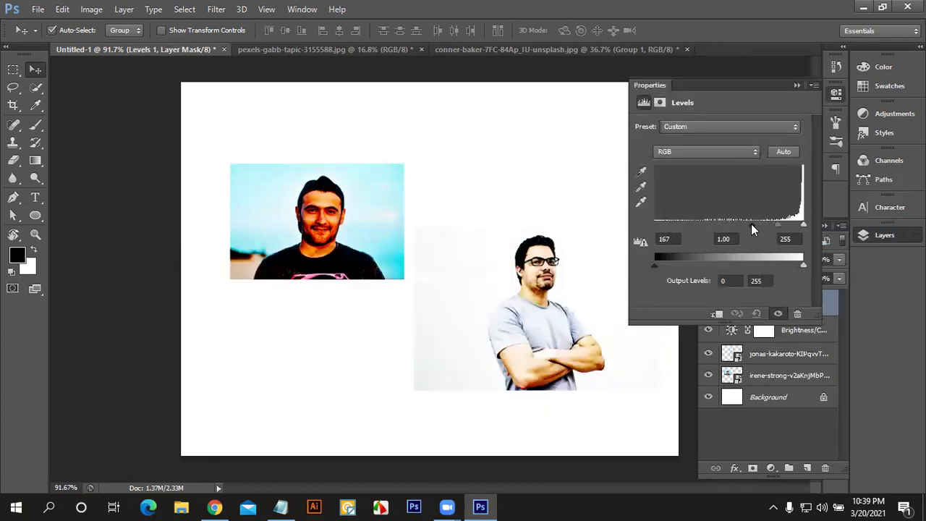
left_click_drag(657, 265, 761, 264)
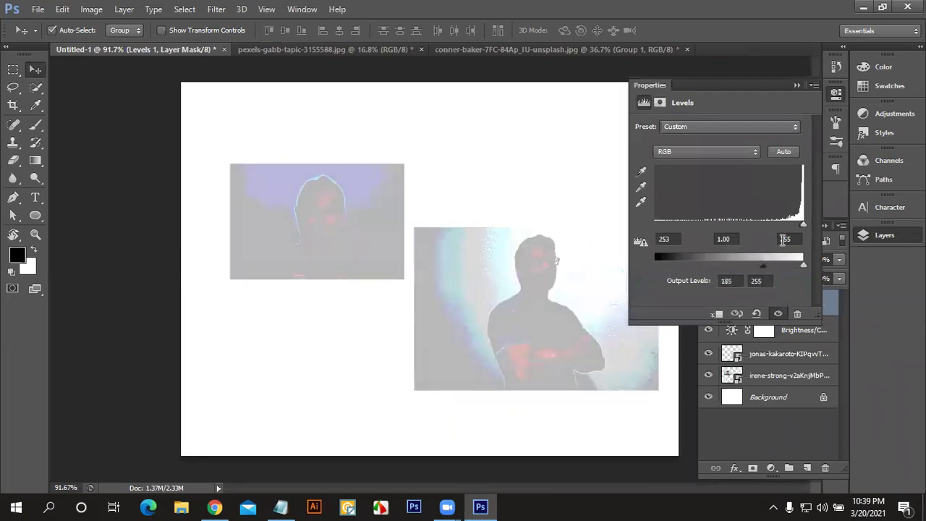
left_click(796, 85)
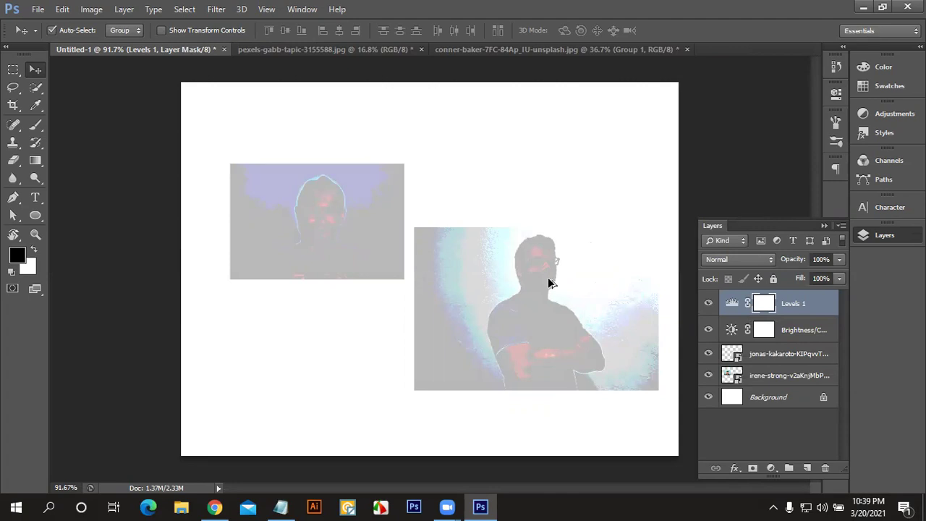
key("ctrl+z")
key("ctrl+z")
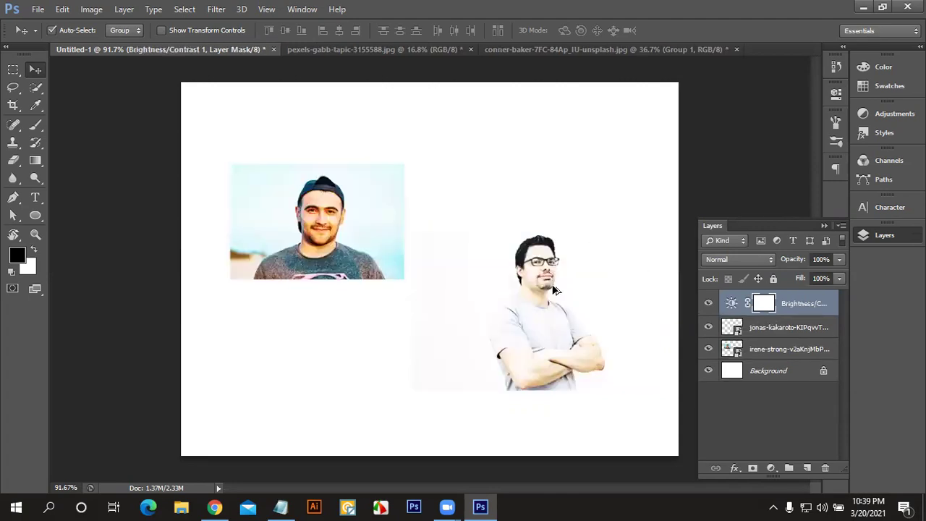
key("ctrl+z")
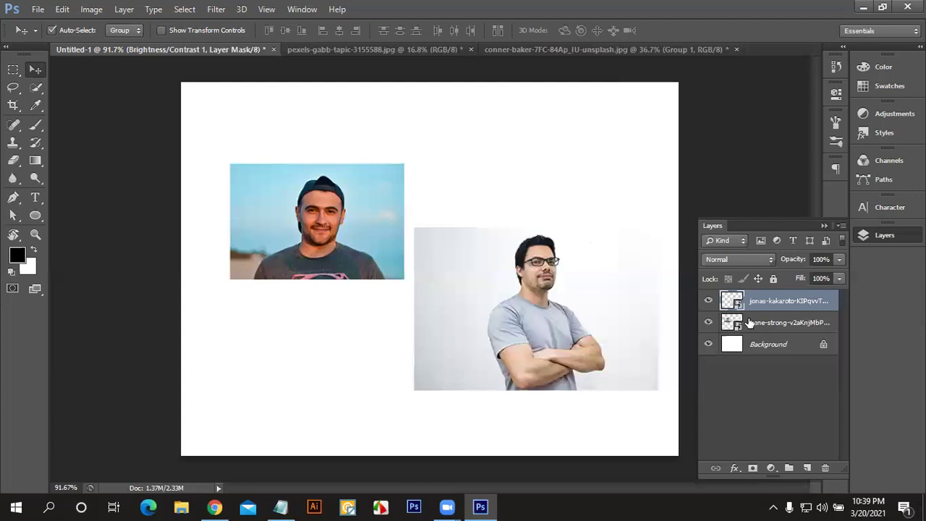
Step: Add a steep, high-contrast Curves adjustment clipped only to the arms-crossed portrait
left_click(770, 469)
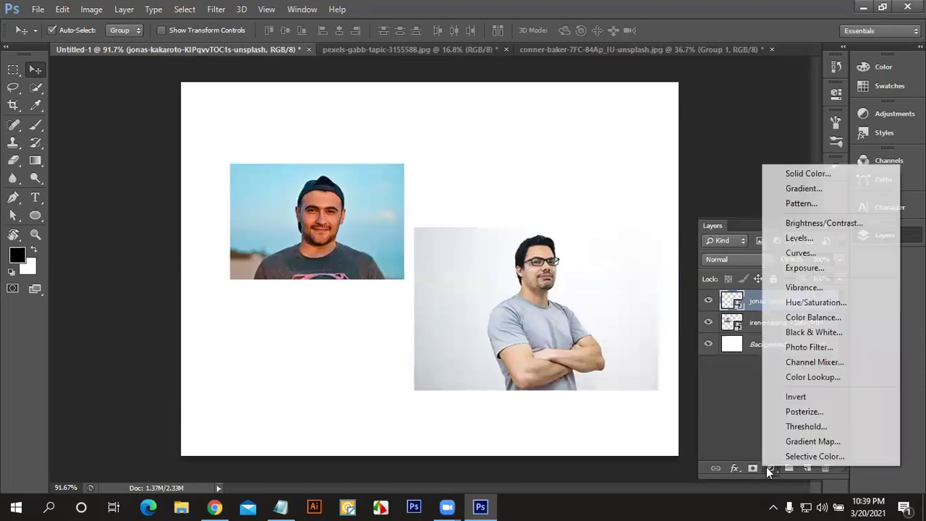
left_click(796, 254)
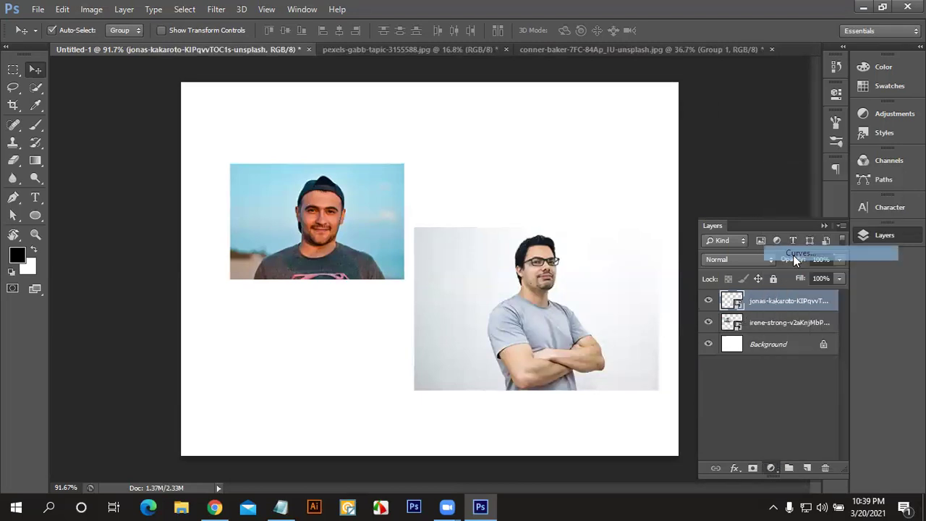
mouse_move(732, 227)
left_mouse_down()
mouse_move(722, 224)
mouse_move(785, 227)
left_mouse_up()
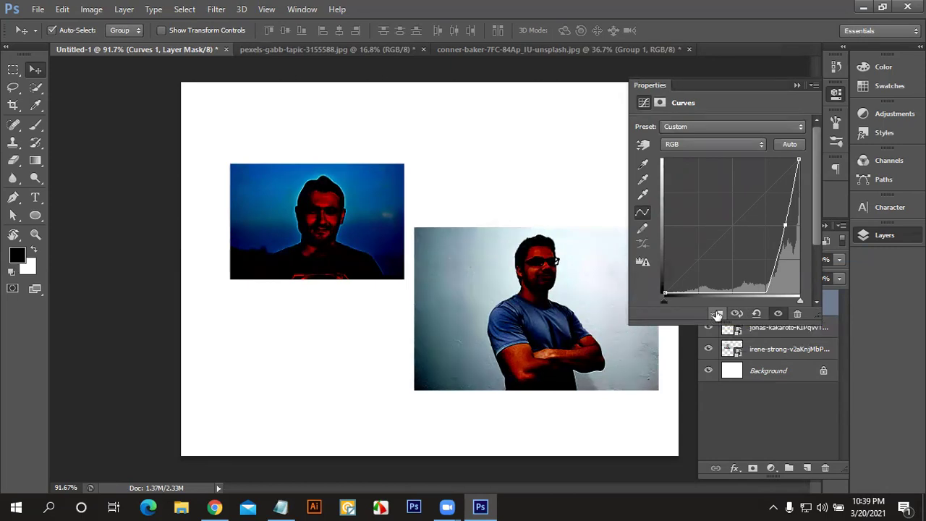
left_click(718, 315)
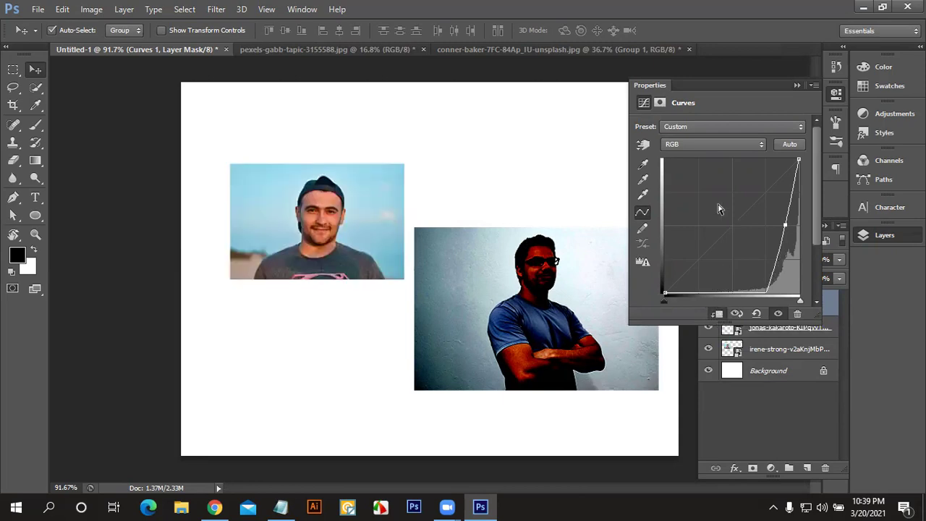
mouse_move(786, 225)
left_mouse_down()
mouse_move(671, 189)
mouse_move(779, 239)
left_mouse_up()
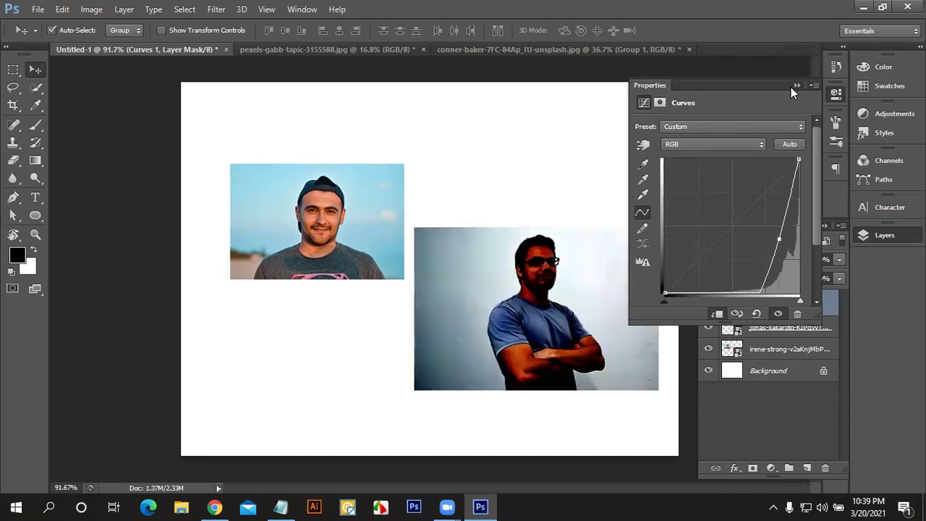
left_click(793, 303)
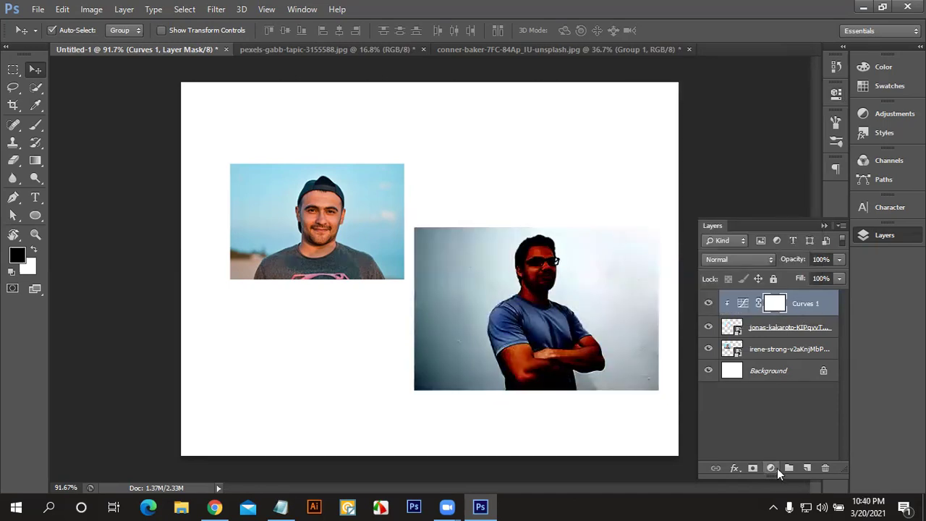
left_click(771, 468)
left_click(815, 304)
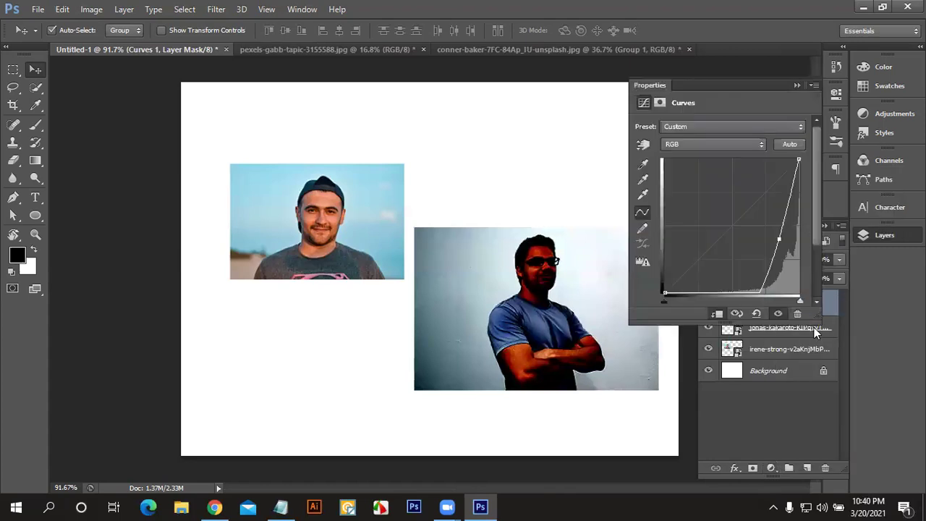
Step: Clip a Hue/Saturation recolour (maximum hue, saturation +69, lightness -86) to the portrait, then delete the layers
left_click_drag(750, 176, 798, 175)
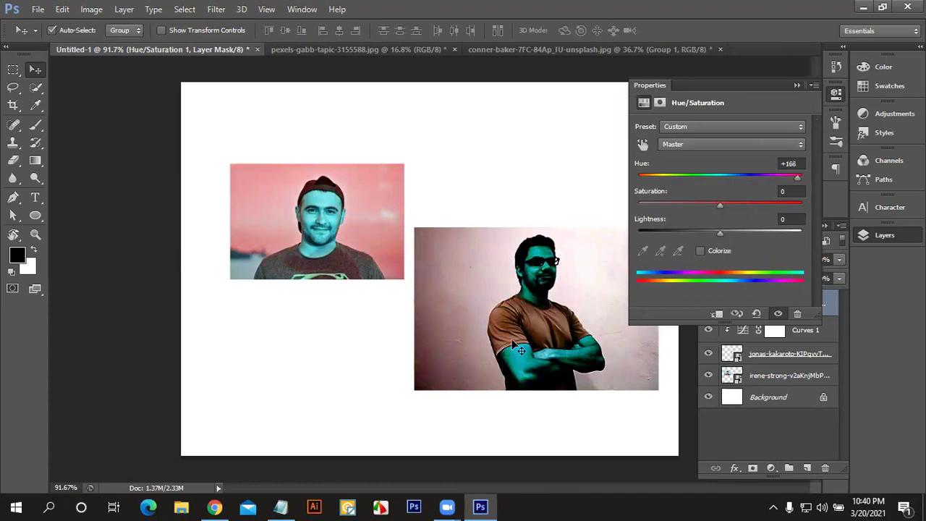
left_click(715, 314)
left_click_drag(722, 232, 650, 232)
mouse_move(718, 203)
left_mouse_down()
mouse_move(776, 203)
mouse_move(649, 178)
left_mouse_up()
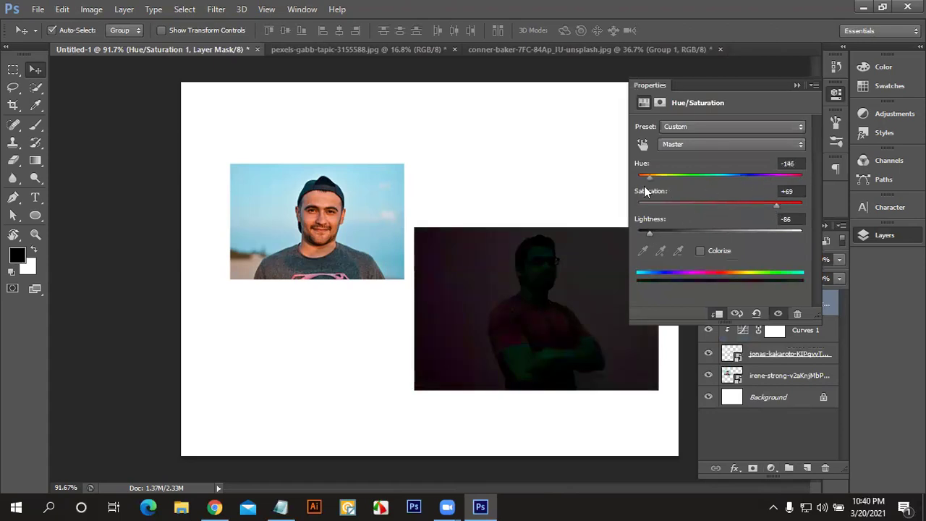
left_click(796, 85)
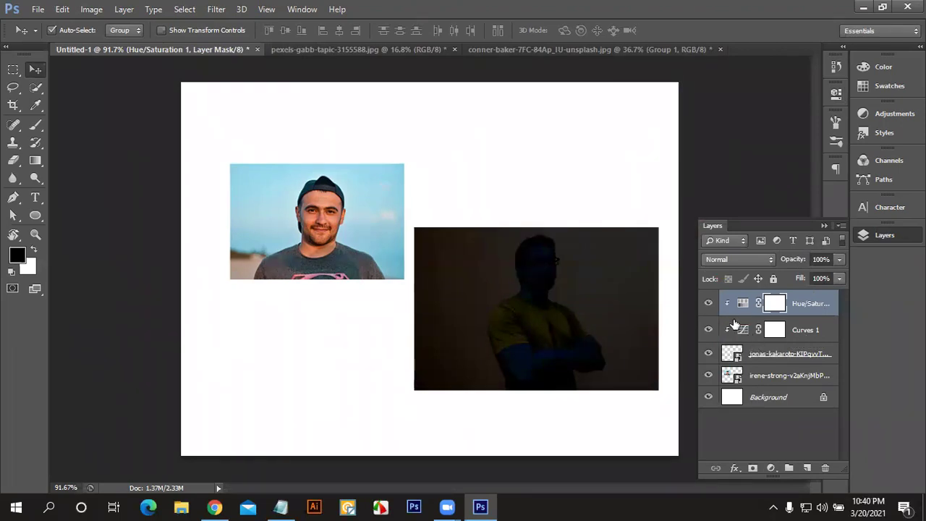
key("Delete")
key("Delete")
key("Delete")
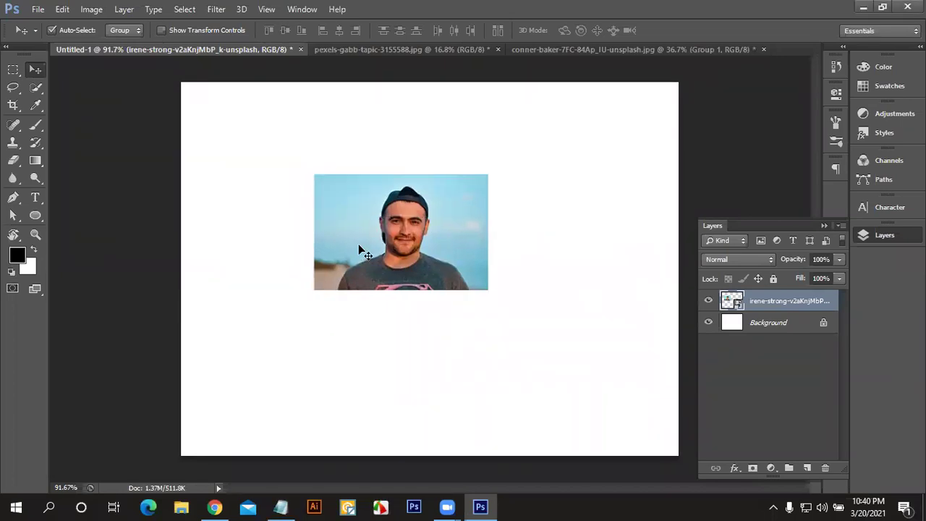
key("Delete")
Step: Return to the conner-baker Halloween document and ungroup Group 1's six adjustment layers
left_click(604, 46)
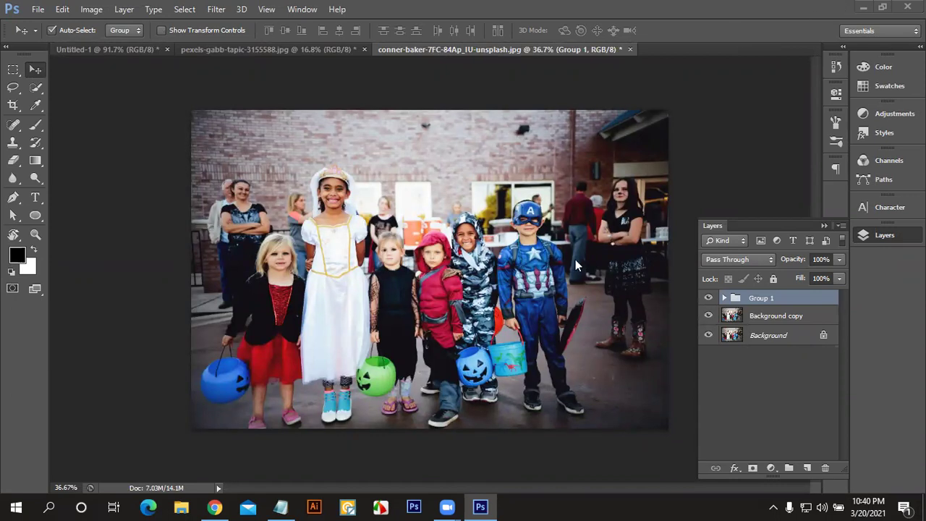
left_click(726, 298)
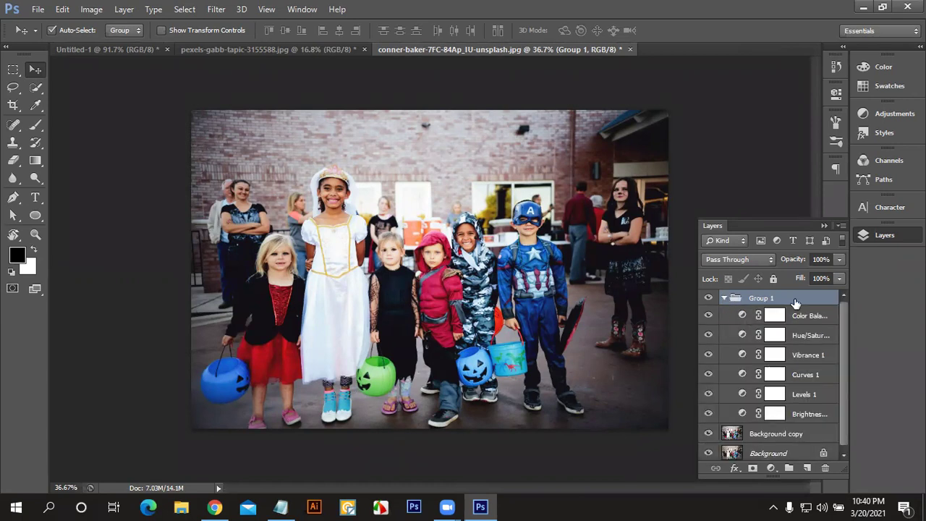
right_click(795, 301)
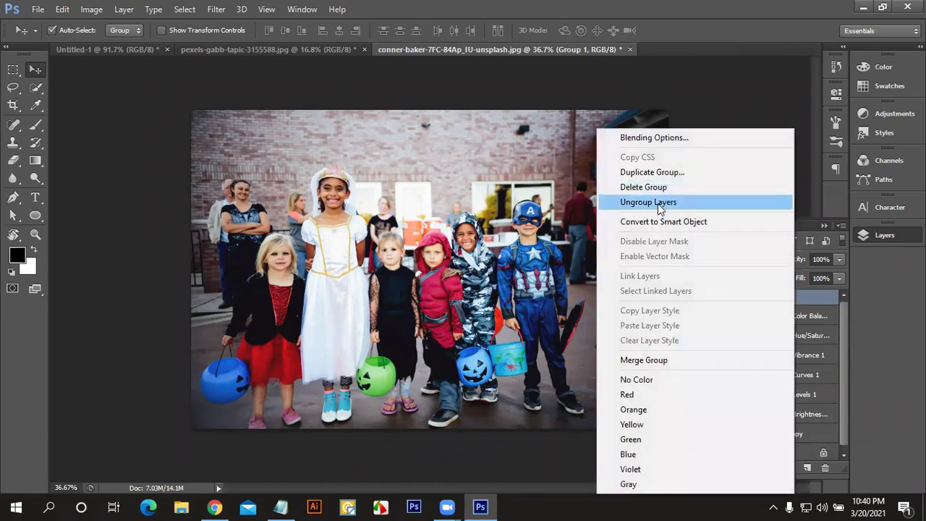
left_click(667, 202)
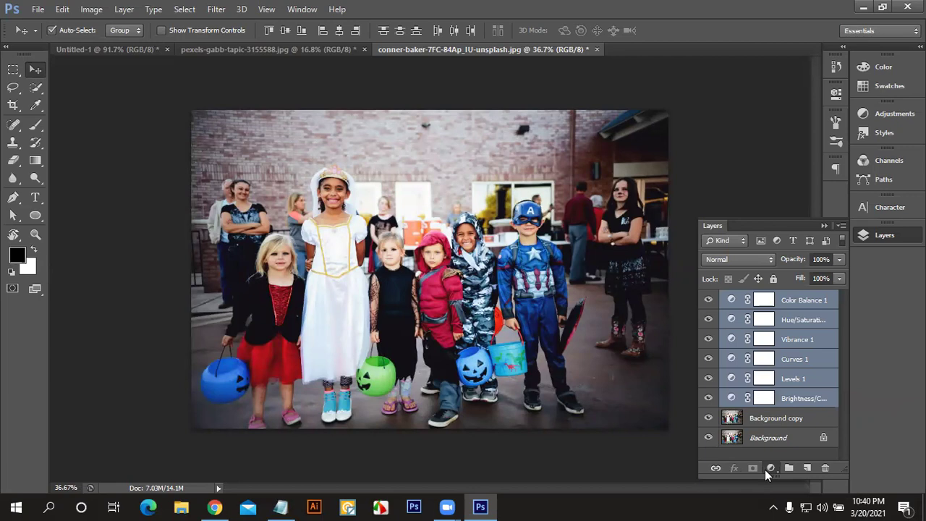
Step: Add a Pattern Fill layer using the blue bubble pattern at 100% scale
left_click(771, 468)
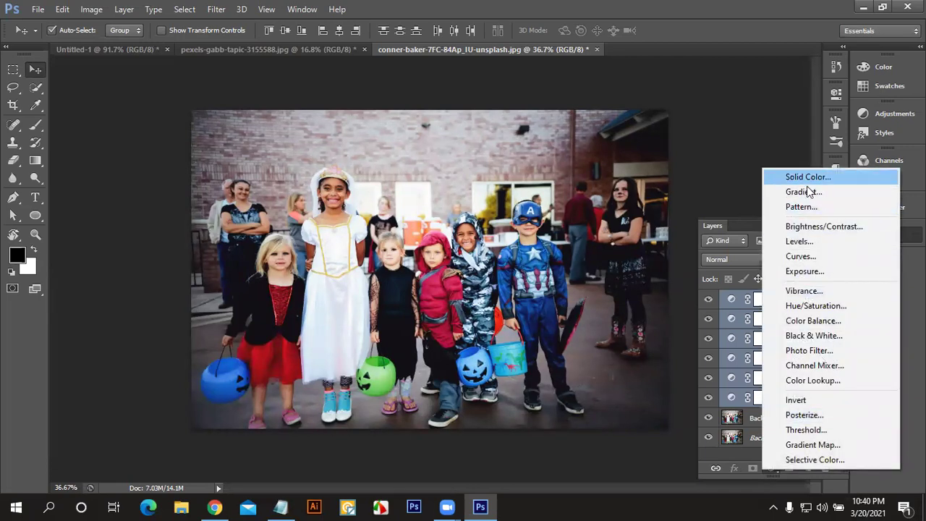
left_click(805, 209)
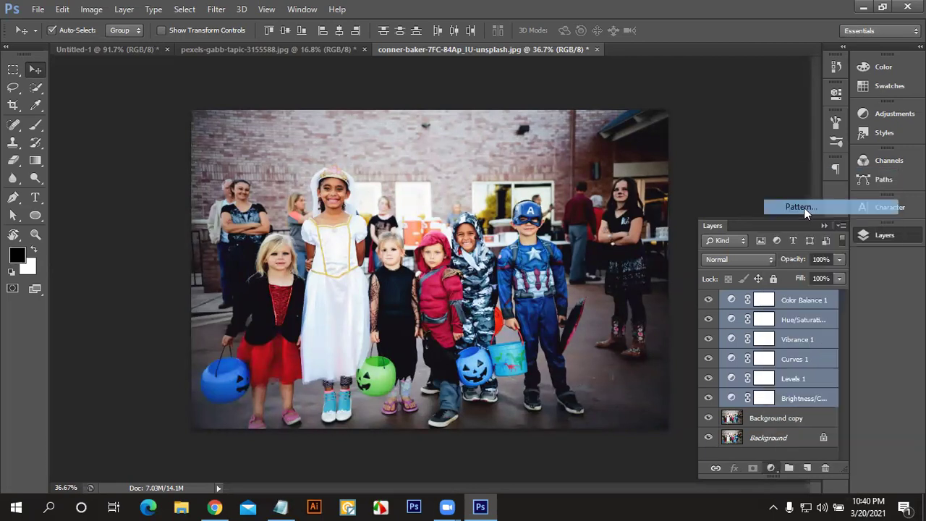
left_click(387, 203)
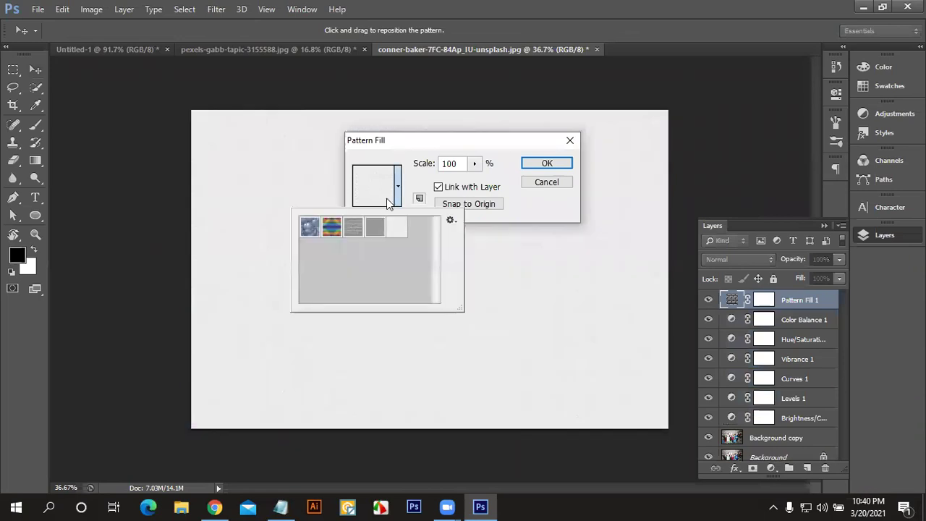
left_click(316, 229)
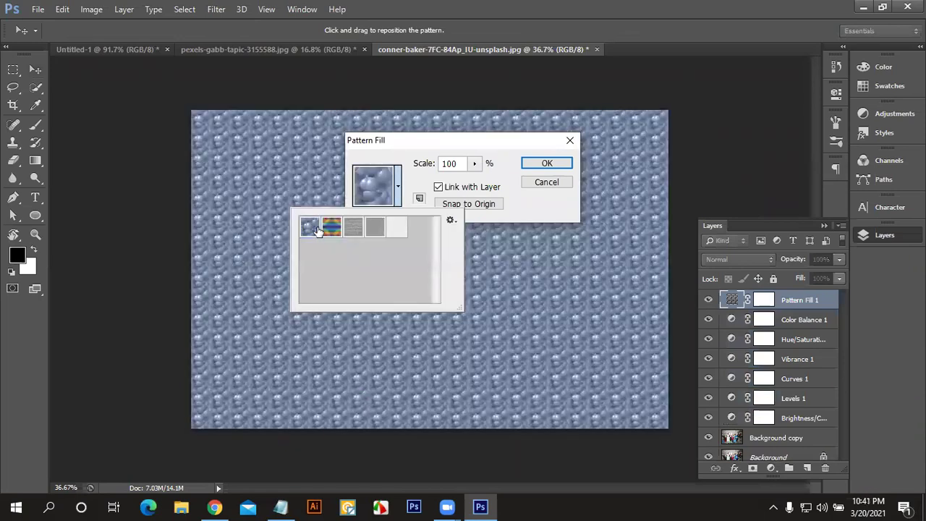
left_click(539, 165)
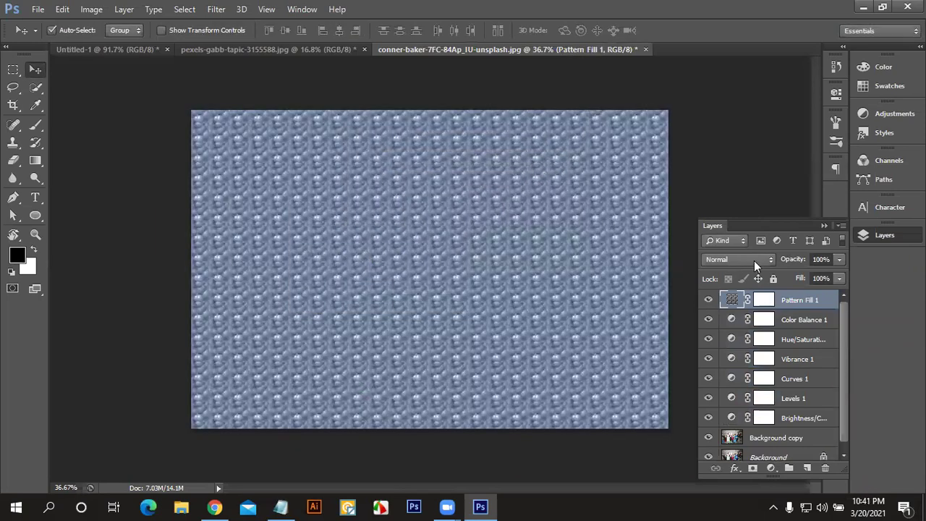
Step: Compare blend modes on the pattern layer, from Multiply through Pin Light to Hard Mix
left_click(727, 259)
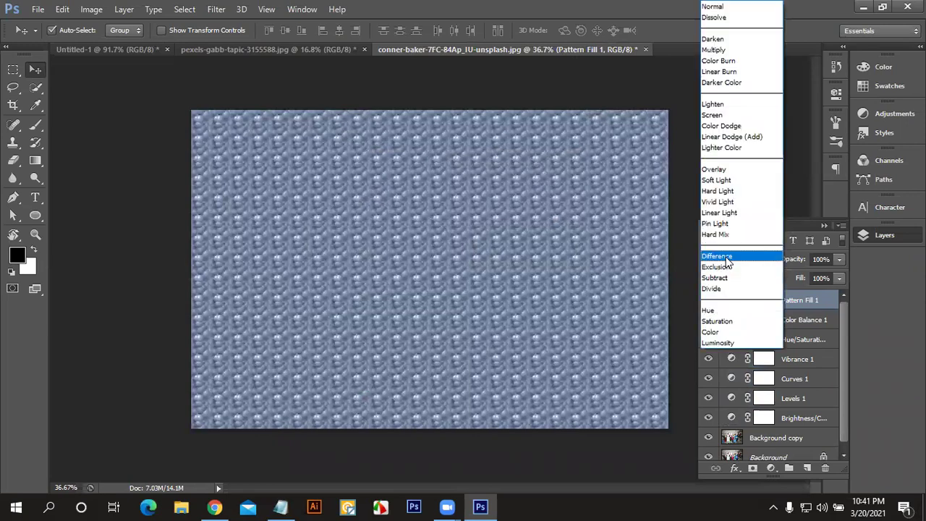
left_click(713, 49)
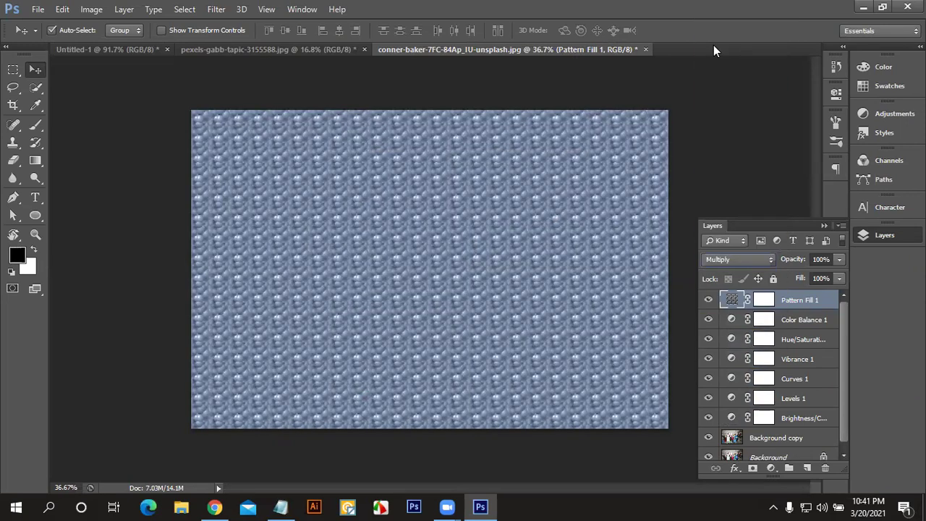
key("Down")
key("Down")
key("Down")
key("Down")
key("Down")
key("Down")
key("Down")
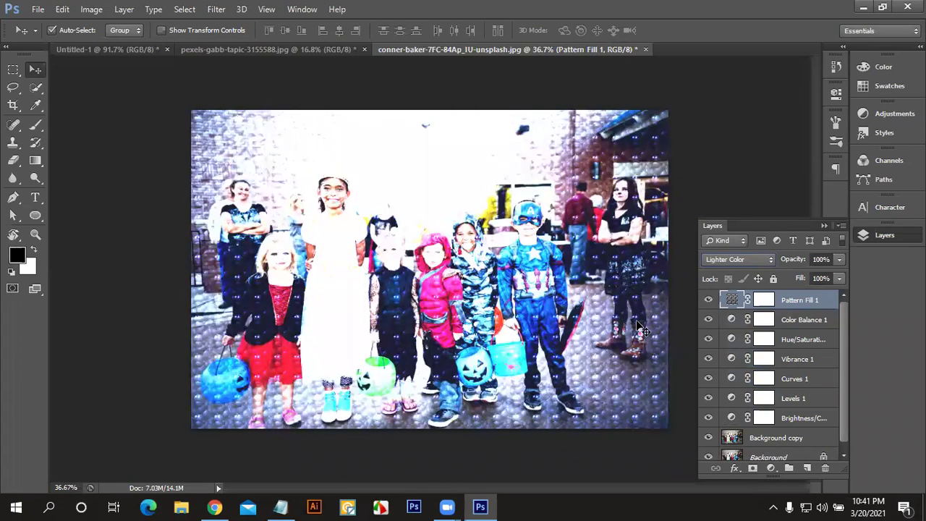
key("Down")
key("Down")
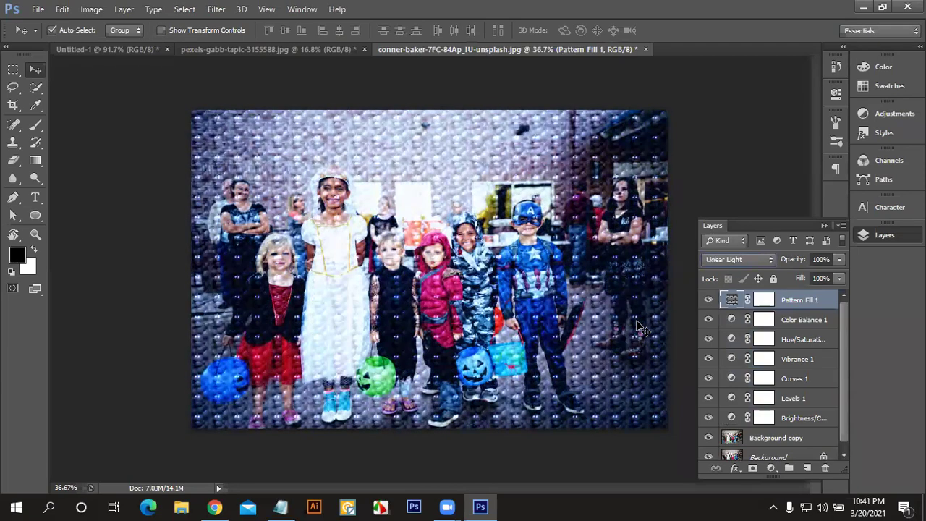
key("Down")
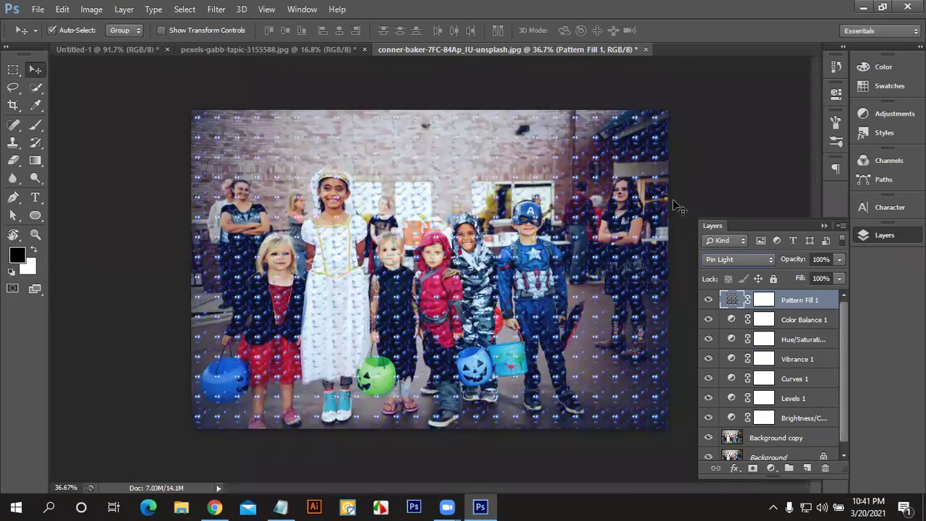
left_click(539, 253)
key("ctrl+plus")
key("ctrl+plus")
Step: Reset Pattern Fill 1 to Normal, then set its blend mode to Pin Light
left_click(733, 300)
left_click(770, 261)
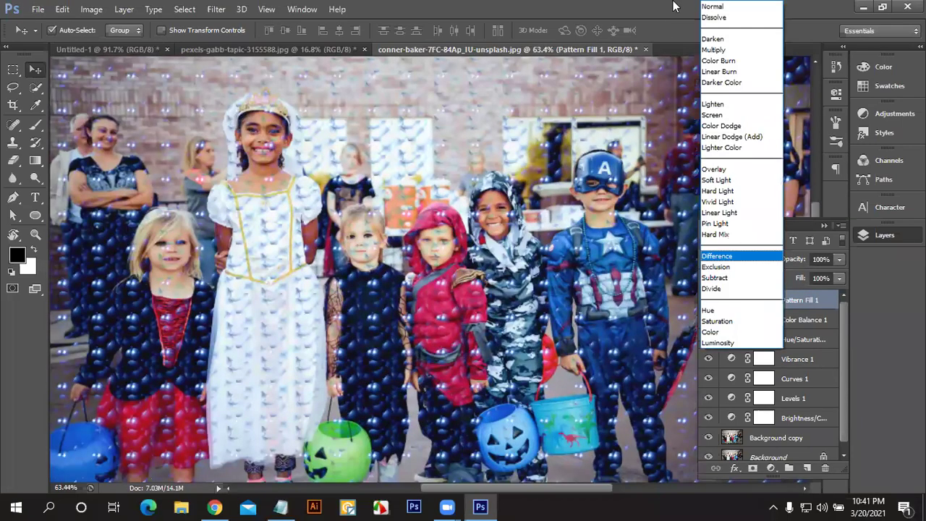
left_click(648, 122)
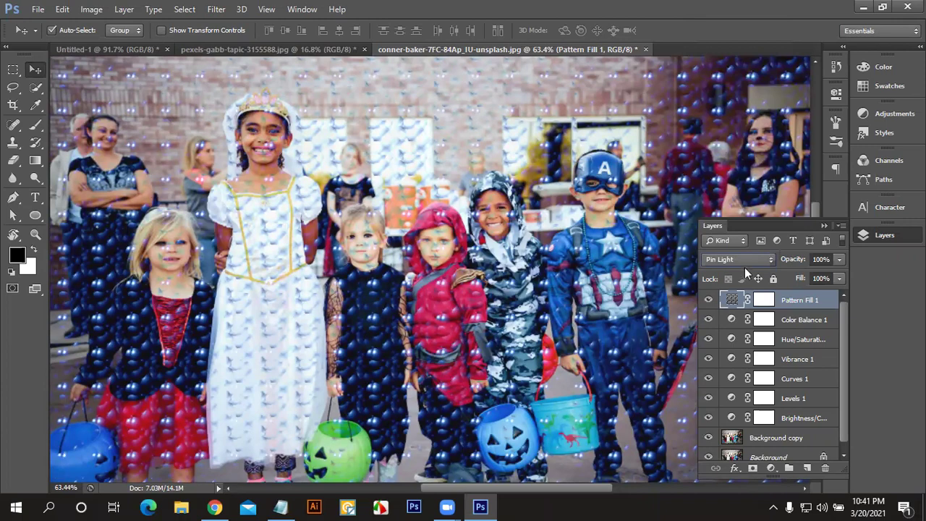
left_click(743, 259)
left_click(706, 8)
left_click(749, 262)
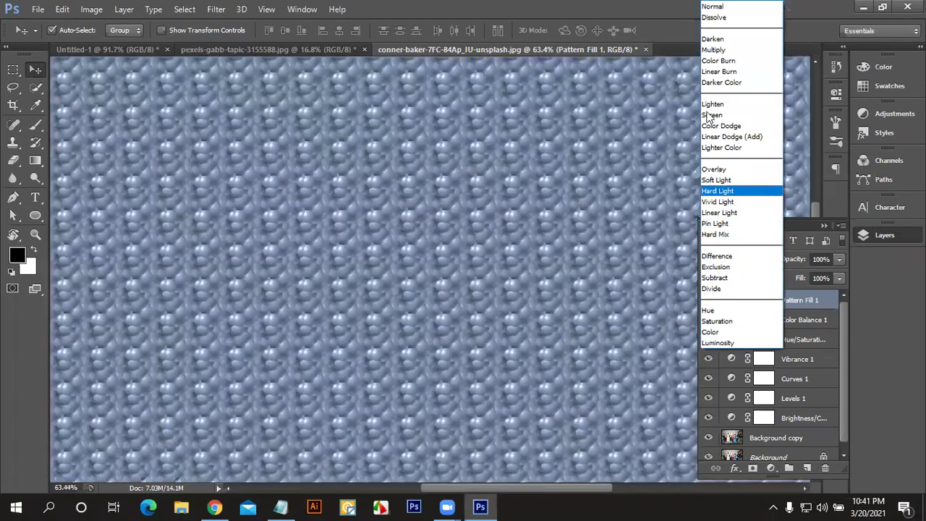
left_click(724, 224)
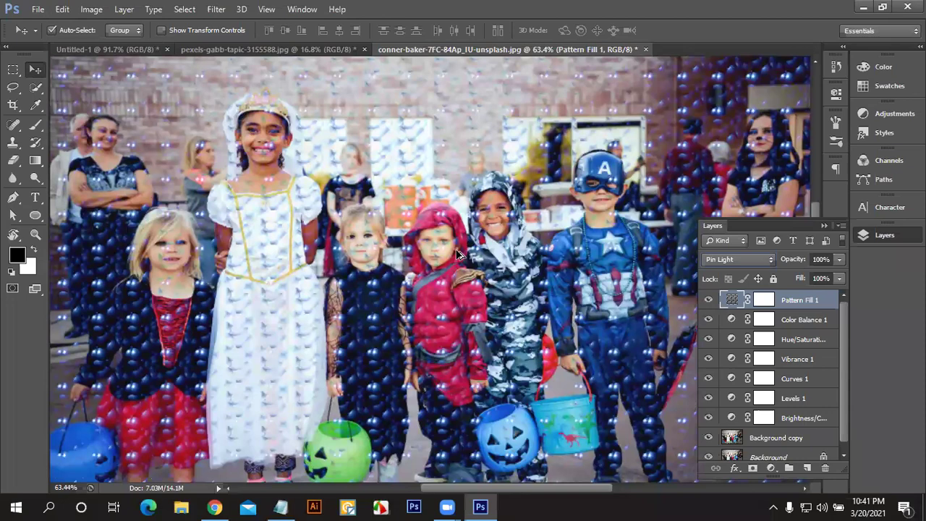
Step: Lower the Pattern Fill 1 opacity to 29%
scroll(456, 251, "down", 3)
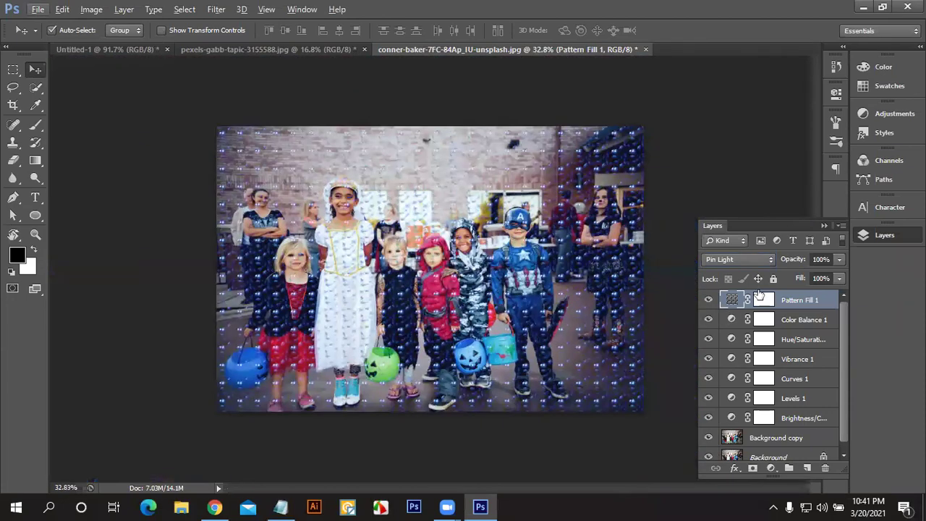
left_click(838, 262)
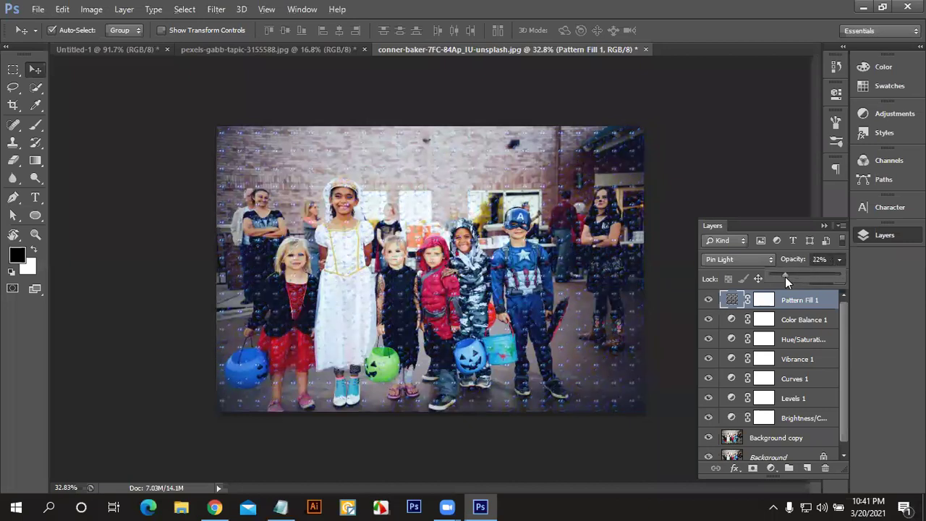
left_click_drag(777, 279, 787, 278)
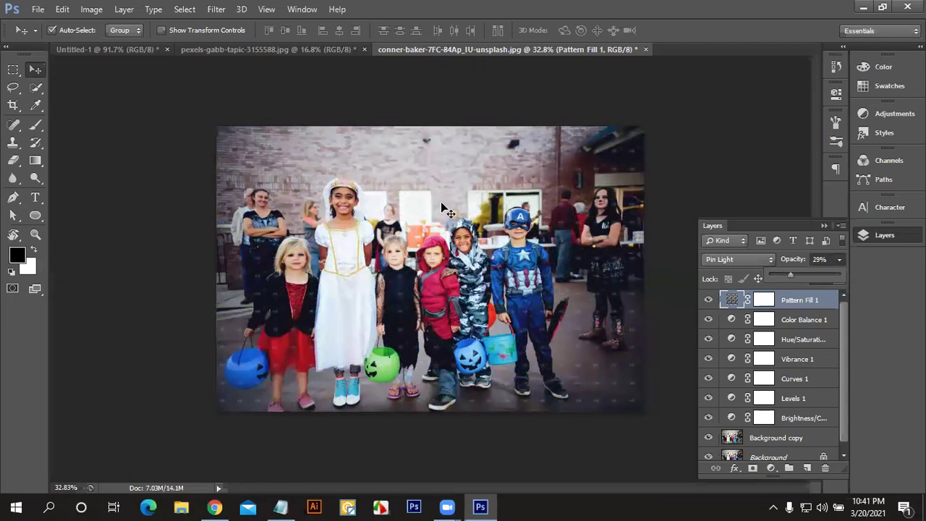
scroll(397, 228, "up", 2)
scroll(407, 229, "up", 2)
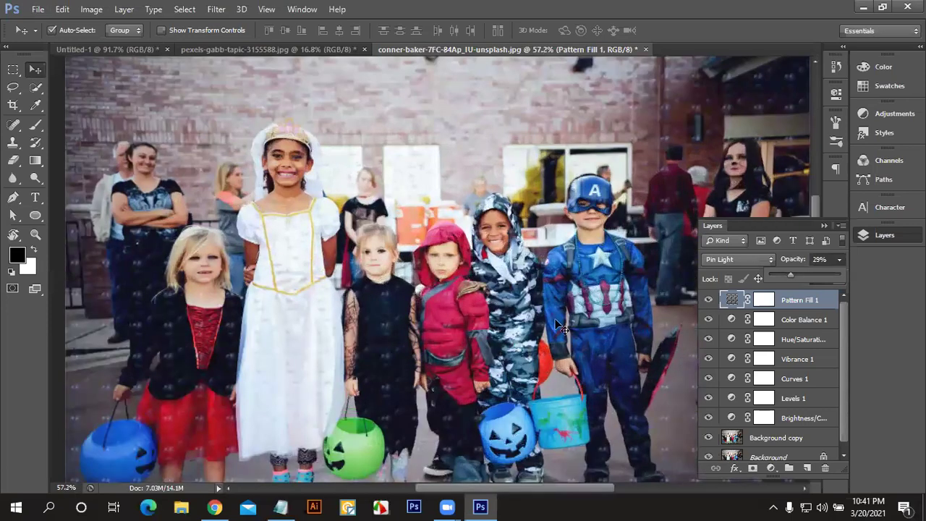
Step: With the Brush on the Pattern Fill 1 mask, test a stroke on the girl's jacket, then undo it
left_click(761, 303)
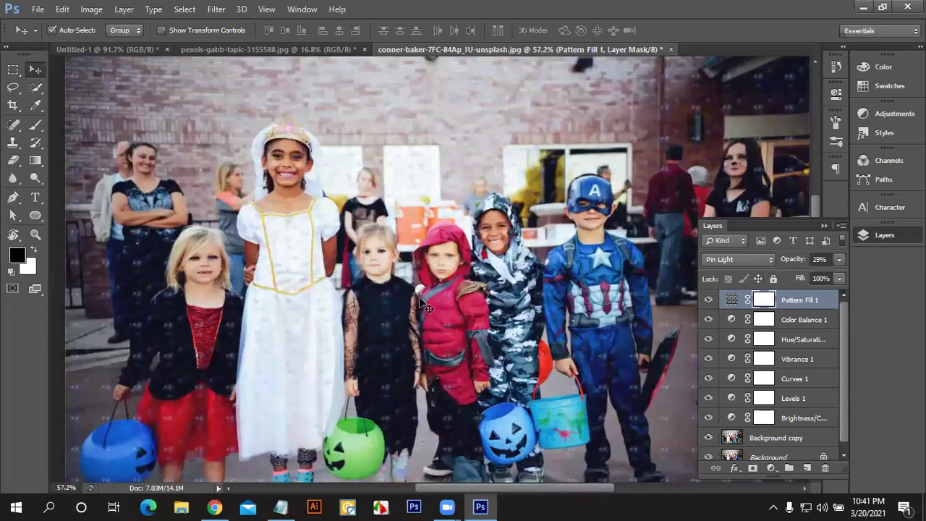
left_click(36, 124)
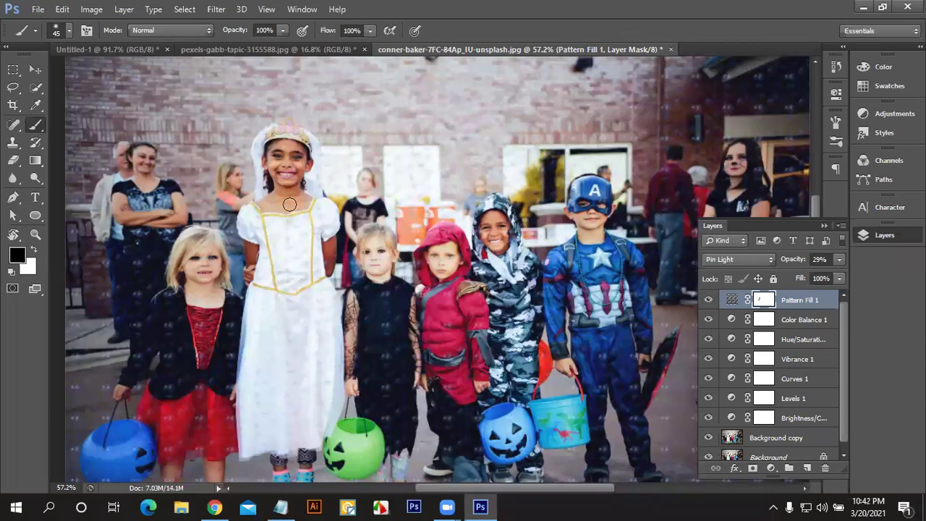
scroll(408, 329, "up", 1)
scroll(407, 329, "up", 1)
scroll(326, 231, "up", 1)
scroll(253, 160, "up", 1)
scroll(228, 123, "up", 1)
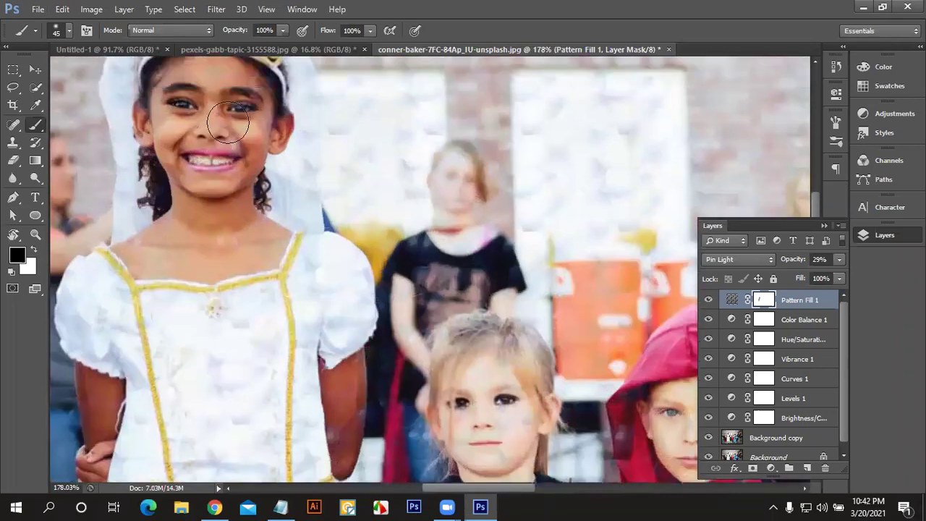
scroll(230, 124, "up", 3)
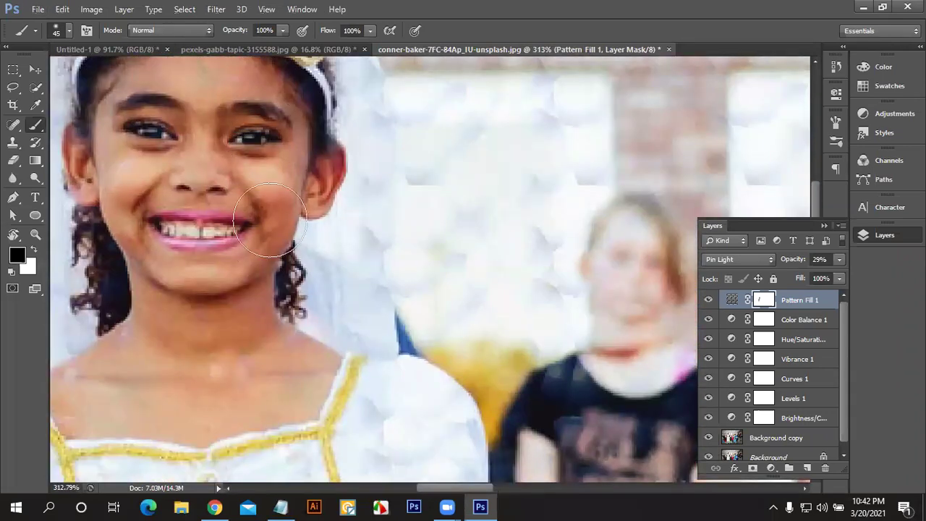
scroll(350, 309, "down", 3)
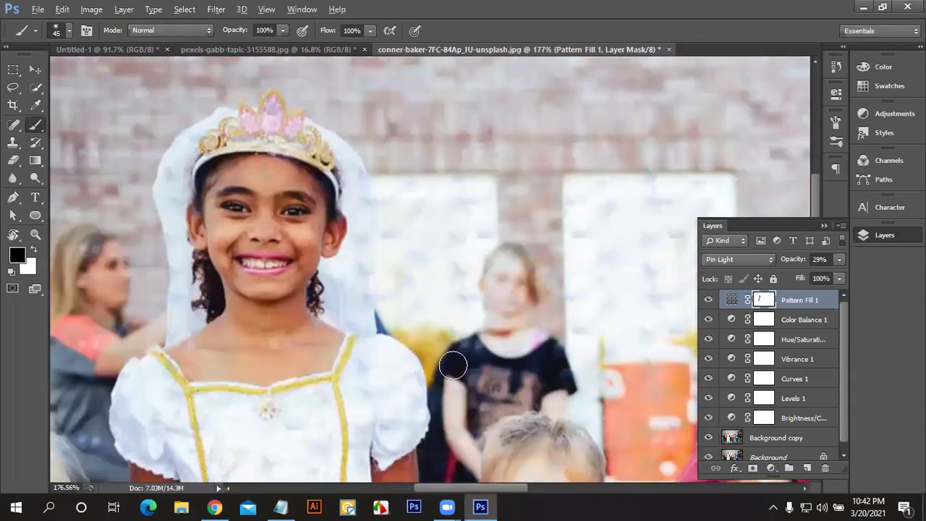
scroll(453, 366, "down", 2)
scroll(391, 347, "down", 3)
scroll(325, 326, "down", 3)
scroll(154, 332, "down", 2)
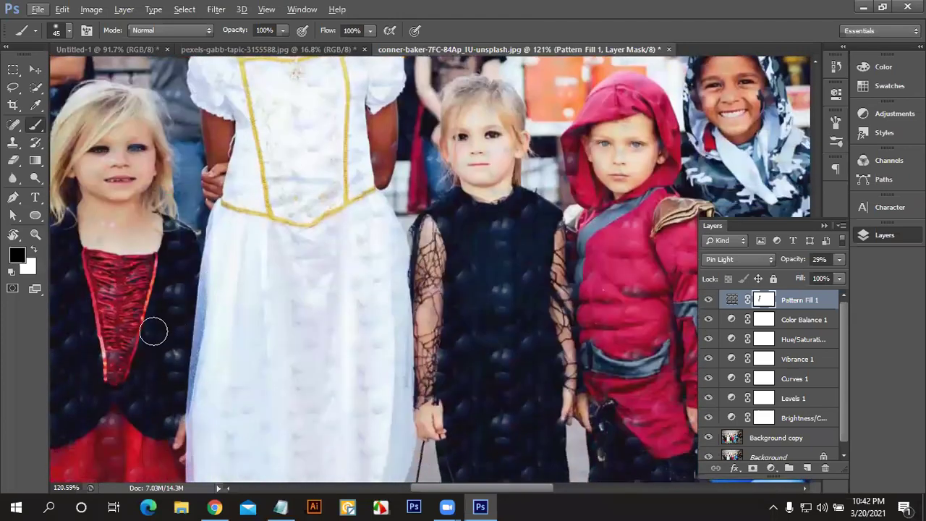
left_click_drag(187, 266, 397, 223)
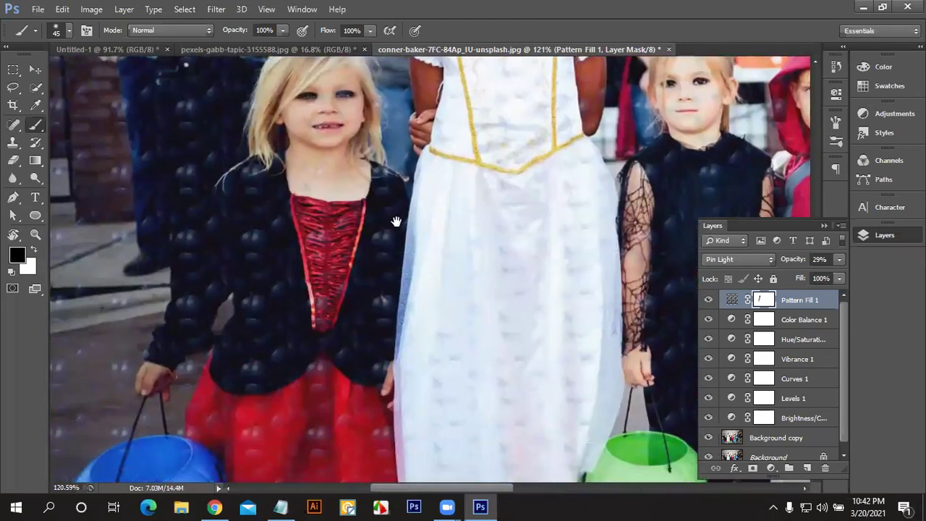
scroll(397, 220, "down", 1)
scroll(245, 230, "up", 1)
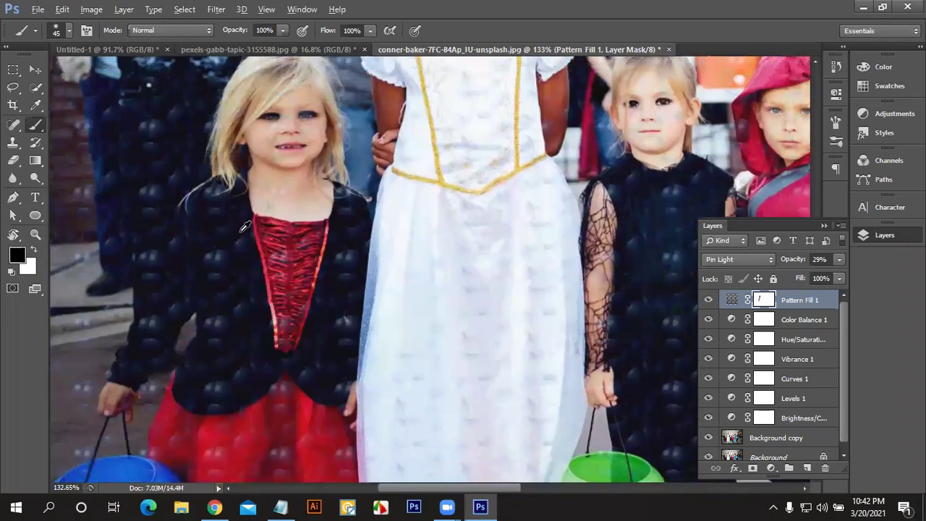
scroll(245, 229, "up", 2)
scroll(217, 231, "up", 2)
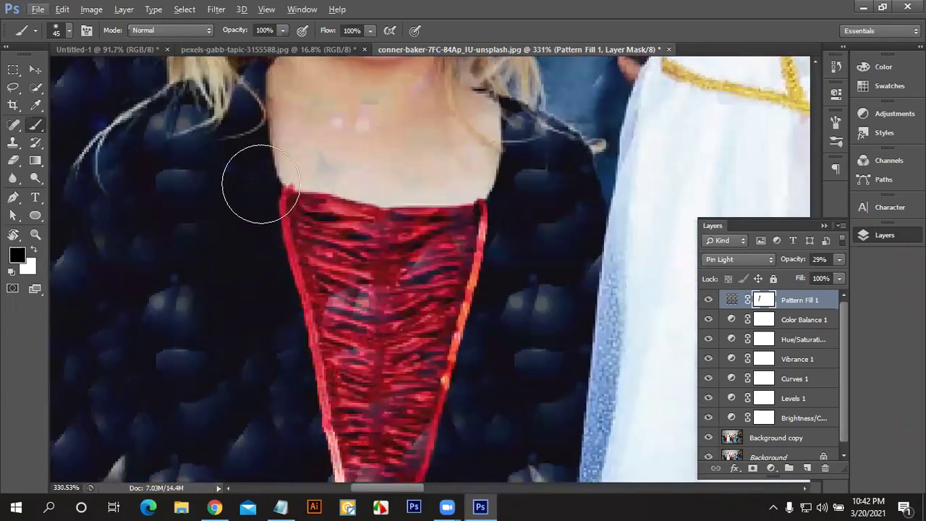
mouse_move(271, 215)
left_mouse_down()
mouse_move(205, 275)
mouse_move(193, 248)
mouse_move(242, 211)
left_mouse_up()
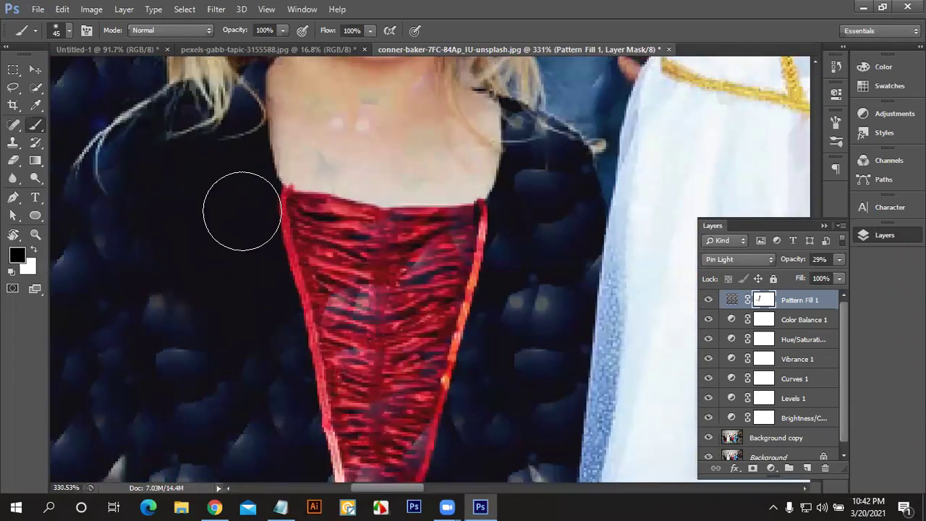
key("ctrl+z")
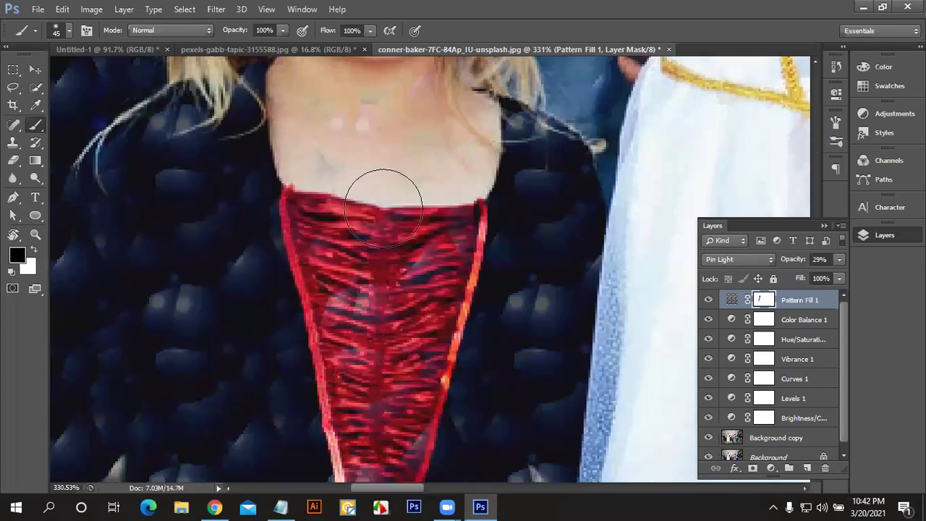
Step: Paint black on the mask to clear the bubbles from the blonde girl's hair and neck
scroll(385, 199, "down", 2)
scroll(291, 257, "down", 3)
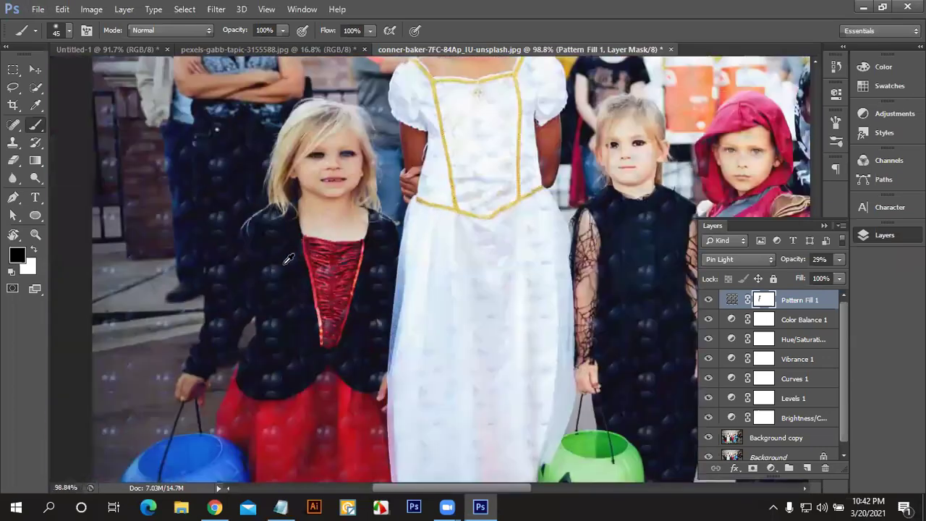
scroll(288, 246, "down", 1)
scroll(338, 188, "up", 2)
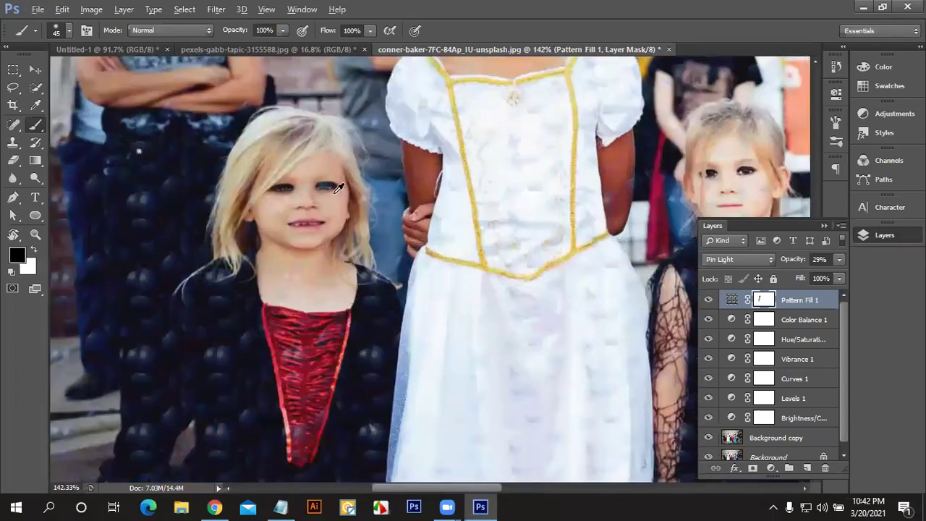
scroll(321, 200, "up", 1)
scroll(311, 232, "up", 2)
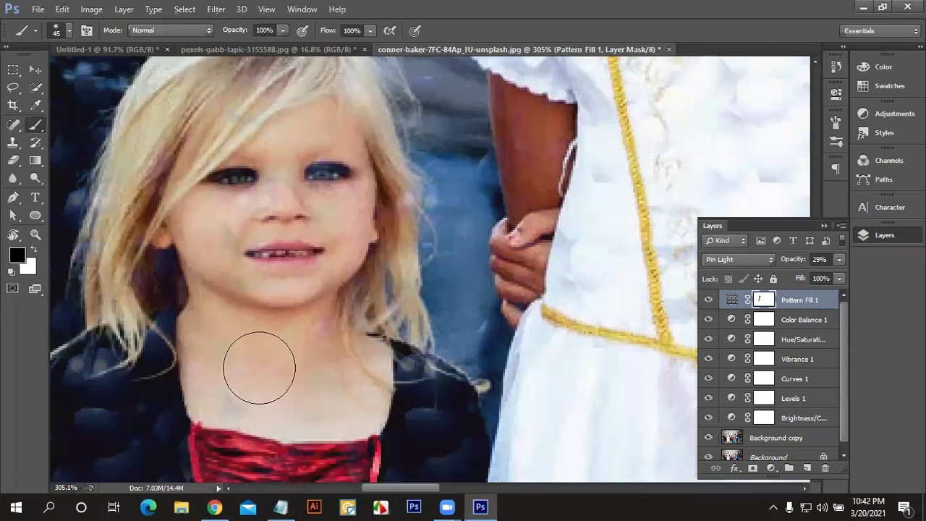
left_click_drag(423, 237, 366, 318)
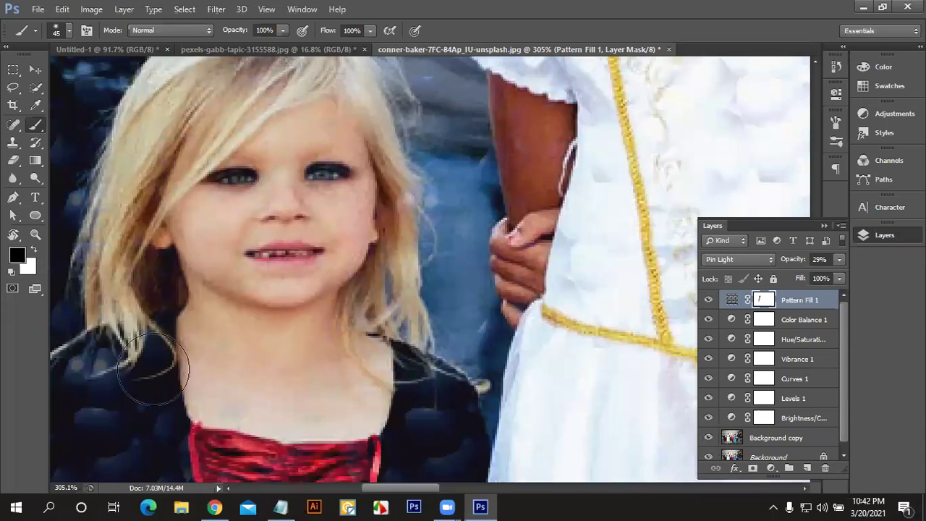
scroll(365, 318, "down", 1)
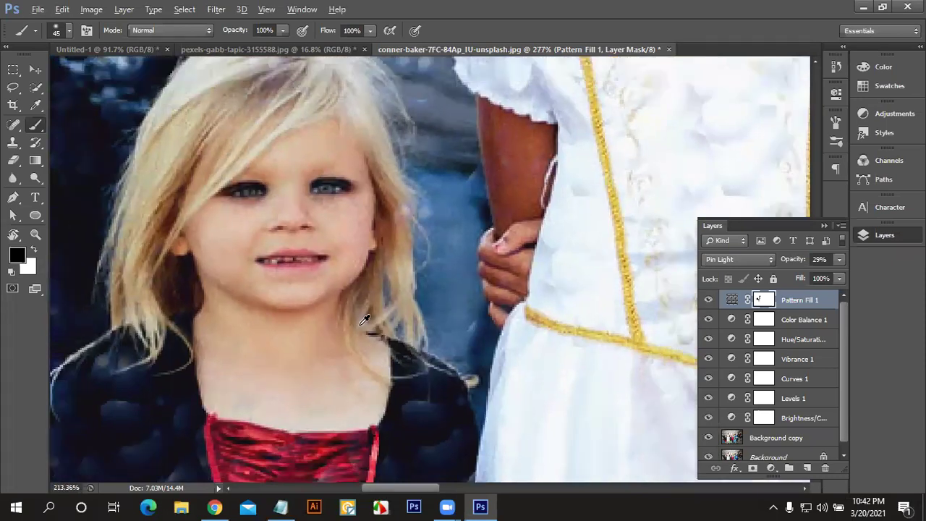
scroll(366, 319, "down", 2)
scroll(365, 318, "down", 3)
scroll(603, 304, "up", 1)
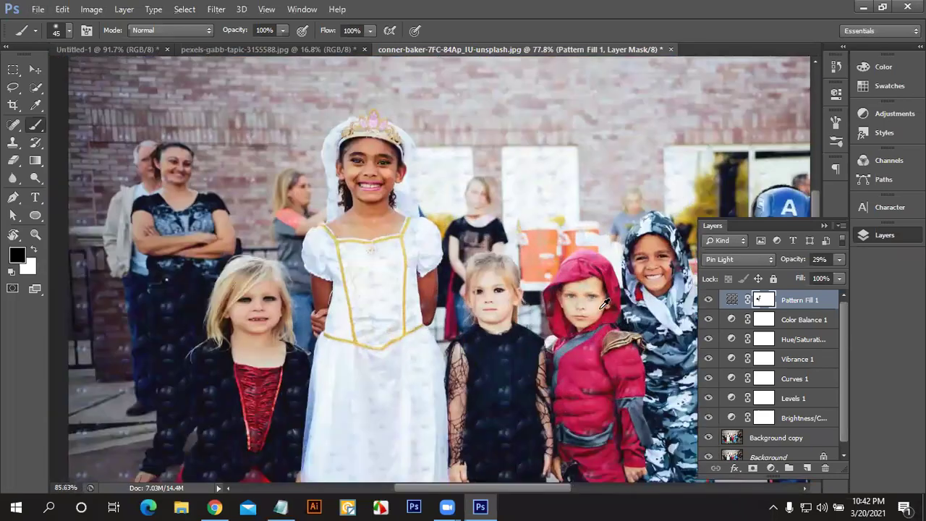
scroll(602, 304, "up", 2)
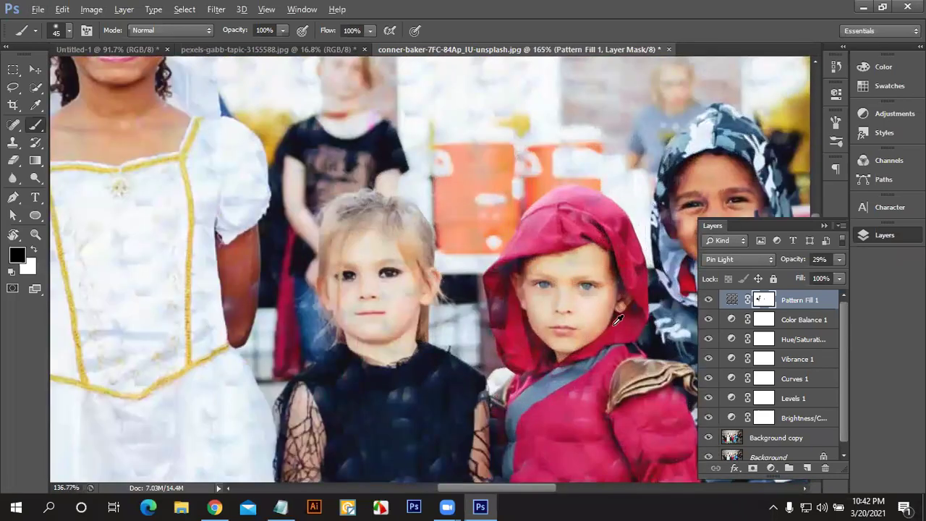
scroll(627, 318, "down", 3)
Step: Try a Gradient Fill layer, then undo it
left_click(771, 469)
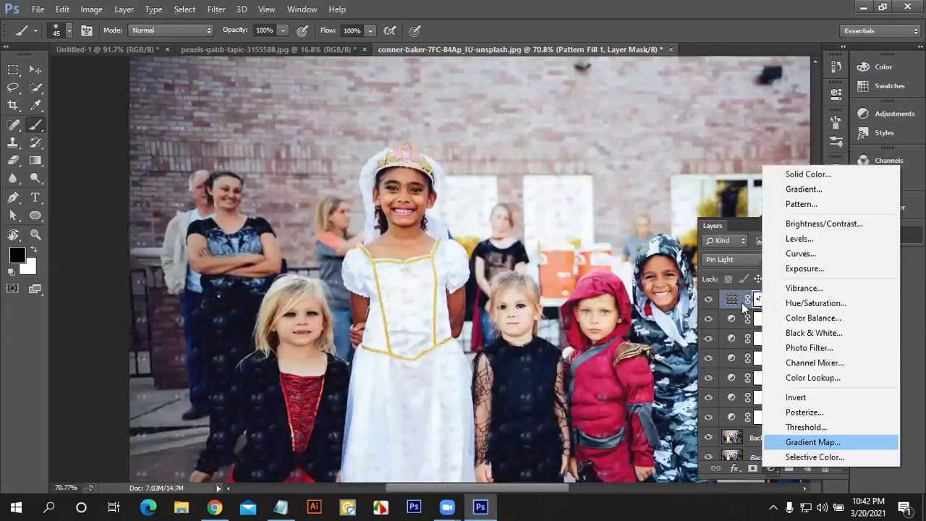
left_click(804, 190)
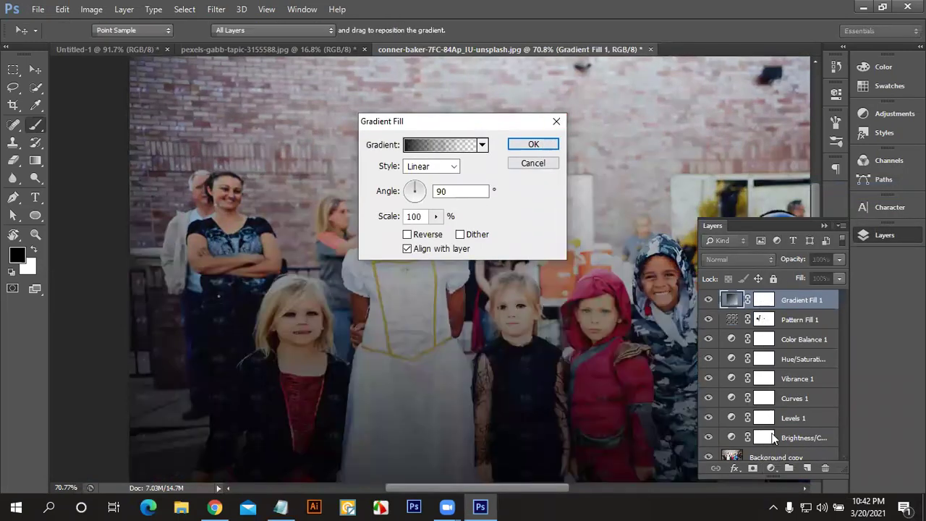
left_click(557, 121)
key("ctrl+z")
Step: Add a Solid Color fill layer in green #17c077 and fit the image to the window
left_click(771, 469)
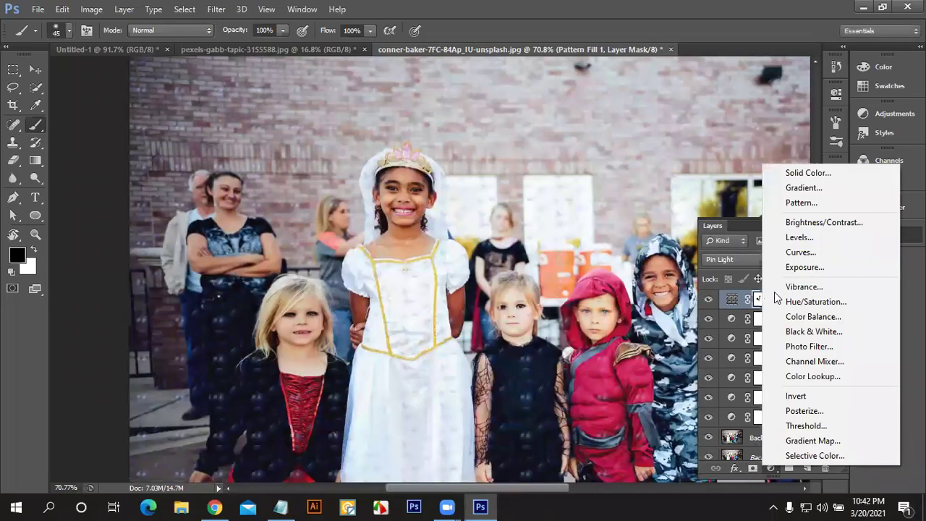
left_click(804, 174)
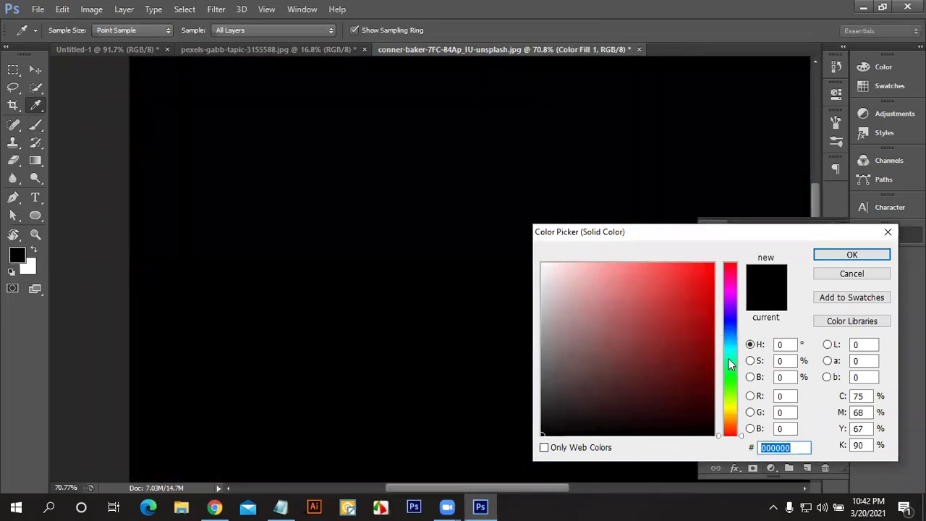
left_click(728, 360)
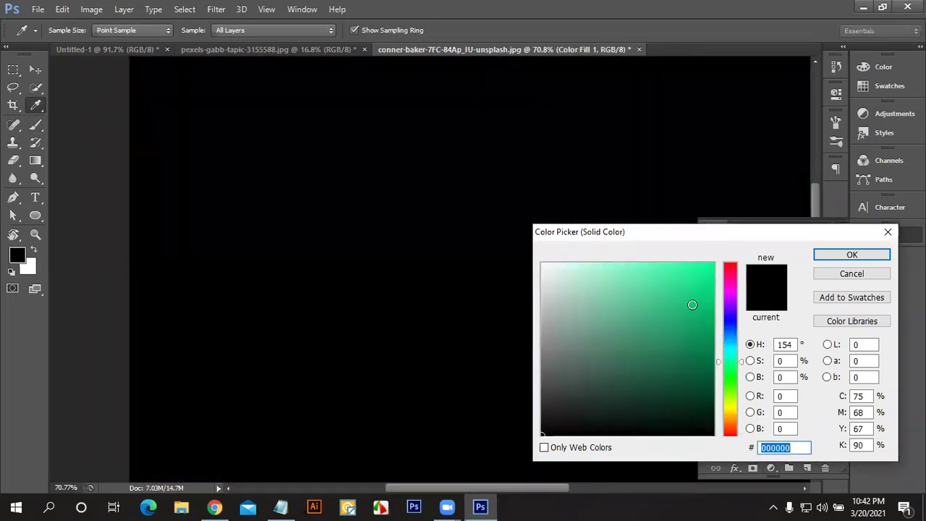
left_click(693, 306)
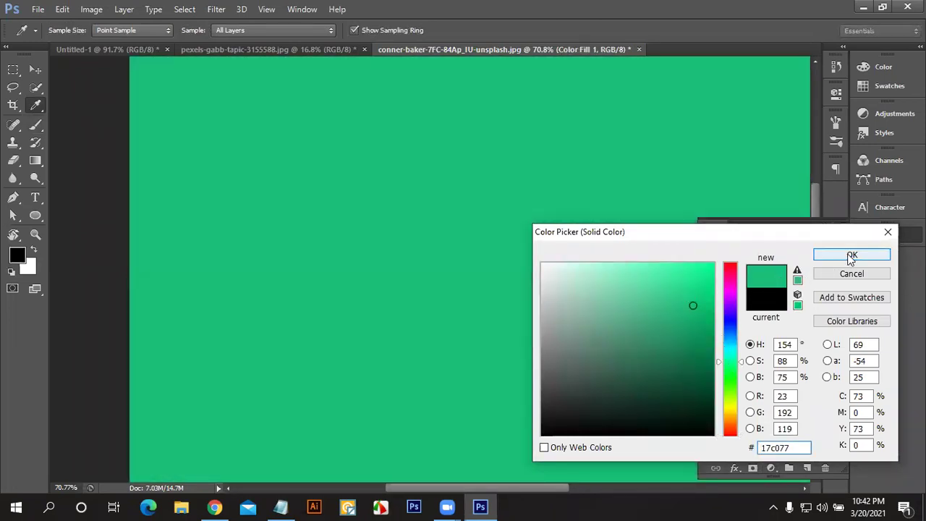
left_click(843, 257)
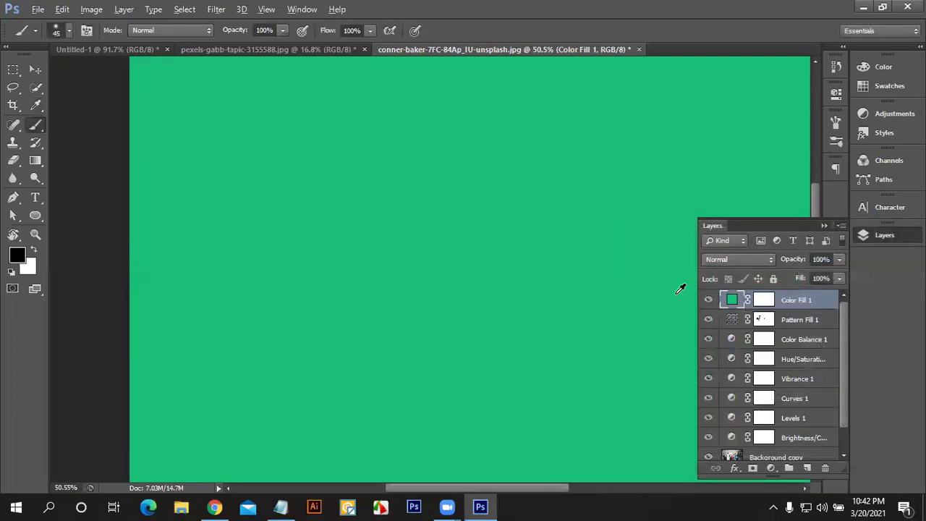
key("ctrl+0")
Step: Set Color Fill 1 to Soft Light at 14% opacity, toggling its visibility to compare
left_click(768, 260)
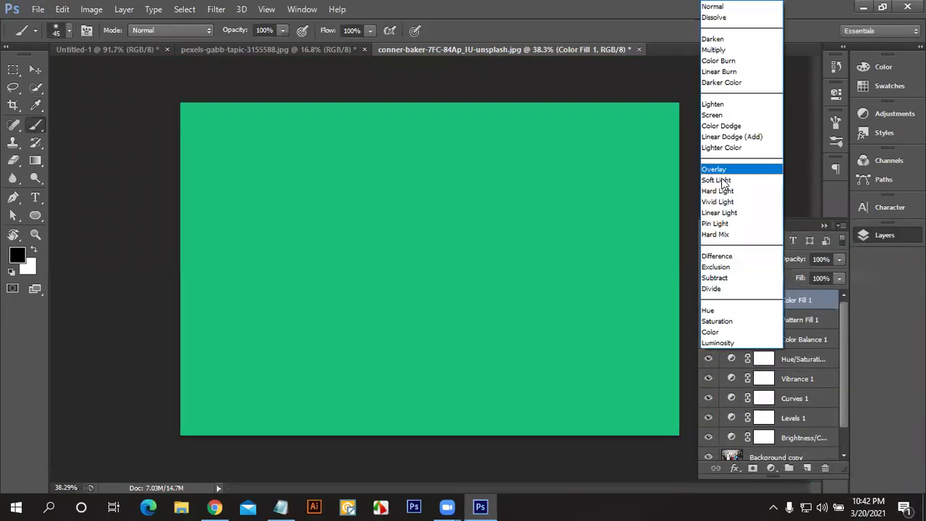
left_click(720, 181)
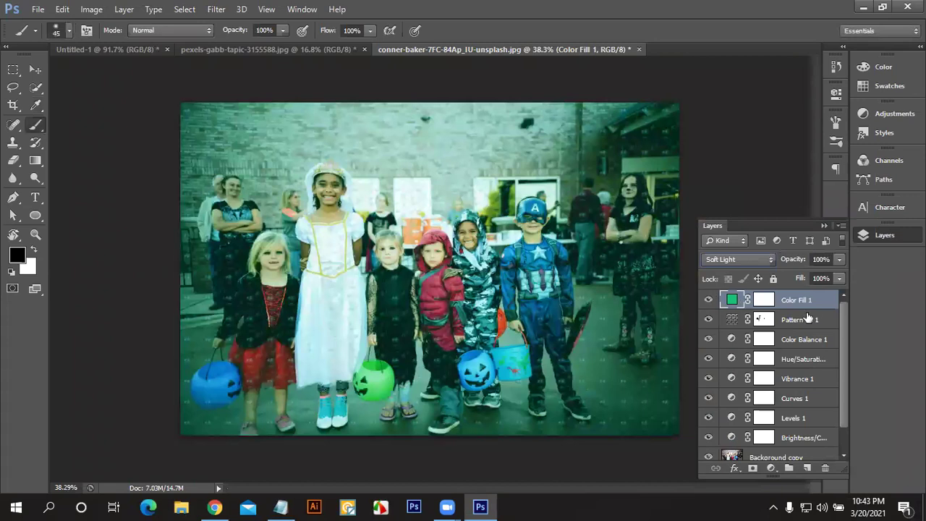
left_click(840, 260)
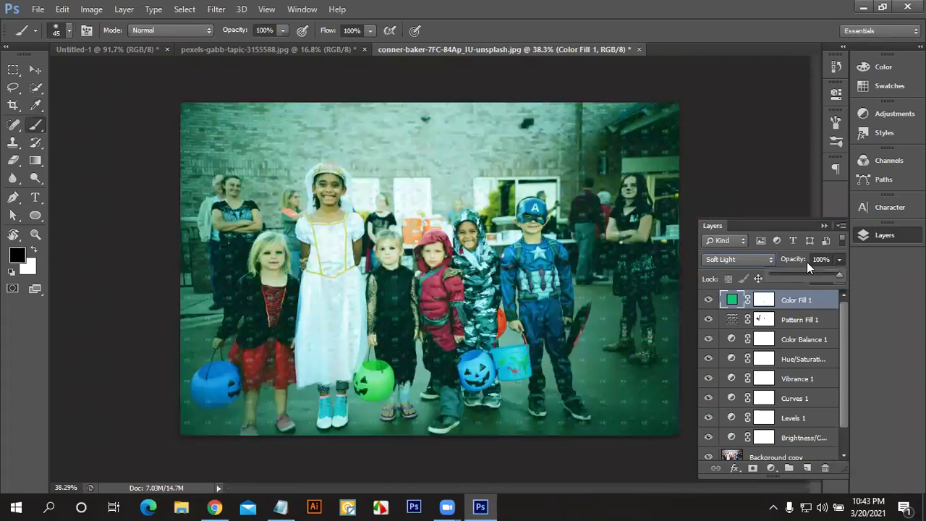
left_click_drag(786, 275, 780, 272)
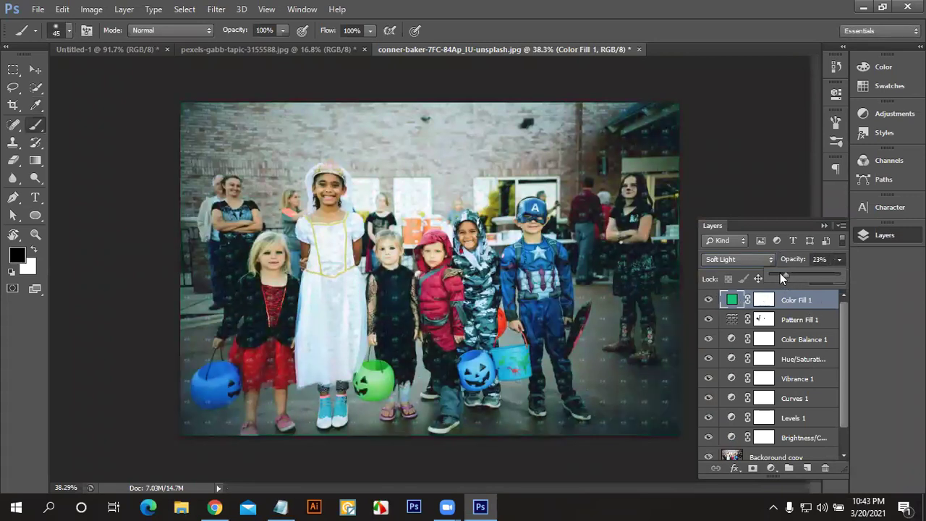
left_click(709, 300)
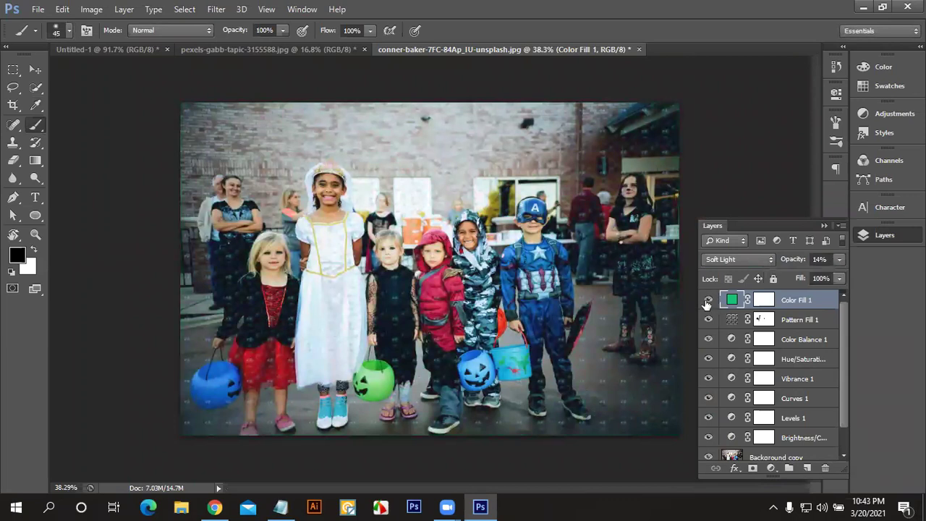
left_click(708, 301)
Step: Target the Color Fill 1 layer and change the foreground painting colour to red
left_click(763, 301)
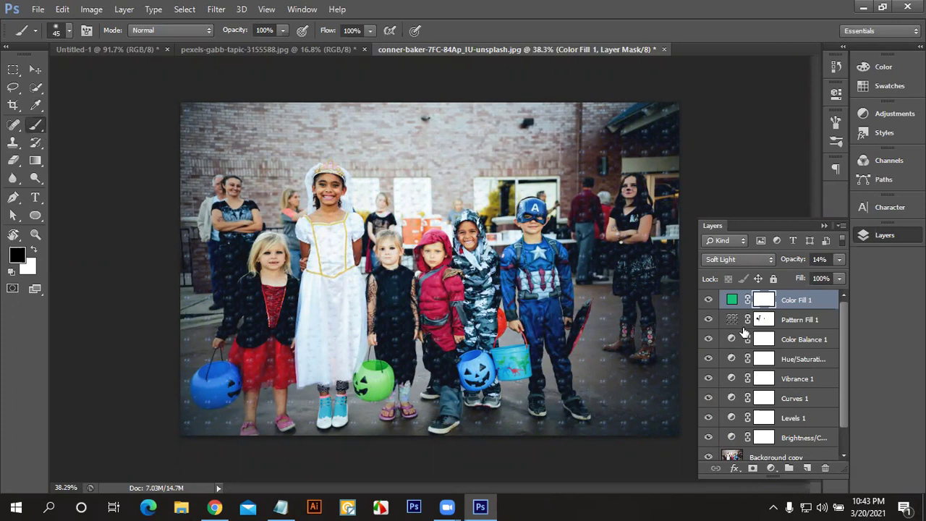
left_click(22, 260)
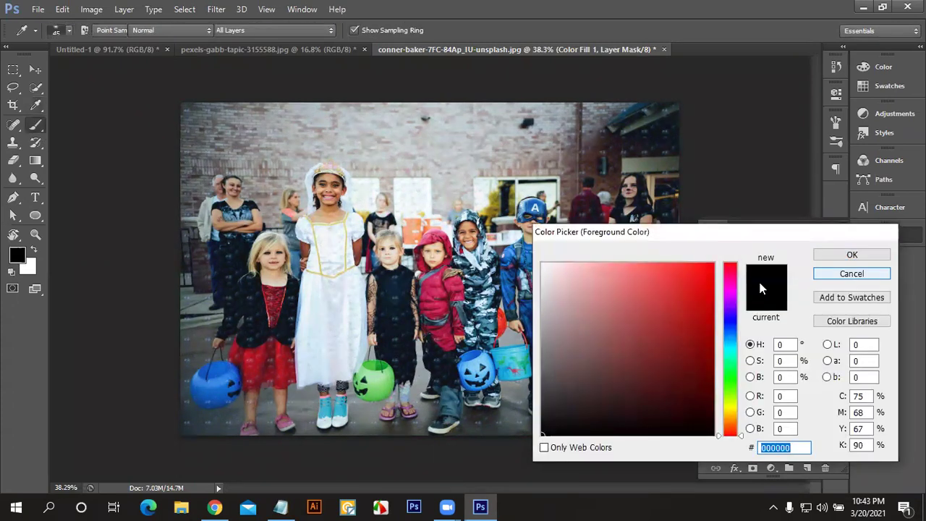
key("Escape")
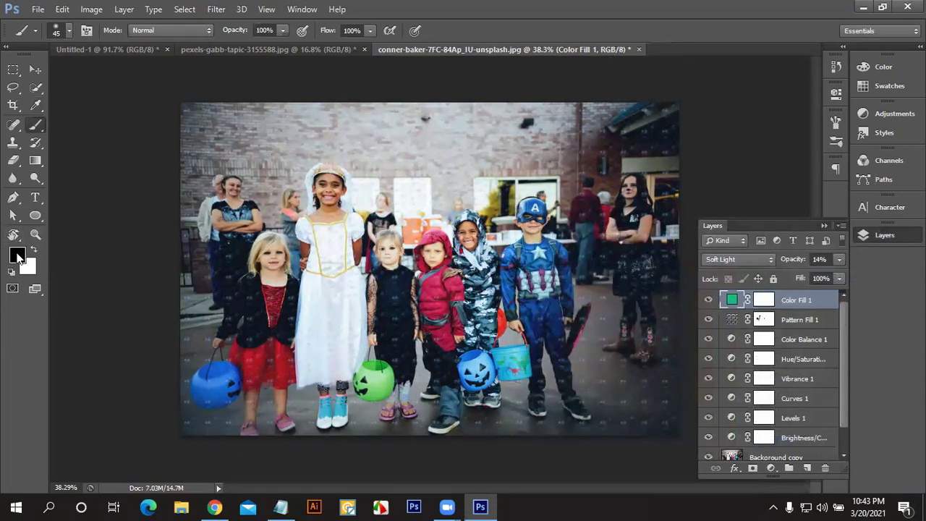
left_click(18, 253)
left_click(691, 271)
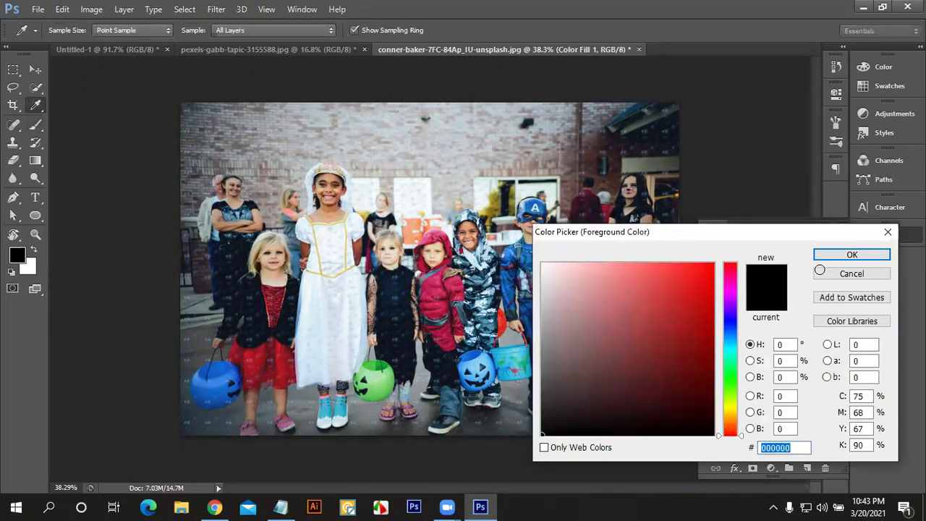
left_click(852, 254)
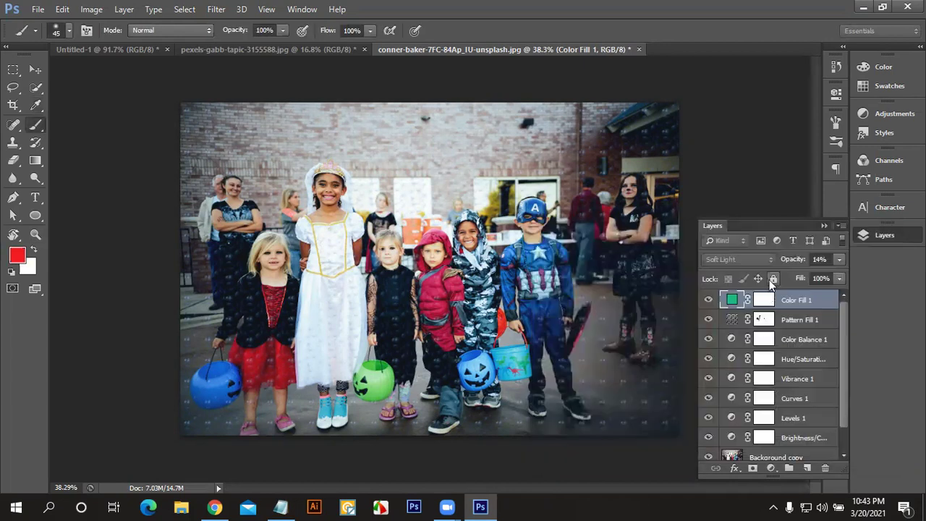
left_click(765, 301)
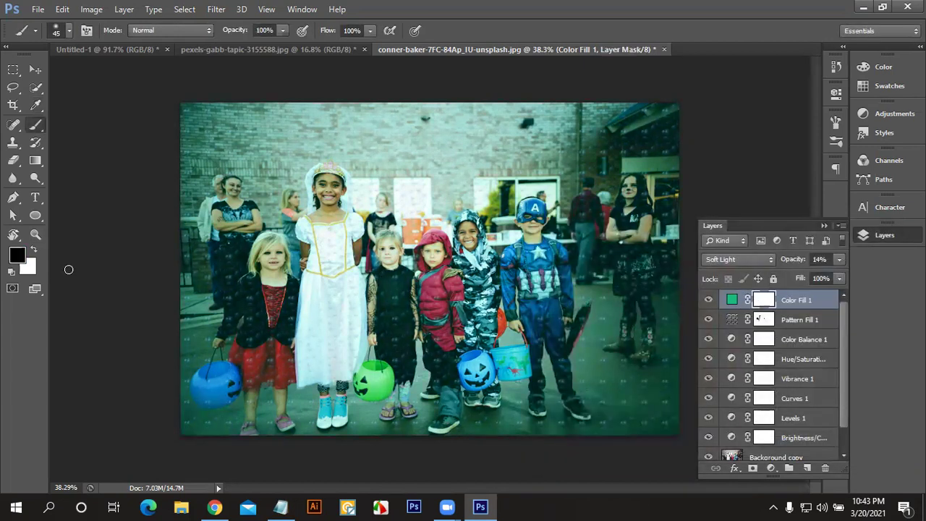
left_click(736, 299)
Step: Enlarge the brush to 200 and paint the mask black, then white, over the bride and faces
scroll(313, 203, "up", 3)
scroll(318, 217, "up", 3)
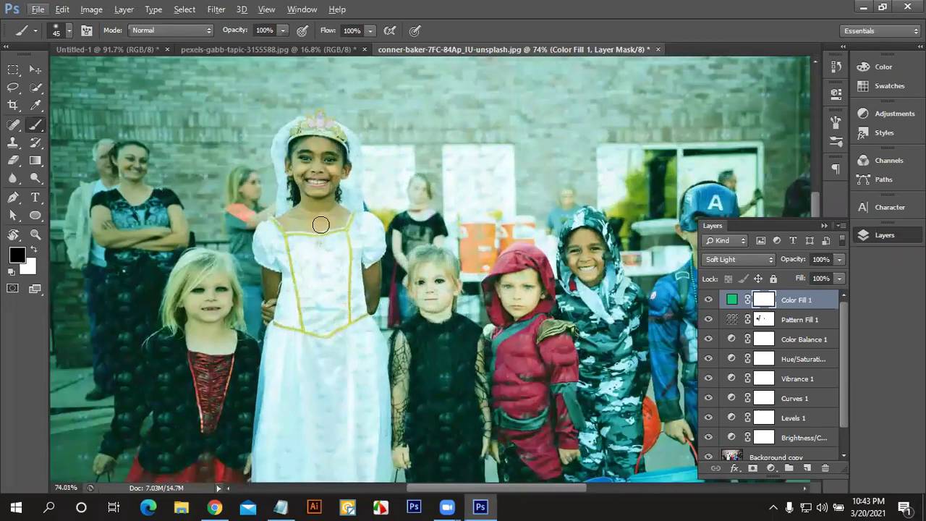
key("bracketright")
key("bracketright")
key("bracketright")
mouse_move(315, 212)
left_mouse_down()
mouse_move(312, 251)
mouse_move(378, 279)
mouse_move(215, 135)
mouse_move(358, 281)
mouse_move(275, 182)
left_mouse_up()
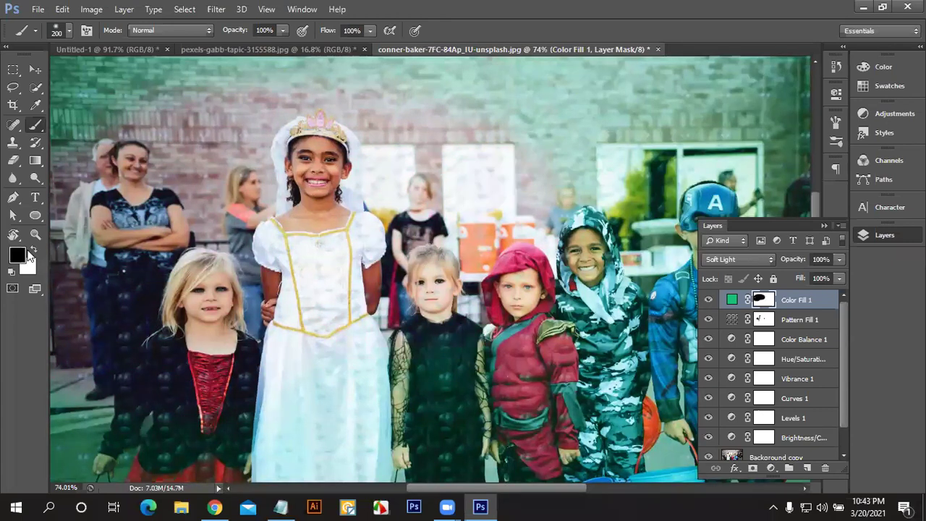
left_click(34, 250)
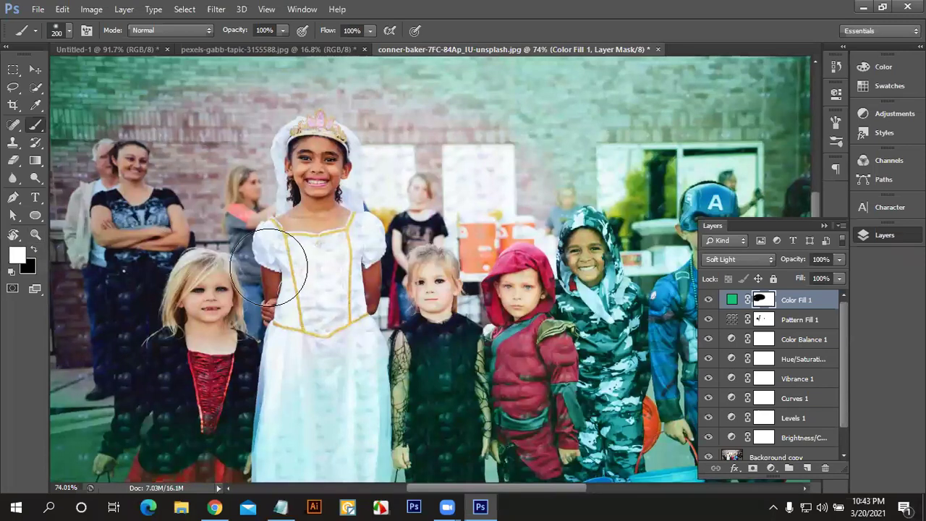
scroll(269, 265, "down", 2)
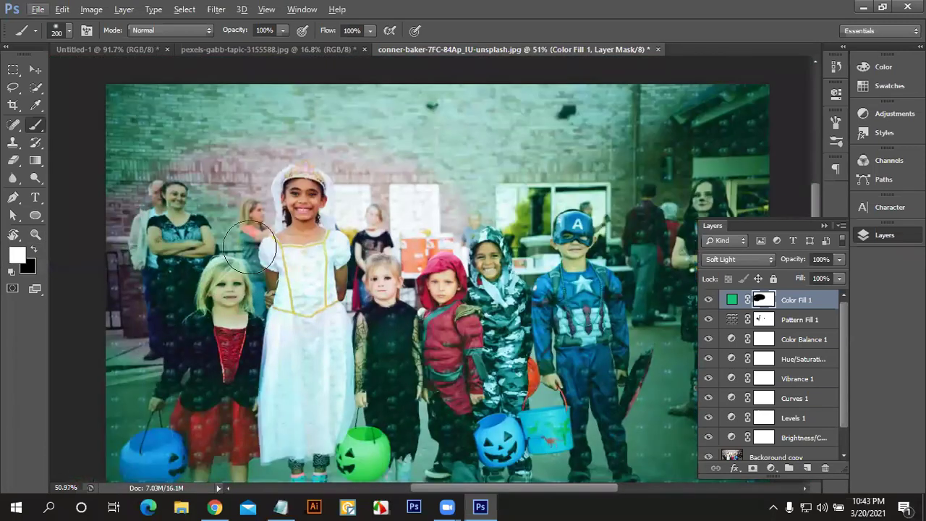
mouse_move(446, 304)
left_mouse_down()
mouse_move(313, 173)
mouse_move(409, 262)
left_mouse_up()
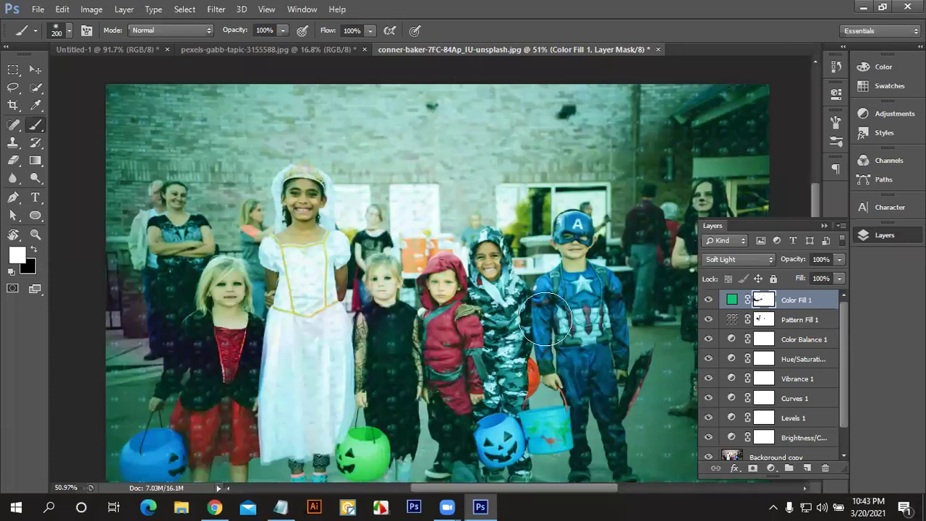
scroll(545, 318, "down", 1)
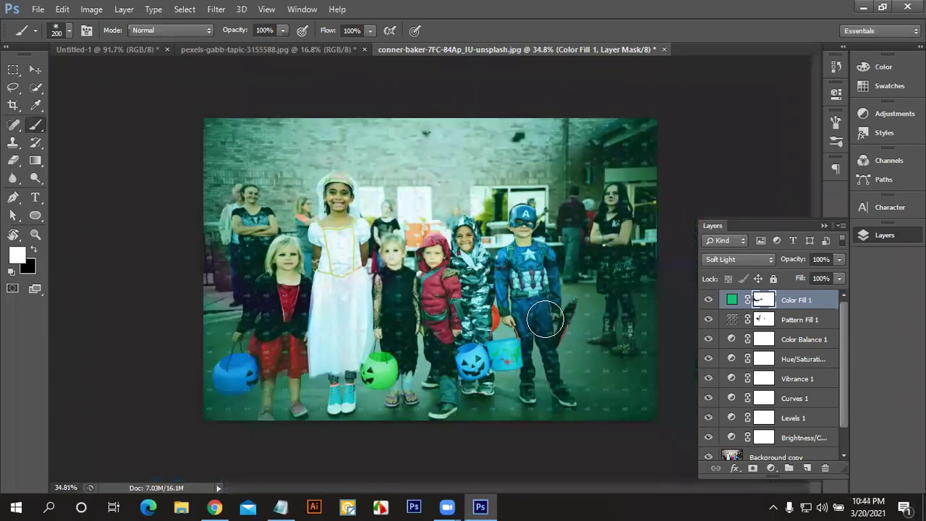
scroll(545, 315, "down", 1)
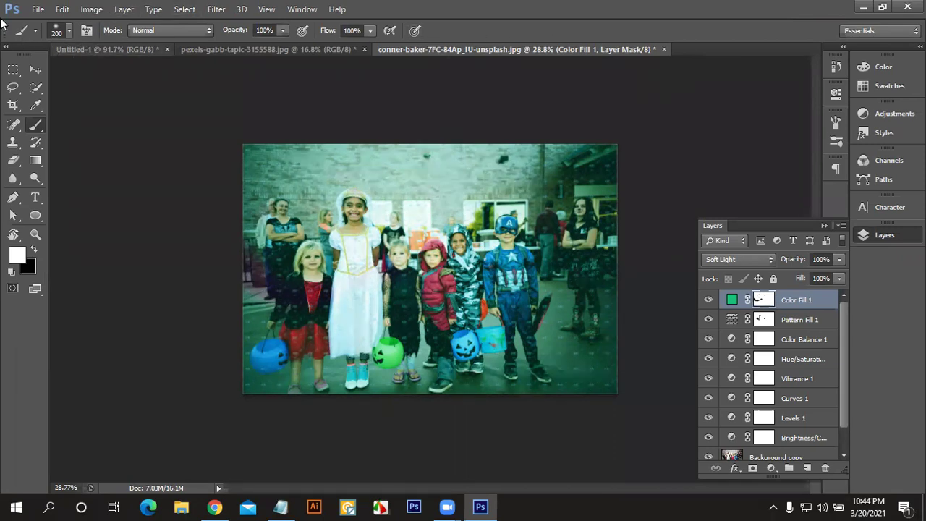
Step: Save the photo with Save As in Photoshop PDF format to the Desktop folder
left_click(37, 10)
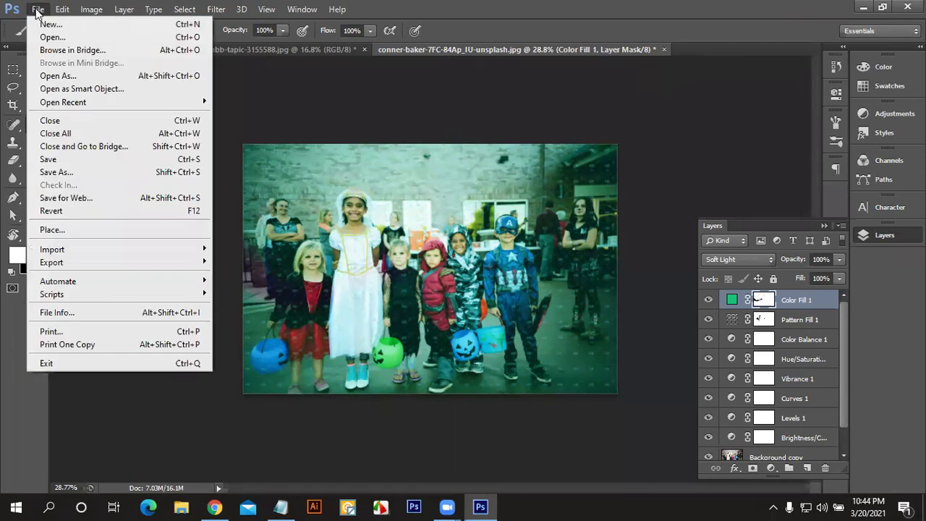
left_click(107, 171)
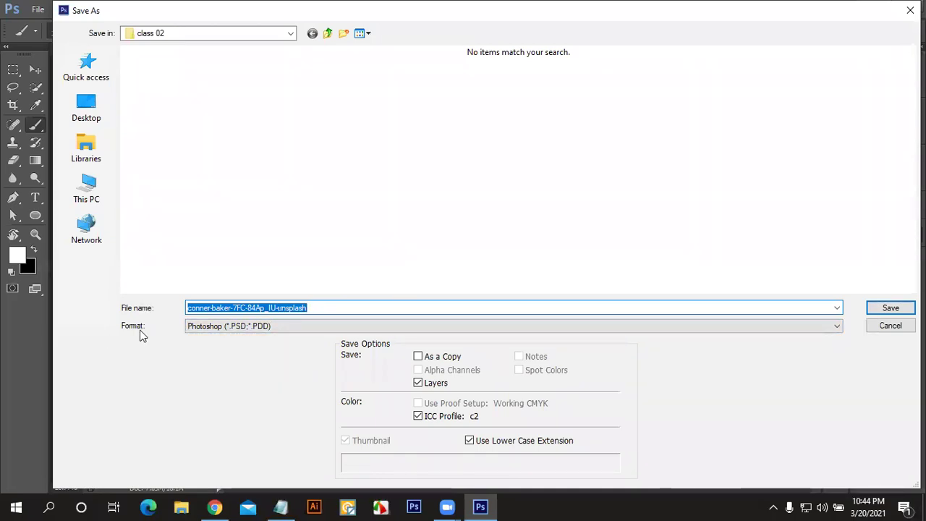
left_click(275, 329)
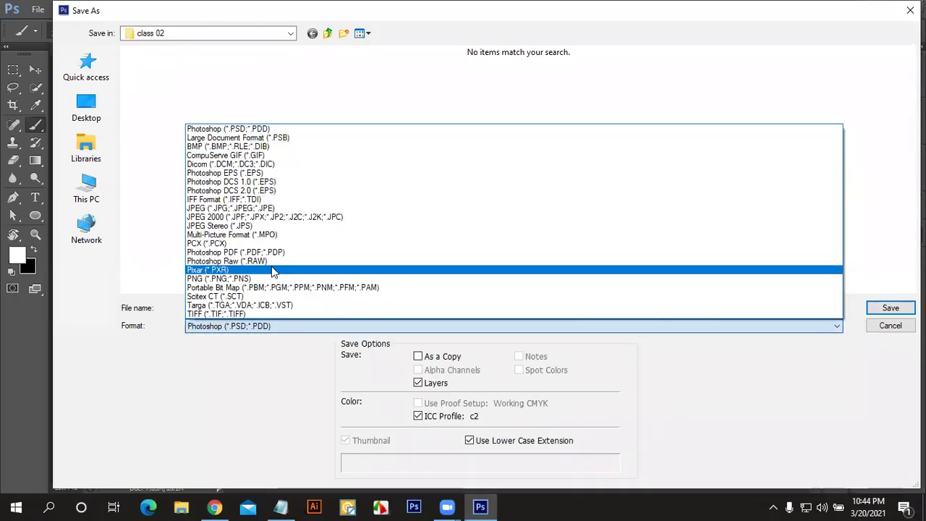
left_click(272, 253)
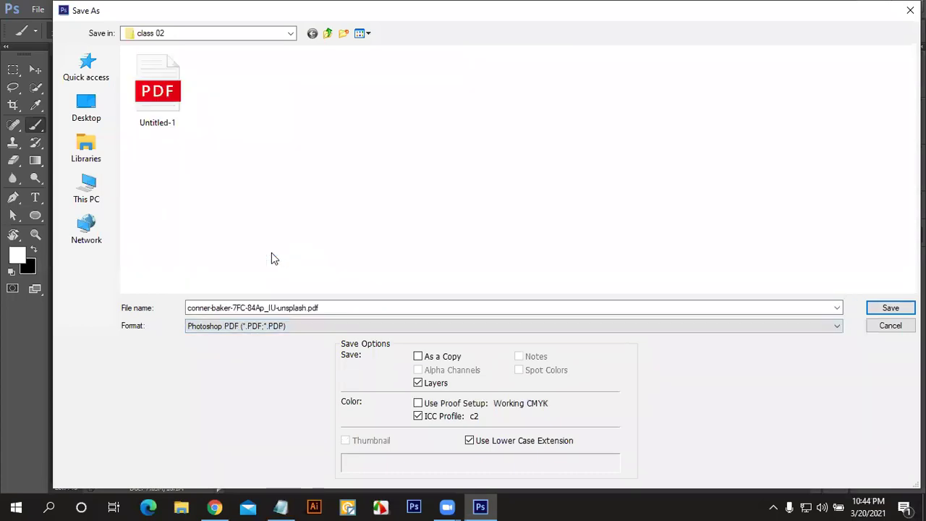
left_click(88, 112)
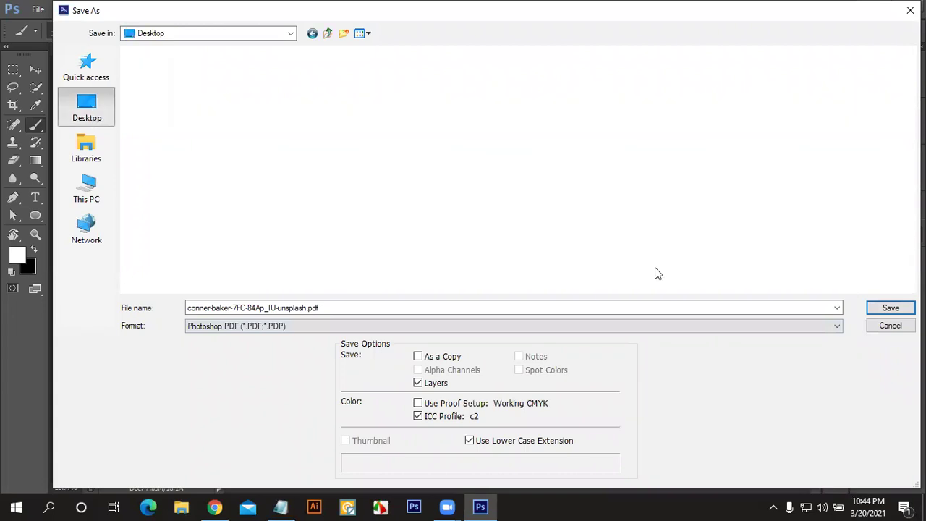
left_click(891, 308)
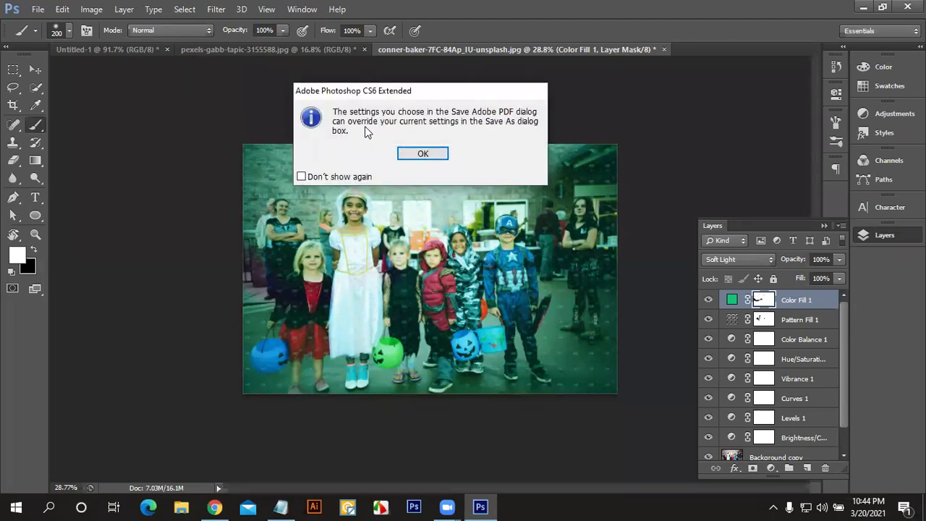
Step: Review the Output, Compression and General PDF pages, then save the PDF, accepting the compatibility warning
left_click(430, 153)
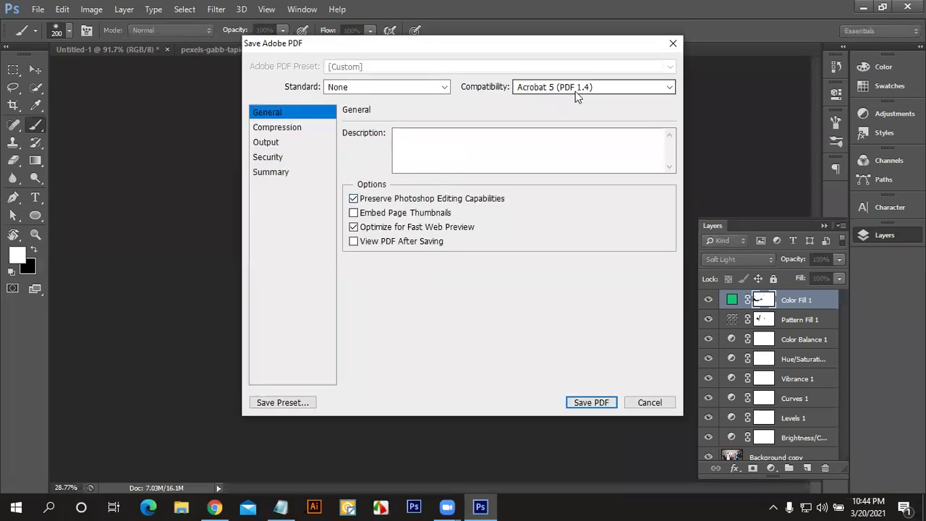
left_click(289, 145)
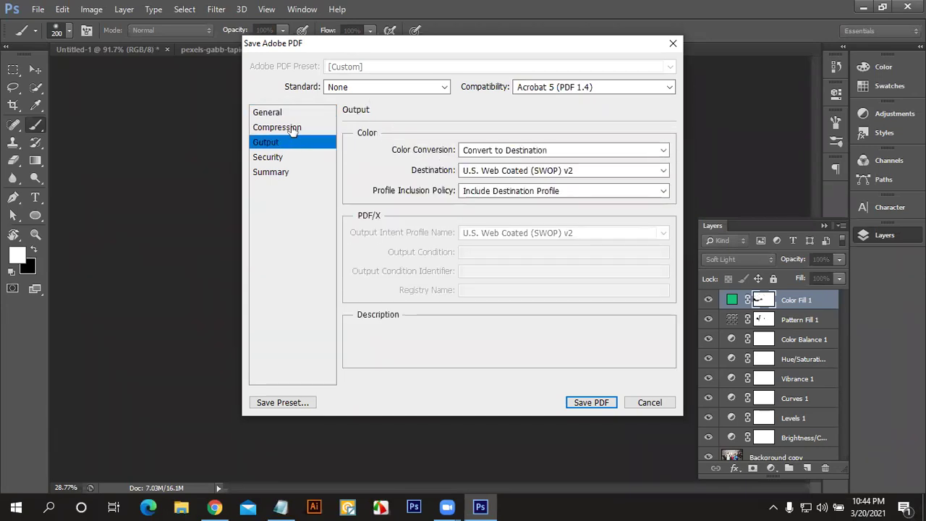
left_click(293, 129)
left_click(295, 114)
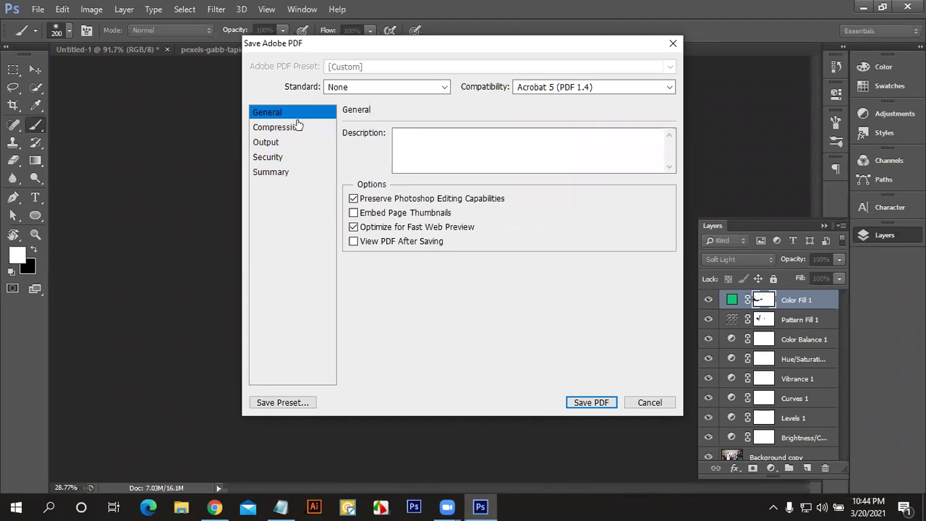
left_click(592, 404)
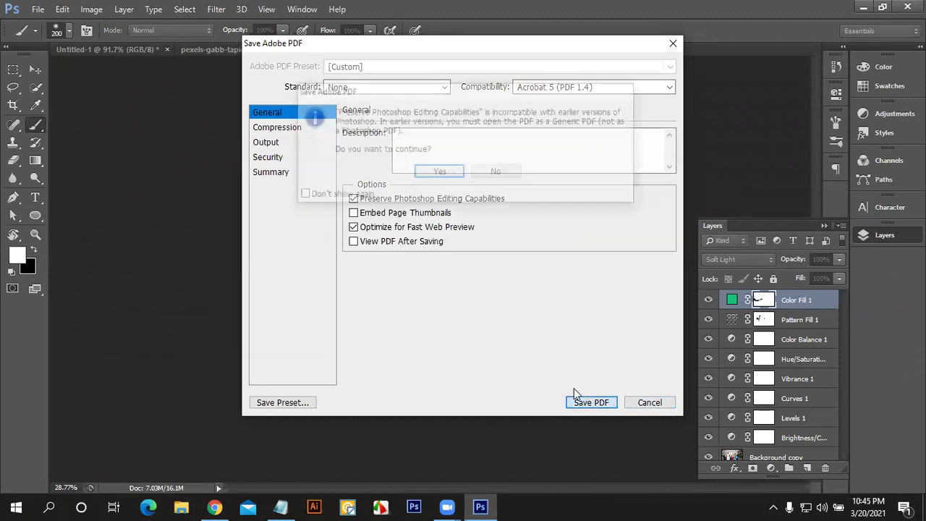
left_click(428, 174)
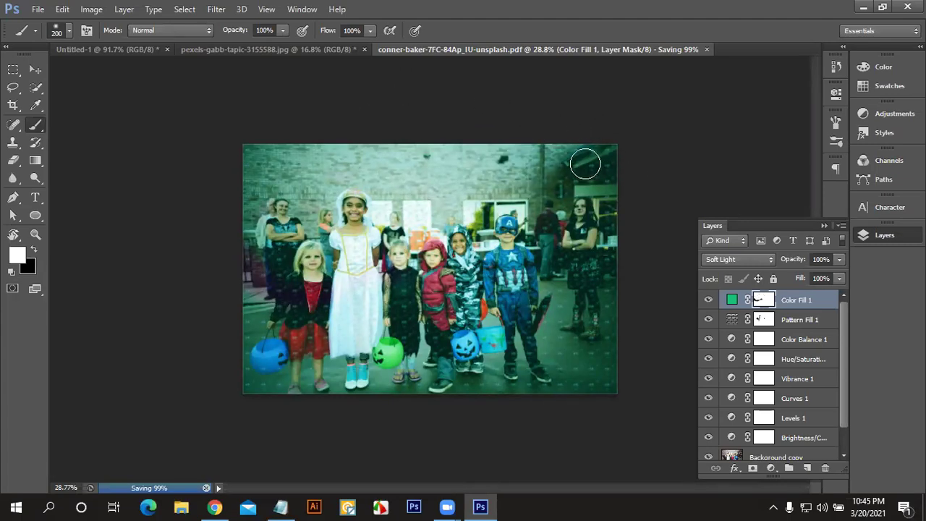
left_click_drag(583, 160, 559, 158)
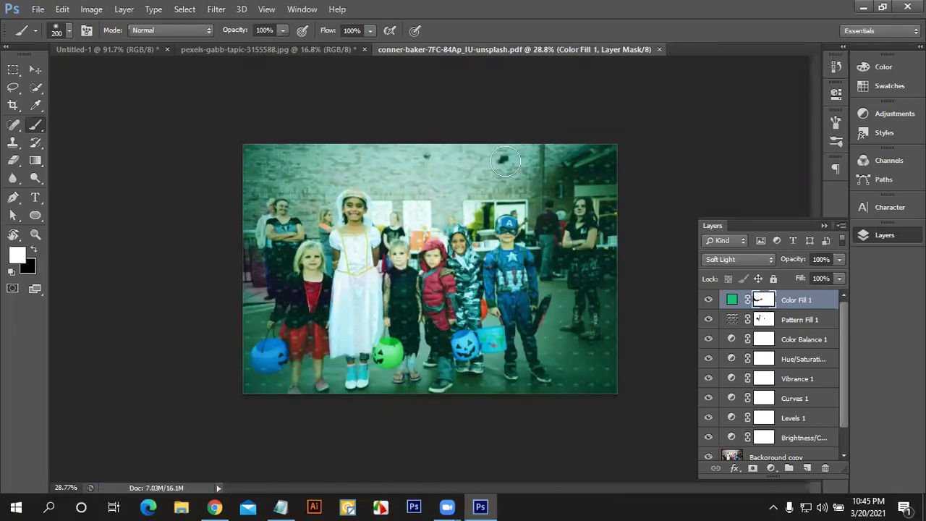
left_click(866, 6)
Step: Minimise Chrome, move the PDF icon into open desktop space and open it in Edge
left_click(849, 6)
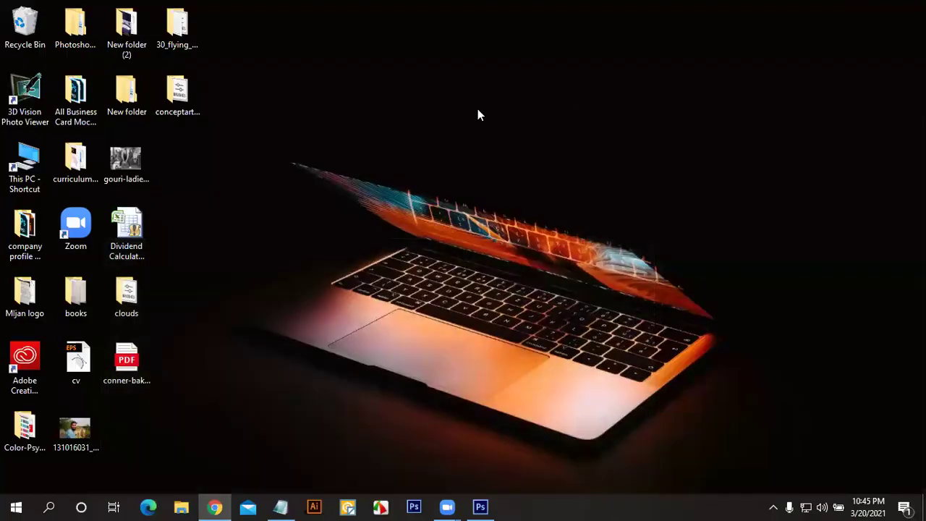
mouse_move(128, 368)
left_mouse_down()
mouse_move(265, 178)
mouse_move(268, 194)
left_mouse_up()
double_click(276, 160)
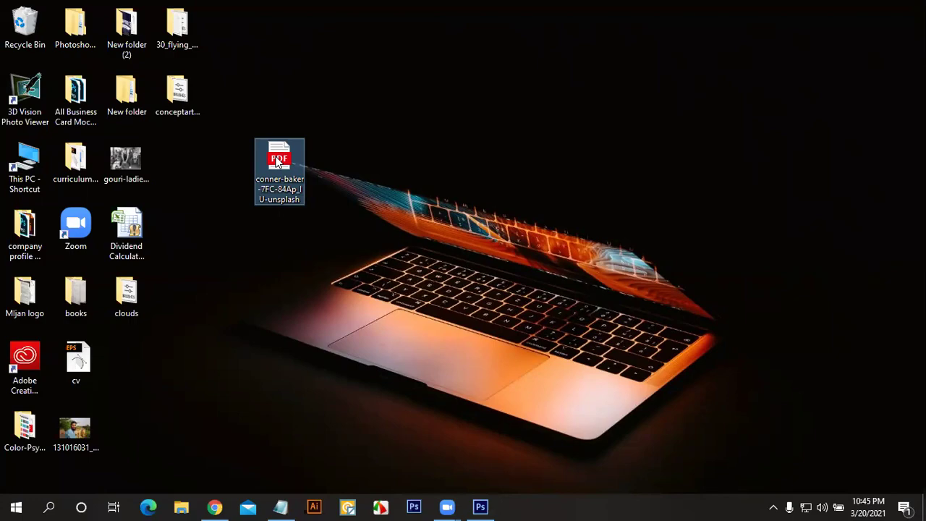
double_click(278, 161)
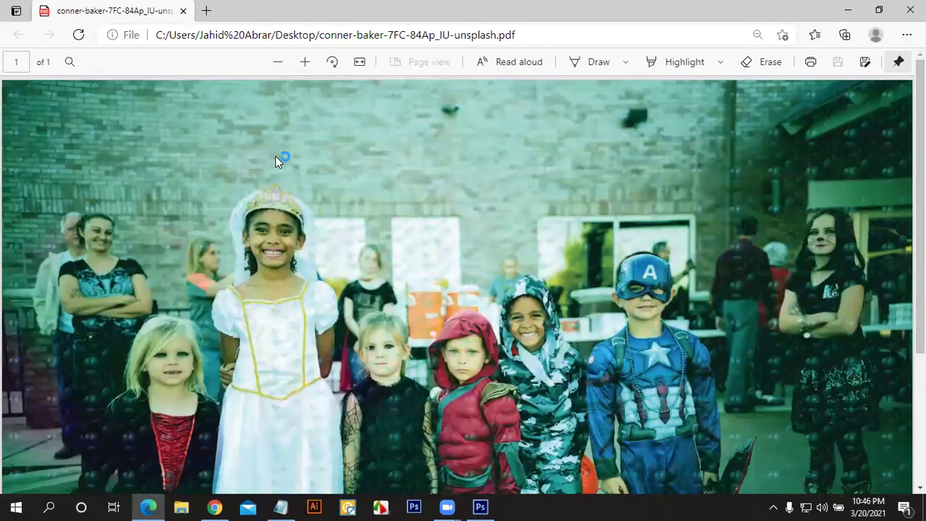
Step: Scroll through the exported PDF in Edge, then close the viewer
scroll(502, 248, "down", 3)
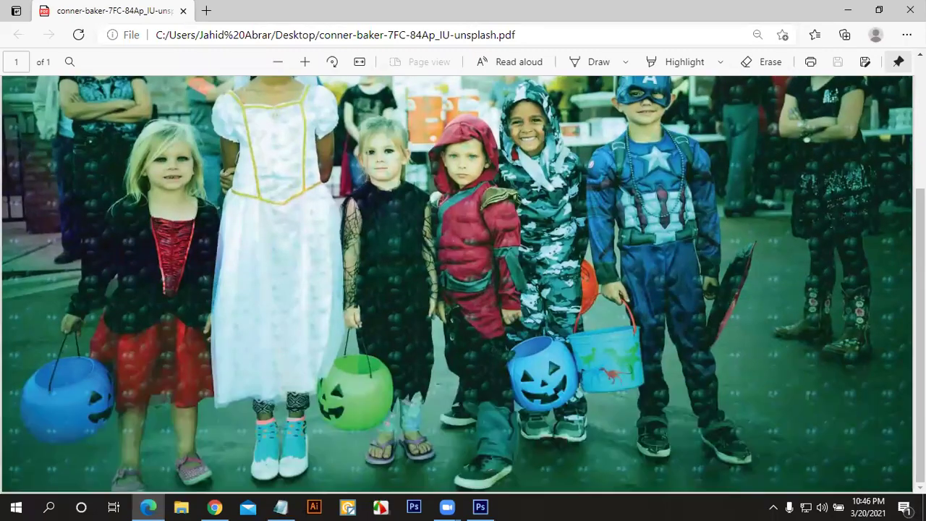
left_click(911, 11)
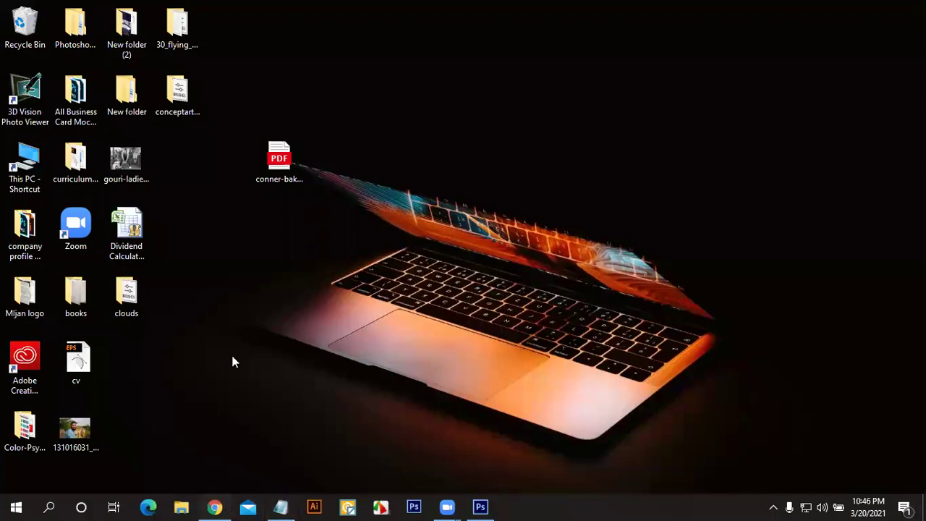
Step: Switch to Chrome and search Google for 'poster design' in a new tab
key("alt+Tab")
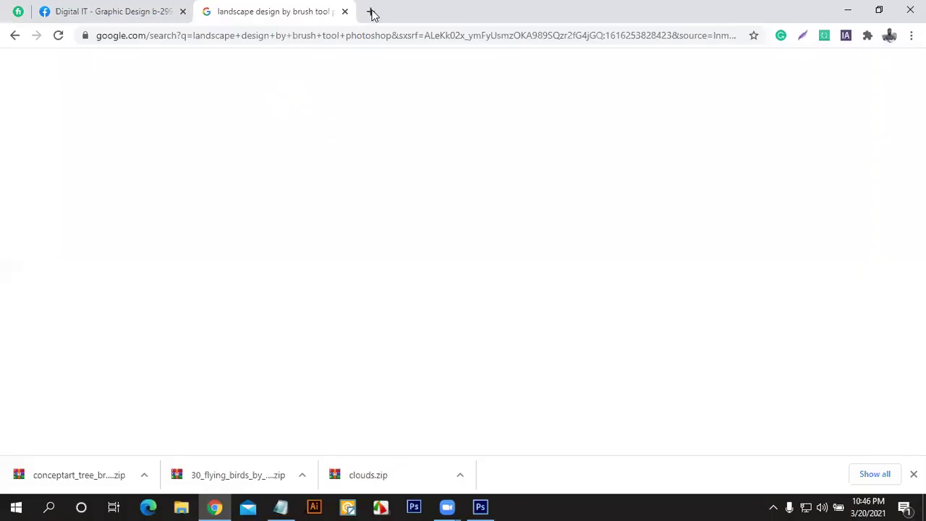
left_click(371, 12)
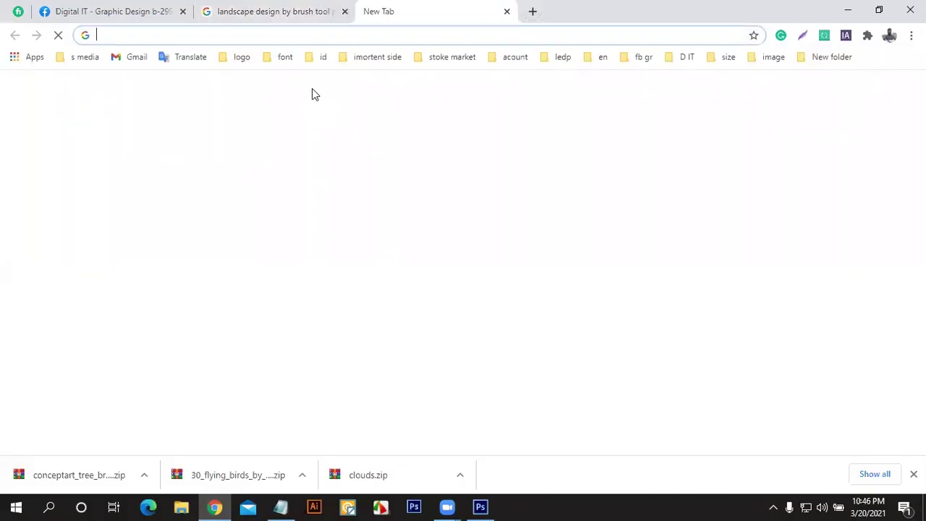
type("poster")
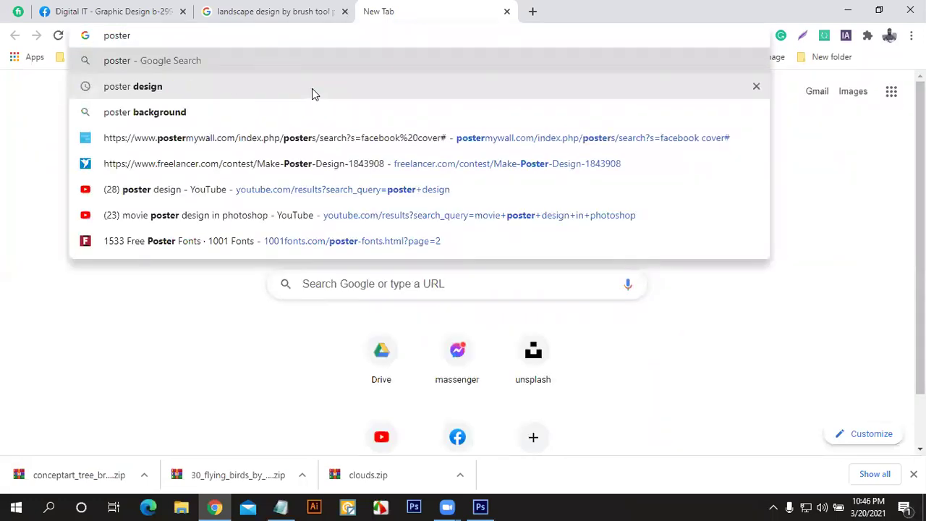
key("Down")
key("Return")
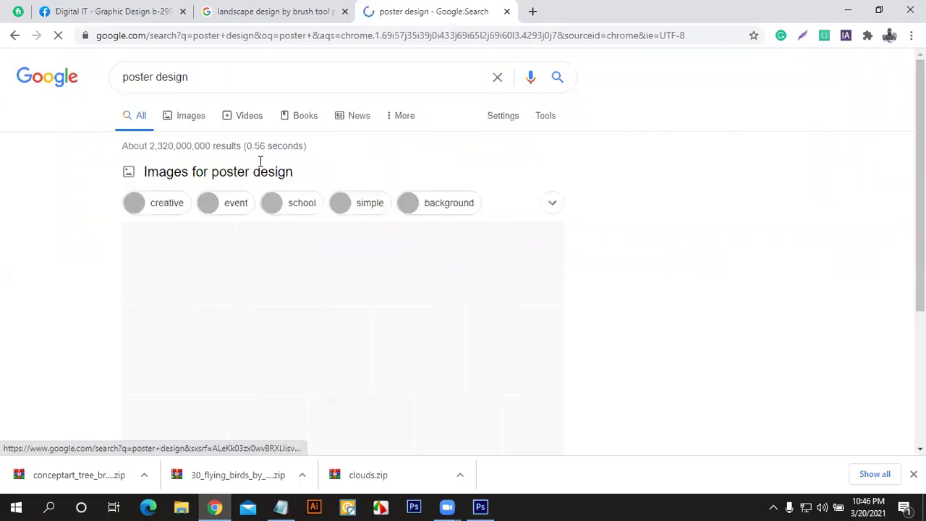
Step: Show image results filtered to event posters and browse the designs
left_click(190, 122)
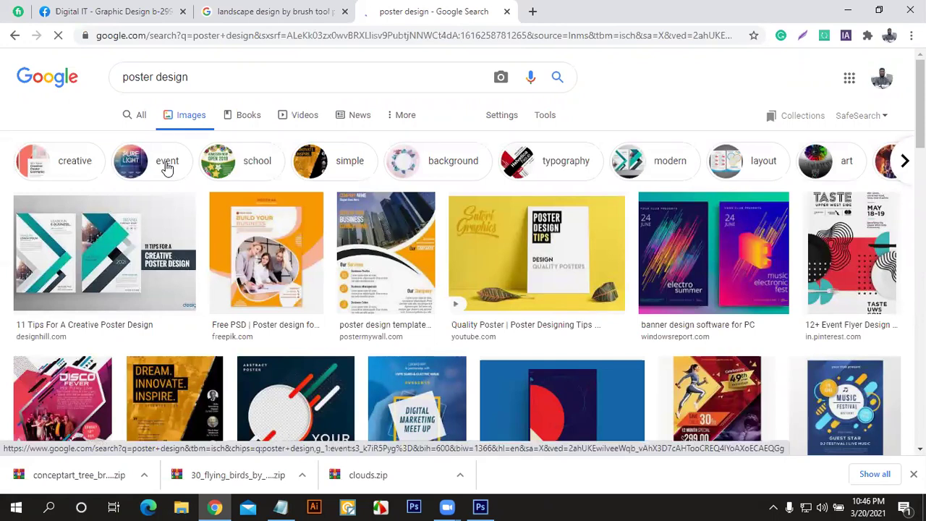
left_click(167, 167)
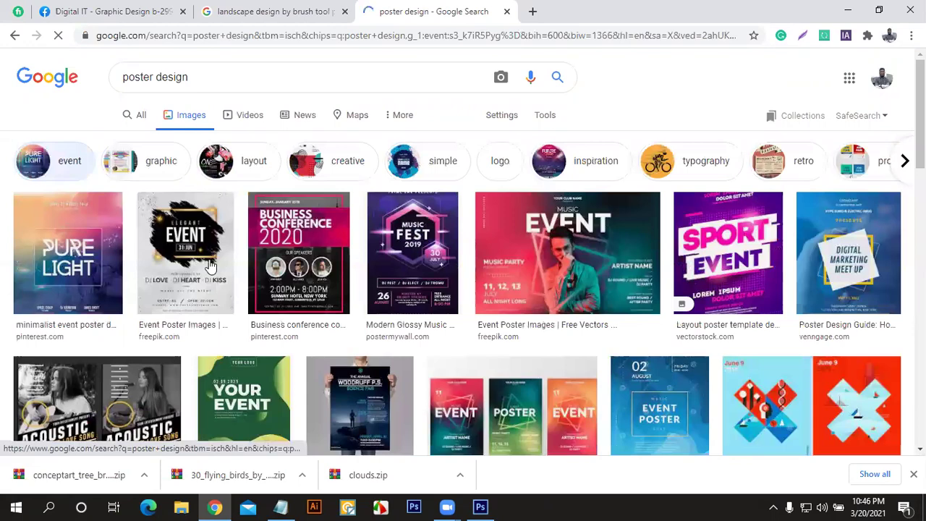
scroll(210, 266, "down", 1)
scroll(539, 206, "down", 1)
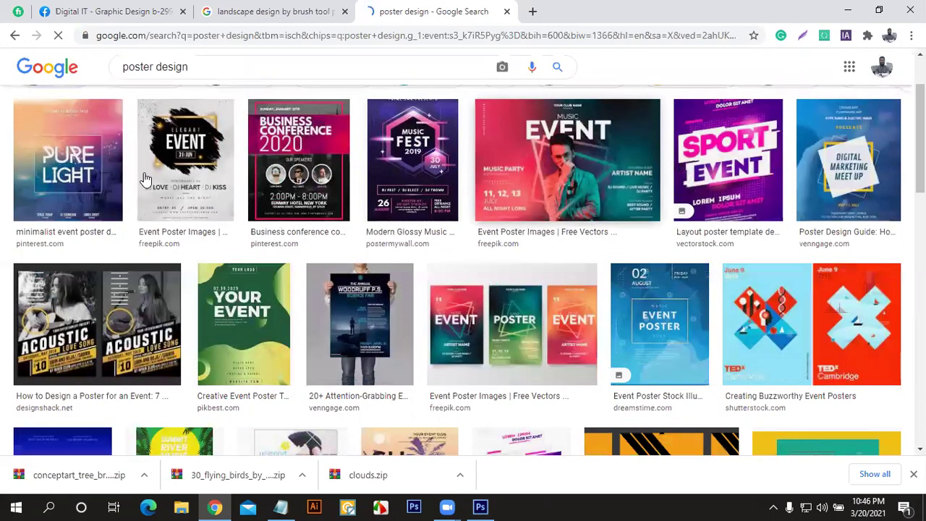
scroll(115, 176, "down", 2)
scroll(92, 176, "down", 3)
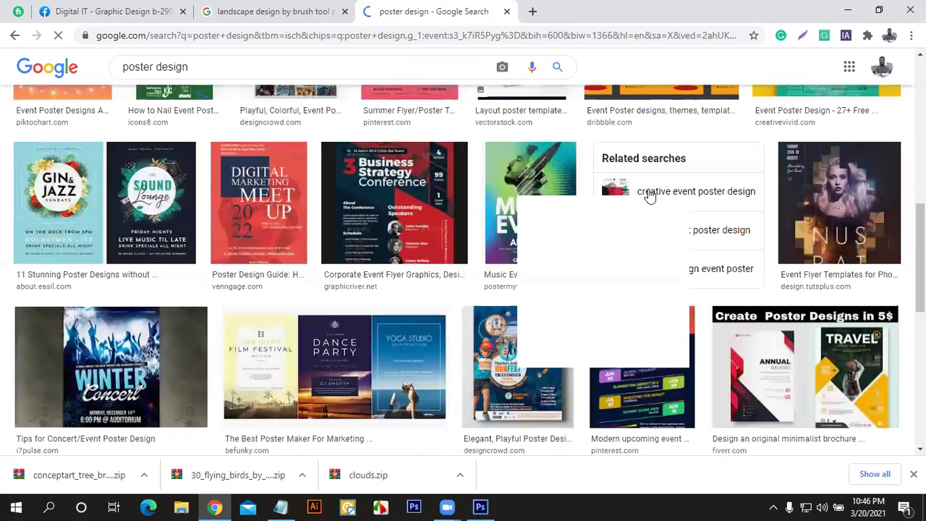
scroll(250, 312, "down", 1)
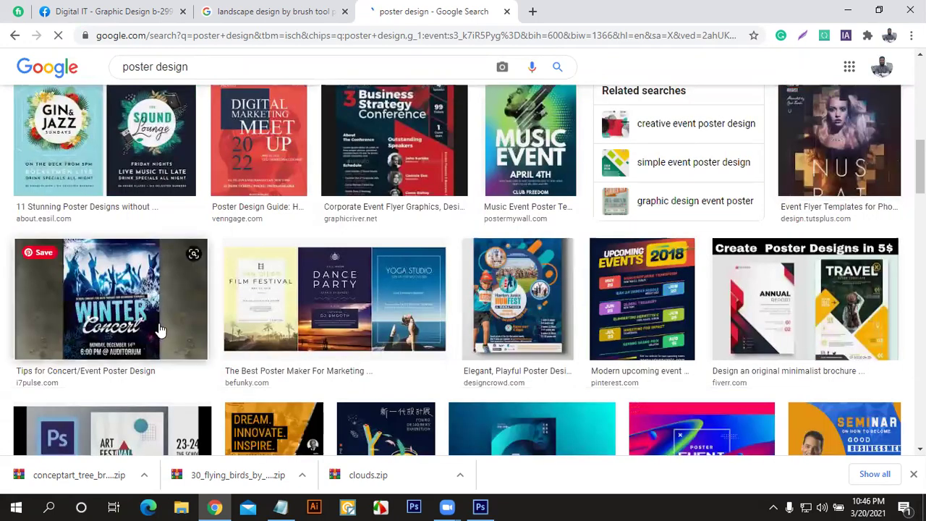
scroll(161, 329, "down", 2)
scroll(161, 329, "down", 2)
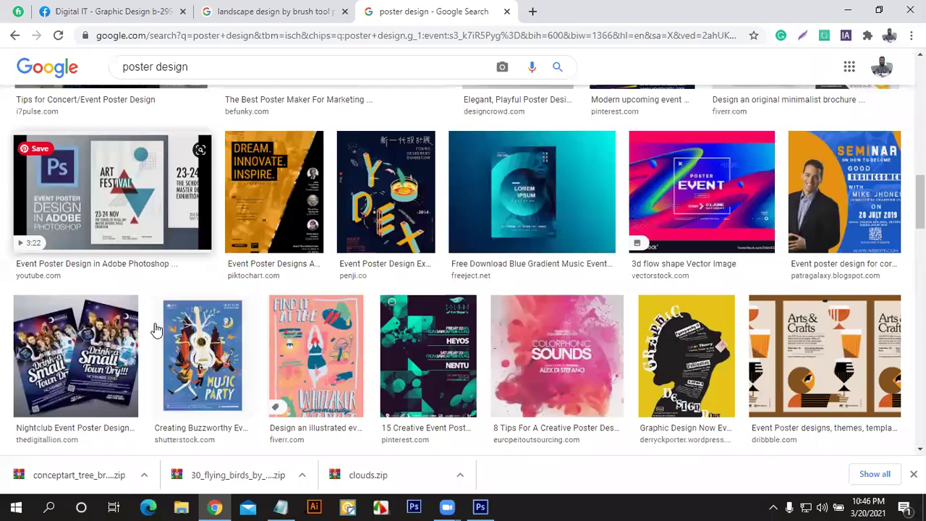
scroll(154, 329, "down", 1)
scroll(154, 329, "down", 2)
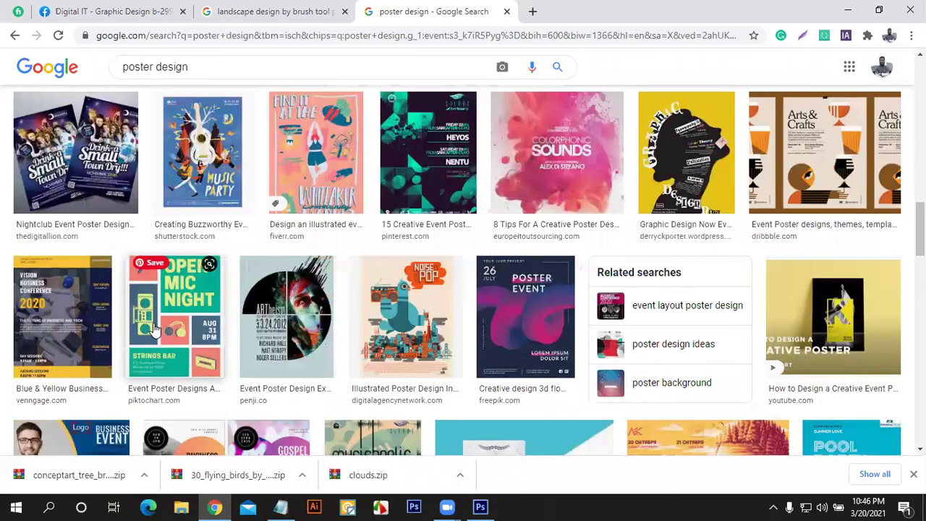
scroll(154, 329, "down", 3)
scroll(154, 330, "down", 3)
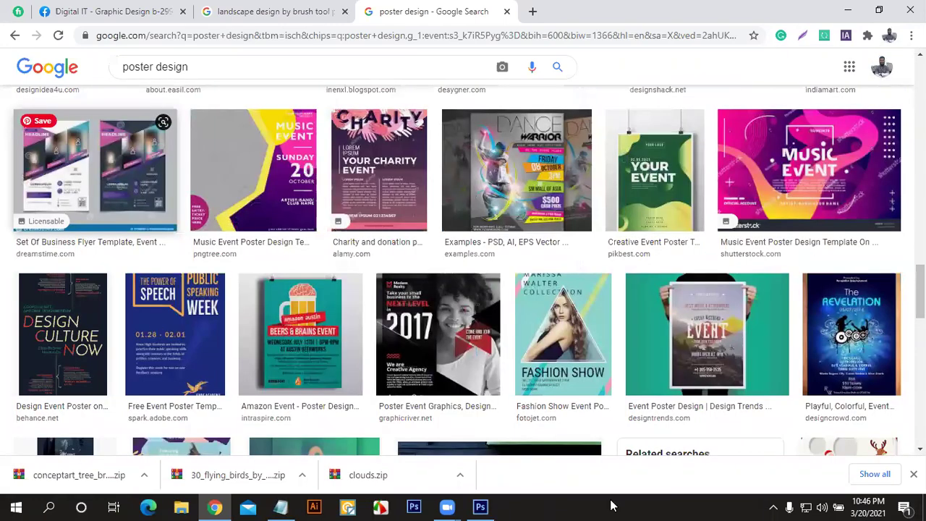